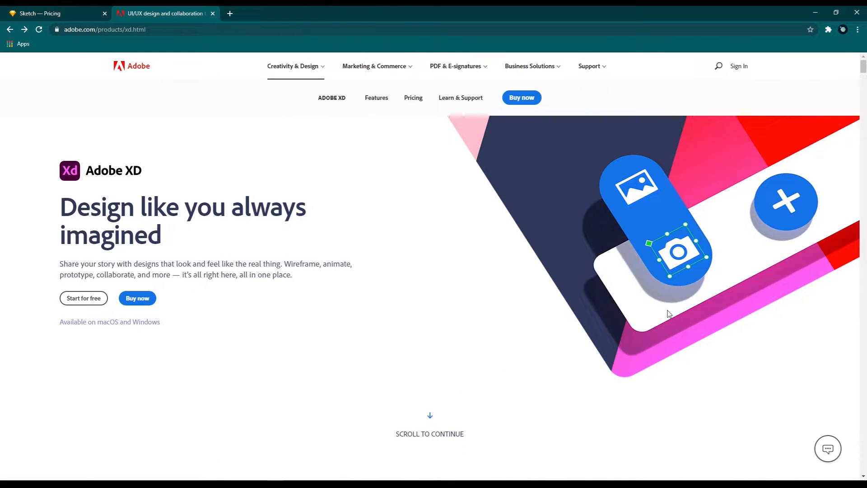
- Look through the Adobe XD product page, covering its design, prototype, share and features sections
scroll(863, 77, "down", 5)
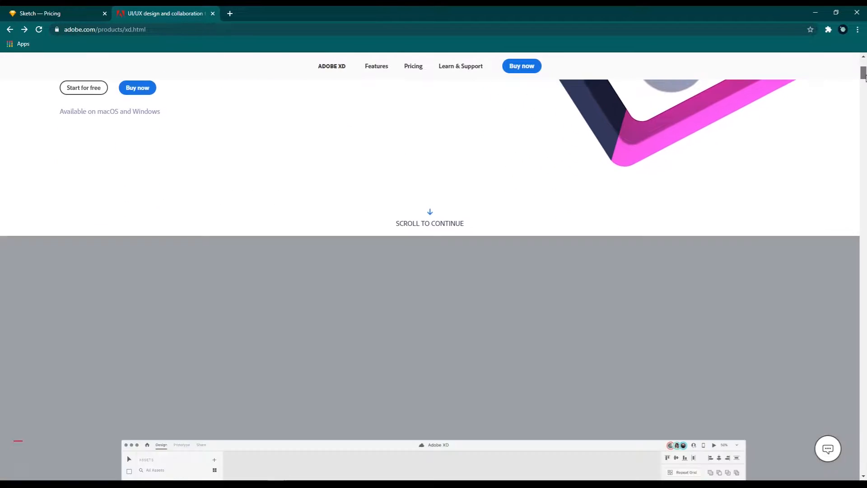
scroll(863, 78, "down", 5)
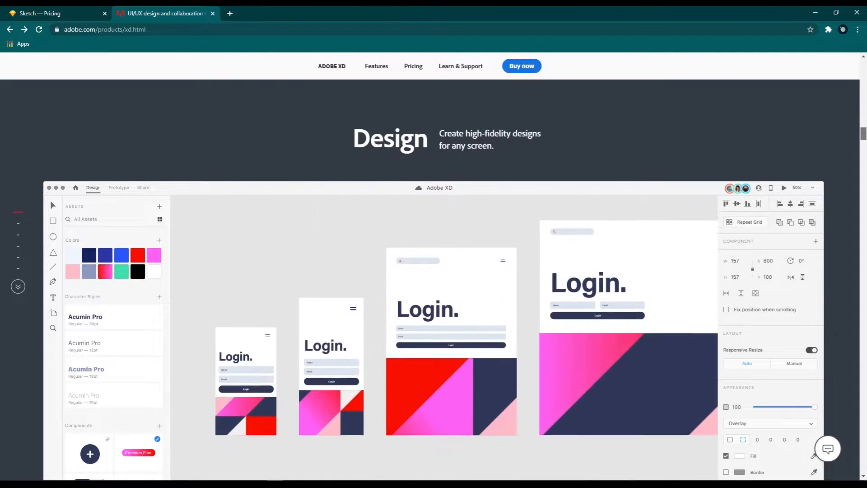
scroll(433, 280, "down", 5)
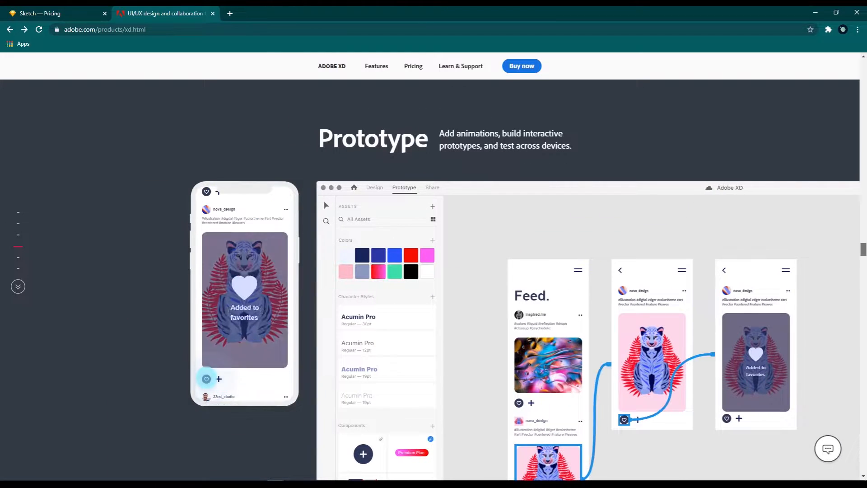
scroll(433, 280, "down", 5)
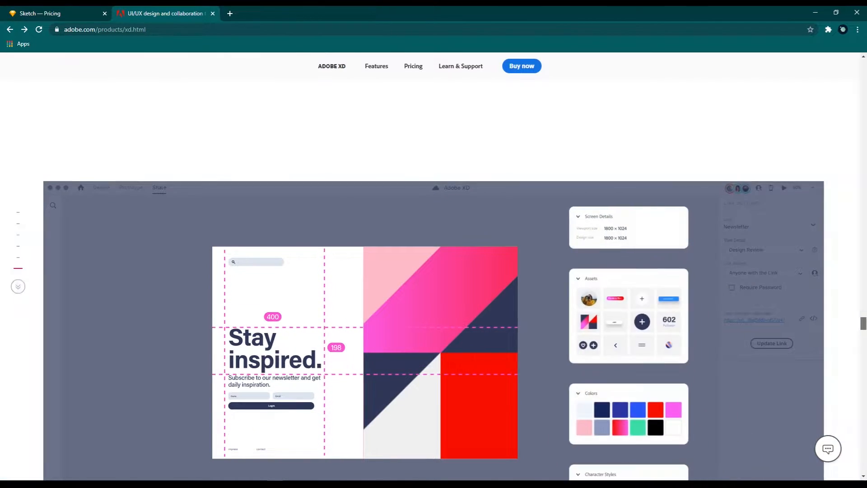
scroll(433, 280, "down", 5)
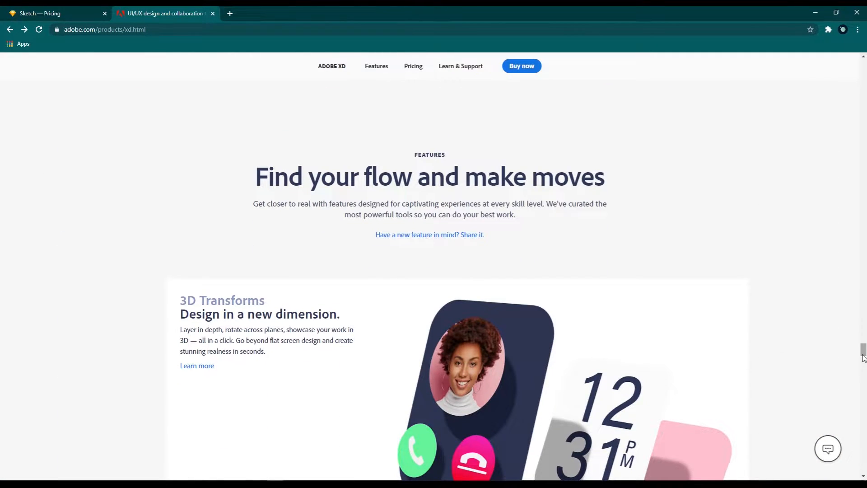
left_click_drag(863, 350, 843, 68)
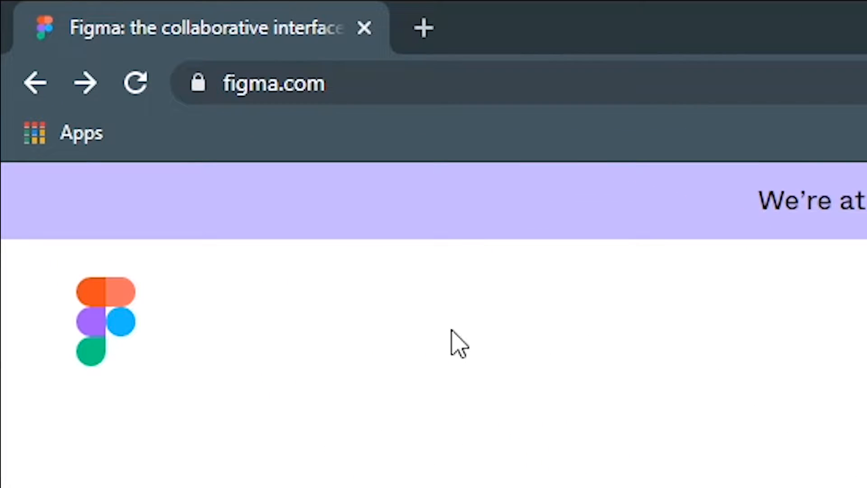
- Look through the figma.com homepage, covering the design, collaboration and design systems sections, and return to its beginning
left_click(394, 78)
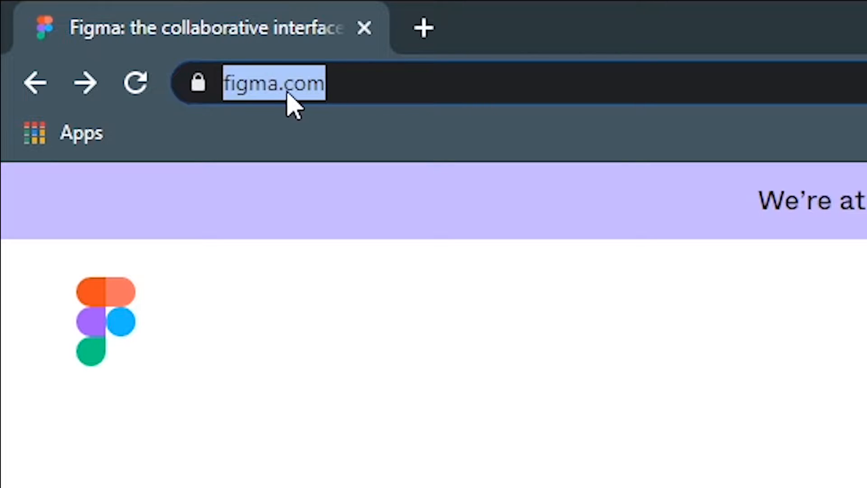
left_click(415, 470)
scroll(415, 470, "down", 3)
scroll(243, 253, "down", 10)
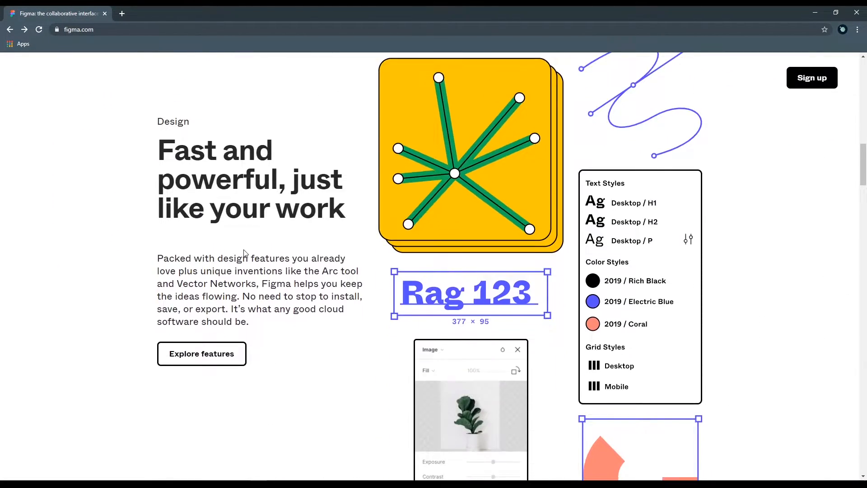
scroll(244, 253, "down", 15)
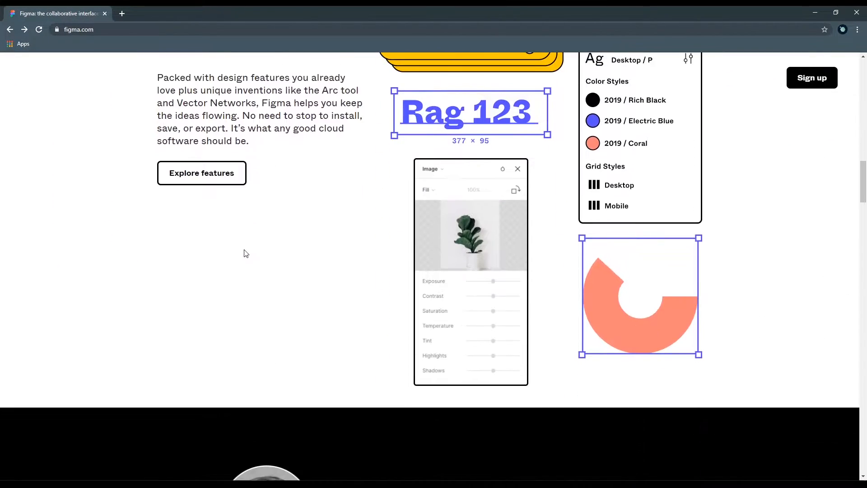
scroll(247, 251, "down", 15)
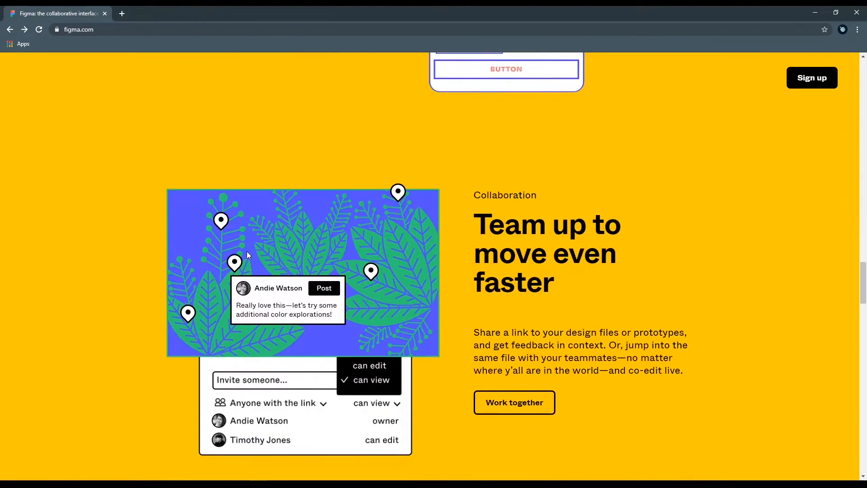
scroll(248, 254, "down", 15)
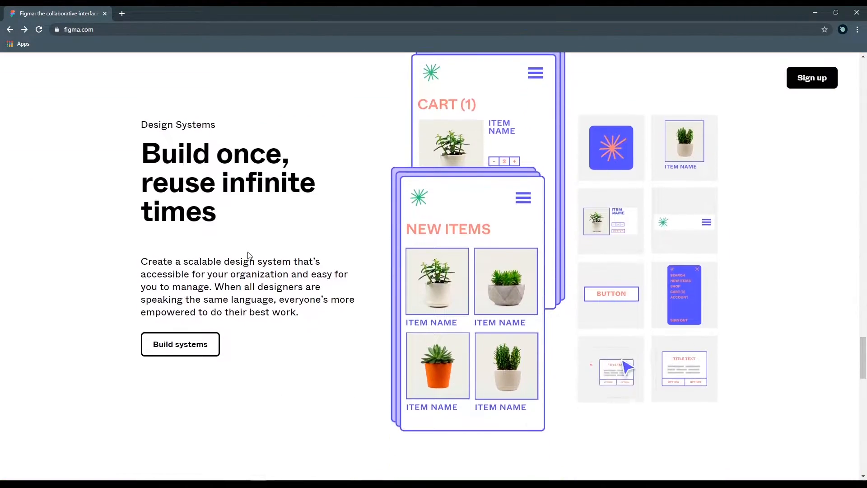
scroll(251, 255, "up", 9)
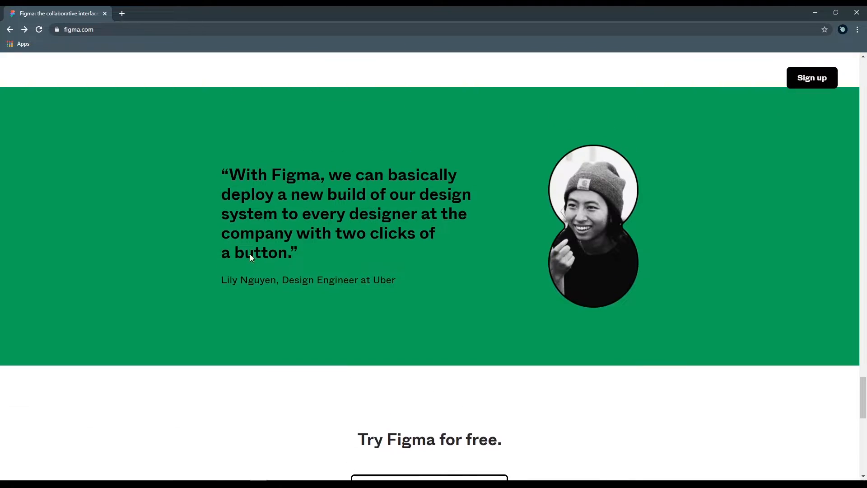
left_click_drag(863, 369, 854, 72)
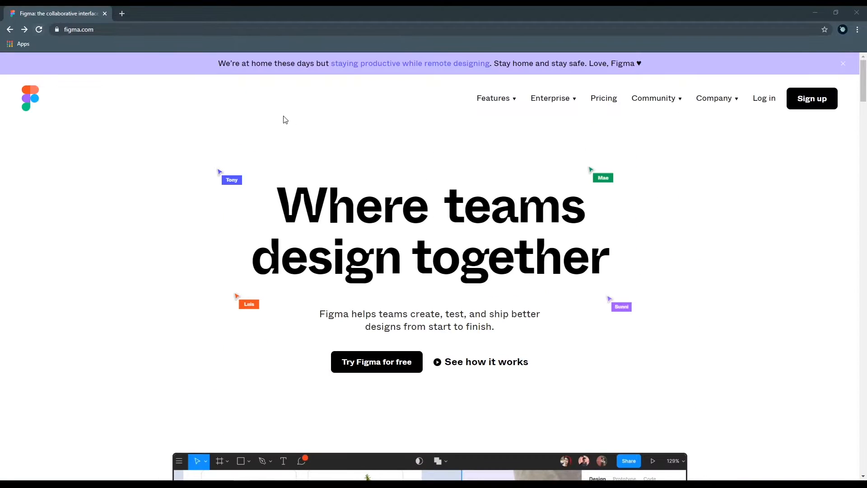
- Open Figma's pricing page and review what the free Starter plan offers
left_click(602, 102)
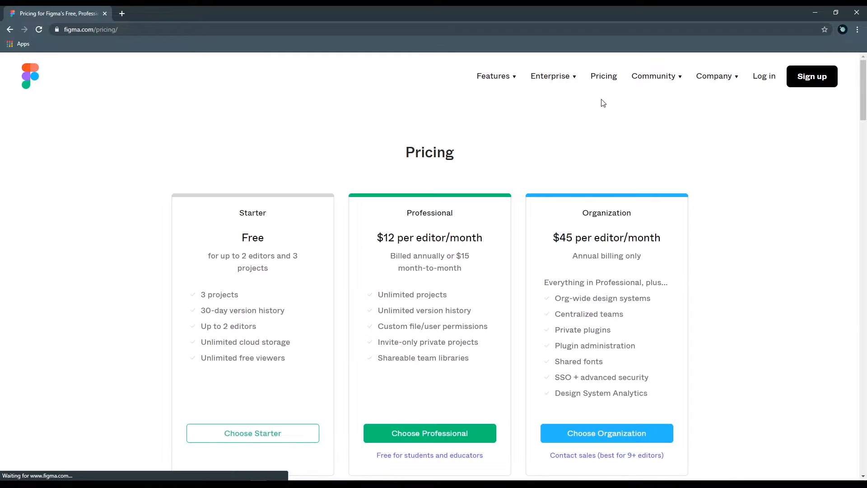
left_click_drag(241, 241, 276, 242)
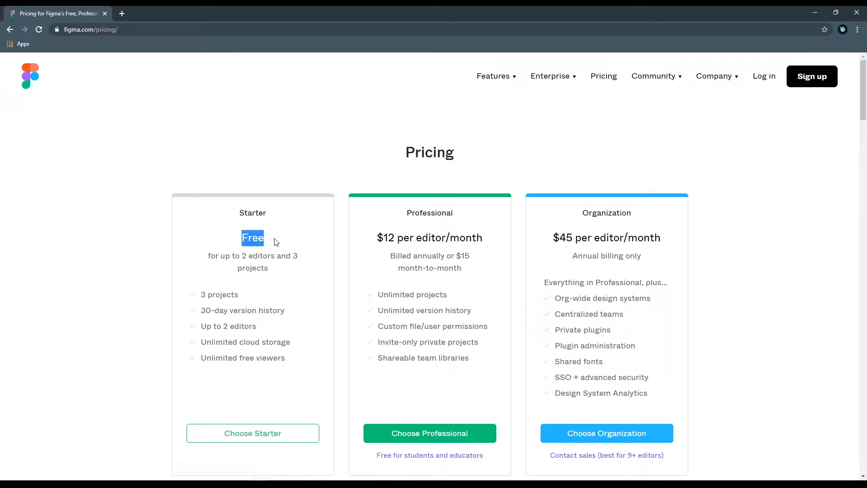
left_click(294, 240)
scroll(305, 342, "down", 1)
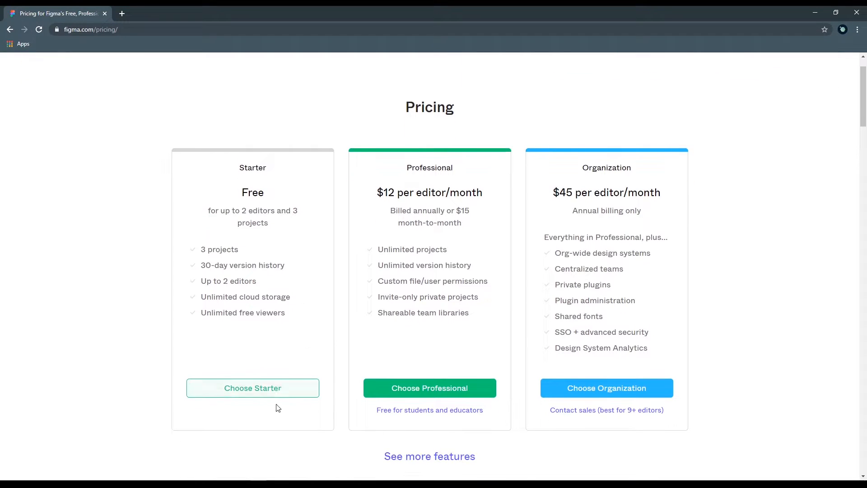
- Choose the Starter plan and sign up with the existing Google account
left_click(257, 389)
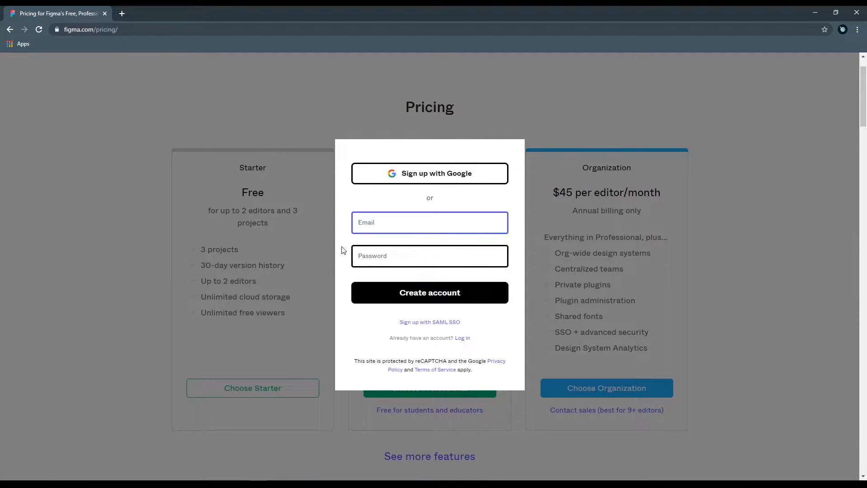
left_click(427, 174)
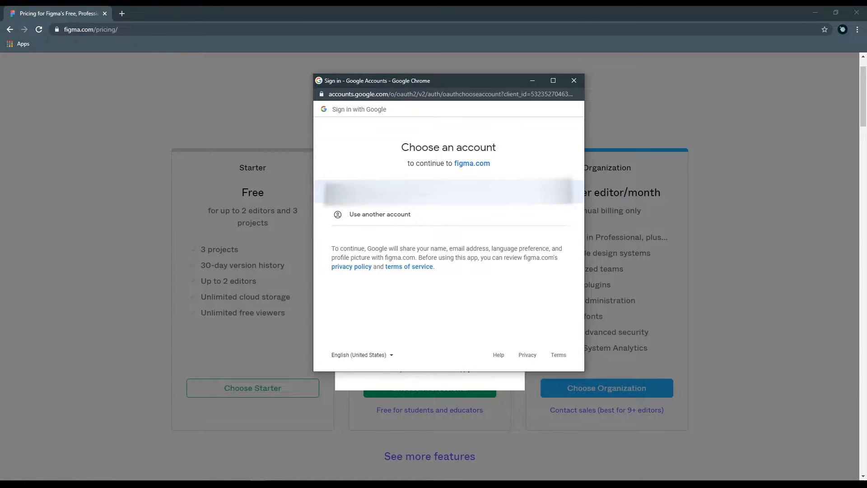
left_click(433, 193)
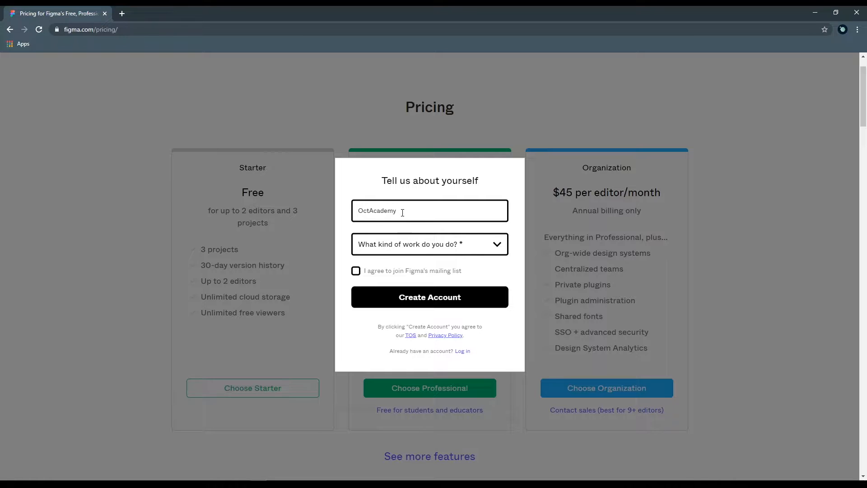
- Complete the profile with Design as the kind of work, agree to join the mailing list, and create the account
left_click_drag(402, 212, 350, 216)
left_click(387, 191)
left_click(496, 246)
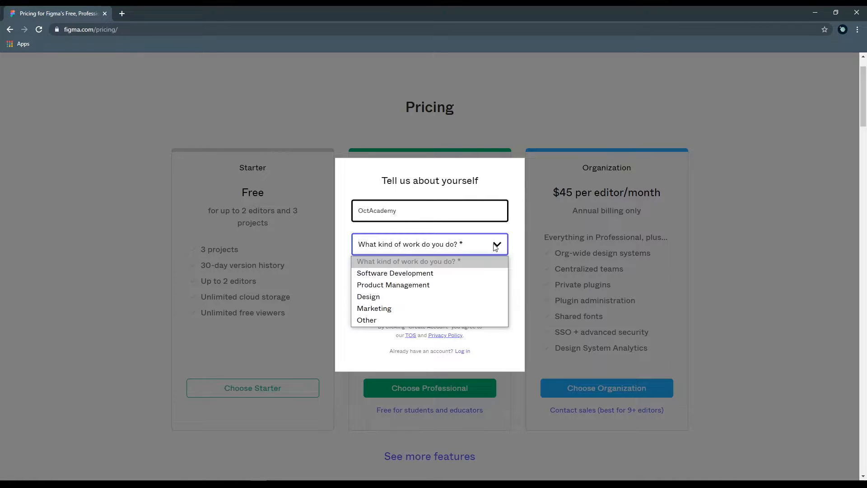
left_click(372, 297)
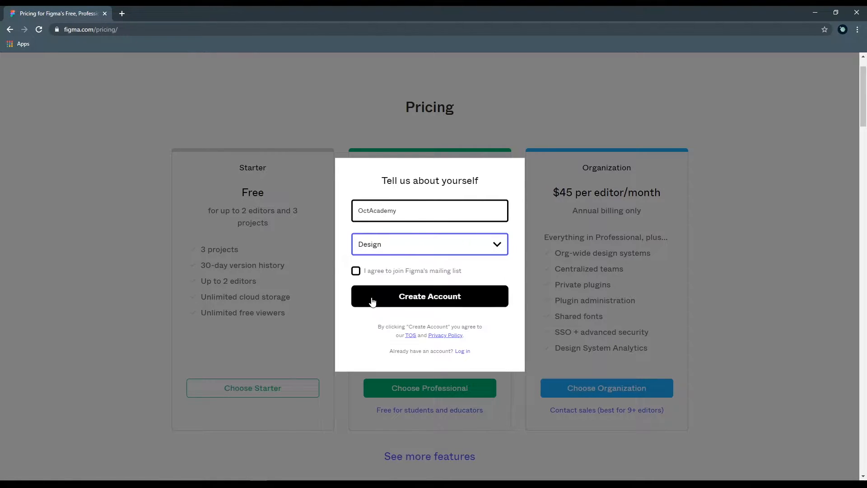
left_click(356, 270)
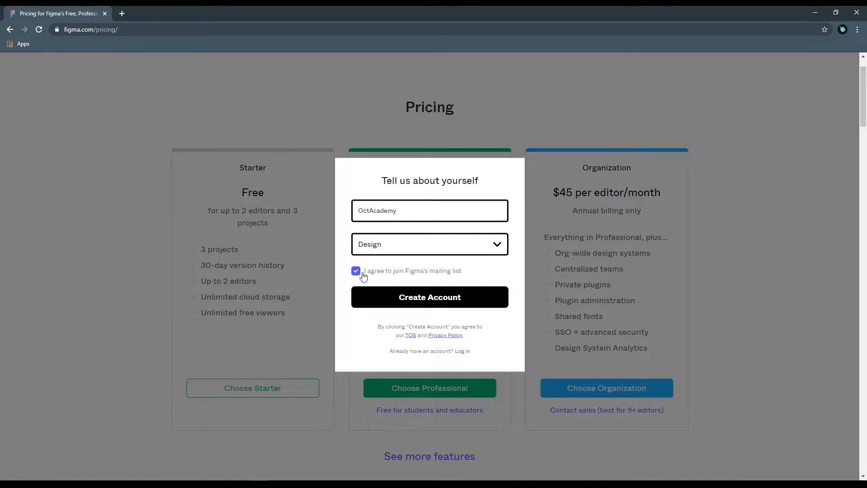
left_click(421, 301)
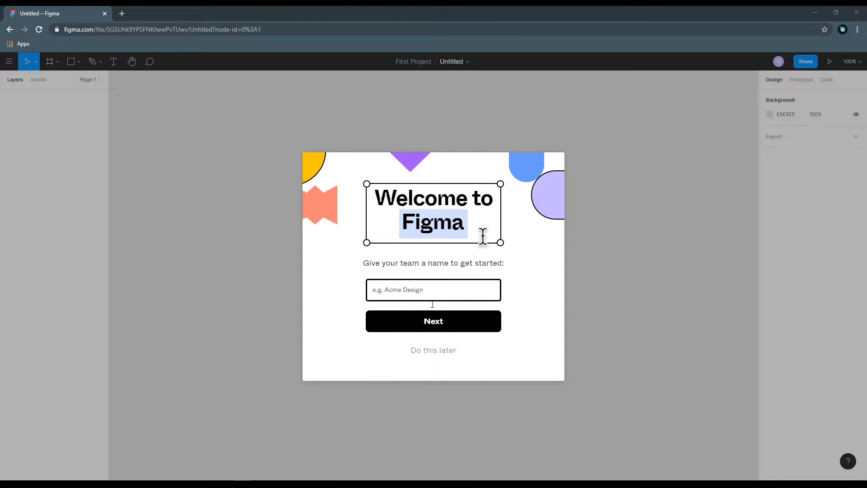
- Postpone naming the team and dismiss the Constraints introduction in the new untitled file
left_click(431, 352)
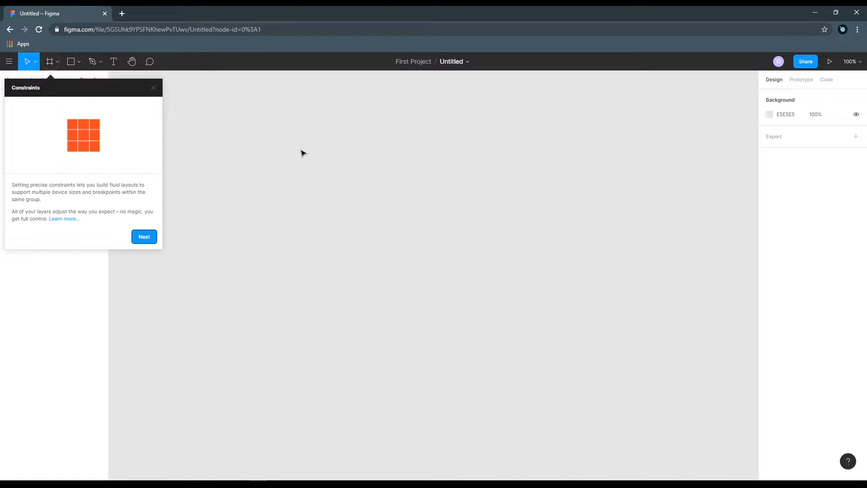
left_click(154, 87)
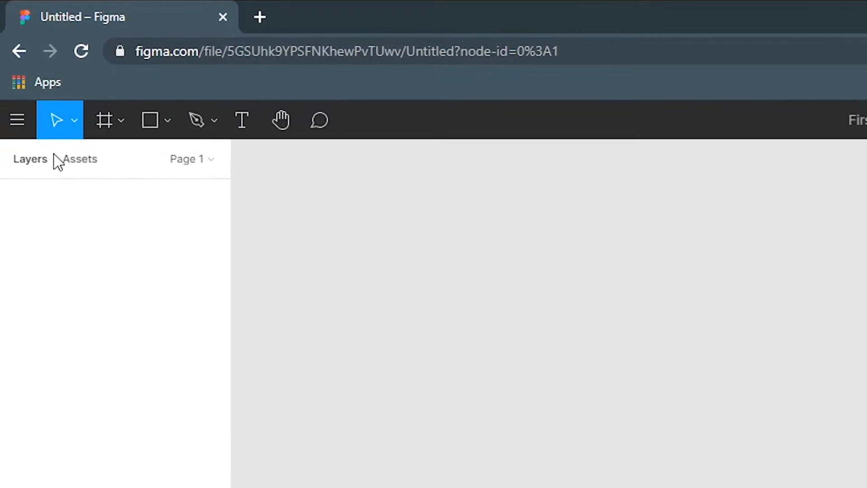
- Go back from the editor to the project's files and dismiss the Import Sketch Files introduction
left_click(21, 124)
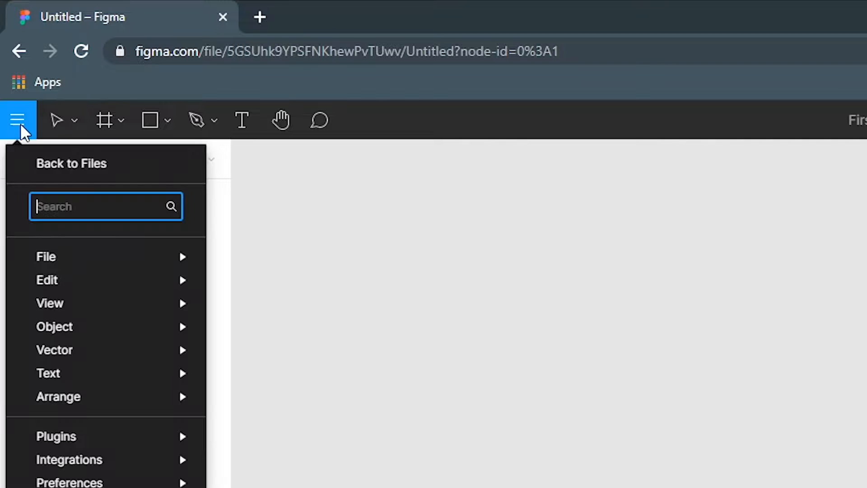
left_click(72, 166)
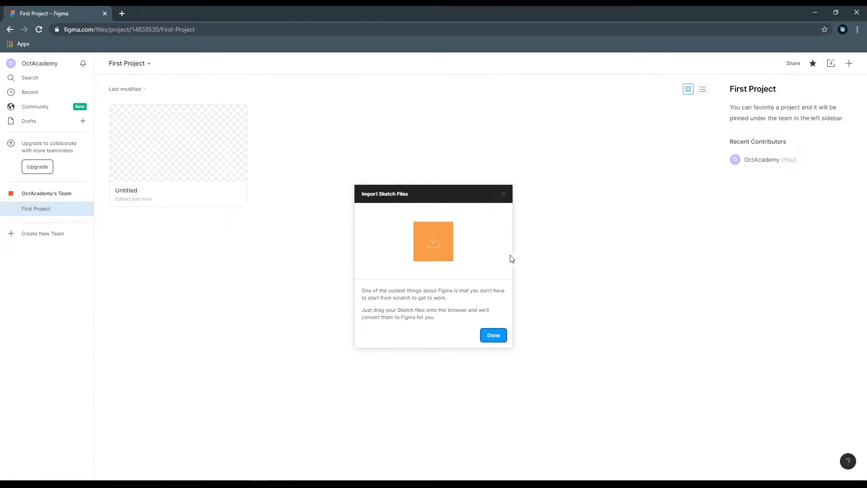
left_click(502, 194)
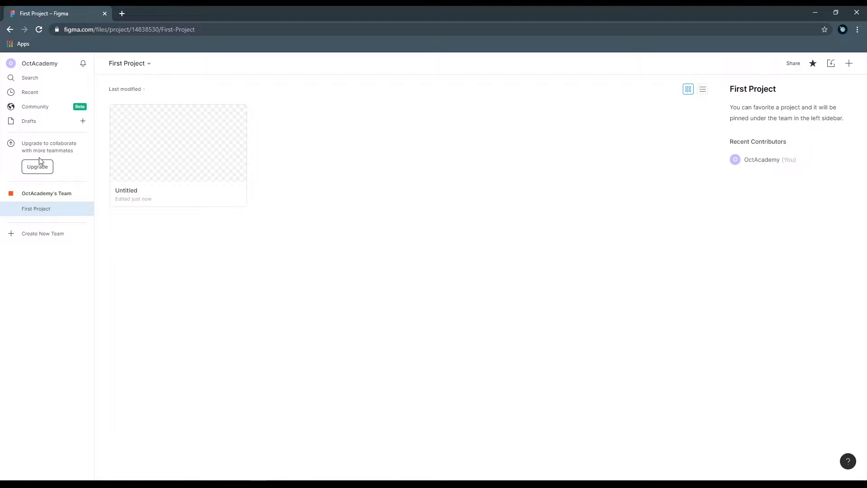
- Review the account settings from the name section through to account deletion, and view the file search page
left_click(38, 66)
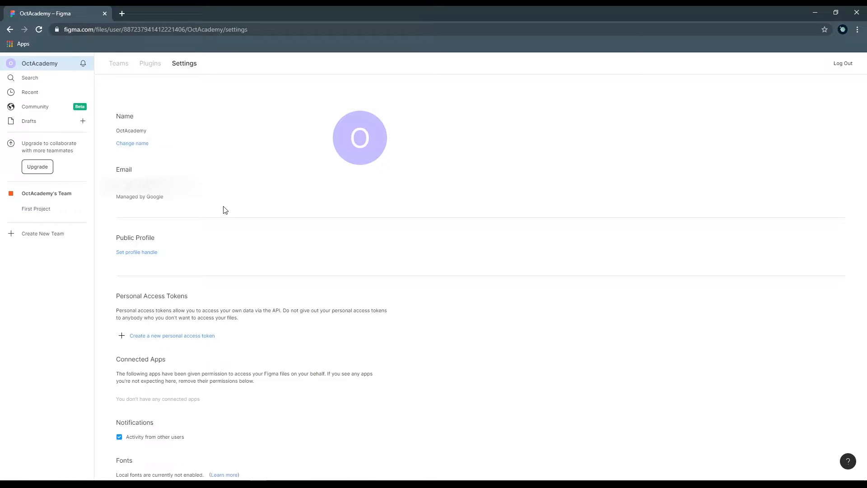
scroll(225, 210, "down", 4)
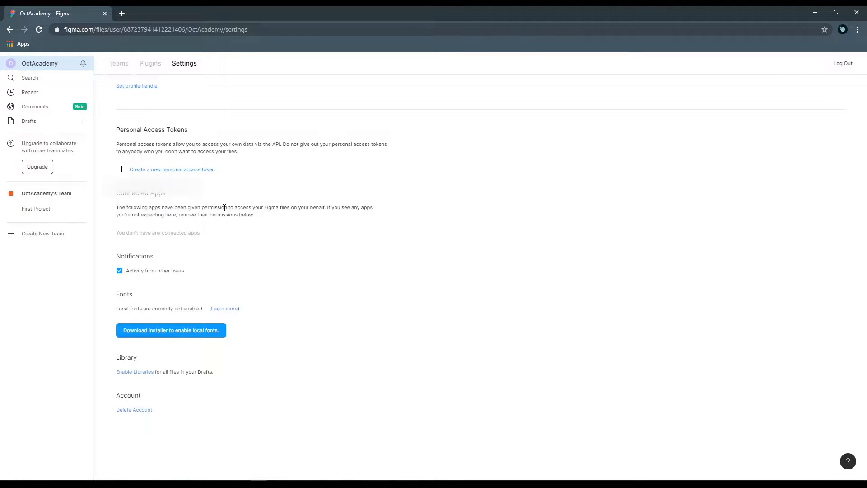
scroll(224, 208, "up", 4)
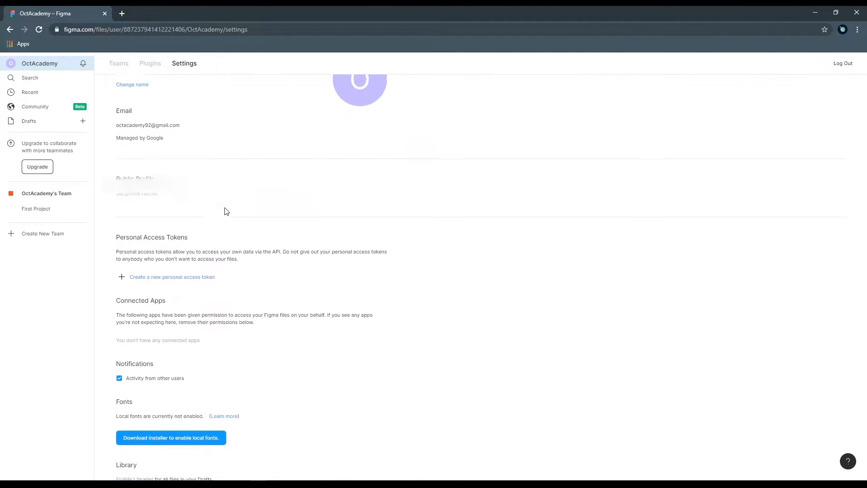
left_click(32, 81)
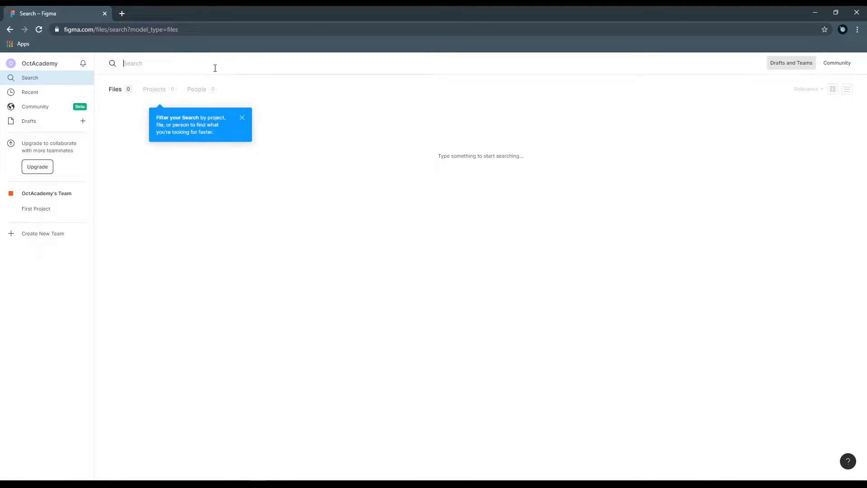
- Remove the OctAcademy's Team Colors file from the recently viewed files
left_click(32, 93)
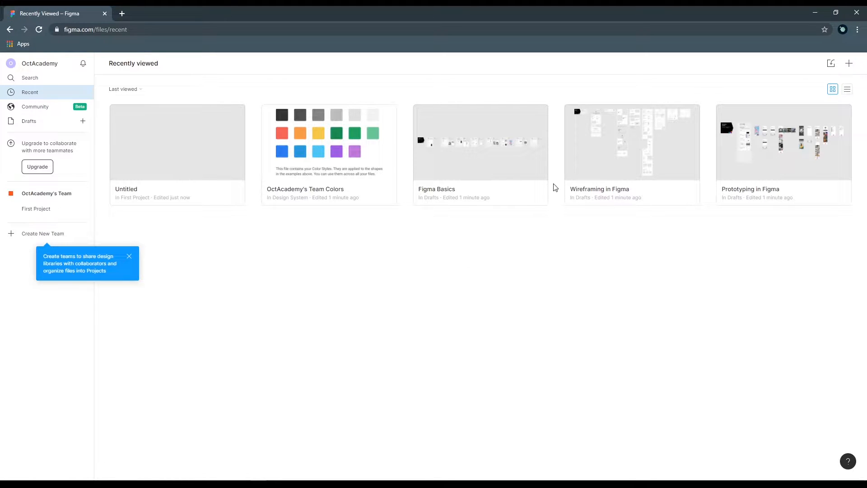
right_click(340, 158)
right_click(317, 156)
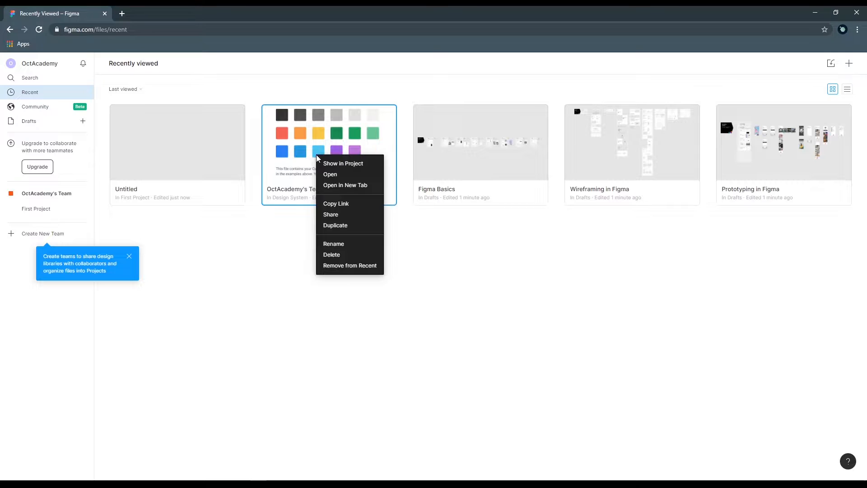
left_click(350, 265)
right_click(300, 154)
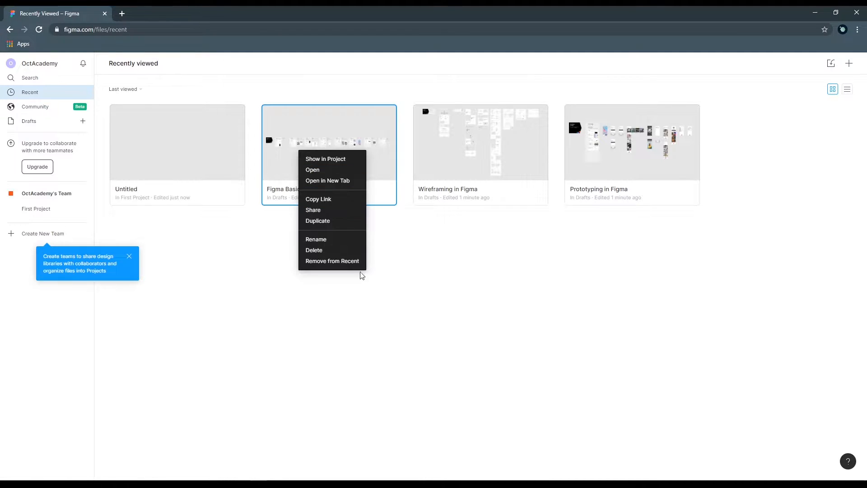
left_click(328, 265)
- Browse the Community files, dismissing the team-creation tip, and open the Avatar Illustration System file
left_click(49, 109)
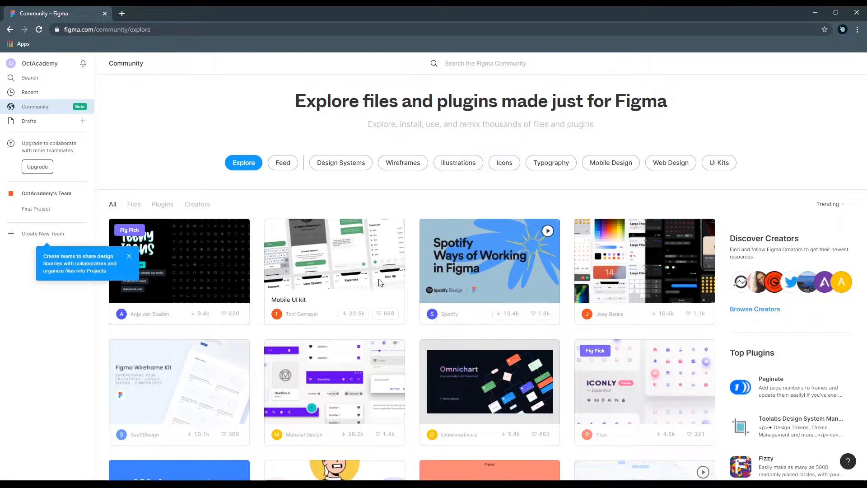
left_click(130, 256)
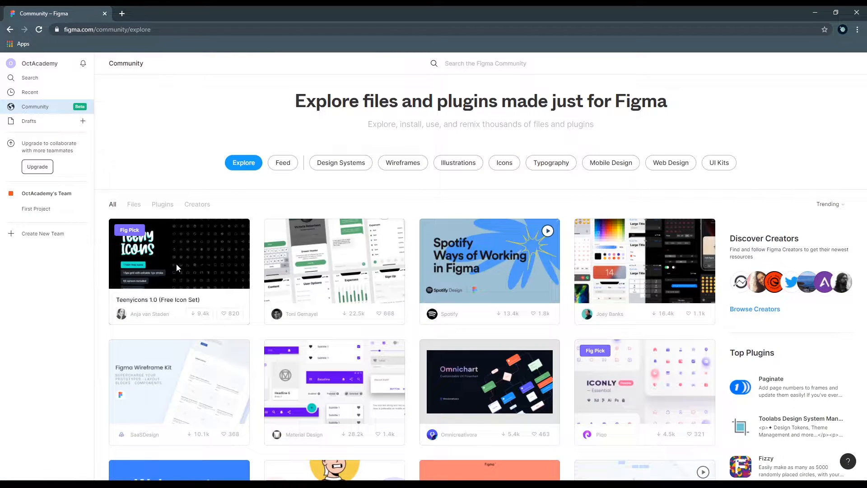
scroll(314, 267, "down", 5)
scroll(315, 267, "down", 4)
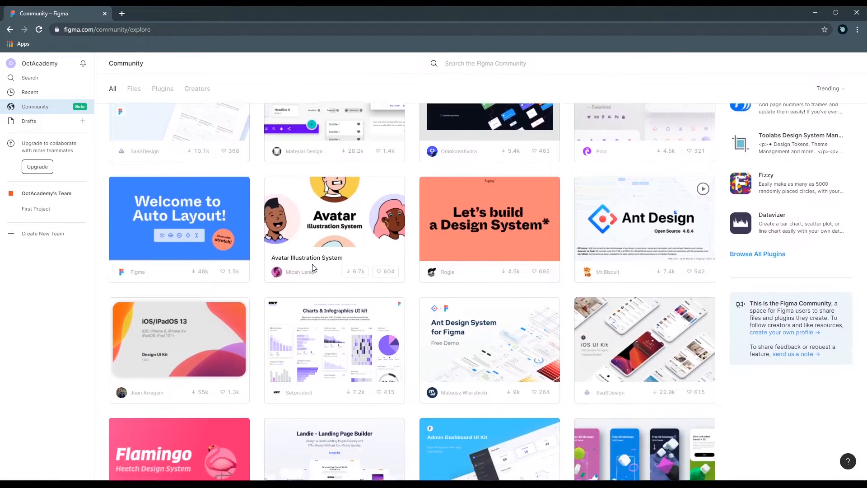
scroll(312, 267, "up", 5)
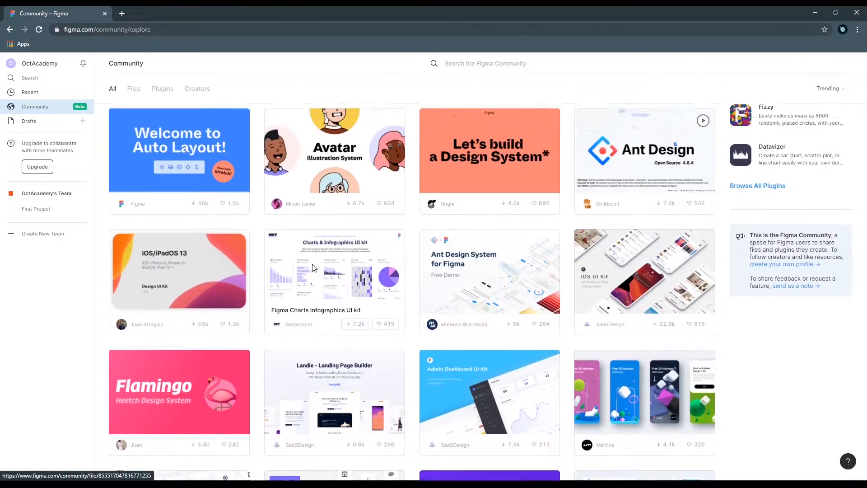
left_click(340, 266)
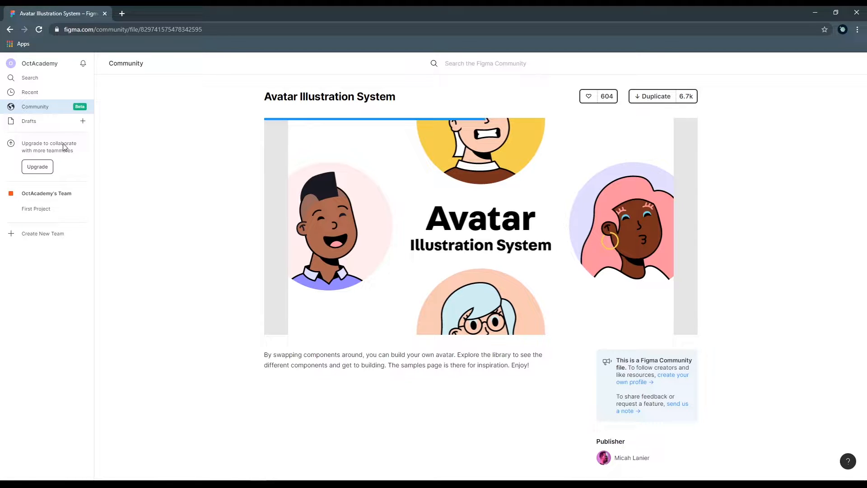
- Create a new file in Drafts and return to the drafts list
left_click(26, 122)
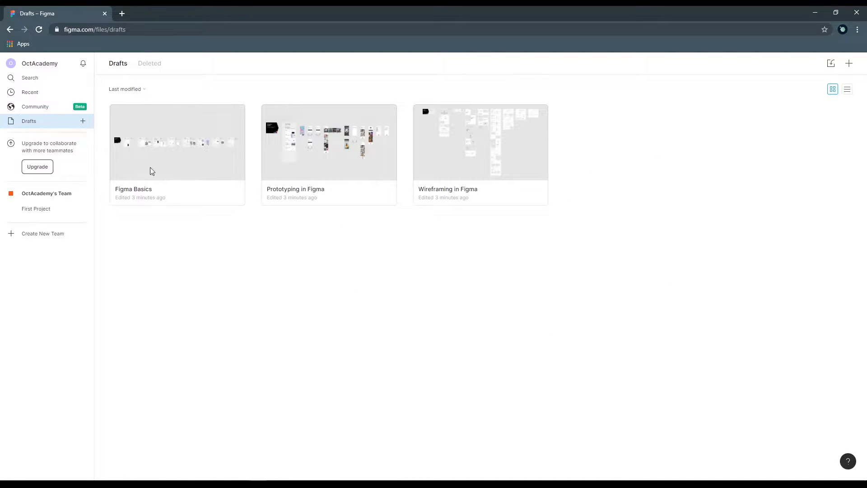
left_click(84, 122)
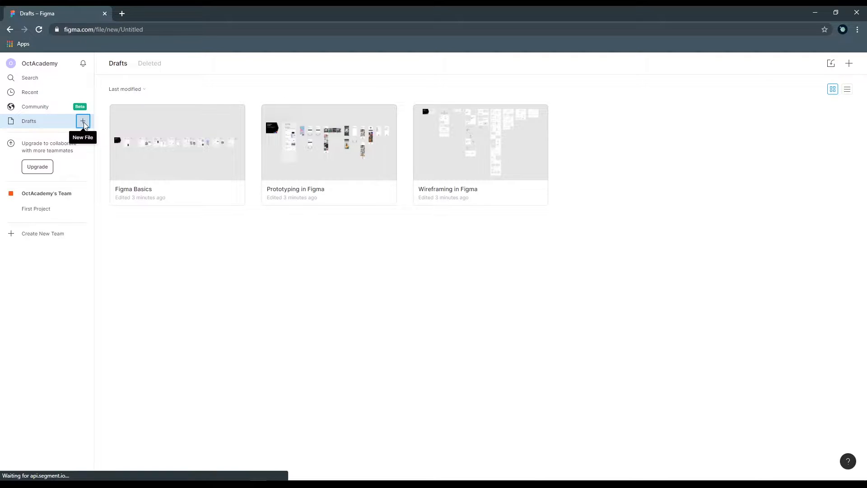
left_click(9, 29)
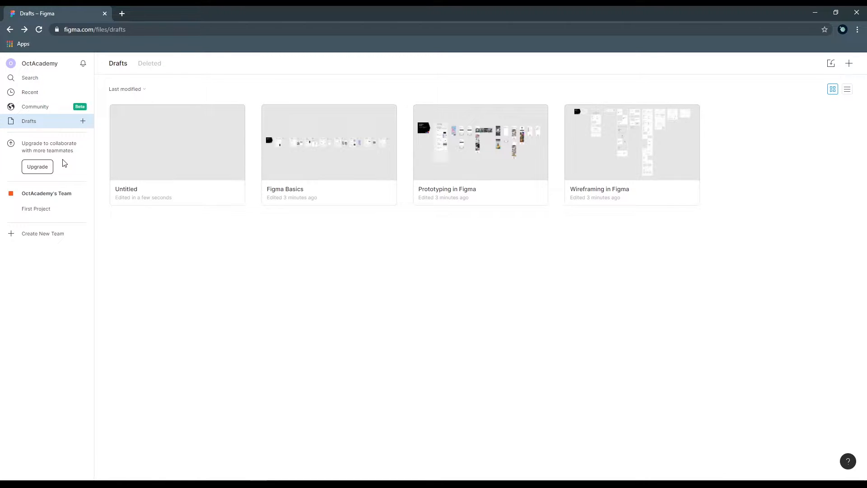
- Delete the Untitled file from First Project in OctAcademy's Team
left_click(37, 196)
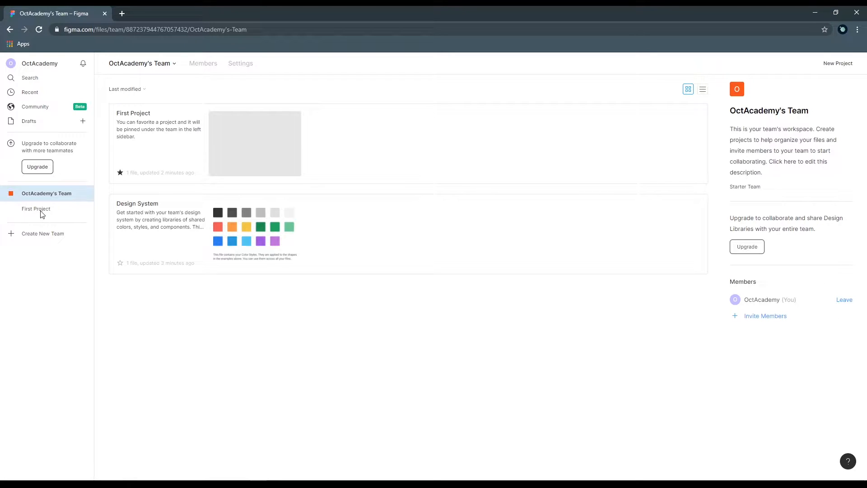
left_click(42, 212)
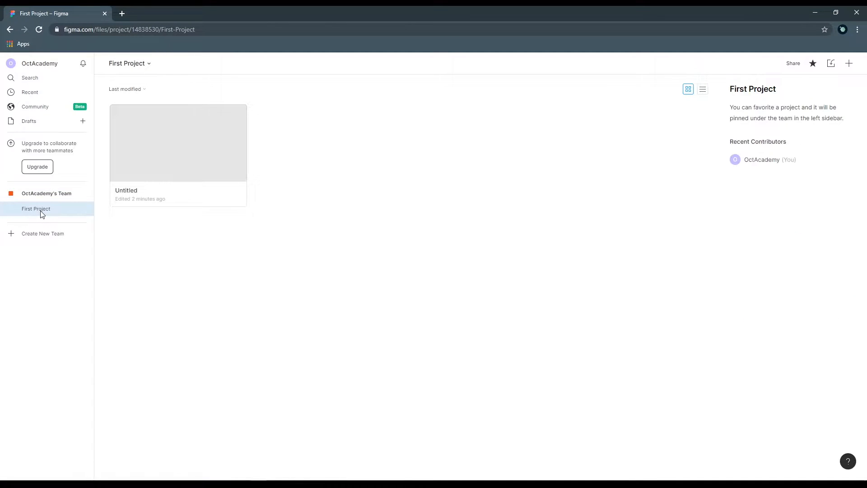
right_click(144, 188)
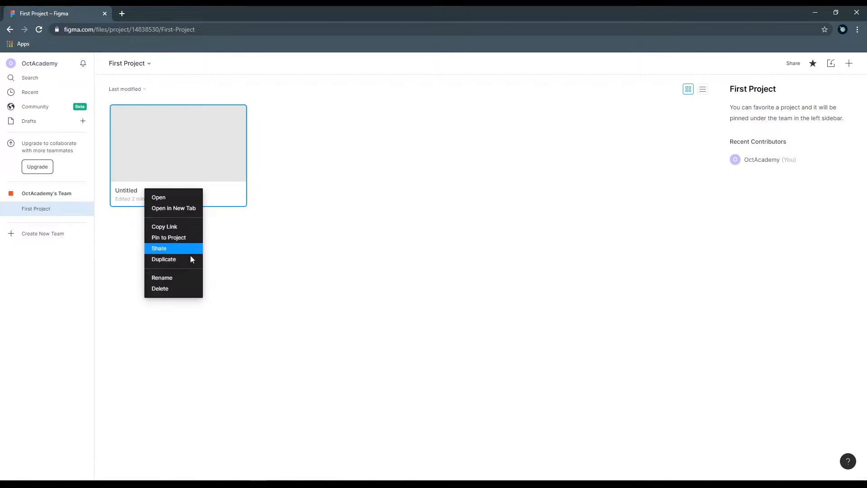
left_click(167, 287)
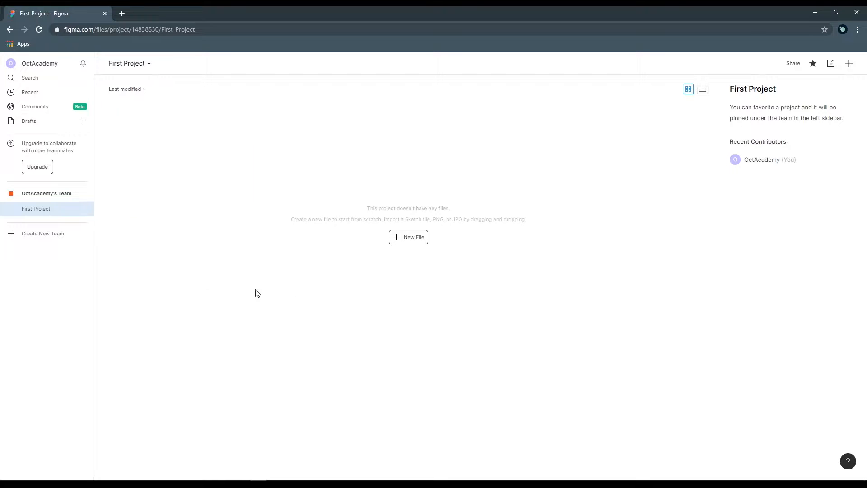
- Create a new project named ANGBLOG in OctAcademy's Team
left_click(44, 197)
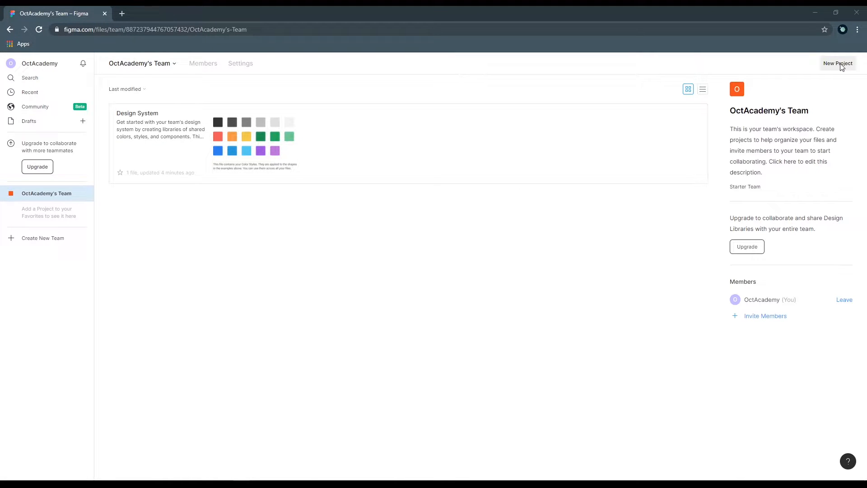
left_click(841, 65)
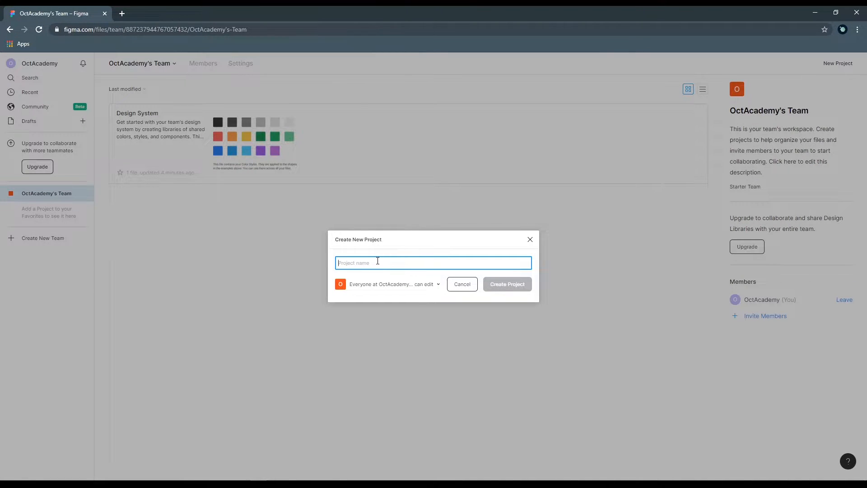
type("ANGBLOG")
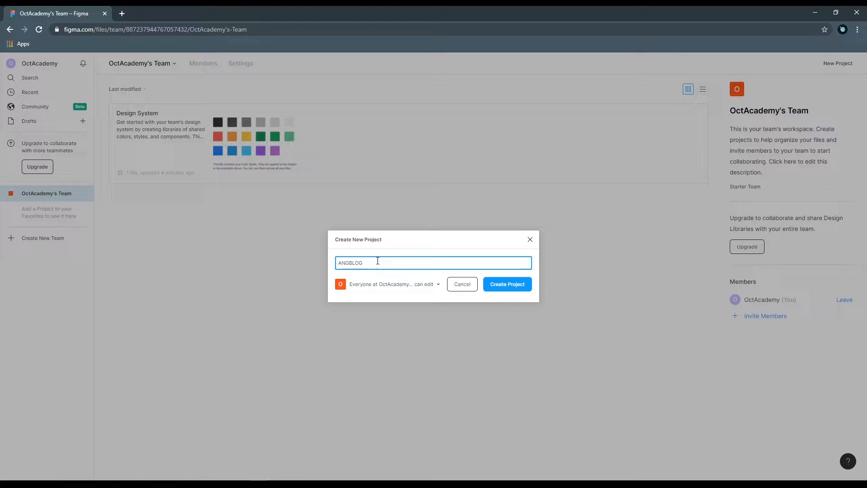
key("Return")
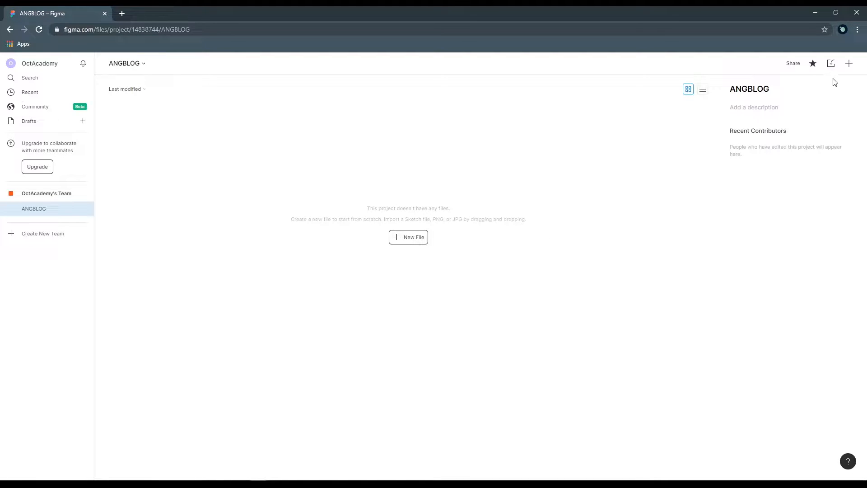
- Create a new file in the ANGBLOG project and rename it ANGBLOG
left_click(848, 63)
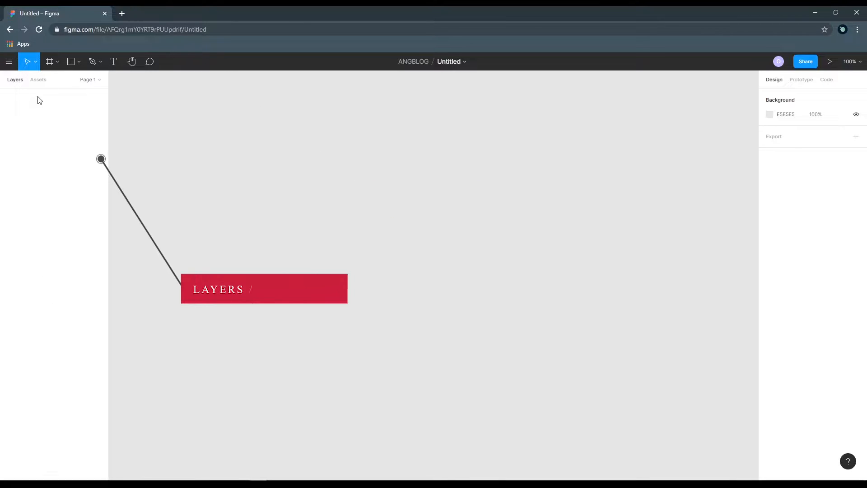
left_click(38, 80)
left_click(15, 81)
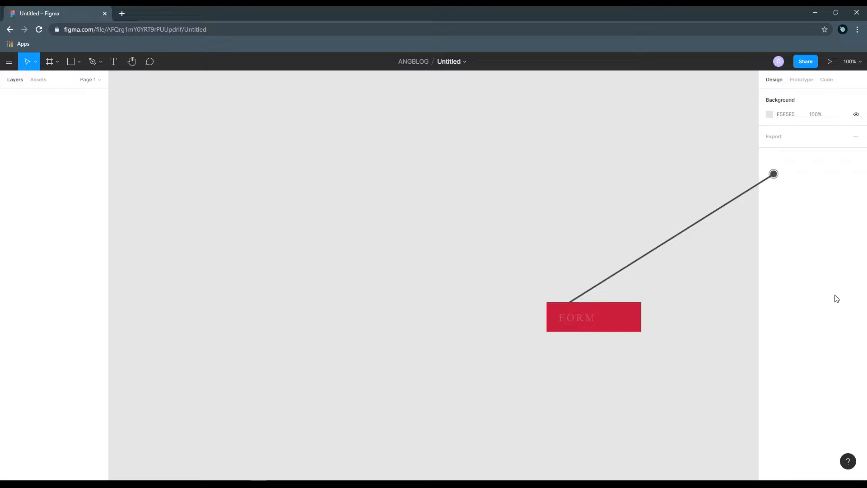
double_click(447, 64)
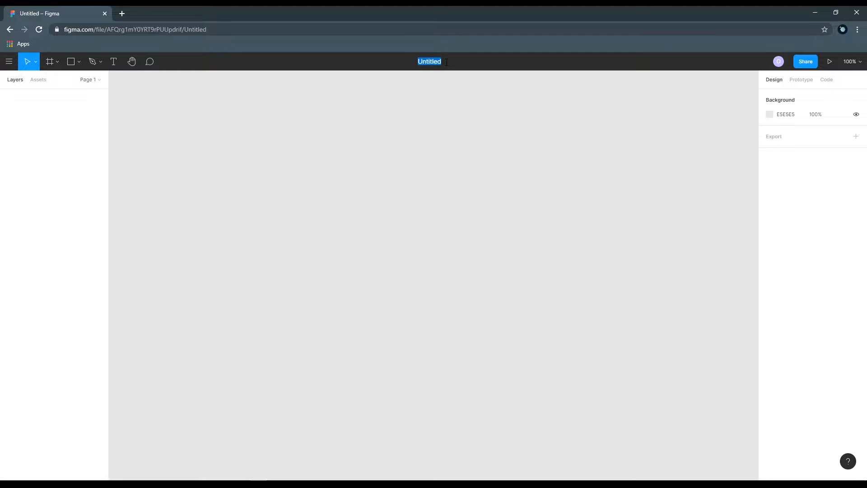
type("ANGBLOG")
key("Return")
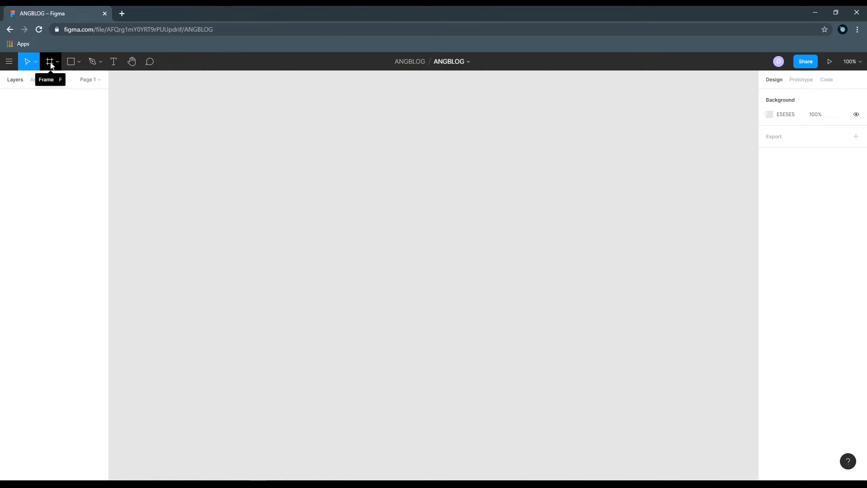
- Add a frame to the canvas using the 1440×1024 Desktop preset
left_click(50, 62)
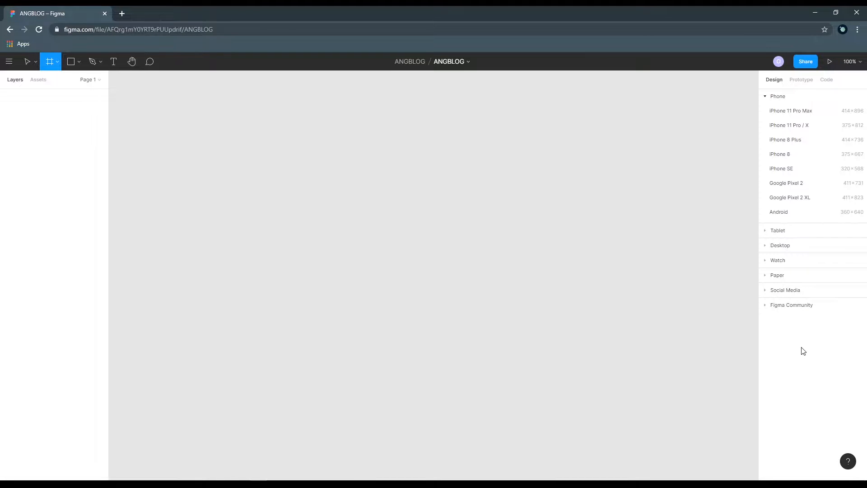
left_click(765, 247)
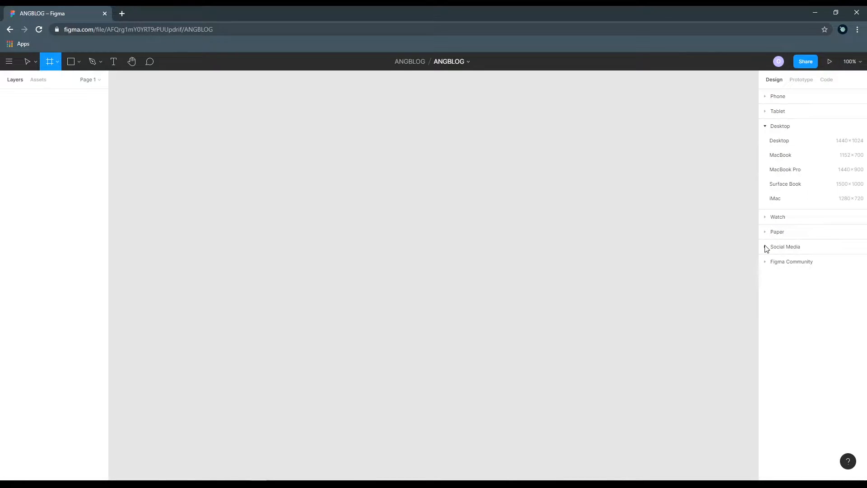
left_click(843, 145)
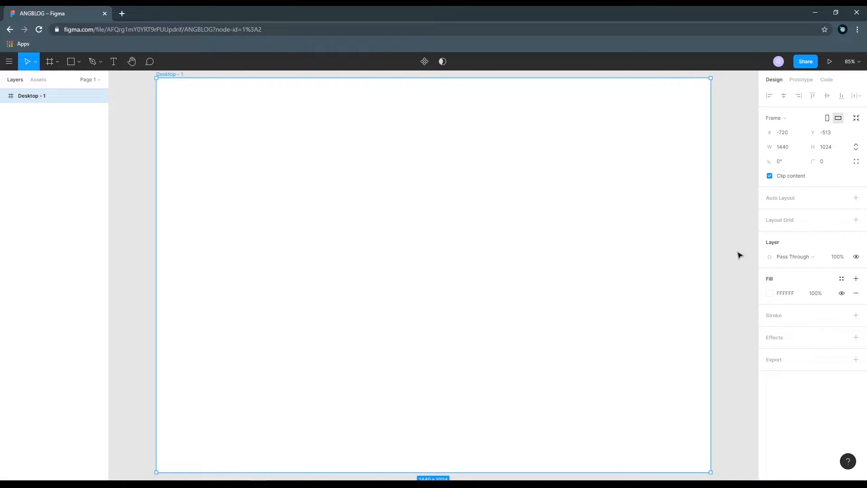
scroll(577, 257, "down", 4)
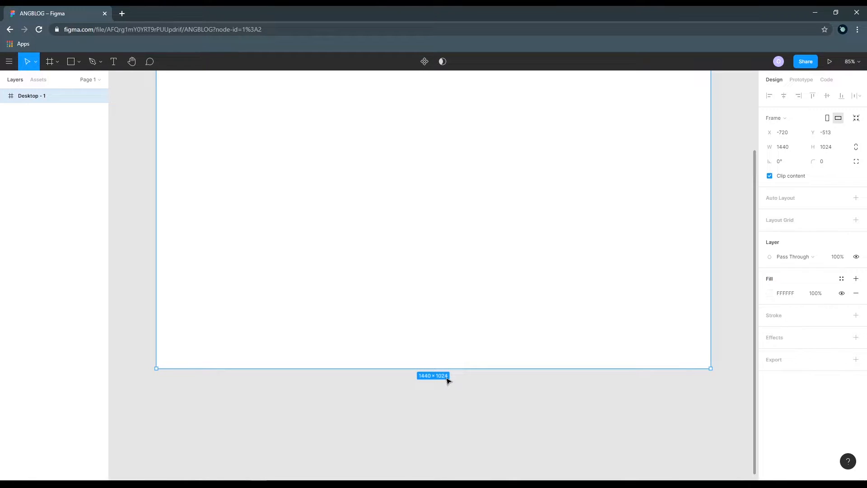
scroll(169, 95, "up", 5)
key("ctrl+r")
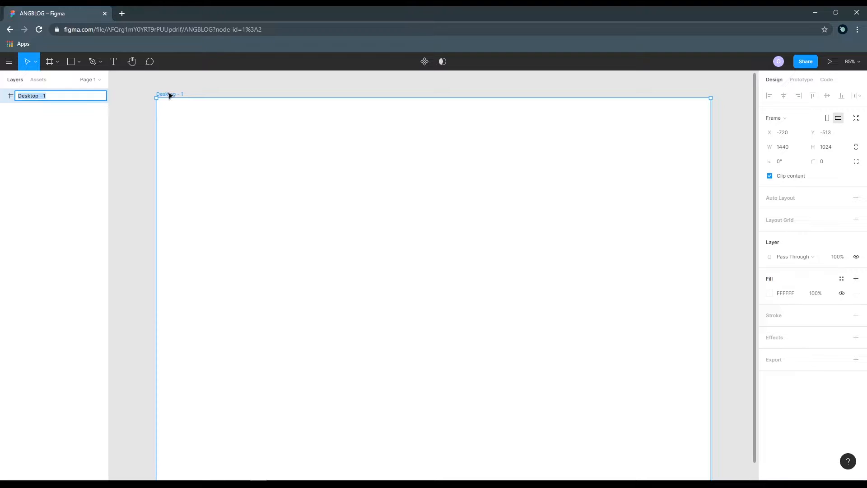
left_click(233, 84)
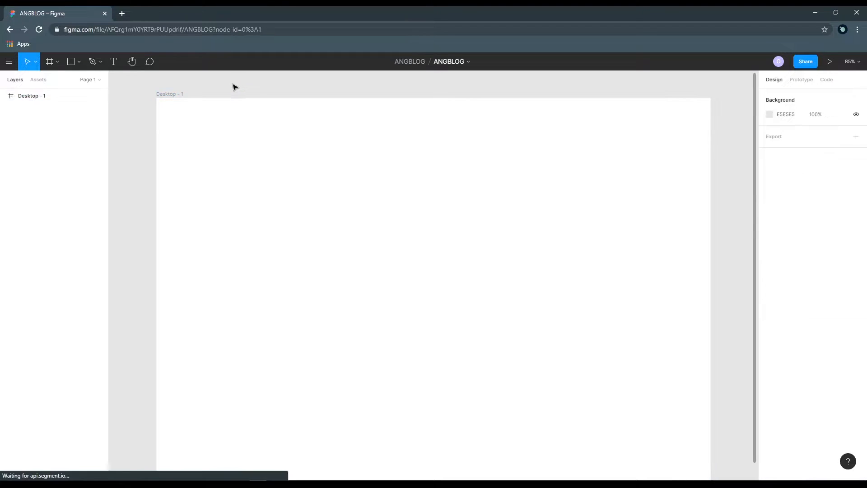
right_click(24, 93)
left_click(223, 83)
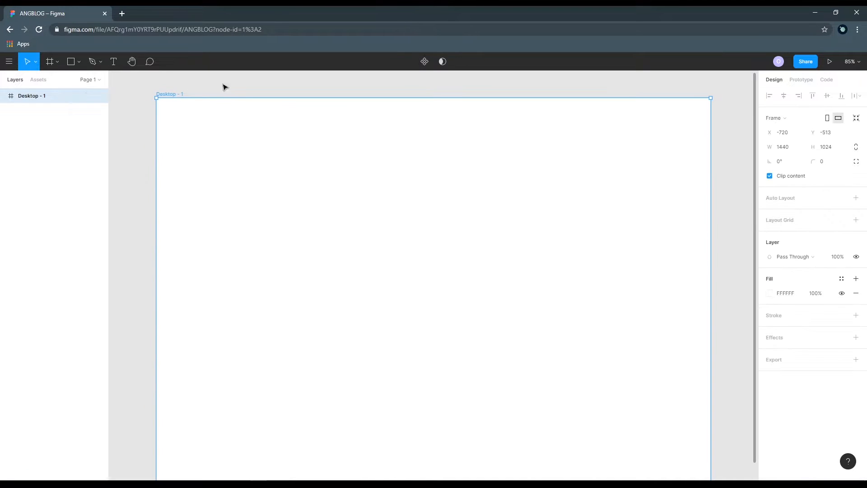
- Rename the Desktop - 1 frame as Home
right_click(32, 99)
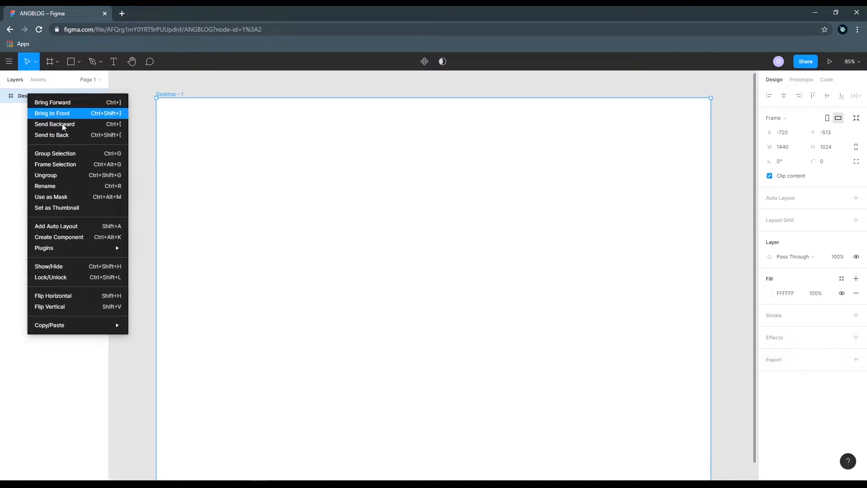
mouse_move(79, 247)
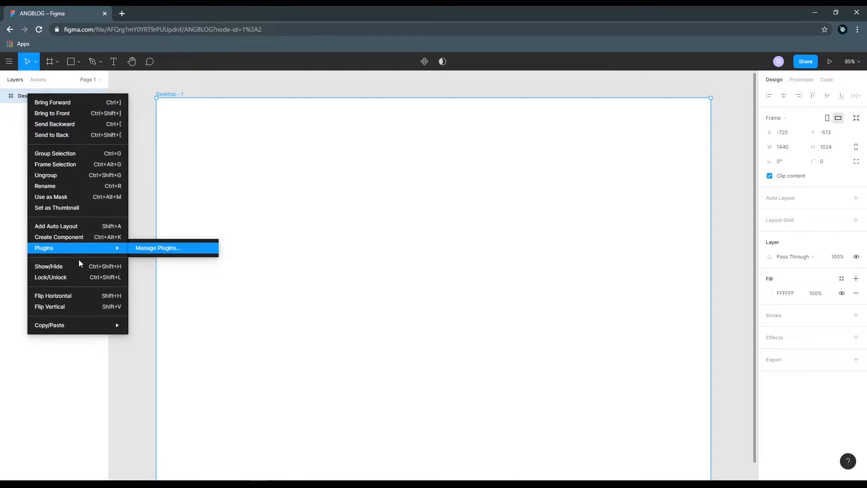
left_click(60, 186)
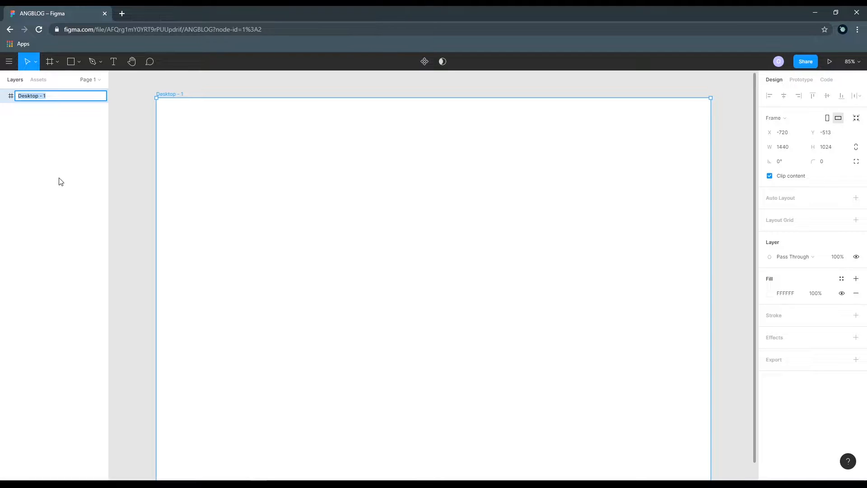
type("Home")
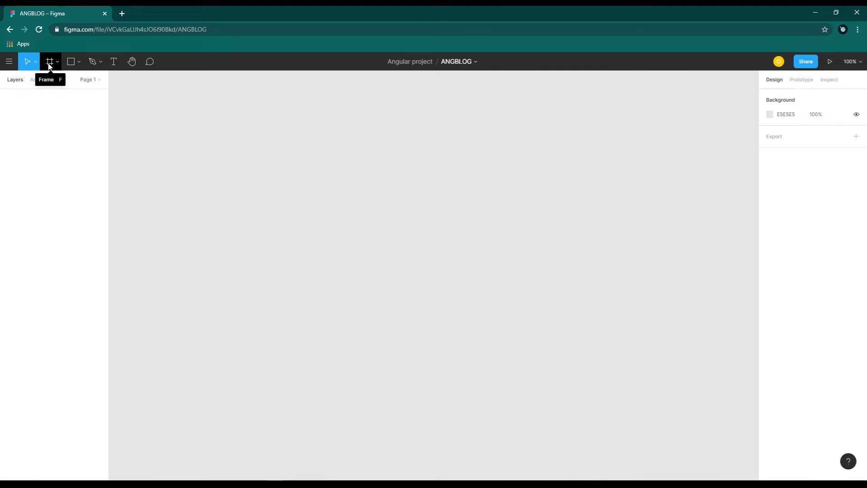
- Add a frame to the empty canvas using the 1440×1024 Desktop preset
left_click(50, 66)
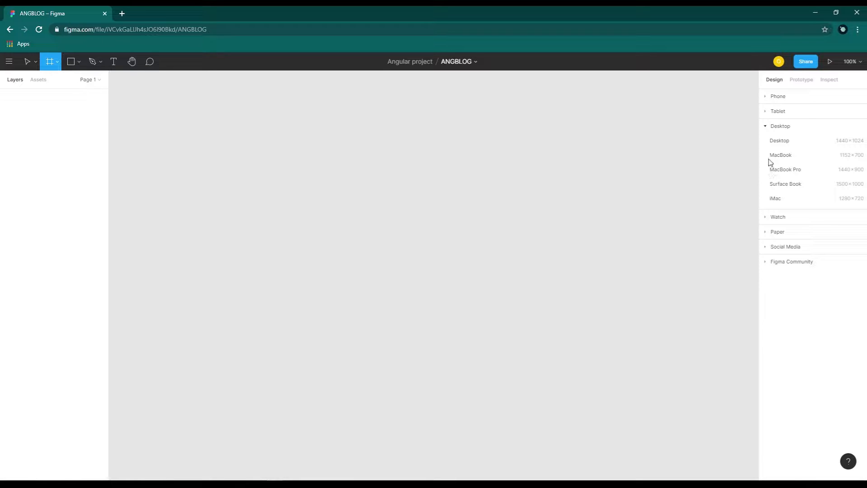
left_click(765, 127)
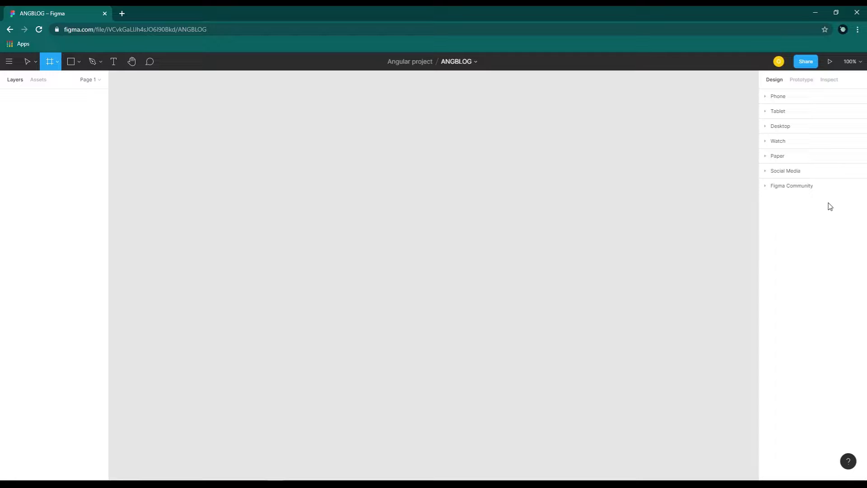
left_click(765, 127)
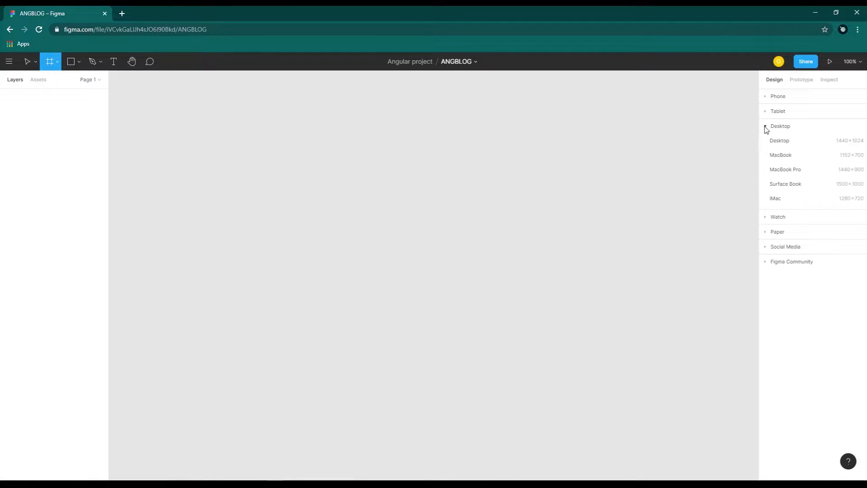
left_click(785, 143)
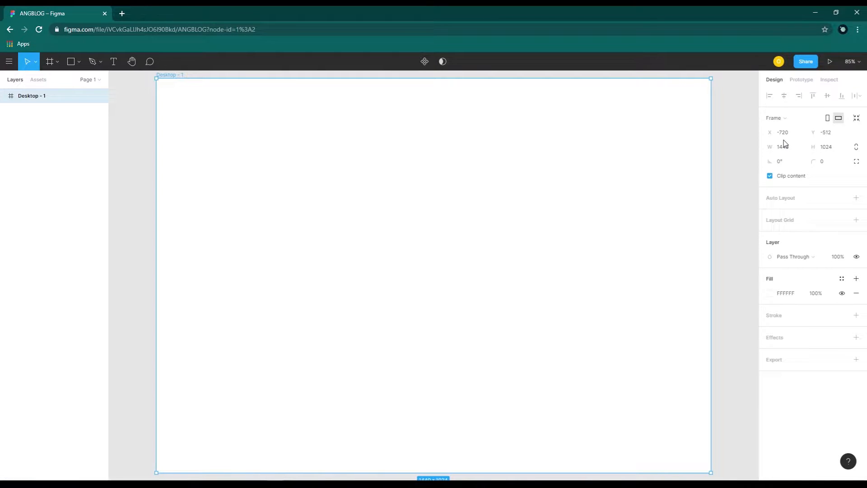
- Rename the new desktop frame as Home
scroll(652, 239, "down", 5)
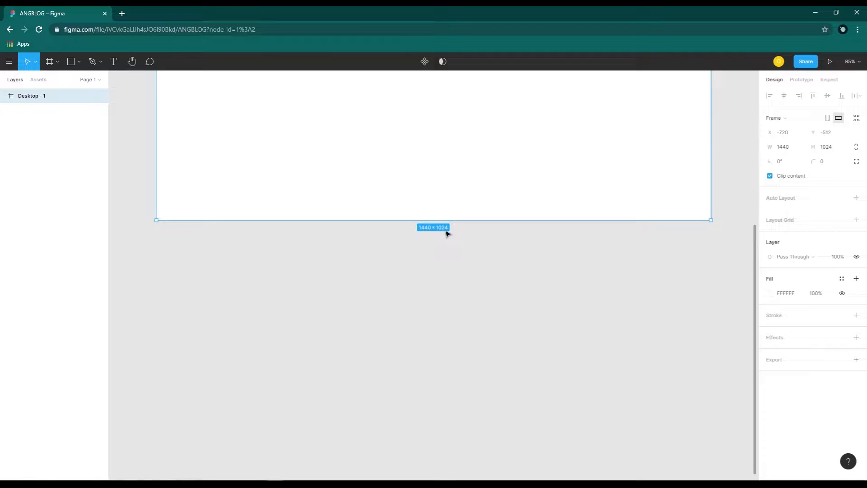
scroll(465, 272, "up", 1)
scroll(465, 272, "up", 6)
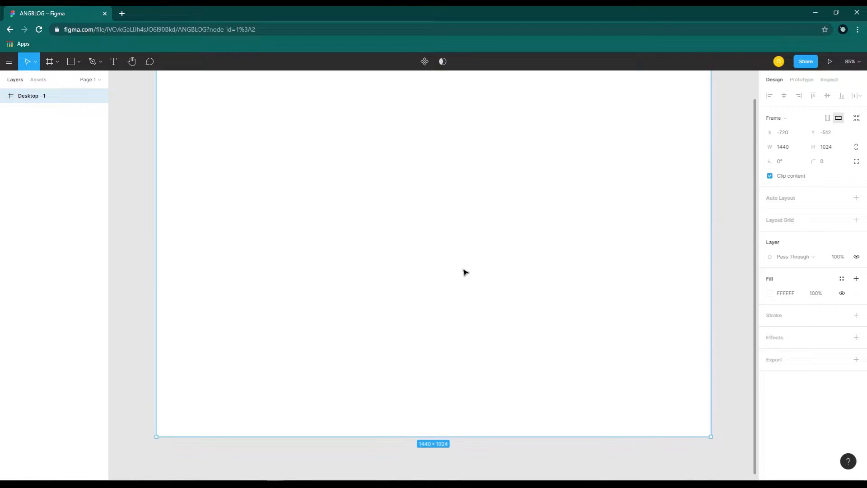
scroll(465, 272, "down", 2)
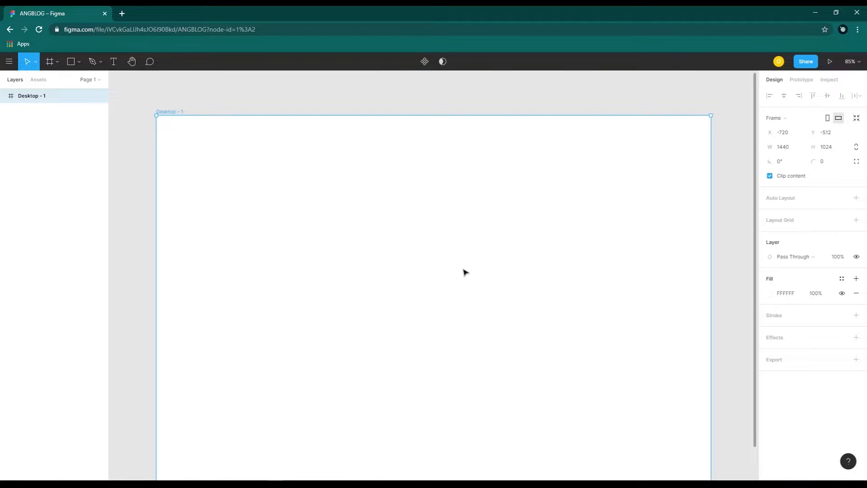
scroll(465, 272, "up", 1)
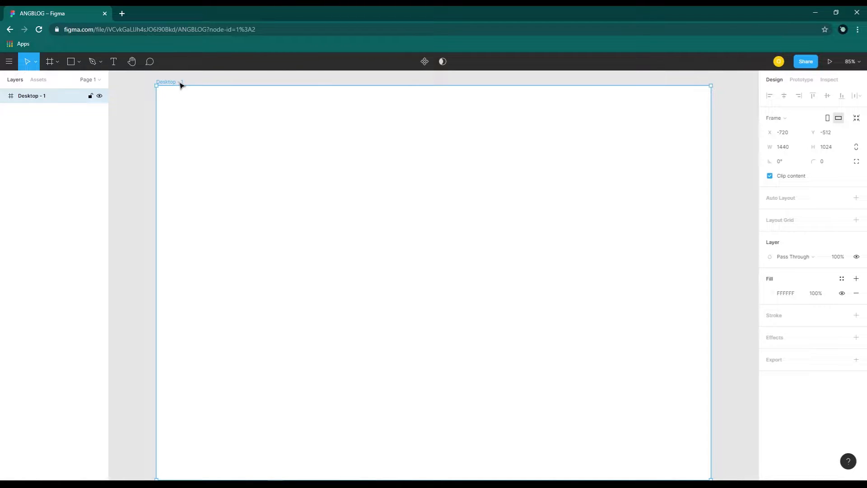
key("ctrl+r")
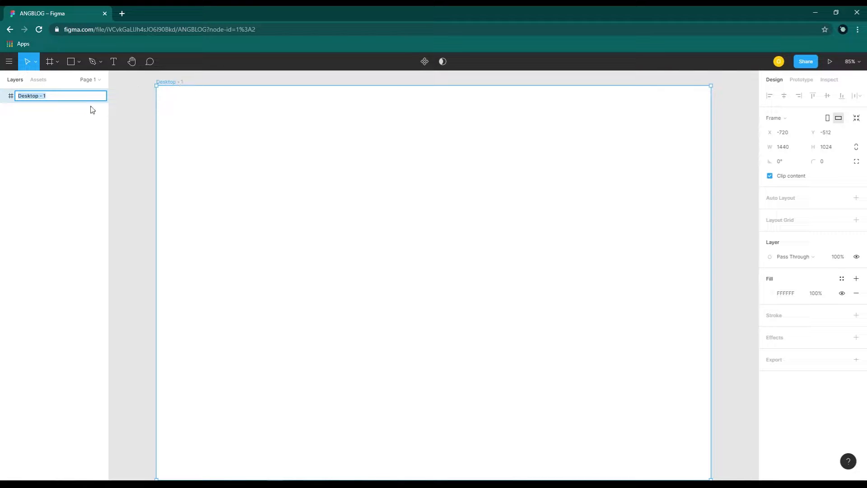
left_click(56, 119)
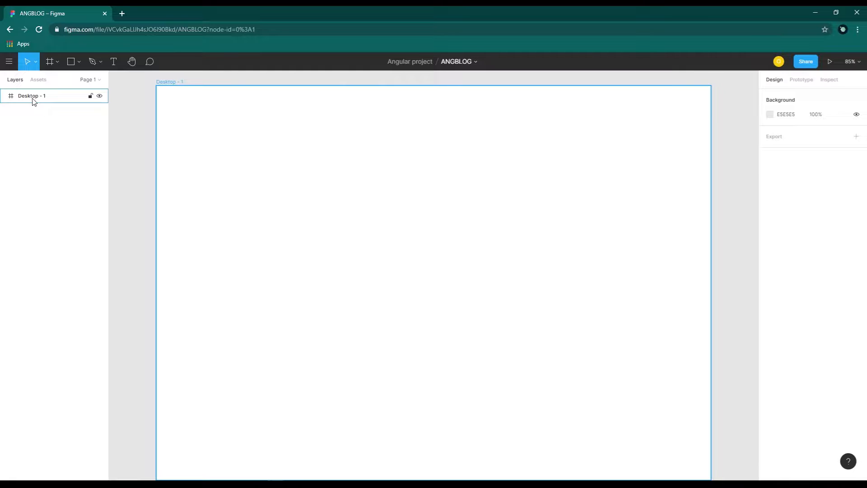
right_click(30, 100)
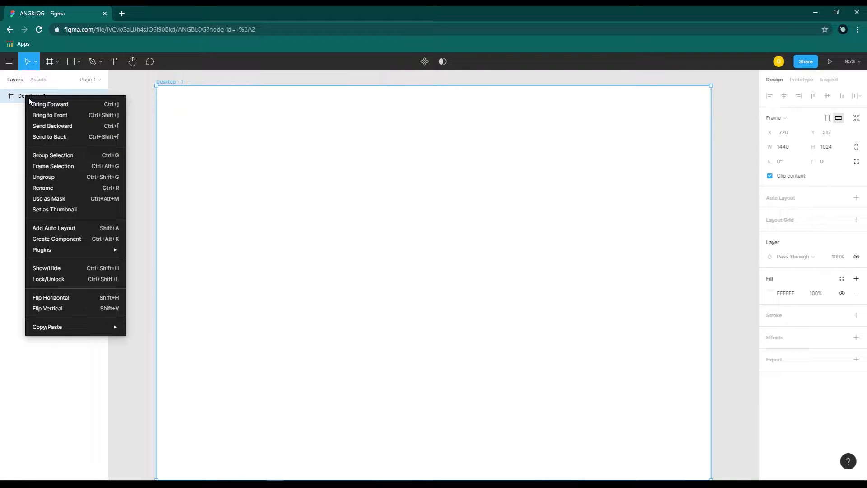
left_click(66, 187)
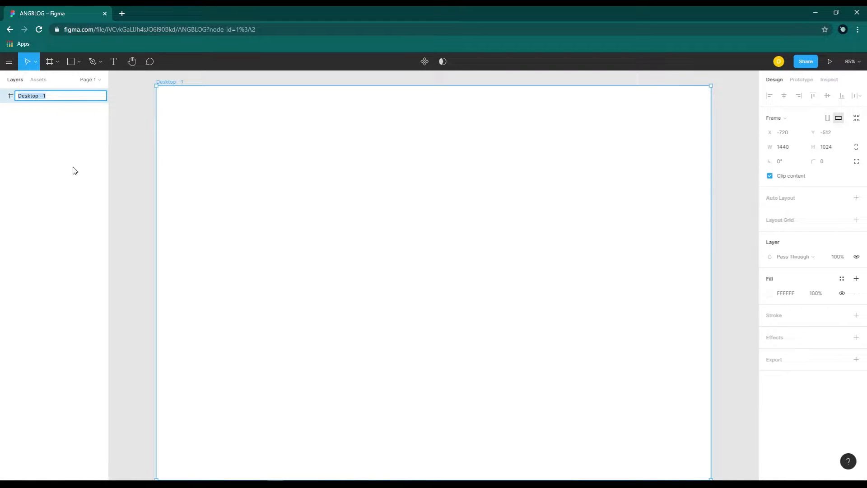
type("Home")
key("Return")
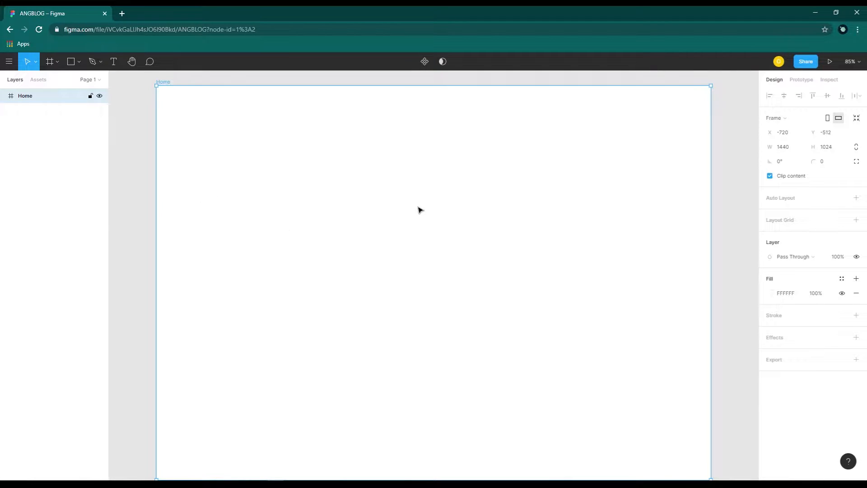
- Try the Home frame in portrait, return it to landscape, and add and remove a 10 px layout grid
scroll(516, 269, "down", 1)
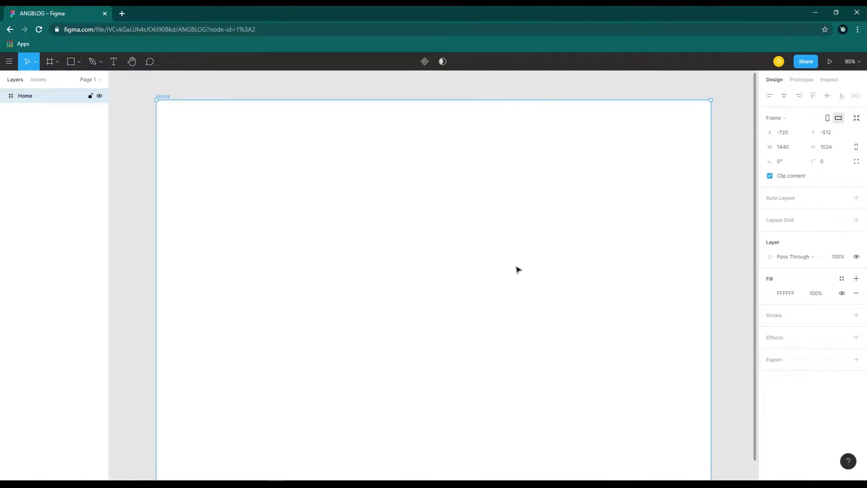
left_click(145, 255)
left_click(407, 253)
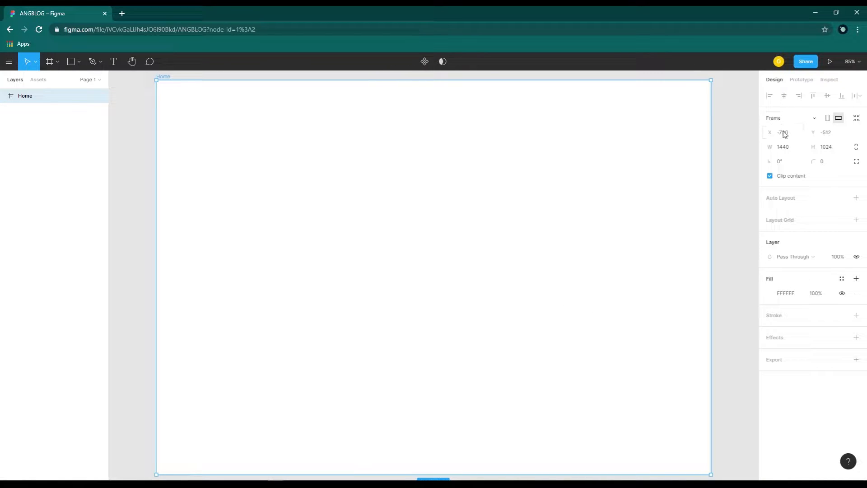
left_click(828, 121)
left_click(839, 120)
left_click(856, 221)
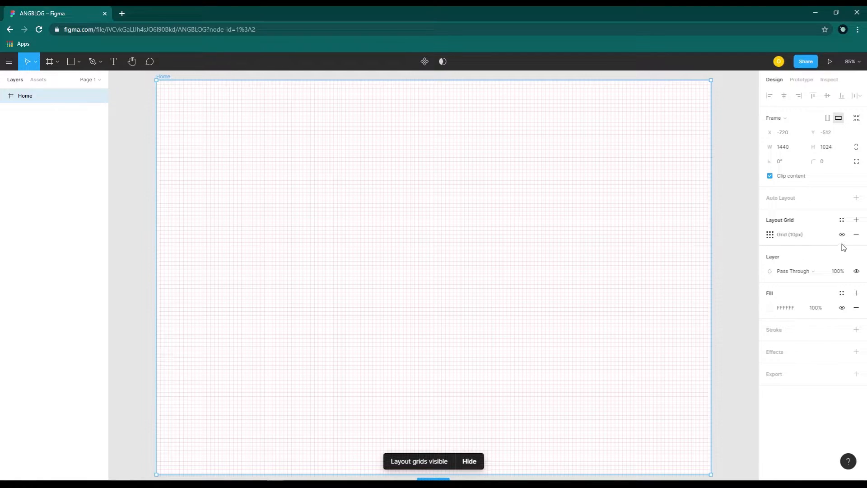
left_click(855, 234)
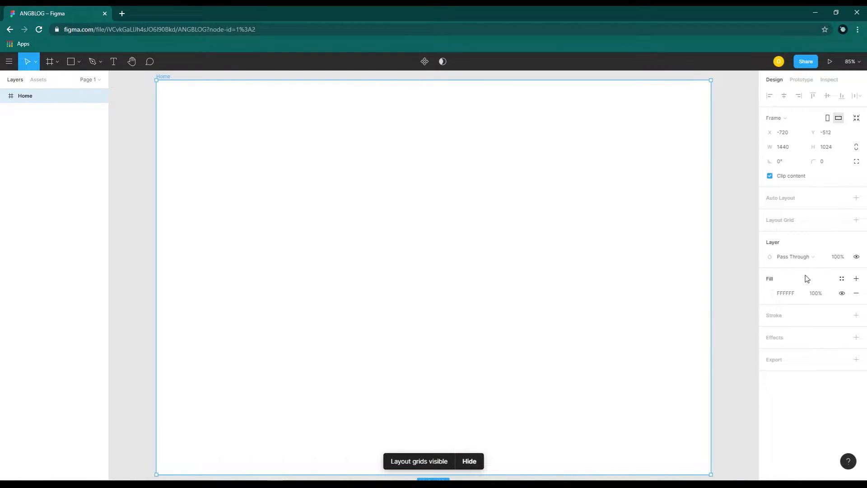
- Try different solid fill colours on the Home frame, from reds through blues to the light purple 8D8BDD
left_click(771, 293)
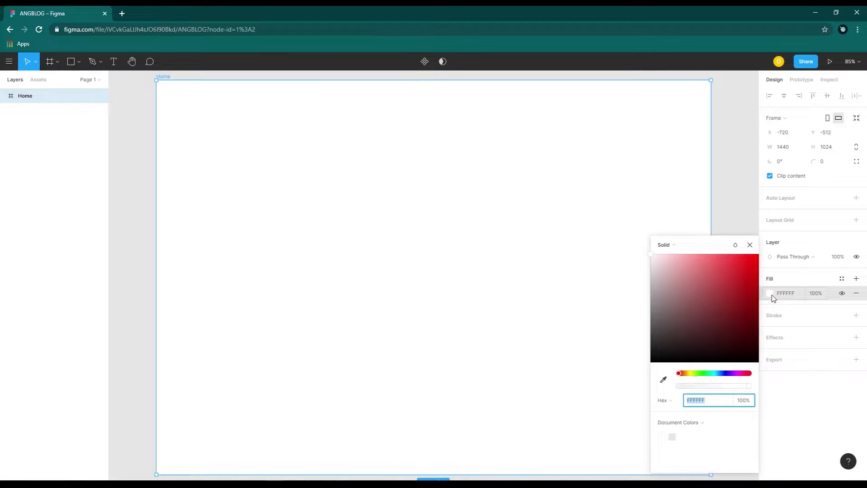
left_click(741, 269)
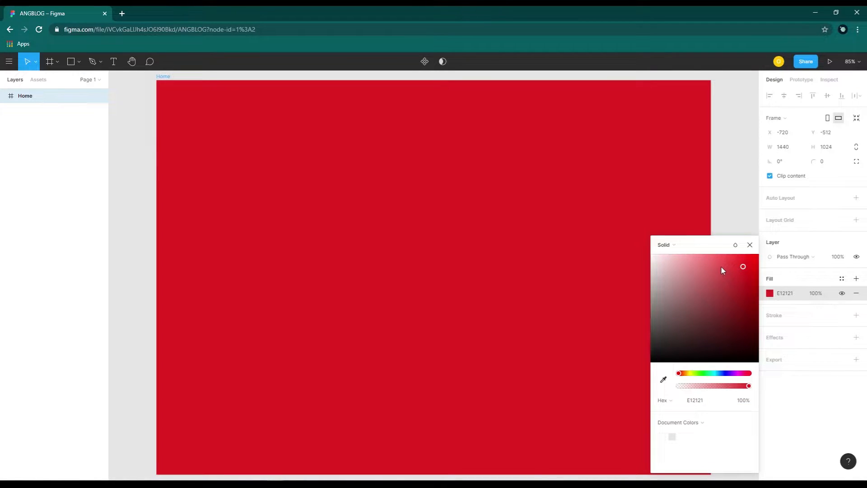
left_click(721, 264)
left_click(737, 294)
left_click(733, 315)
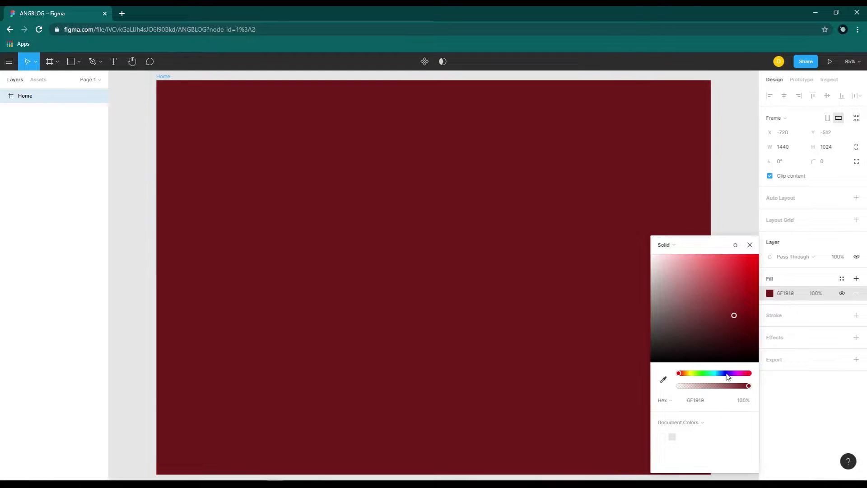
left_click(726, 373)
left_click(705, 314)
left_click(670, 314)
left_click(684, 282)
left_click(715, 267)
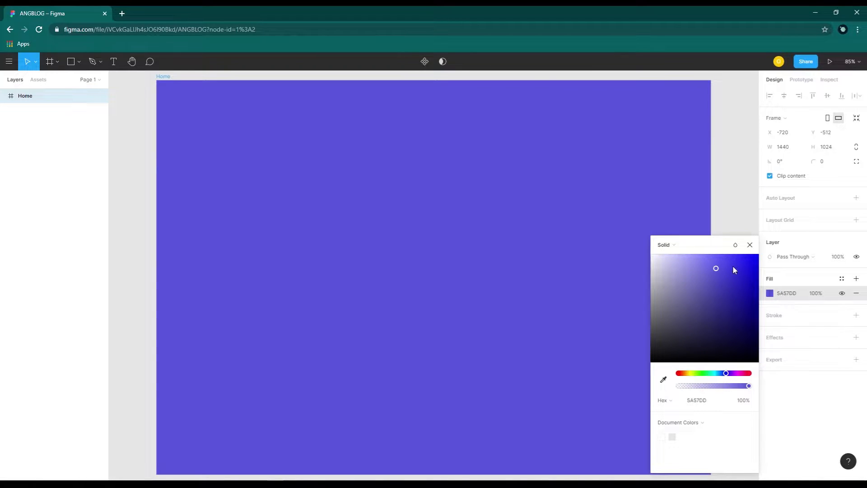
left_click(735, 260)
left_click(690, 268)
left_click(750, 245)
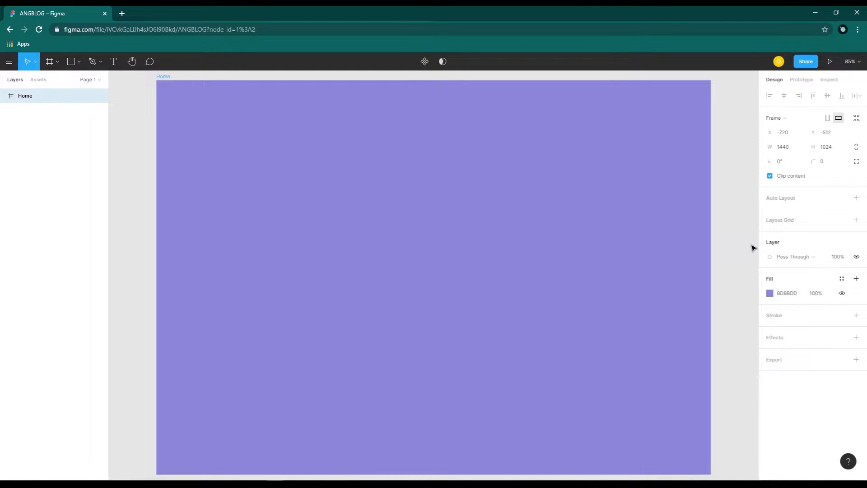
- Undo all the colour changes made to the Home frame's fill
key("ctrl+z")
key("ctrl+z")
key("ctrl+z")
key("ctrl+z")
key("ctrl+z")
key("ctrl+z")
key("ctrl+z")
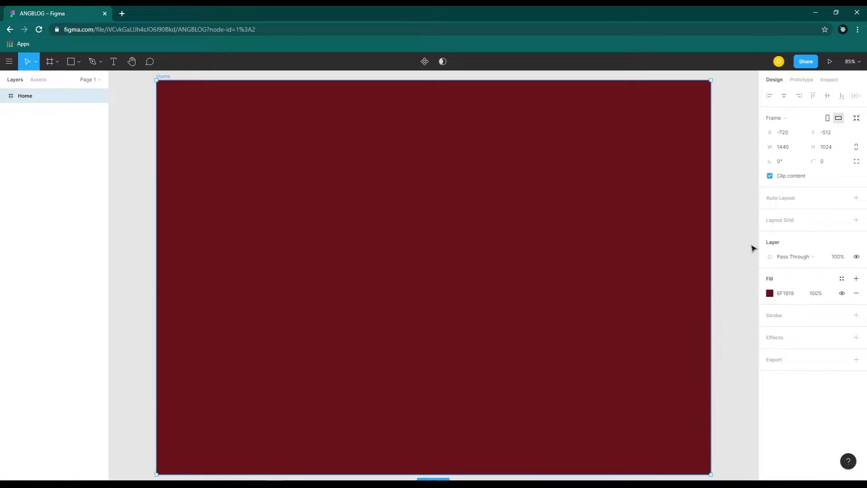
key("ctrl+z")
key("ctrl+z")
key("ctrl+z")
key("ctrl+z")
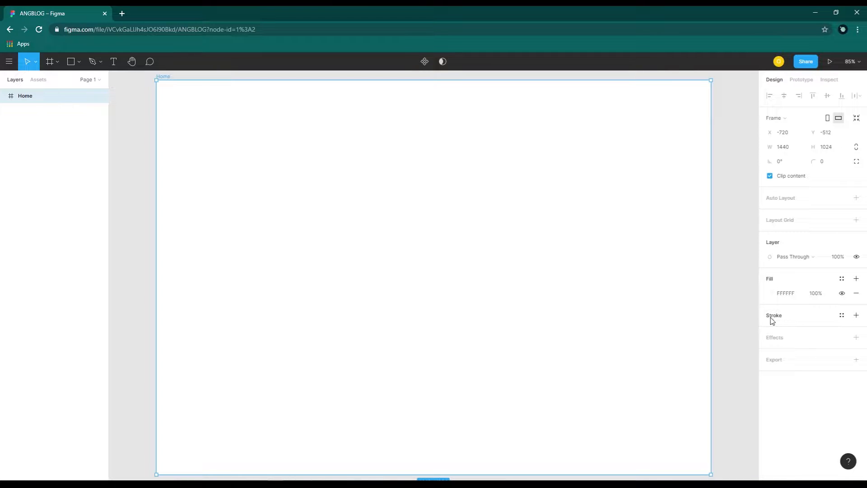
- Add a Drop Shadow effect to the Home frame, look through the other effect types, and remove the effect
left_click(856, 338)
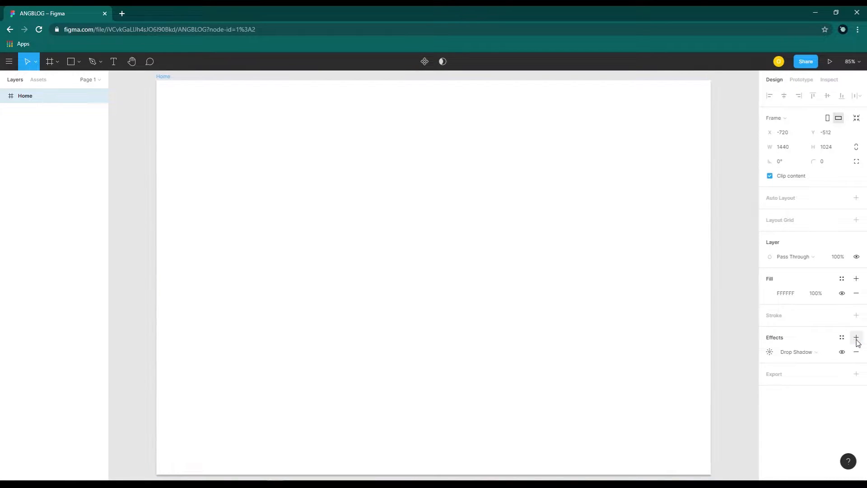
left_click(817, 352)
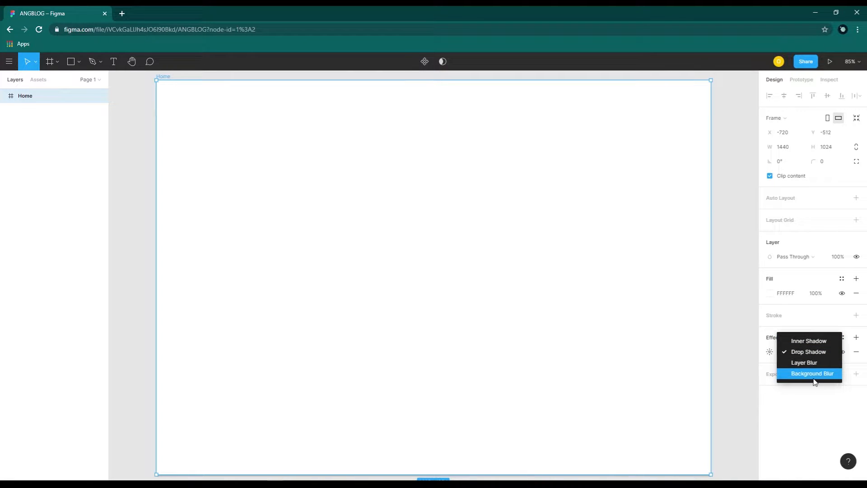
left_click(753, 361)
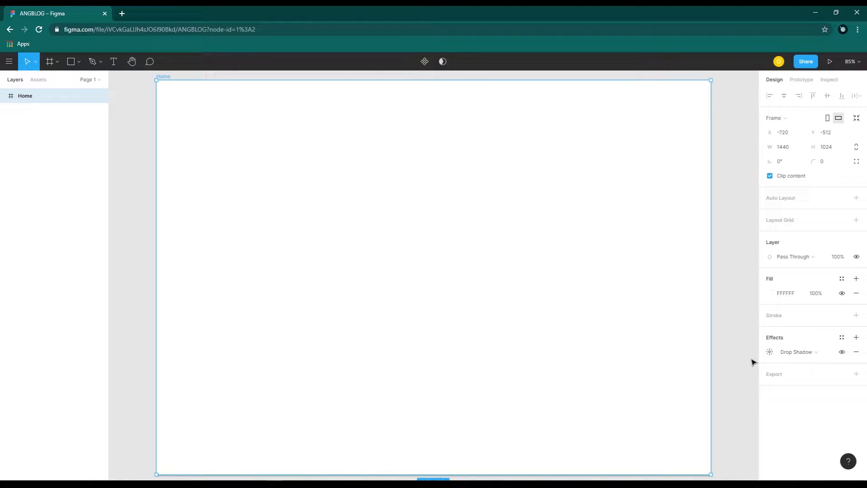
left_click(856, 352)
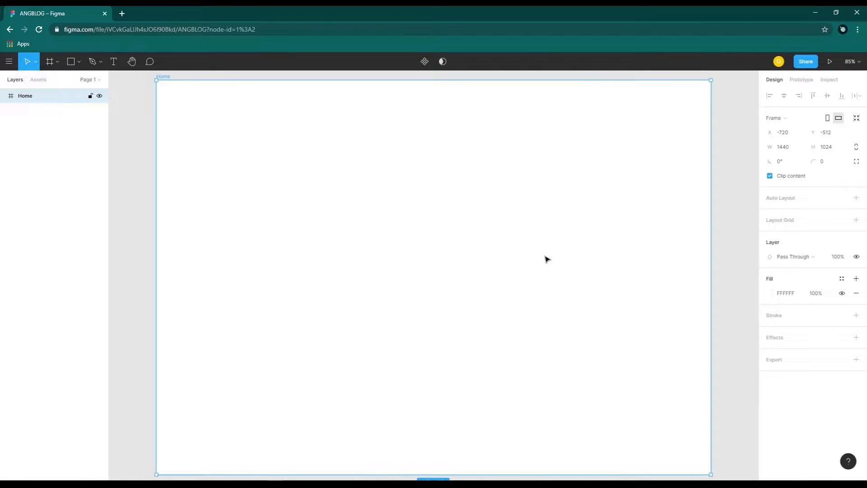
- Make the Home frame taller by extending its lower edge downward
scroll(547, 259, "up", 1)
scroll(546, 259, "down", 1)
scroll(547, 259, "up", 1)
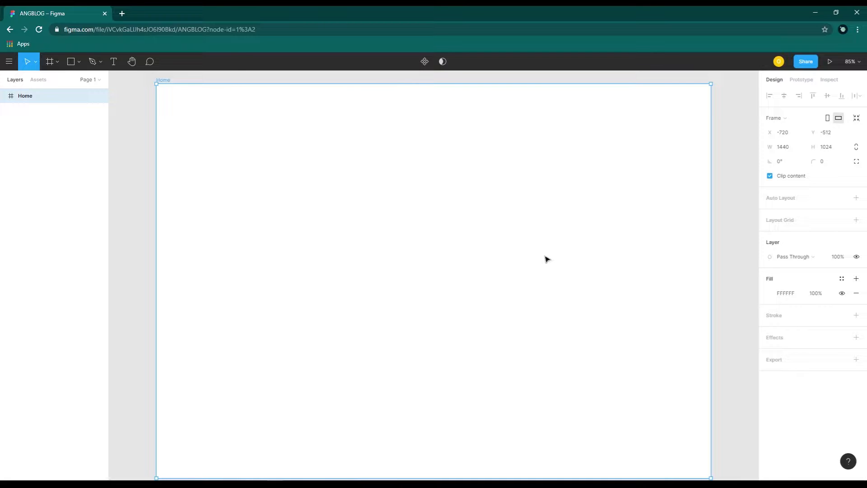
scroll(547, 259, "down", 1)
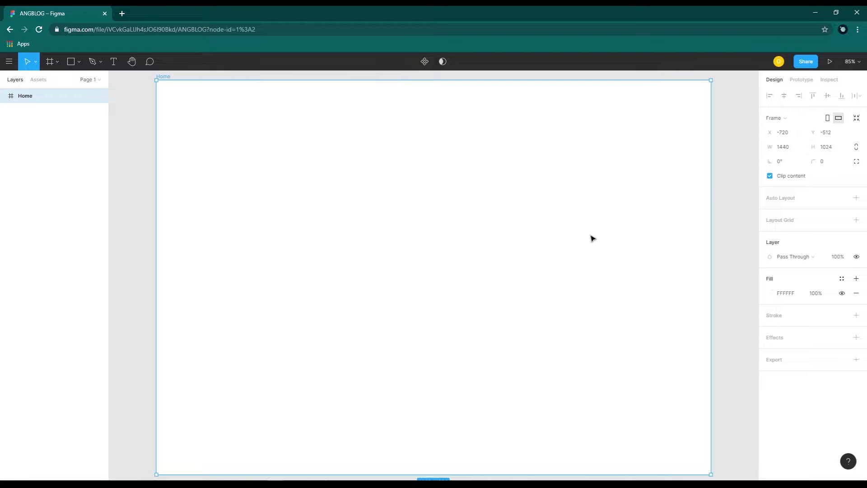
scroll(588, 233, "down", 5)
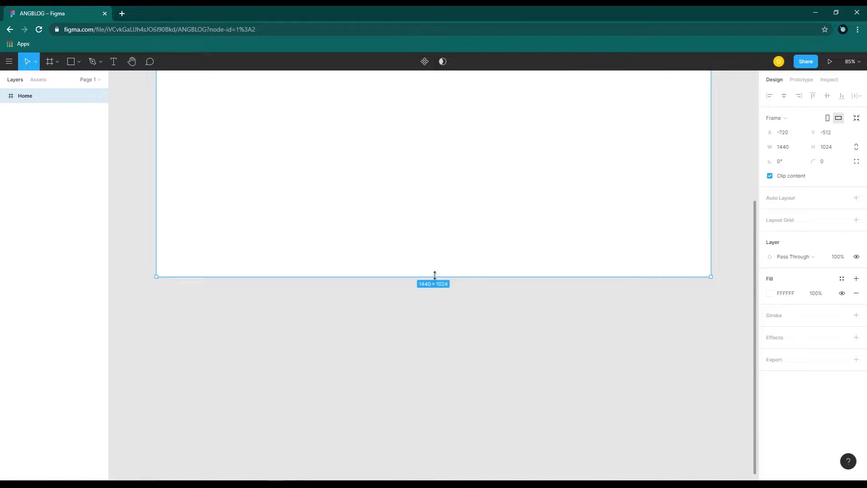
left_click_drag(446, 277, 446, 407)
scroll(549, 232, "up", 5)
left_click_drag(488, 93, 486, 114)
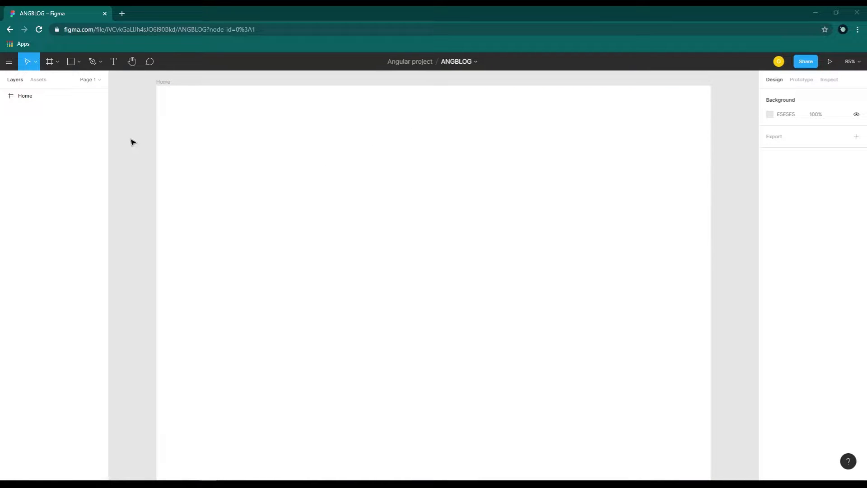
- Draw a rectangle of about 253×63 near the upper middle of the Home frame, at about X 526, Y 74
left_click(79, 63)
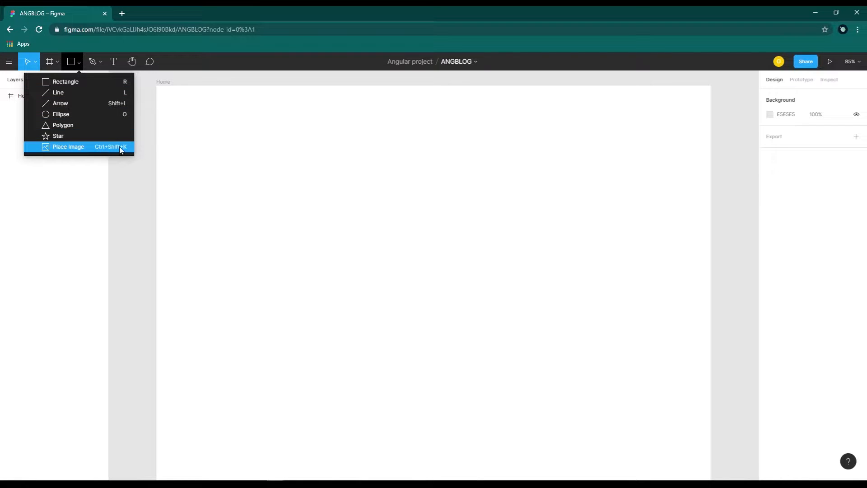
left_click(60, 86)
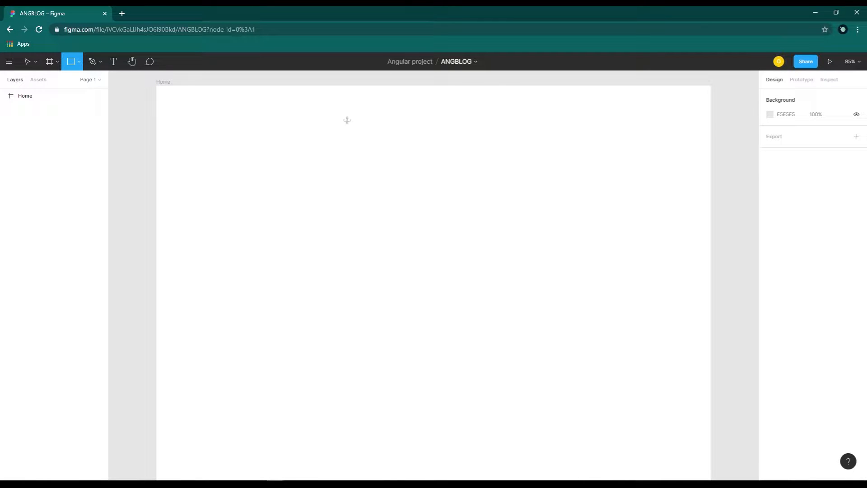
left_click_drag(359, 115, 510, 158)
mouse_move(571, 180)
left_mouse_down()
mouse_move(404, 130)
mouse_move(466, 140)
mouse_move(407, 121)
mouse_move(466, 143)
mouse_move(456, 140)
left_mouse_up()
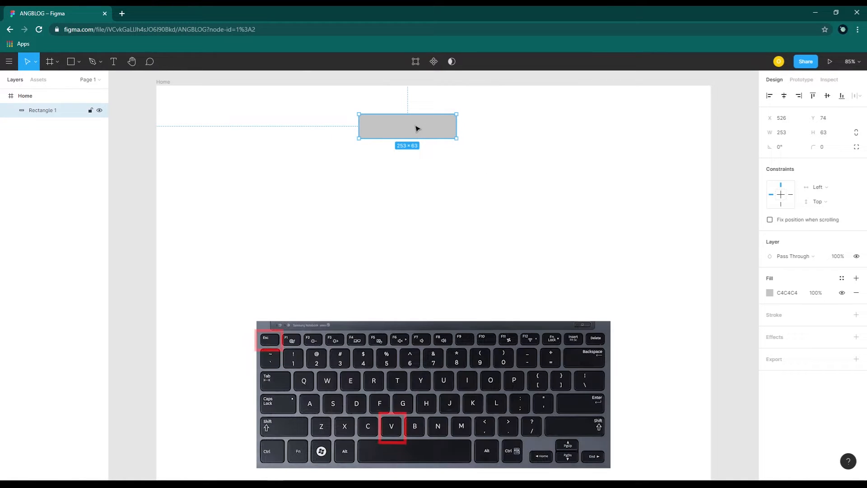
- Shrink the grey rectangle in the Home frame to about 140×39, keeping its upper-left corner in place
key("Escape")
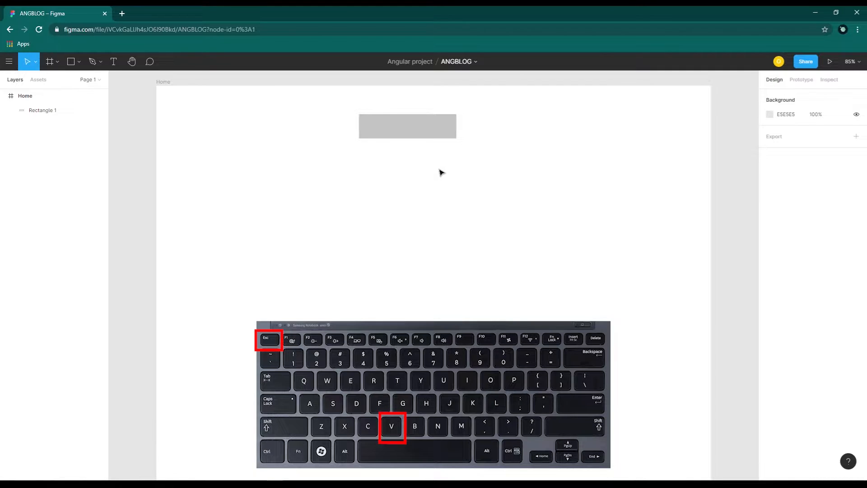
left_click(424, 134)
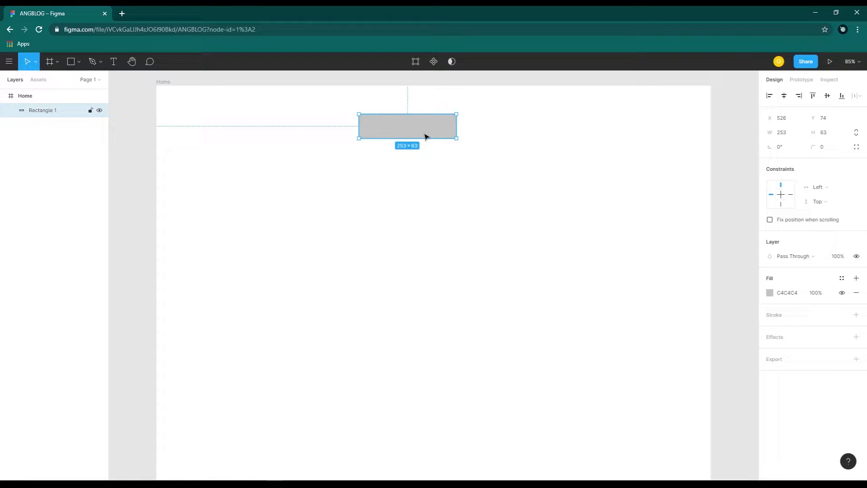
scroll(424, 135, "up", 3)
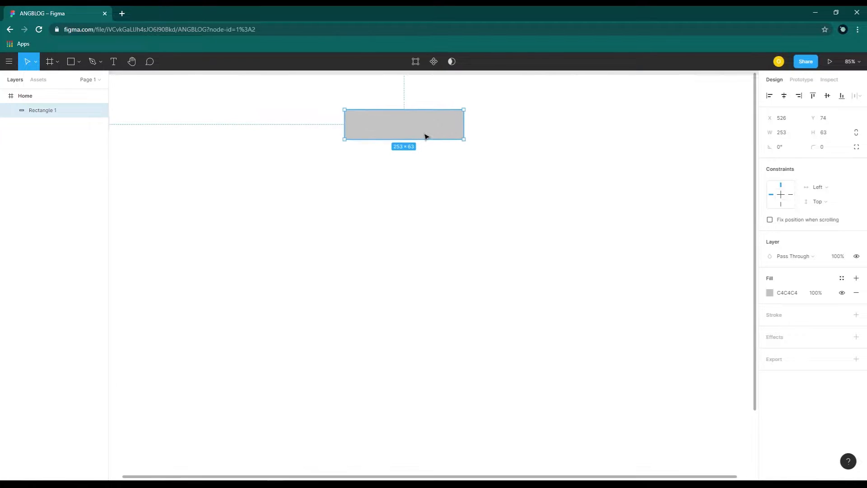
scroll(424, 135, "down", 3)
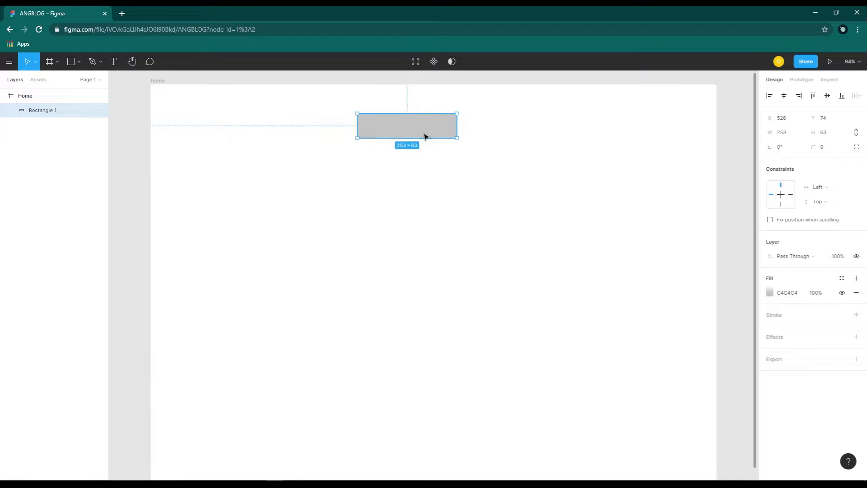
scroll(425, 135, "up", 4)
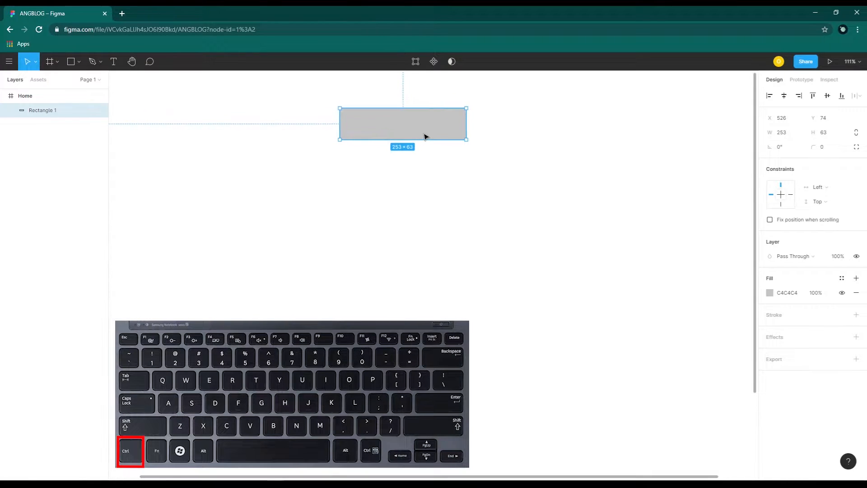
scroll(425, 137, "down", 3)
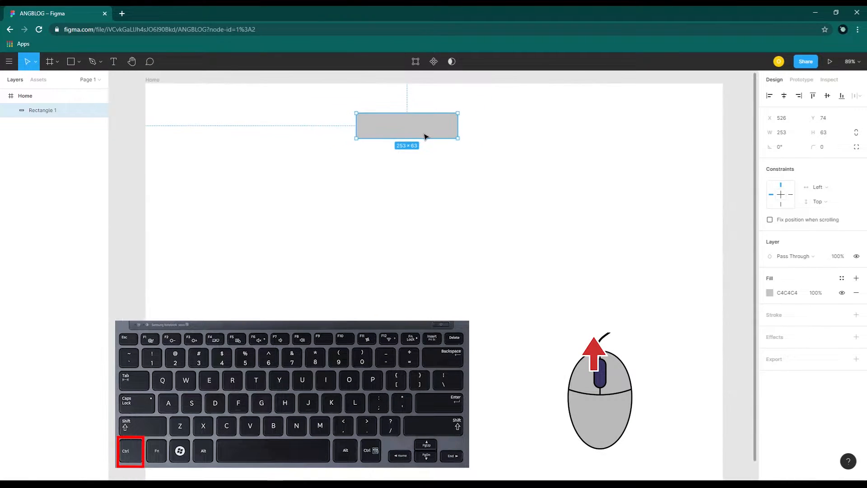
scroll(424, 137, "up", 4)
scroll(424, 136, "up", 1)
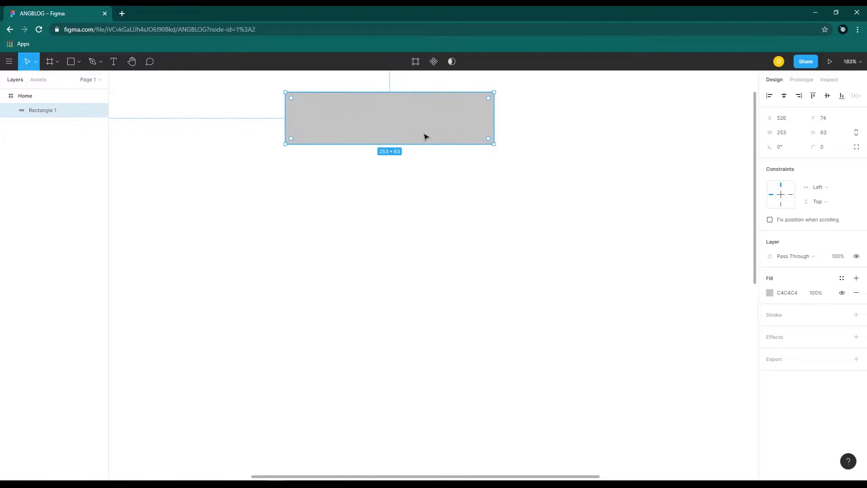
scroll(424, 136, "down", 5)
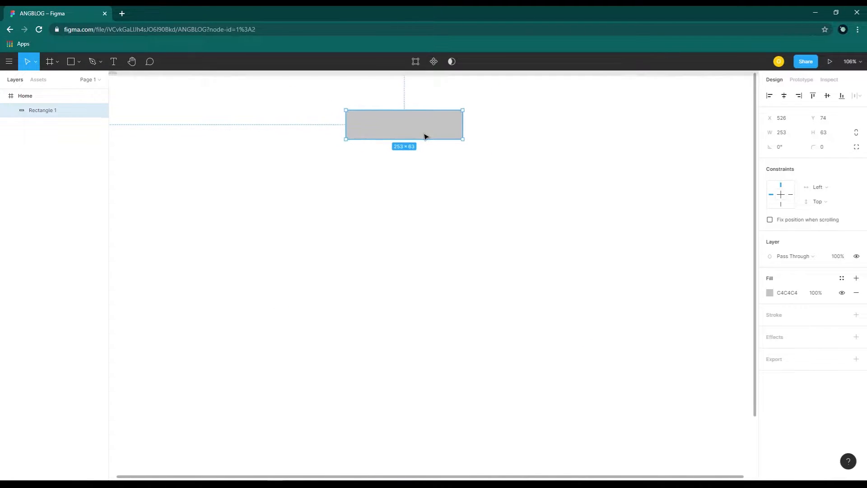
scroll(425, 136, "up", 2)
scroll(424, 136, "up", 4)
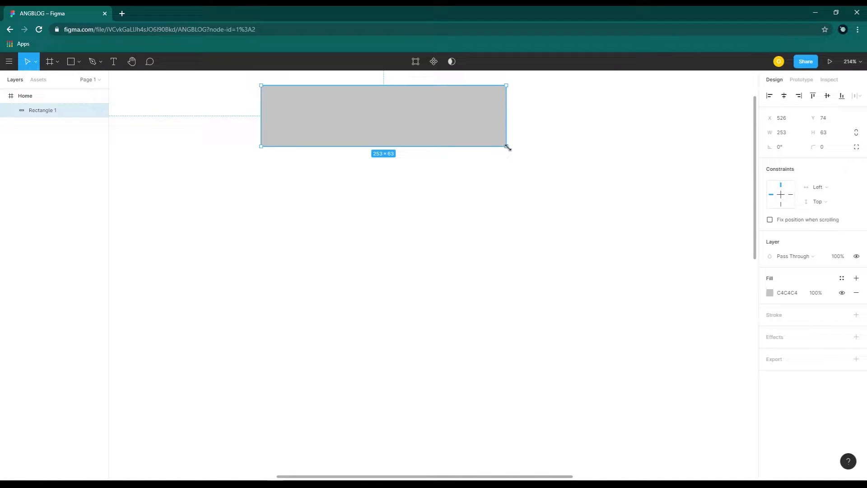
left_click_drag(507, 148, 397, 122)
left_click(57, 62)
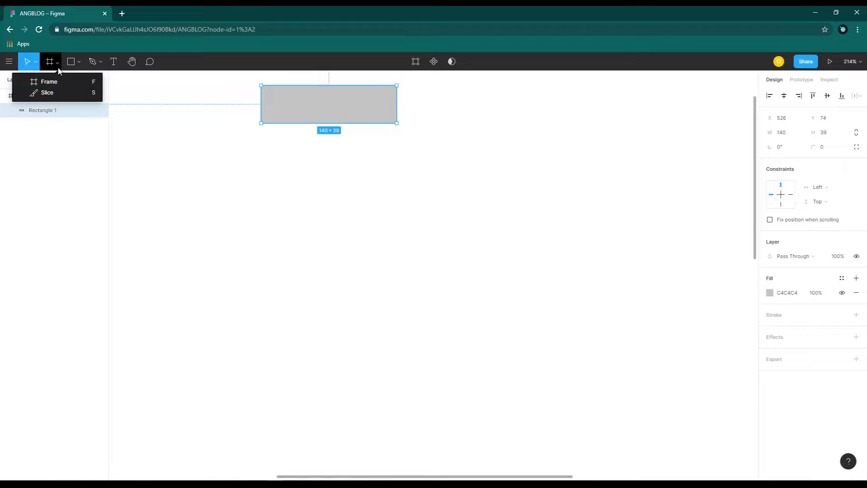
left_click(58, 64)
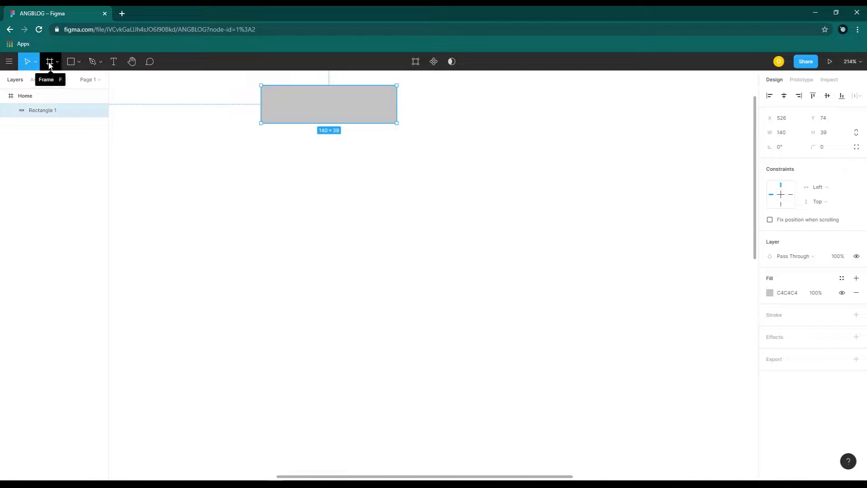
left_click(35, 61)
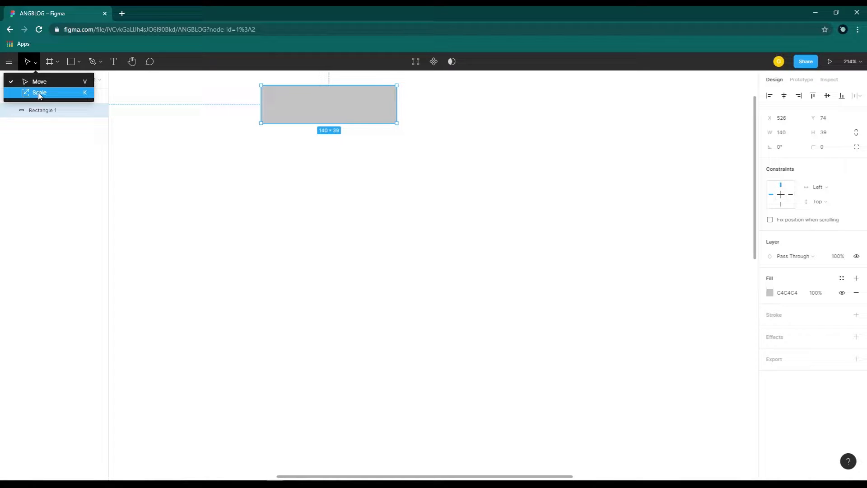
left_click(318, 228)
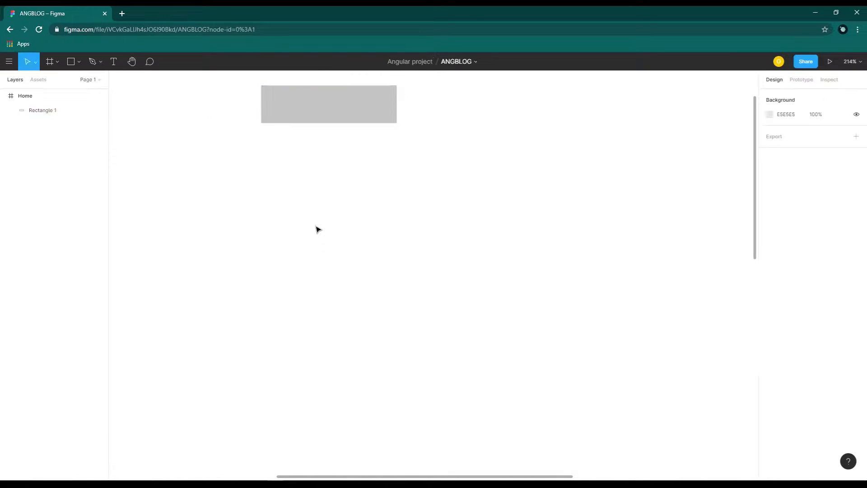
- Move the rectangle to about X 566, Y 76 and round its corners with a radius of 40
left_click_drag(327, 111, 369, 111)
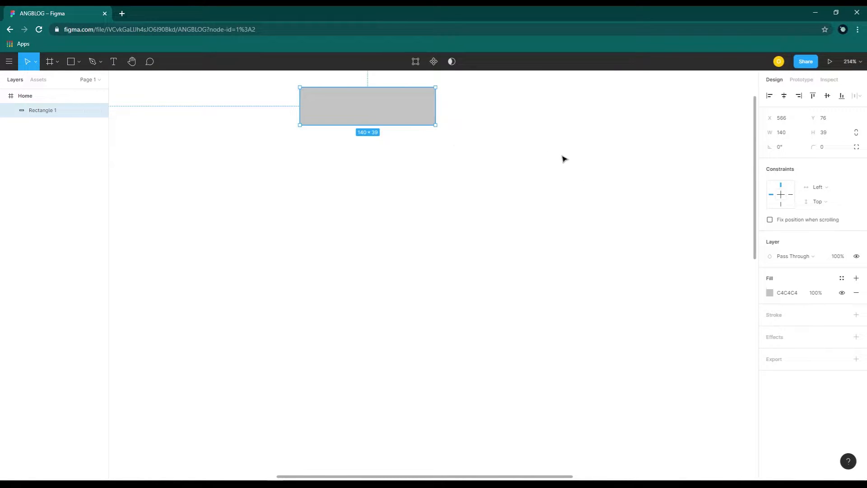
left_click(411, 138)
left_click(395, 116)
left_click(825, 149)
key("Return")
left_click(519, 267)
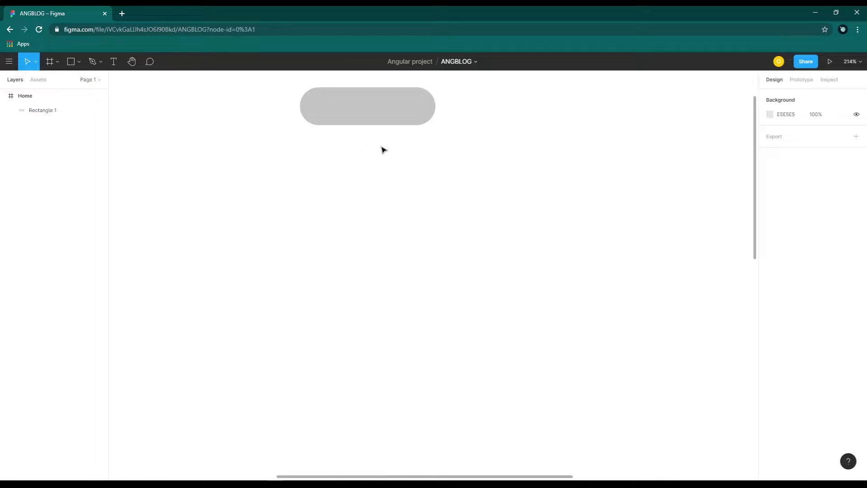
left_click(396, 108)
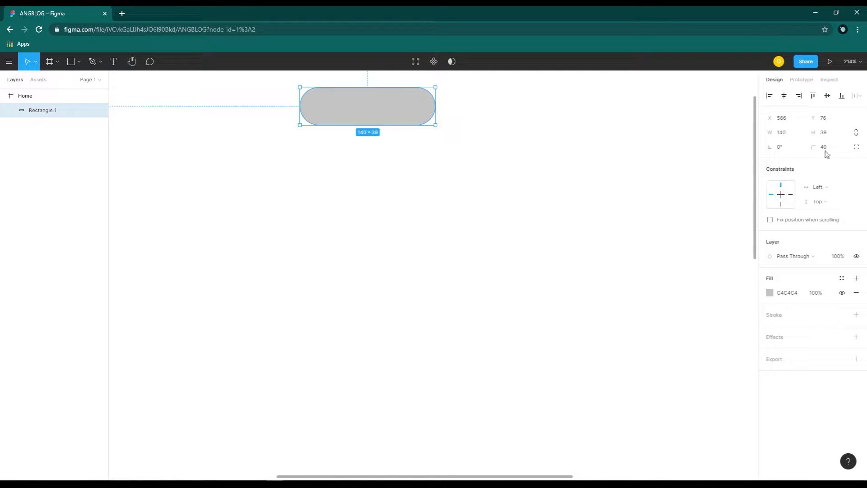
left_click(551, 273)
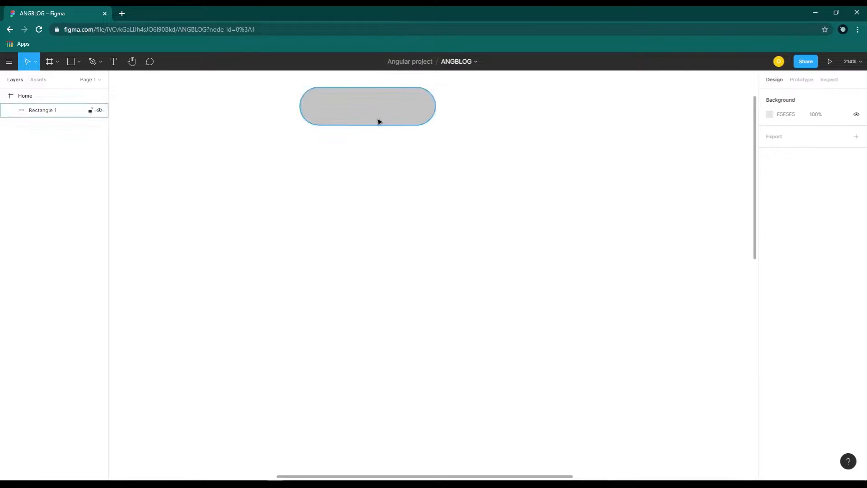
- Centre the rounded rectangle horizontally within the Home frame
left_click(377, 120)
scroll(564, 288, "down", 3)
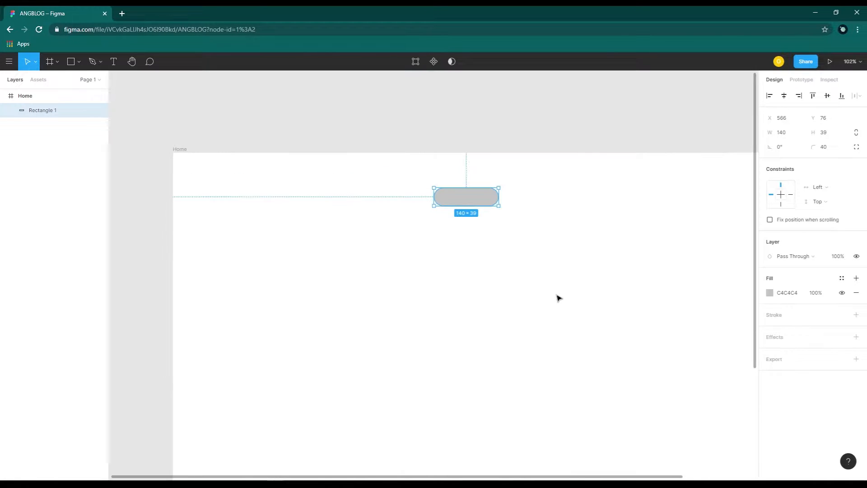
scroll(572, 277, "right", 2)
scroll(519, 259, "down", 2)
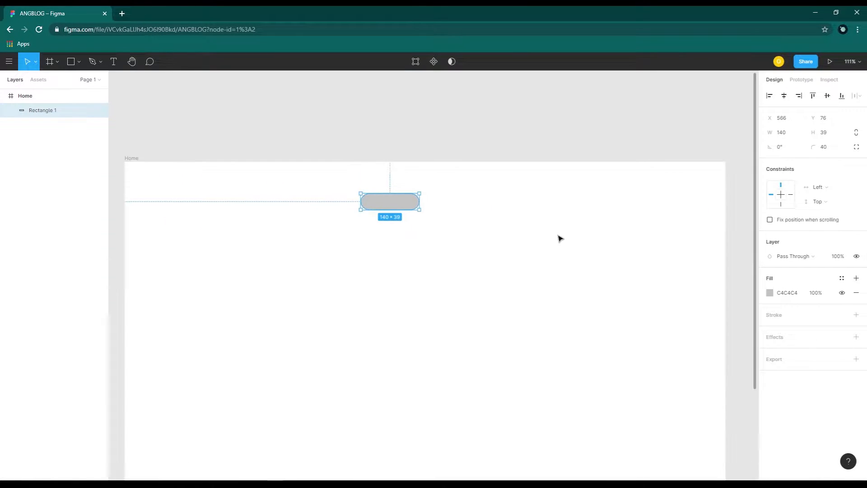
left_click(785, 98)
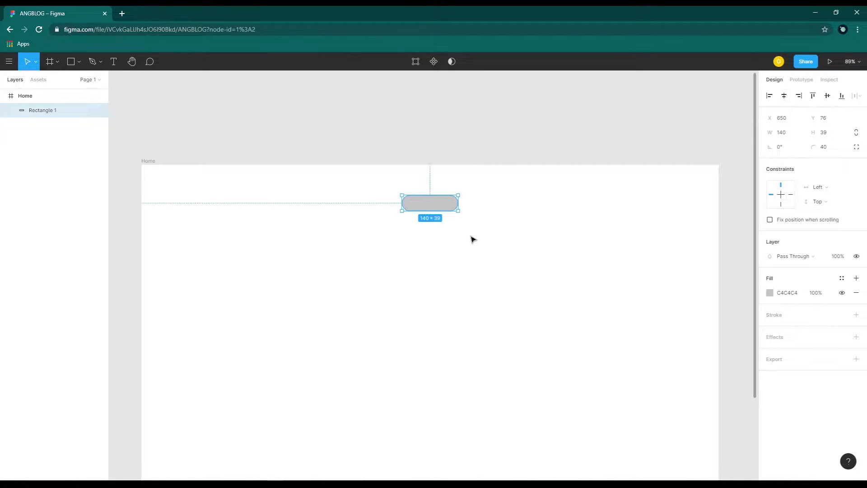
left_click(573, 267)
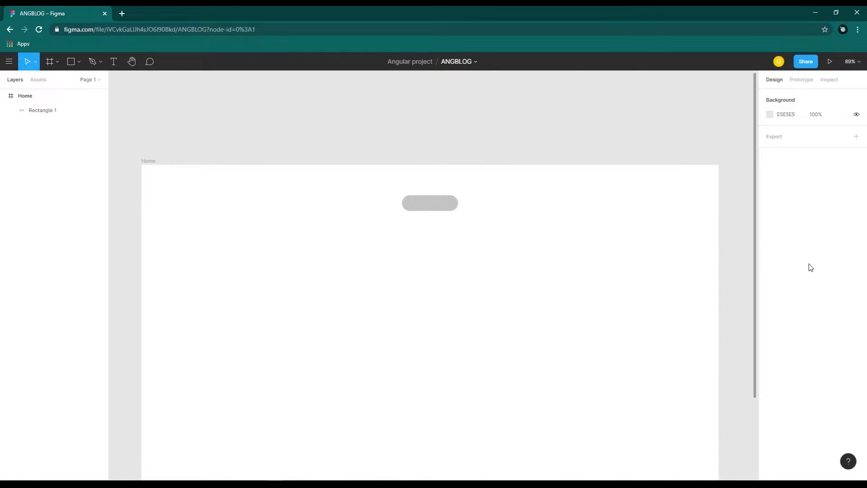
left_click(420, 207)
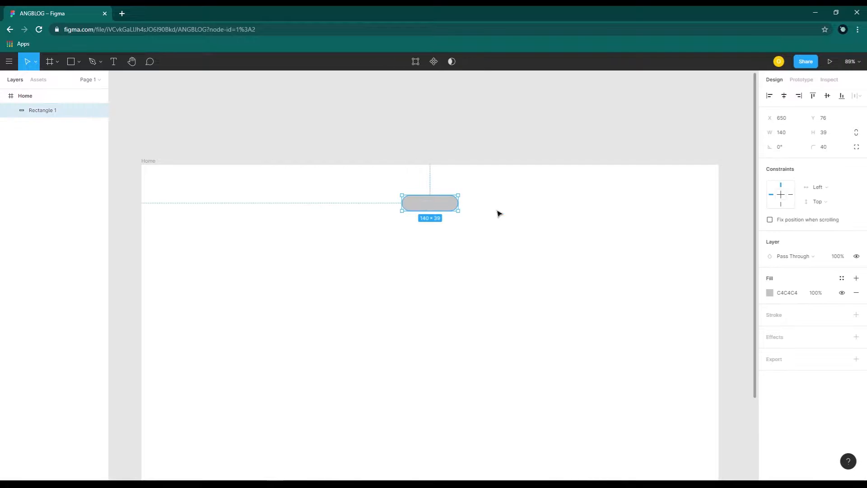
left_click(516, 244)
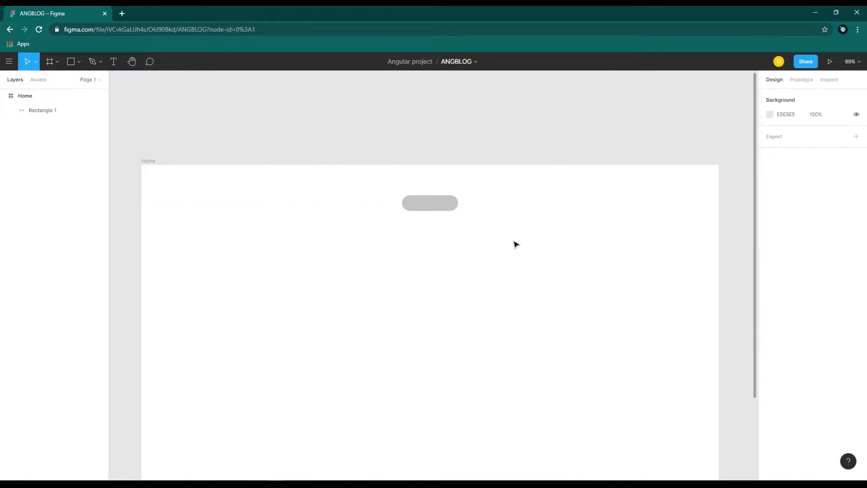
left_click(436, 208)
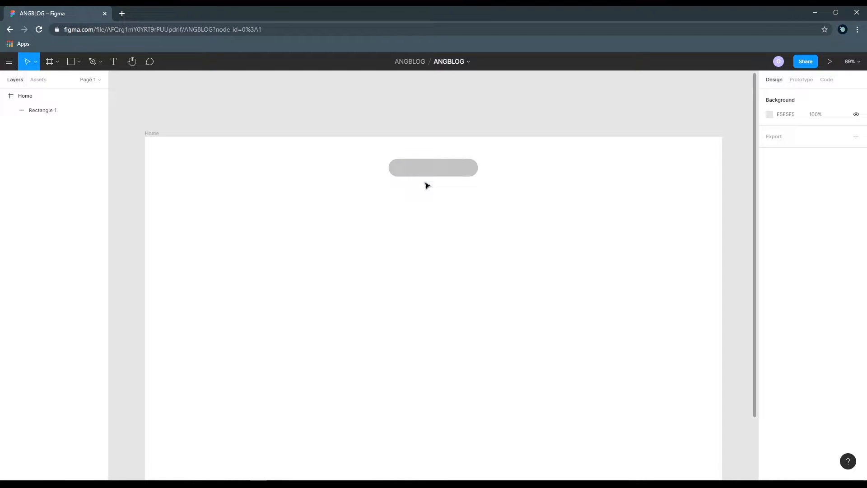
- Add a text box of about 166×34 over the rounded rectangle, containing the text "ANG-BLOG"
left_click(114, 62)
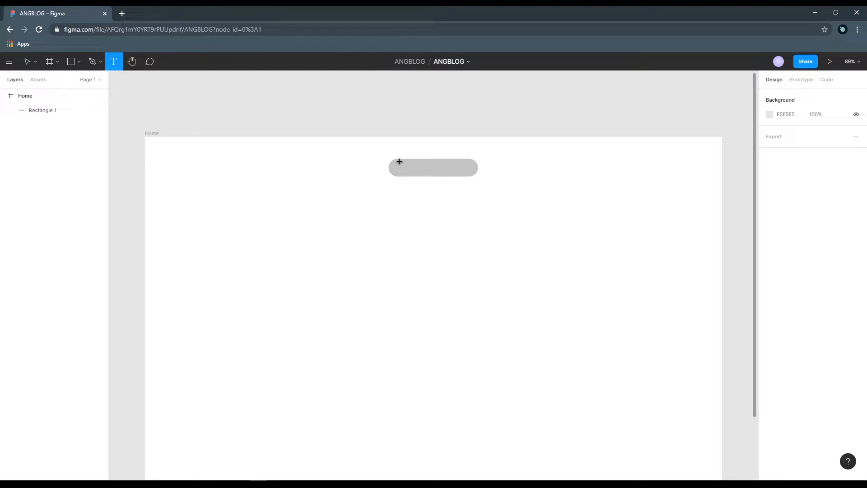
scroll(399, 162, "up", 5)
left_click_drag(389, 153, 530, 185)
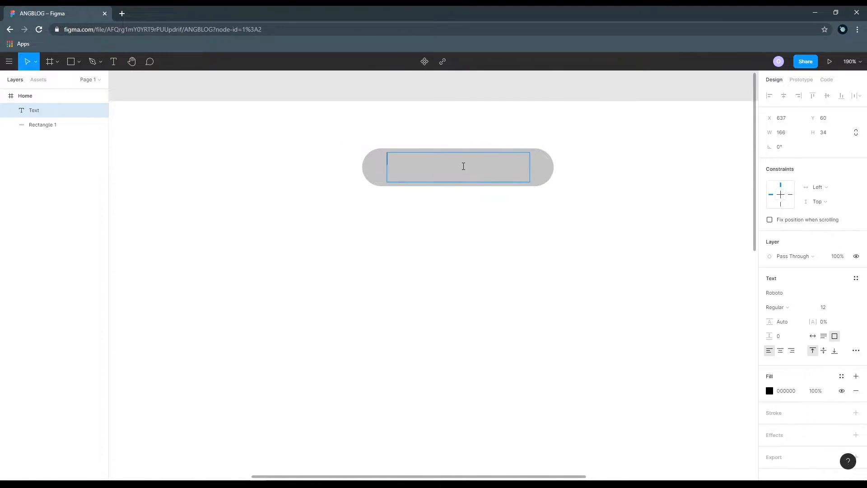
type("ANG-BLOG")
key("Escape")
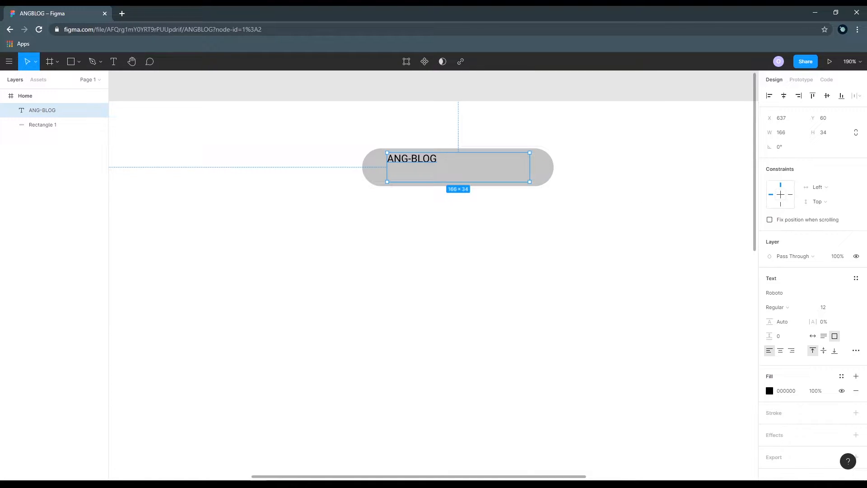
left_click(411, 212)
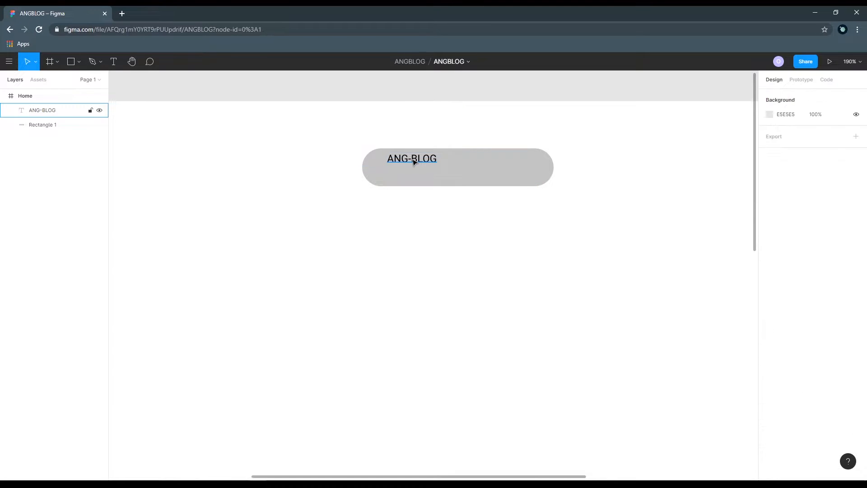
- Centre the ANG-BLOG text horizontally within its text box
left_click(413, 160)
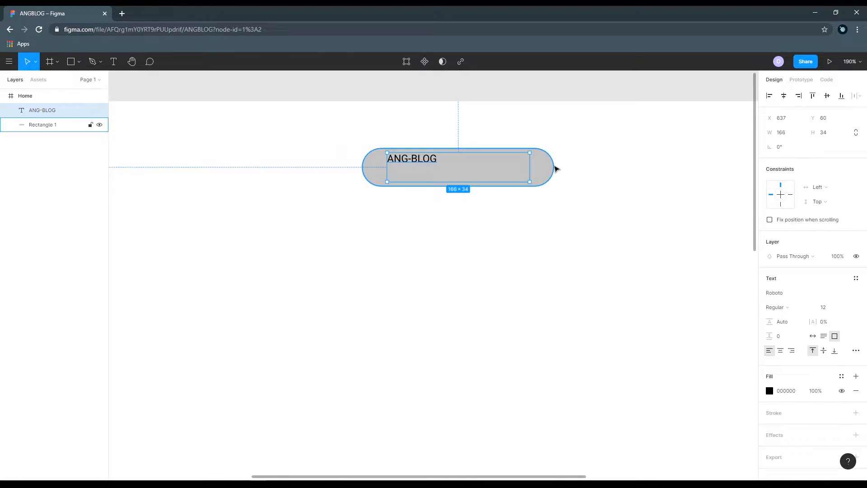
left_click(550, 167)
left_click(425, 162)
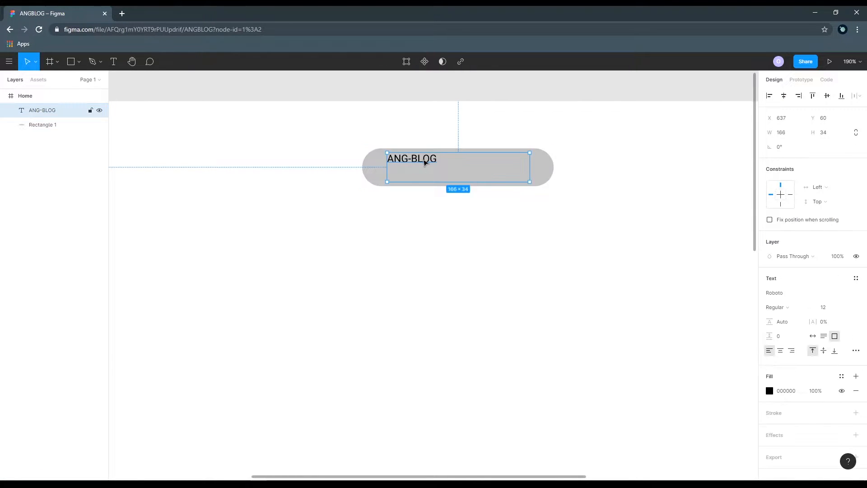
left_click(541, 170)
left_click(418, 164)
scroll(809, 266, "down", 1)
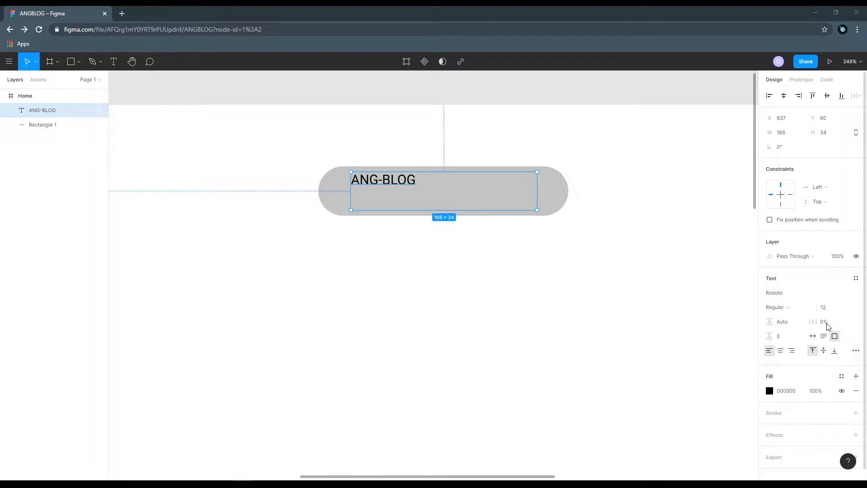
left_click(781, 351)
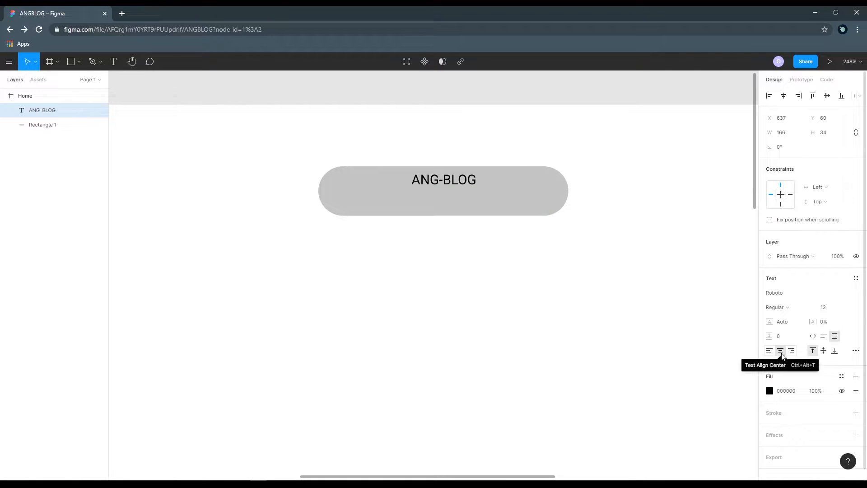
- Set the ANG-BLOG text's font size to 24, keeping the Regular weight
left_click(828, 309)
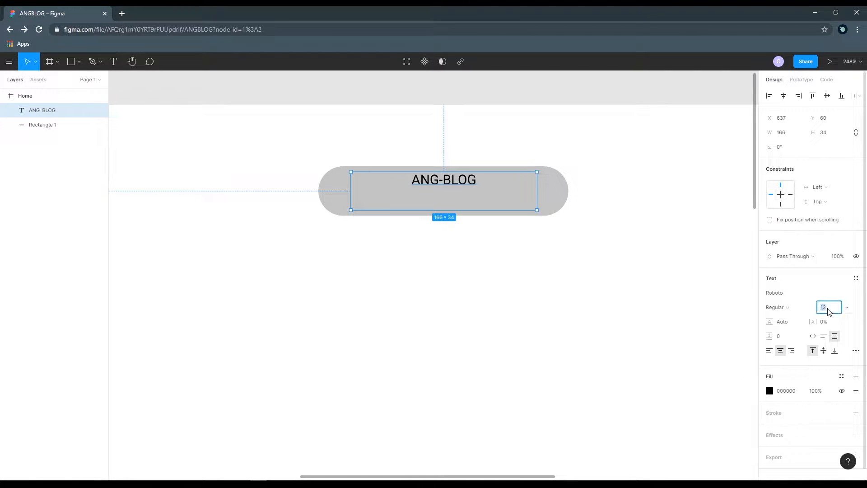
key("Return")
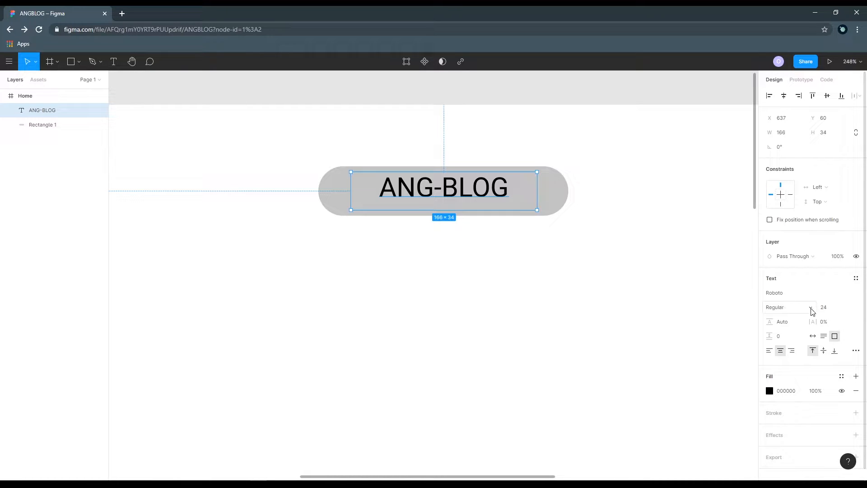
left_click(811, 310)
left_click(792, 308)
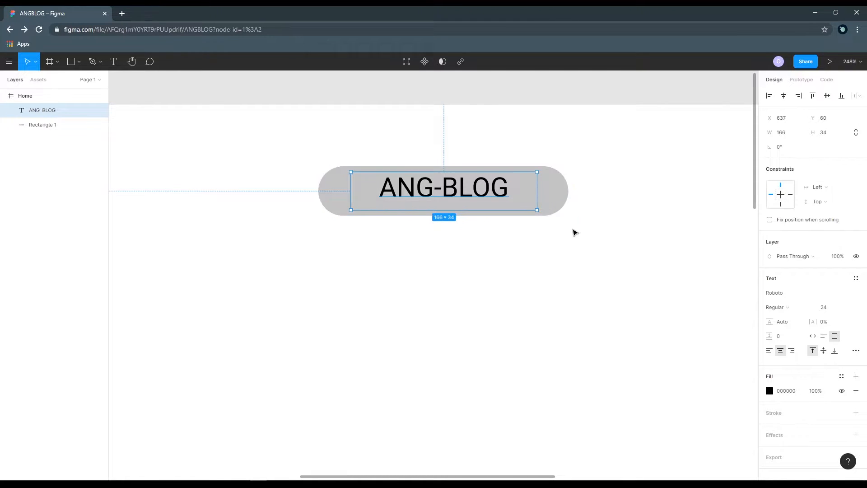
left_click(572, 232)
left_click_drag(396, 137, 530, 251)
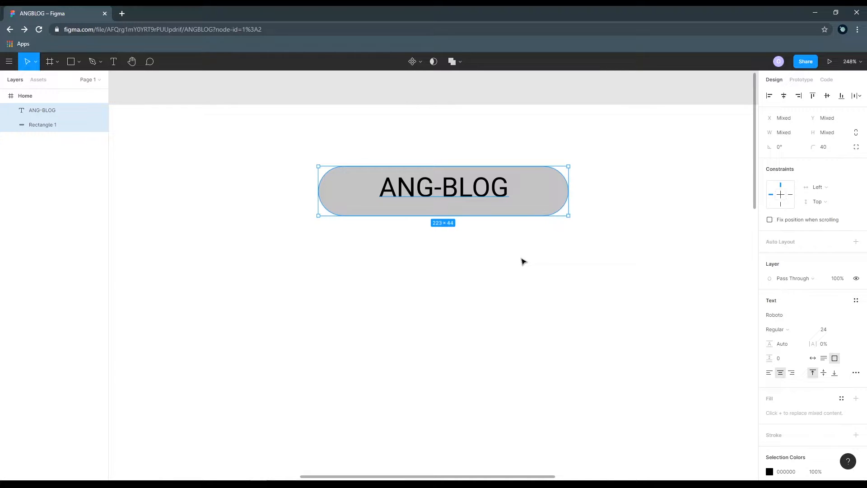
left_click(522, 261)
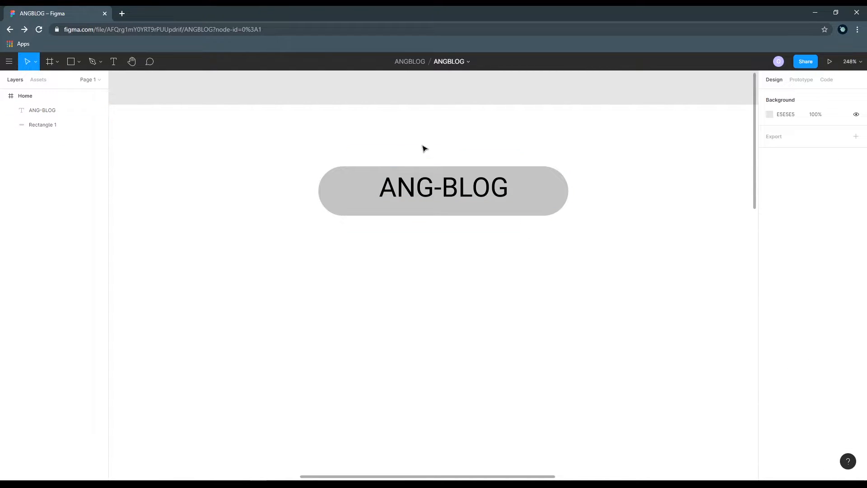
left_click(34, 115)
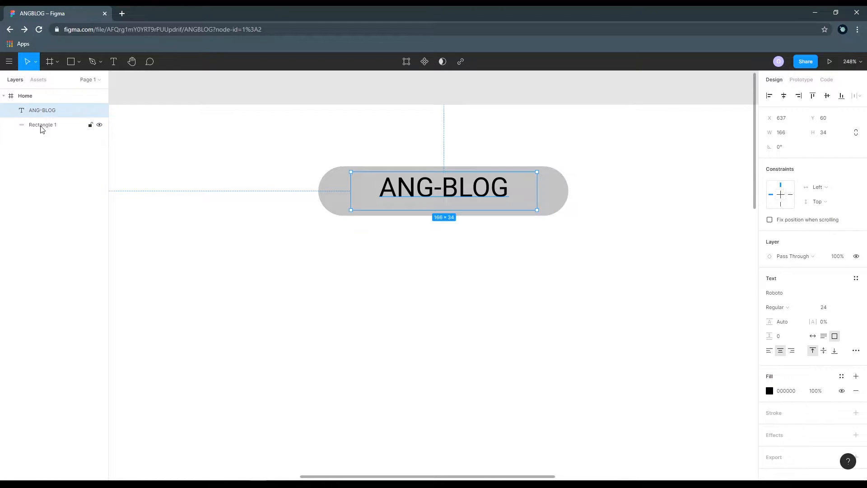
left_click(39, 127, "shift")
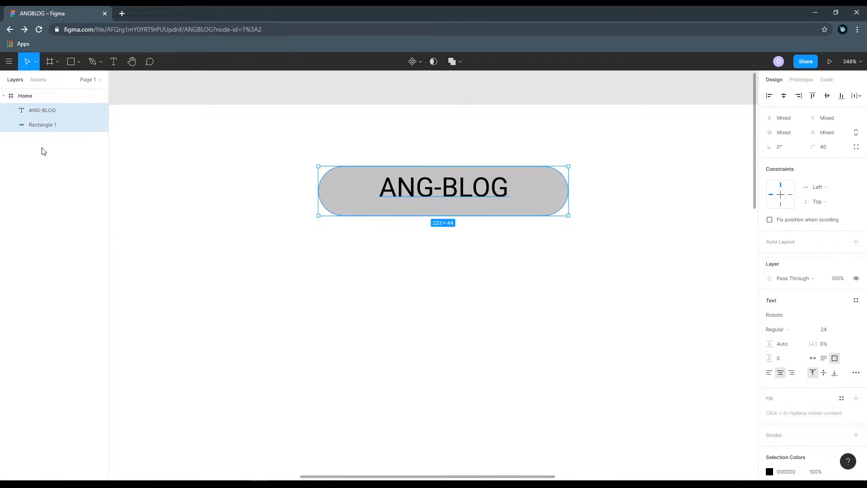
left_click(175, 175)
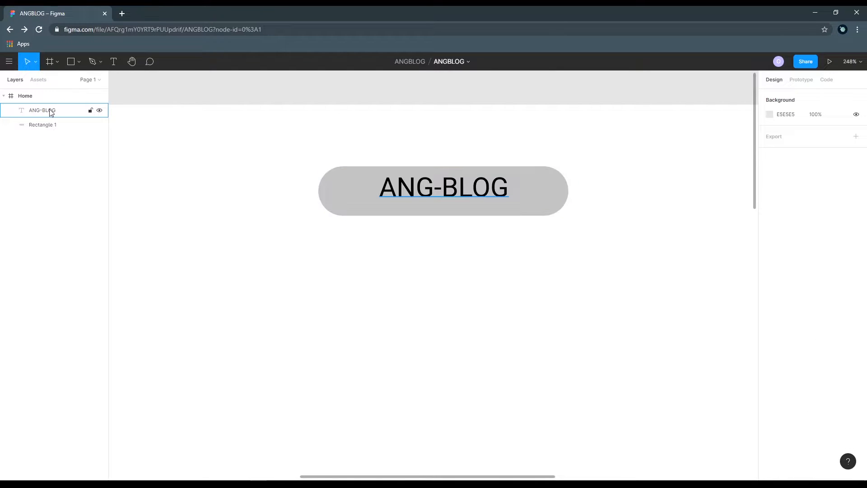
left_click(48, 111)
left_click(49, 129, "shift")
left_click(199, 153)
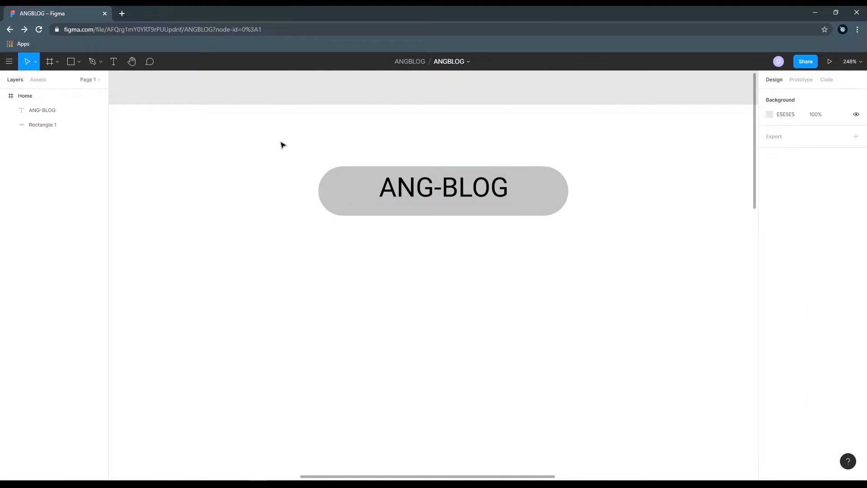
- Align the ANG-BLOG text and the rounded rectangle to each other on their horizontal and vertical centres
left_click_drag(281, 142, 614, 249)
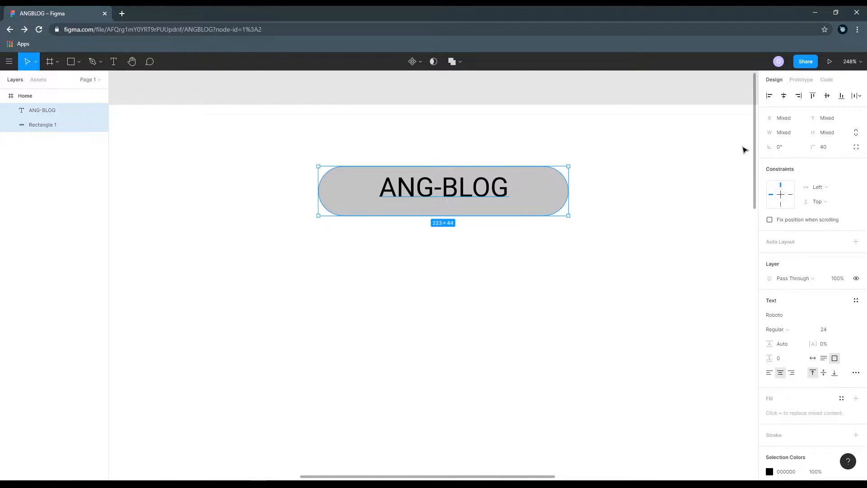
left_click(784, 98)
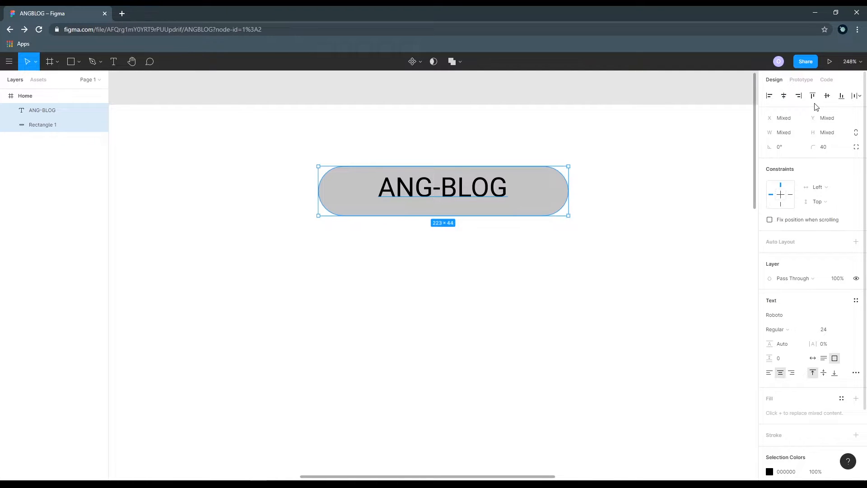
left_click(826, 97)
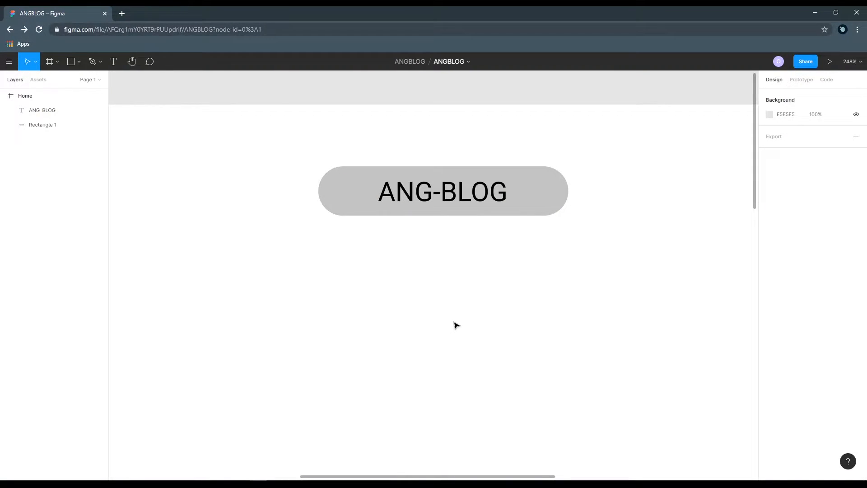
scroll(456, 284, "down", 5)
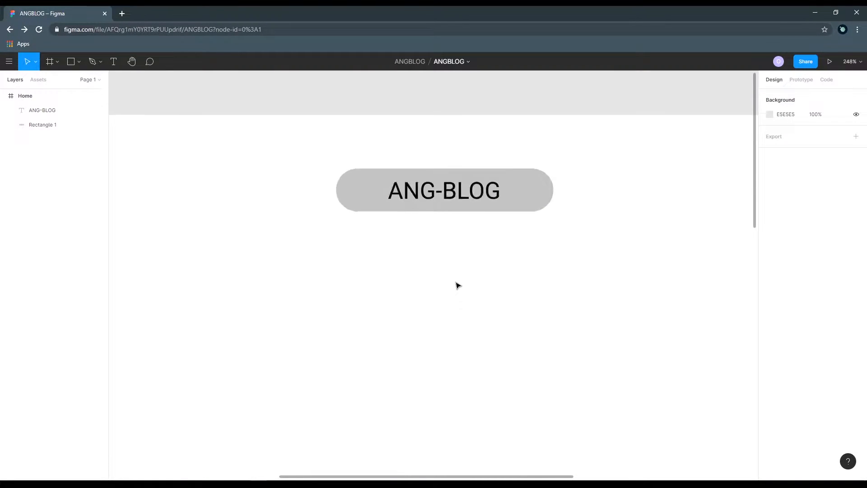
scroll(456, 285, "down", 5)
left_click_drag(454, 350, 458, 227)
left_click_drag(430, 282, 429, 280)
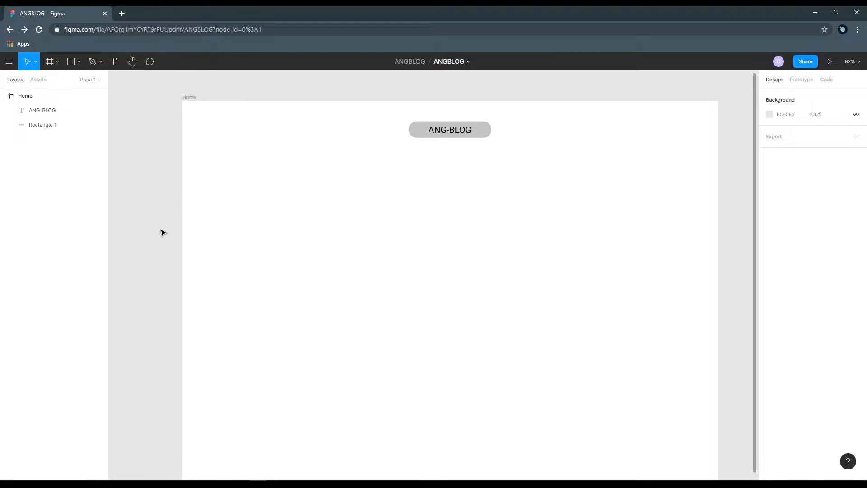
left_click(132, 64)
mouse_move(323, 255)
left_mouse_down()
mouse_move(358, 258)
mouse_move(313, 284)
mouse_move(266, 278)
mouse_move(338, 251)
mouse_move(325, 238)
left_mouse_up()
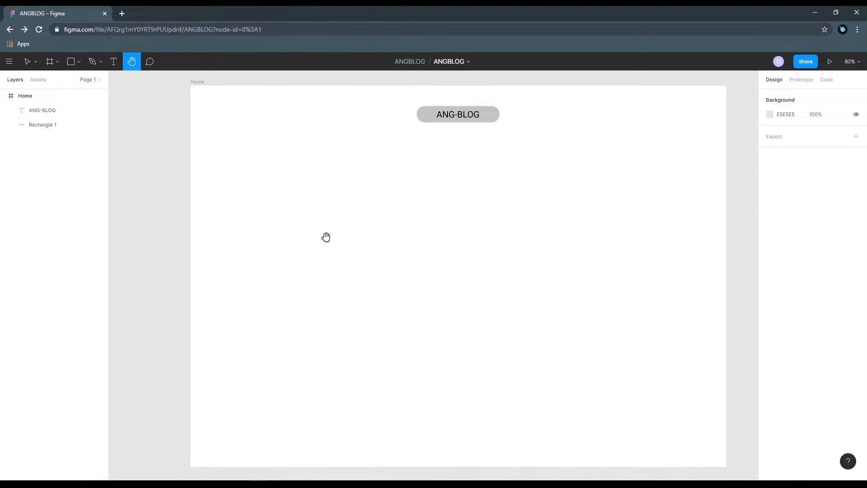
key("v")
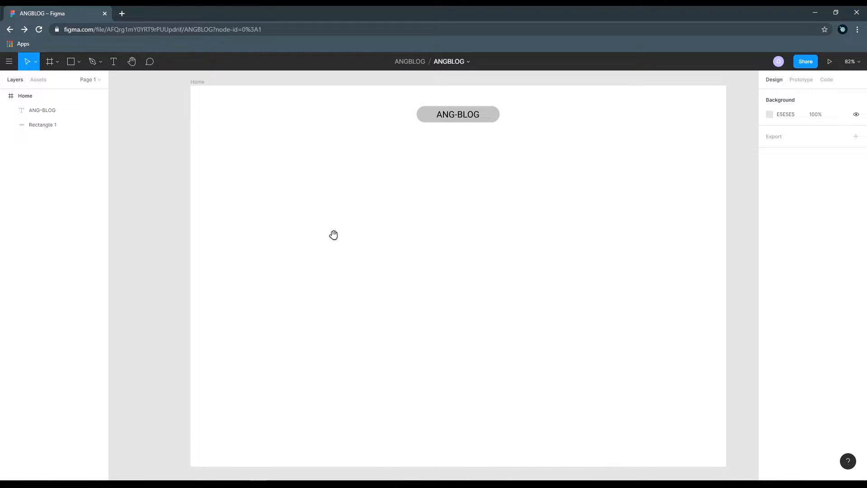
mouse_move(314, 240)
left_mouse_down()
mouse_move(397, 245)
mouse_move(288, 240)
mouse_move(346, 266)
mouse_move(225, 236)
mouse_move(315, 265)
mouse_move(296, 250)
mouse_move(300, 237)
left_mouse_up()
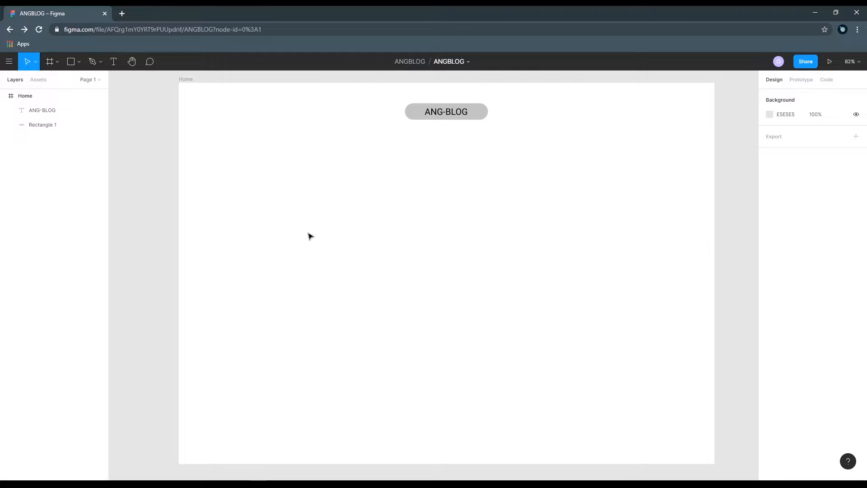
- Draw a 71×71 square on the empty canvas beside the Home frame and set its fill to 026467
left_click_drag(250, 215, 409, 226)
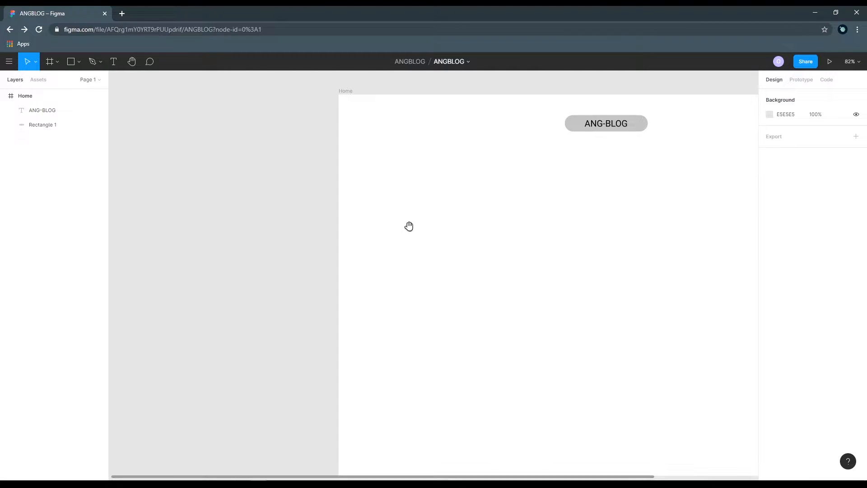
left_click(72, 62)
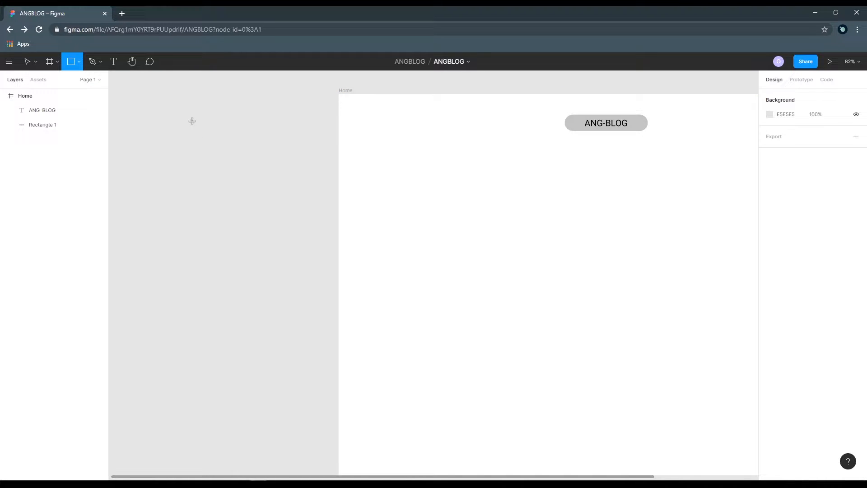
left_click_drag(192, 121, 220, 147)
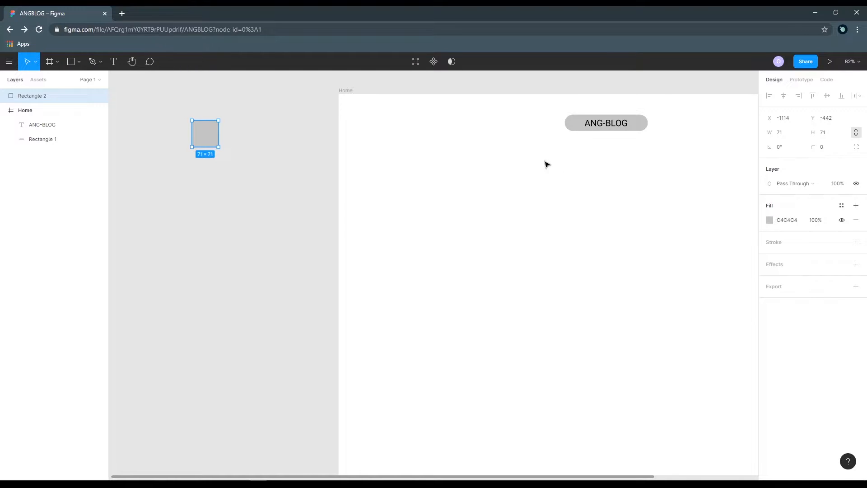
left_click(788, 224)
type("026467")
key("Return")
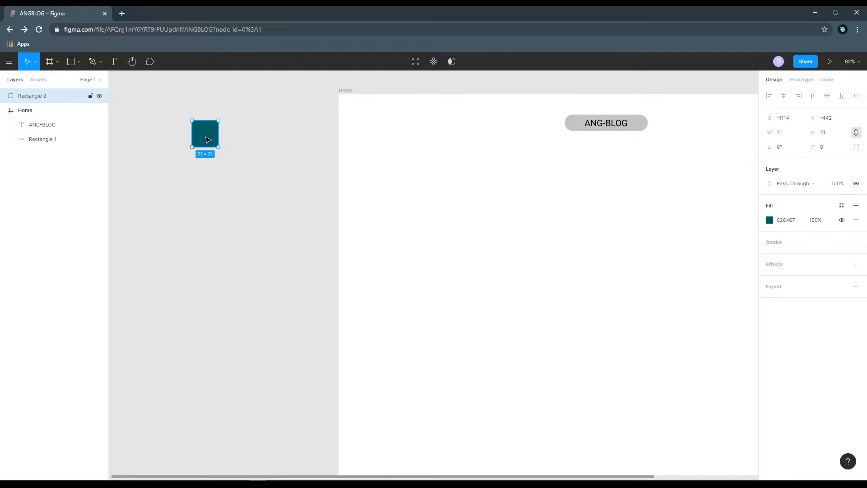
key("Escape")
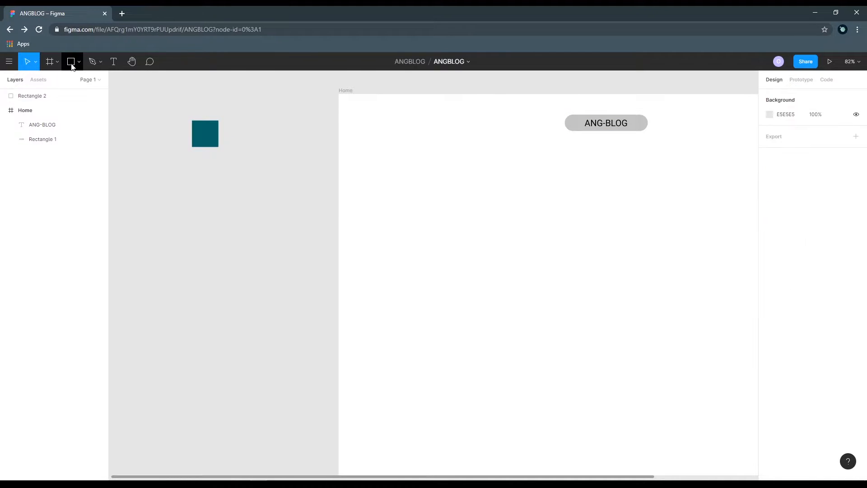
- Add a copy of the dark teal square just below it and set the copy's fill to E5F5EA
left_click(71, 66)
left_click_drag(191, 154, 199, 183)
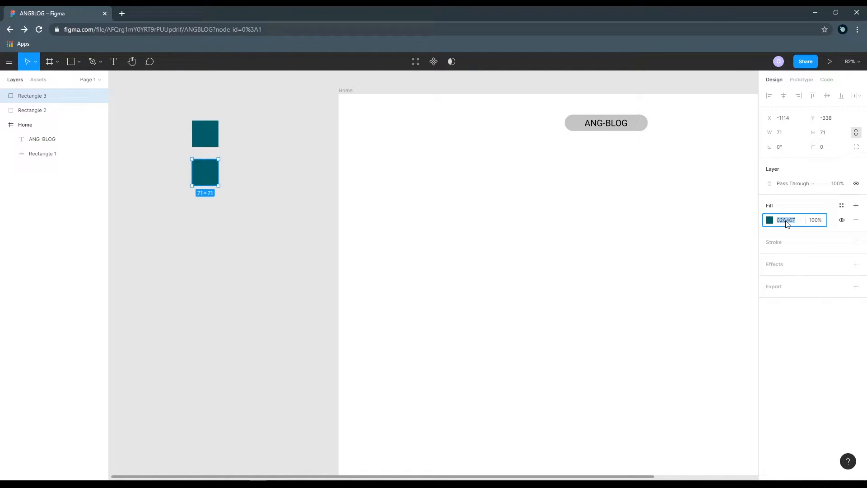
type("e5f5ea")
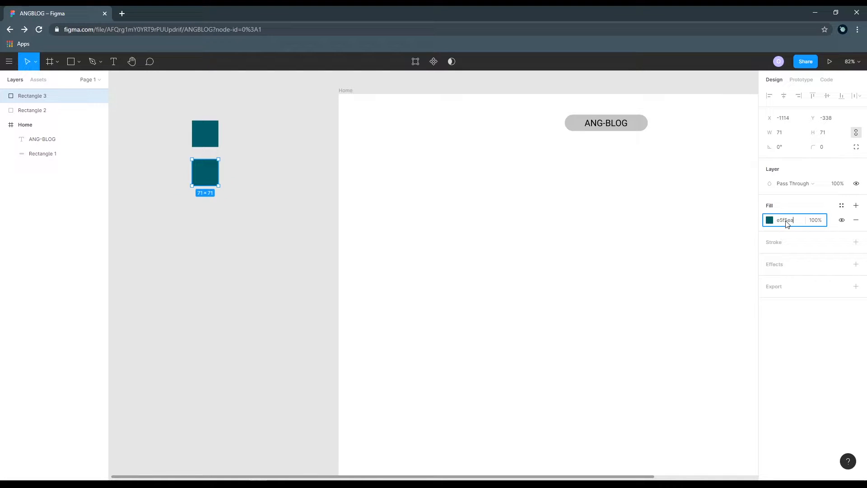
key("Return")
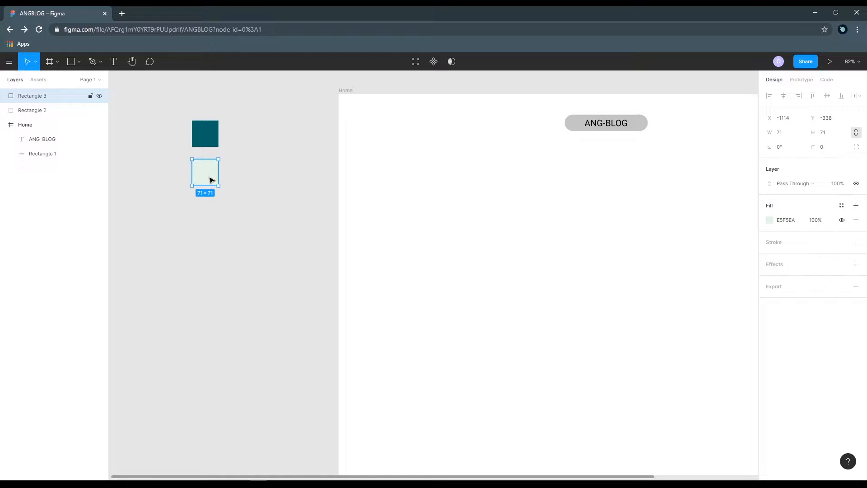
- Duplicate the pale green square four times in a column below it and fill the uppermost copy with DD3545
left_click_drag(209, 179, 210, 353)
left_click(207, 234)
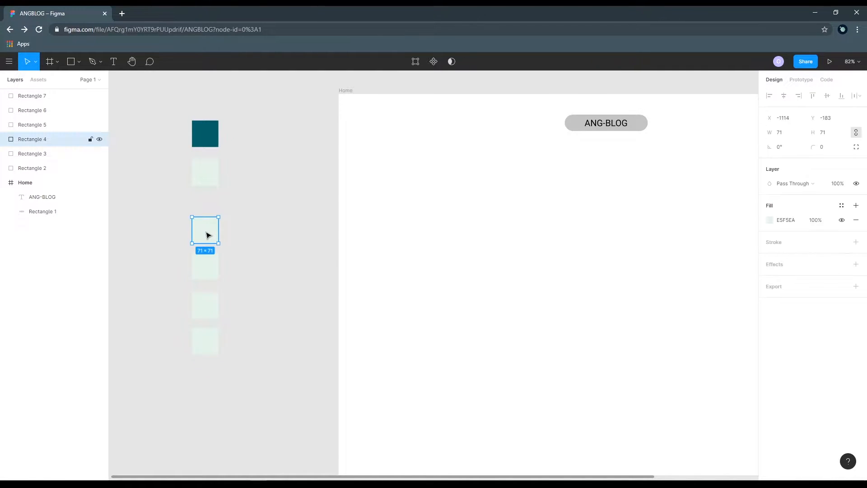
left_click(791, 219)
type("dd3545")
key("Return")
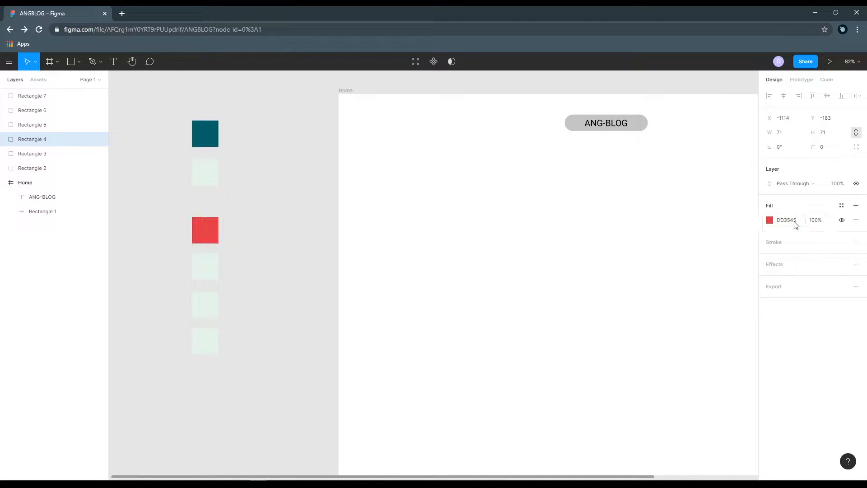
- Set the fill of the square just below the red one to 28A745
left_click(204, 268)
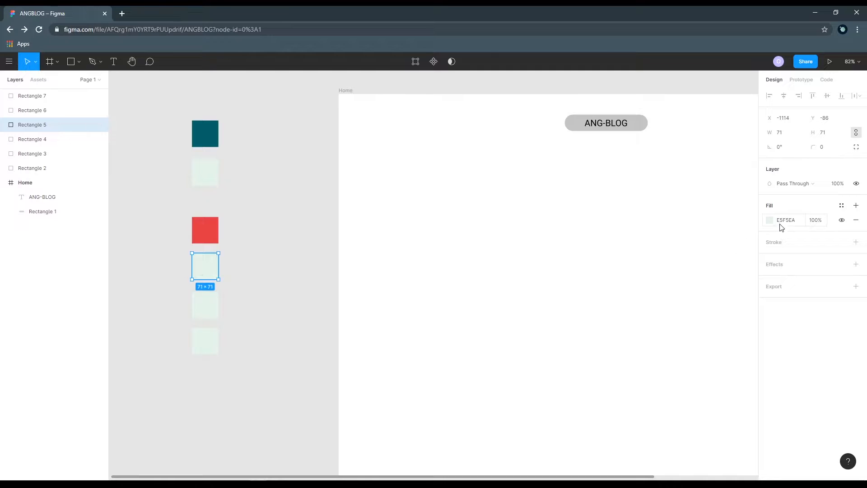
left_click(791, 221)
type("28a745")
key("Return")
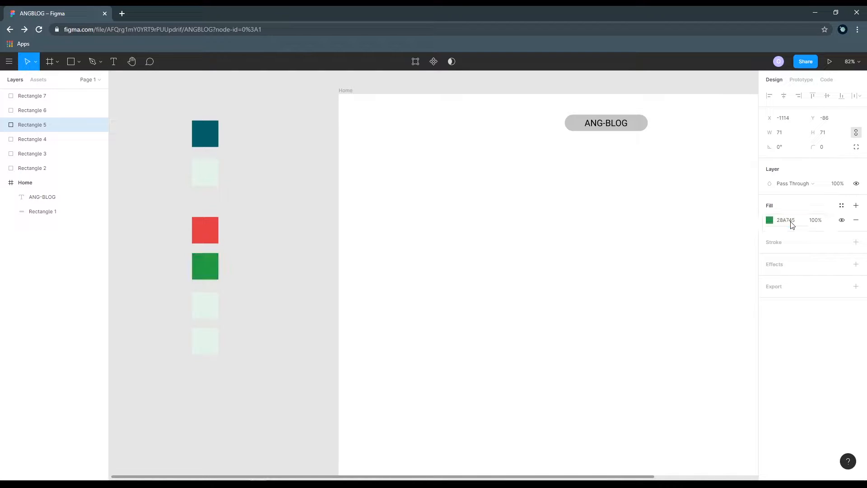
- Set the fill of the square just below the green one to 17A2B8
left_click(204, 306)
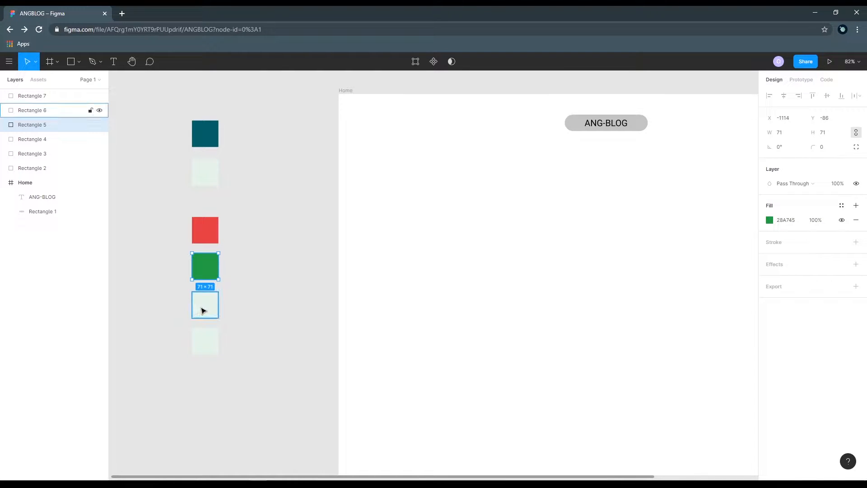
left_click(790, 222)
type("1")
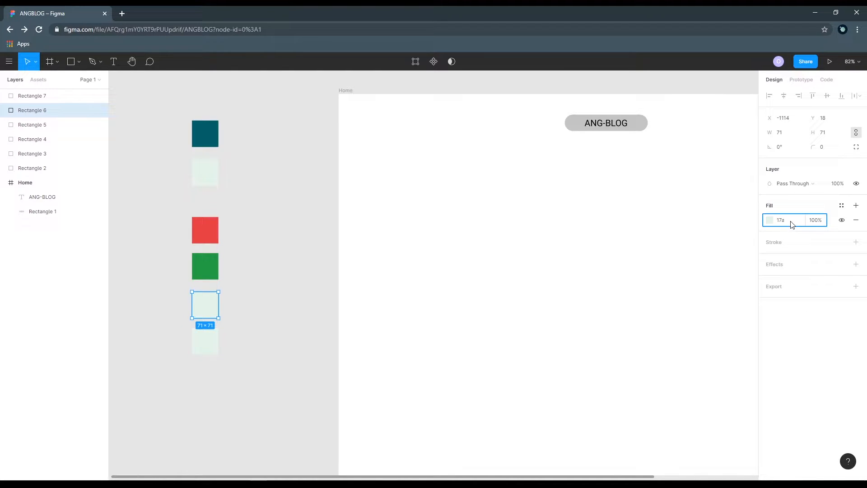
type("7a2b8")
key("Return")
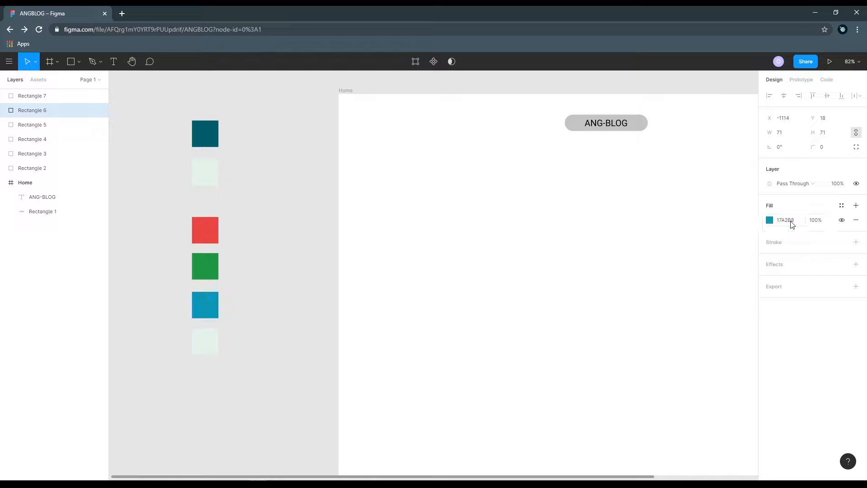
- Set the fill of the lowest square in the swatch column to FDC507
left_click(204, 346)
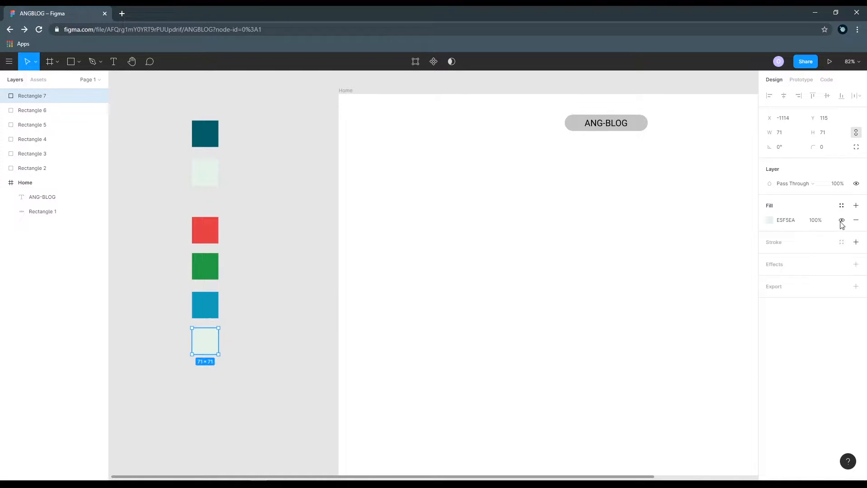
left_click(783, 221)
type("fdc507")
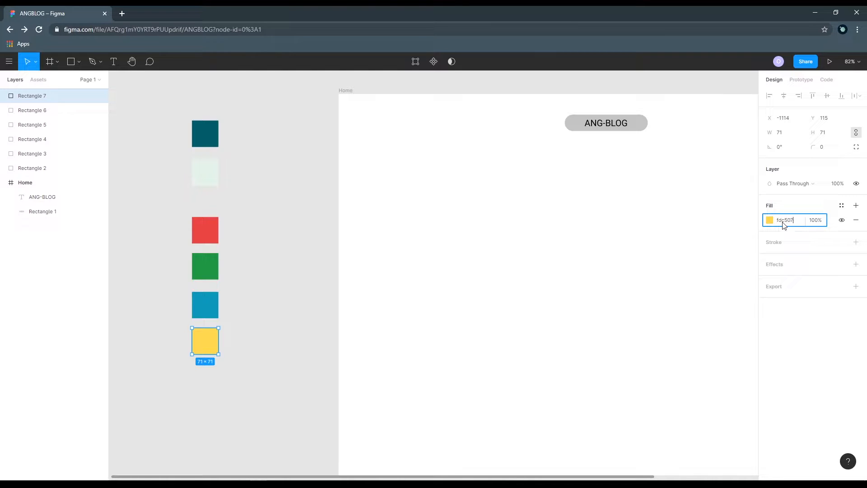
key("Return")
- Duplicate the yellow square twice further down the swatch column, leaving a gap beneath the original
scroll(212, 180, "down", 4)
left_click_drag(207, 166, 207, 278)
left_click(164, 296)
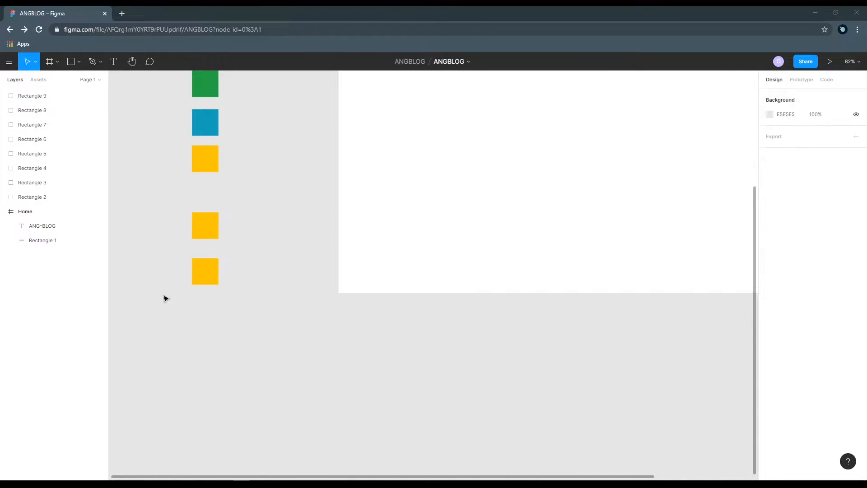
- Set the fill of the upper of the two new yellow copies to 596392
left_click(205, 237)
left_click(788, 221)
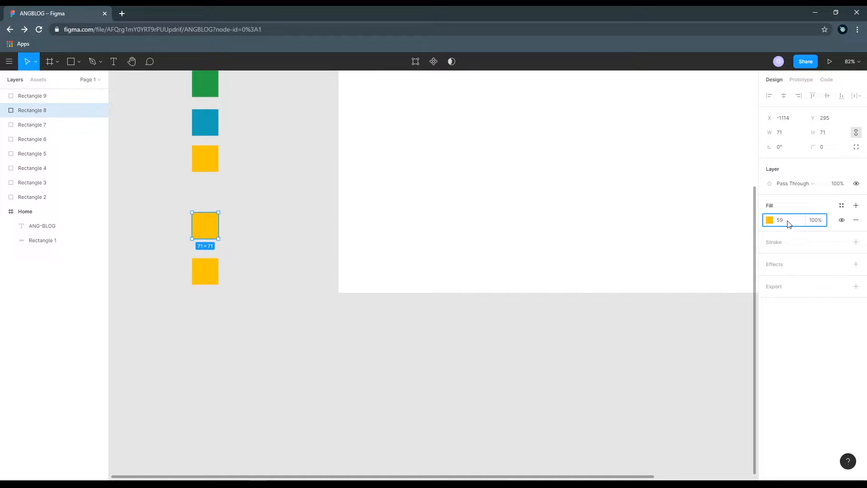
type("596399")
key("Return")
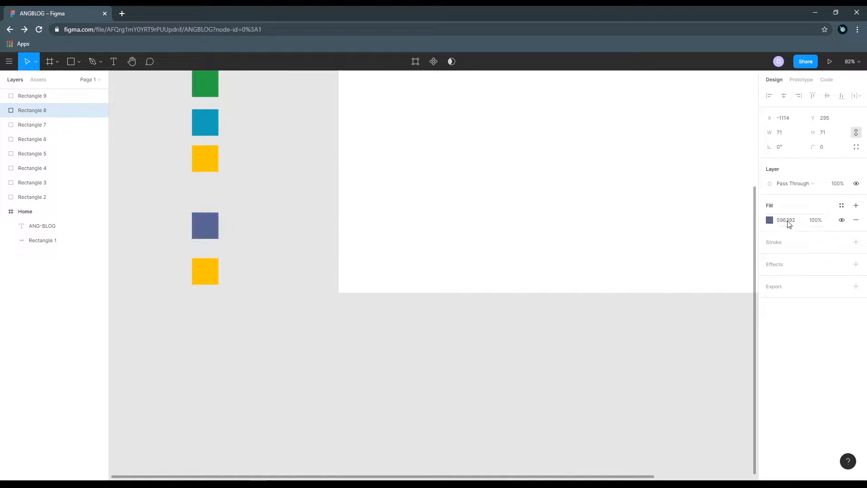
- Set the fill of the lowest yellow square in the swatch column to F9F9F9
left_click(210, 273)
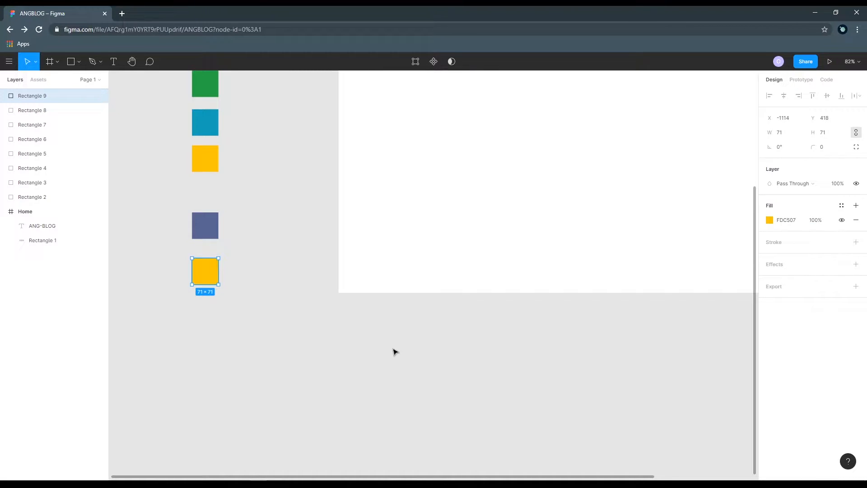
left_click(786, 225)
type("f9f9f9")
key("Return")
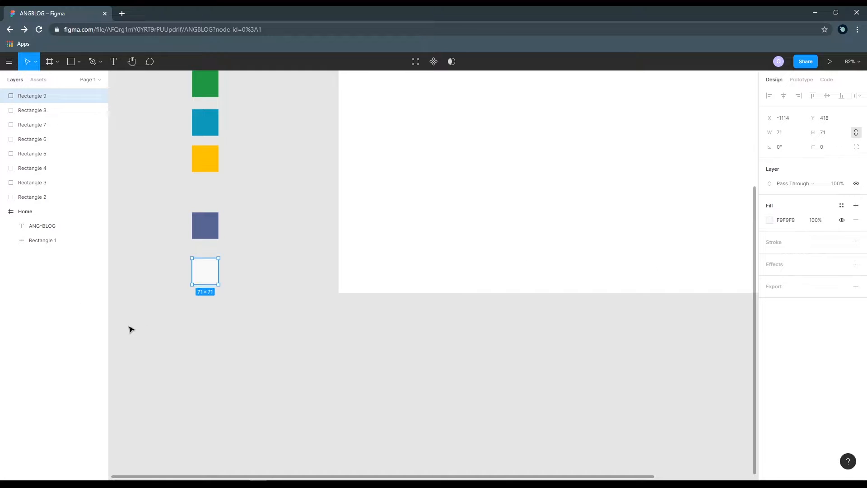
- Fill the rounded rectangle behind the ANG-BLOG title with the colour sampled from the pale green swatch
scroll(253, 304, "up", 5)
scroll(255, 305, "down", 1)
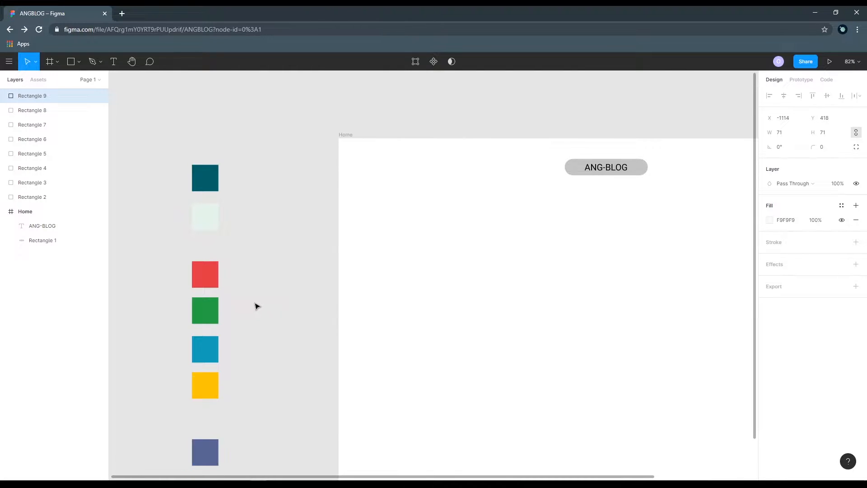
left_click(212, 219)
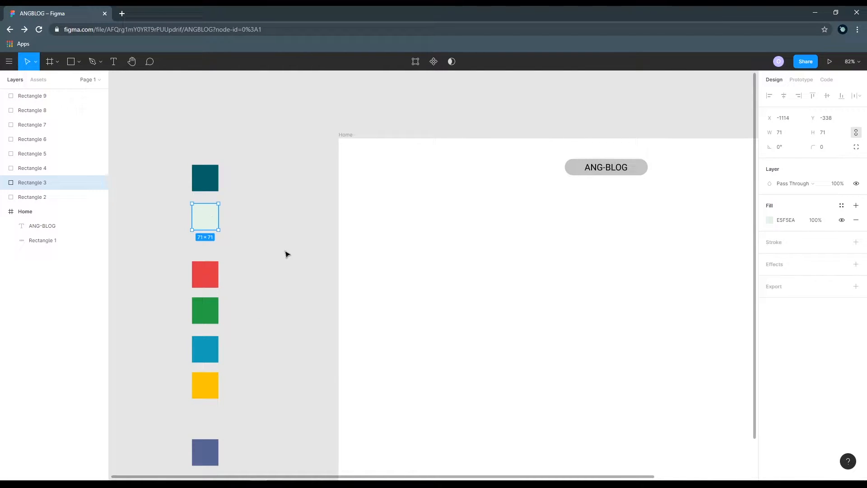
left_click(575, 171)
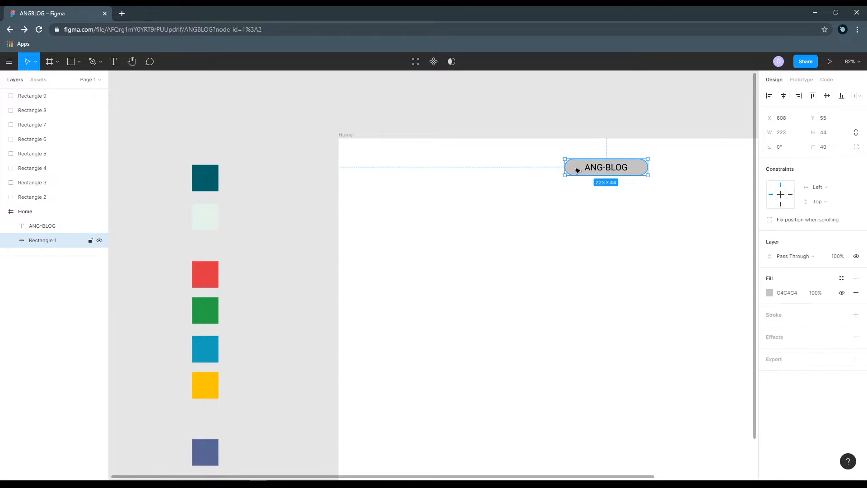
left_click(575, 171)
left_click(503, 207)
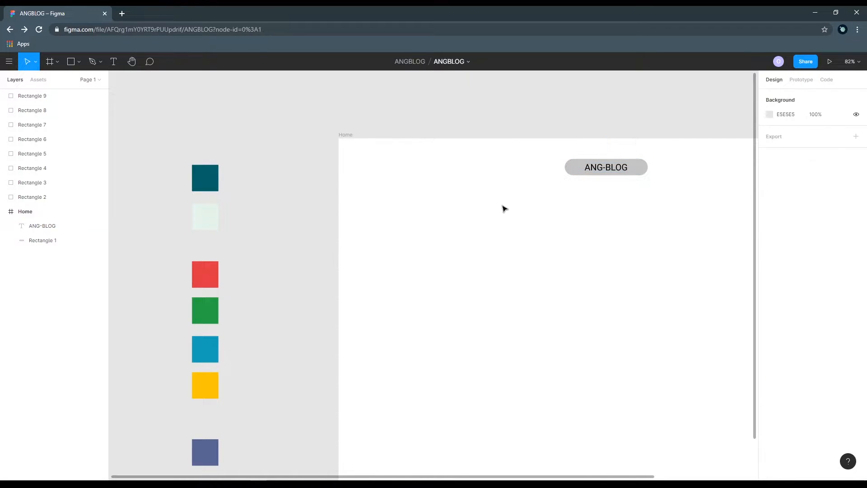
scroll(608, 169, "up", 3)
left_click(609, 186)
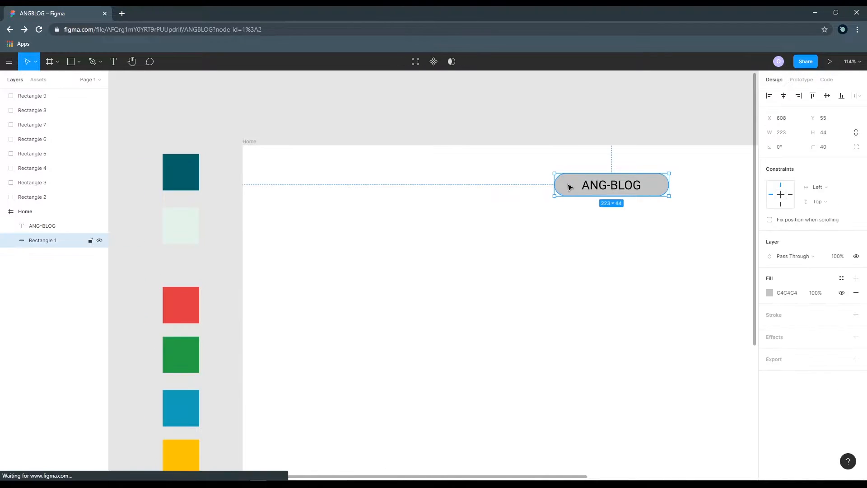
left_click(609, 186)
left_click(577, 201)
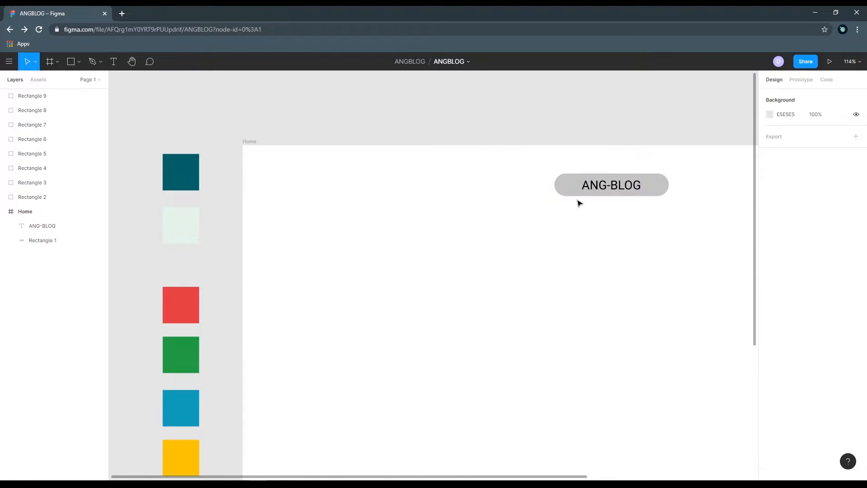
left_click(568, 191)
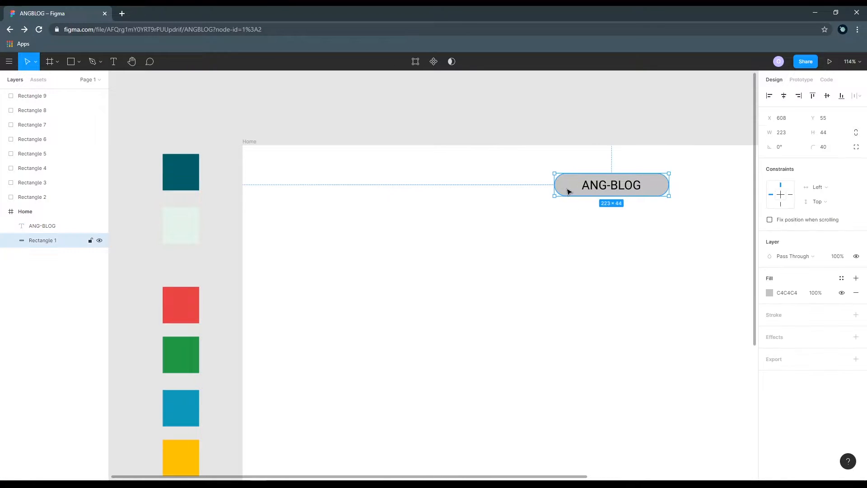
left_click(588, 242)
left_click(571, 182)
left_click(770, 292)
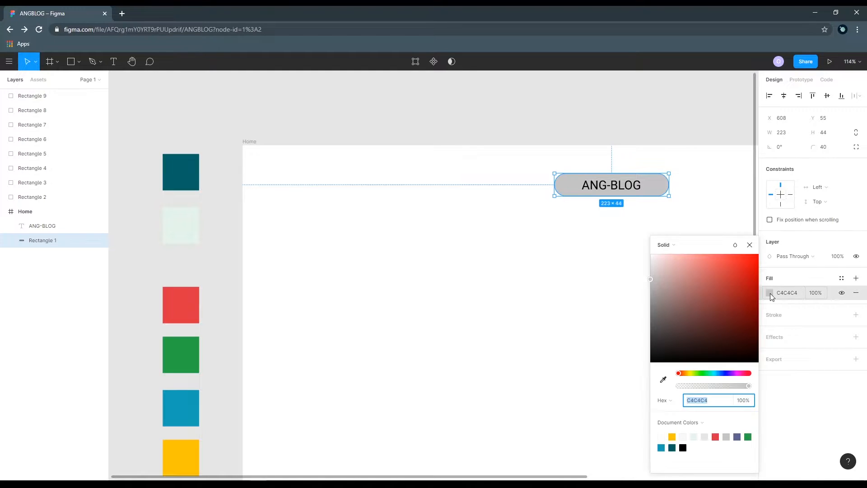
left_click(663, 381)
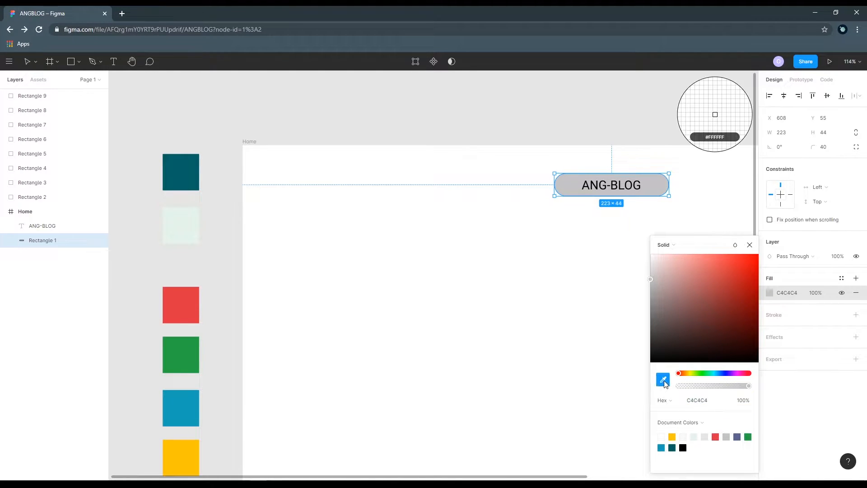
left_click(190, 220)
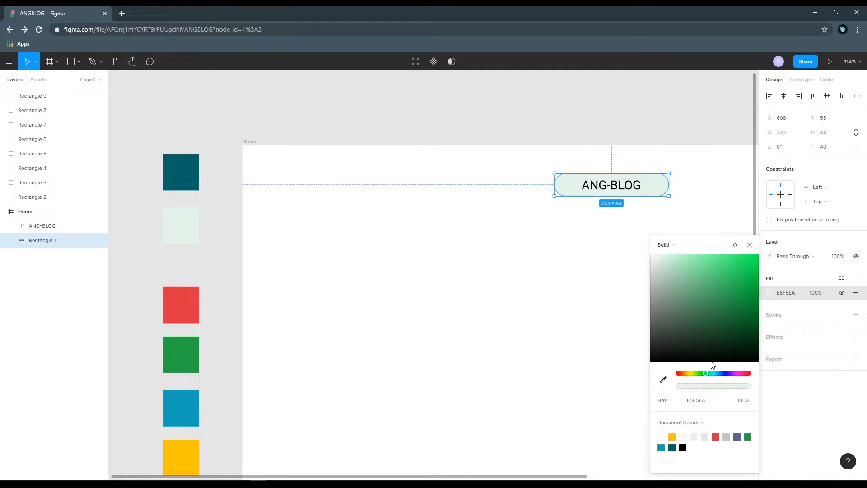
key("Escape")
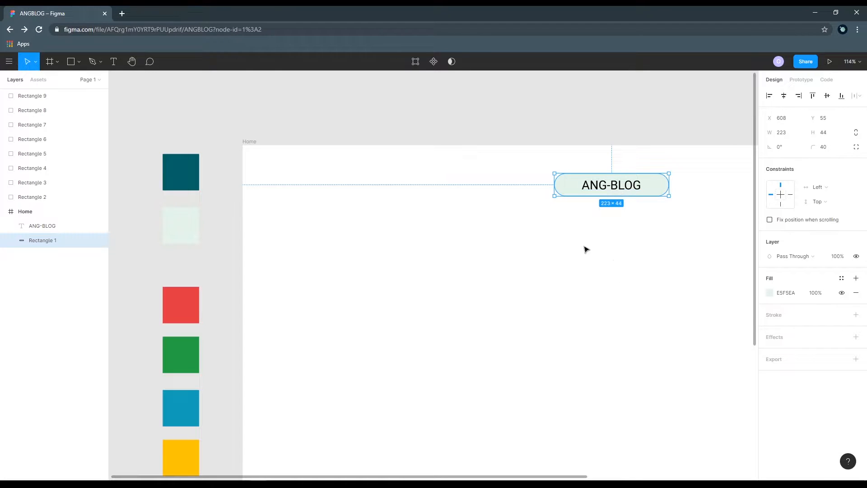
left_click(538, 252)
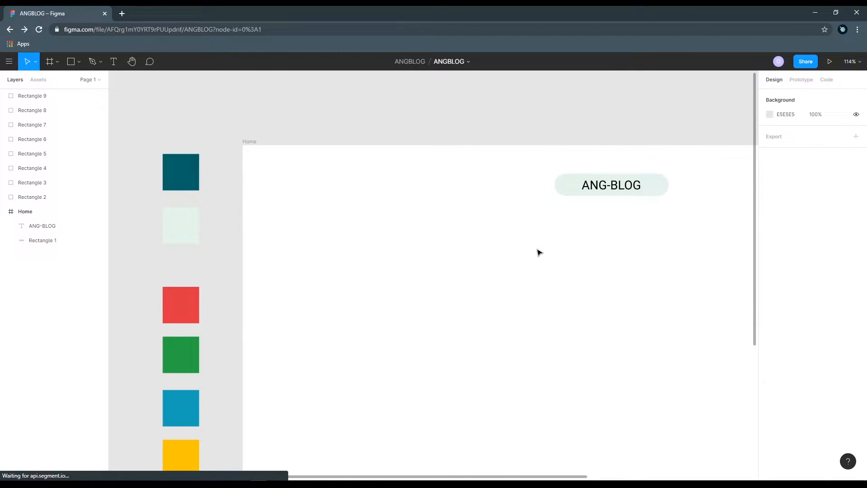
- Recolour the ANG-BLOG title text with the colour sampled from the dark teal swatch
left_click(609, 190)
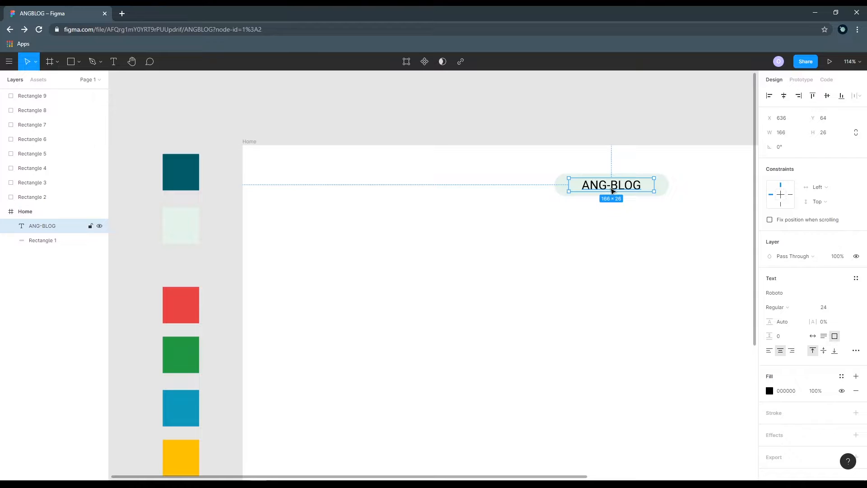
left_click(658, 201)
left_click(632, 191)
left_click(622, 190)
left_click(769, 391)
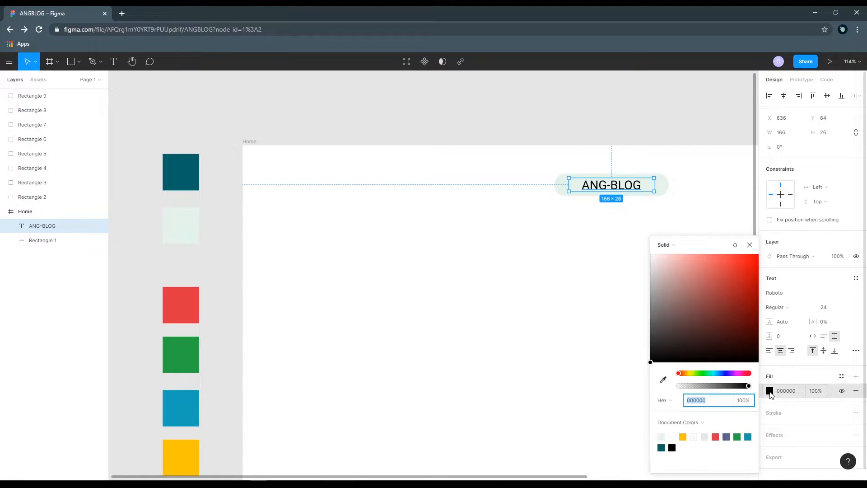
left_click(664, 379)
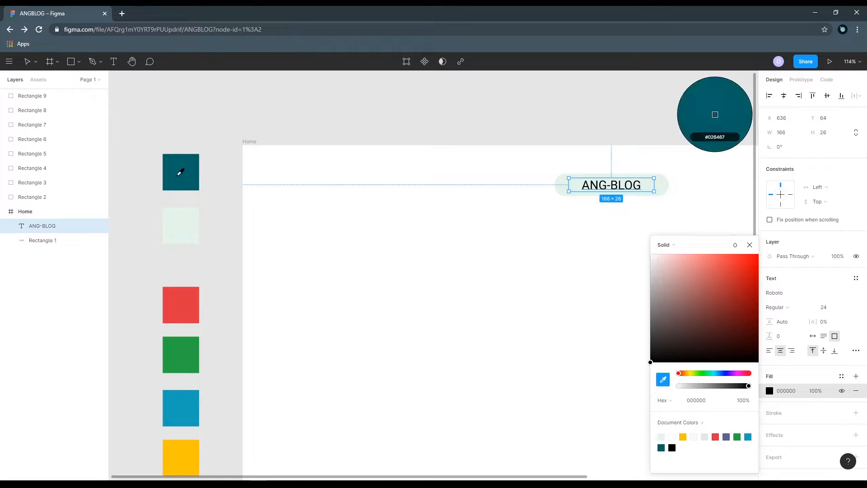
left_click(188, 167)
left_click(536, 300)
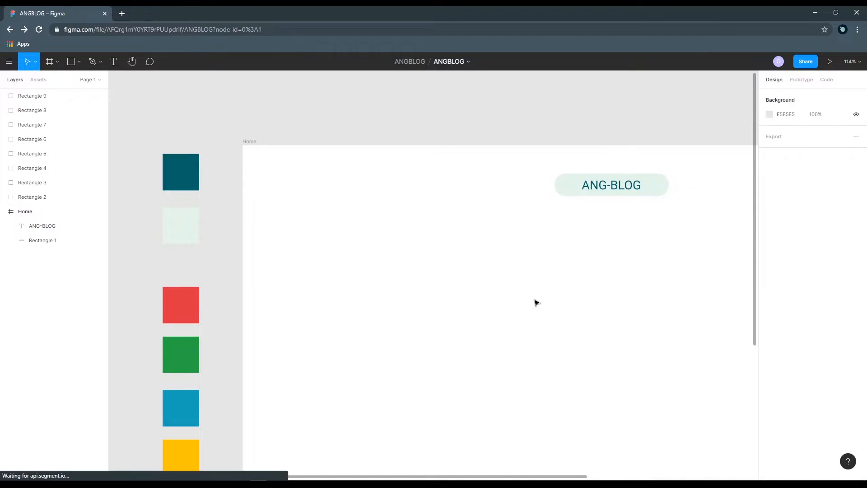
- Add a text label reading "Primary" beside the dark teal swatch, in a box about 57 × 17
scroll(672, 224, "up", 3)
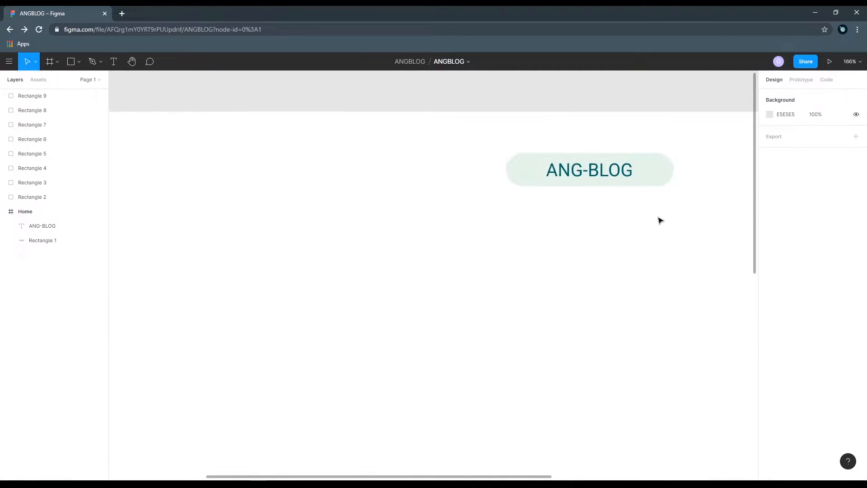
left_click_drag(660, 219, 541, 238)
scroll(541, 238, "up", 1)
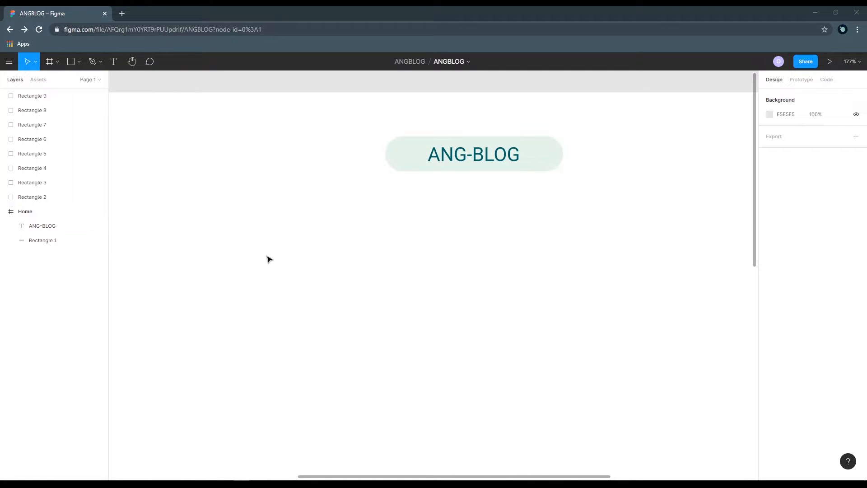
left_click_drag(211, 255, 531, 240)
left_click_drag(248, 243, 500, 250)
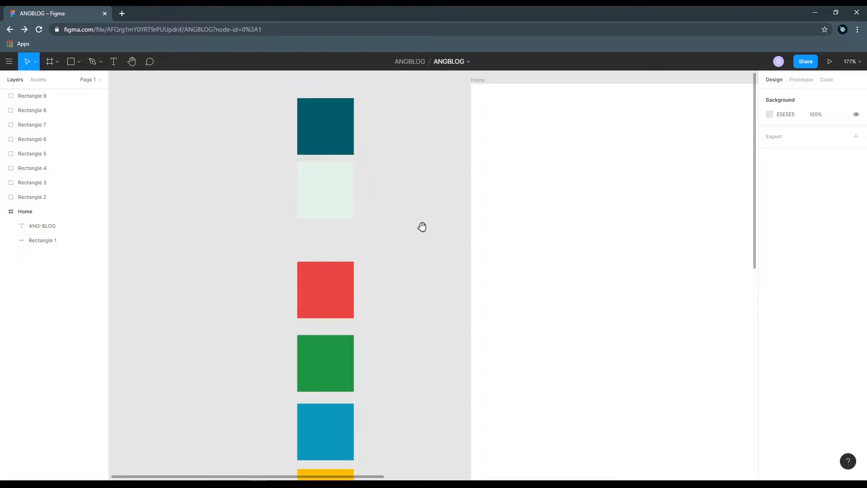
left_click_drag(429, 231, 412, 219)
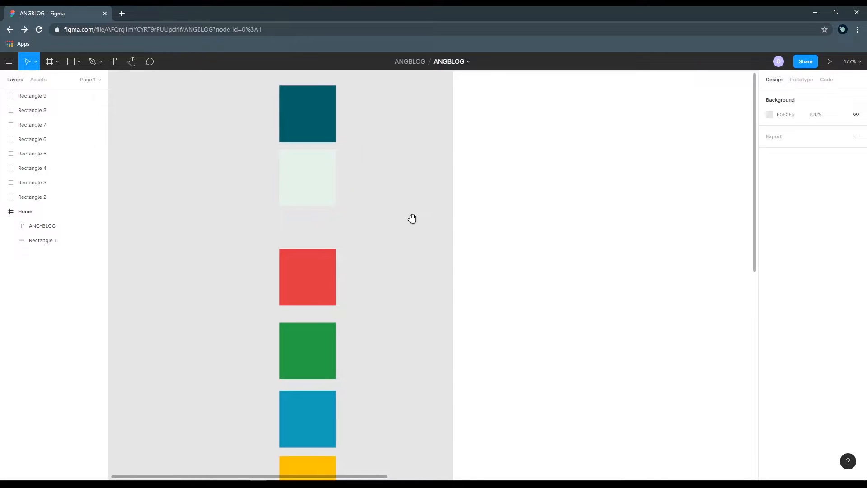
left_click(113, 62)
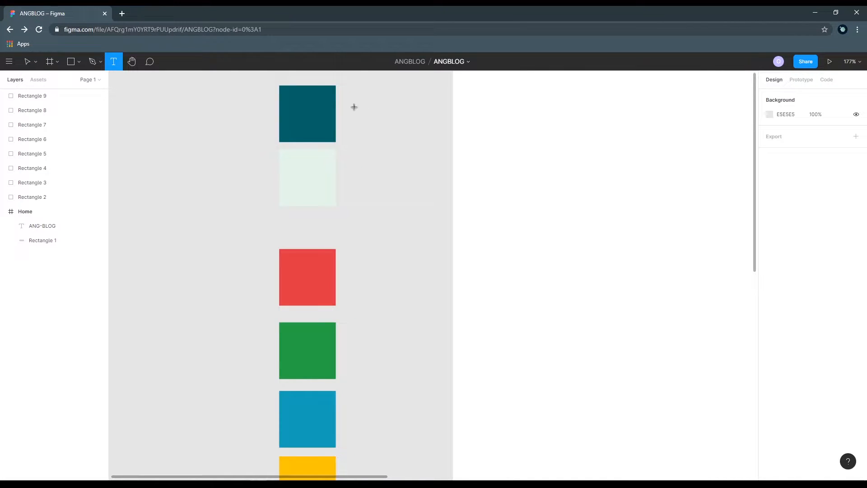
left_click_drag(348, 106, 393, 123)
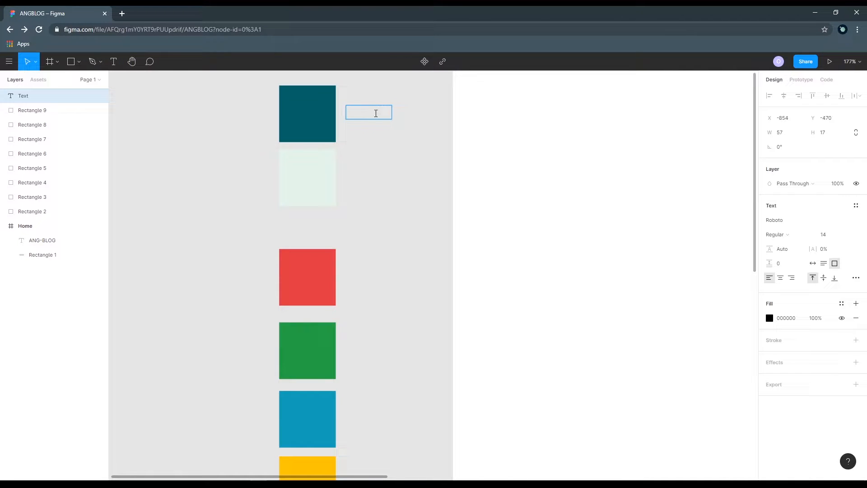
type("mary")
left_click(844, 235)
left_click(836, 235)
left_click(383, 163)
- Duplicate the "Primary" label down the column so that each of the other seven swatches has a copy beside it
left_click_drag(370, 115, 368, 193)
scroll(367, 175, "down", 1)
scroll(374, 300, "down", 3)
scroll(373, 239, "down", 2)
left_click_drag(371, 93, 371, 368)
- Change the label beside the pale green swatch to "Secondary" and widen its text box
scroll(447, 269, "up", 5)
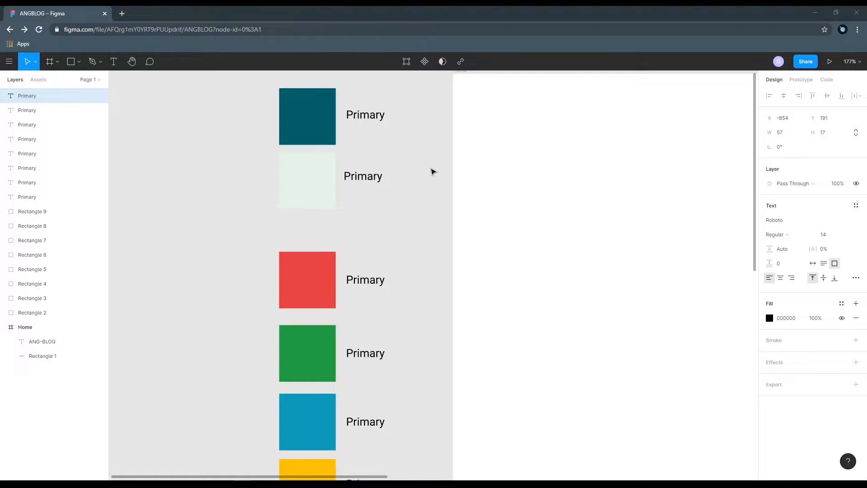
left_click(363, 177)
double_click(363, 176)
type("Secon")
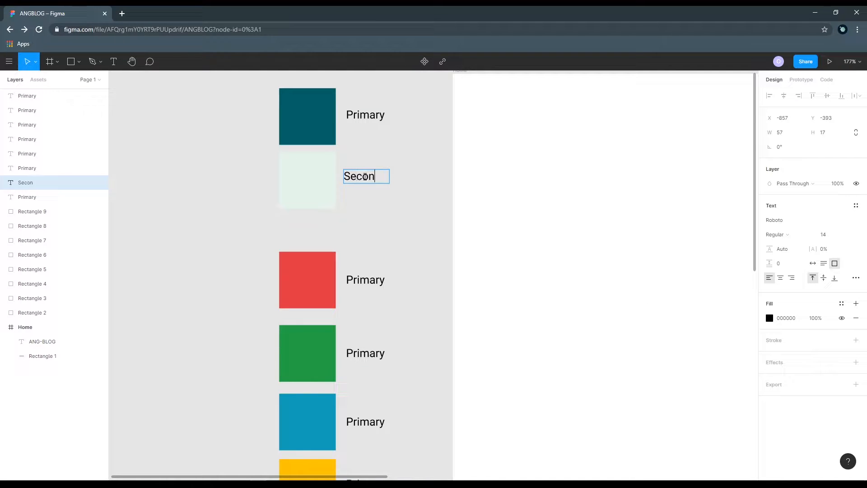
type("dary")
left_click(396, 199)
left_click_drag(389, 179, 411, 181)
- Change the label beside the red swatch to "Danger" and the one beside the green swatch to "Success"
double_click(376, 281)
type("Danger")
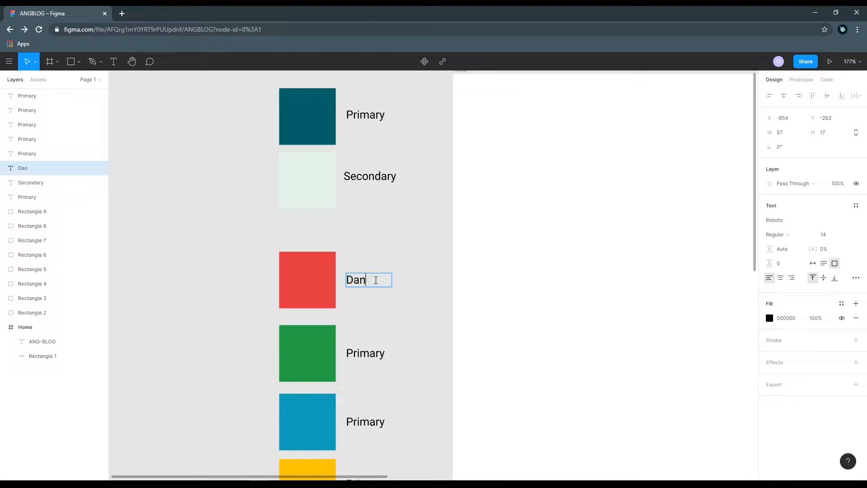
double_click(370, 357)
type("Success")
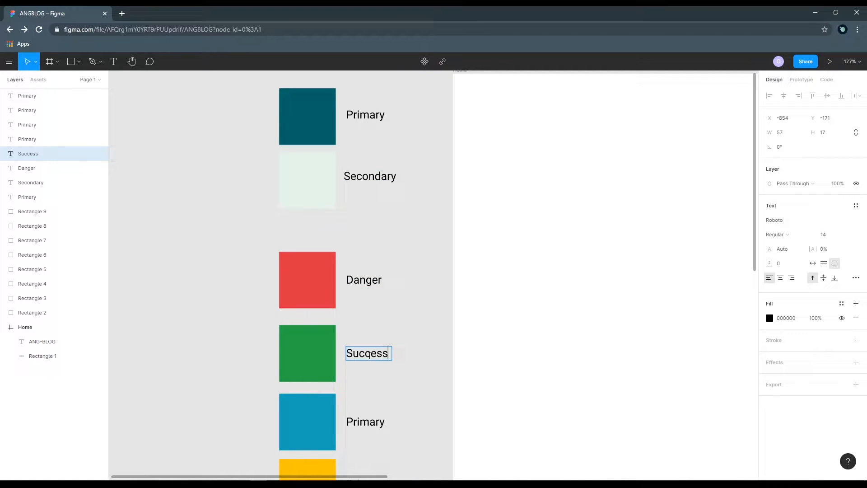
- Change the label beside the blue swatch to "Info" and the one beside the yellow swatch to "Warning"
double_click(369, 423)
double_click(369, 425)
type("Info")
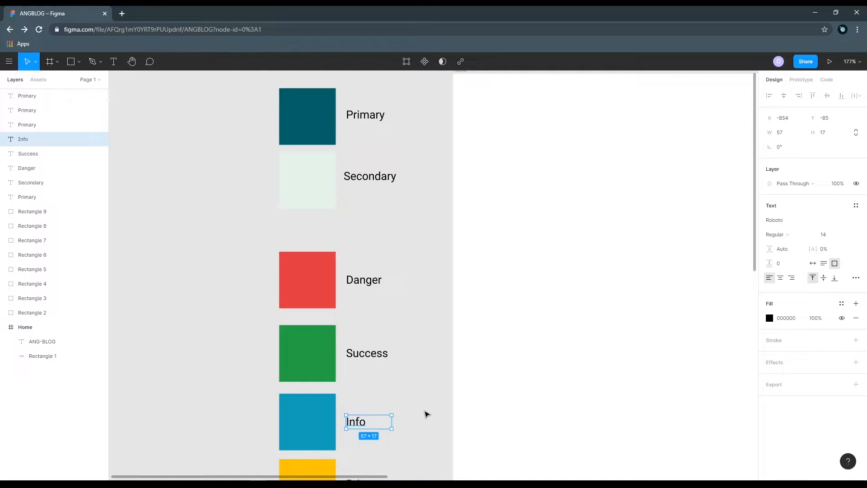
scroll(425, 412, "down", 3)
double_click(364, 355)
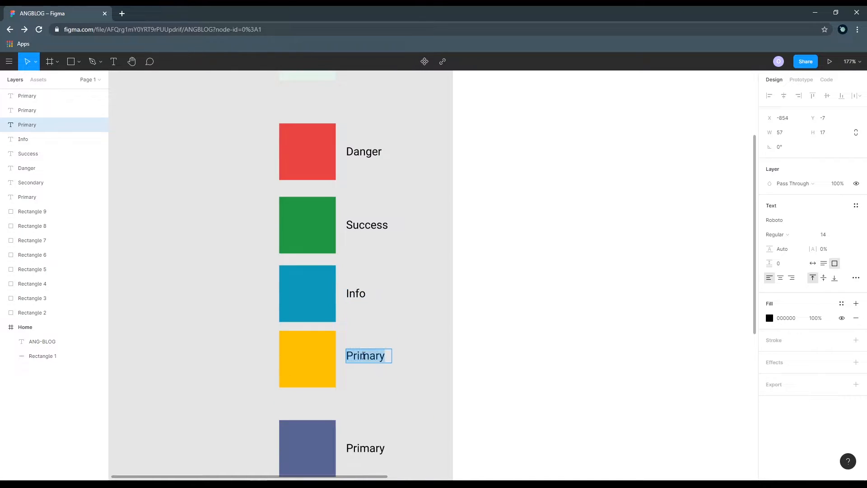
type("Warning")
- Extend the label beside the slate-blue swatch to "Primary Text" and widen its text box to fit one line
scroll(399, 403, "down", 2)
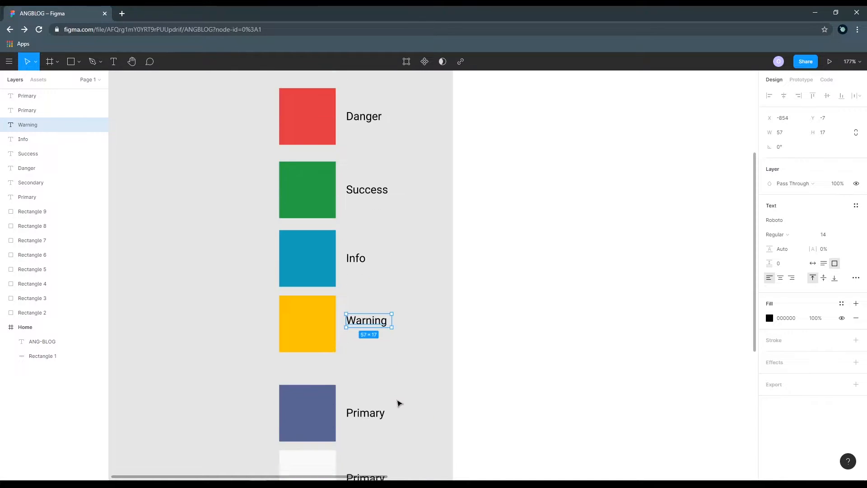
double_click(382, 360)
key("End")
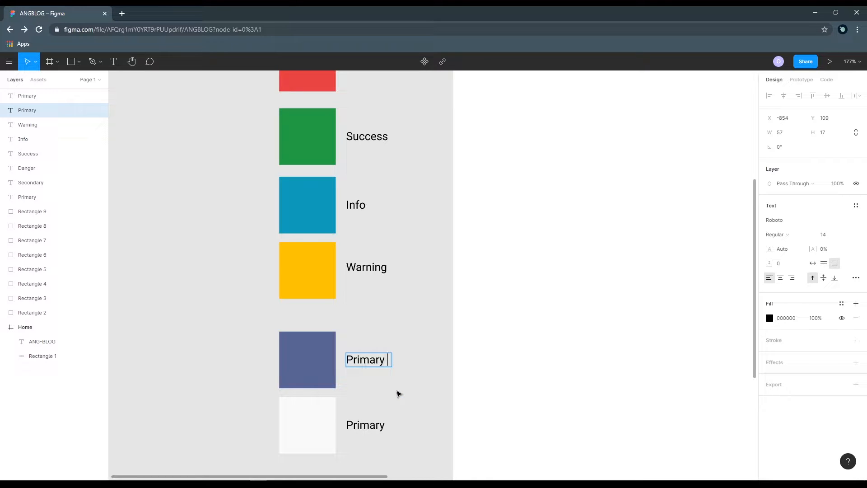
type("Text")
left_click(397, 390)
left_click_drag(392, 360, 421, 360)
left_click(408, 411)
- Change the label beside the off-white swatch to "Footer & Navbr" and widen its text box to fit one line
double_click(369, 429)
type("Footer")
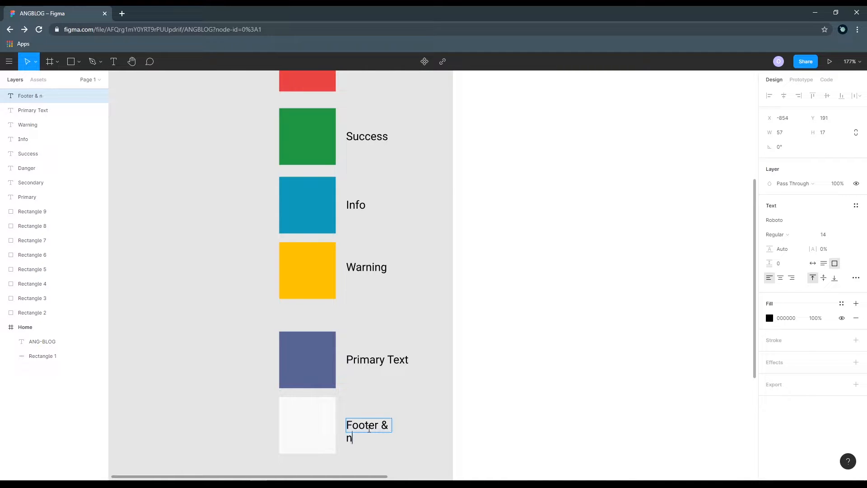
type(" & Navbr")
left_click_drag(391, 425, 425, 424)
left_click(434, 454)
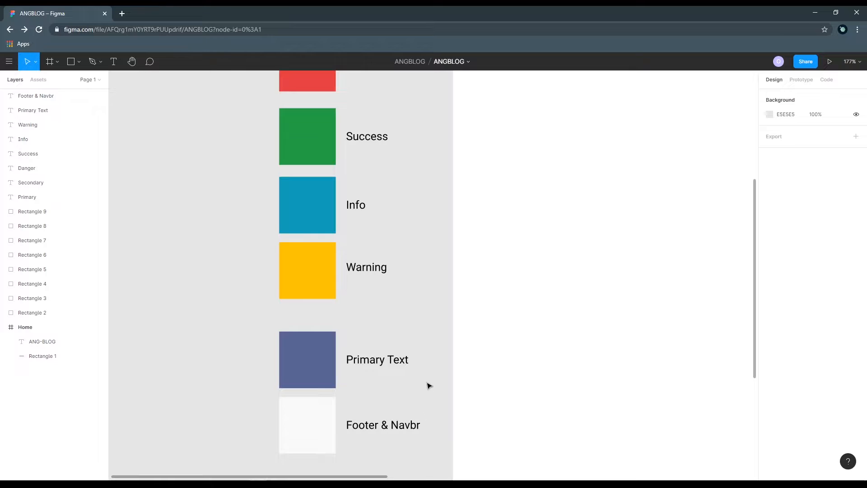
scroll(428, 385, "down", 1)
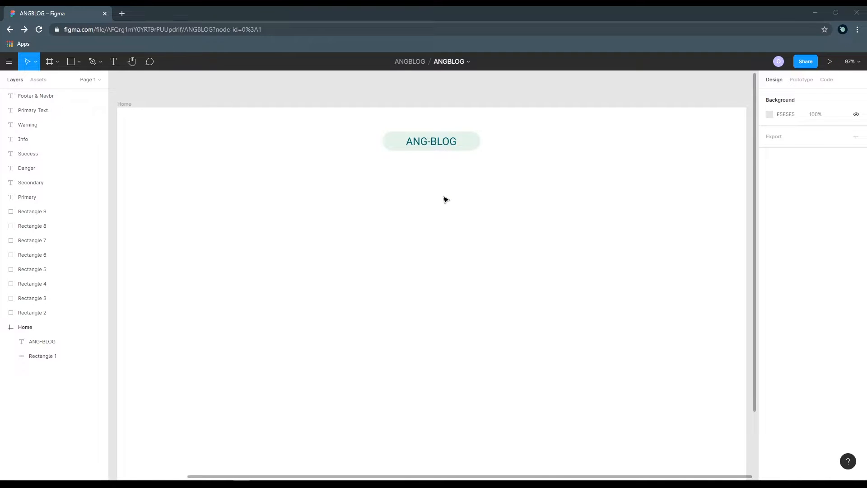
- Duplicate the ANG-BLOG title together with its rounded background and place the copy directly below the original
scroll(443, 197, "down", 1)
left_click_drag(465, 311, 459, 247)
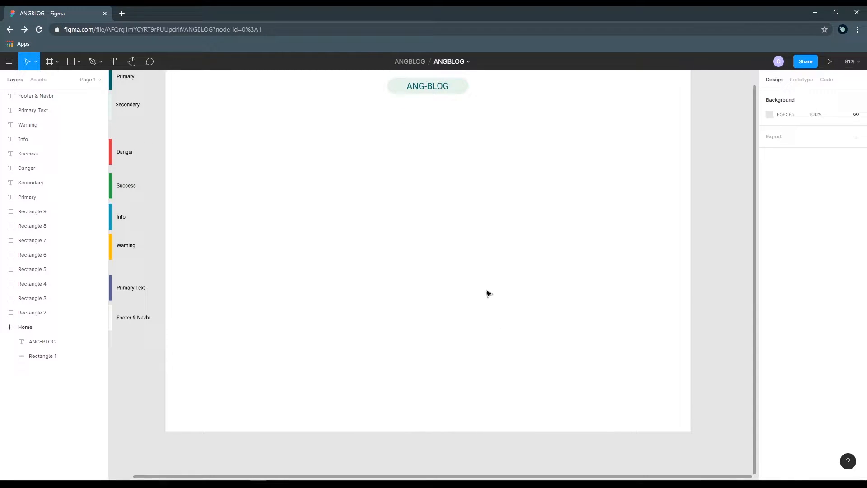
scroll(469, 252, "up", 1)
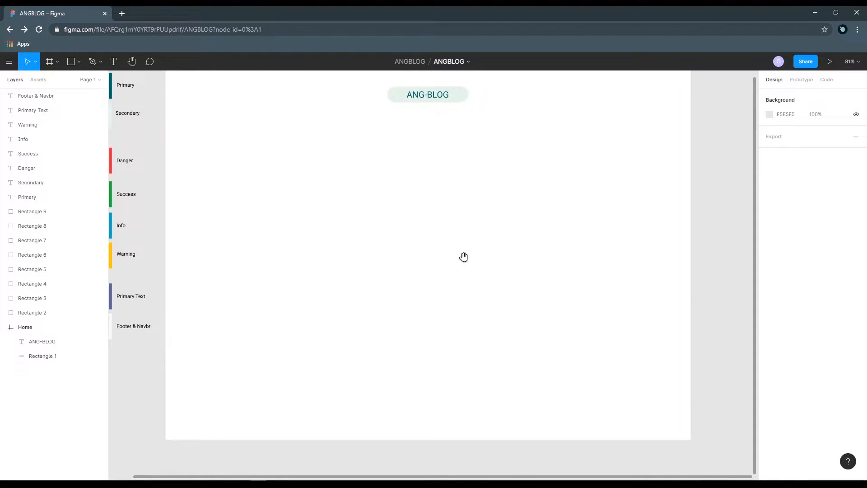
left_click(436, 106)
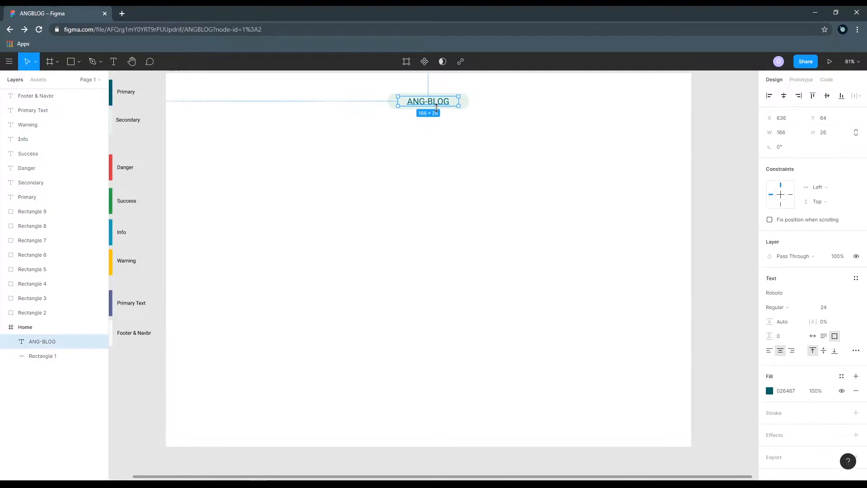
left_click(484, 120)
left_click(464, 101)
left_click(496, 137)
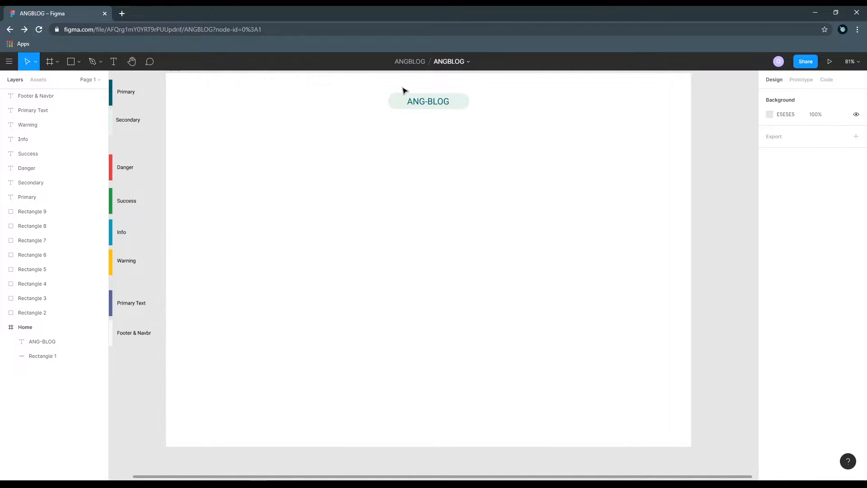
left_click_drag(404, 90, 470, 128)
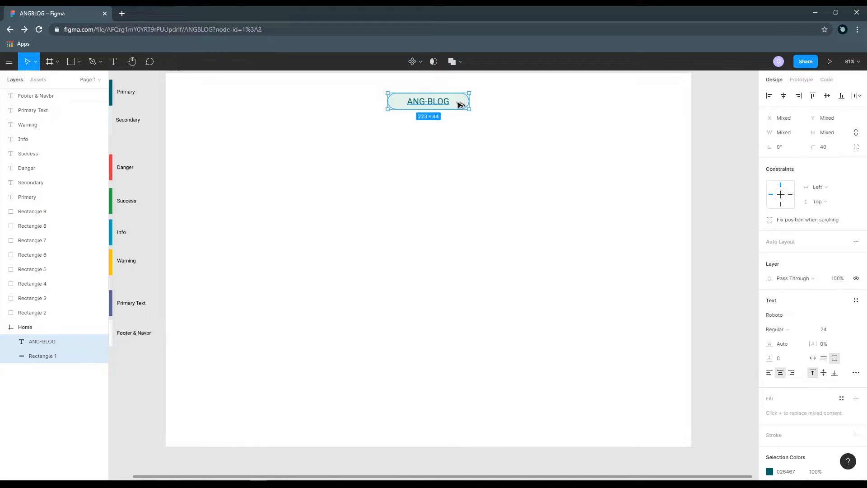
scroll(456, 103, "up", 3, "ctrl")
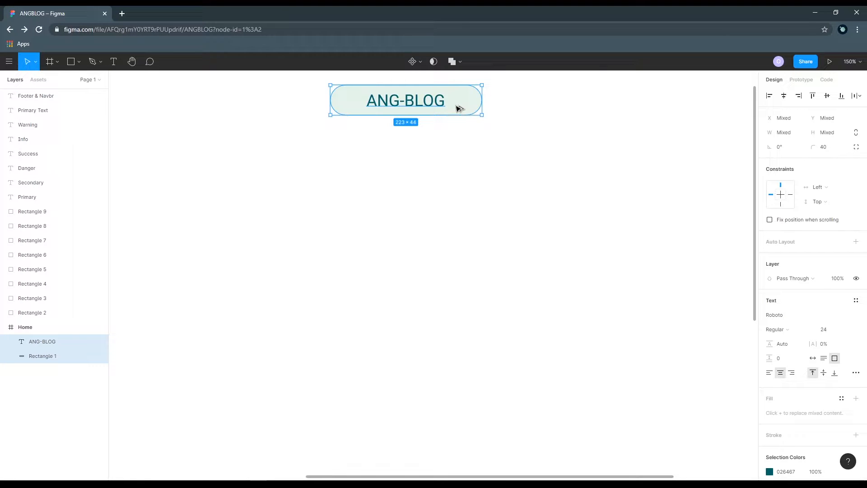
scroll(459, 108, "up", 3)
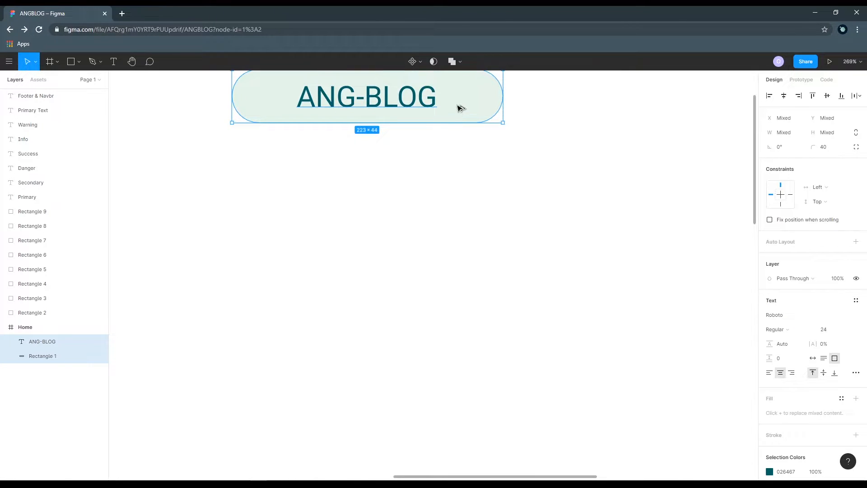
left_click_drag(459, 108, 460, 212)
scroll(621, 207, "down", 1)
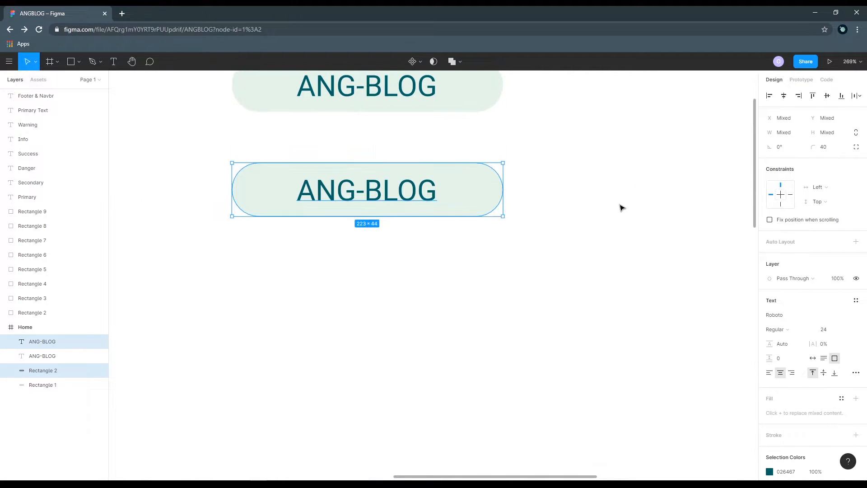
- Move the duplicated ANG-BLOG title near the bottom of the Home frame and shrink it to about 191 × 38
scroll(620, 206, "down", 4)
left_click_drag(629, 292, 536, 191)
scroll(547, 195, "down", 2)
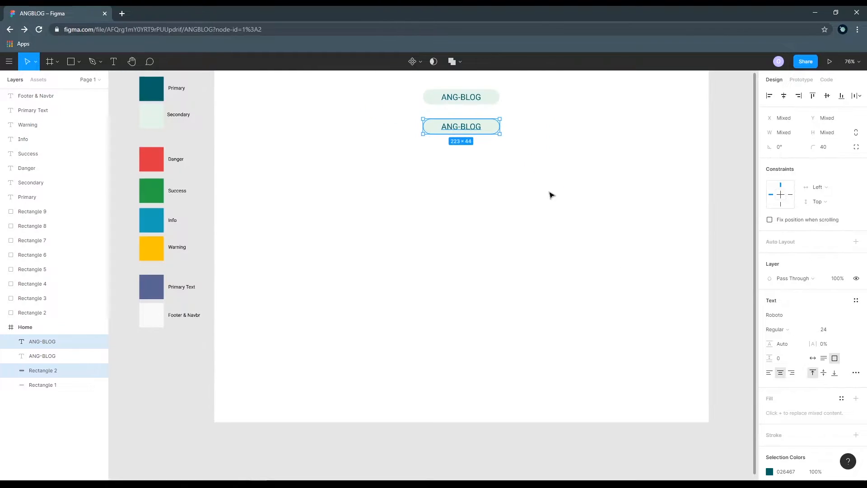
left_click_drag(489, 128, 487, 387)
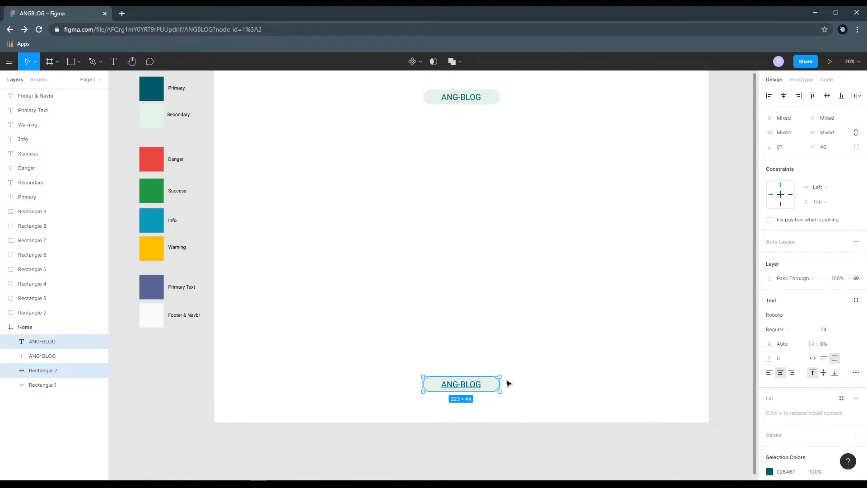
key("alt")
left_click_drag(498, 389, 494, 387)
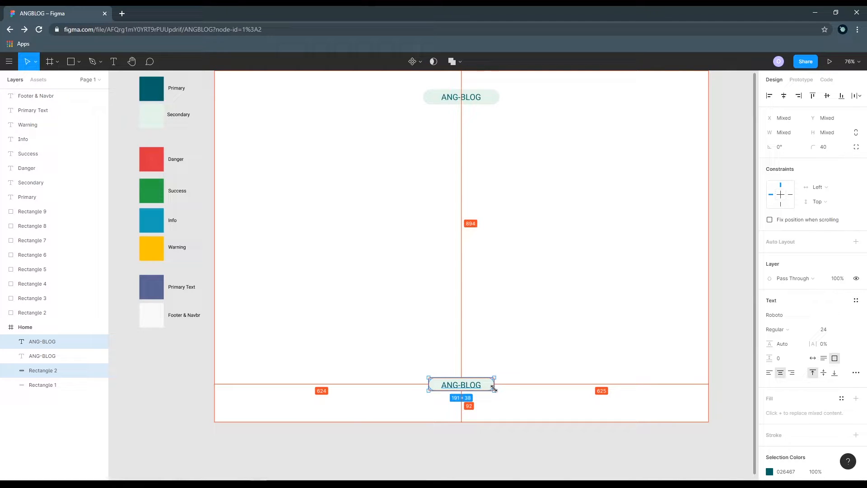
left_click(517, 347)
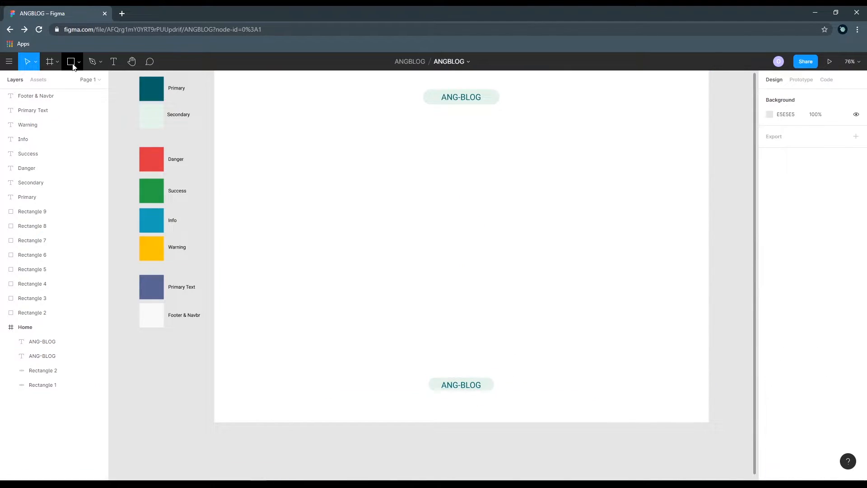
- Draw a footer rectangle across the full 1440 width near the bottom of the Home frame and set its height to 120
left_click(74, 65)
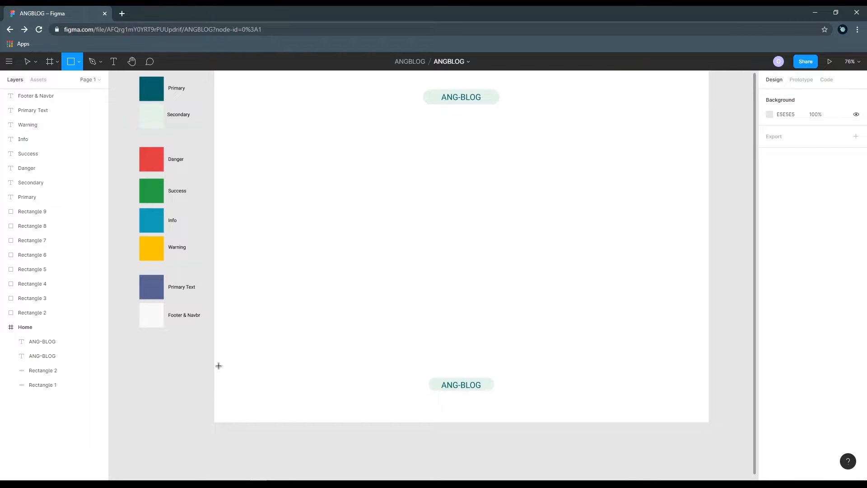
mouse_move(215, 367)
left_mouse_down()
mouse_move(761, 400)
mouse_move(631, 397)
mouse_move(623, 404)
mouse_move(642, 404)
left_mouse_up()
left_click(824, 133)
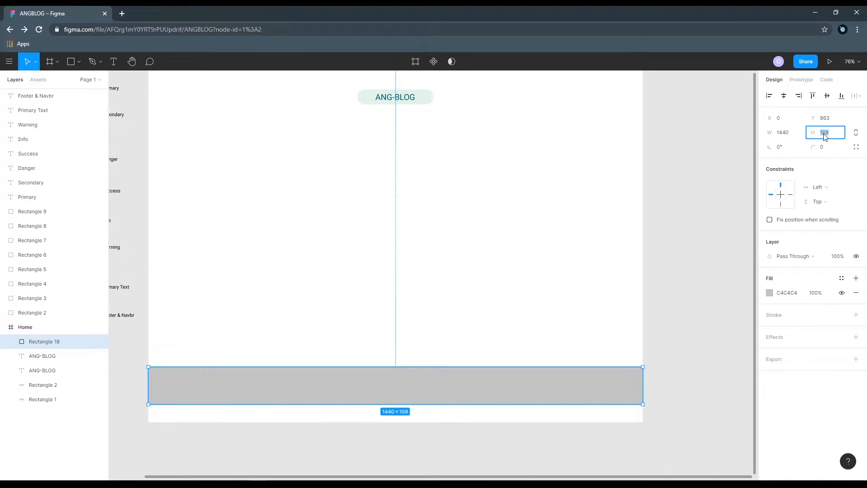
type("120")
key("Return")
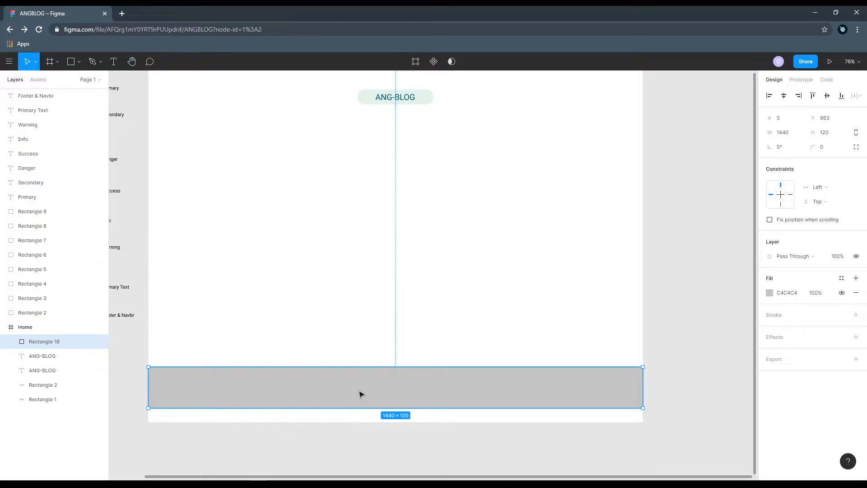
- Move the footer rectangle down flush with the Home frame's bottom edge, at Y 904
mouse_move(361, 394)
left_mouse_down()
mouse_move(359, 408)
mouse_move(350, 405)
left_mouse_up()
scroll(311, 321, "left", 2)
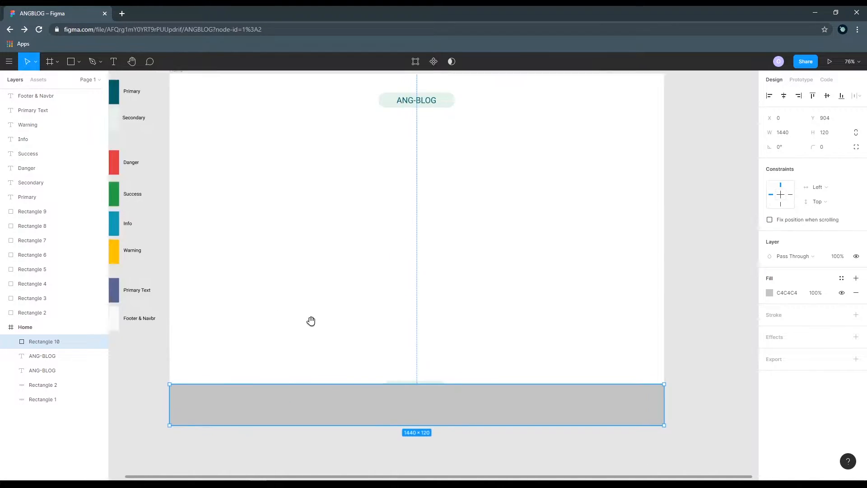
left_click_drag(311, 320, 335, 277)
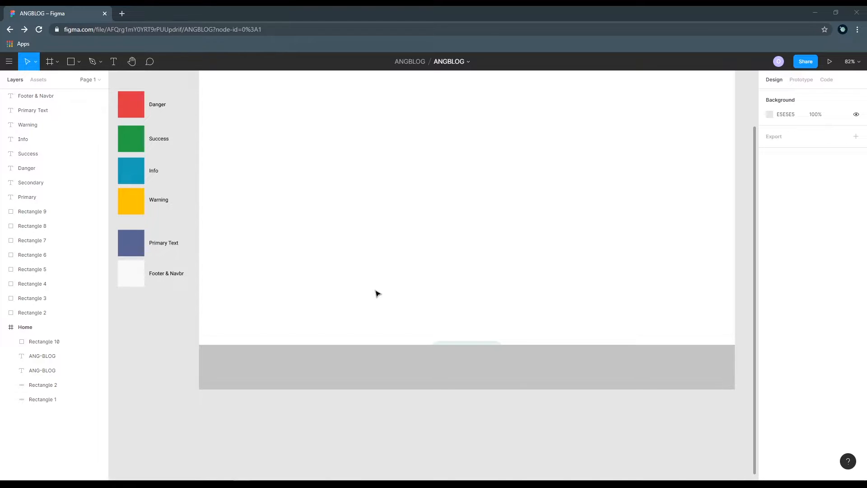
- Fill the footer rectangle with F9F9F9 sampled from the Footer & Navbr swatch
left_click(352, 369)
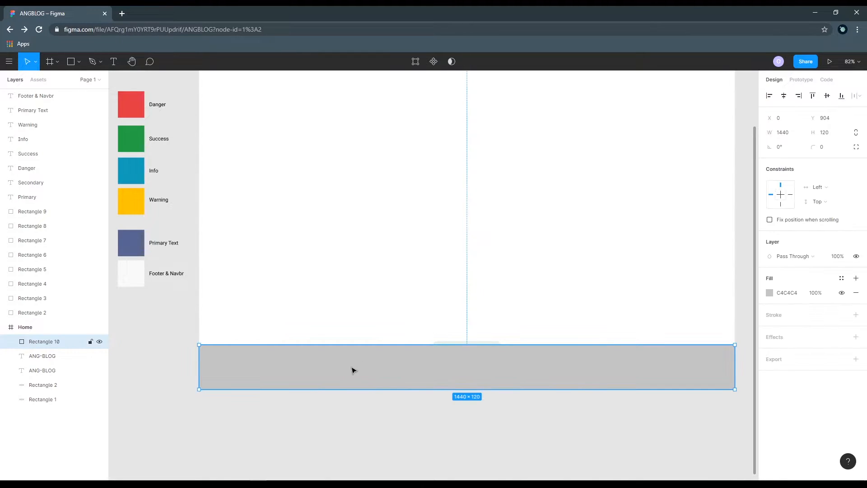
left_click(769, 293)
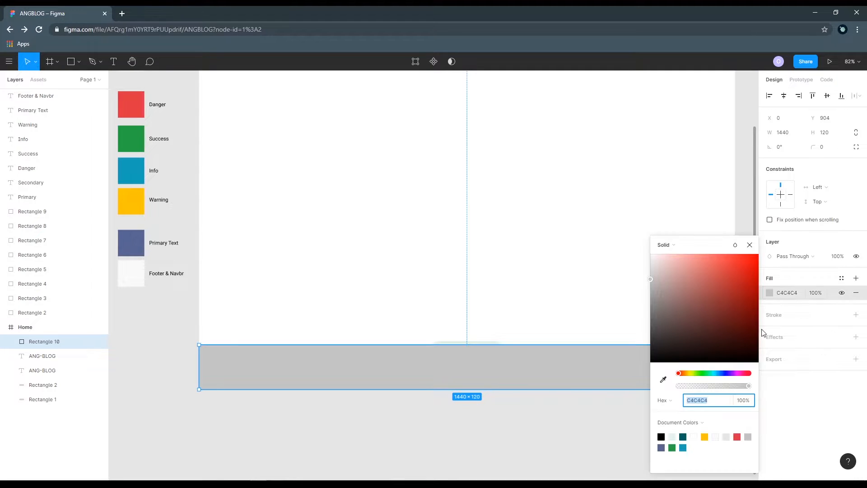
left_click(662, 379)
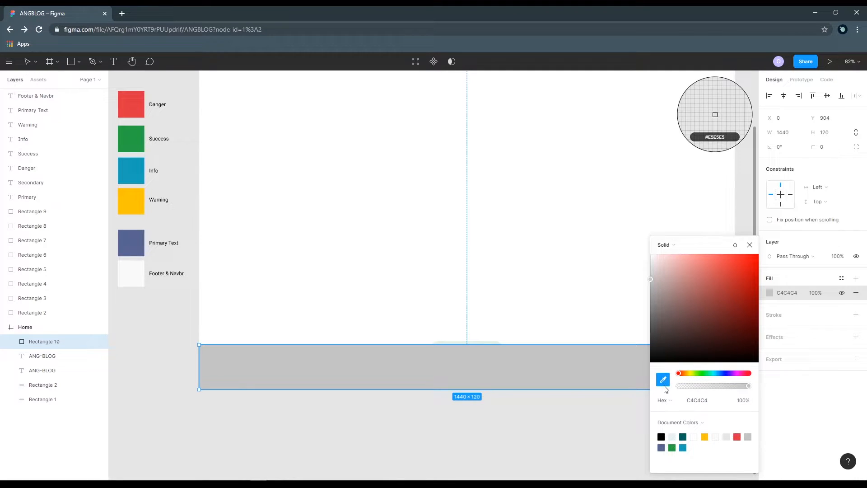
left_click(139, 273)
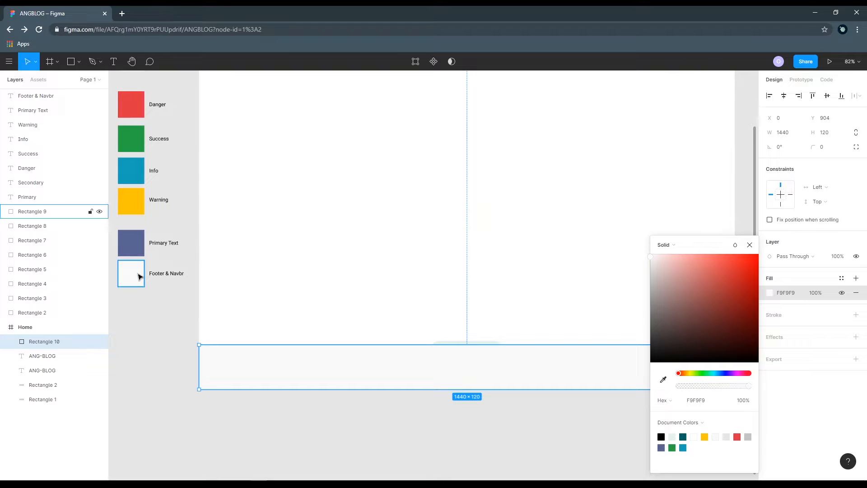
left_click(274, 313)
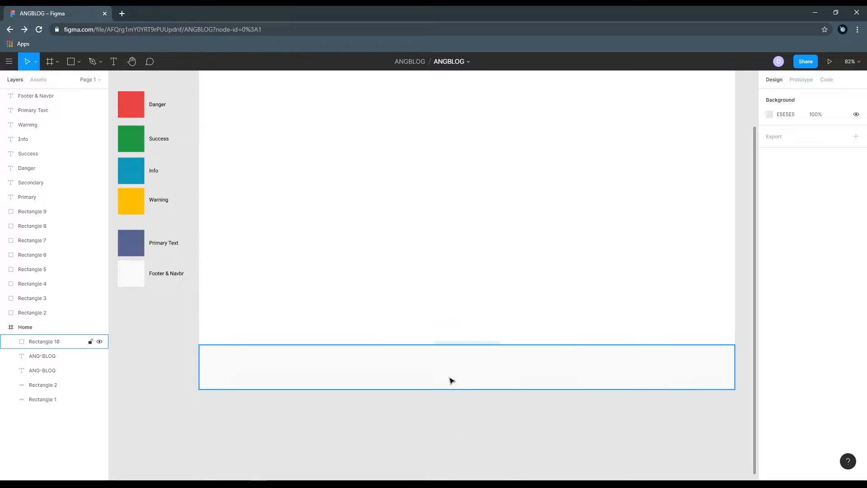
- Reorder the layers so the lower ANG-BLOG text and its rounded background sit above the footer rectangle
scroll(468, 282, "up", 3)
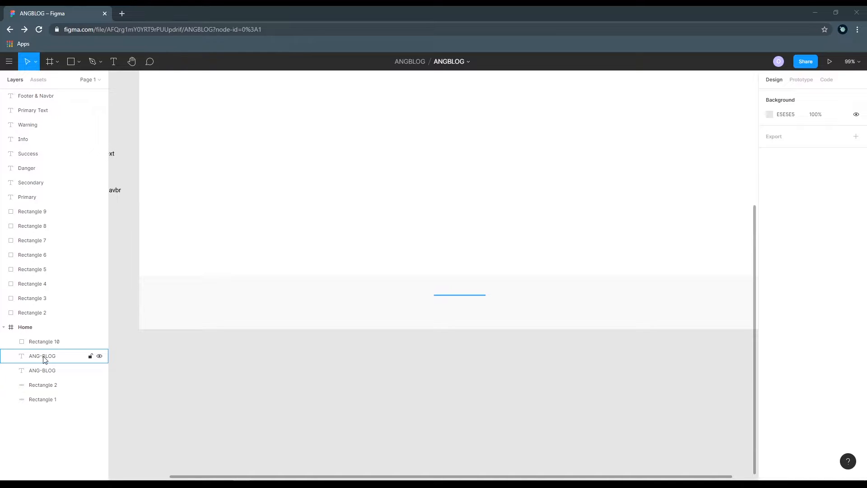
left_click_drag(44, 357, 40, 342)
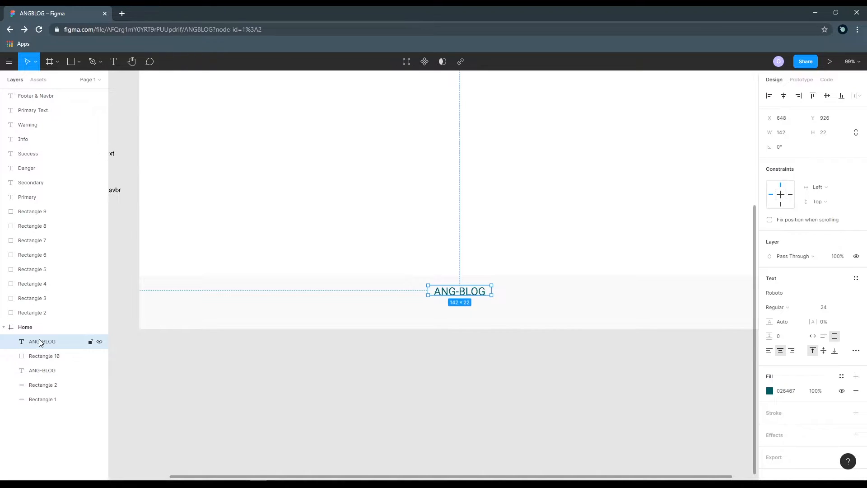
left_click_drag(43, 384, 43, 356)
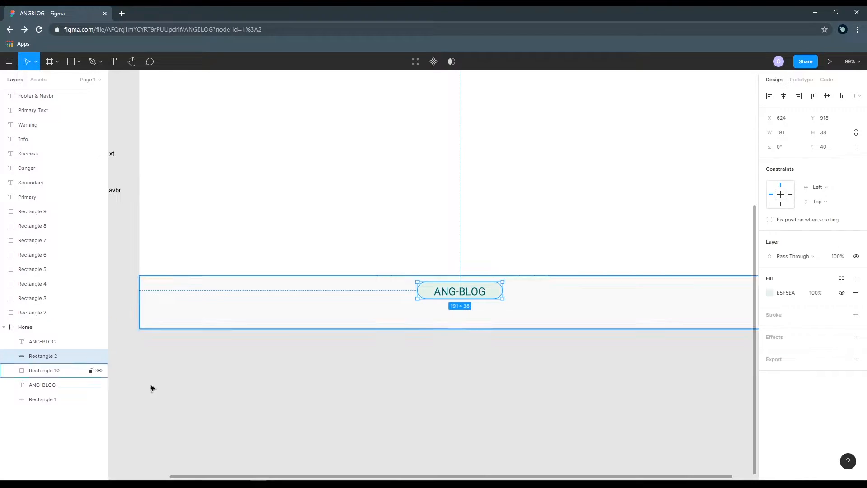
left_click(488, 368)
- Add the text "Copyright © 2020 - 2021 Angular Blogsite." below the footer's ANG-BLOG title at font size 14
left_click(113, 63)
left_click_drag(410, 303, 517, 315)
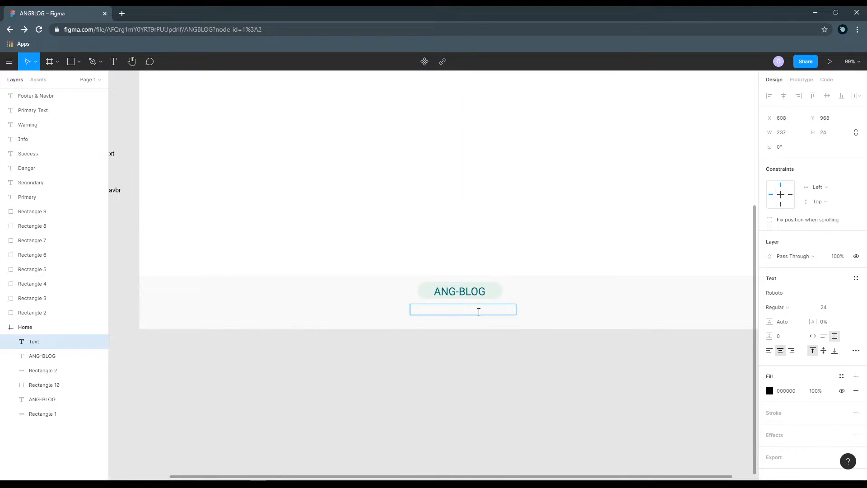
type("Copyright © 2020 - 2021 Angular")
key("ctrl+a")
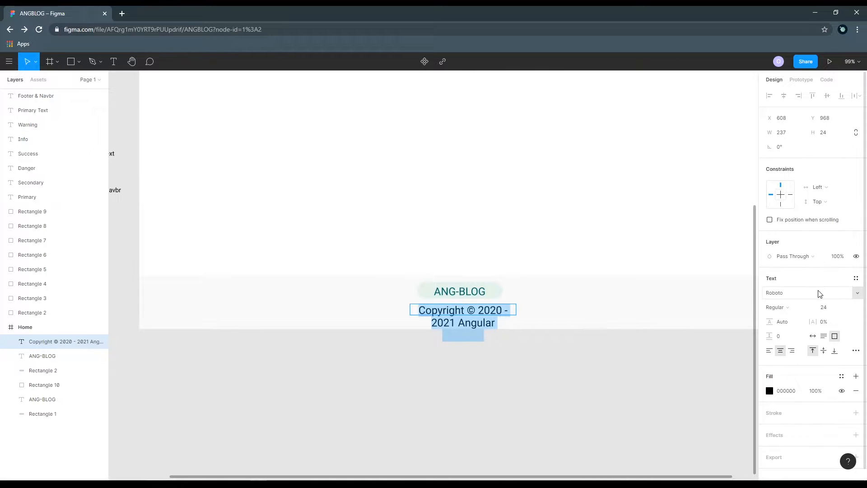
left_click(849, 311)
left_click(838, 275)
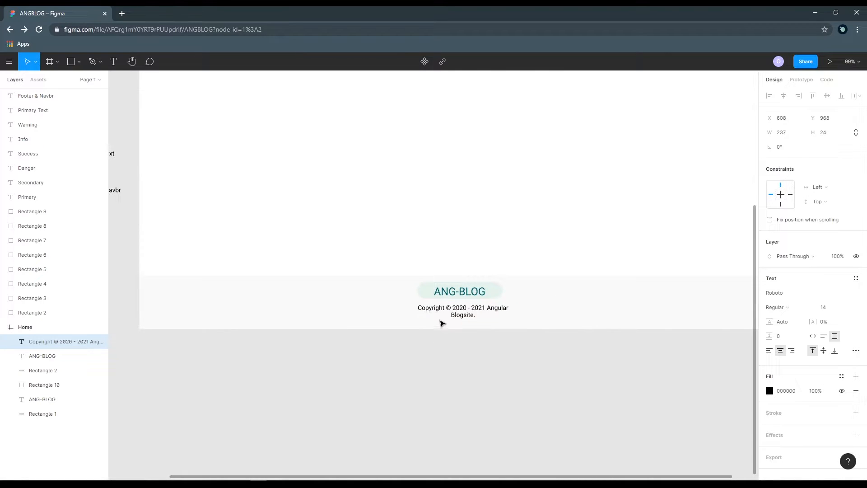
key("Escape")
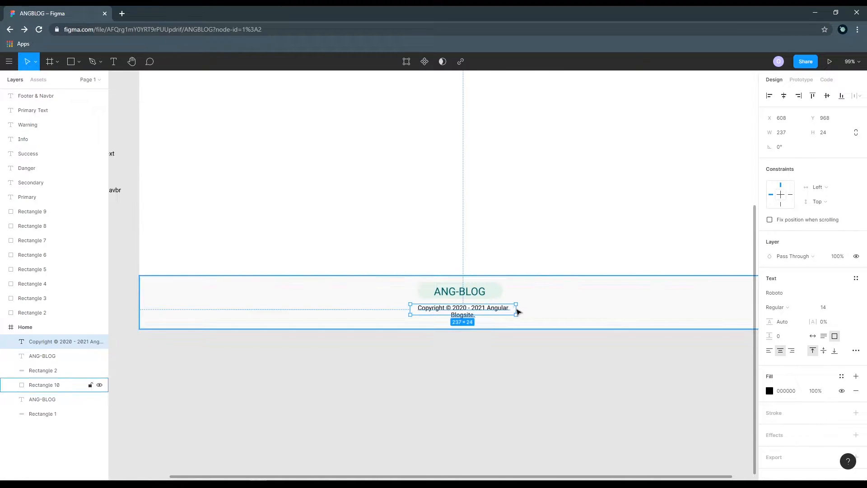
- Widen the copyright text box to about 313 so it fits one line and centre it horizontally in the frame
left_click_drag(516, 309, 550, 308)
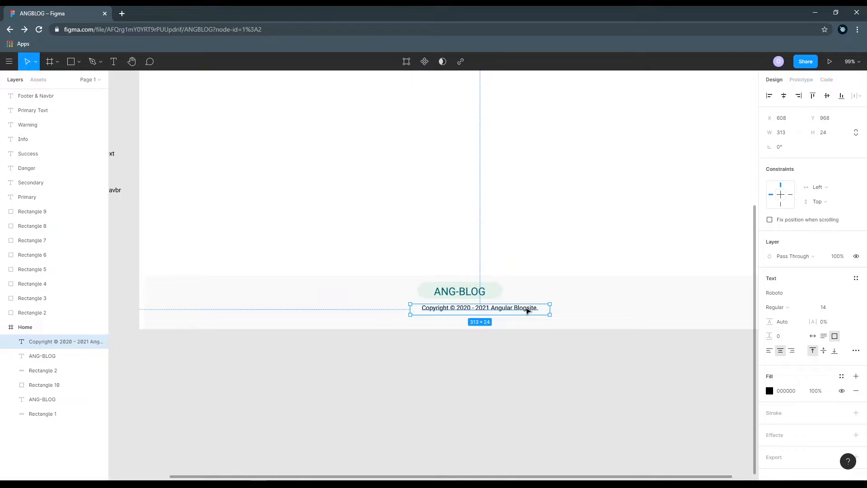
left_click(783, 95)
left_click(712, 128)
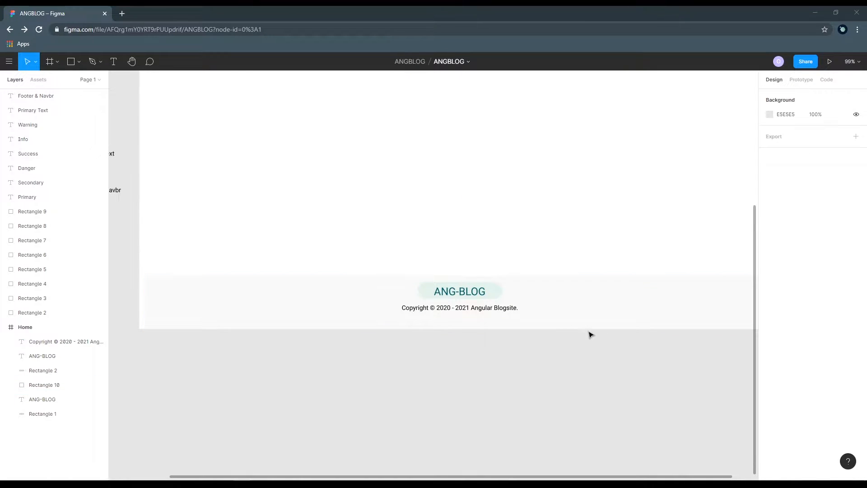
- Group the footer rectangle, its ANG-BLOG title with rounded background, and the copyright text
left_click_drag(350, 250, 524, 350)
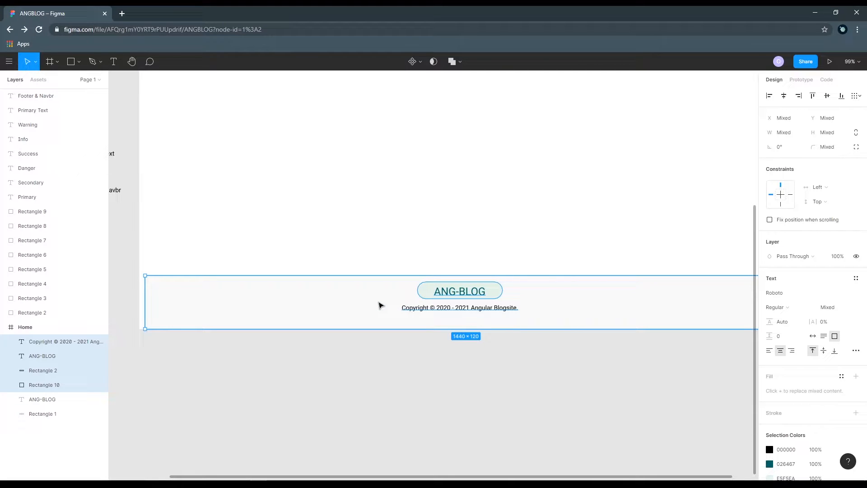
right_click(361, 298)
mouse_move(428, 394)
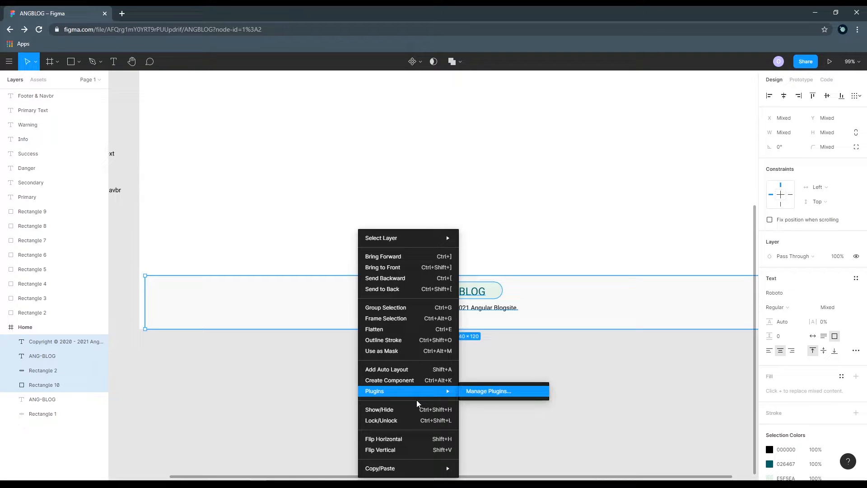
left_click(406, 313)
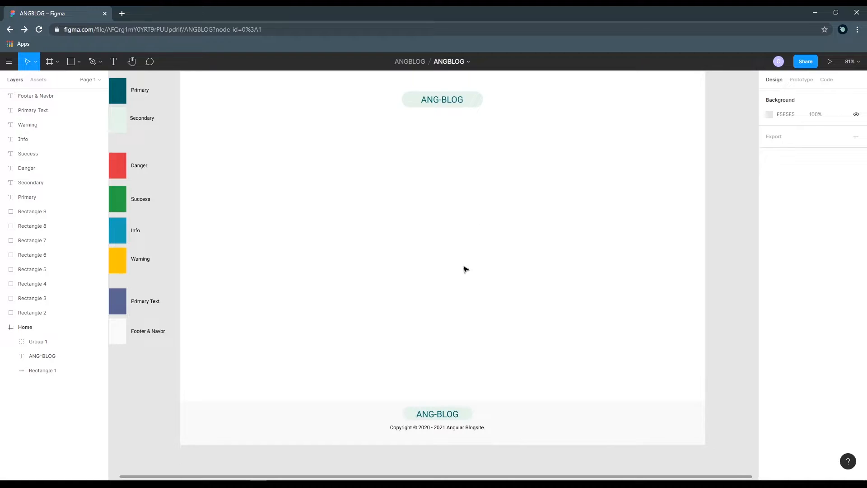
key("space")
left_click_drag(452, 245, 454, 253)
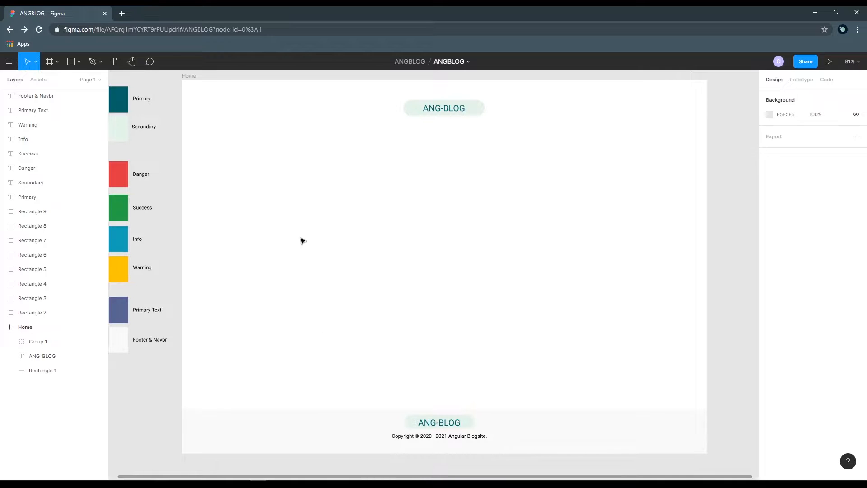
- Extend the Home frame to a height of 1512 and move the footer group down to its bottom edge
left_click(189, 77)
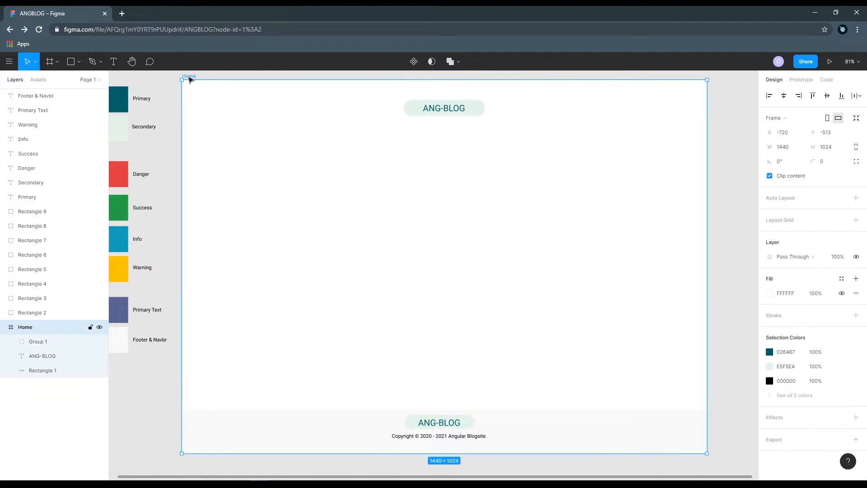
scroll(578, 300, "down", 1)
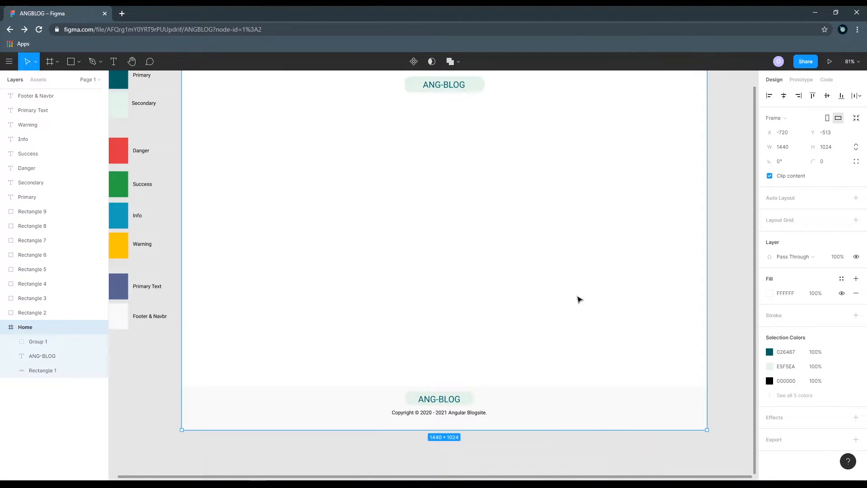
mouse_move(447, 428)
left_mouse_down()
mouse_move(451, 471)
mouse_move(463, 422)
left_mouse_up()
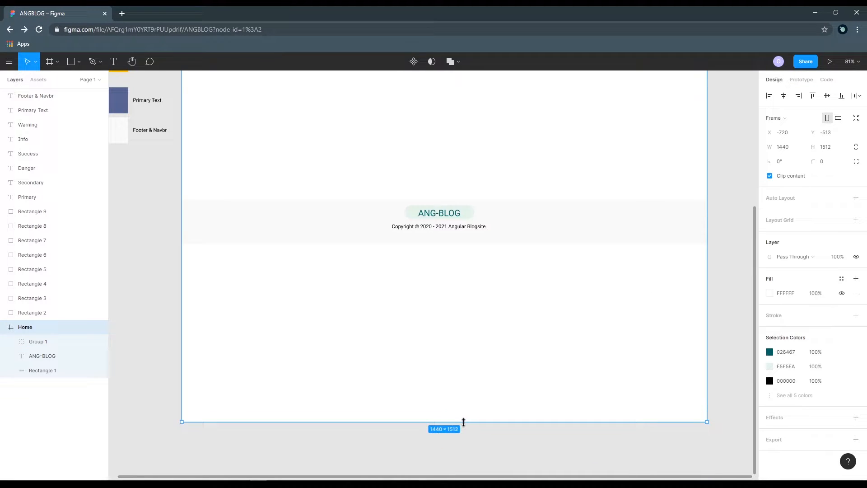
left_click(544, 225)
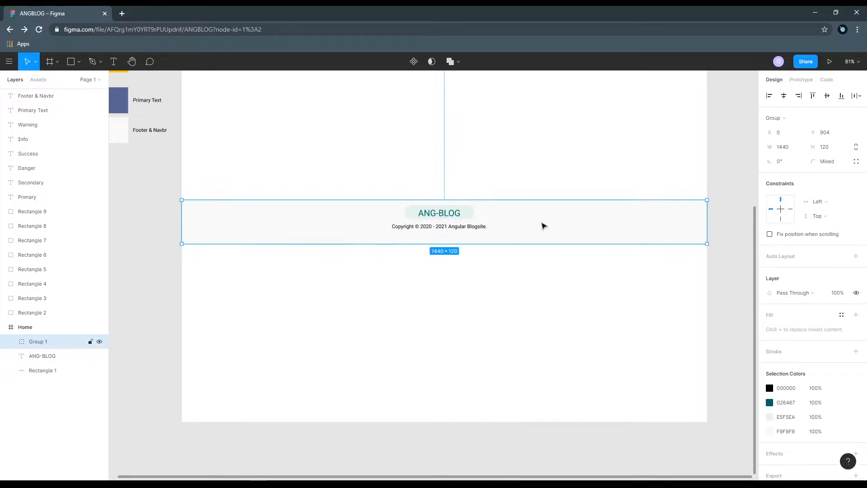
left_click_drag(548, 231, 554, 412)
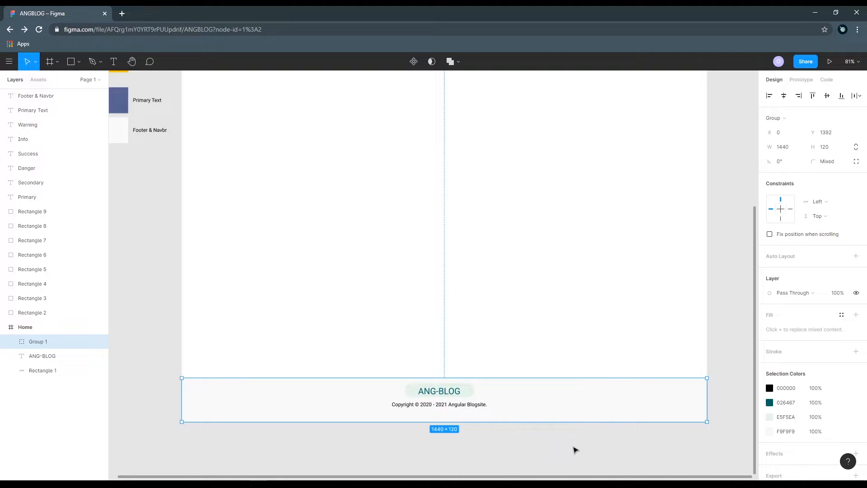
left_click(573, 446)
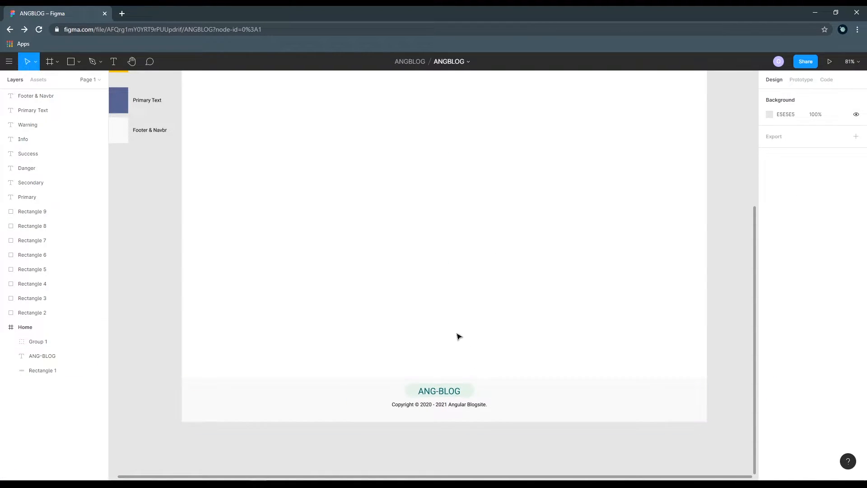
- Extend the Home frame to a height of 1771 and align the footer group with its new bottom edge
scroll(451, 336, "up", 5)
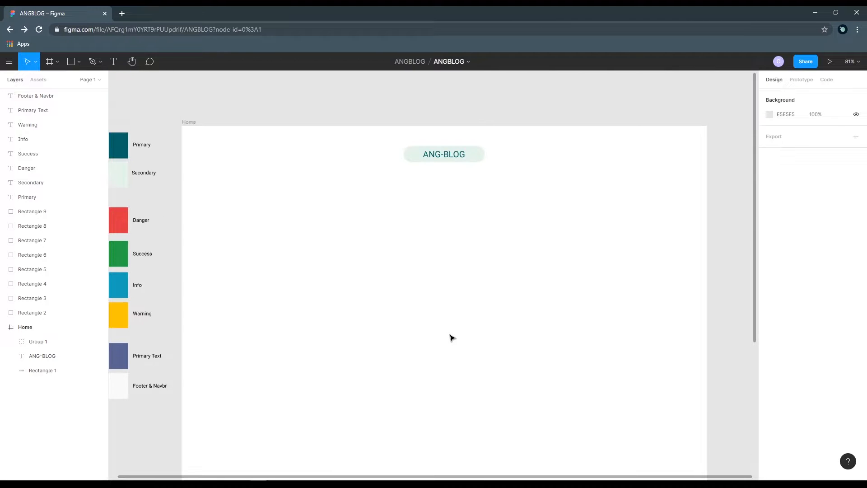
left_click(188, 122)
scroll(333, 315, "down", 7)
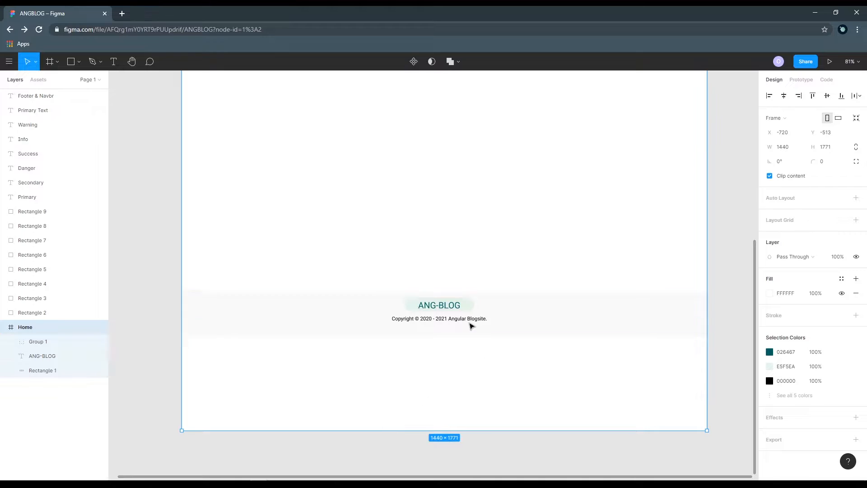
left_click_drag(469, 326, 522, 404)
left_click(502, 300)
- Resize the Home frame to a height of 1335 and place the footer group flush with its bottom edge
scroll(502, 300, "up", 4)
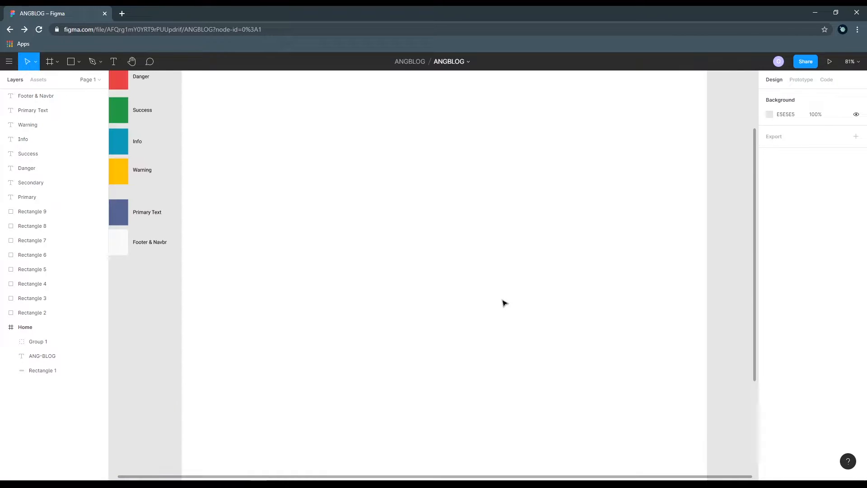
scroll(351, 205, "up", 4)
left_click(194, 109)
scroll(377, 314, "down", 6)
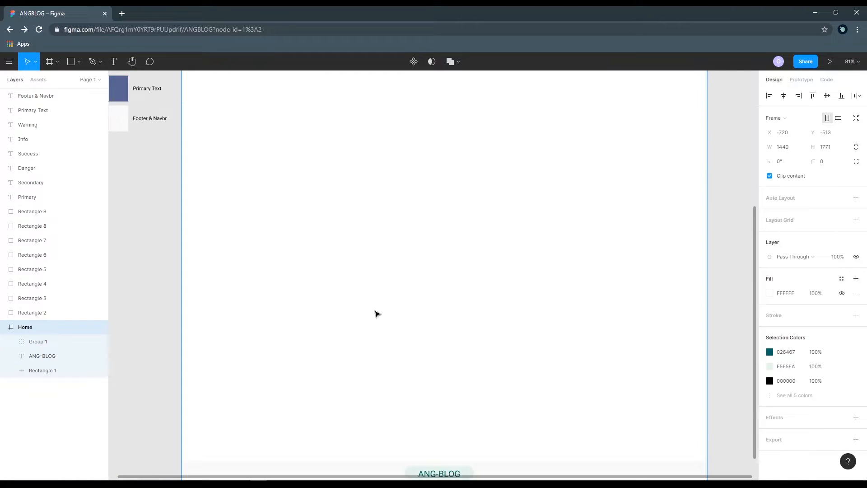
scroll(378, 314, "down", 5)
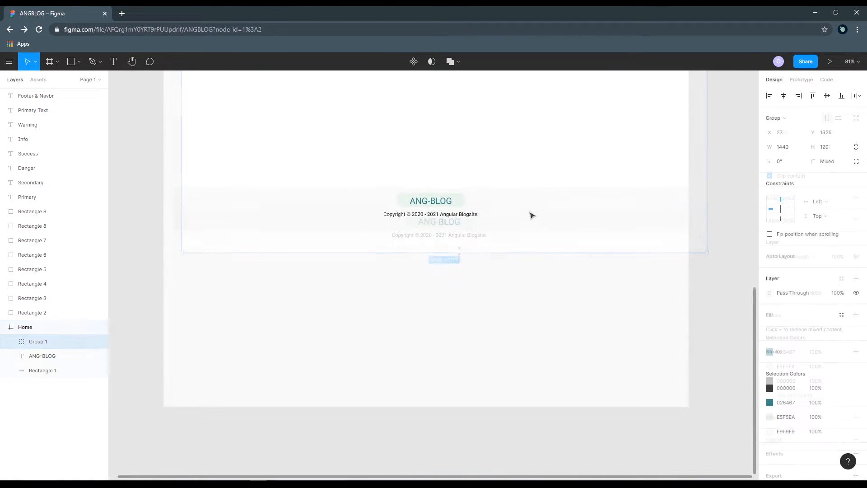
left_click_drag(531, 214, 528, 176)
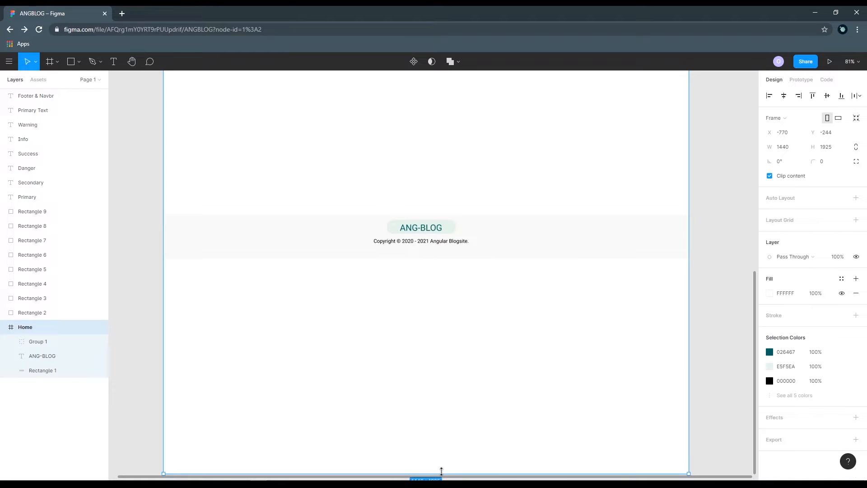
left_click_drag(441, 471, 448, 257)
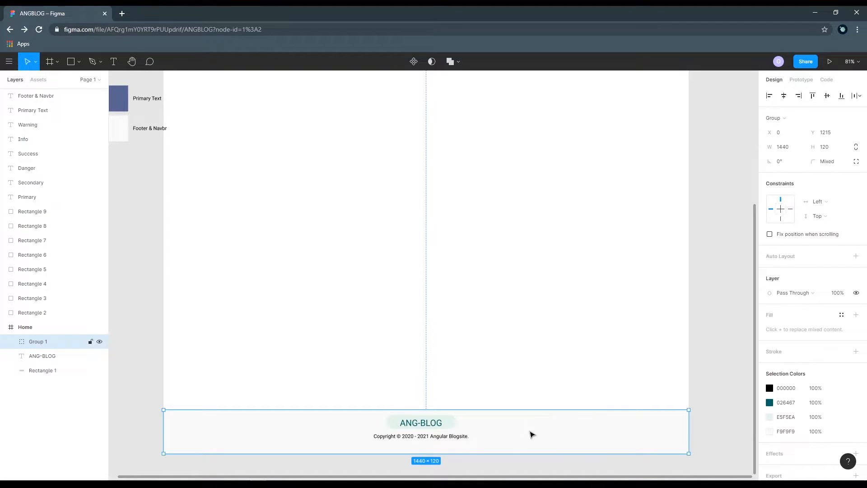
left_click(540, 396)
- Set the footer group's vertical constraint to Bottom
left_click(533, 427)
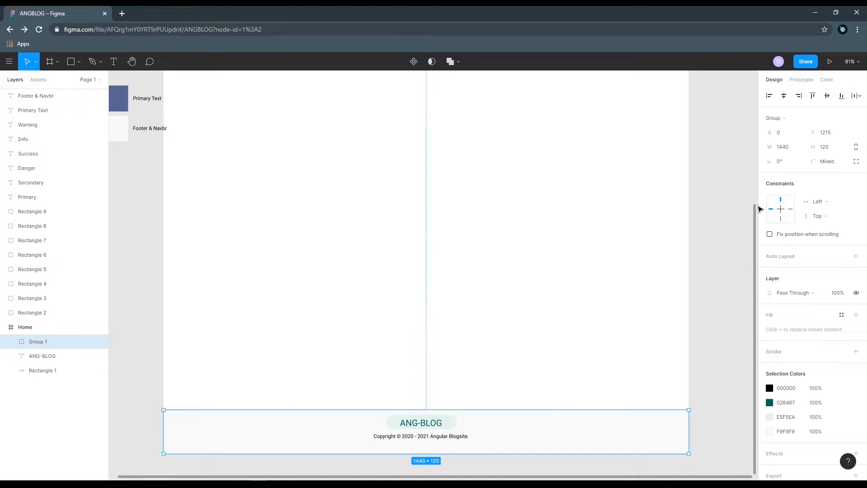
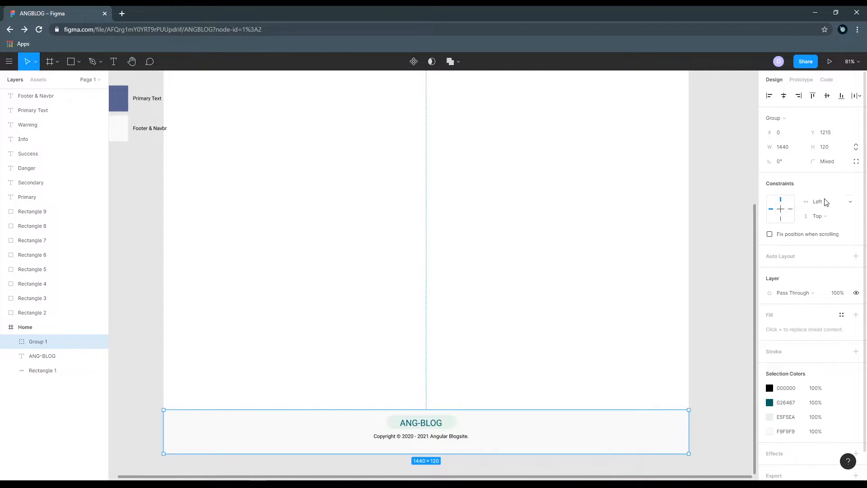
left_click(851, 218)
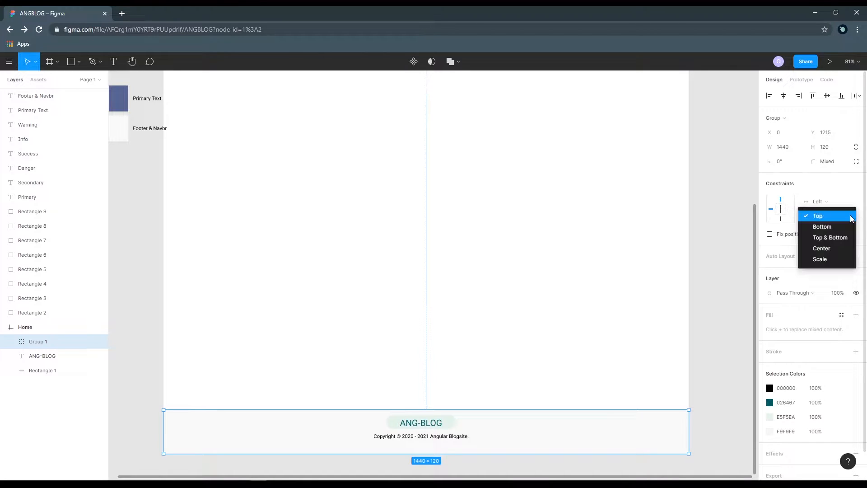
left_click(835, 232)
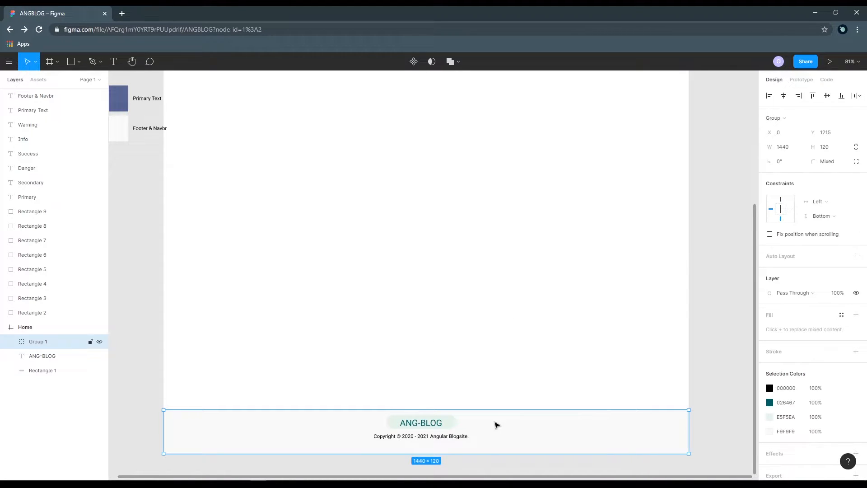
- Shorten the Home frame to a height of 1025 to test the footer group's bottom constraint
scroll(512, 389, "down", 1)
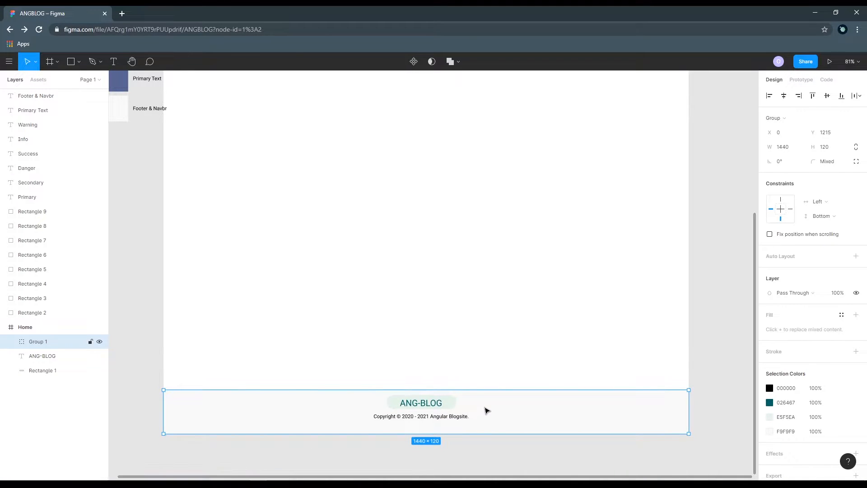
scroll(442, 351, "up", 3)
scroll(442, 351, "up", 12)
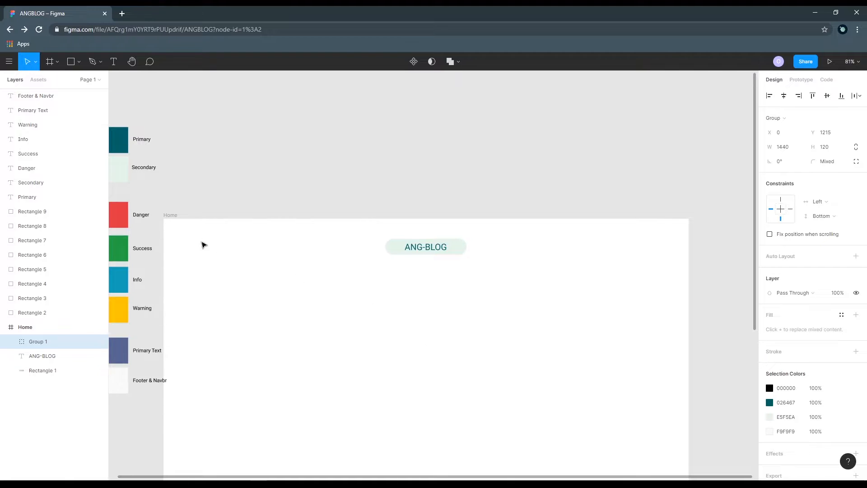
left_click(171, 218)
scroll(319, 317, "down", 3)
scroll(319, 318, "down", 14)
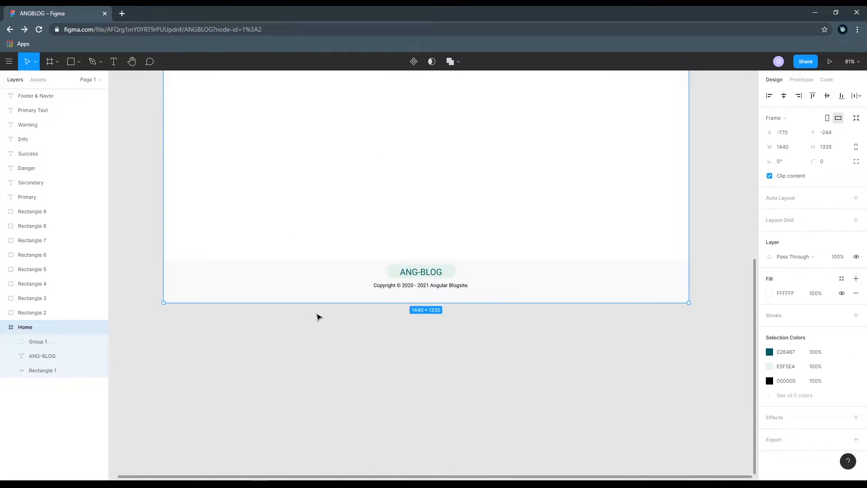
left_click_drag(438, 306, 460, 232)
scroll(536, 365, "up", 4)
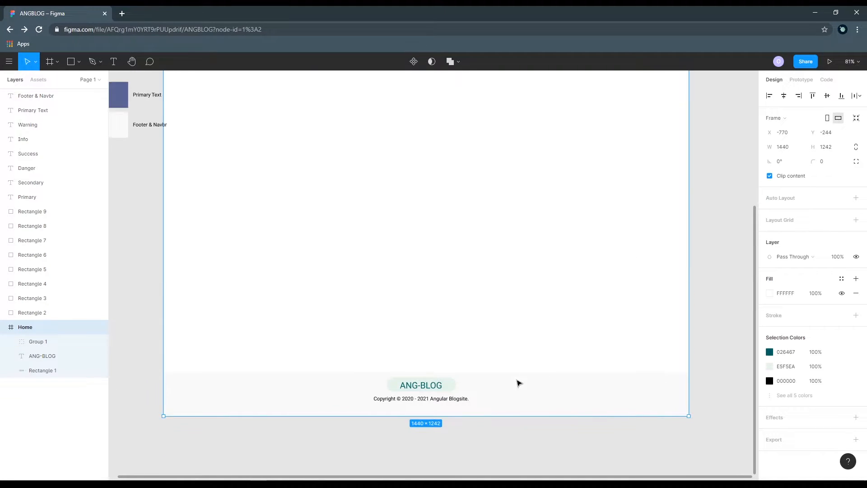
left_click_drag(478, 422, 473, 336)
scroll(509, 397, "up", 4)
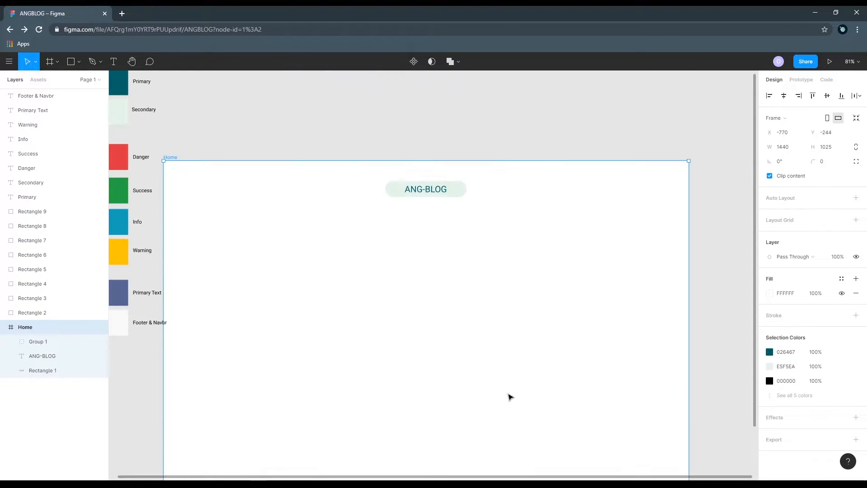
scroll(508, 397, "down", 1)
scroll(509, 397, "down", 2)
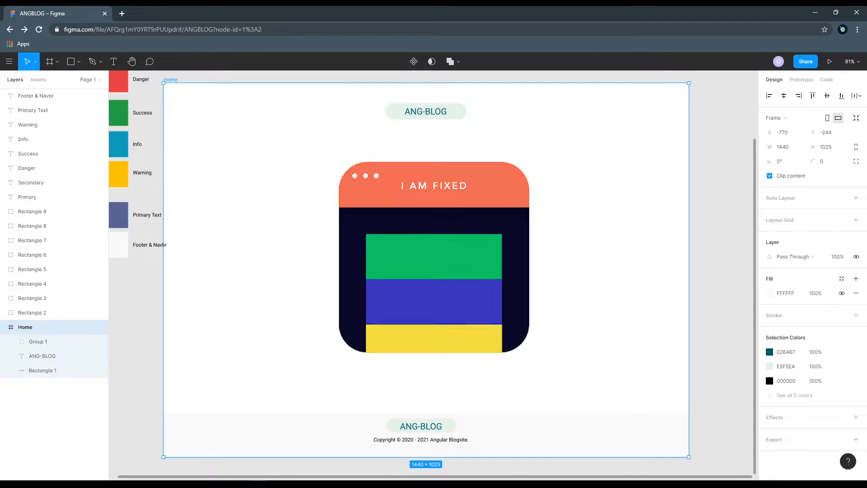
key("Escape")
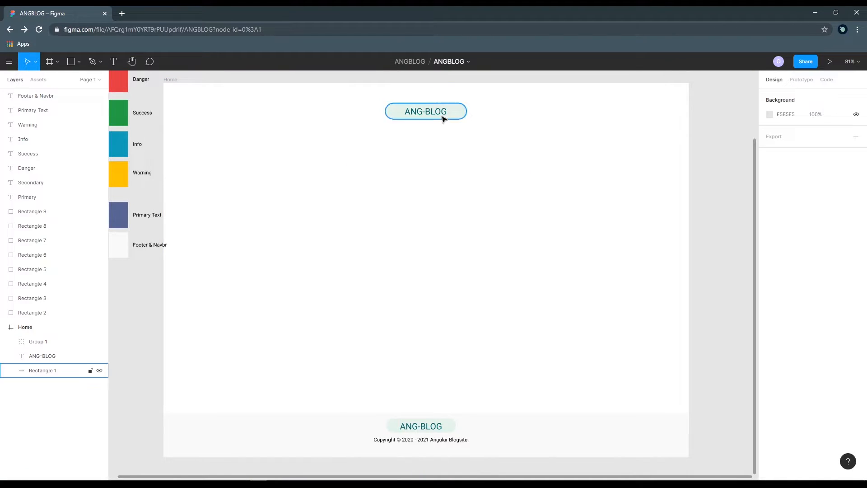
- Fix the position of the header's ANG-BLOG title and its rounded background when scrolling
left_click(443, 118)
left_click(499, 112)
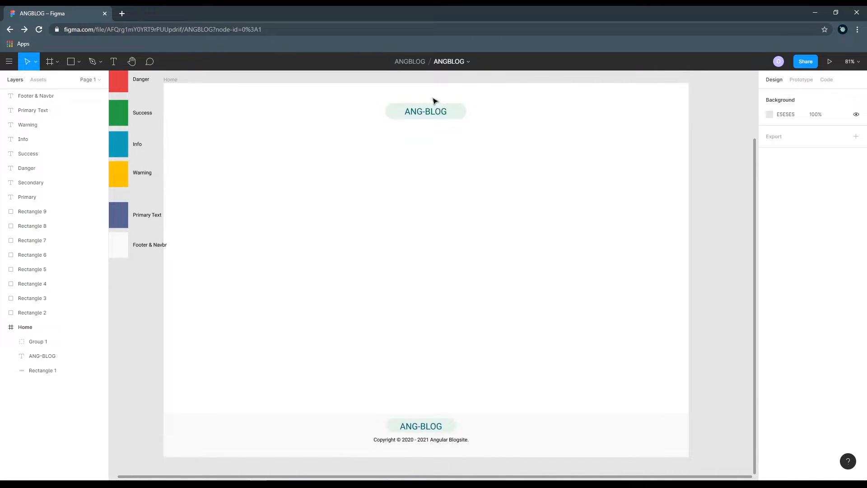
left_click_drag(434, 100, 480, 130)
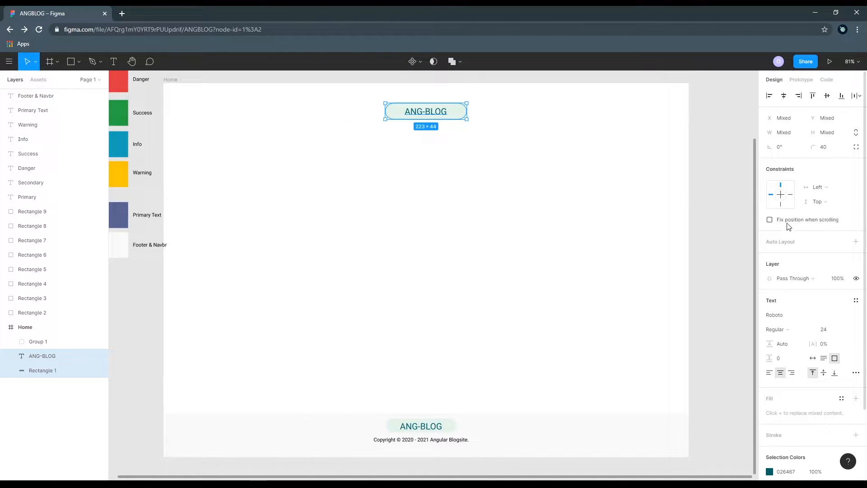
left_click(769, 220)
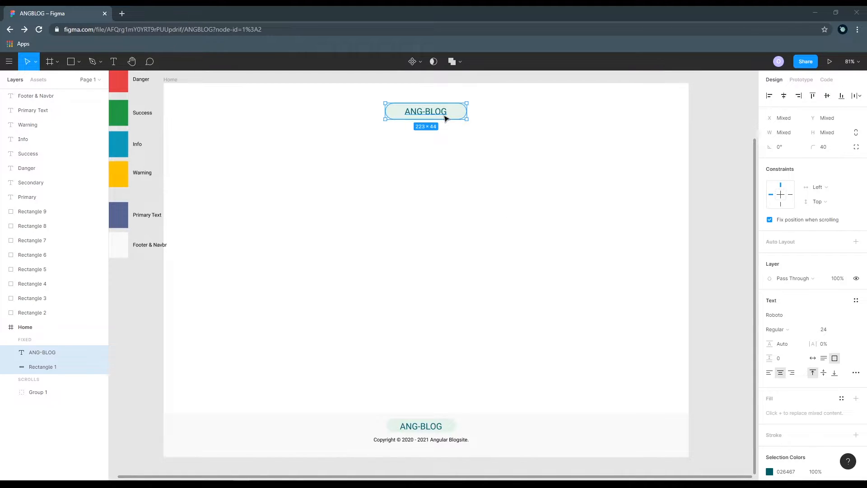
- Preview the Home frame as a full-screen prototype
left_click(829, 62)
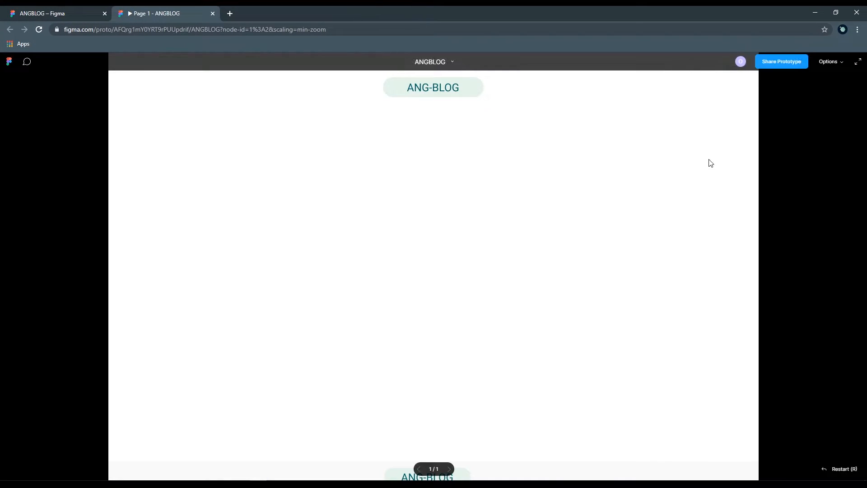
left_click(858, 63)
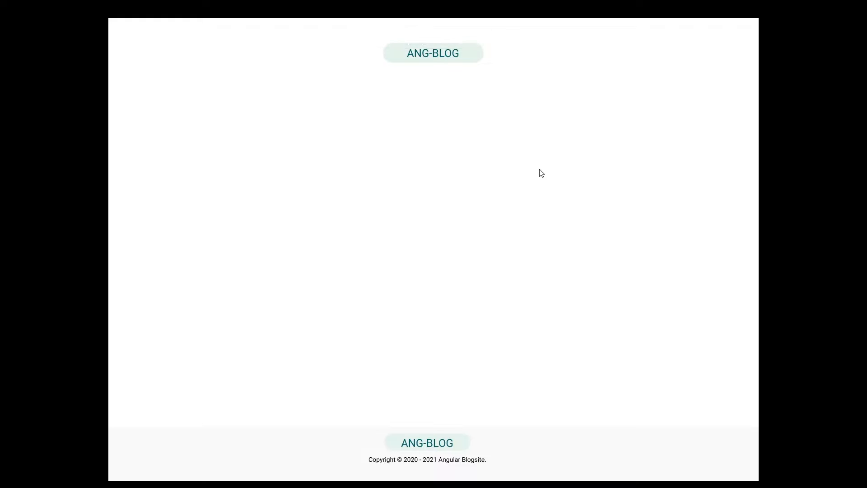
key("Escape")
- Return to the design file and extend the Home frame to a height of 1921
left_click(100, 17)
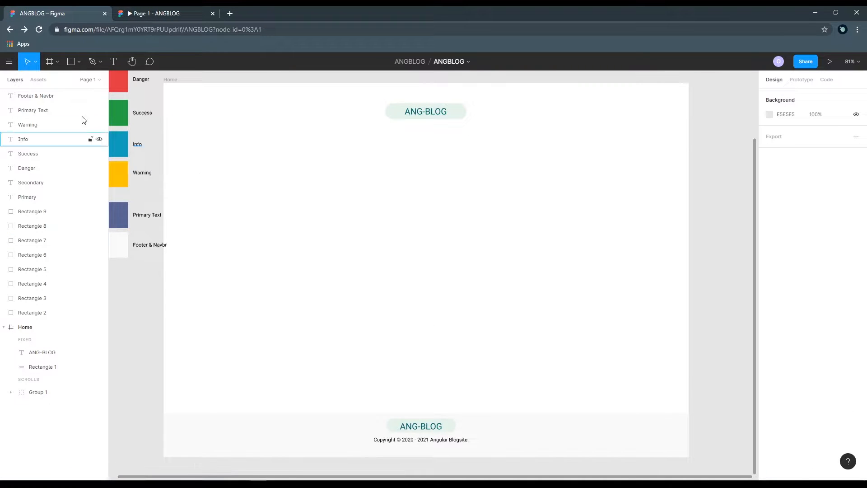
left_click(170, 80)
scroll(331, 205, "down", 3)
left_click_drag(423, 289, 425, 449)
scroll(456, 360, "down", 4)
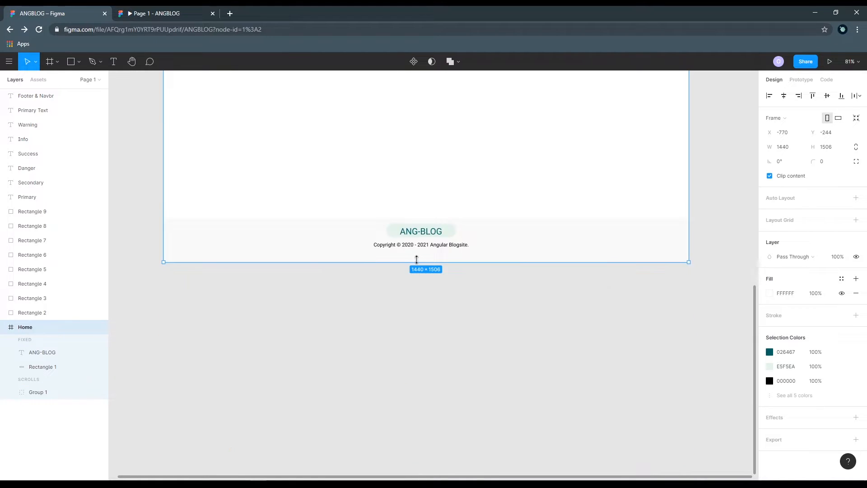
left_click_drag(416, 261, 490, 413)
scroll(491, 294, "up", 8)
- Draw a square of about 537 × 537 below the header title and place two copies further down the frame
key("r")
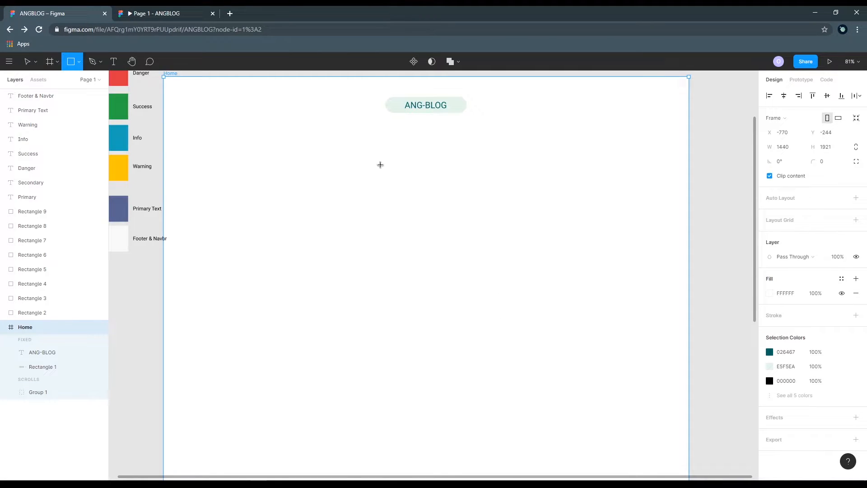
left_click_drag(342, 163, 537, 358)
scroll(457, 121, "down", 4)
left_click_drag(457, 122, 461, 369)
scroll(479, 294, "down", 5)
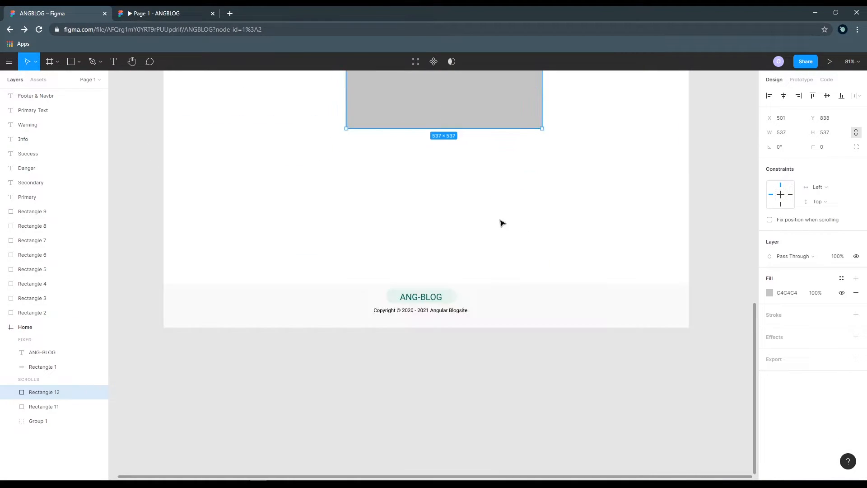
left_click_drag(459, 104, 462, 246)
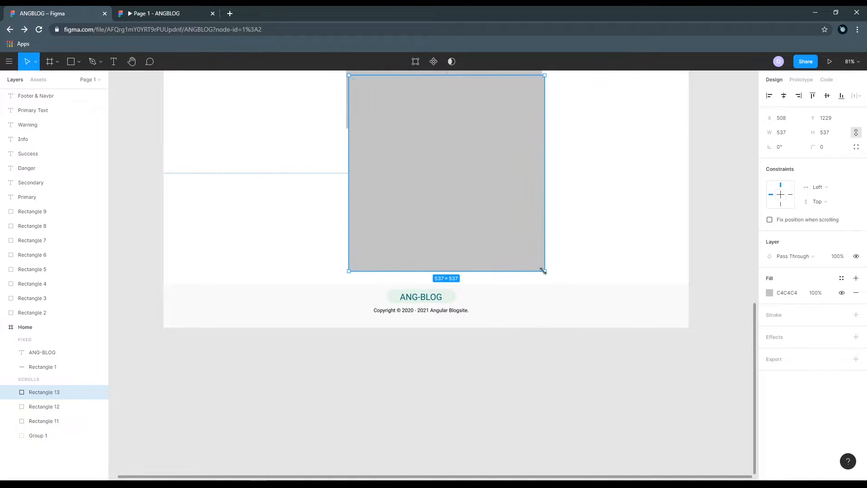
- Shrink the lowest square and reposition it between the second square and the footer
left_click_drag(543, 271, 456, 182)
left_click_drag(408, 130, 450, 213)
left_click(564, 200)
- Check the Home frame in the prototype preview, return to the design file, and shift the first square slightly left and down
scroll(565, 200, "up", 5)
left_click(126, 18)
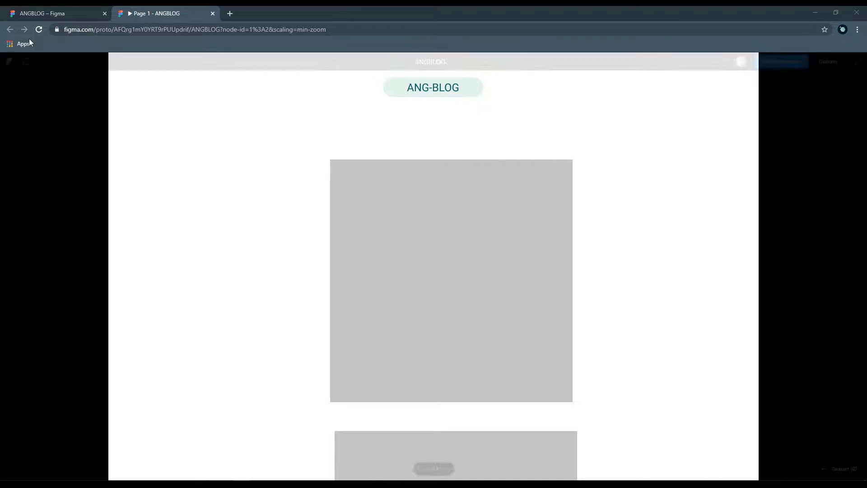
left_click(45, 13)
left_click(442, 252)
left_click_drag(512, 279, 449, 269)
- Preview the Home frame full screen and scroll through it to examine how the fixed ANG-BLOG header behaves over the squares
left_click(174, 13)
left_click(56, 14)
left_click(166, 14)
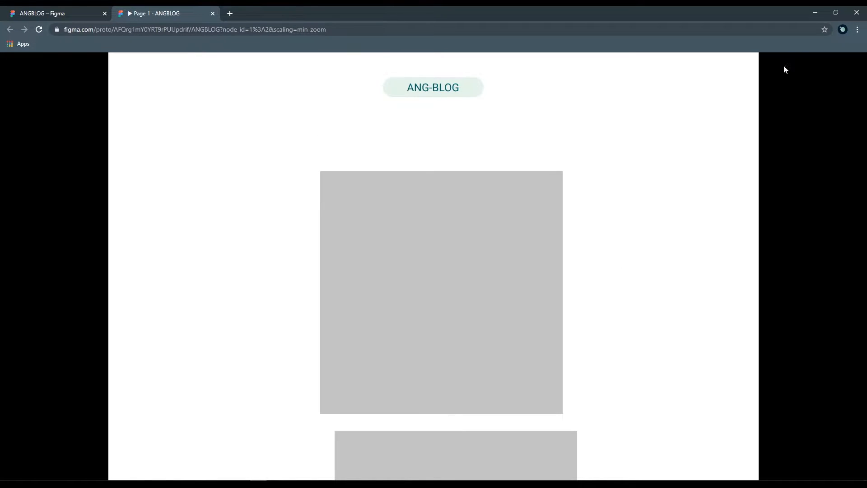
left_click(857, 61)
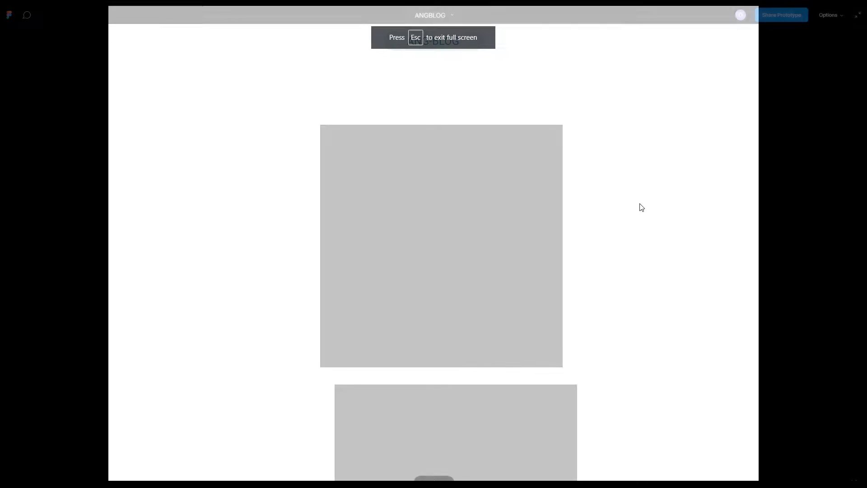
scroll(641, 208, "down", 8)
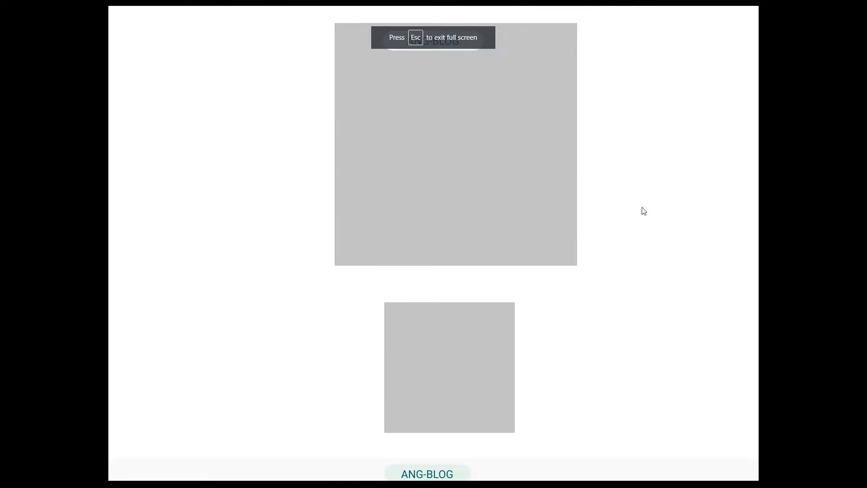
scroll(644, 211, "up", 4)
scroll(646, 211, "down", 4)
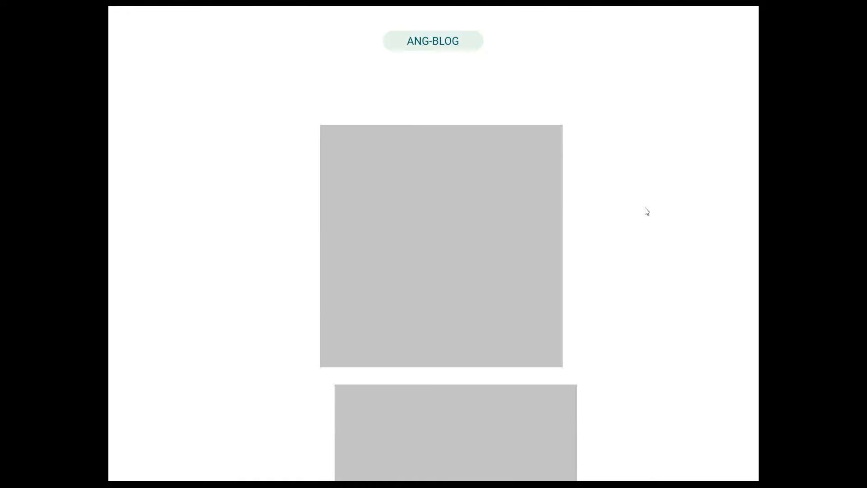
scroll(644, 211, "up", 8)
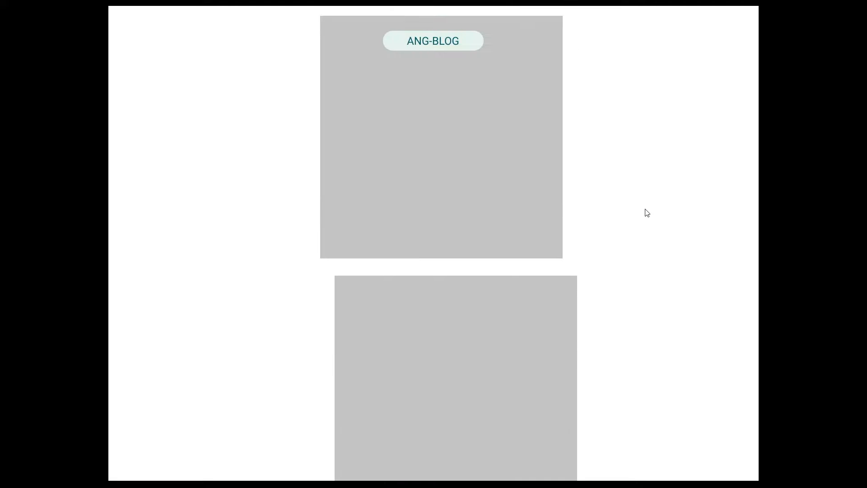
scroll(645, 211, "down", 7)
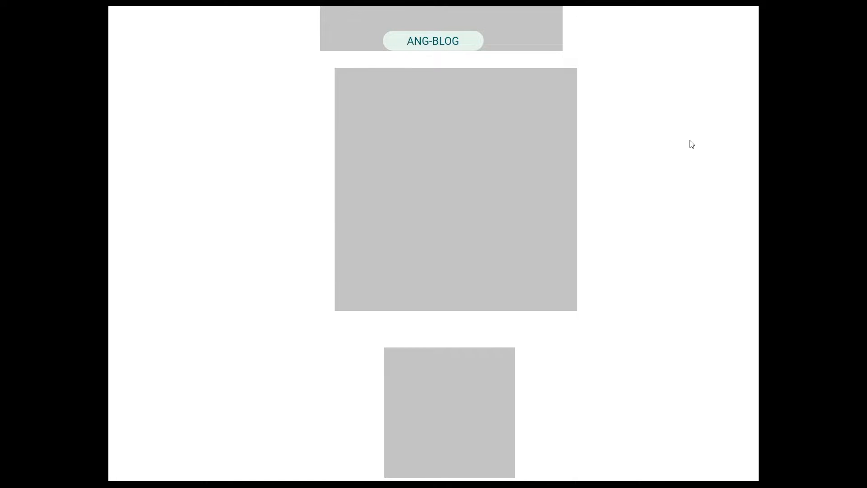
scroll(692, 144, "down", 2)
scroll(689, 150, "up", 8)
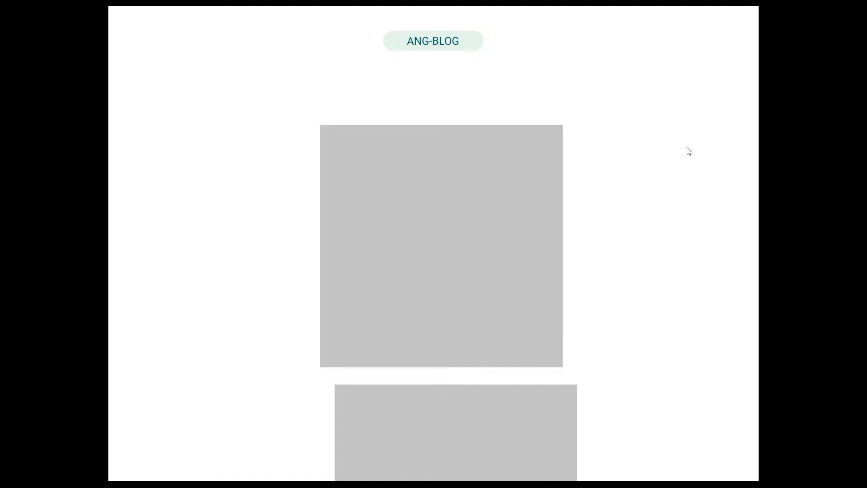
key("Escape")
- Turn off Fix position when scrolling for the header's ANG-BLOG text and its rounded background in the design file
left_click(81, 13)
left_click_drag(377, 129, 465, 156)
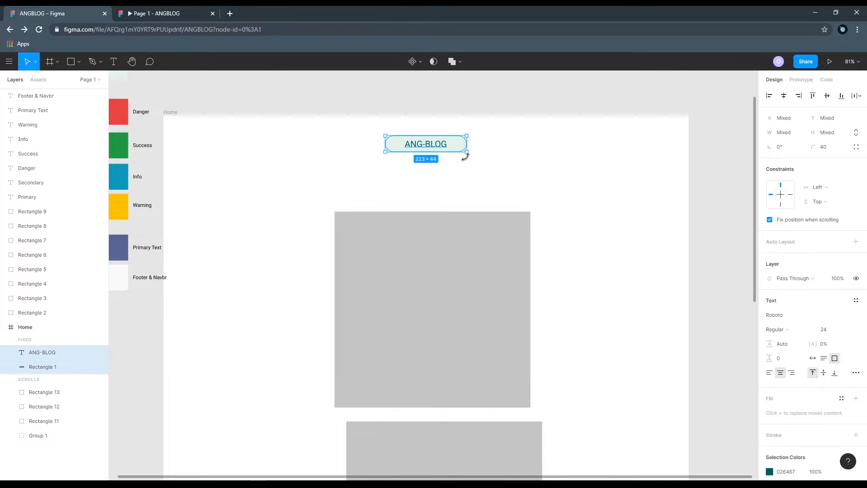
left_click(770, 220)
- Scroll up and down through the prototype preview to examine the header's behaviour without the fixed position
key("ctrl+Tab")
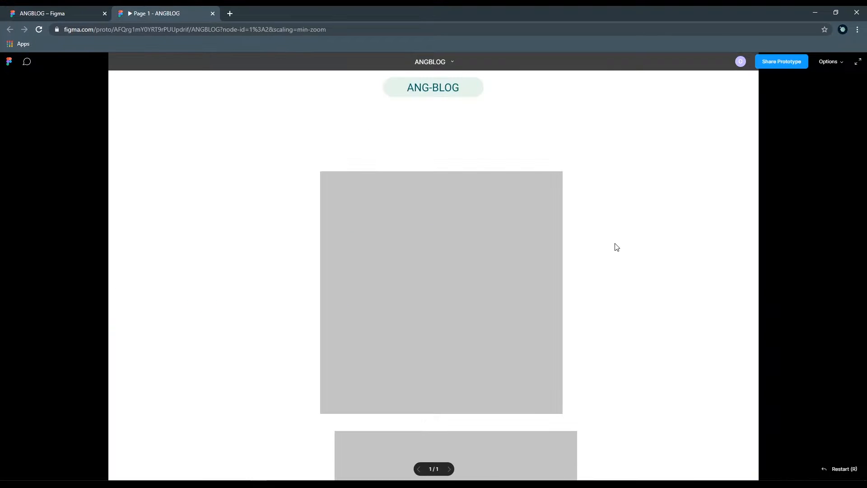
scroll(619, 247, "down", 3)
scroll(620, 248, "up", 7)
scroll(621, 248, "down", 9)
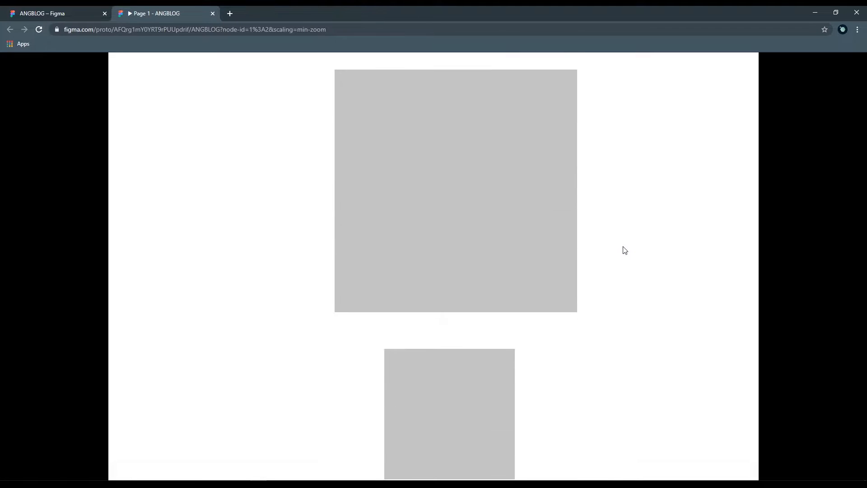
scroll(625, 249, "up", 9)
scroll(627, 248, "up", 1)
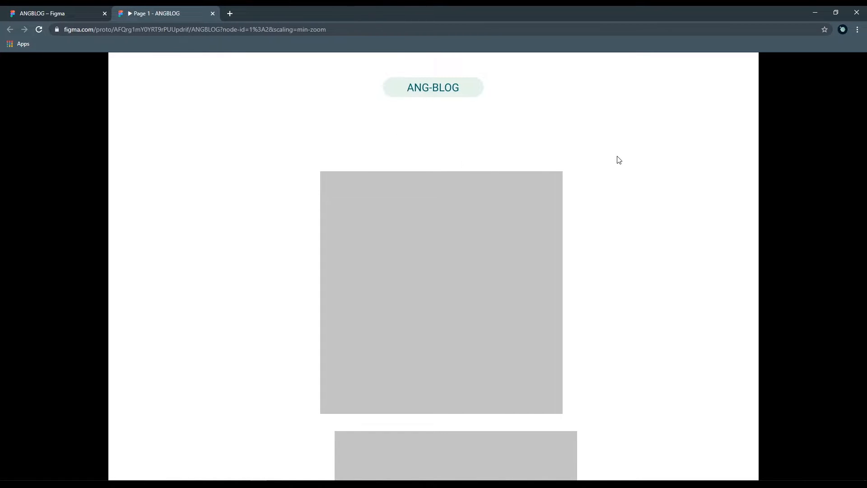
scroll(618, 160, "down", 4)
scroll(617, 162, "up", 4)
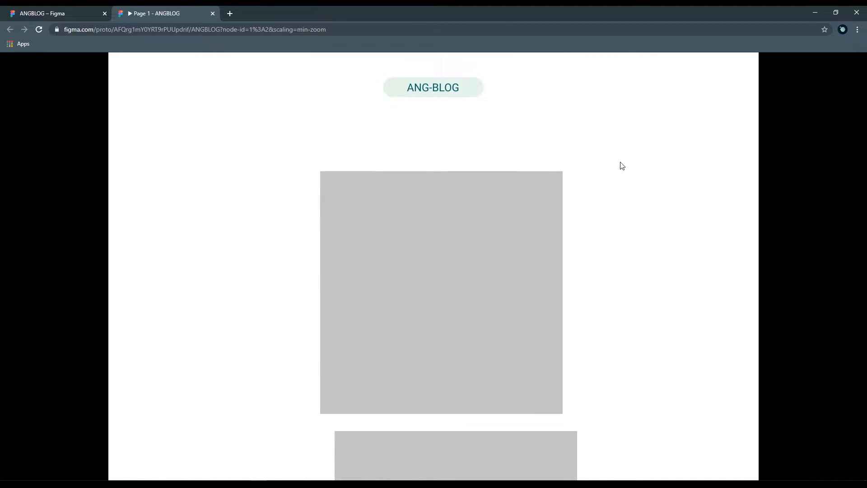
- Return to the design file and review the horizontal and vertical constraint options for the header elements, keeping Left and Top
left_click(57, 13)
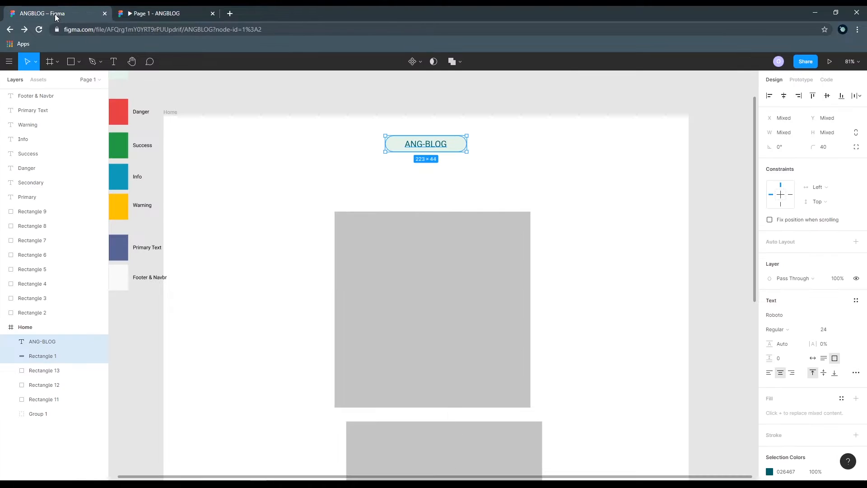
left_click(828, 189)
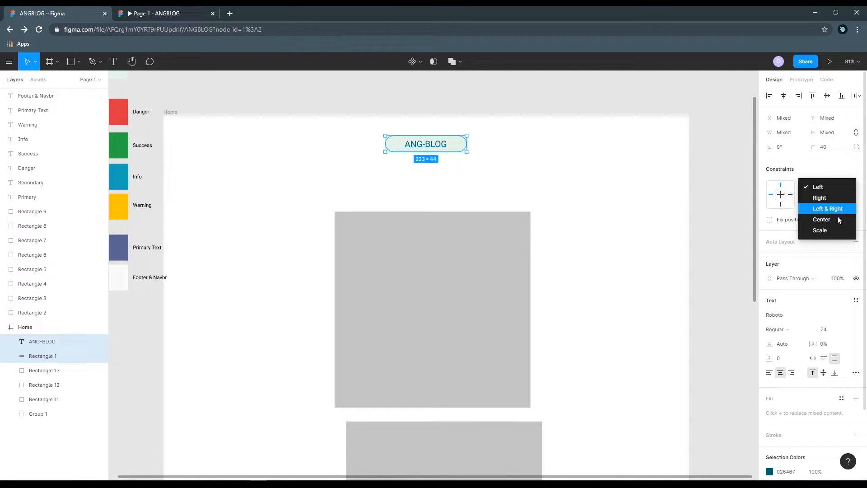
left_click(836, 169)
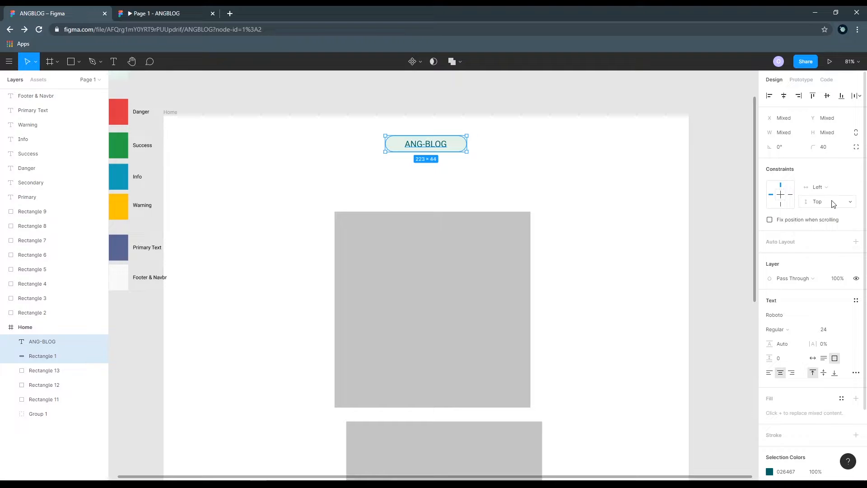
left_click(832, 201)
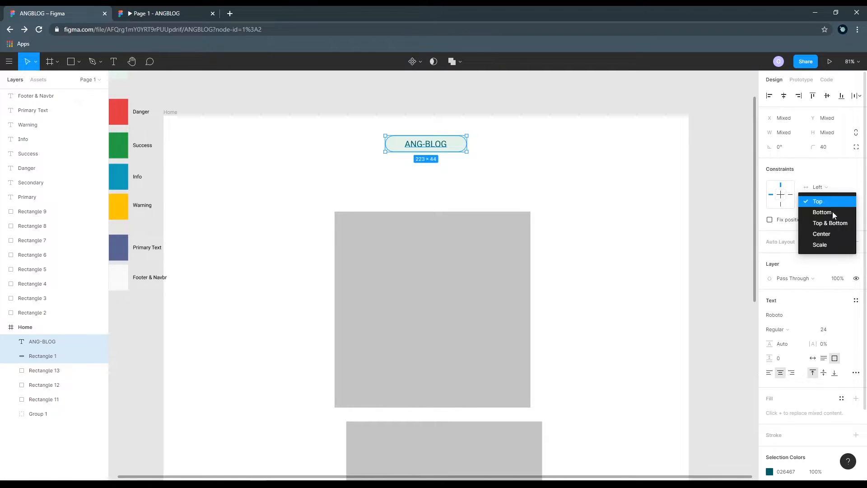
left_click(829, 175)
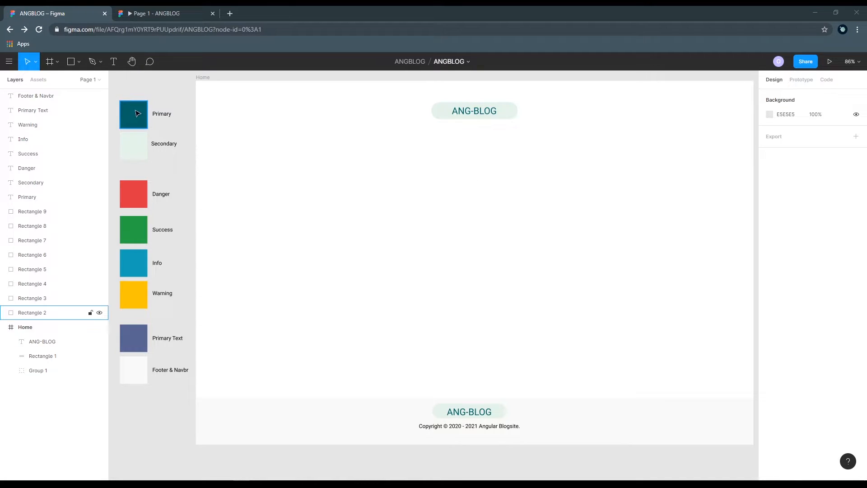
- Change the fill of the Primary palette swatch to bright red EE1C28
mouse_move(168, 179)
left_mouse_down()
mouse_move(197, 187)
mouse_move(175, 172)
left_mouse_up()
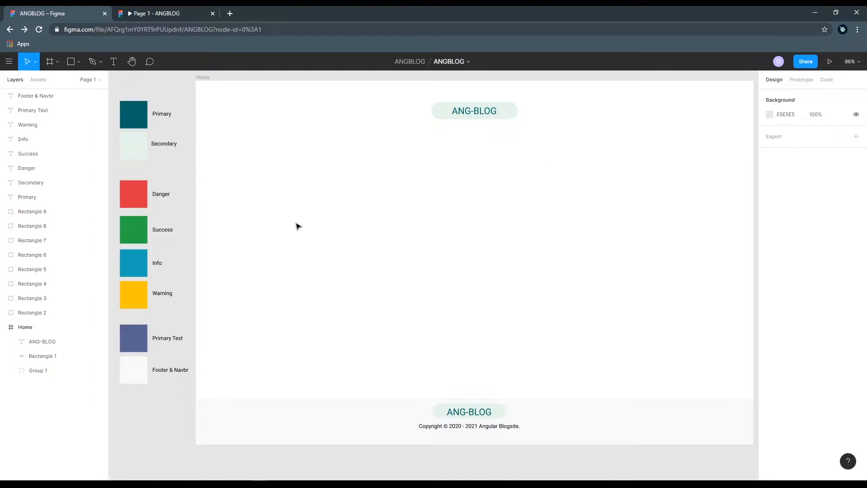
left_click_drag(167, 176, 191, 171)
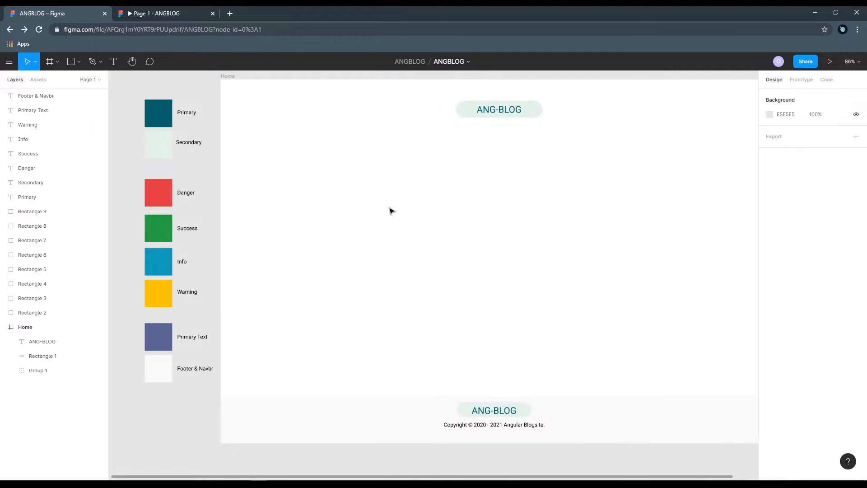
left_click(163, 119)
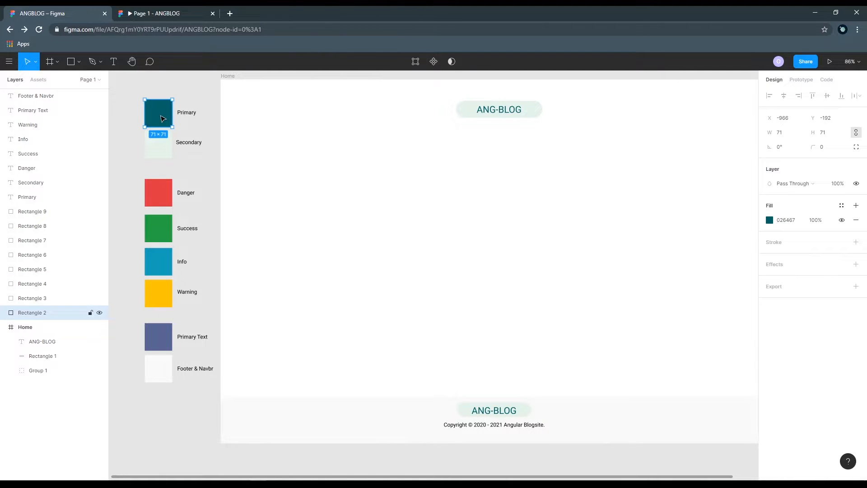
left_click(769, 220)
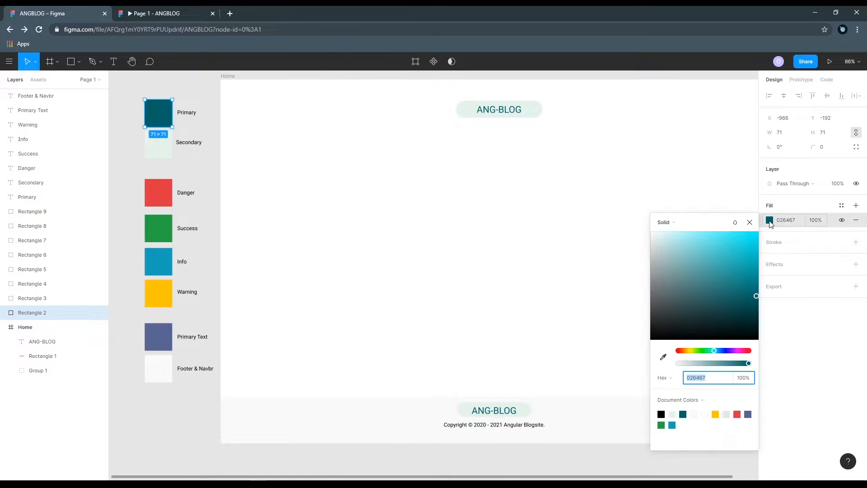
left_click(749, 351)
left_click(739, 253)
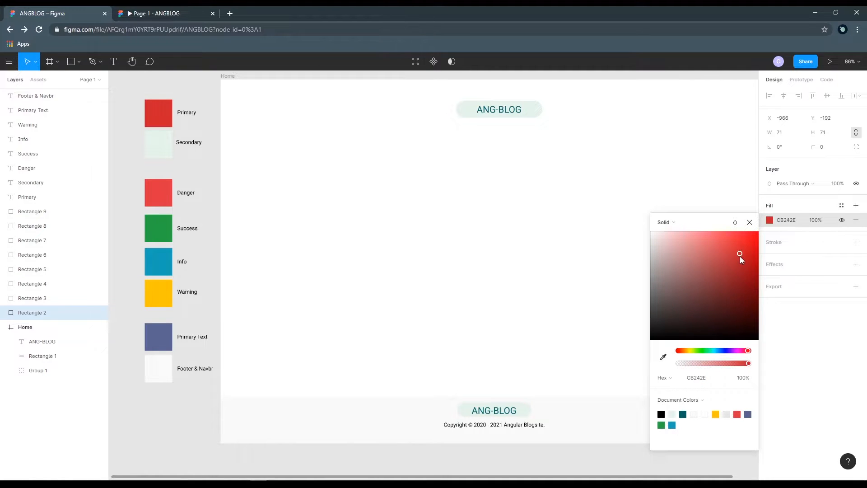
left_click_drag(744, 250, 746, 238)
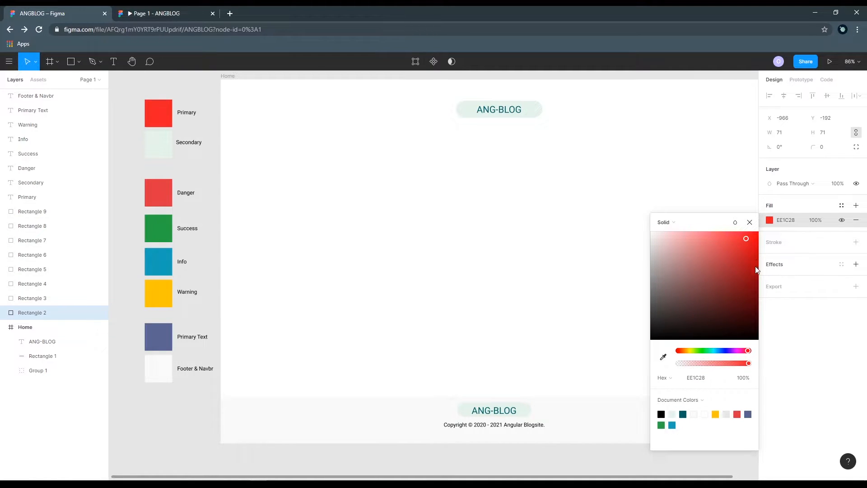
left_click(801, 346)
- Change the fill of the Secondary palette swatch to light pink FDBFC2
left_click(166, 153)
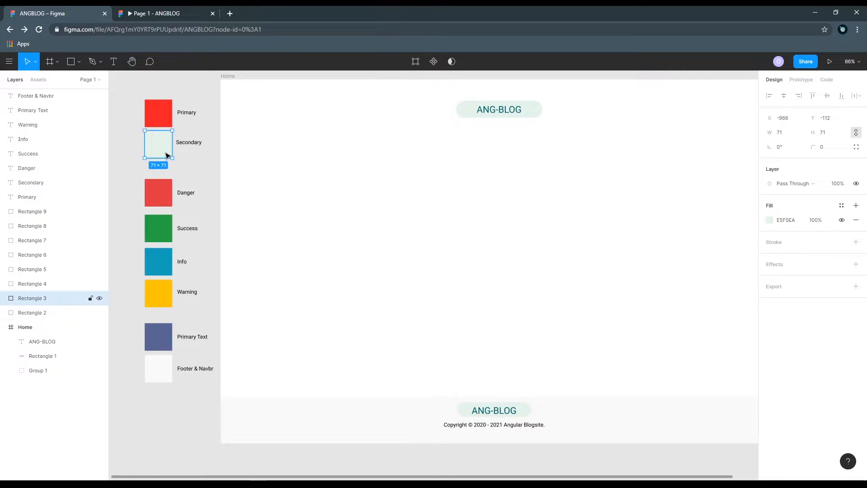
left_click(770, 221)
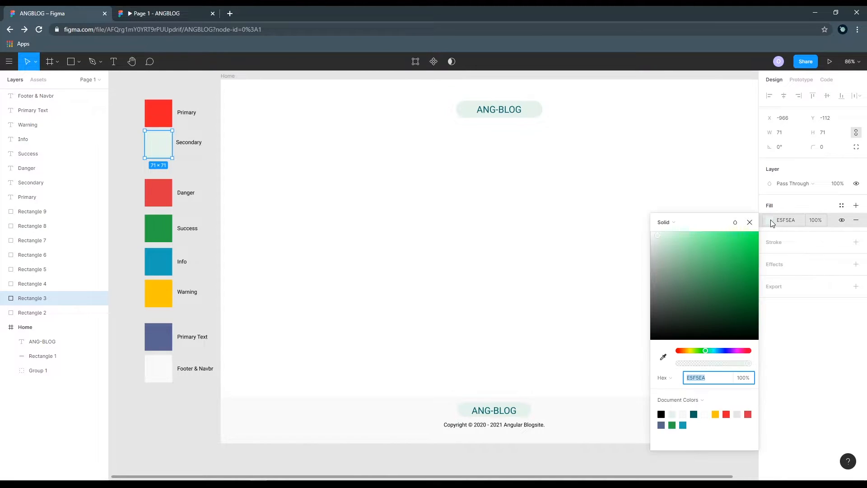
left_click(748, 351)
left_click_drag(686, 256, 676, 235)
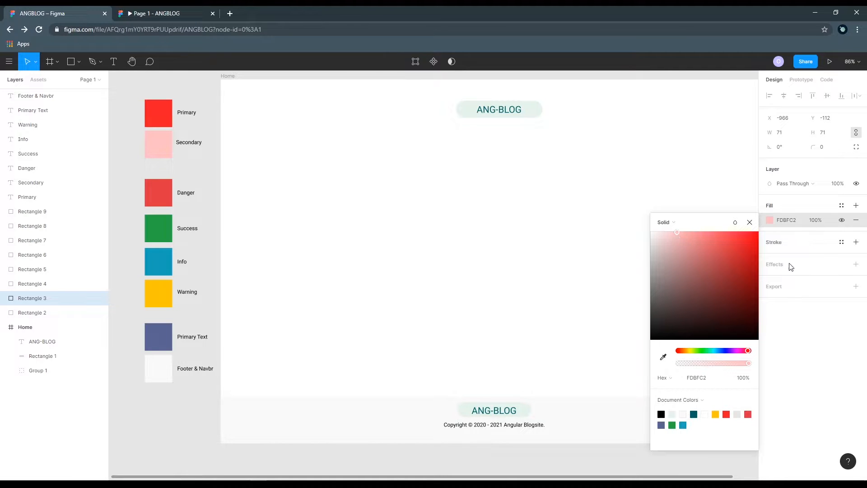
left_click(559, 140)
- Recolor the header's rounded background with the pink sampled from the Secondary swatch
left_click(541, 109)
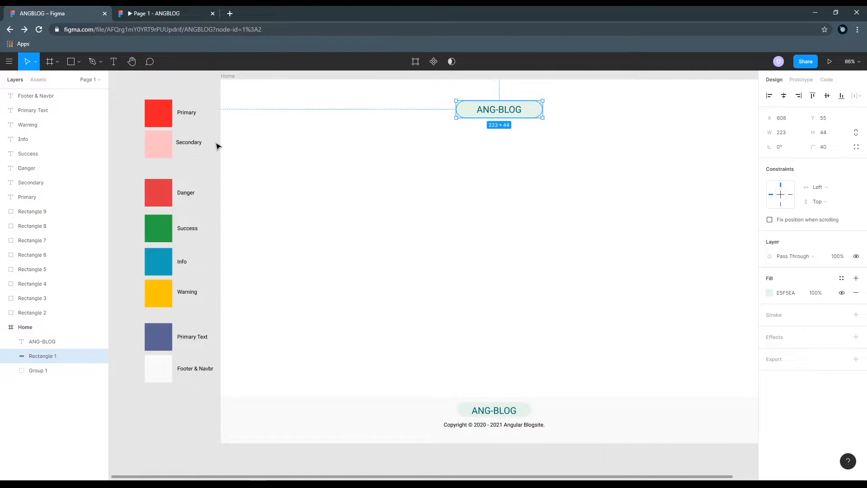
left_click(769, 293)
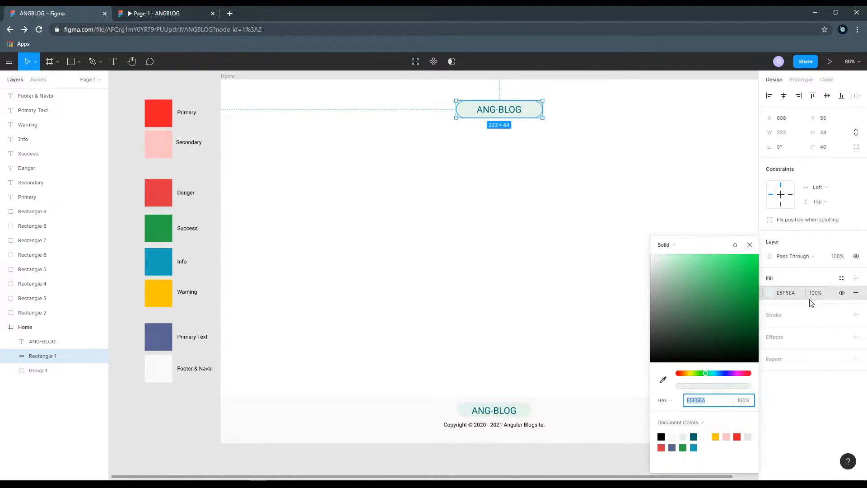
left_click(663, 379)
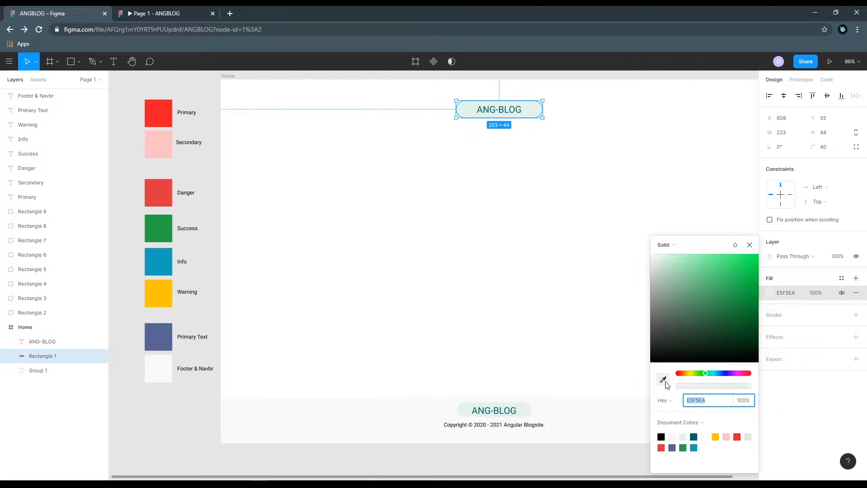
left_click(165, 141)
left_click(454, 180)
- Recolor the header's ANG-BLOG text with the red sampled from the Primary swatch
left_click(500, 111)
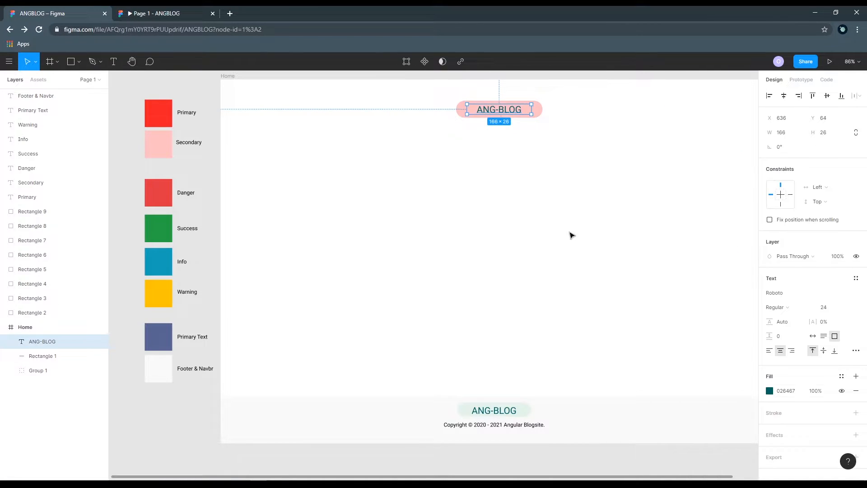
left_click(769, 391)
left_click(663, 379)
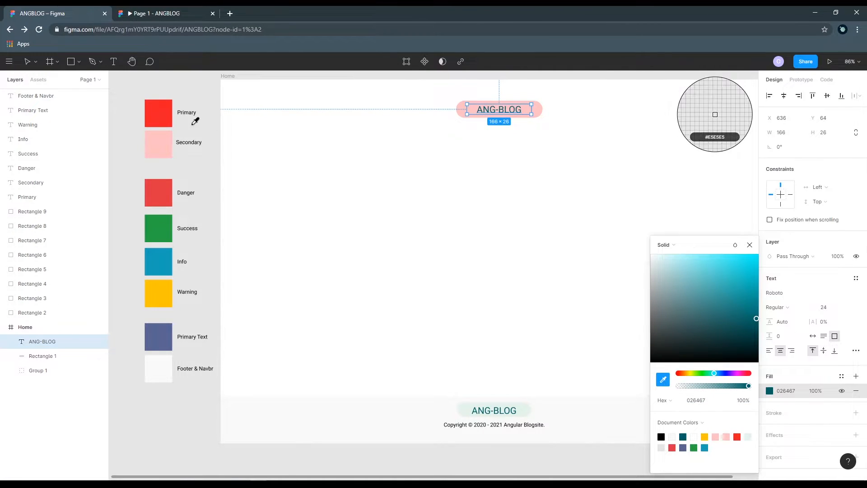
left_click(162, 112)
left_click(404, 216)
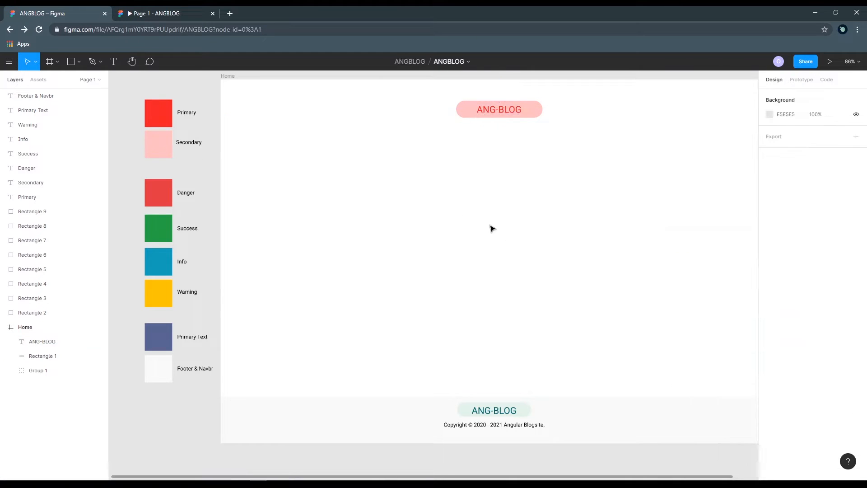
- Recolor the rounded background behind the footer's ANG-BLOG text with the pink sampled from the header's background
scroll(613, 234, "down", 1)
left_click(520, 408)
double_click(520, 407)
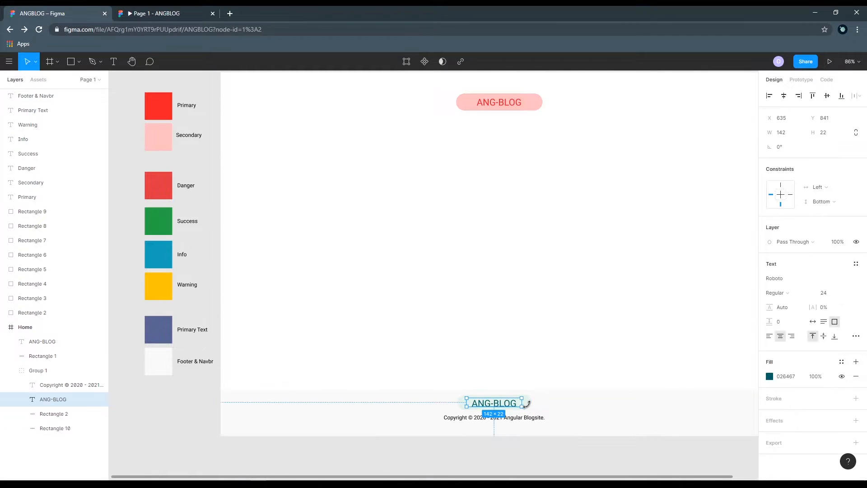
left_click(527, 403)
left_click(770, 278)
left_click(663, 379)
left_click(533, 104)
left_click(619, 336)
- Recolor the footer's ANG-BLOG text with the red sampled from the Primary swatch
double_click(503, 405)
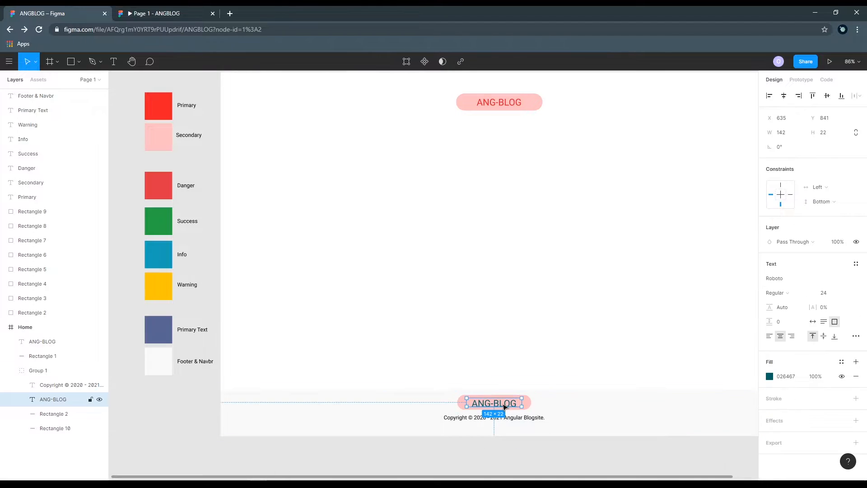
left_click(769, 376)
left_click(663, 379)
left_click(163, 107)
left_click(475, 218)
scroll(524, 325, "up", 1)
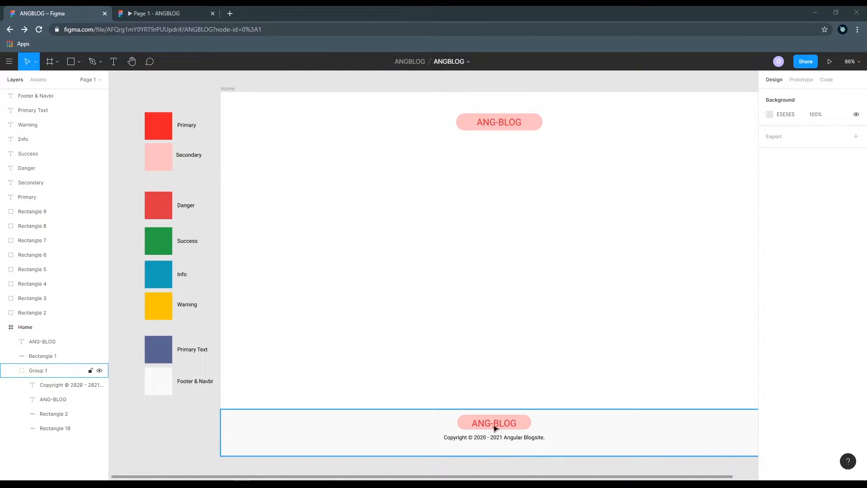
- Undo the red and pink recoloring of the footer, header, Secondary swatch and Primary swatch
left_click(552, 281)
key("ctrl+z")
key("ctrl+z")
key("ctrl+z")
key("ctrl+z")
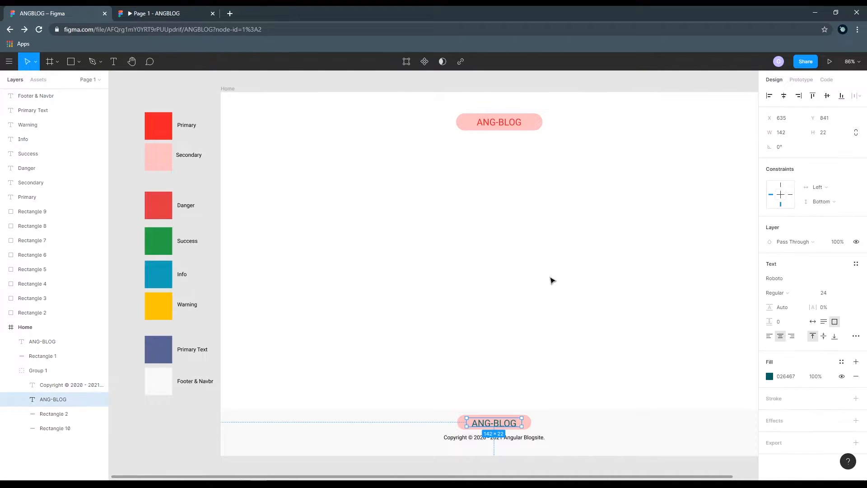
key("ctrl+z")
key("ctrl+z")
key("ctrl+z")
key("ctrl+z")
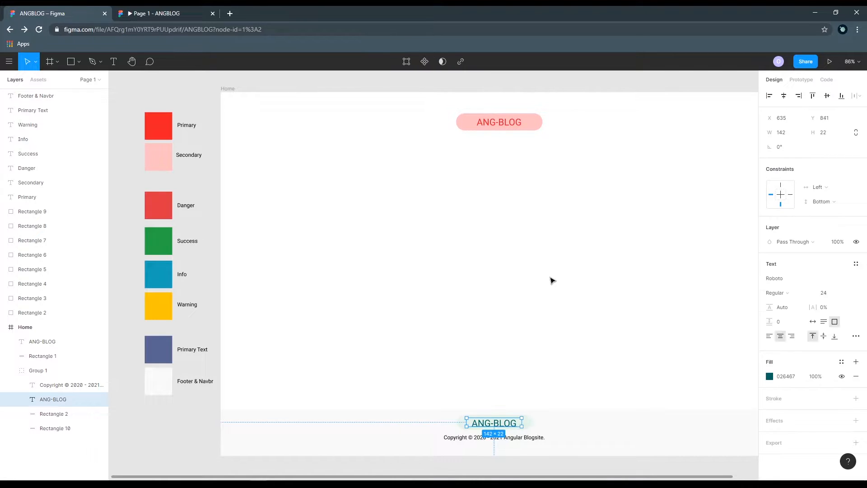
key("ctrl+z")
key("ctrl+z")
key("ctrl+z")
key("ctrl+z")
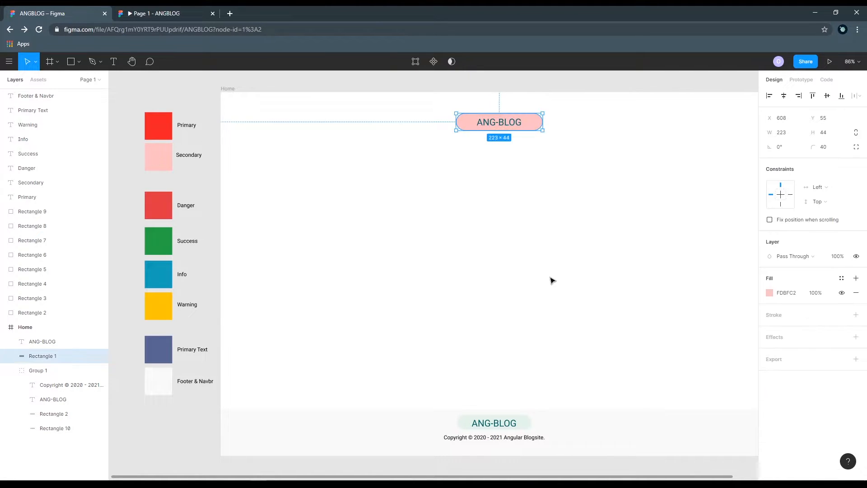
key("ctrl+z")
key("ctrl+z")
key("ctrl+z")
key("ctrl+z")
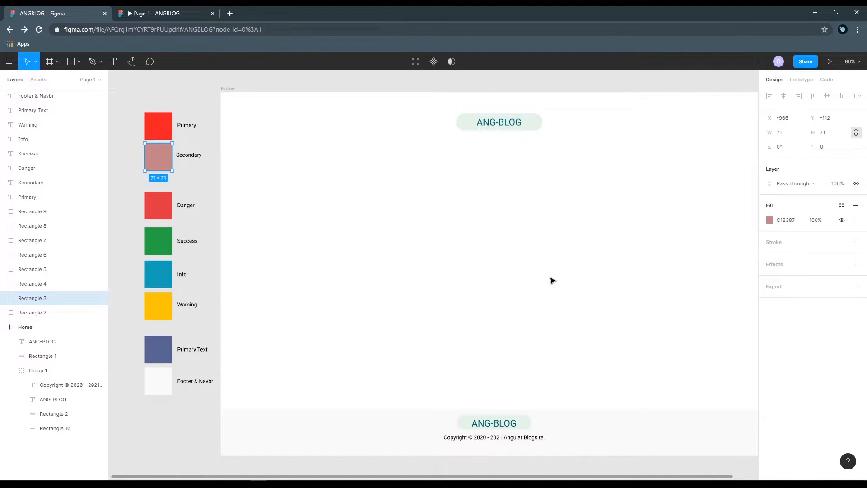
key("ctrl+z")
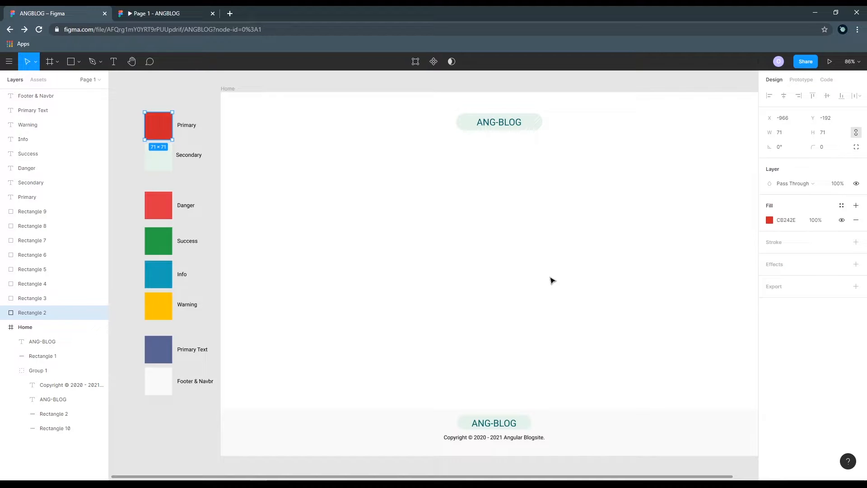
key("ctrl+z")
key("ctrl+z")
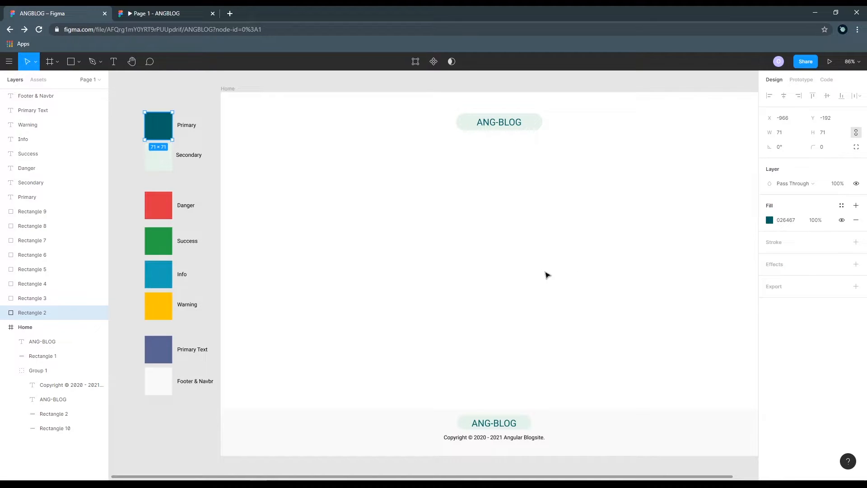
left_click(546, 273)
- Draw a rectangle about 200 × 152 in the upper-left area of the Home frame and turn it into a component
left_click_drag(638, 285, 607, 272)
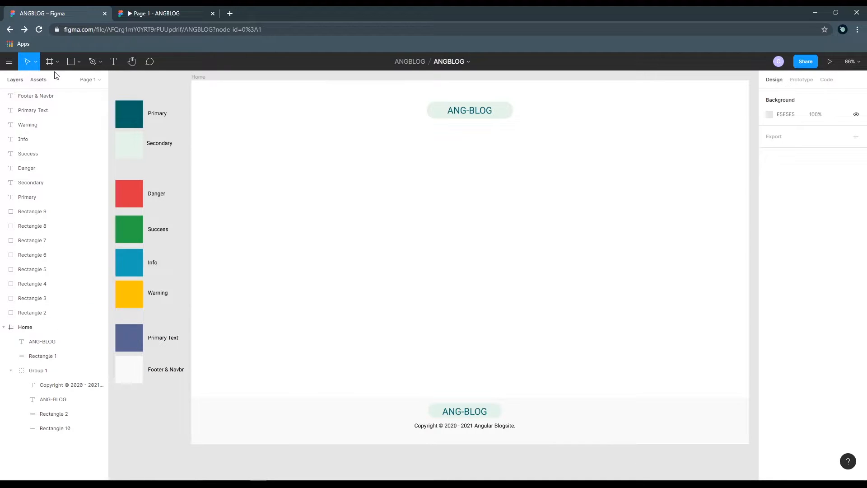
left_click(71, 62)
mouse_move(264, 158)
left_mouse_down()
mouse_move(350, 219)
mouse_move(341, 218)
left_mouse_up()
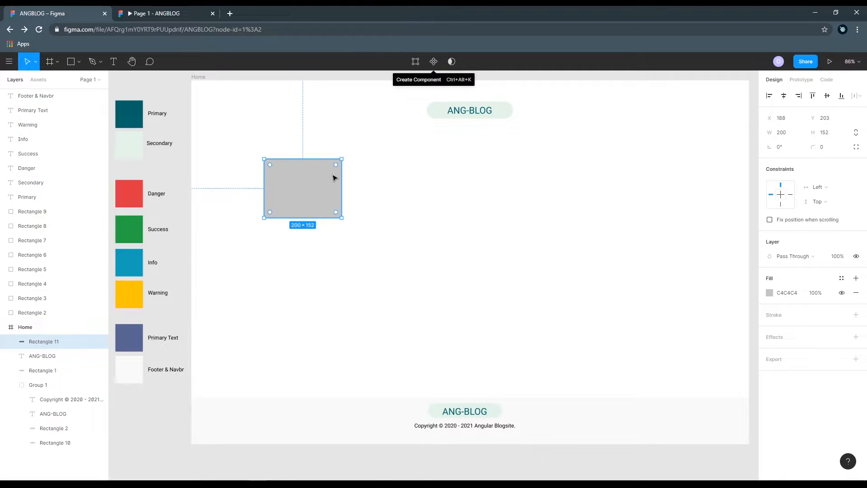
right_click(305, 183)
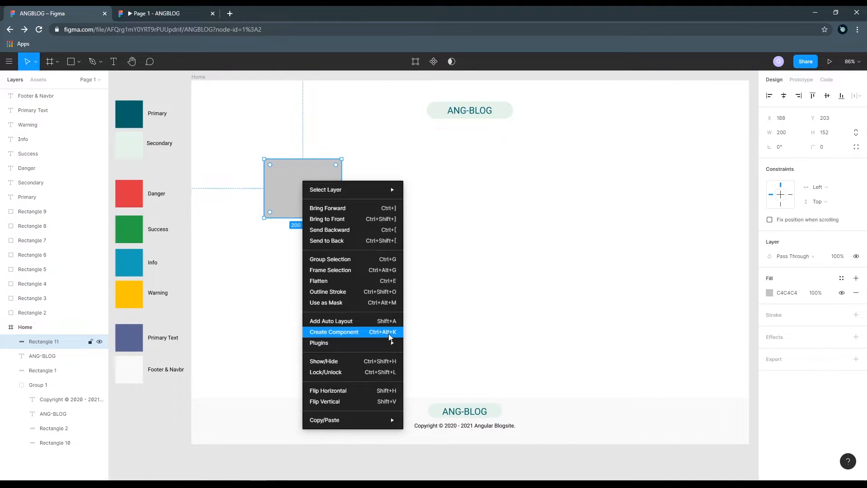
left_click(353, 336)
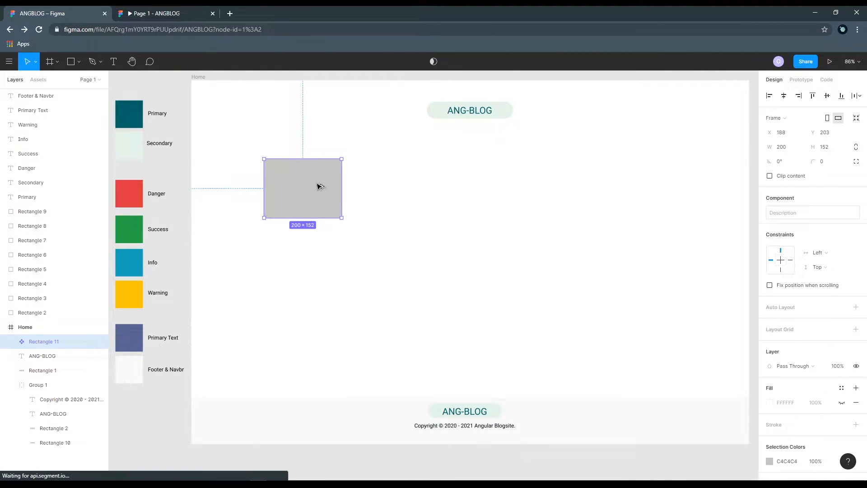
- Place one copy of the rectangle component beside it and another below that copy, and select each to compare it with the original
left_click_drag(318, 184, 433, 186)
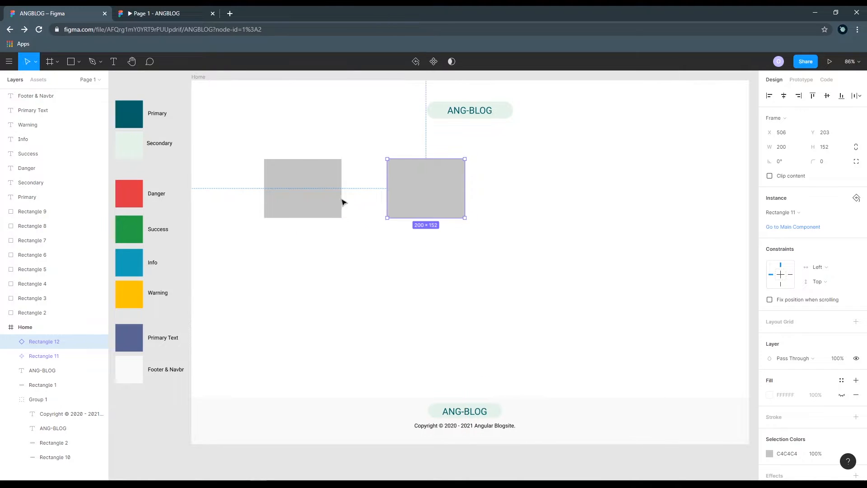
left_click_drag(320, 201, 444, 285)
left_click(489, 240)
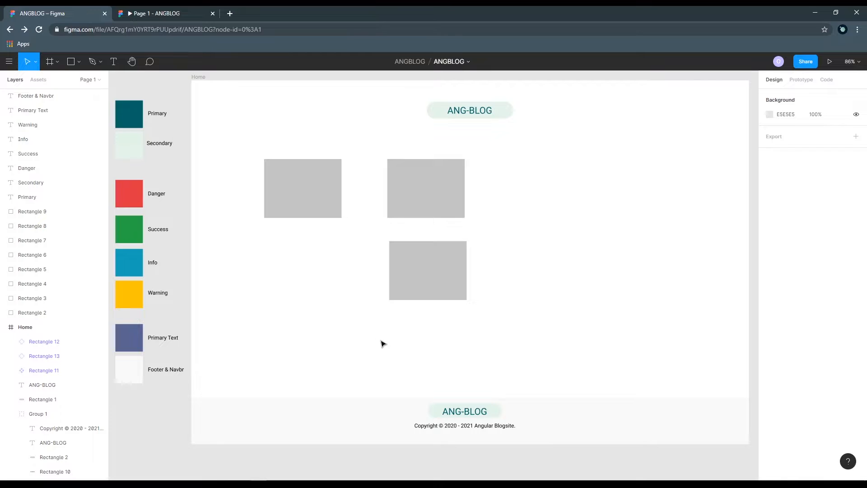
left_click(309, 190)
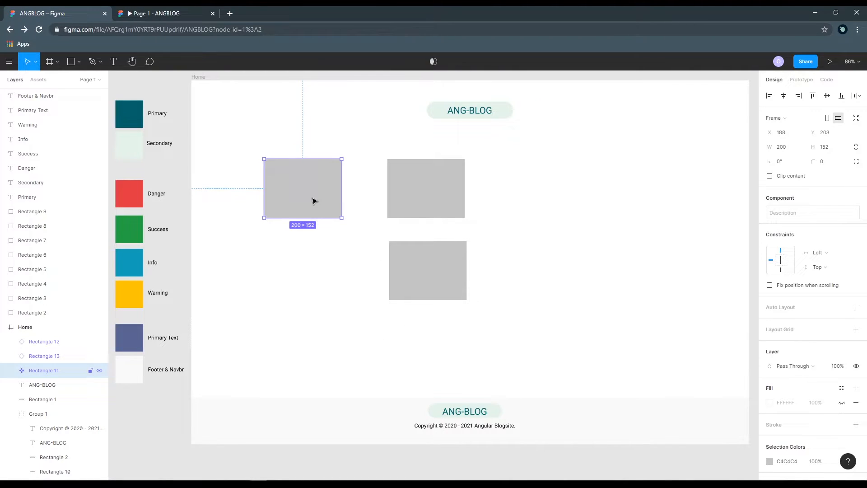
left_click(436, 201)
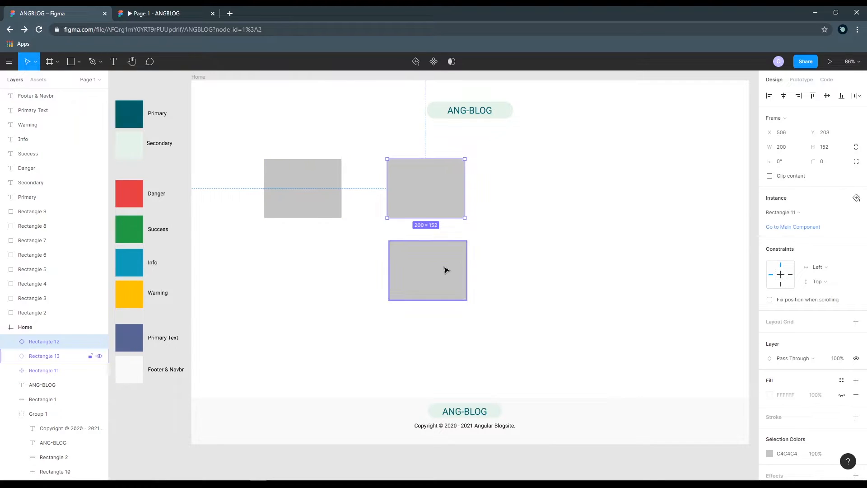
left_click(434, 281)
left_click(437, 208)
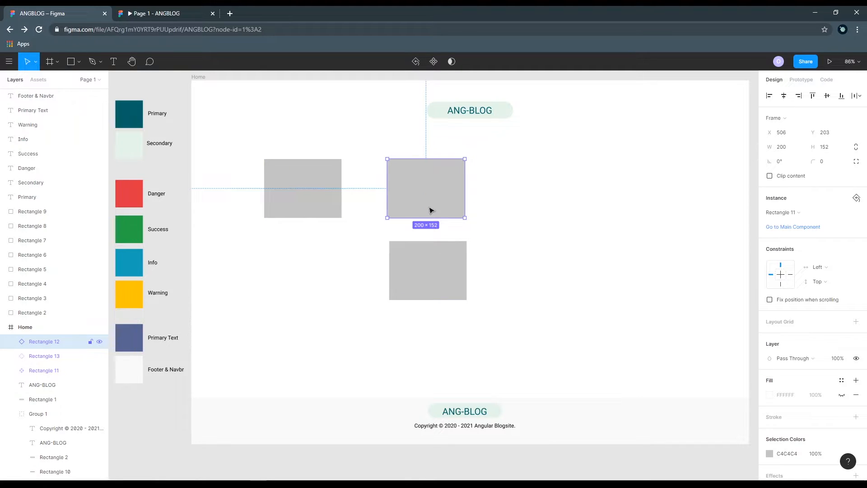
left_click(432, 277)
left_click(441, 197)
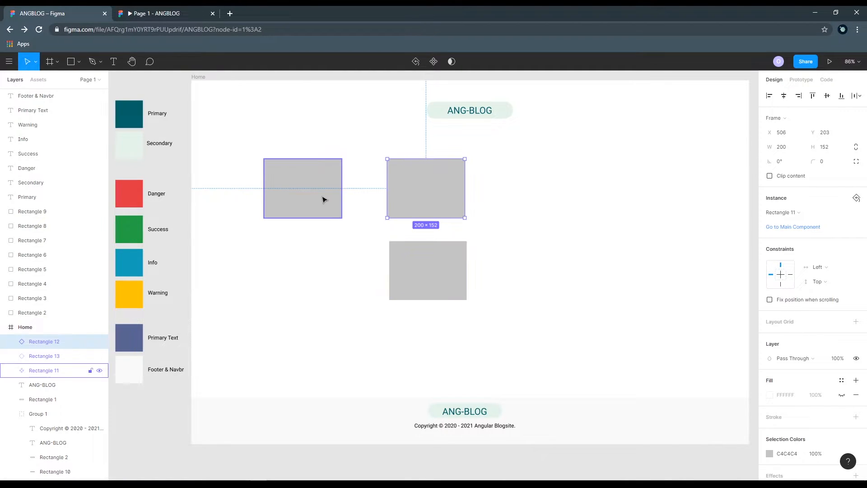
- Change the main rectangle component's color from its selection colors to purple 4026A8
left_click(324, 197)
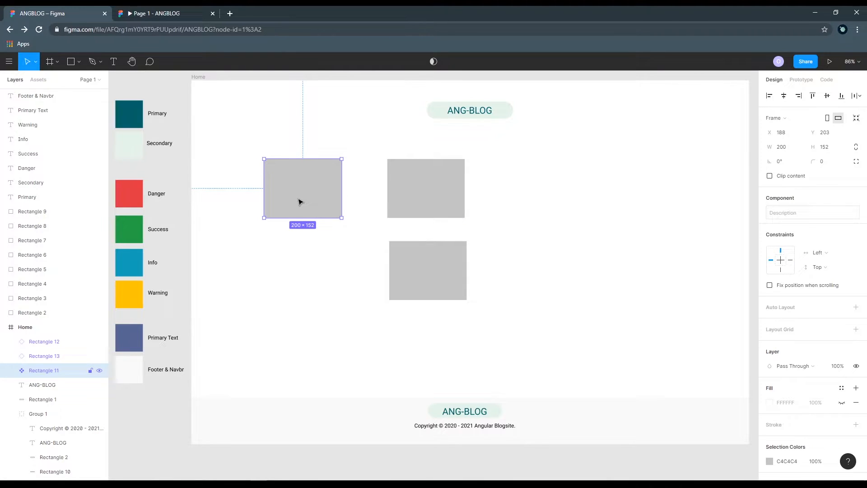
scroll(830, 365, "down", 2)
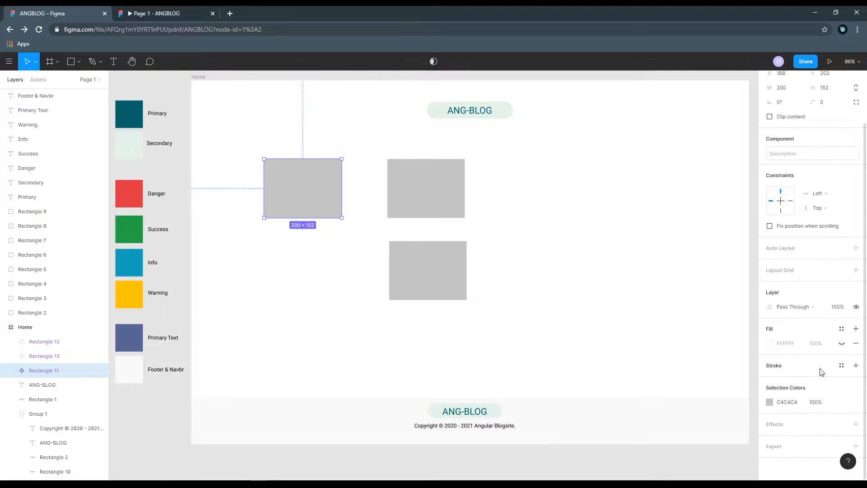
left_click(769, 403)
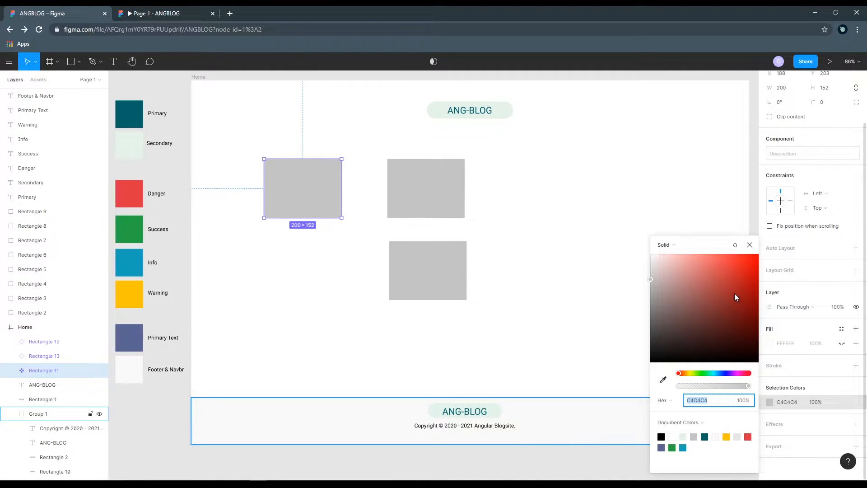
left_click_drag(736, 297, 731, 271)
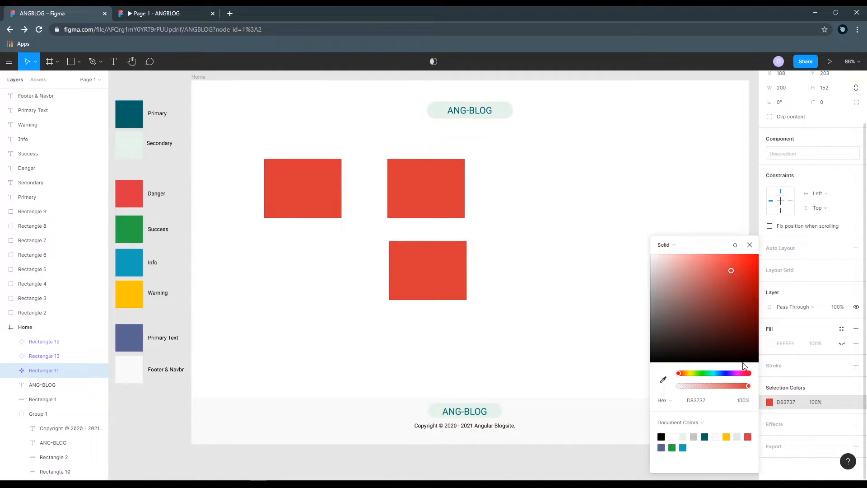
left_click_drag(732, 372, 727, 373)
left_click_drag(731, 271, 735, 294)
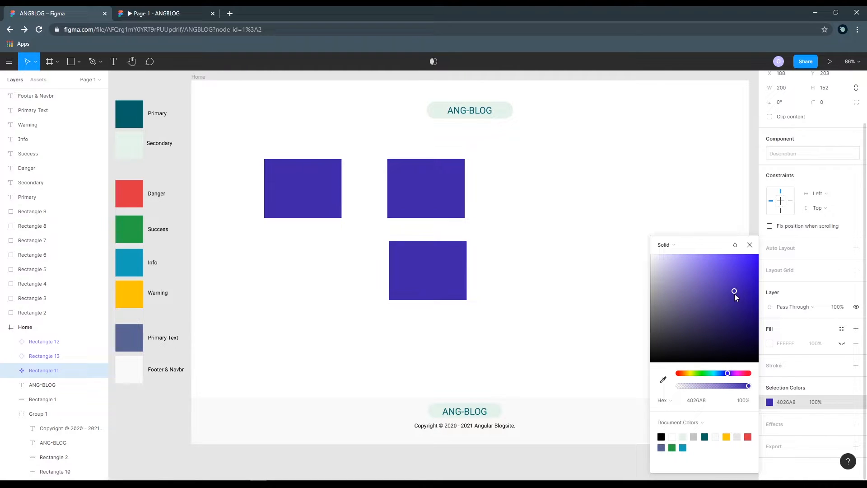
left_click(559, 280)
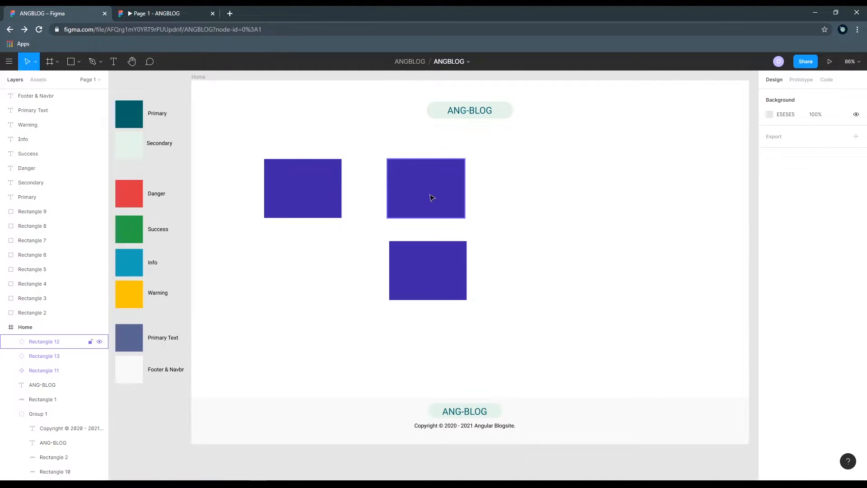
- Check both rectangle copies, and change the main component's color to teal
left_click(430, 271)
left_click(430, 190)
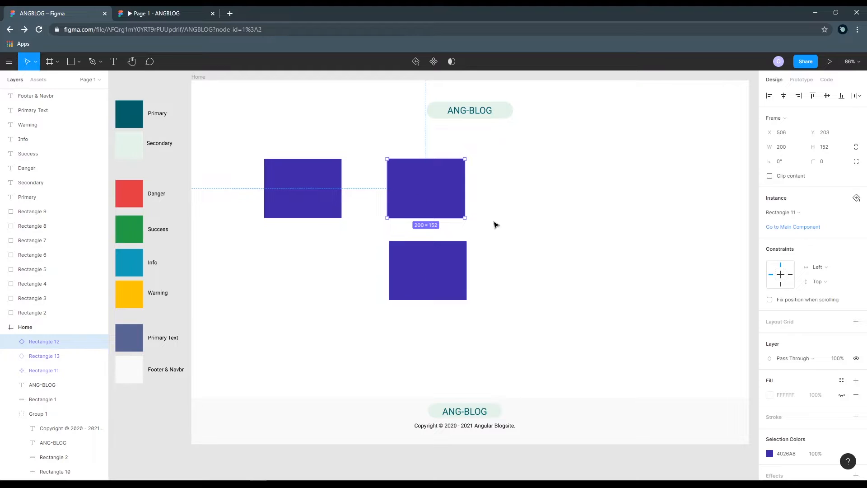
left_click(449, 266)
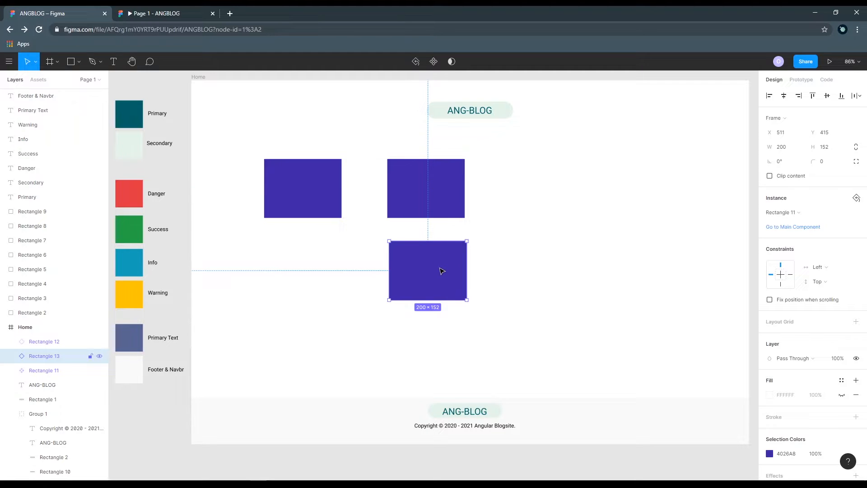
left_click(338, 211)
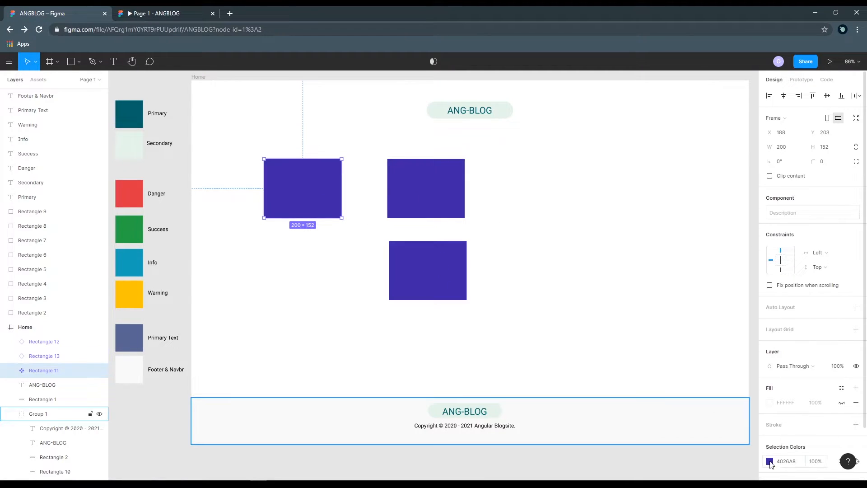
left_click(769, 461)
left_click_drag(716, 338, 742, 311)
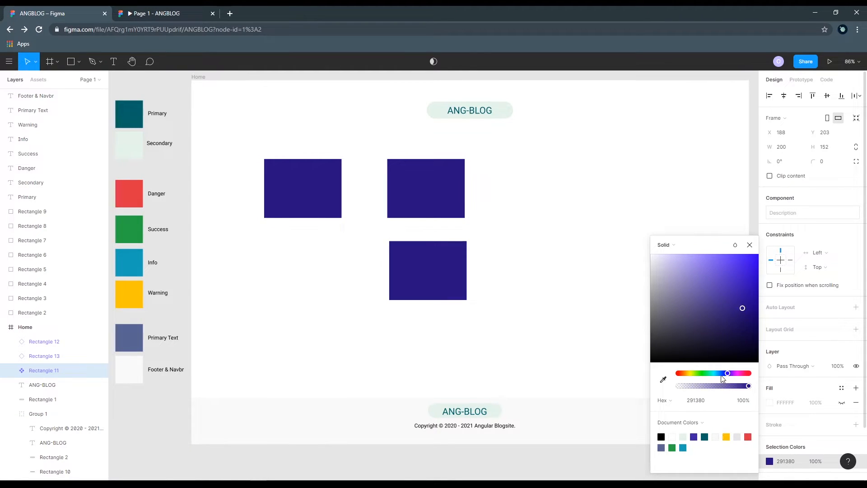
left_click_drag(722, 374, 712, 376)
left_click_drag(706, 287, 744, 299)
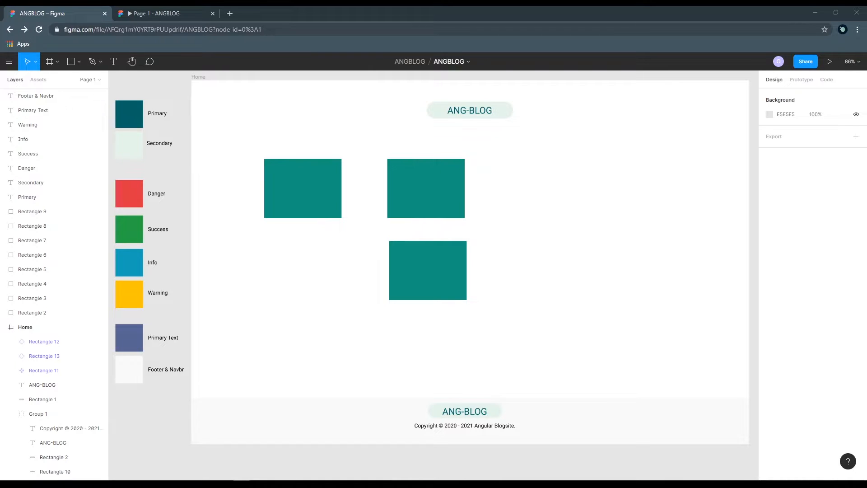
- Delete the main rectangle component and its two copies from the Home frame
left_click_drag(248, 141, 463, 289)
key("Delete")
left_click_drag(205, 255, 280, 253)
scroll(206, 177, "up", 2, "ctrl")
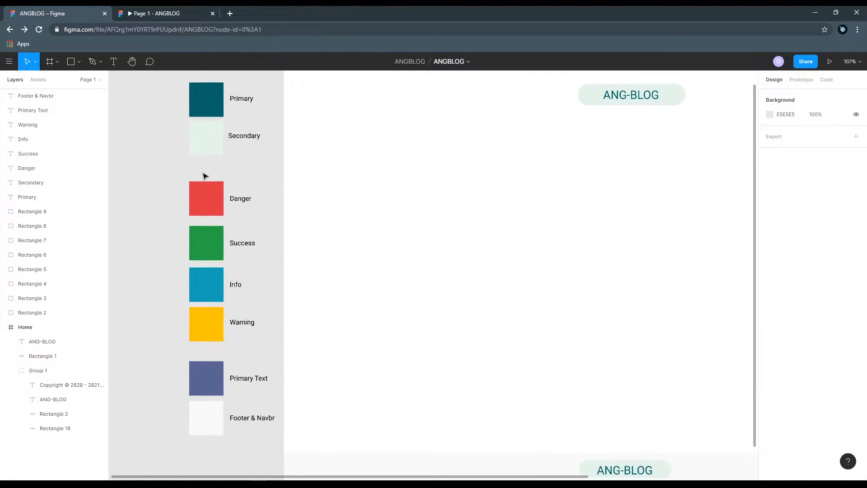
- Turn the Primary and Secondary colour swatches into two separate components
scroll(206, 176, "up", 4, "ctrl")
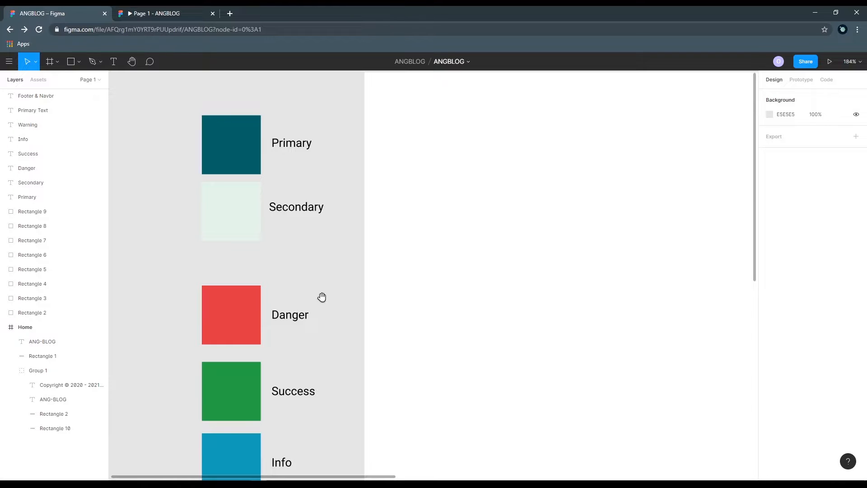
scroll(322, 297, "down", 2)
scroll(313, 261, "up", 1)
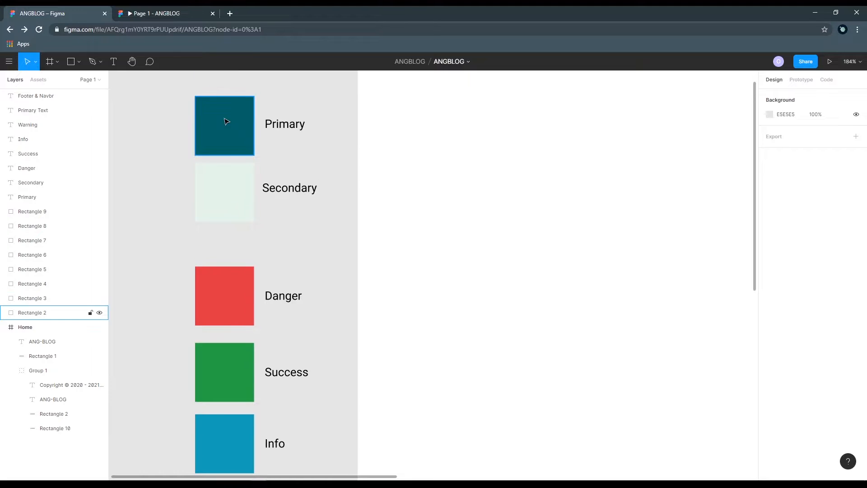
left_click(232, 195)
left_click(231, 137)
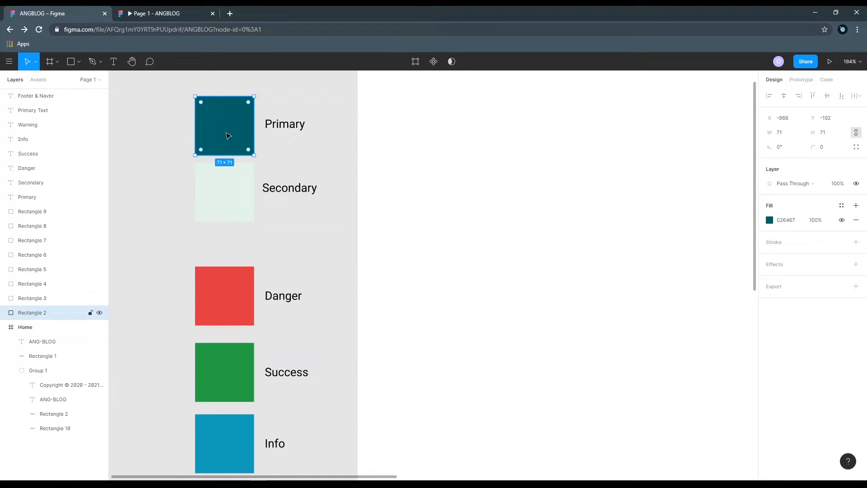
left_click(434, 67)
left_click(234, 186)
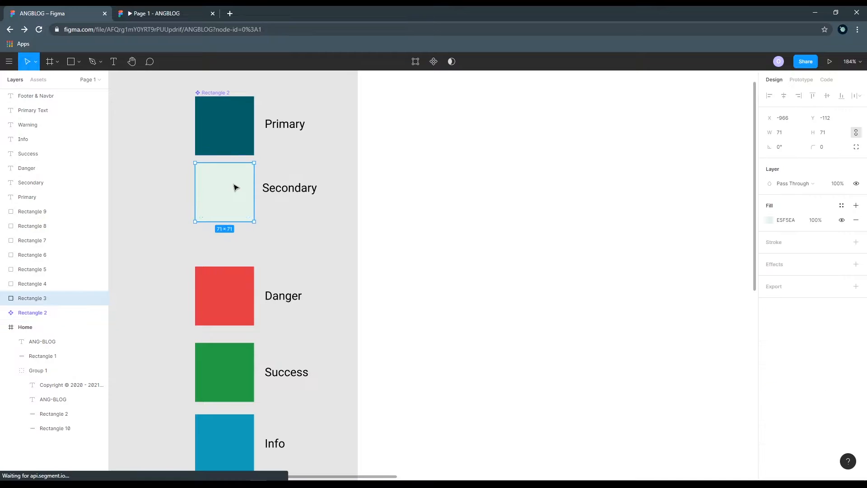
left_click(433, 61)
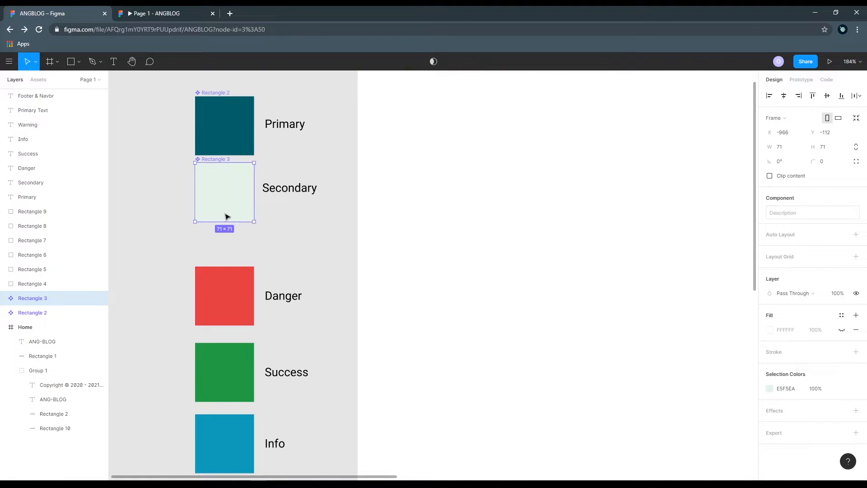
left_click(166, 255)
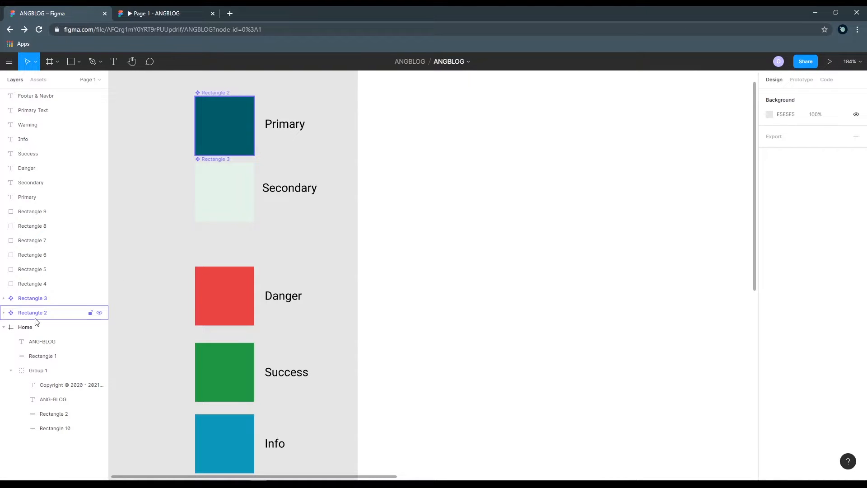
- Add a "Primary Text" text box below the Footer & Navbr swatch and size it to 169 × 32
scroll(321, 356, "down", 8)
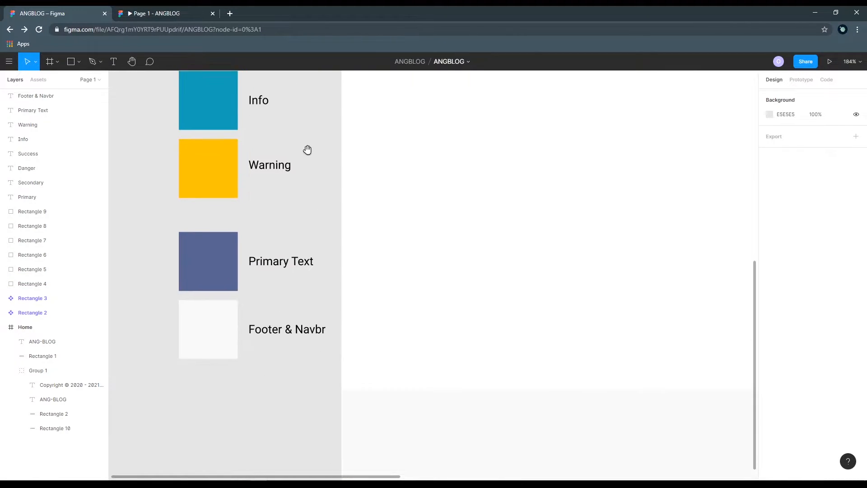
scroll(307, 149, "down", 2)
left_click(114, 61)
mouse_move(192, 296)
left_mouse_down()
mouse_move(231, 318)
mouse_move(281, 323)
left_mouse_up()
type("Primary Text")
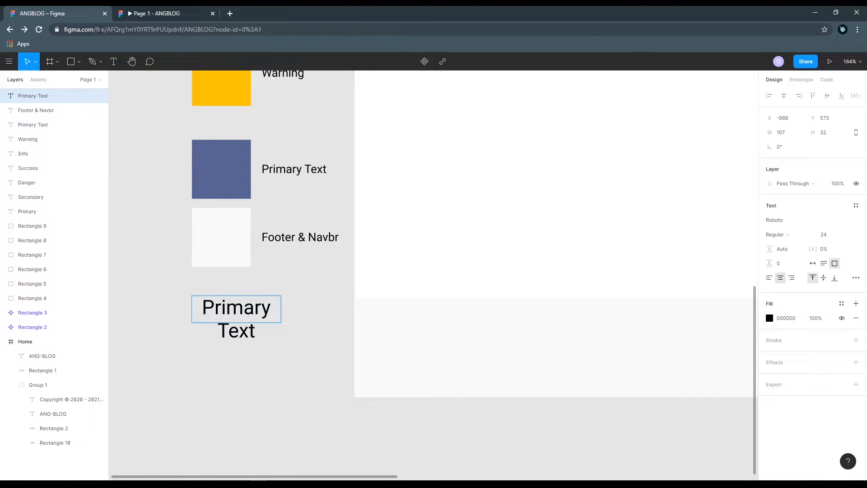
key("Escape")
mouse_move(283, 311)
left_mouse_down()
mouse_move(333, 311)
mouse_move(283, 322)
left_mouse_up()
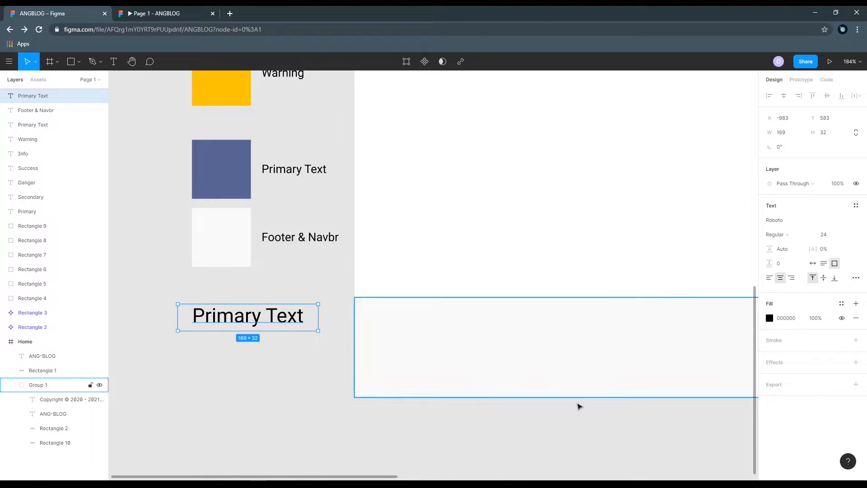
- Set the new Primary Text's fill to 026467 by sampling the Primary swatch
left_click(769, 318)
left_click(665, 380)
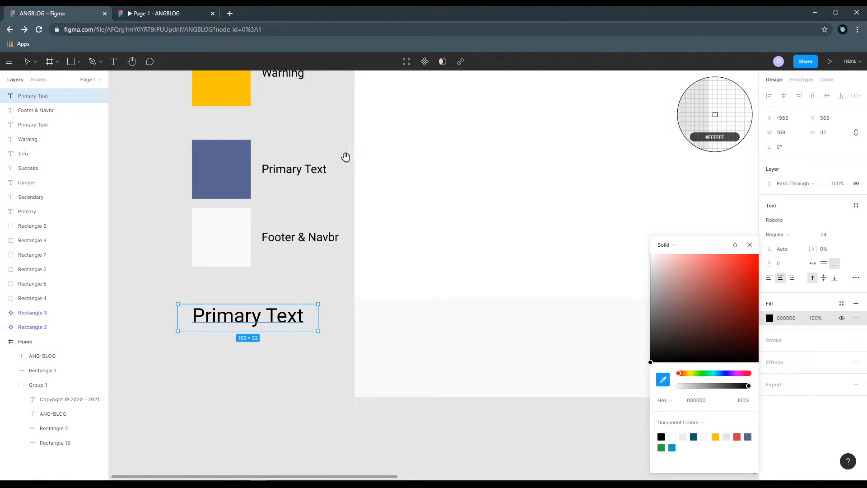
scroll(313, 401, "up", 10)
left_click(256, 141)
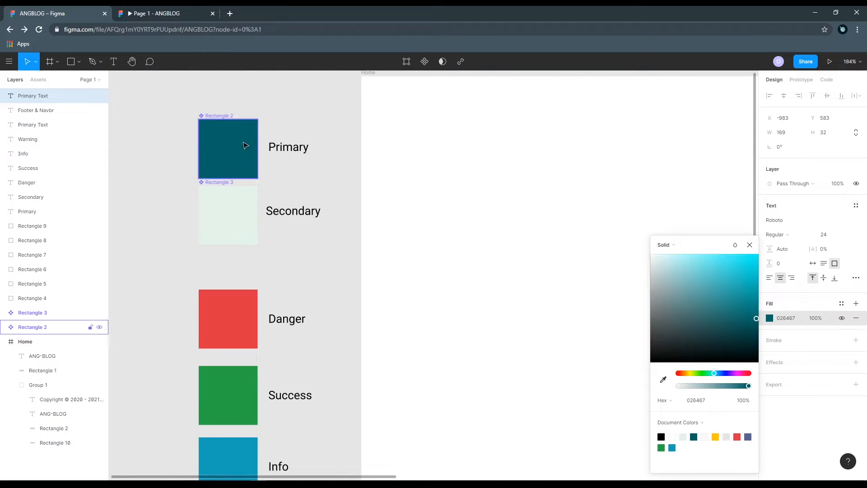
- Convert the teal Primary Text sample into a component
scroll(316, 316, "down", 8)
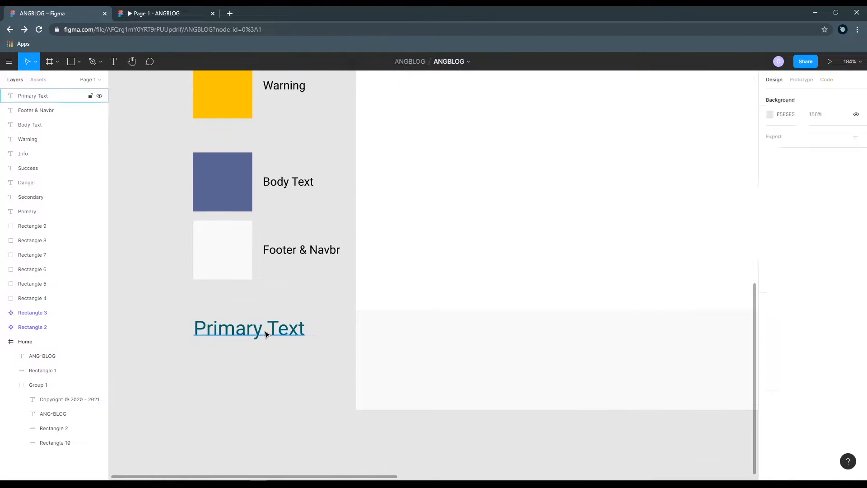
left_click(259, 334)
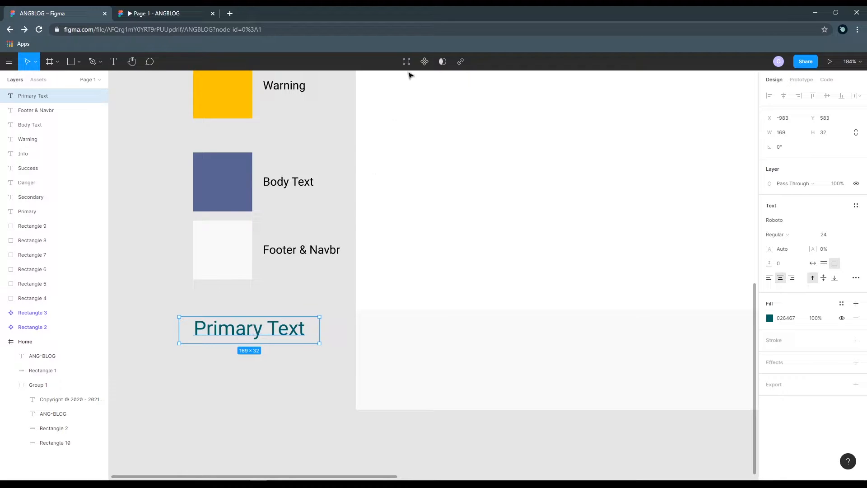
left_click(425, 61)
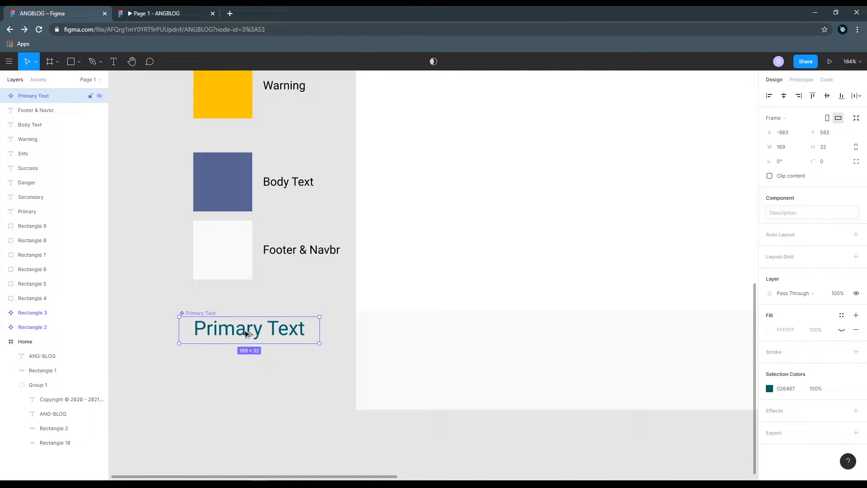
- Duplicate the Primary Text component just below itself and change the copy's wording to "Body Text"
left_click_drag(246, 333, 244, 373)
double_click(245, 372)
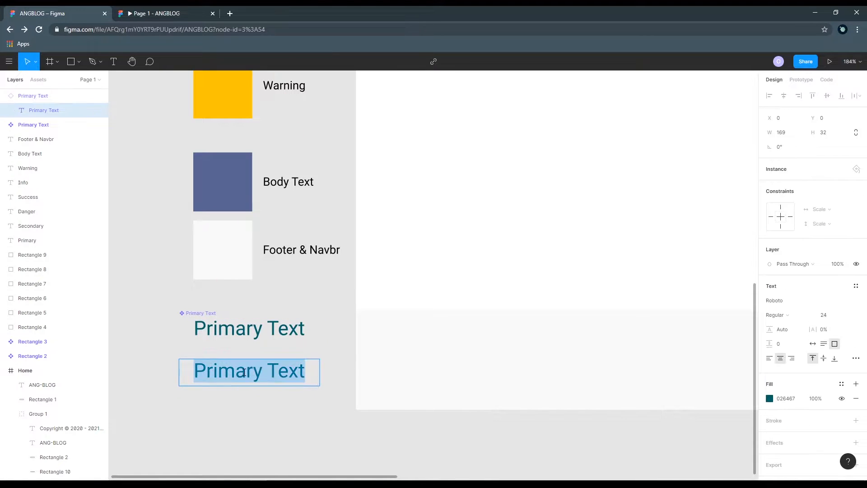
type("Body Te")
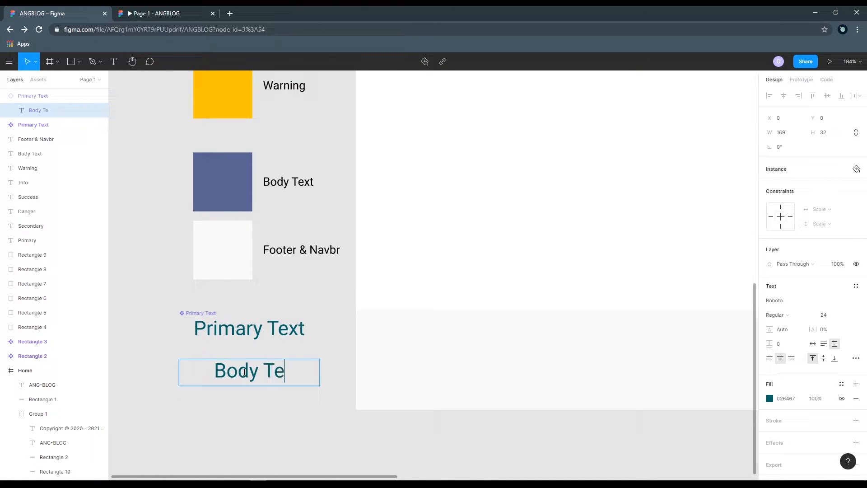
type("xt")
key("Escape")
- Set the duplicated Body Text's fill to 596392 by sampling the Body Text swatch
left_click(769, 398)
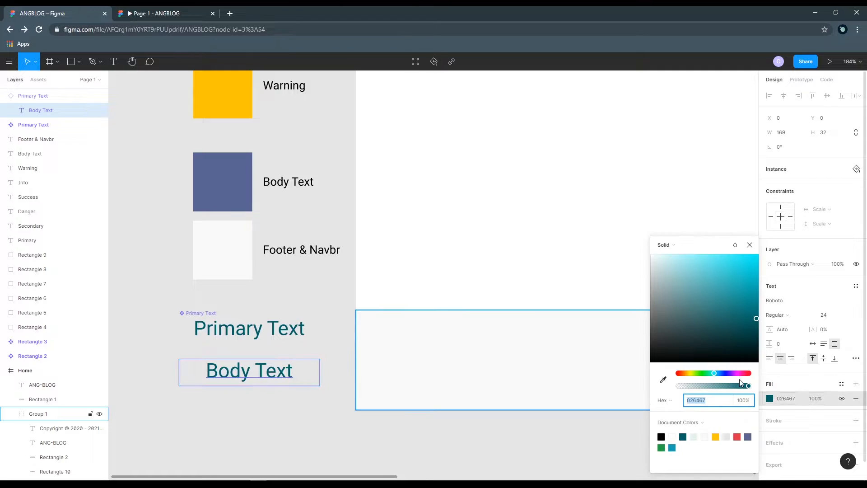
left_click(663, 379)
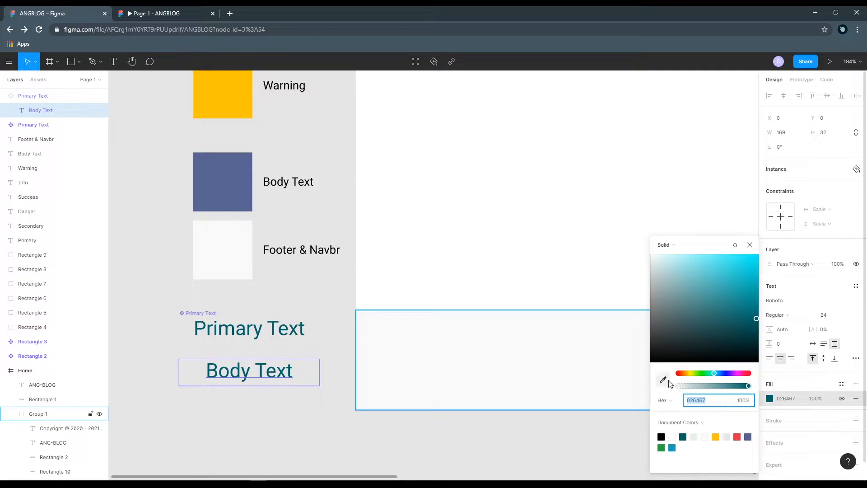
left_click(233, 176)
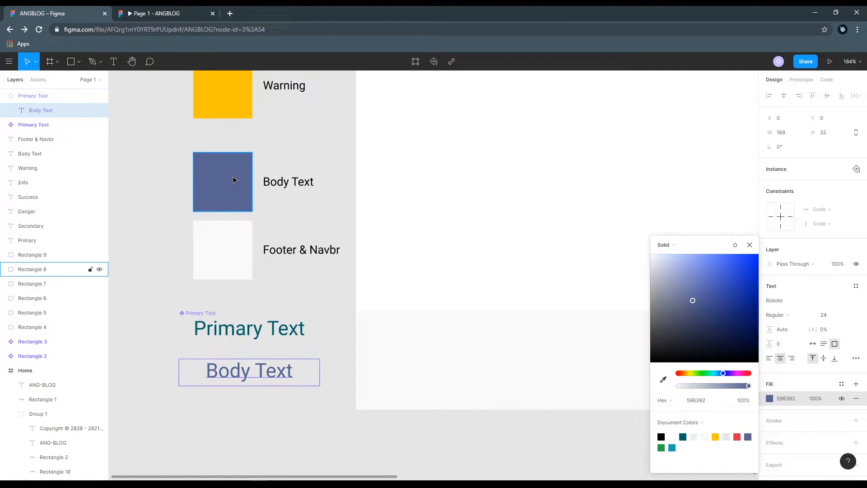
left_click(264, 423)
- Convert the Body Text copy into its own main component
left_click(269, 373)
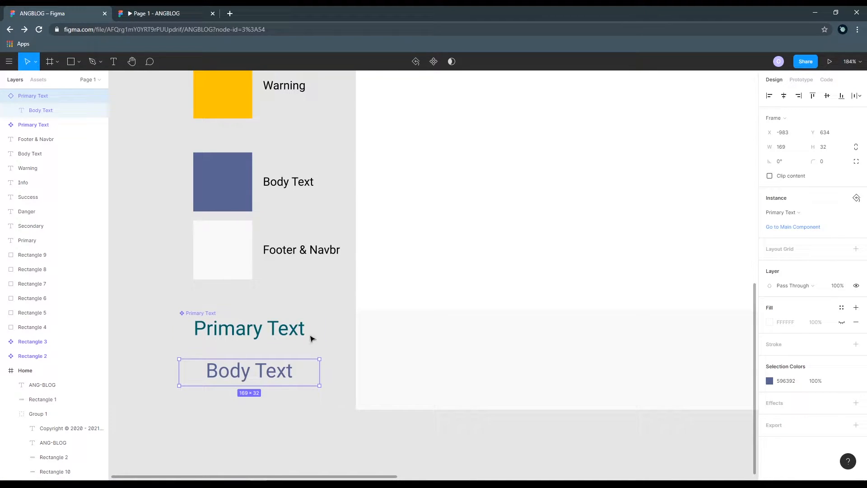
left_click(433, 62)
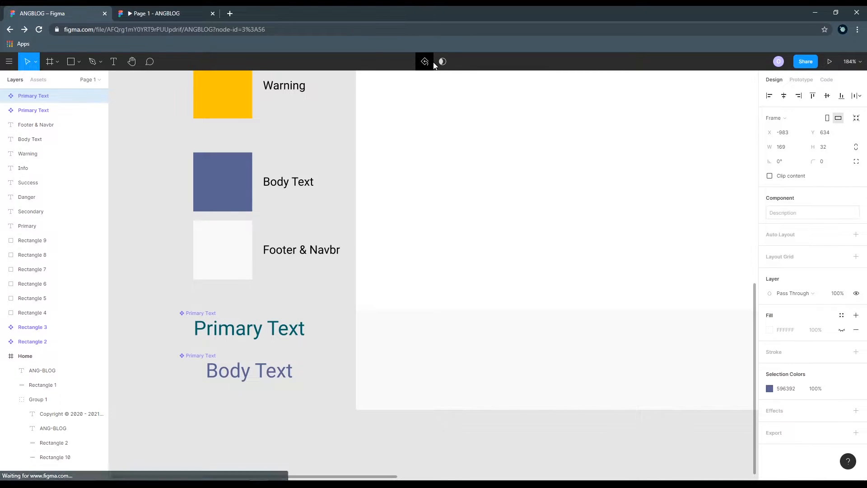
left_click(272, 426)
- Turn the Footer & Navbr swatch into a component
scroll(272, 424, "up", 1)
left_click(225, 275)
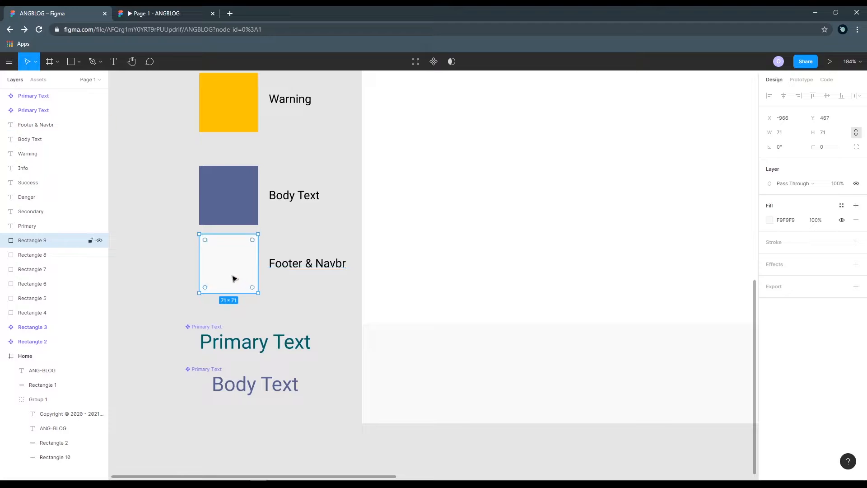
left_click(434, 64)
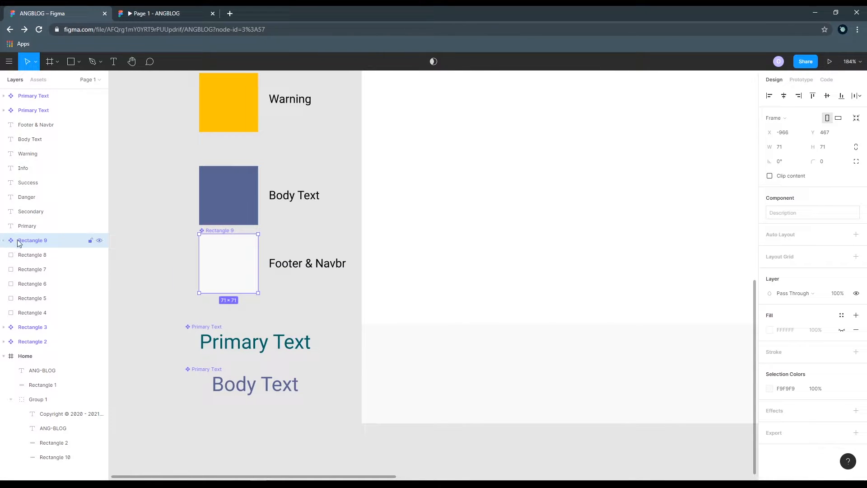
left_click(327, 445)
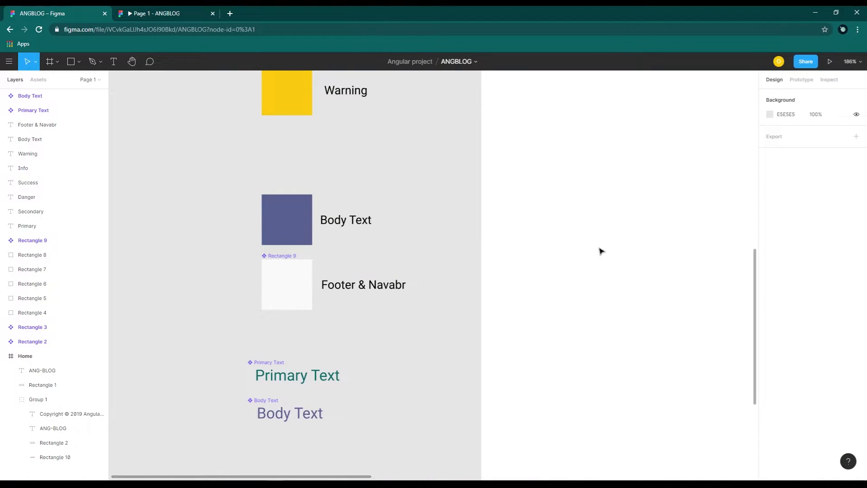
- Place a copy of the Body Text component inside the Home frame at about X 223, Y 380
left_click_drag(602, 248, 466, 282)
scroll(545, 265, "down", 5)
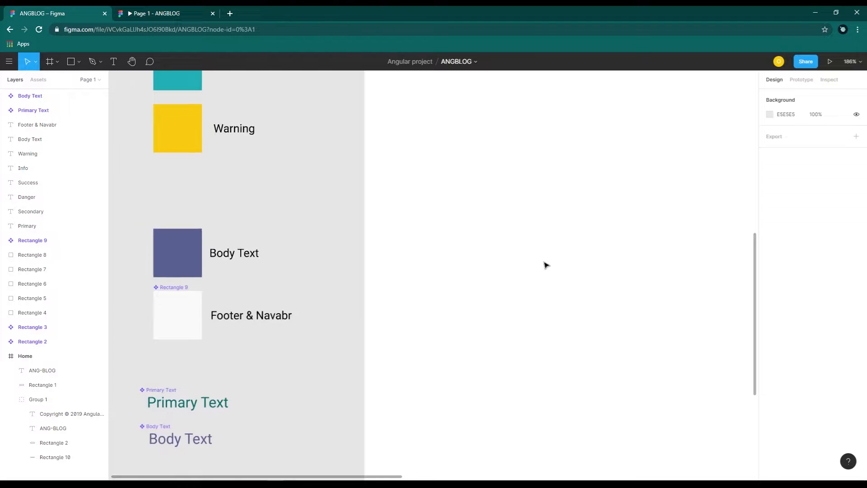
left_click_drag(586, 240, 433, 292)
scroll(373, 319, "up", 2)
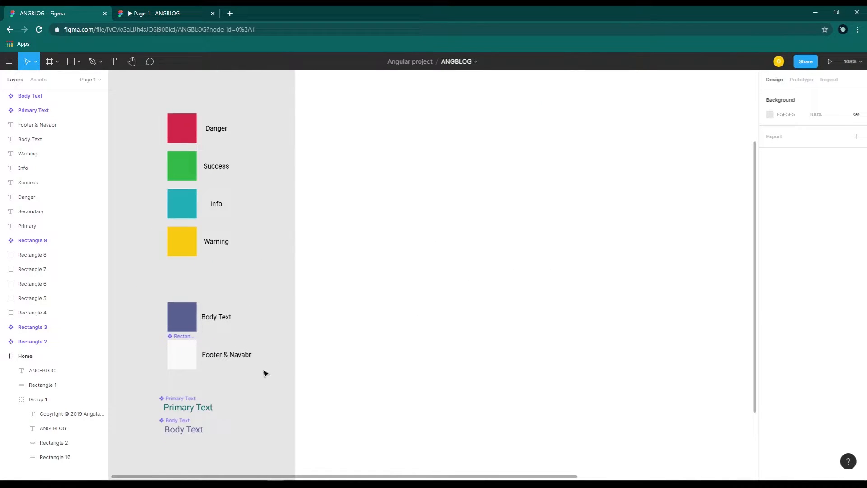
left_click(194, 435)
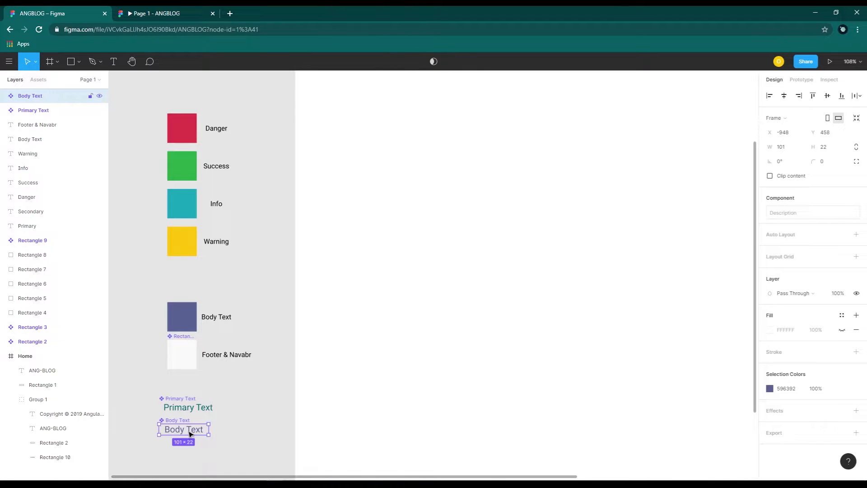
left_click_drag(189, 433, 420, 210)
scroll(501, 235, "up", 4)
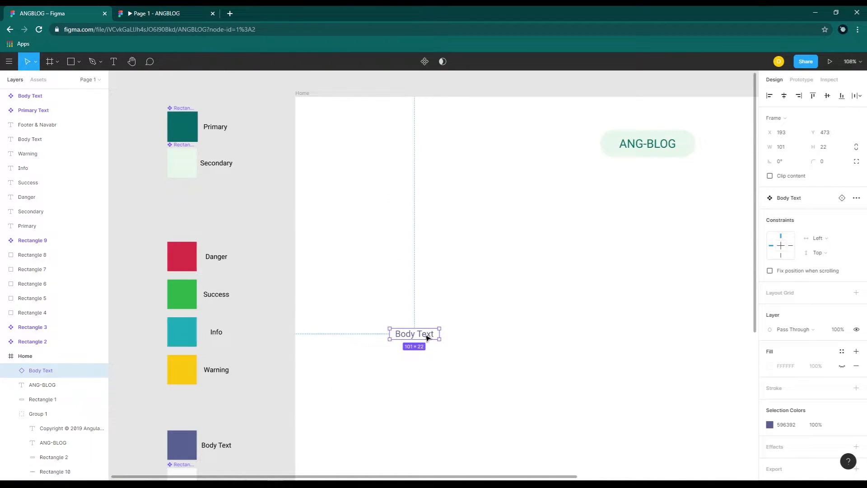
left_click_drag(426, 338, 441, 293)
scroll(443, 292, "up", 5)
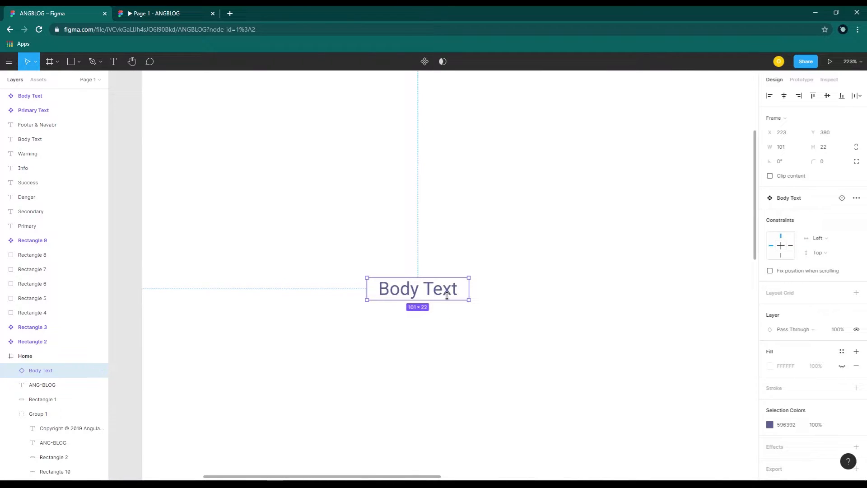
left_click(559, 360)
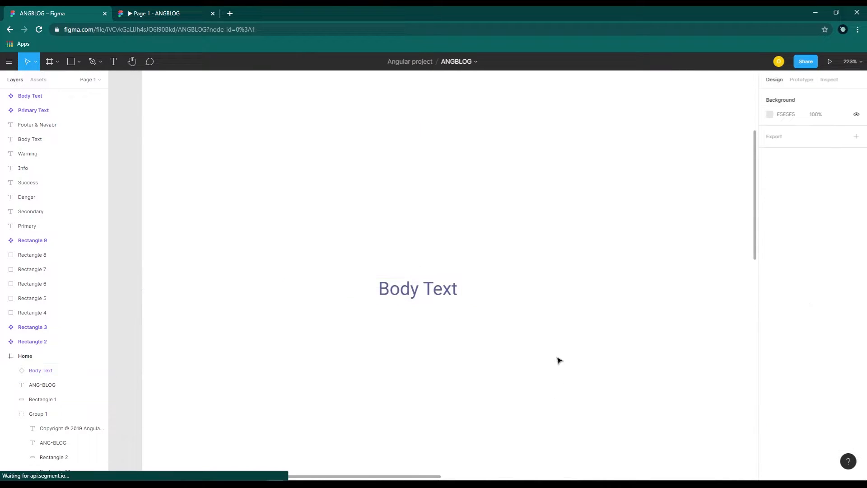
- Compare the Body Text instance in the Home frame with its main component and examine the instance's properties
left_click(441, 295)
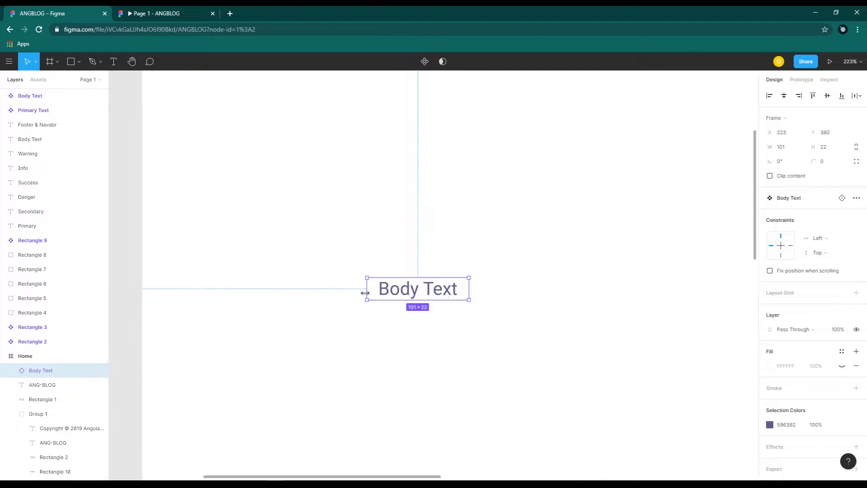
left_click_drag(243, 410, 436, 170)
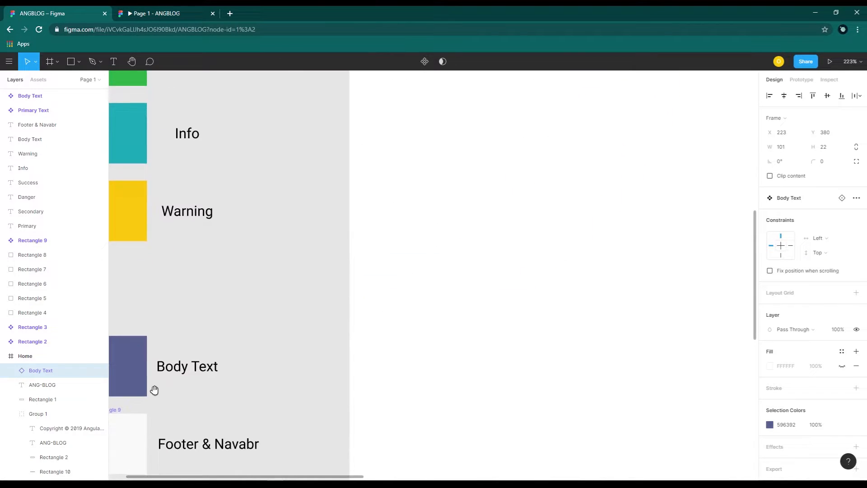
left_click_drag(223, 397, 339, 219)
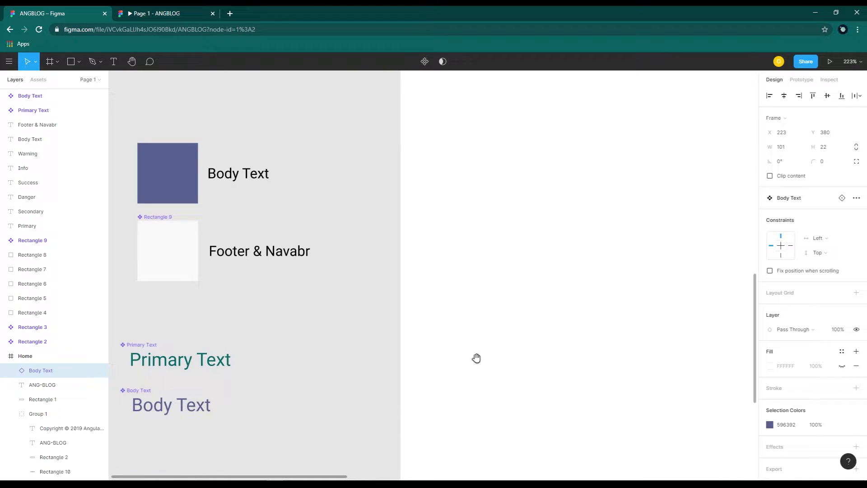
left_click_drag(631, 248, 493, 404)
left_click_drag(598, 187, 408, 438)
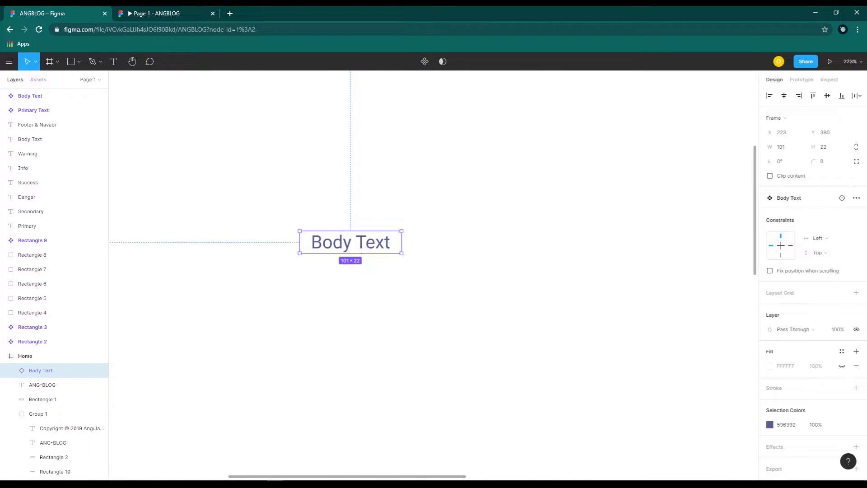
scroll(816, 403, "down", 1)
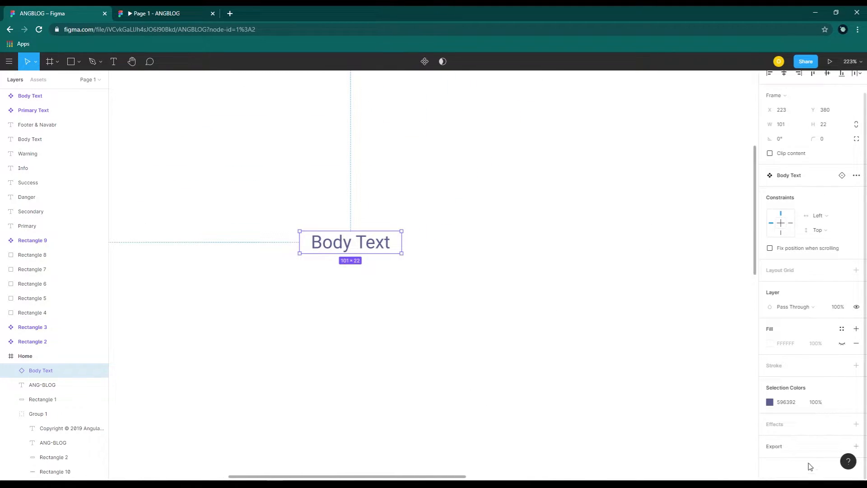
- Examine the text layer nested inside the Home frame's Body Text instance, including its typography and fill properties
scroll(797, 247, "up", 1)
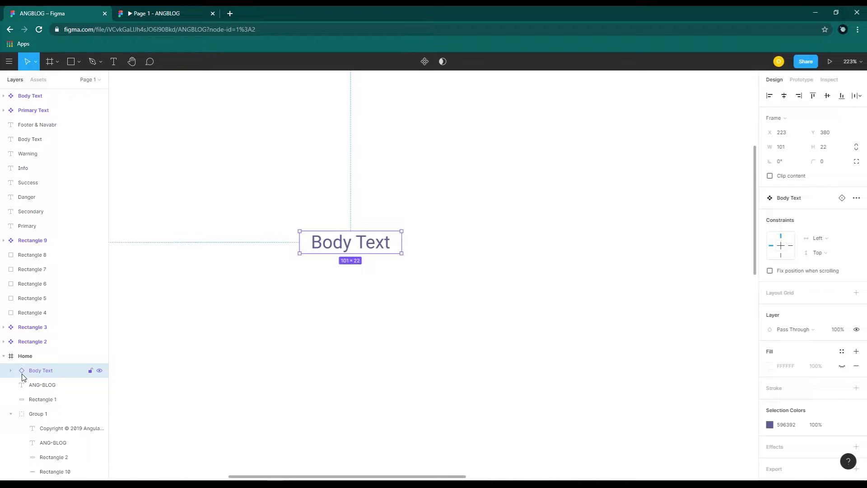
left_click(10, 371)
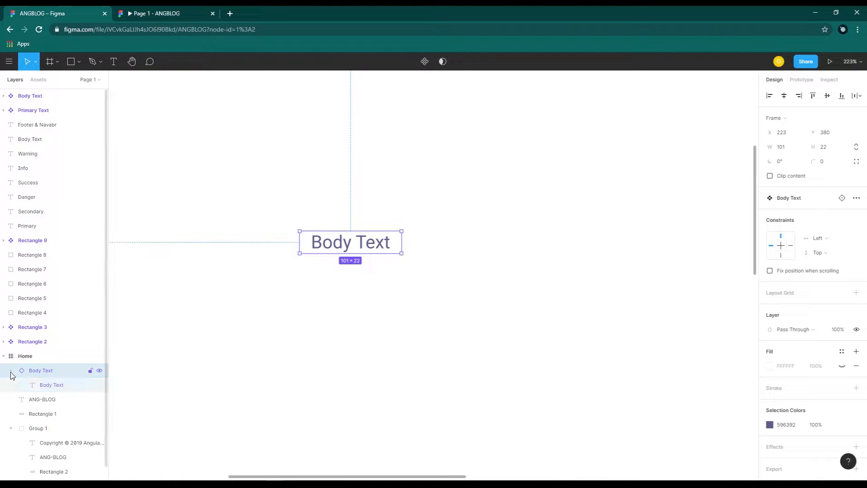
left_click(47, 386)
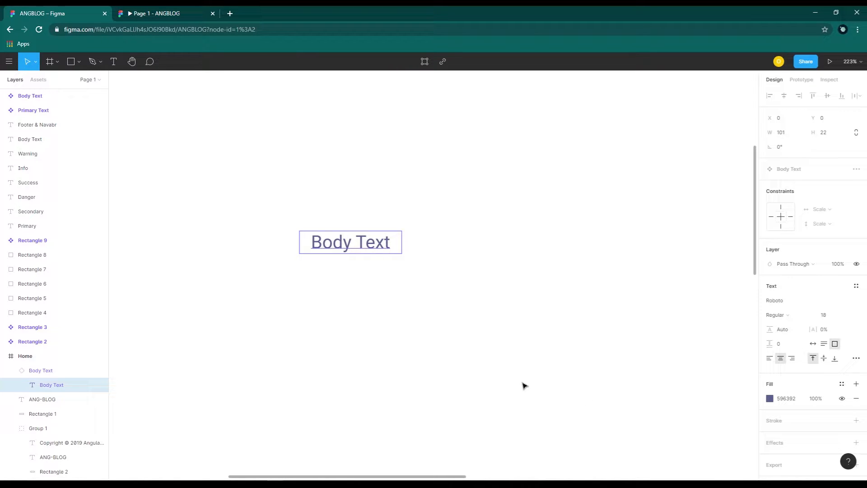
key("alt")
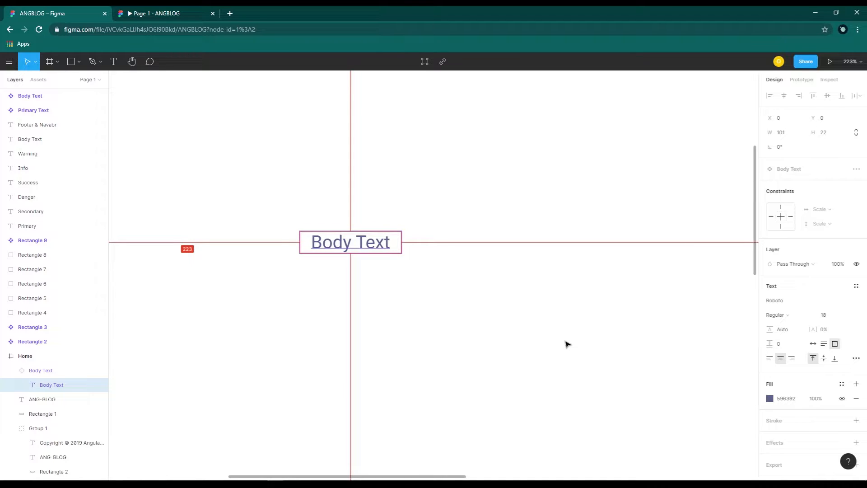
scroll(566, 344, "down", 3)
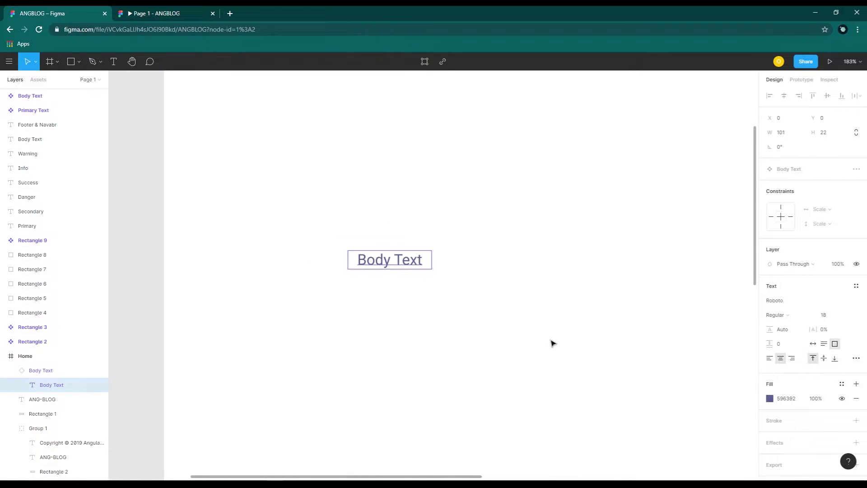
left_click_drag(394, 367, 371, 323)
left_click(447, 283)
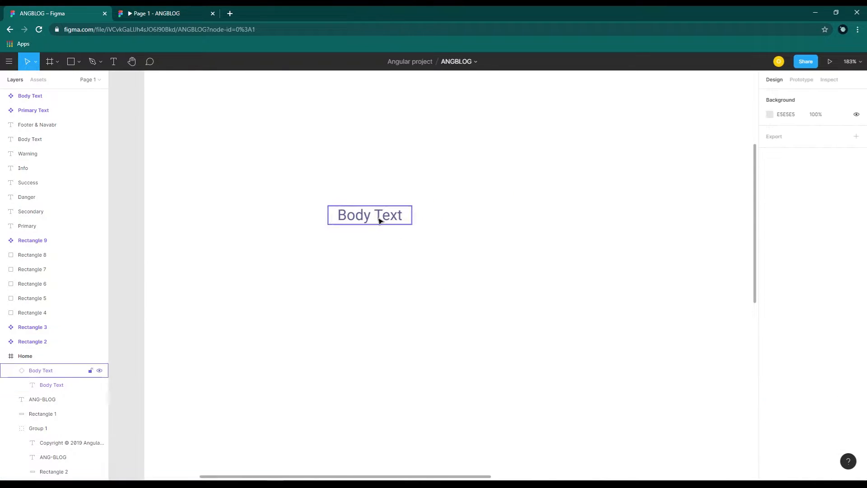
- Compare the Body Text instance's own frame properties with its layer structure inside the Home frame
left_click(379, 224)
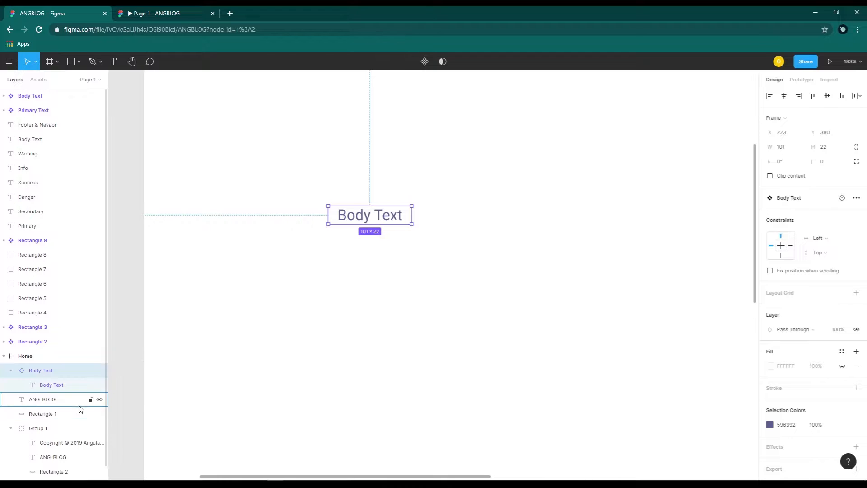
left_click(12, 370)
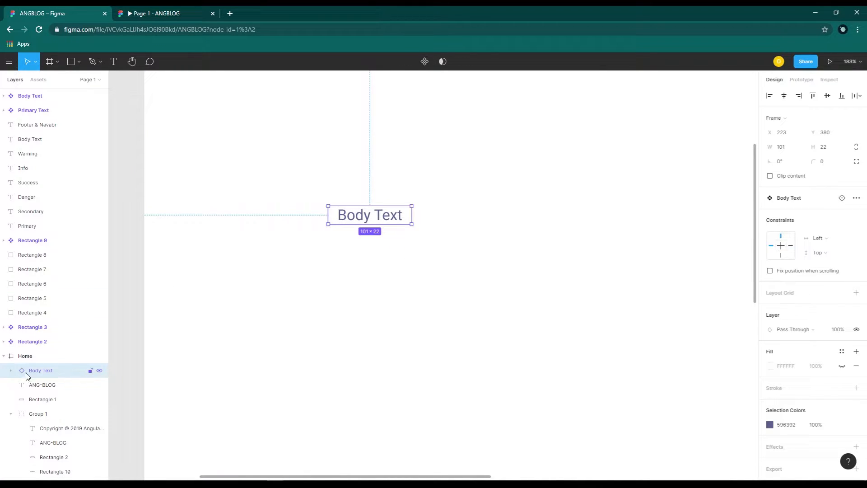
left_click(12, 370)
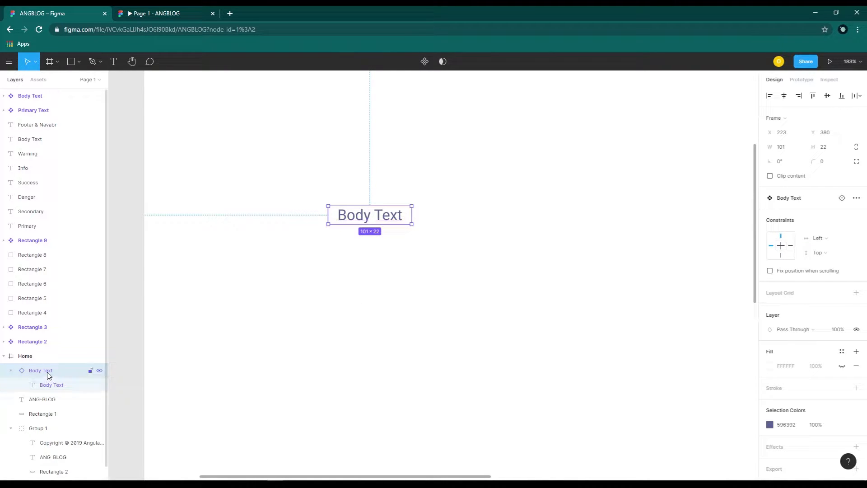
left_click(11, 371)
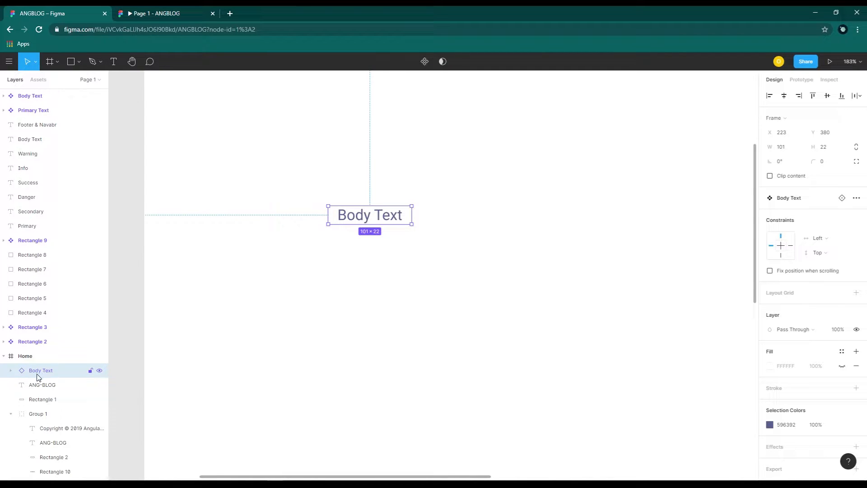
left_click(388, 280)
left_click(365, 223)
- Set the text nested inside the Home frame's Body Text instance to font size 13 and fill colour 78152C
left_click(11, 371)
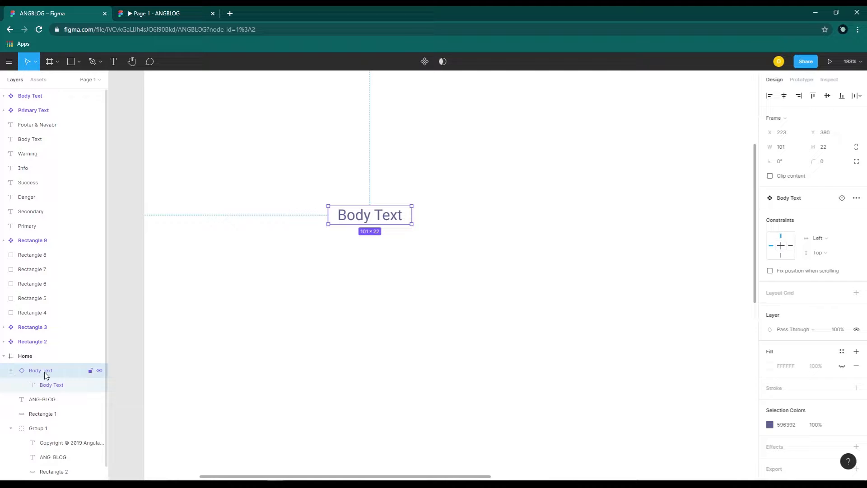
scroll(43, 377, "down", 1)
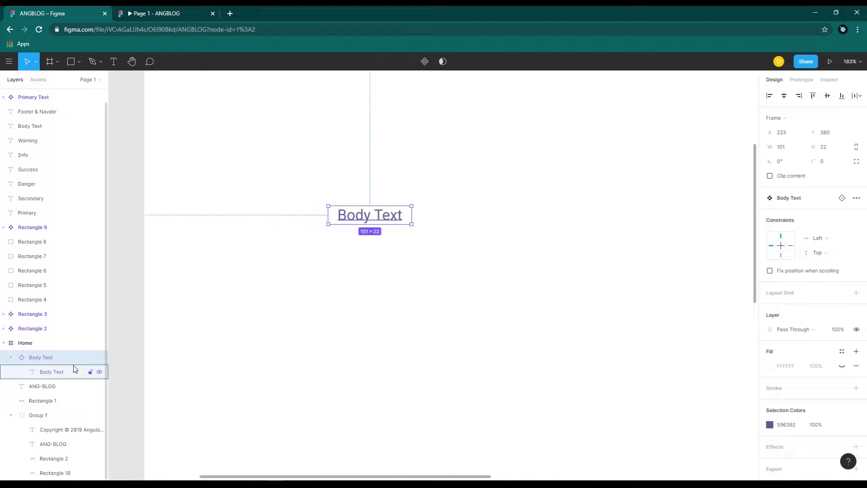
left_click(52, 376)
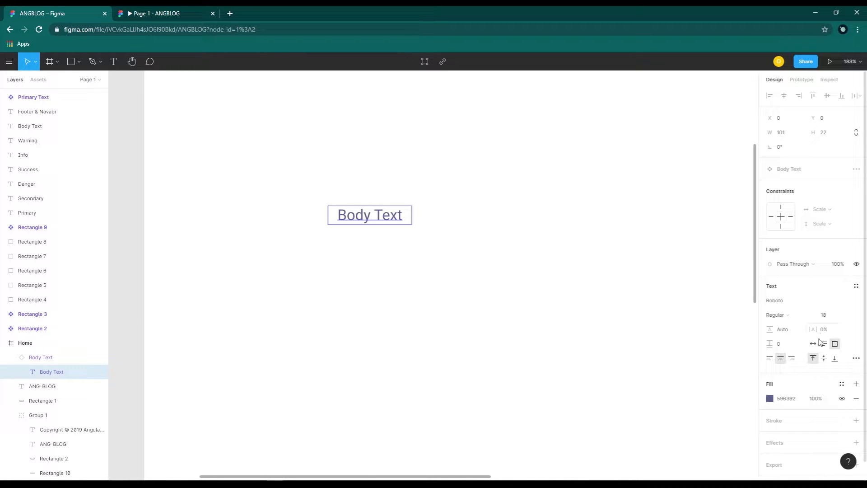
left_click(845, 315)
left_click(838, 290)
left_click(769, 399)
left_click_drag(714, 339, 739, 310)
left_click(741, 373)
left_click(496, 351)
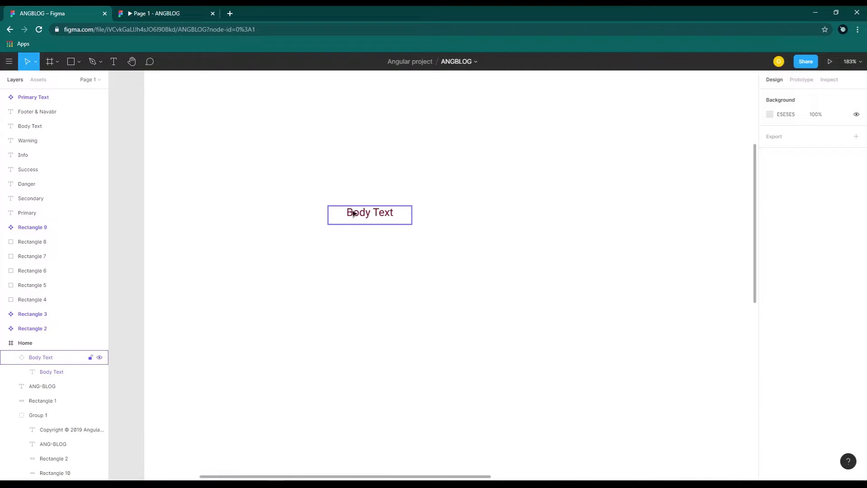
- Examine the overridden font size and fill of the Body Text instance in the Home frame
left_click(377, 215)
double_click(379, 216)
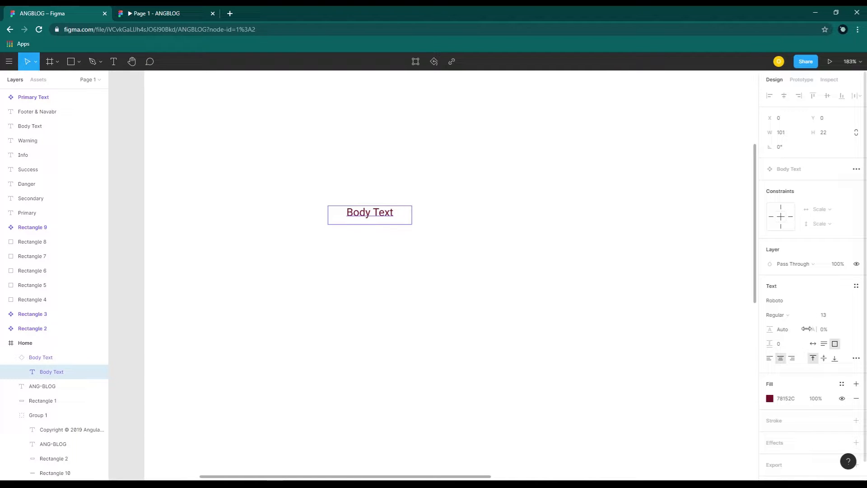
left_click(424, 339)
scroll(551, 348, "up", 3)
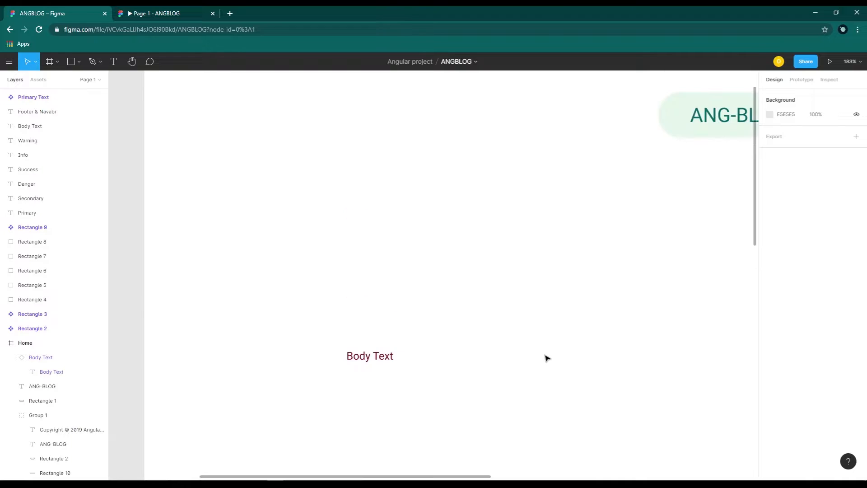
scroll(547, 357, "down", 3)
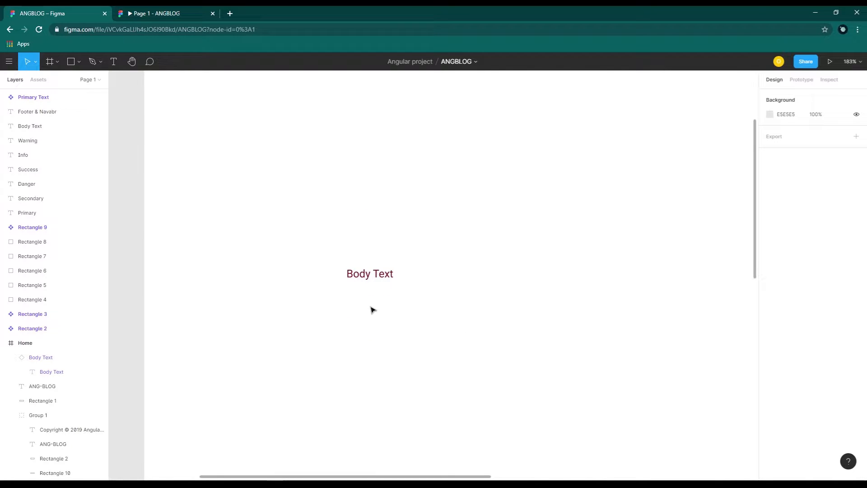
scroll(366, 293, "up", 1)
scroll(367, 293, "up", 1)
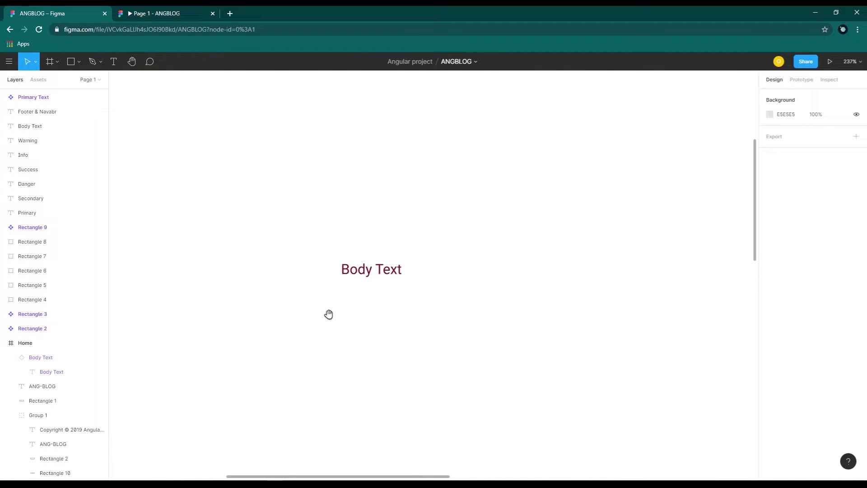
left_click_drag(329, 314, 421, 266)
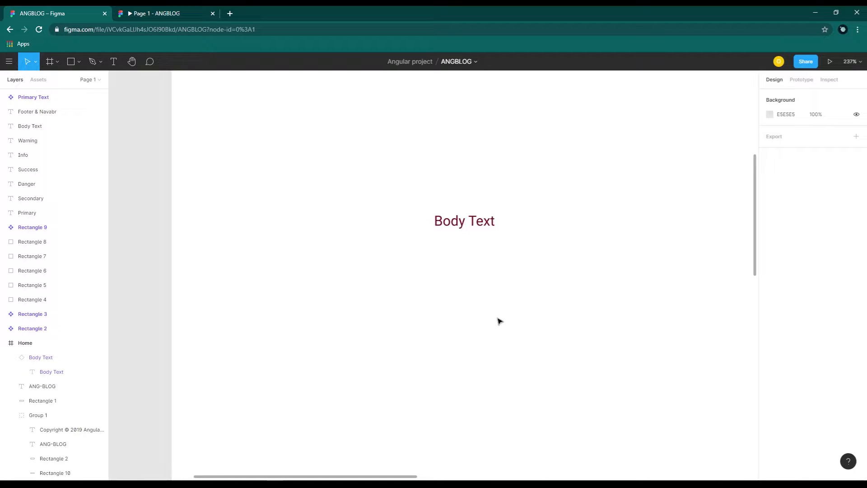
- Place a copy of the Primary swatch component inside the Home frame above the Body Text instance, at about X 215, Y 229
scroll(497, 271, "down", 3)
left_click_drag(279, 175, 440, 337)
left_click(225, 126)
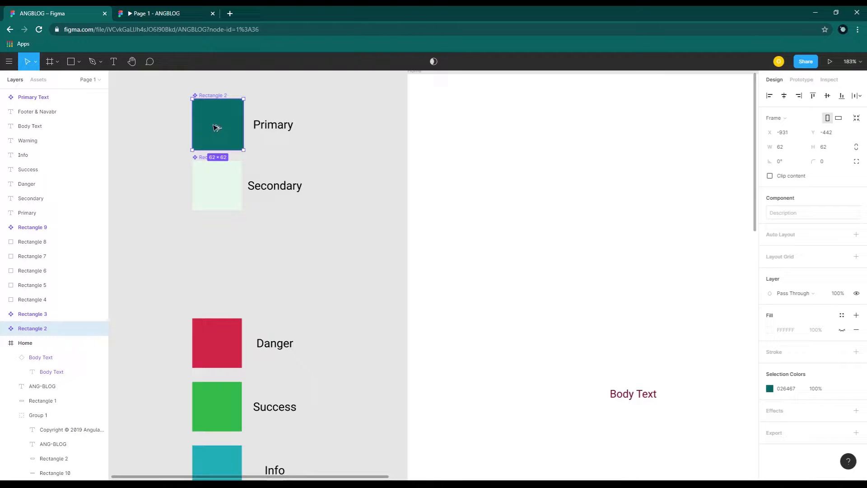
left_click_drag(217, 127, 609, 292)
left_click(689, 315)
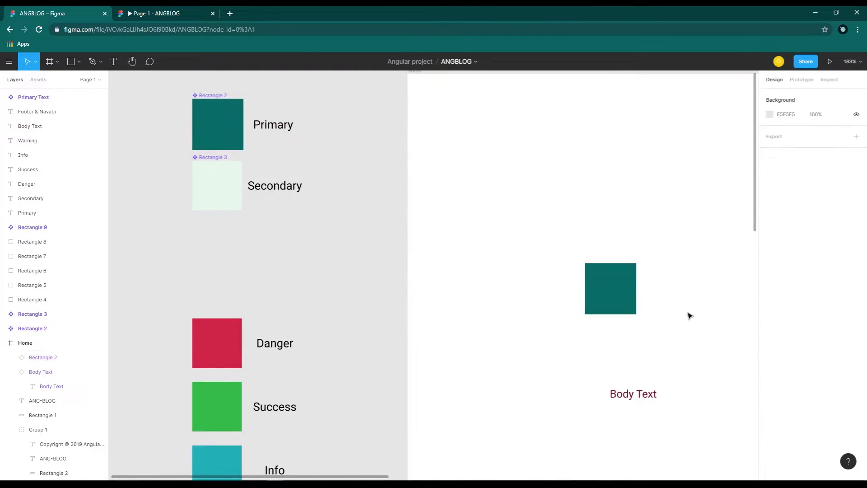
- Change the fill colour of the rectangle nested inside the Home frame's Primary swatch instance
left_click_drag(689, 315, 479, 257)
left_click(408, 240)
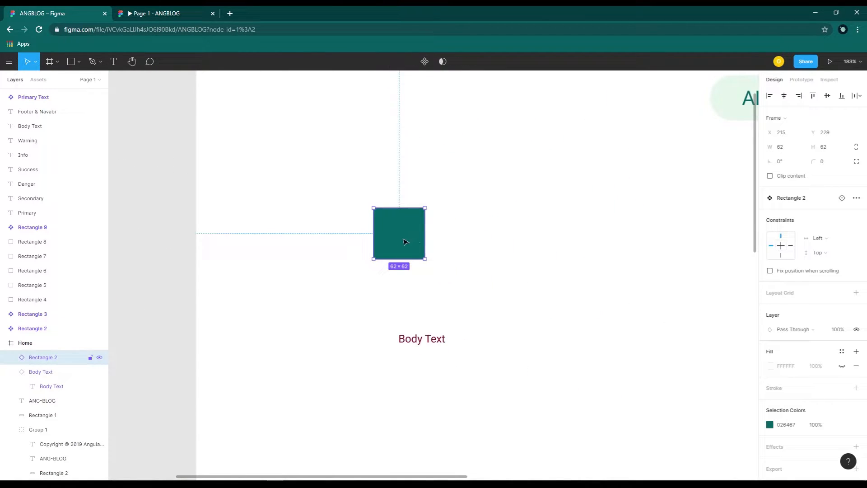
scroll(404, 250, "up", 1)
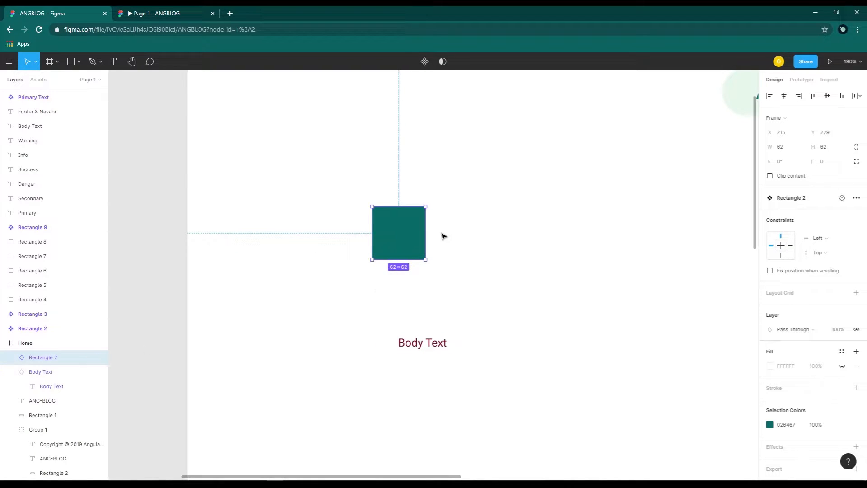
left_click(11, 357)
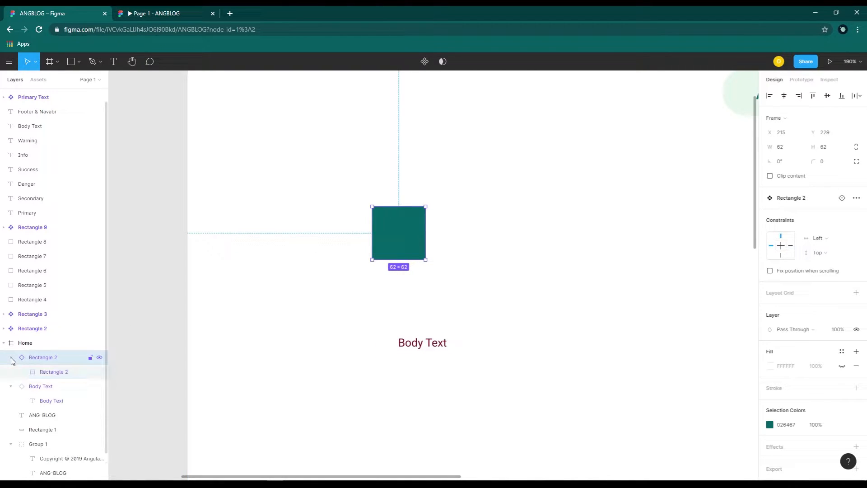
left_click(57, 377)
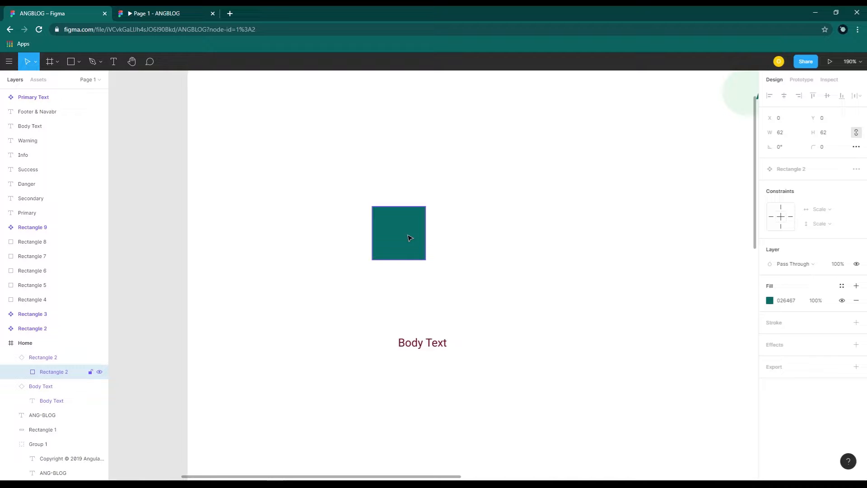
left_click(770, 301)
left_click_drag(744, 289, 694, 343)
left_click(748, 373)
left_click_drag(747, 350, 726, 282)
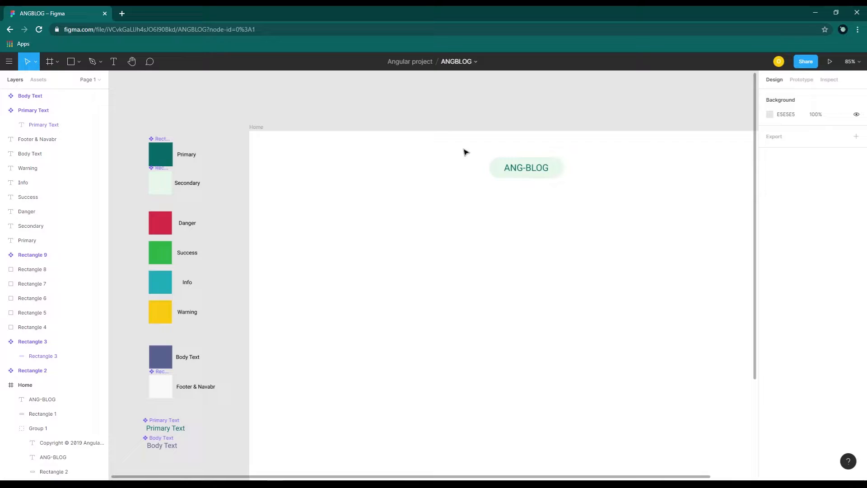
- Delete the ANG-BLOG text and its rounded background rectangle from the upper part of the Home frame
left_click_drag(463, 148, 654, 208)
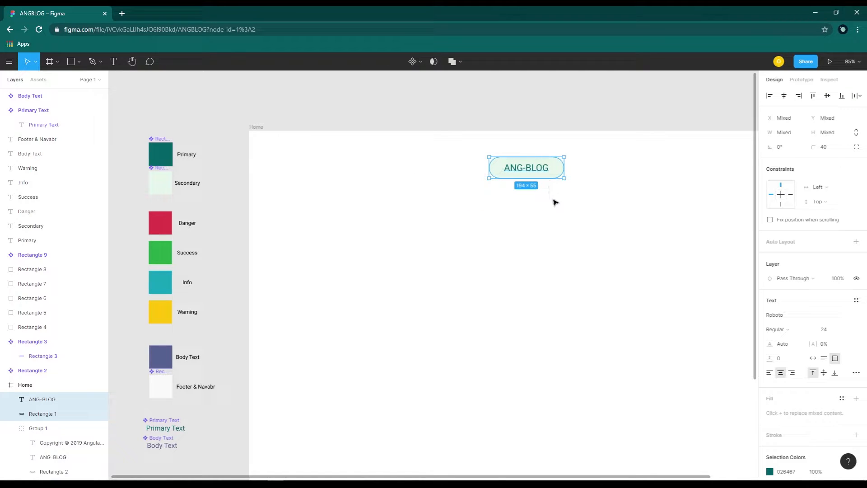
key("Delete")
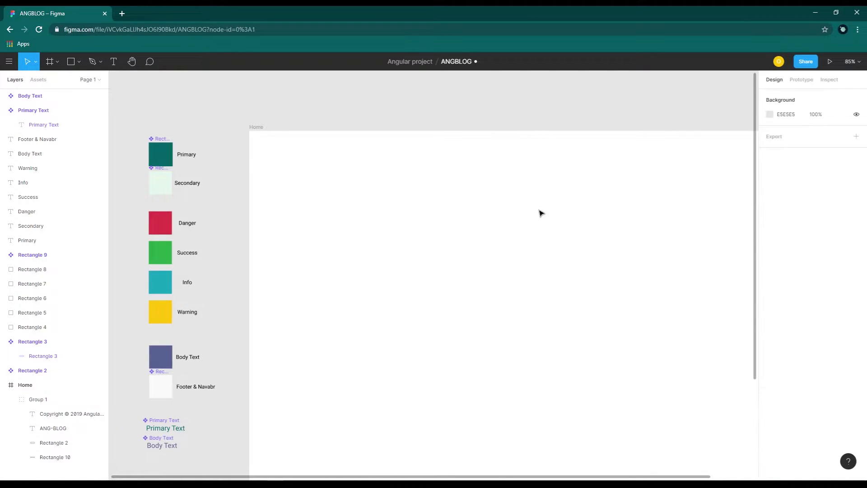
- Place a copy of the Secondary swatch component inside the Home frame at about X 456, Y 171
scroll(294, 232, "up", 3)
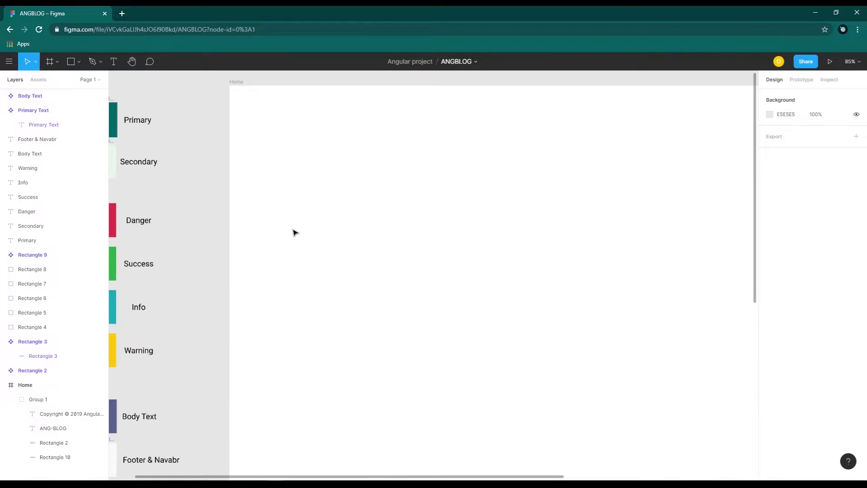
left_click_drag(280, 193, 375, 204)
left_click(194, 176)
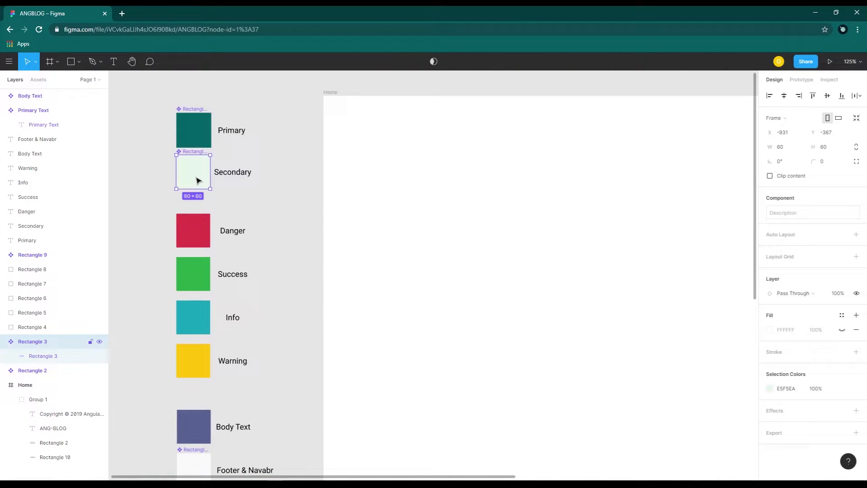
left_click_drag(197, 175, 559, 213)
left_click_drag(615, 222, 449, 246)
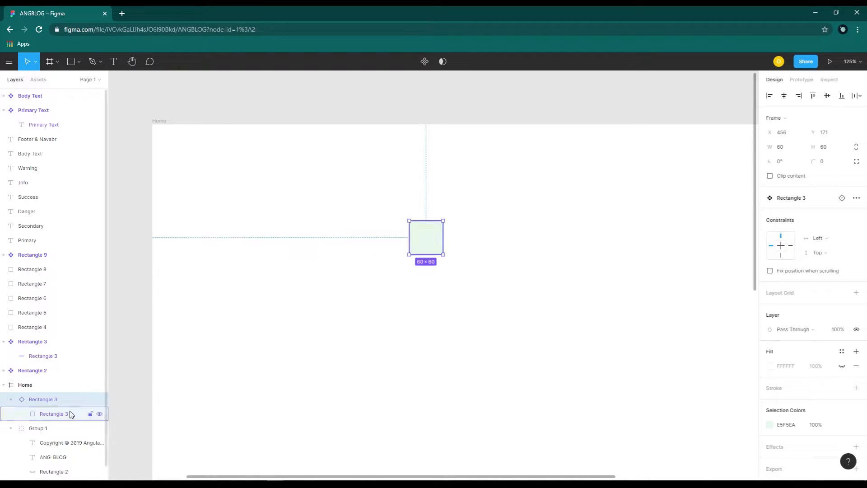
- Widen the Secondary swatch instance inside the Home frame to 199 px, keeping its 60 px height
left_click(69, 413)
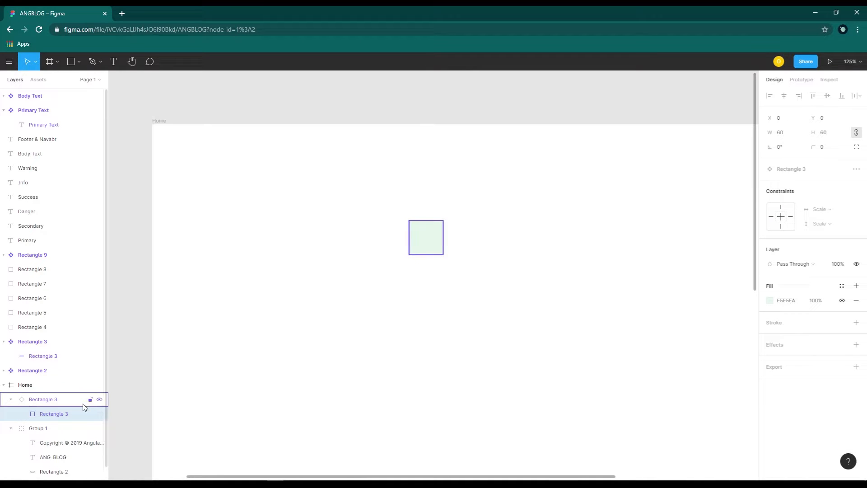
left_click(50, 398)
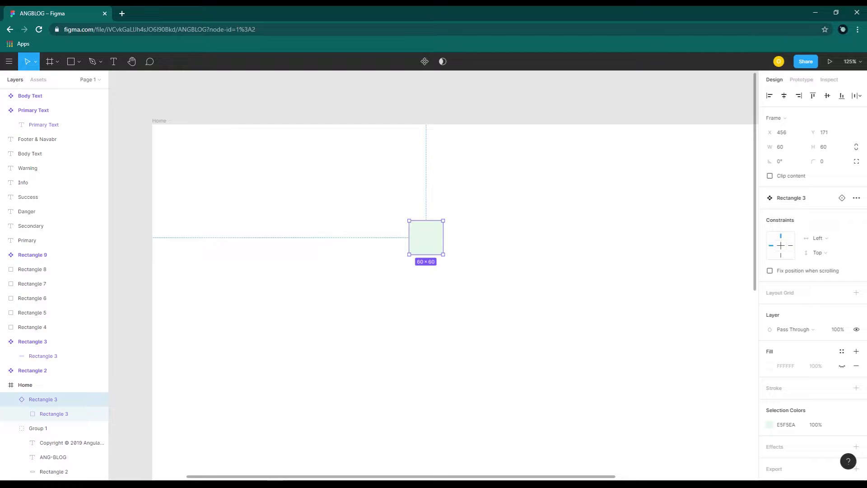
left_click(11, 399)
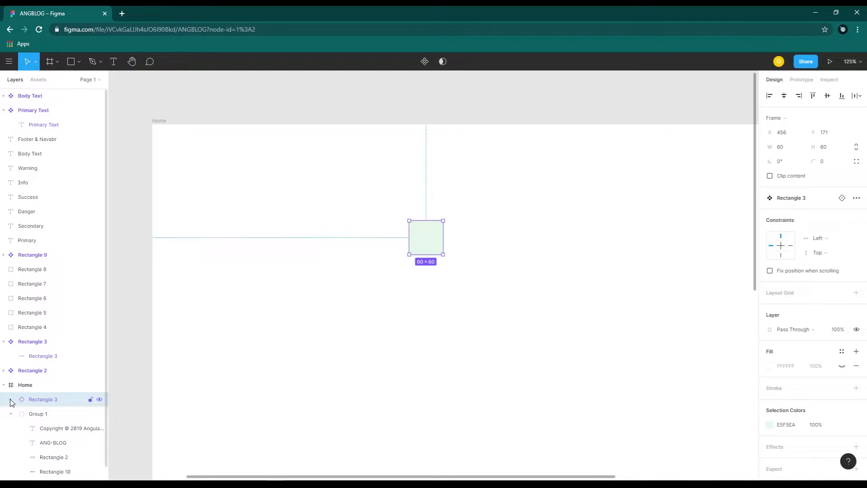
left_click_drag(443, 237, 509, 236)
- Set the corner radius of the rectangle nested inside the widened Secondary instance to 40
double_click(473, 237)
left_click(824, 132)
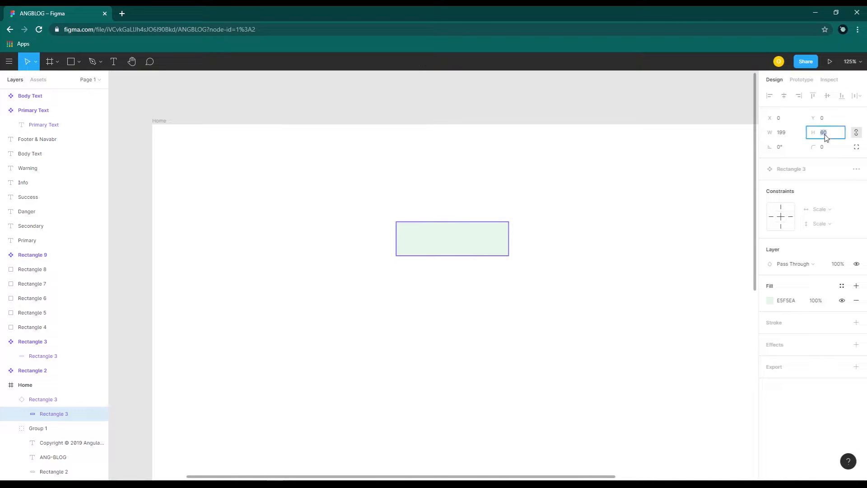
left_click(827, 151)
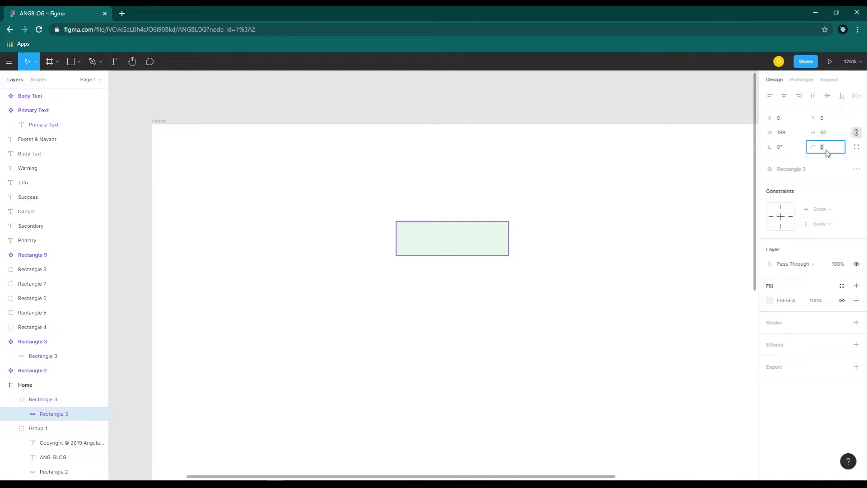
type("4")
key("Return")
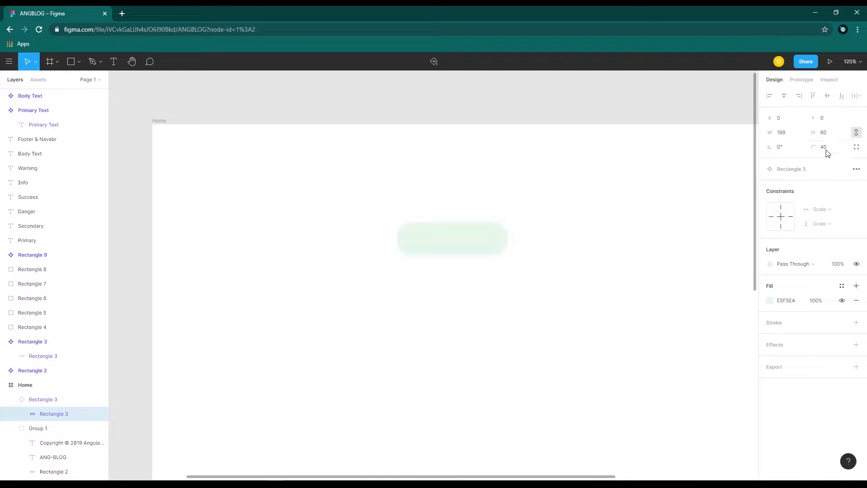
scroll(463, 243, "up", 3)
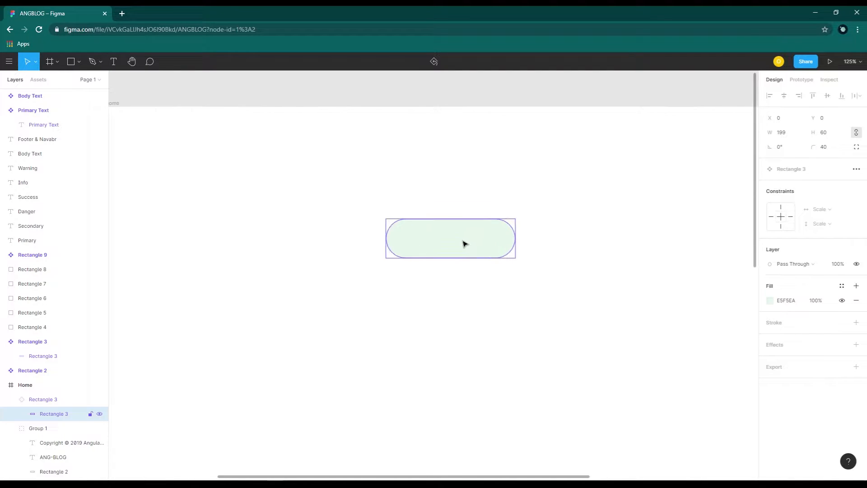
left_click(440, 372)
- Place a copy of the Primary Text component over the rounded Secondary instance in the Home frame, at X 473, Y 190
scroll(439, 372, "down", 4)
scroll(440, 373, "up", 3)
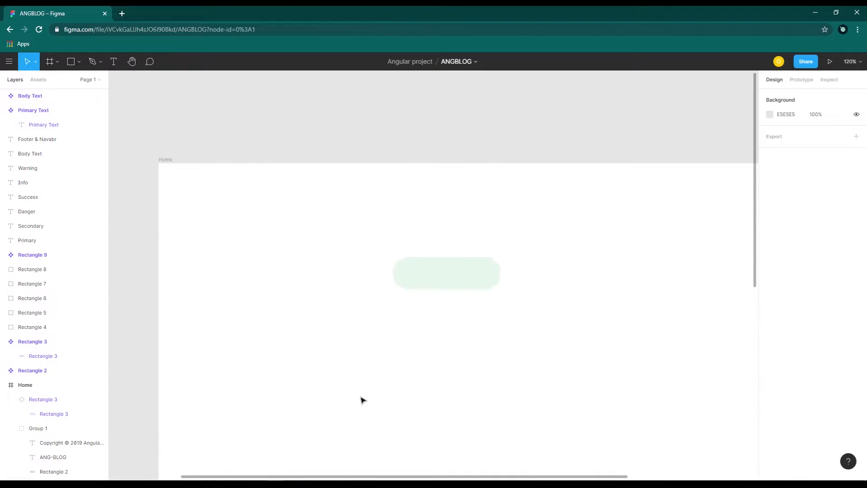
left_click_drag(360, 398, 424, 267)
left_click(166, 350)
left_click_drag(164, 348, 552, 137, "alt")
left_click_drag(635, 165, 583, 358)
left_click_drag(518, 322, 522, 233)
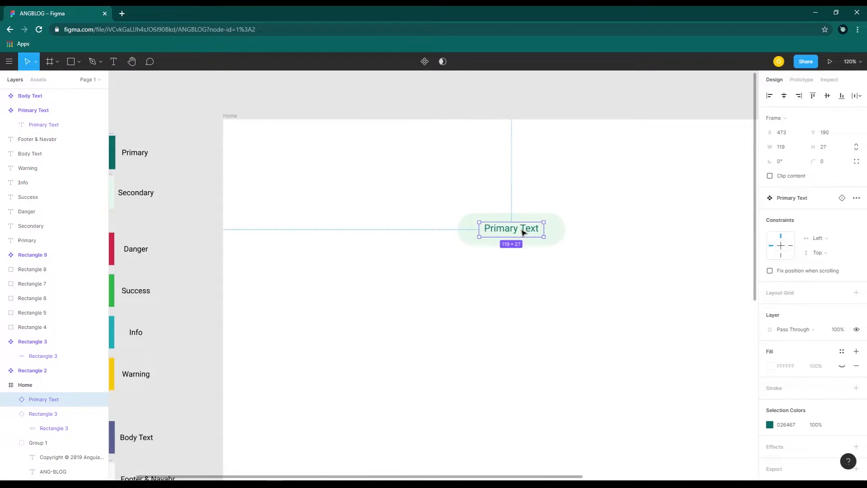
- Replace the wording of the Home frame's Primary Text instance with ANG-BLOG
double_click(522, 230)
double_click(523, 229)
type("ANG")
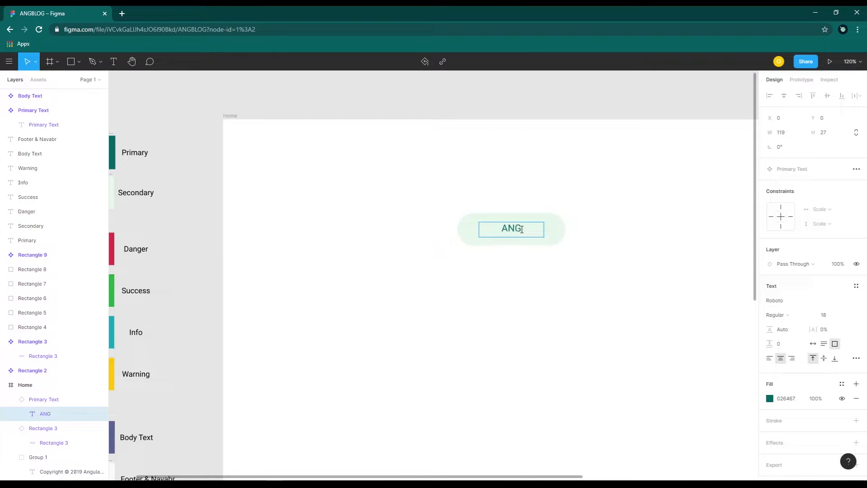
type("-BLOG")
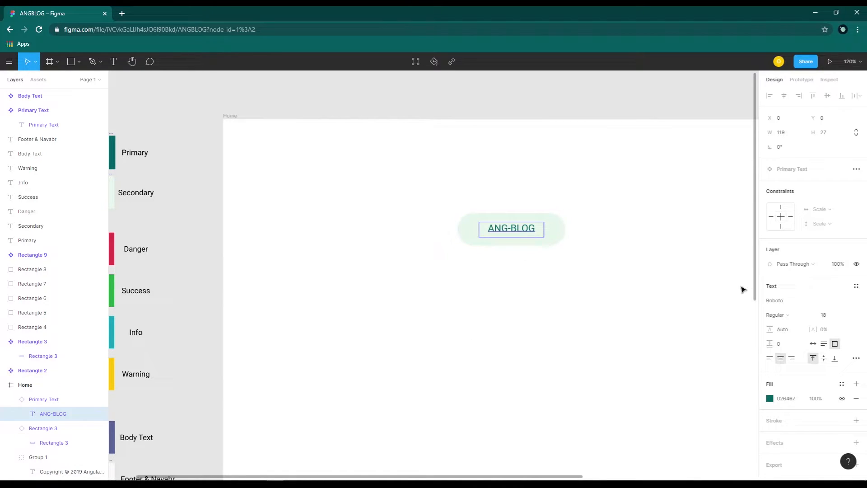
- Set the font size of the ANG-BLOG text to 24
left_click(846, 316)
left_click(842, 312)
left_click(839, 316)
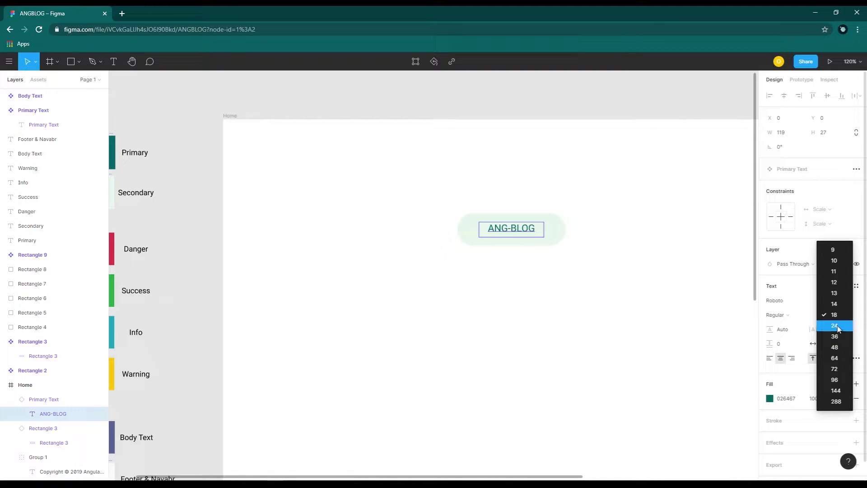
left_click(834, 325)
left_click(567, 265)
- Align the ANG-BLOG text instance and its rounded background instance by their vertical centres
left_click_drag(471, 192, 497, 215)
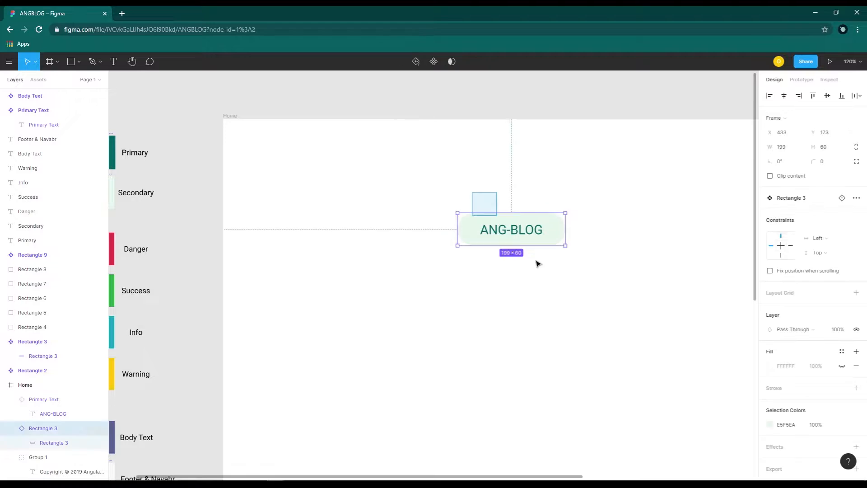
left_click_drag(537, 264, 557, 284)
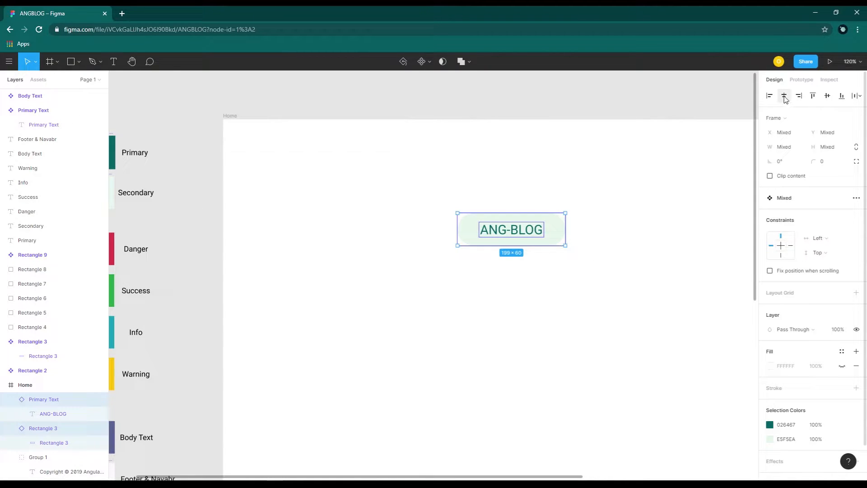
left_click(826, 95)
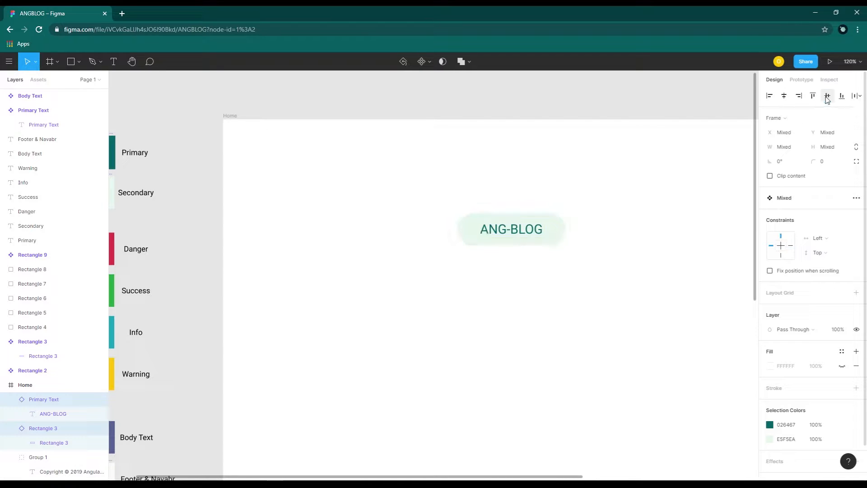
left_click(548, 291)
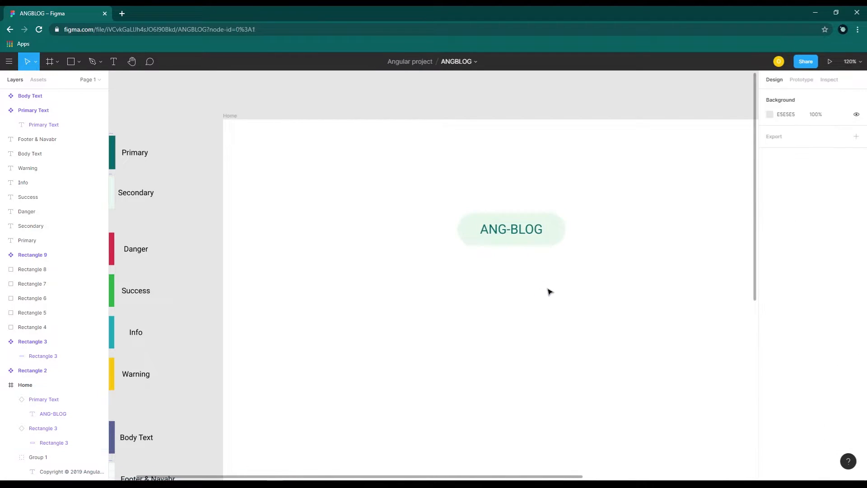
- Place another copy of the Secondary swatch component in the Home frame below the ANG-BLOG element, at X 413, Y 323
left_click(471, 226)
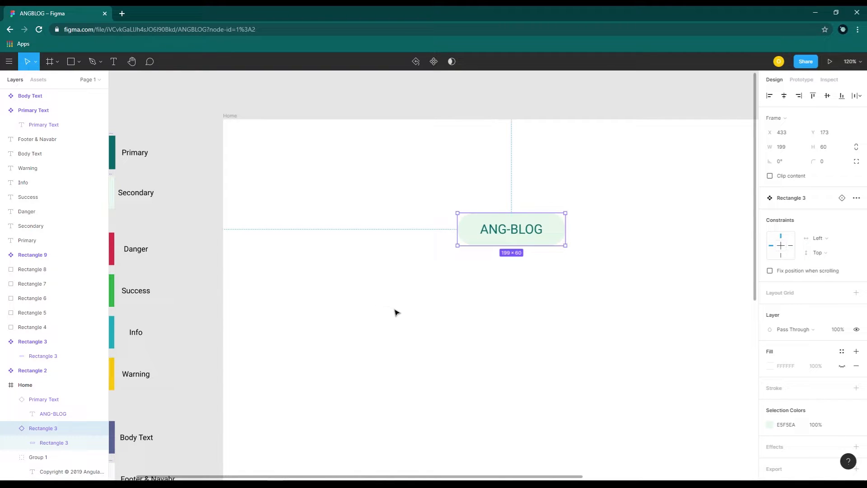
left_click_drag(292, 220, 388, 184)
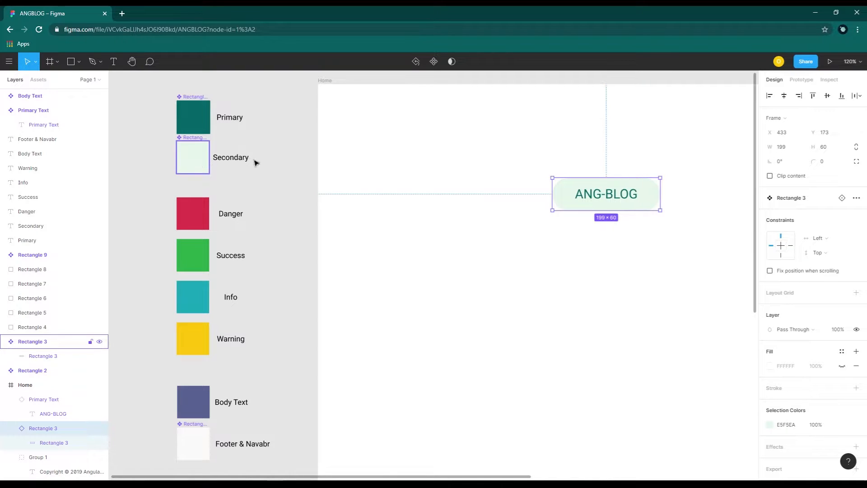
left_click(486, 262)
left_click(195, 157)
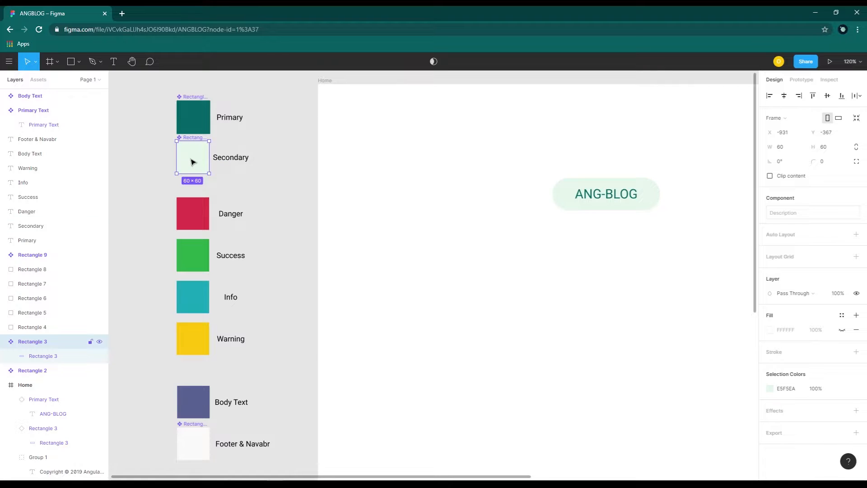
left_click(554, 205)
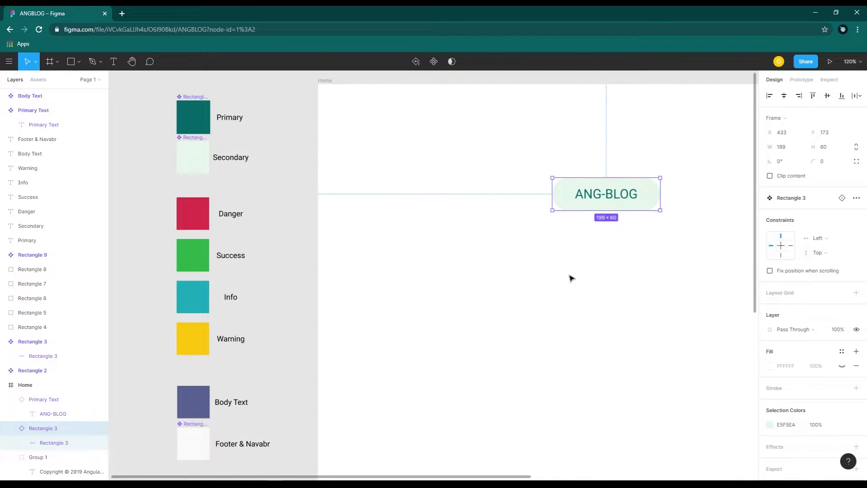
left_click(196, 162)
left_click_drag(195, 163, 561, 281)
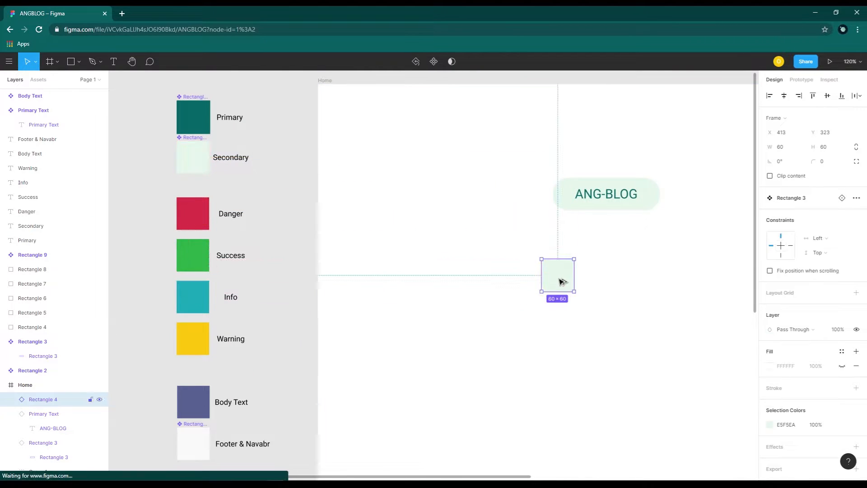
left_click(529, 236)
- Recolour the main Secondary swatch component to the green 22A14A to try out how its instances follow it
left_click(194, 158)
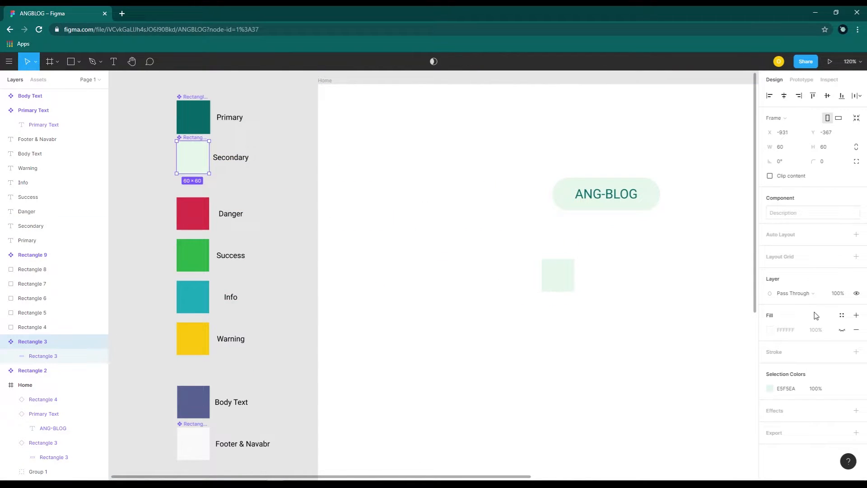
left_click(770, 389)
left_click(733, 299)
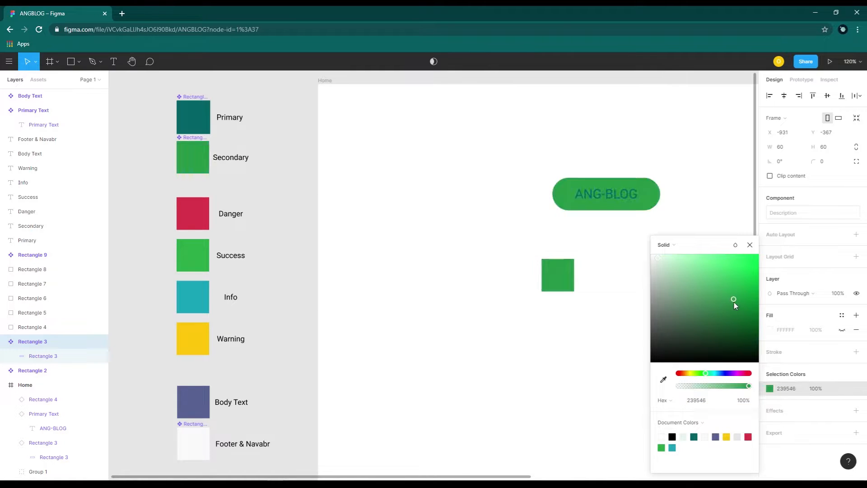
left_click_drag(738, 276, 735, 295)
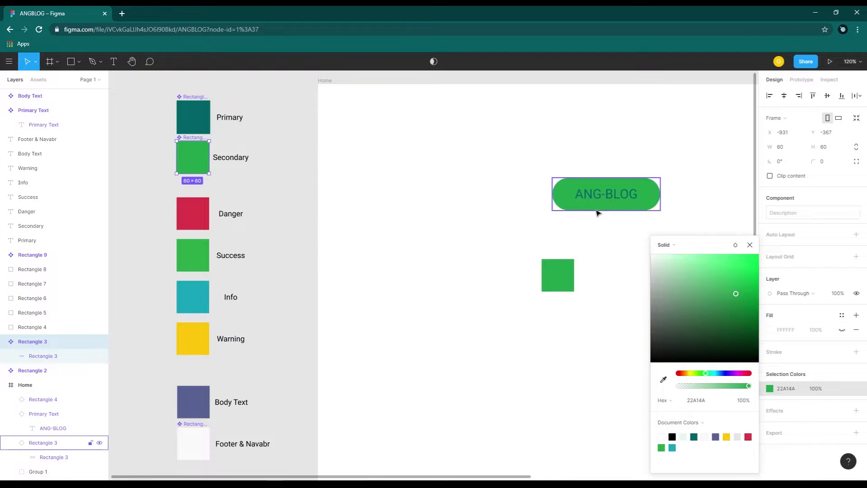
left_click(605, 305)
- Undo all the green colour changes made to the main Secondary swatch component
key("ctrl+z")
key("ctrl+z")
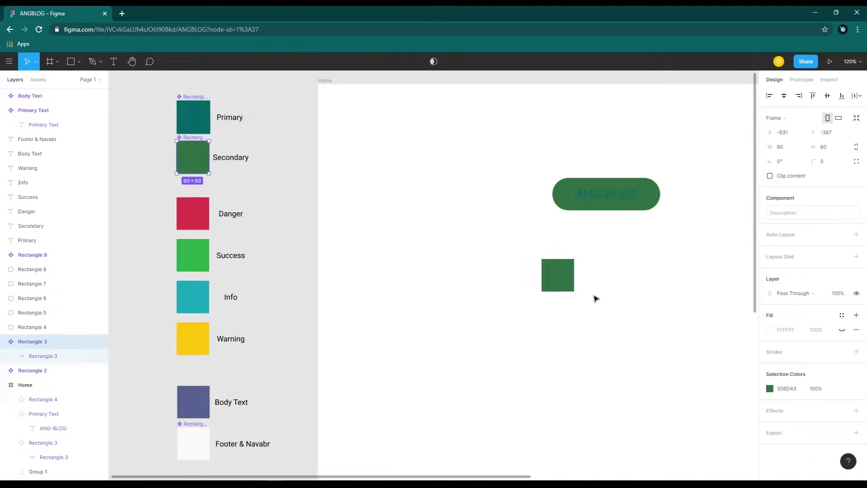
key("ctrl+z")
key("ctrl+z")
key("ctrl+z")
key("ctrl+z")
key("ctrl+z")
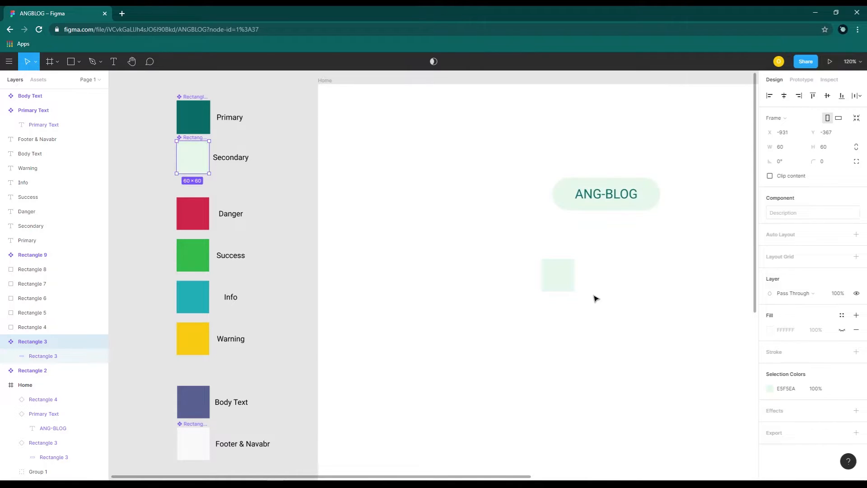
- Recolour only the square Secondary instance below ANG-BLOG to 59D981, and delete that instance from the Home frame
left_click(562, 283)
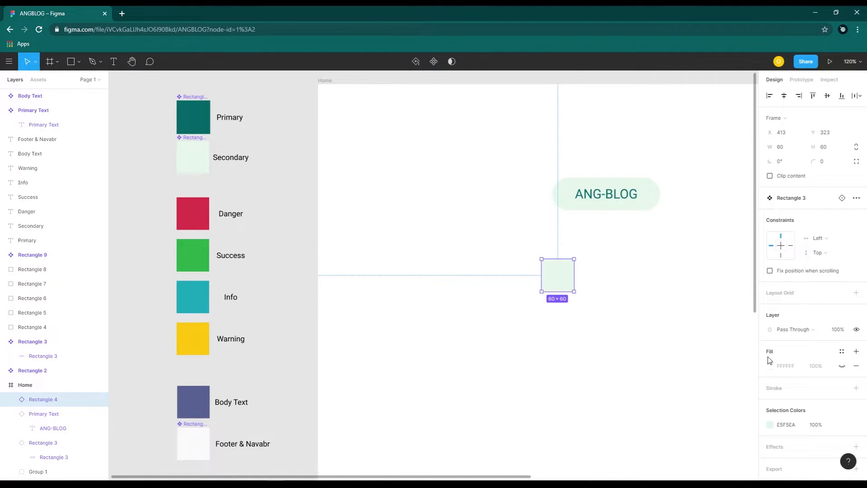
left_click(777, 427)
left_click_drag(727, 312, 713, 278)
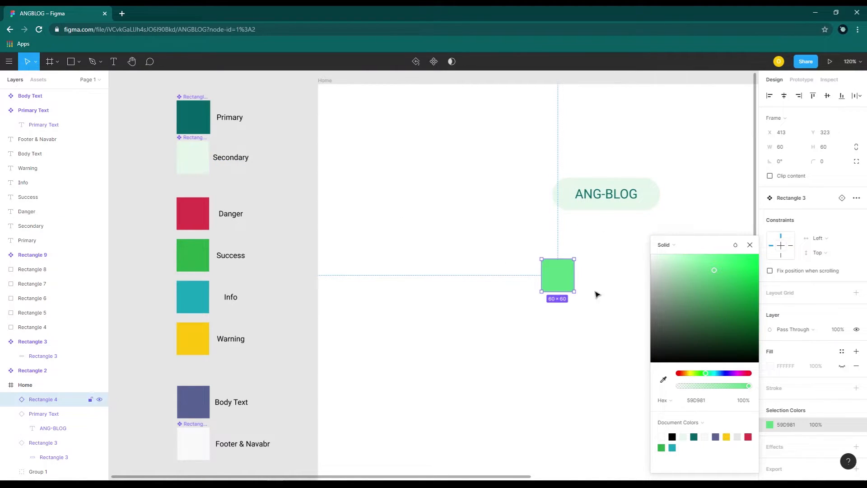
left_click(604, 357)
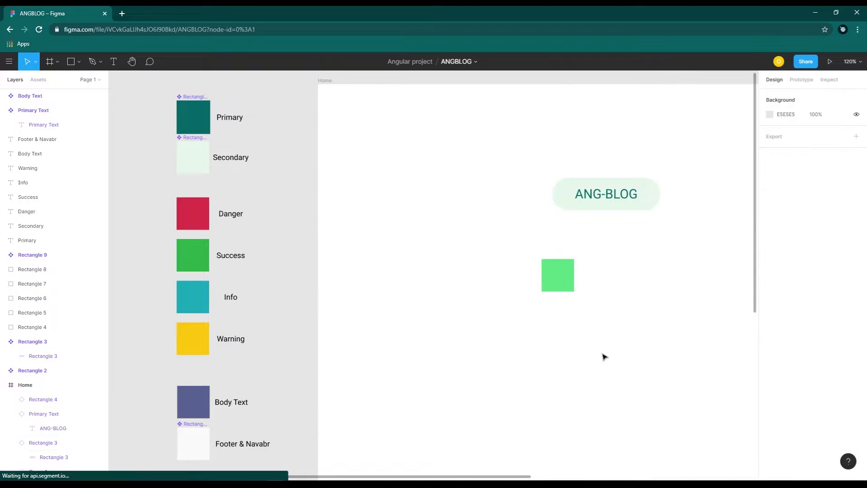
left_click(560, 282)
key("Delete")
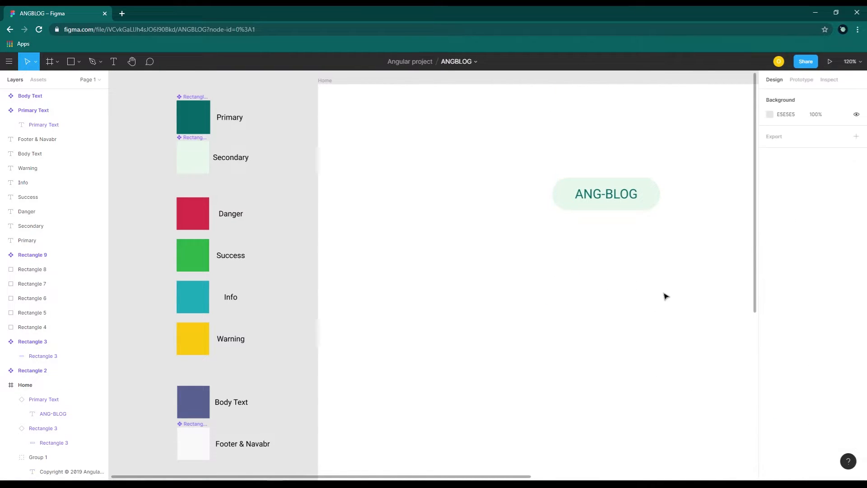
- Move the ANG-BLOG text and its rounded background together to the horizontal centre of the Home frame, near its upper edge
left_click_drag(668, 296, 550, 335)
left_click_drag(411, 201, 625, 274)
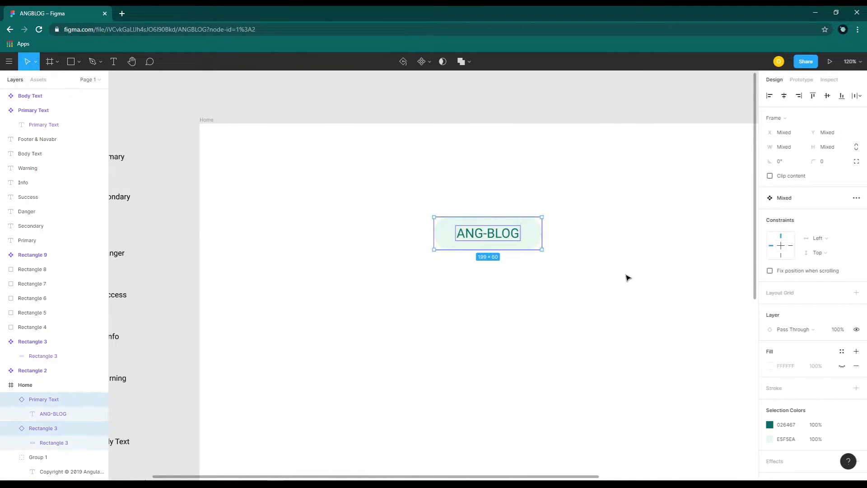
scroll(600, 319, "down", 2)
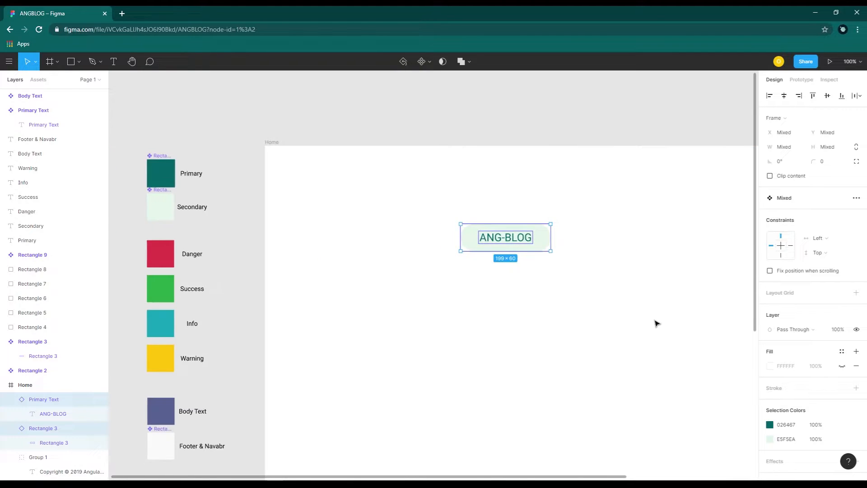
left_click_drag(656, 323, 472, 328)
scroll(471, 328, "down", 1)
left_click_drag(379, 268, 451, 225)
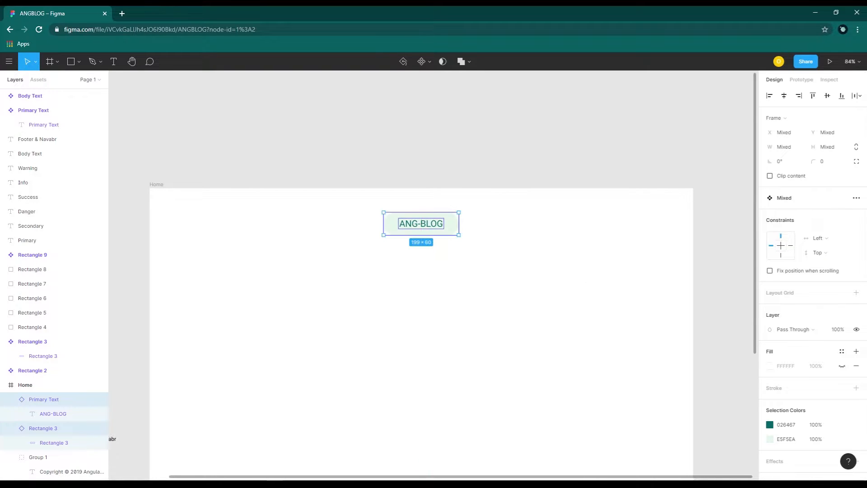
- Set the horizontal constraint of the ANG-BLOG text and its rounded background to Center
left_click(837, 253)
left_click(837, 252)
left_click(823, 238)
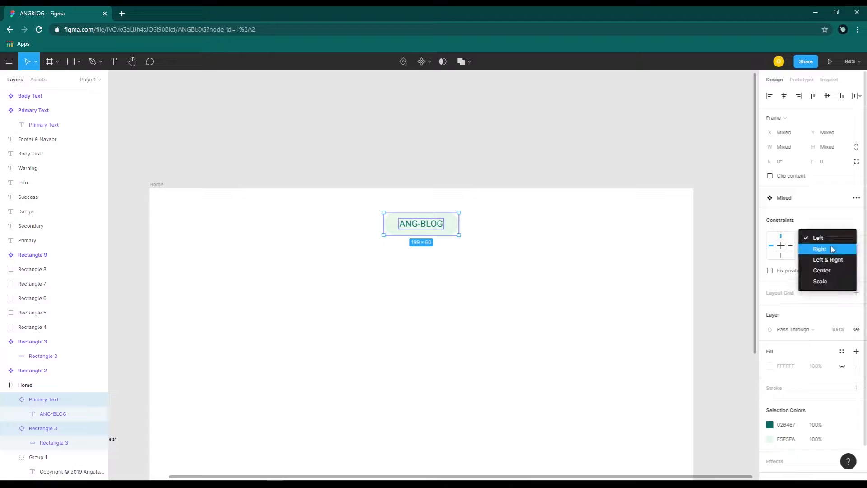
left_click(833, 271)
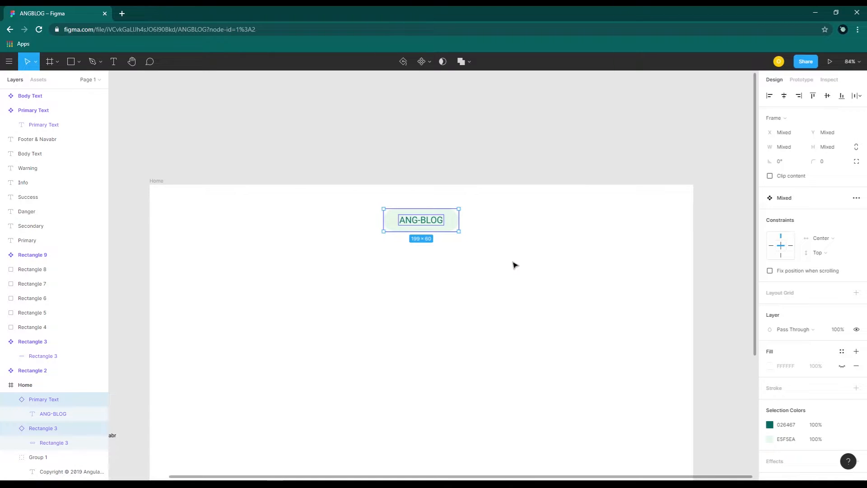
scroll(515, 265, "down", 3)
left_click(159, 81)
left_click_drag(258, 86, 271, 133)
left_click_drag(147, 212, 232, 224)
key("ctrl+z")
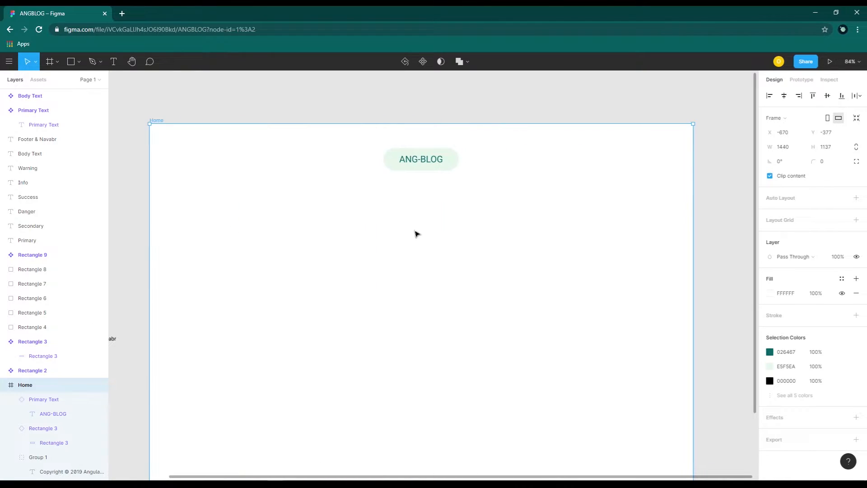
- Place an instance of the dark green Rectangle 2 component from the local assets in the Home frame
left_click(38, 80)
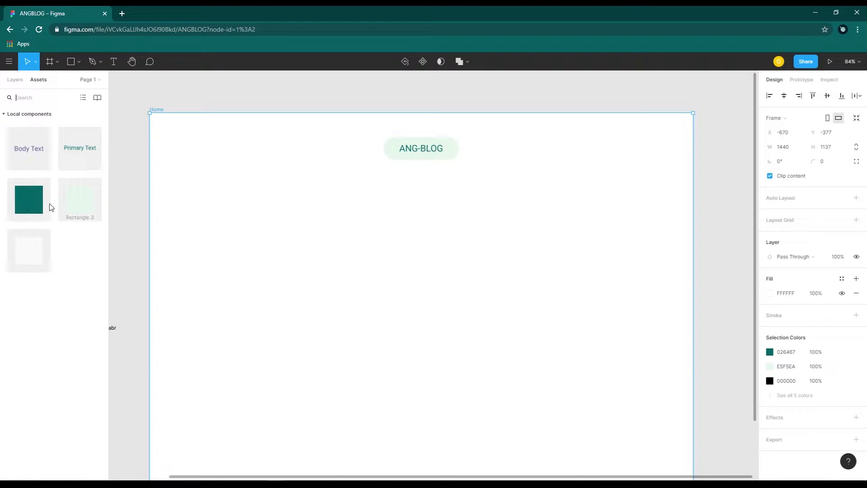
left_click_drag(26, 203, 234, 236)
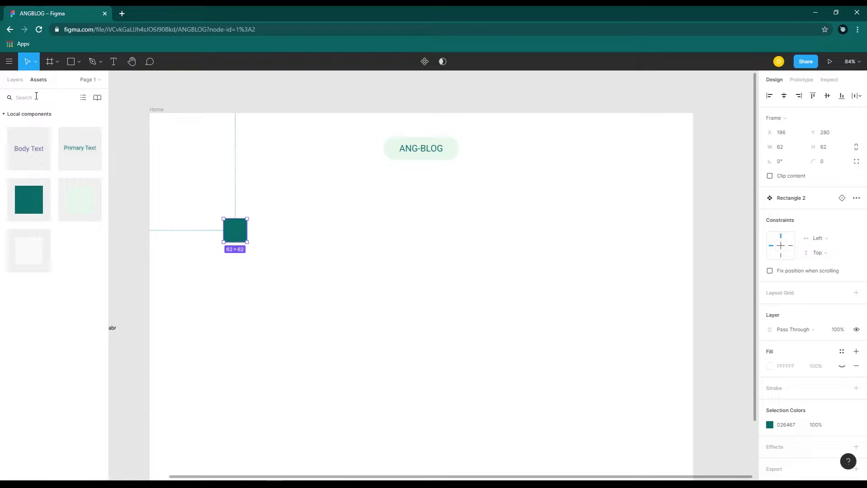
left_click(13, 79)
scroll(77, 361, "down", 3)
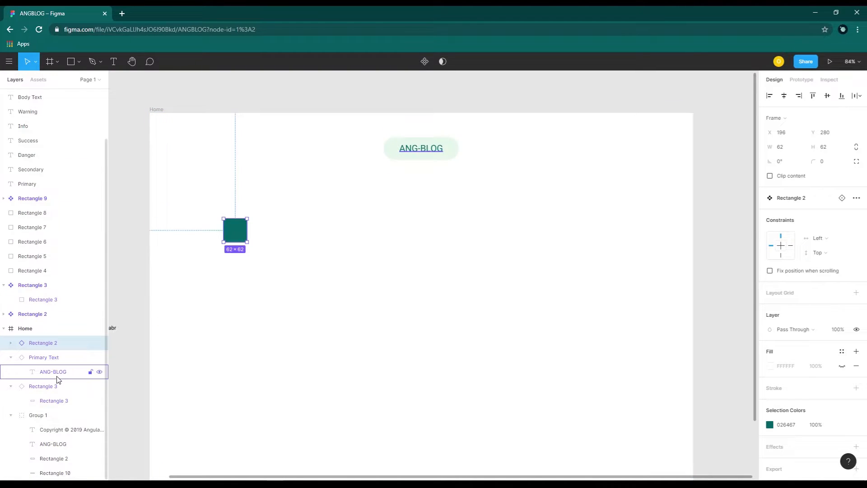
left_click(39, 80)
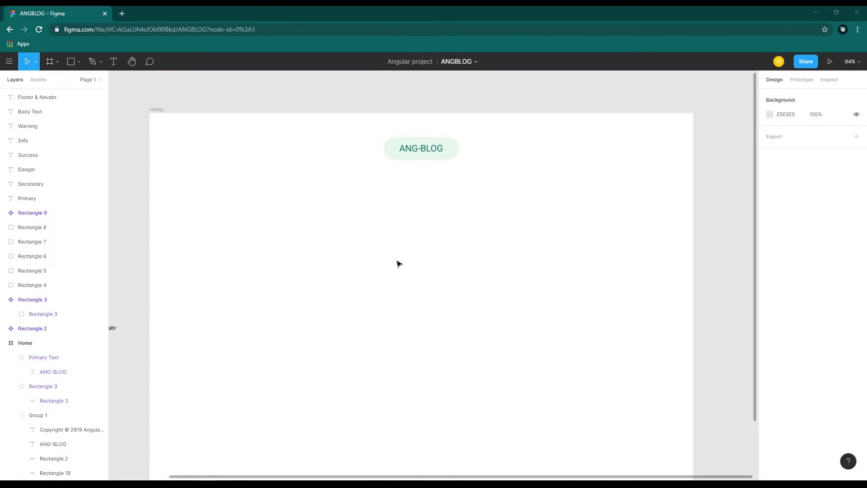
- Move the light grey Footer & Navabr swatch component into the Home frame
scroll(407, 239, "up", 3)
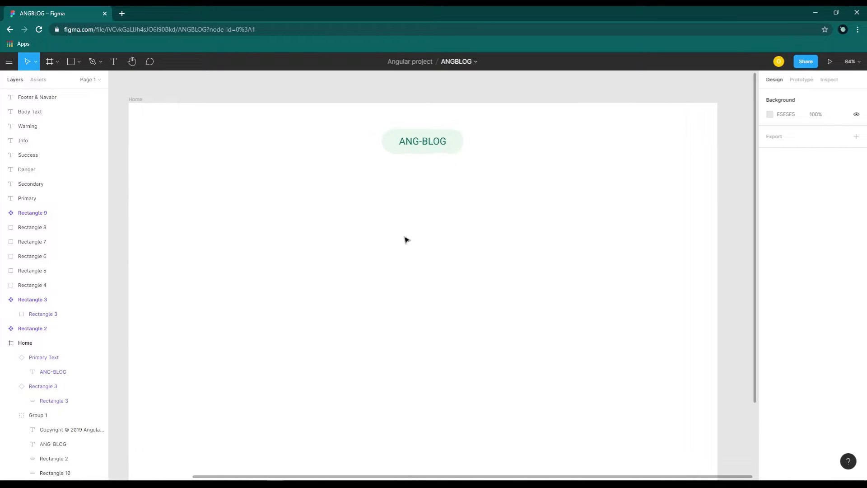
left_click_drag(329, 234, 436, 218)
left_click_drag(318, 255, 379, 209)
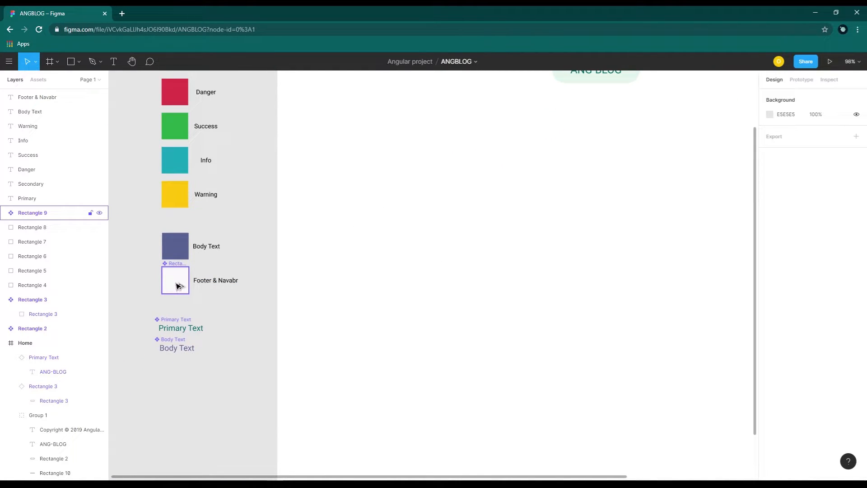
left_click_drag(179, 286, 457, 110)
scroll(597, 180, "up", 3)
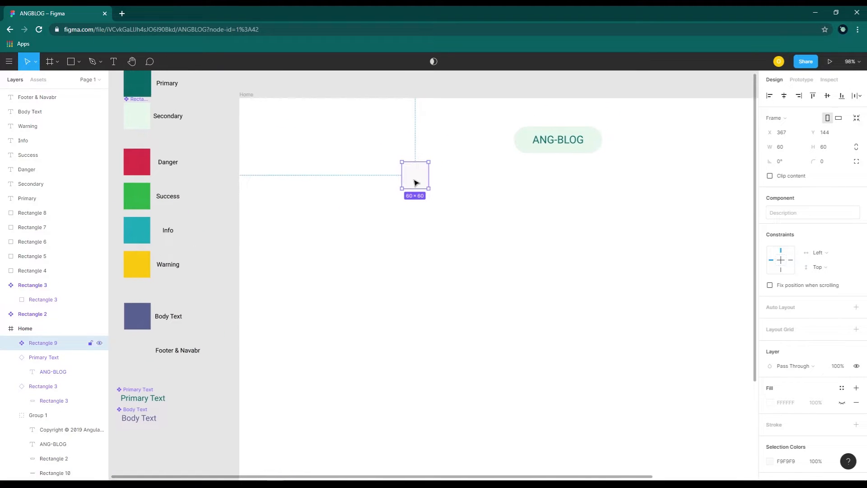
- Turn the light grey swatch into a full-width navigation bar below the ANG-BLOG logo, sized 1440 by 52
left_click_drag(416, 182, 652, 202)
left_click_drag(625, 238, 410, 290)
left_click_drag(440, 243, 661, 243)
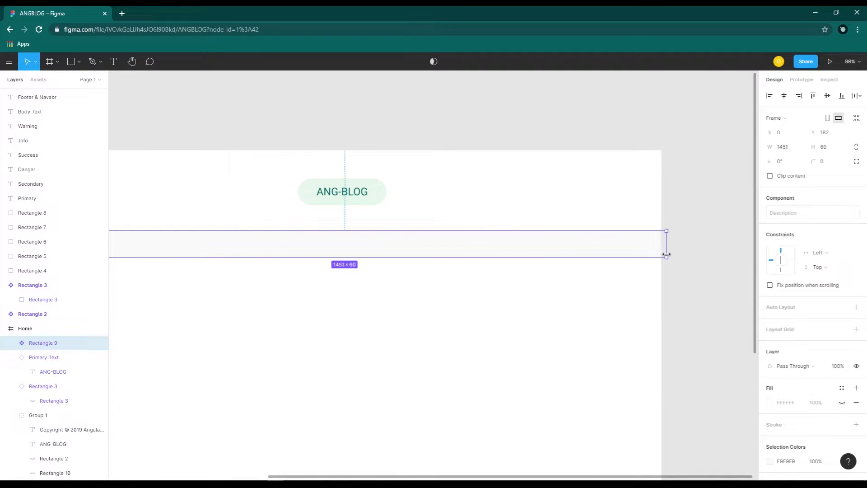
left_click(822, 147)
scroll(310, 339, "left", 5)
scroll(310, 338, "down", 2)
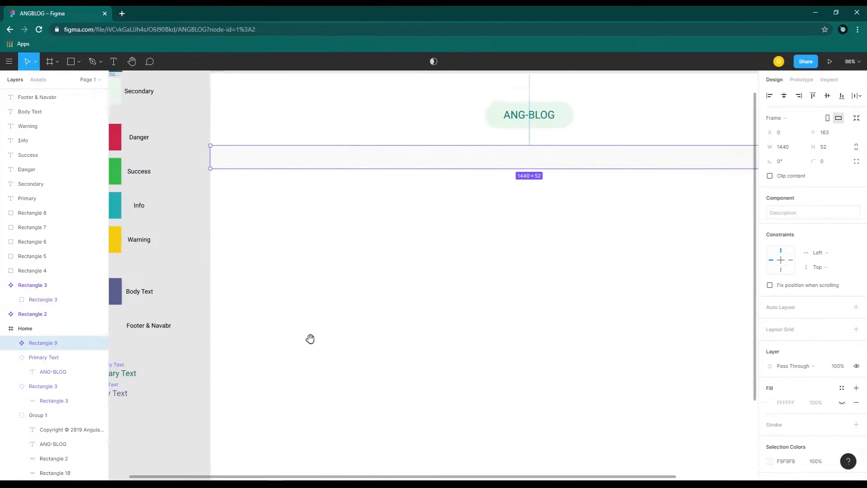
- Place a copy of the Primary Text component on the navigation bar and set its font size to 14
left_click(128, 355)
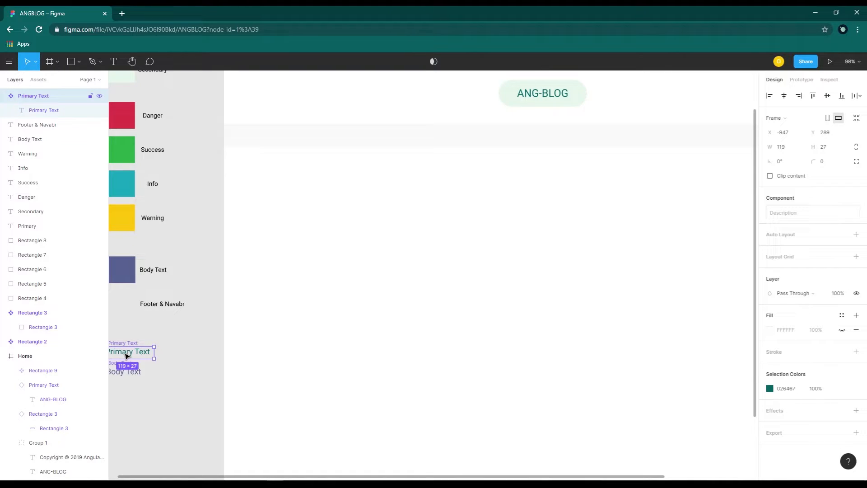
left_click_drag(127, 355, 392, 138)
double_click(392, 135)
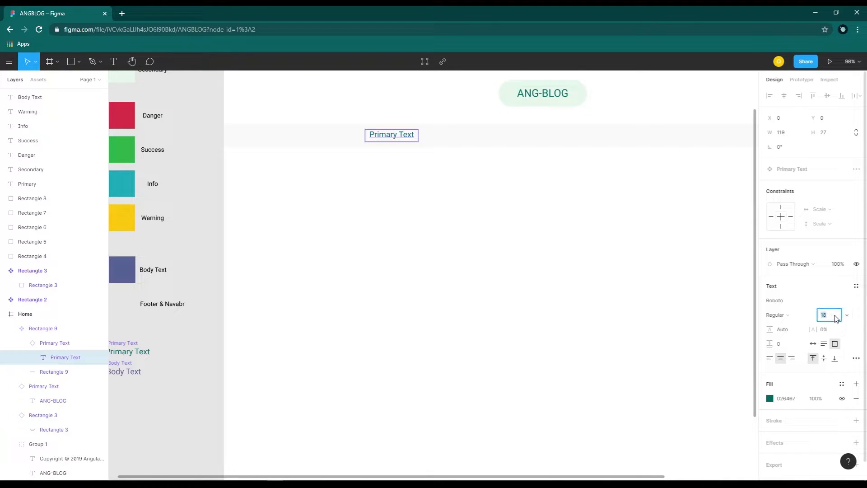
left_click(849, 316)
left_click(839, 304)
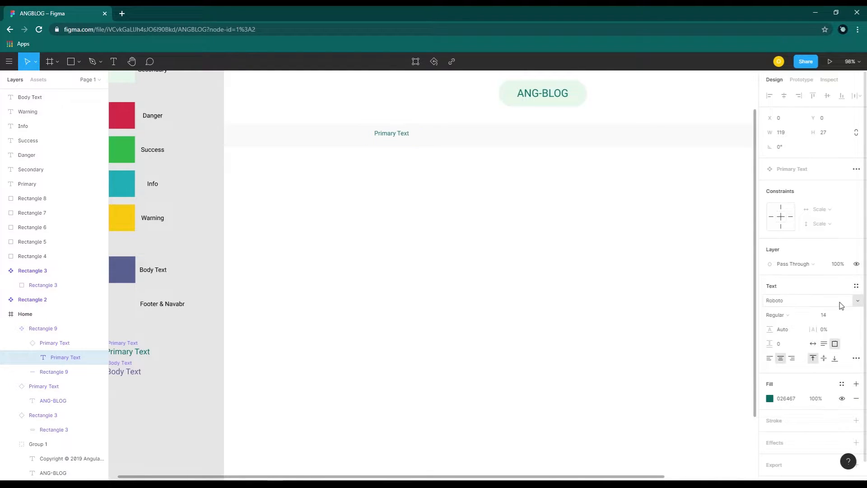
- Shrink the navigation bar's Primary Text box to 111 by 15 and change its text to DESIGN
left_click(392, 156)
scroll(393, 155, "up", 4)
left_click_drag(453, 188, 432, 289)
double_click(372, 208)
double_click(368, 207)
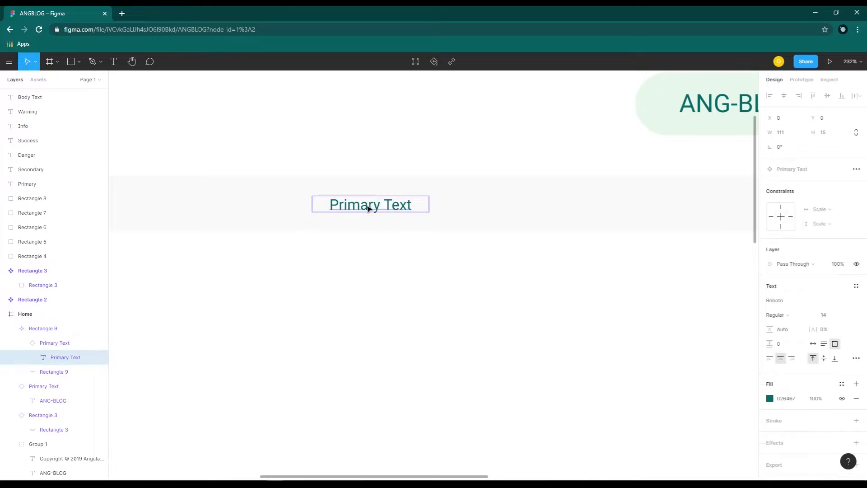
double_click(365, 204)
type("DESIGN")
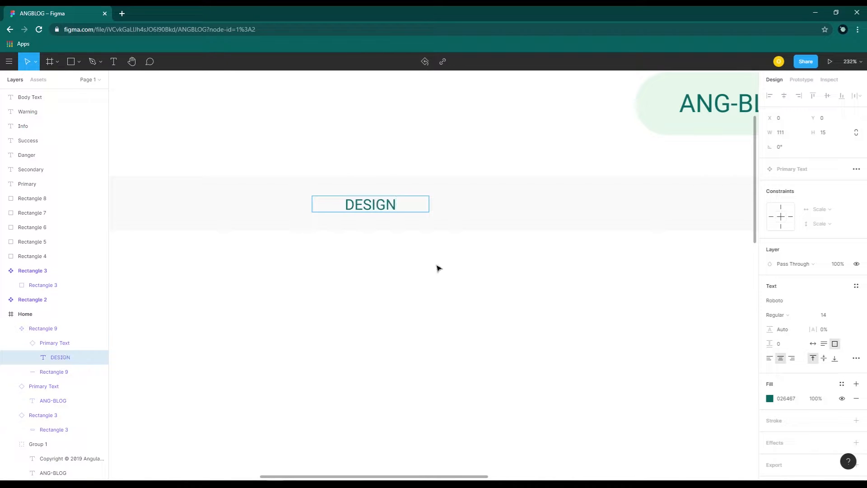
key("Escape")
key("Escape")
- Duplicate the DESIGN label to its right on the bar and change the copy's text to INSPIRATION
left_click_drag(368, 203, 482, 203)
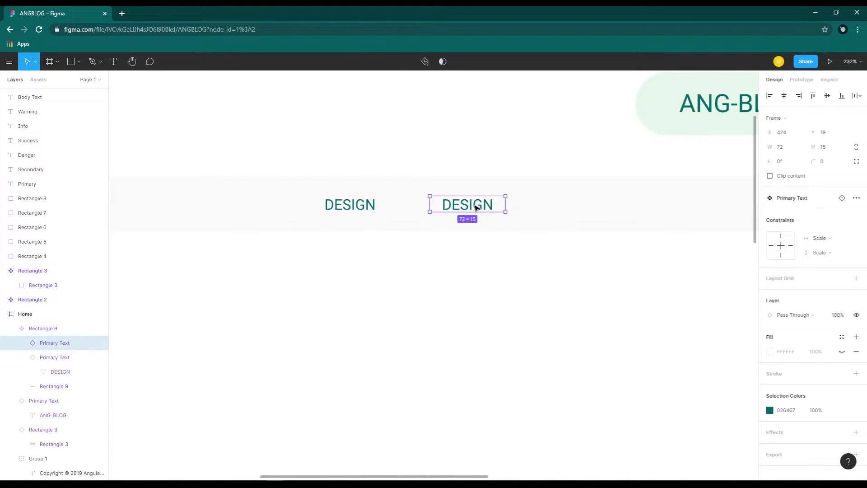
double_click(469, 205)
type("INSPIRATION")
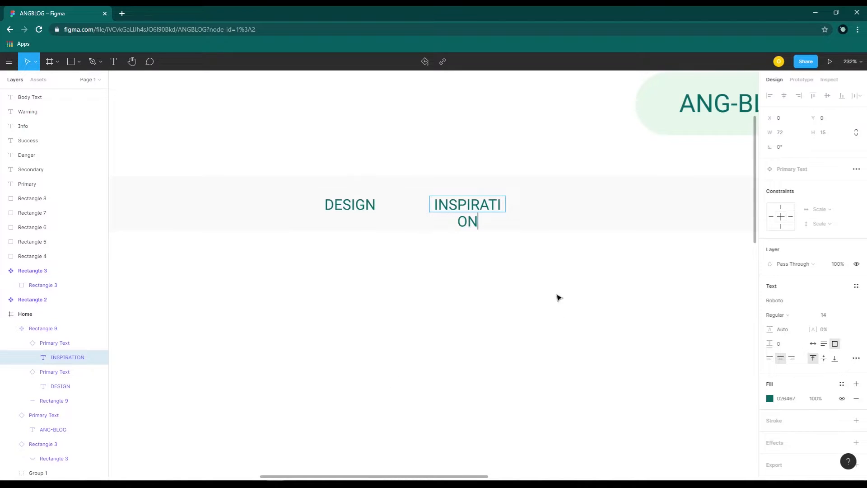
key("Escape")
left_click(507, 206)
- Add two more label copies to the right of INSPIRATION on the bar, reading SPORTS and POLITICS
left_click_drag(506, 206, 589, 241)
double_click(484, 237)
type("SPORTS")
double_click(589, 240)
type("POLITICS")
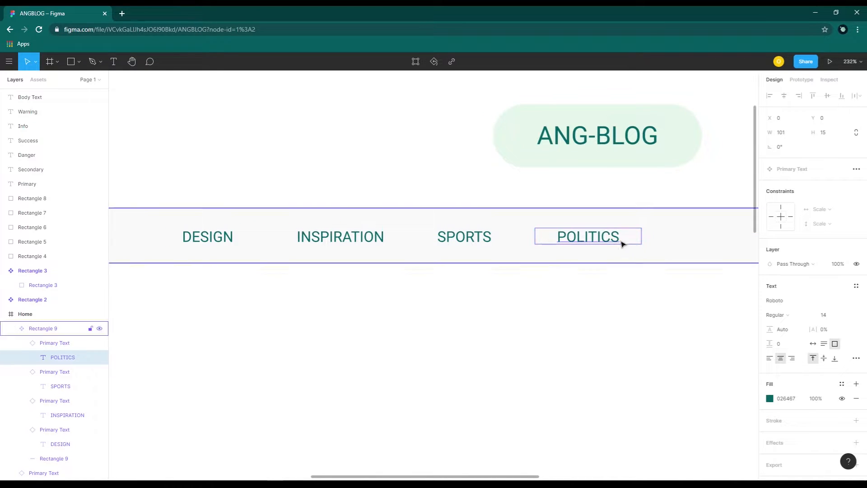
- Duplicate the POLITICS label to its right and change the copy's text to FASHION
scroll(412, 325, "right", 6)
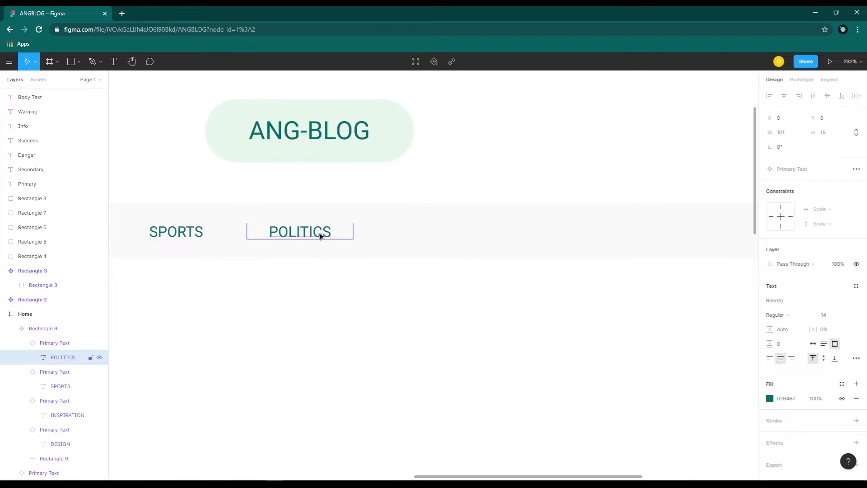
left_click_drag(321, 234, 561, 232)
double_click(437, 235)
type("FASHION")
key("Escape")
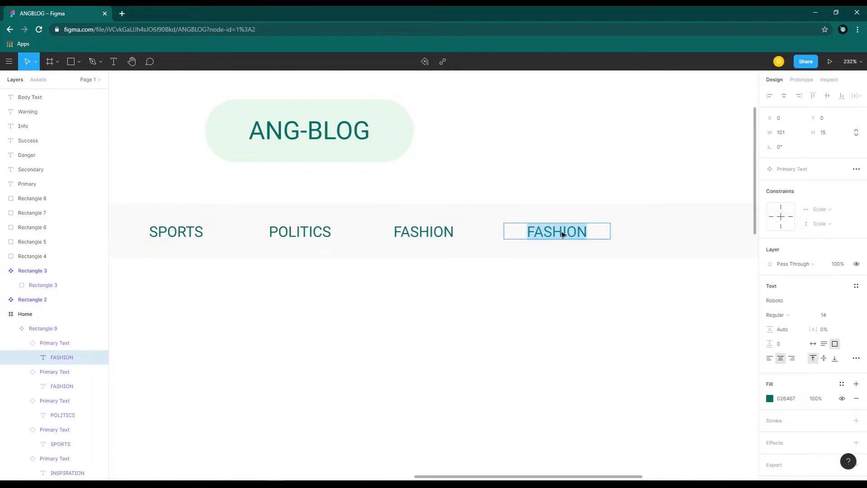
- Change the rightmost FASHION copy's text to GENERAL KNOWLEDGE and widen its box to about 169 so it fits one line
double_click(561, 232)
type("GENERAL KNOWLEDGE")
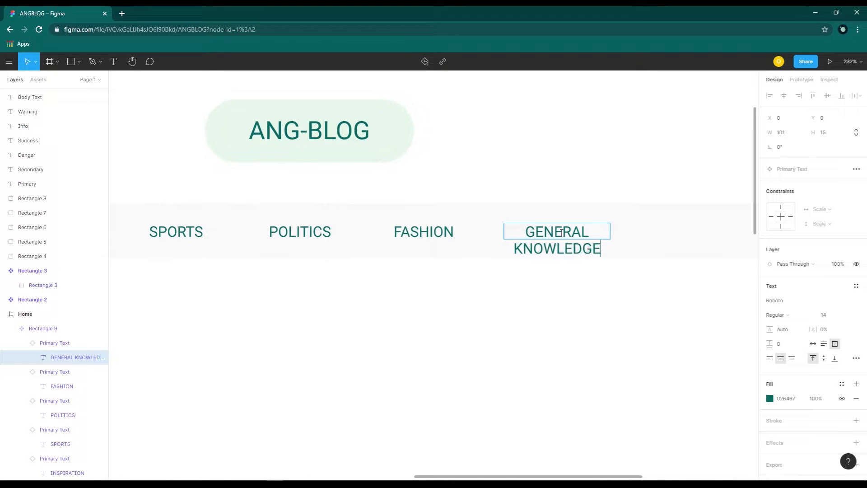
key("Escape")
key("Escape")
left_click_drag(616, 230, 681, 230)
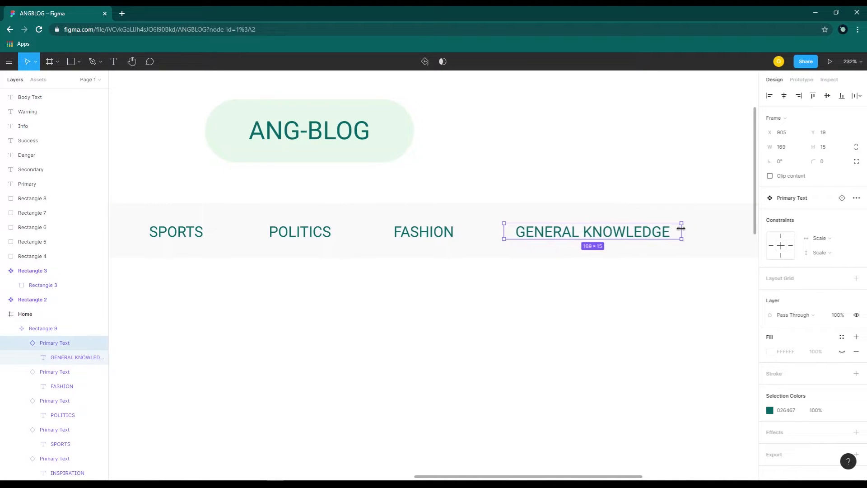
- Narrow the text boxes of the FASHION, POLITICS and SPORTS labels to fit their words more closely
left_click(653, 293)
scroll(663, 285, "down", 3)
left_click_drag(414, 331, 497, 336)
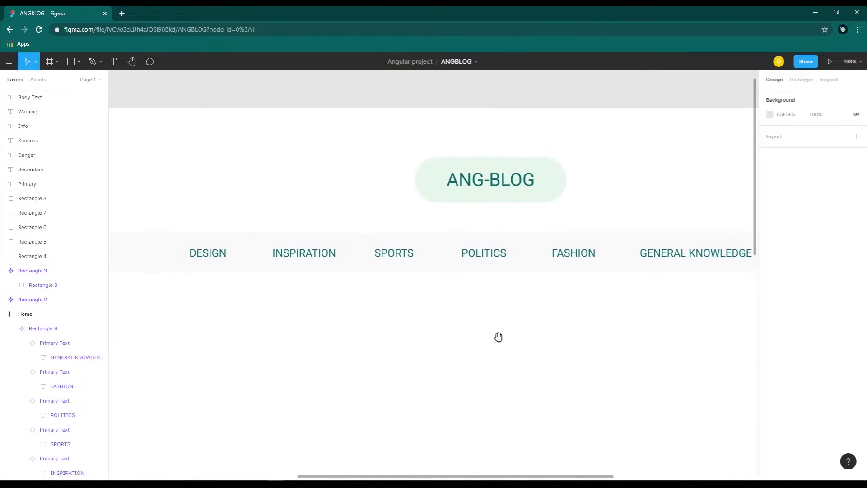
scroll(568, 304, "down", 1)
scroll(587, 323, "right", 2)
left_click(522, 248)
left_click(522, 247)
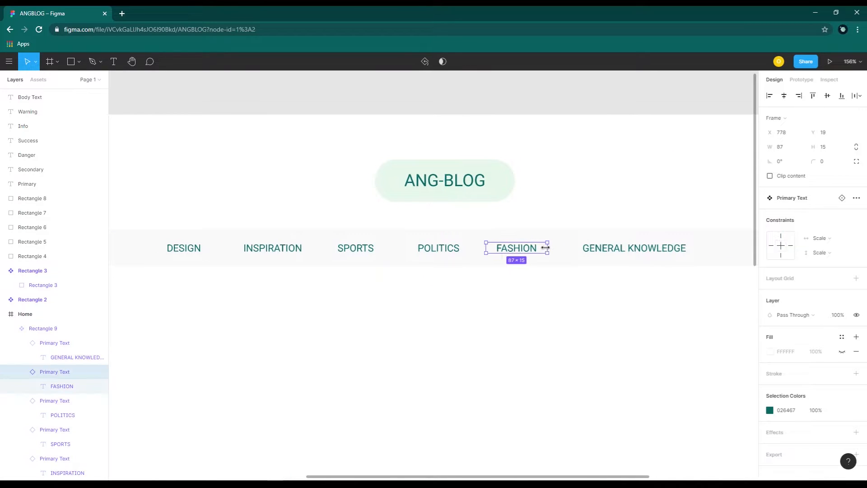
left_click(429, 251)
left_click_drag(474, 248, 454, 248)
left_click(355, 248)
left_click_drag(390, 247, 370, 248)
left_click(273, 248)
left_click(194, 248)
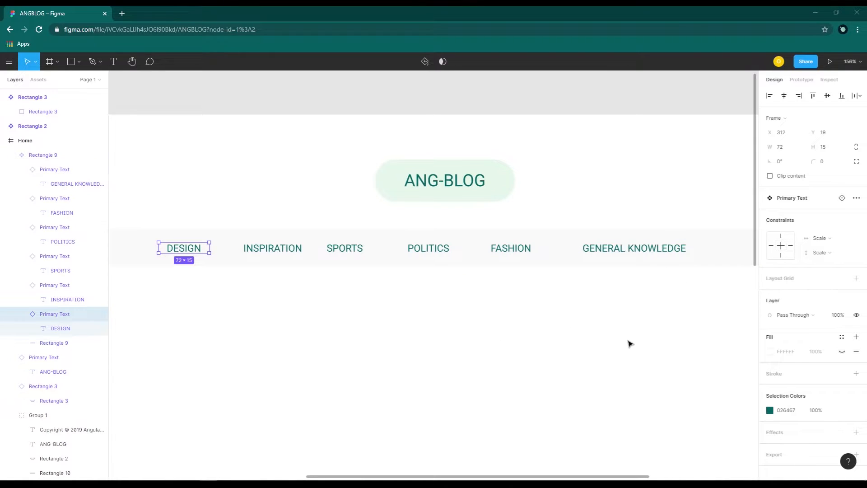
- Duplicate the GENERAL KNOWLEDGE label to its right and change the copy's text to GRAPHICS
left_click(641, 249)
left_click_drag(686, 309, 396, 322)
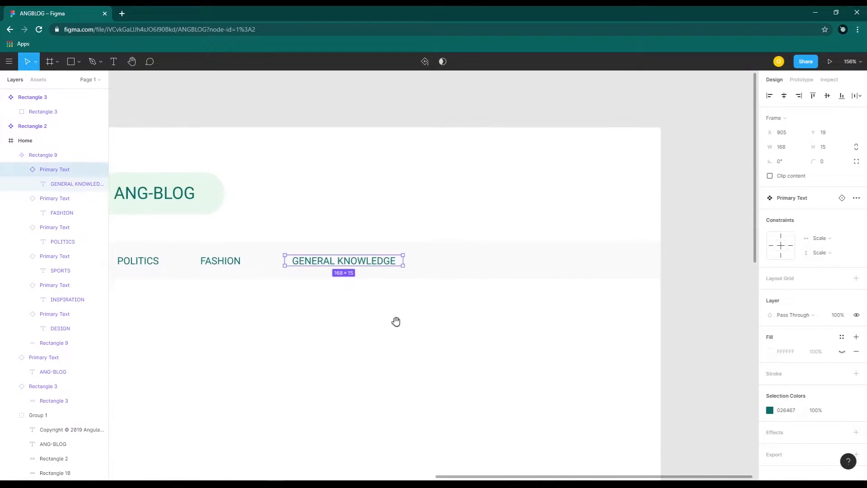
left_click_drag(394, 265, 507, 259)
double_click(486, 259)
type("G")
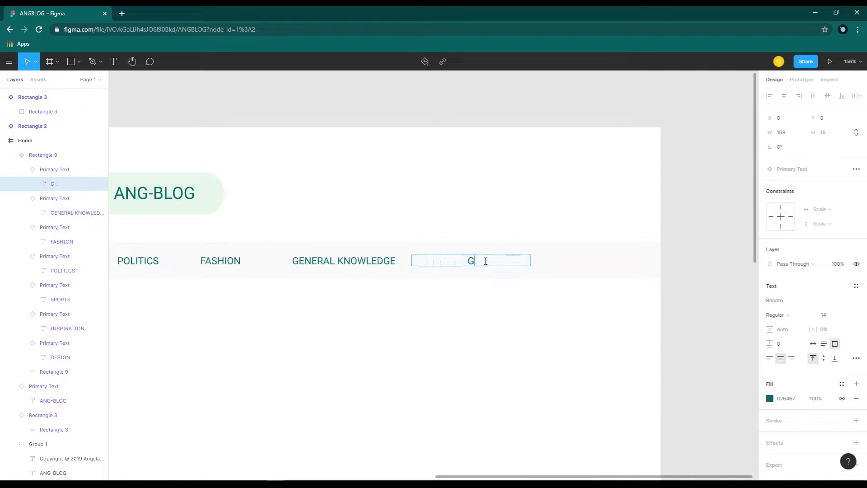
type("RAPHICS")
- Narrow the GRAPHICS label's box to fit its word and adjust its position beside GENERAL KNOWLEDGE
left_click(531, 329)
left_click(512, 263)
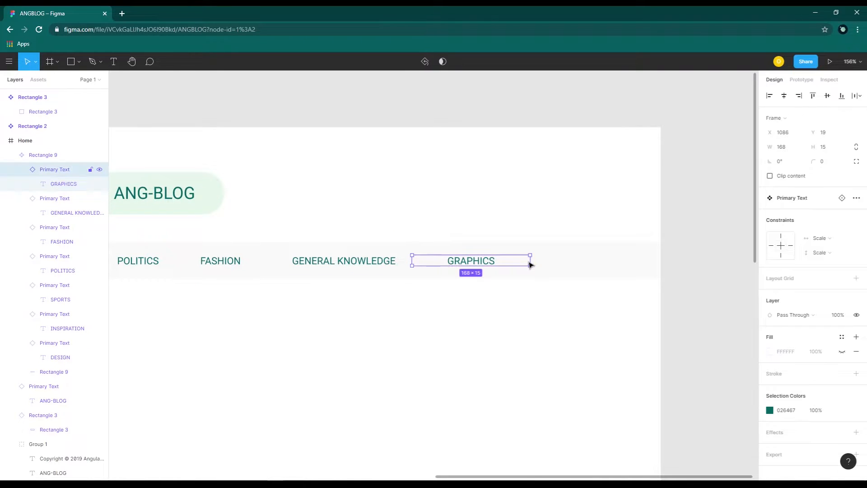
left_click_drag(530, 262, 476, 262)
left_click_drag(477, 262, 472, 262)
- Distribute the seven navigation labels from DESIGN to GRAPHICS with equal horizontal spacing
left_click(231, 195)
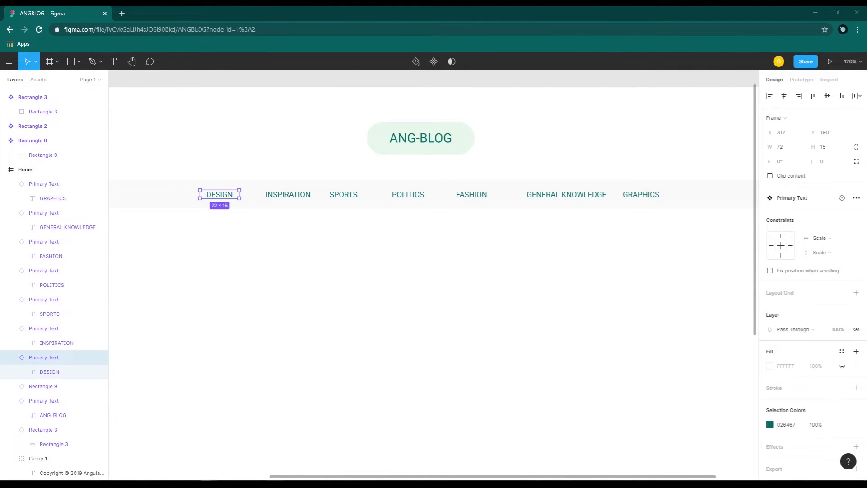
left_click(280, 195, "shift")
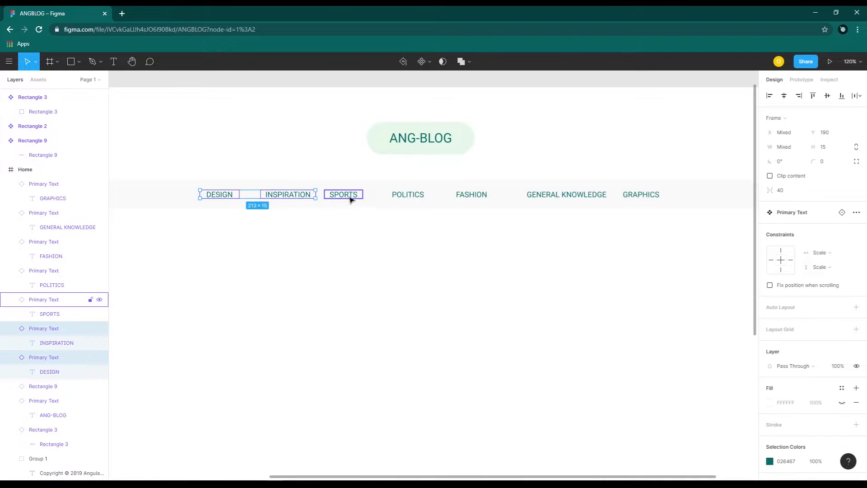
left_click(346, 195, "shift")
left_click(408, 195, "shift")
left_click(470, 195, "shift")
left_click(566, 195, "shift")
left_click(633, 199, "shift")
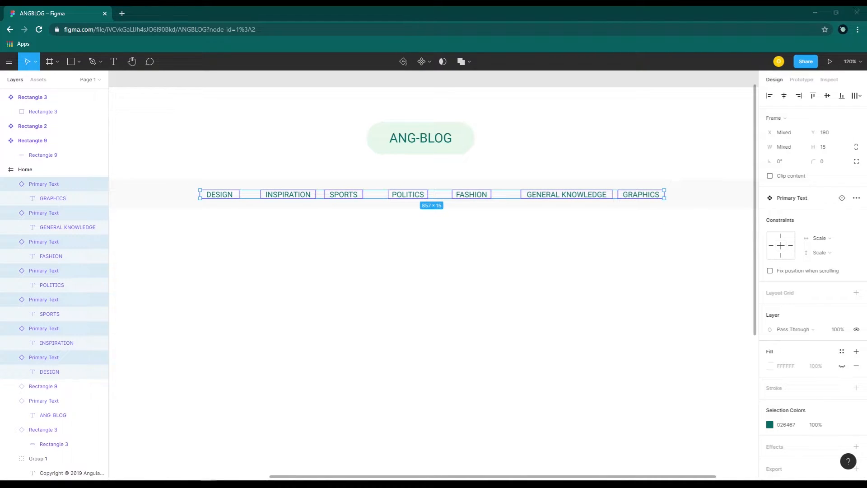
left_click(860, 96)
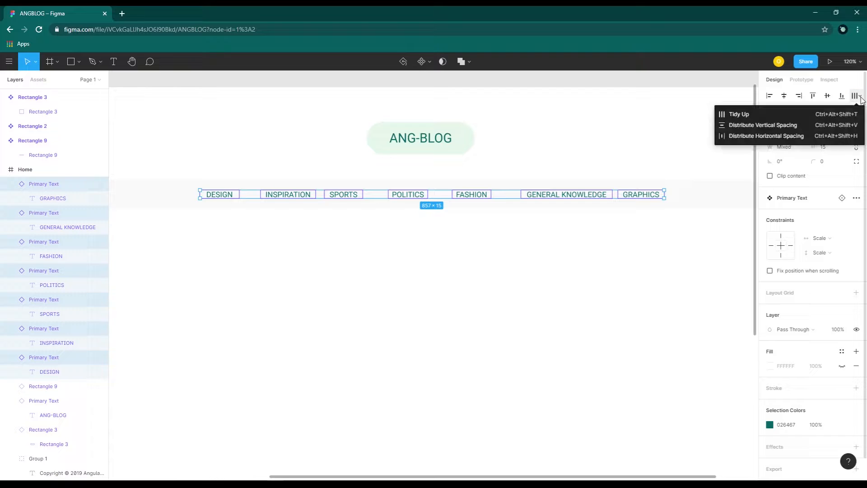
left_click(752, 142)
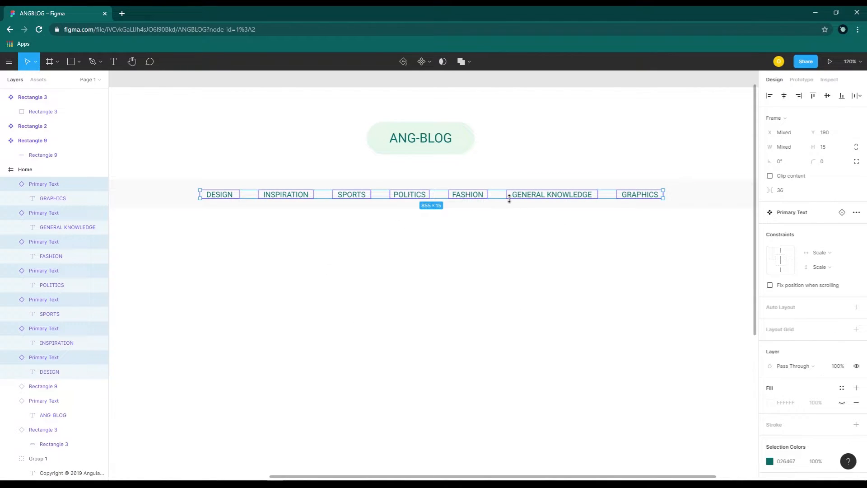
- Align the seven navigation labels and the grey bar together on their horizontal centres
left_click(389, 179, "shift")
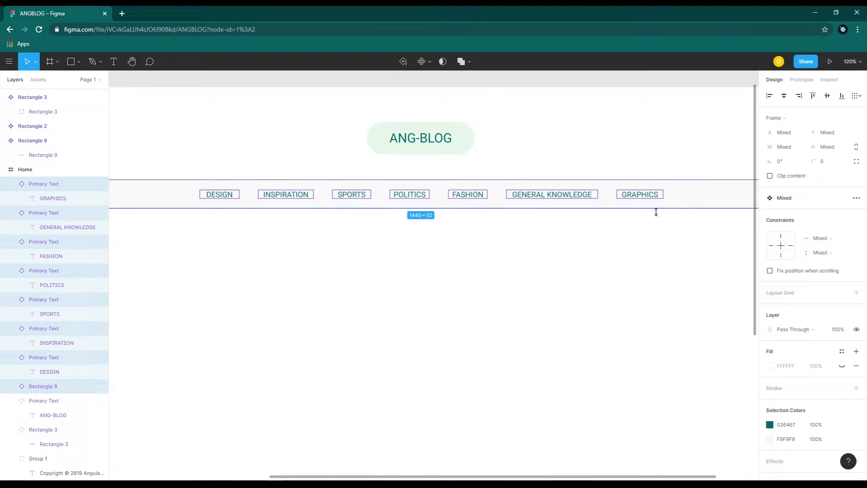
left_click(784, 95)
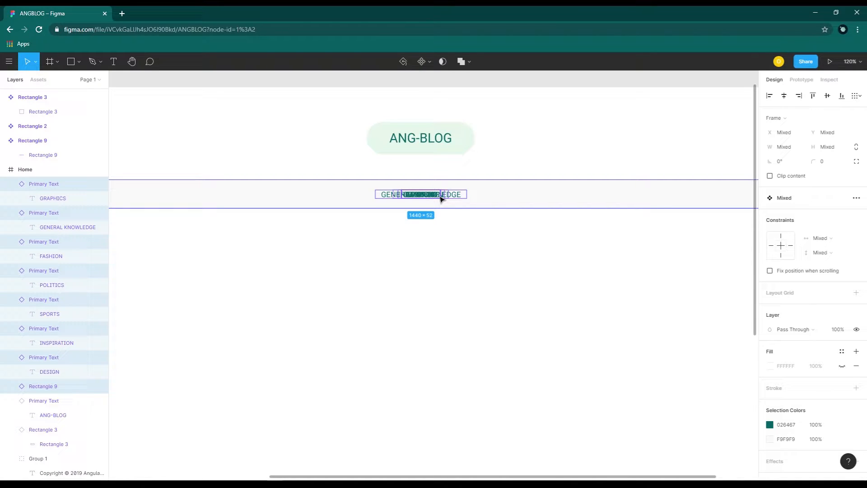
- Undo the last alignment and group the seven navigation labels from DESIGN to GRAPHICS
key("ctrl+z")
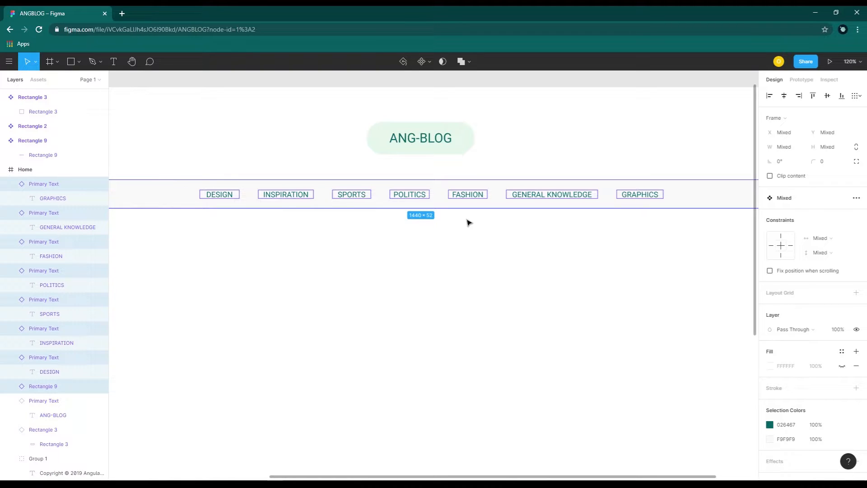
left_click(620, 245)
left_click(219, 195)
left_click(287, 194, "shift")
left_click(351, 194, "shift")
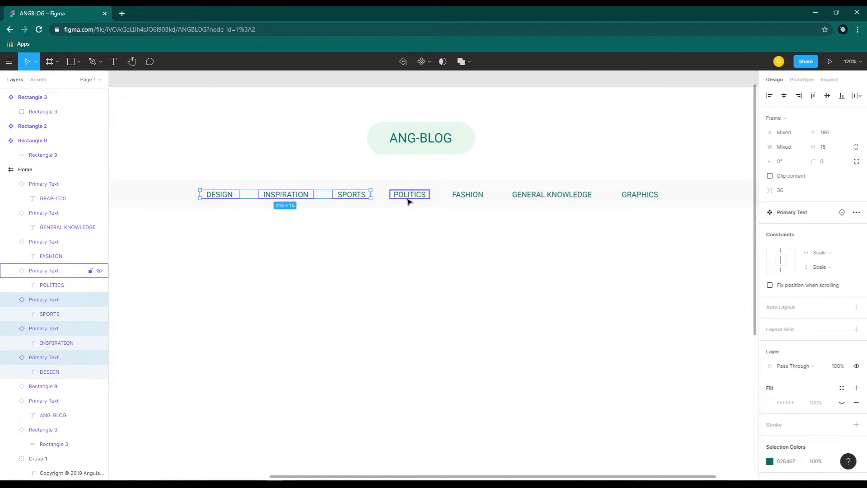
left_click(408, 197, "shift")
left_click(467, 194, "shift")
left_click(552, 194, "shift")
left_click(627, 195, "shift")
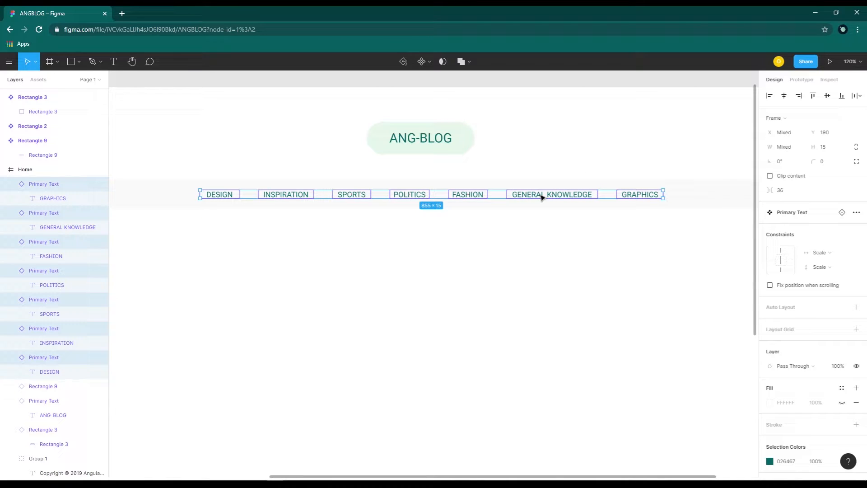
right_click(542, 198)
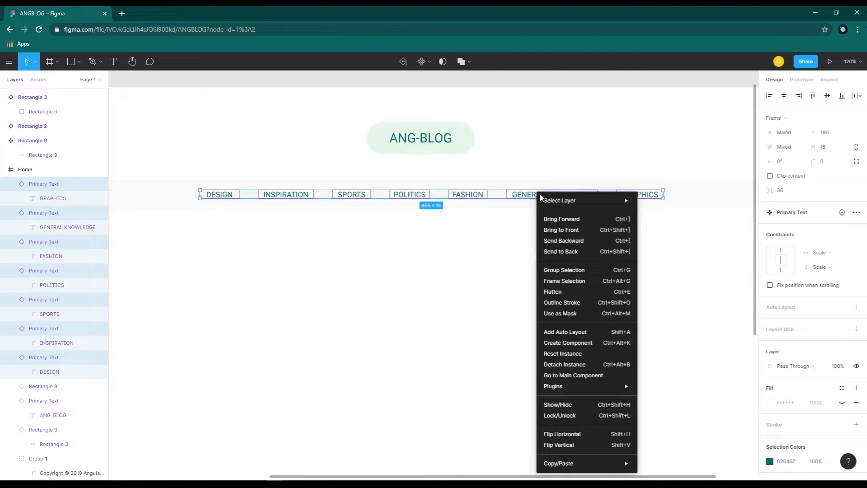
left_click(570, 271)
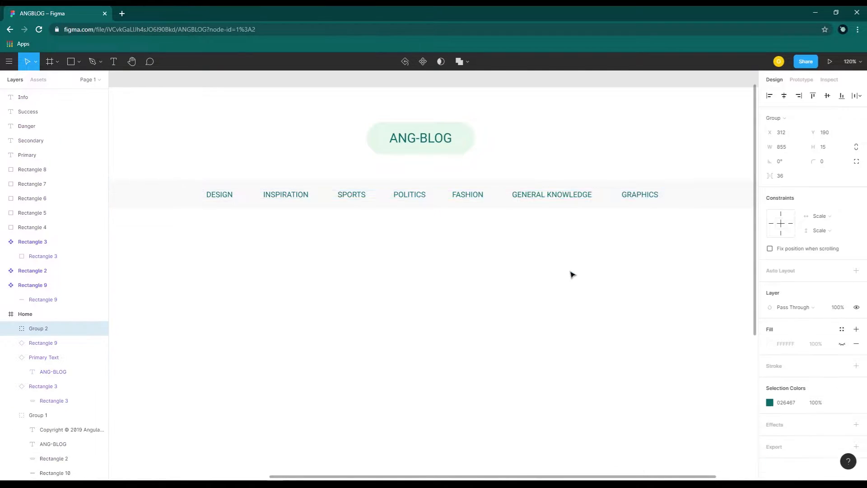
- Align the navigation label group with the grey bar on both their horizontal and vertical centres
left_click(479, 184, "shift")
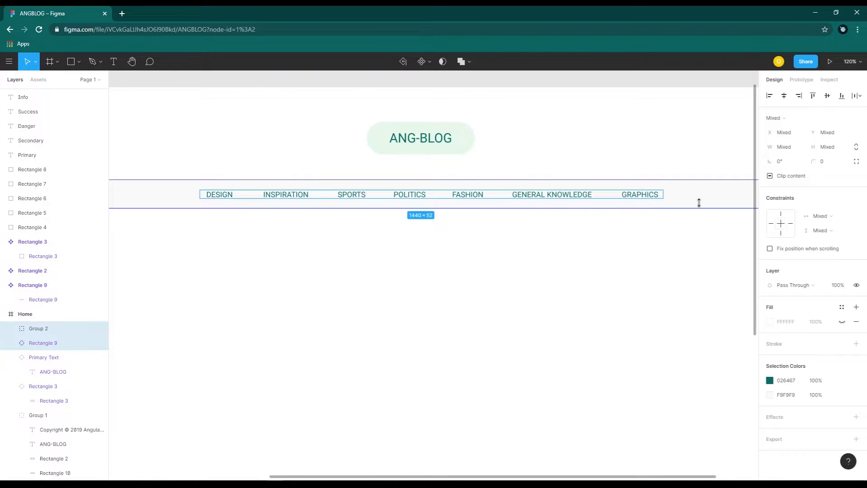
left_click(783, 96)
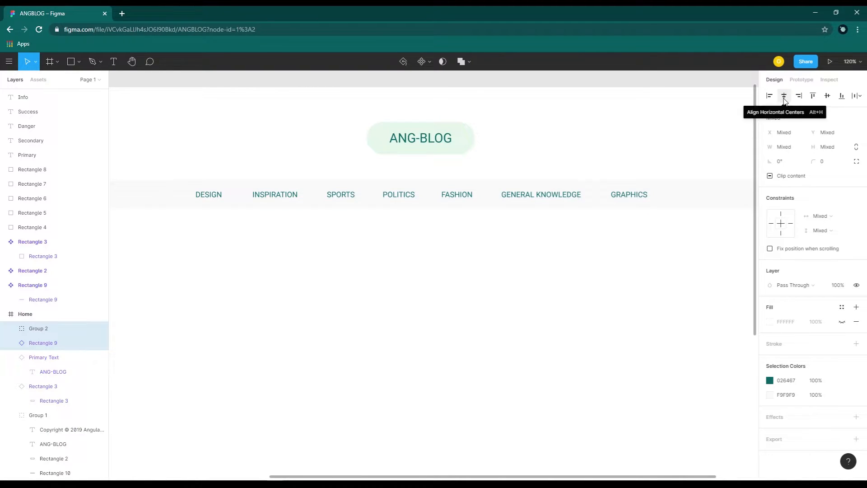
left_click(827, 95)
left_click(504, 259)
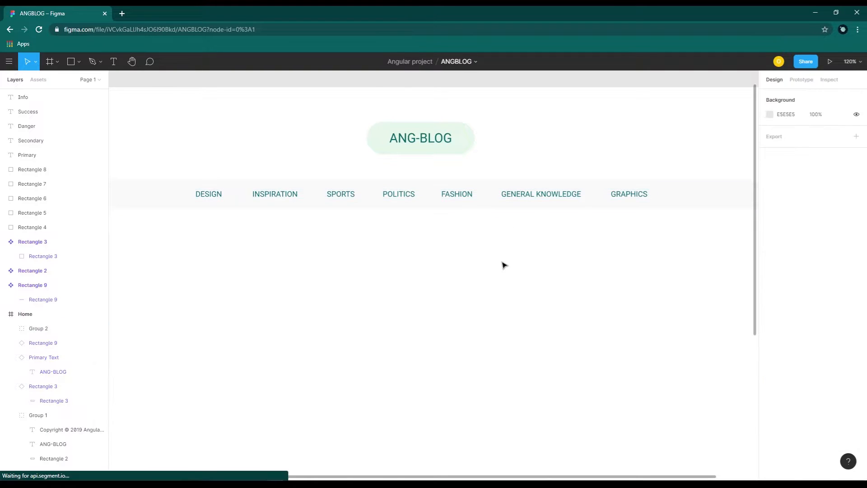
- Group the ANG-BLOG text with its green rounded background
scroll(540, 255, "down", 3)
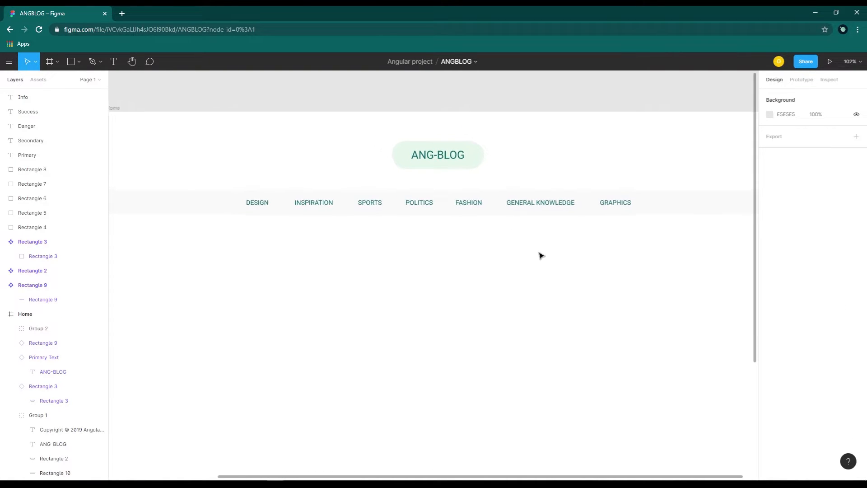
left_click_drag(601, 271, 637, 230)
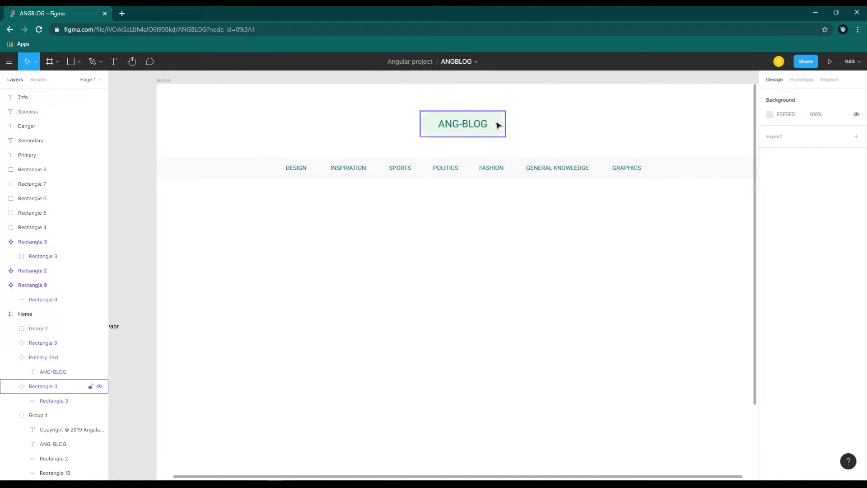
left_click_drag(443, 103, 496, 140)
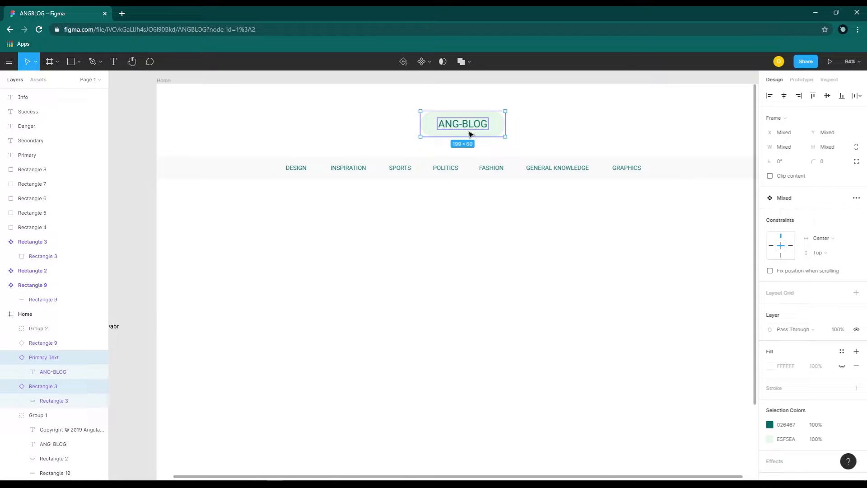
right_click(498, 131)
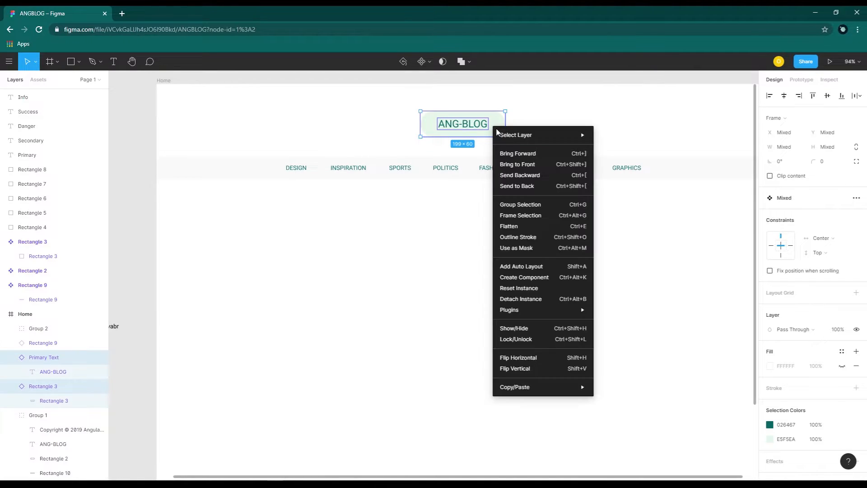
left_click(535, 205)
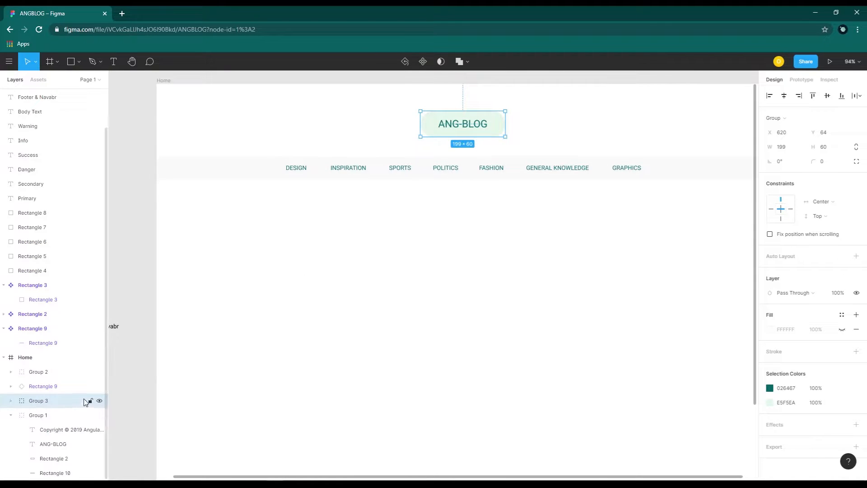
- Rename the ANG-BLOG logo group as Website logo
double_click(38, 401)
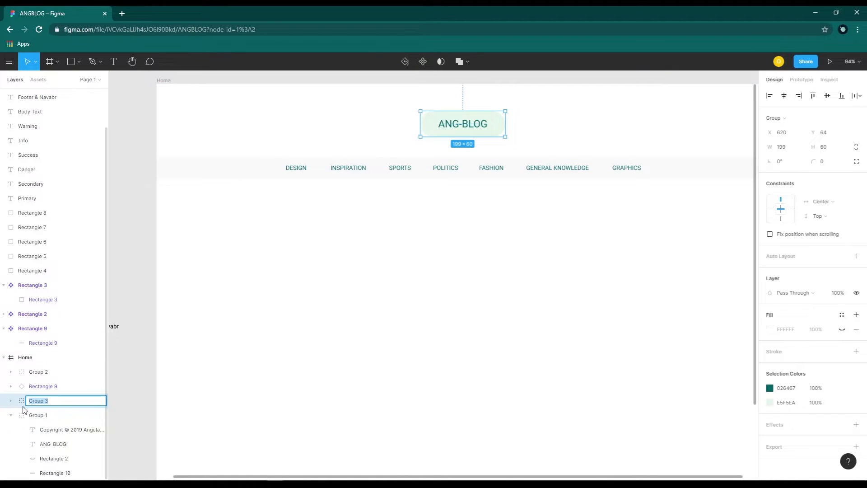
left_click(23, 401)
right_click(32, 401)
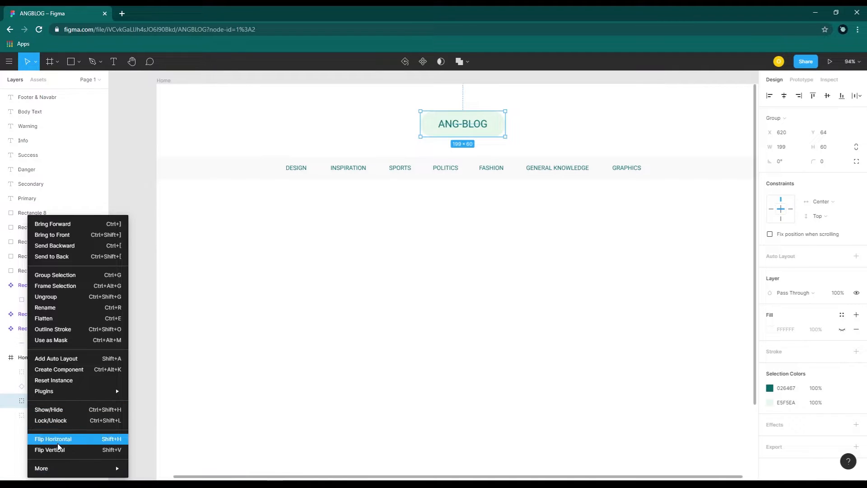
left_click(53, 311)
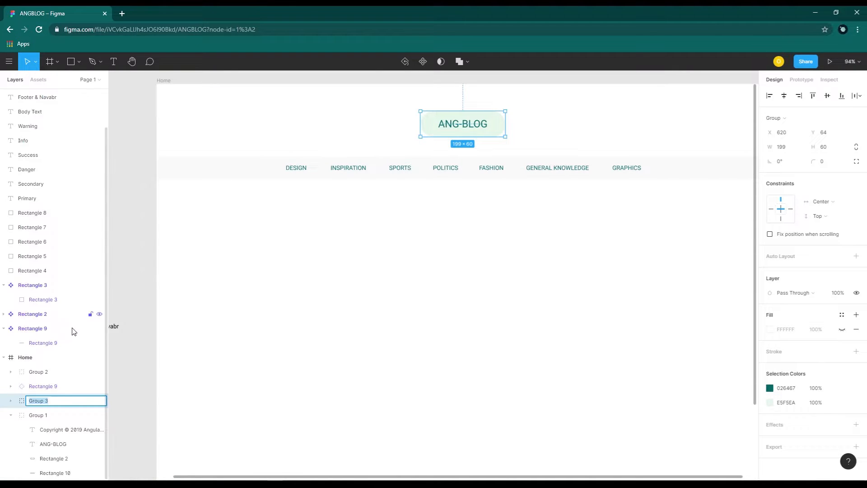
type("Website logo")
key("Return")
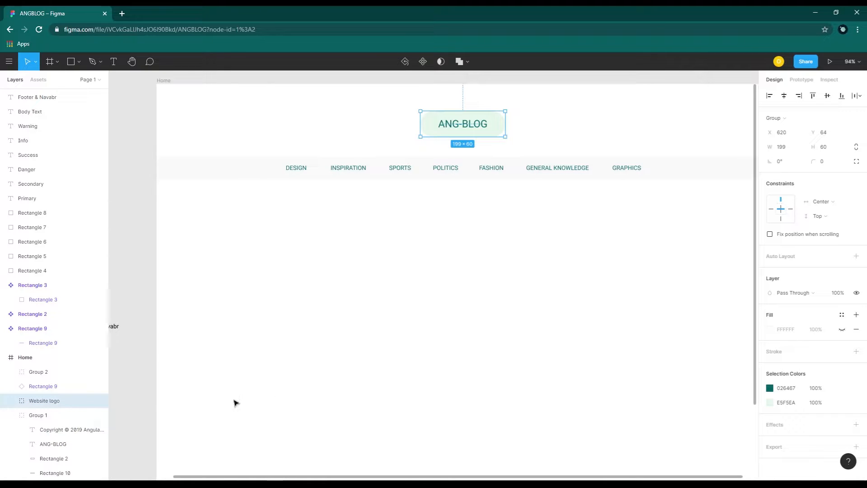
- Rename the group of seven navigation labels as Categories
left_click(449, 172)
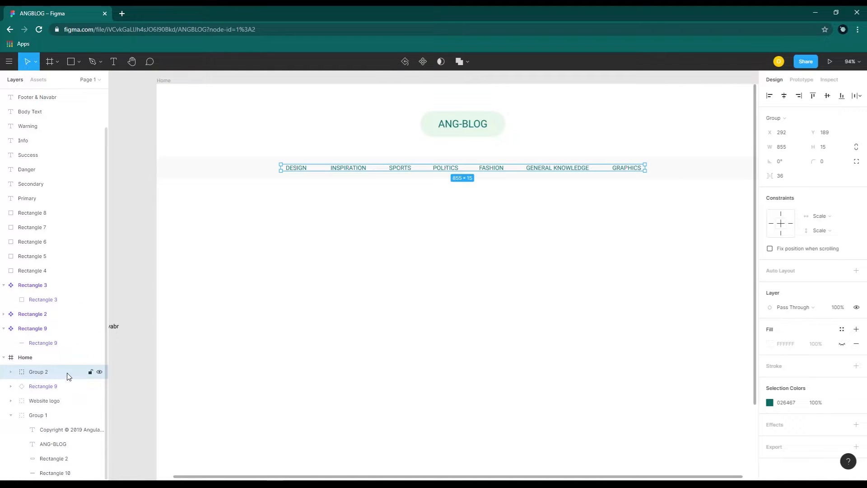
double_click(42, 372)
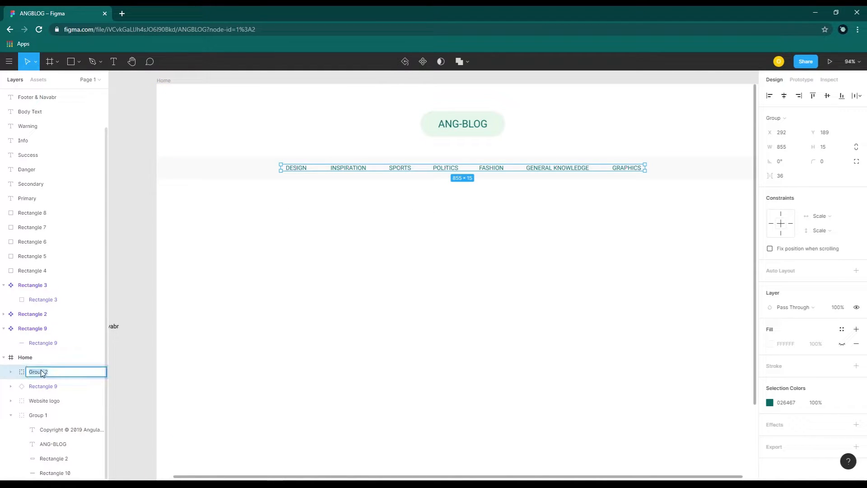
type("Categories")
key("Return")
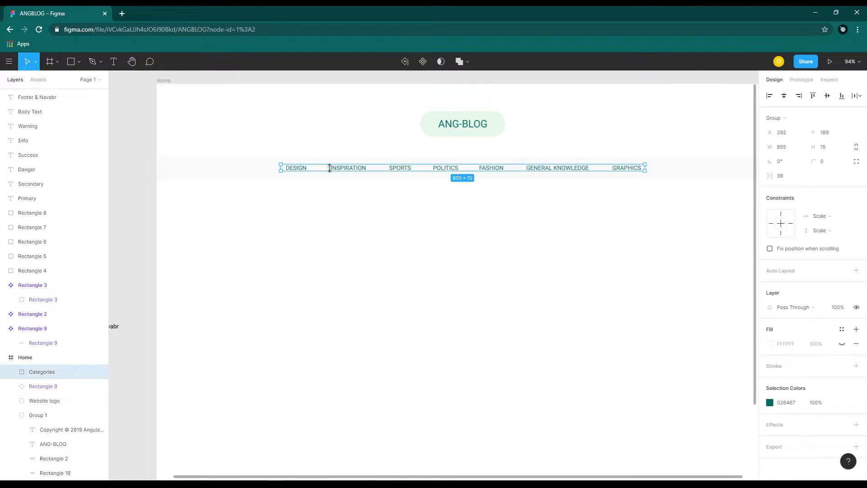
- Group Categories with the grey bar behind it and name the new group Category Navbar
left_click(257, 170, "shift")
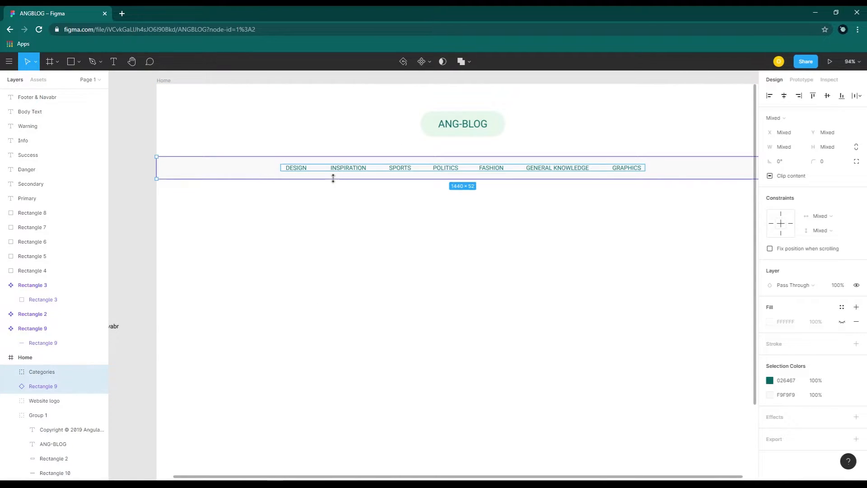
right_click(274, 174)
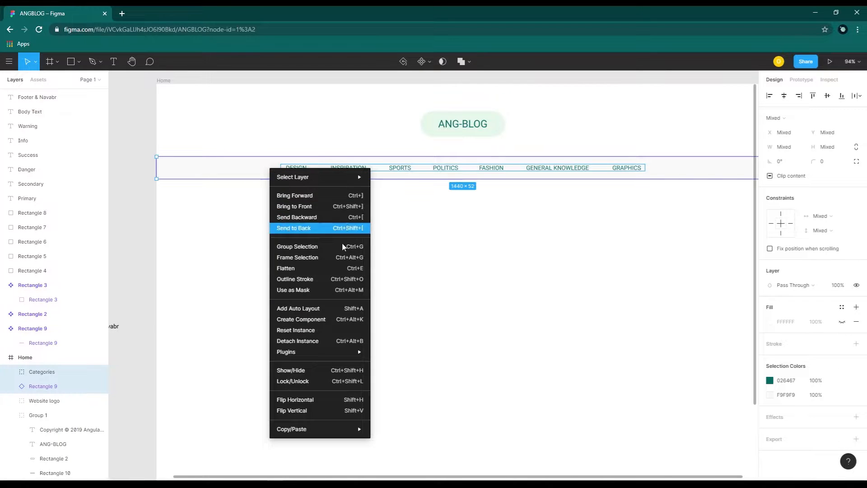
left_click(298, 246)
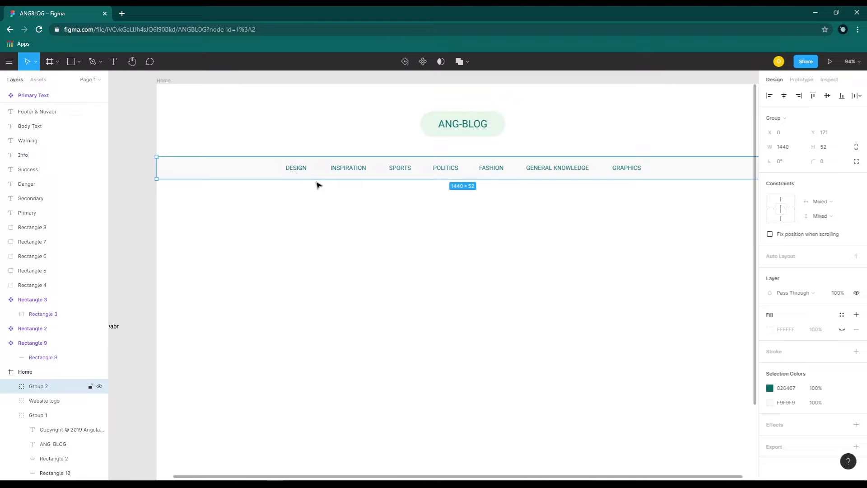
double_click(39, 387)
type("V")
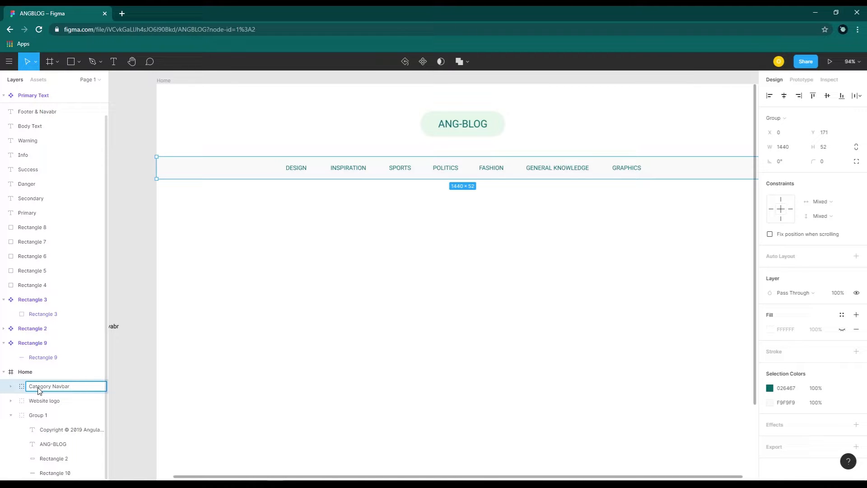
key("Return")
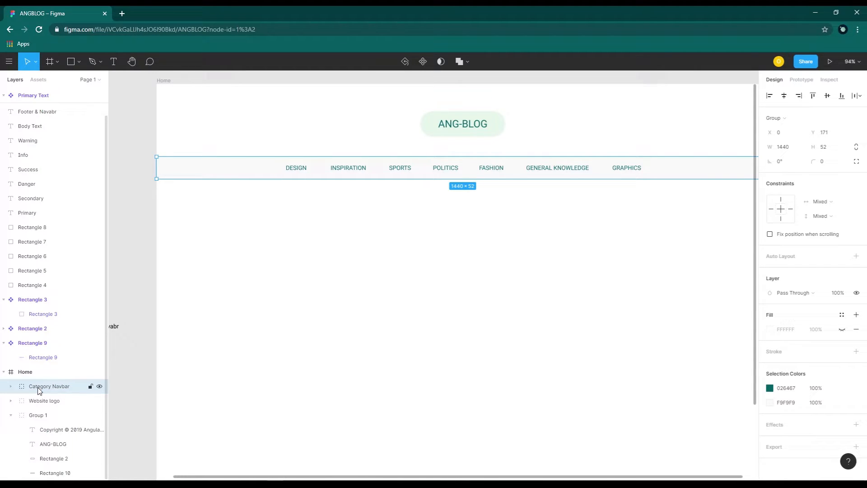
- Collapse Group 1 in the layer list and delete this old footer group from the lower end of the Home frame
left_click(11, 416)
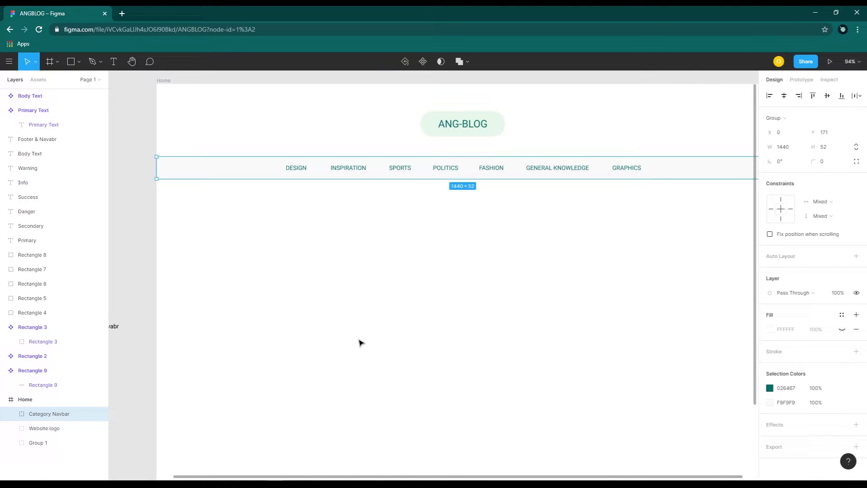
scroll(361, 342, "down", 1)
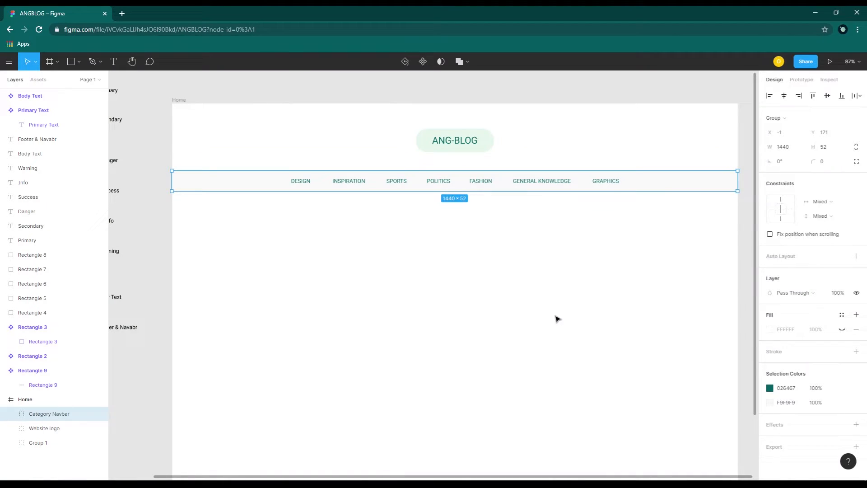
left_click(542, 339)
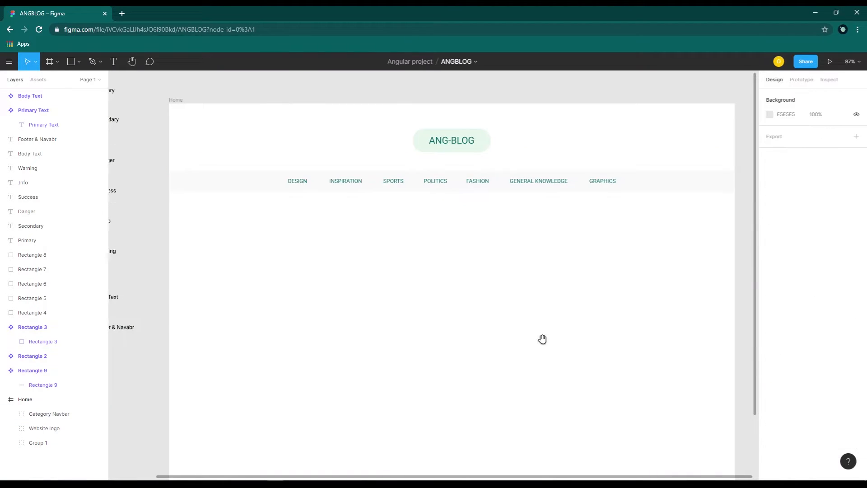
scroll(542, 270, "down", 5)
left_click(325, 347)
key("Delete")
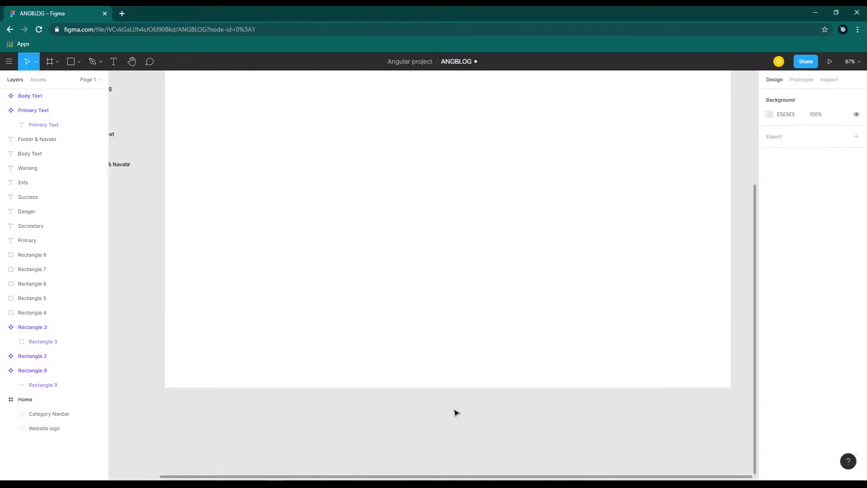
- Place an instance of the Footer & Navabr colour component near the Home frame's lower edge and stretch it to the full 1440 width
scroll(354, 275, "left", 5)
left_click(211, 161)
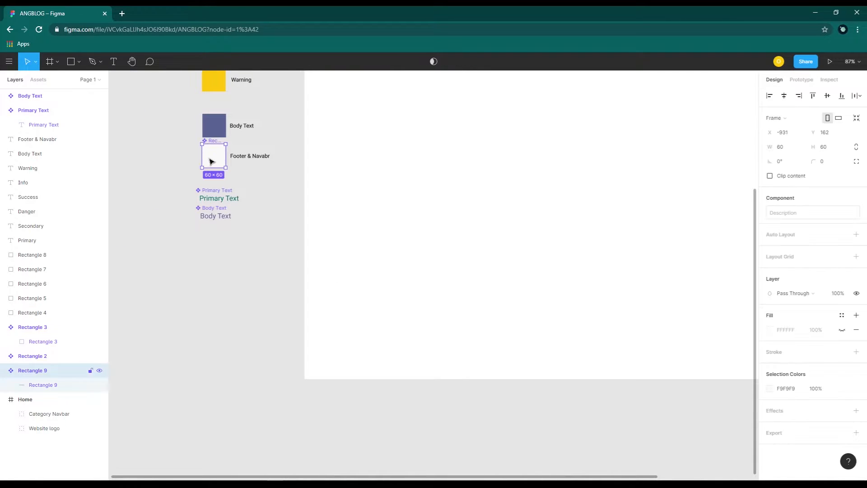
left_click_drag(216, 158, 439, 334)
left_click_drag(389, 365, 615, 365)
- Set the footer bar's height to 120 and move it flush with the Home frame's bottom edge
left_click(824, 148)
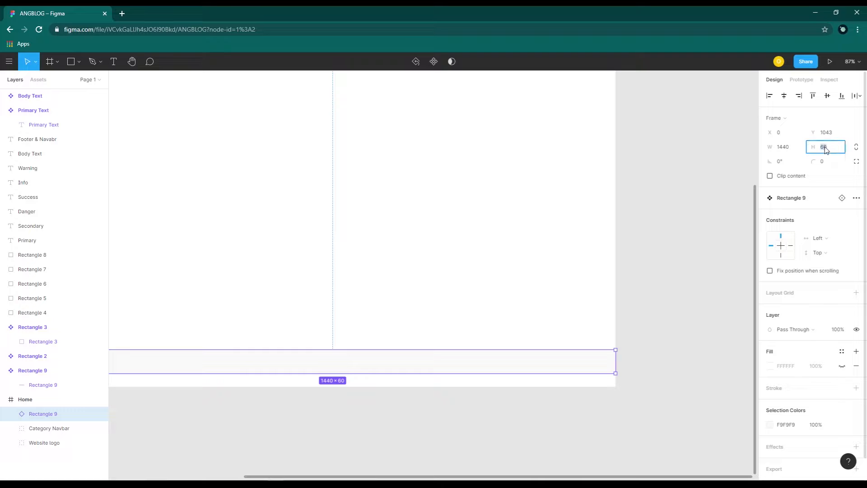
type("120")
key("Return")
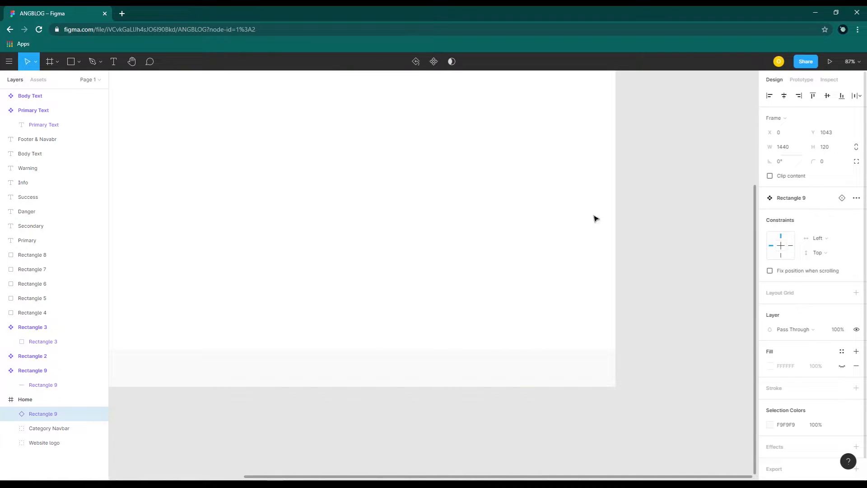
left_click_drag(422, 275, 565, 258)
left_click_drag(488, 350, 488, 341)
left_click(571, 273)
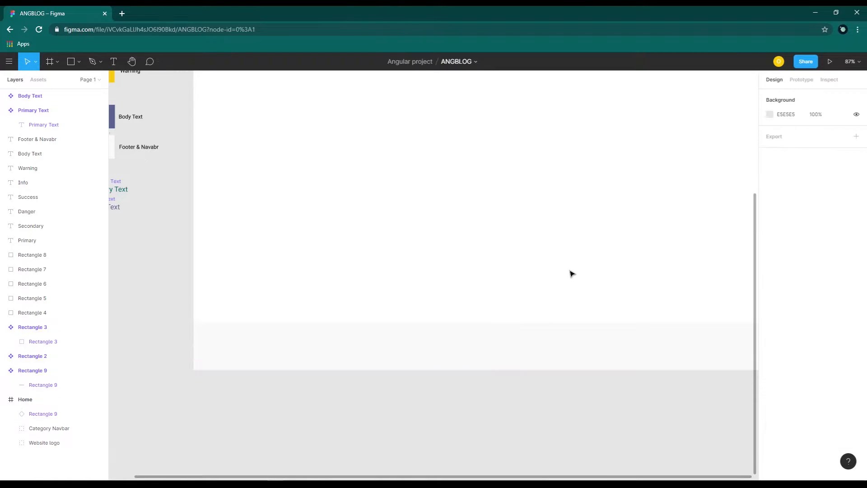
- Duplicate the Website logo group, move the copy down to the footer bar and place its layer above the bar's layer
left_click_drag(586, 271, 525, 286)
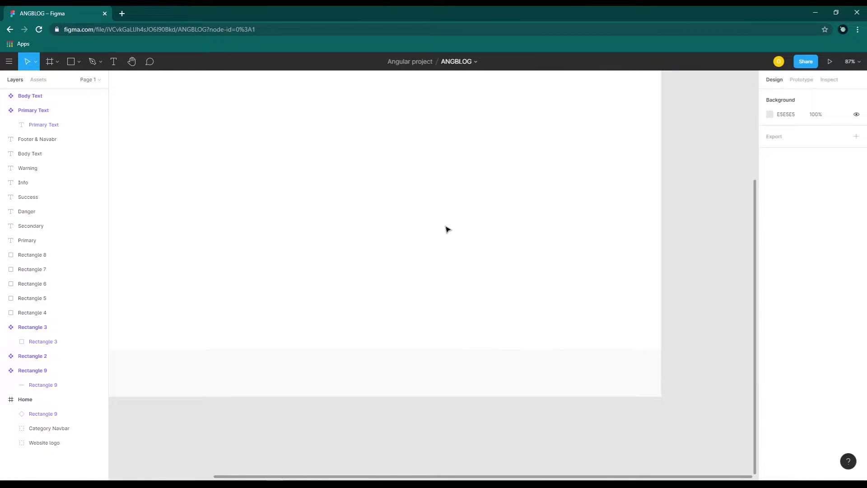
left_click_drag(448, 229, 518, 365)
left_click(465, 138)
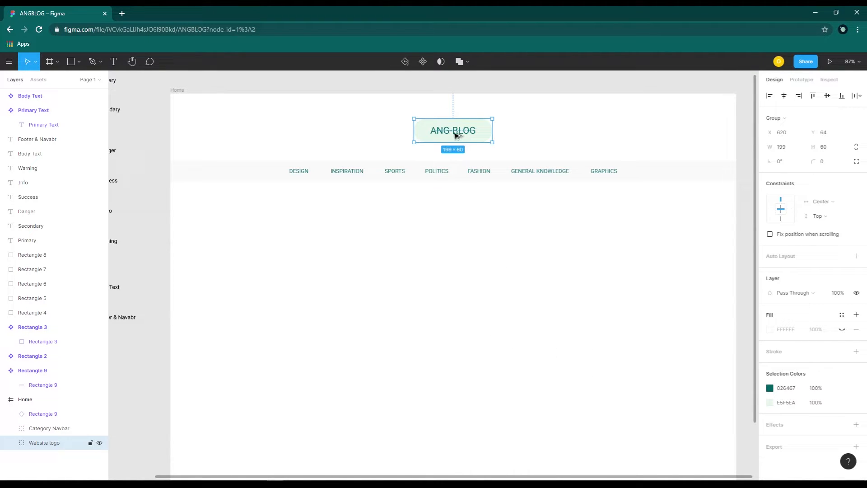
left_click_drag(456, 135, 454, 342)
scroll(514, 203, "down", 5)
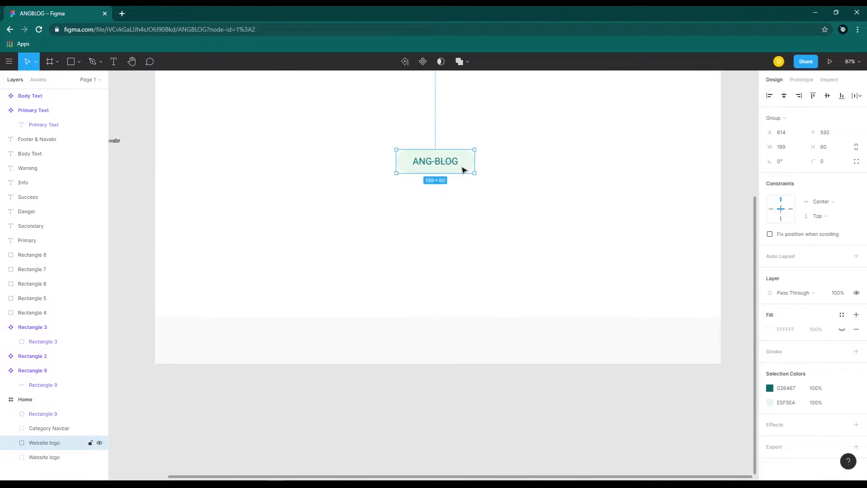
left_click_drag(462, 169, 469, 322)
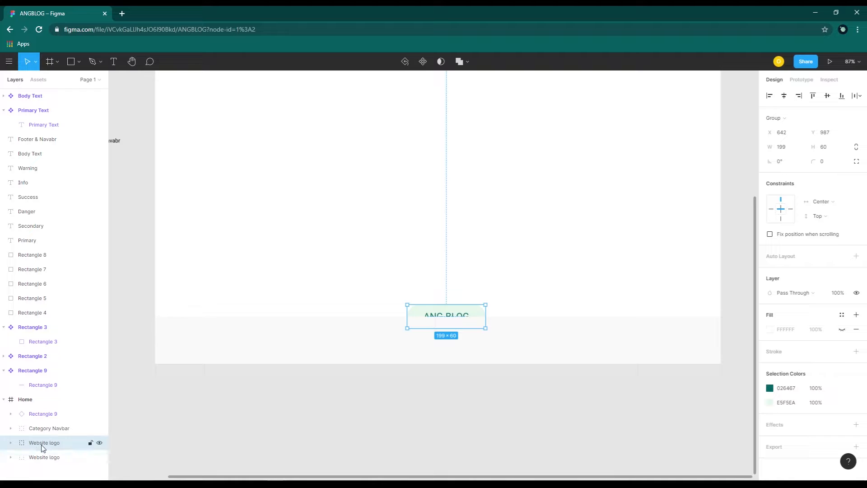
left_click_drag(41, 446, 46, 410)
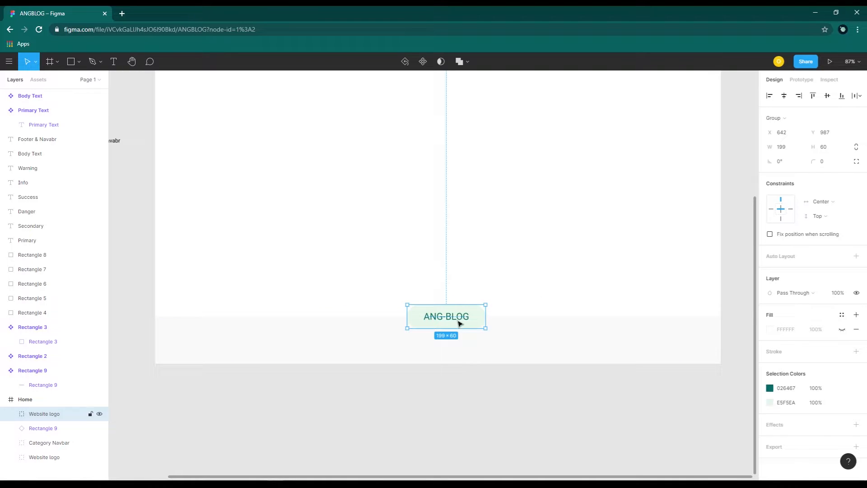
- Move the logo copy inside the footer bar, shrink it to about 161 × 49 and set its text size to 18
left_click_drag(461, 324, 469, 344)
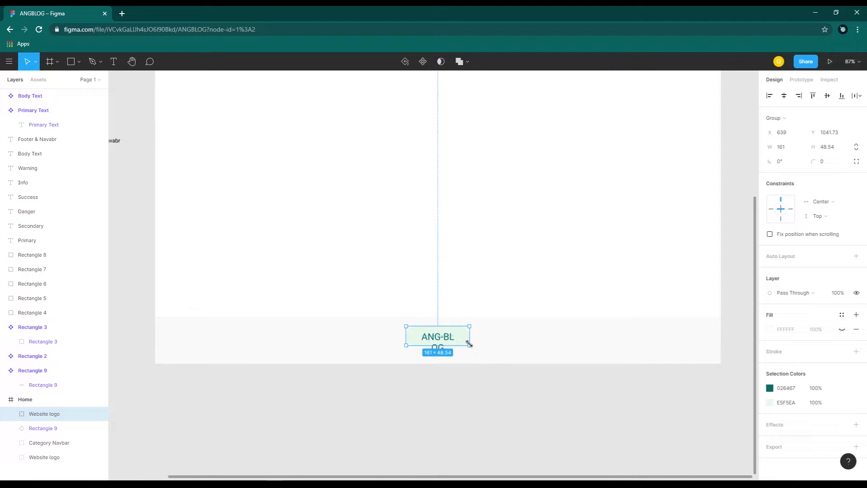
double_click(437, 340)
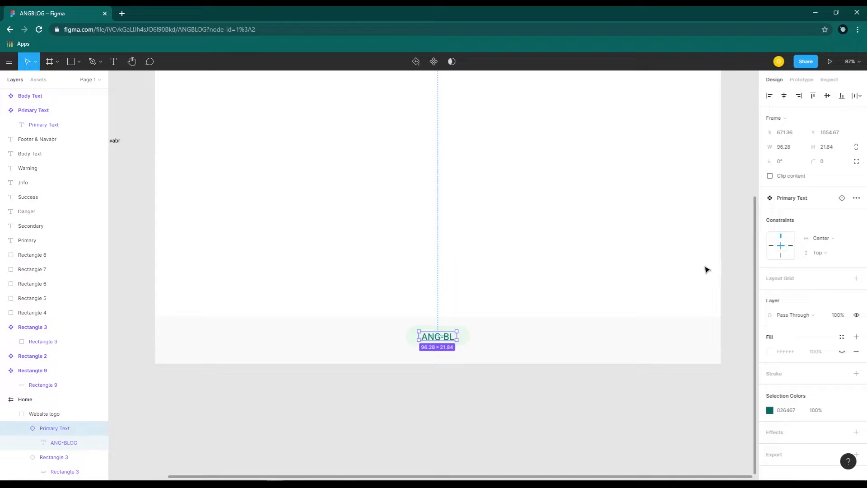
double_click(439, 339)
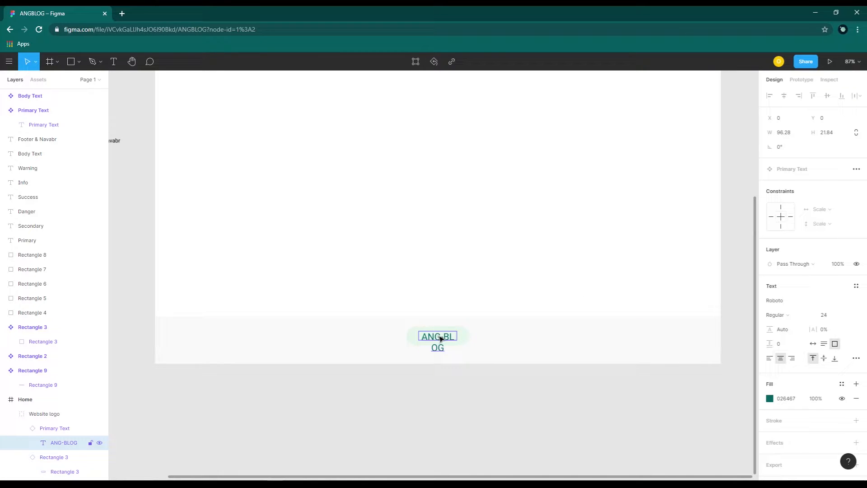
left_click(844, 314)
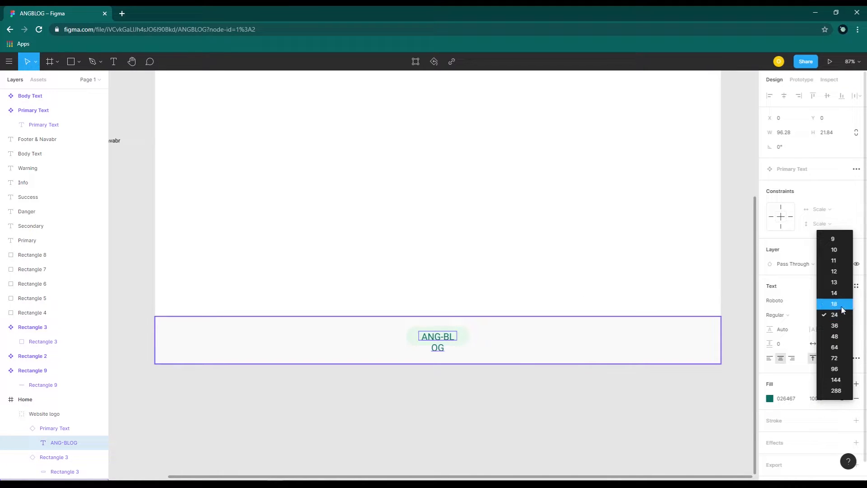
left_click(835, 303)
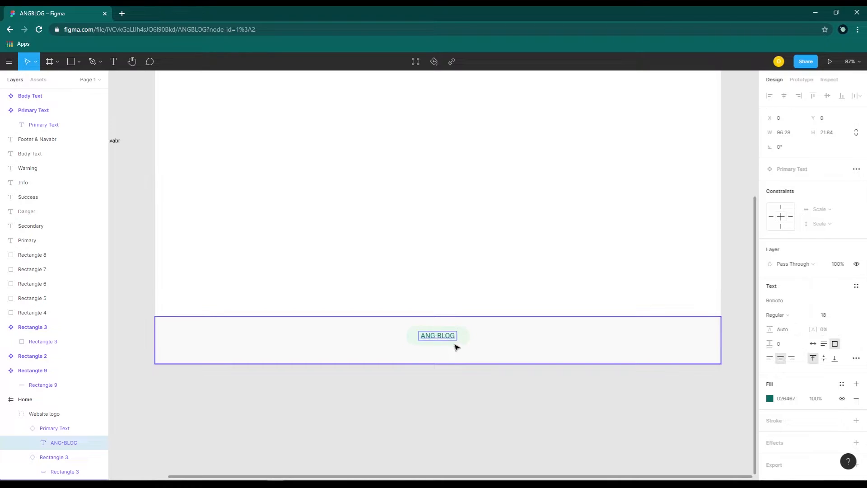
left_click(488, 386)
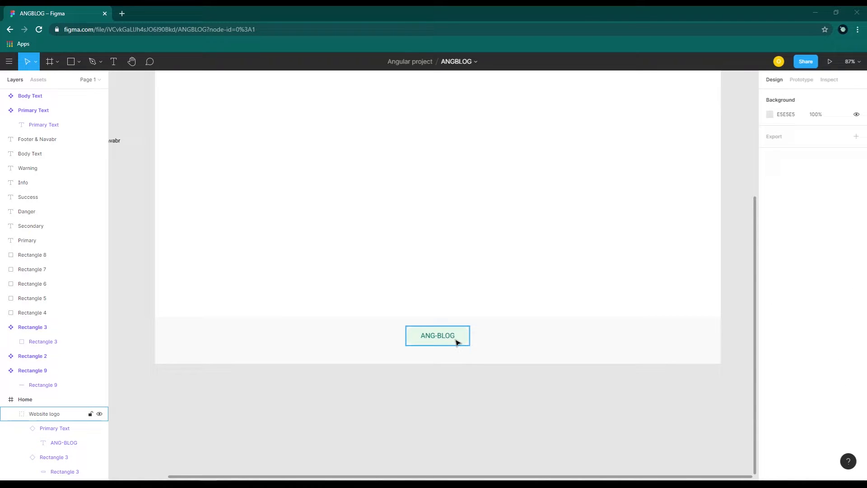
- Examine the header logo, category bar and footer logo on the Home frame alongside the colour and text components
scroll(523, 298, "up", 3)
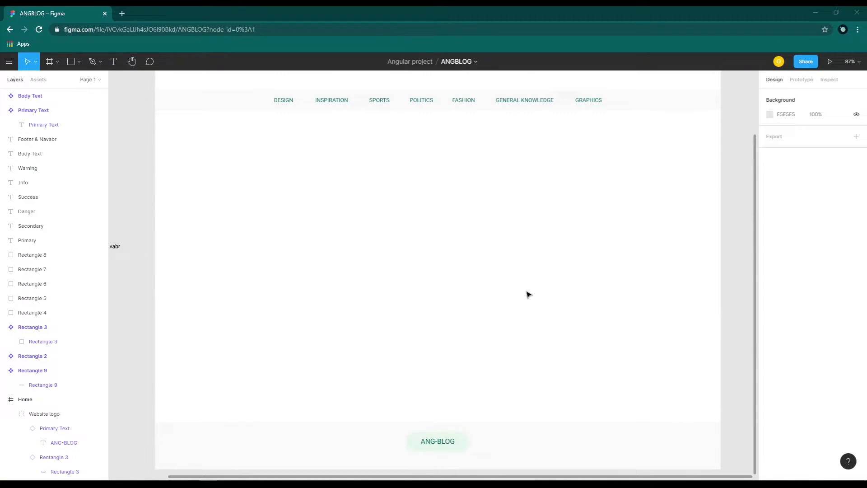
scroll(529, 295, "down", 1)
left_click(464, 82)
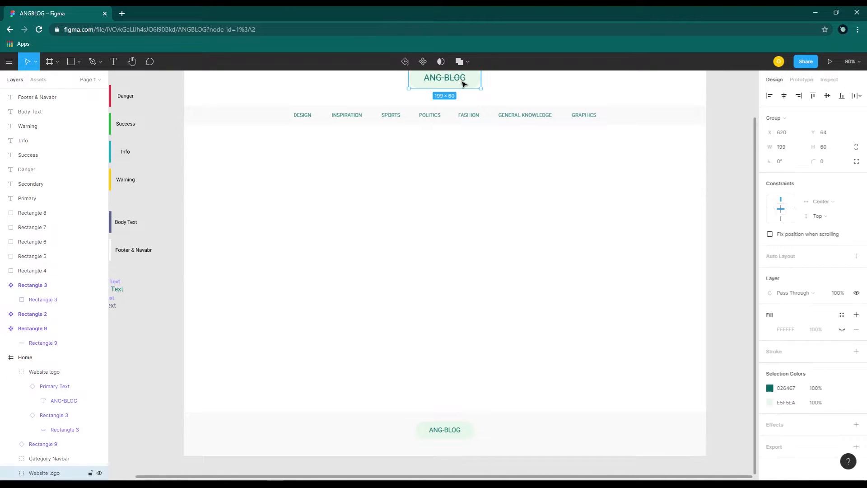
scroll(481, 207, "up", 1)
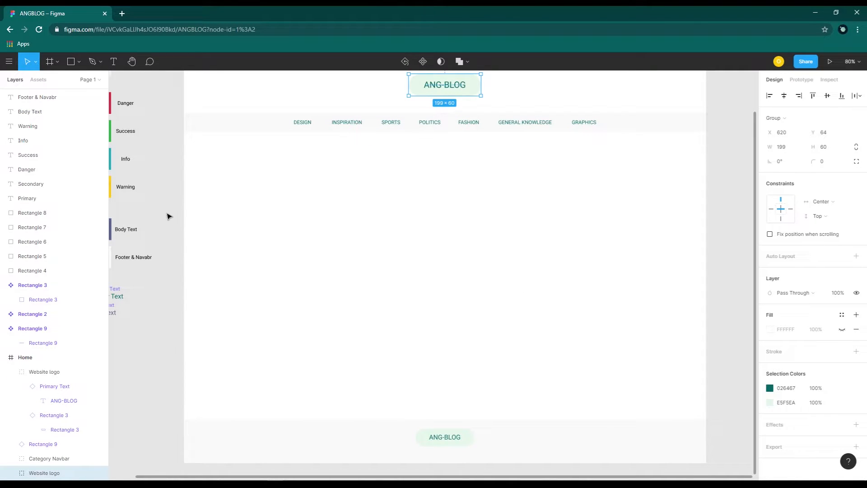
scroll(168, 219, "left", 3)
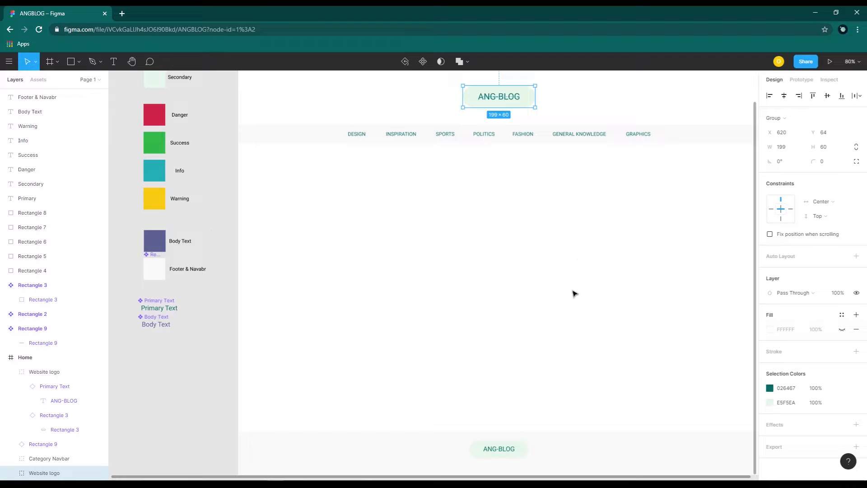
left_click(521, 454)
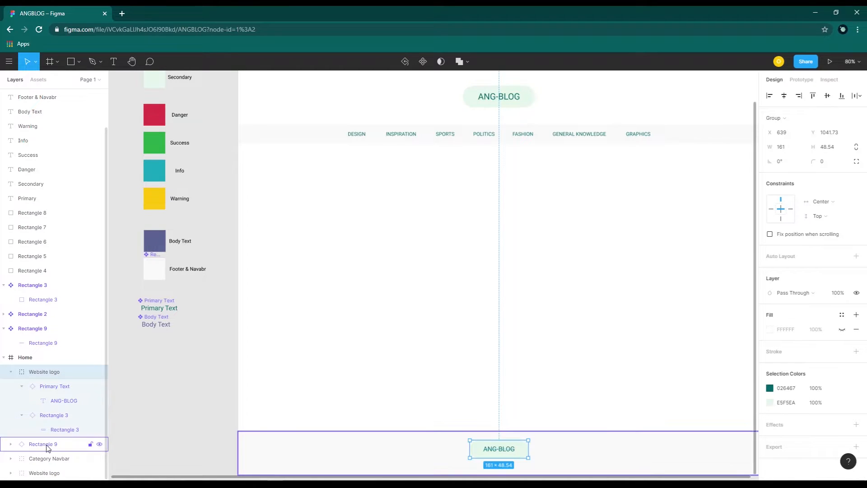
left_click(598, 370)
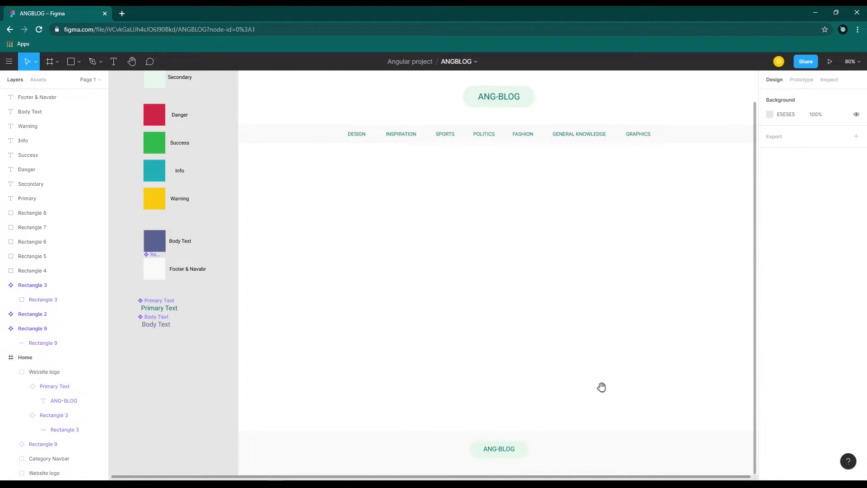
scroll(601, 387, "down", 3)
scroll(601, 387, "right", 1)
left_click_drag(479, 339, 478, 340)
left_click(480, 294)
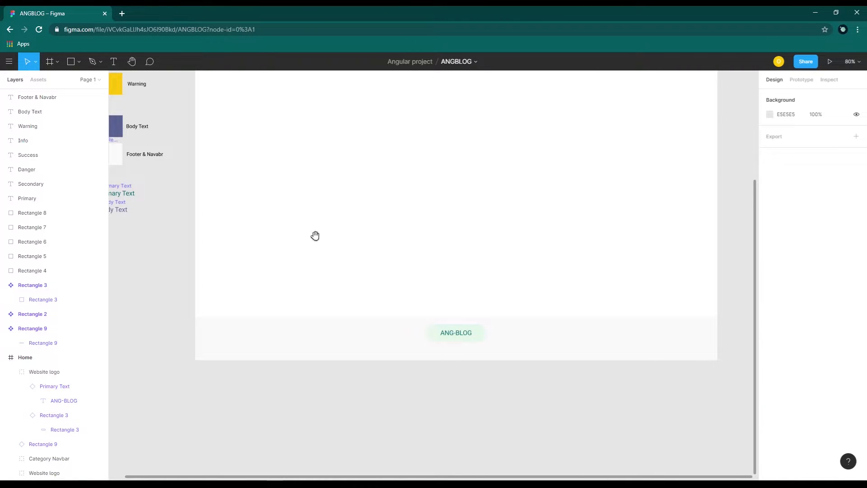
scroll(323, 278, "up", 5)
scroll(323, 279, "left", 2)
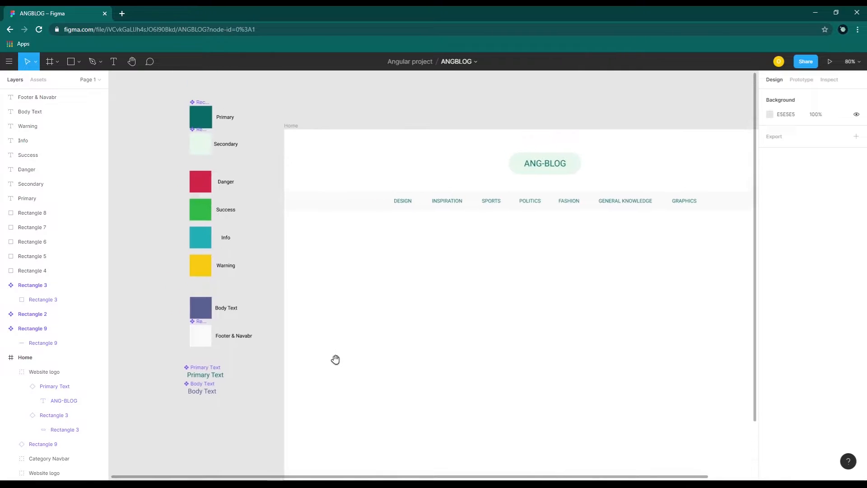
- Try recolouring the Secondary colour component to green 11732F and to a lighter green, checking both logos
left_click(199, 160)
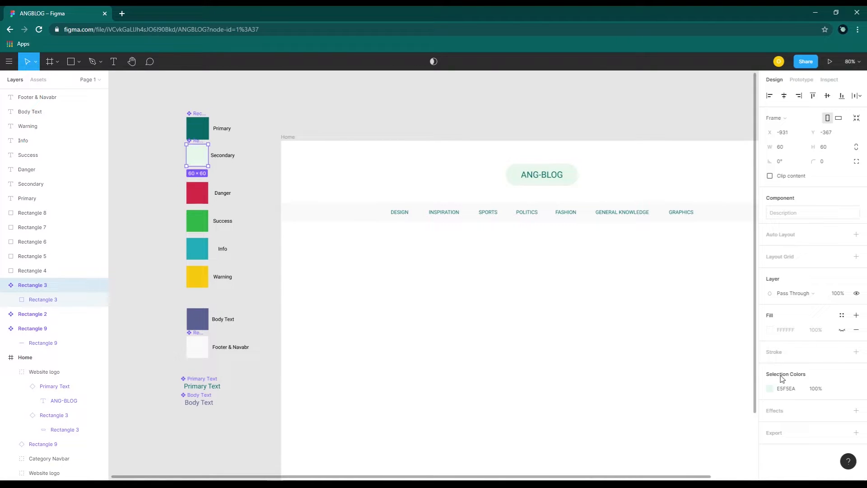
left_click(769, 388)
left_click(743, 313)
scroll(432, 252, "down", 3)
scroll(432, 252, "right", 1)
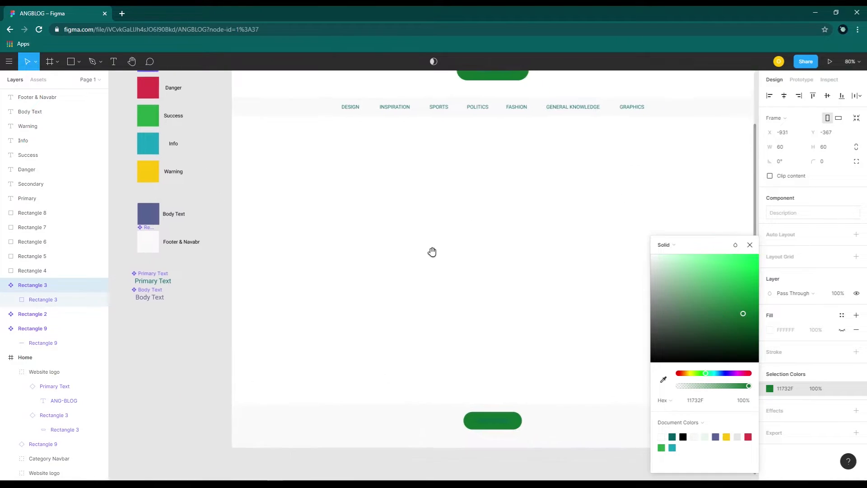
left_click_drag(432, 252, 426, 245)
left_click_drag(547, 276, 533, 302)
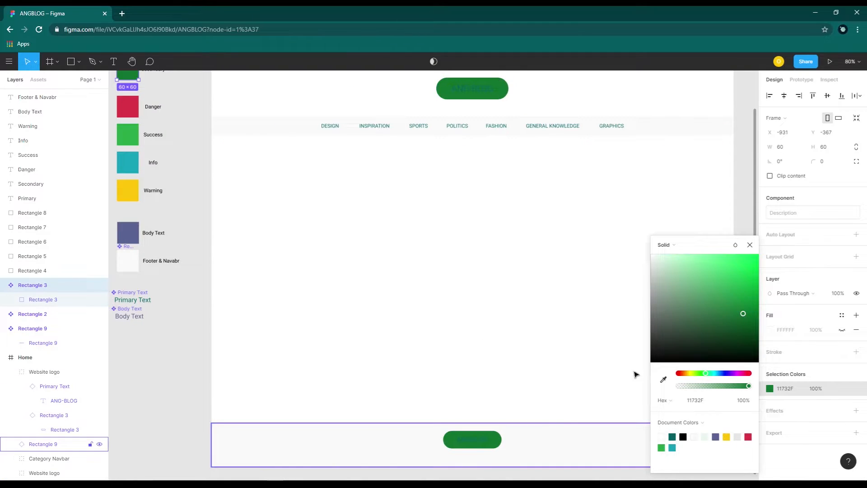
left_click(684, 269)
left_click(531, 254)
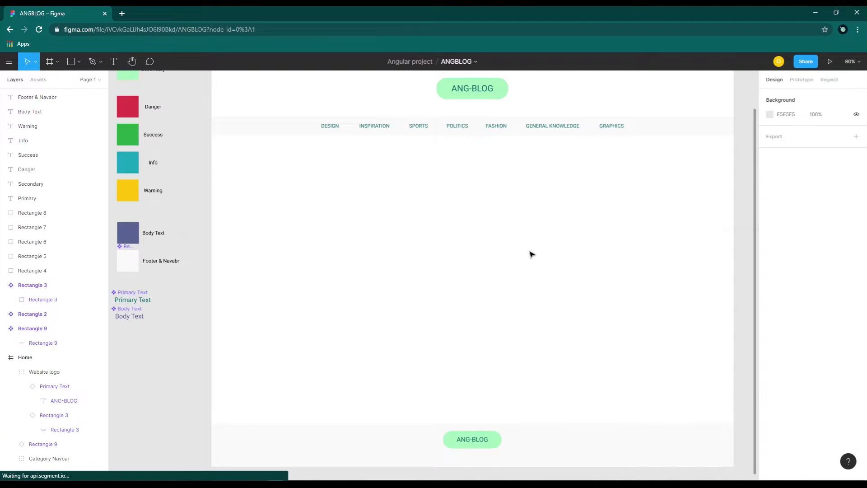
scroll(258, 163, "up", 1)
scroll(381, 230, "left", 2)
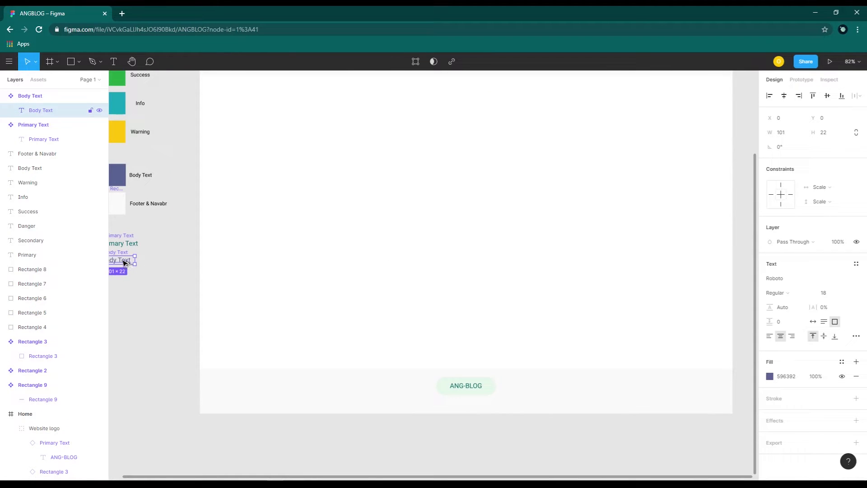
- Place an instance of the Body Text component in the footer, centred just below the ANG-BLOG logo
left_click(152, 278)
scroll(151, 304, "left", 3)
left_click(186, 243)
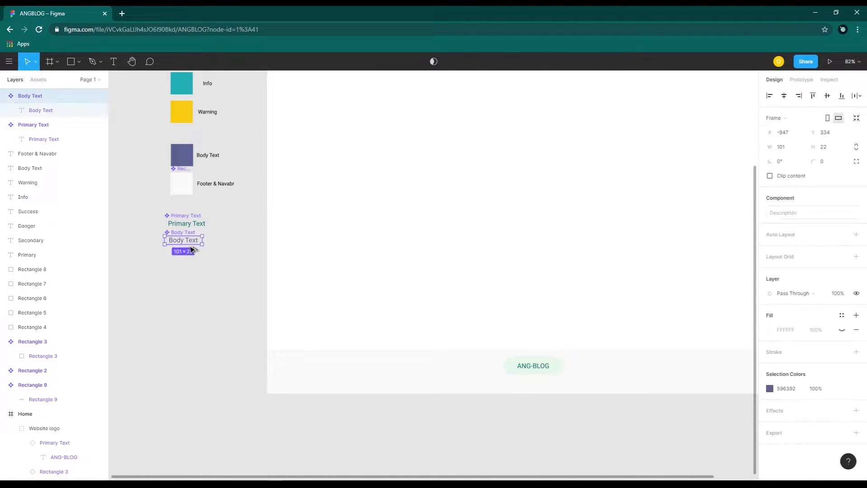
left_click_drag(192, 249, 536, 387)
left_click(611, 360)
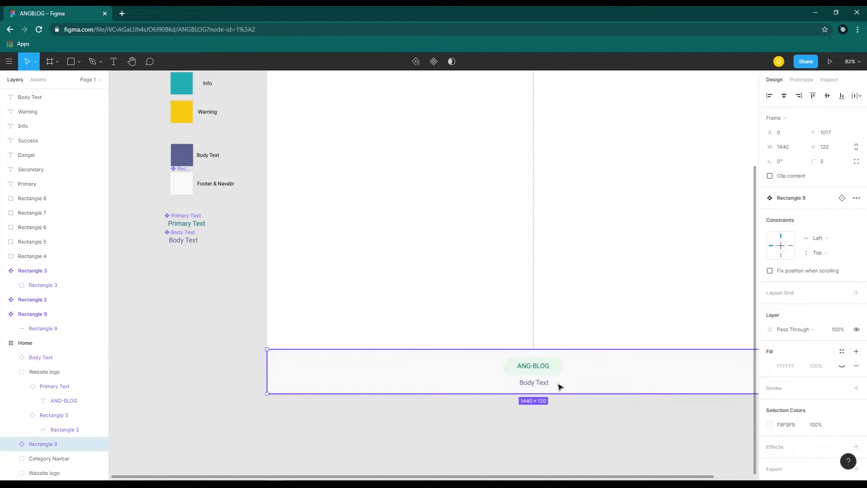
scroll(558, 384, "up", 3)
left_click_drag(575, 368, 523, 319)
left_click(475, 337)
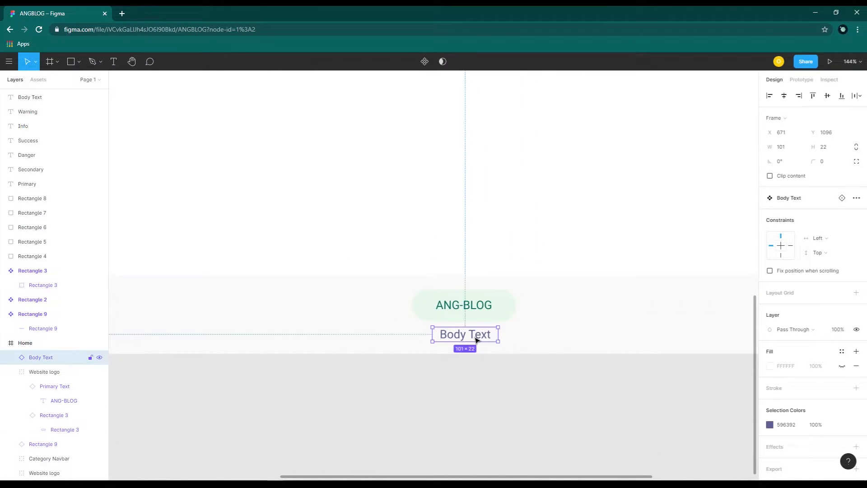
left_click_drag(475, 337, 474, 334)
- Replace the footer's Body Text wording with "Copyright © 2020 Angular Blogsite"
double_click(468, 334)
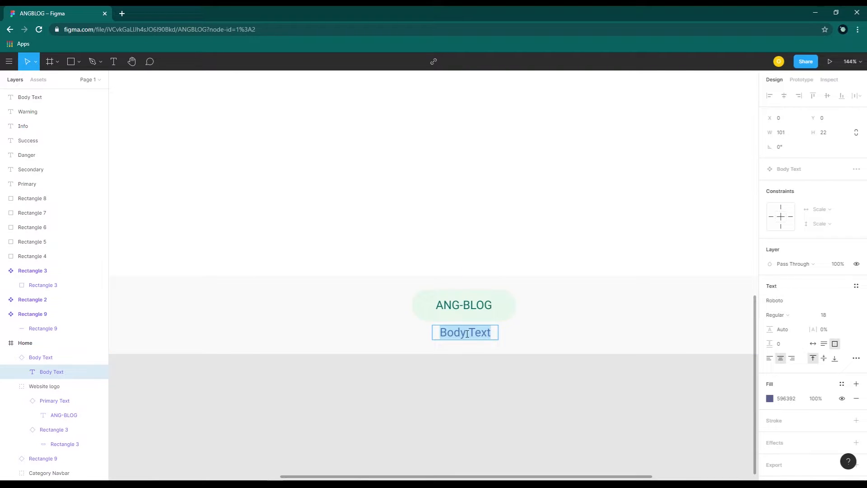
key("ctrl+v")
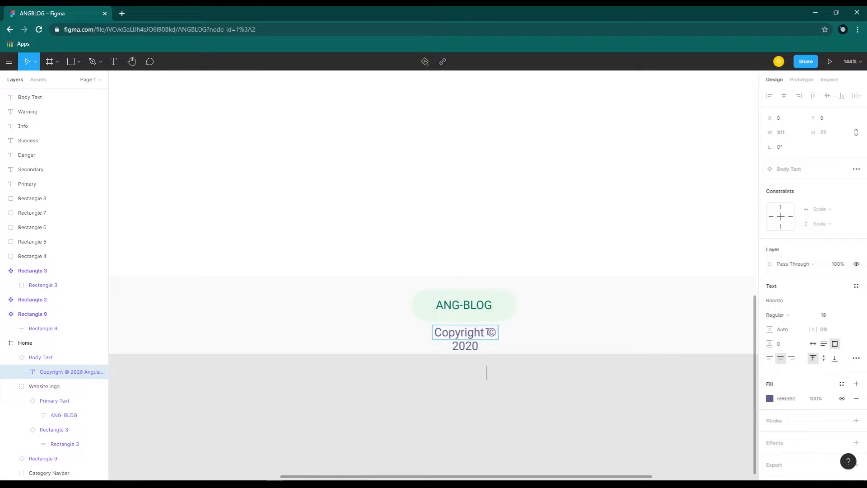
type("v")
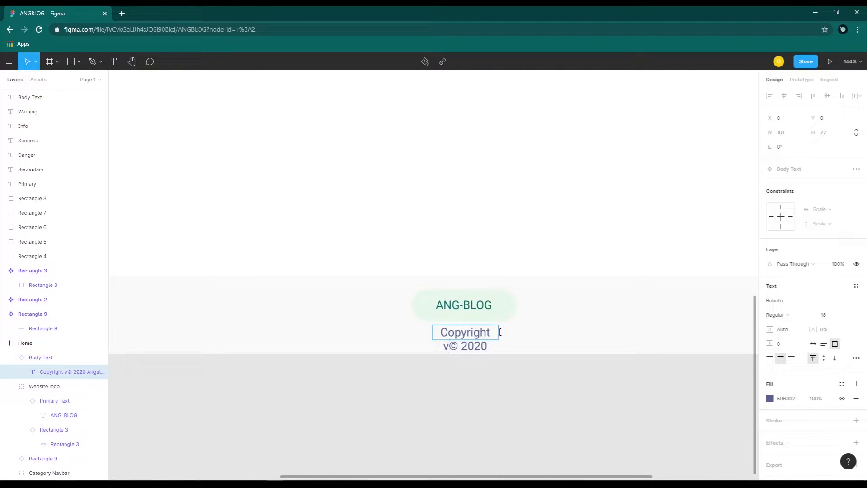
key("BackSpace")
key("Escape")
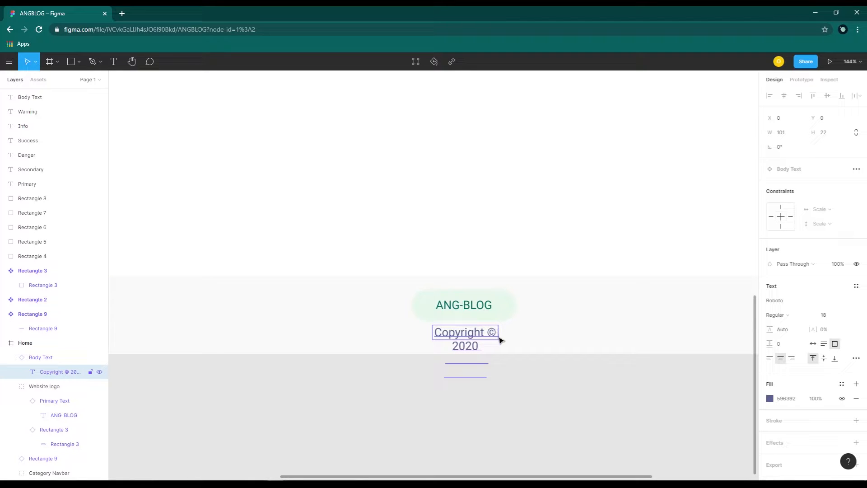
- Widen the copyright text instance to about 226, centred under the logo, and reduce its text by one preset size to fit one line
left_click(505, 333)
left_click(491, 333)
left_click_drag(500, 331, 516, 334)
double_click(497, 336)
left_click(848, 316)
left_click(840, 305)
left_click(571, 334)
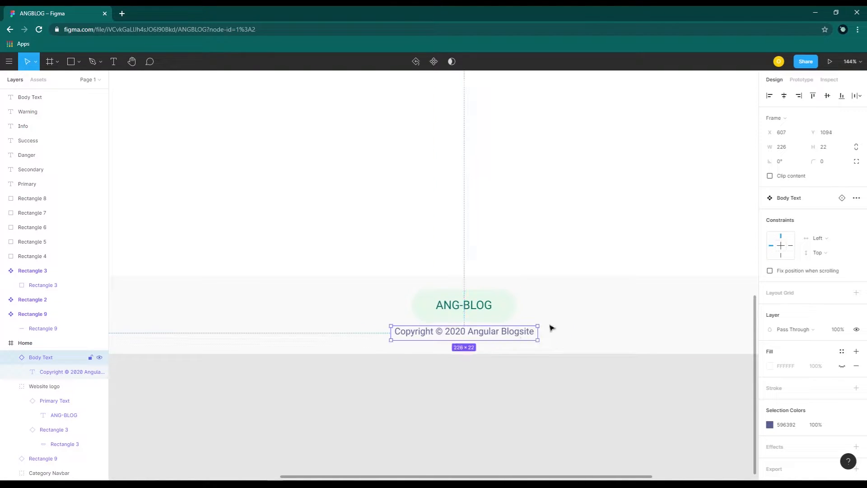
- Group the footer bar, its logo and the copyright text, and name the group Footer
left_click(408, 247)
left_click_drag(364, 237, 564, 381)
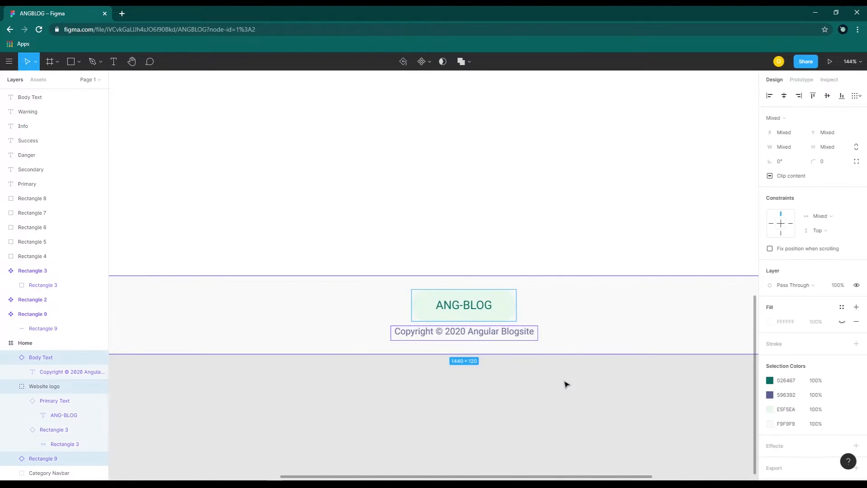
right_click(498, 341)
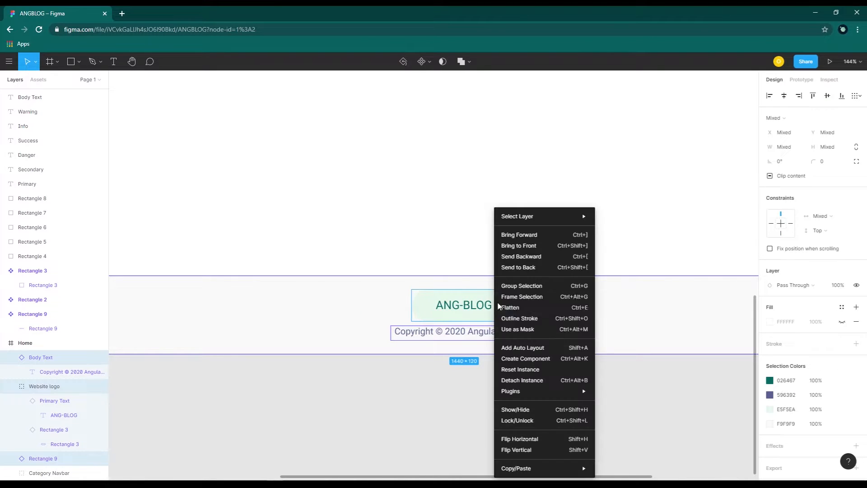
left_click(515, 284)
double_click(35, 427)
type("Footer")
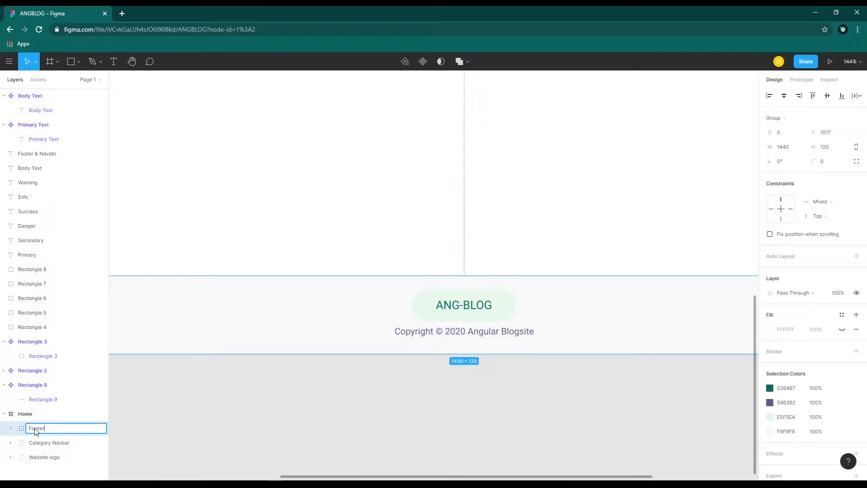
- Finish naming the Footer group and set its vertical constraint to Bottom
key("Return")
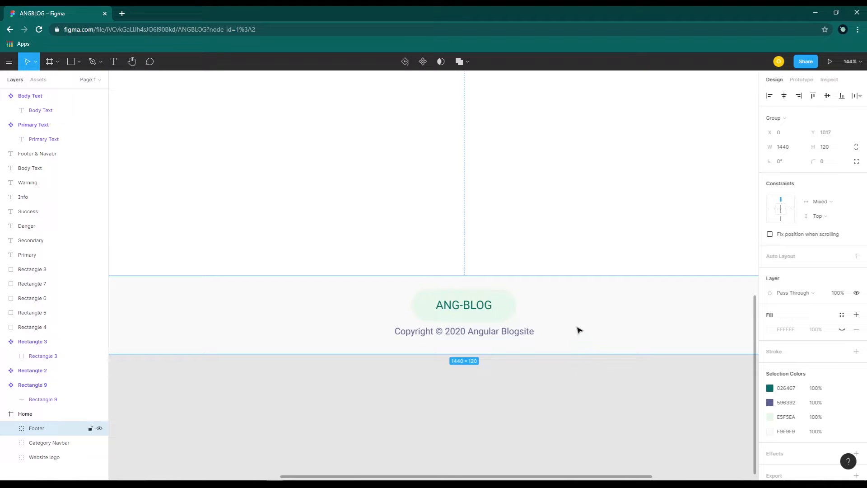
key("Escape")
left_click(579, 299)
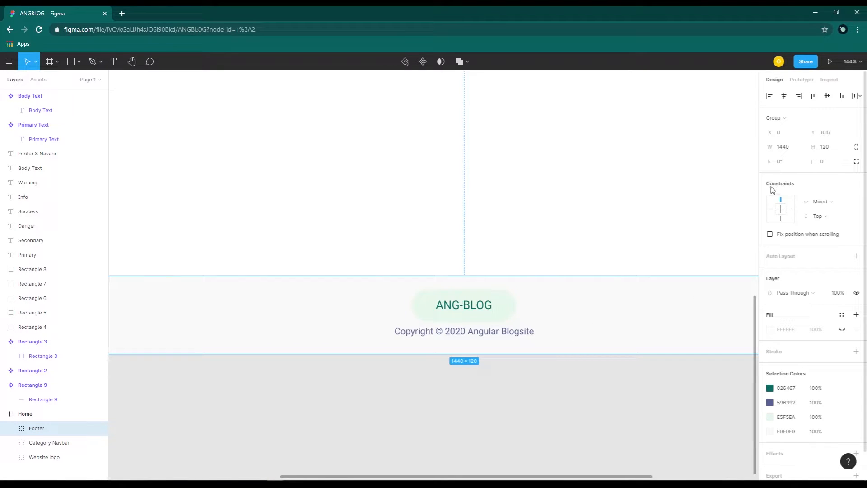
left_click(830, 217)
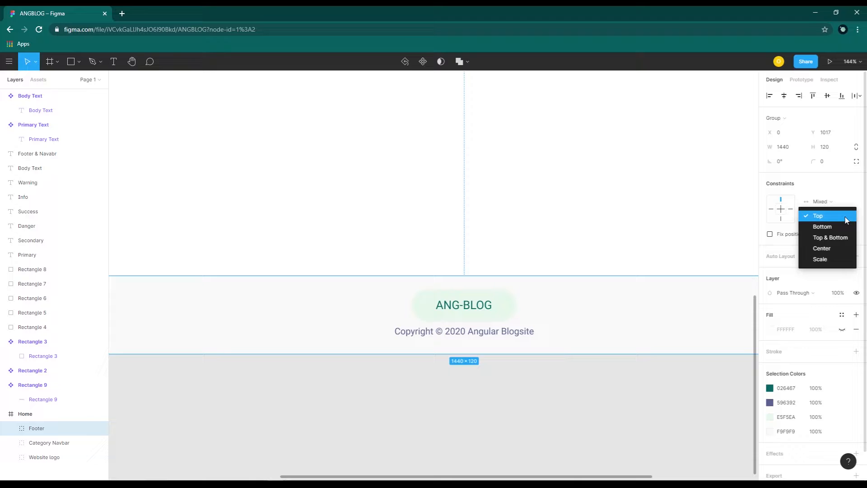
left_click(821, 227)
- Extend the Home frame downward by its bottom edge to make more room between the category navbar and the footer
scroll(553, 216, "down", 5)
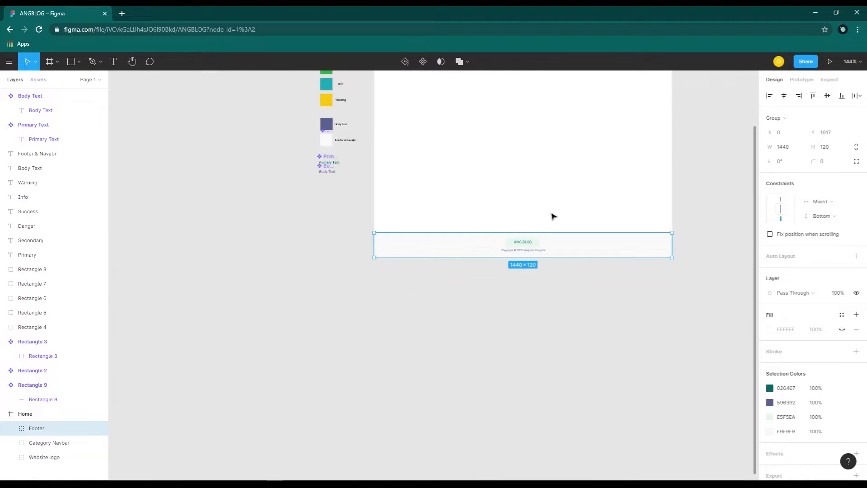
scroll(553, 216, "up", 2)
left_click_drag(586, 163, 518, 278)
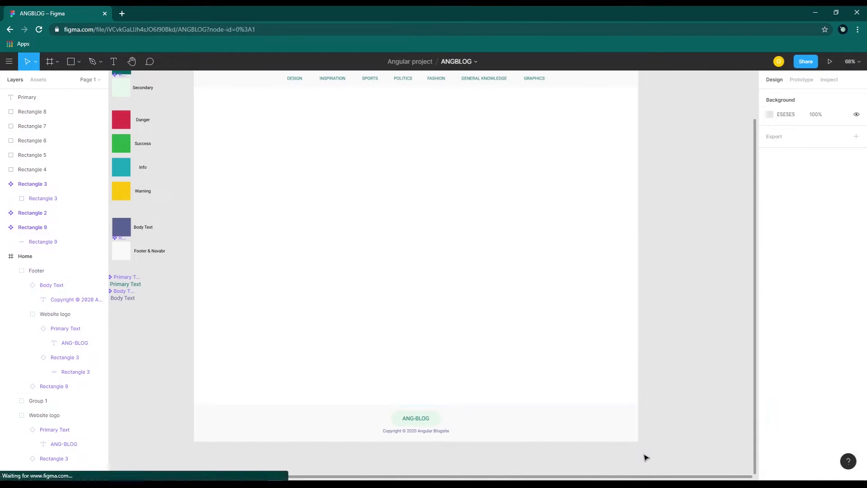
scroll(663, 407, "down", 1)
scroll(662, 350, "down", 2)
left_click(348, 126)
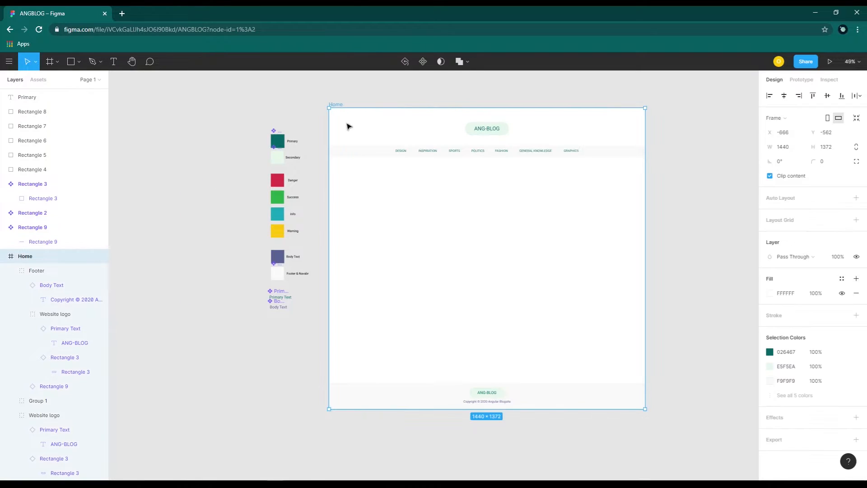
mouse_move(518, 408)
left_mouse_down()
mouse_move(507, 226)
mouse_move(519, 412)
left_mouse_up()
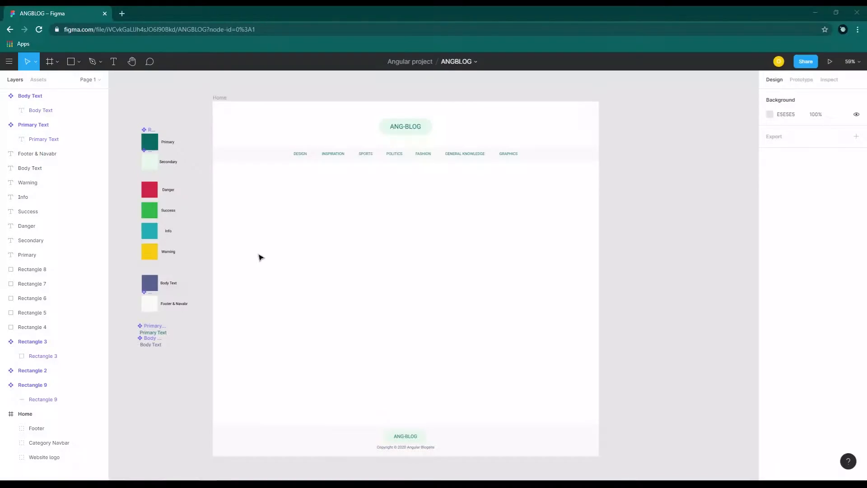
- Place an instance of the dark green Primary colour component at the Home frame's left edge, directly below the category navbar
scroll(382, 225, "up", 3)
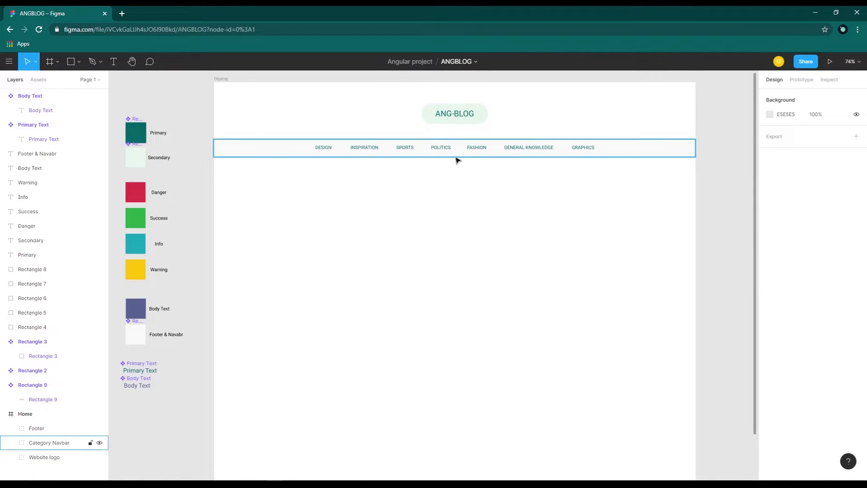
scroll(491, 303, "down", 4)
scroll(522, 289, "up", 4)
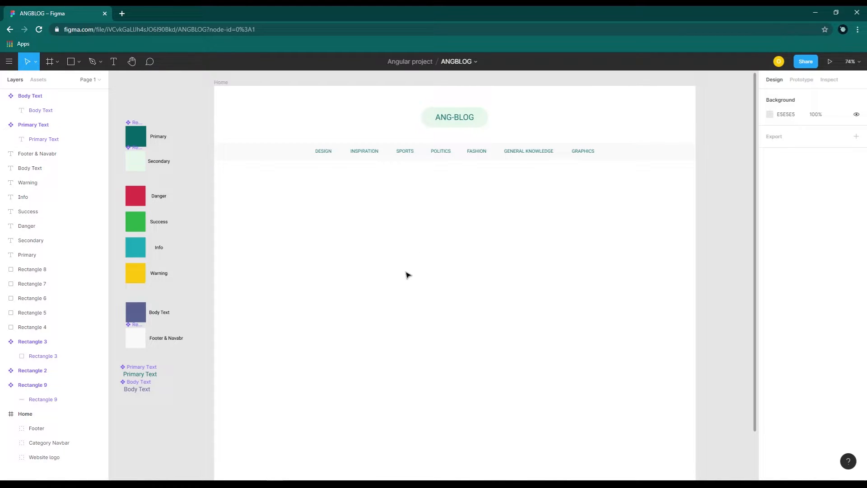
left_click(142, 138)
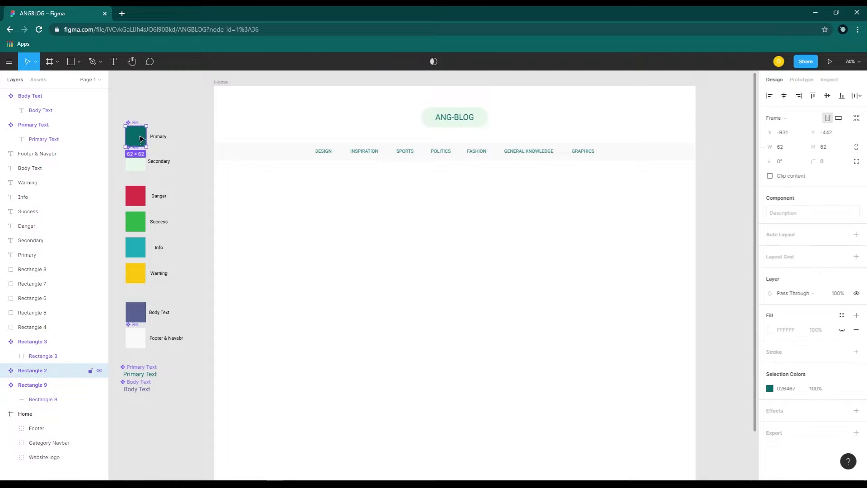
left_click_drag(138, 140, 225, 178)
- Set the green instance's height to 650 and widen it to 1440, across the full Home frame
left_click(825, 147)
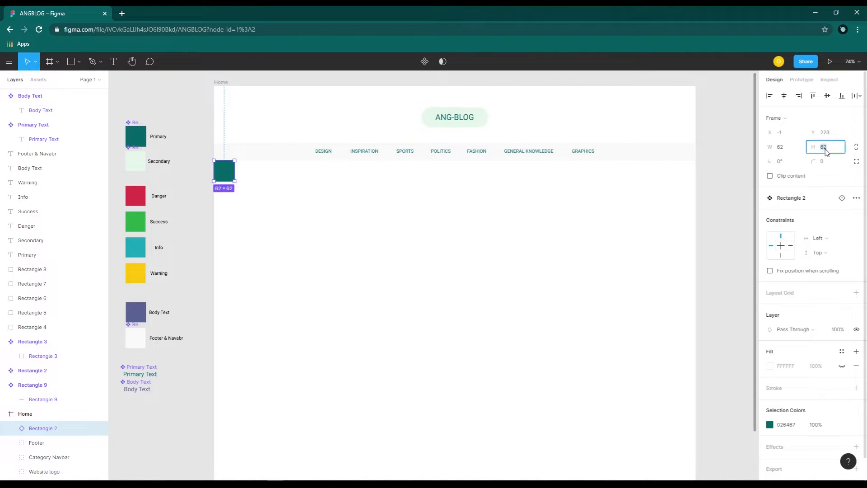
type("650")
key("Return")
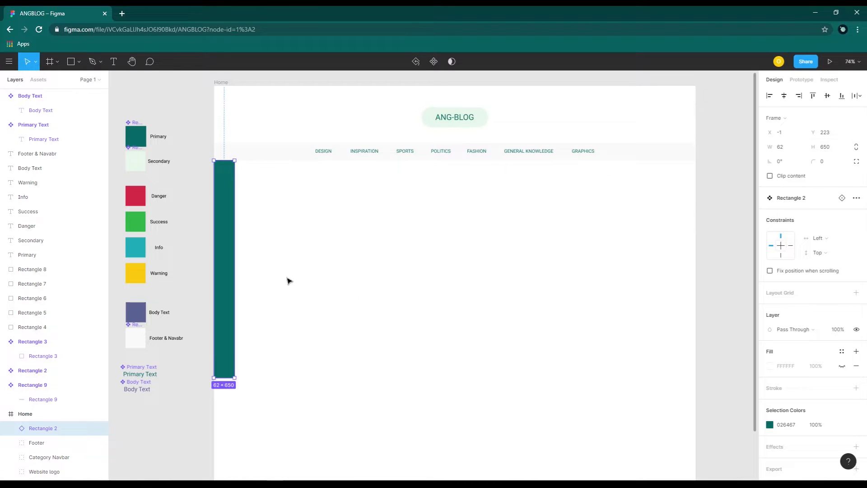
left_click_drag(232, 266, 695, 275)
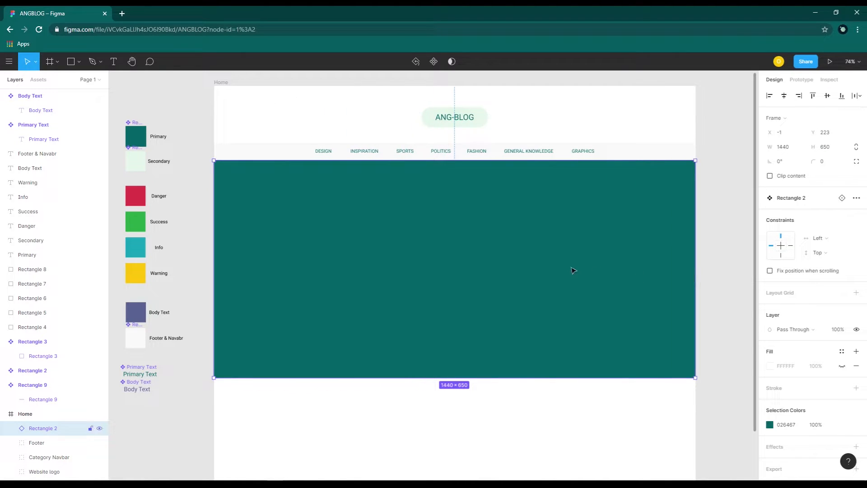
- Add a text box about 310 × 77 near the upper middle of the green block, reading "FEATURED POSTS"
left_click(113, 61)
left_click_drag(401, 176, 506, 202)
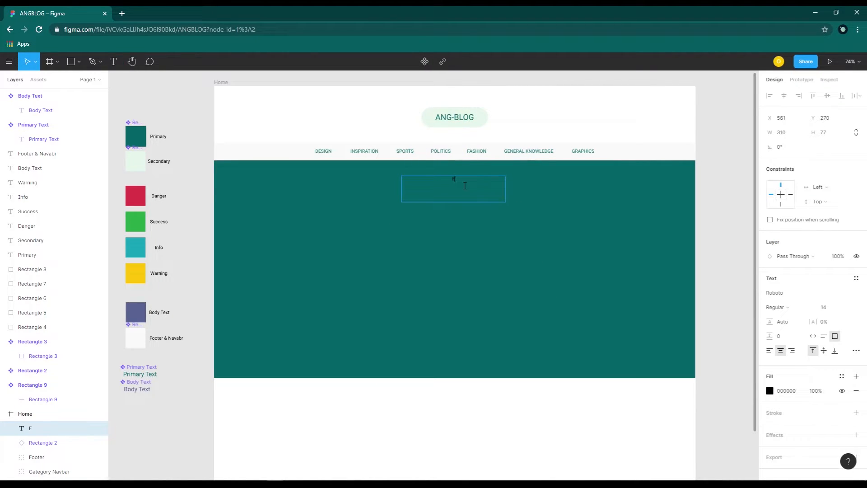
key("BackSpace")
type("EATURED POSTS")
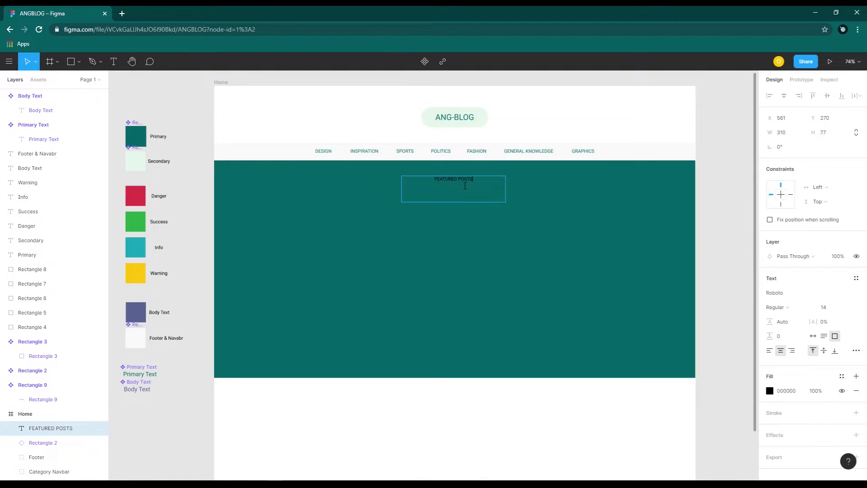
key("Escape")
- Give the FEATURED POSTS heading a white FFFFFF fill and size 36, and reduce its box to about 46 high, centred in the frame
left_click(769, 390)
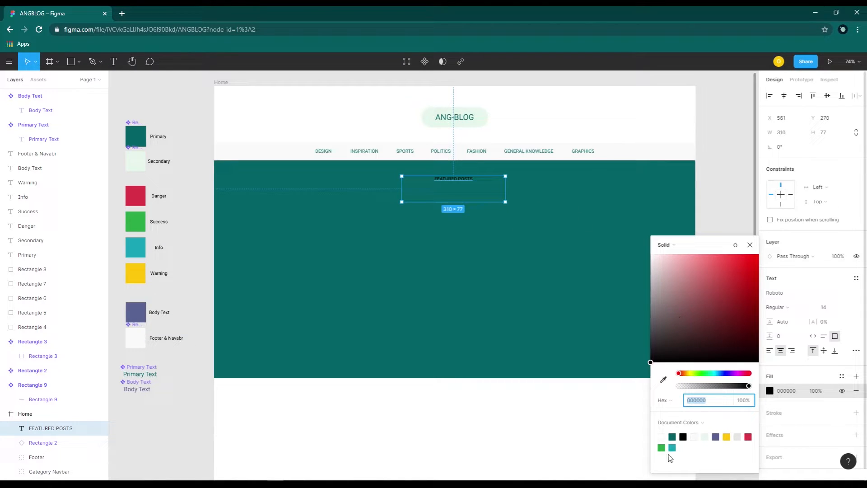
left_click(661, 436)
key("Escape")
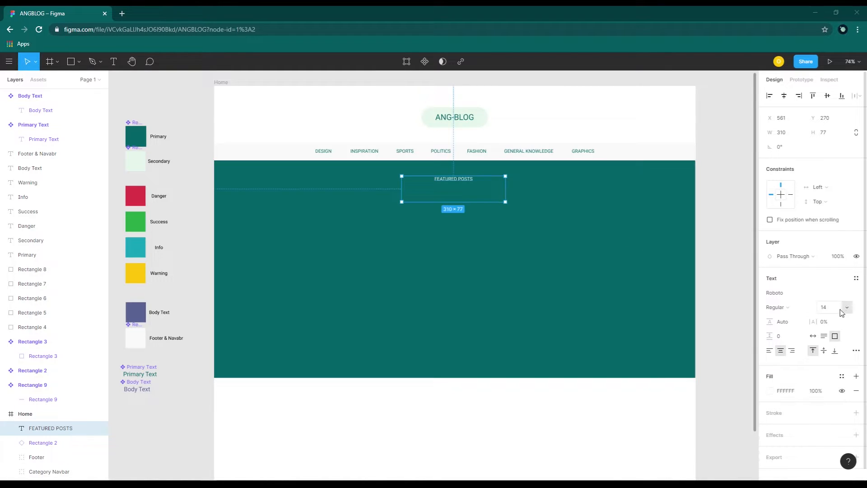
left_click(835, 307)
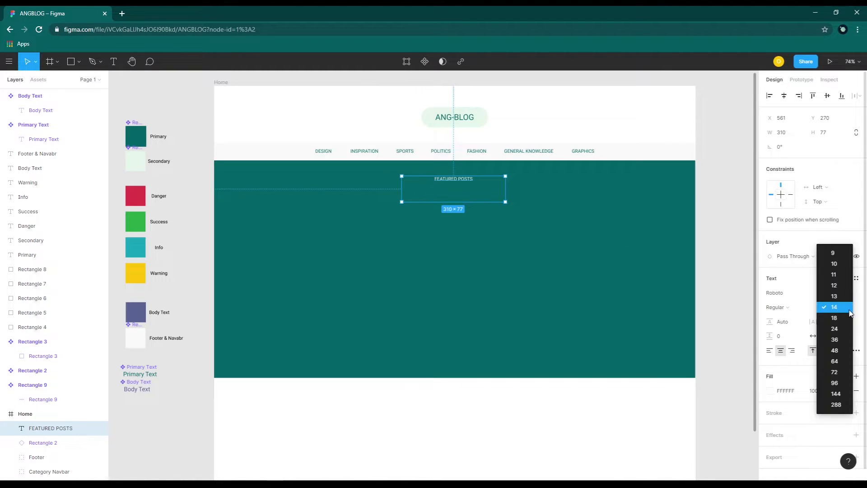
left_click(834, 340)
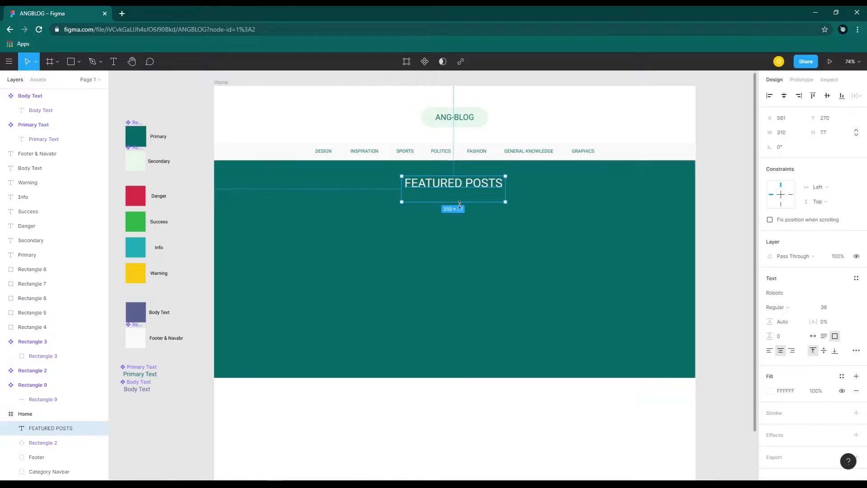
left_click_drag(459, 201, 469, 189)
left_click(481, 202)
left_click(484, 186)
- Add a text box about 383 × 28 below the heading, reading "Lorem ipsum dolor sit amet consectetur adipisicing elit."
left_click(114, 62)
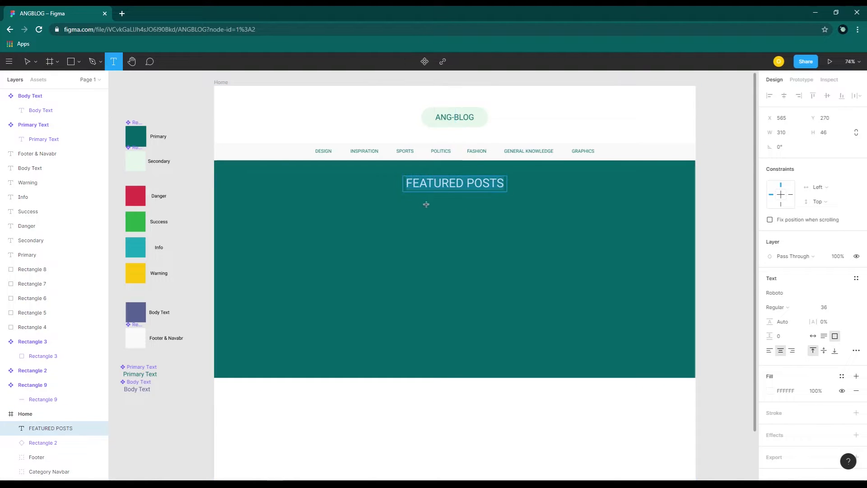
left_click_drag(392, 200, 520, 208)
type("Lorem ipsum dolor sit amet consectetur adipisicing elit.")
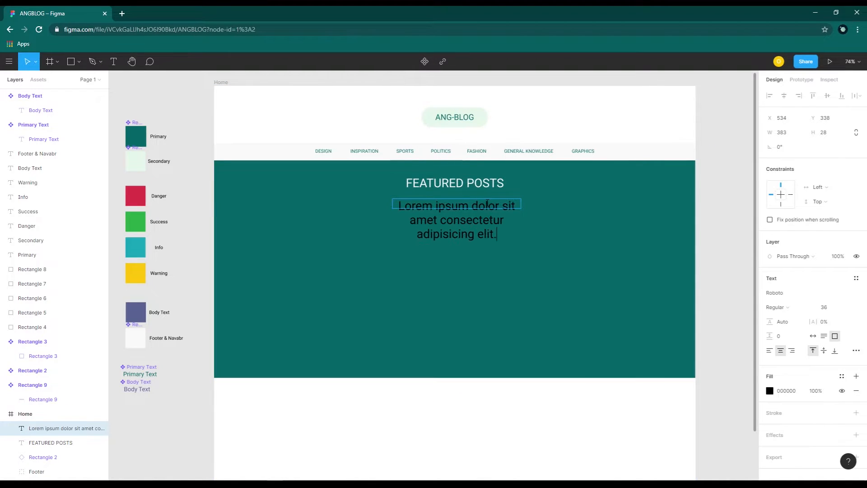
key("Escape")
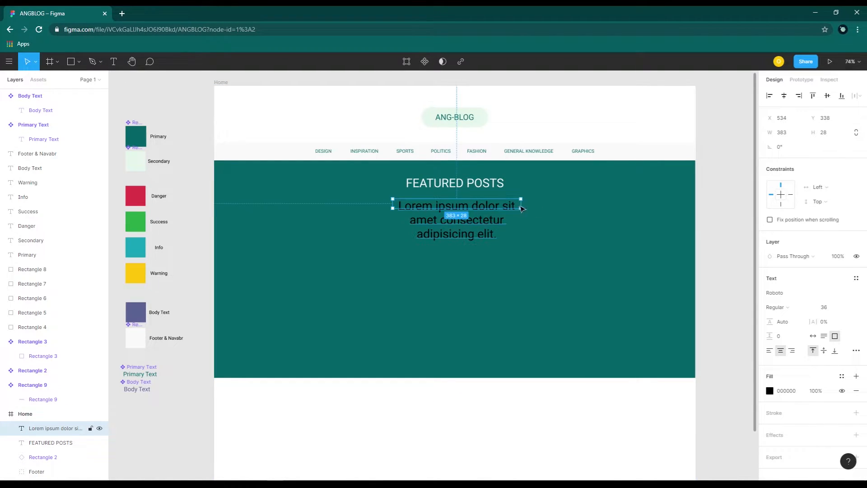
- Widen the lorem ipsum text box to about 444, and set its text to white FFFFFF at size 14
left_click_drag(520, 203, 541, 204)
left_click(769, 391)
left_click(661, 436)
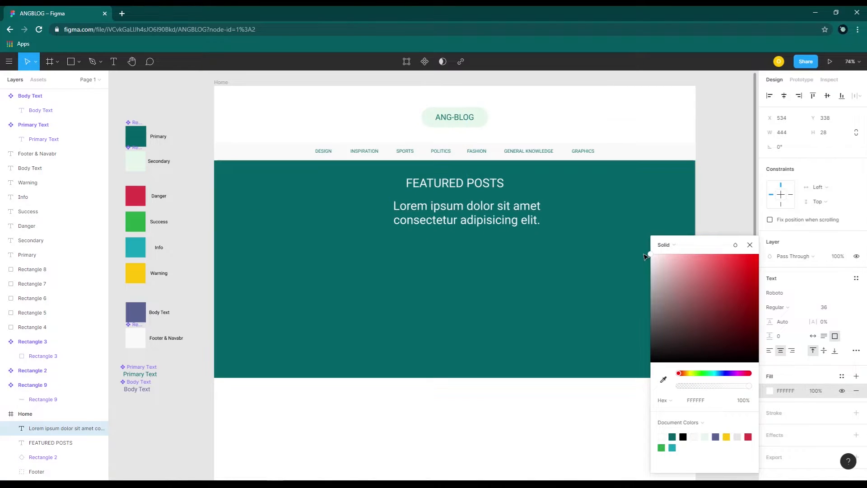
left_click(846, 308)
left_click(835, 285)
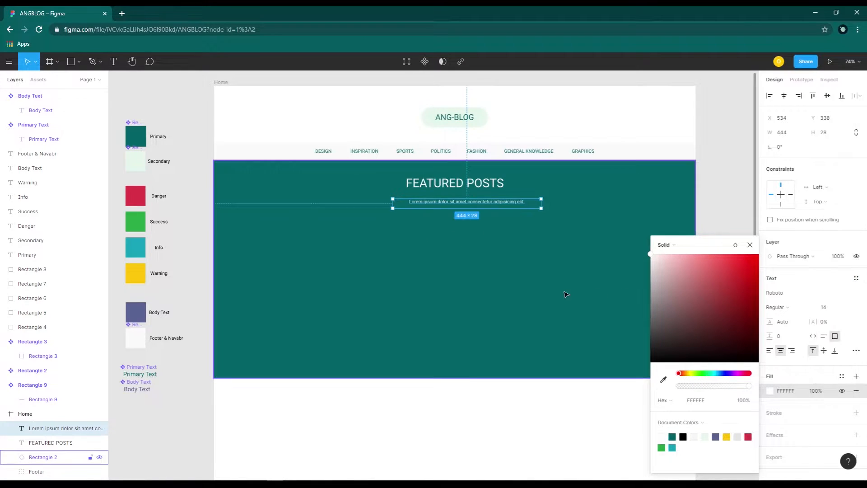
key("Escape")
- Align the horizontal centres of the heading and lorem ipsum text, and move the lorem ipsum text up directly against the heading
left_click(486, 185, "shift")
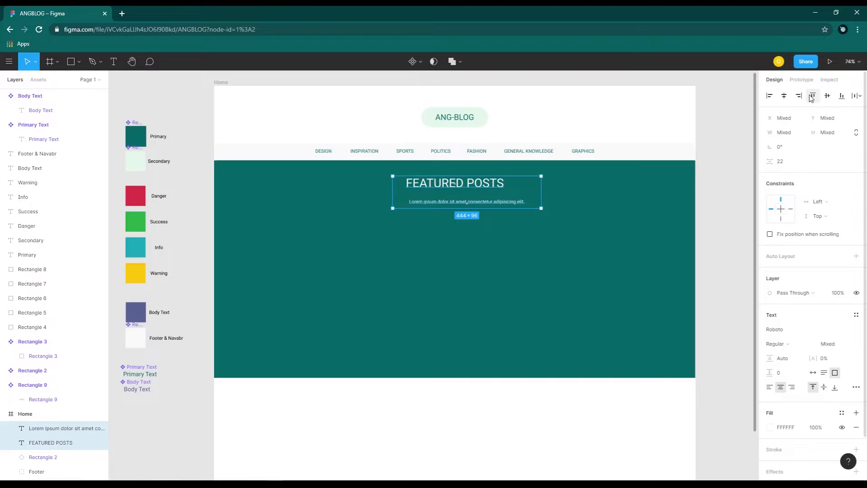
left_click(784, 95)
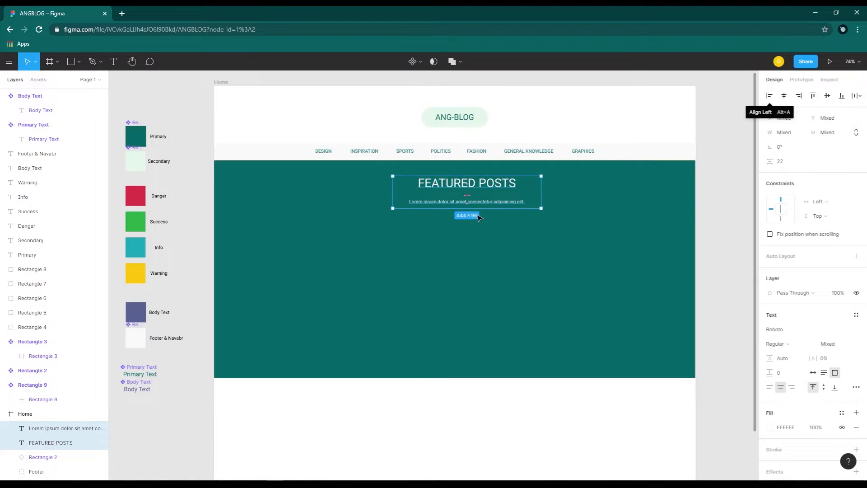
left_click(501, 206)
left_click(501, 211)
left_click(502, 207)
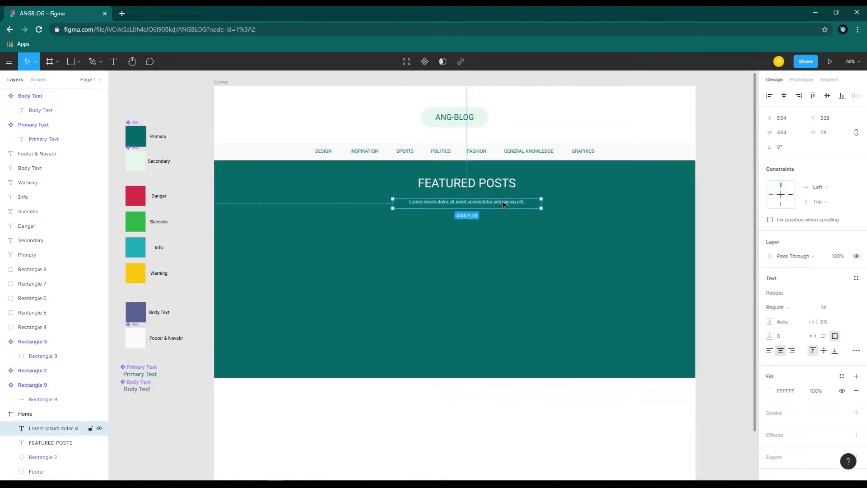
left_click_drag(505, 196, 504, 188)
- Group the heading and lorem ipsum text as "Featured Posts Text" and centre the group horizontally in the Home frame
left_click(505, 189)
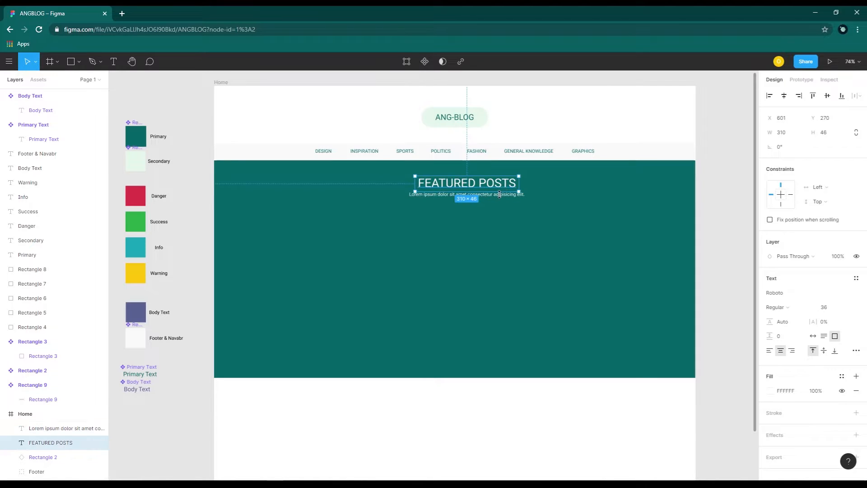
left_click(501, 197, "shift")
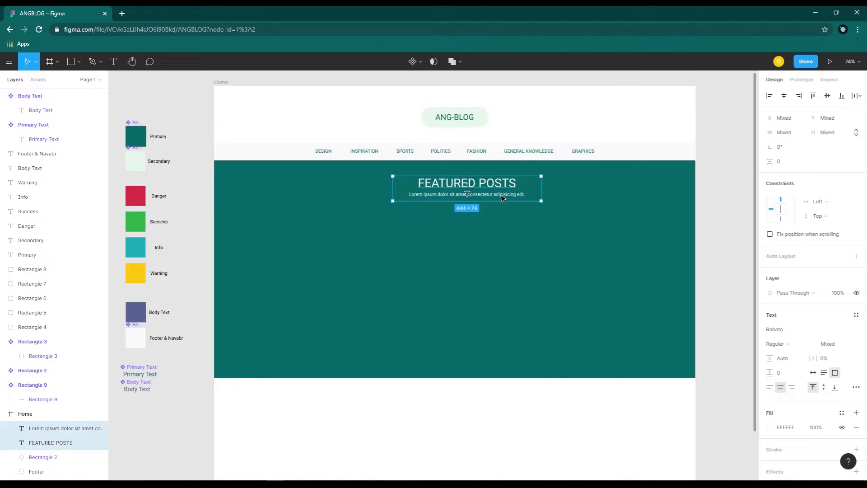
key("ctrl+g")
double_click(38, 428)
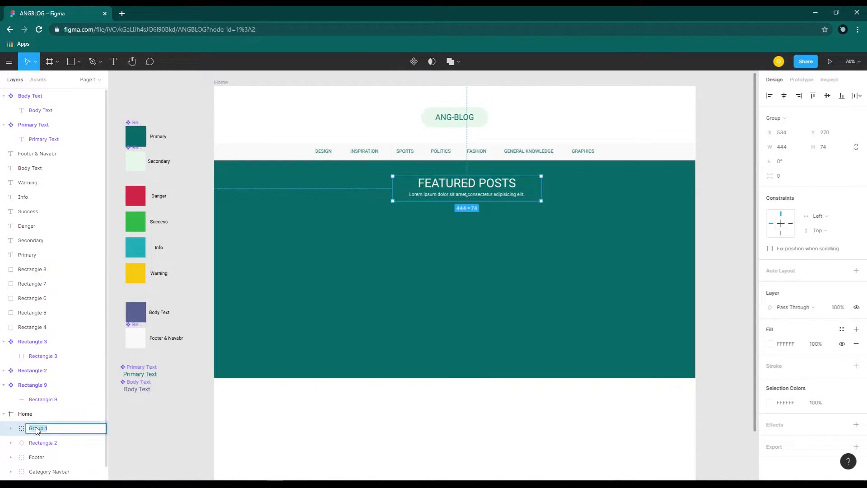
type("Featured Posts Text")
key("Return")
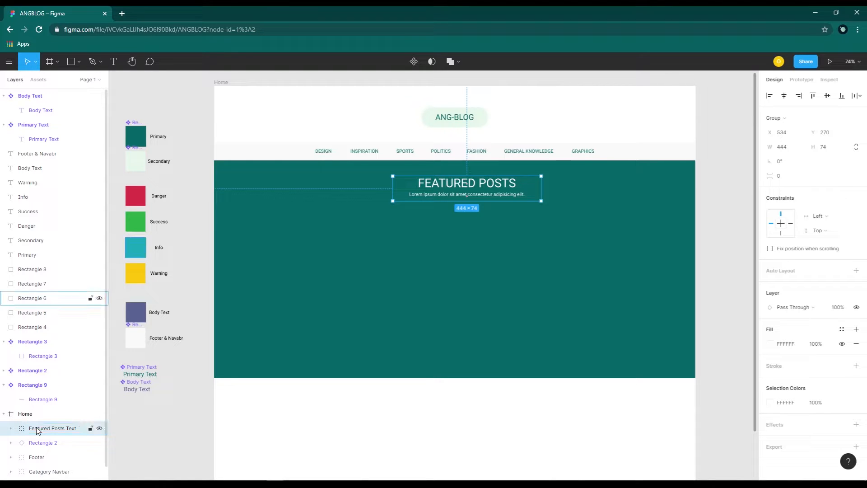
left_click(784, 96)
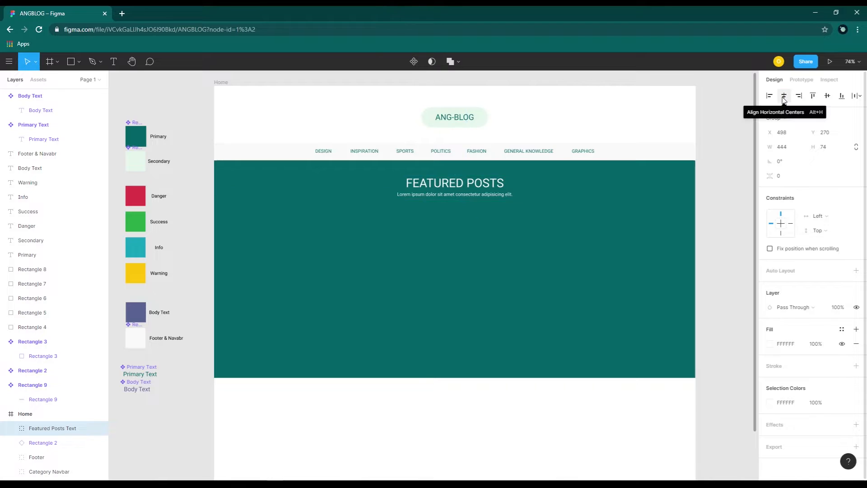
- Rename the green block's layer in the Home frame as "Featured Background"
left_click(402, 317)
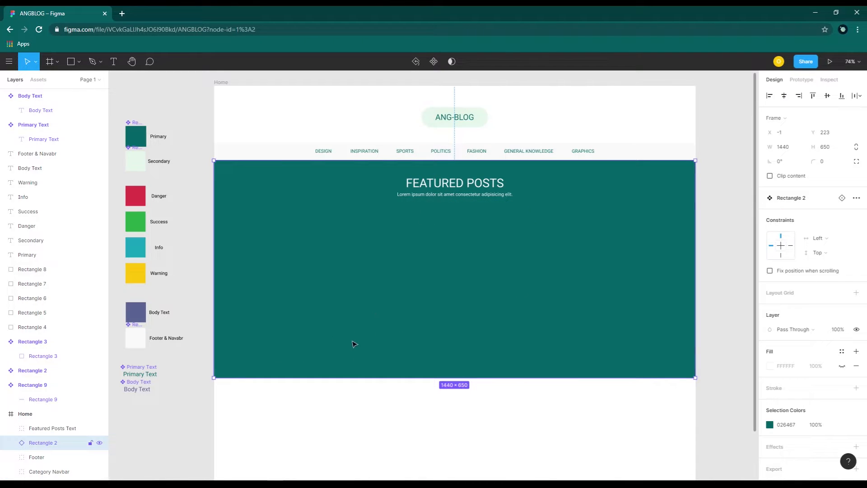
scroll(55, 447, "down", 1)
double_click(45, 431)
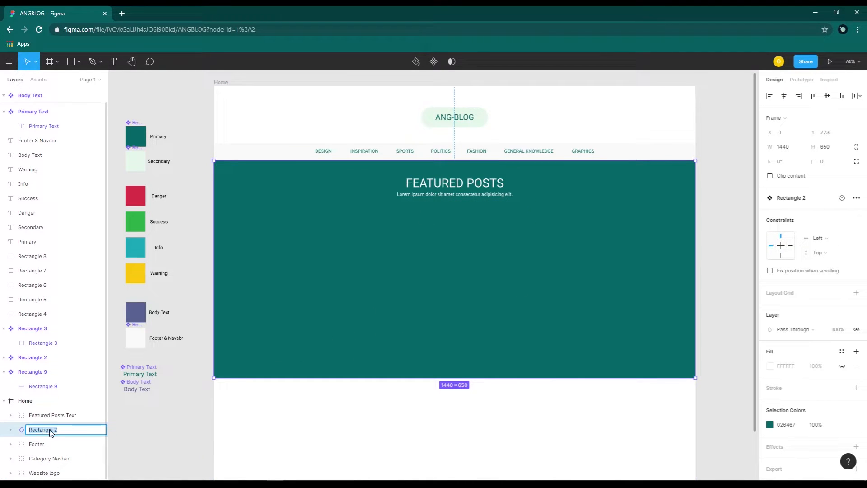
type("Featured Background")
key("Return")
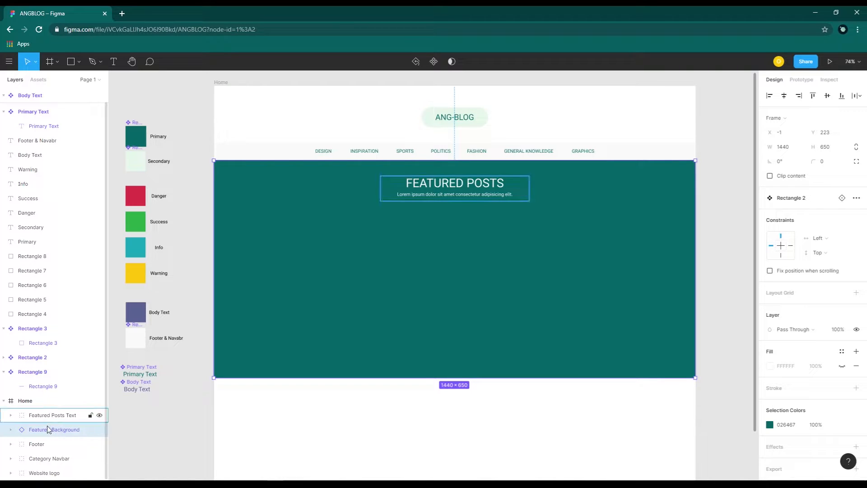
left_click(3, 372)
left_click(4, 341)
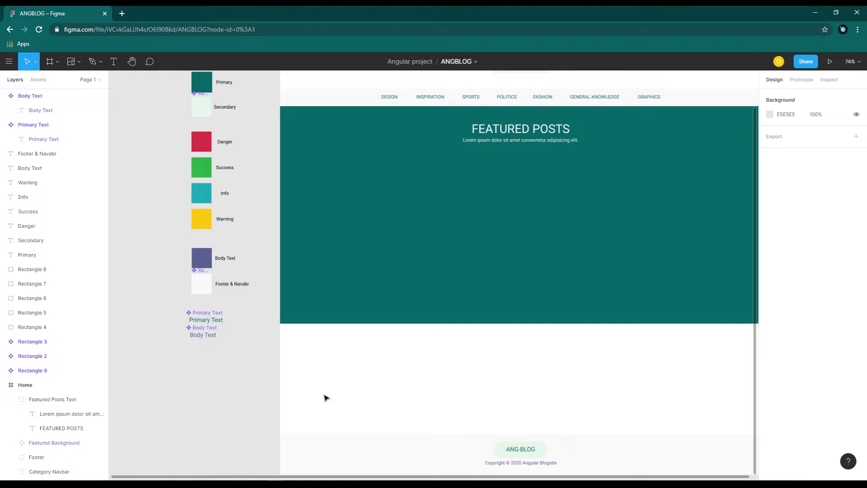
left_click_drag(454, 371, 467, 389)
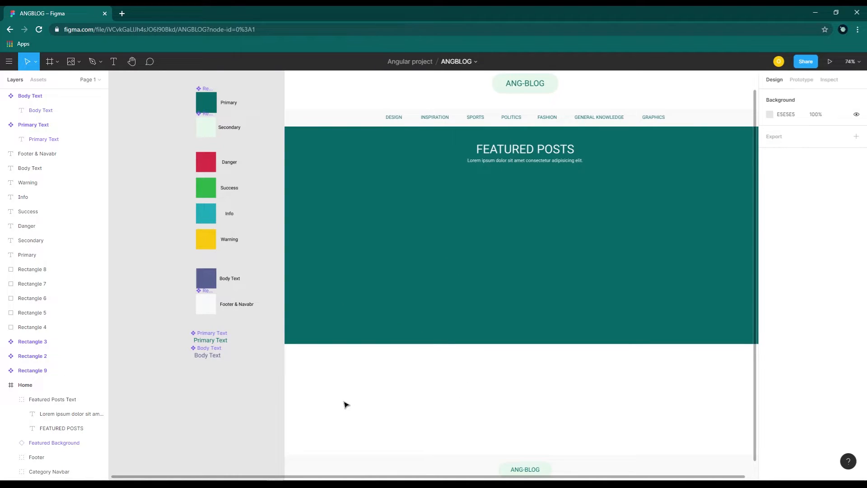
- Draw a rectangle about 116 by 67 on the empty canvas below the Body Text component
left_click_drag(349, 403, 494, 301)
scroll(494, 301, "down", 1)
scroll(340, 305, "up", 5)
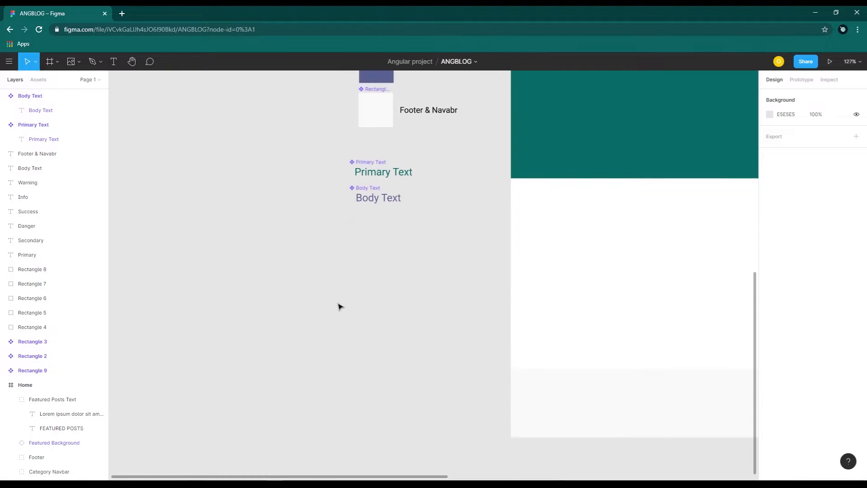
left_click(78, 62)
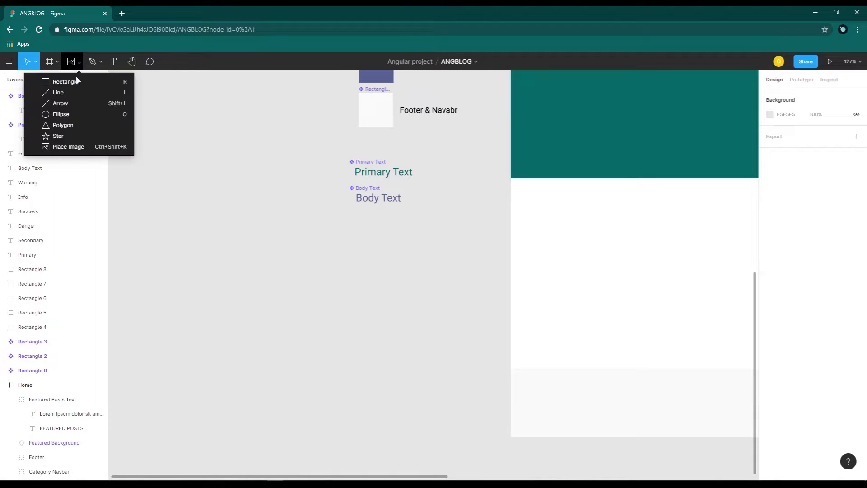
left_click(76, 78)
left_click_drag(321, 241, 387, 280)
- Set the new rectangle's size to 320 by 453 and move it up and left to sit just beneath the Body Text component
left_click(791, 136)
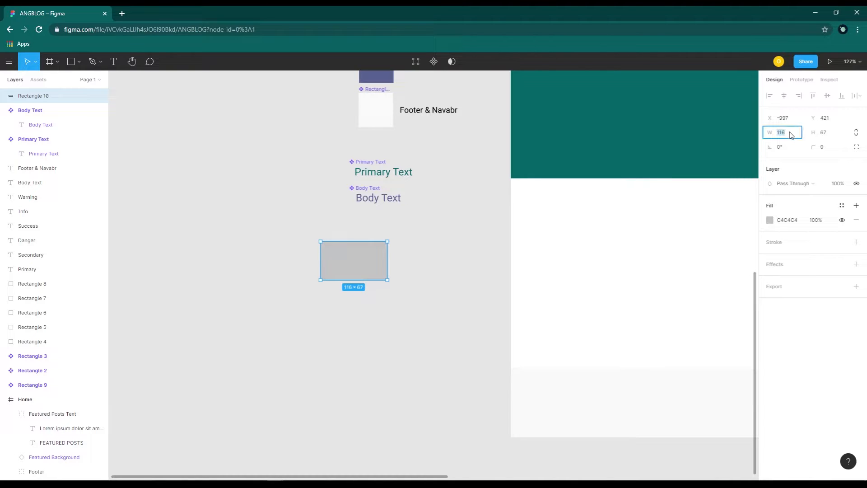
left_click(833, 134)
type("453")
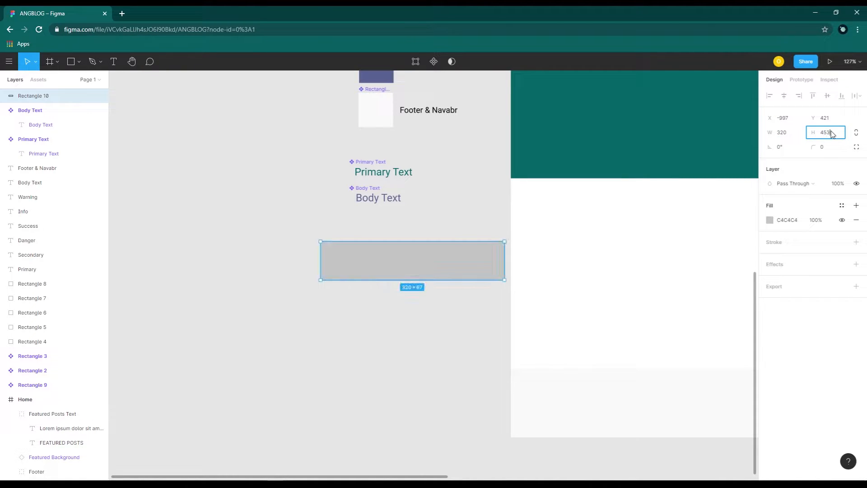
key("Return")
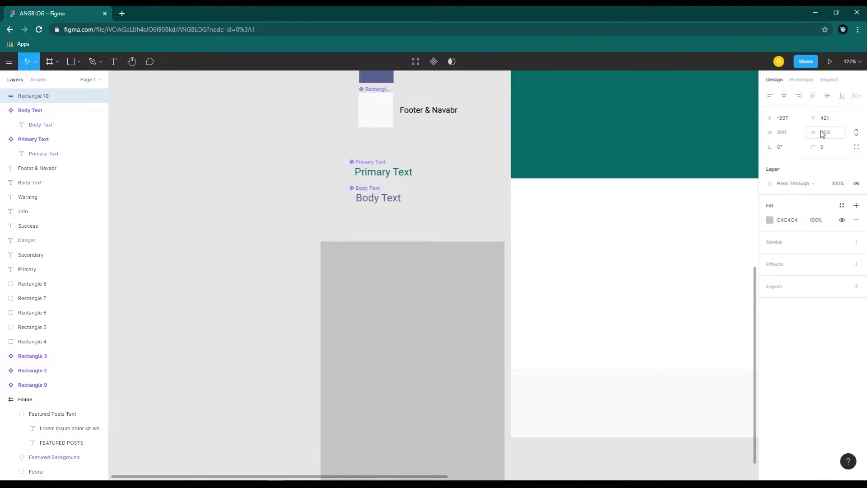
left_click_drag(420, 348, 386, 329)
scroll(496, 284, "down", 1)
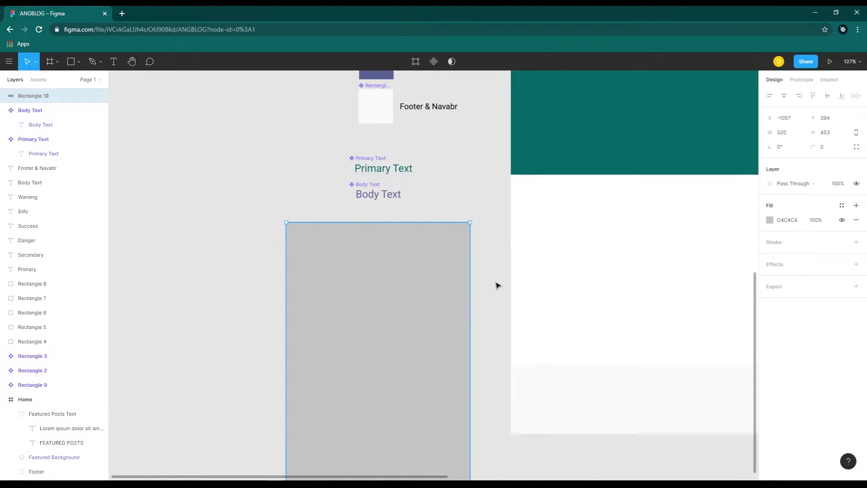
scroll(497, 284, "down", 2)
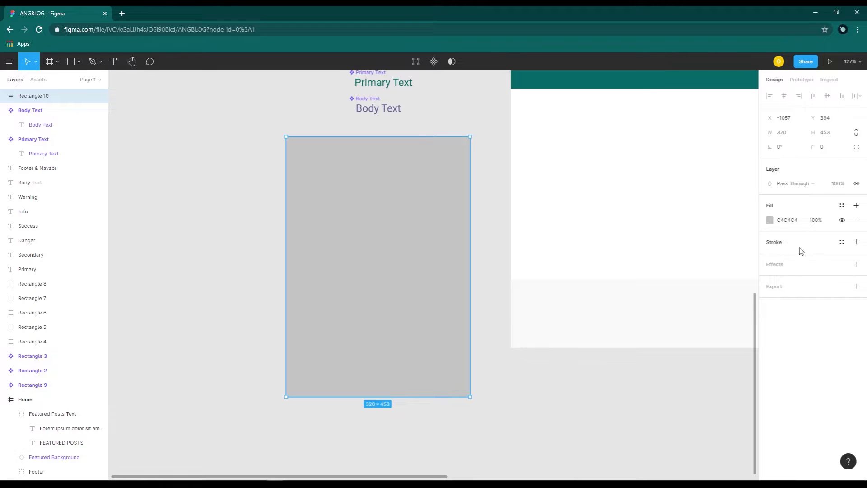
- Add a drop shadow effect to the 320 by 453 rectangle with a blur of 20
left_click(785, 266)
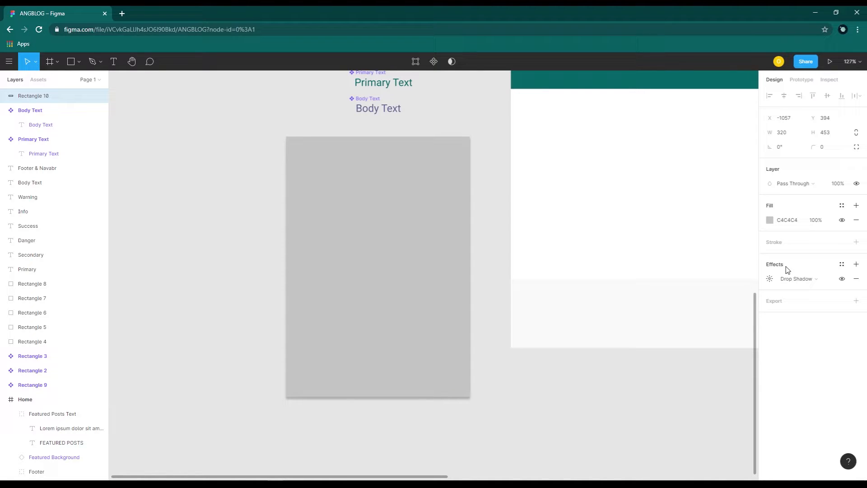
left_click(812, 282)
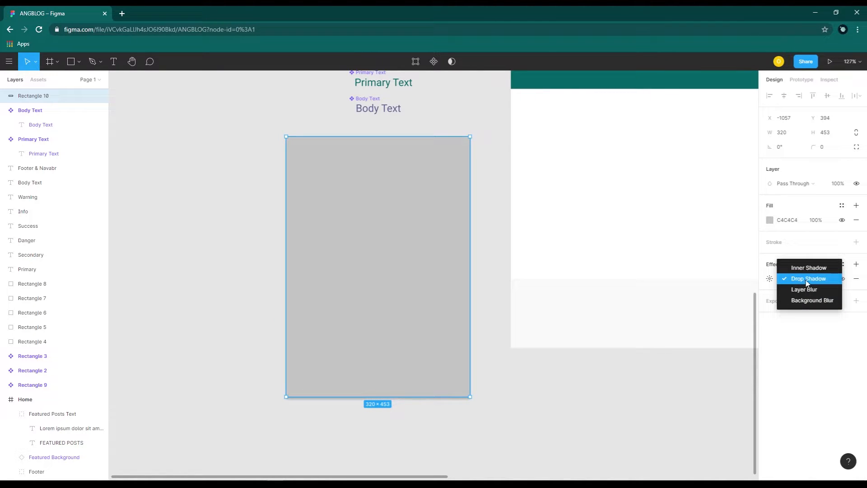
left_click(806, 281)
left_click(769, 279)
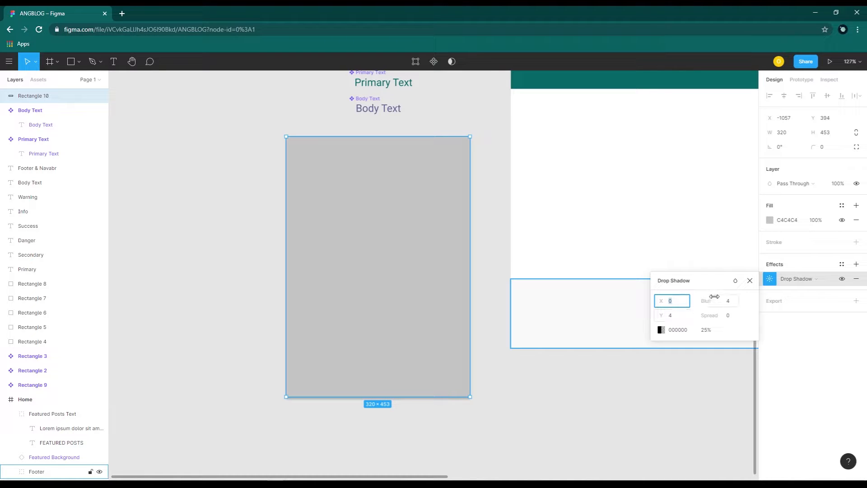
left_click(730, 302)
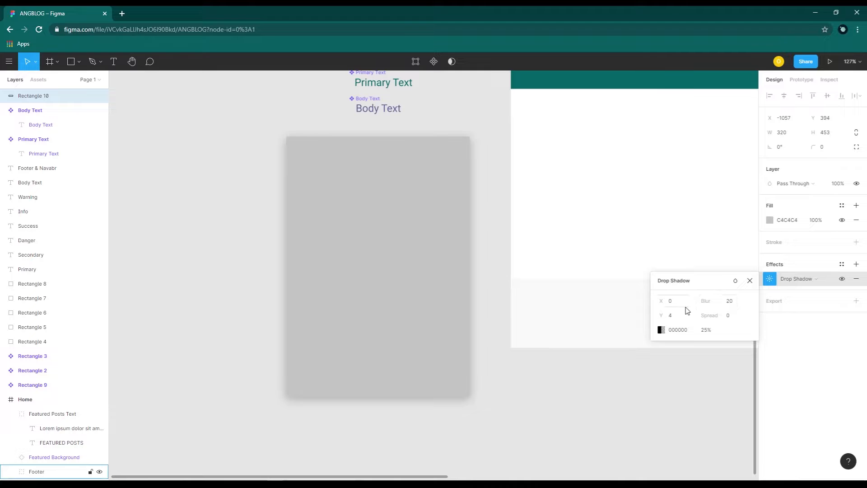
left_click(671, 301)
left_click(679, 318)
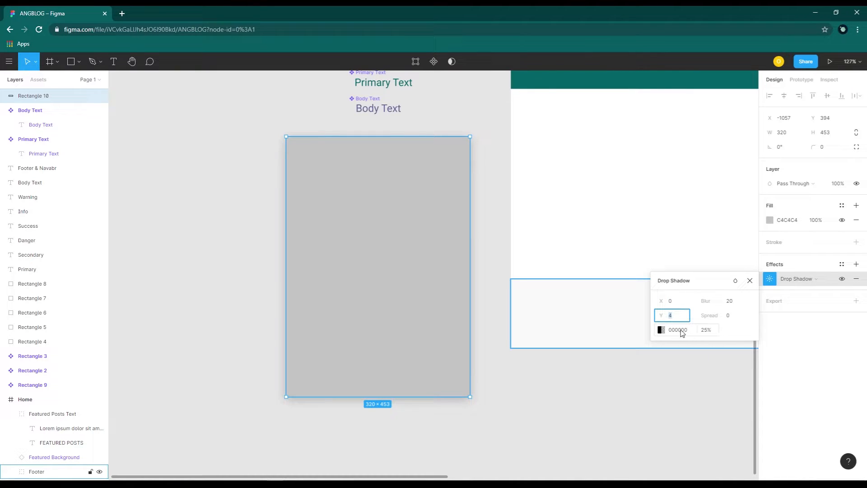
- Set the rectangle's drop shadow colour to 6FA4F2 and keep its blend mode Normal
left_click(680, 330)
type("6fa45")
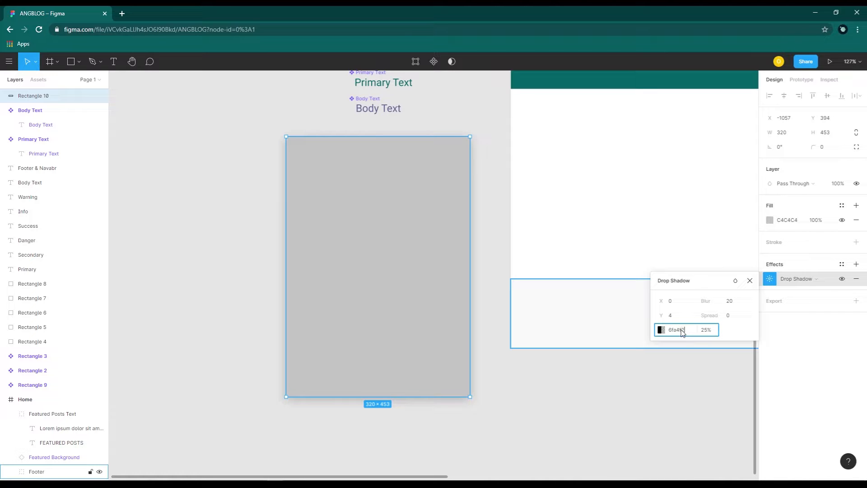
type("a4f2")
key("Return")
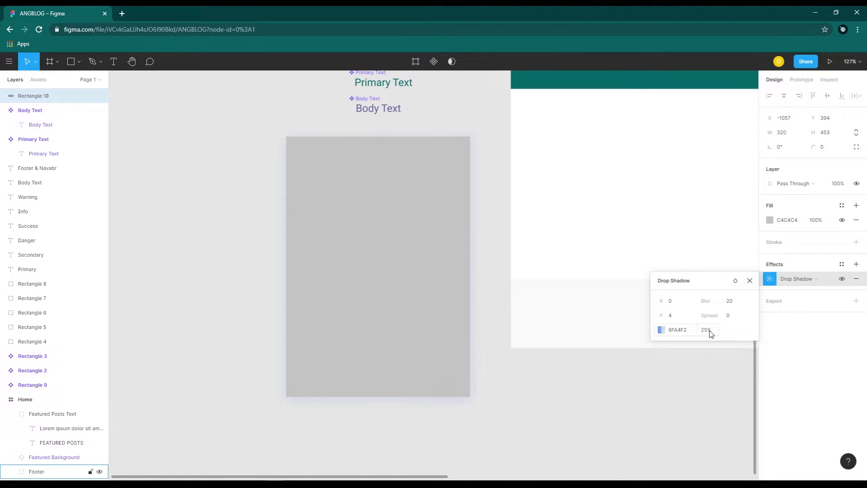
left_click(734, 281)
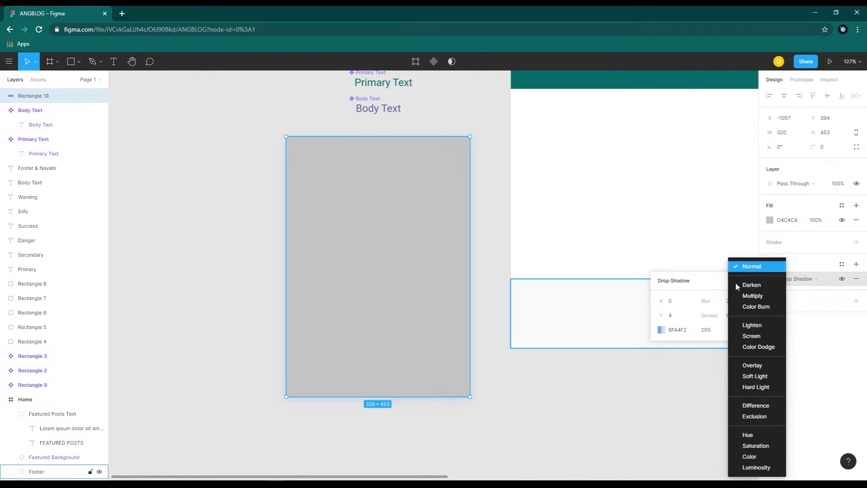
left_click(756, 268)
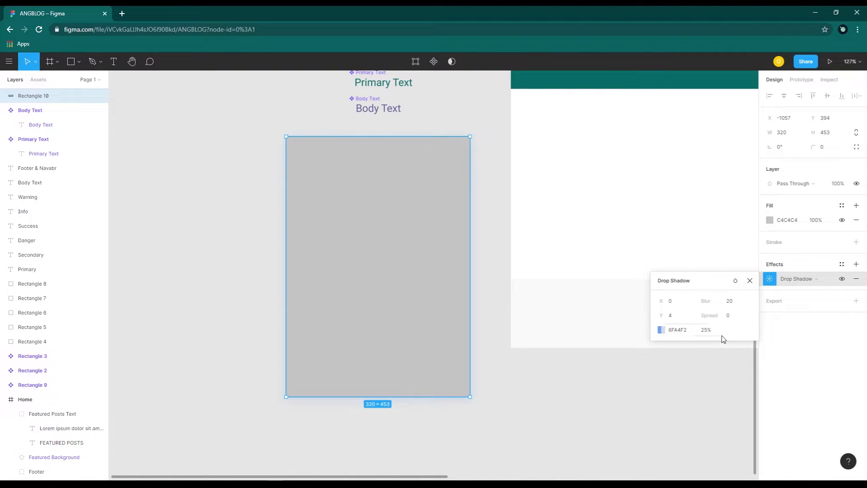
left_click(749, 281)
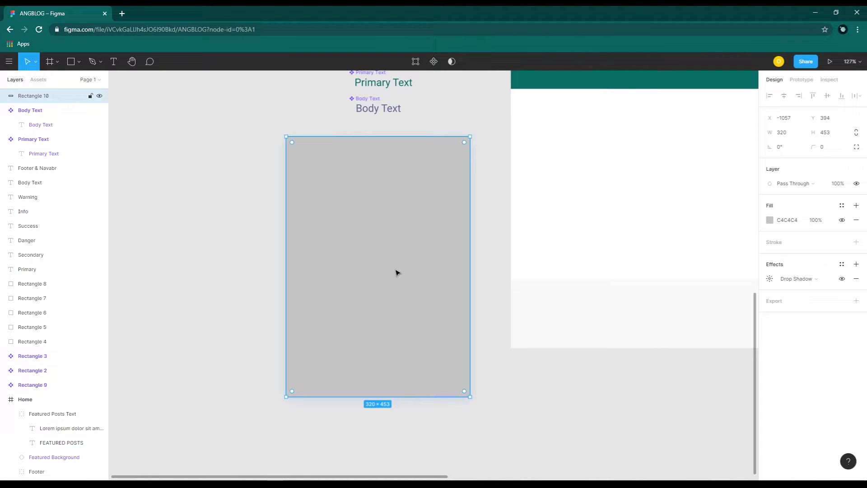
- Change the shadowed rectangle's fill to white FFFFFF
left_click(769, 220)
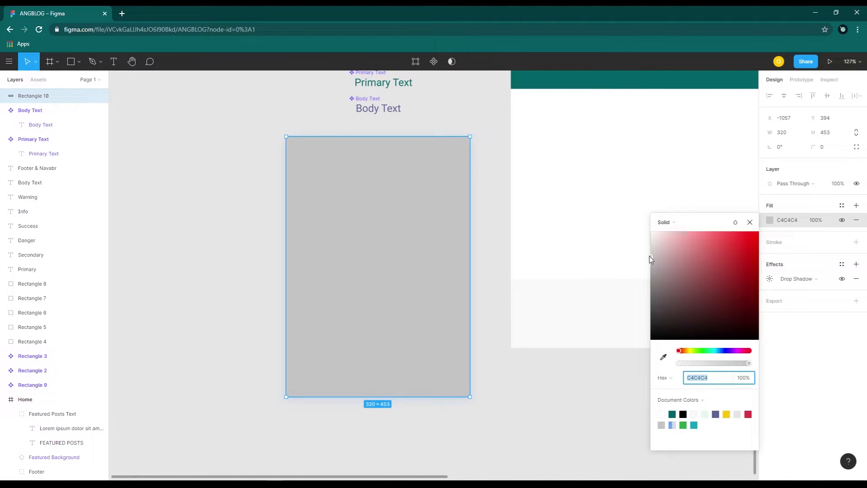
left_click_drag(650, 259, 651, 232)
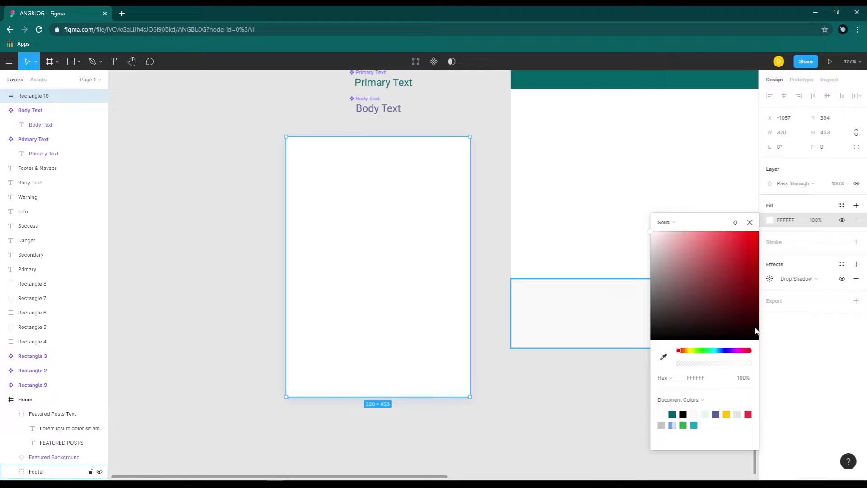
left_click(750, 223)
left_click(560, 402)
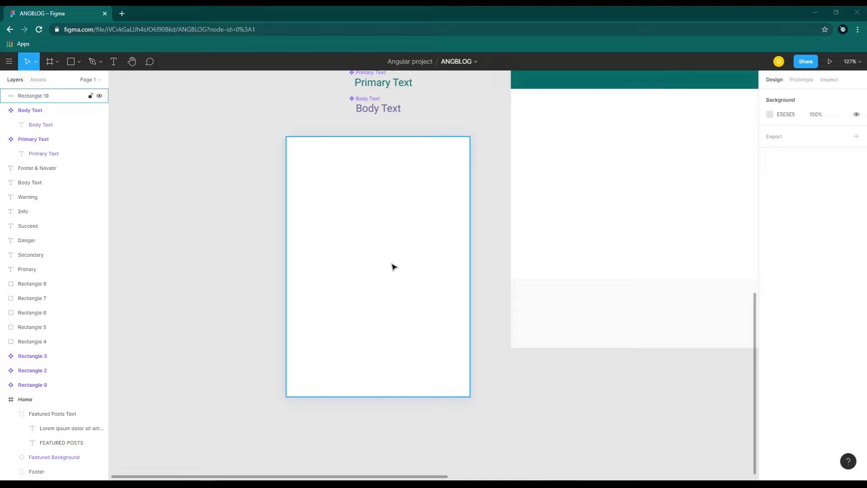
- Switch to File Explorer, extract the Images archive into Downloads, view the extracted Images folder, and minimise the window
key("alt+Tab")
right_click(299, 198)
right_click(271, 198)
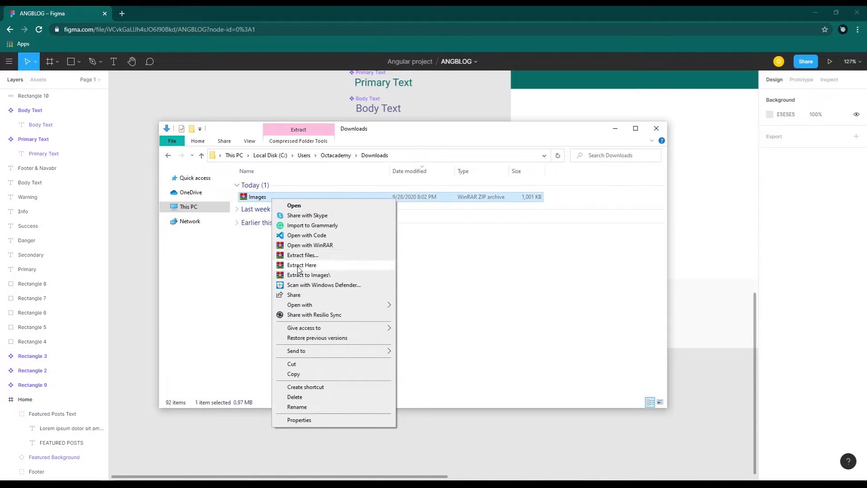
left_click(299, 266)
double_click(270, 208)
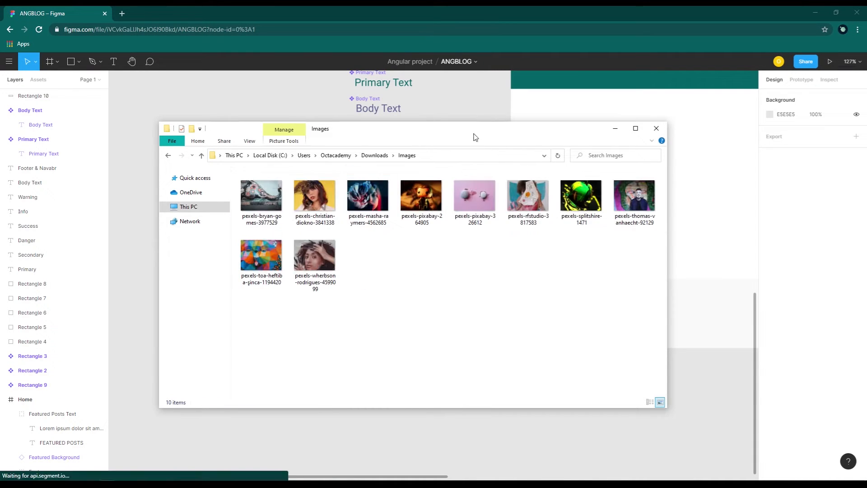
left_click(615, 130)
- Place the elephant mural image from the Images folder on the canvas over the white card
left_click(80, 61)
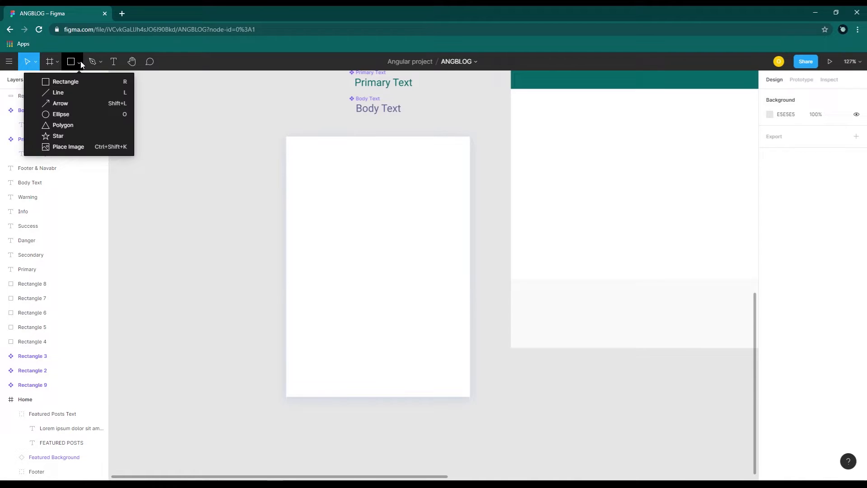
left_click(68, 149)
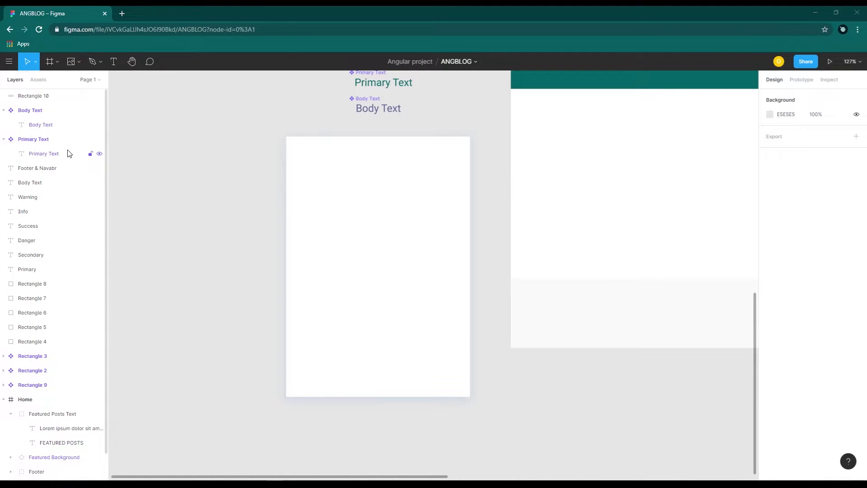
left_click(331, 213)
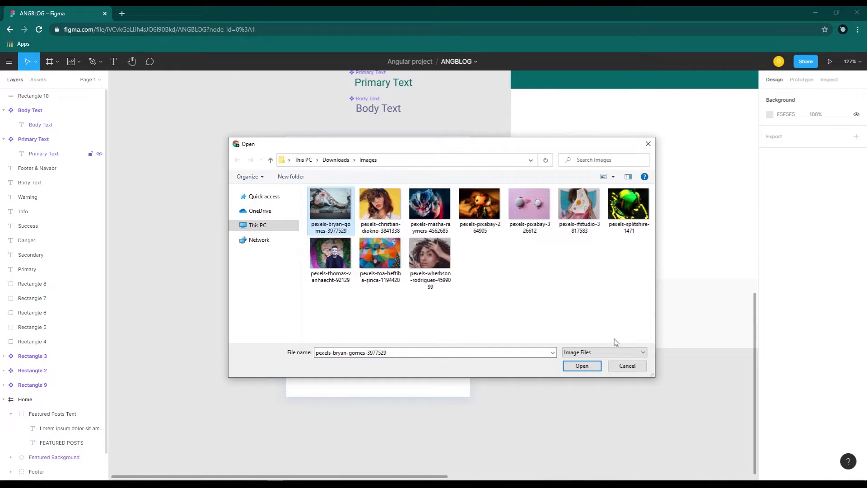
left_click(583, 364)
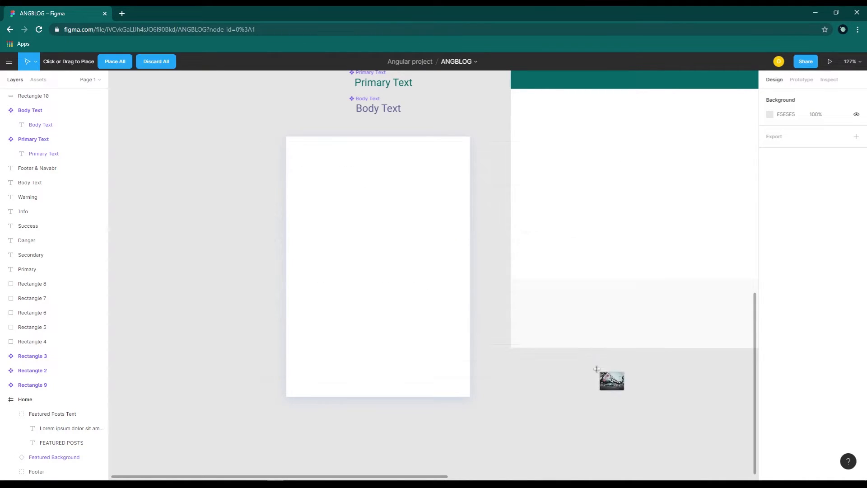
left_click(209, 204)
left_click_drag(210, 204, 366, 287)
- Resize the elephant image to about 320 by 224 and fit it flush with the white card's top and side edges
left_click_drag(602, 457, 504, 332)
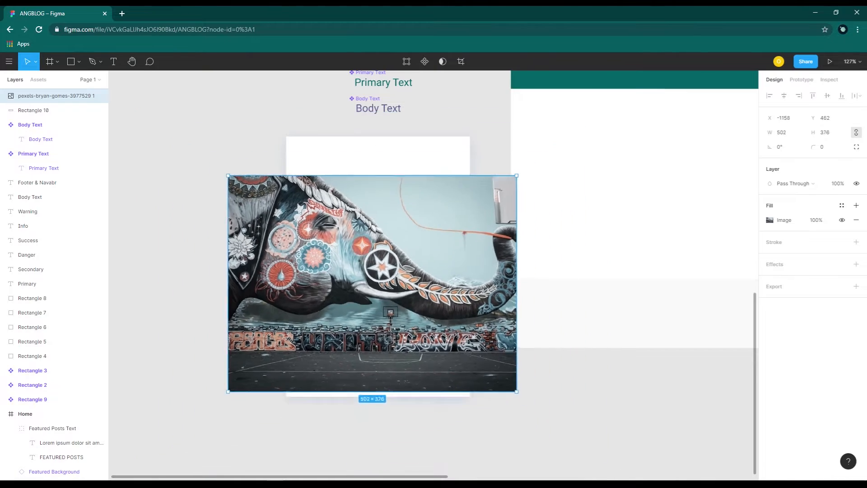
left_click_drag(517, 391, 465, 356)
left_click_drag(398, 288, 398, 215)
left_click_drag(275, 174, 286, 174)
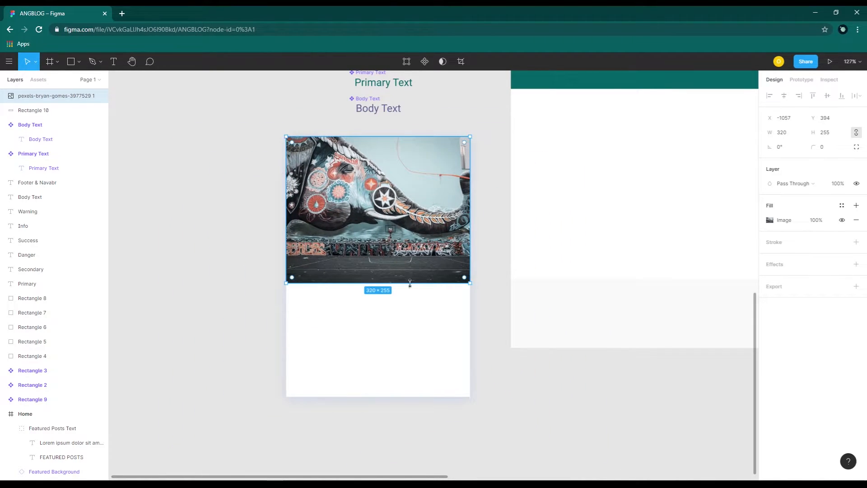
left_click_drag(410, 283, 408, 265)
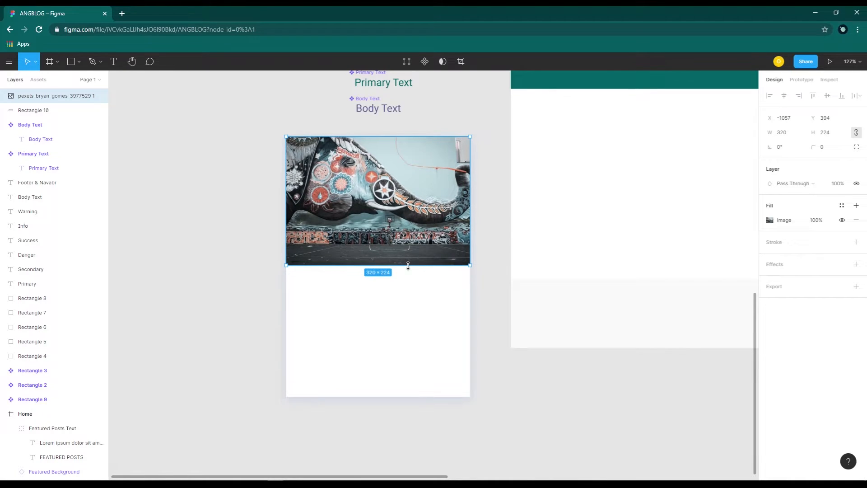
left_click(499, 233)
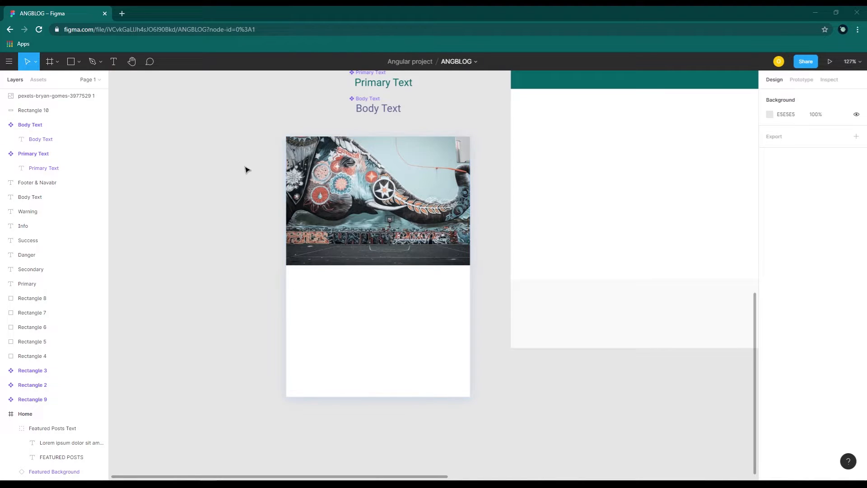
- Draw a small rectangle about 62 by 13 just below the image, near the white card's left edge
left_click(71, 62)
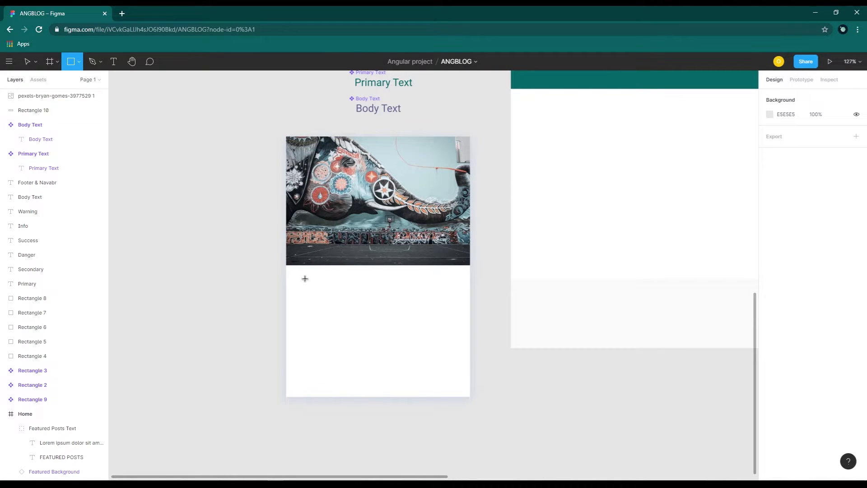
left_click_drag(295, 274, 331, 281)
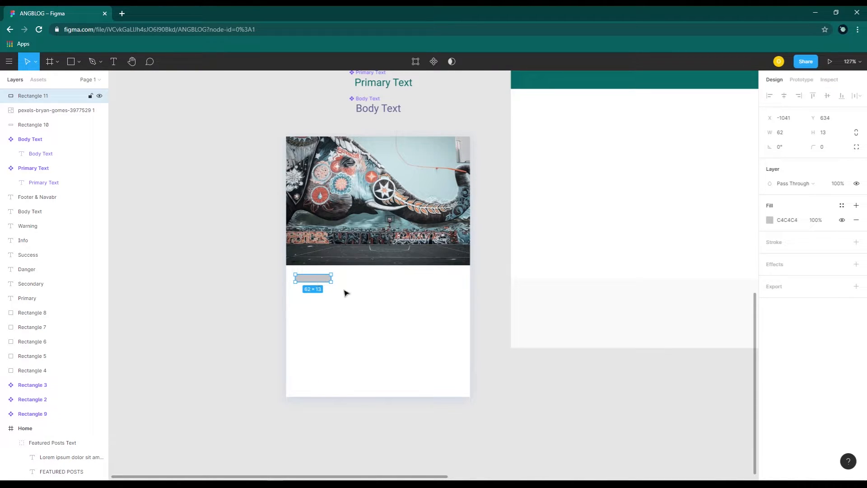
scroll(375, 314, "down", 2)
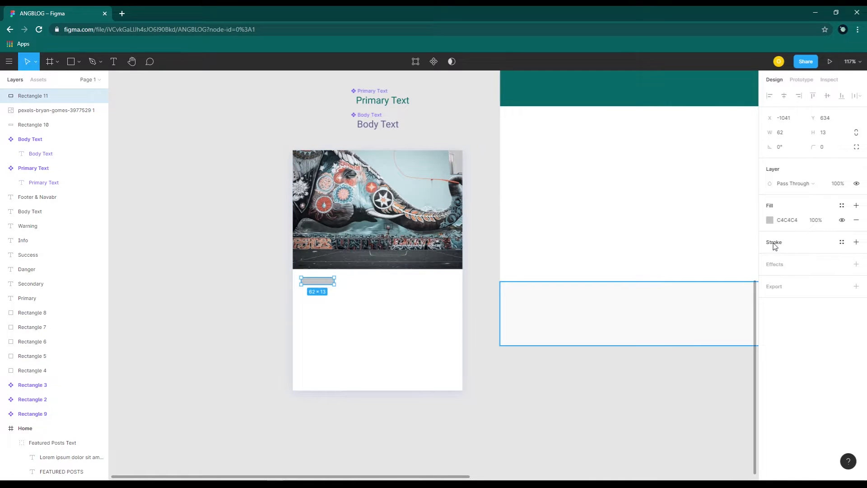
- Fill the small tag rectangle below the image with the Footer & Navabr swatch colour, F9F9F9
left_click(769, 221)
left_click(663, 358)
scroll(261, 139, "up", 3)
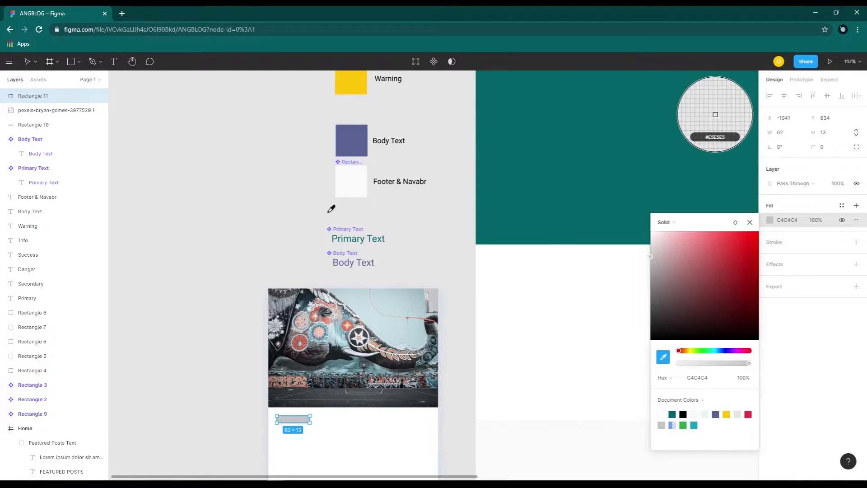
left_click(349, 180)
left_click(749, 221)
left_click(265, 424)
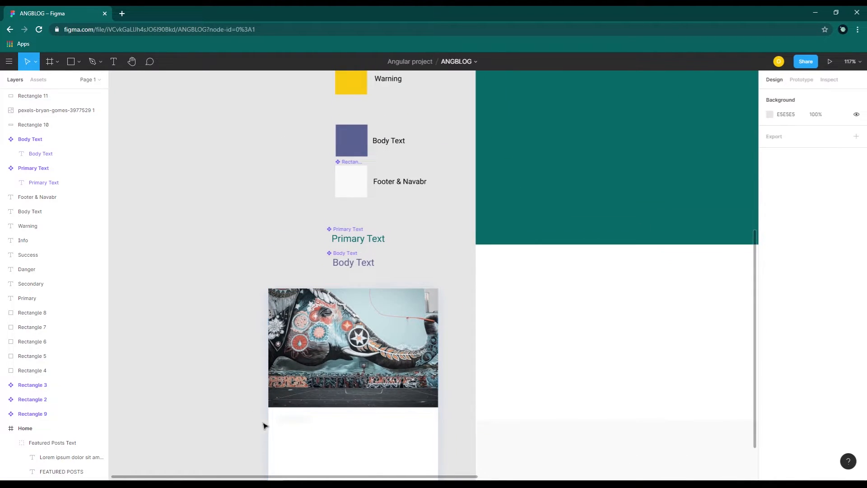
- Draw a text box about 47 by 11 over the tag rectangle and enter INSPIRING in it
scroll(397, 344, "down", 4)
scroll(397, 345, "left", 2)
left_click(355, 326)
scroll(355, 326, "up", 5)
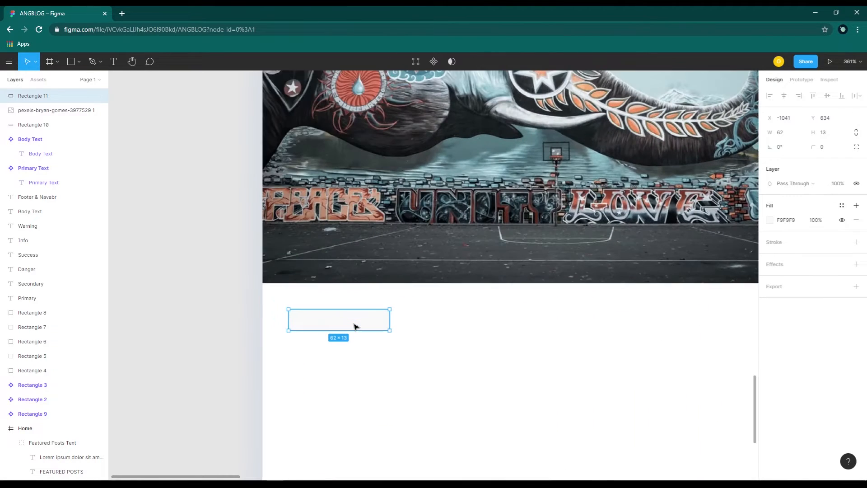
left_click(112, 60)
left_click_drag(296, 310, 372, 327)
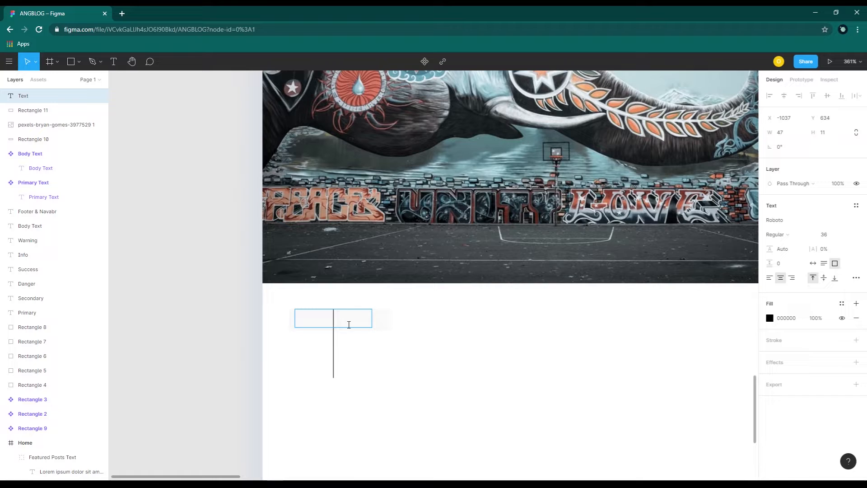
type("INSPIRIN")
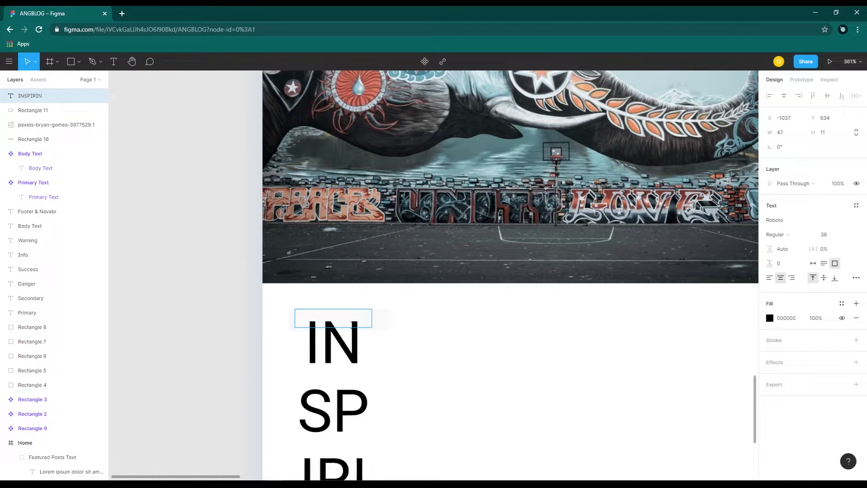
type("G")
- Set the INSPIRING text to size 10 and widen its box to about 53 so it fits on one line
key("ctrl+a")
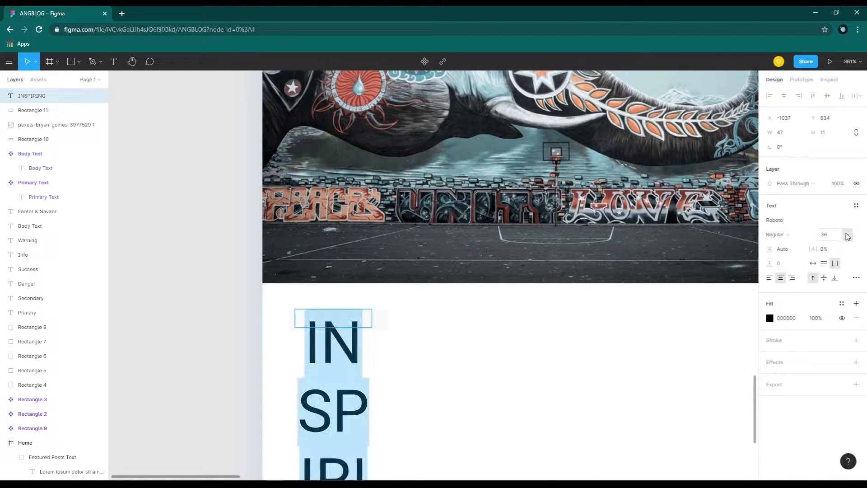
left_click(843, 234)
left_click(834, 158)
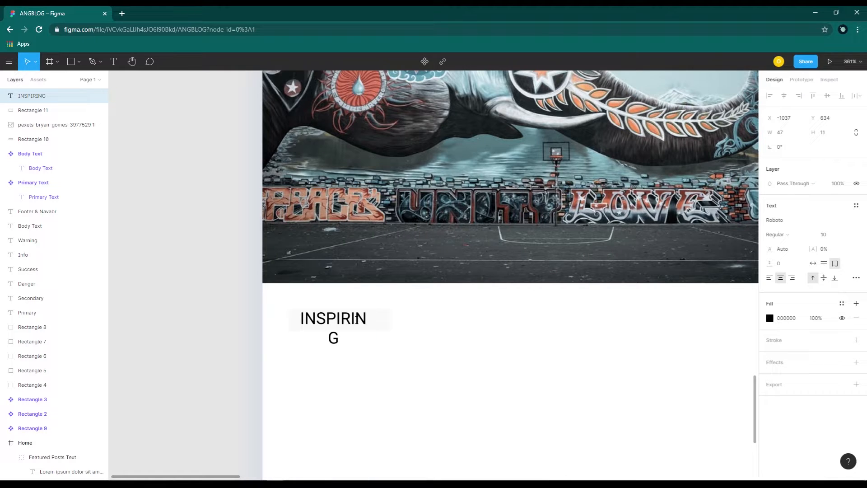
key("Escape")
mouse_move(371, 318)
left_mouse_down()
mouse_move(393, 319)
mouse_move(356, 317)
left_mouse_up()
- Colour the INSPIRING text with the Danger swatch's red, DD3545
scroll(405, 341, "down", 1)
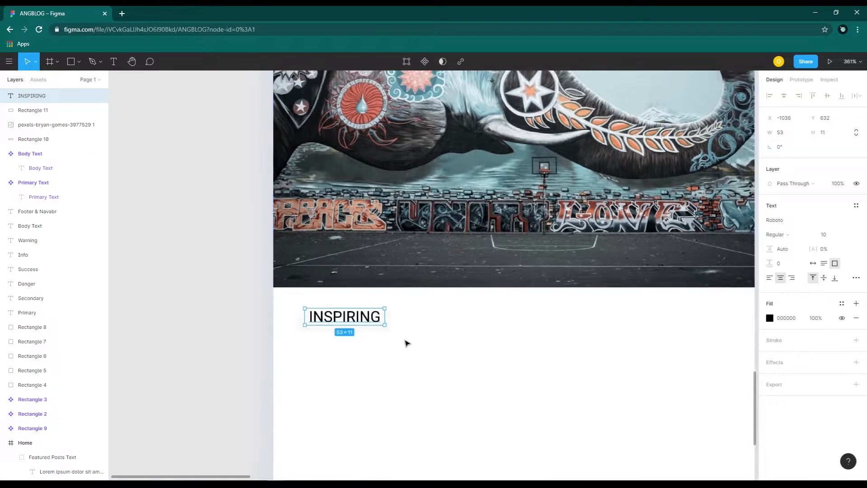
scroll(406, 343, "down", 3)
left_click(769, 318)
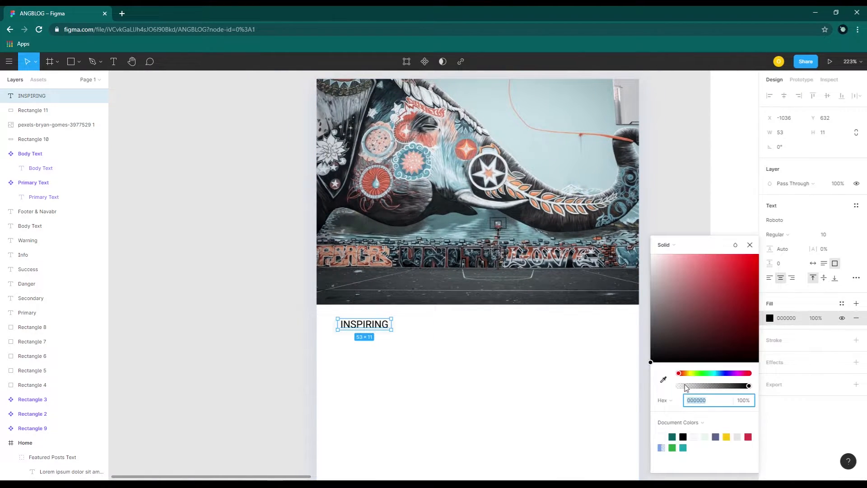
left_click(663, 379)
scroll(415, 165, "up", 15)
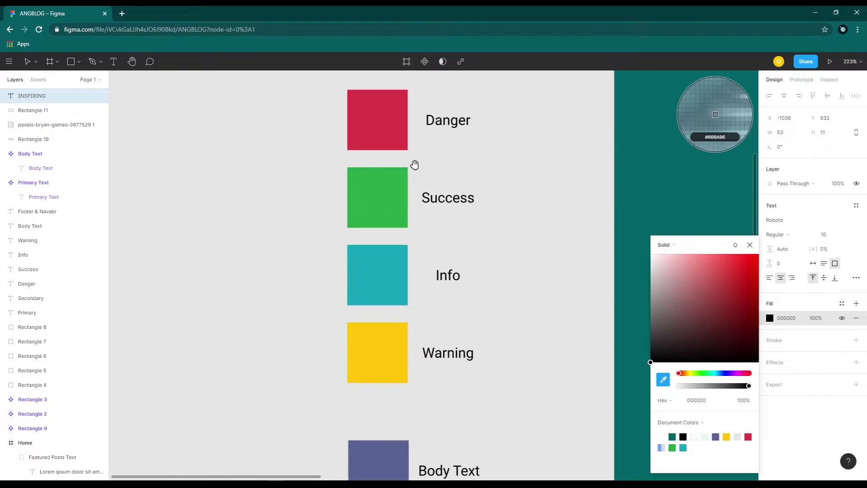
left_click(393, 120)
scroll(495, 113, "down", 15)
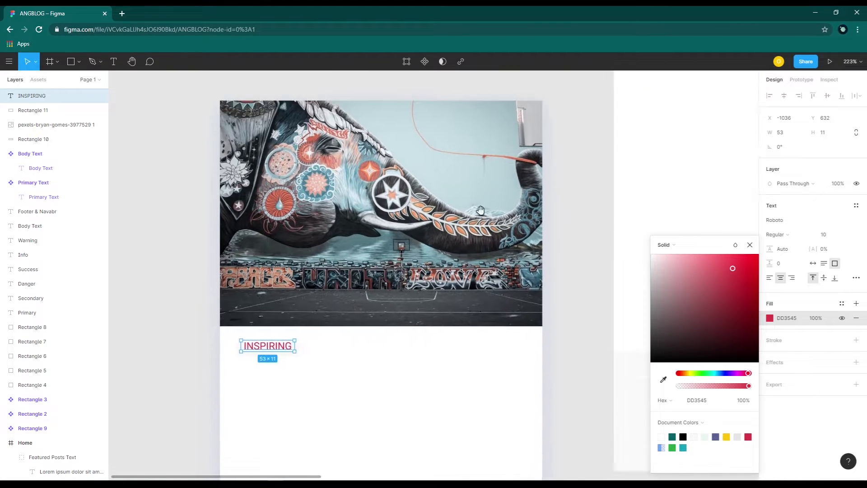
left_click_drag(480, 210, 514, 140)
key("Escape")
scroll(302, 277, "up", 5)
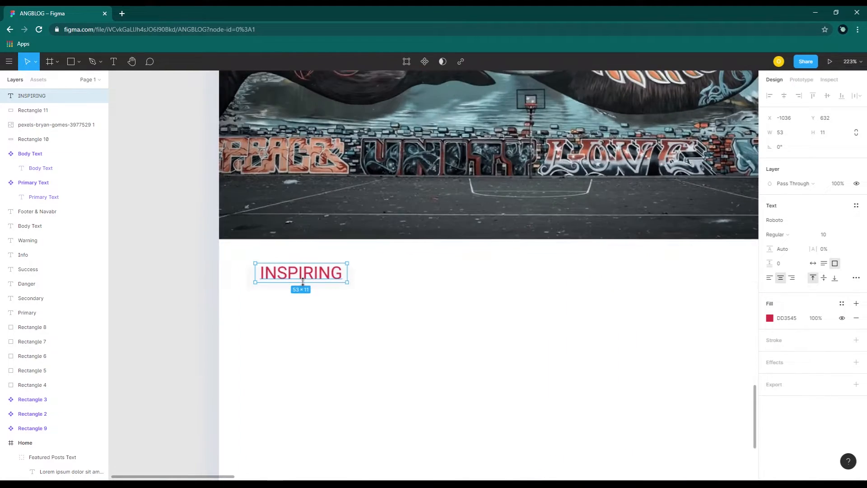
- Select the tag rectangle together with the INSPIRING text and align their horizontal centres
left_click(279, 244)
left_click_drag(279, 244, 317, 281)
key("ctrl+z")
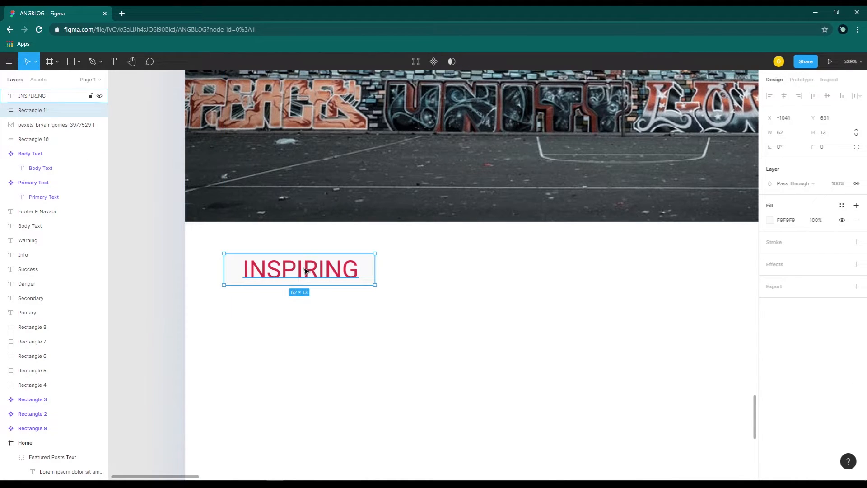
left_click(305, 271, "shift")
left_click(784, 96)
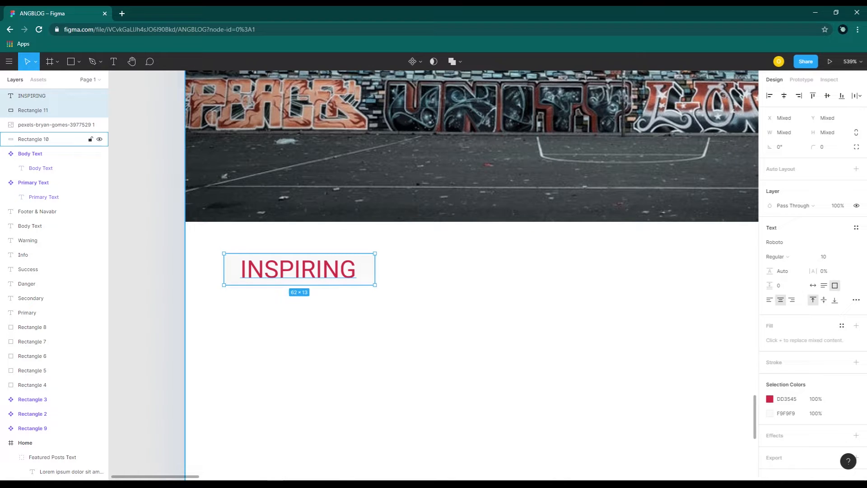
- Group the INSPIRING text with its rectangle and name the group Category label
right_click(299, 272)
left_click(324, 311)
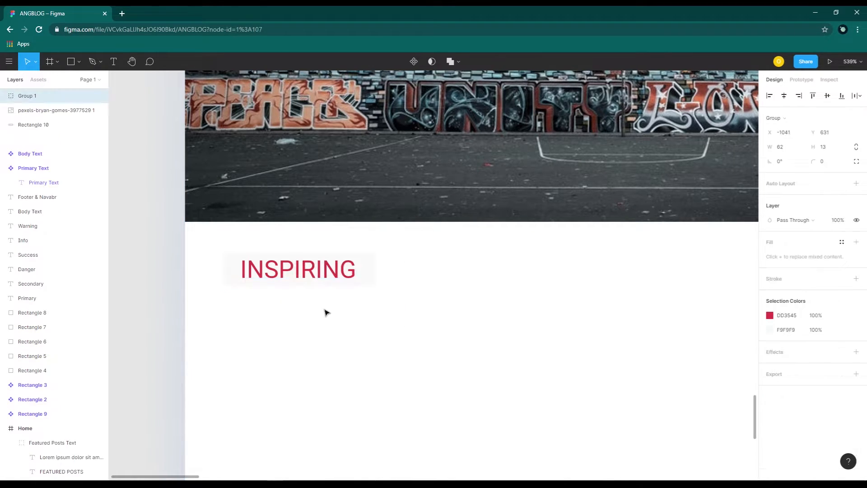
double_click(27, 97)
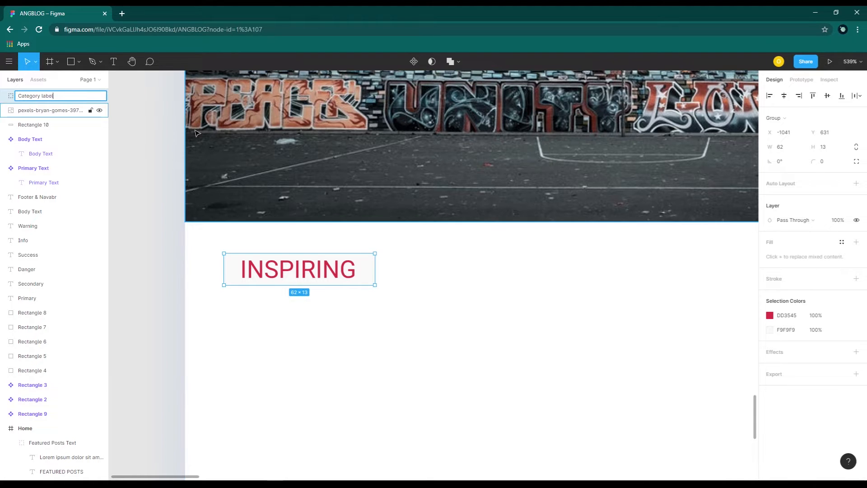
key("Return")
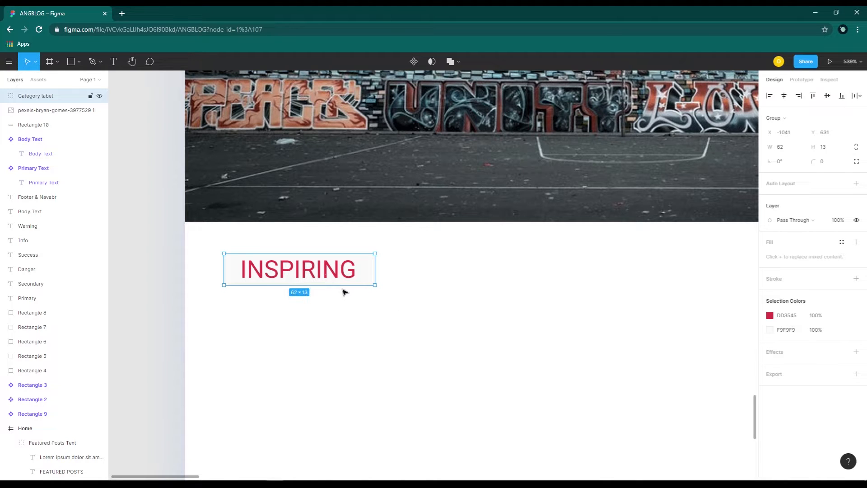
- Duplicate the Category label group beside the original and rename the copy Fatured label
left_click_drag(602, 311, 502, 290)
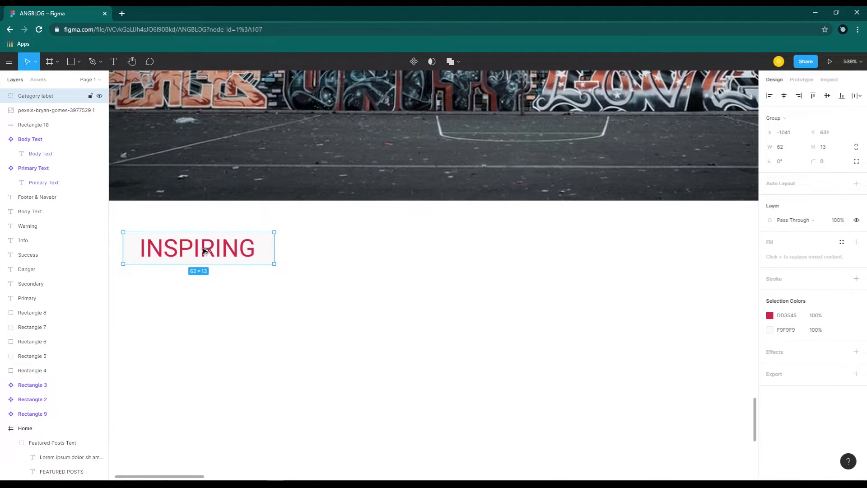
left_click_drag(204, 251, 382, 251)
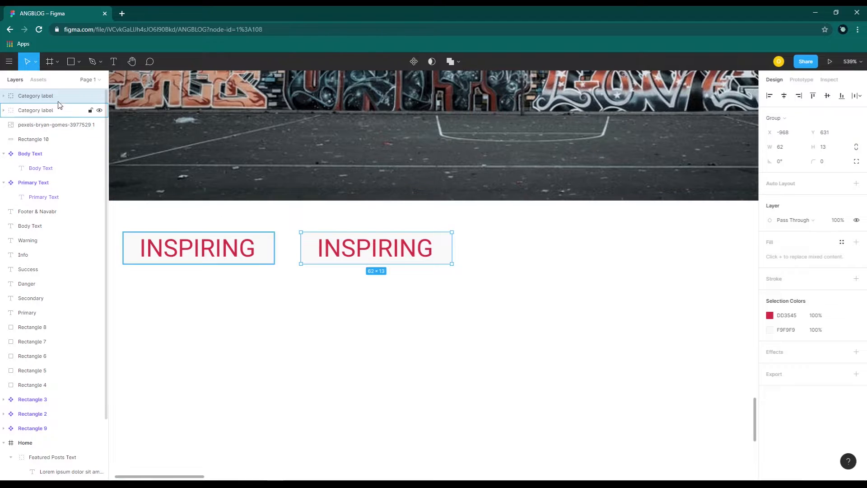
double_click(37, 99)
left_click(41, 96)
key("BackSpace")
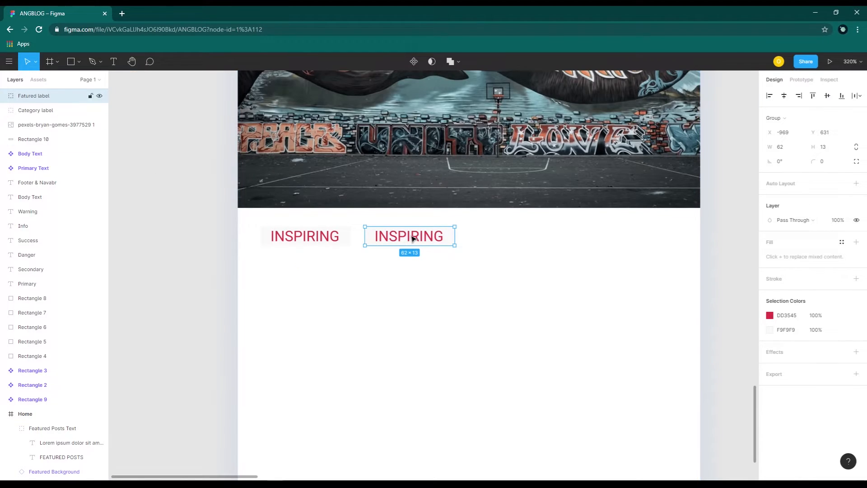
- Change the text of the second tag to FEATURED
double_click(412, 236)
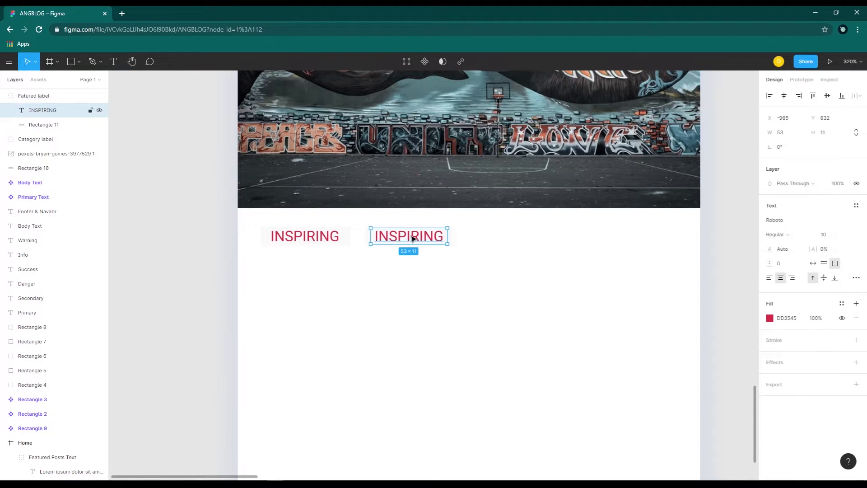
double_click(412, 236)
type("FEATURED")
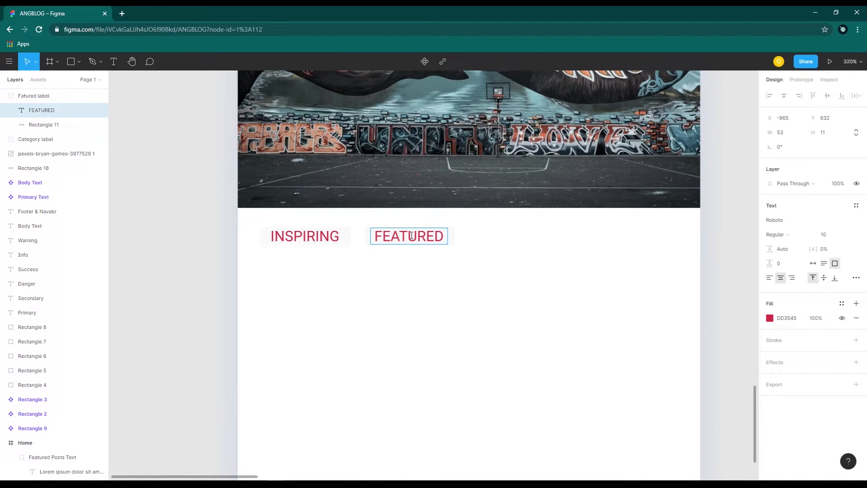
key("Escape")
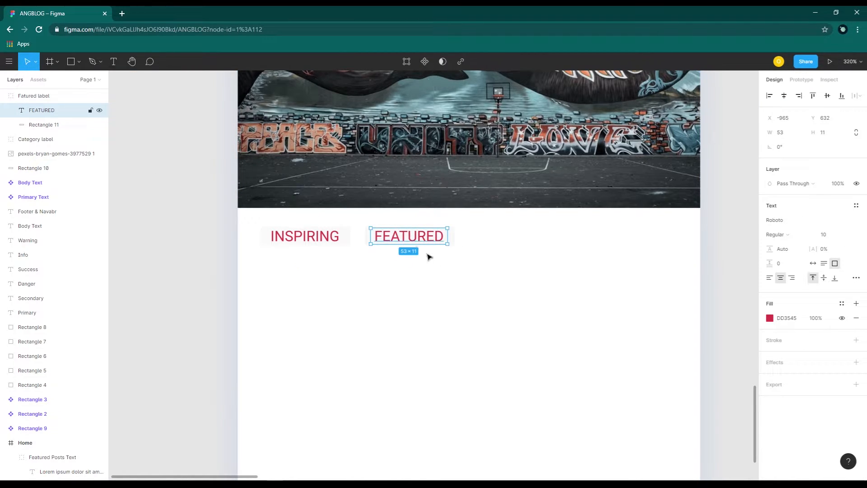
- Colour the FEATURED text with the Success swatch's green, 28A745
left_click(769, 318)
left_click(665, 381)
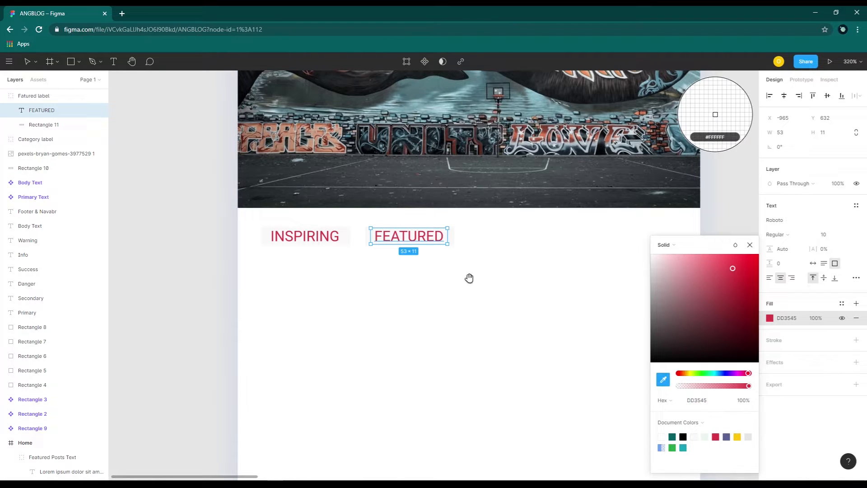
scroll(468, 277, "up", 10)
scroll(451, 240, "up", 2)
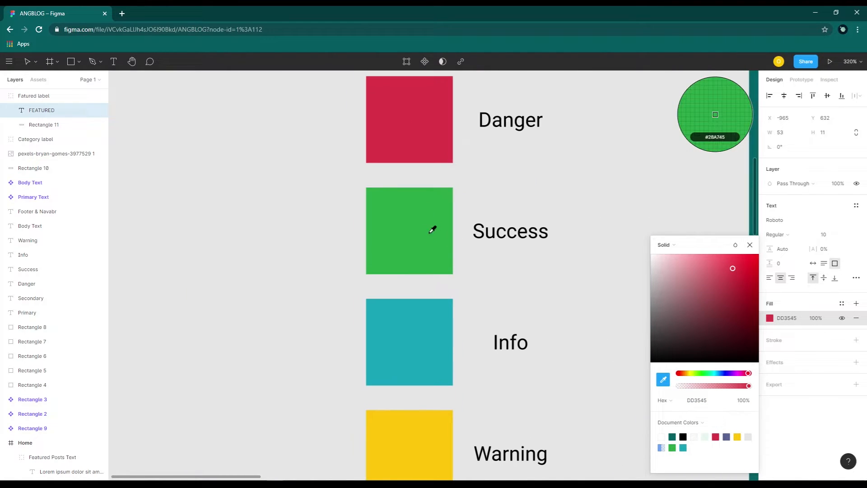
left_click(433, 228)
scroll(470, 367, "down", 8)
scroll(474, 105, "down", 8)
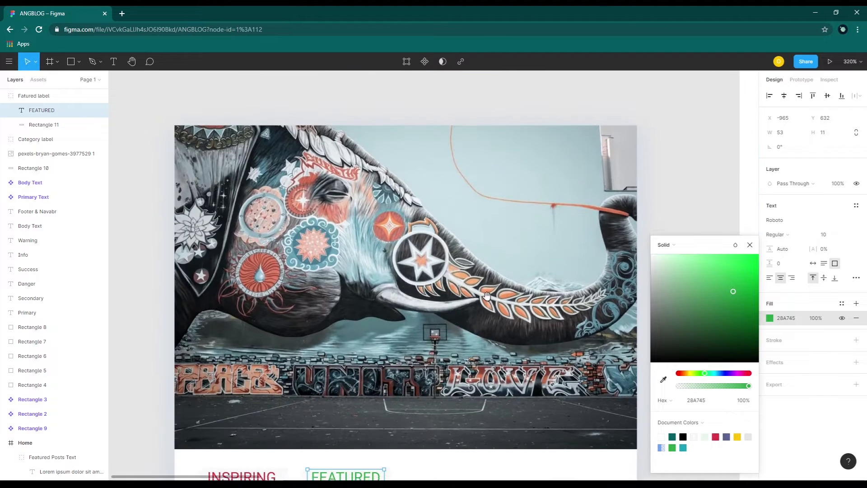
- Duplicate the FEATURED tag to its right and rename the copied group Views label
left_click_drag(395, 178, 501, 178)
double_click(26, 97)
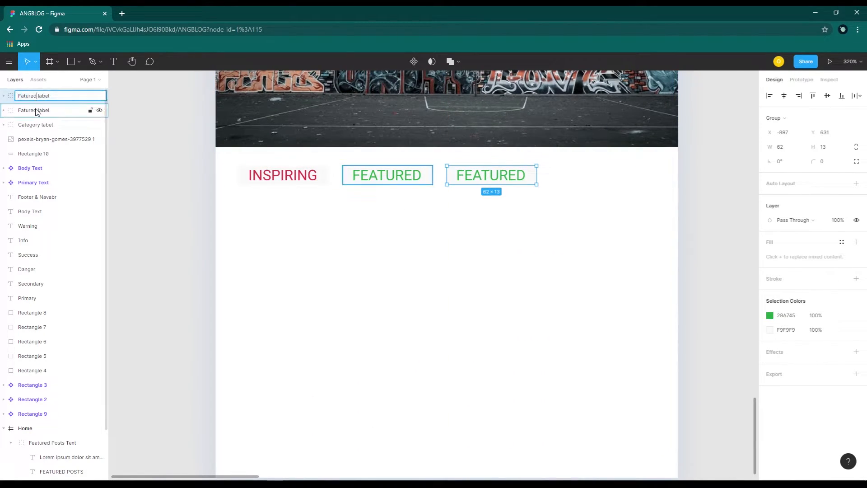
type("Views")
key("Return")
- Change the text of the third tag to VIEWS - 1,250,250
double_click(480, 177)
double_click(480, 177)
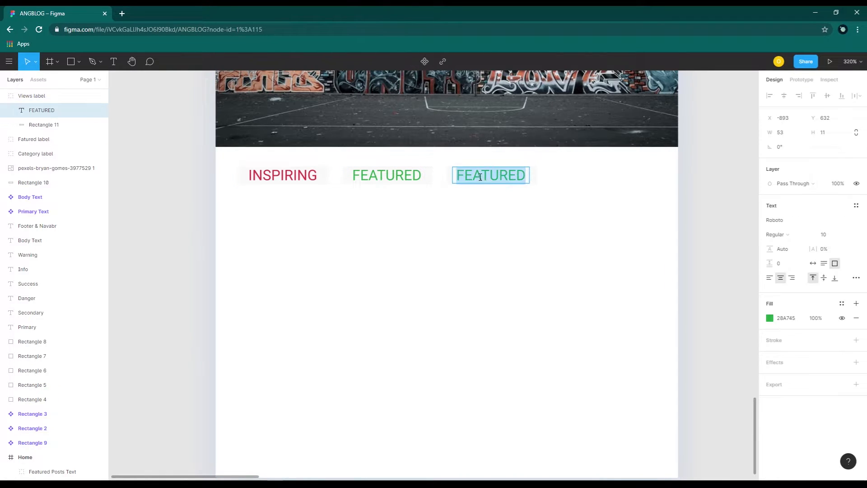
type("VIEWS")
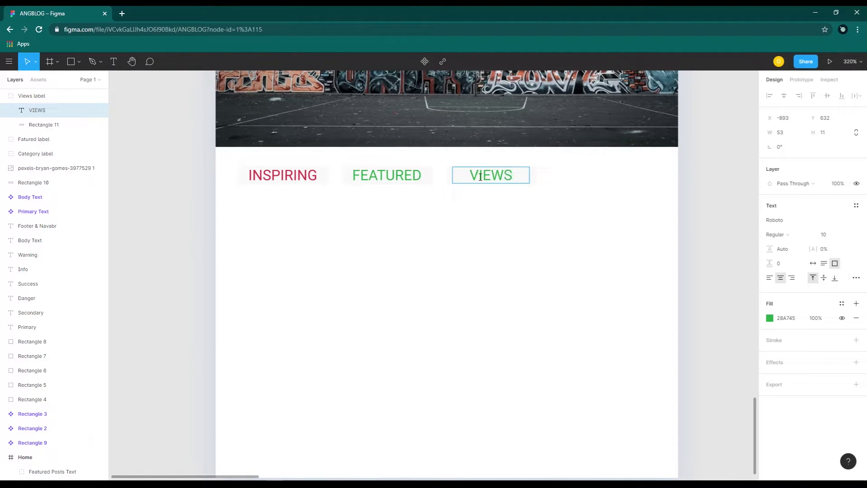
type(" - 1,")
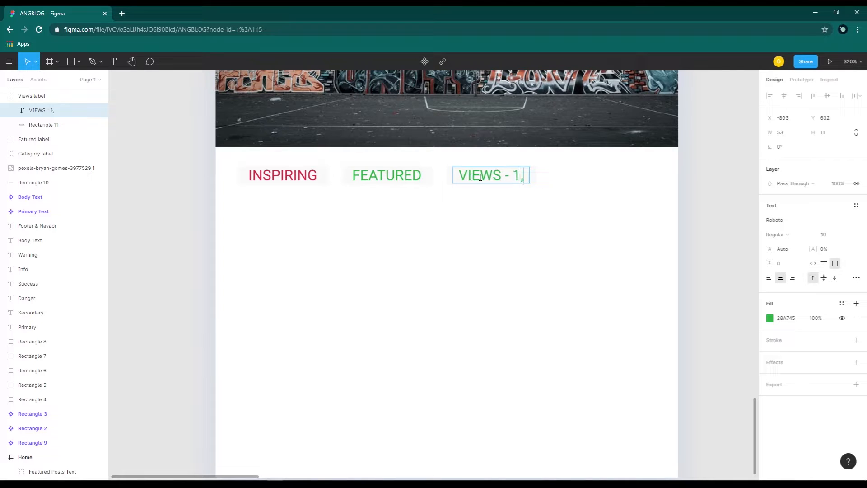
type("250,250")
key("Escape")
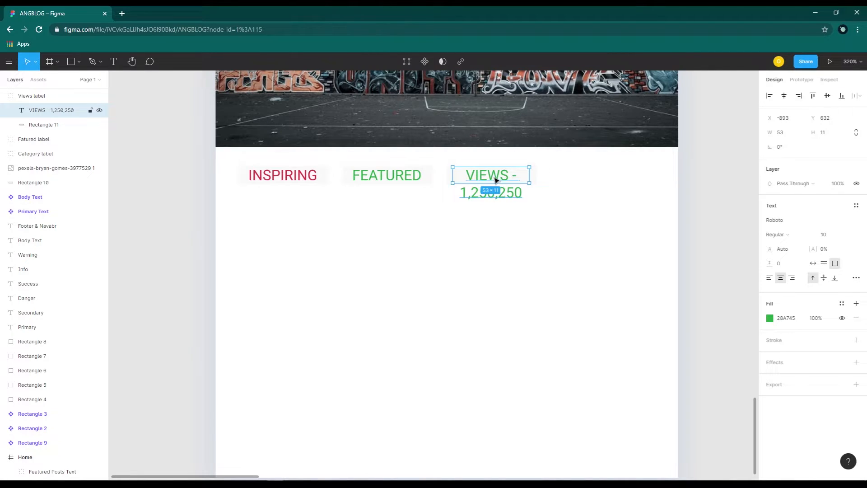
- Colour the VIEWS - 1,250,250 text with the Info swatch's teal, 17A2B8
scroll(495, 180, "up", 4)
scroll(495, 180, "down", 4)
left_click(769, 318)
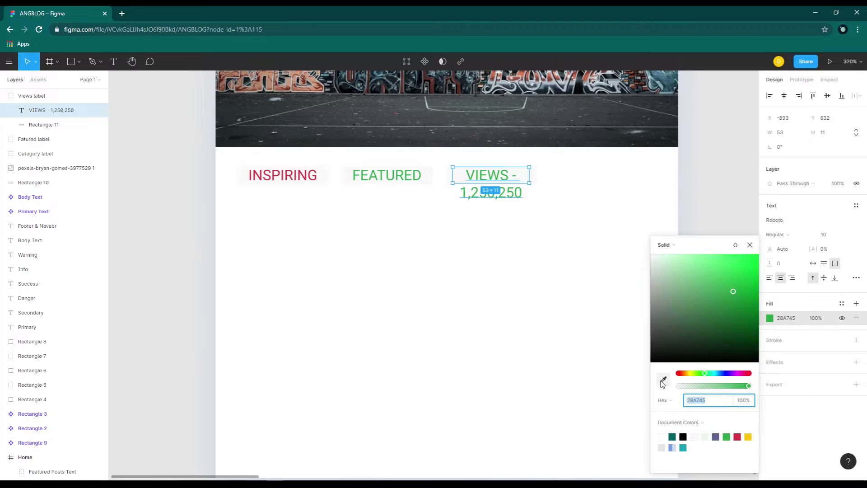
left_click(663, 379)
scroll(387, 178, "up", 10)
scroll(407, 293, "up", 10)
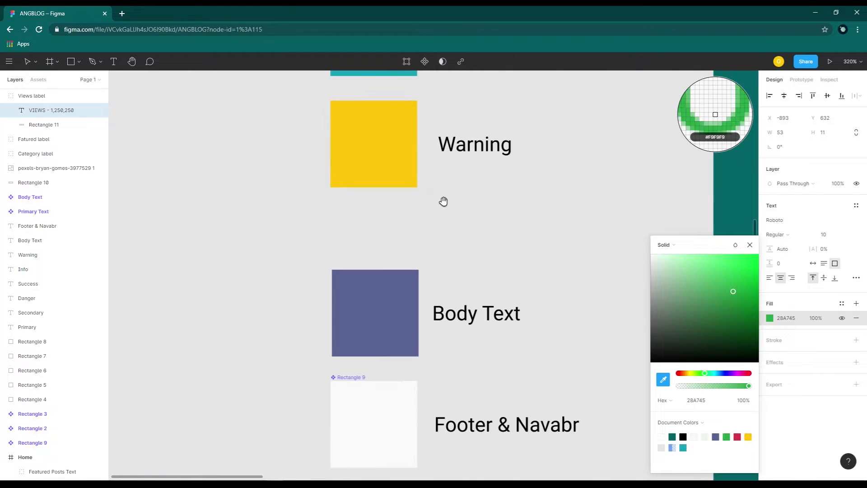
left_click(397, 226)
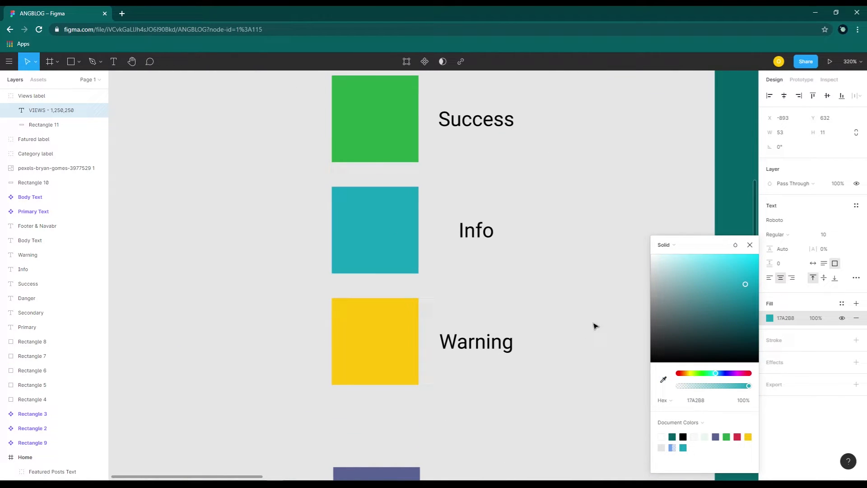
left_click(749, 245)
scroll(468, 333, "down", 20)
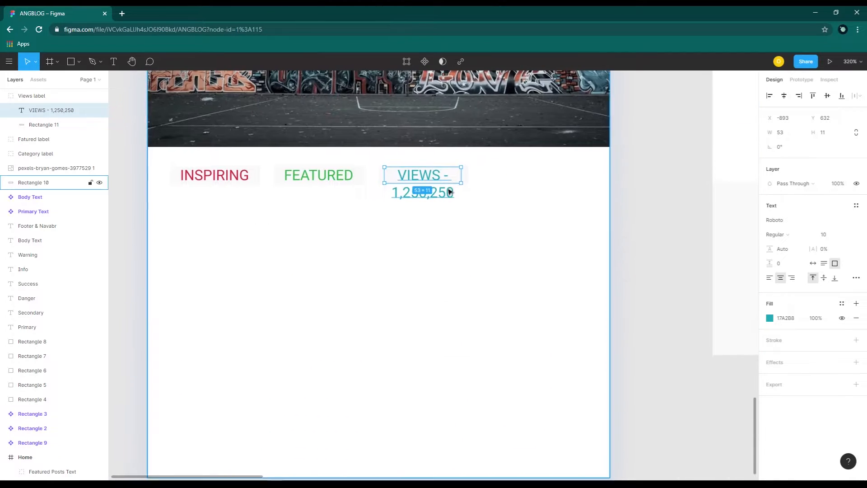
- Widen the VIEWS - 1,250,250 text box to about 104 px and its background rectangle to about 111 px, and centre them horizontally
double_click(440, 178)
key("Escape")
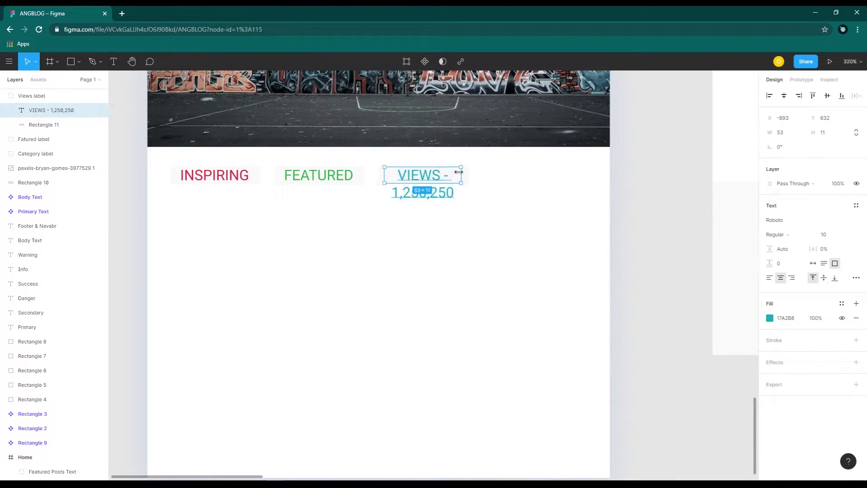
left_click_drag(461, 175, 534, 177)
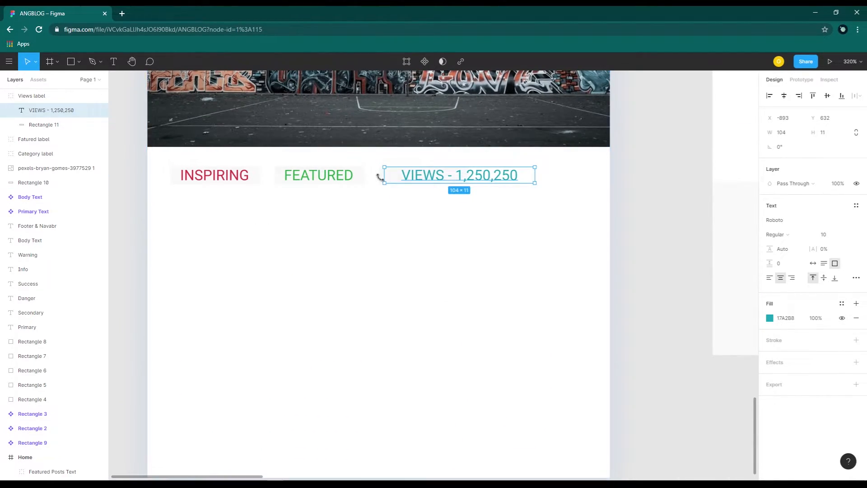
left_click(397, 179)
left_click_drag(468, 177, 534, 179)
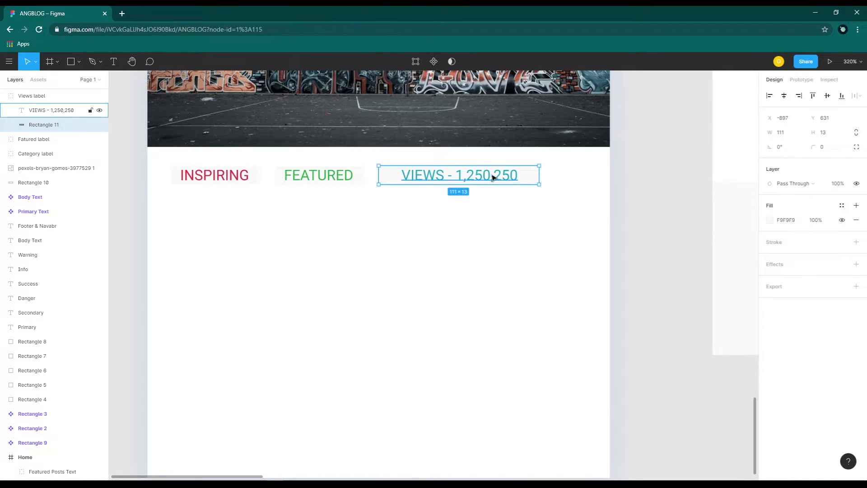
left_click(494, 176)
left_click(543, 176, "shift")
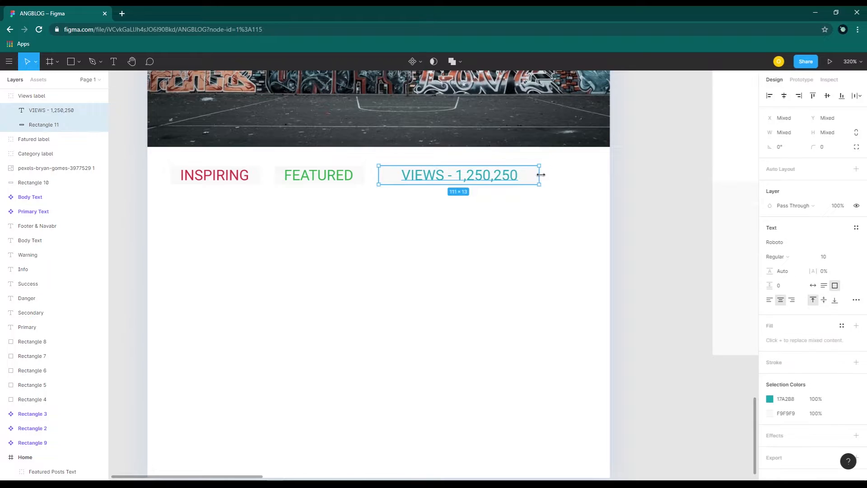
left_click(784, 96)
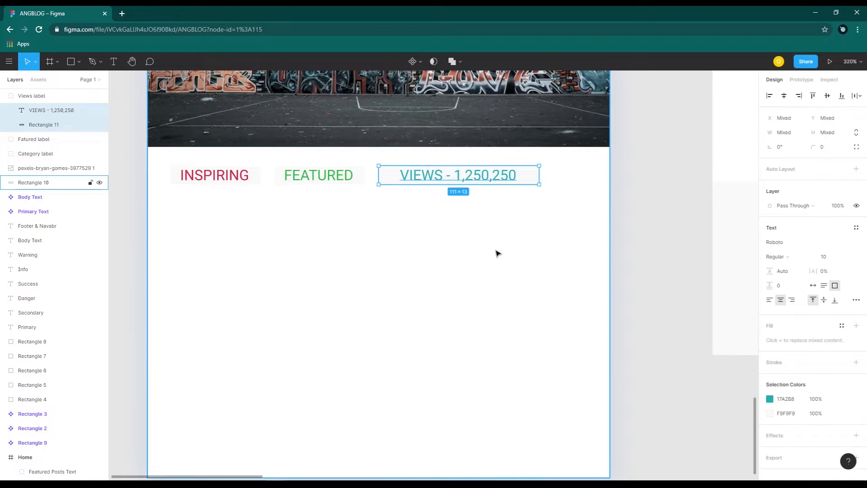
- Narrow the Views label group to about 95 px wide and shift it slightly closer to the FEATURED tag
left_click(502, 182)
left_click_drag(539, 178, 516, 179)
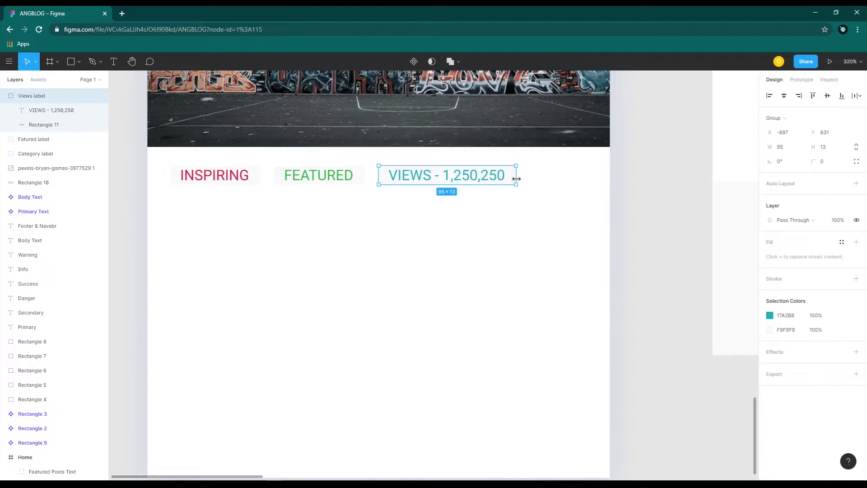
left_click(464, 195)
left_click_drag(431, 177, 430, 182)
left_click(465, 284)
- Place a copy of the Primary Text component below the card's tags and move it to the top of the layer order
scroll(465, 284, "down", 5)
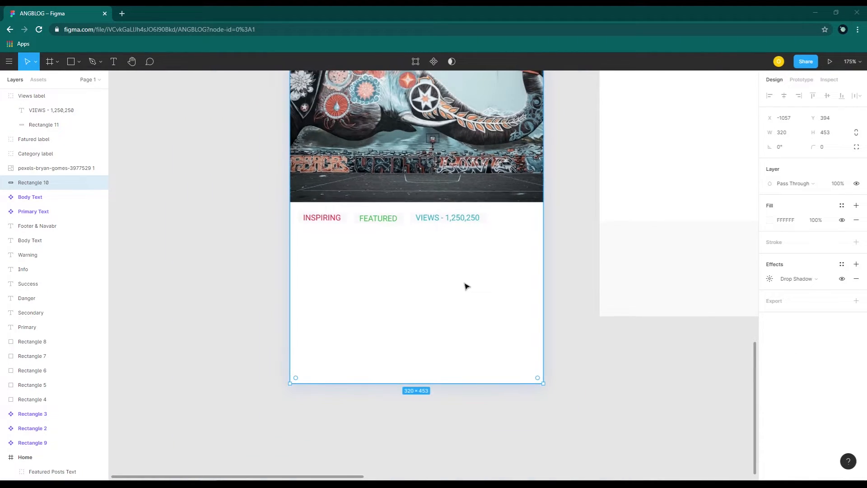
left_click(558, 81)
left_click_drag(558, 82, 514, 332)
left_click(367, 215)
left_click_drag(366, 214, 187, 381)
left_click_drag(200, 449, 279, 181)
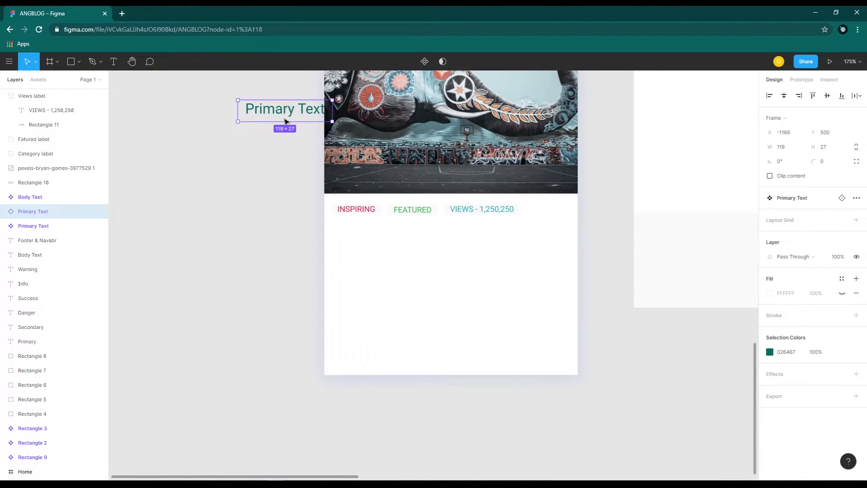
left_click_drag(285, 121, 383, 252)
left_click_drag(41, 213, 40, 95)
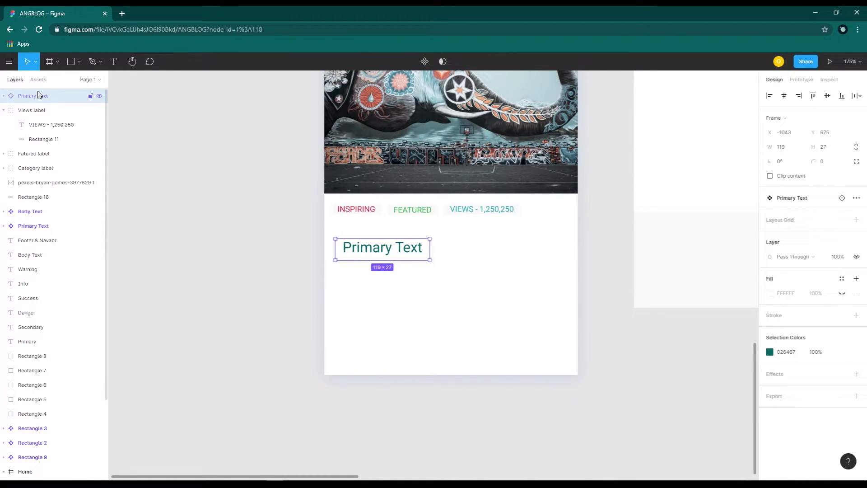
- Replace the copied Primary Text wording with HOW TO START A BLOG IN 2020 EDITED NEW CATEGORY
double_click(385, 253)
double_click(374, 244)
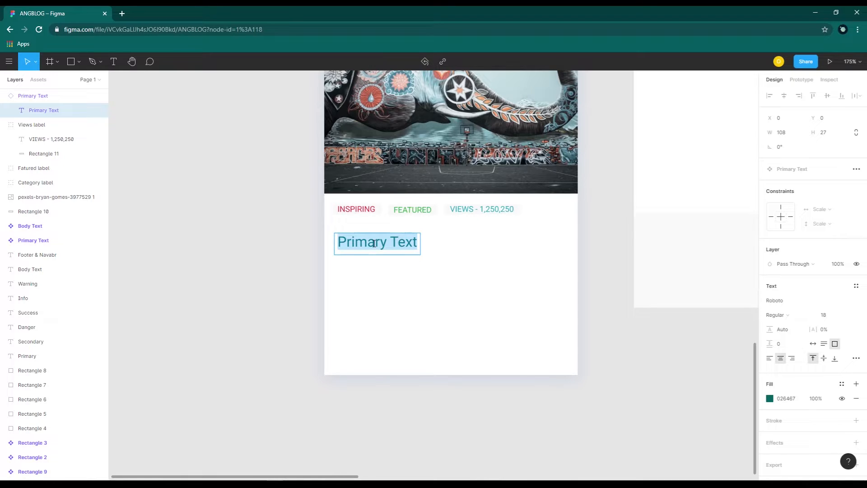
type("HOW TO START A BLOG IN 2020 EDITED NEW CATEGORY")
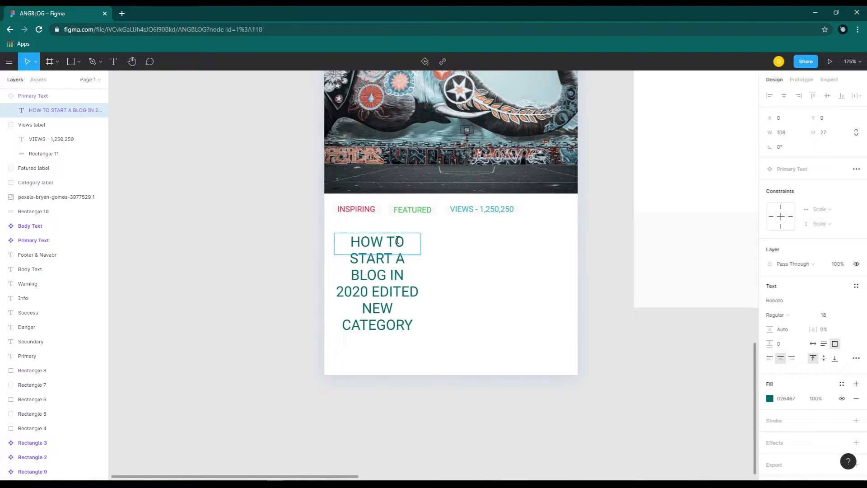
key("Escape")
key("Escape")
- Widen the card's title to about 274 px and set its font size to 14
left_click_drag(420, 249, 551, 248)
double_click(536, 244)
left_click(826, 316)
key("Return")
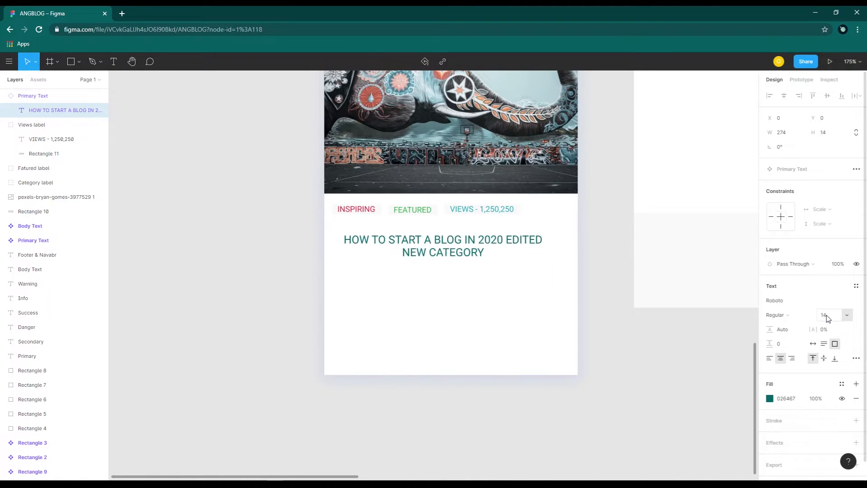
- Left-align the card's title text and reposition the title just below the tags
left_click(466, 240)
key("ctrl+a")
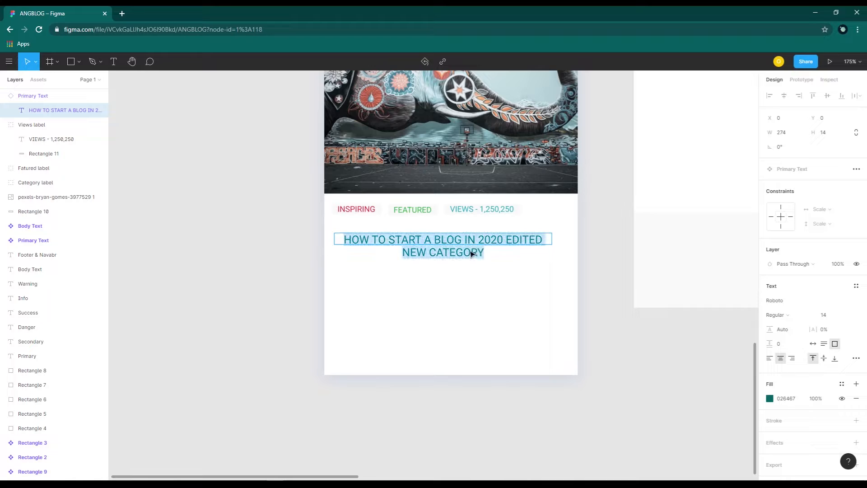
left_click(769, 358)
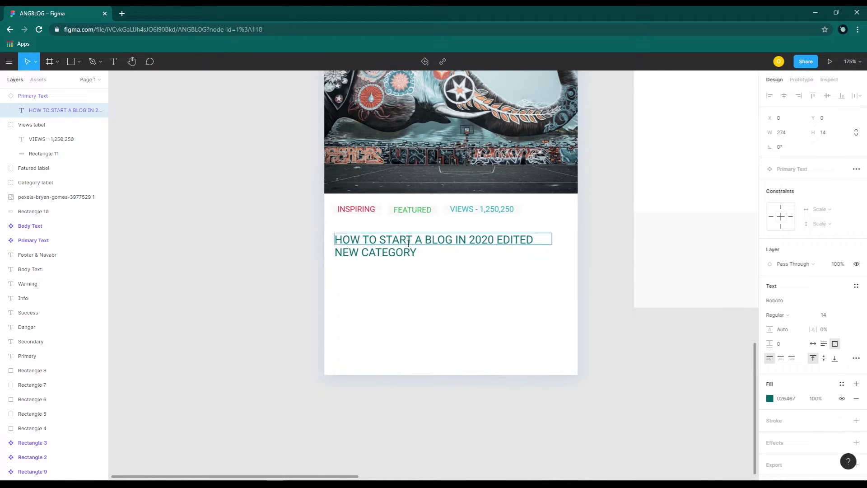
key("Escape")
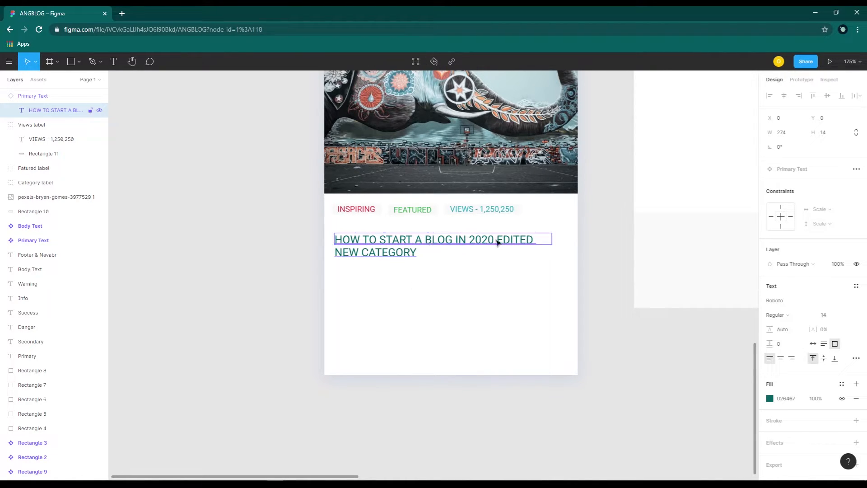
left_click(551, 240)
mouse_move(499, 244)
left_mouse_down()
mouse_move(498, 260)
mouse_move(499, 234)
mouse_move(504, 240)
left_mouse_up()
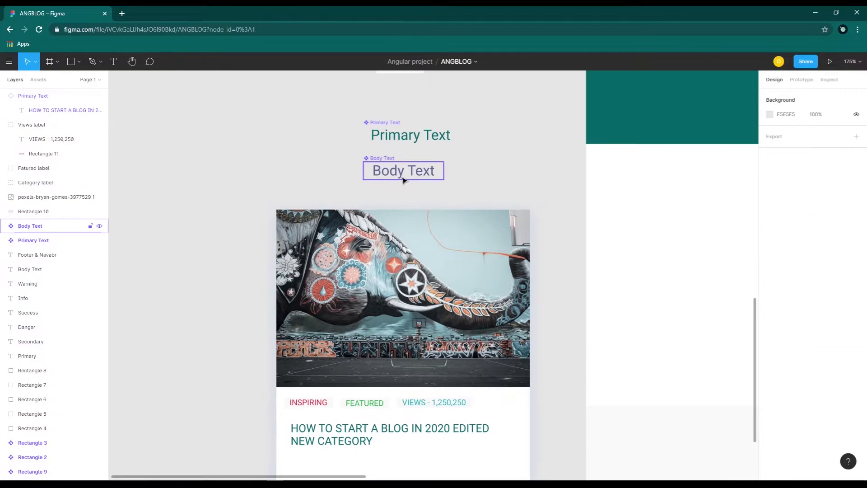
- Place a copy of the Body Text component below the card's title and move it to the top of the layer order
left_click(393, 175)
left_click_drag(392, 175, 192, 370, "alt")
left_click_drag(230, 434, 293, 205)
left_click_drag(277, 144, 403, 258)
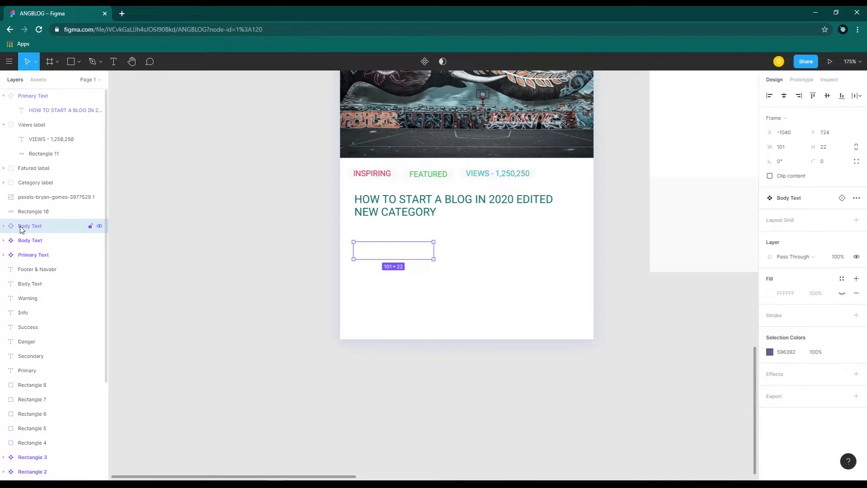
left_click_drag(21, 231, 33, 93)
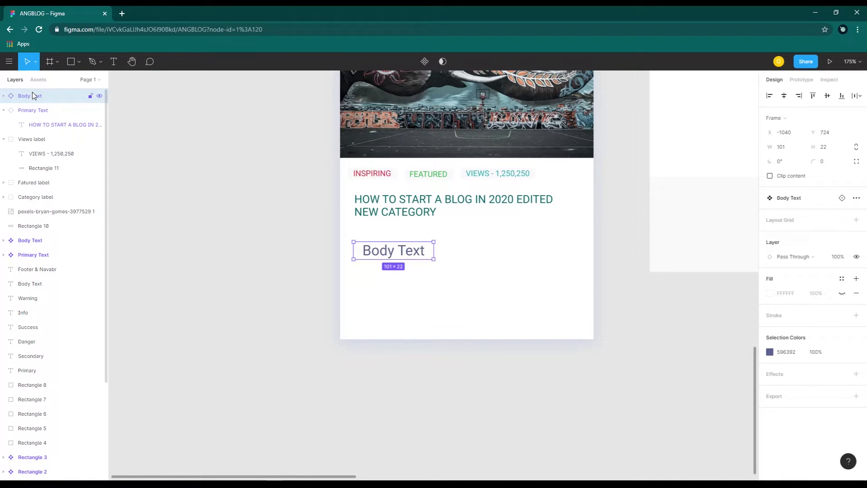
- Replace the copied Body Text wording with the Lorem Ipsum paragraph and widen it to about 271 px
double_click(388, 249)
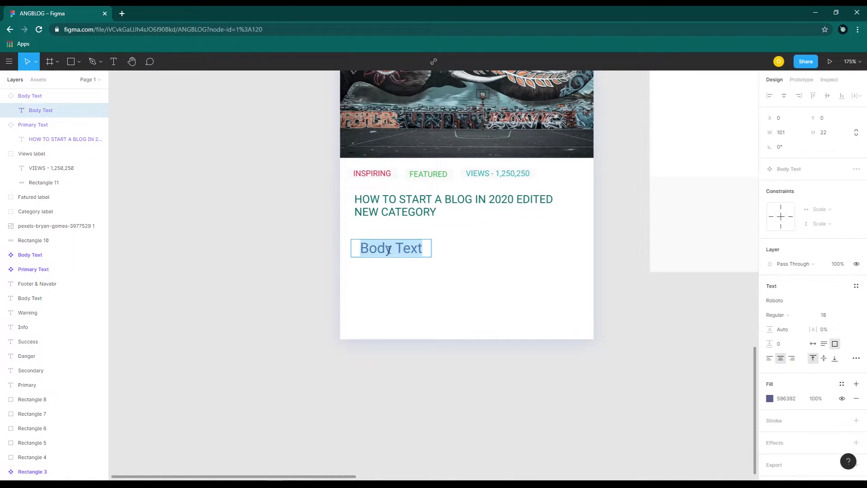
key("ctrl+v")
key("Escape")
left_click_drag(432, 248, 566, 248)
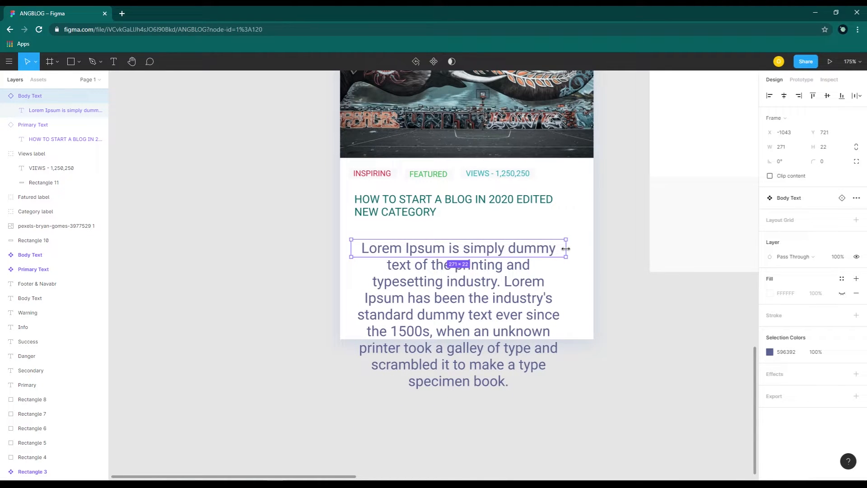
- Set the Lorem Ipsum paragraph's font size to 13 and left-align it
left_click(505, 254)
left_click(844, 315)
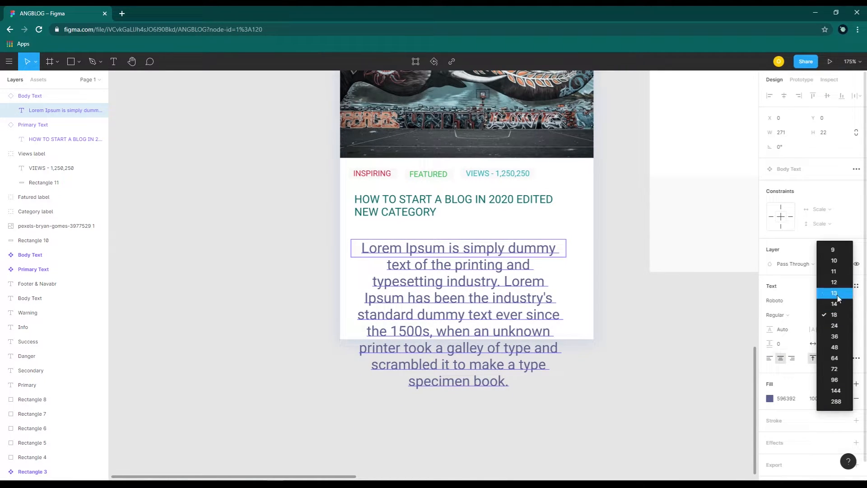
left_click(820, 294)
left_click(769, 357)
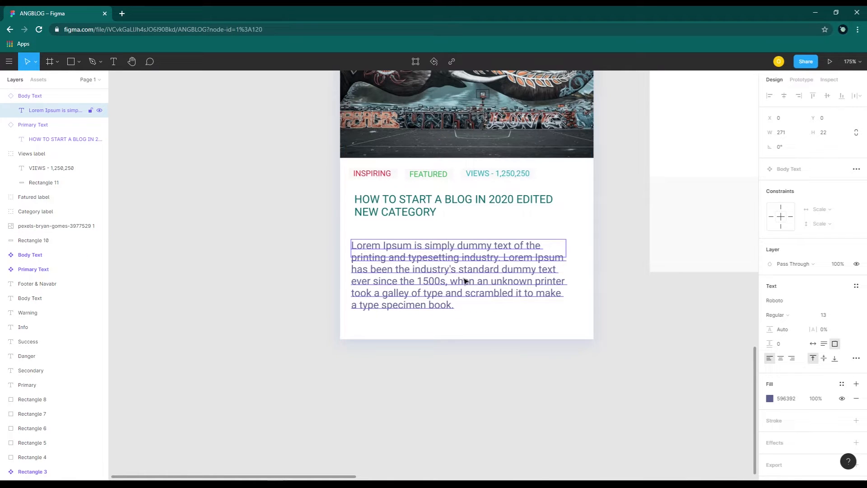
- Move the Lorem Ipsum paragraph up directly beneath the title and extend its frame to about 92 px high
left_click_drag(465, 280, 465, 257)
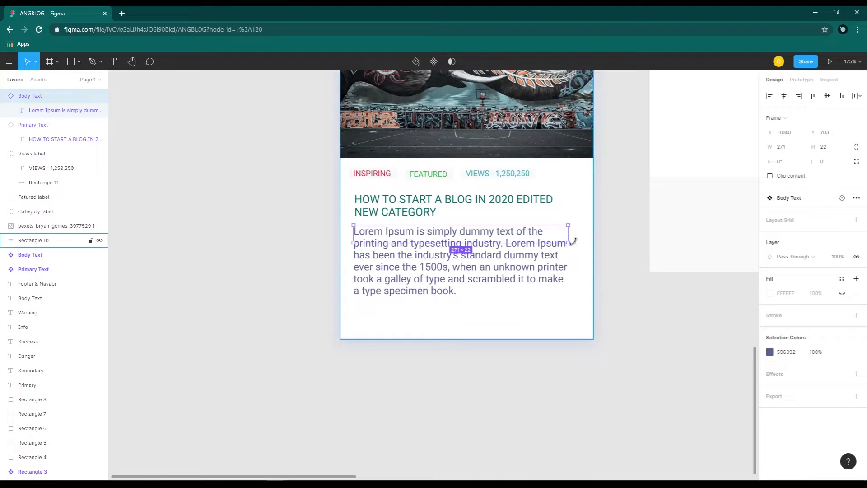
left_click_drag(565, 242, 557, 299)
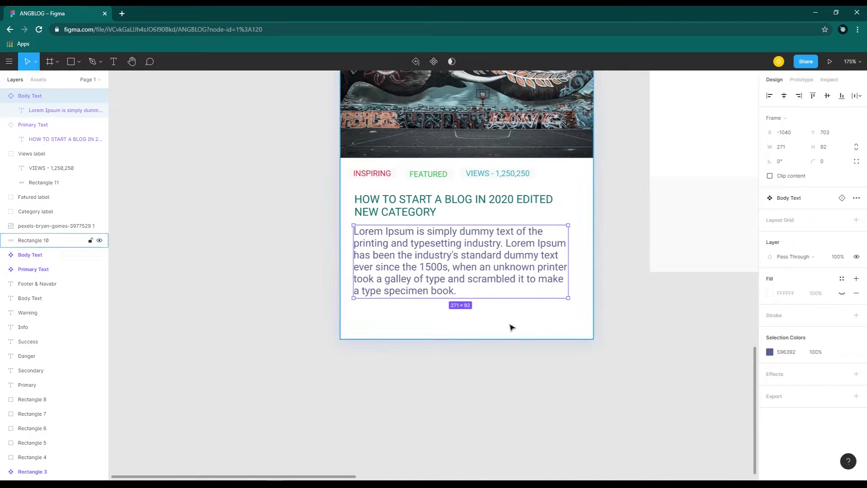
left_click(495, 324)
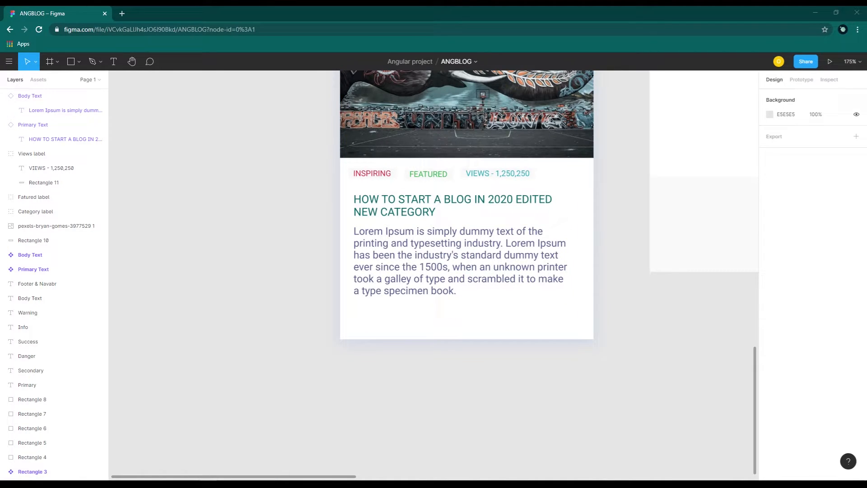
- Duplicate the Views label below the Lorem Ipsum paragraph and open the copy's text for editing
left_click(513, 174)
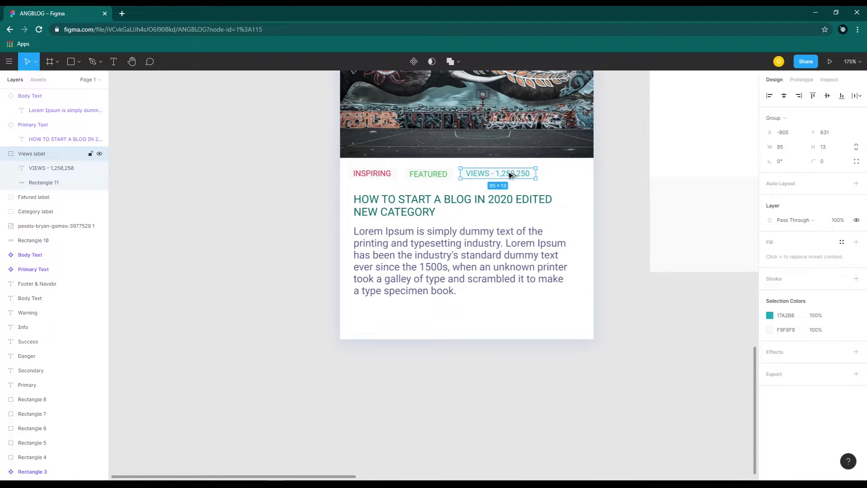
left_click_drag(510, 175, 404, 320)
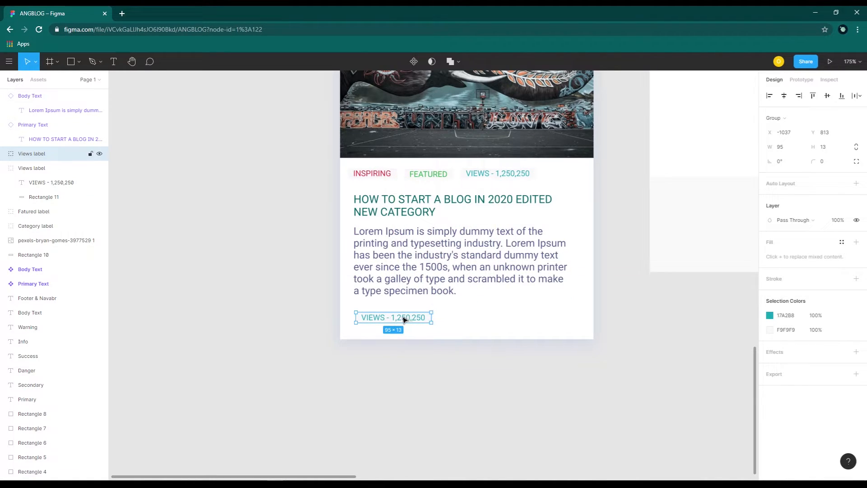
double_click(377, 317)
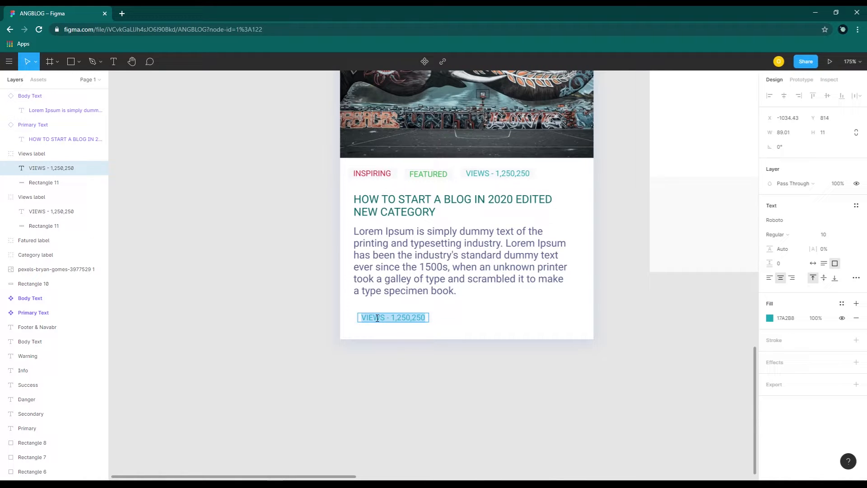
- Replace the text of the duplicated views label beneath the card's body text with "LAST UPDATED - SEP 20, 2020"
type("LAST")
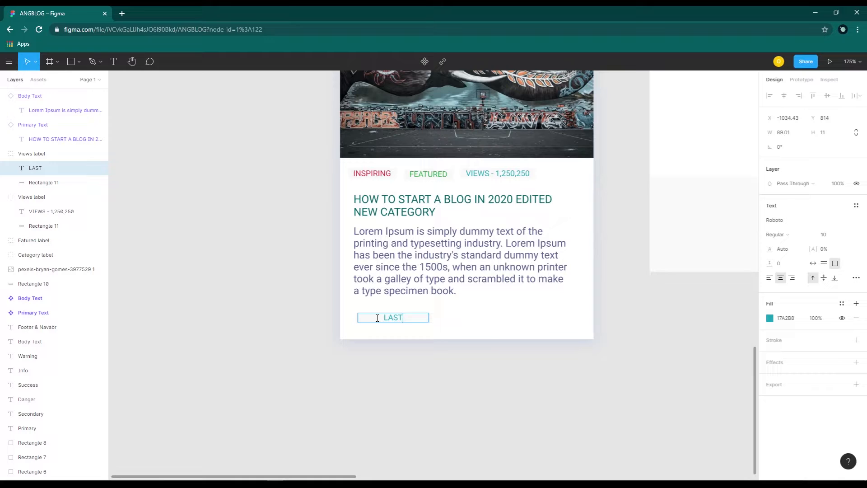
type(" UPDATED - SEP 20, 2020")
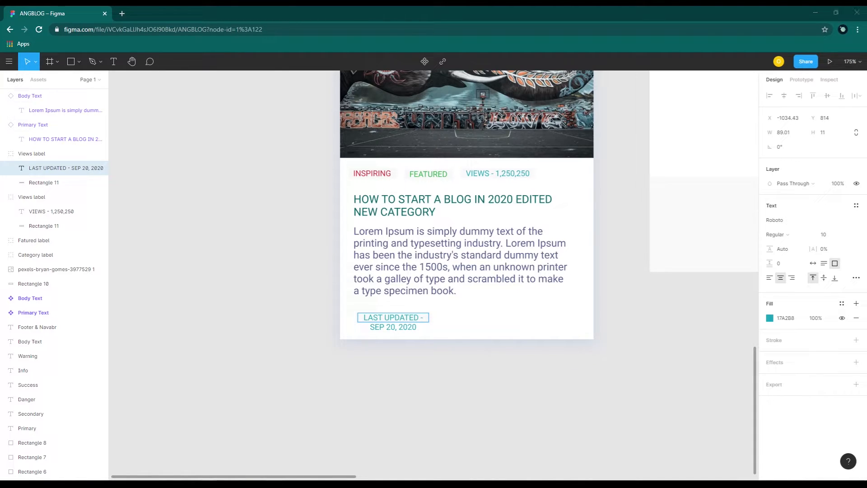
key("Escape")
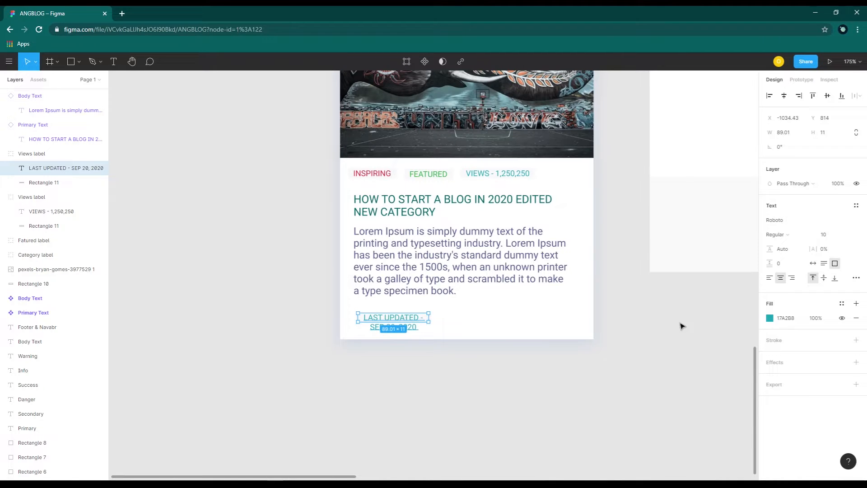
- Recolor the last-updated text by sampling the yellow Warning swatch, FDC507
left_click(769, 318)
left_click(663, 379)
scroll(280, 223, "up", 10)
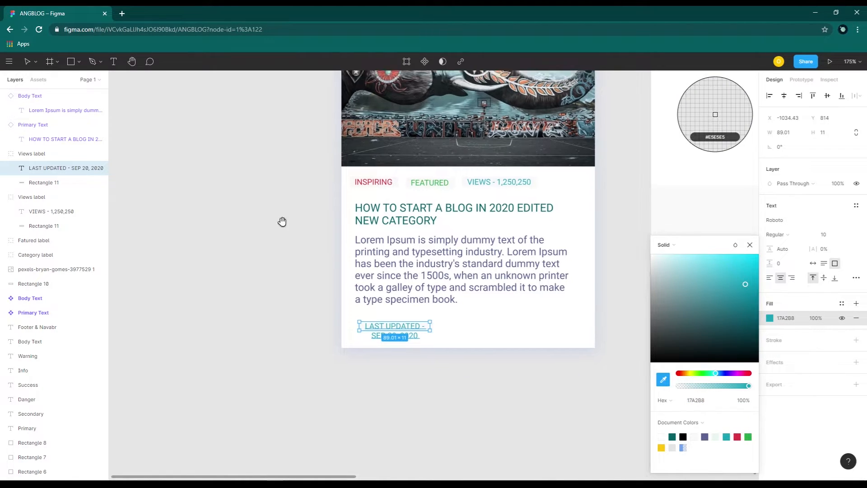
scroll(300, 474, "up", 2)
left_click(430, 300)
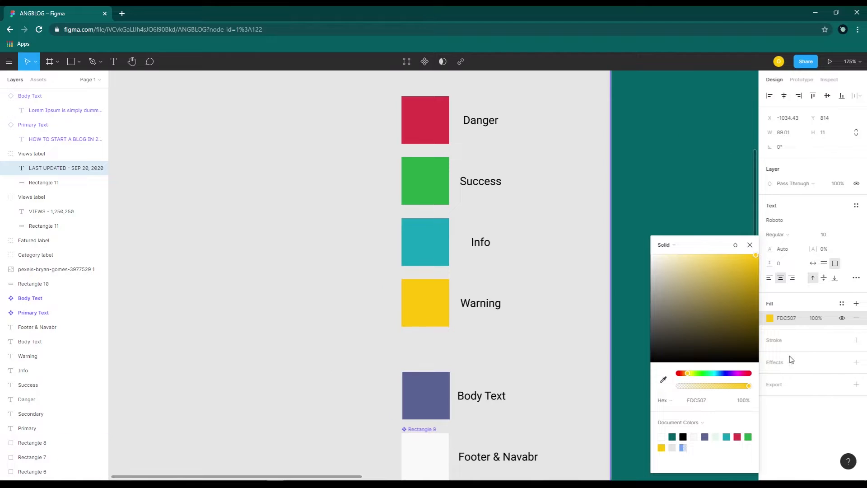
left_click(750, 244)
scroll(341, 393, "down", 10)
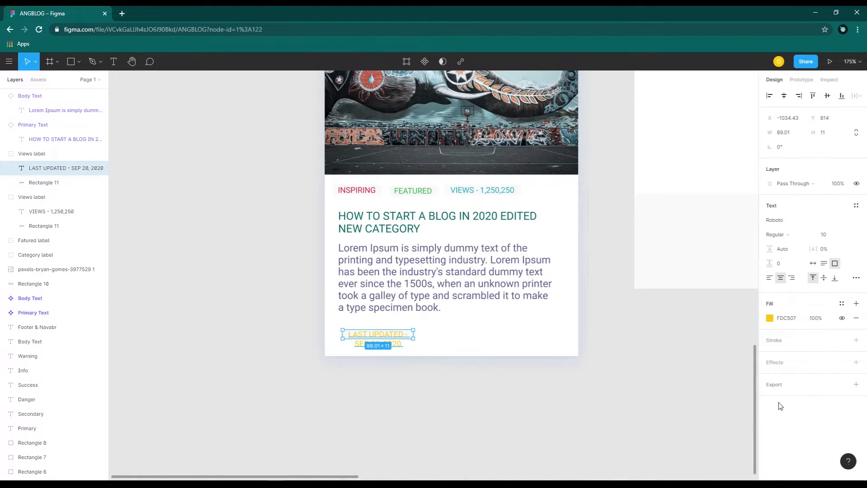
- Widen the last-updated text box and its background rectangle so the text fits on one line, about 157 wide overall
left_click_drag(414, 334, 465, 334)
left_click(348, 336)
left_click_drag(412, 336, 467, 337)
- Rename the last-updated label's group to "Timestamp label" and collapse the expanded layers
left_click(34, 154)
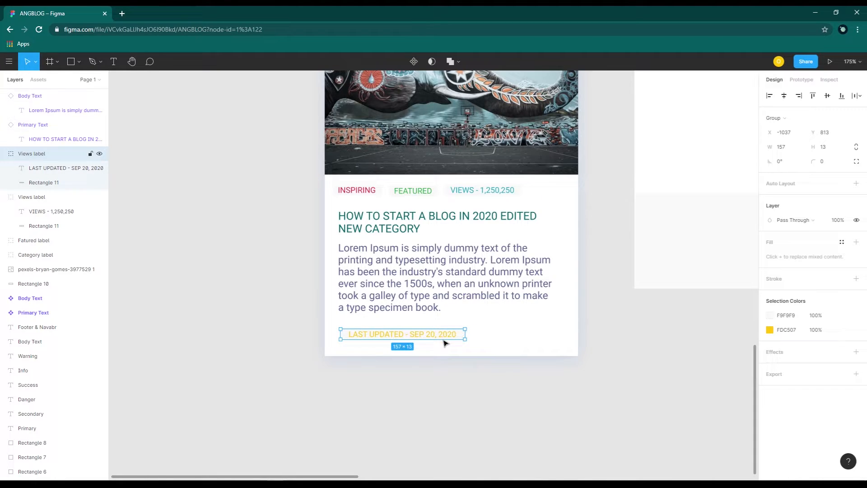
double_click(33, 155)
left_click(34, 156)
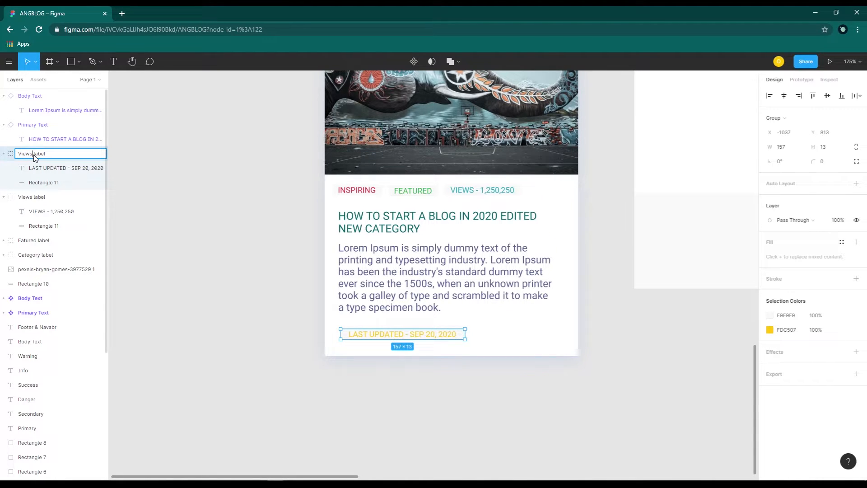
key("Return")
left_click(4, 154)
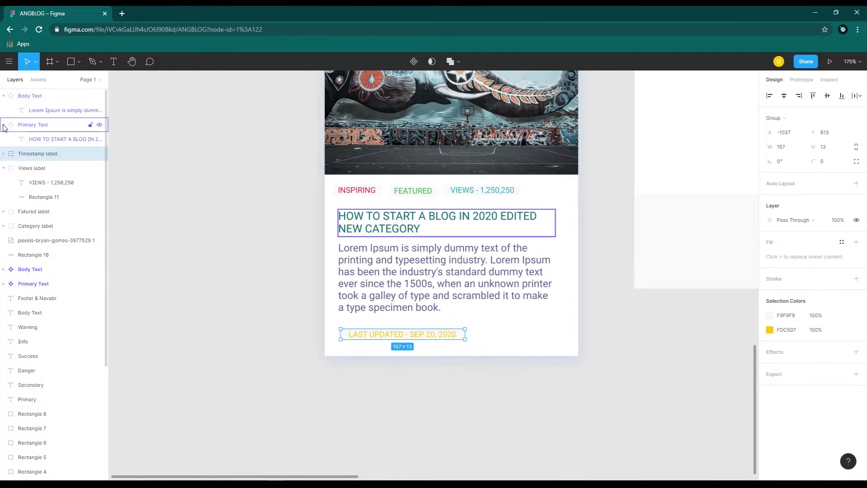
left_click(4, 124)
left_click(4, 96)
left_click(4, 139)
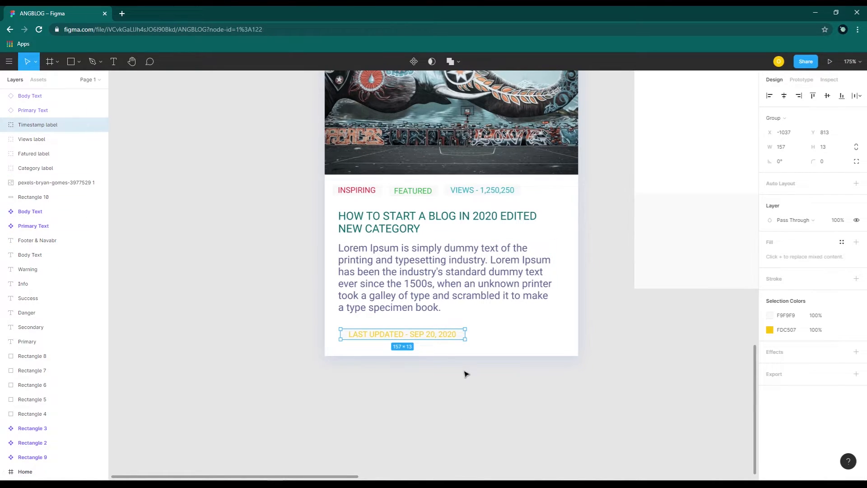
- Group all elements of the blog post card and name the group "Post Card"
left_click(515, 405)
scroll(567, 364, "down", 5)
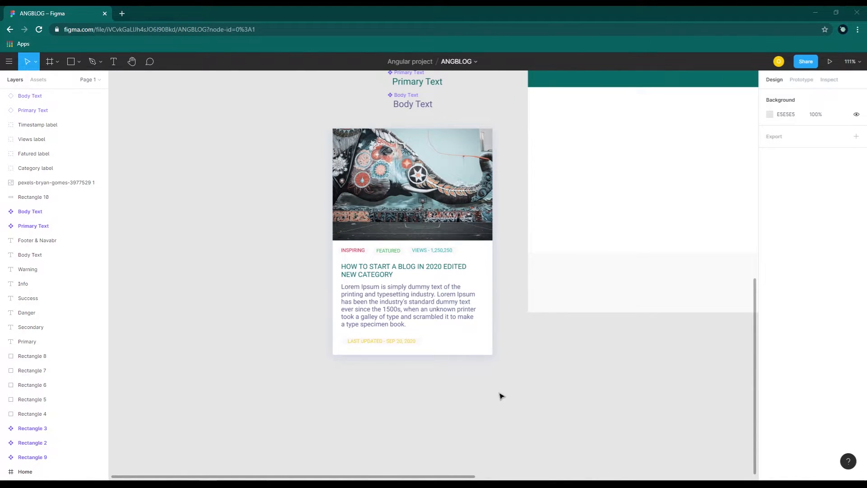
left_click_drag(310, 130, 507, 381)
right_click(424, 313)
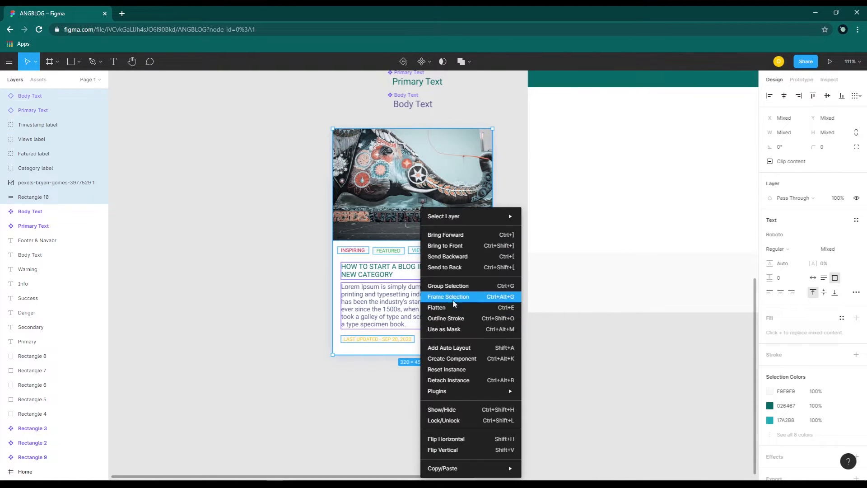
left_click(449, 292)
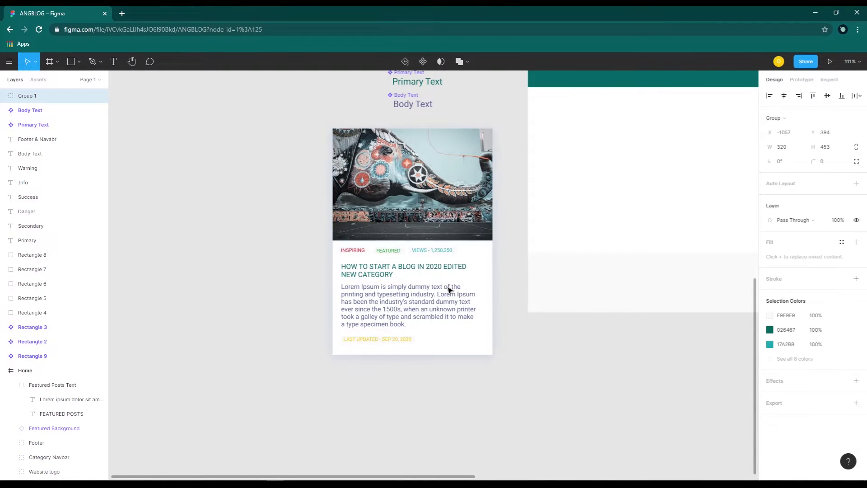
double_click(27, 97)
type("Post Car")
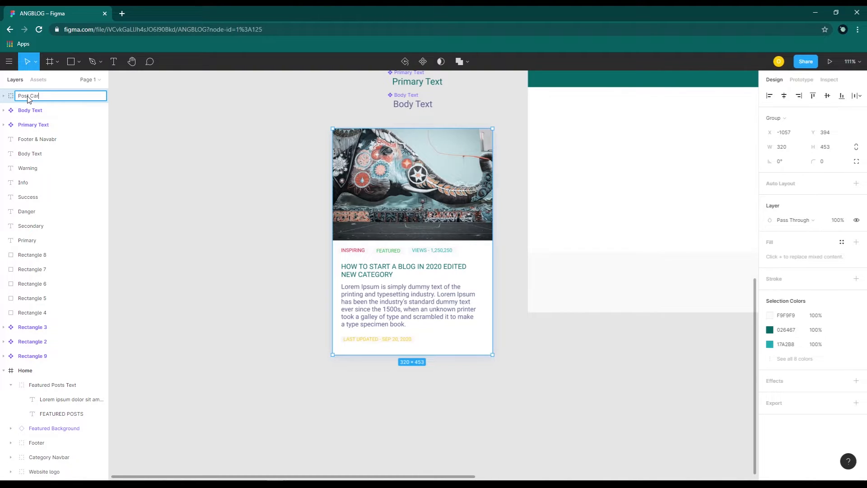
type("d")
key("Return")
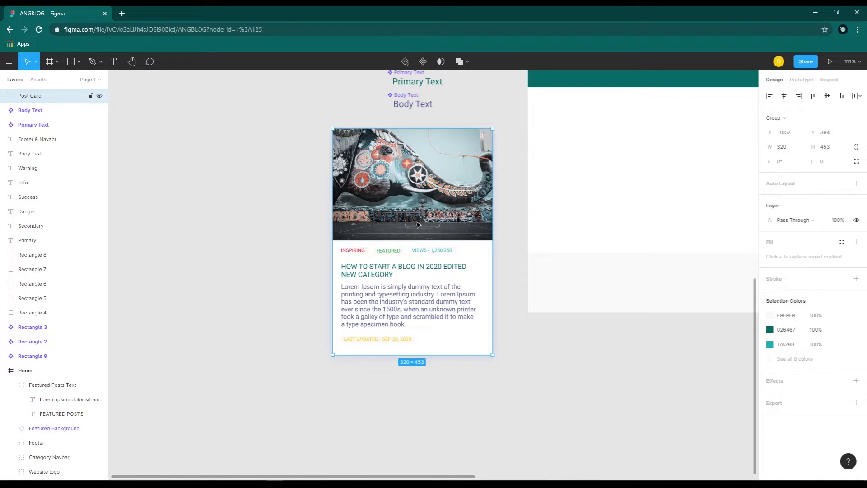
- Turn the Post Card group into a reusable component
scroll(417, 225, "up", 5)
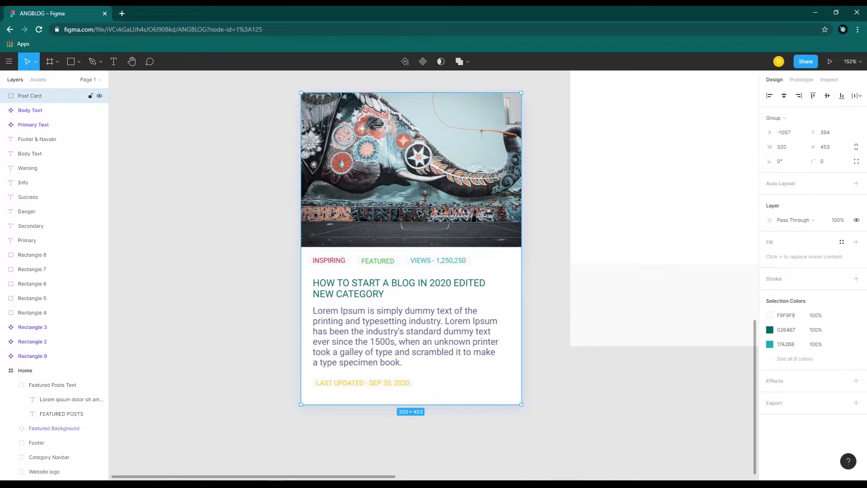
right_click(403, 189)
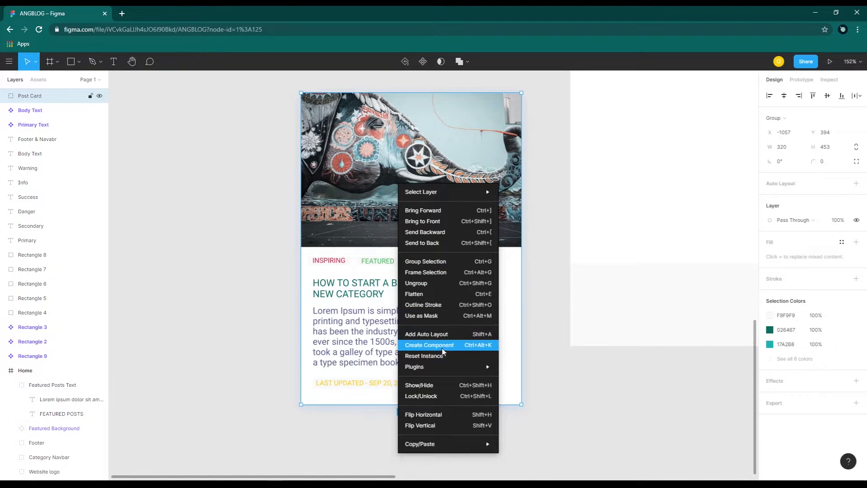
left_click(429, 345)
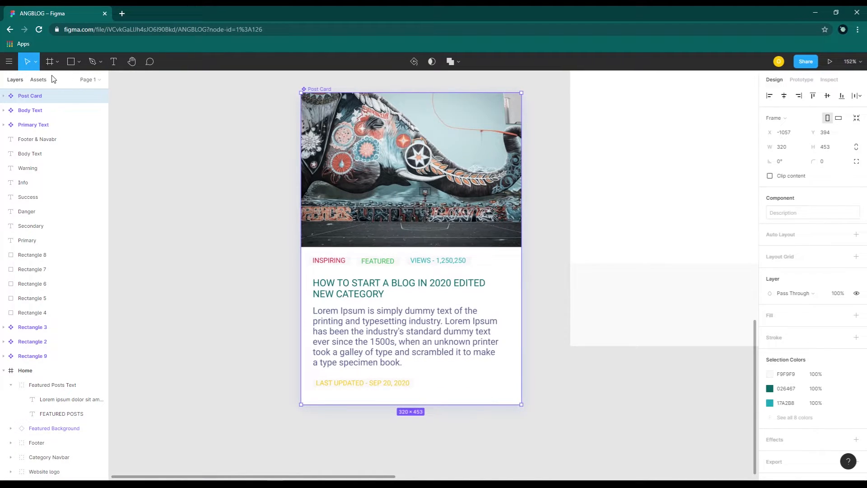
- Place four Post Card instances side by side in the Featured Posts section of the Home frame
left_click(43, 83)
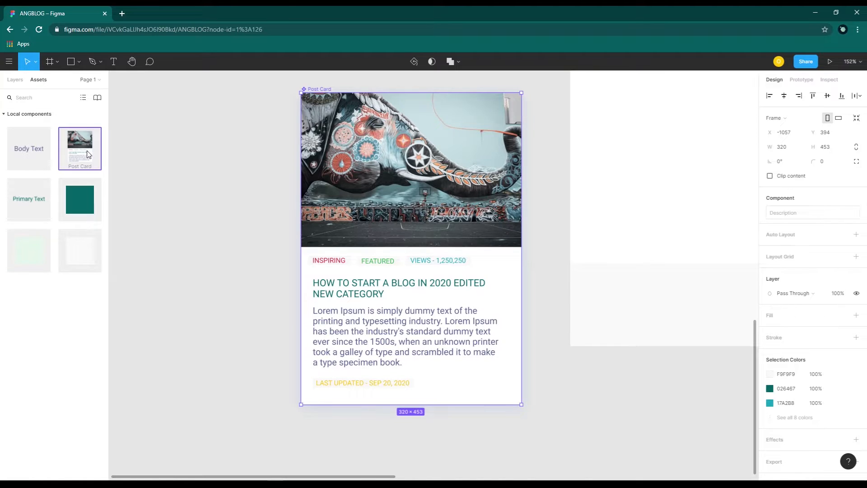
left_click(188, 231)
scroll(187, 231, "down", 5)
left_click_drag(413, 209, 370, 234)
left_click_drag(85, 150, 283, 231)
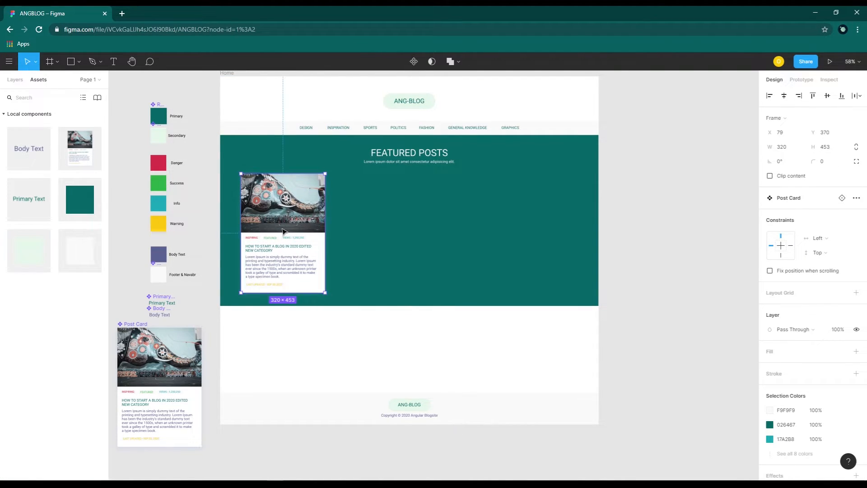
left_click_drag(80, 148, 380, 227)
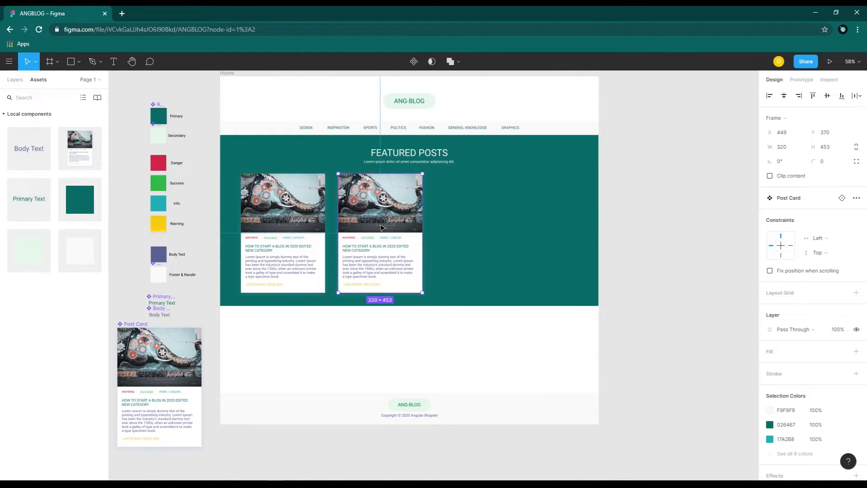
left_click_drag(75, 135, 461, 222)
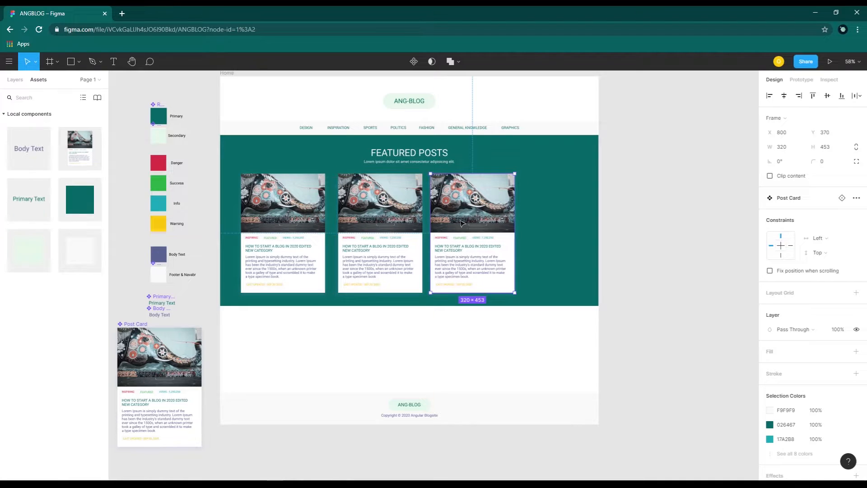
left_click_drag(78, 140, 554, 230)
- Select all four featured cards and shift them left and slightly down to fit within the teal section
key("shift+Left")
left_click(472, 242, "shift")
left_click(384, 247, "shift")
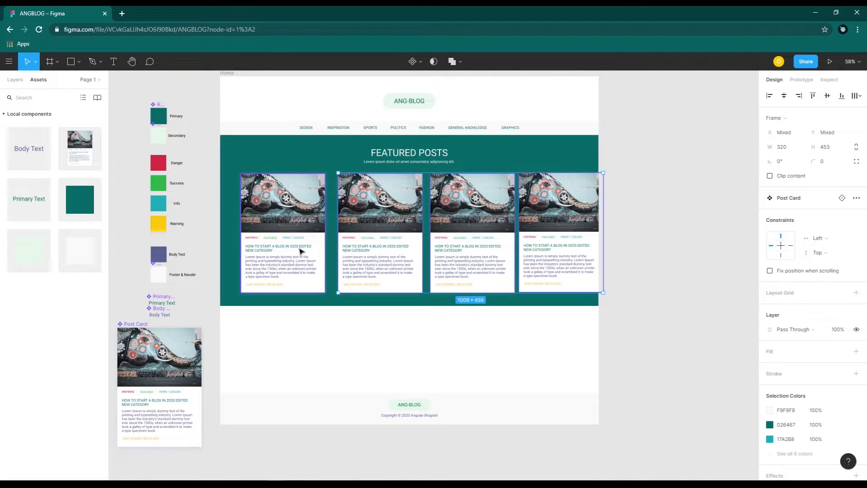
left_click(300, 250, "shift")
left_click_drag(381, 253, 369, 253)
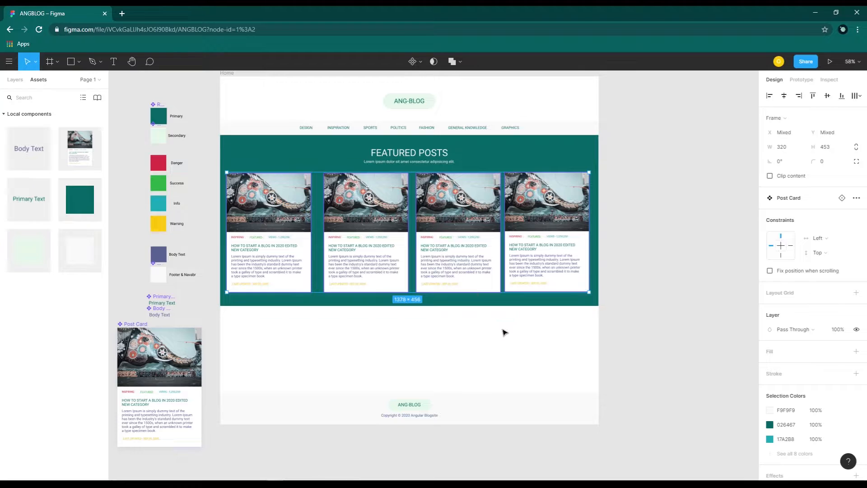
key("shift+Down")
- Even out the spacing between the four featured cards with Tidy Up and nudge the whole row slightly right
left_click_drag(335, 258, 382, 255)
left_click(469, 270, "shift")
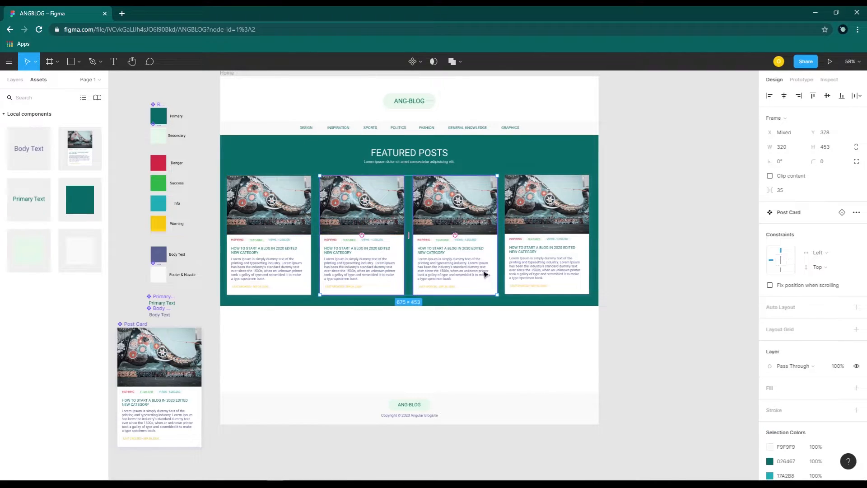
left_click(529, 273, "shift")
left_click(283, 268, "shift")
left_click(857, 97)
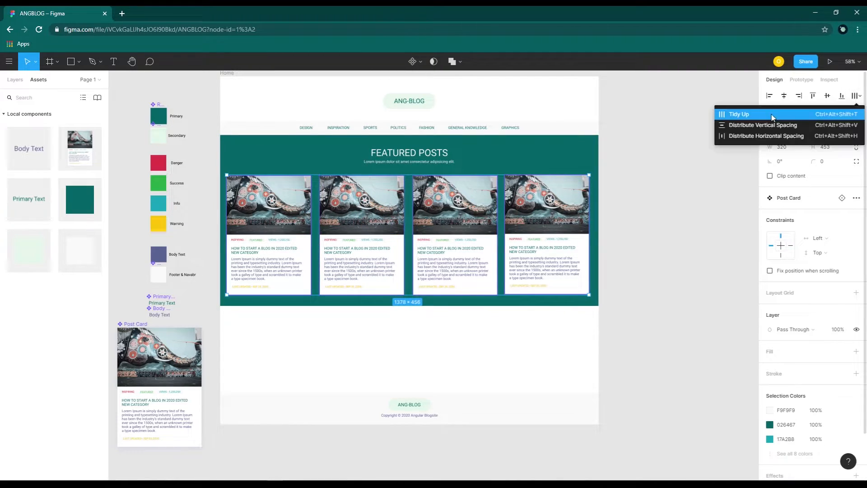
left_click(771, 114)
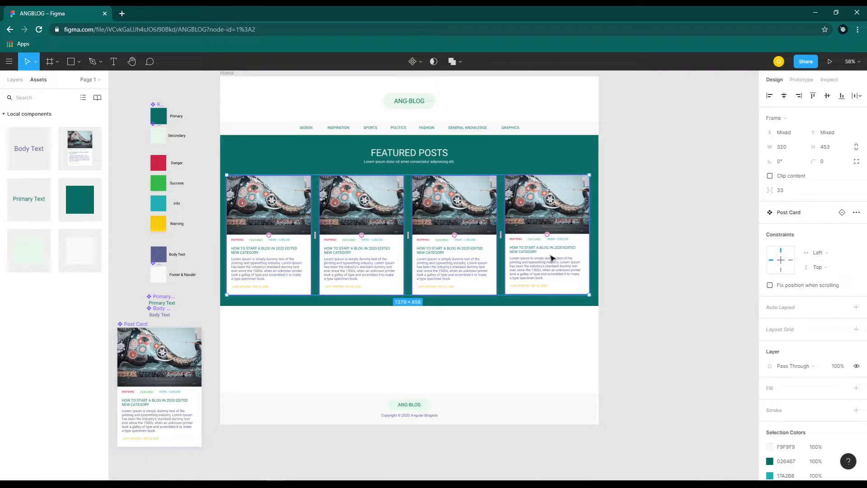
left_click_drag(555, 258, 557, 258)
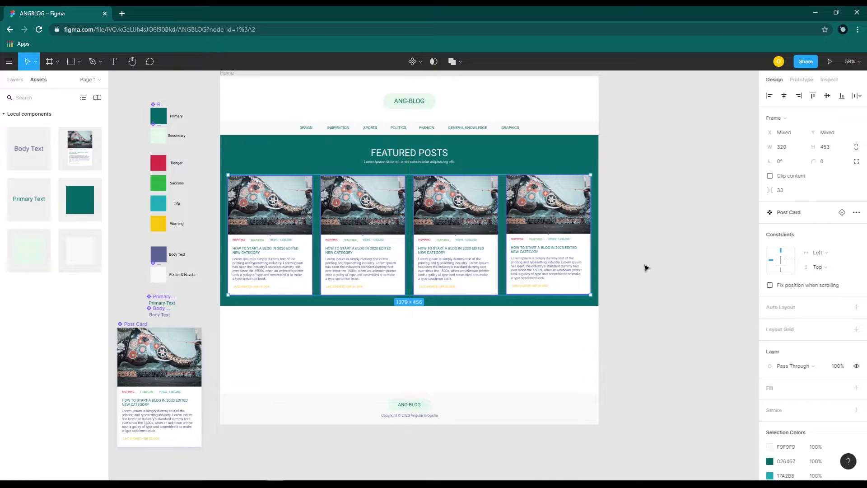
- Remove the elephant mural image from the second featured card
left_click(366, 210)
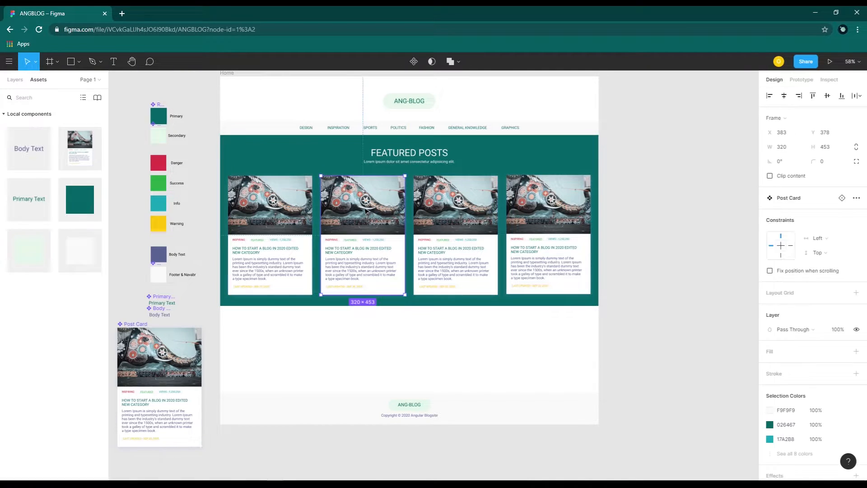
double_click(359, 209)
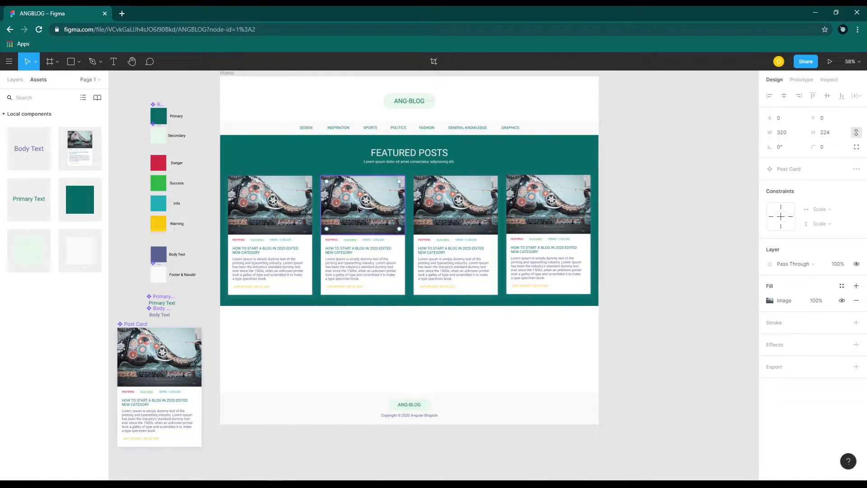
key("Delete")
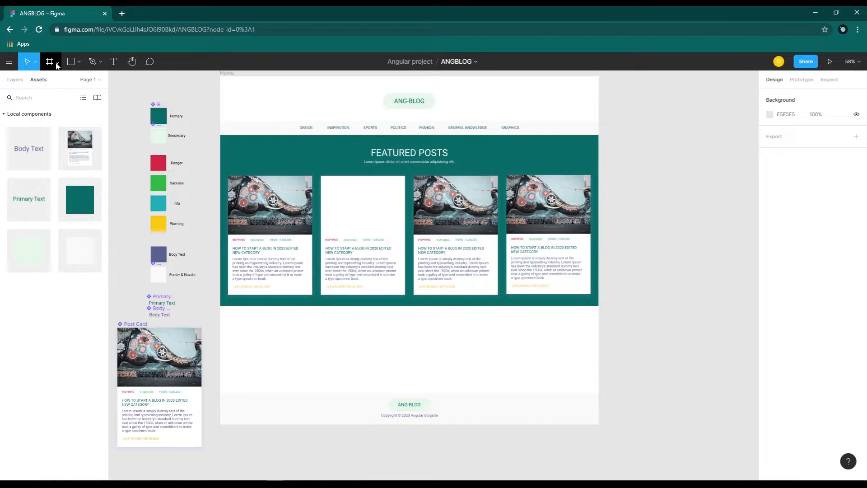
- Insert the image pexels-pixabay-326612 into the second card's empty image area and resize it to about 320 × 227
left_click(79, 61)
left_click(71, 148)
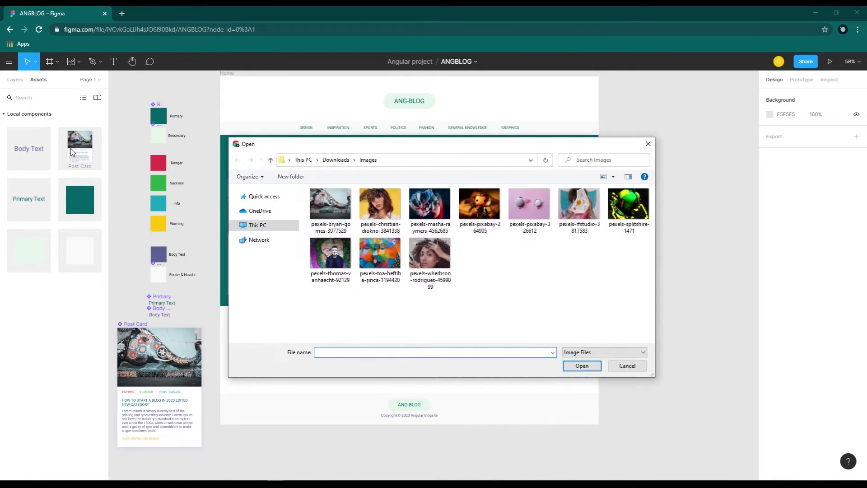
left_click(529, 203)
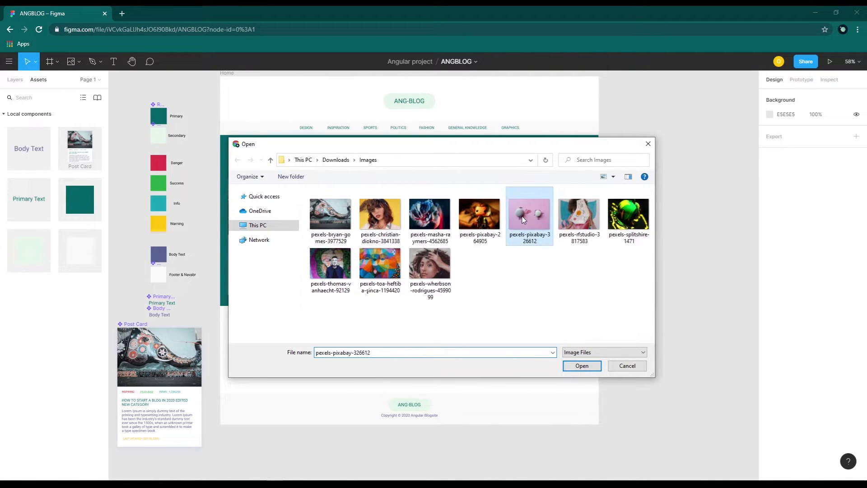
left_click(582, 365)
left_click(479, 345)
left_click_drag(488, 376, 444, 290)
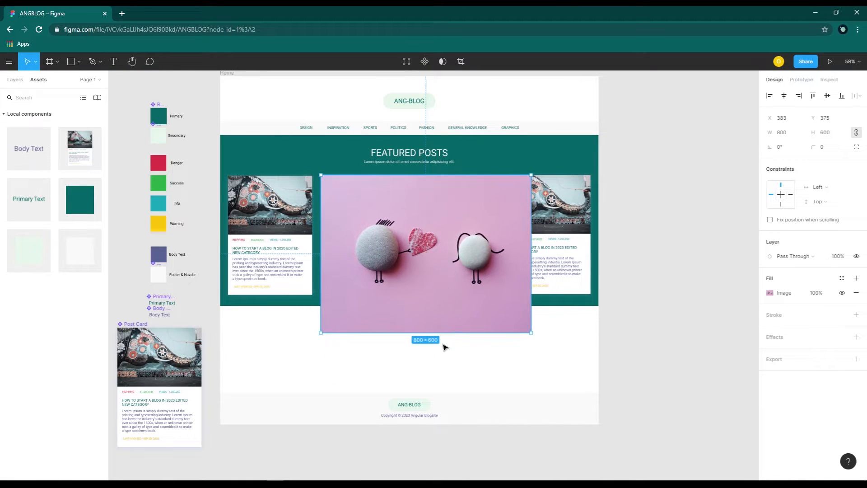
left_click_drag(442, 345, 445, 235)
left_click_drag(531, 218, 403, 217)
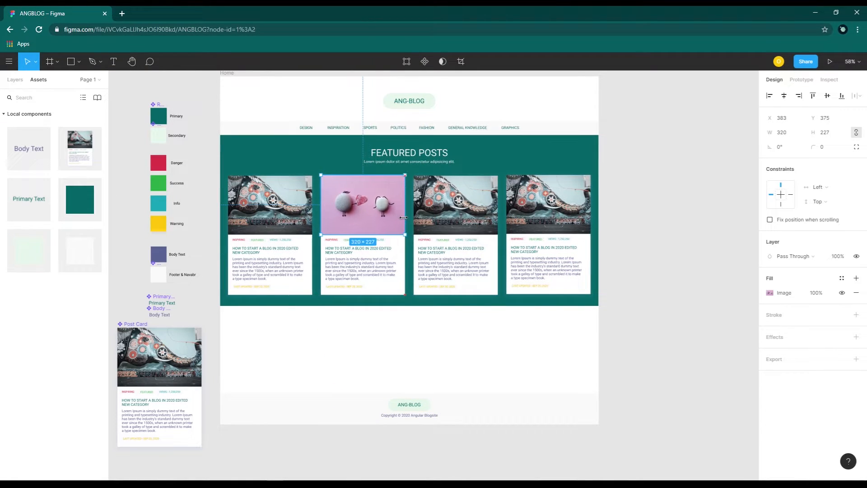
- Delete the elephant mural image from the third featured card
scroll(341, 206, "up", 3)
left_click(475, 422)
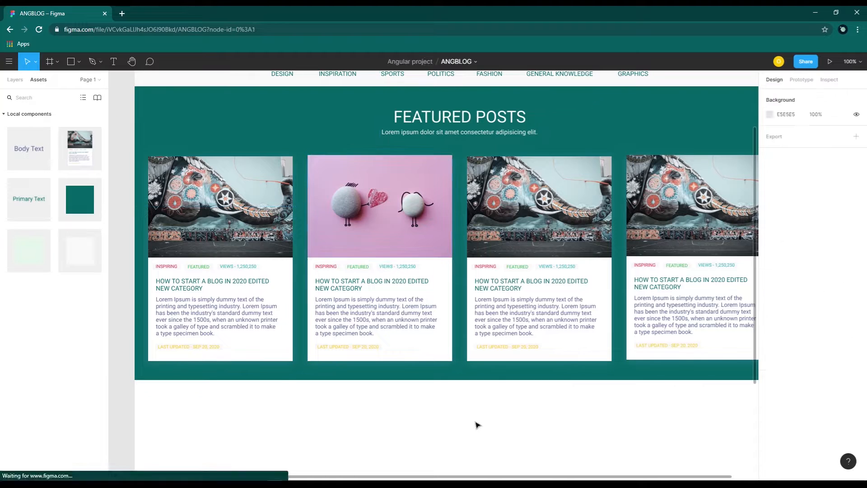
left_click(538, 212)
left_click(538, 213)
key("Delete")
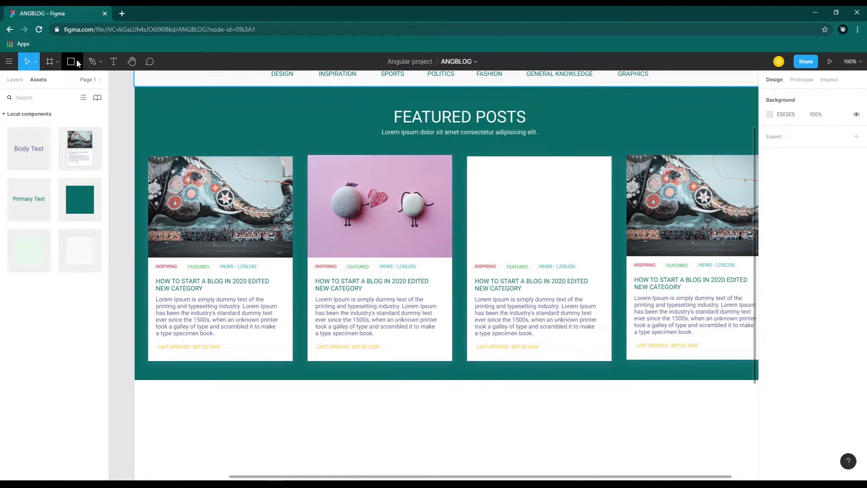
- Insert the photo of the woman with long black claws into the third card's empty image area and crop it to the card's width, 224 high
left_click(79, 62)
left_click(70, 146)
double_click(429, 256)
left_click(467, 157)
mouse_move(641, 306)
left_mouse_down()
mouse_move(644, 314)
mouse_move(639, 305)
left_mouse_up()
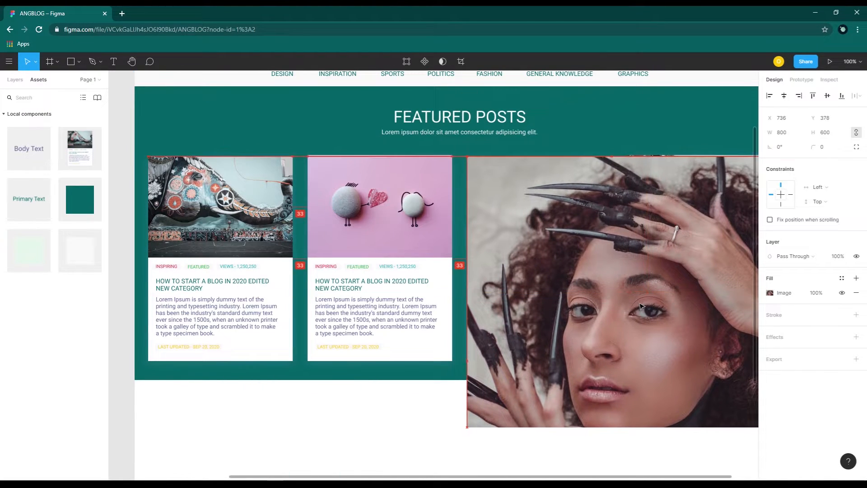
left_click_drag(627, 434, 604, 258)
left_click_drag(737, 362, 623, 382)
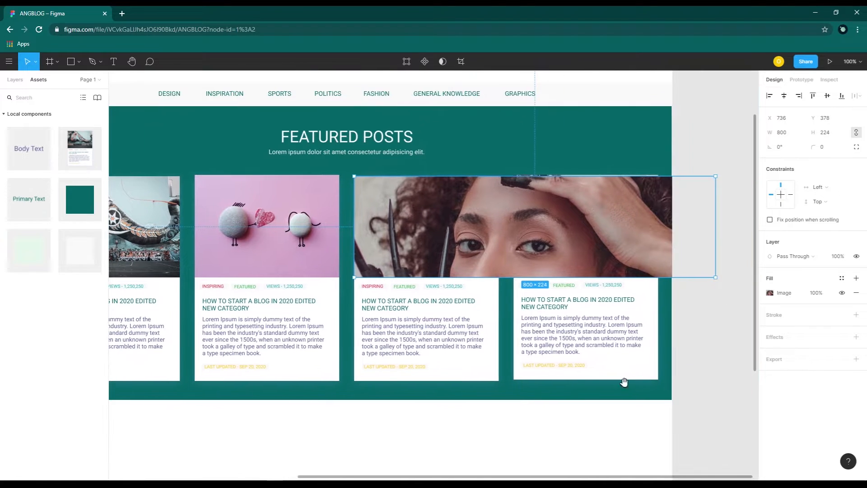
left_click_drag(715, 233, 499, 233)
left_click(508, 448)
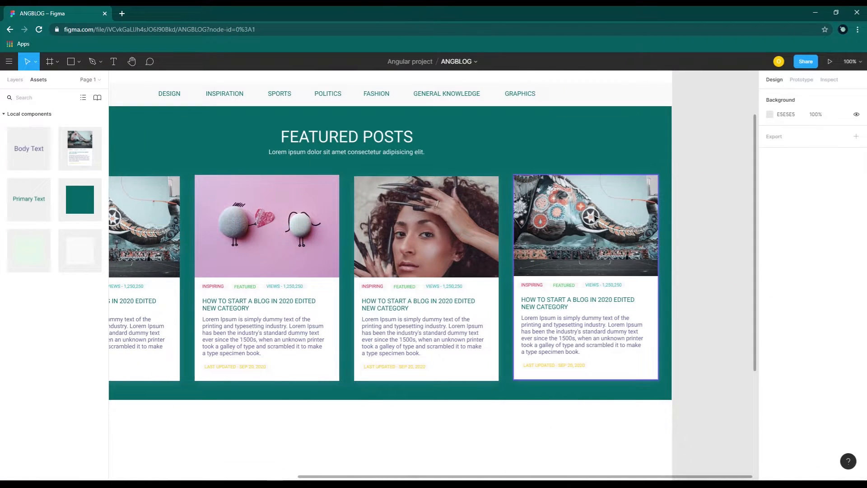
- Replace the fourth card's elephant mural with the photo of the woman against a yellow background and reduce its height to about 225
left_click(586, 227)
key("Delete")
left_click(78, 61)
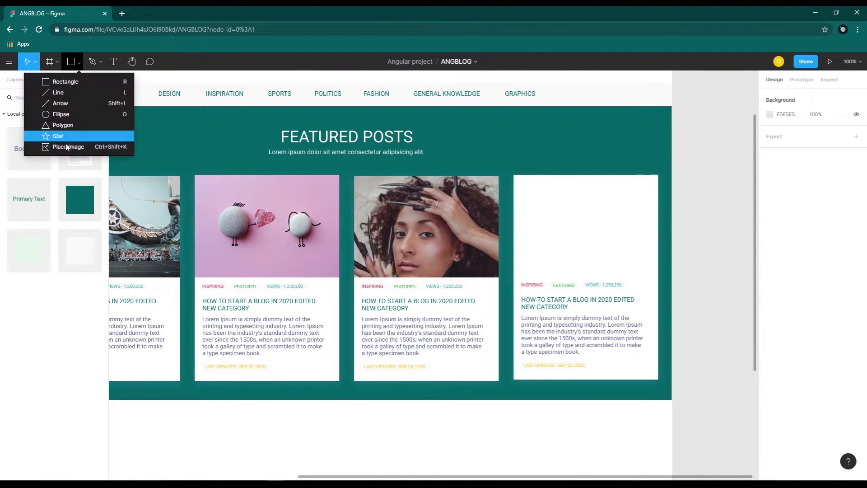
left_click(60, 145)
double_click(390, 227)
left_click(592, 312)
left_click_drag(599, 313, 590, 317)
left_click_drag(599, 447, 601, 279)
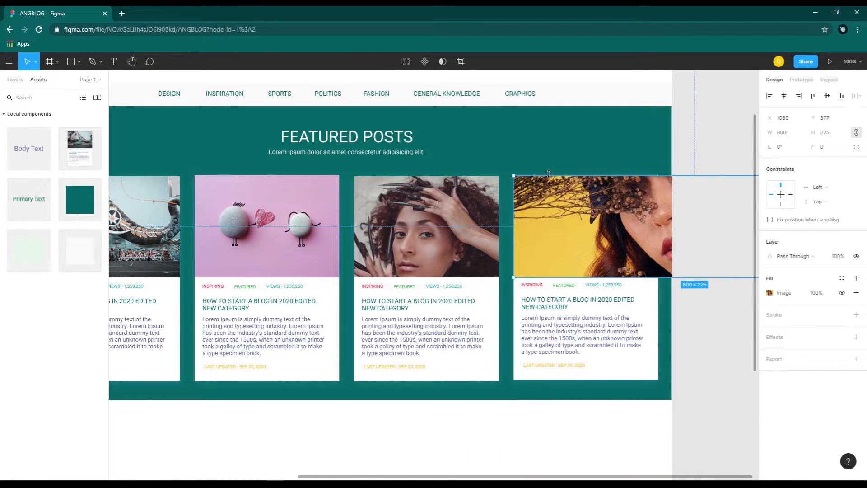
- Extend the yellow portrait to the fourth card's top edge, 227 high, and narrow it to the card's width
left_click_drag(548, 174, 548, 173)
left_click_drag(559, 425, 422, 442)
left_click_drag(739, 246, 534, 258)
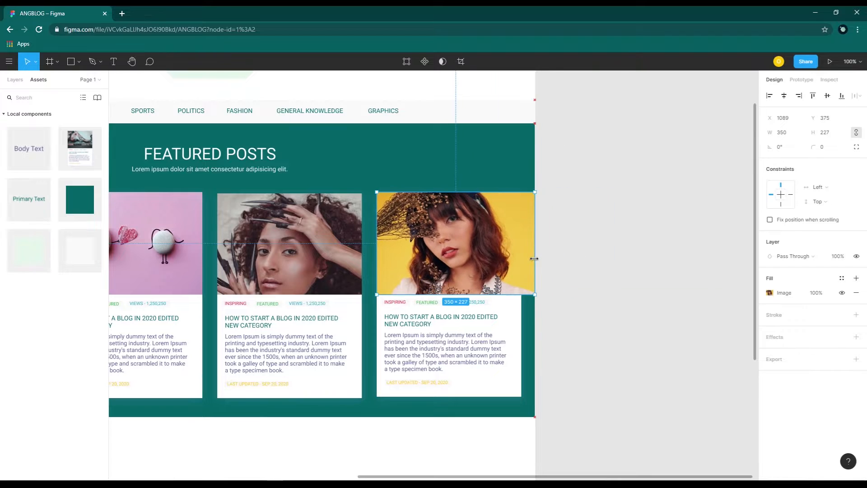
key("ctrl+z")
left_click(592, 303)
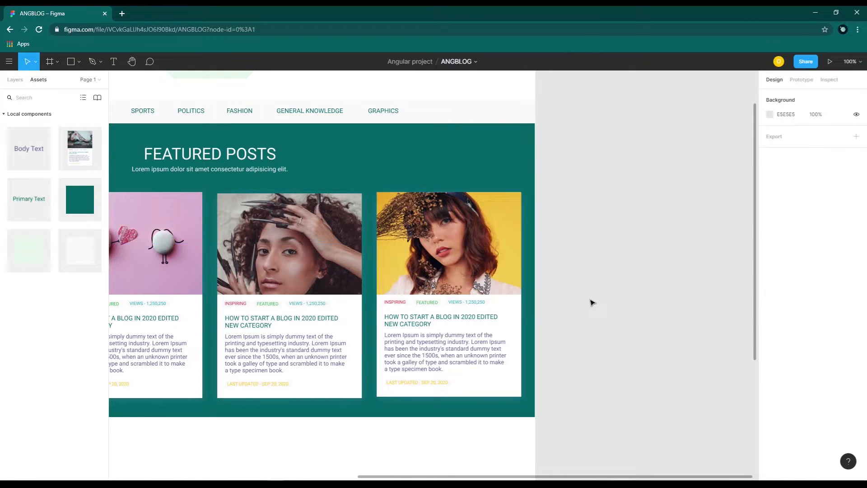
left_click_drag(329, 454, 576, 420)
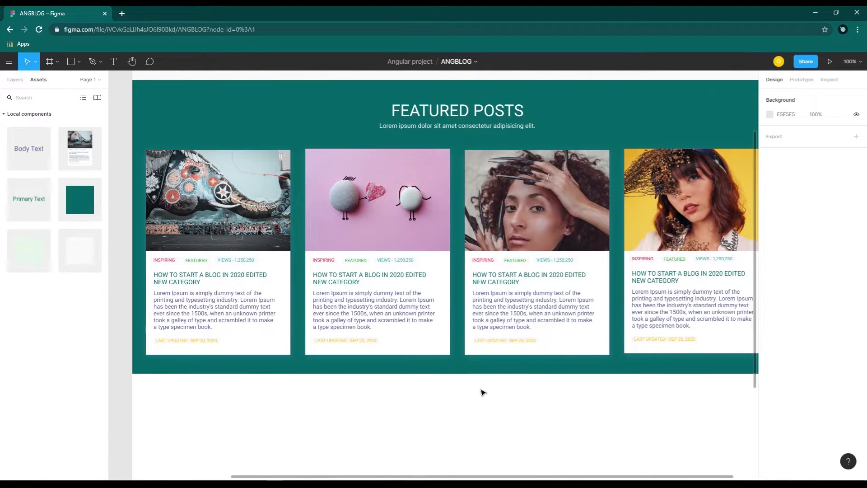
scroll(551, 430, "down", 2)
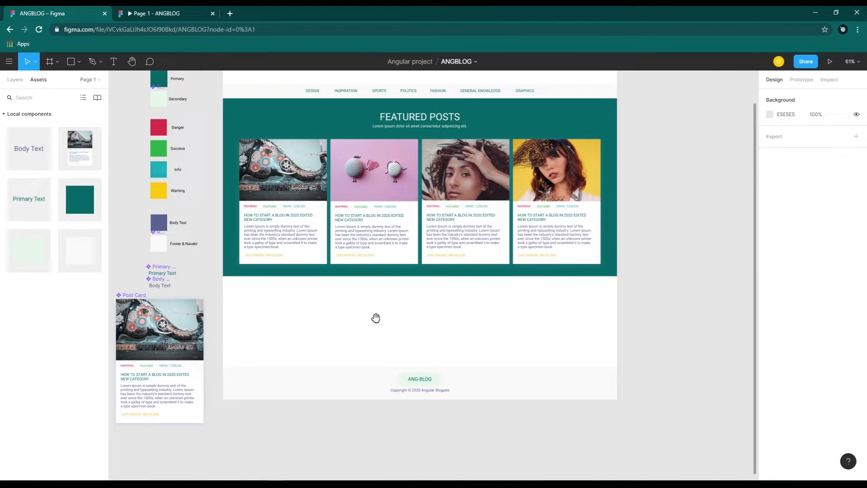
scroll(376, 317, "up", 3)
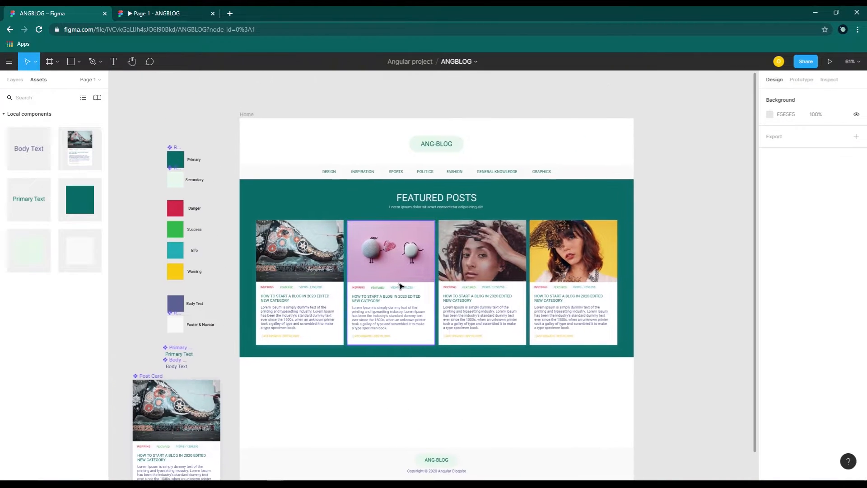
scroll(455, 269, "up", 3)
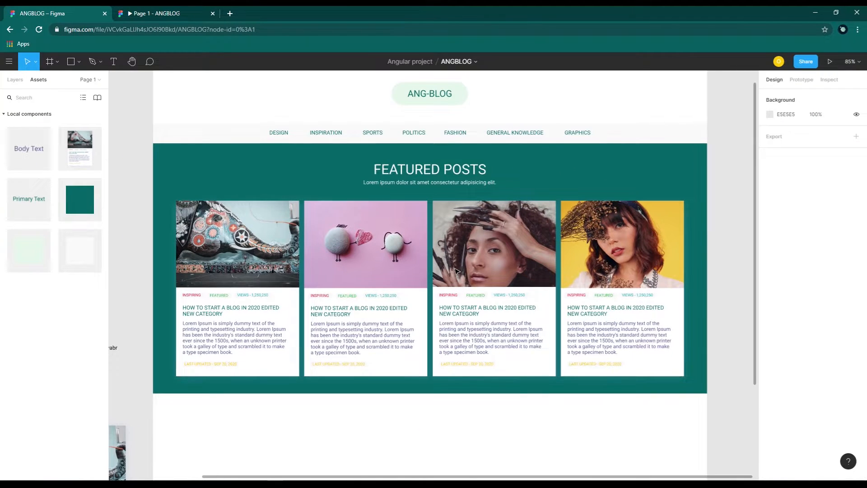
- Extend the Home frame downward to a height of about 2340
scroll(455, 270, "down", 2)
left_click_drag(463, 410, 511, 416)
left_click(253, 90)
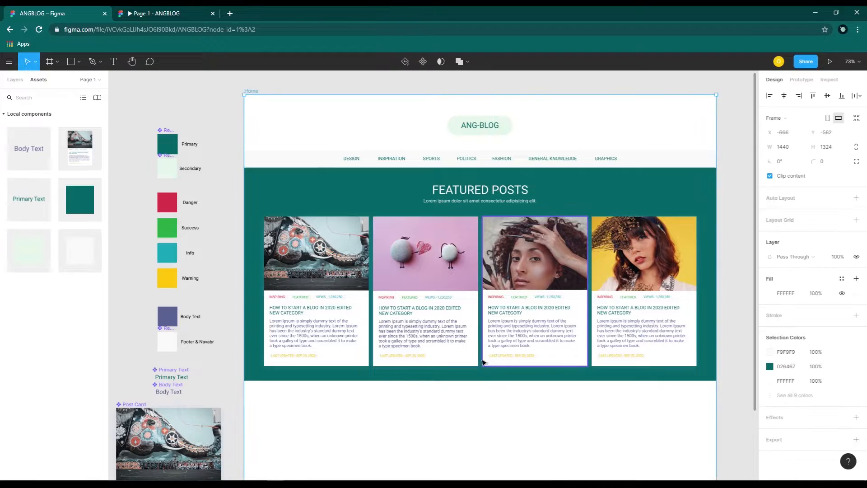
scroll(482, 361, "down", 5)
left_click_drag(460, 229, 461, 480)
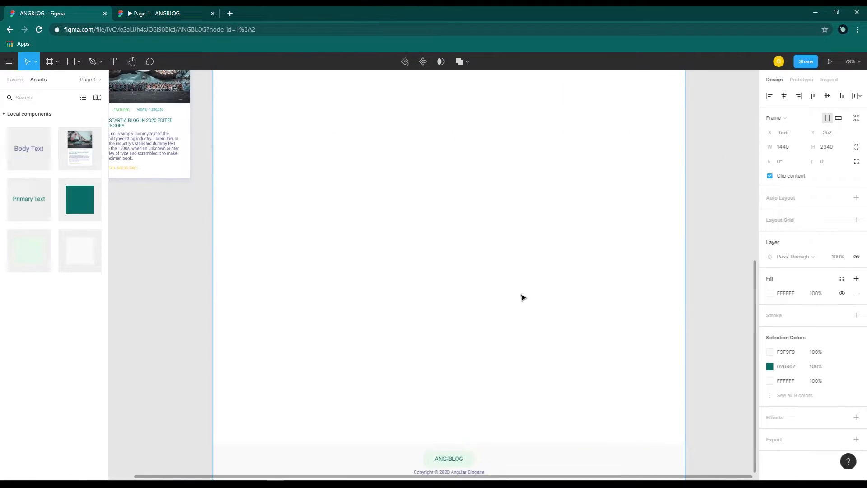
- Place a copy of the Primary Text component below the featured section and change its text to "LATEST POST"
scroll(257, 244, "up", 10)
scroll(319, 368, "left", 3)
left_click(234, 296)
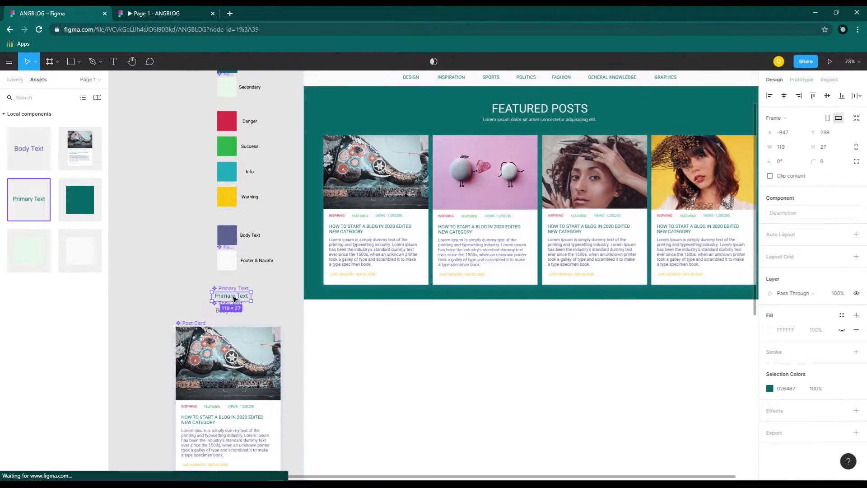
left_click_drag(234, 298, 576, 339)
double_click(575, 339)
type("LATEST POST")
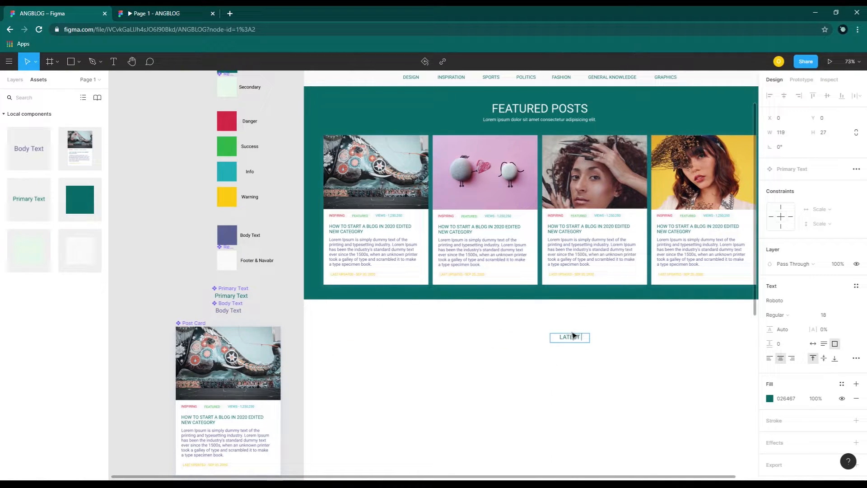
- Set the LATEST POST heading's font size to 36, enlarge its box to about 343 × 52 and center it horizontally on the page
left_click(846, 315)
left_click(839, 337)
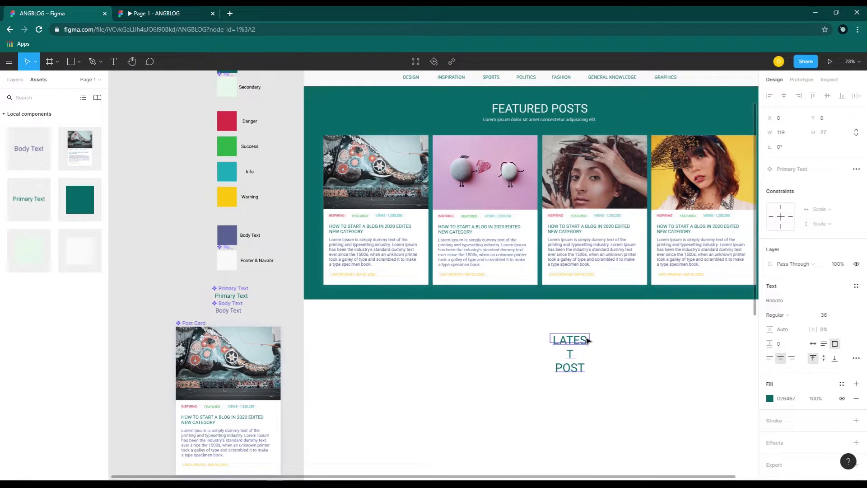
key("Escape")
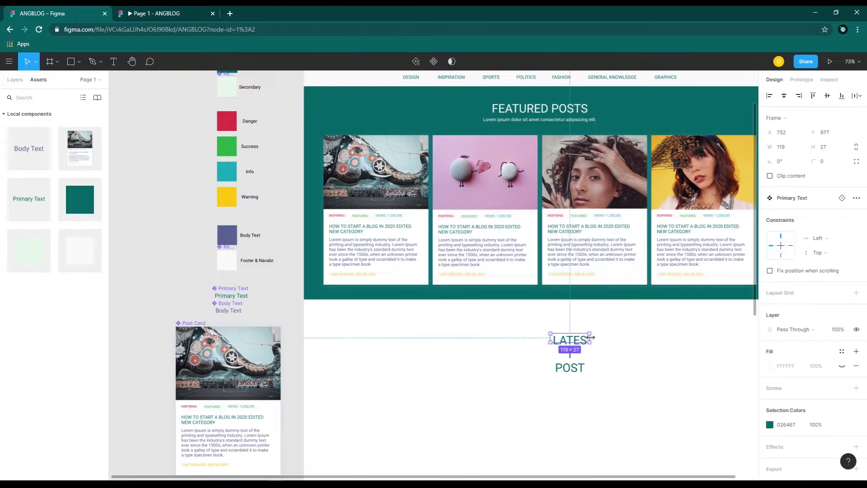
left_click_drag(589, 342, 627, 340)
left_click(784, 96)
- Place a copy of the Body Text component under the LATEST POST heading reading "Lorem ipsum dolor sit amet consectetur adipisicing elit."
scroll(610, 356, "down", 2)
scroll(609, 356, "right", 2)
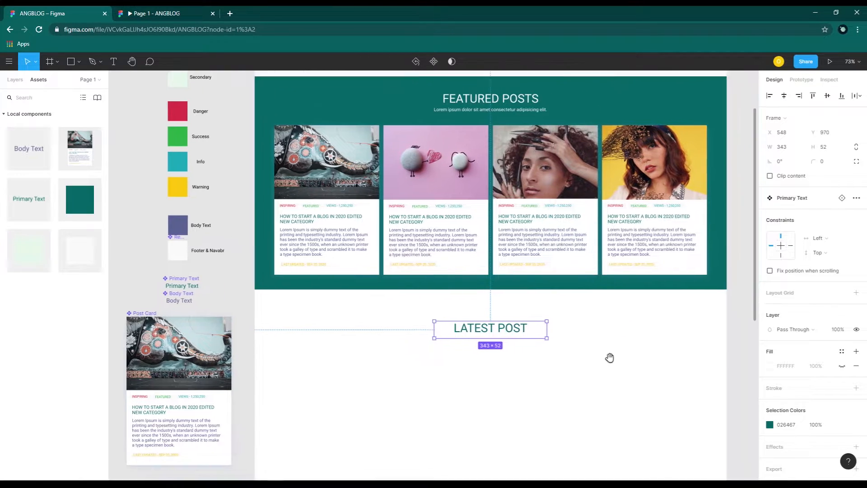
left_click(187, 269)
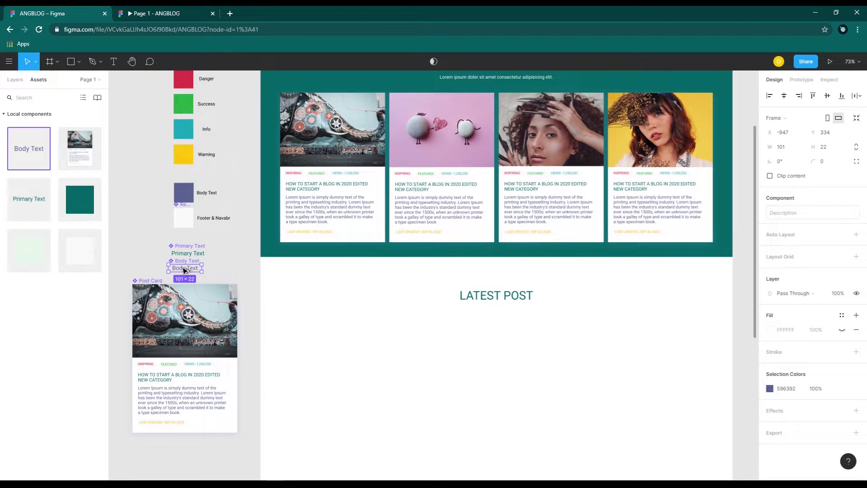
left_click_drag(185, 270, 496, 316)
double_click(504, 315)
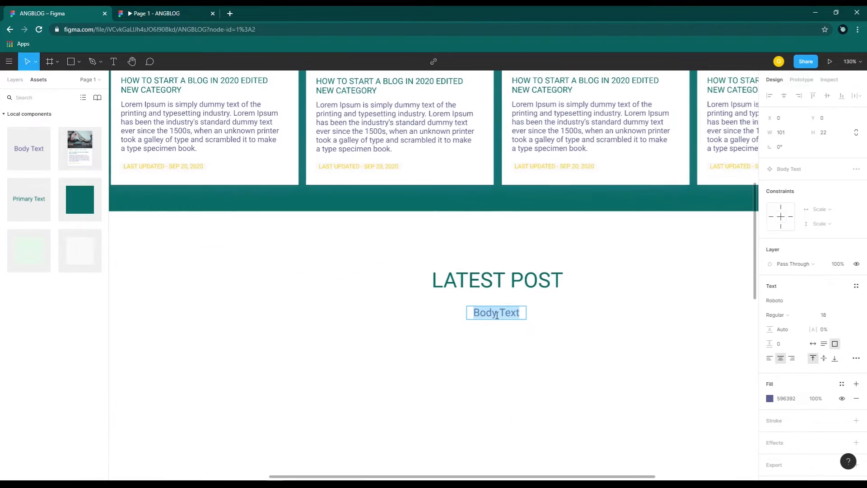
type("Lorem ipsum dolor sit amet consectetur adipisicing elit.")
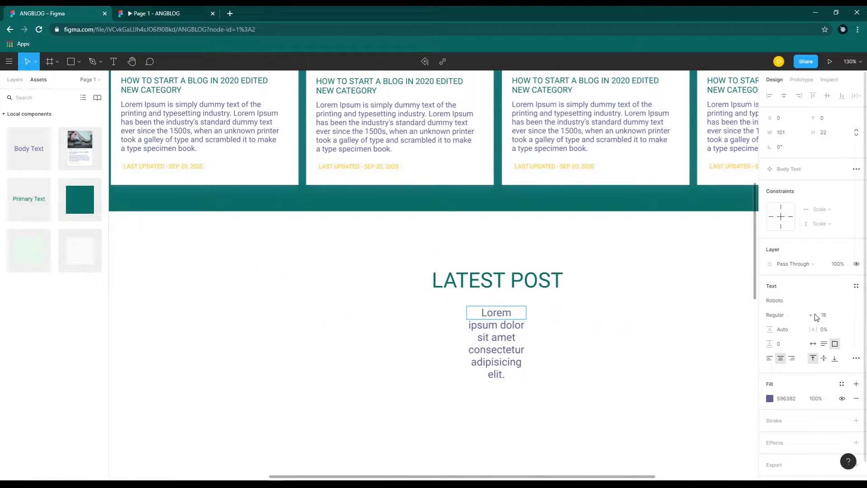
- Reduce the subtitle's font size and widen its box to about 397 × 22 so it fits on one line close below the heading
left_click(845, 316)
left_click(842, 305)
left_click_drag(526, 312, 582, 305)
left_click(603, 371)
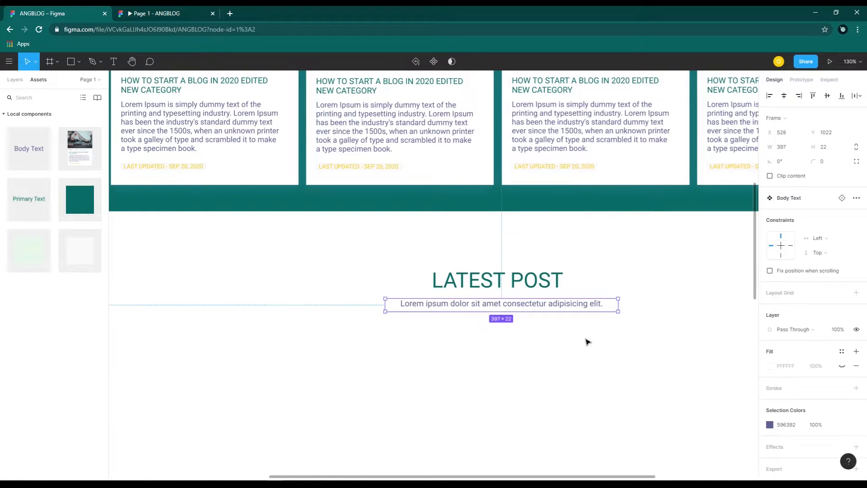
left_click(587, 341)
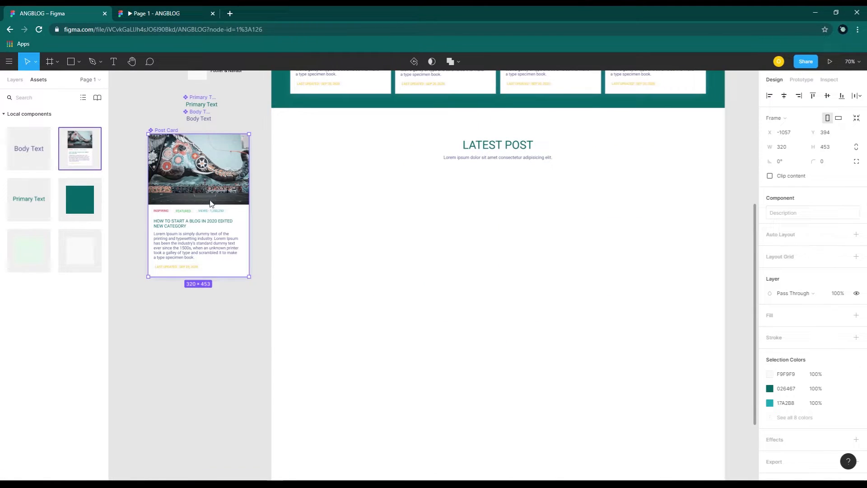
- Place a Post Card instance at the left of the Latest Post section and set its width to 398
left_click_drag(210, 204, 345, 253)
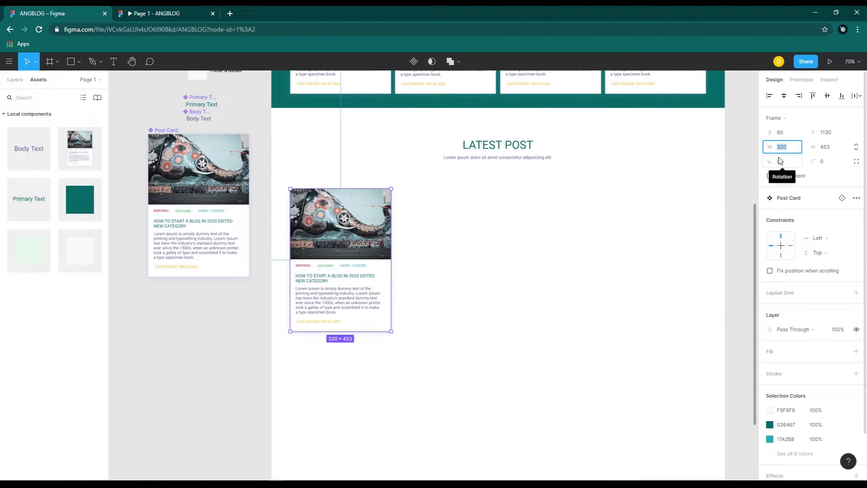
key("Return")
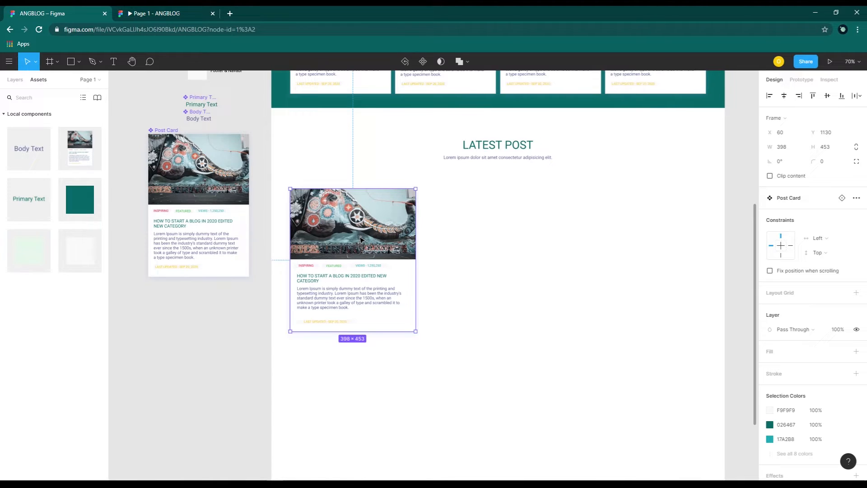
scroll(361, 239, "up", 5)
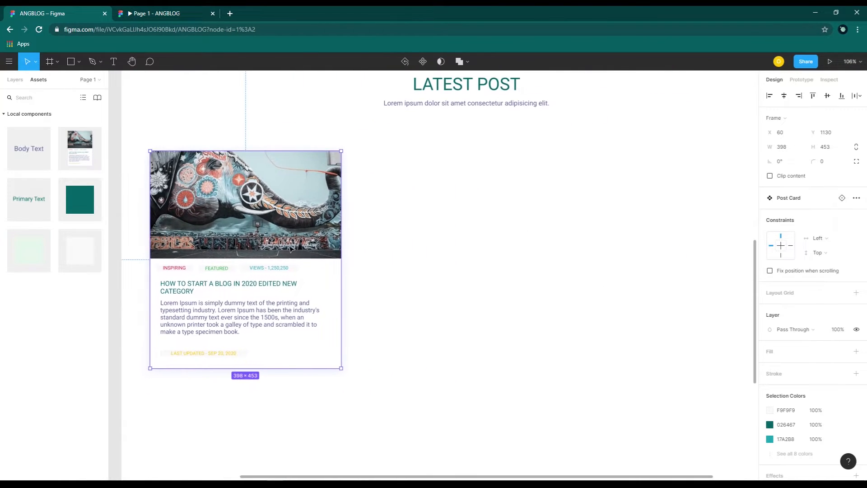
- Duplicate the widened post card twice to form a row of three cards in the Latest Post section
left_click_drag(291, 249, 504, 249)
key("ctrl+d")
scroll(517, 295, "down", 4)
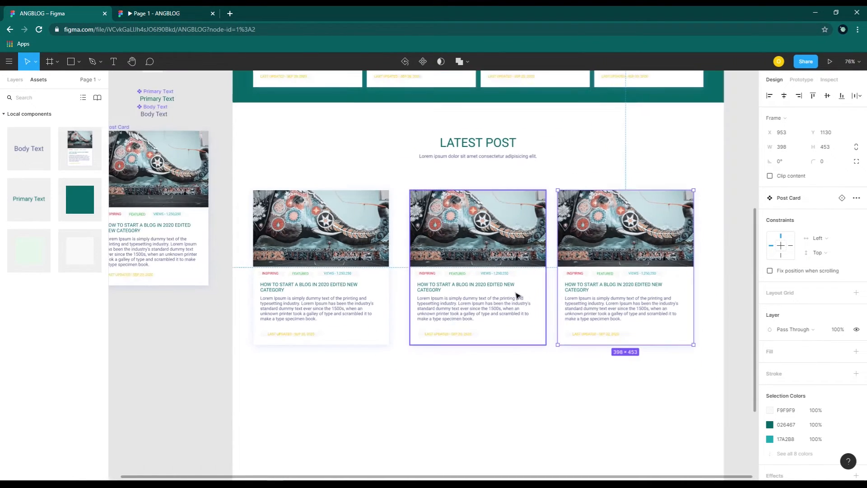
- Space the three Latest Post cards evenly, about 49 apart, and shift the row slightly right
left_click(515, 293, "shift")
left_click(367, 308, "shift")
mouse_move(499, 309)
left_mouse_down()
mouse_move(505, 318)
mouse_move(492, 294)
left_mouse_up()
left_click(505, 349)
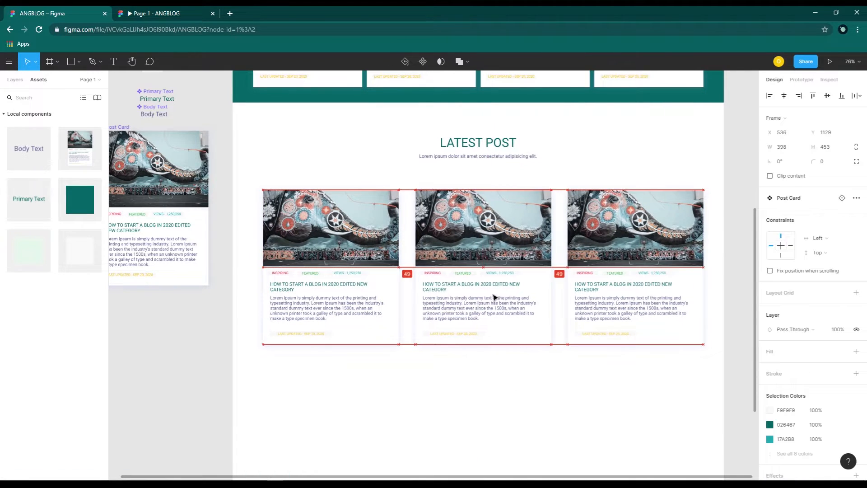
left_click(740, 307)
- Copy the row of three Latest Post cards directly below itself, leaving a gap of about 29 between the rows
scroll(550, 329, "down", 1)
left_click(519, 317)
left_click(368, 290, "shift")
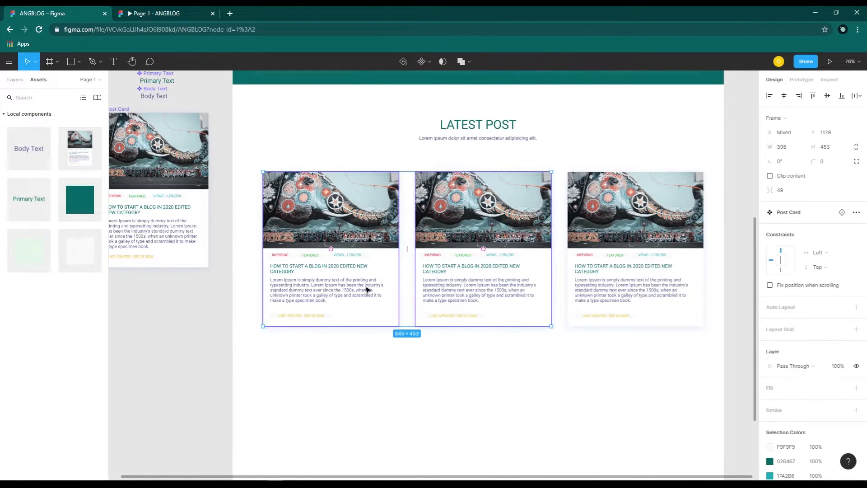
left_click(591, 266, "shift")
scroll(589, 175, "down", 3)
left_click_drag(594, 148, 594, 312)
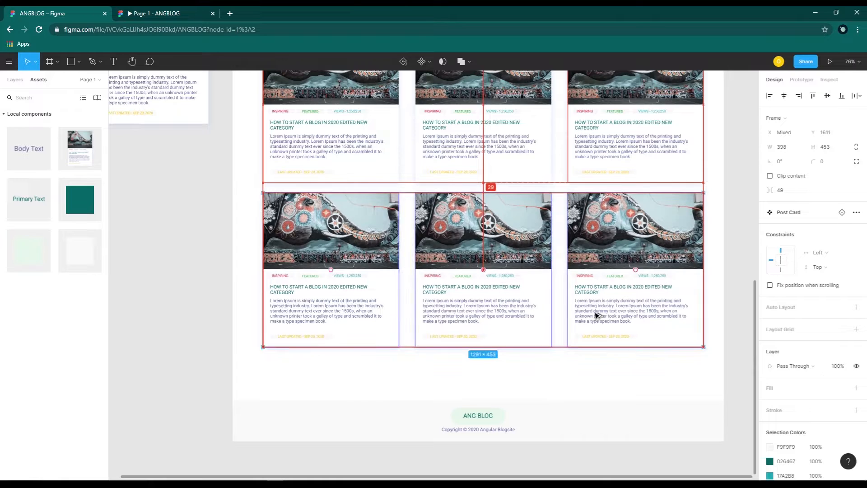
- Select all six Latest Post cards and shift them slightly left and up to center the grid under the heading
scroll(569, 357, "up", 3)
scroll(569, 355, "down", 1)
left_click(599, 366)
left_click(489, 377, "shift")
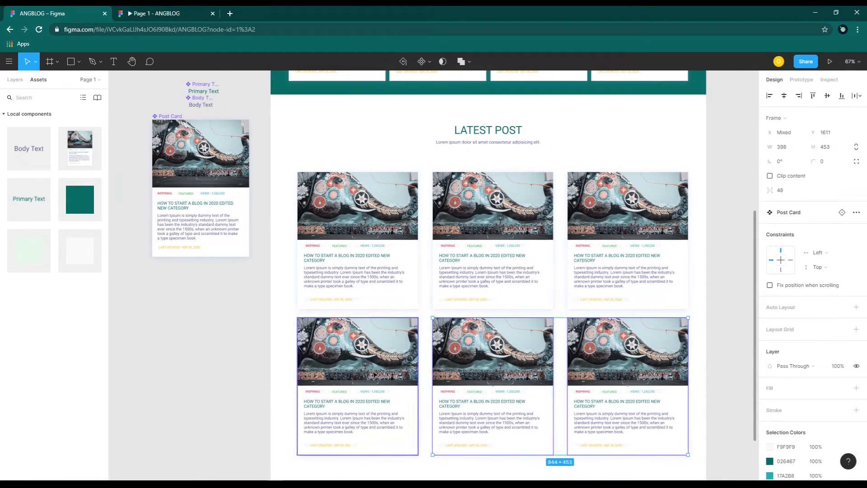
left_click(370, 367, "shift")
left_click(368, 275, "shift")
left_click(490, 268, "shift")
left_click(632, 272, "shift")
left_click_drag(634, 272, 628, 275)
left_click(615, 470)
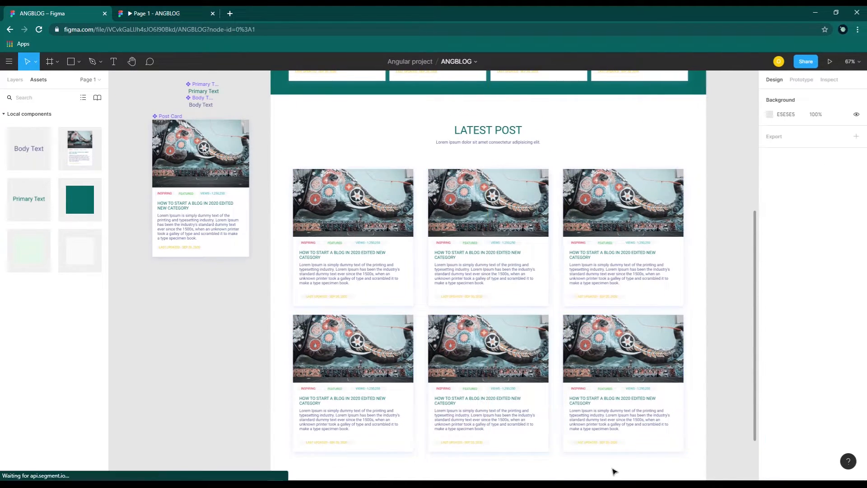
- Delete the elephant picture from the first Latest Post card and place the portrait image with blue and red flowers over it
scroll(554, 258, "up", 2)
left_click(373, 266)
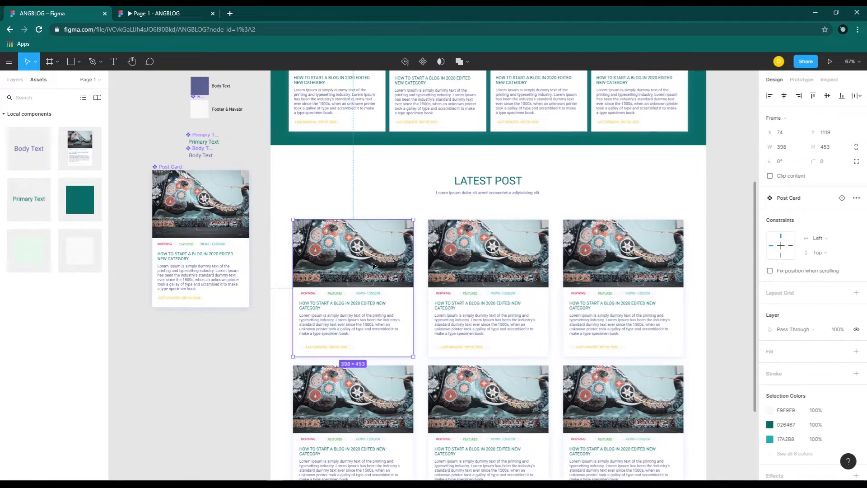
double_click(372, 259)
key("Delete")
left_click(79, 61)
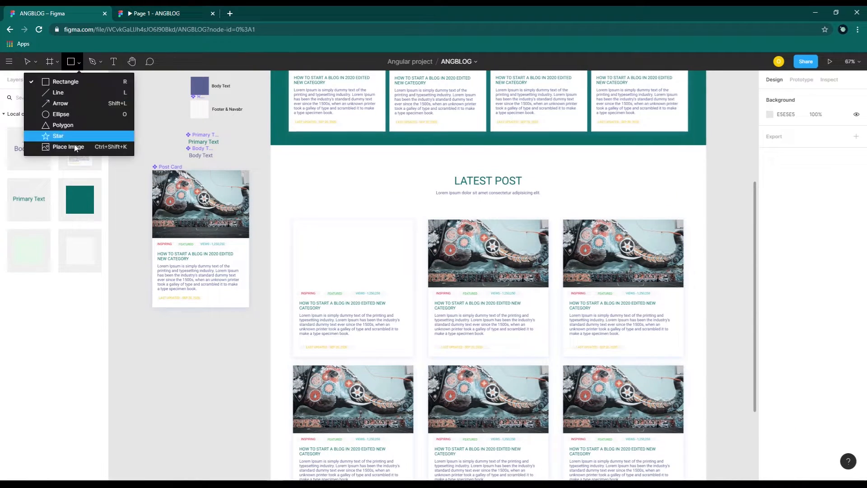
left_click(74, 147)
double_click(426, 210)
left_click(386, 179)
- Align the flower portrait with the first card's upper corner and shrink its height to fit the card's picture area
left_click_drag(387, 179, 413, 314)
scroll(358, 318, "up", 2)
left_click_drag(586, 307, 431, 294)
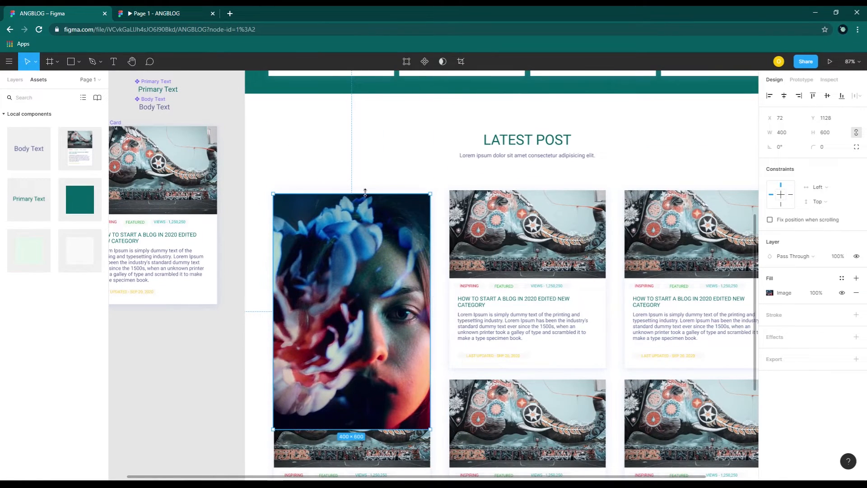
left_click_drag(365, 193, 365, 190)
left_click_drag(367, 429, 367, 277)
left_click(393, 158)
- Delete the elephant picture from the middle card of the first row and place the blond figurine image there
left_click(577, 228)
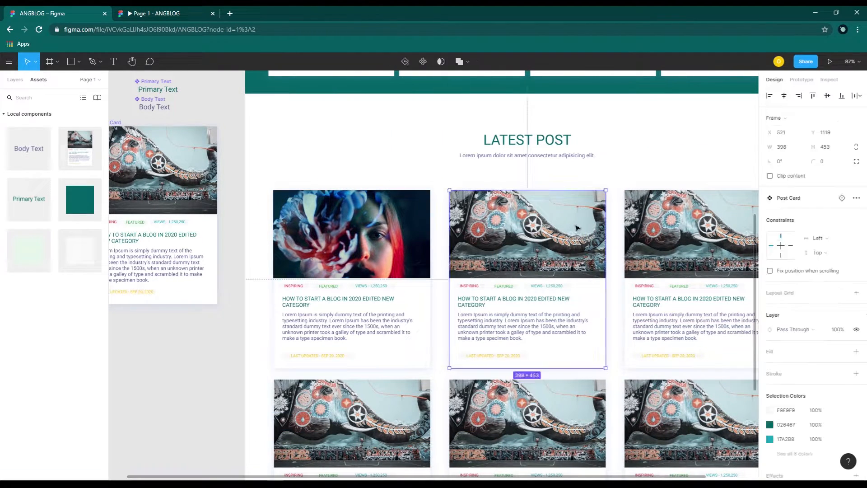
double_click(576, 228)
key("Delete")
double_click(478, 207)
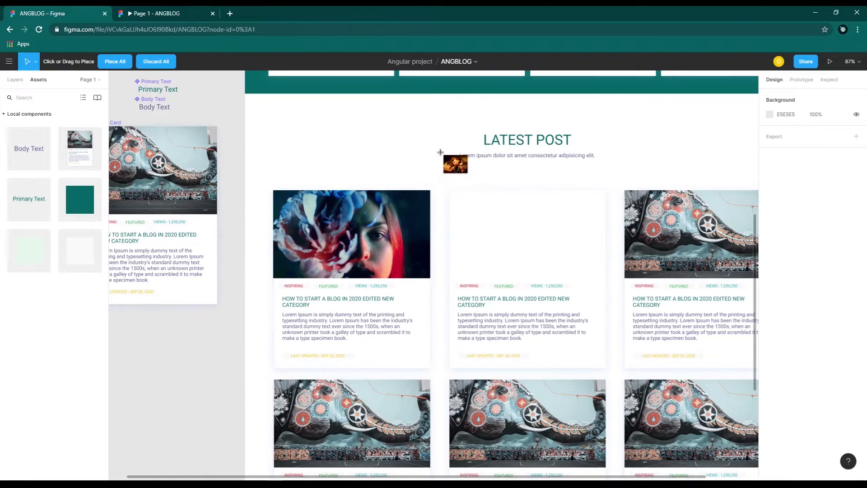
left_click(435, 205)
- Position the figurine image on the middle card and resize it to fill the card's picture area
left_click_drag(374, 176, 554, 291)
scroll(553, 290, "up", 2)
left_click_drag(490, 264, 482, 246)
left_click_drag(467, 479, 468, 256)
left_click_drag(612, 307, 491, 343)
left_click_drag(728, 256, 510, 251)
left_click(520, 276)
left_click(498, 262)
left_click(520, 264)
- Delete the elephant picture from the third card of the first row and place the image of a person holding painted ceramic art
left_click_drag(605, 253, 411, 249)
double_click(411, 249)
key("Delete")
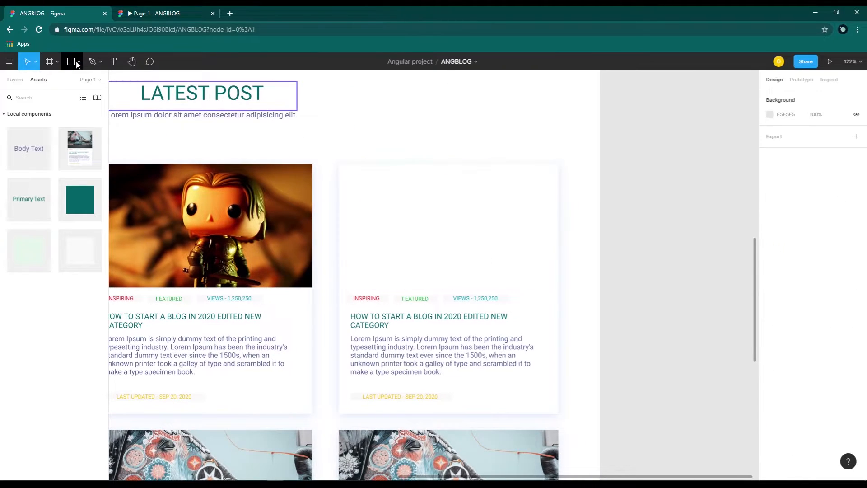
left_click(78, 61)
left_click(78, 149)
left_click(585, 221)
left_click(592, 370)
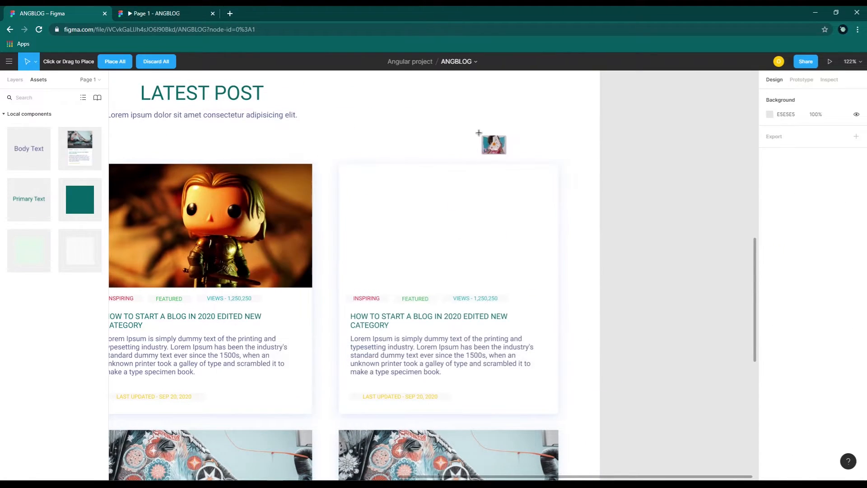
left_click(478, 136)
- Fit the ceramic art image to the third card's picture area, 224 high and as wide as the card
left_click_drag(478, 210, 554, 400)
scroll(467, 390, "down", 1)
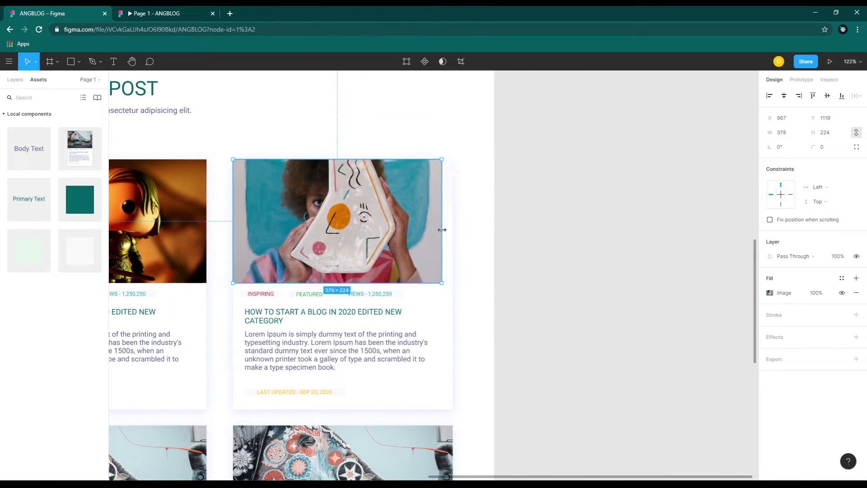
left_click(556, 282)
scroll(556, 282, "up", 1)
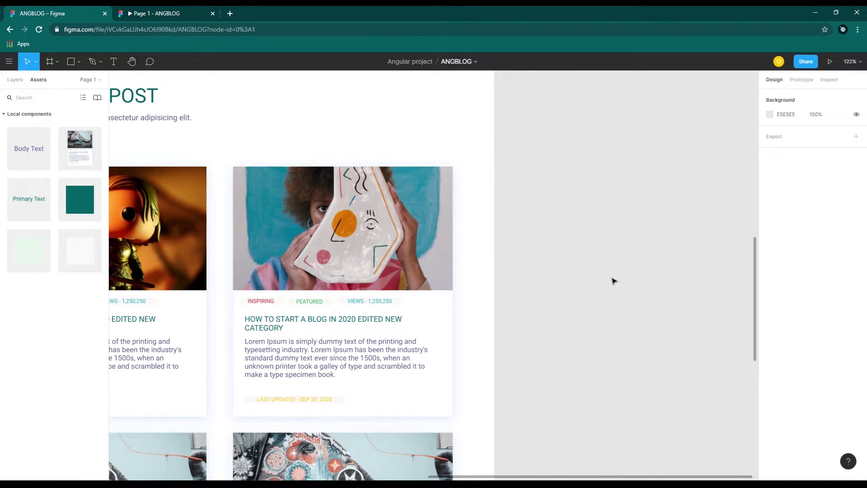
- Delete the elephant picture from the first card of the second row and place the green and yellow paint-splashed image
scroll(614, 280, "down", 1)
left_click_drag(428, 153, 664, 213)
left_click_drag(280, 406, 345, 122)
left_click(298, 248)
double_click(298, 248)
key("Delete")
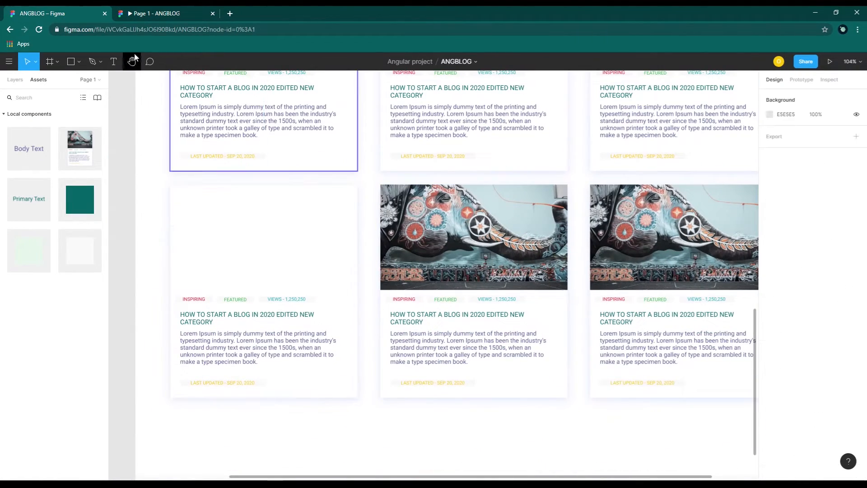
left_click(79, 61)
left_click(97, 158)
left_click(627, 207)
left_click(581, 366)
left_click(327, 430)
- Align the paint-splashed image with the card's upper corner and resize it to 224 high and the card's width
left_click_drag(346, 444, 380, 335)
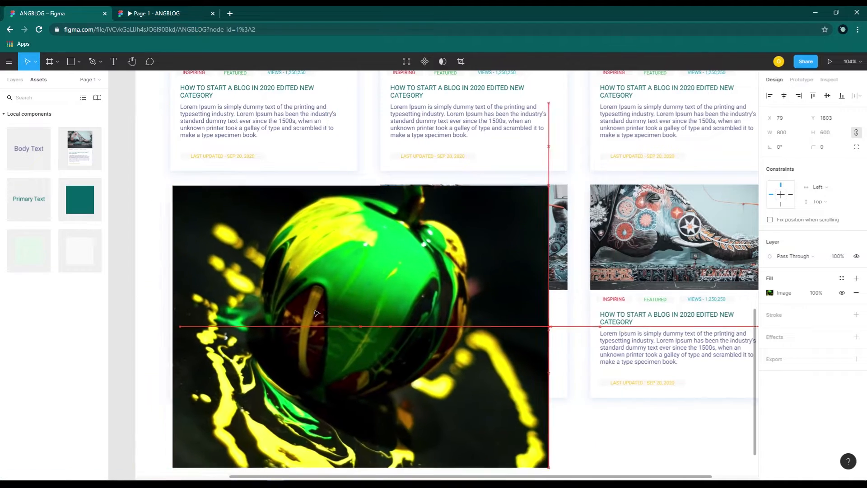
scroll(189, 238, "up", 3)
left_click_drag(216, 242, 210, 242)
left_click_drag(690, 326, 668, 167)
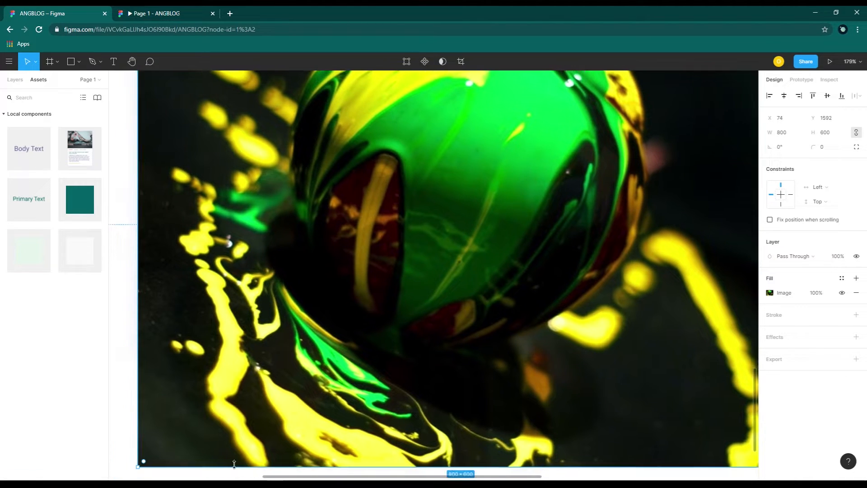
left_click_drag(227, 472, 338, 331)
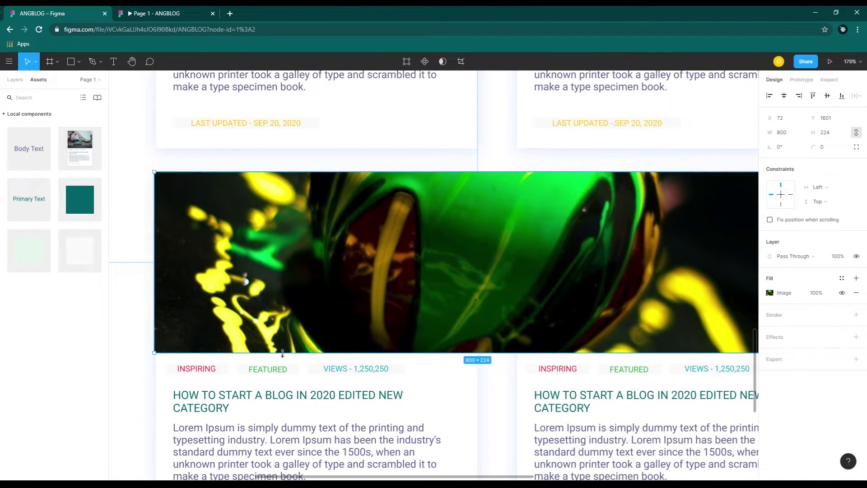
left_click_drag(747, 289, 593, 312)
left_click_drag(647, 309, 326, 325)
left_click(344, 338)
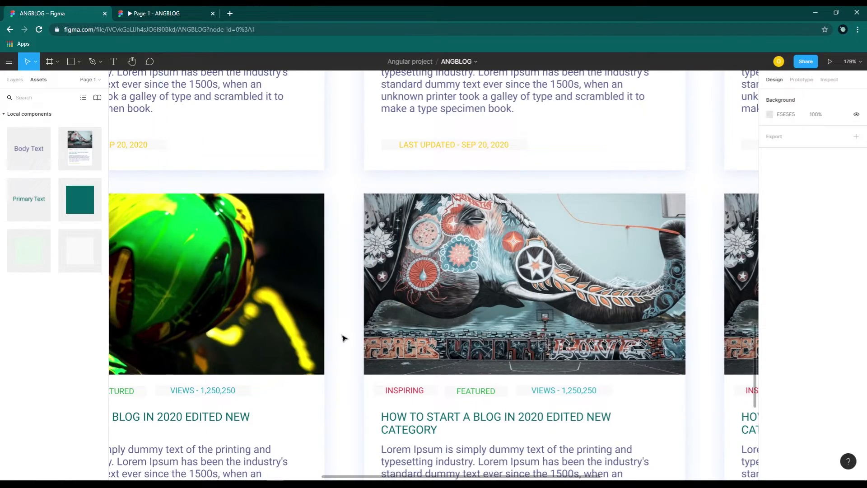
- Delete the elephant picture from the middle card of the second row and place the masked man image
scroll(397, 355, "down", 2)
left_click_drag(397, 355, 455, 290)
double_click(545, 251)
key("Delete")
left_click(79, 61)
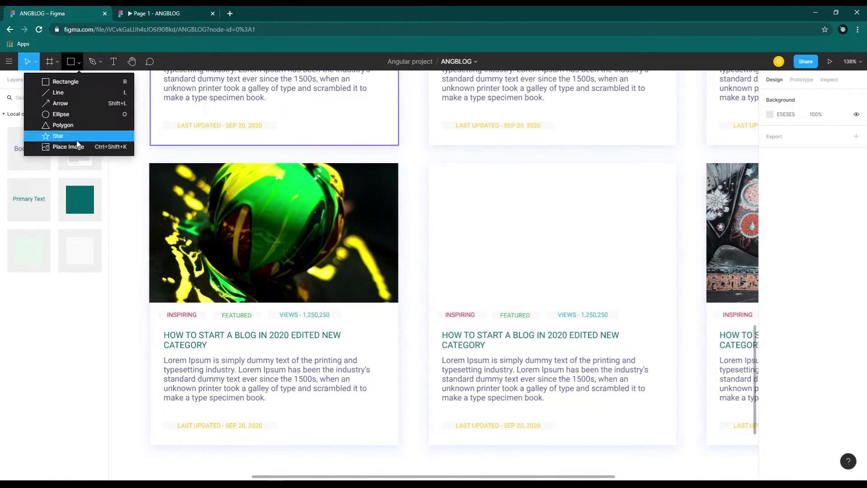
left_click(78, 146)
double_click(331, 266)
left_click(435, 199)
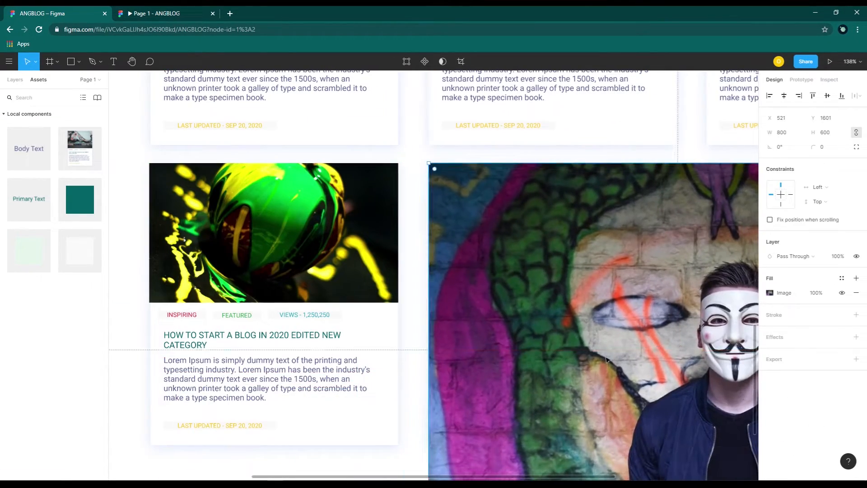
- Resize the masked man image in height and width to fit the middle card's picture area
scroll(529, 340, "down", 5)
left_click_drag(530, 339, 527, 110)
left_click_drag(496, 165, 471, 300)
left_click_drag(465, 244, 465, 240)
left_click_drag(563, 278, 345, 354)
left_click_drag(683, 260, 434, 248)
left_click(445, 239)
- Delete the elephant picture from the last card of the second row and place the colorful geometric mural image
double_click(657, 294)
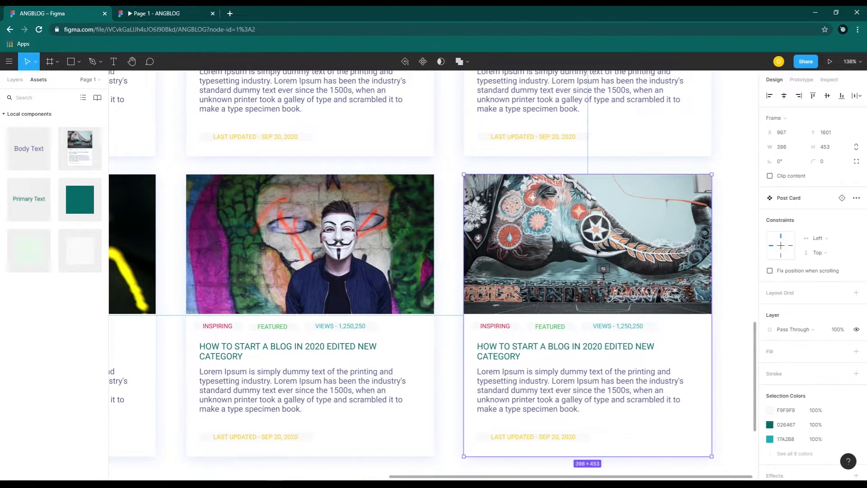
key("Delete")
double_click(378, 255)
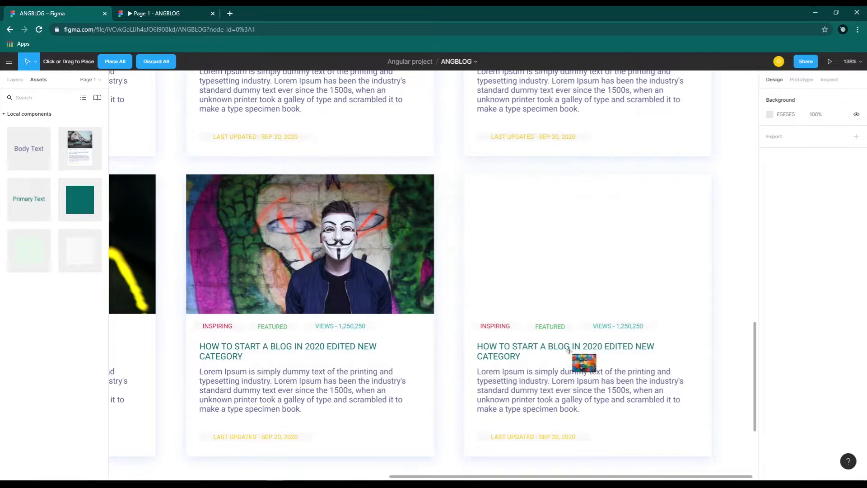
left_click(452, 199)
- Align the mural image with the last card and reduce its height and width to fill the card's picture area
left_click_drag(552, 338, 564, 312)
scroll(555, 334, "down", 3)
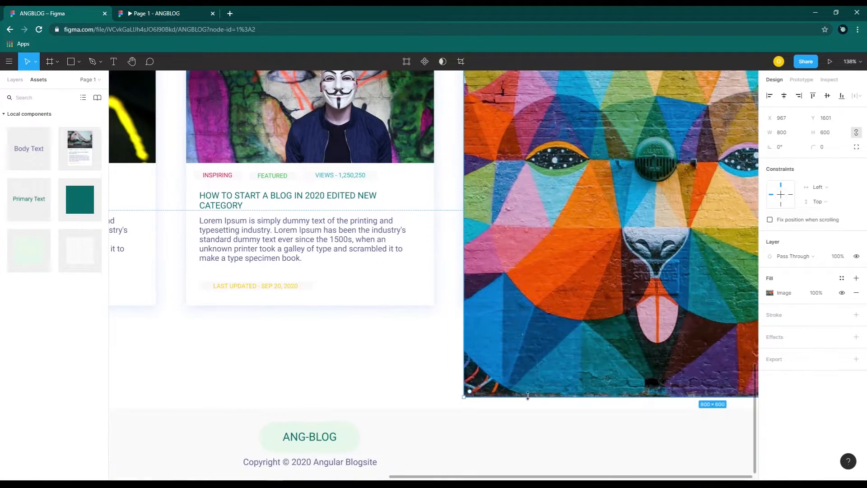
left_click_drag(528, 396, 505, 139)
left_click_drag(453, 227, 408, 341)
left_click_drag(479, 254, 479, 277)
left_click_drag(675, 343, 516, 381)
left_click(734, 273)
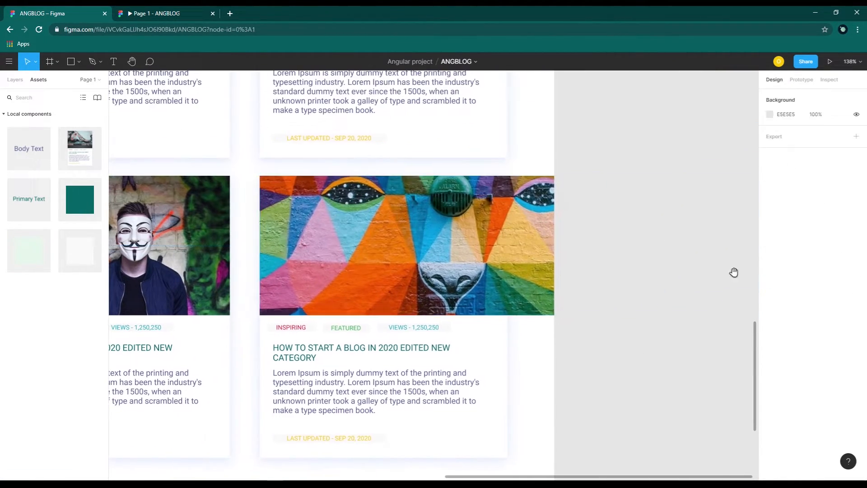
left_click_drag(733, 273, 677, 269)
key("ctrl+z")
left_click_drag(701, 263, 449, 261)
left_click(613, 288)
left_click_drag(311, 319, 548, 288)
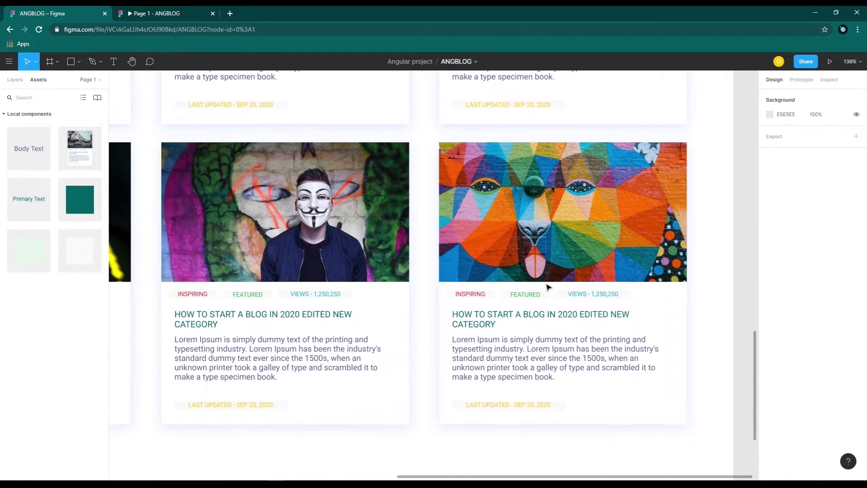
- Place a teal Rectangle 2 instance between the card grid and the footer, size it 180 × 54 and shift it toward the page center
scroll(541, 288, "down", 4)
left_click_drag(651, 162, 654, 221)
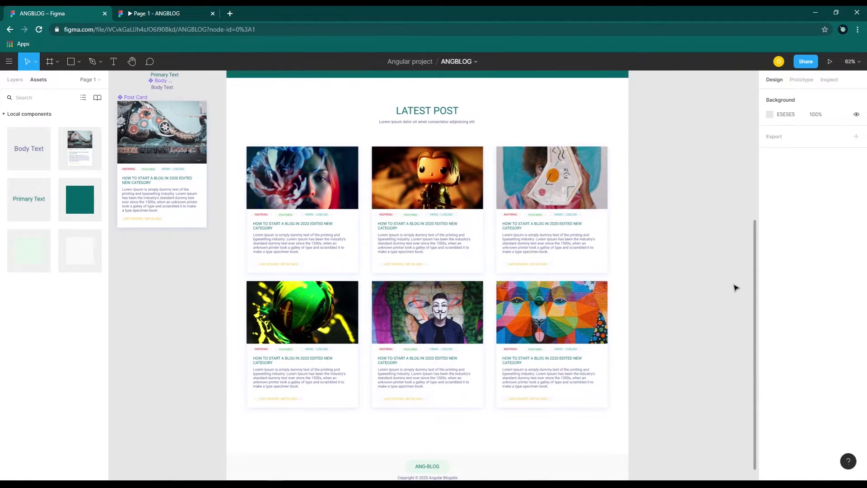
scroll(650, 327, "down", 3)
scroll(650, 328, "down", 2)
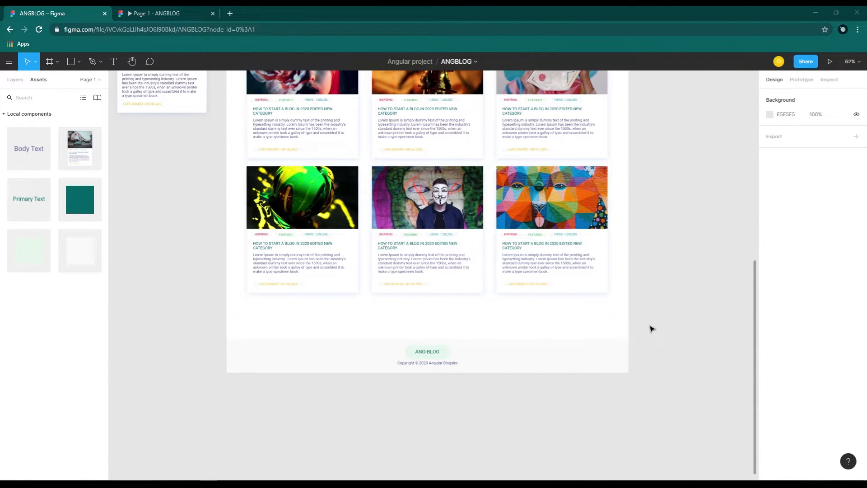
scroll(434, 327, "up", 5)
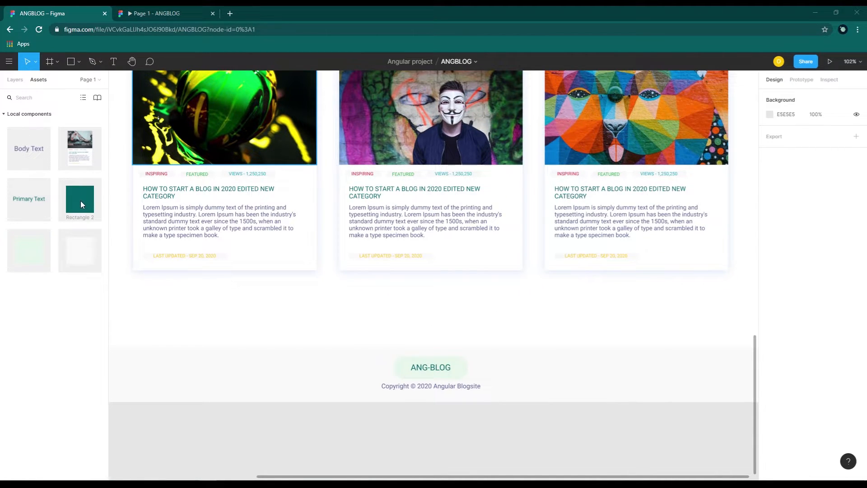
left_click_drag(82, 204, 393, 310)
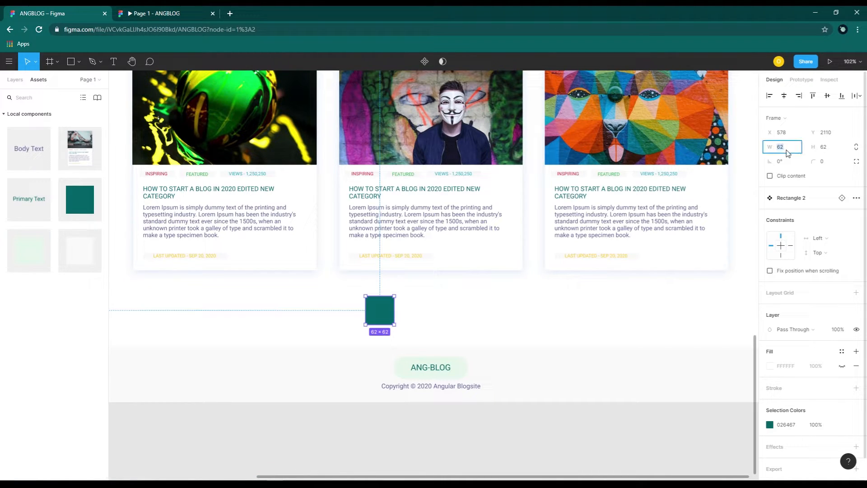
key("Return")
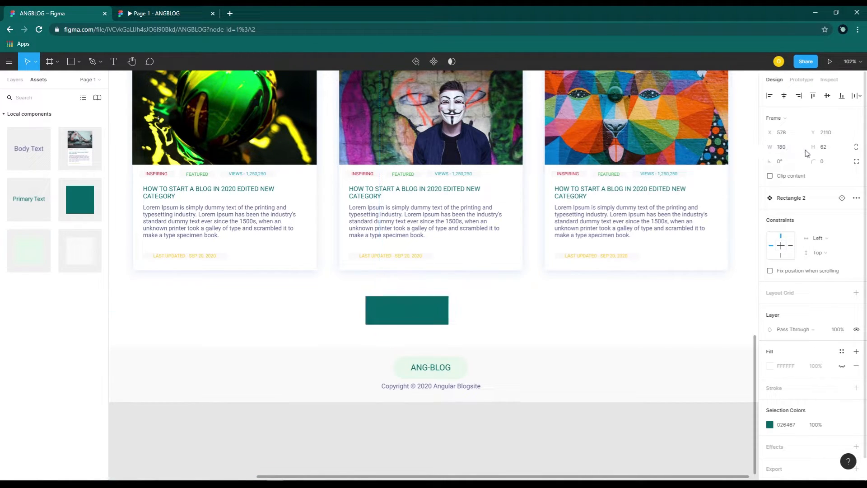
left_click(828, 150)
type("54")
key("Return")
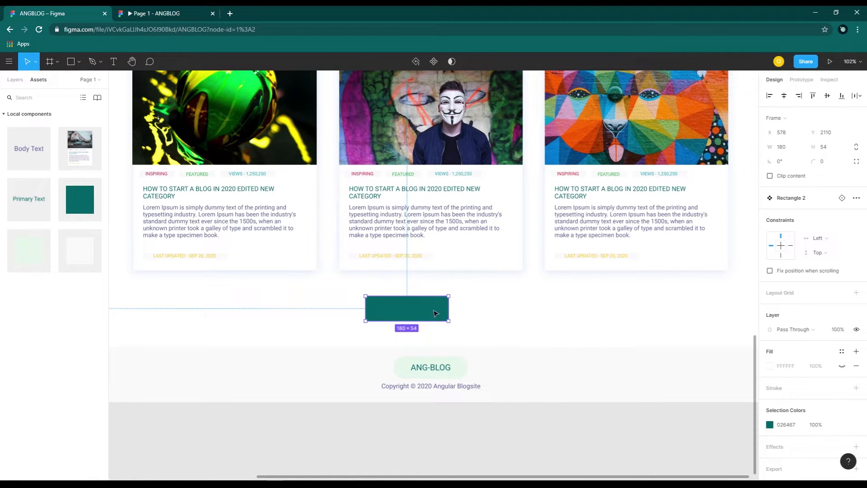
left_click_drag(434, 312, 446, 312)
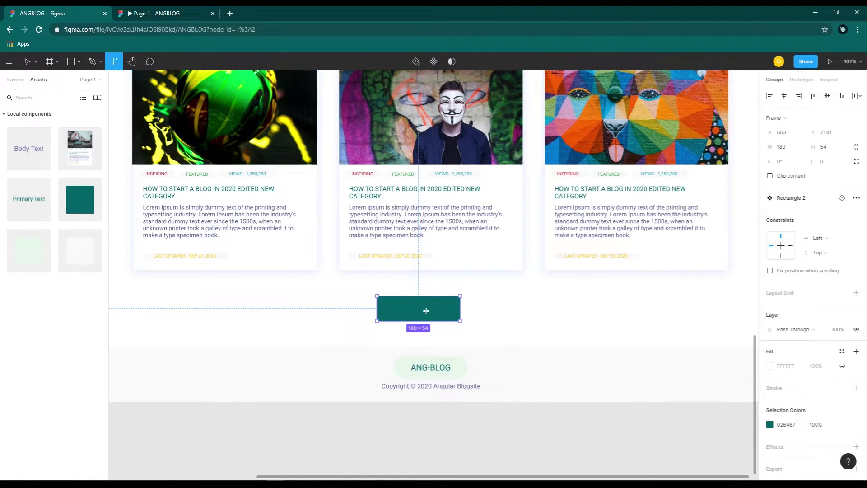
- Add the centered text LOAD MORE over the teal rectangle, at size 18 in white FFFFFF, and align it within the rectangle
left_click_drag(384, 299, 445, 315)
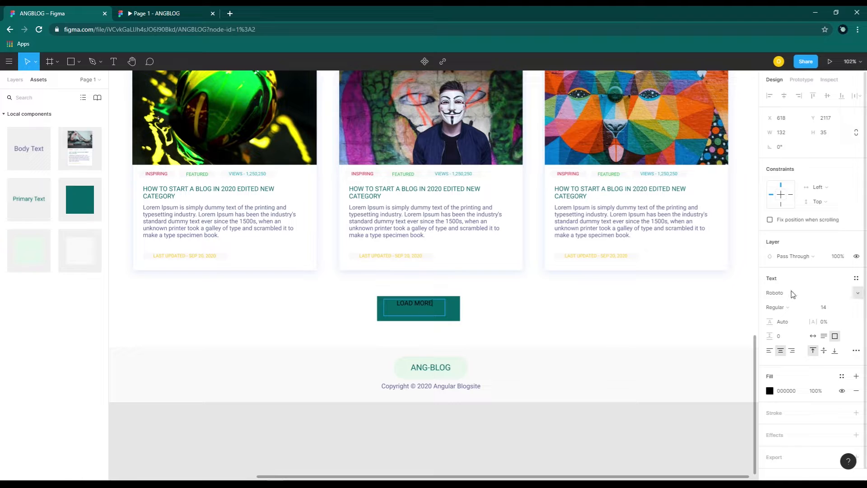
left_click(847, 308)
left_click(825, 319)
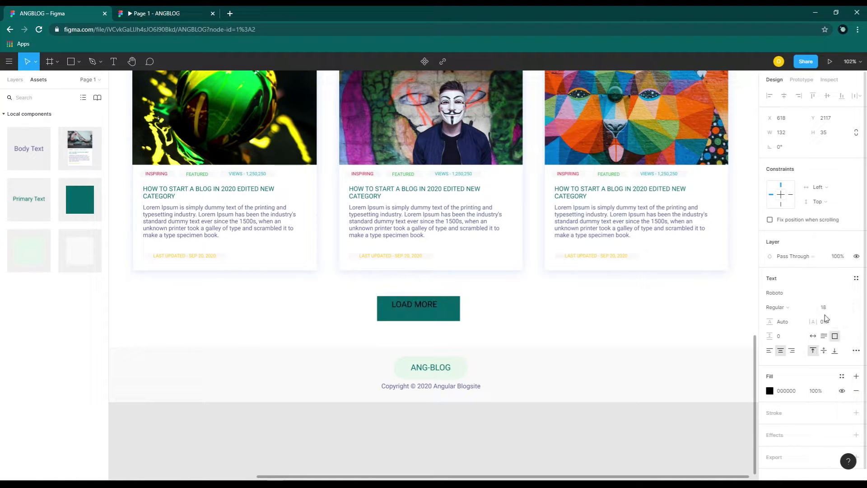
left_click(769, 390)
type("ffffff")
key("Return")
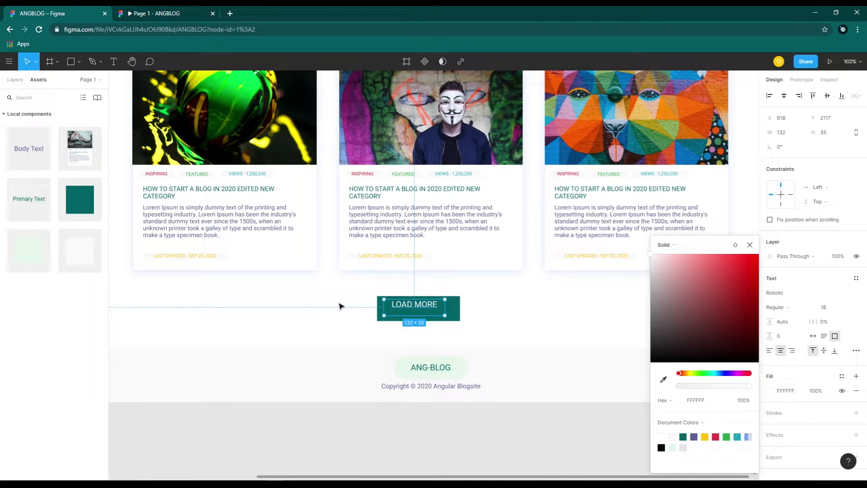
left_click_drag(414, 306, 418, 308)
left_click_drag(425, 316, 425, 312)
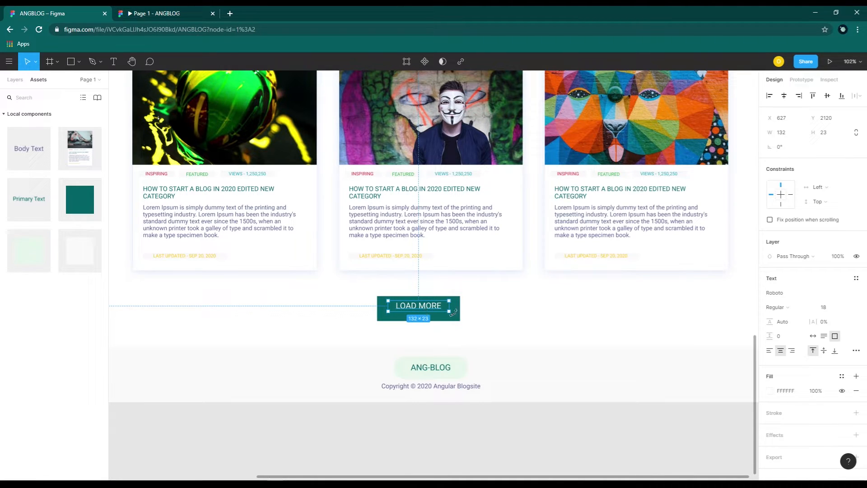
- Center the LOAD MORE text vertically in its teal rectangle, group the two and name the group Load More Button
left_click_drag(440, 289, 463, 321)
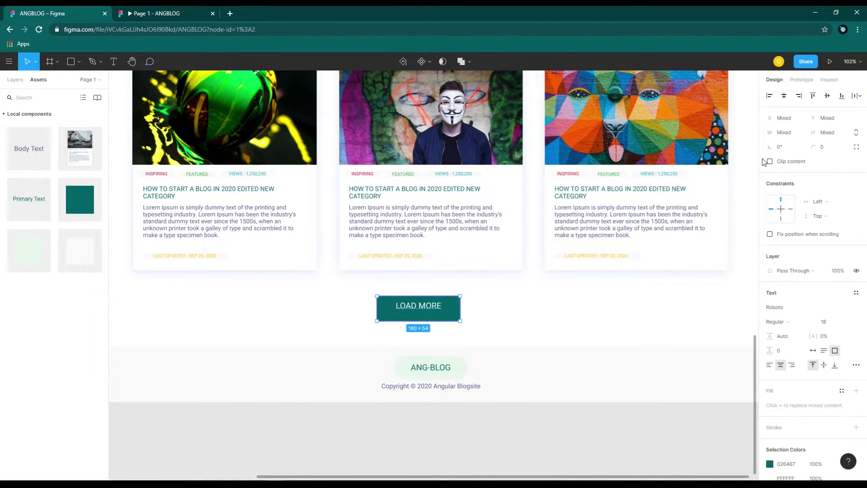
right_click(452, 307)
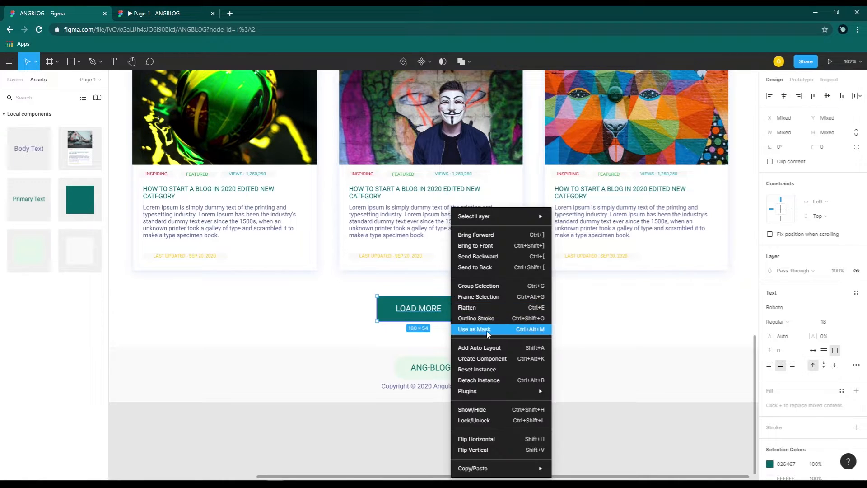
left_click(501, 292)
left_click(15, 79)
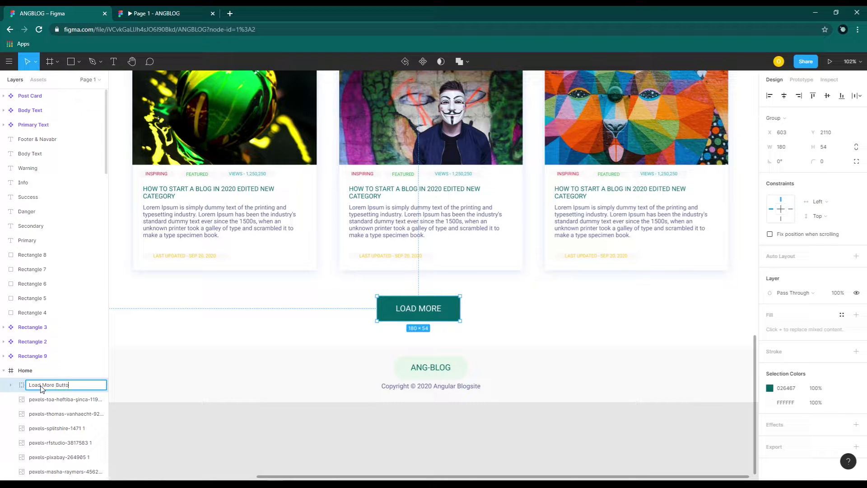
- Center the Load More Button group horizontally on the Home page
scroll(444, 317, "down", 2)
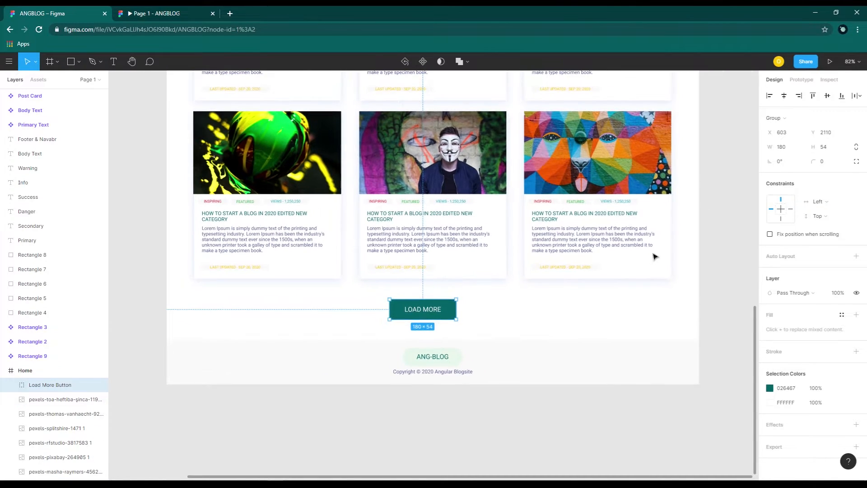
left_click(784, 96)
left_click(652, 319)
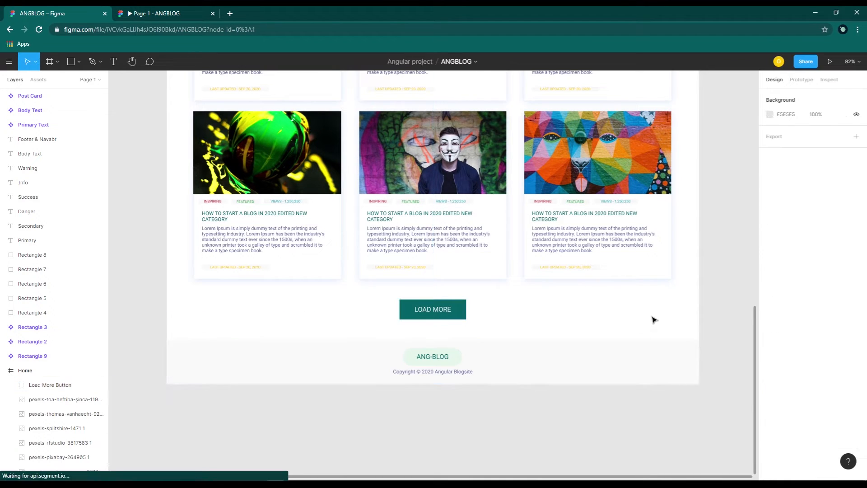
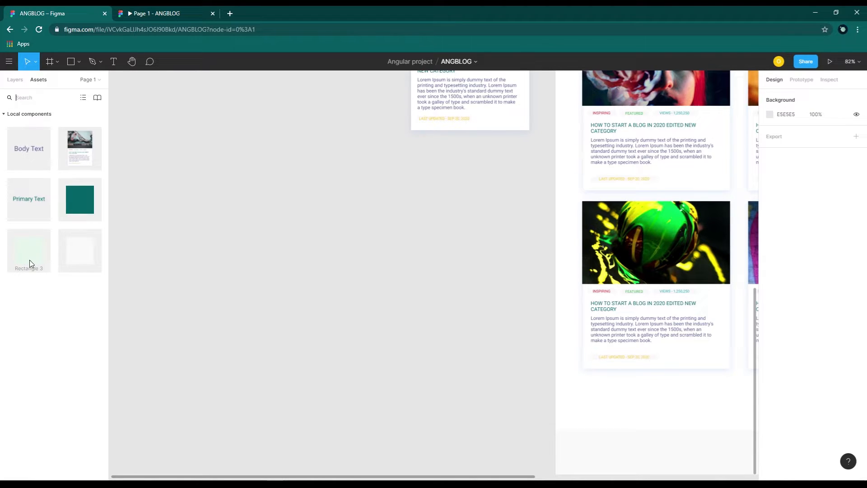
- Place a light green Rectangle 3 instance on the empty canvas beside the Home frame and size it 1230 × 280
left_click_drag(28, 258, 322, 229)
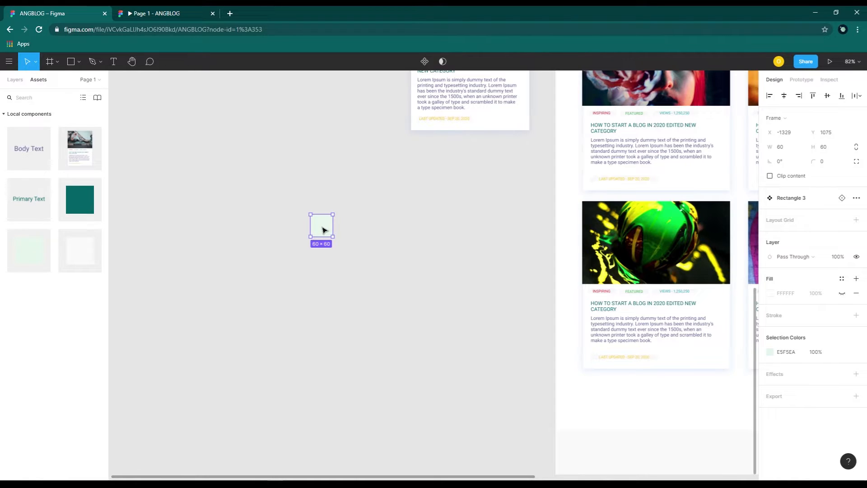
left_click(826, 152)
key("Return")
left_click(780, 152)
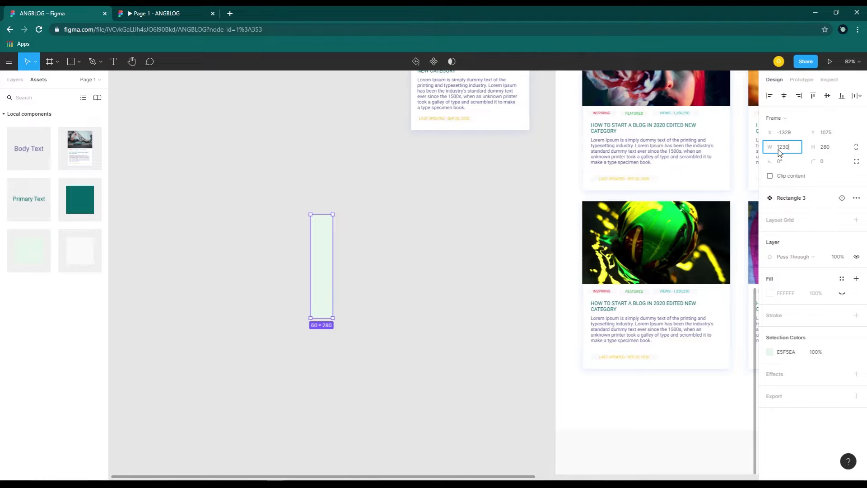
key("Return")
left_click_drag(561, 283, 341, 264)
left_click_drag(376, 378, 432, 392)
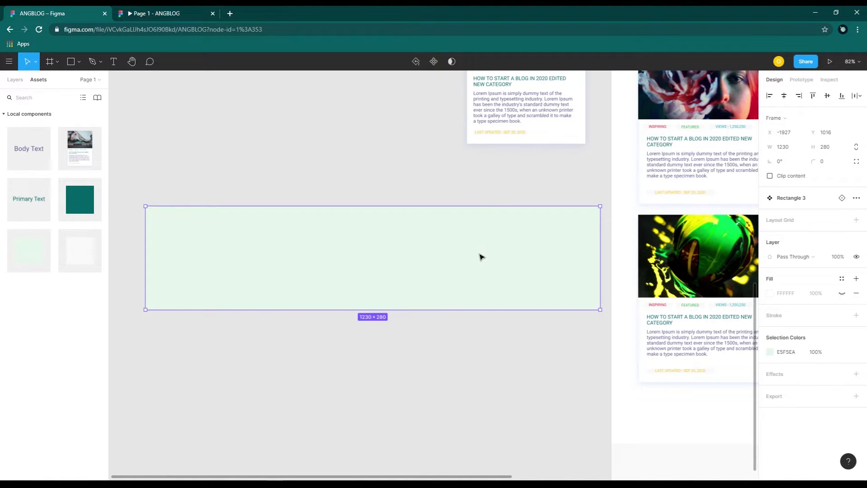
left_click_drag(480, 257, 479, 230)
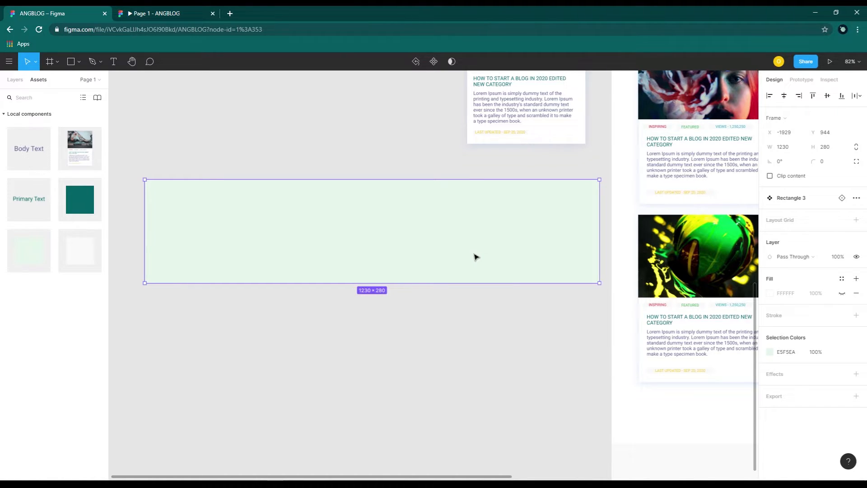
- Add a Drop Shadow effect to the light green rectangle with a blur of 20
left_click(774, 374)
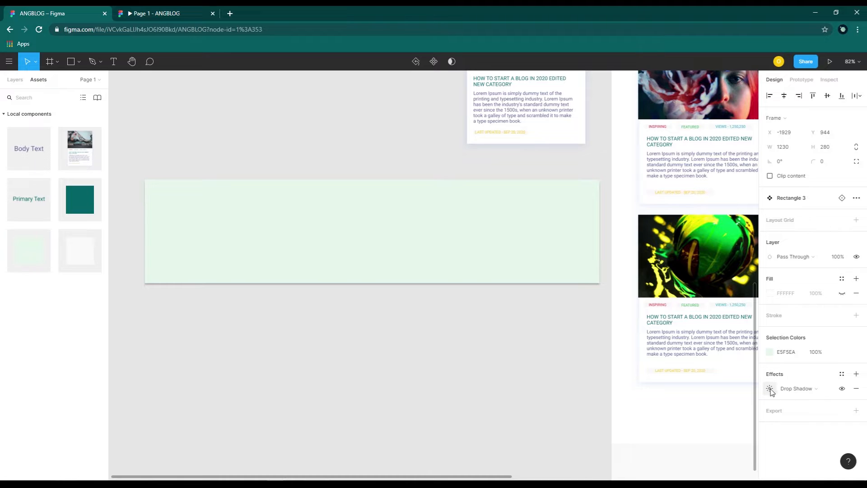
left_click(802, 389)
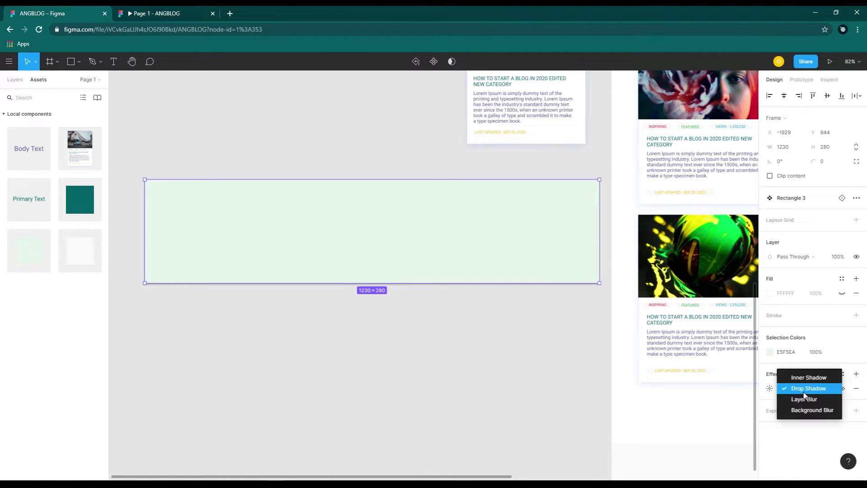
left_click(801, 389)
left_click(770, 389)
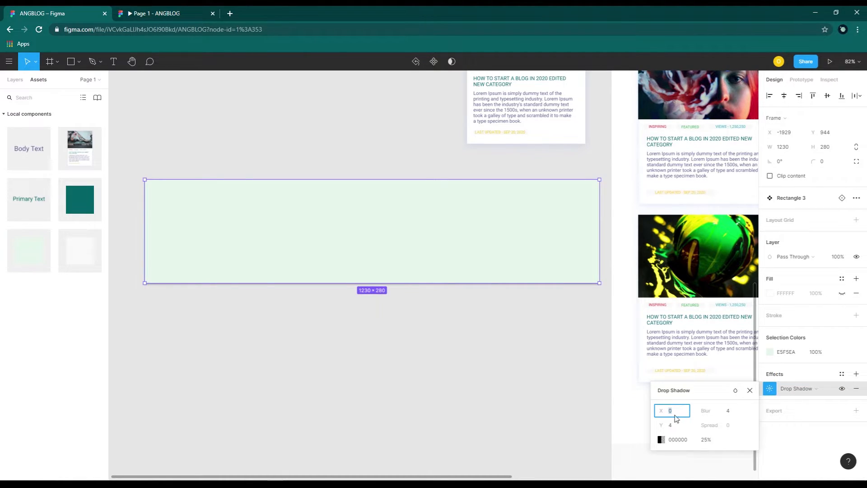
left_click(731, 413)
type("2")
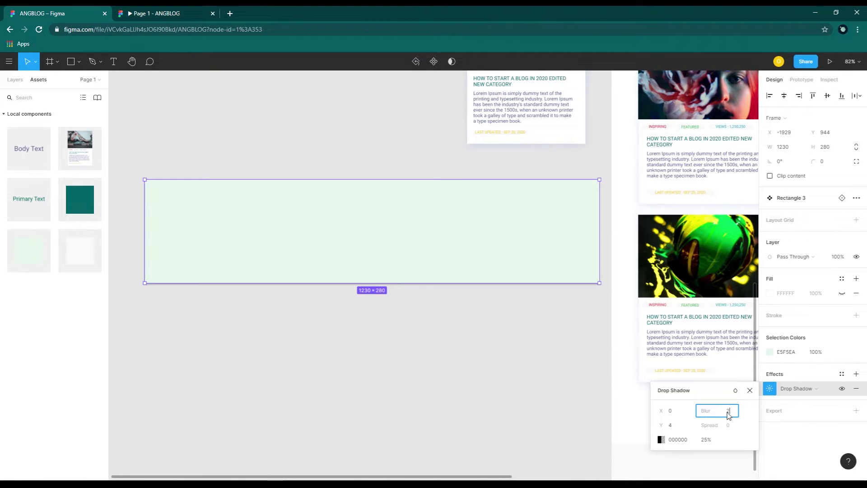
type("0")
- Set the drop shadow's color to 6FA4F2 with the Normal blend mode
left_click(682, 441)
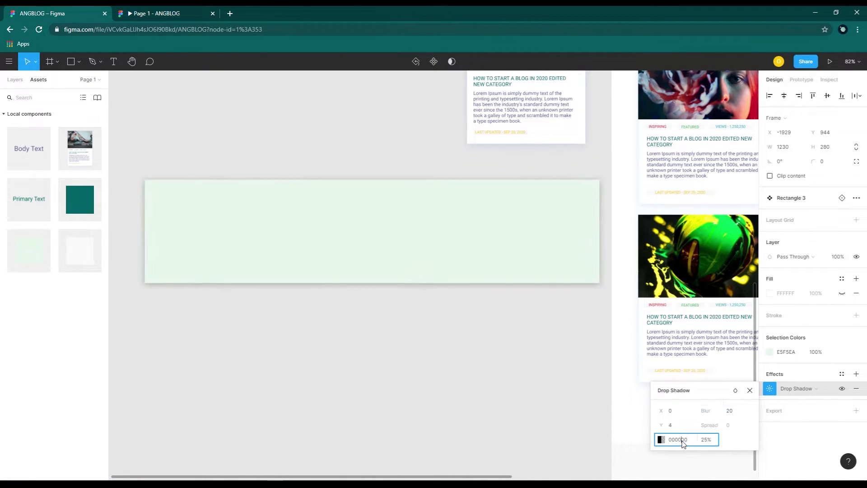
type("6fa4f2")
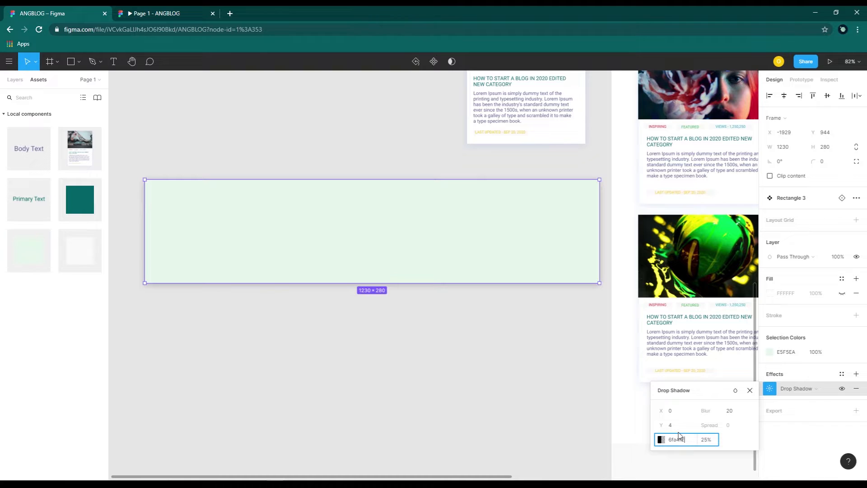
key("Return")
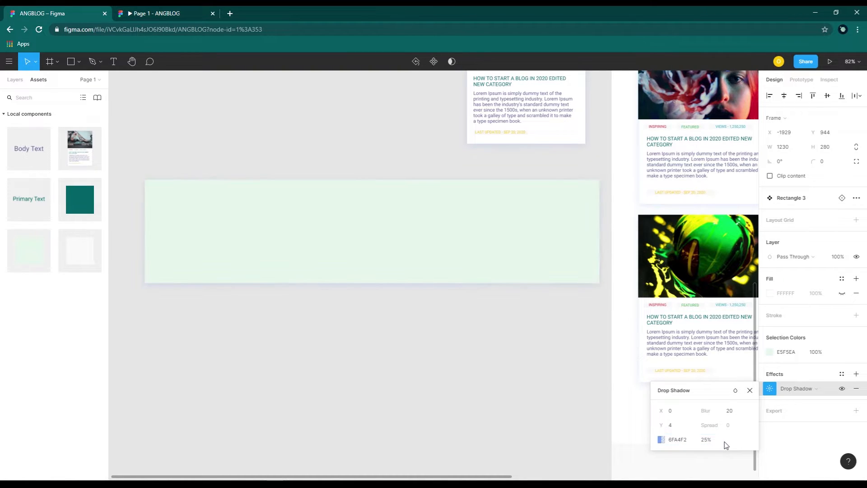
left_click(735, 390)
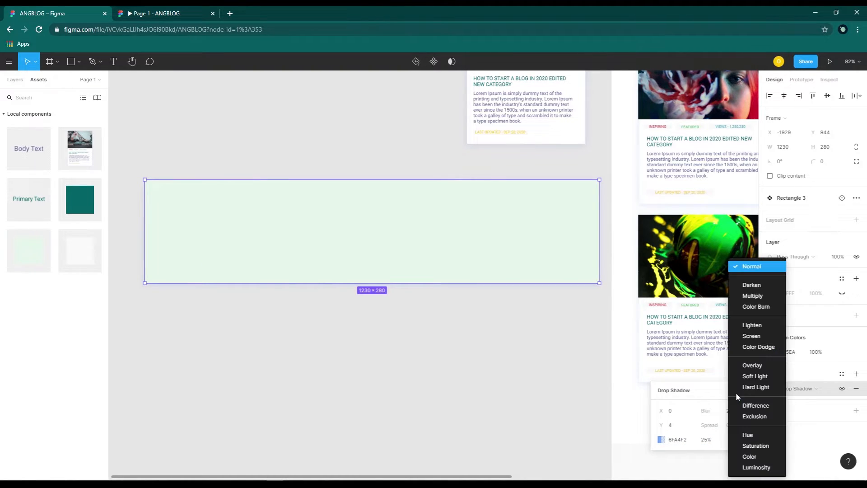
left_click(760, 269)
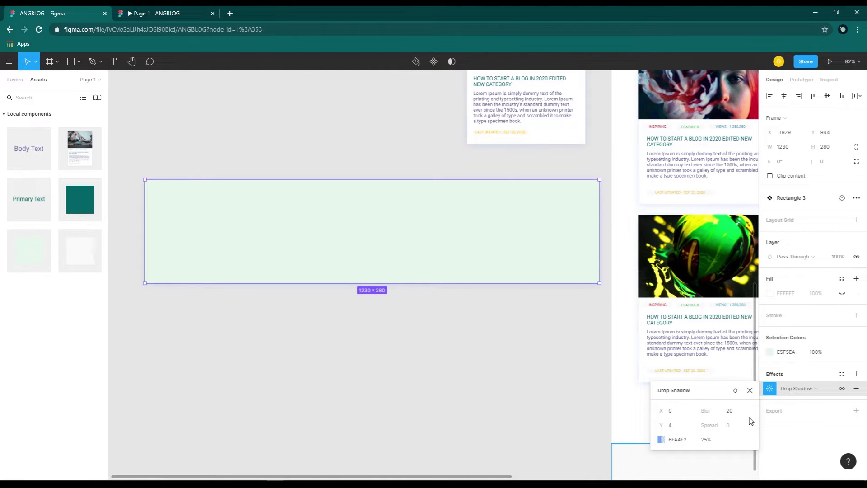
left_click(750, 390)
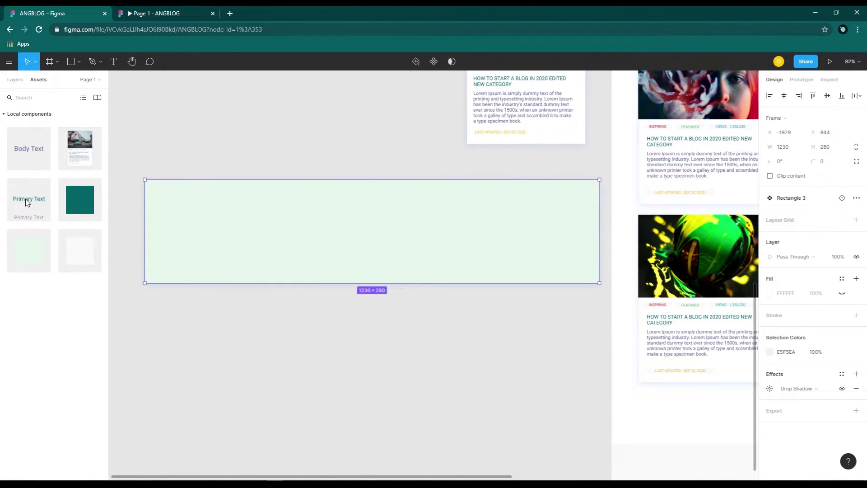
- Place a Primary Text instance near the upper edge of the green panel and change its text to SUBSCRIPTION FORM
left_click_drag(27, 202, 371, 200)
double_click(383, 197)
double_click(384, 197)
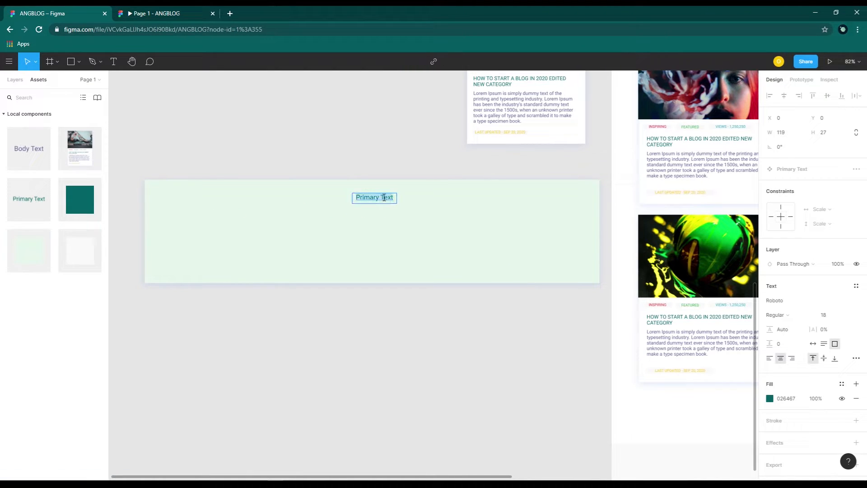
type("SUBSCRIPTION FORM")
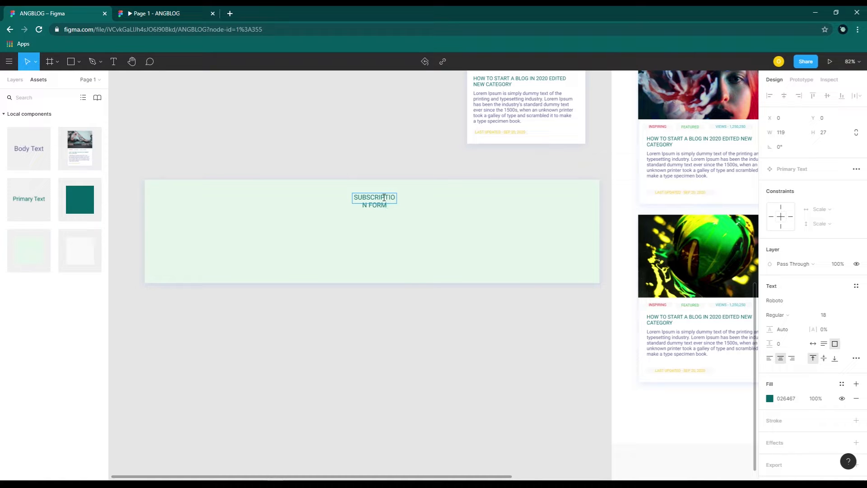
- Enlarge the SUBSCRIPTION FORM heading's font size and widen its text box so it fits on one line
triple_click(383, 199)
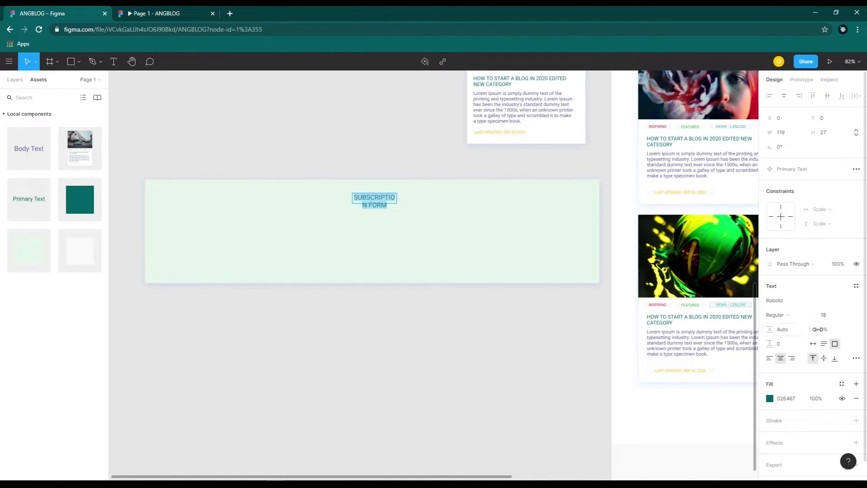
left_click(848, 316)
left_click(836, 354)
left_click(389, 200)
left_click_drag(397, 199, 428, 200)
left_click(383, 337)
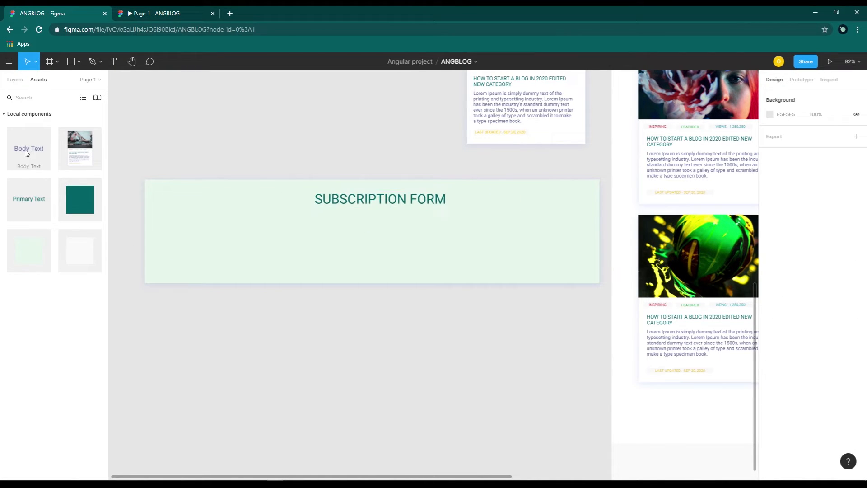
- Add a Body Text instance below the heading reading "Lorem ipsum dolor sit amet consectetur adipisicing elit. Culpa nobis est" and widen it to about 614
left_click_drag(26, 151, 378, 221)
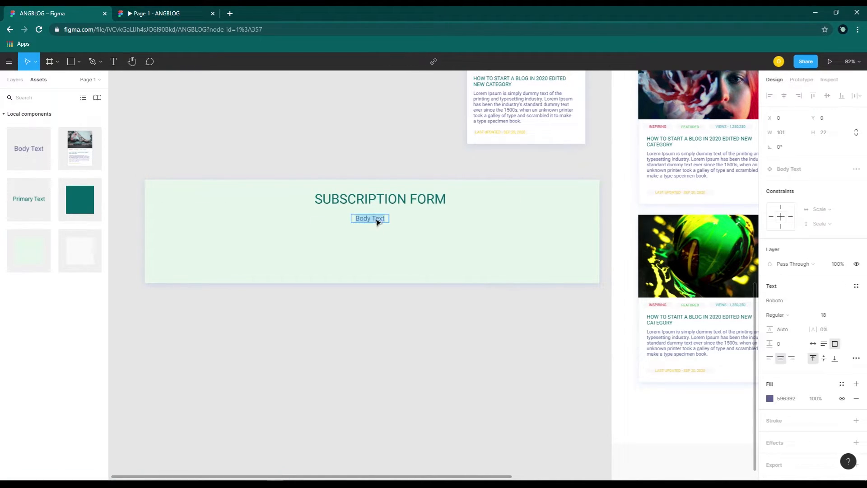
type("Lorem ipsum dolor sit amet consectetur adipisicing elit. Culpa nobis est")
left_click(452, 278)
left_click(382, 220)
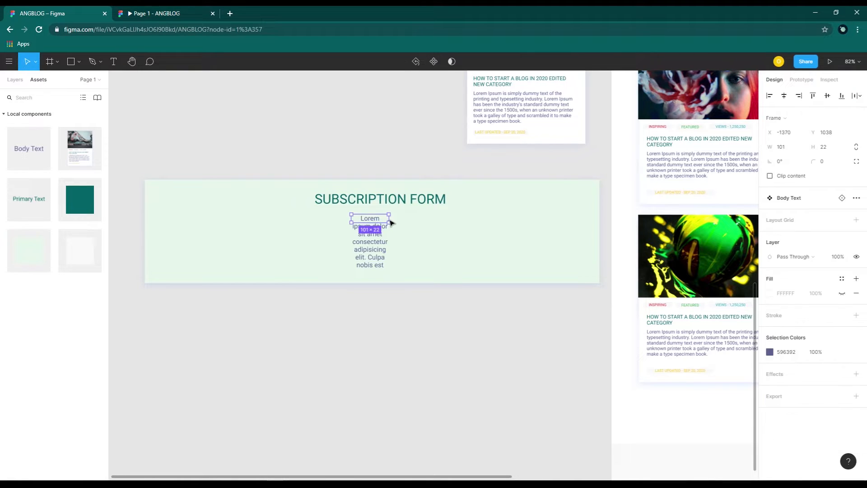
left_click_drag(389, 220, 469, 218)
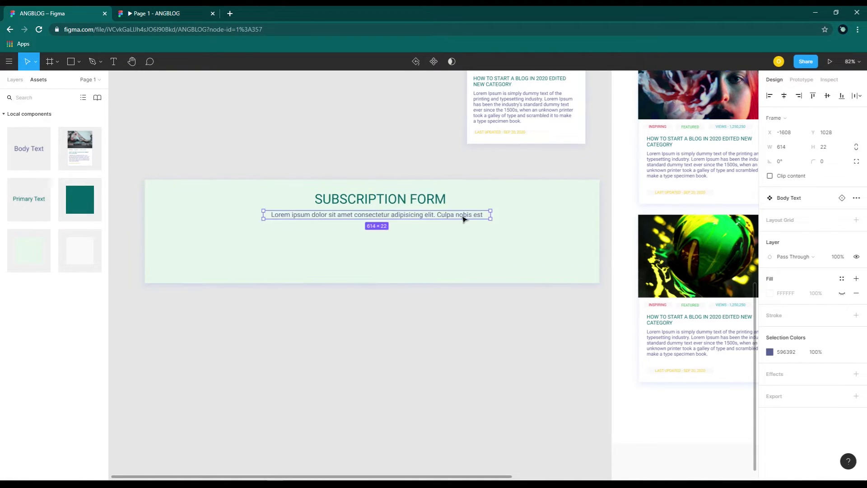
- Set the font size of the Lorem ipsum line to 14
double_click(462, 216)
left_click(860, 314)
left_click(815, 300)
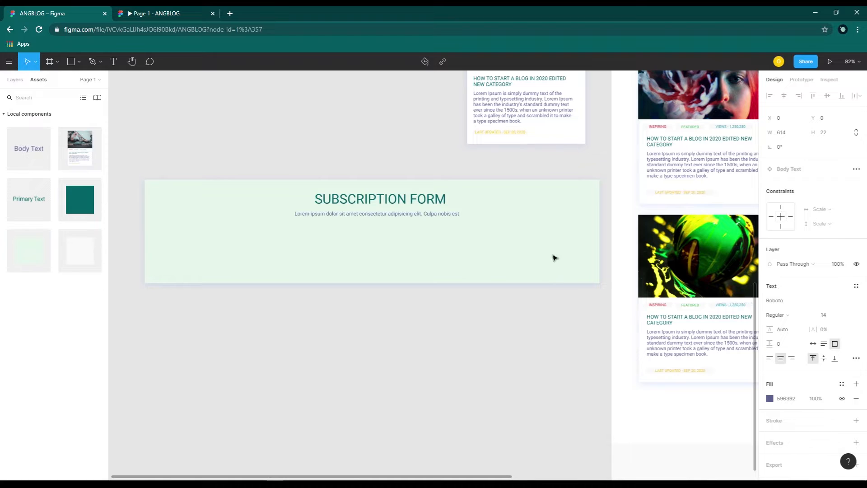
- Draw an input field rectangle about 474 × 54 in the left half of the green panel, below the Lorem ipsum line
left_click(478, 254)
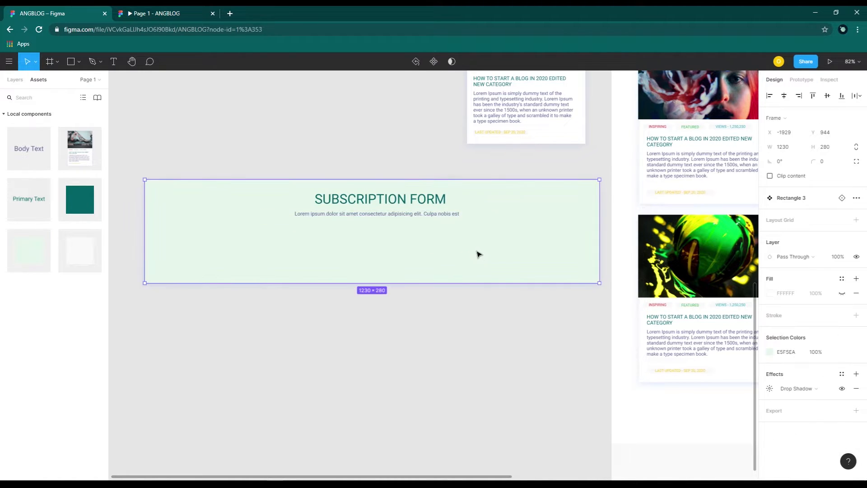
key("r")
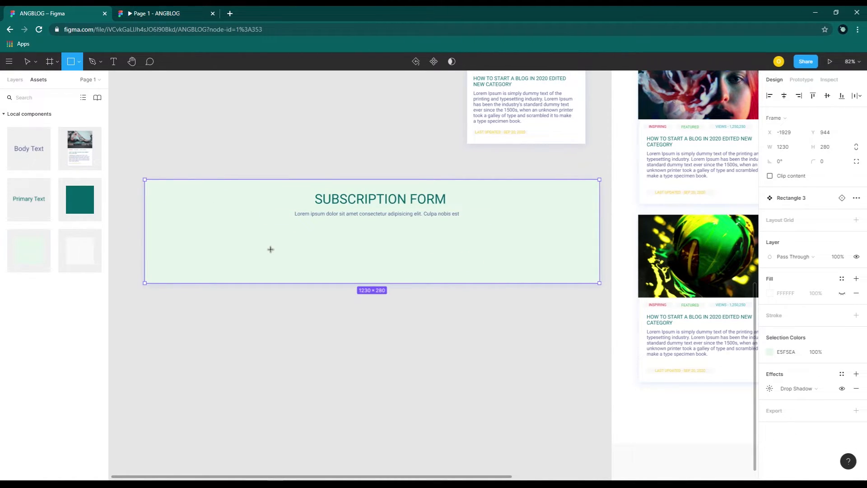
left_click_drag(159, 232, 294, 246)
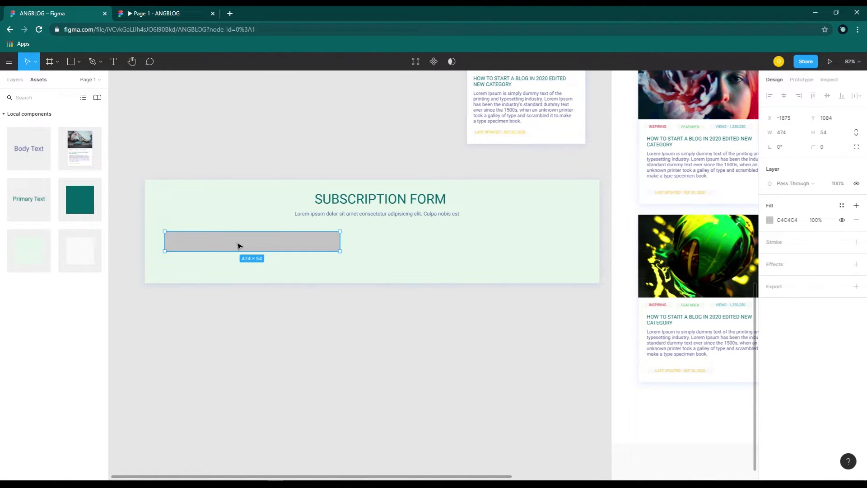
- Add the text "Your name" at size 18 over the gray field rectangle and shrink its text box to about 148 × 29
left_click(114, 61)
left_click_drag(169, 231, 233, 251)
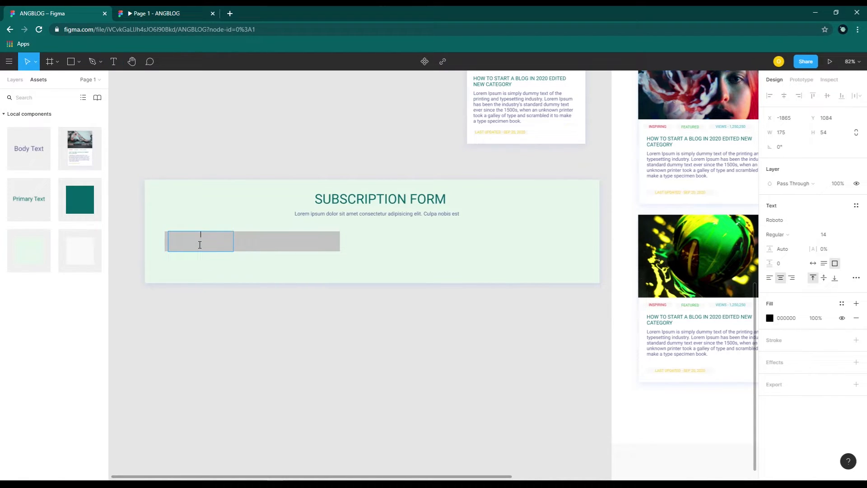
type("Your name")
key("ctrl+a")
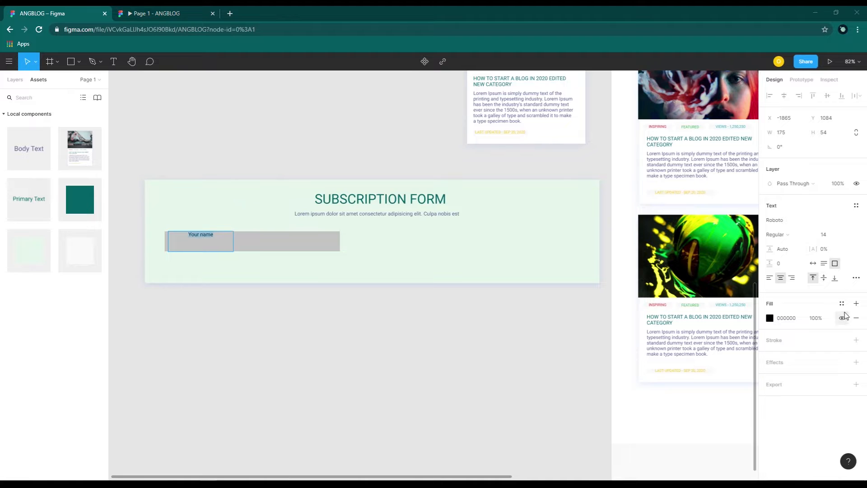
left_click(846, 235)
left_click(841, 245)
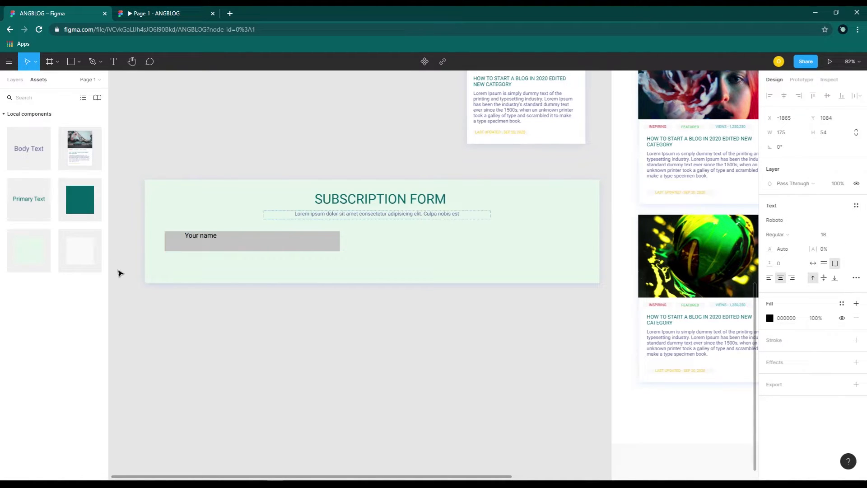
key("Escape")
double_click(223, 235)
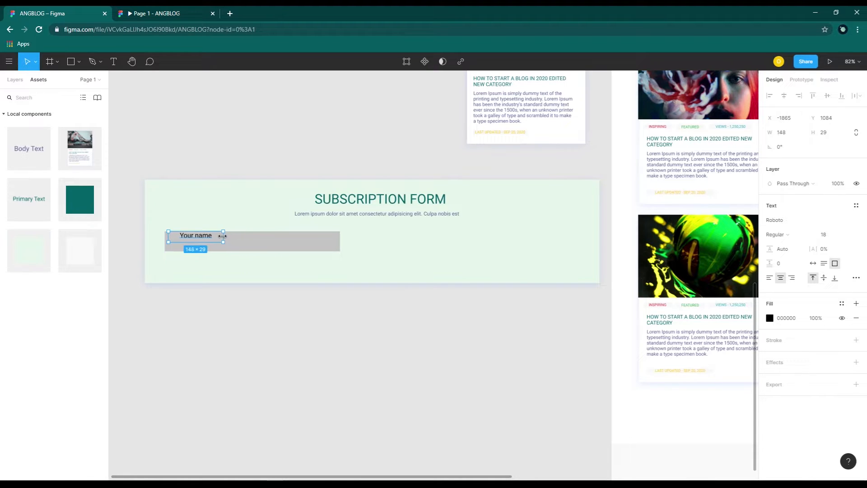
- Narrow the "Your name" text box to about 118 × 29 inside the field and set its text color to BCBCBC
left_click_drag(223, 236, 200, 244)
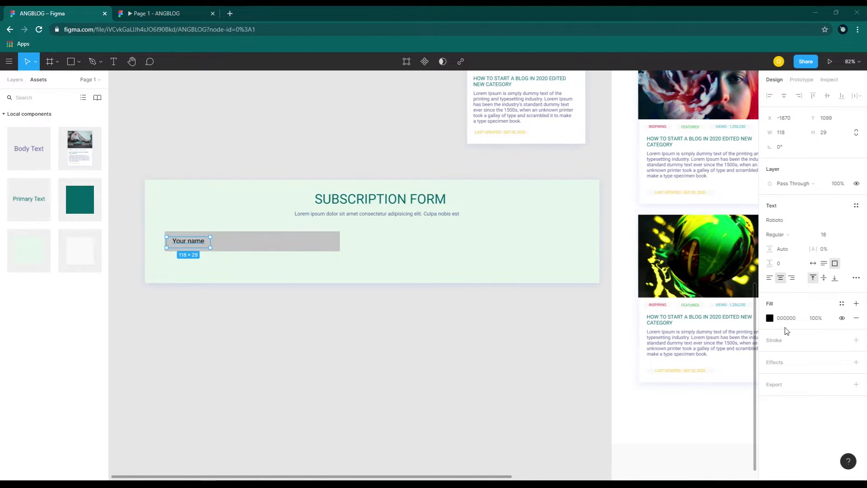
left_click(784, 319)
type("bcbcbc")
key("Return")
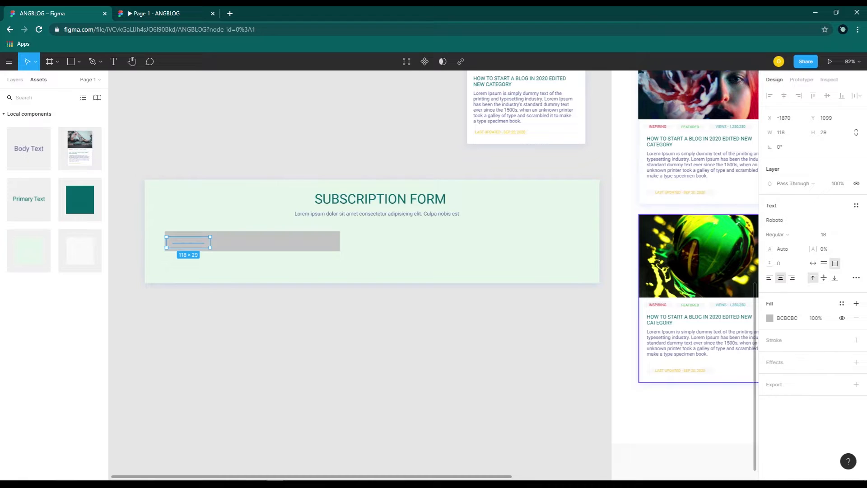
- Fill the gray input field rectangle behind "Your name" with white, FFFFFF
left_click(328, 244)
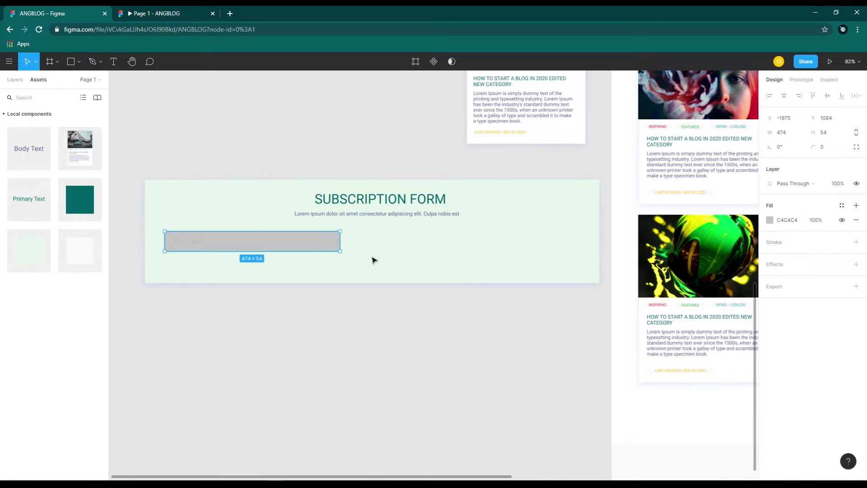
left_click(770, 220)
left_click_drag(672, 263, 643, 230)
- Align the vertical centers of the "Your name" text and its white field rectangle
left_click(188, 240, "shift")
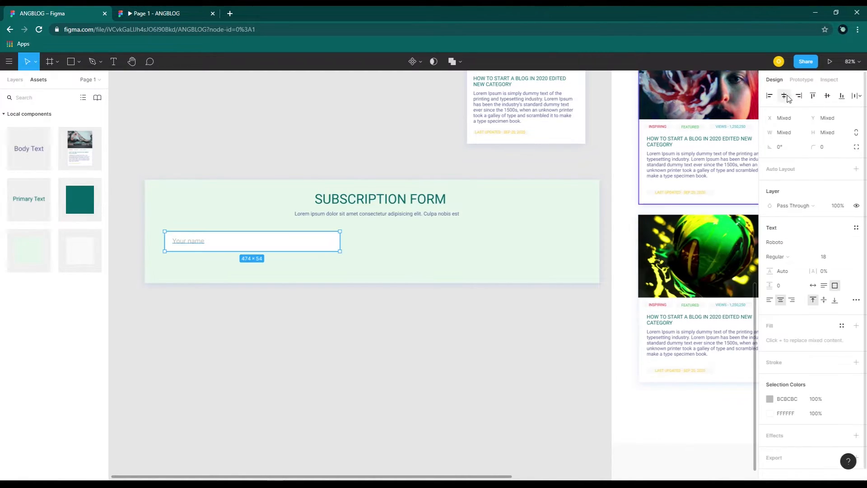
left_click(829, 97)
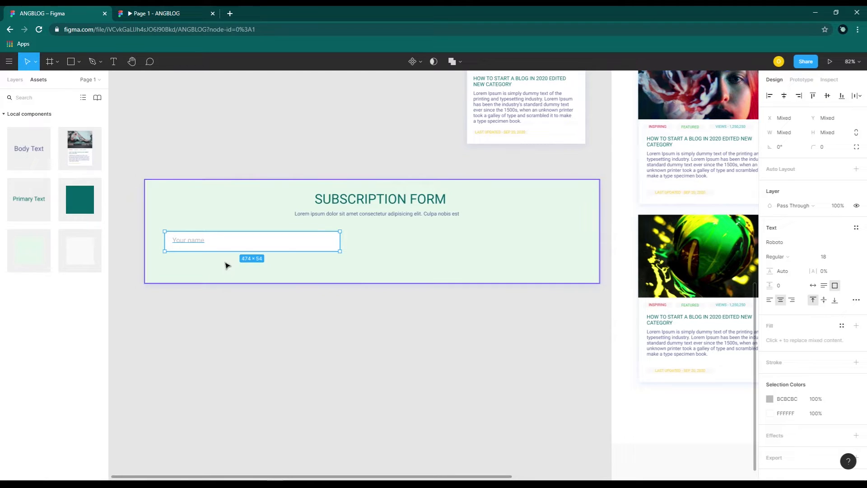
left_click(189, 242)
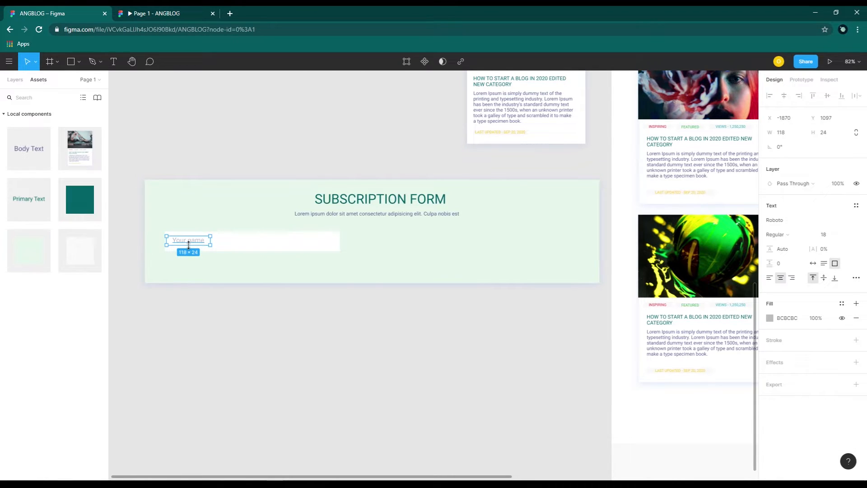
left_click(265, 246, "shift")
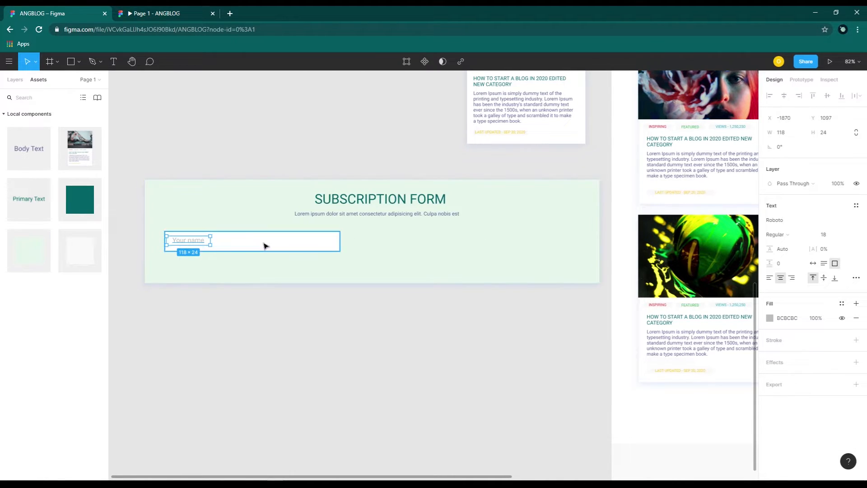
left_click(827, 96)
- Group the "Your name" text with its field rectangle and name the group "Your Name"
right_click(236, 230)
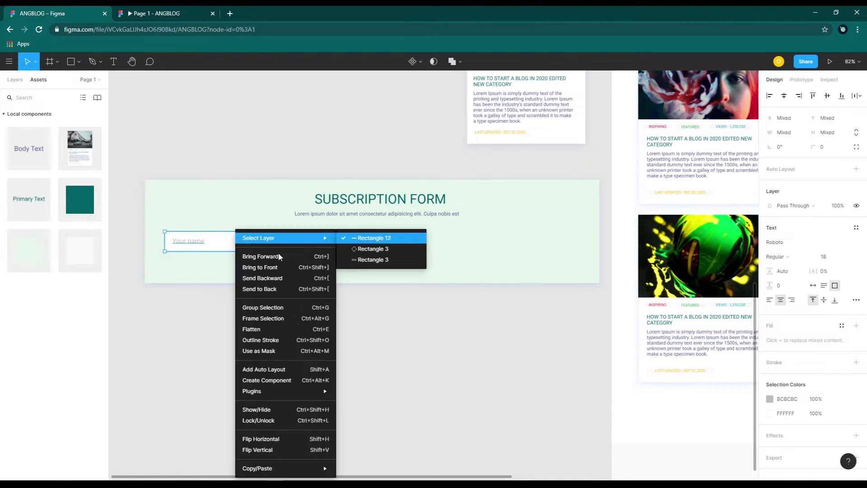
left_click(266, 310)
left_click(14, 80)
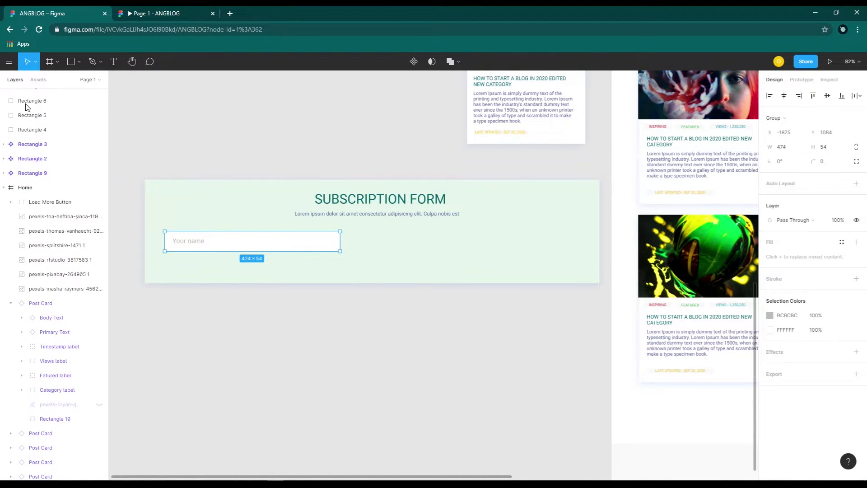
double_click(26, 96)
type("Your Name")
key("Return")
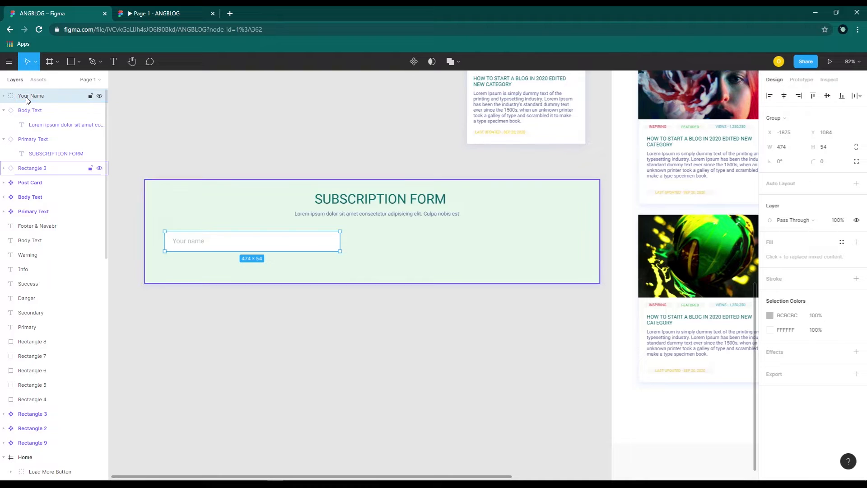
- Duplicate the Your Name field directly to its right and change the copy's text to "Email address"
left_click_drag(284, 244, 465, 244)
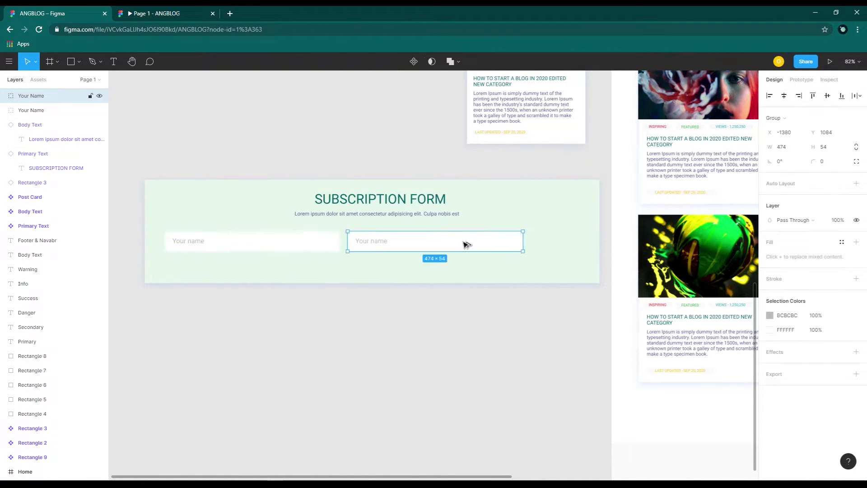
double_click(376, 244)
type("Email a")
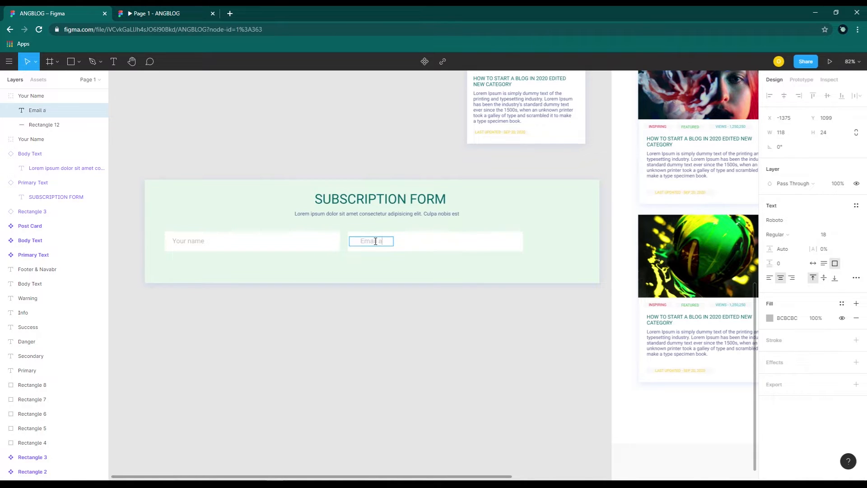
type("ddress")
key("Escape")
- Rename the duplicated field group "Email Address" and collapse the expanded Email Address, Body Text and Primary Text layers
double_click(30, 96)
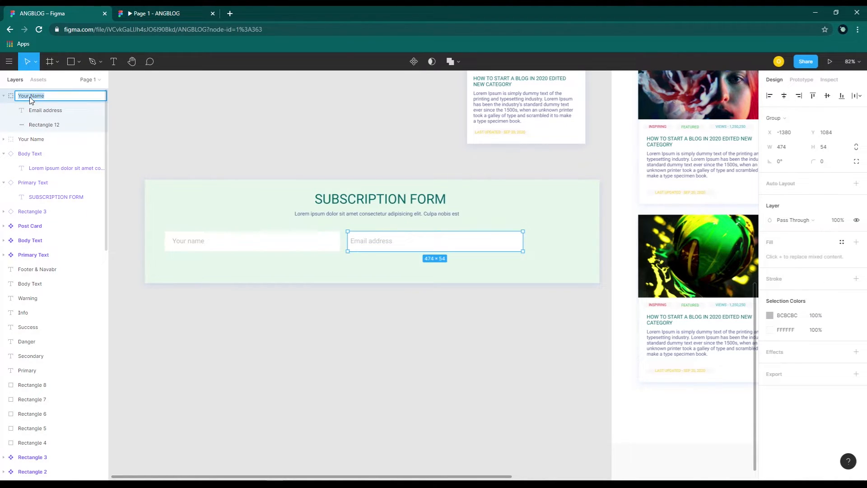
type("Email Address")
key("Return")
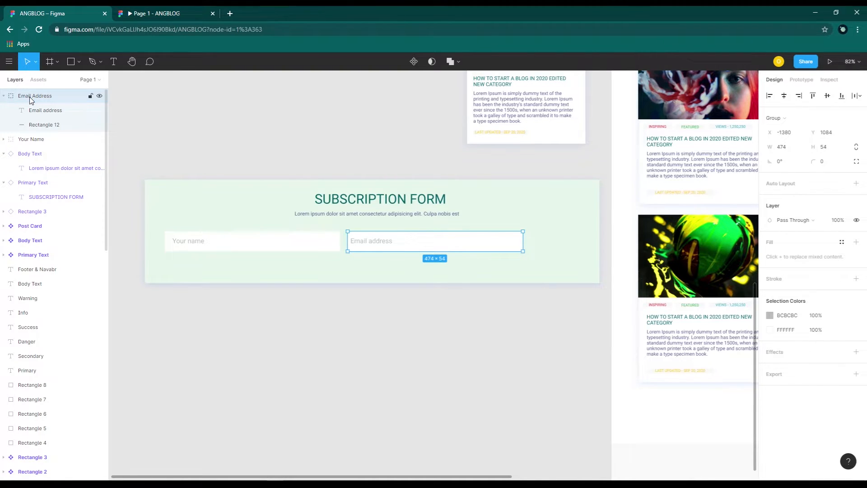
left_click(4, 96)
left_click(4, 125)
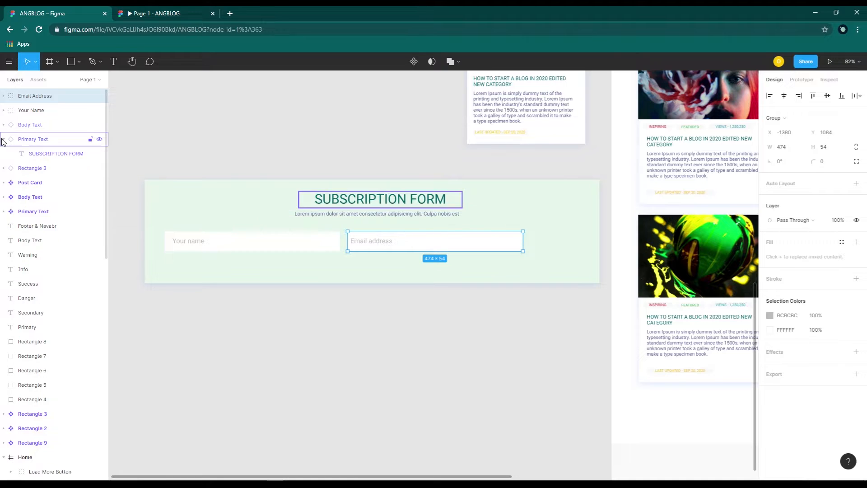
left_click(4, 140)
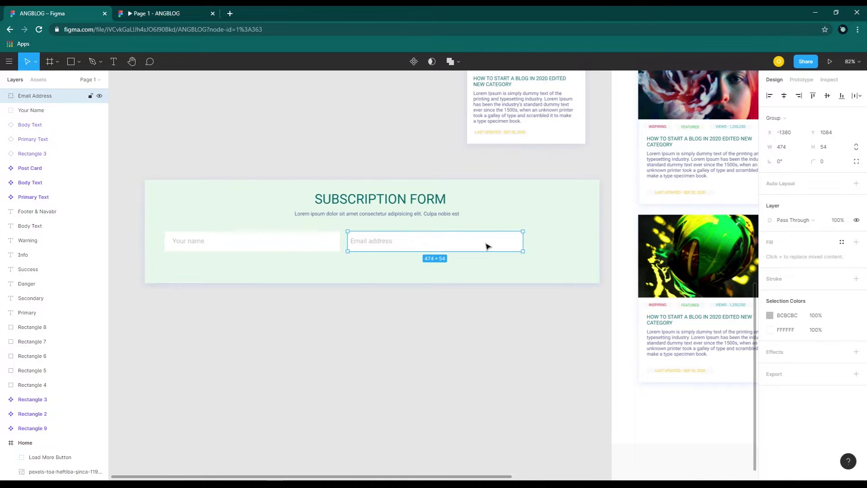
- Place a dark green rectangle component instance about 137 × 53 beside the email field and add the text "SUBSCRIBE" over it
left_click(39, 79)
left_click_drag(80, 199, 560, 247)
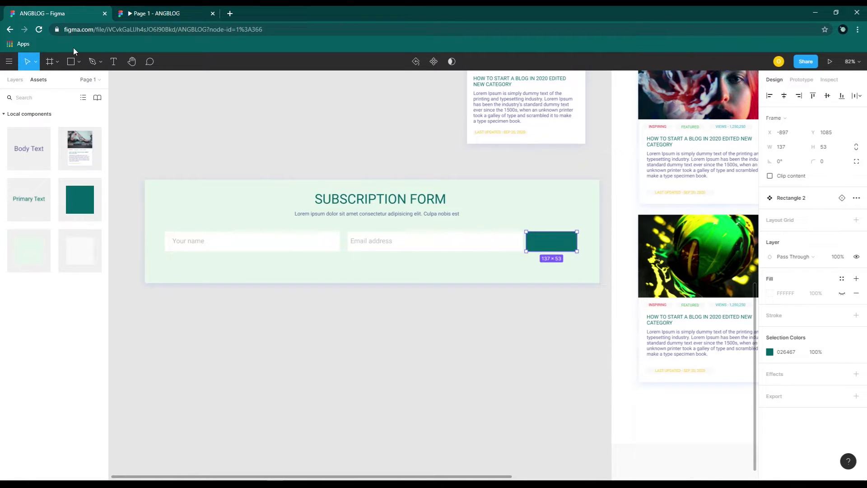
left_click(114, 62)
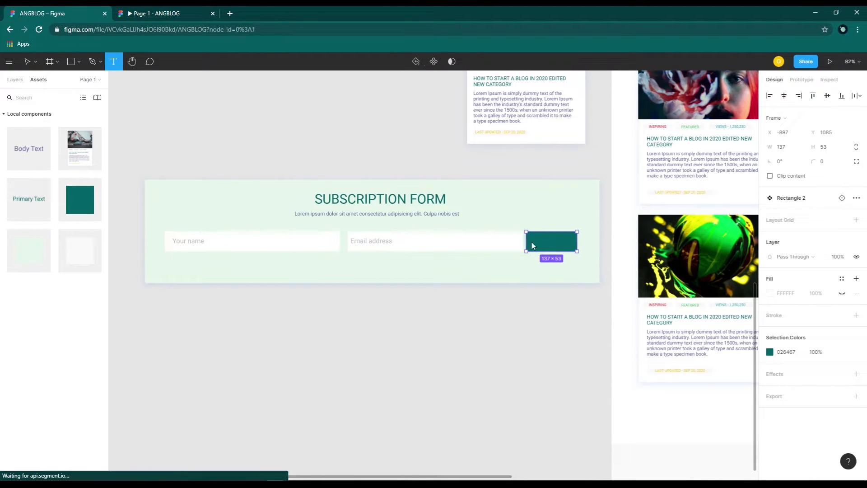
left_click_drag(526, 237, 574, 246)
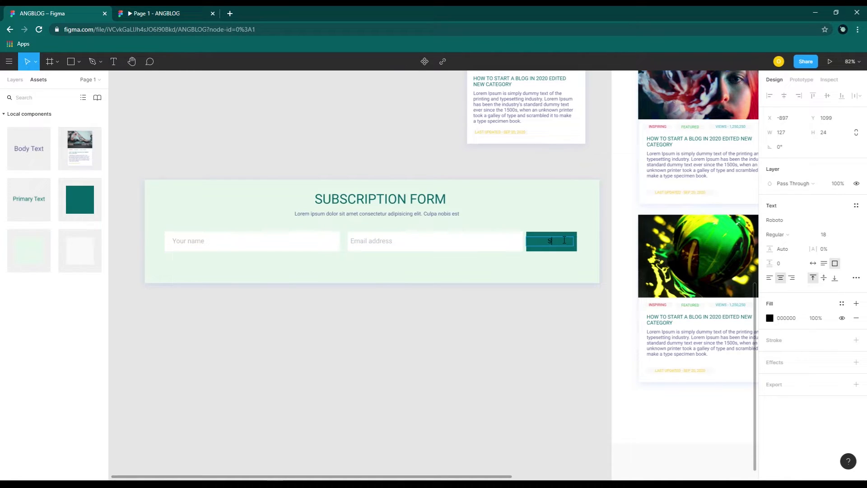
type("SUBSCRIBE")
- Set the fill color of the SUBSCRIBE text to FFFFFF
left_click(844, 235)
left_click(835, 236)
left_click(785, 317)
type("FFFFFF")
key("Return")
left_click(769, 318)
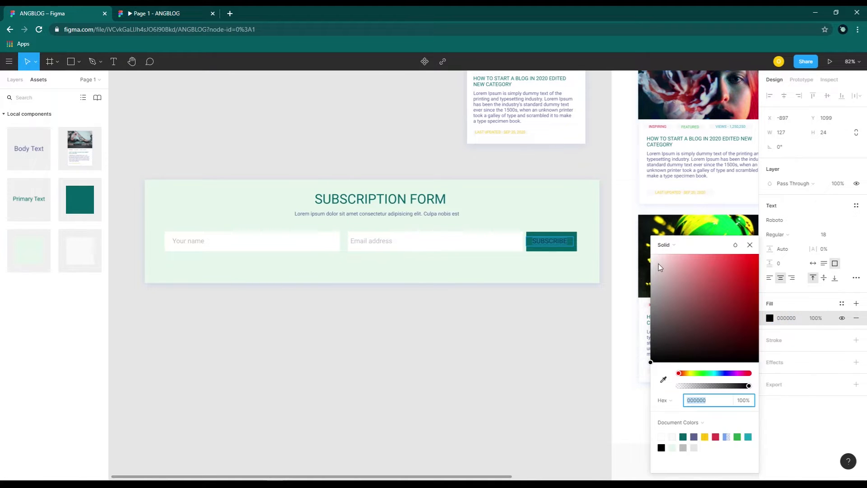
left_click(750, 244)
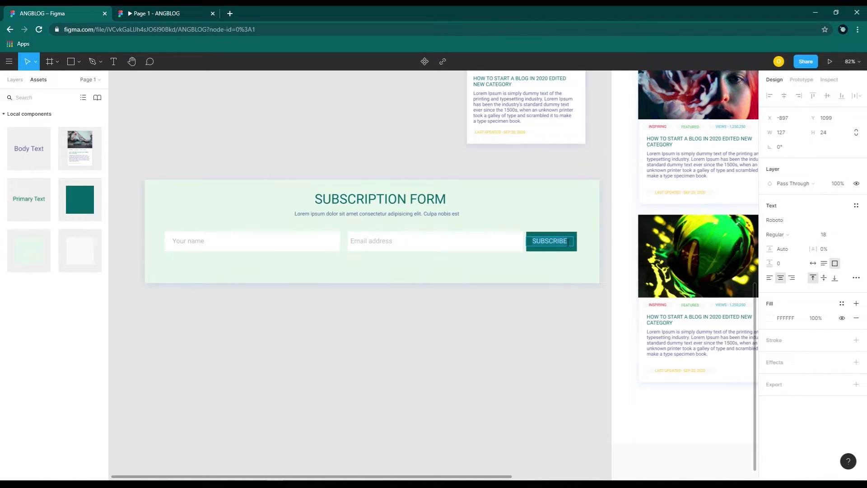
- Narrow the SUBSCRIBE text box and center it horizontally and vertically on the dark green rectangle
key("Escape")
left_click_drag(572, 244, 566, 244)
left_click(569, 252, "shift")
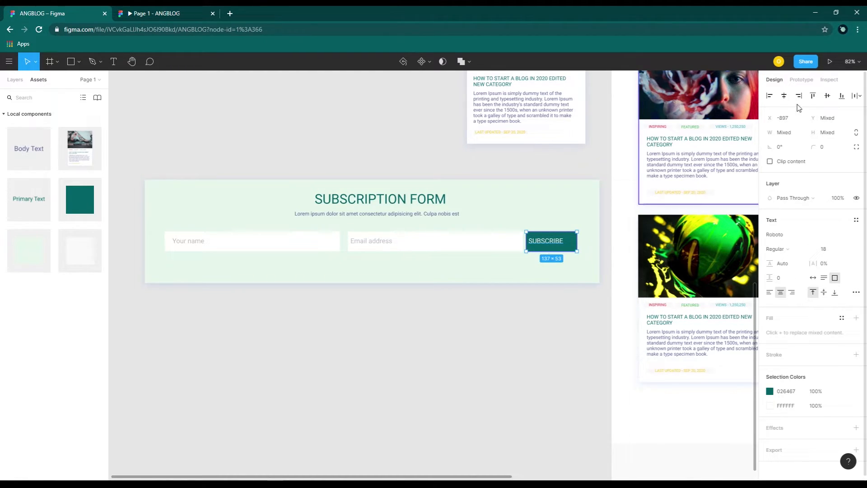
left_click(784, 96)
left_click(827, 95)
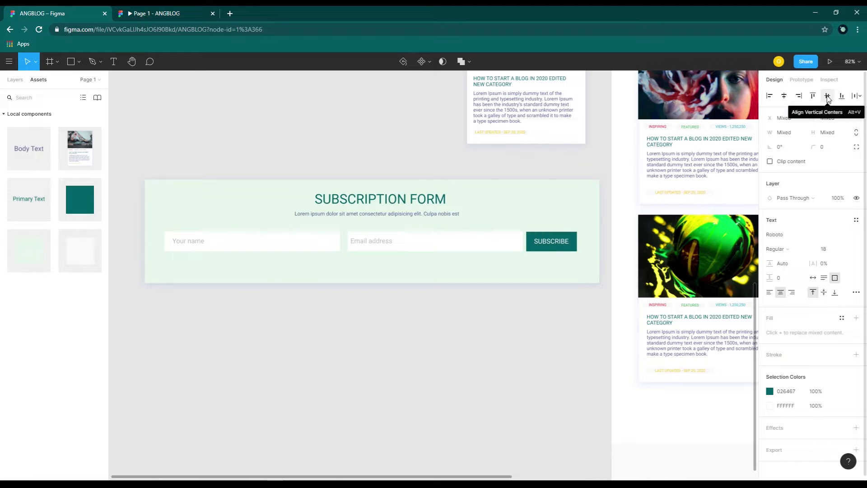
- Group the SUBSCRIBE text with its green rectangle and name the group "Subscribe Button"
right_click(558, 247)
left_click(580, 286)
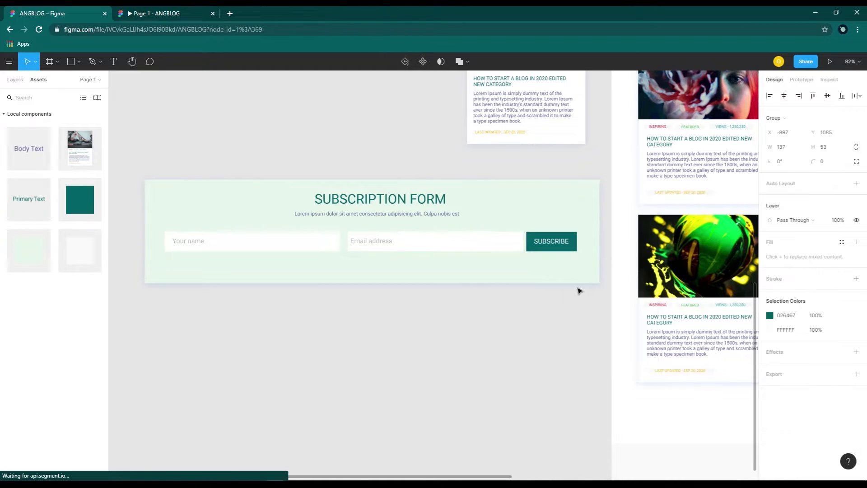
left_click(15, 79)
double_click(26, 96)
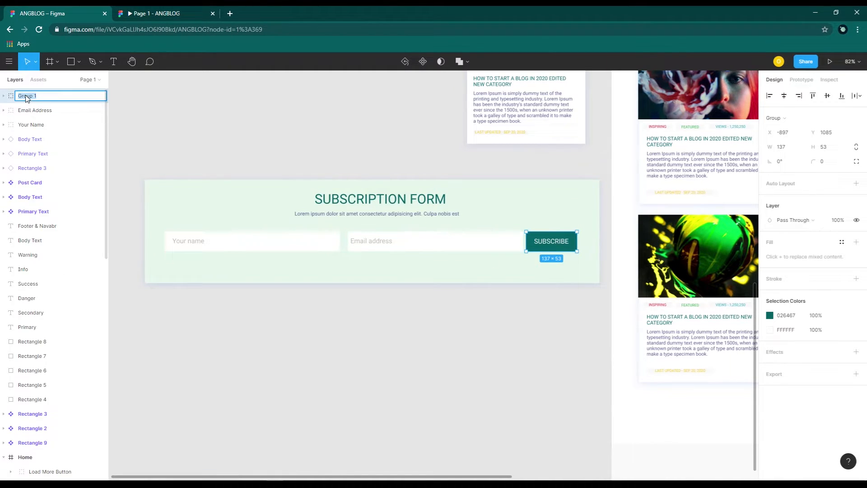
type("Subscribe Button")
key("Return")
- Group the Your Name field, Email Address field and Subscribe Button together and name the group "Subscription Form"
left_click(31, 124)
left_click(356, 243, "shift")
left_click(537, 243, "shift")
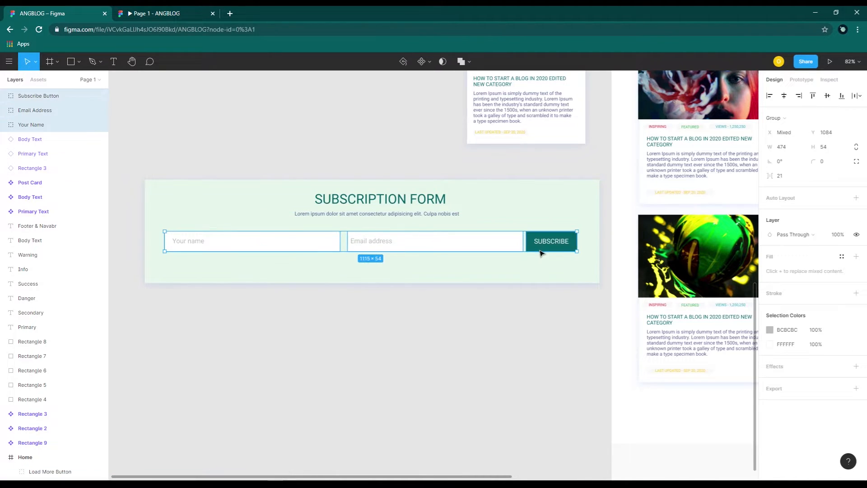
right_click(539, 248)
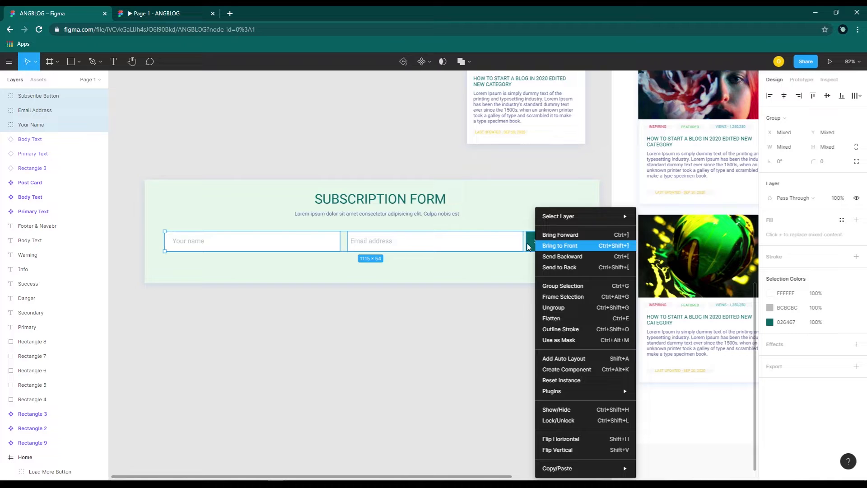
left_click(570, 286)
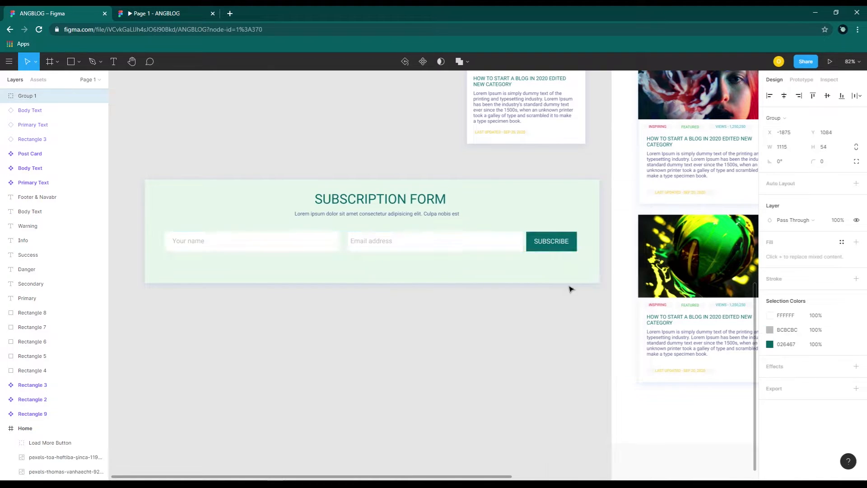
double_click(28, 96)
type("Subscription")
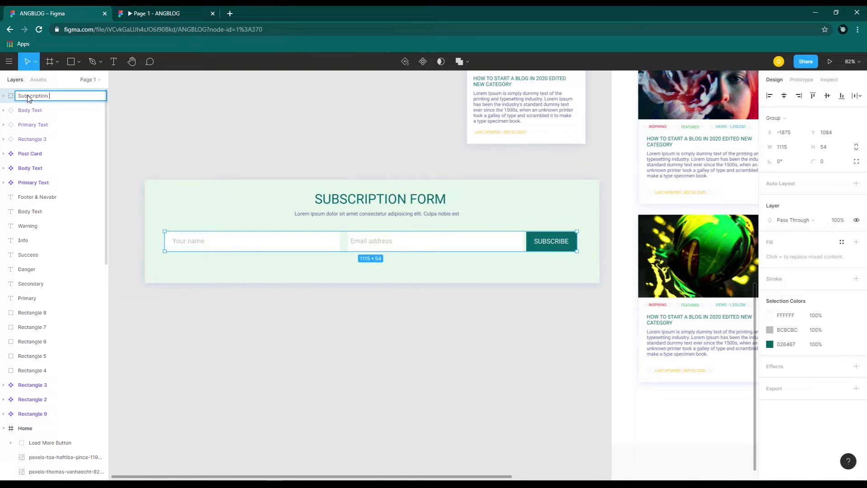
type(" Form")
key("Return")
- Group the whole green panel with its contents as "Subscription card" and turn that group into a component
left_click_drag(167, 164, 454, 334)
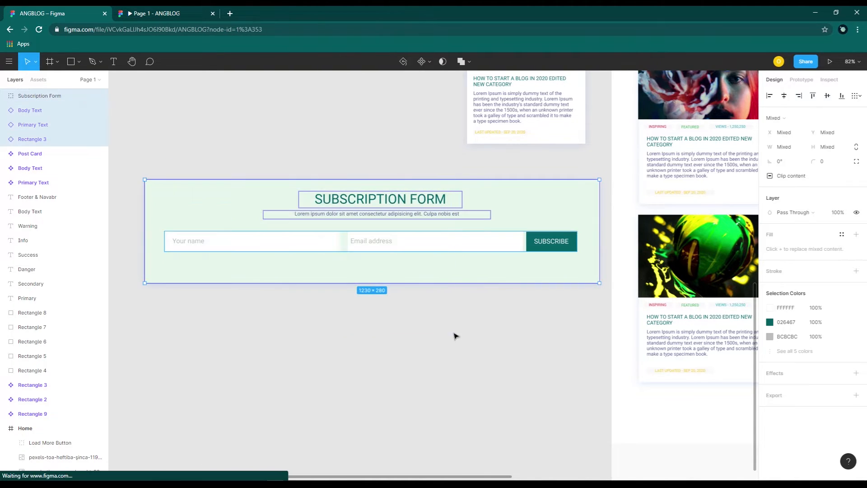
right_click(325, 209)
left_click(350, 287)
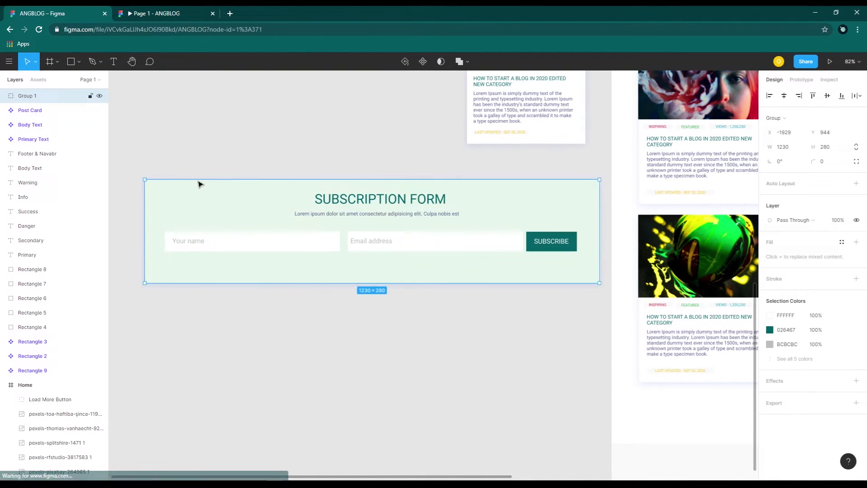
double_click(30, 97)
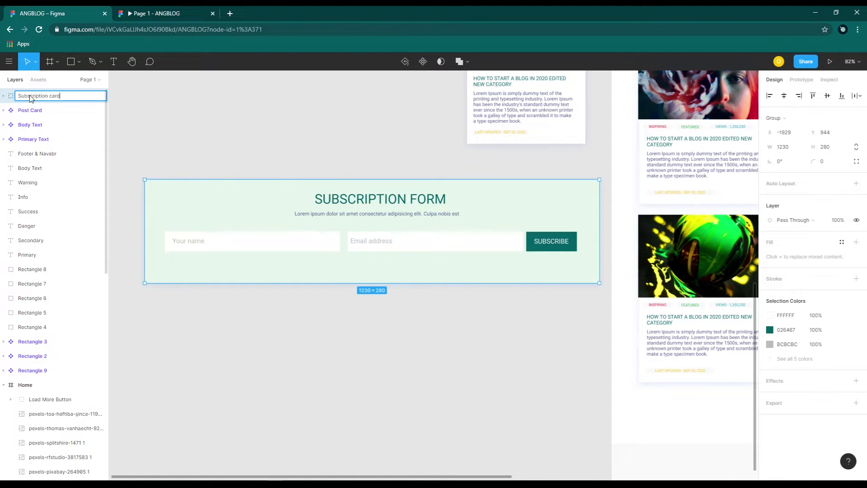
key("Return")
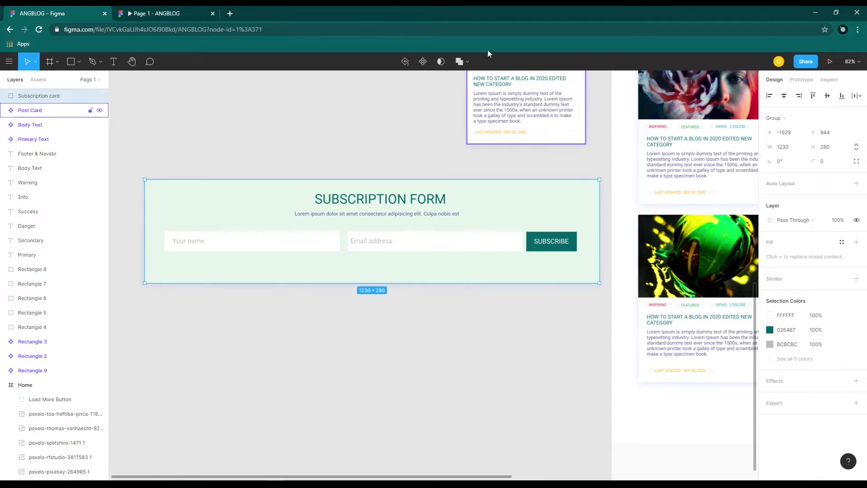
right_click(278, 201)
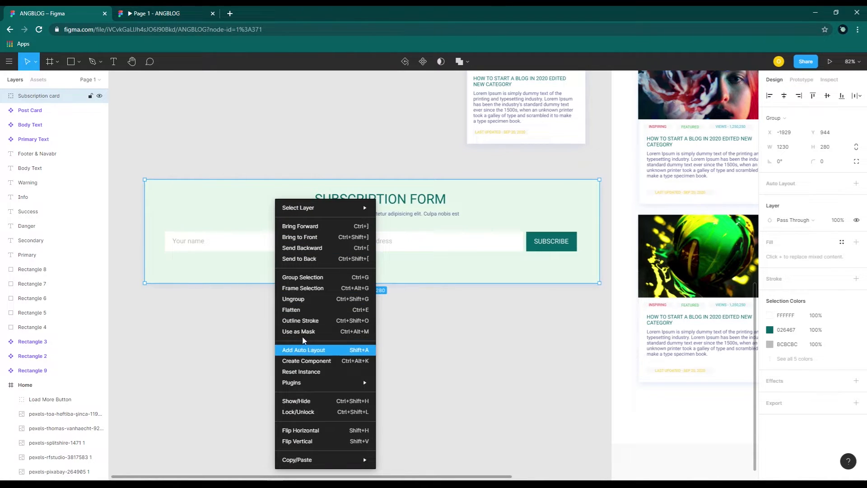
left_click(306, 361)
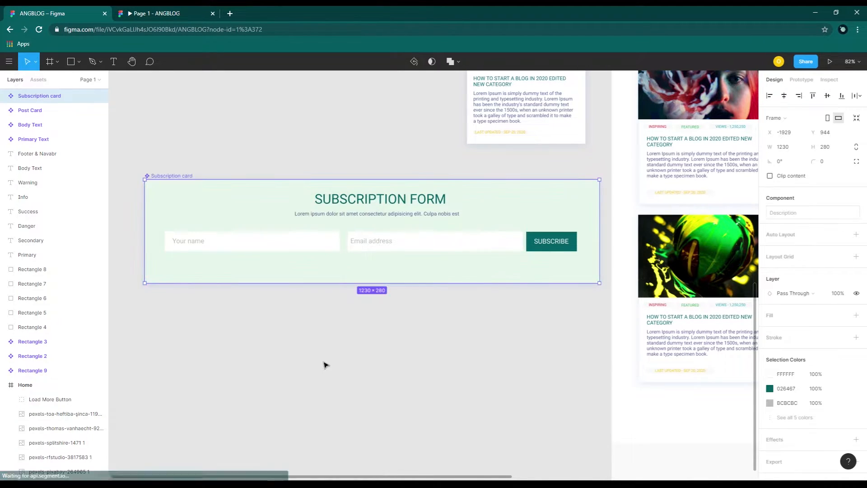
- Extend the Home frame downward below its current end, making empty space between the Load More button and the footer
left_click(43, 81)
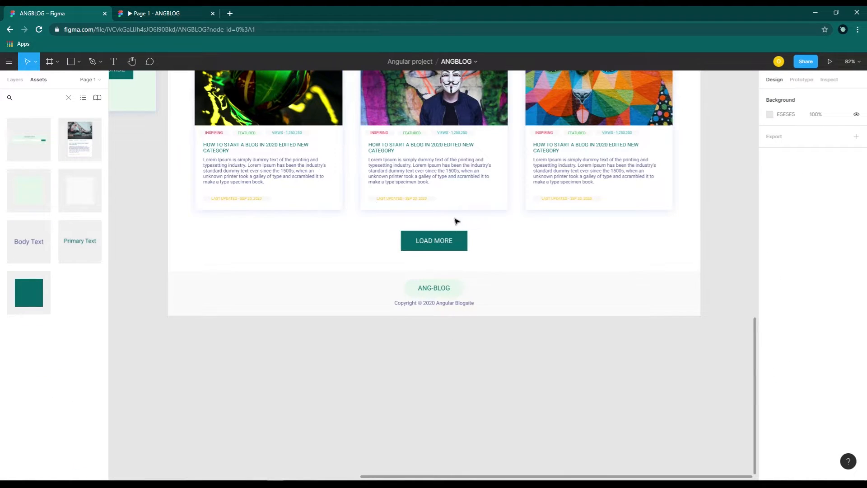
scroll(456, 221, "up", 10)
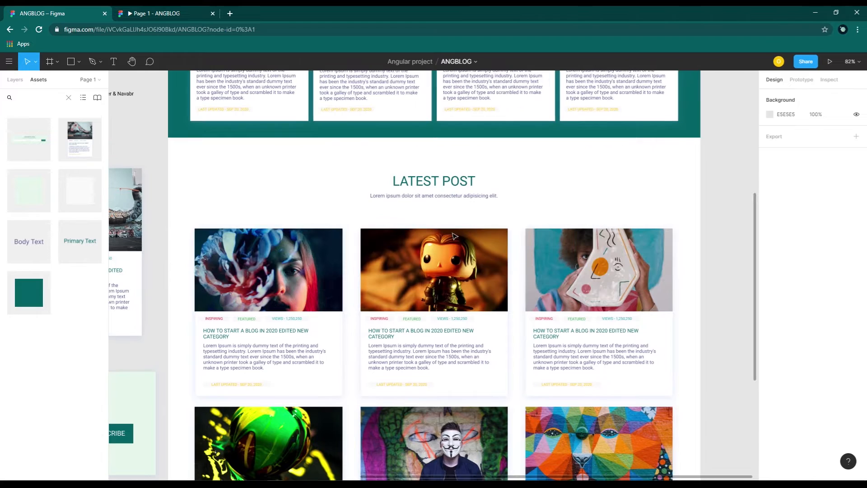
scroll(364, 176, "up", 3)
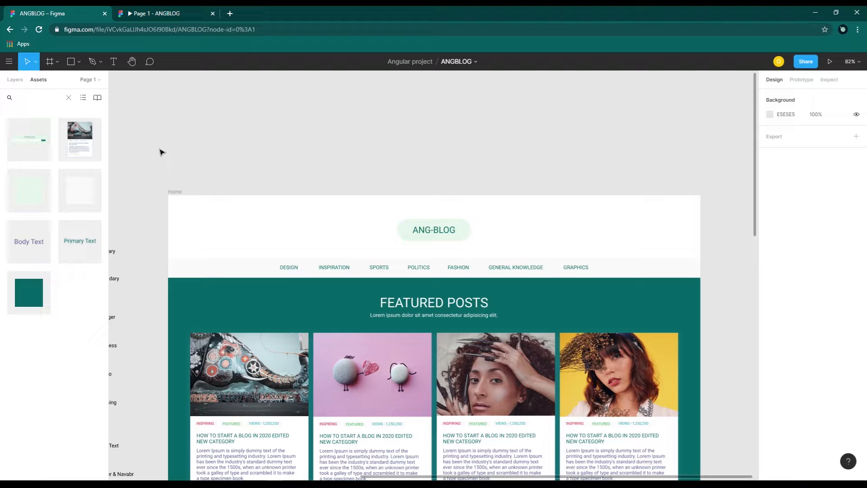
left_click(176, 192)
scroll(280, 246, "down", 1)
scroll(277, 244, "down", 15)
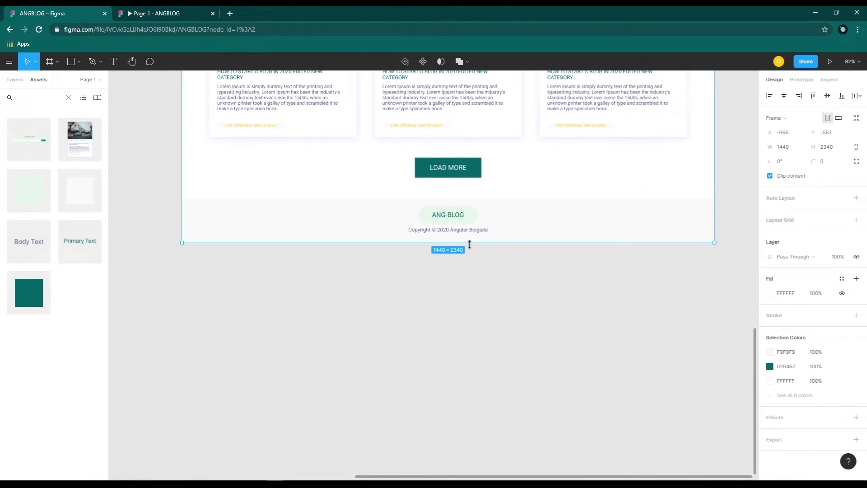
left_click_drag(469, 244, 468, 420)
left_click(470, 299)
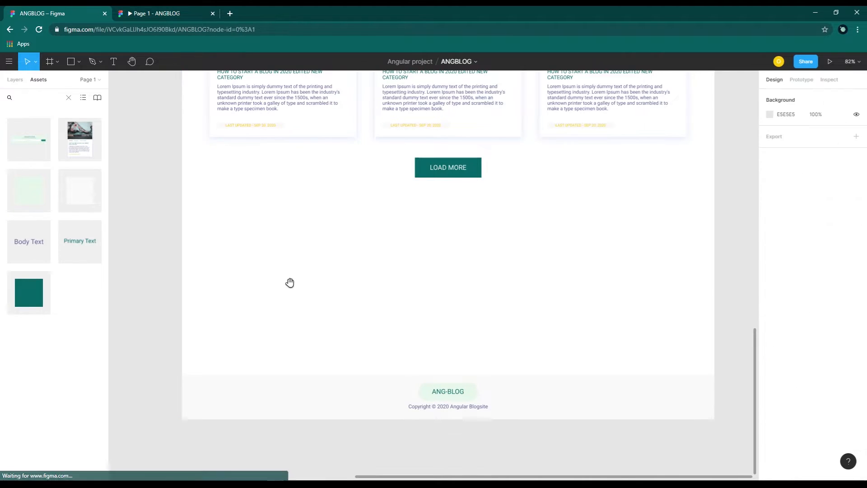
- Place a Subscription card instance between the Load More button and the footer, centered horizontally in the Home frame at X 105, Y 2266
left_click_drag(290, 283, 487, 405)
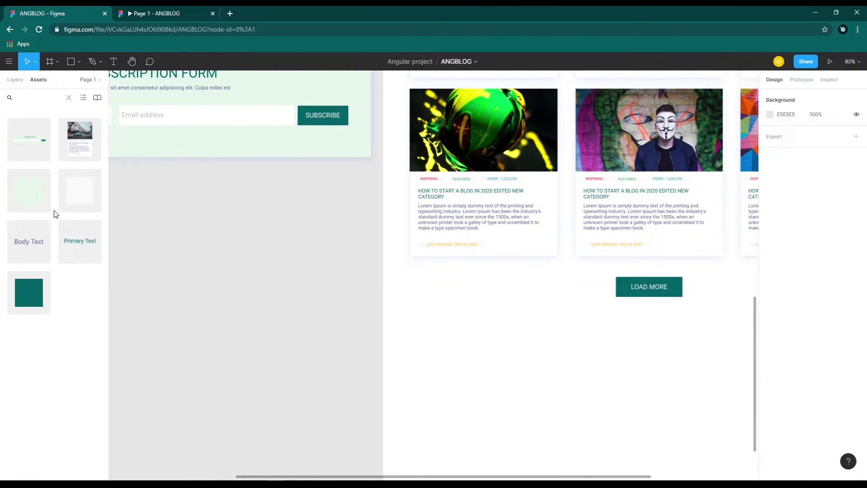
left_click_drag(26, 145, 648, 376)
left_click_drag(513, 302, 256, 191)
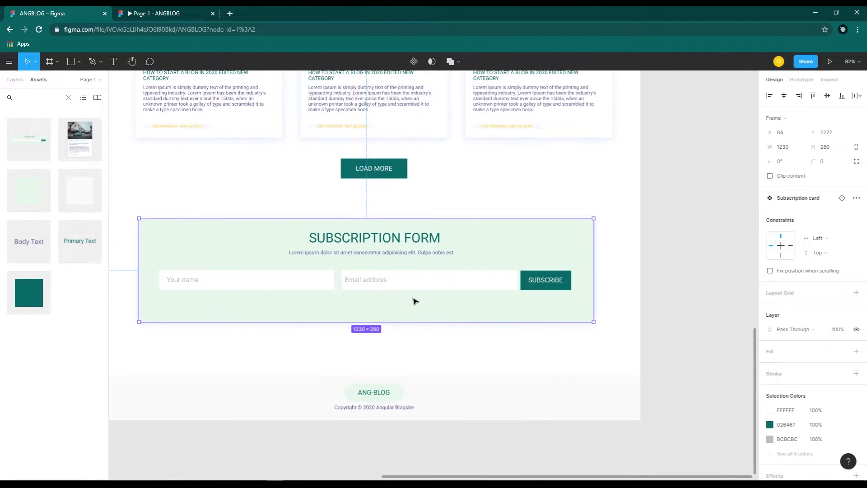
left_click_drag(414, 301, 427, 306)
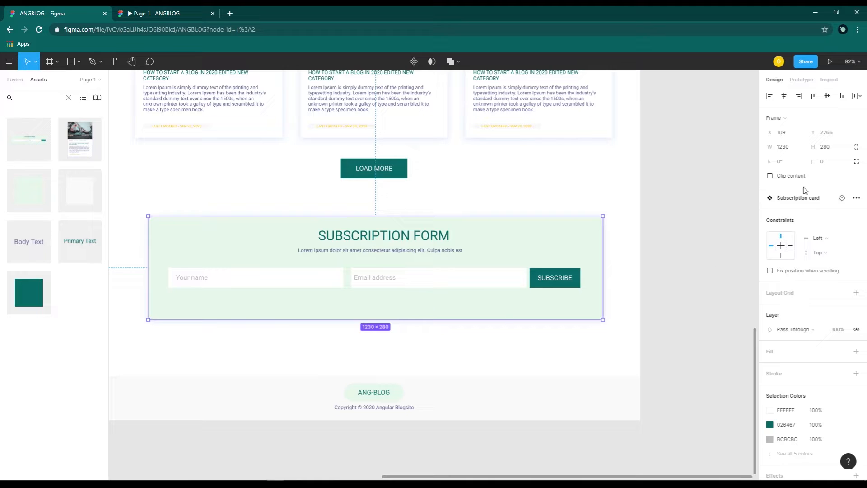
key("Left")
key("Left")
key("Left")
key("Left")
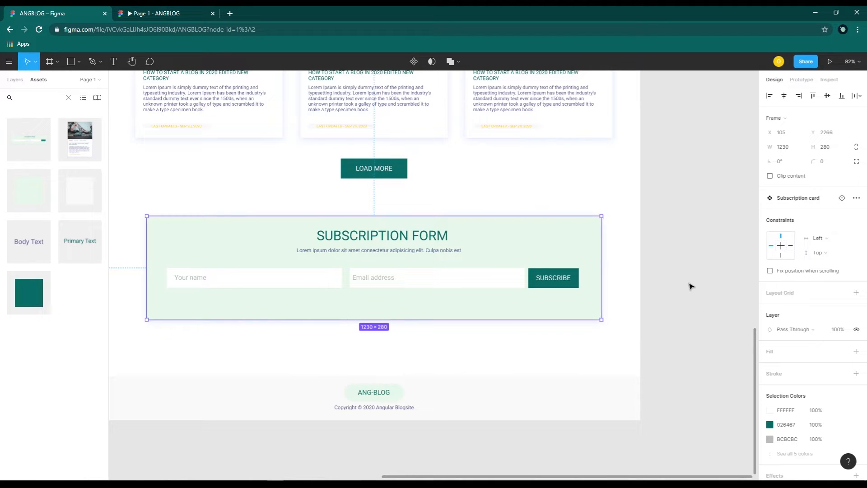
left_click(689, 286)
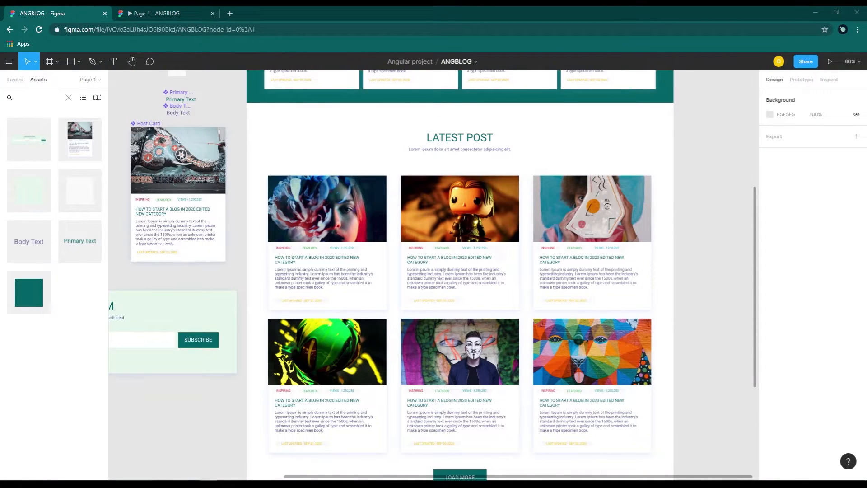
scroll(485, 294, "up", 5)
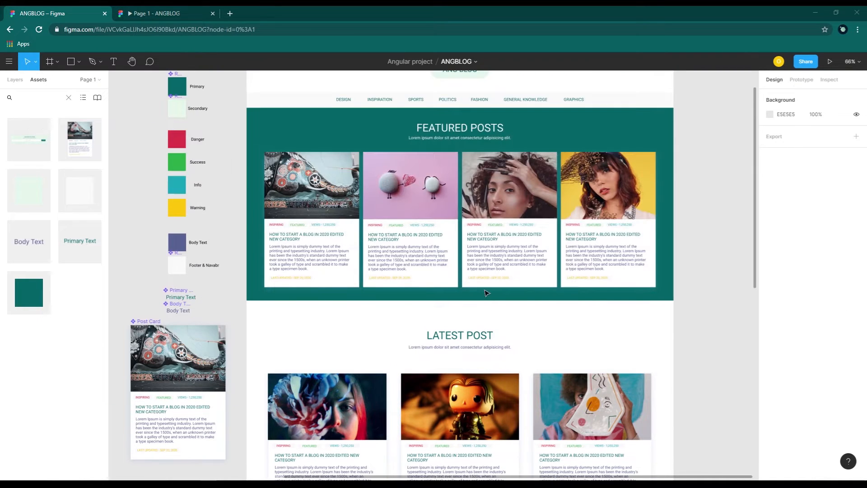
scroll(486, 292, "down", 10)
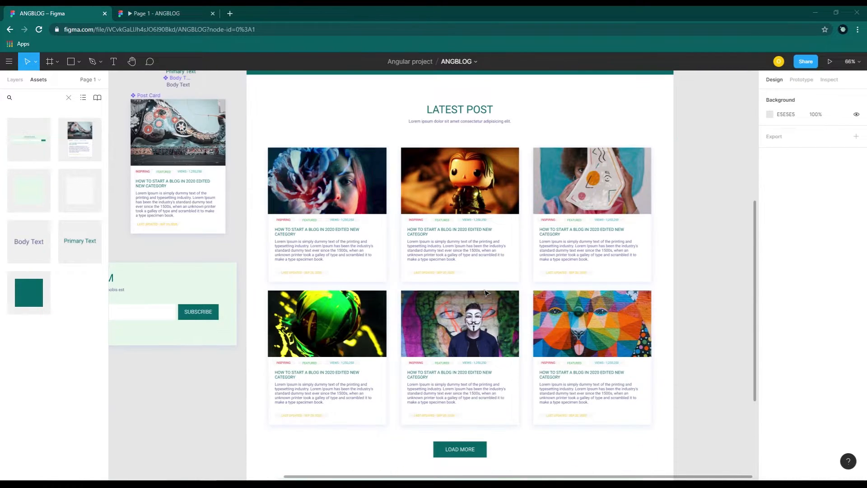
scroll(486, 292, "up", 15)
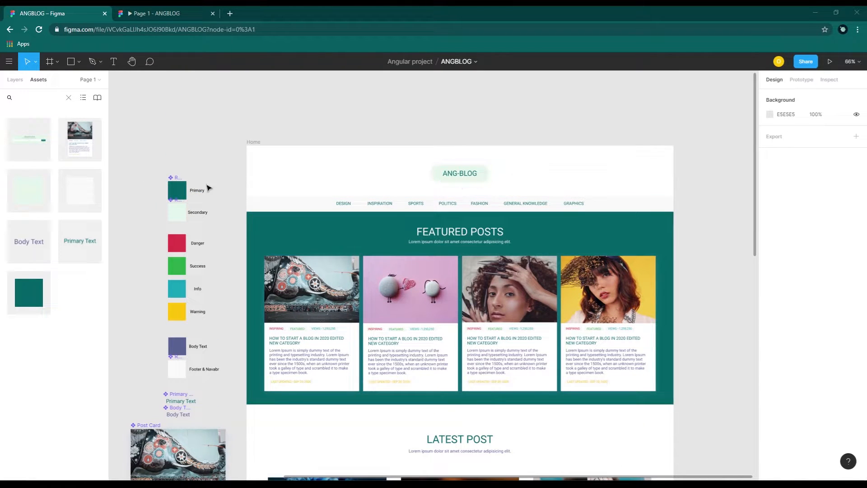
- Recolor the Primary swatch component to a dark crimson to test how its instances on the Home page update
scroll(175, 191, "up", 4)
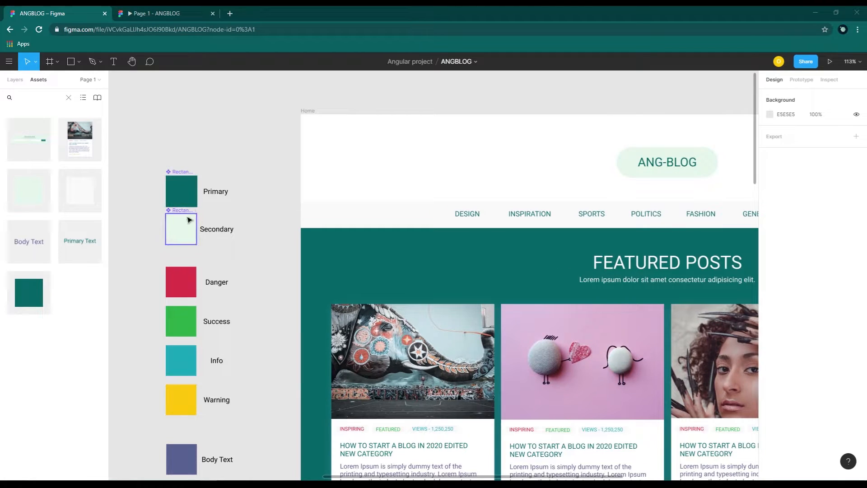
scroll(255, 191, "down", 3)
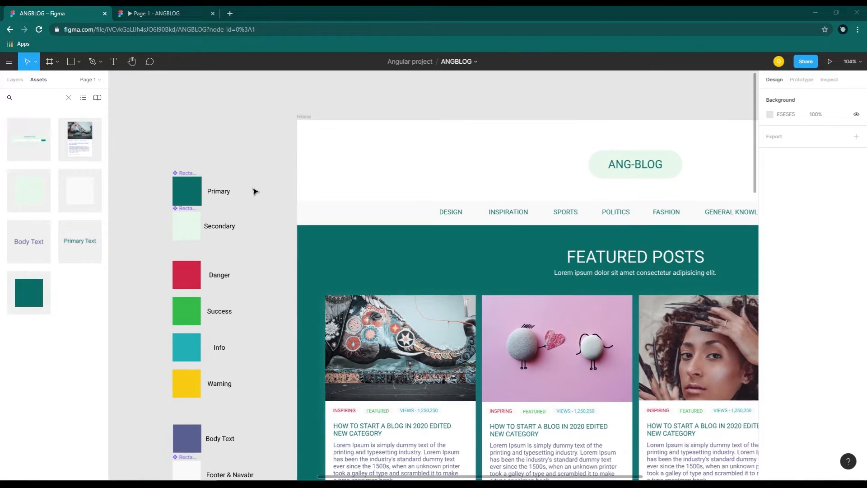
left_click(201, 192)
left_click_drag(522, 166, 408, 155)
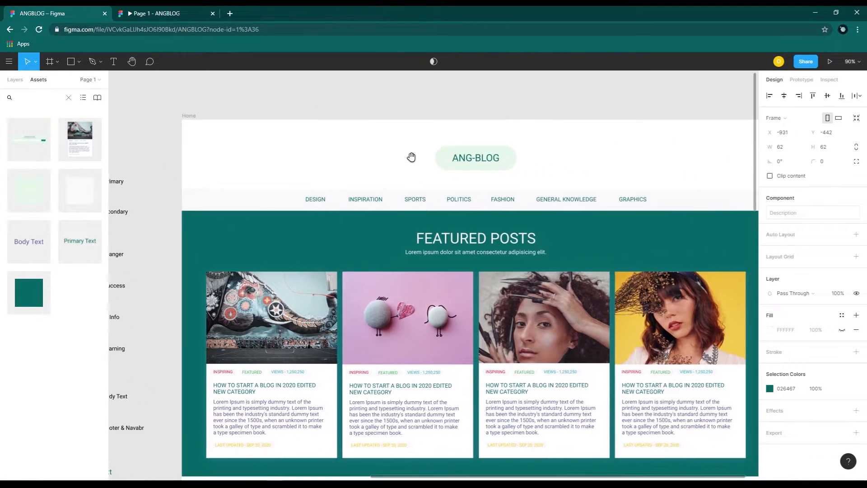
scroll(485, 157, "down", 2)
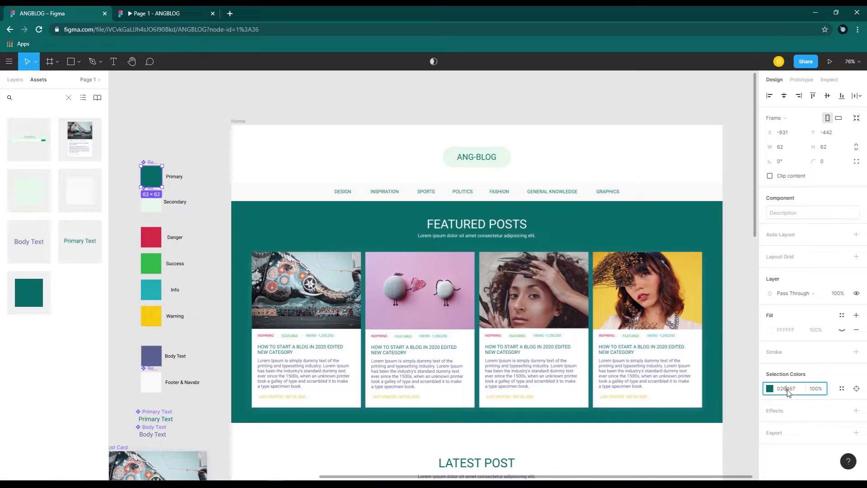
left_click(771, 389)
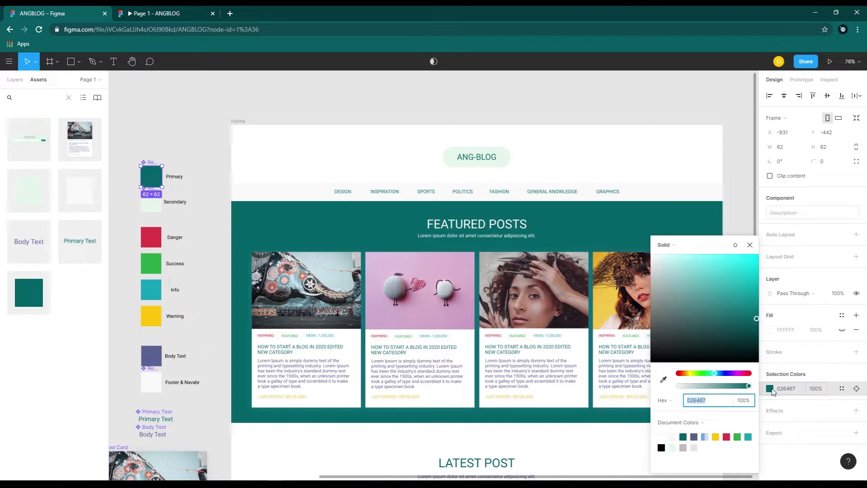
left_click(746, 373)
left_click(740, 280)
left_click_drag(731, 272, 751, 285)
left_click(656, 187)
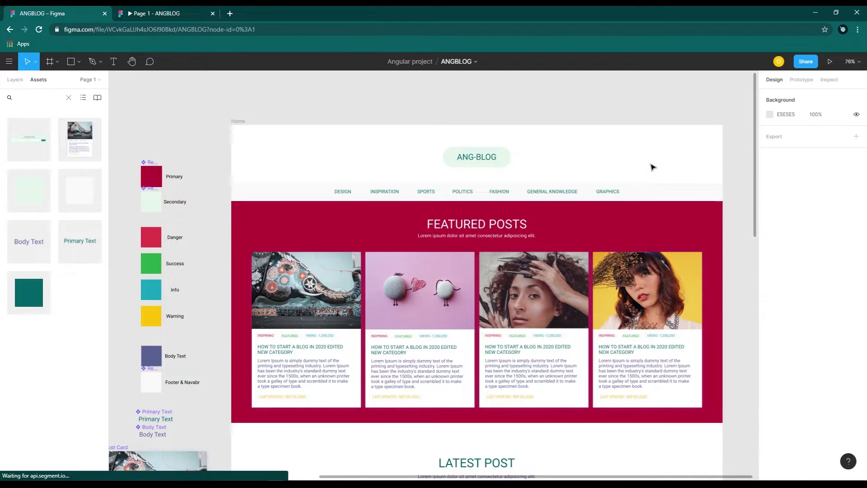
- Recolor the Secondary swatch component to light pink FEB2BB
scroll(558, 334, "down", 4)
scroll(558, 334, "down", 10)
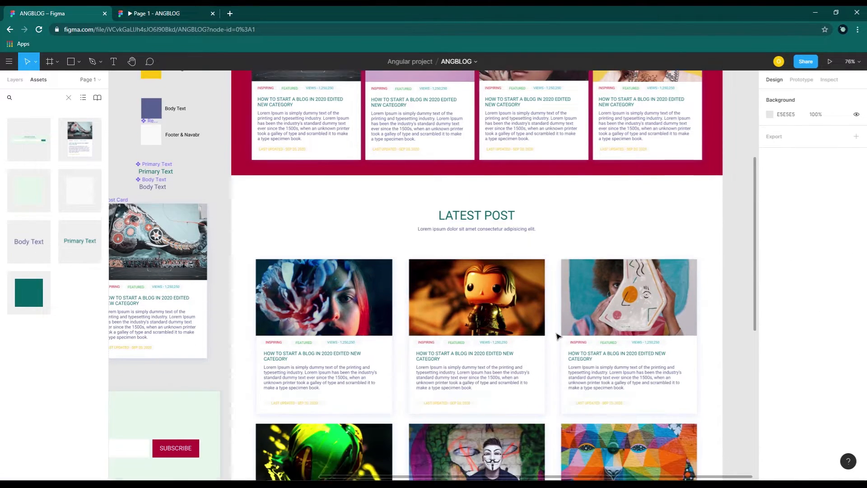
scroll(662, 416, "up", 18)
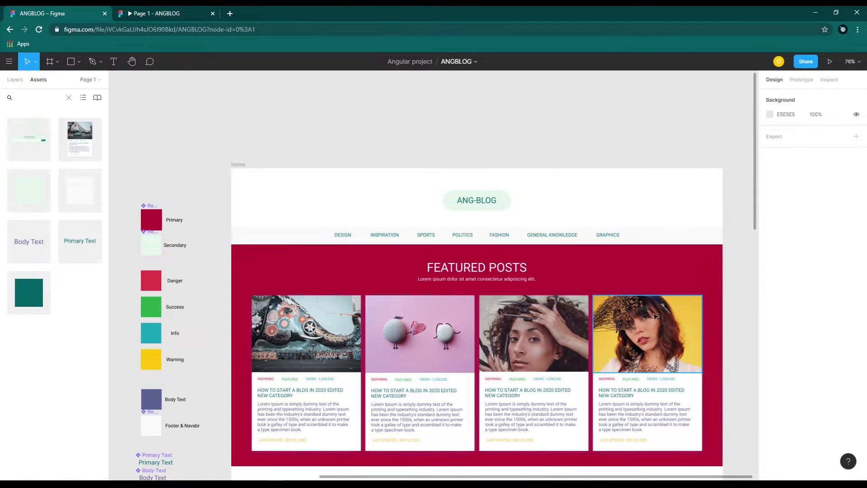
scroll(487, 258, "down", 3)
left_click(147, 147)
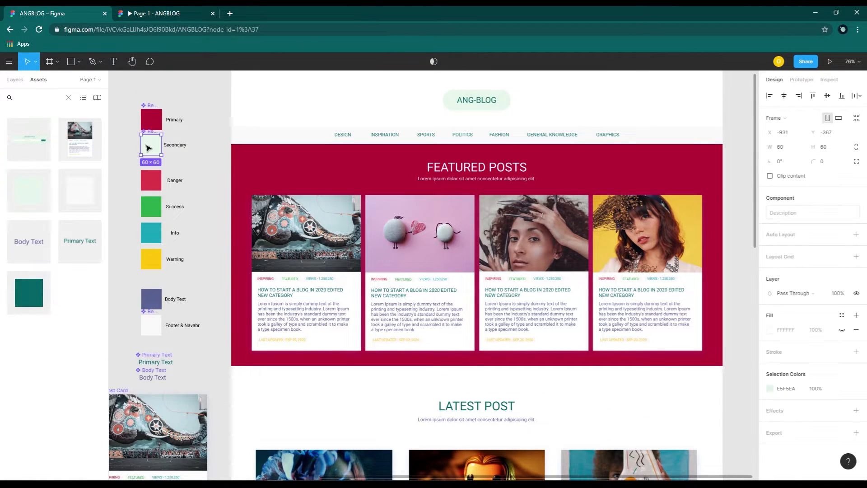
left_click(789, 388)
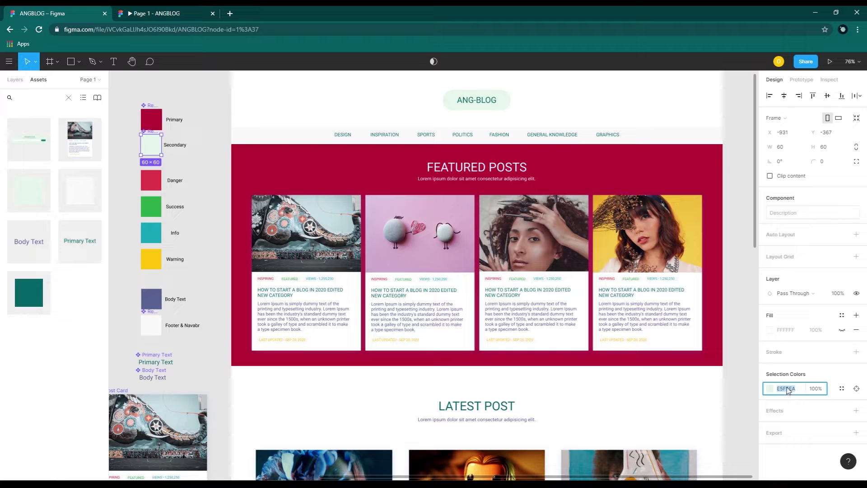
left_click(769, 389)
left_click(748, 373)
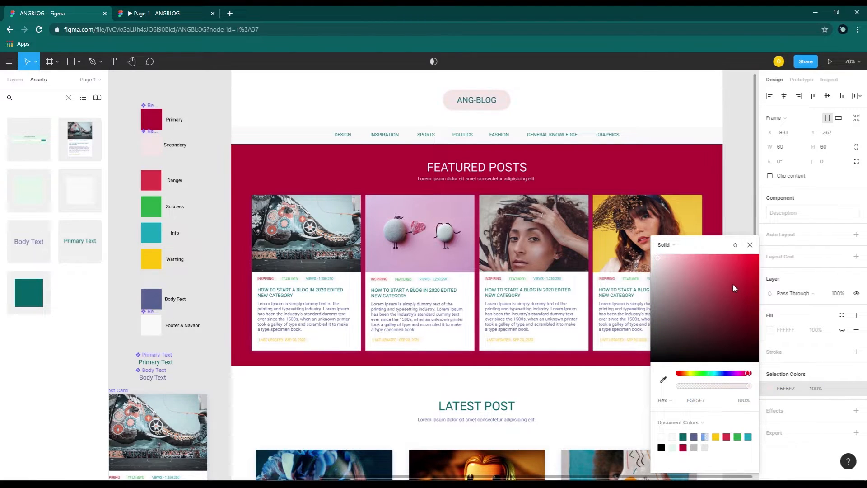
left_click(707, 261)
left_click(696, 259)
left_click(697, 272)
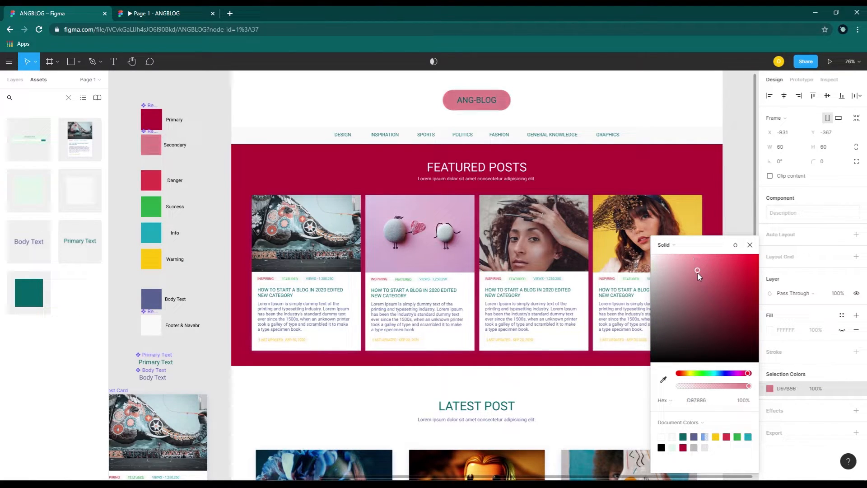
left_click_drag(689, 259, 683, 255)
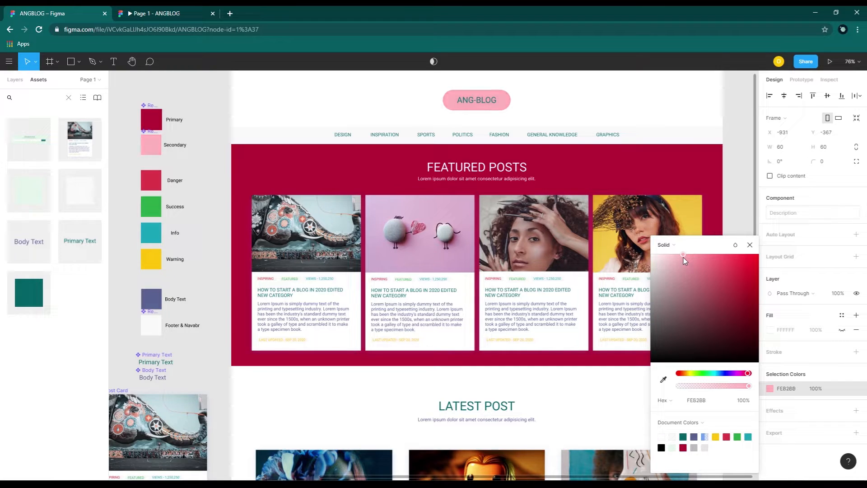
left_click(751, 245)
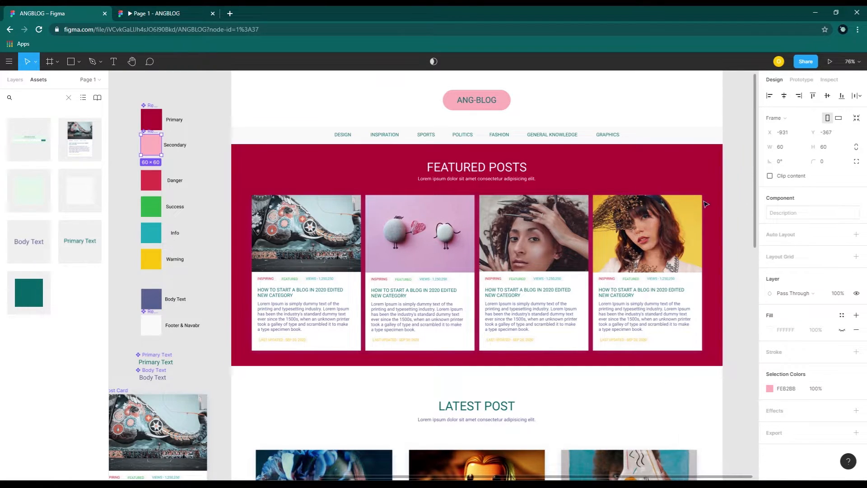
- Set the Primary Text component's fill to the Primary swatch's crimson using the eyedropper
scroll(609, 296, "down", 5)
scroll(609, 296, "down", 5)
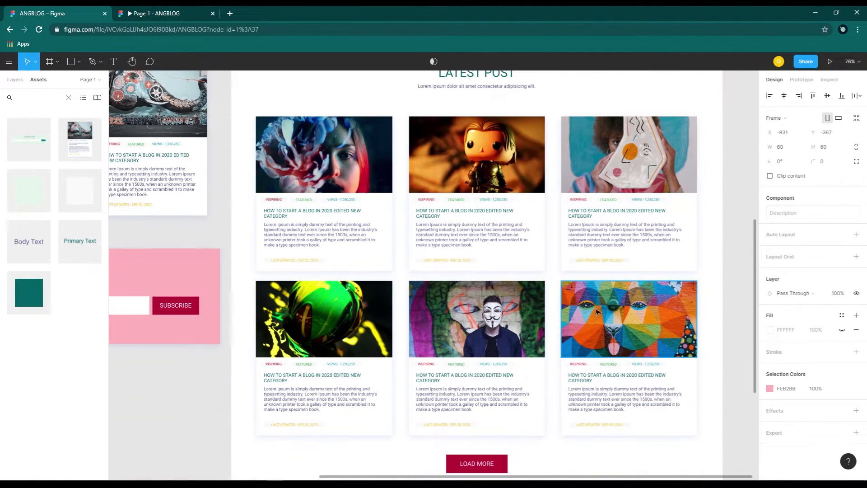
scroll(678, 348, "up", 10)
left_click(167, 382)
double_click(167, 382)
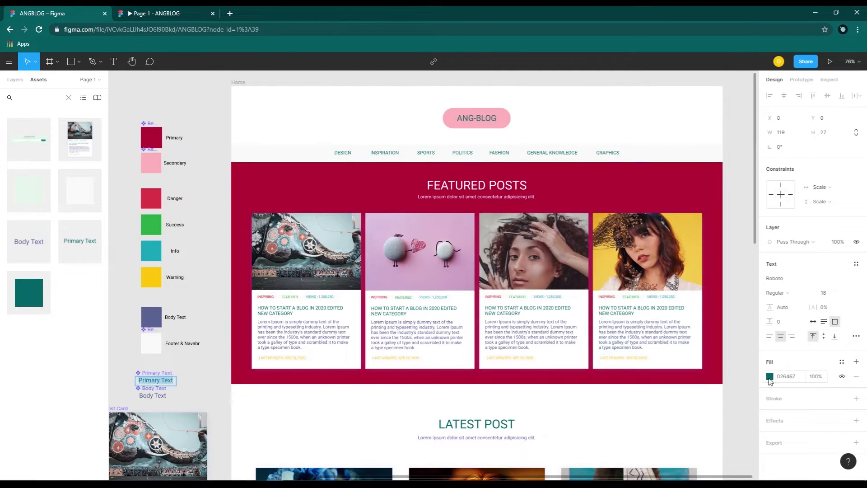
left_click(769, 377)
left_click(659, 379)
left_click(152, 138)
left_click(199, 120)
- Look over the Home page's headings, post cards and section colors alongside the swatch and card components
scroll(619, 213, "down", 1)
scroll(621, 216, "down", 10)
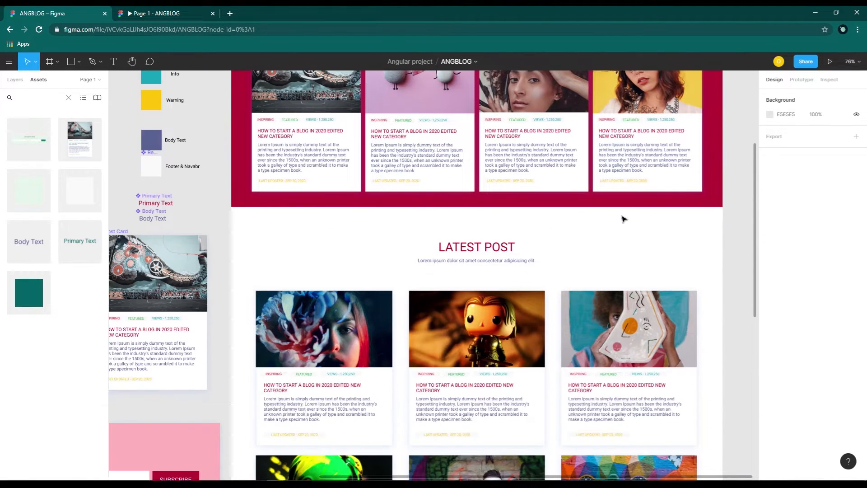
scroll(625, 219, "up", 7)
scroll(626, 221, "up", 5)
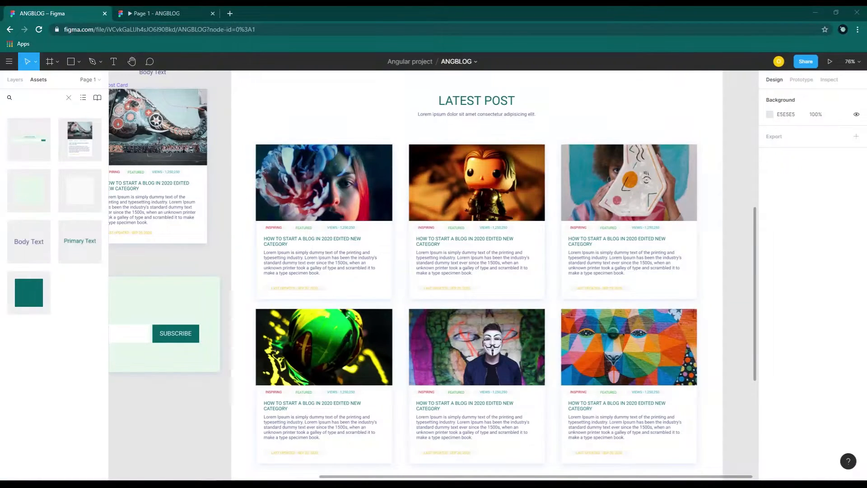
scroll(451, 217, "up", 7)
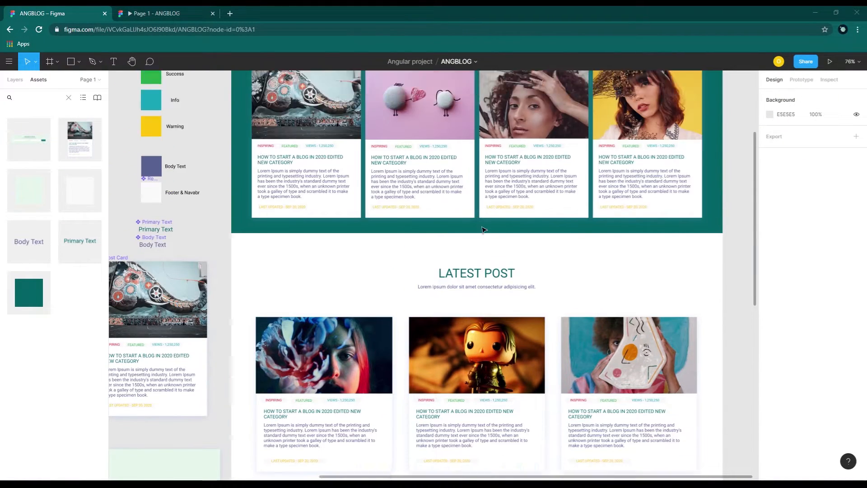
scroll(373, 145, "down", 3)
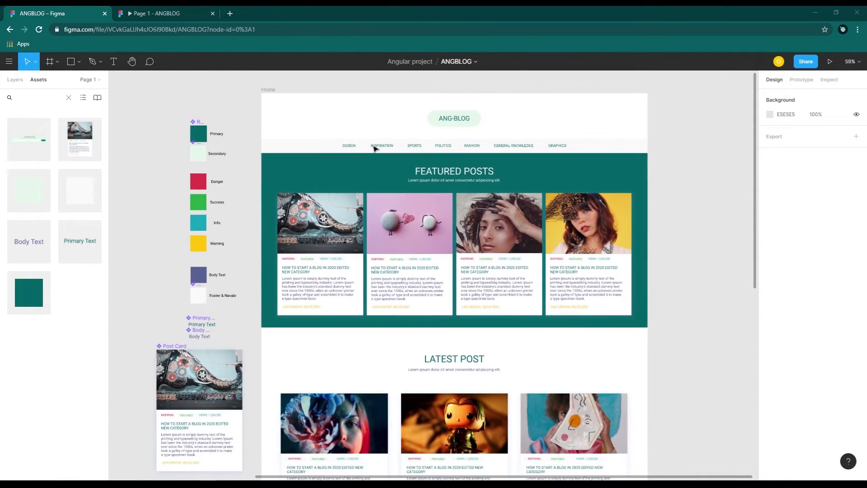
scroll(490, 314, "down", 4)
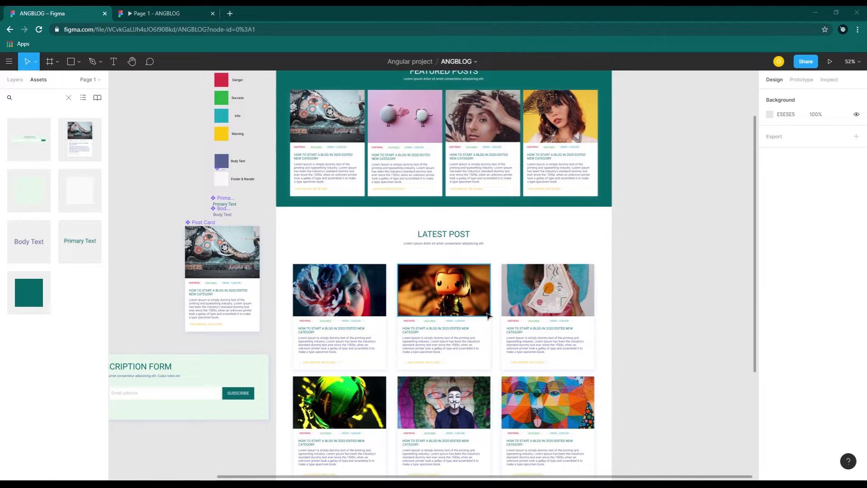
scroll(489, 315, "down", 1)
scroll(489, 315, "up", 5)
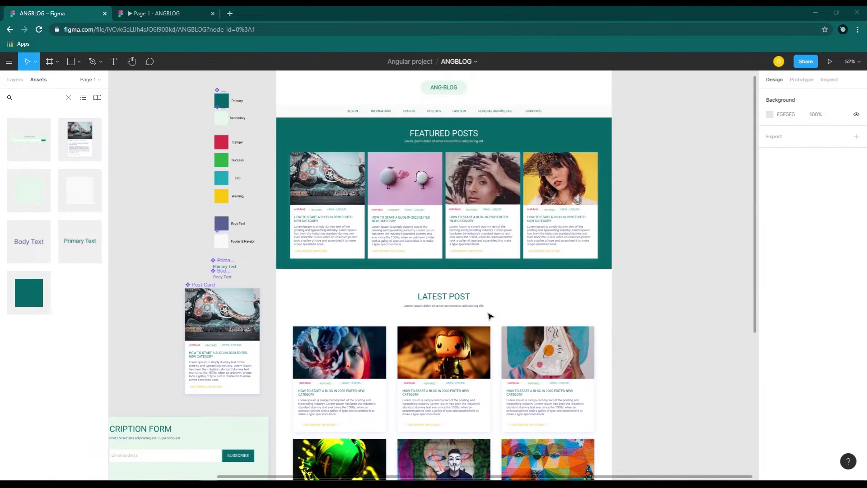
- Add a 1440 × 1024 Desktop frame beside the Home page and rename it Single Category
scroll(489, 316, "down", 1)
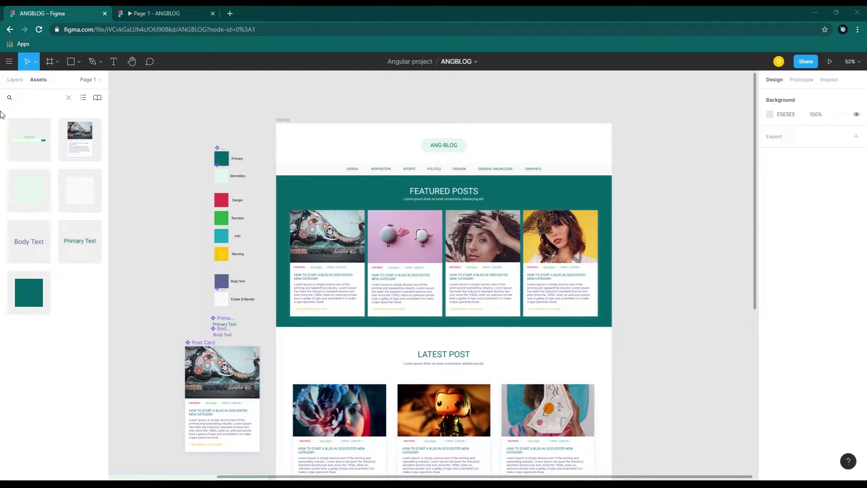
left_click(51, 64)
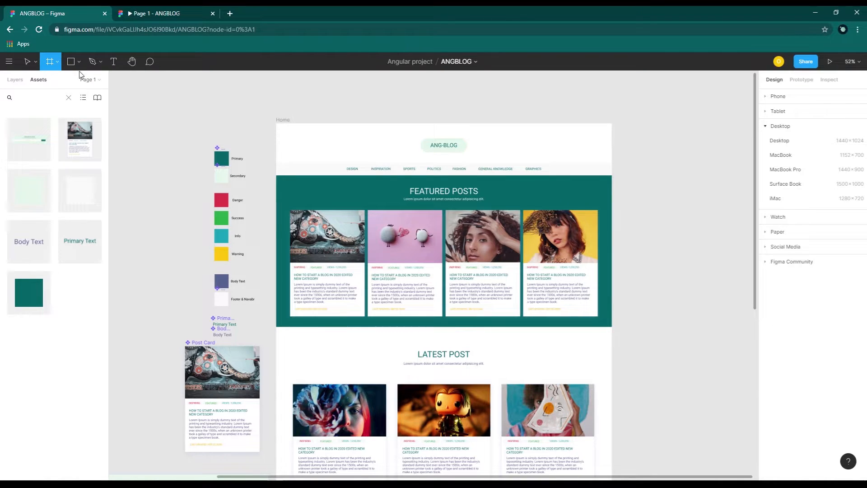
left_click(782, 143)
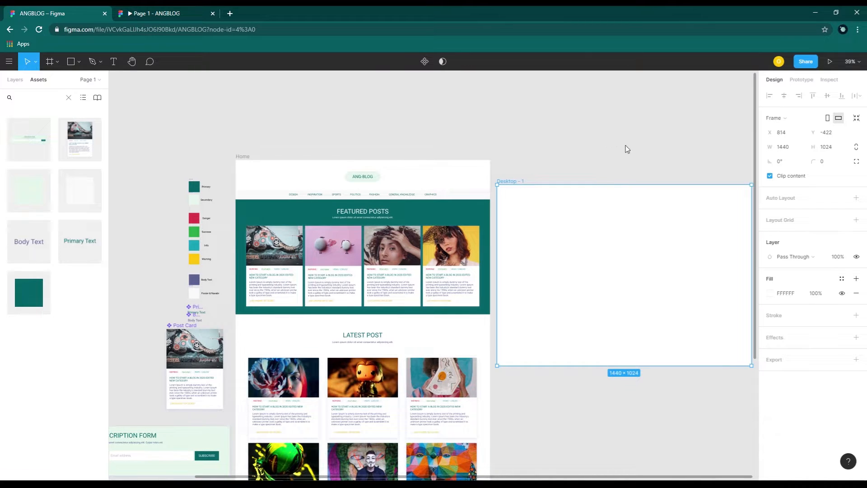
left_click(627, 149)
double_click(516, 182)
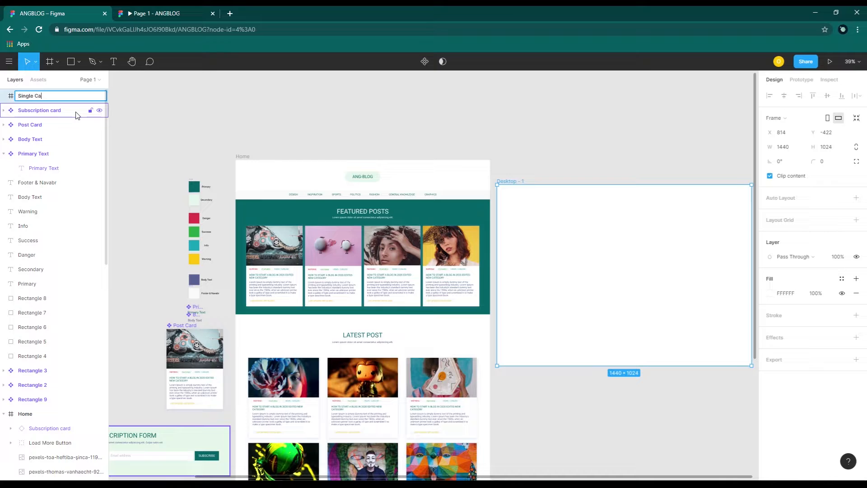
key("Return")
- Copy the website logo, category navbar, Subscription card and footer from the Home page into the Single Category frame
scroll(571, 116, "down", 3)
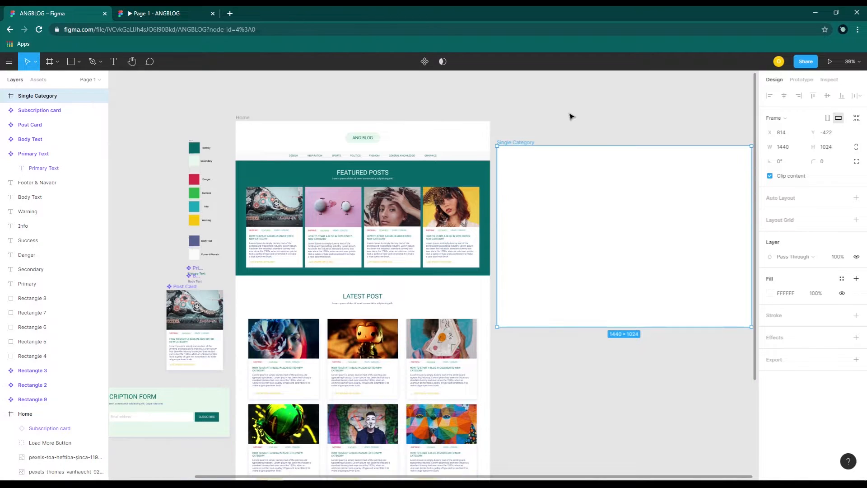
left_click(362, 103)
scroll(393, 451, "down", 3)
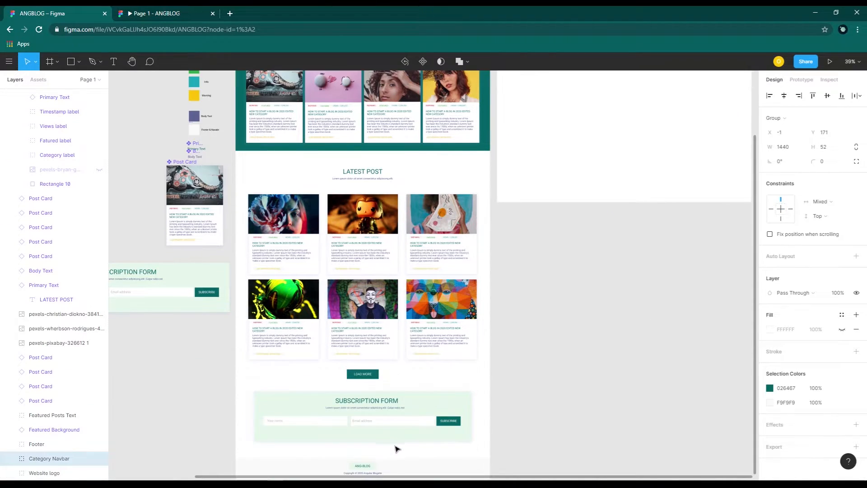
left_click(397, 422)
scroll(406, 429, "down", 1)
left_click(424, 440)
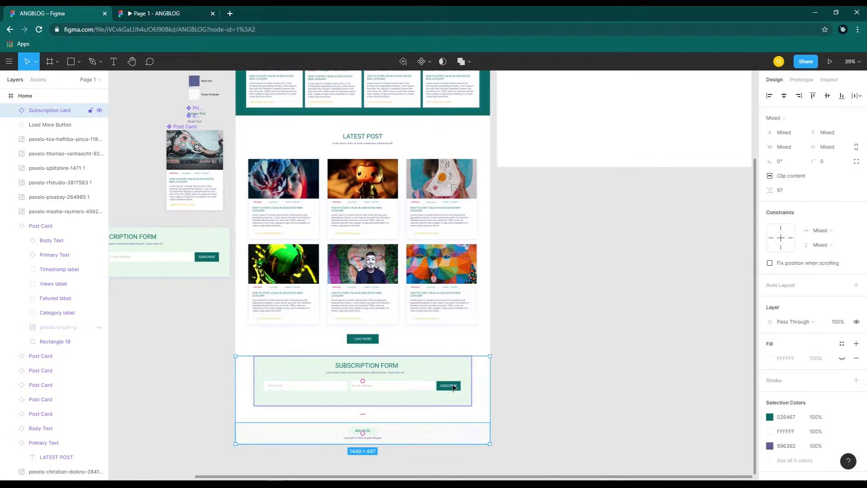
scroll(420, 316, "up", 10)
left_click(410, 231, "shift")
left_click(370, 217, "shift")
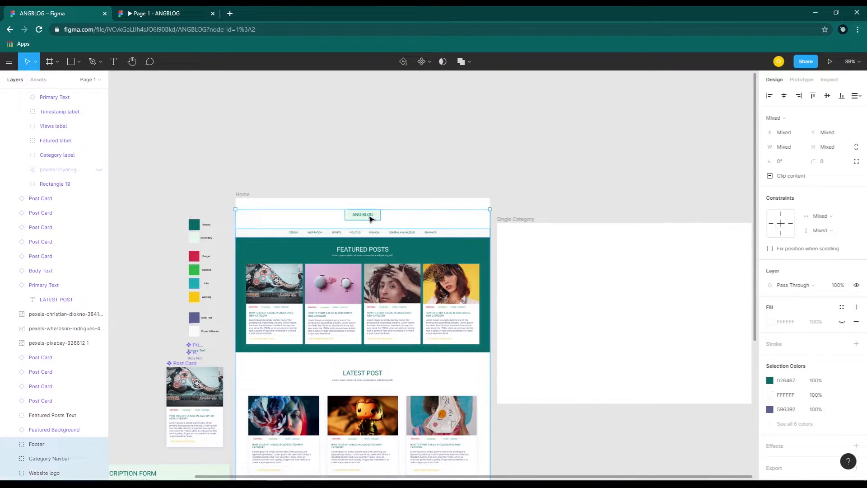
left_click_drag(362, 217, 637, 235)
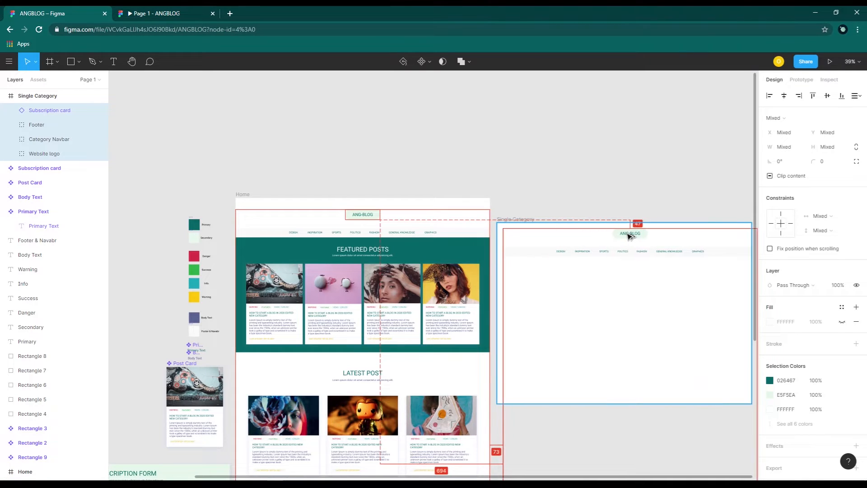
left_click(668, 188)
left_click_drag(668, 188, 577, 125)
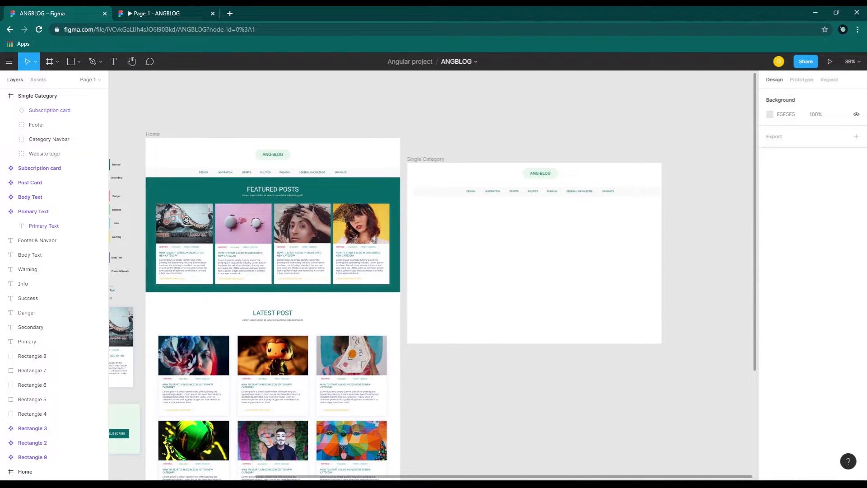
- Center the website logo and category navbar horizontally in the Single Category frame
scroll(544, 215, "up", 5)
left_click(548, 178)
left_click(568, 148)
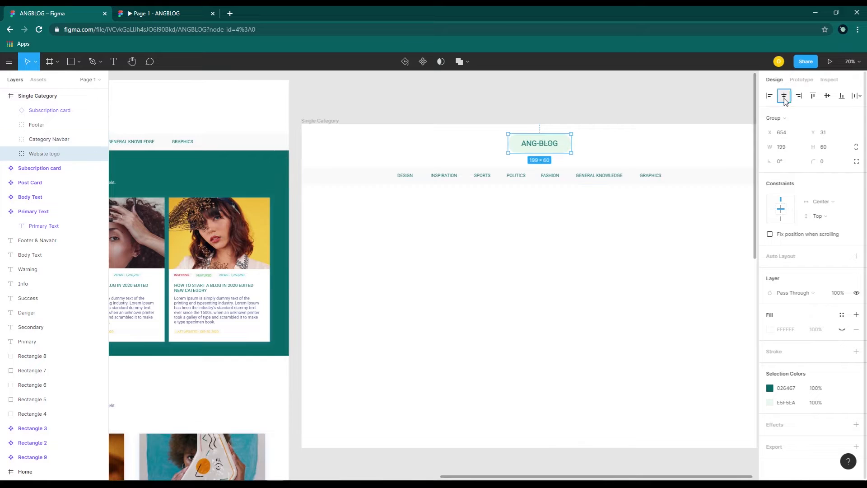
left_click(785, 99)
left_click(614, 323)
left_click_drag(614, 323, 576, 323)
- Extend the Single Category frame upward to a height of 1164 and shift the logo and category navbar down slightly together
left_click(285, 120)
left_click_drag(367, 123, 372, 79)
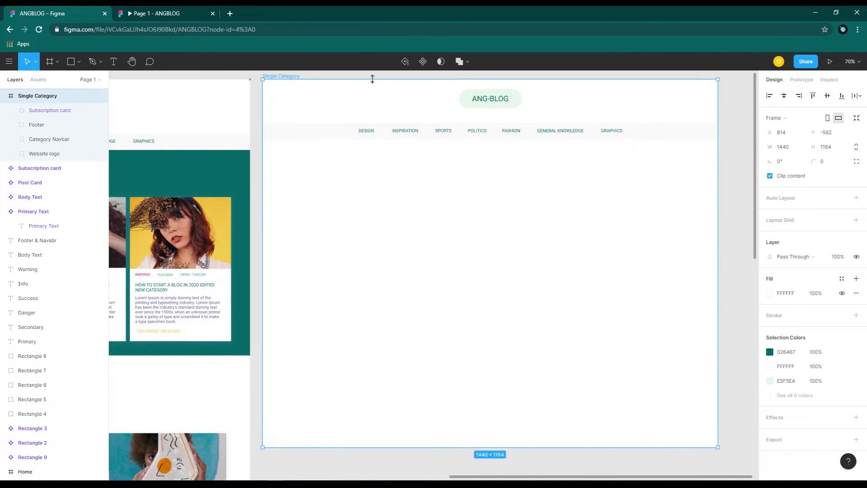
left_click(493, 131)
left_click(495, 100)
left_click(476, 133, "shift")
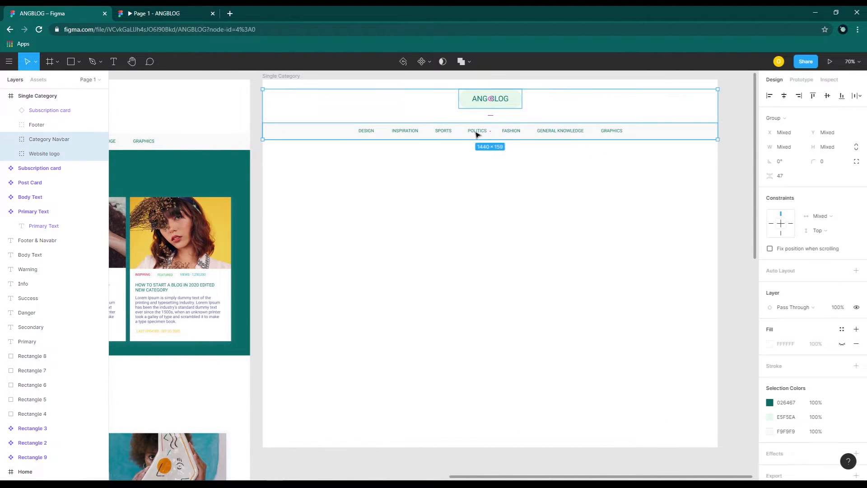
left_click_drag(476, 134, 479, 143)
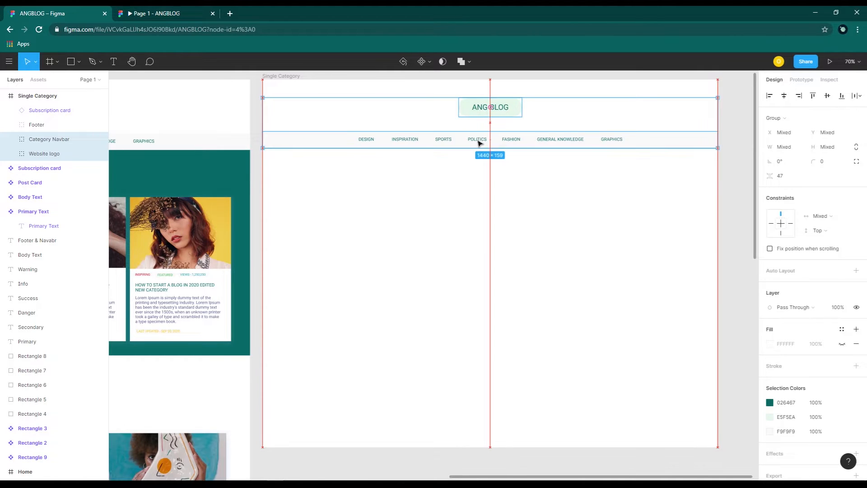
left_click(616, 246)
- Extend the bottom of the Single Category frame to a height of 3111 to uncover the copied subscription form
scroll(616, 246, "down", 12)
scroll(514, 284, "down", 2)
left_click_drag(563, 238, 540, 390)
scroll(451, 172, "up", 4)
left_click(367, 163)
scroll(473, 333, "down", 1)
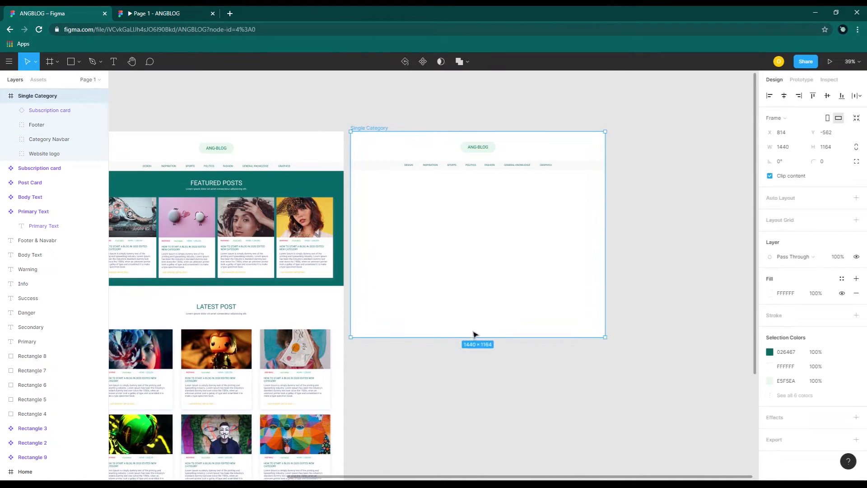
left_click_drag(473, 336, 447, 394)
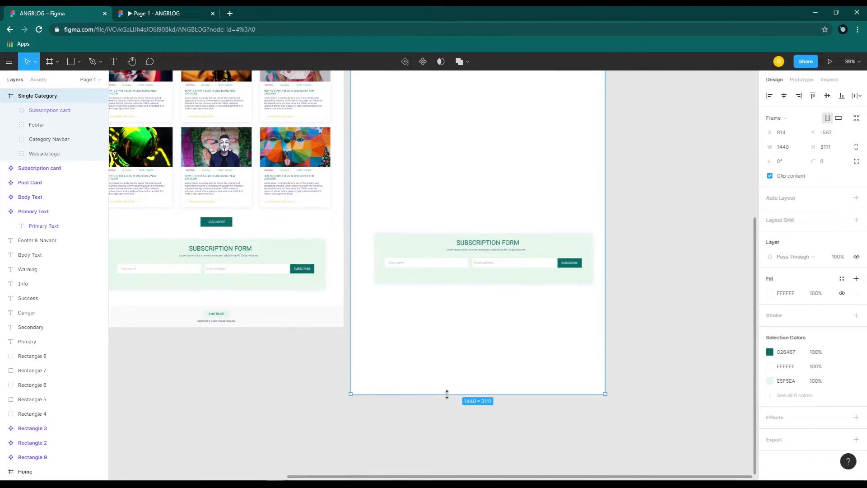
- Copy the Home page's footer into the Single Category frame, centered below the subscription form
left_click(312, 317)
left_click(502, 269)
left_click(285, 314)
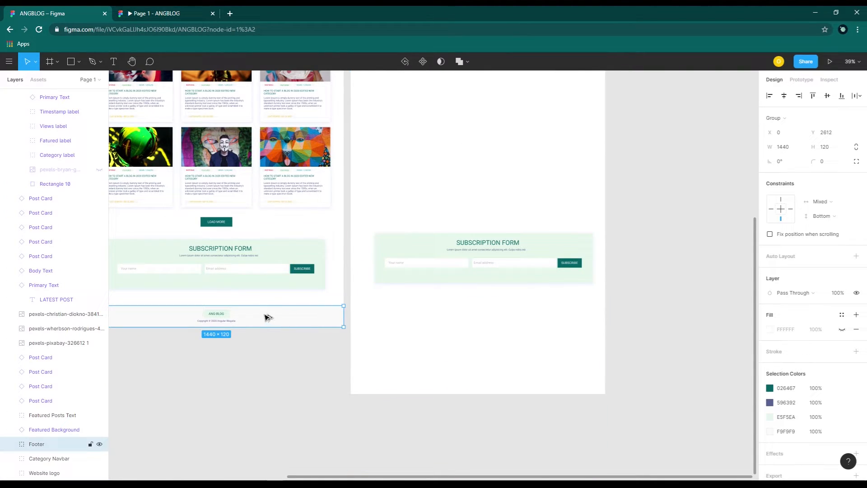
left_click_drag(267, 317, 528, 317)
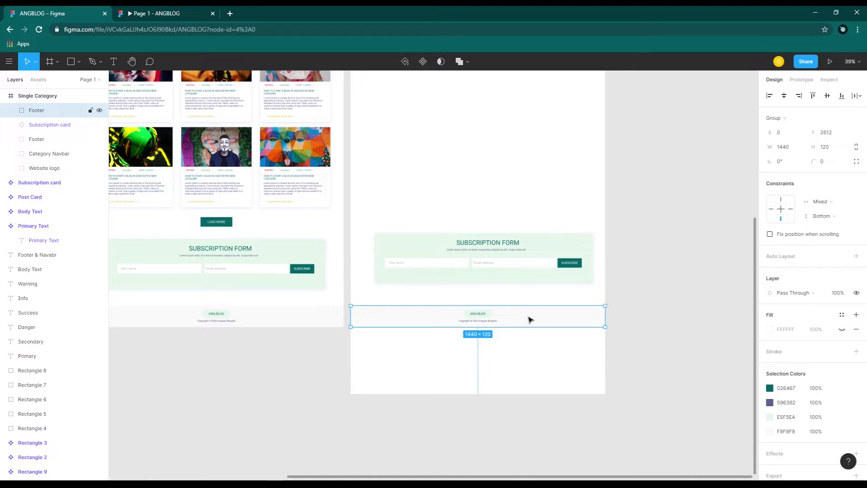
scroll(530, 319, "up", 5)
key("Escape")
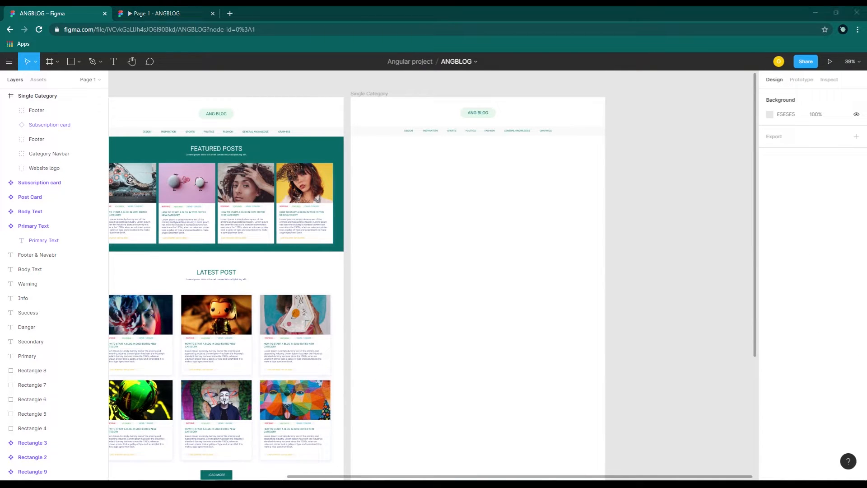
- Place the green Rectangle 2 component directly below the category navbar and size it to 1440 × 320 as a full-width banner
scroll(500, 154, "up", 5)
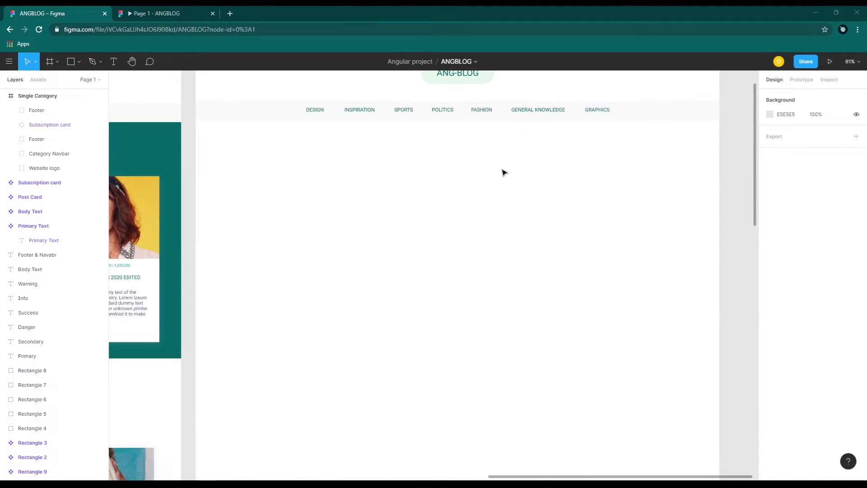
scroll(504, 172, "up", 1)
scroll(511, 200, "down", 1)
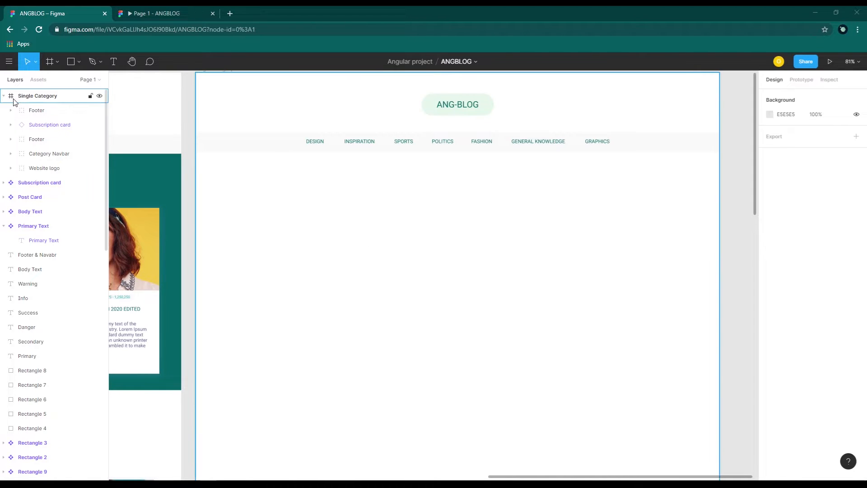
left_click(45, 80)
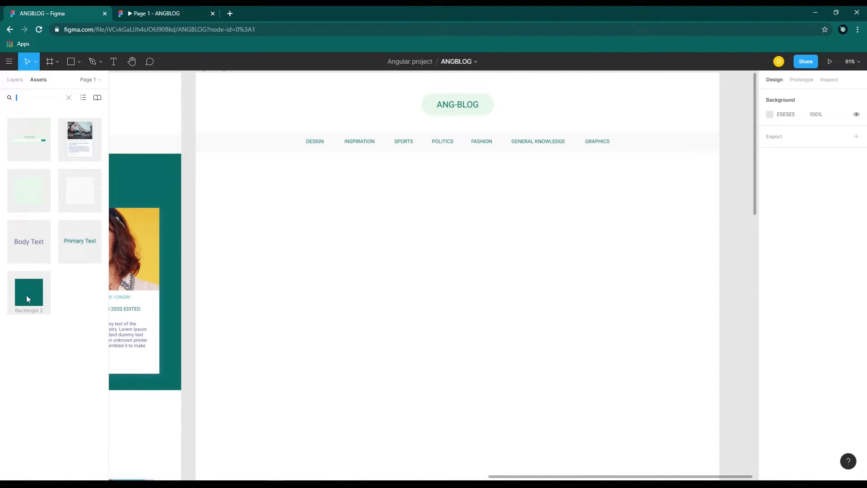
left_click_drag(26, 295, 207, 165)
left_click(218, 176)
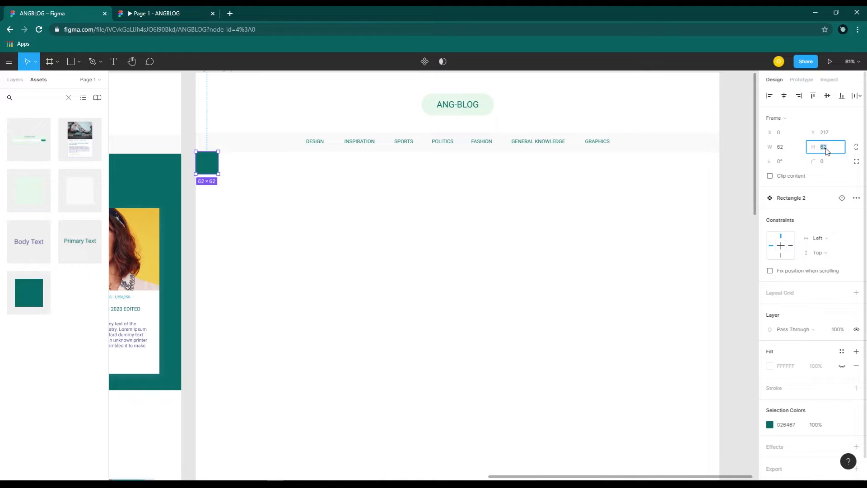
key("Return")
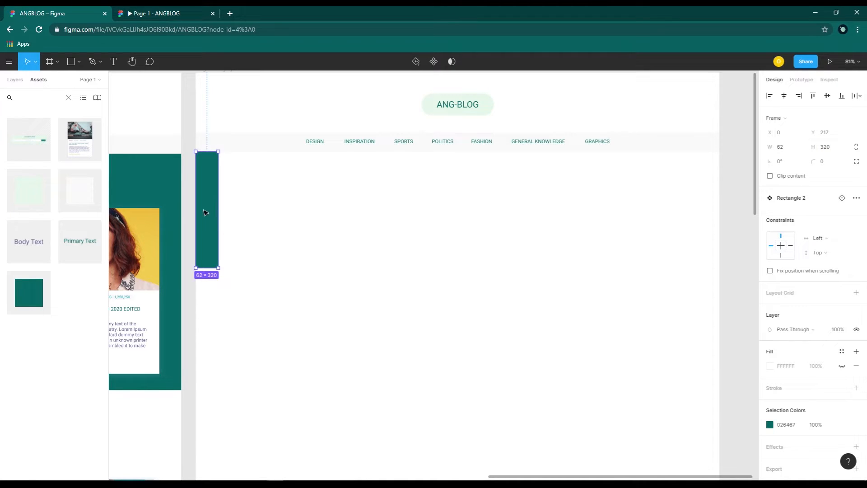
left_click_drag(217, 211, 722, 261)
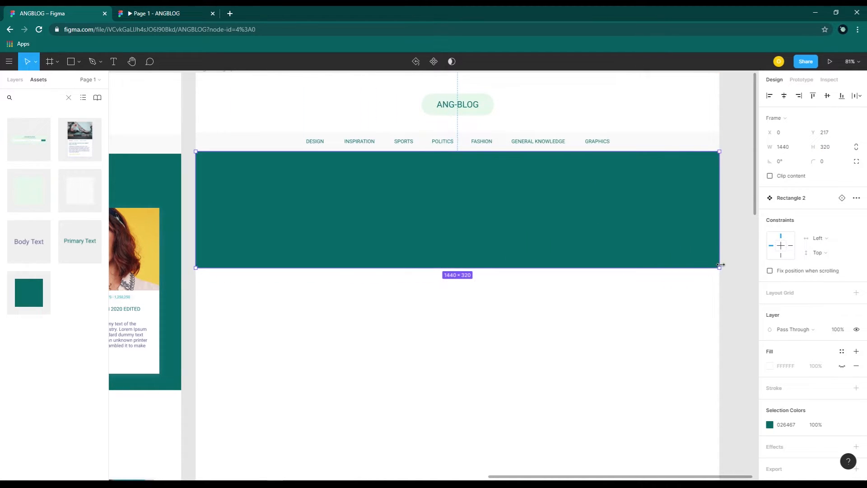
left_click(735, 227)
left_click(650, 218)
- Add the title text "GENERAL KNOWLEDGE" on the green banner at font size 48
left_click(114, 62)
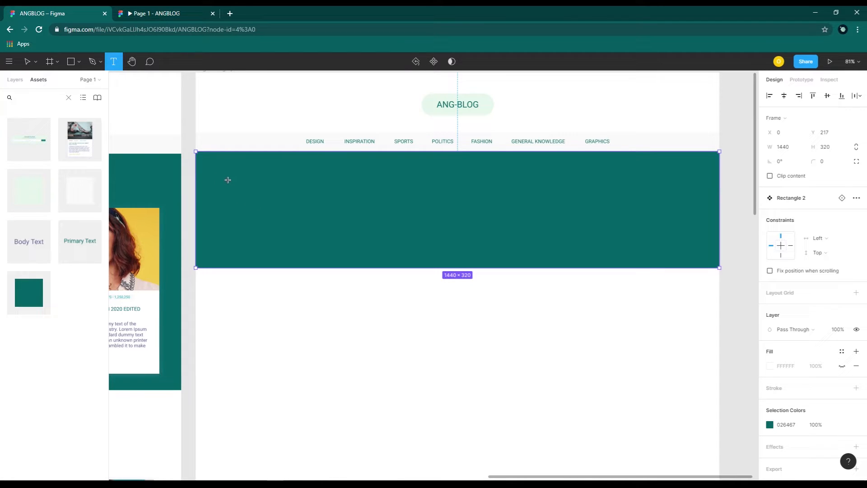
left_click_drag(228, 179, 338, 204)
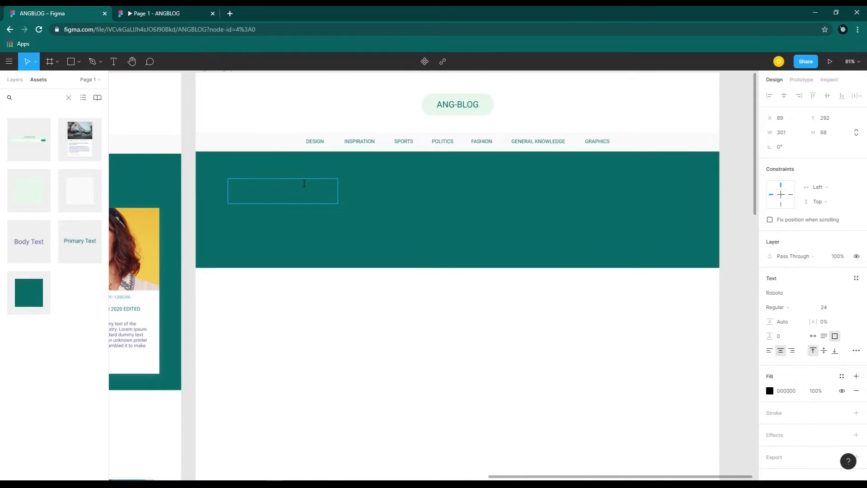
type("GENERAL KNOWLEDGE")
left_click(826, 308)
left_click(844, 330)
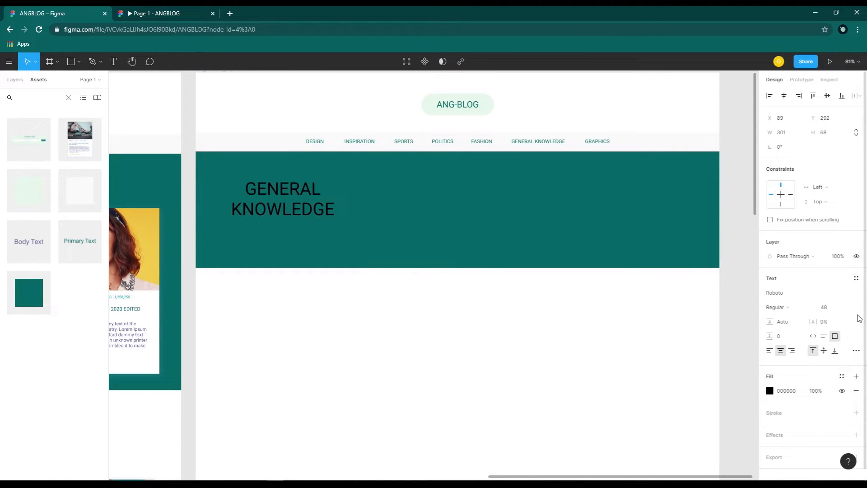
- Fill the GENERAL KNOWLEDGE title with white FFFFFF, widen its text box to 560 to fit one line and nudge it down
left_click(771, 391)
left_click_drag(686, 277, 647, 254)
left_click(535, 364)
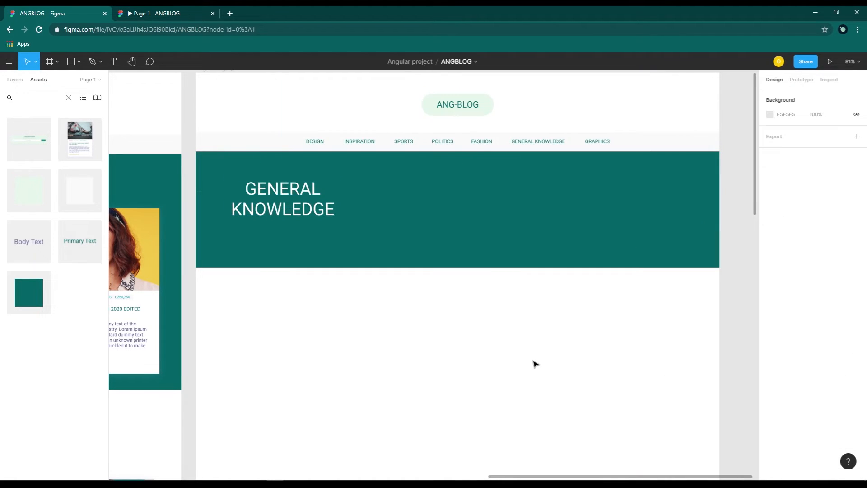
left_click(311, 198)
left_click_drag(338, 201, 433, 216)
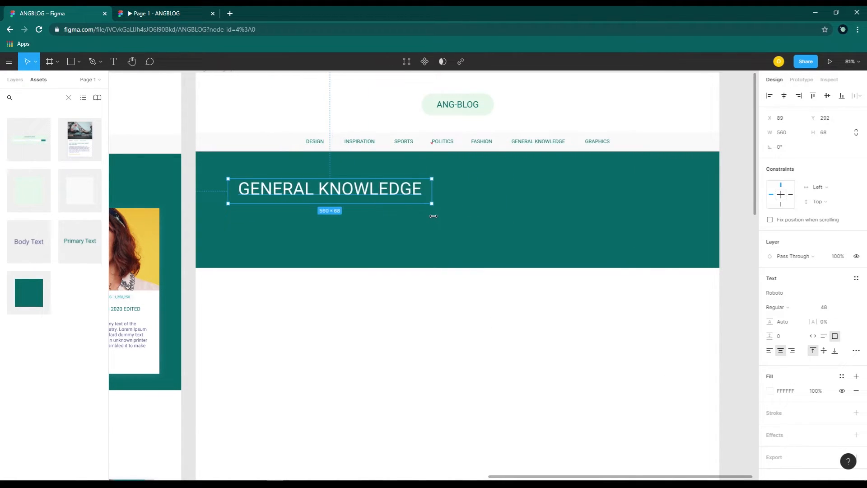
left_click_drag(371, 195, 370, 201)
- Add the text "Lorem ipsum dolor sit amet consectetur adipisicing elit. Culpa nobis est" in a 467 × 33 box below the title
key("t")
left_click_drag(240, 211, 411, 223)
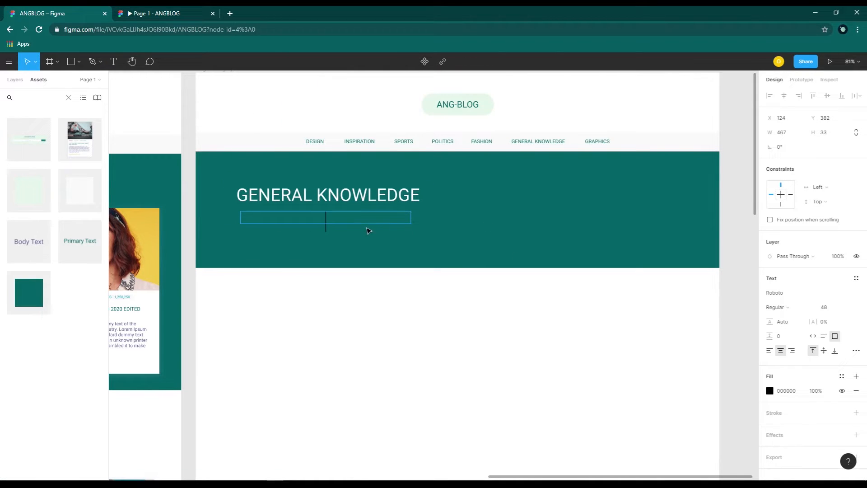
type("Lorem ipsum dolor sit amet consectetur adipisicing elit. Culpa nobis est")
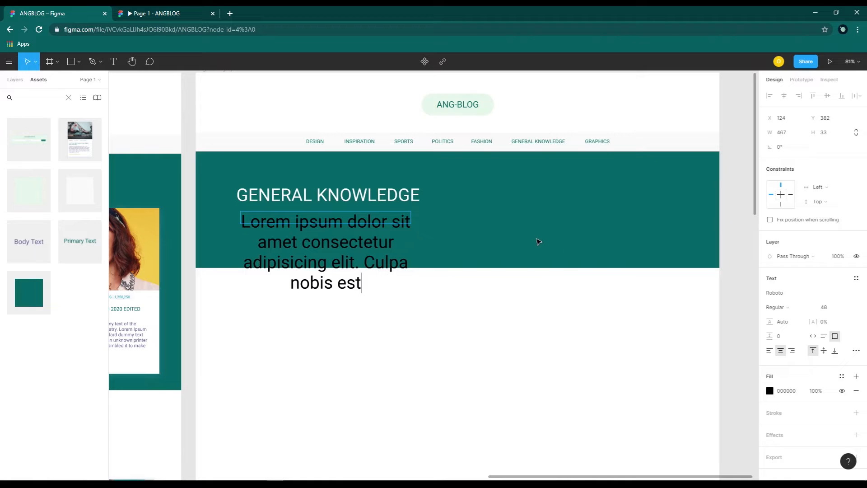
key("Escape")
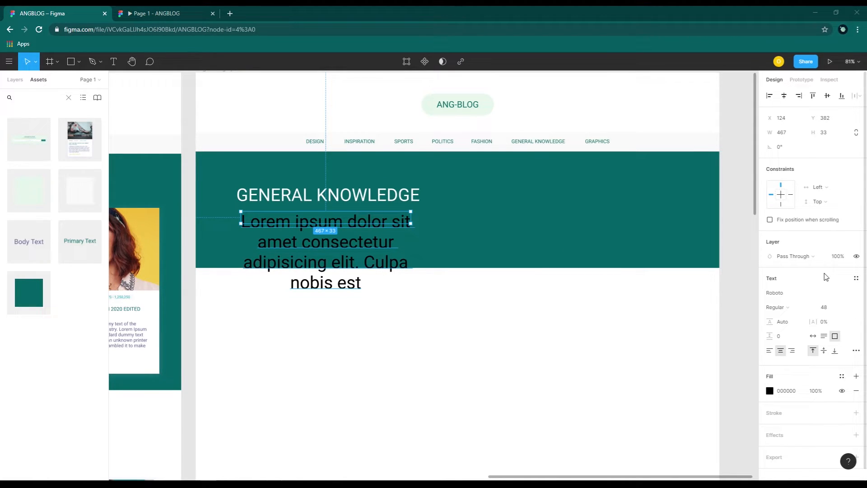
- Fill the lorem ipsum text below the title with white FFFFFF
left_click(770, 392)
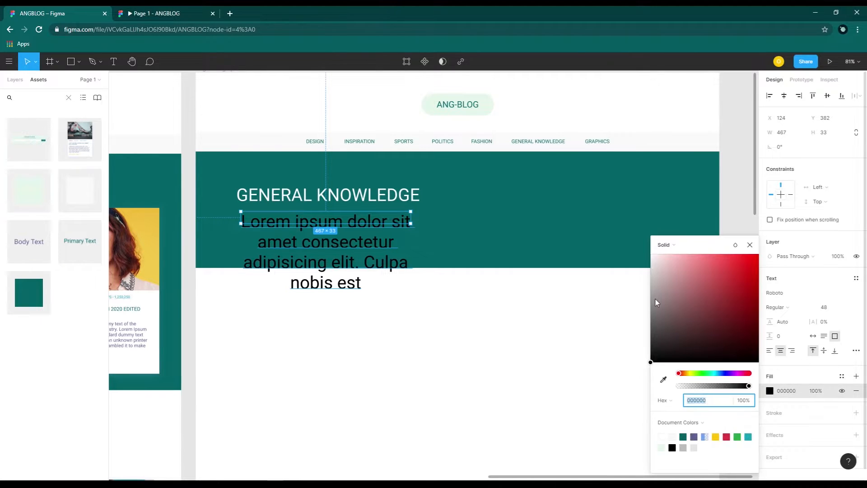
left_click_drag(654, 299, 643, 249)
left_click(618, 291)
left_click(366, 252)
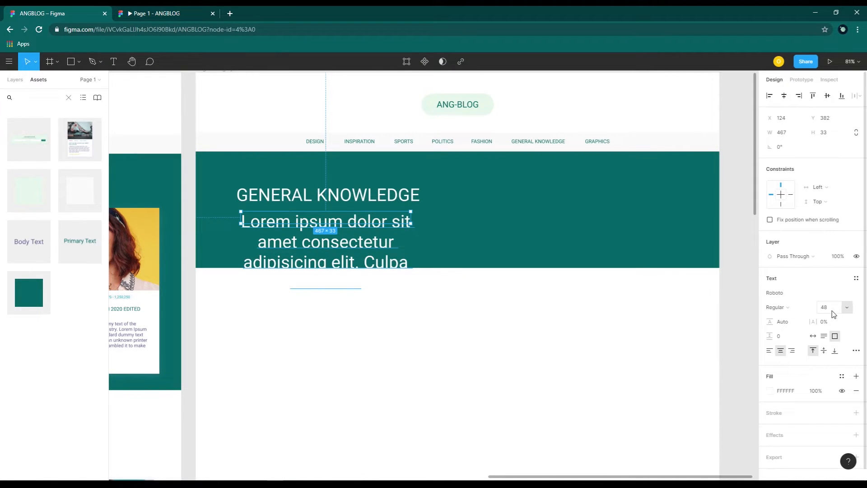
- Set the lorem ipsum text's font size to 14, then align its left edge with the GENERAL KNOWLEDGE title and nudge both into place
left_click(849, 309)
left_click(837, 264)
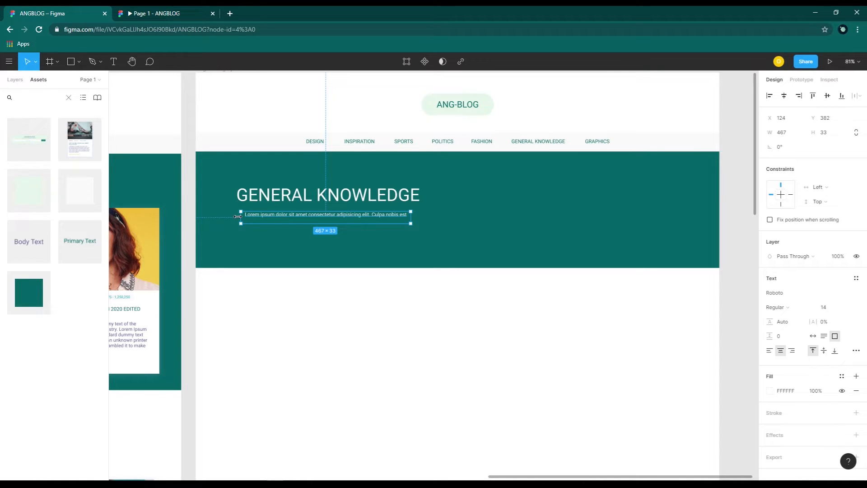
scroll(260, 217, "up", 3)
left_click(248, 194)
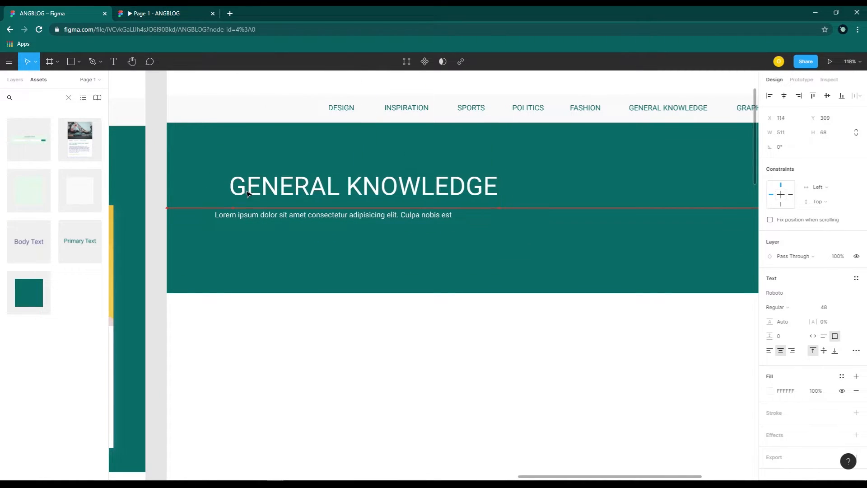
left_click_drag(248, 194, 230, 194)
left_click(239, 214, "shift")
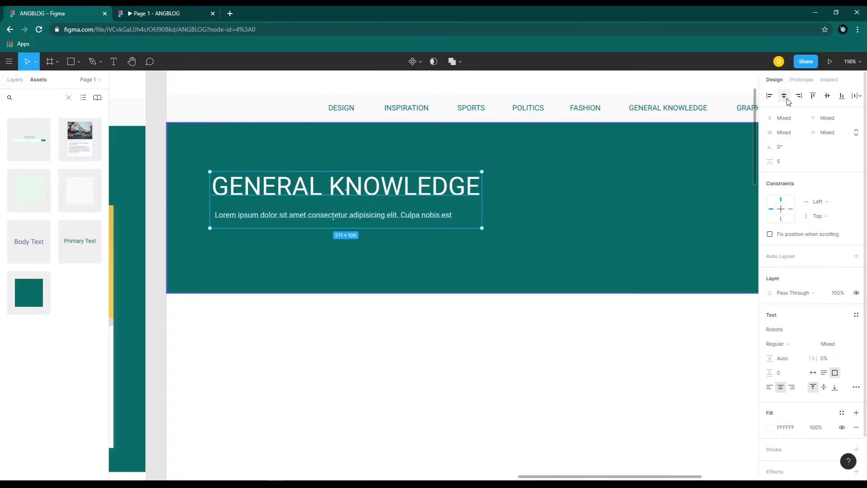
left_click(769, 96)
left_click_drag(312, 214, 325, 219)
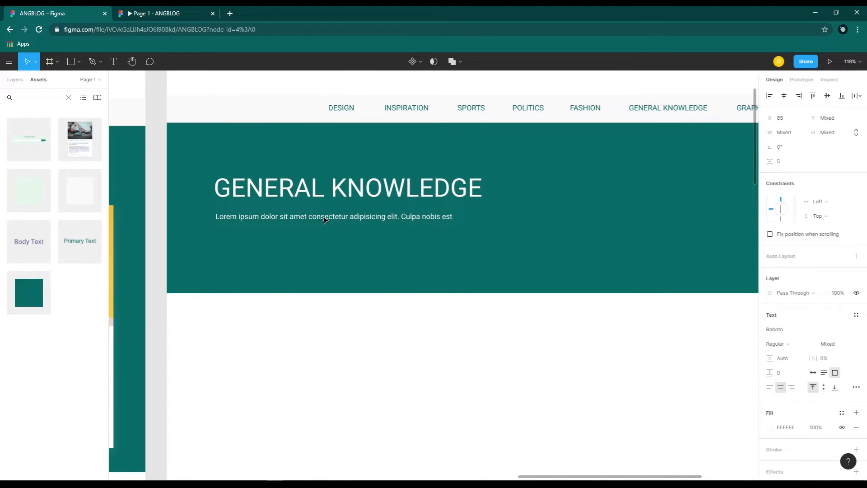
- Group the GENERAL KNOWLEDGE title with the lorem ipsum text and rename the group "Category Hero"
right_click(321, 189)
left_click(356, 267)
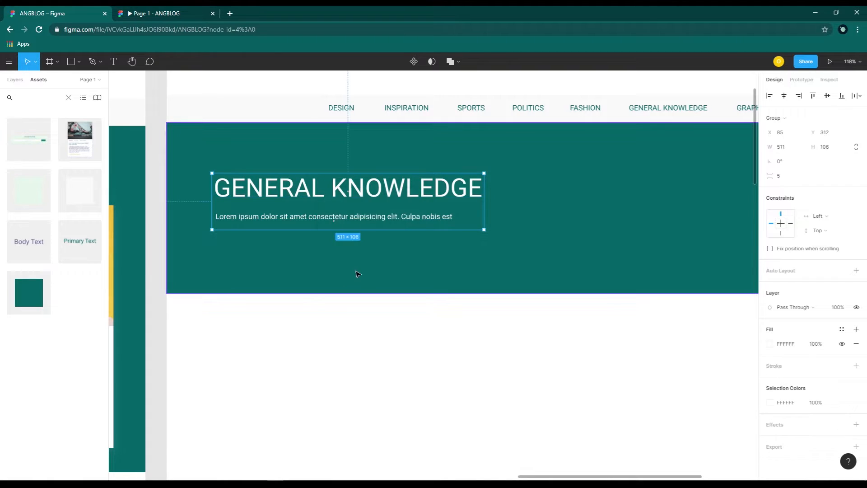
left_click(15, 80)
double_click(32, 112)
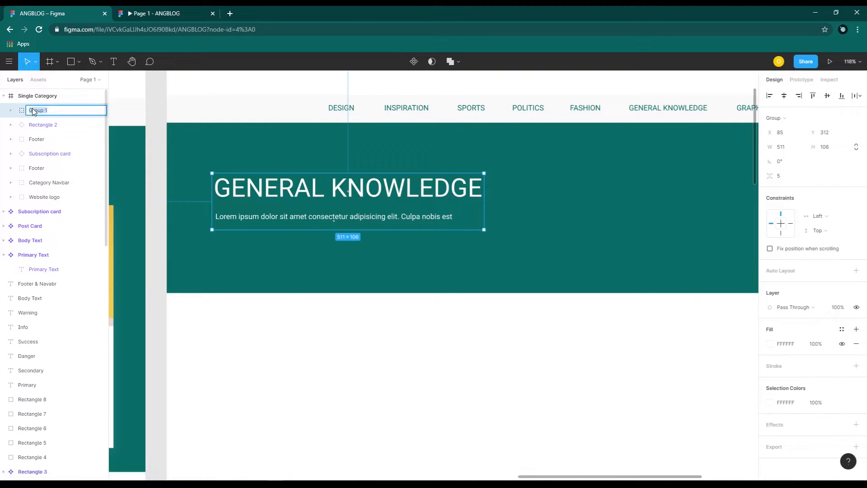
type("Category Hero")
key("Return")
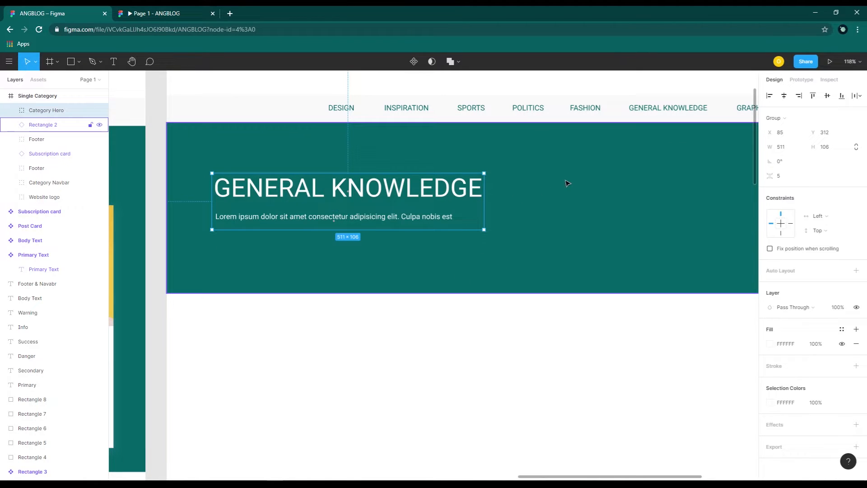
- Centre the text group vertically on the green banner and group the two together as "Category Hero"
left_click(559, 199, "shift")
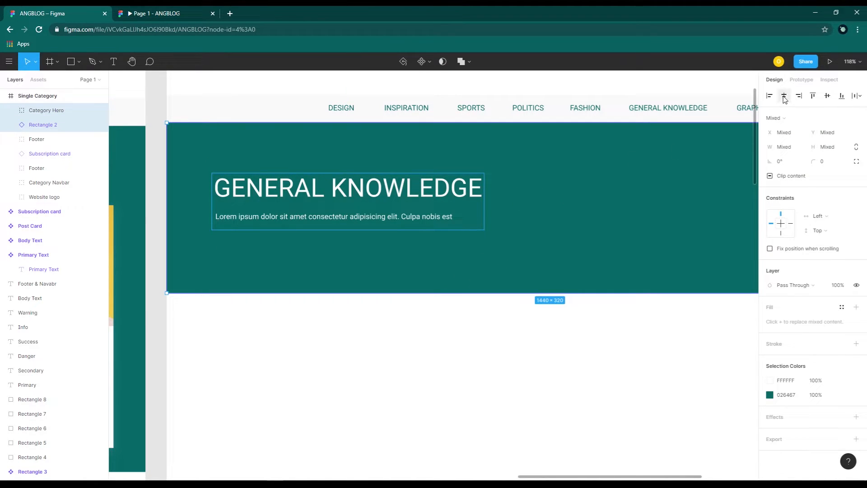
left_click(827, 96)
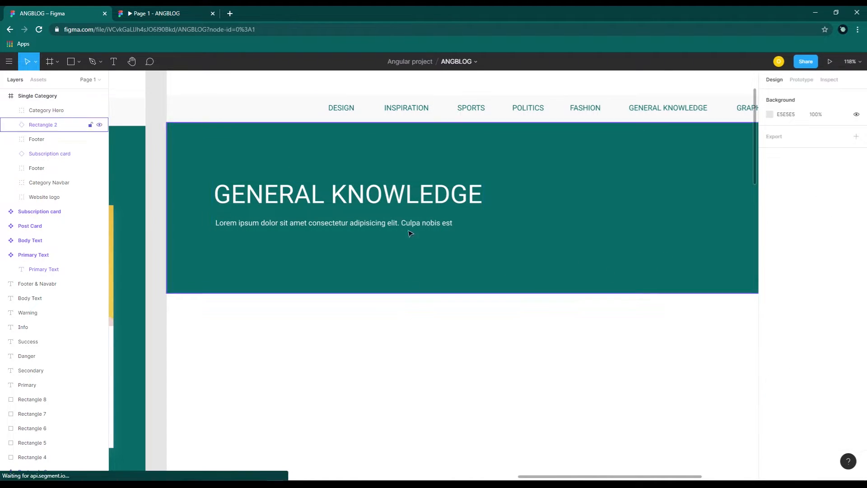
right_click(568, 200)
left_click(582, 272)
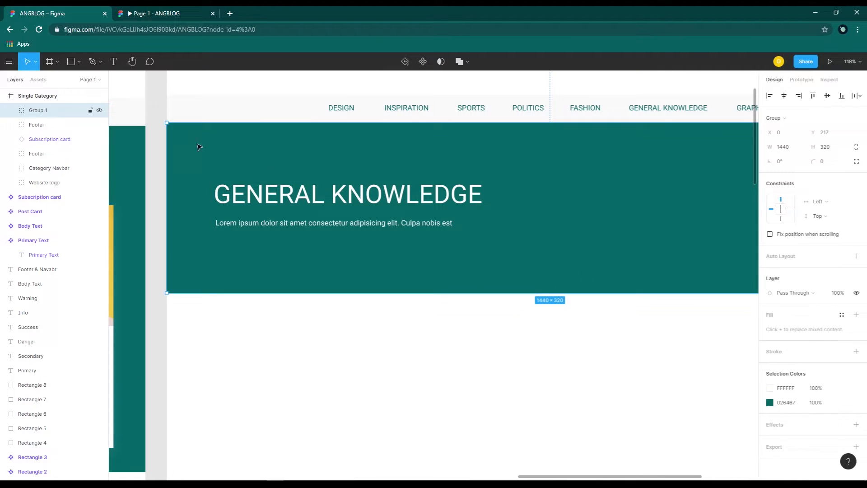
double_click(39, 111)
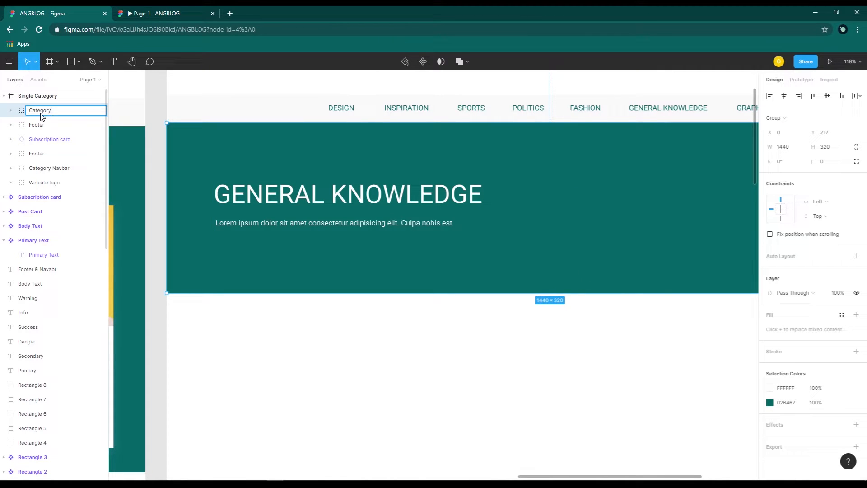
key("Return")
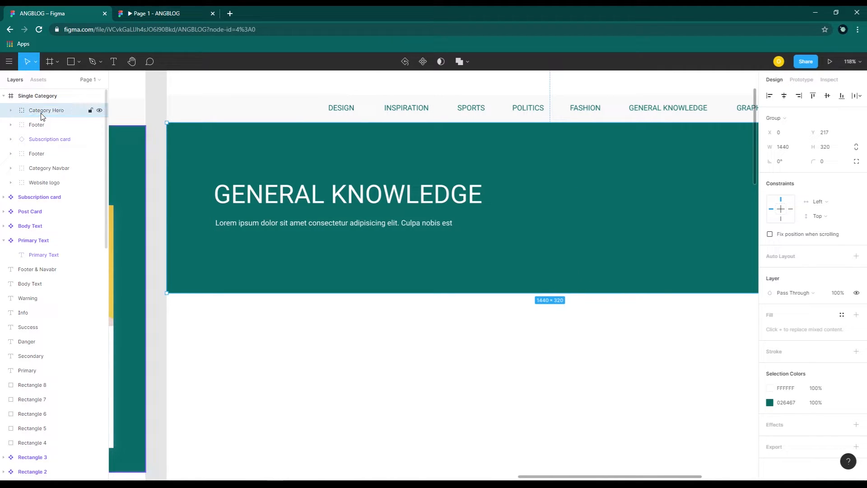
left_click(492, 384)
- Copy the six Latest Post cards with their images into the Single Category page, placing them below the green banner
scroll(492, 384, "down", 5)
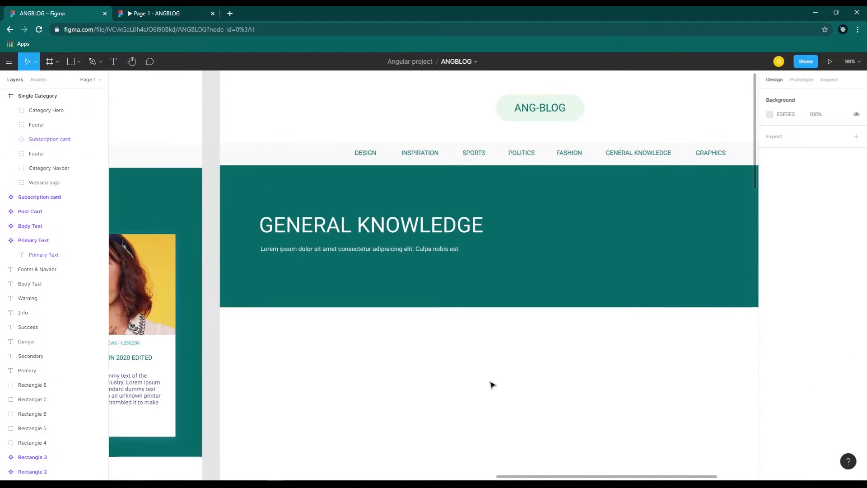
left_click_drag(565, 390, 433, 348)
scroll(565, 341, "down", 1)
left_click_drag(278, 354, 489, 236)
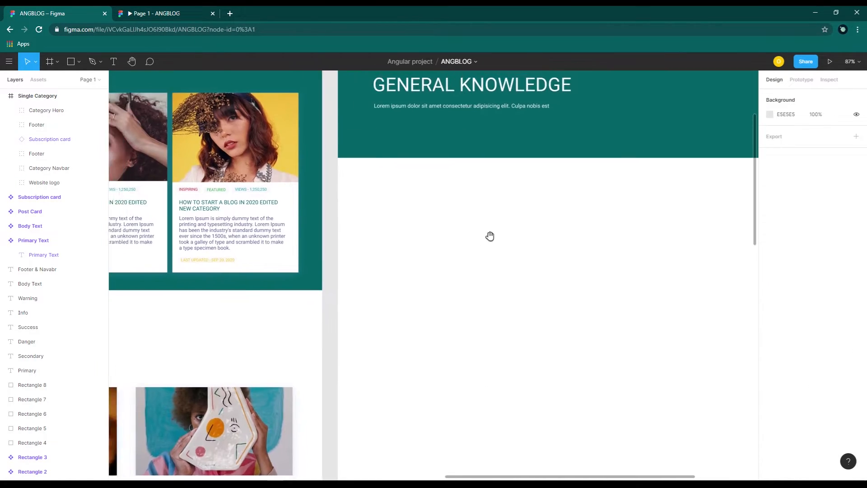
left_click_drag(407, 404, 713, 98)
left_click(259, 147)
left_click(267, 182, "shift")
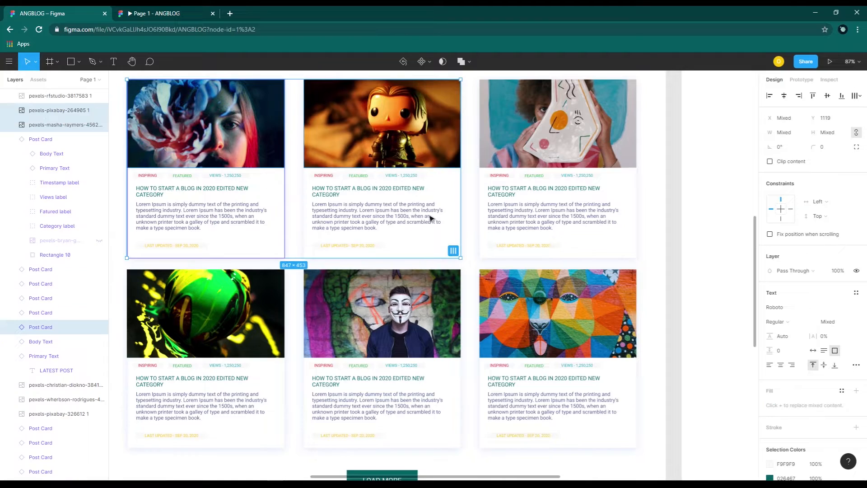
scroll(440, 221, "down", 2)
left_click_drag(166, 86, 598, 380)
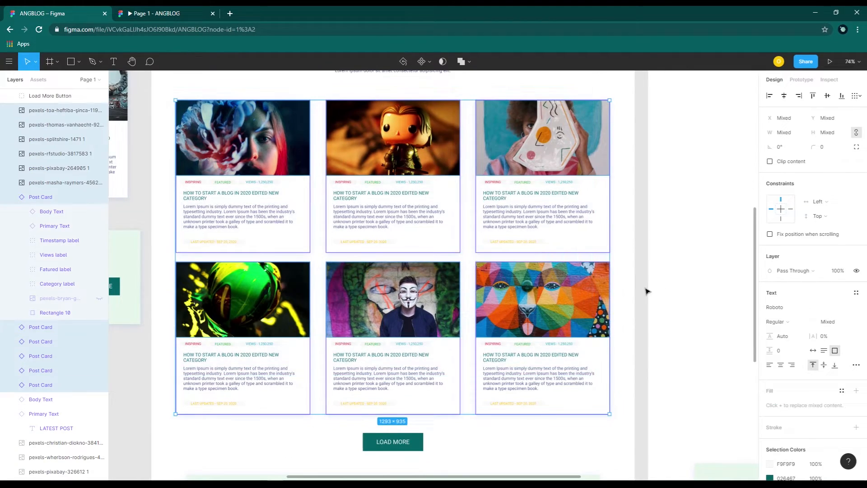
scroll(646, 289, "down", 2)
left_click_drag(670, 269, 381, 318)
left_click_drag(289, 269, 658, 195)
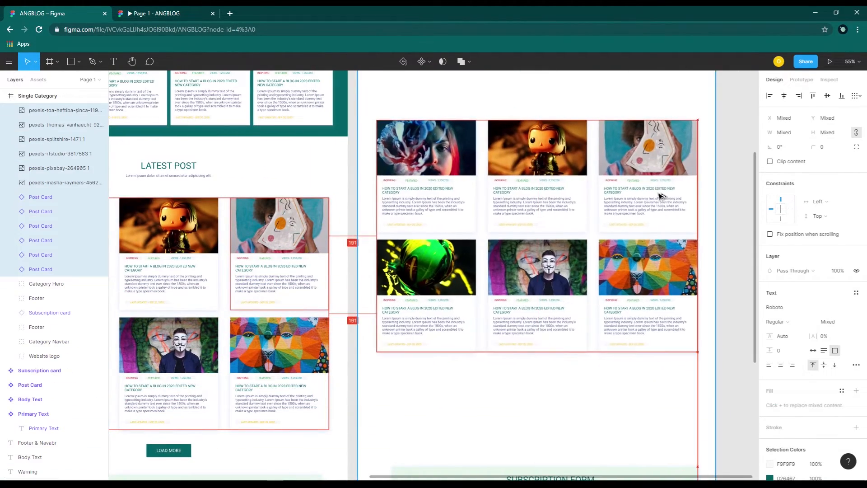
scroll(653, 226, "up", 3)
scroll(648, 286, "down", 1)
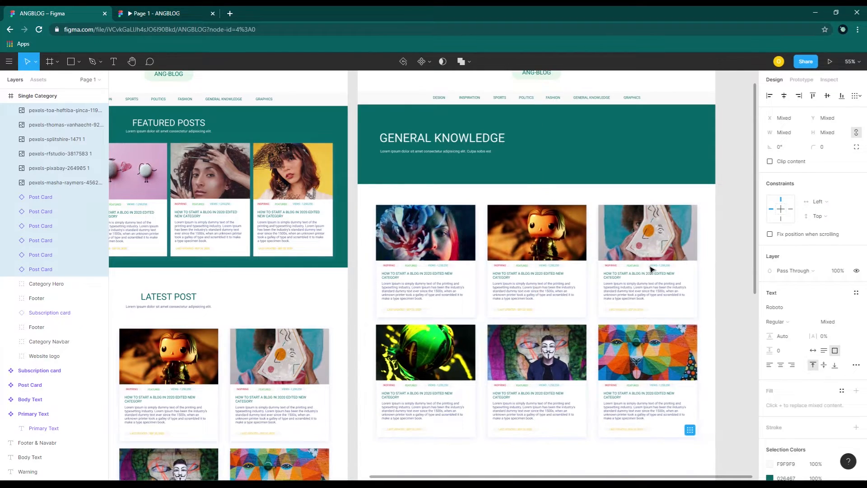
scroll(634, 320, "down", 5)
left_click(437, 327)
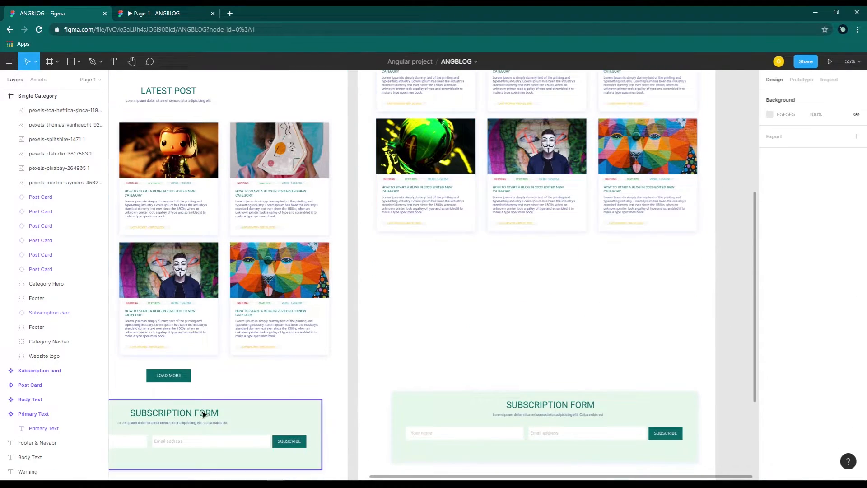
- Copy the Load More button below the Single Category post cards and move the subscription form up beneath it
left_click_drag(183, 377, 552, 265)
scroll(596, 316, "up", 3)
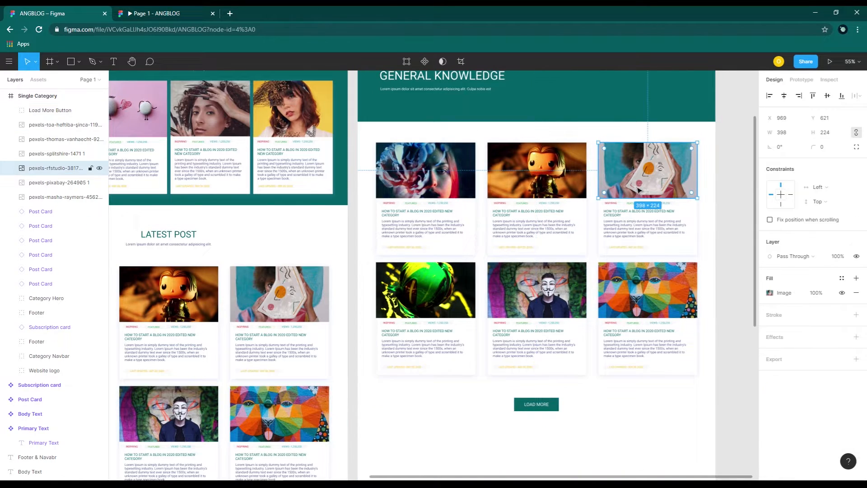
key("Escape")
scroll(585, 339, "down", 5)
left_click_drag(638, 363, 630, 262)
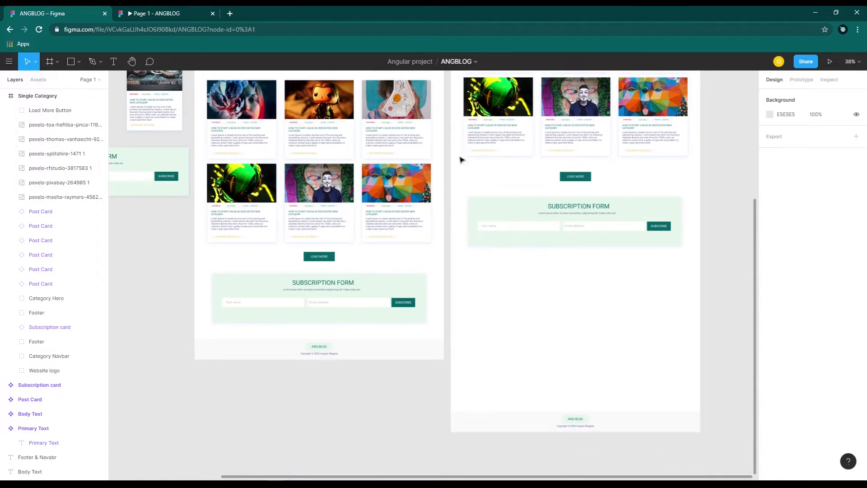
- Shorten the Single Category frame from its lower edge to a height of about 2307
left_click(51, 98)
left_click_drag(617, 431, 609, 286)
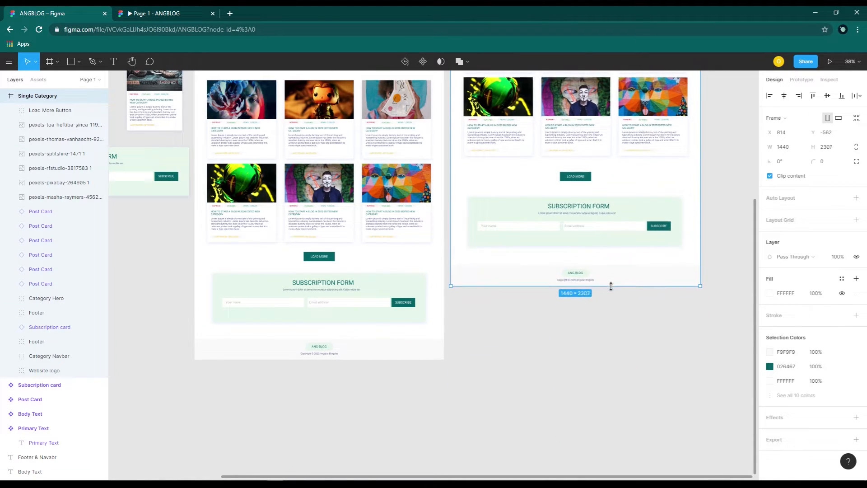
left_click(654, 371)
- Add a 1440 × 1024 Desktop frame beside Single Category and rename it "Single Post"
scroll(667, 372, "up", 5)
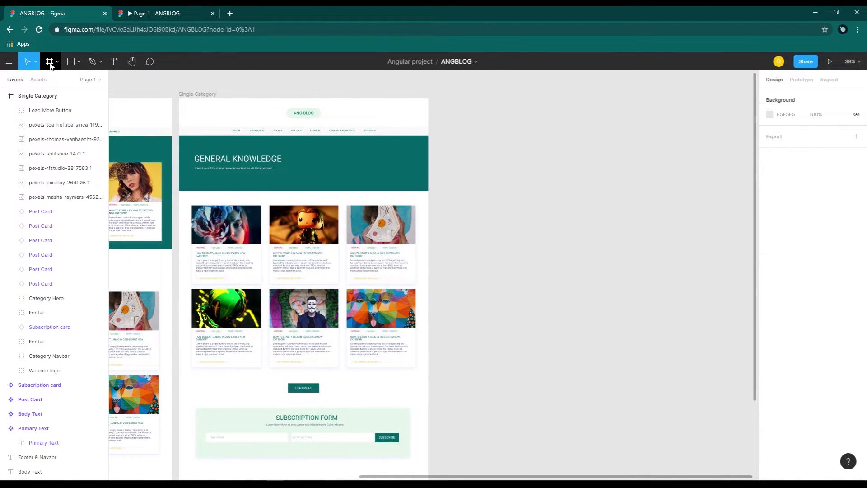
left_click(50, 64)
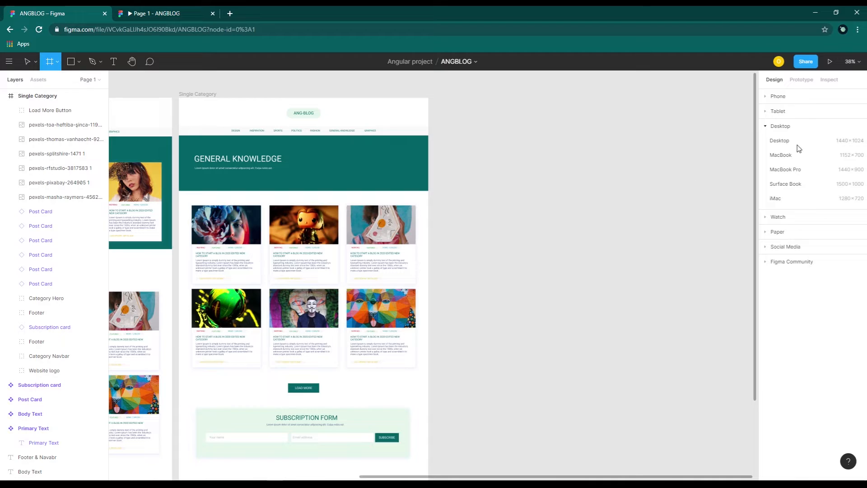
left_click(783, 141)
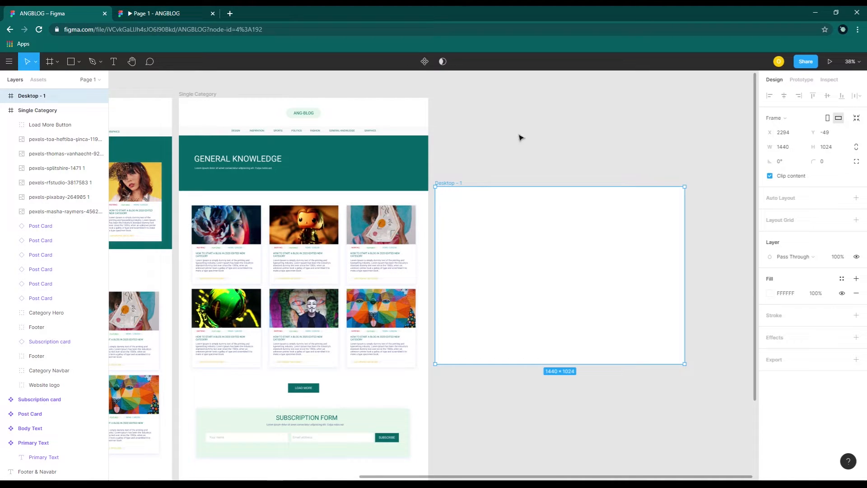
double_click(32, 96)
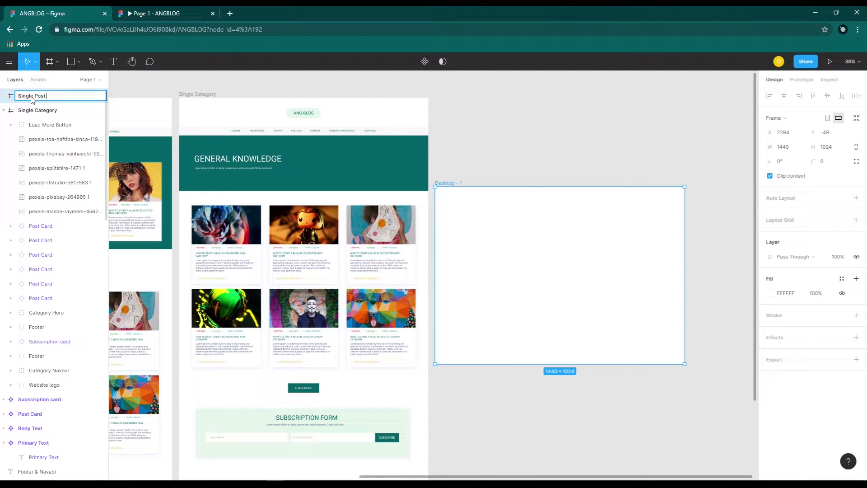
type("Single Post")
key("Return")
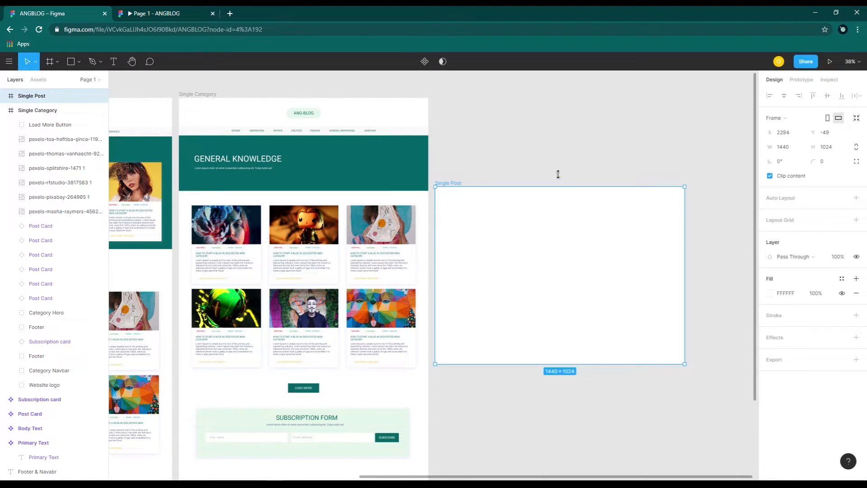
- Extend the Single Post frame upward and downward to match the Single Category frame, for a height of 2320
left_click_drag(558, 174, 547, 97)
scroll(623, 371, "down", 5)
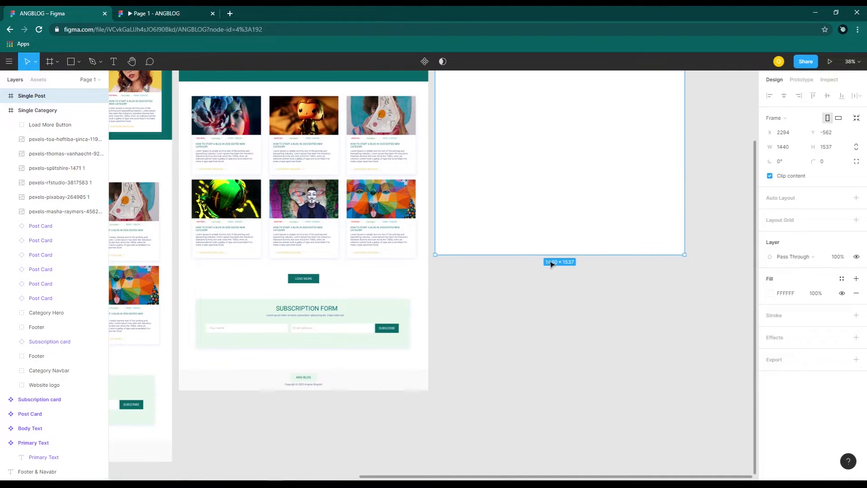
left_click_drag(550, 255, 549, 389)
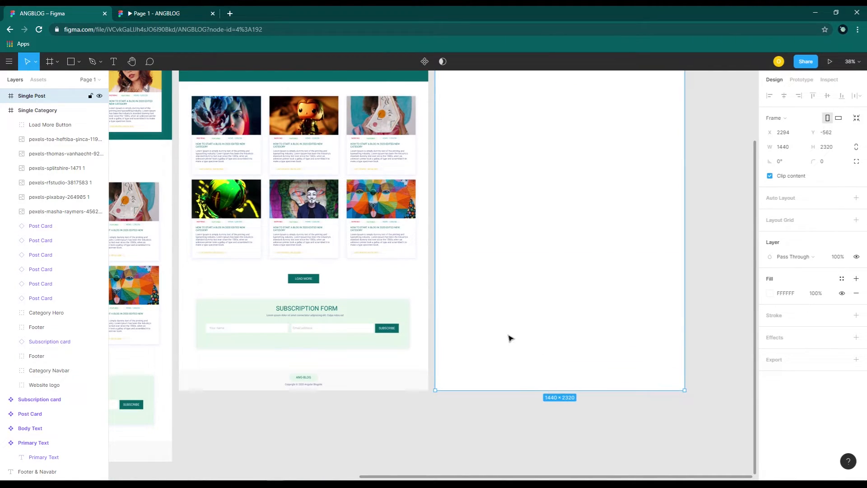
- Copy the footer, subscription card, category navbar and website logo from Single Category into the Single Post frame
scroll(510, 338, "up", 2)
left_click(373, 437)
left_click(362, 391, "shift")
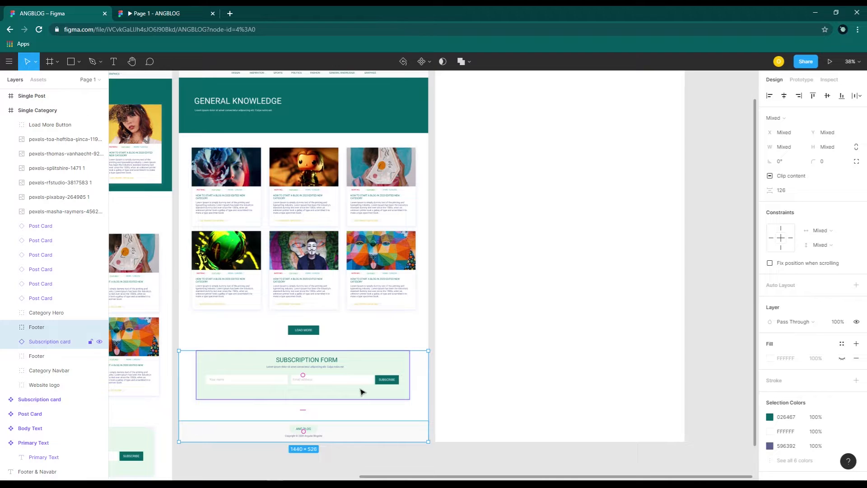
scroll(361, 391, "left", 1)
scroll(404, 336, "up", 3)
left_click(372, 163, "shift")
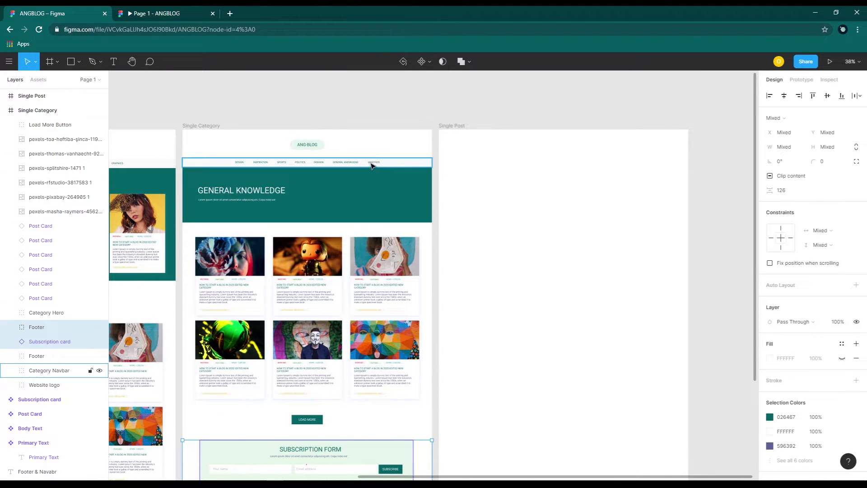
left_click(316, 144, "shift")
left_click_drag(316, 144, 574, 148)
left_click(719, 201)
- Place the image pexels-thomas-vanhaecht-92129 in the Single Post frame below the category navbar
scroll(721, 204, "down", 3)
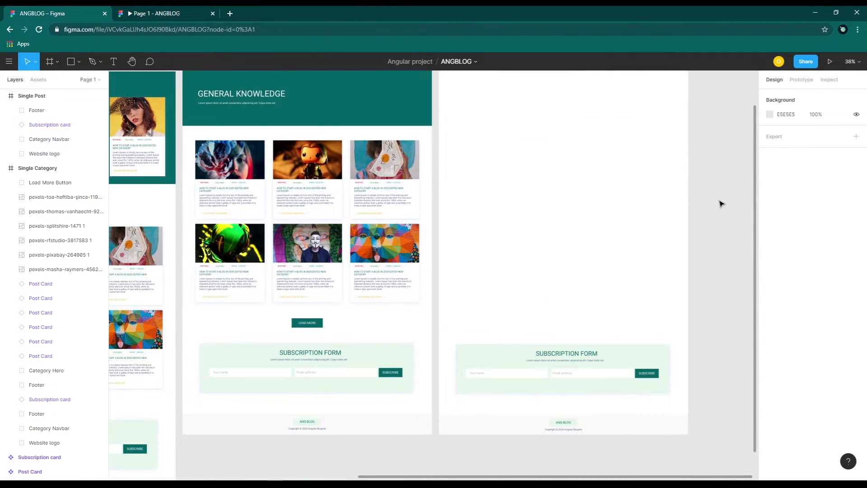
scroll(721, 203, "up", 3)
scroll(644, 299, "up", 3)
left_click_drag(634, 294, 595, 265)
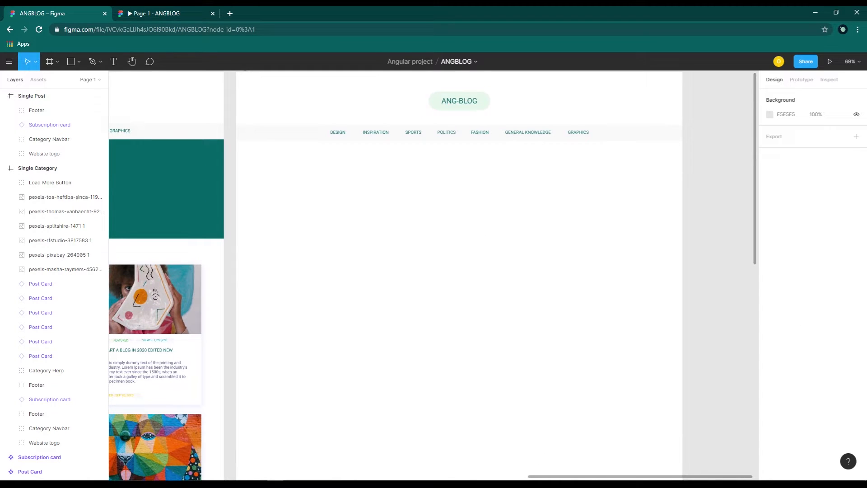
left_click(78, 65)
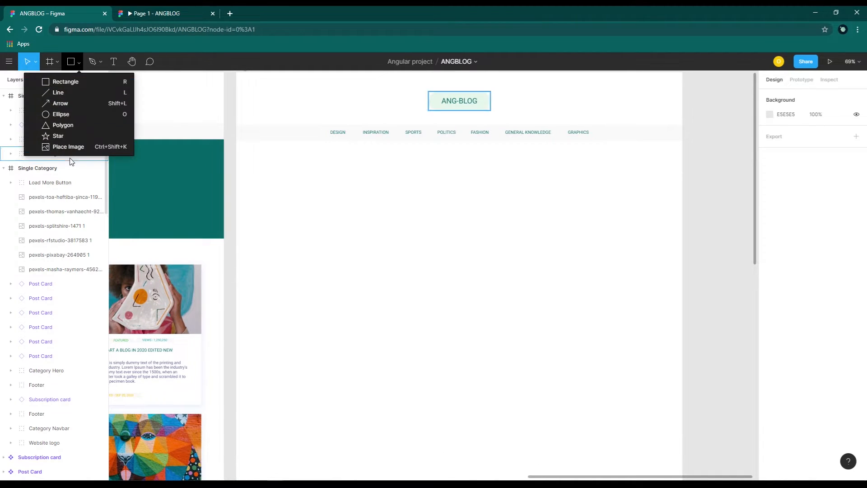
left_click(63, 145)
left_click(345, 220)
left_click(330, 253)
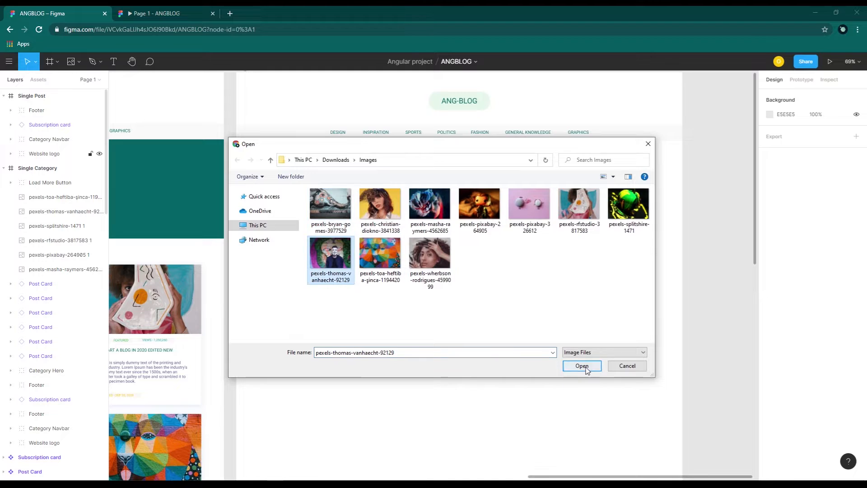
left_click(581, 365)
left_click(417, 235)
- Enlarge the post image to 1272 wide, shorten its height to 776, and center it horizontally in the Single Post frame at X 84
left_click_drag(456, 260, 490, 282)
left_click_drag(575, 351, 616, 379)
left_click_drag(543, 316, 549, 336)
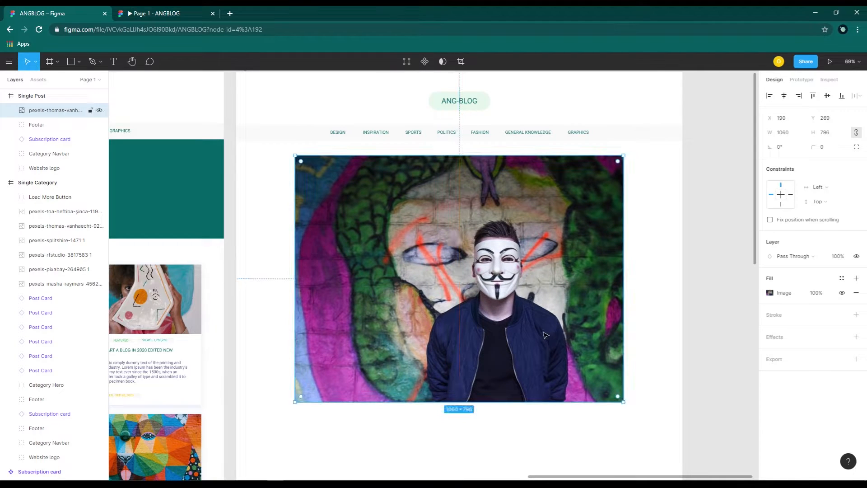
scroll(535, 326, "down", 1)
left_click_drag(623, 381, 644, 397)
left_click_drag(592, 347, 592, 355)
left_click_drag(644, 405, 659, 425)
left_click_drag(520, 291, 524, 303)
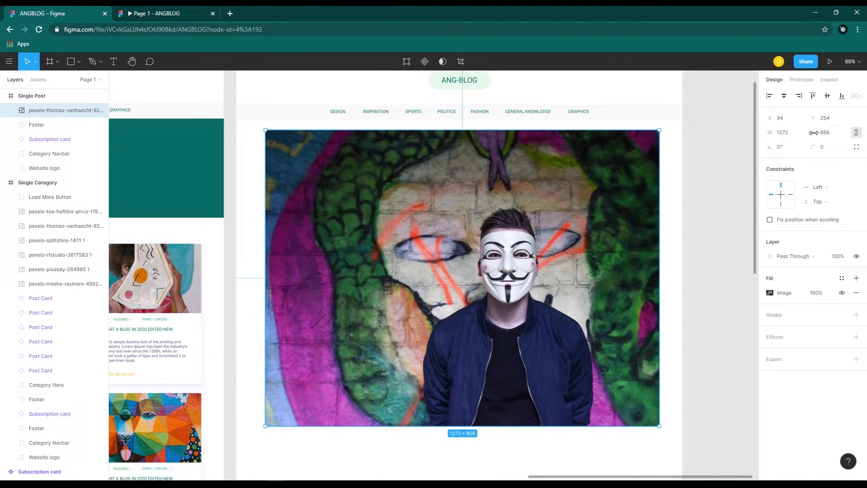
left_click_drag(518, 424, 518, 370)
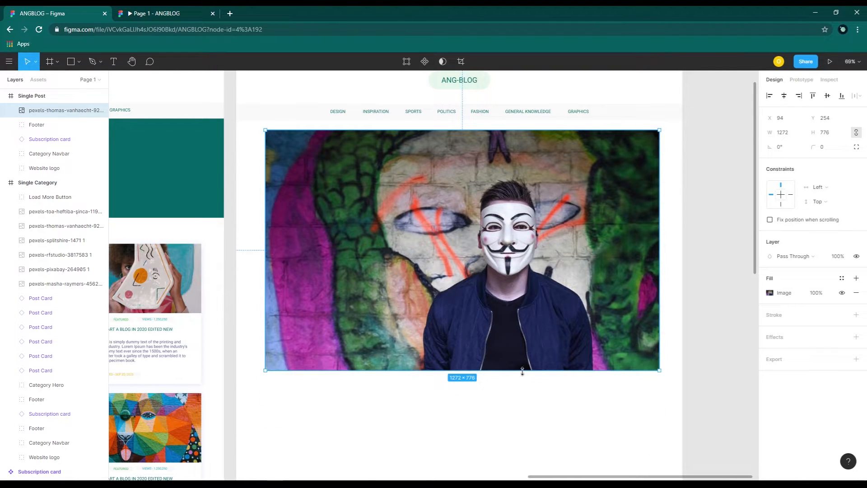
key("shift+Left")
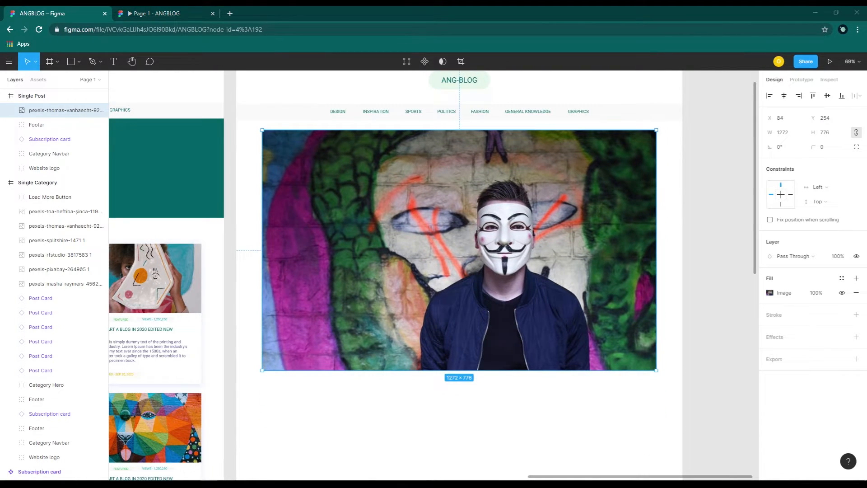
- Review the Single Post layout and the empty area between the post image and the subscription form
scroll(621, 395, "down", 1)
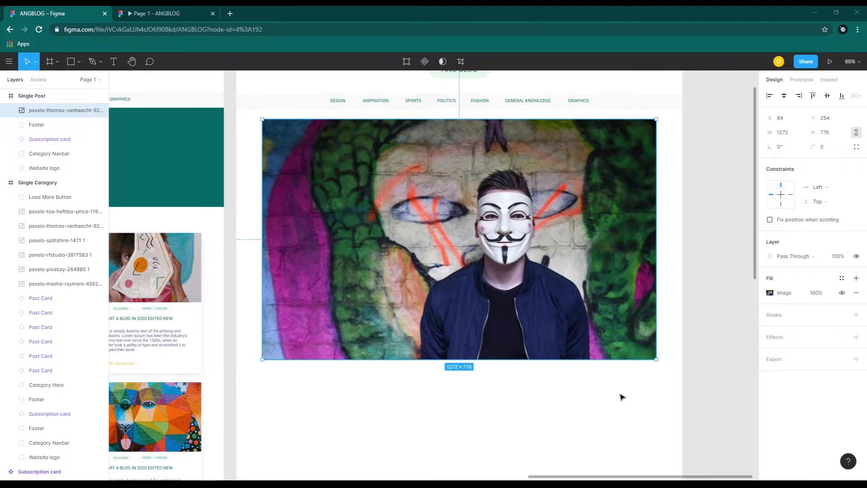
scroll(621, 395, "up", 1)
scroll(621, 396, "down", 4)
scroll(621, 396, "up", 3)
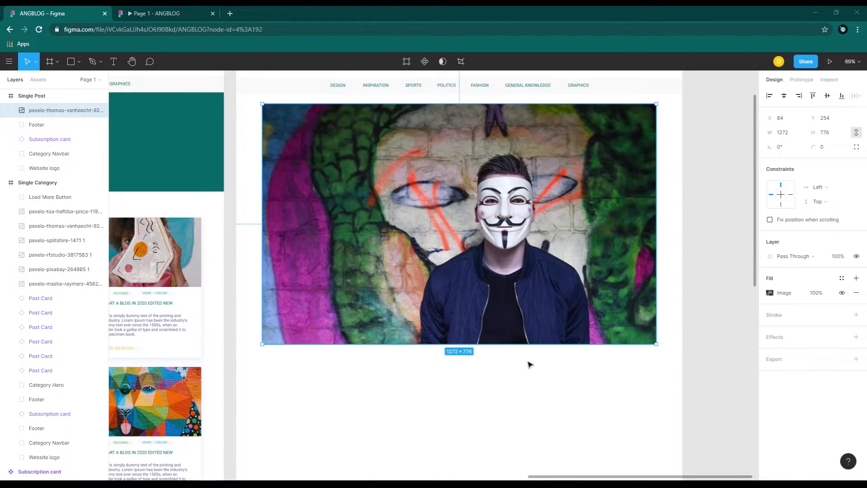
scroll(595, 322, "down", 7)
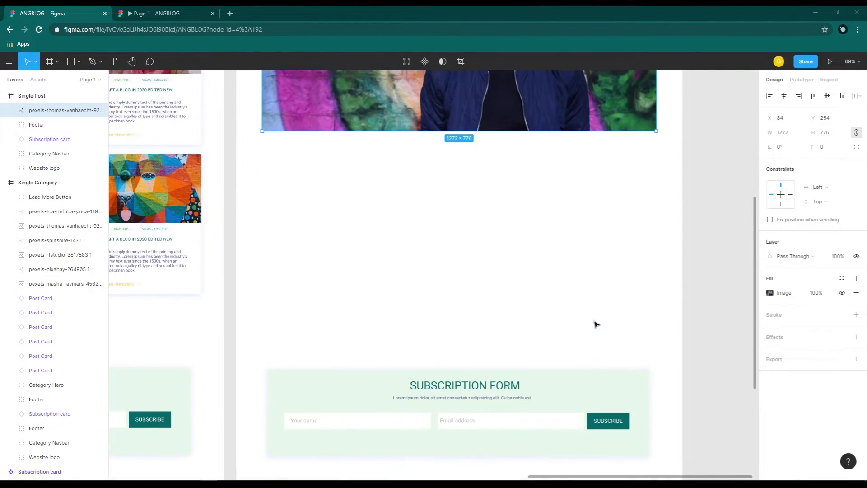
left_click(475, 154)
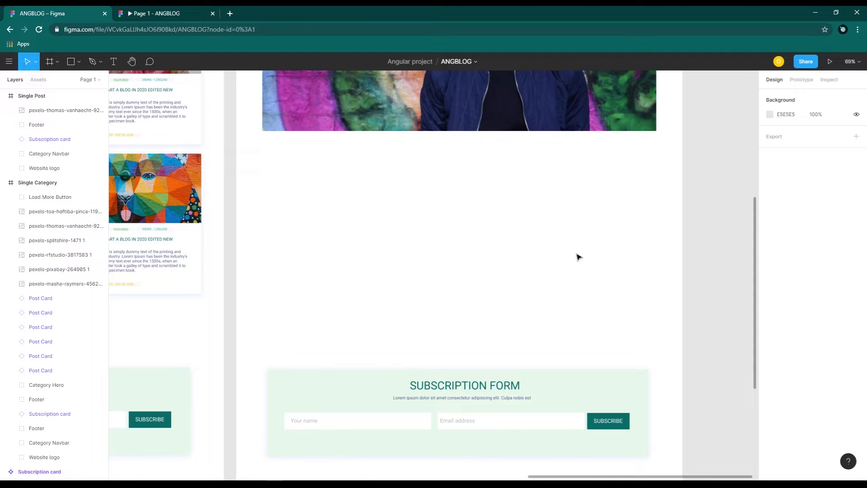
scroll(578, 257, "up", 6)
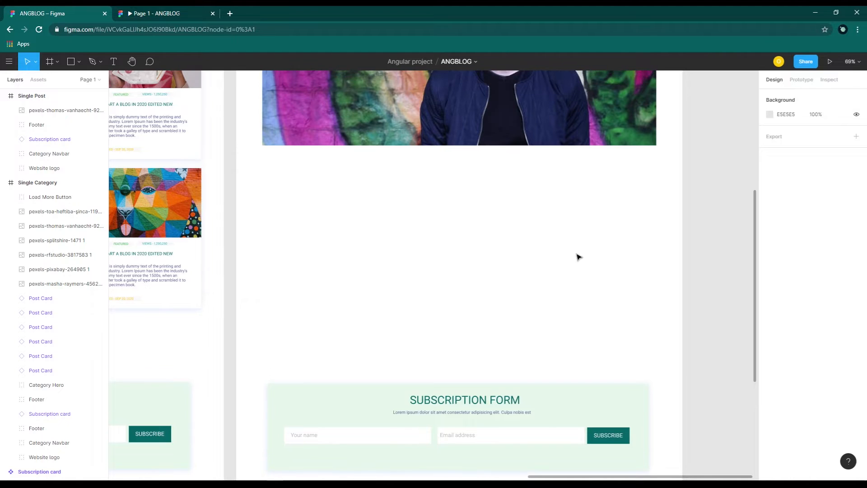
scroll(606, 343, "down", 3)
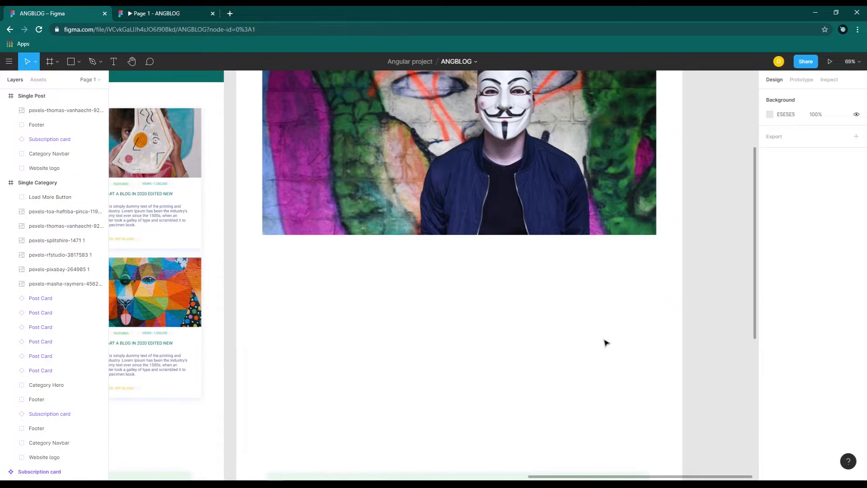
scroll(633, 327, "down", 1)
scroll(616, 311, "down", 5)
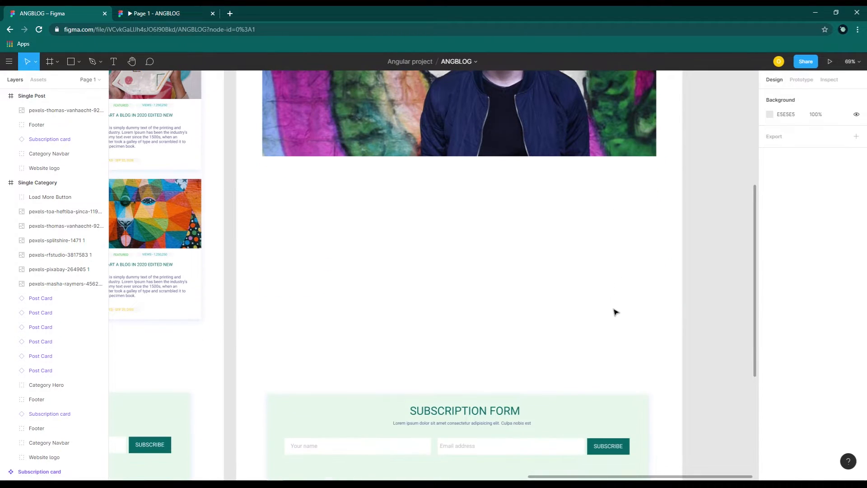
scroll(619, 312, "up", 6)
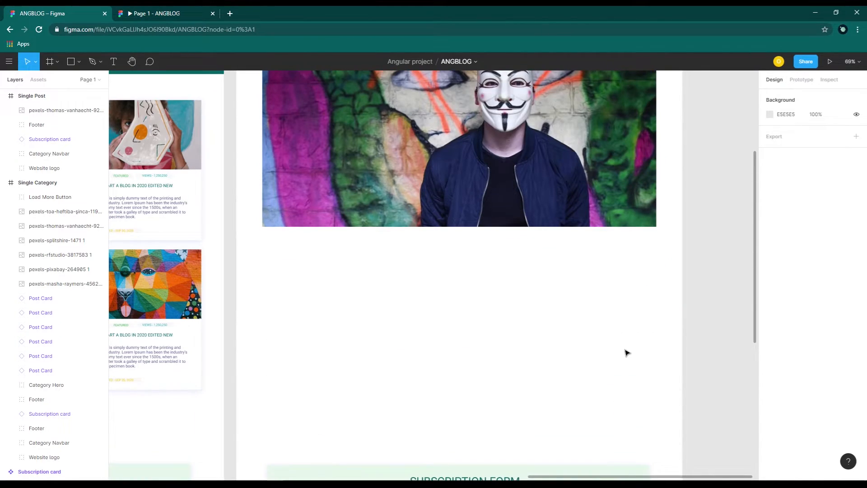
scroll(626, 352, "up", 3)
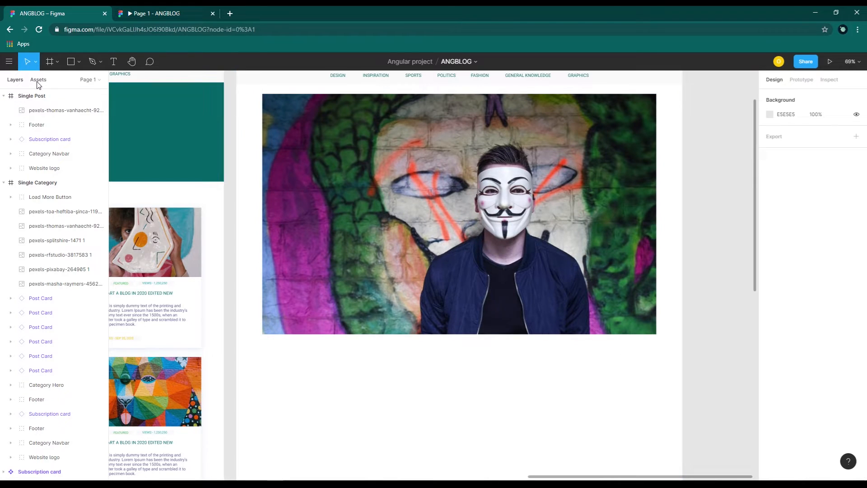
- Copy the category, featured and views labels from the Post Card component into Single Post, aligned beneath the image's left edge
scroll(393, 377, "down", 2)
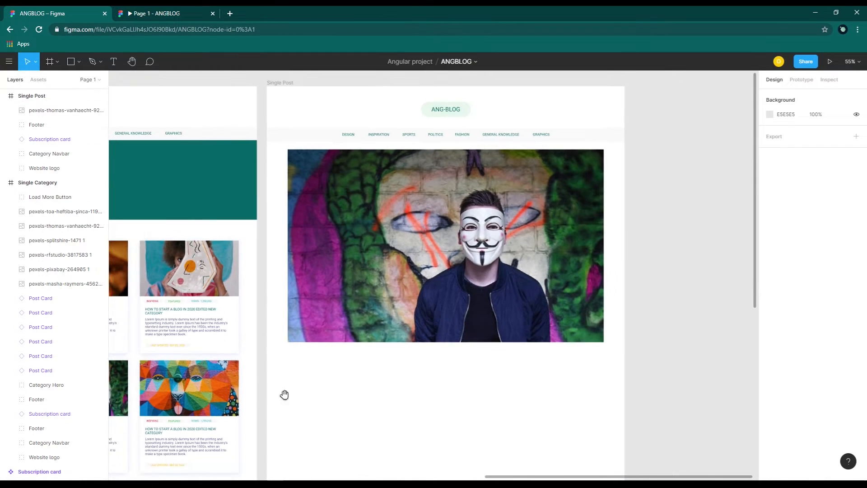
scroll(441, 332, "down", 10)
left_click_drag(288, 344, 307, 421)
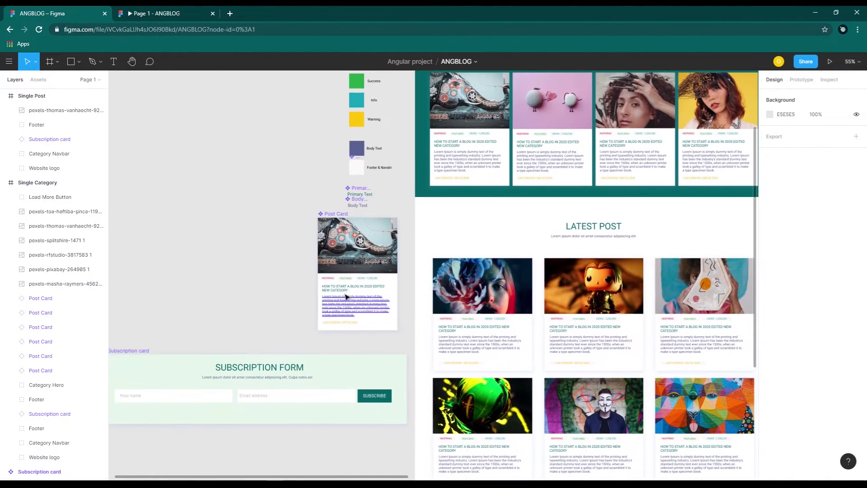
scroll(343, 291, "up", 6)
left_click(315, 255)
left_click(339, 252, "shift")
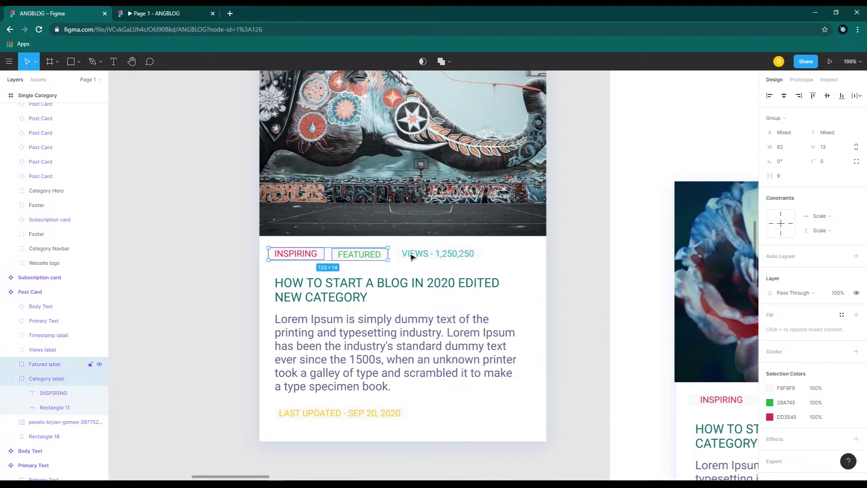
left_click(426, 255, "shift")
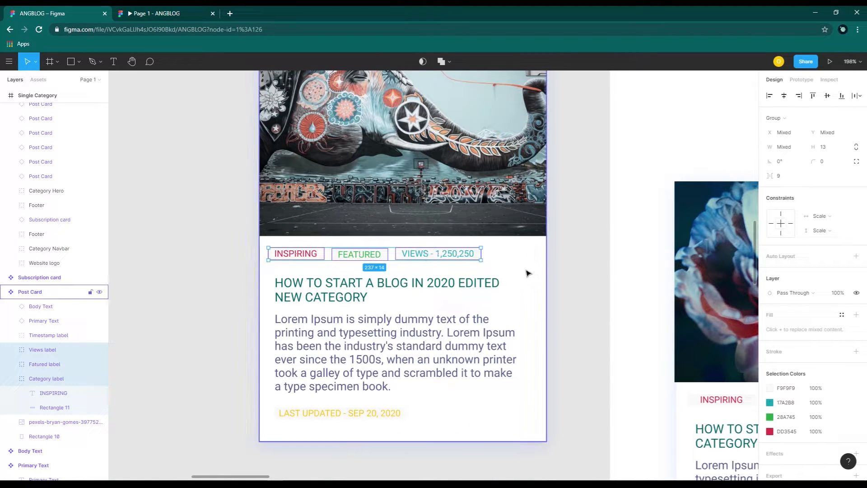
scroll(528, 273, "down", 5)
left_click_drag(615, 254, 225, 311)
left_click_drag(614, 255, 253, 270)
left_click_drag(593, 198, 253, 88)
left_click(379, 283)
key("ctrl+v")
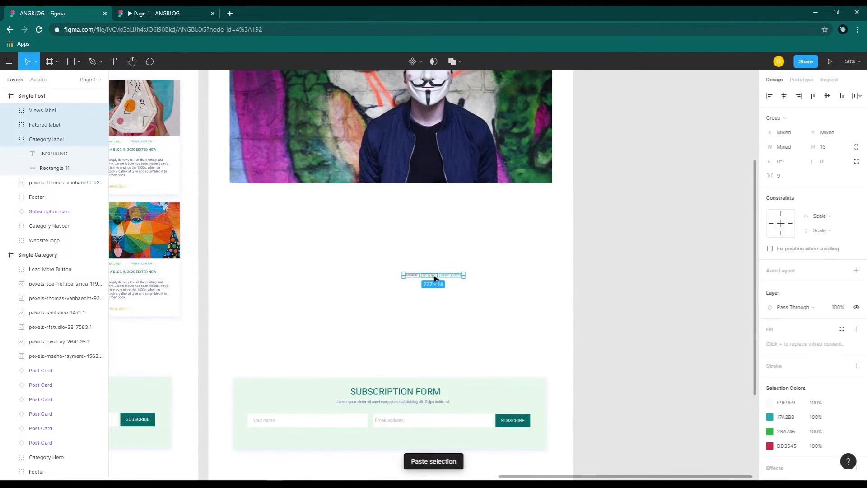
left_click_drag(432, 277, 261, 200)
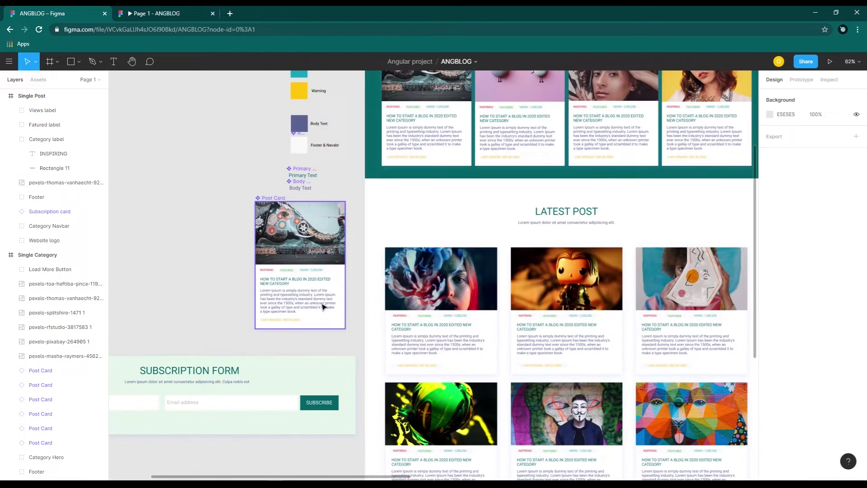
- Copy the Post Card component's timestamp label into Single Post and align it in the row just after the views label
left_click(283, 320)
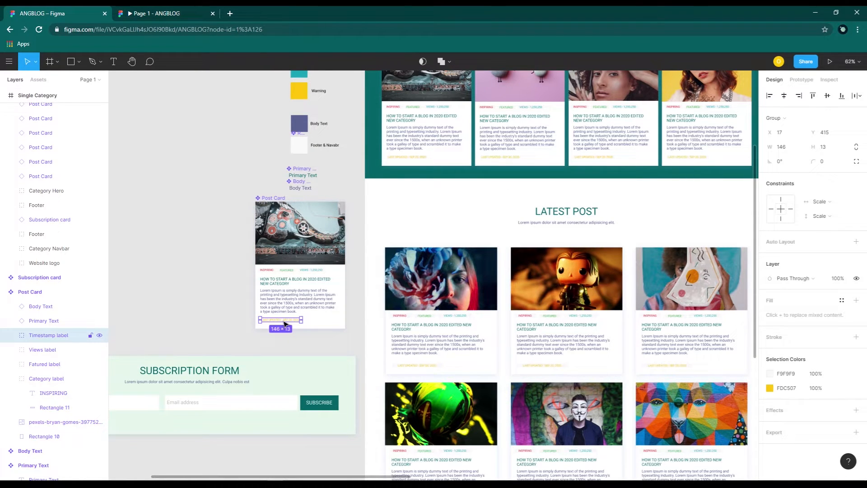
left_click_drag(537, 315, 235, 325)
left_click_drag(619, 357, 365, 199)
left_click(348, 269)
key("ctrl+v")
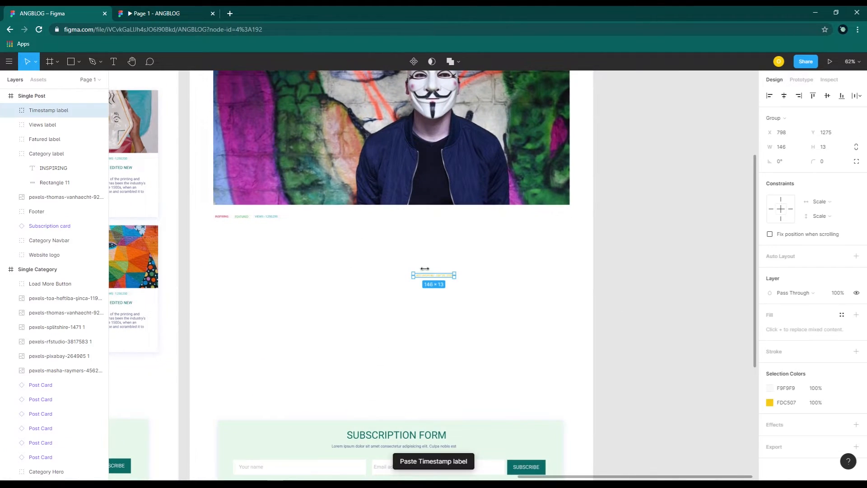
left_click_drag(435, 278, 300, 217)
scroll(299, 217, "up", 10)
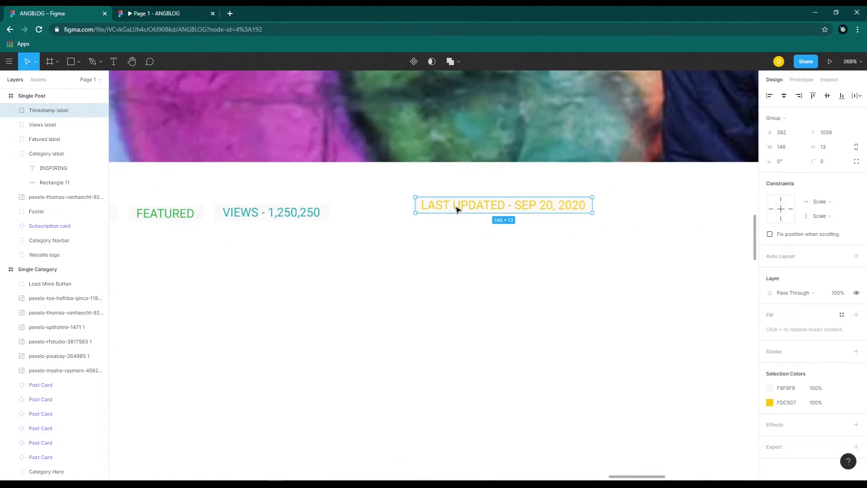
left_click_drag(401, 218, 387, 216)
left_click(501, 312)
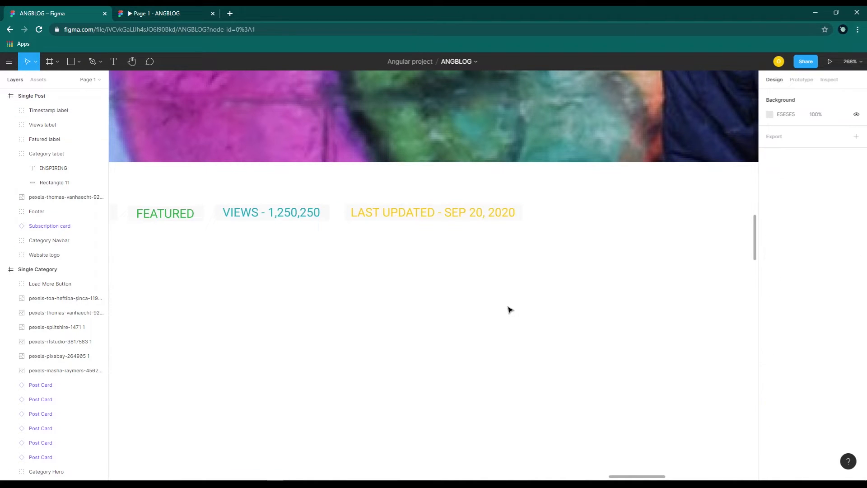
- Group the four labels under the post image and rename the group "Labels"
scroll(543, 304, "down", 1)
scroll(543, 303, "down", 5)
left_click_drag(478, 230, 226, 199)
right_click(392, 207)
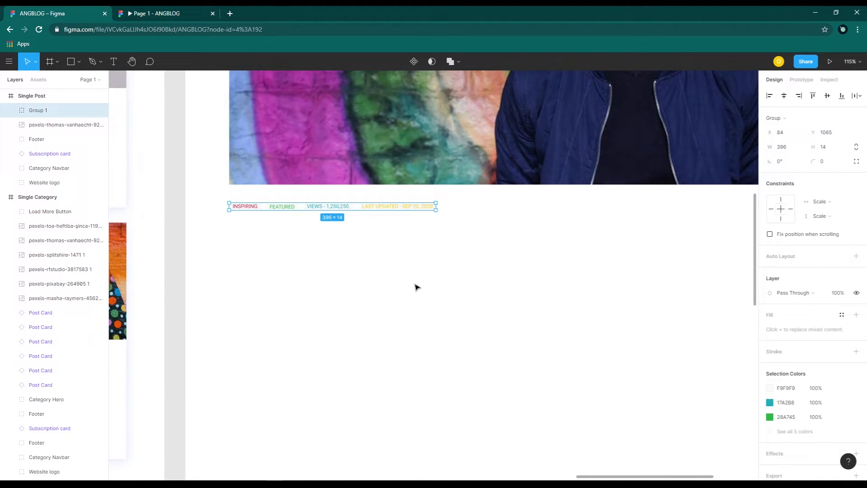
double_click(35, 111)
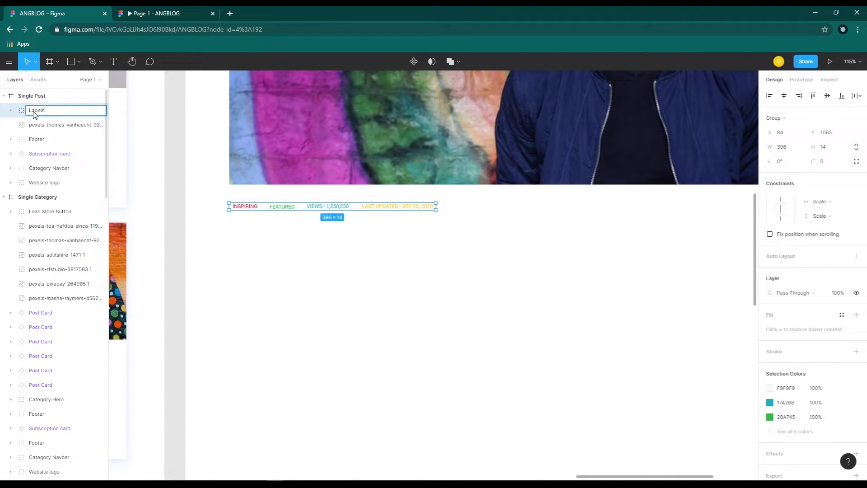
key("Return")
left_click(344, 278)
- Copy the Primary Text title from the Post Card component into Single Post and position it beneath the labels at X 92, Y 1114
scroll(344, 278, "down", 2)
left_click_drag(253, 310, 364, 258)
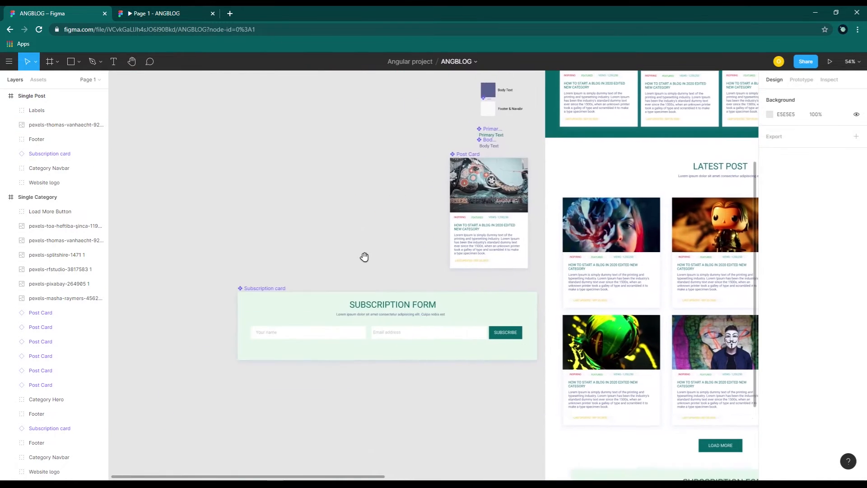
scroll(478, 237, "up", 3)
left_click(466, 212)
double_click(466, 213)
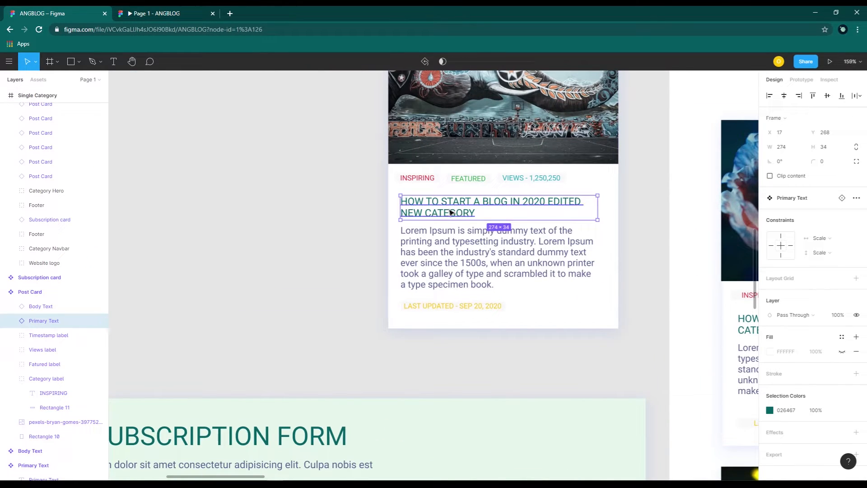
scroll(645, 266, "down", 5)
left_click_drag(694, 273, 284, 266)
left_click_drag(591, 228, 238, 251)
left_click_drag(710, 230, 412, 186)
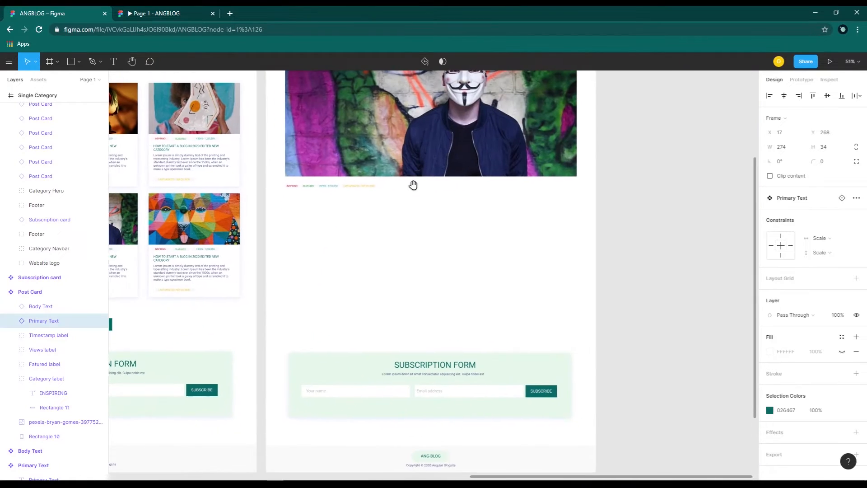
left_click(339, 243)
key("ctrl+v")
left_click(371, 232)
left_click(434, 275)
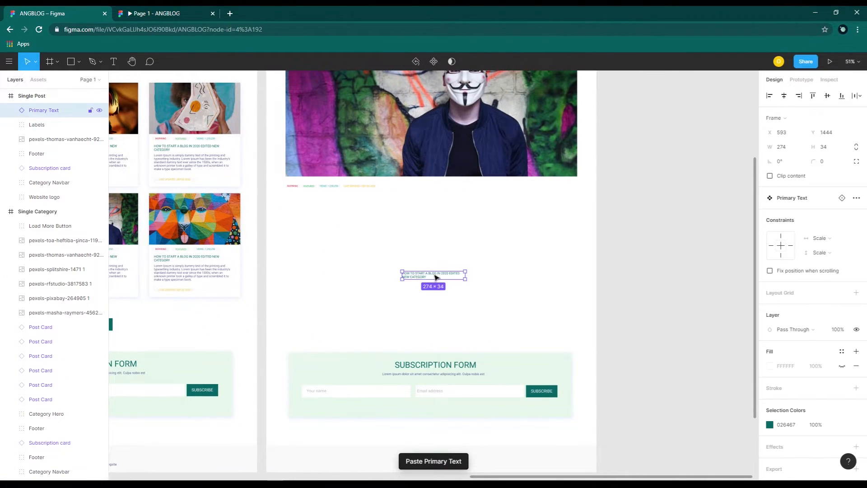
scroll(373, 201, "up", 4)
left_click_drag(496, 377, 223, 197)
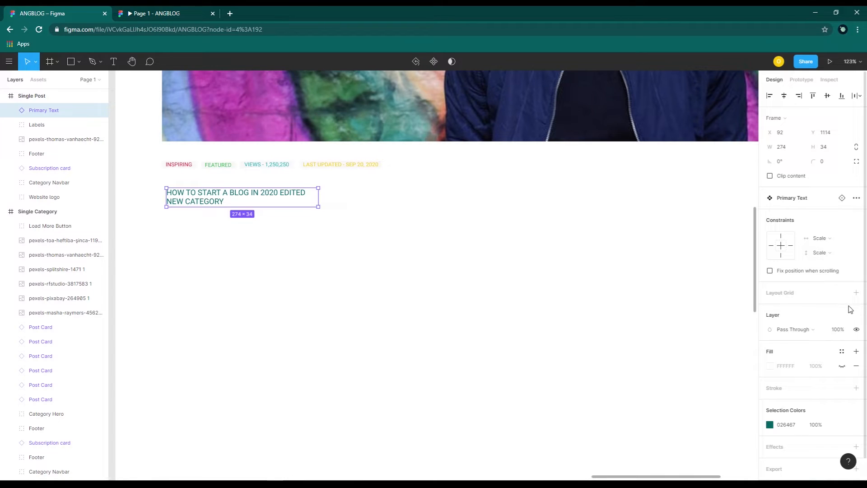
- Set the Single Post title's font size to 36 and widen its frame to about 803 px
double_click(280, 197)
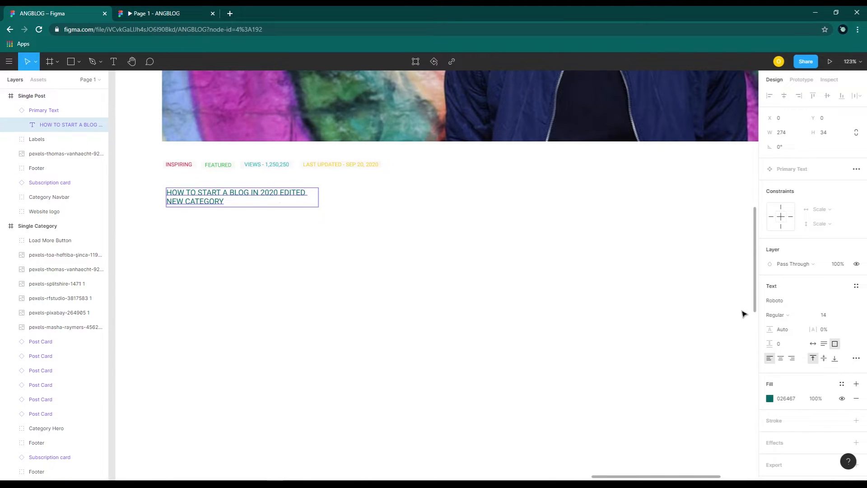
left_click(845, 316)
left_click(842, 348)
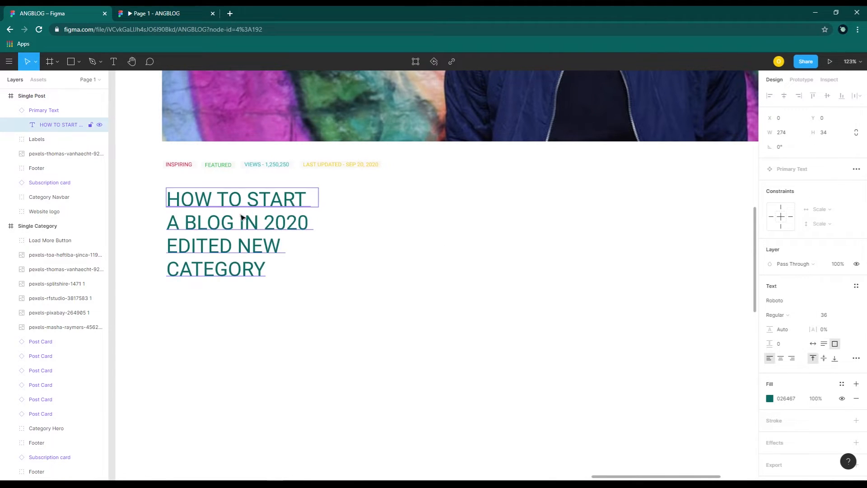
key("Return")
key("Escape")
key("Escape")
left_click(310, 199)
left_click_drag(319, 195, 610, 212)
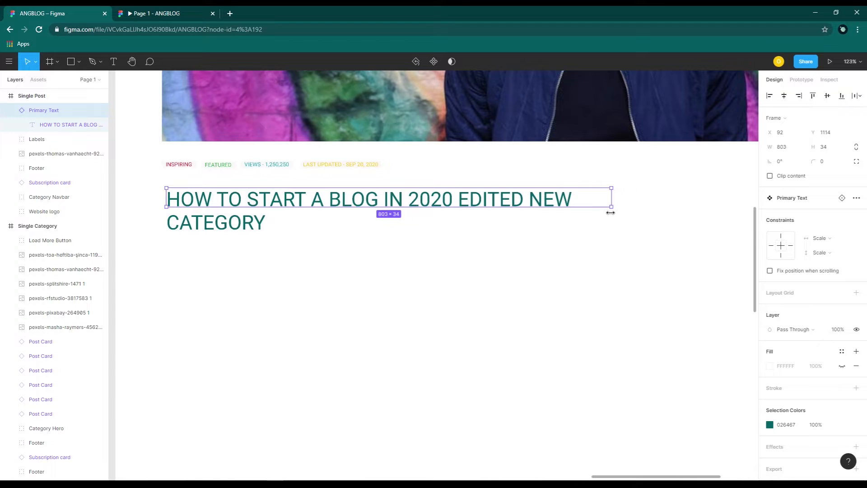
left_click(535, 288)
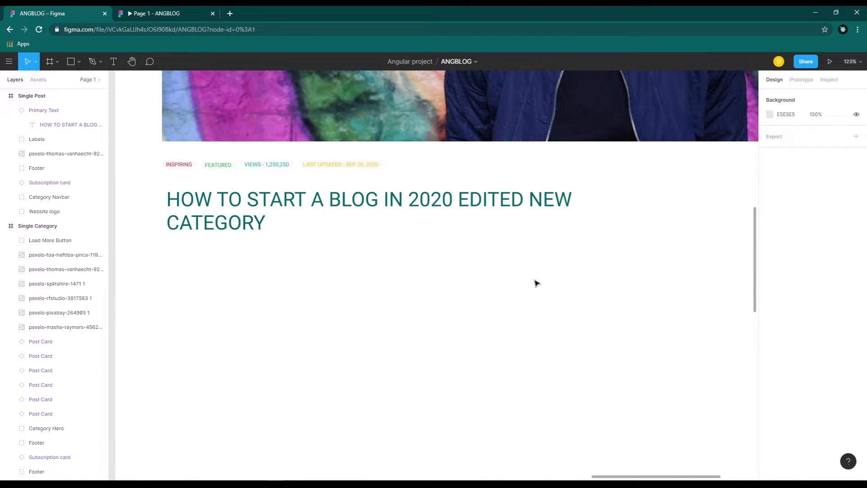
- Copy the Post Card component's Body Text into Single Post at Y 1228, below the title, and align both text blocks at X 88
scroll(534, 280, "down", 5)
left_click_drag(352, 244, 736, 307)
left_click_drag(117, 253, 298, 281)
scroll(324, 208, "up", 7)
double_click(290, 219)
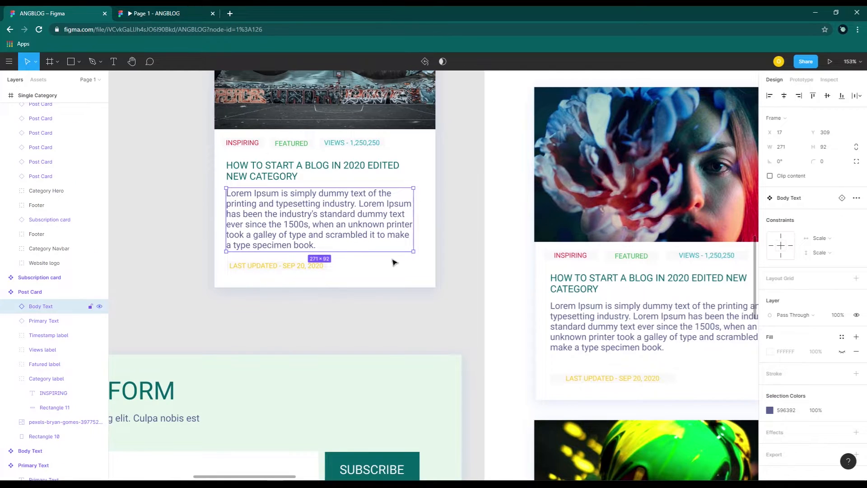
left_click(449, 307)
left_click_drag(581, 298, 149, 286)
left_click_drag(697, 295, 380, 331)
key("ctrl+v")
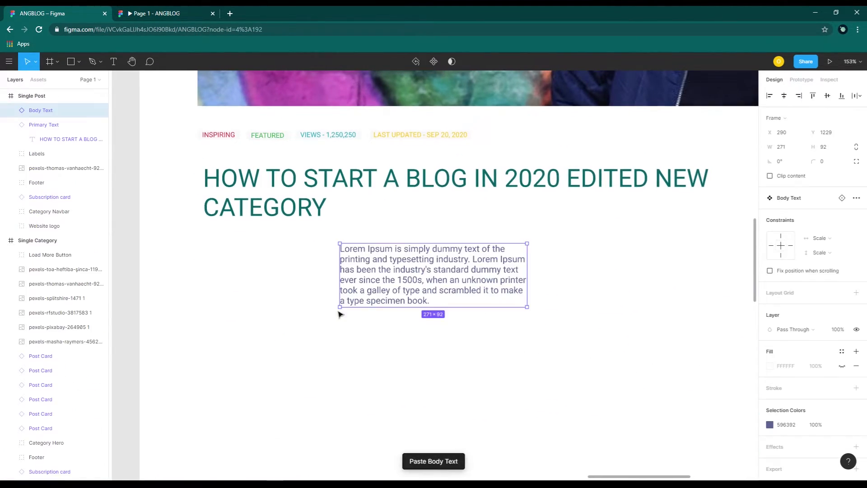
left_click_drag(383, 272, 246, 258)
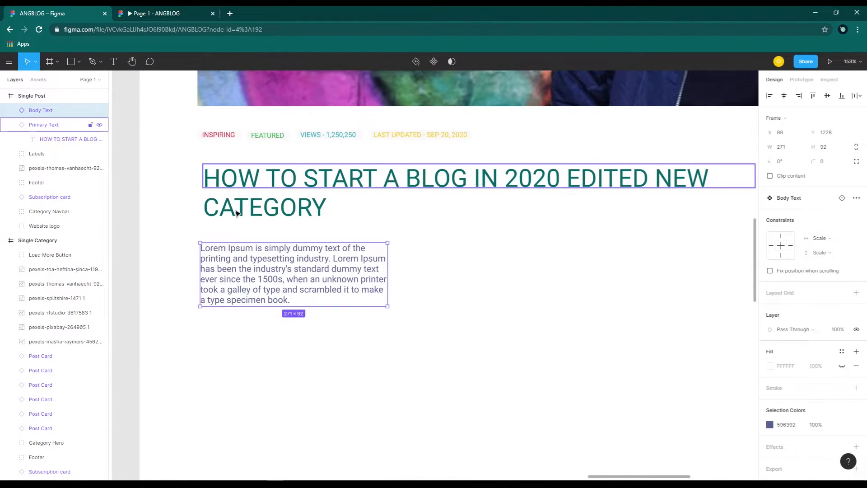
left_click_drag(237, 212, 232, 212)
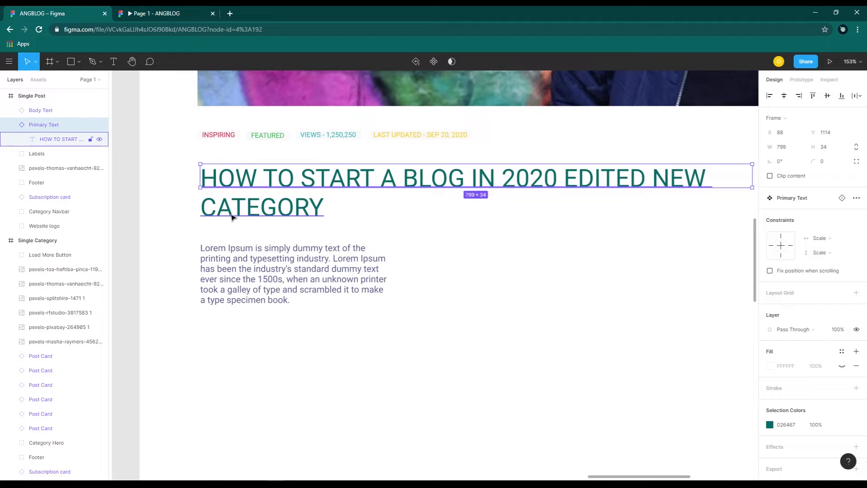
- Set the body text's font size to 18 and enlarge its frame to about 758 × 240
left_click(267, 271)
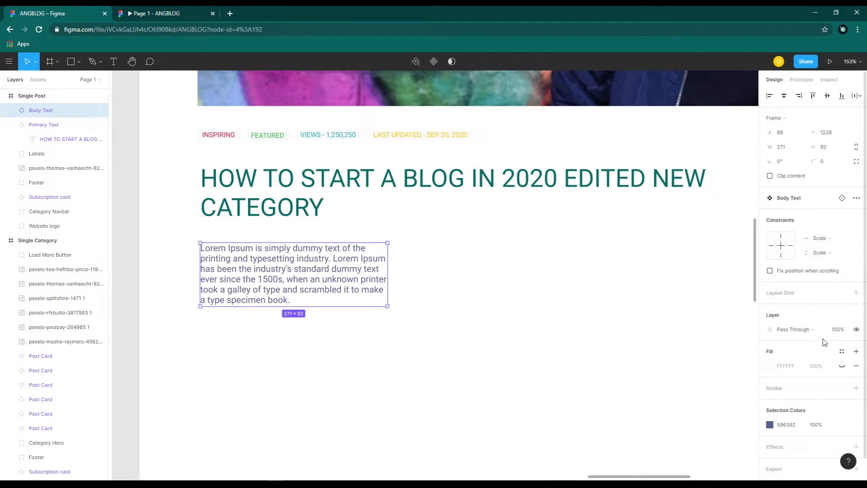
double_click(315, 282)
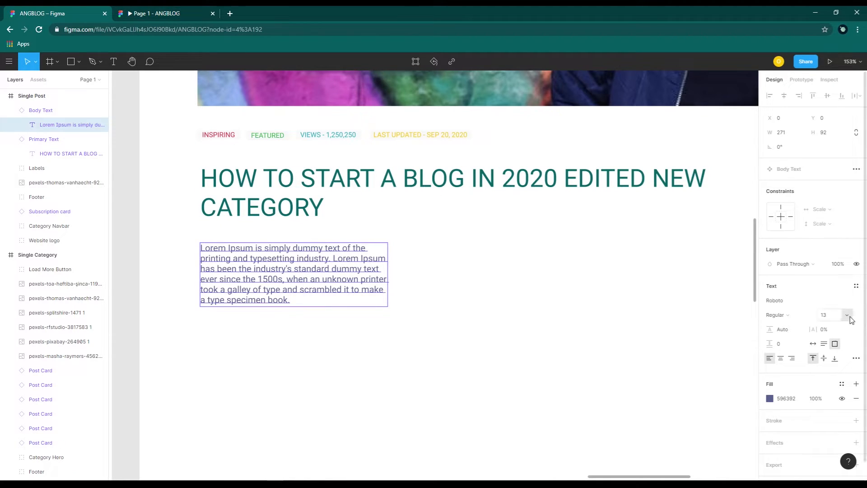
left_click(823, 315)
left_click(834, 337)
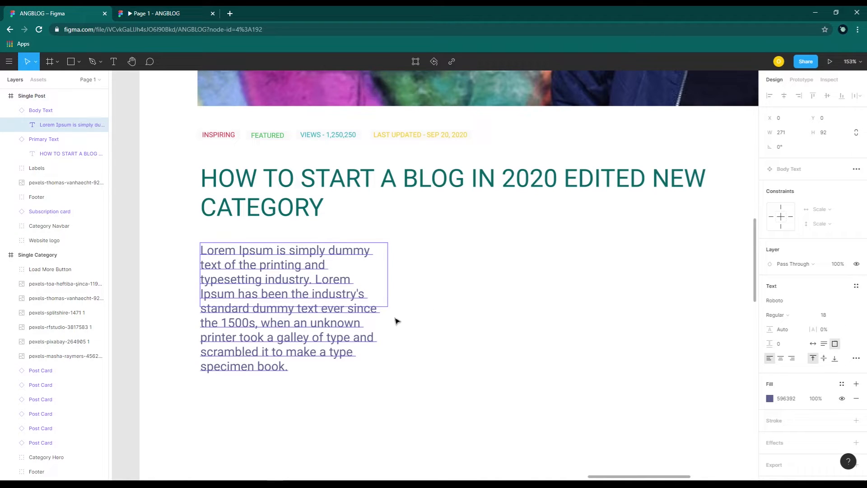
left_click(383, 287)
left_click_drag(387, 288, 724, 290)
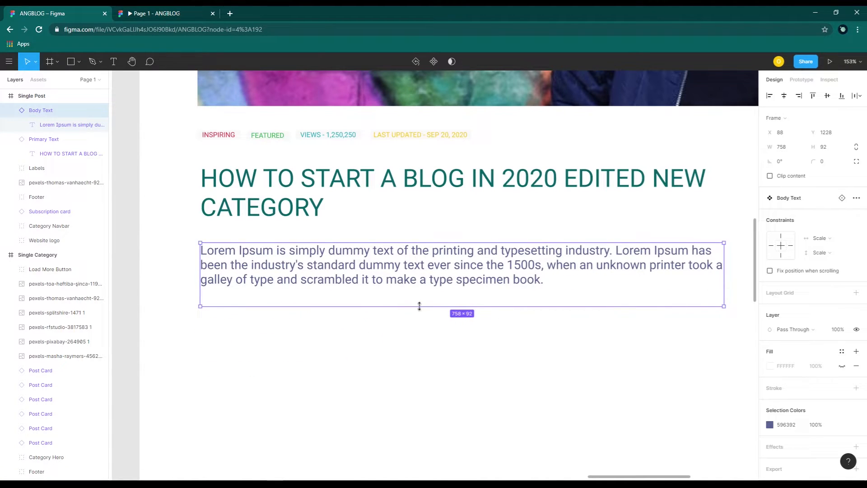
left_click_drag(418, 306, 431, 408)
- Paste further Lorem Ipsum paragraphs into the post's body text and extend its frame to about 692 px tall
key("ctrl+v")
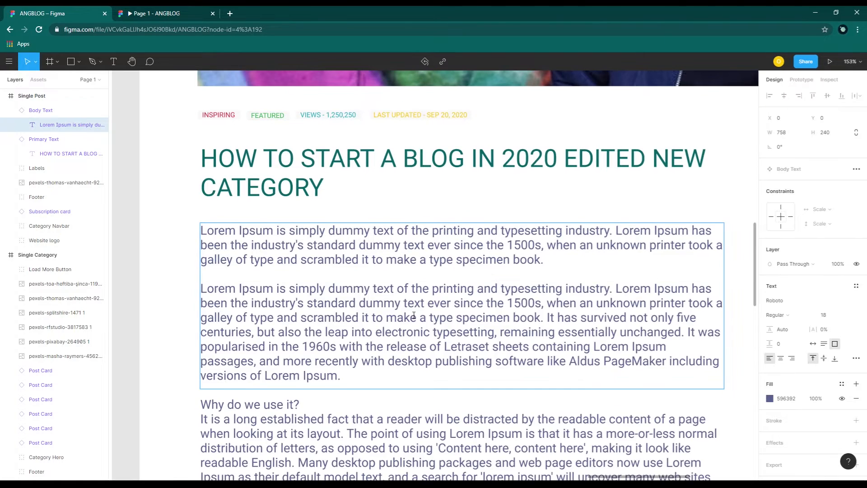
scroll(421, 318, "down", 6)
scroll(435, 303, "down", 5)
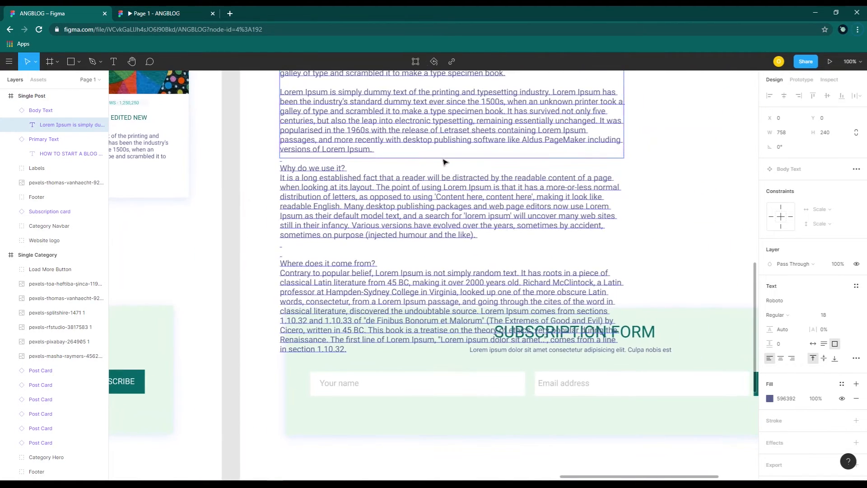
scroll(447, 163, "up", 1)
left_click(573, 199)
left_click(553, 188)
left_click_drag(527, 194, 530, 397)
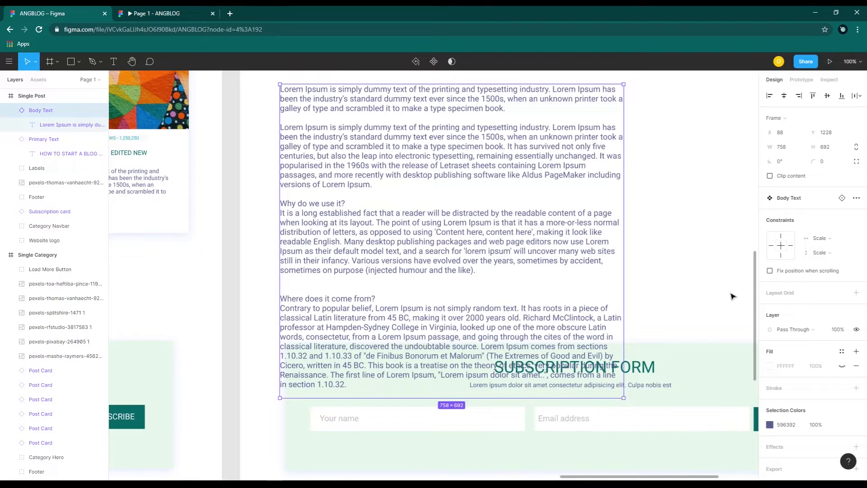
left_click(732, 296)
- Extend the Single Post frame downward beyond 2733 px tall to make room for the long article
scroll(656, 260, "down", 4)
left_click_drag(656, 259, 454, 229)
left_click(31, 96)
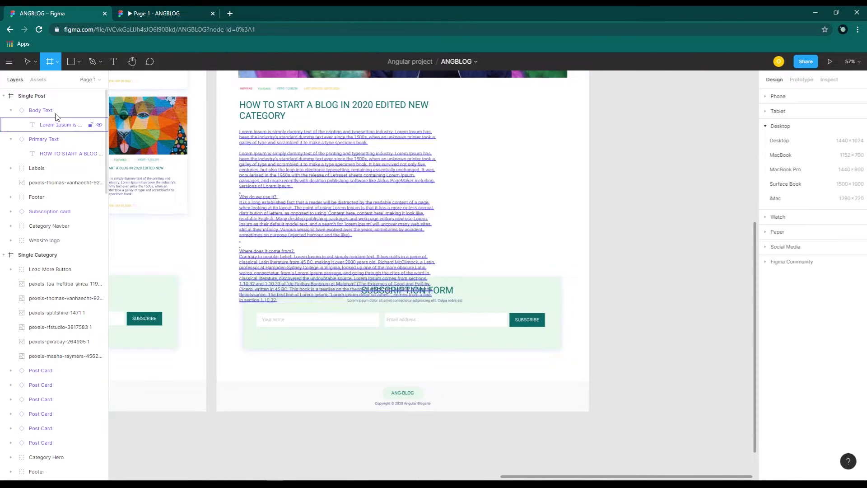
scroll(456, 376, "down", 2)
left_click_drag(431, 363, 440, 468)
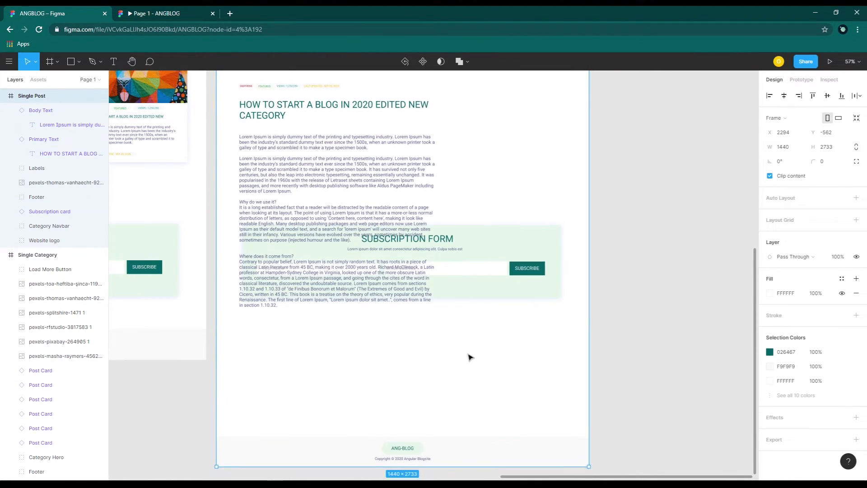
scroll(468, 357, "down", 3)
left_click_drag(456, 323, 451, 412)
scroll(353, 271, "up", 5)
- Move the labels, title and body text up together so they sit just beneath the post image
left_click(311, 213)
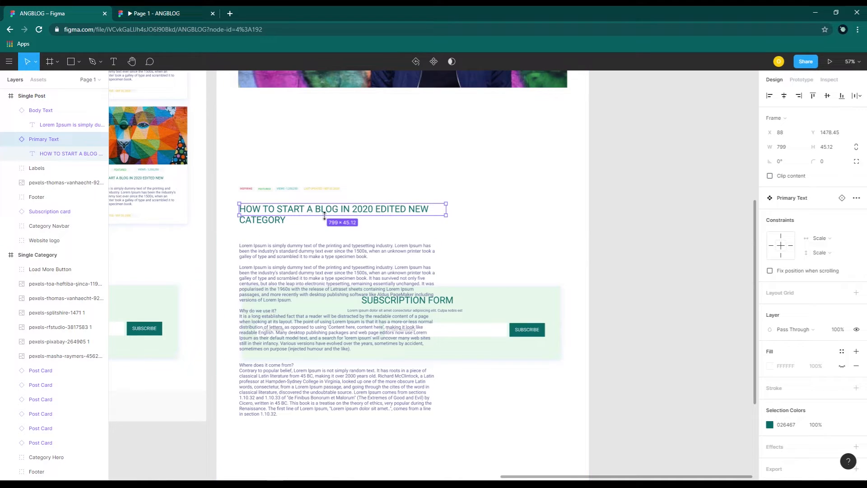
left_click(288, 188, "shift")
left_click(320, 256, "shift")
left_click_drag(320, 256, 321, 168)
scroll(483, 300, "down", 1)
- Move the Subscription card below the article text to Y 2379, centred in the Single Post frame
left_click(489, 307)
scroll(488, 302, "down", 5)
left_click_drag(455, 82, 451, 234)
scroll(447, 234, "up", 5)
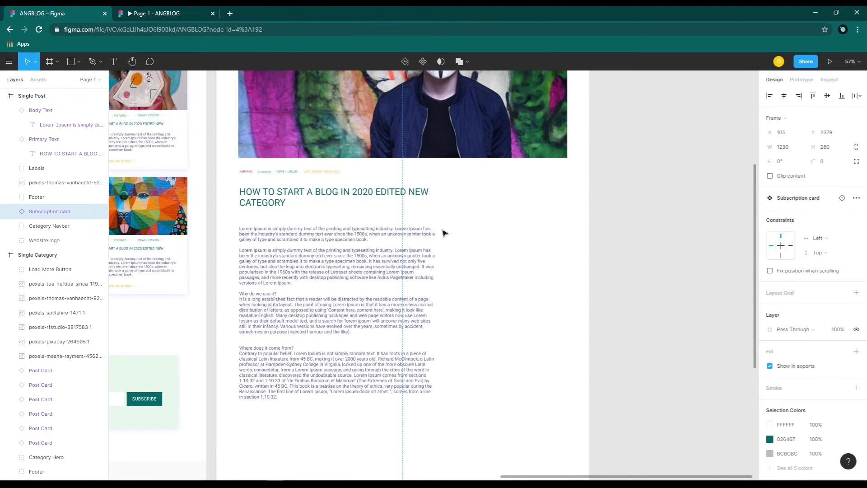
scroll(488, 266, "up", 1)
left_click(641, 270)
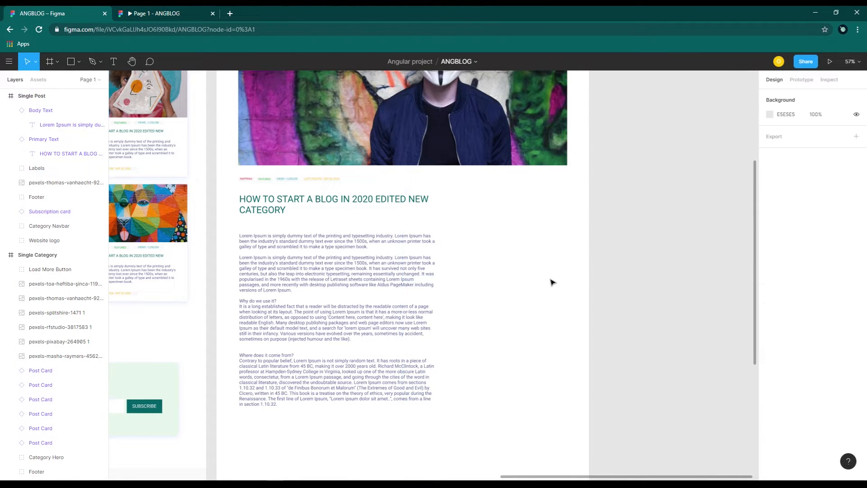
- Insert a Post Card component beside the article at X 983, Y 1149, and duplicate it directly below at Y 1627
left_click(38, 80)
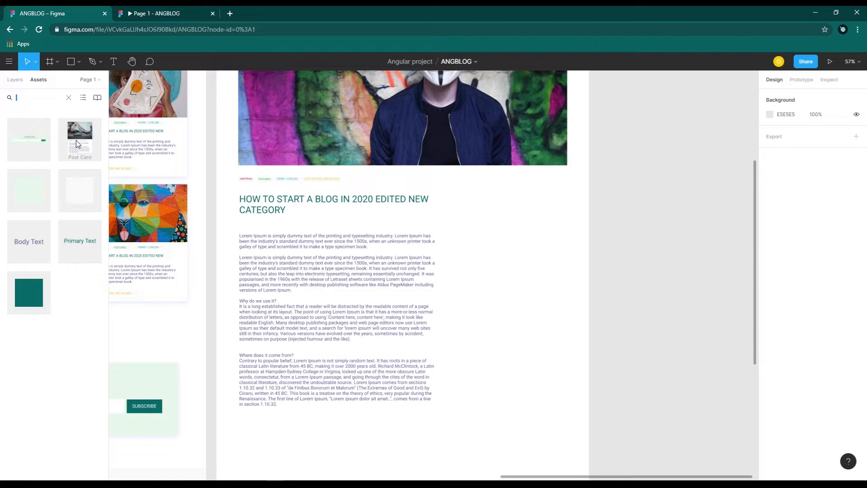
left_click_drag(76, 143, 504, 258)
scroll(505, 258, "up", 2)
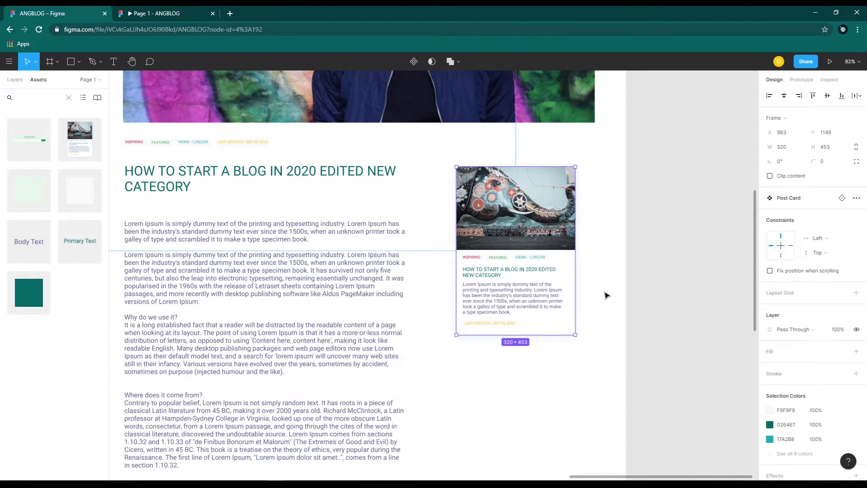
scroll(602, 296, "down", 3)
left_click_drag(519, 119, 519, 296)
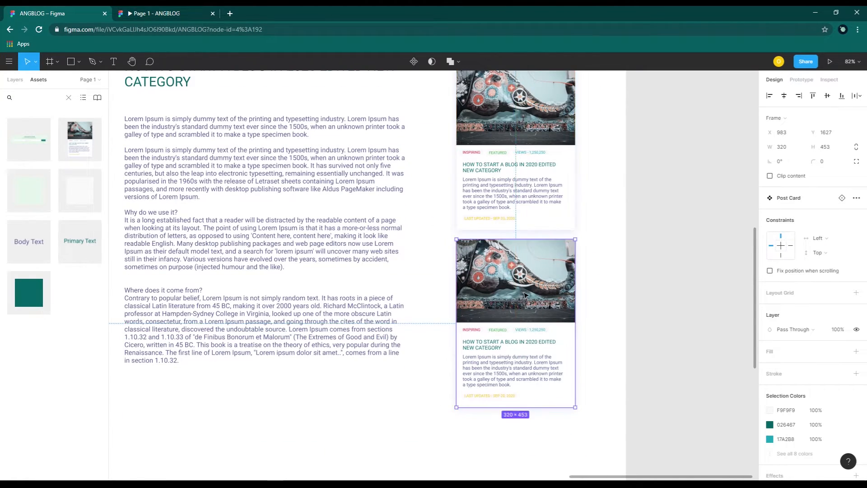
- Move the Subscription card down to Y 2621 and add a third Post Card copy beneath the second at Y 2105
scroll(526, 292, "down", 5)
scroll(533, 298, "down", 5)
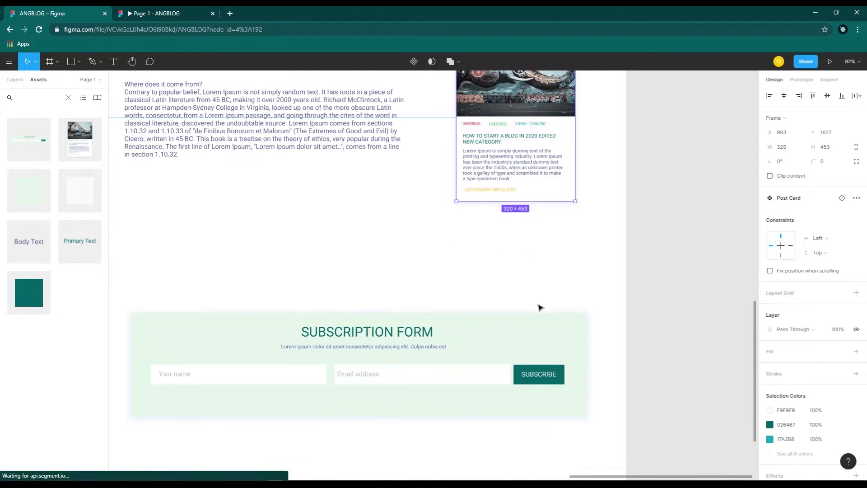
left_click_drag(466, 191, 470, 277)
scroll(472, 282, "up", 5)
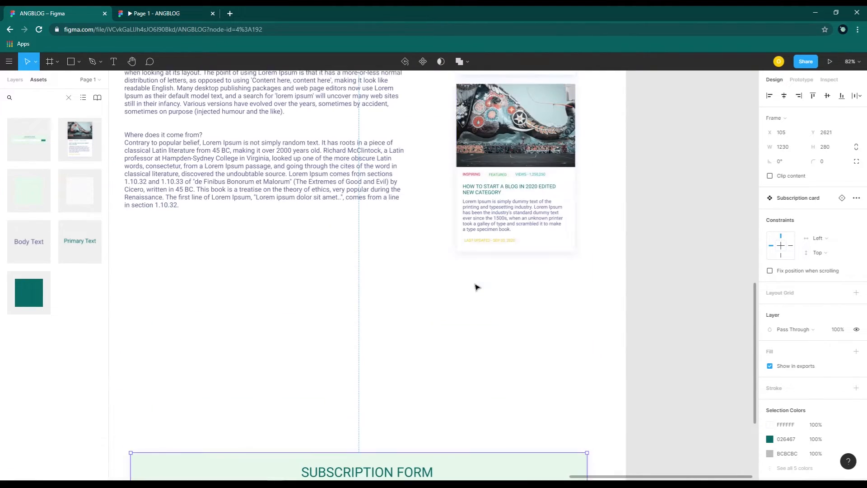
left_click(518, 205)
left_click_drag(519, 205, 519, 380)
scroll(528, 348, "up", 6)
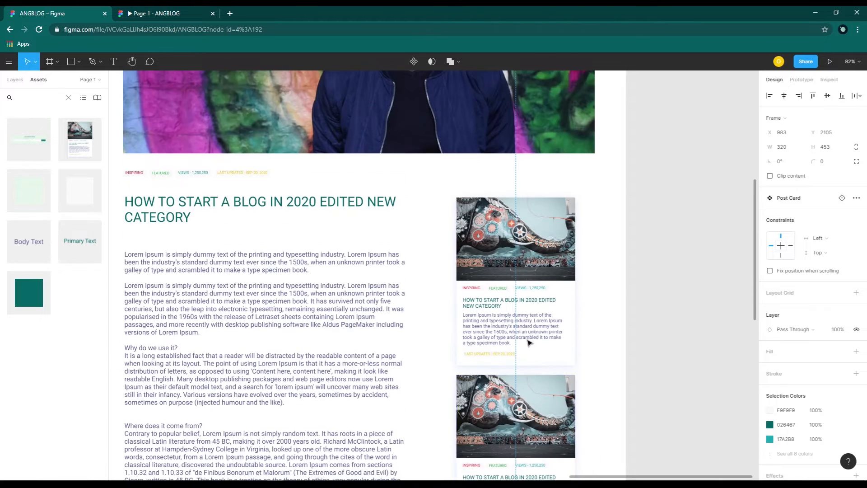
scroll(528, 342, "down", 12)
- Extend the Single Post frame's lower edge further to make room for another card
left_click(15, 79)
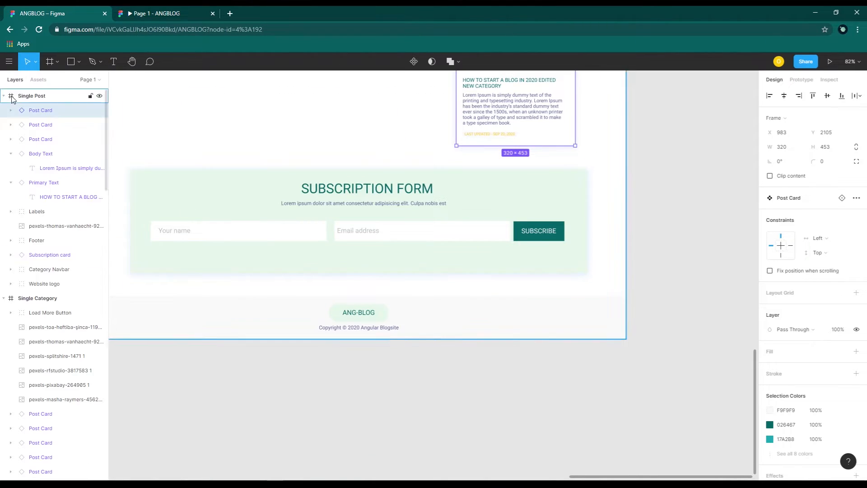
left_click(13, 97)
left_click_drag(364, 339, 370, 444)
- Place a fourth Post Card copy between the third card and the subscription form, and reposition the labels, title and body text beneath the image
scroll(460, 270, "up", 4)
left_click_drag(468, 259, 469, 416)
scroll(487, 271, "down", 5)
left_click_drag(453, 180, 452, 222)
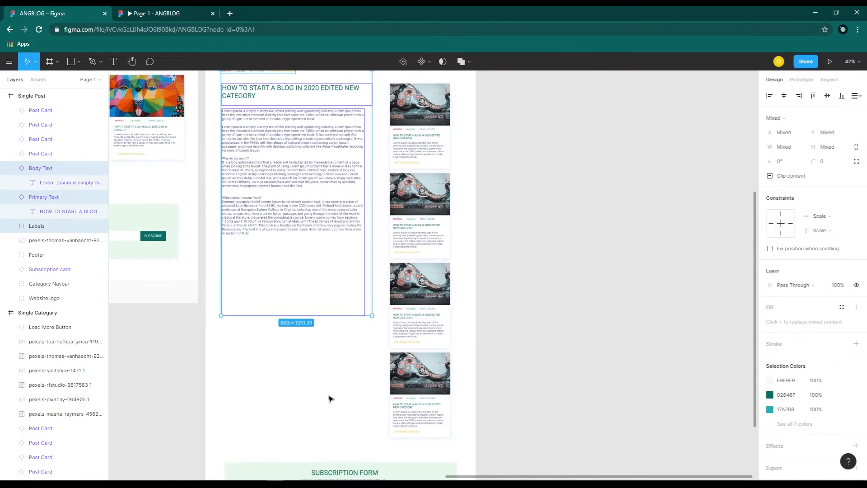
left_click(329, 398)
left_click_drag(327, 300, 360, 390)
- Remove the elephant mural image from the second Post Card beside the article
scroll(492, 193, "up", 4)
double_click(406, 204)
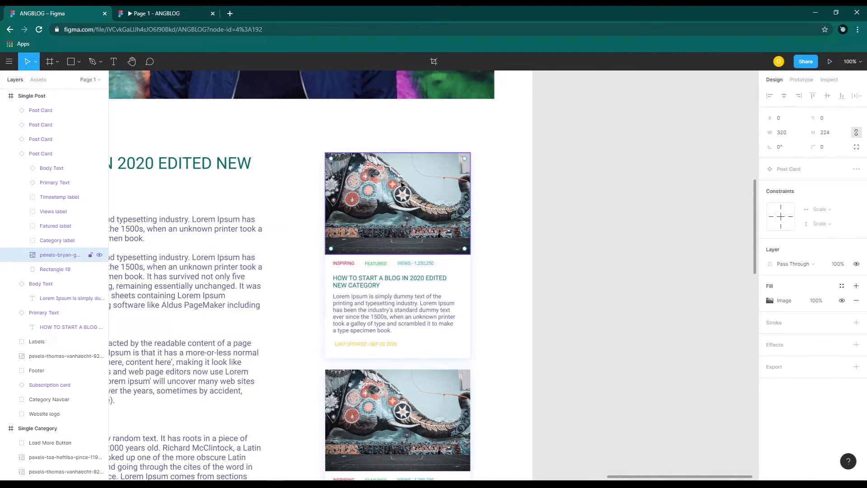
scroll(406, 204, "down", 5)
double_click(406, 199)
key("Delete")
- Place the portrait photo with the yellow background on the second Post Card and resize it to fill the card's image area
left_click(70, 63)
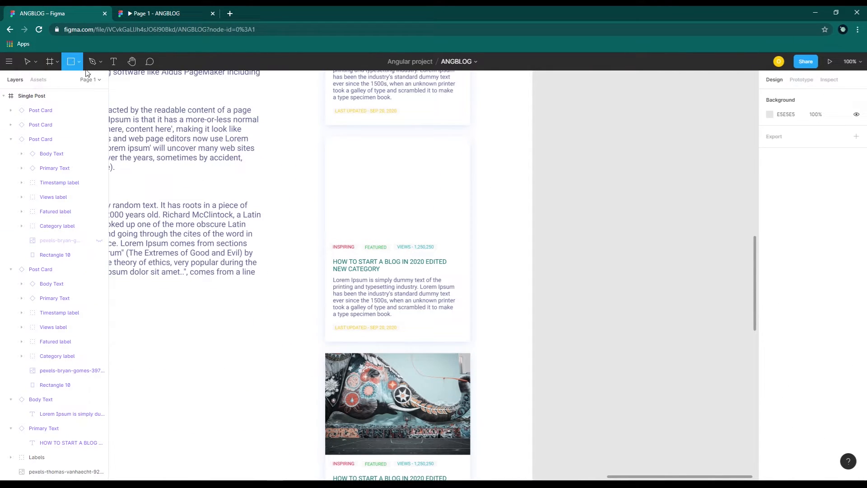
left_click(79, 62)
left_click(90, 143)
double_click(382, 207)
left_click(501, 220)
left_click_drag(532, 238, 537, 288)
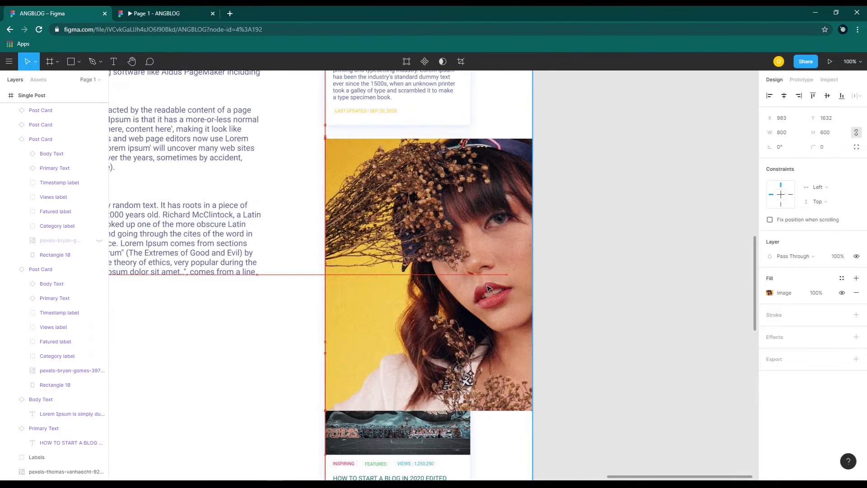
left_click_drag(555, 406, 555, 237)
left_click_drag(688, 198, 471, 190)
left_click(495, 207)
scroll(495, 207, "down", 5)
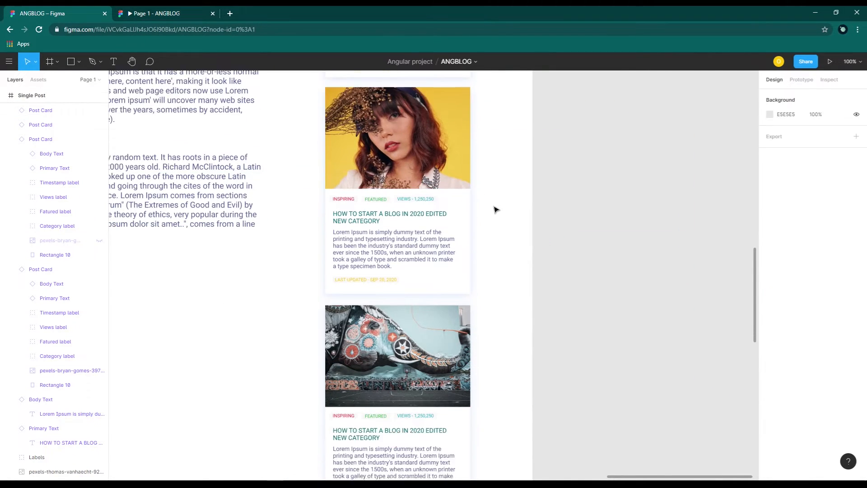
- Delete the elephant photo from the third sidebar post card and import pexels-masha-raymers-4562685 as its replacement
double_click(406, 180)
key("Delete")
left_click(79, 63)
left_click(86, 145)
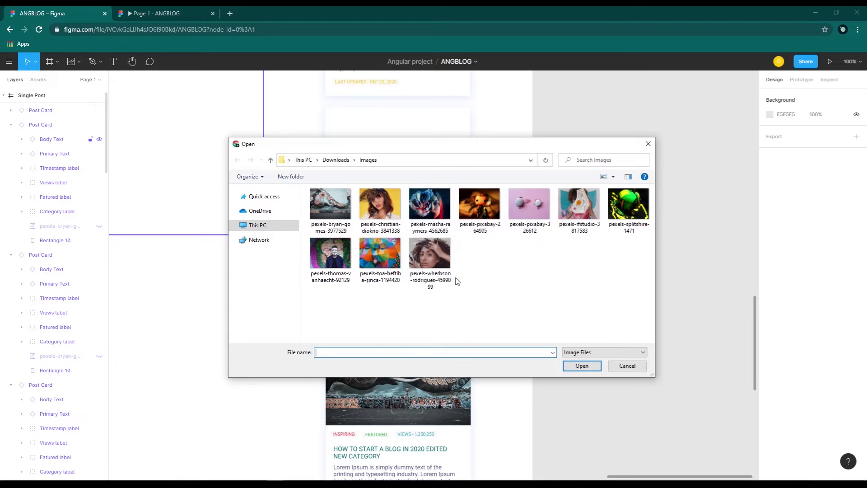
left_click(430, 205)
left_click(581, 365)
- Place the imported flower portrait on the third post card and resize it to fill the card's image area
left_click_drag(493, 273, 492, 268)
left_click_drag(477, 379, 476, 209)
left_click_drag(687, 183, 470, 181)
left_click(496, 268)
scroll(497, 269, "up", 2)
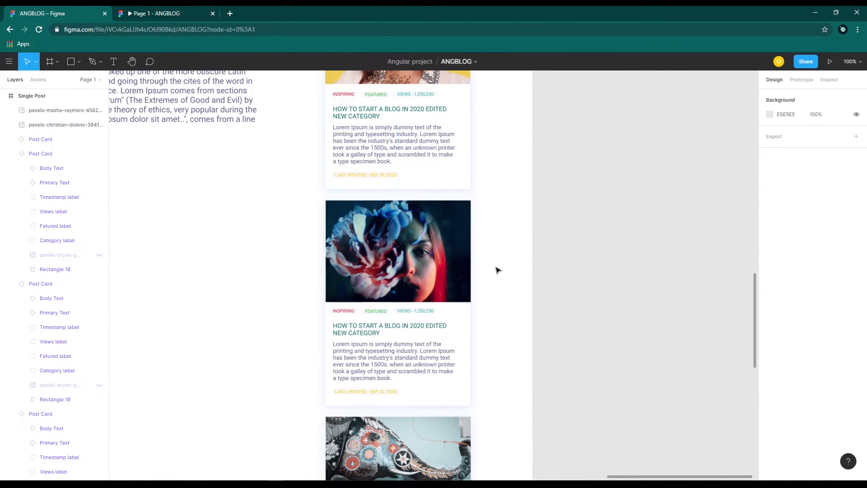
- Delete the elephant photo from the last sidebar post card and import pexels-rfstudio-3817583 as its replacement
scroll(497, 269, "down", 4)
double_click(429, 280)
key("Delete")
scroll(388, 253, "down", 1)
left_click(79, 62)
left_click(88, 150)
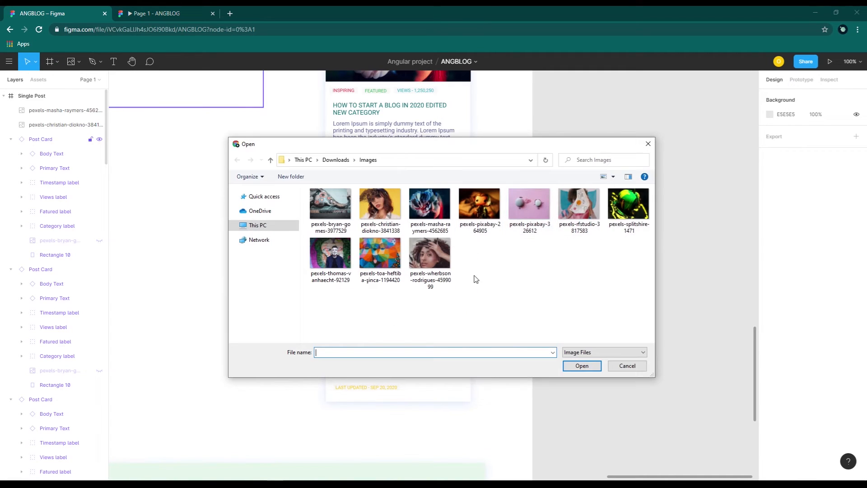
double_click(579, 203)
- Resize the imported rfstudio photo to 320 × 225 so it fills the last post card's image area
left_click_drag(471, 468, 471, 298)
left_click_drag(688, 244, 470, 255)
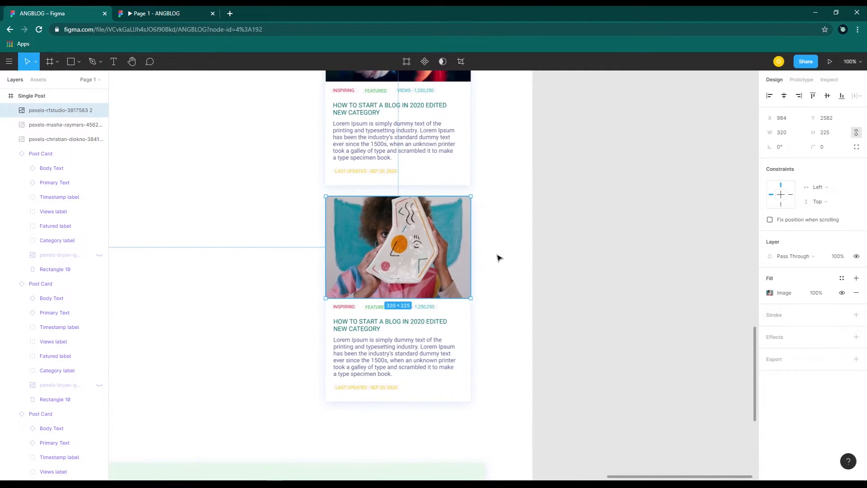
left_click(501, 258)
- Review the Single Post page, from the sidebar cards and subscription form to the header and article text
scroll(506, 259, "down", 5)
scroll(474, 257, "up", 5)
scroll(447, 258, "down", 1)
scroll(448, 261, "down", 5)
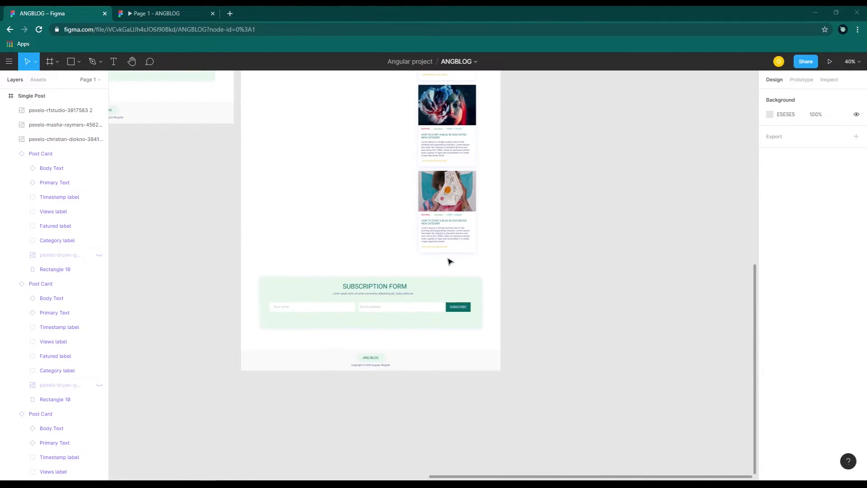
scroll(448, 260, "up", 3)
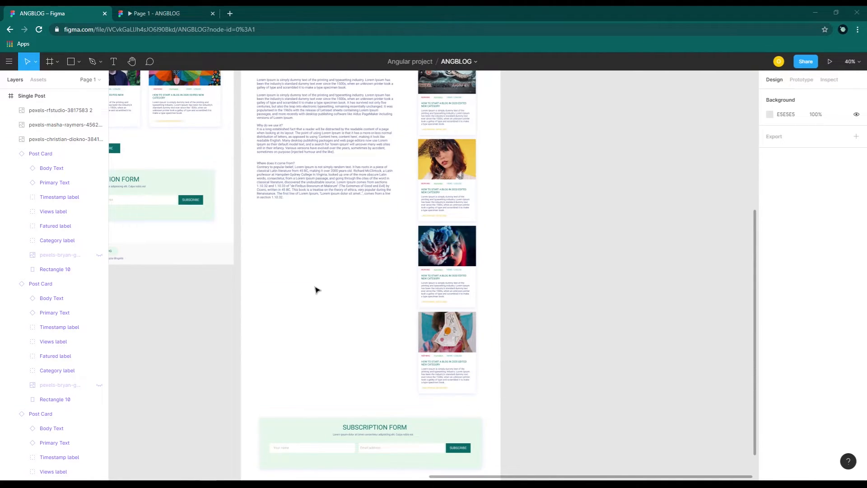
scroll(316, 289, "up", 5)
scroll(445, 325, "down", 1)
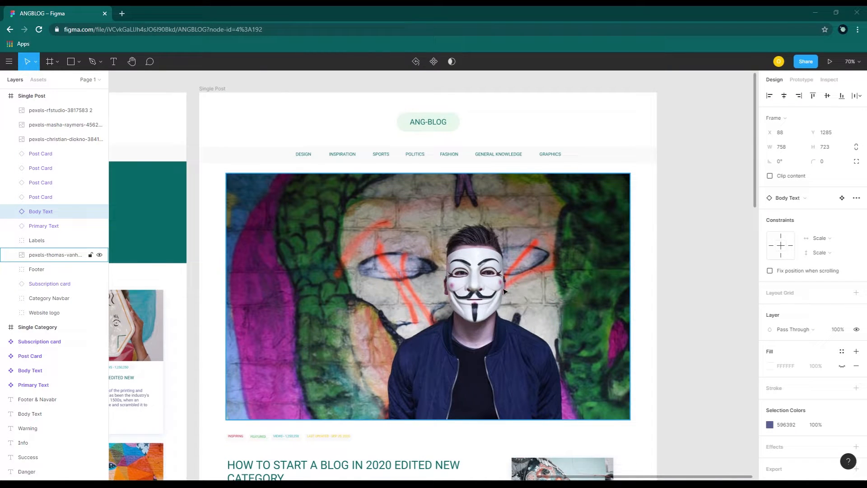
scroll(504, 291, "down", 10)
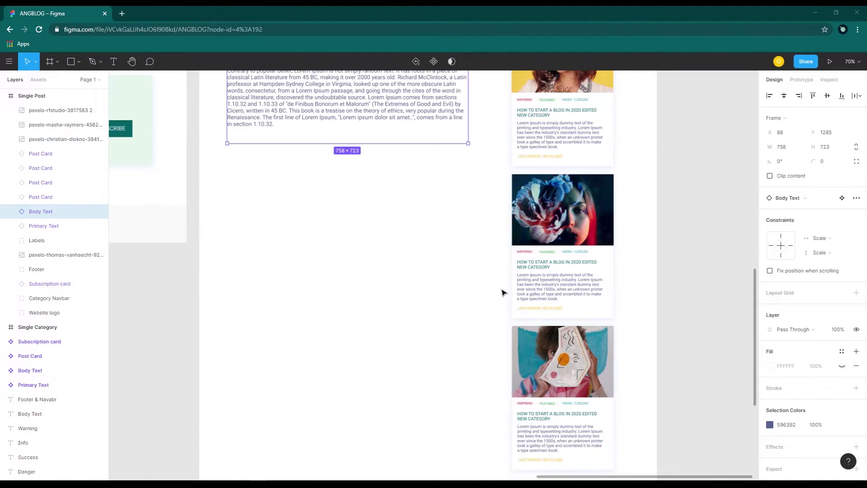
- Draw a rectangle about 213 × 110 in the empty area below the article's body text
left_click(377, 247)
scroll(270, 202, "up", 3)
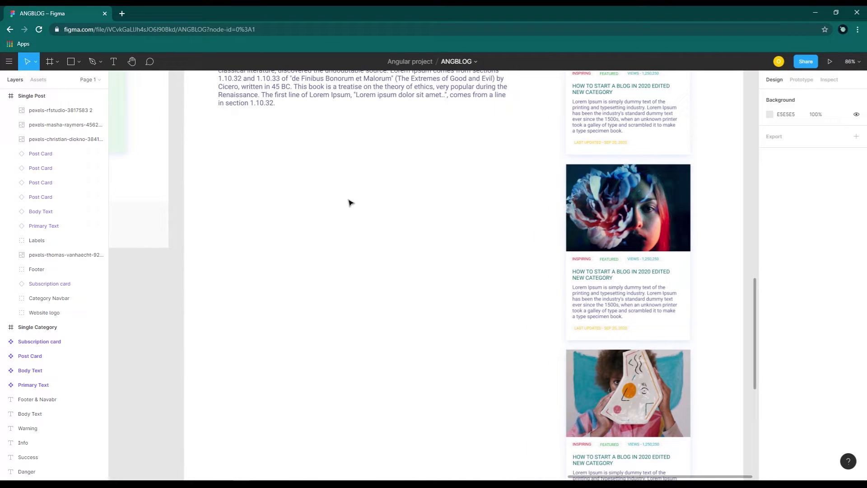
scroll(350, 202, "up", 3)
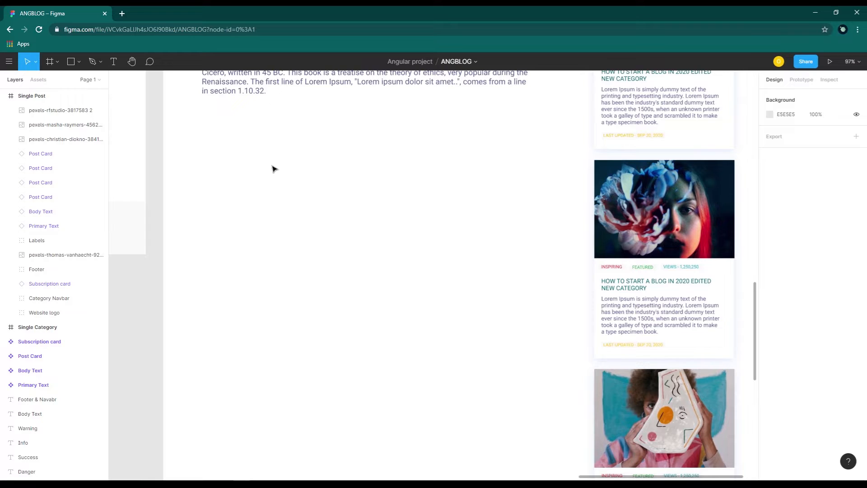
left_click(71, 62)
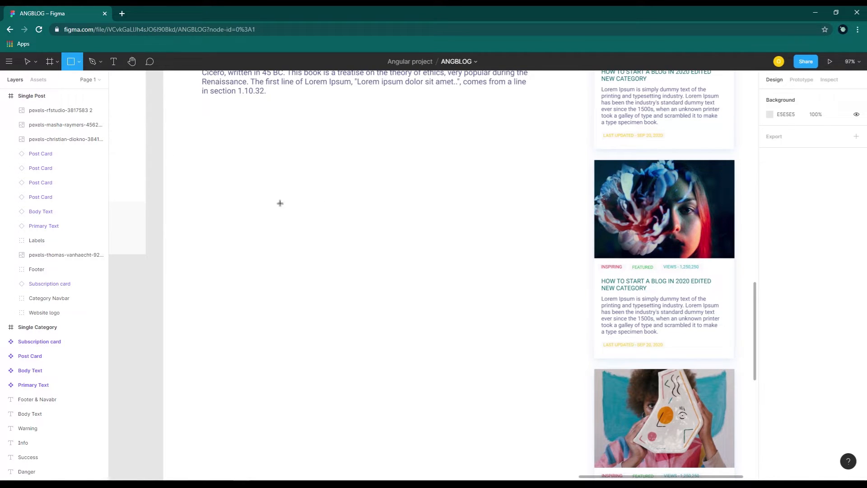
left_click_drag(206, 150, 299, 199)
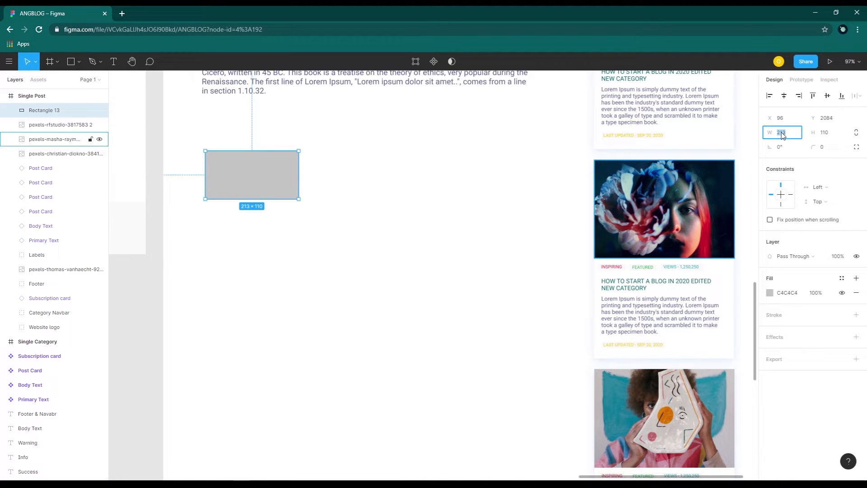
- Set the rectangle's size to 825 × 520 and move it to X 88, Y 2028, aligned with the article text
left_click(824, 135)
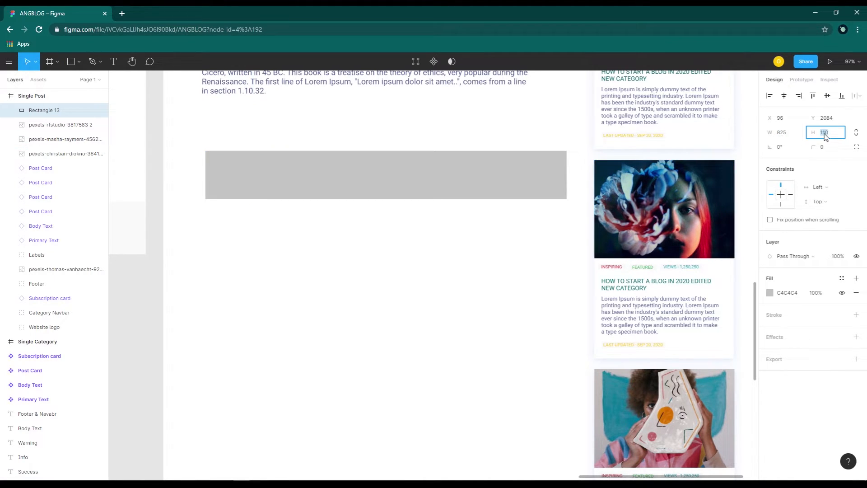
type("52")
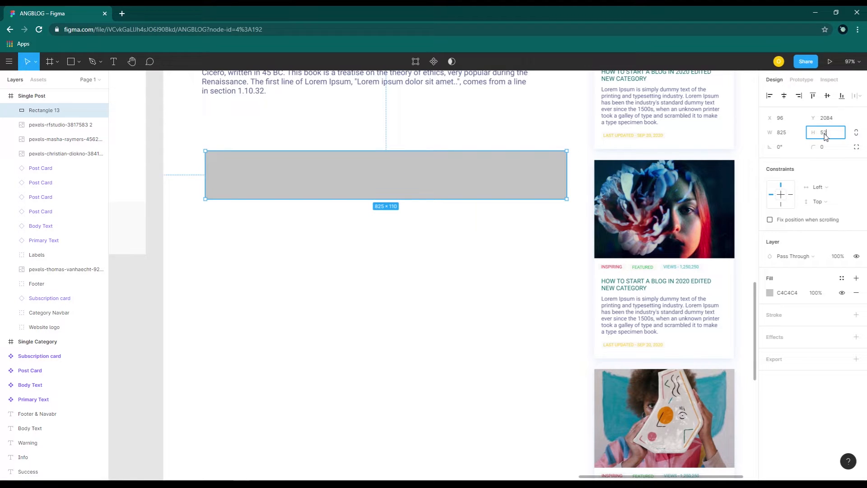
type("0")
key("Return")
left_click_drag(425, 264, 420, 239)
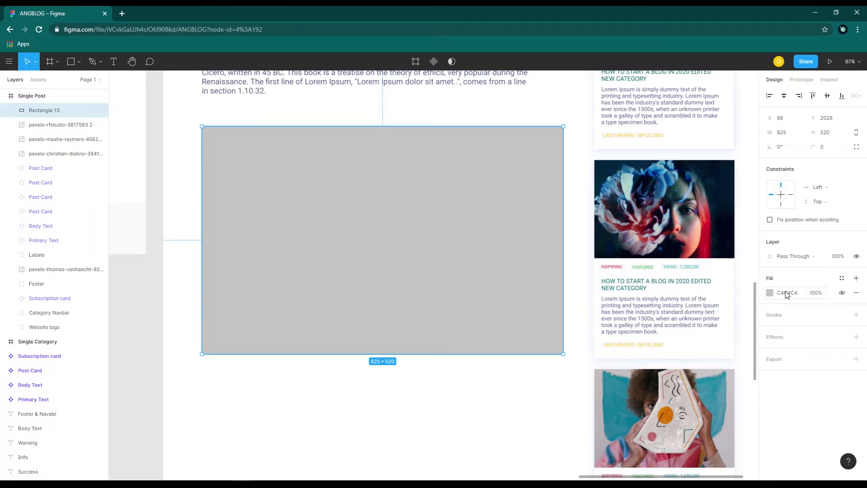
- Change the rectangle's fill color to white (FFFFFF)
left_click(770, 293)
left_click_drag(659, 297, 647, 255)
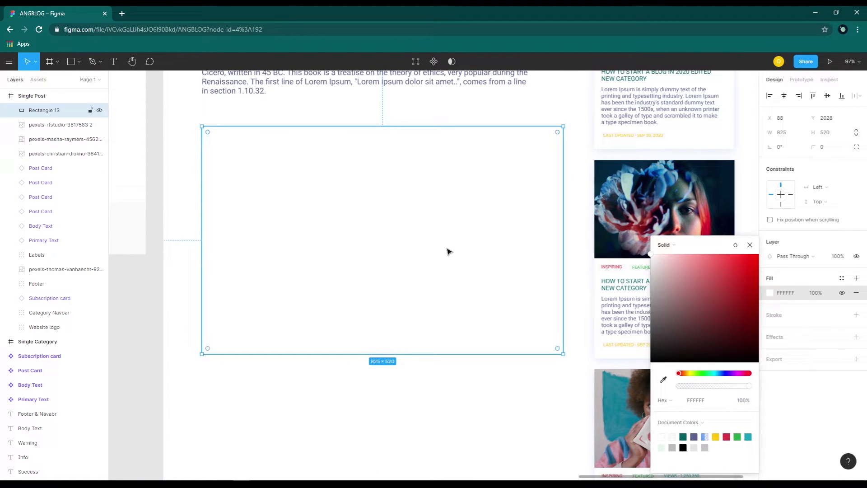
left_click(508, 257)
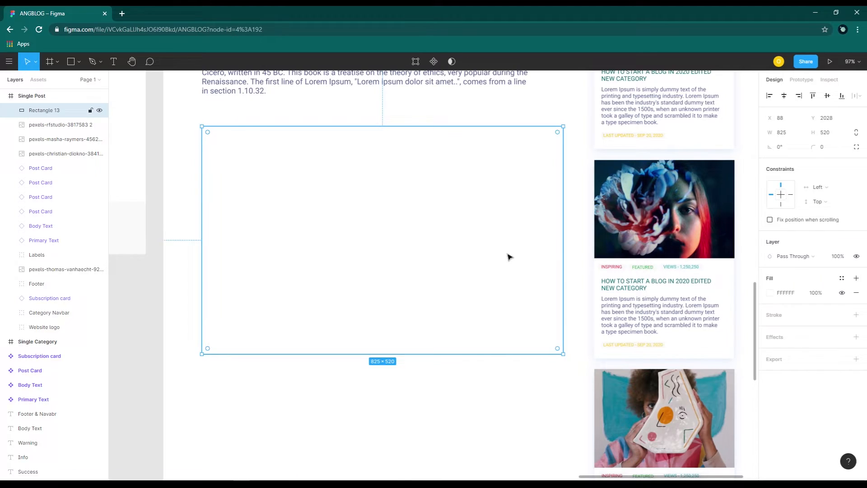
left_click(501, 396)
- Add a drop shadow to the white rectangle with a blur of 20
left_click(474, 322)
left_click(781, 337)
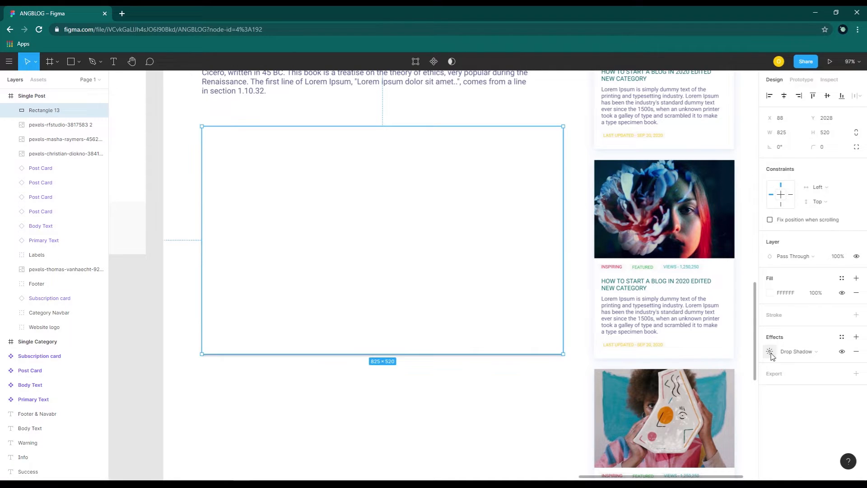
left_click(769, 352)
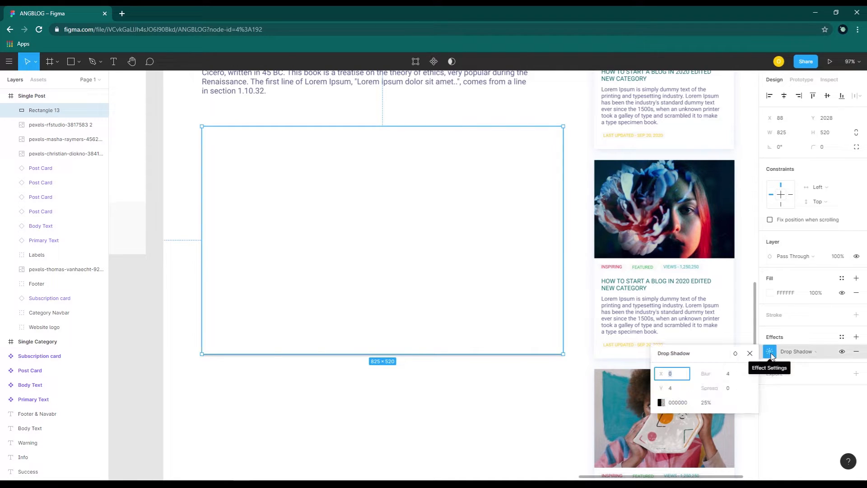
left_click(729, 378)
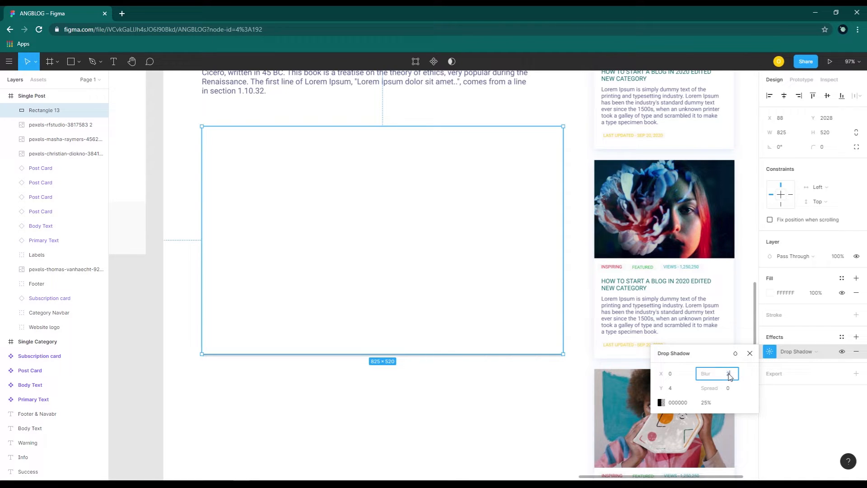
left_click(672, 377)
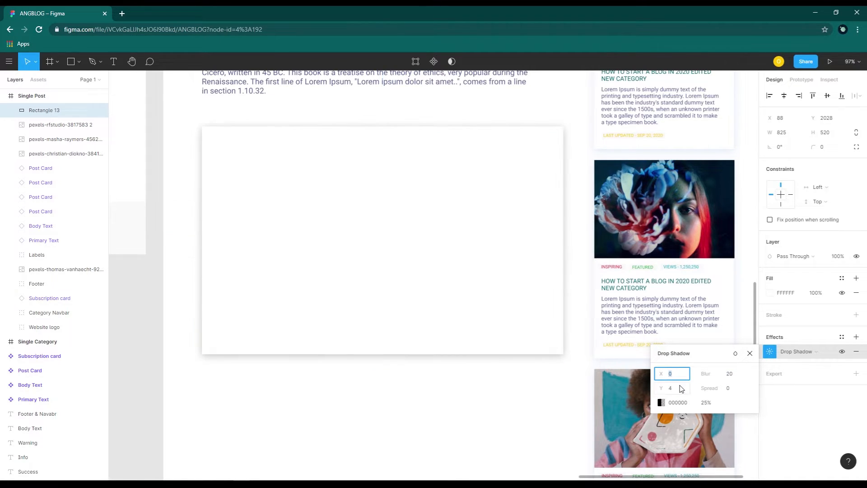
left_click(677, 391)
- Set the rectangle's drop shadow color to 6FA4F2
left_click(684, 405)
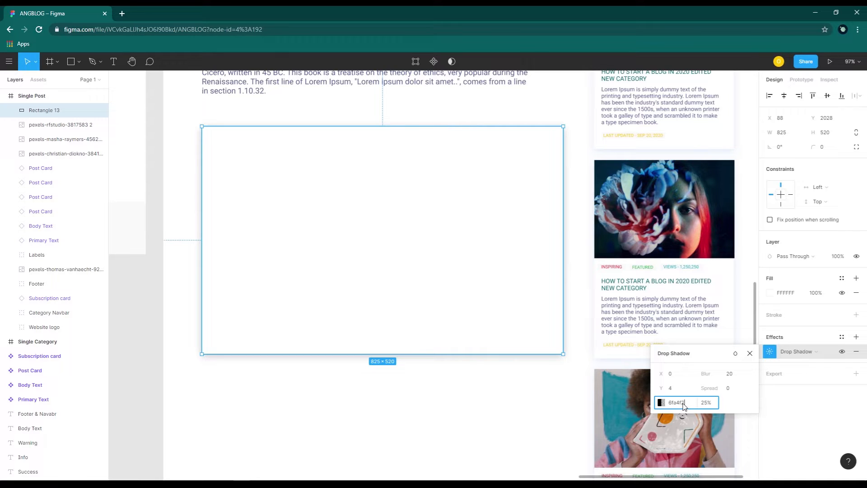
type("6fa4f2")
left_click(710, 406)
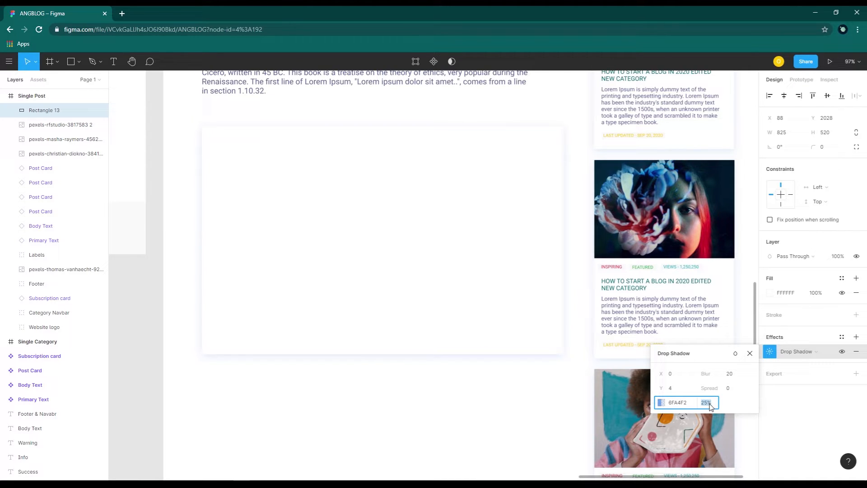
left_click(732, 356)
left_click(752, 267)
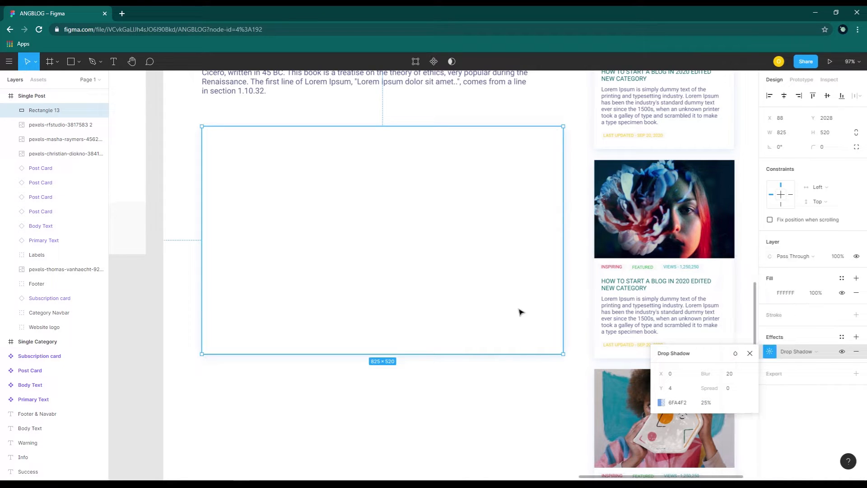
left_click(505, 397)
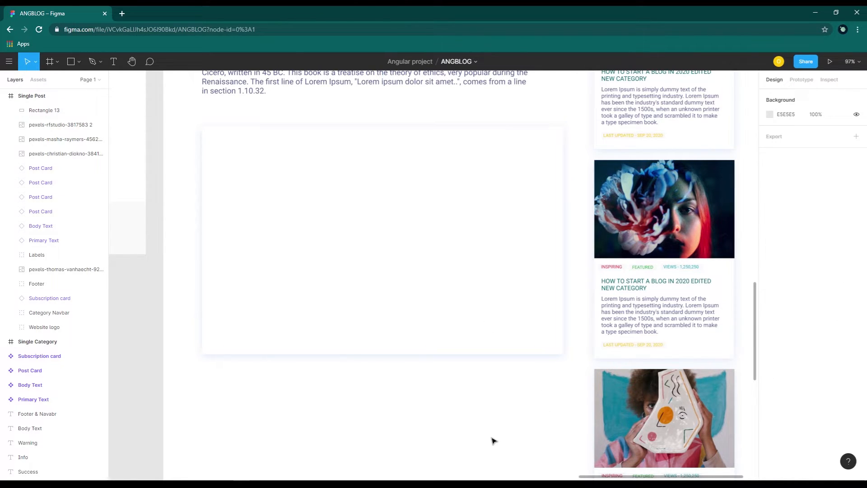
- Insert the Primary Text component inside the white rectangle, near its top-left corner
left_click(407, 267)
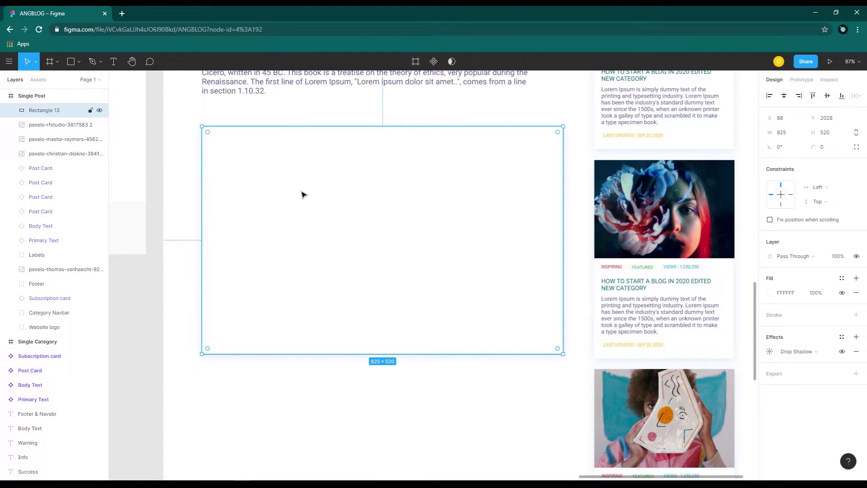
left_click(39, 79)
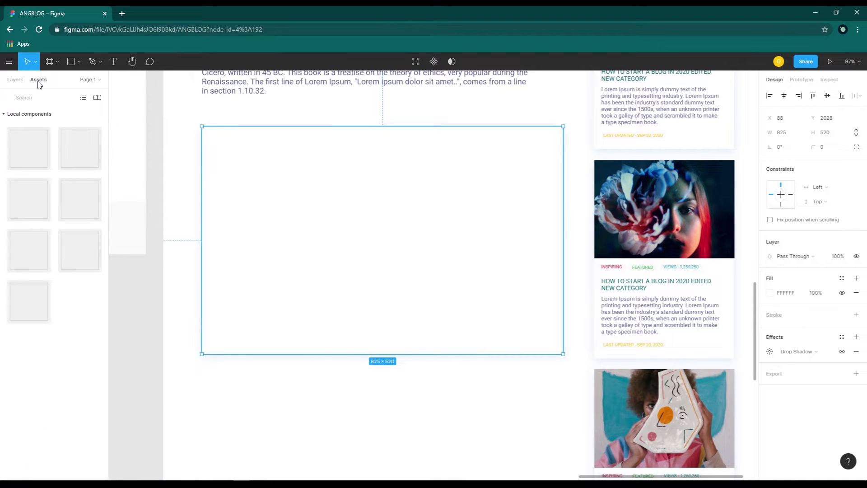
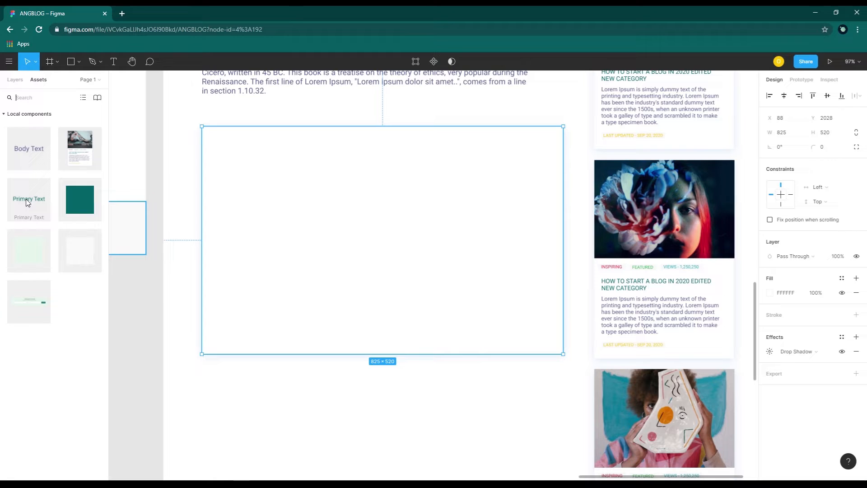
left_click_drag(25, 199, 238, 152)
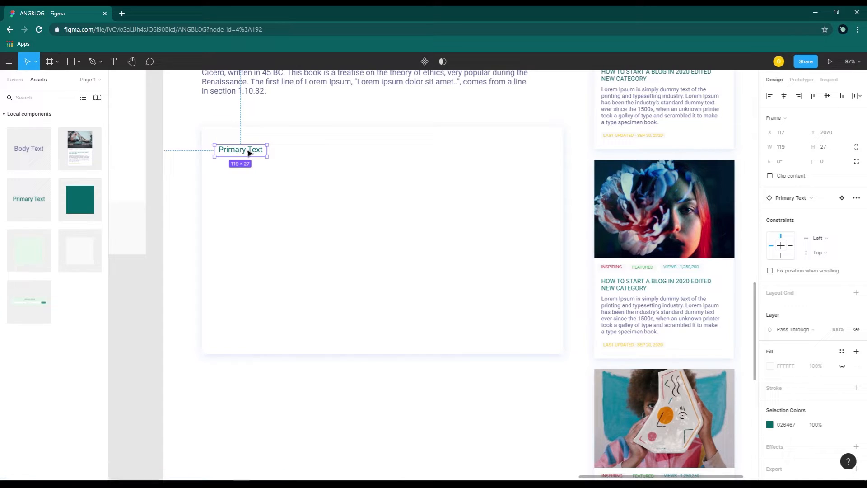
- Change the inserted component's text to "Leave a Comment" and widen its frame to about 191
double_click(248, 153)
double_click(240, 150)
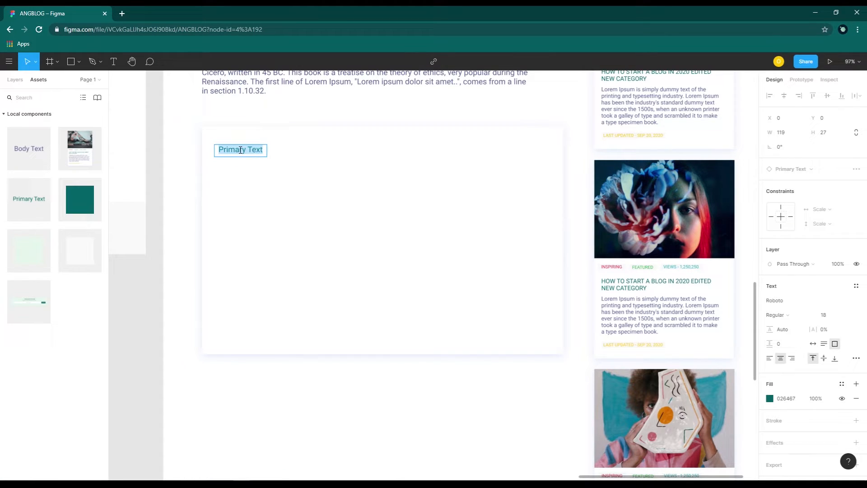
type("Leave a Comment")
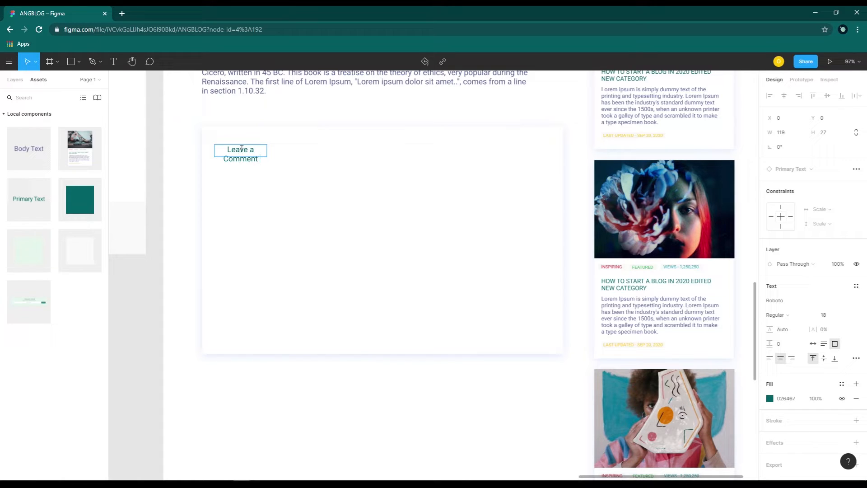
left_click(283, 153)
left_click(262, 153)
left_click_drag(267, 153, 299, 153)
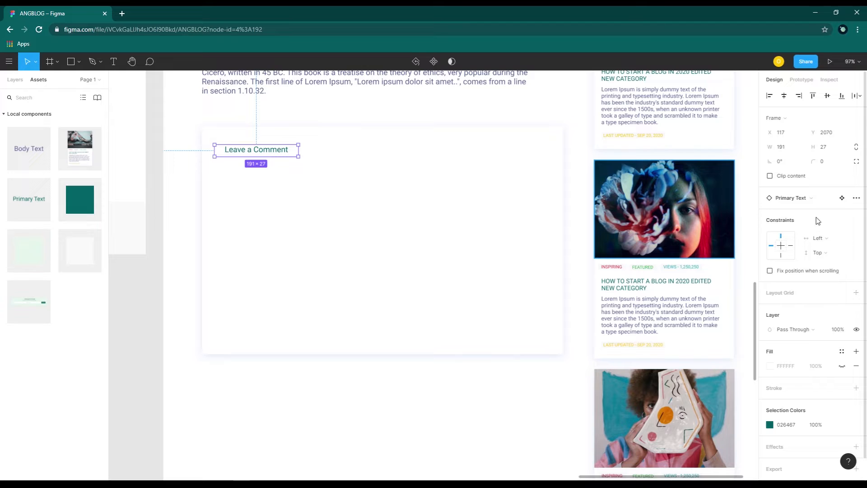
- Set the font size of the "Leave a Comment" heading to 24
key("Return")
left_click(828, 316)
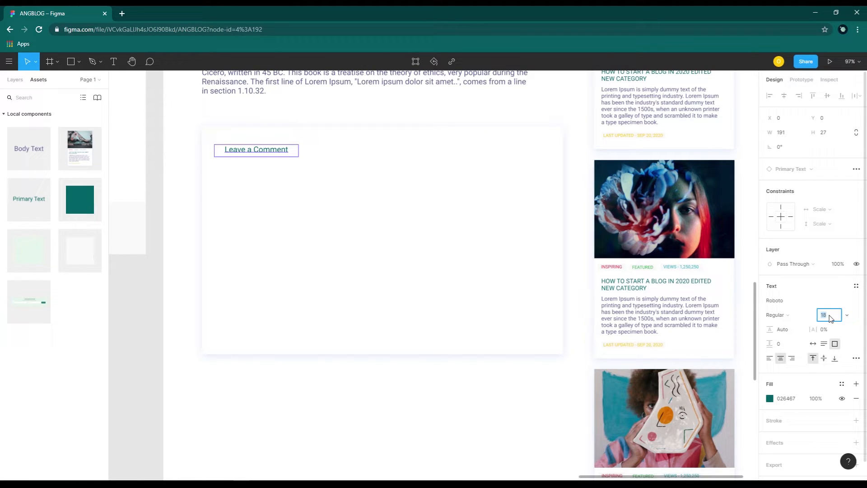
key("Return")
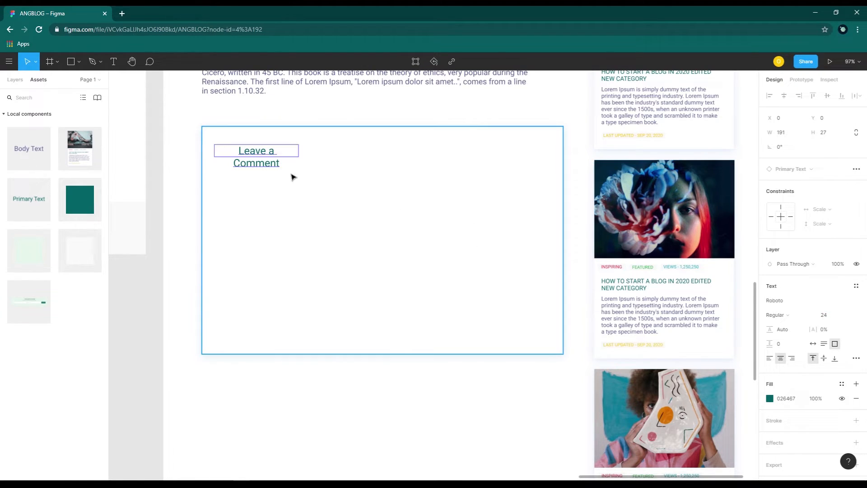
left_click(269, 156)
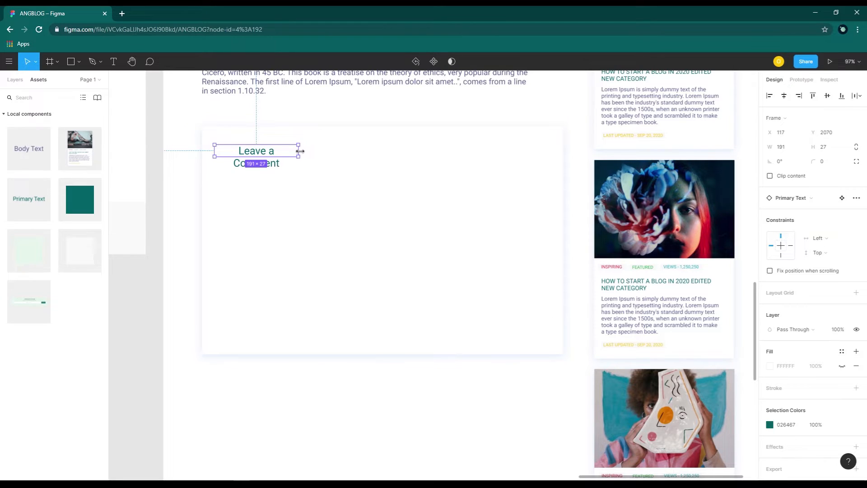
- Left-align the "Leave a Comment" heading on one line, fit its frame to the text and position it near the card's upper-left corner
left_click_drag(300, 151, 343, 152)
double_click(311, 155)
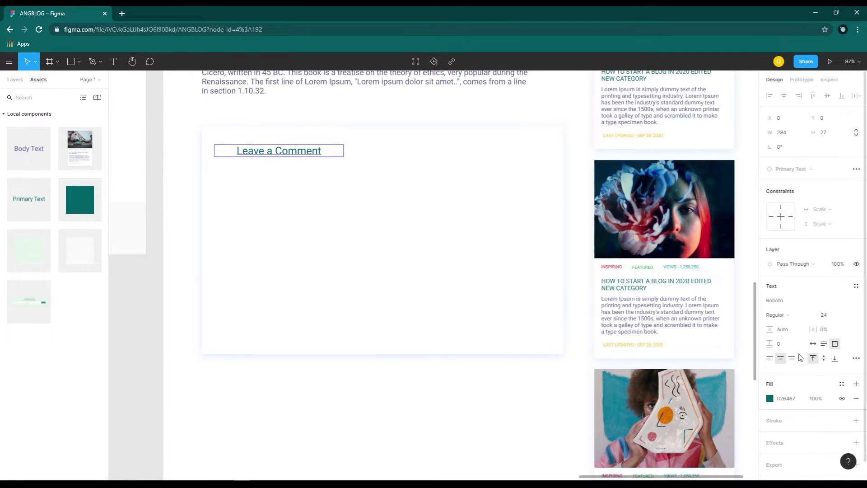
left_click(769, 358)
left_click(287, 150)
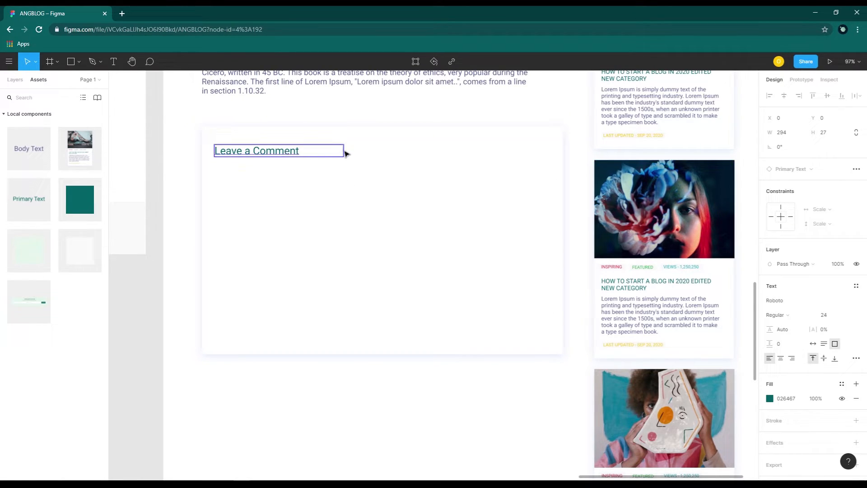
left_click_drag(342, 150, 287, 154)
left_click(272, 203)
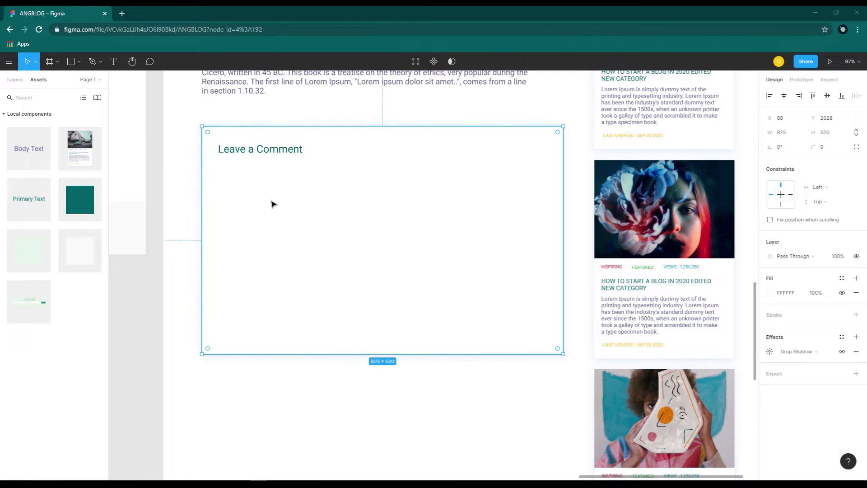
- Insert the Body Text component below the heading and change its text to "You can leave a comment using ths comment form"
left_click(21, 150)
left_click_drag(21, 150, 233, 166)
double_click(231, 165)
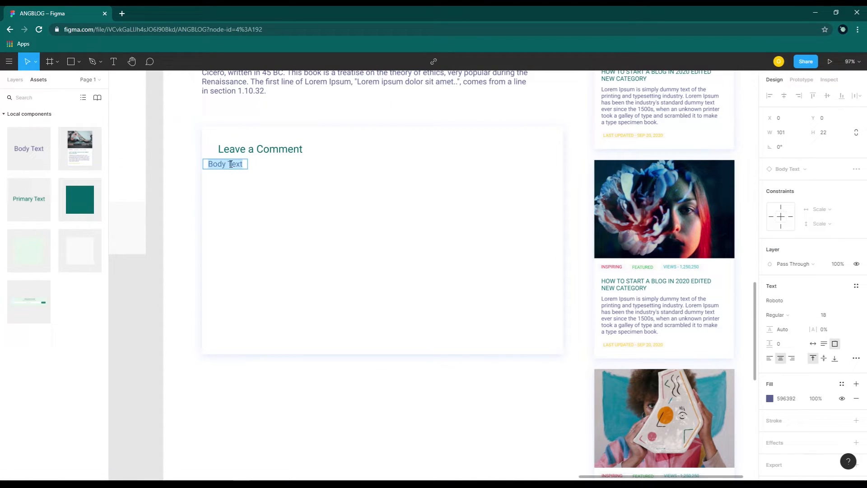
type("You can leave ")
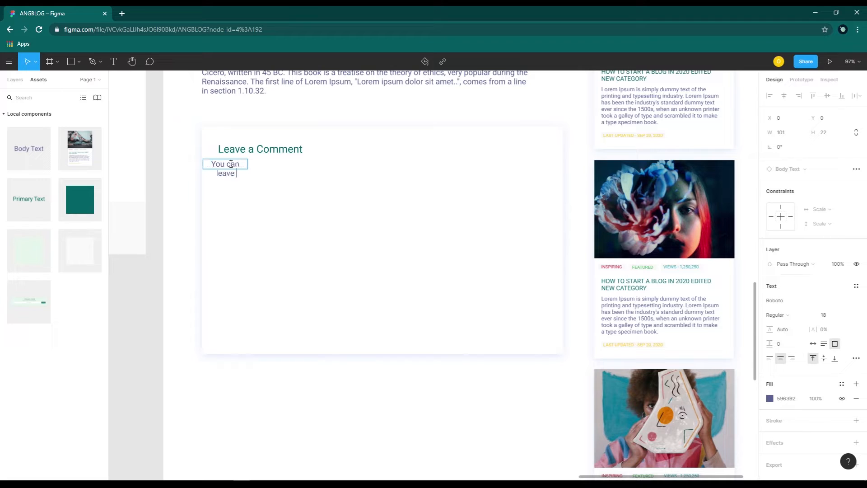
type("a comment using t")
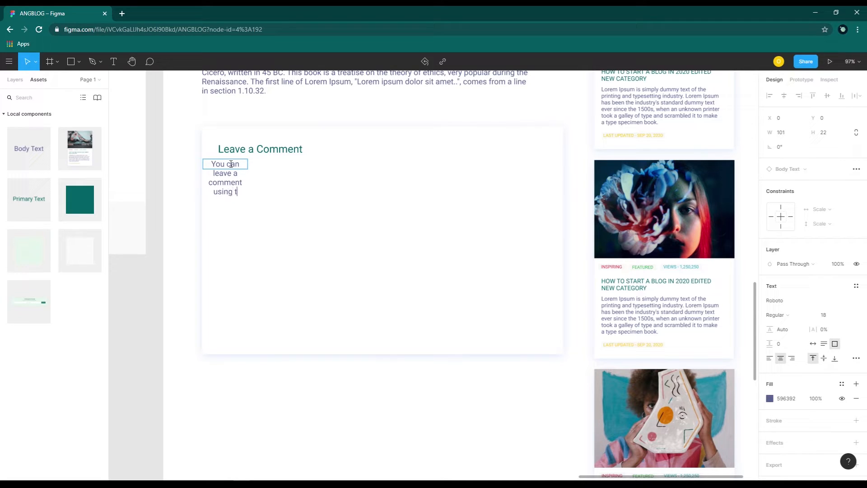
type("hs comment form")
key("Escape")
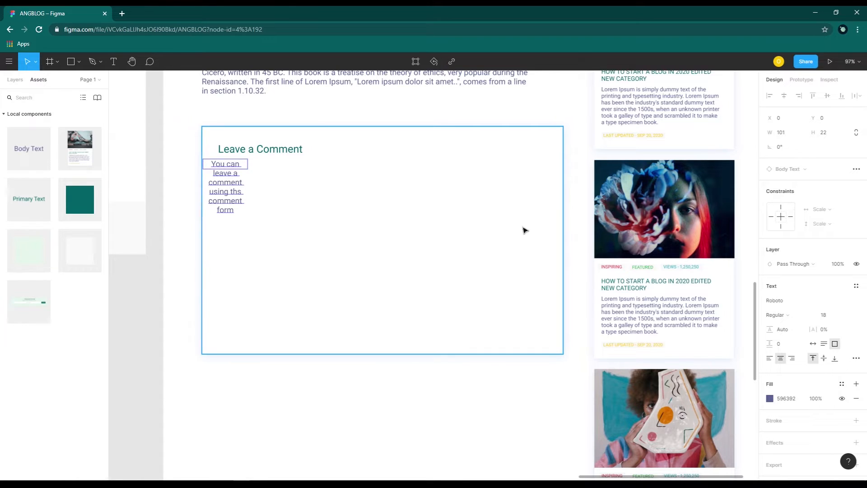
- Widen the description's frame to about 448, left-align its text and line it up beneath the "Leave a Comment" heading
left_click_drag(248, 167, 399, 171)
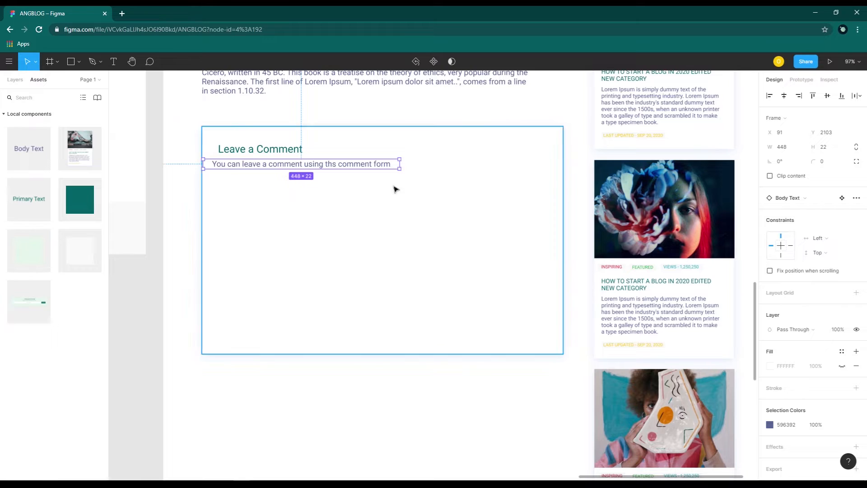
double_click(375, 167)
left_click(770, 358)
key("Escape")
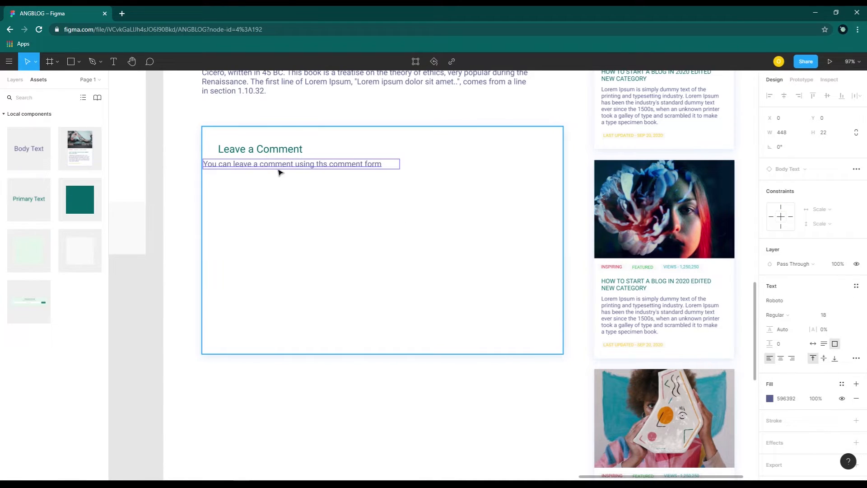
left_click_drag(281, 170, 297, 168)
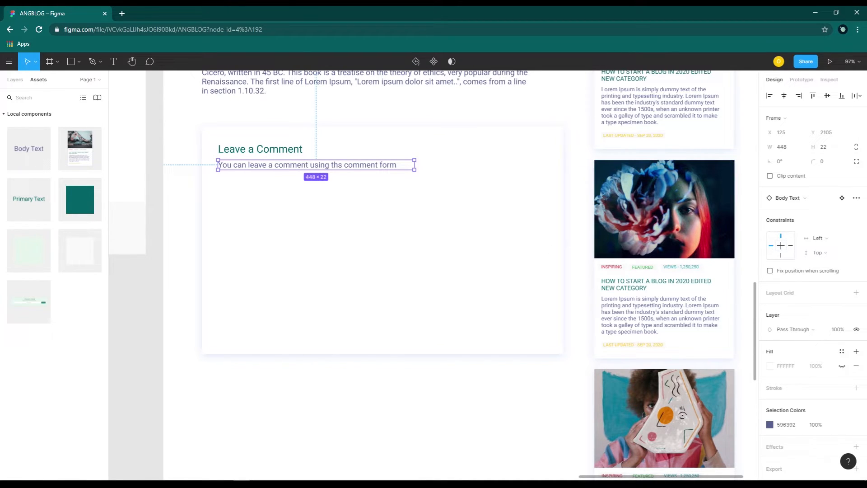
- Correct "ths" to "this" in the comment form description and narrow its frame to about 420
double_click(338, 165)
left_click(338, 165)
type("i")
left_click(394, 178)
- Set the font size of the comment form description to 14
double_click(384, 165)
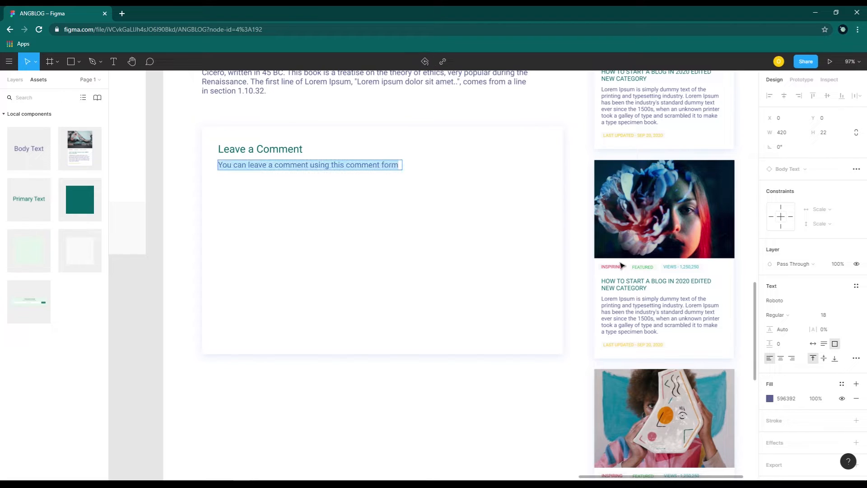
left_click(832, 316)
left_click(846, 315)
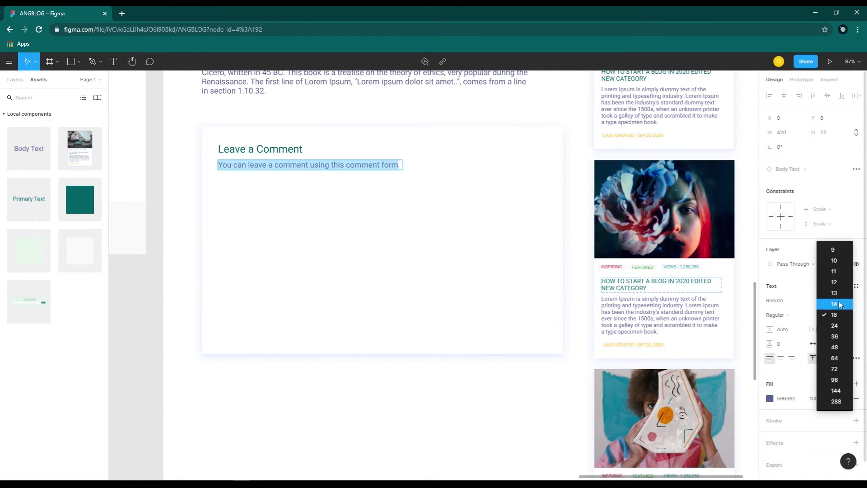
left_click(830, 304)
left_click(360, 230)
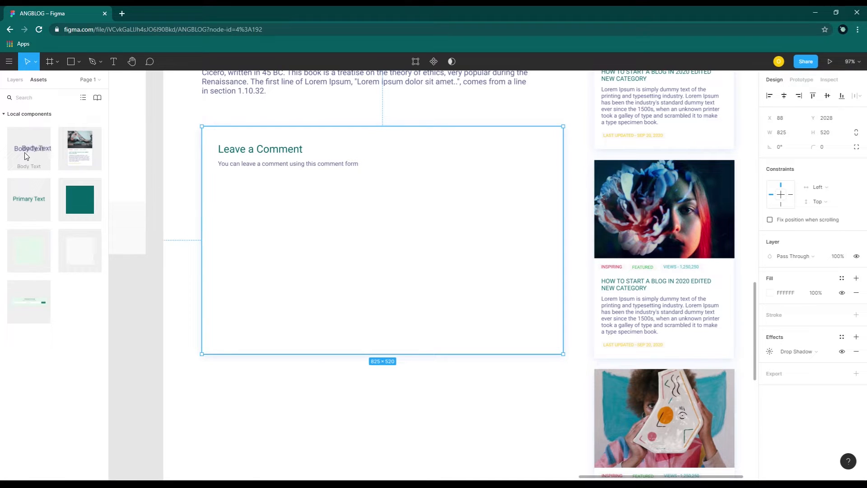
- Insert another Body Text component below the description, change its text to "Name" and narrow its frame to about 61
left_click_drag(25, 151, 235, 195)
double_click(247, 195)
type("Name")
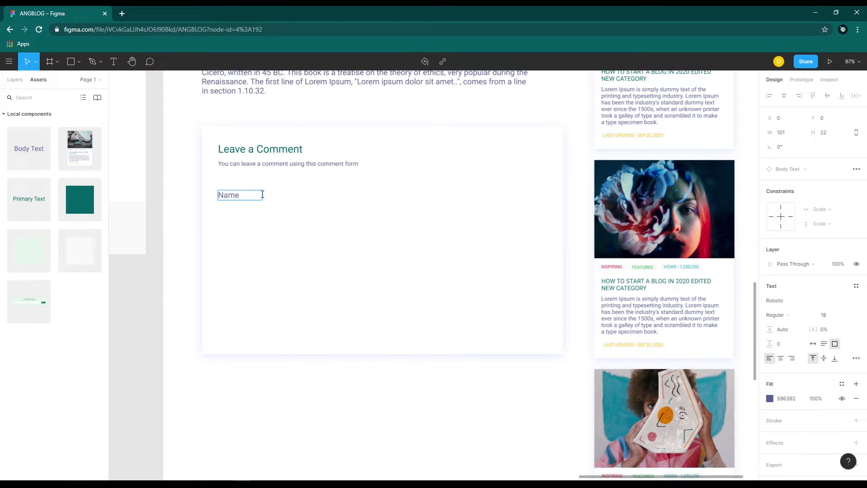
left_click(282, 198)
left_click(261, 196)
left_click_drag(263, 196, 245, 196)
- Set the "Name" label's font size to 14 and narrow its frame to about 43
double_click(233, 196)
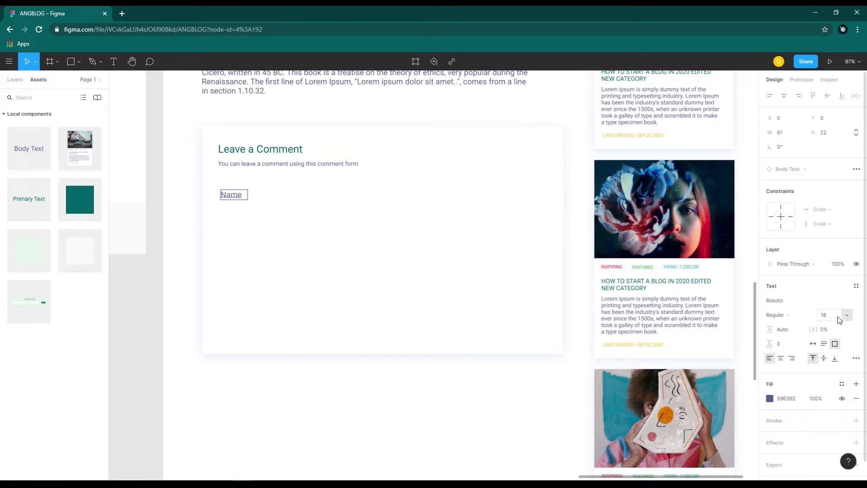
left_click(834, 314)
left_click(834, 304)
mouse_move(246, 197)
left_mouse_down()
mouse_move(234, 198)
mouse_move(244, 220)
left_mouse_up()
left_click(324, 234)
- Draw a rectangle below the "Name" label, sized 725 × 60 and left-aligned with the label
key("r")
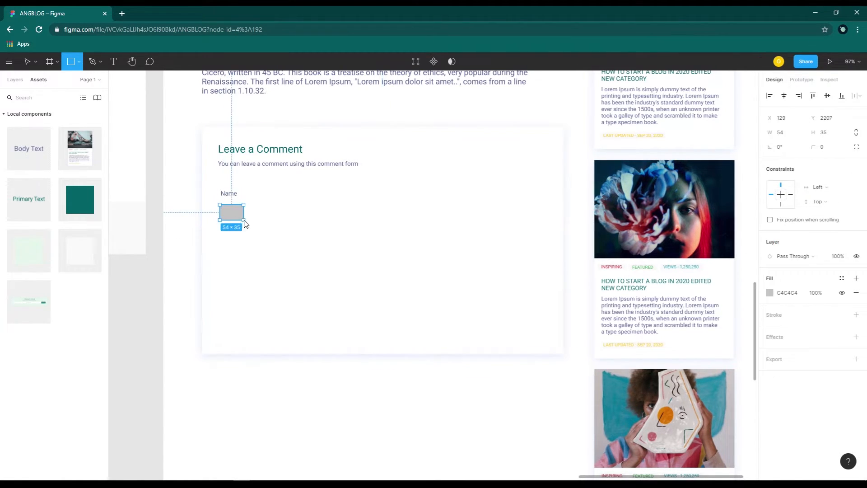
left_click(779, 134)
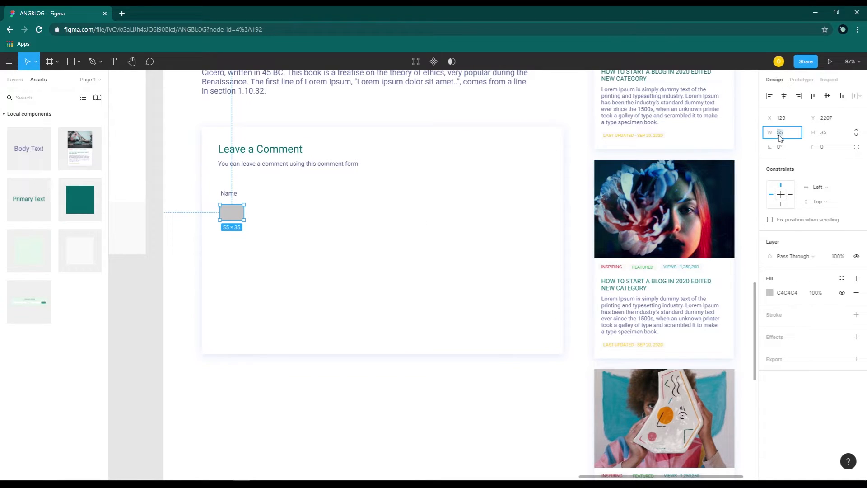
type("725")
key("Return")
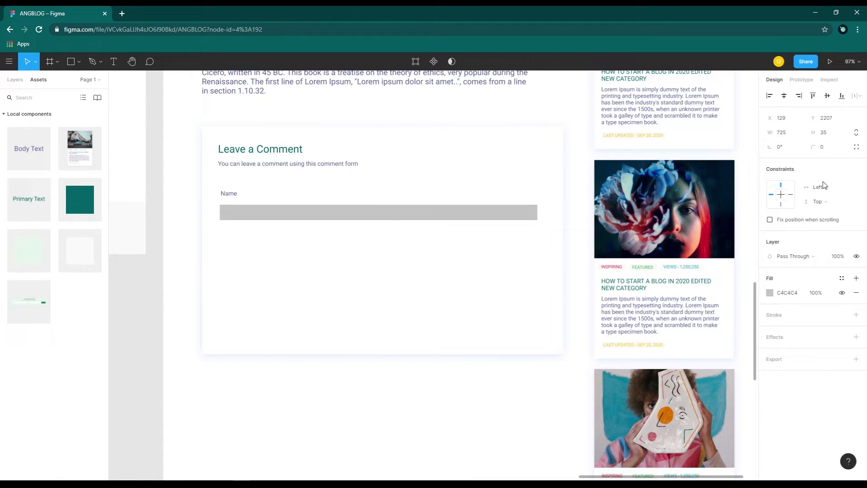
left_click(827, 134)
type("60")
key("Return")
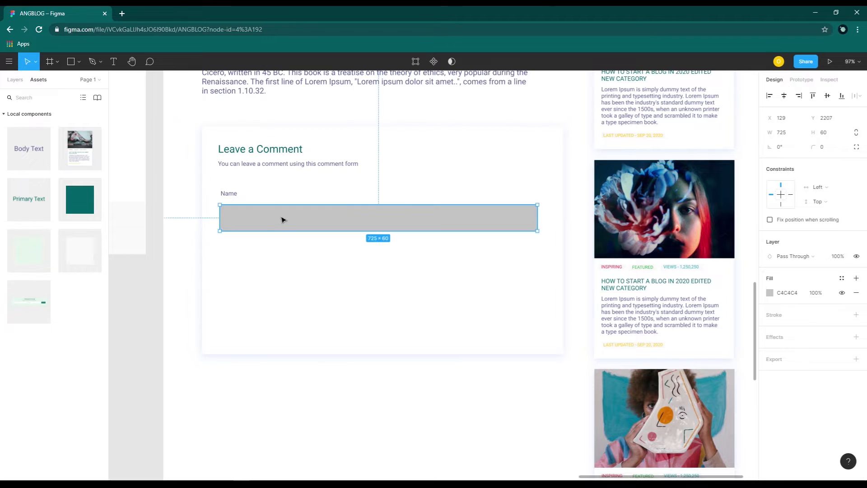
left_click_drag(277, 221, 278, 223)
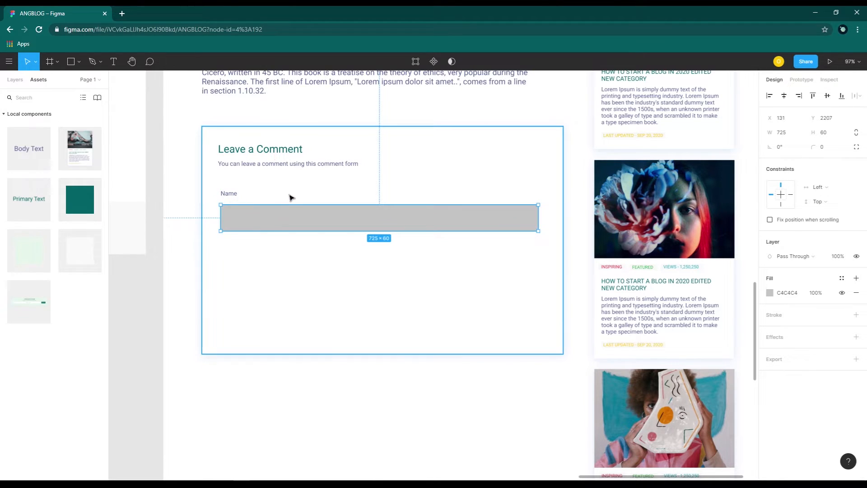
left_click(295, 257)
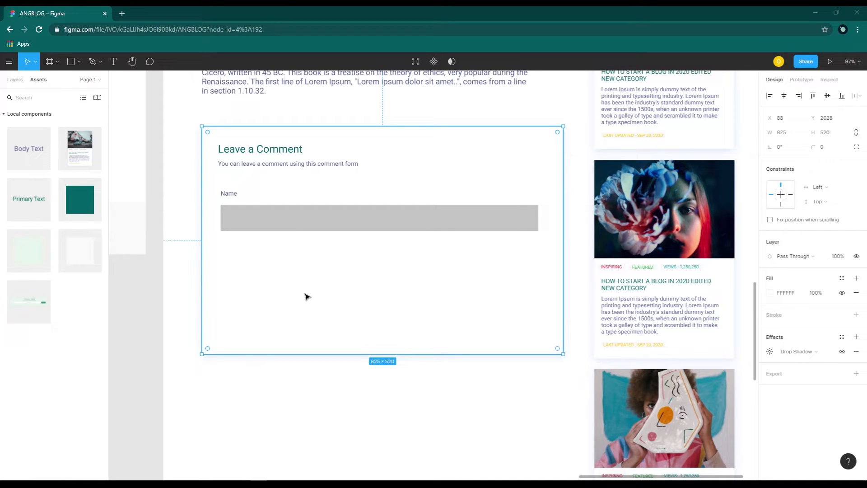
- Duplicate the "Name" label together with its grey field and place the copies directly below the originals
left_click(242, 210)
left_click(233, 196, "shift")
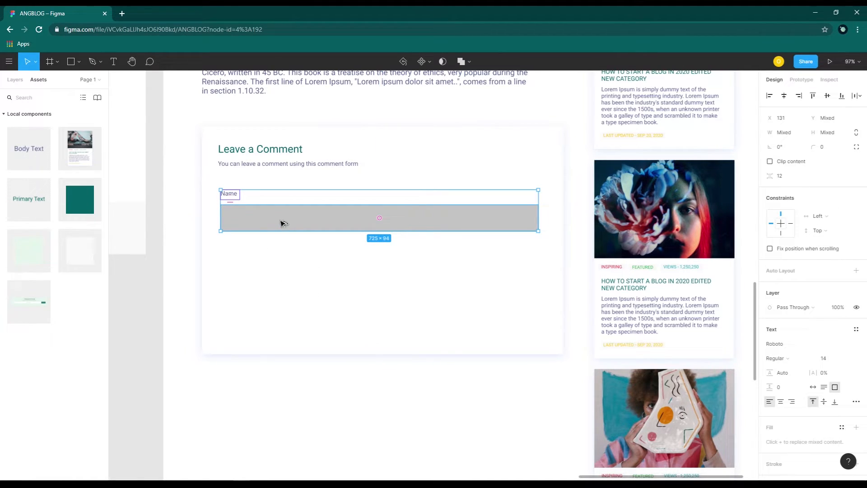
left_click_drag(281, 223, 282, 276)
- Change the duplicated label's text to "Comment" and widen its frame so the word fits on one line
left_click(231, 251)
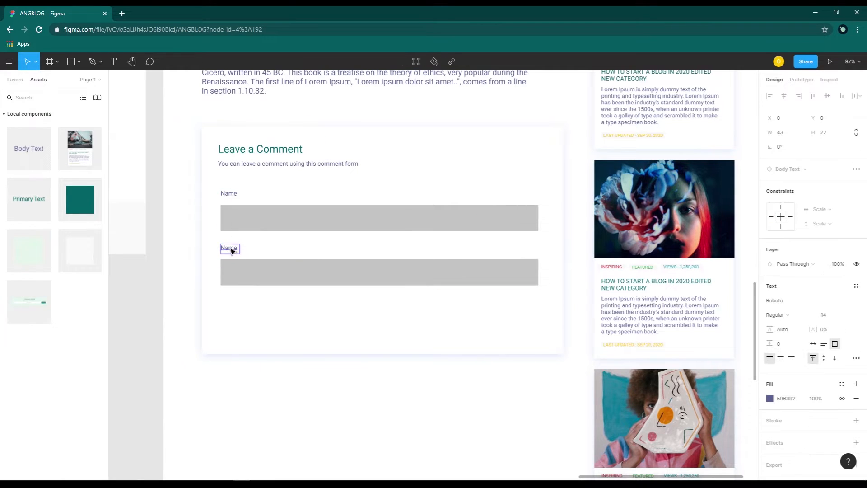
double_click(231, 251)
type("Comment")
key("Escape")
left_click(248, 250)
left_click(238, 250)
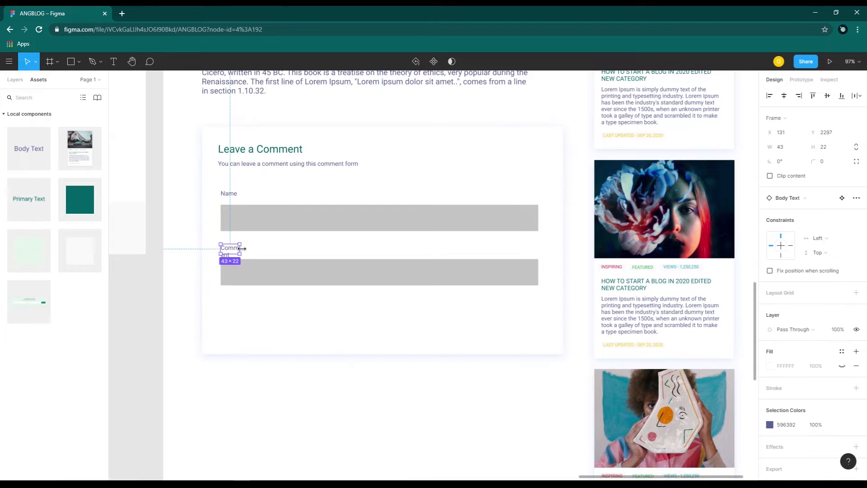
left_click_drag(240, 249, 254, 248)
- Stretch the grey comment field to about 245 high and extend the white card downward to about 679 high
left_click(284, 264)
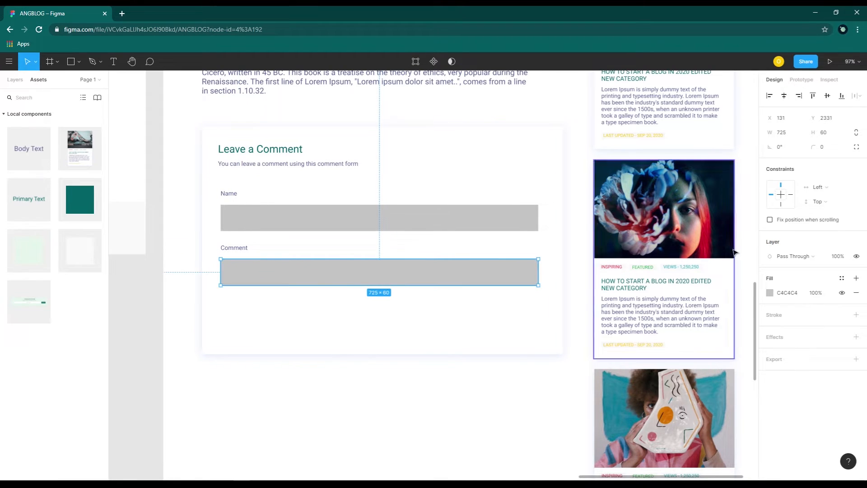
left_click_drag(407, 285, 408, 366)
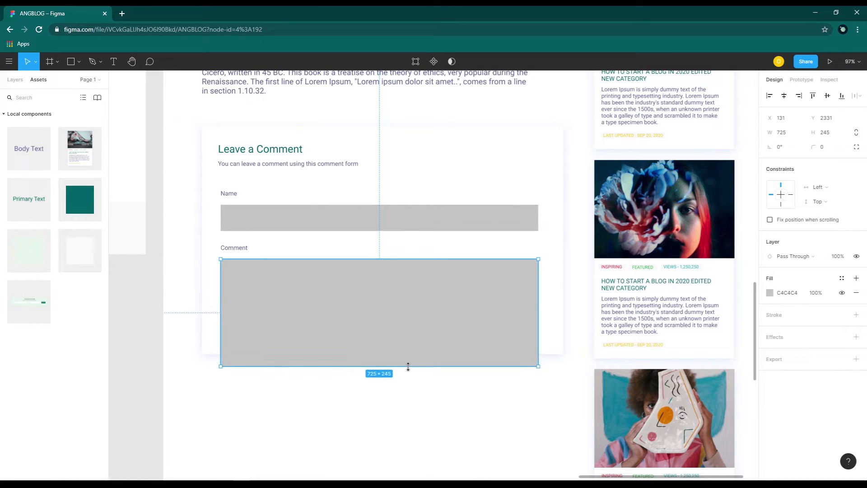
left_click(203, 345)
left_click_drag(212, 355, 211, 422)
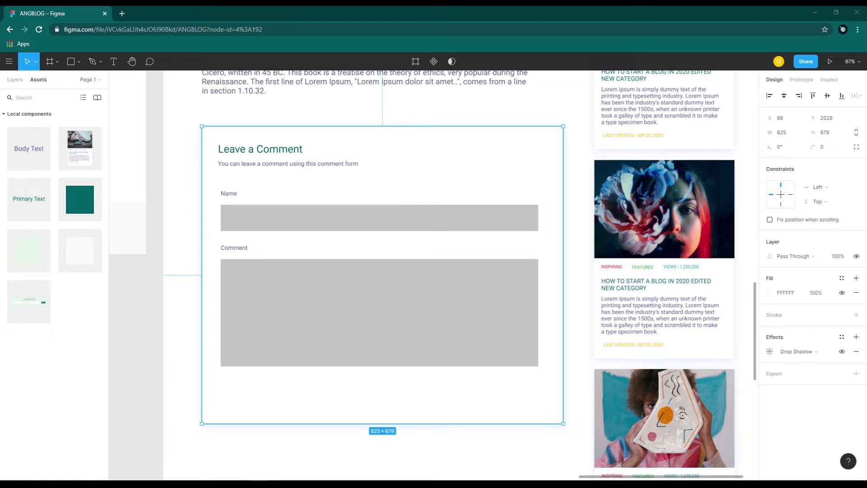
- Insert the green Rectangle 2 component below the comment field, left-aligned with it, and set its size to 130 × 38
scroll(507, 401, "down", 1)
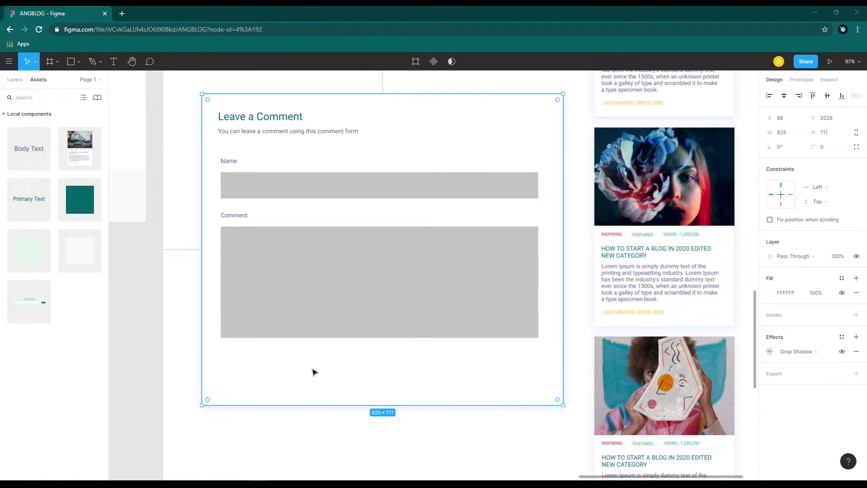
left_click(82, 199)
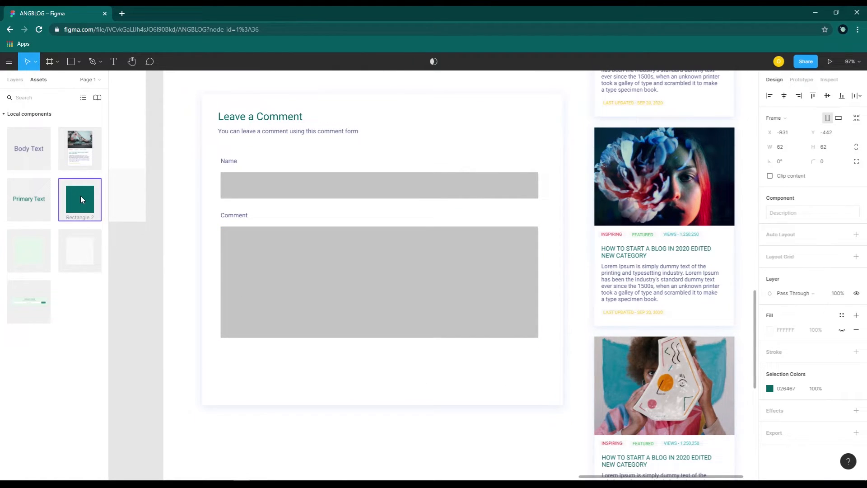
left_click_drag(81, 196, 238, 371)
left_click(780, 150)
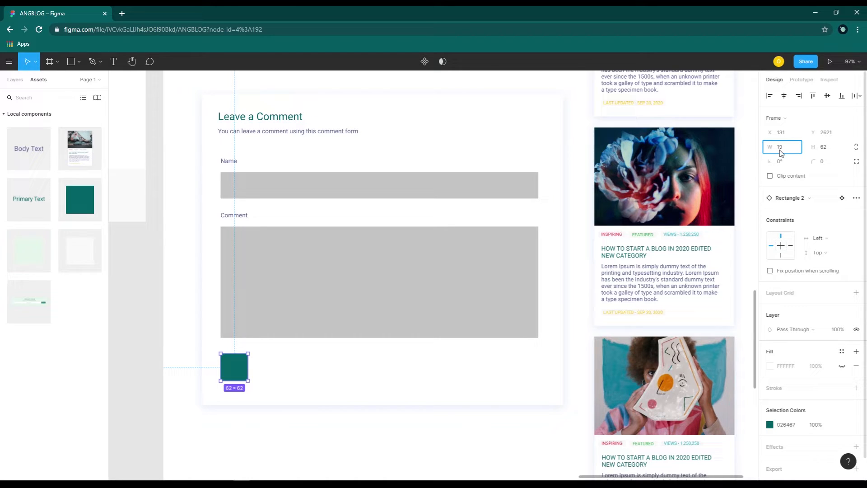
type("130")
key("Tab")
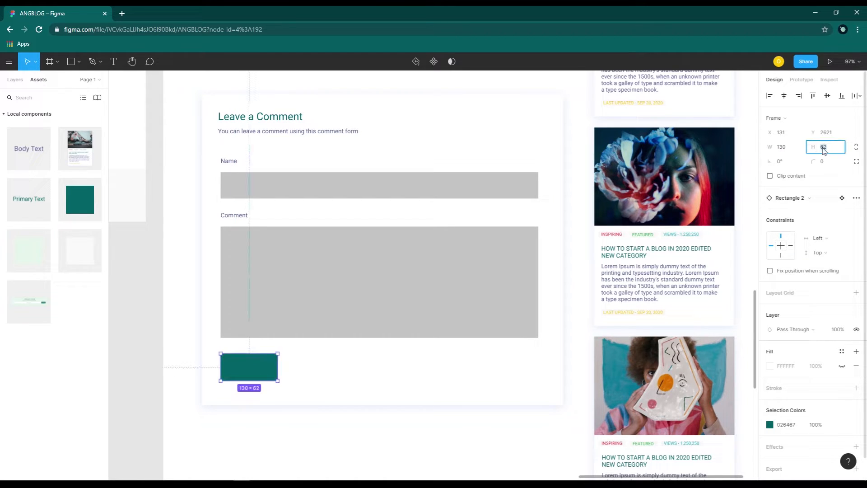
key("Return")
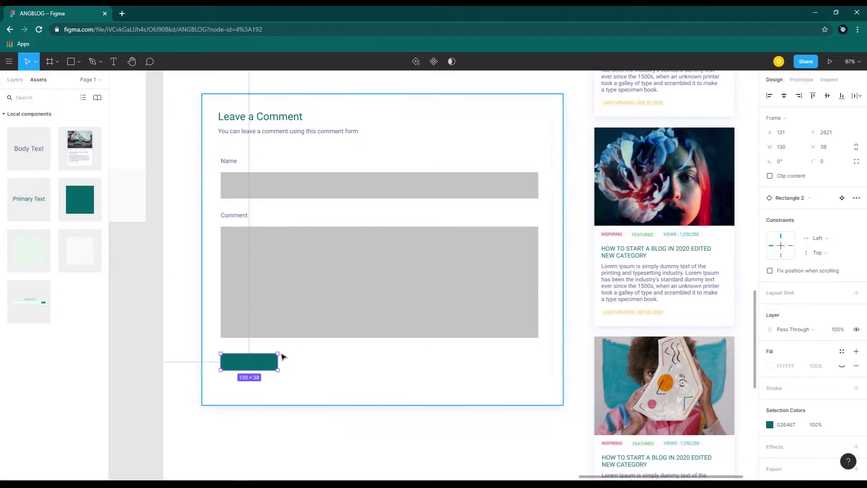
- Add the text "Add Comment" in white over the green button and select the text together with the button
key("t")
left_click_drag(228, 359, 269, 368)
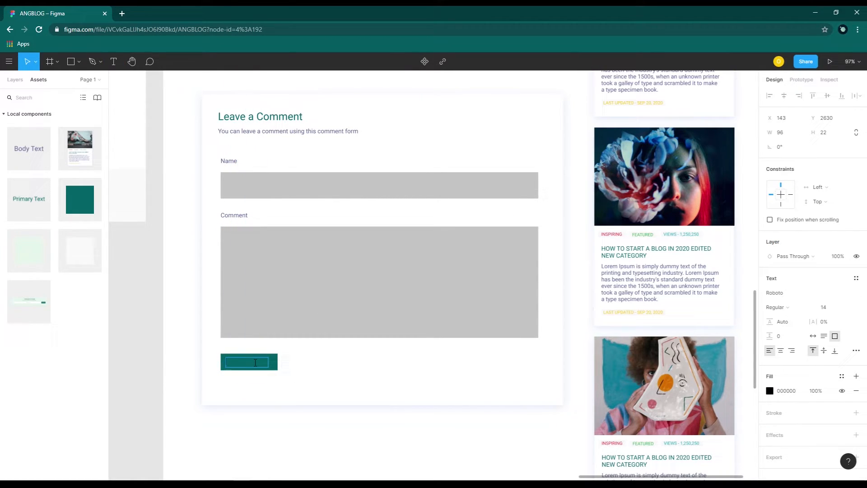
left_click(769, 390)
left_click(651, 255)
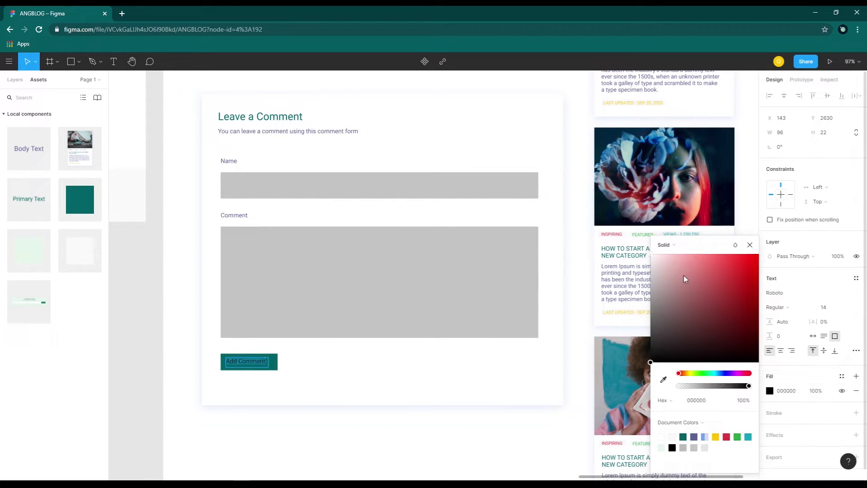
key("Escape")
left_click(273, 365, "shift")
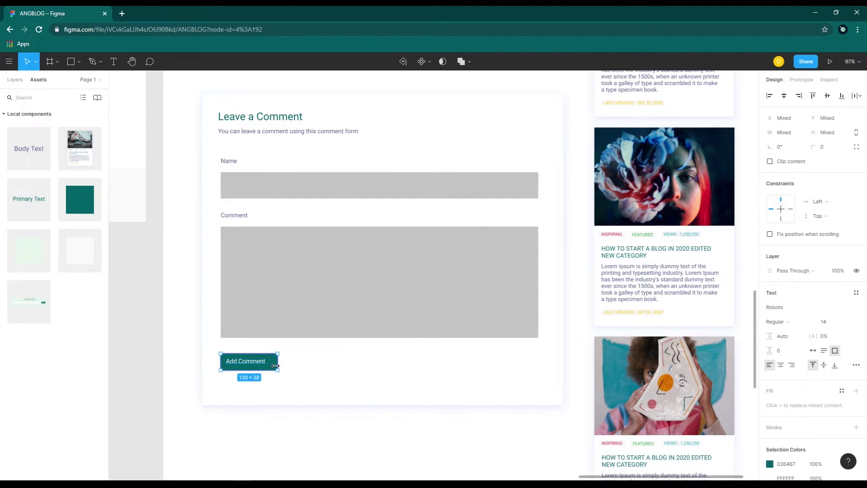
- Center the "Add Comment" text horizontally and vertically on the green button
left_click(827, 99)
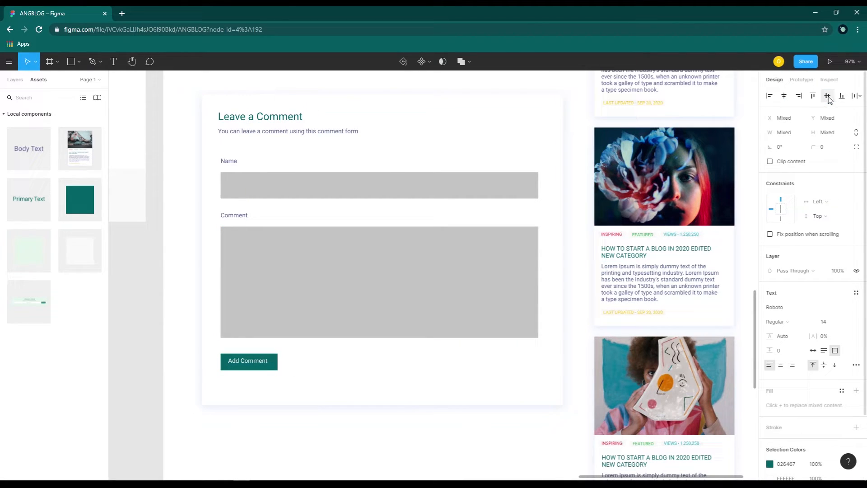
left_click(258, 365)
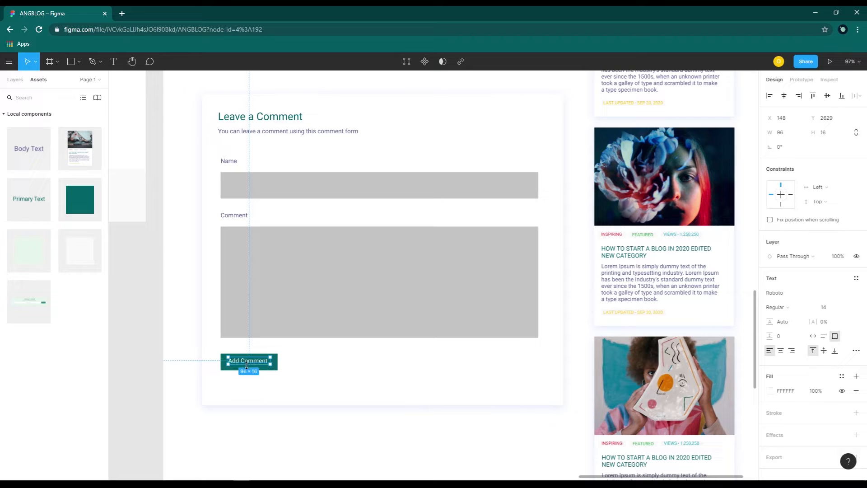
left_click(274, 364, "shift")
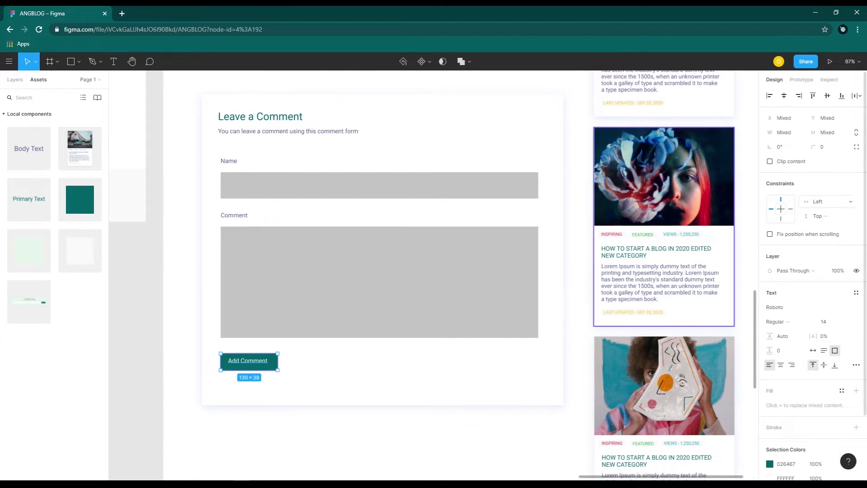
left_click(824, 97)
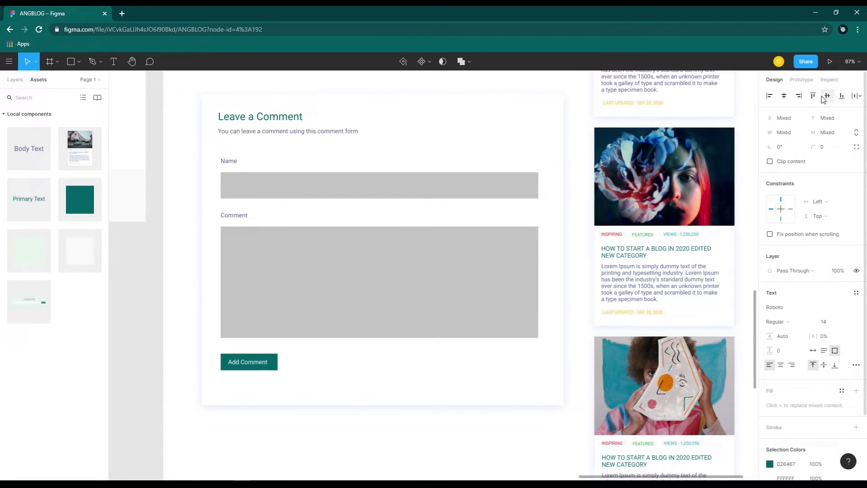
left_click(374, 372)
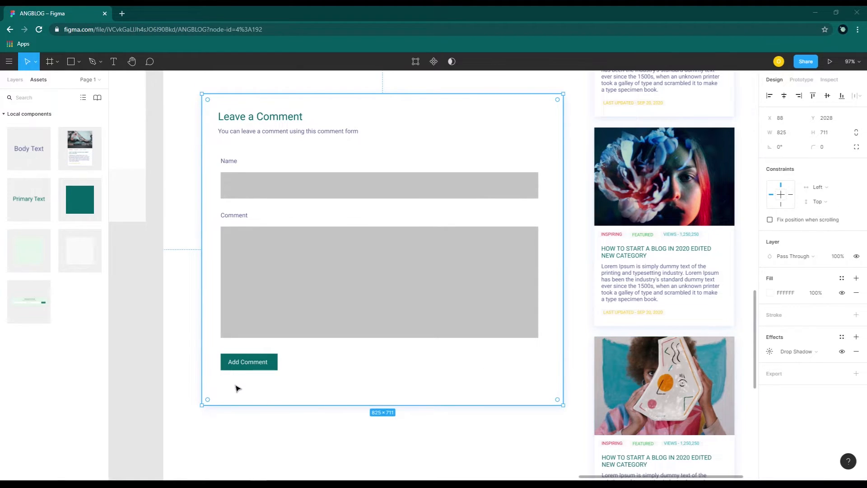
- Group the "Leave a Comment" heading with the line of text beneath it and name the group "Comment Headings"
scroll(253, 391, "up", 2, "ctrl")
scroll(361, 399, "up", 1)
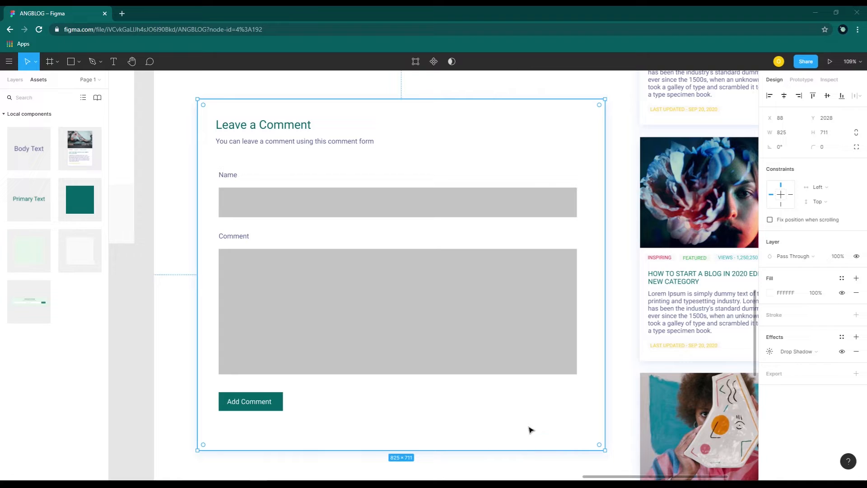
left_click(262, 131)
left_click(266, 143, "shift")
right_click(267, 144)
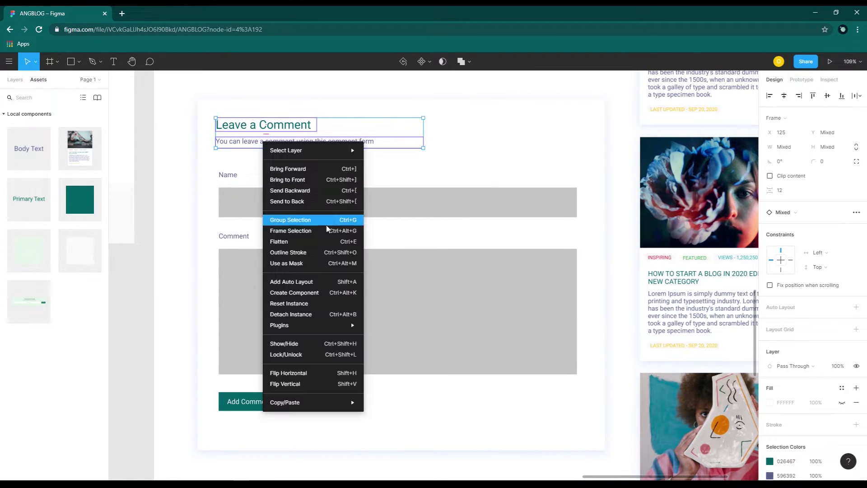
left_click(310, 219)
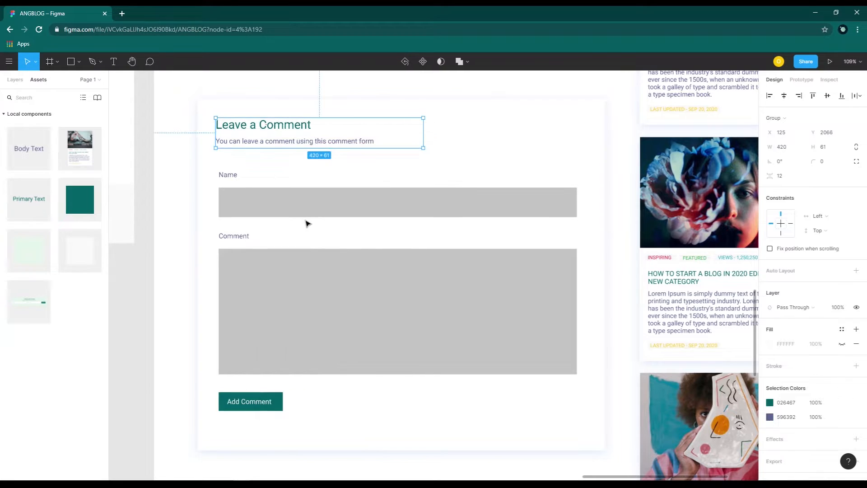
left_click(14, 81)
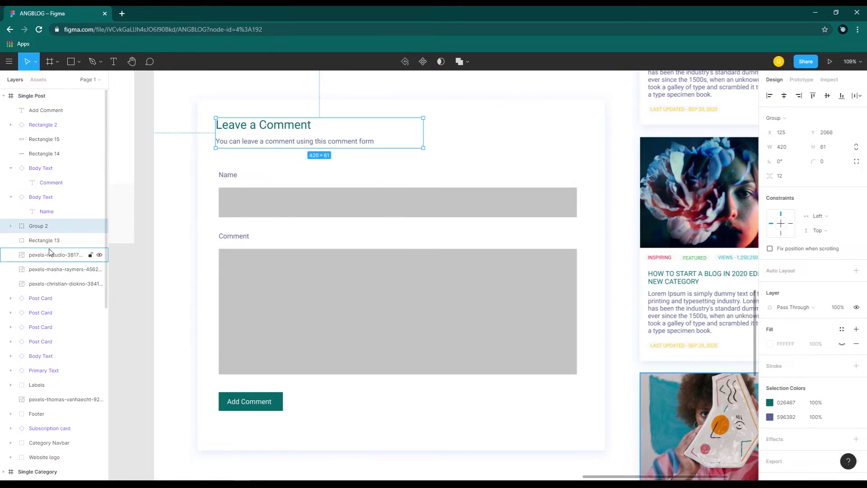
double_click(39, 227)
type("Comment Headings")
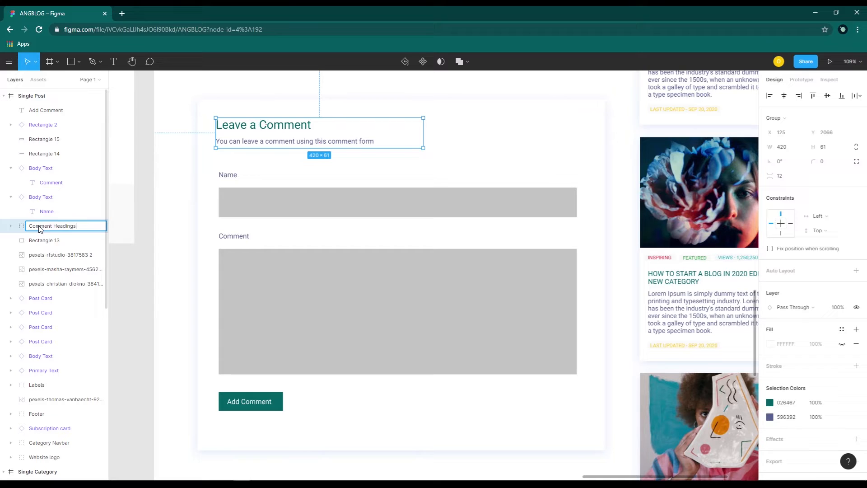
key("Return")
- Group the "Name" label with its grey input rectangle and name the group "Name Field"
left_click(228, 174)
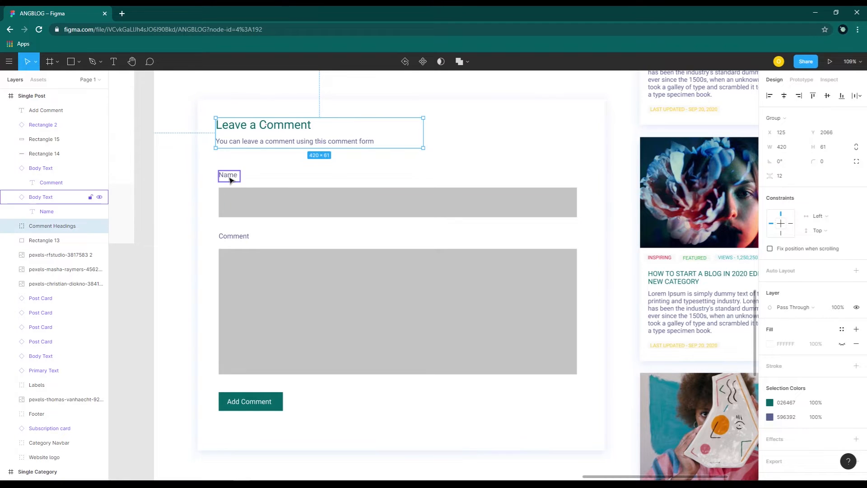
left_click(238, 199, "shift")
right_click(237, 198)
left_click(262, 274)
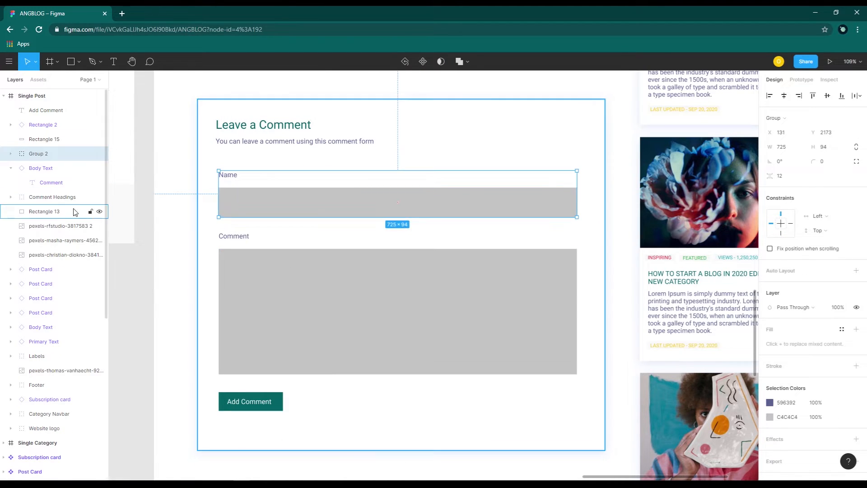
double_click(38, 154)
type("Name Fi")
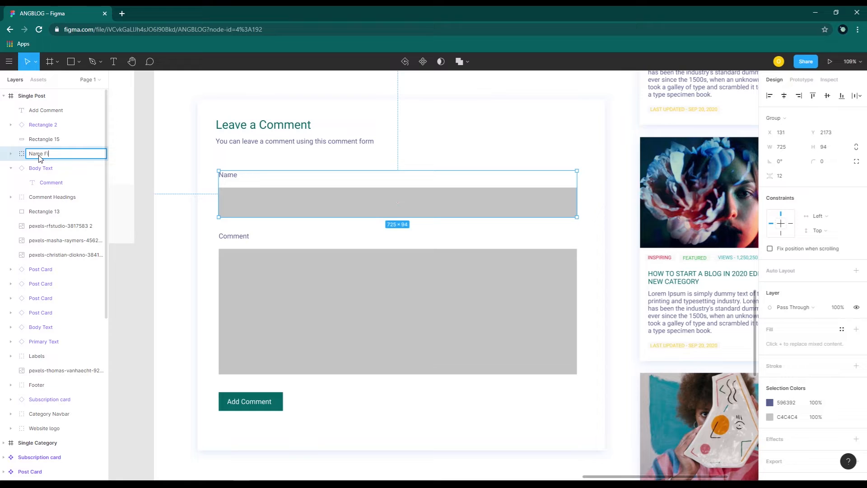
type("eld")
key("Return")
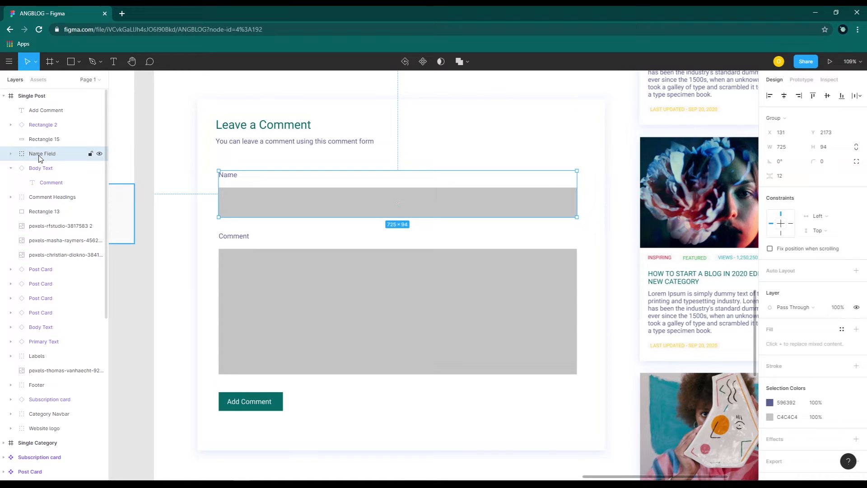
- Group the "Comment" label with the large grey rectangle and name the group "Comment Field"
left_click(230, 240)
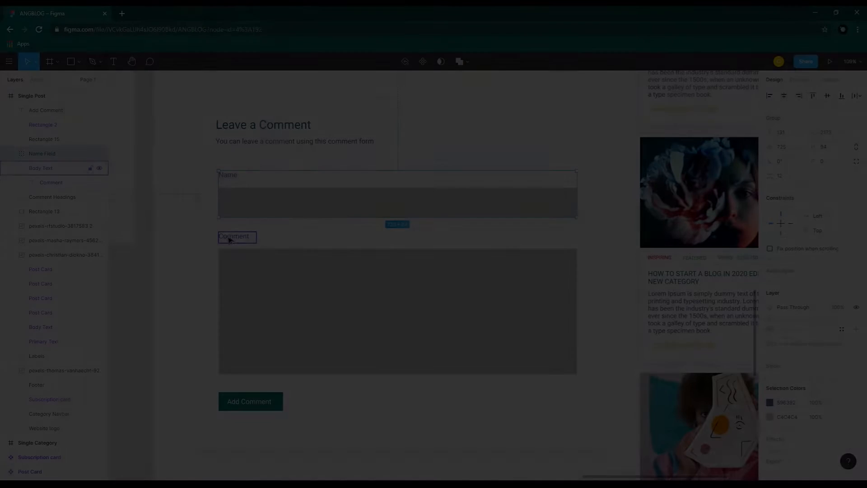
left_click(267, 277, "shift")
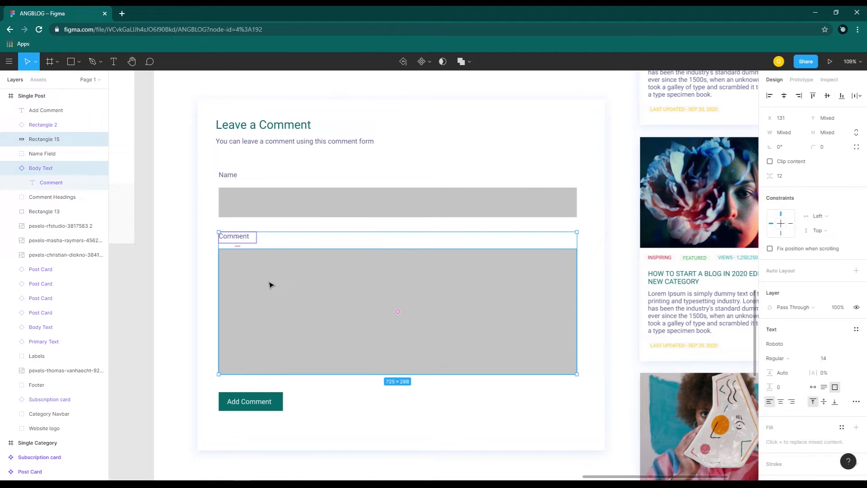
right_click(270, 285)
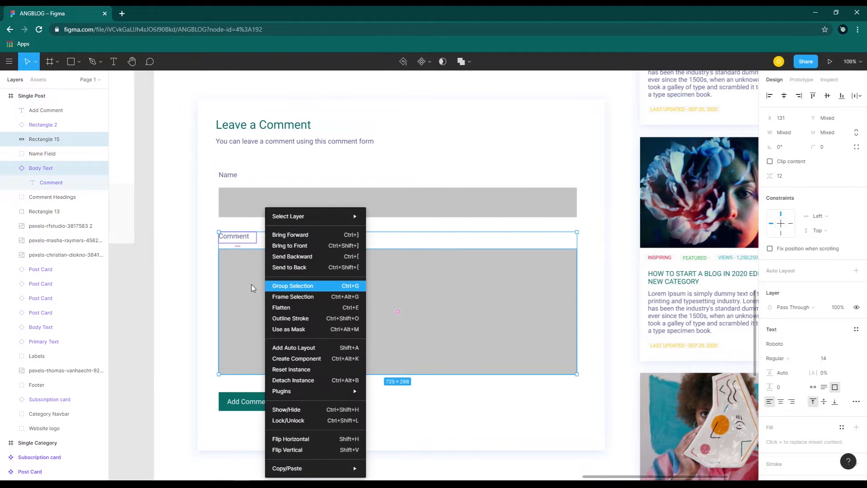
left_click(302, 285)
double_click(43, 140)
type("C")
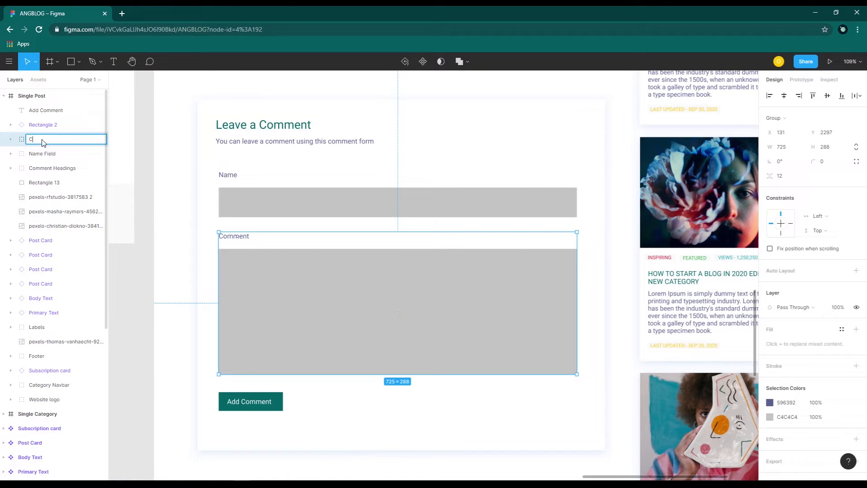
type("omment Field")
key("Return")
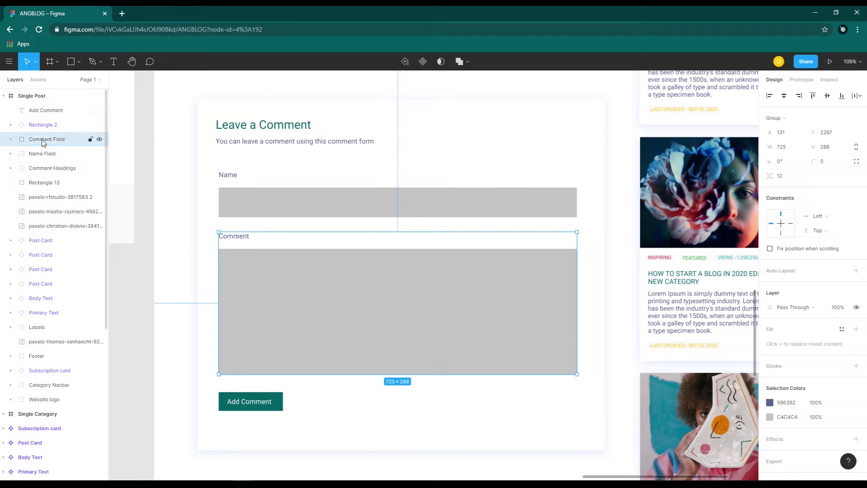
- Group the "Add Comment" text with its green rectangle and name the group "Comment Button"
left_click(261, 404)
left_click(278, 400, "shift")
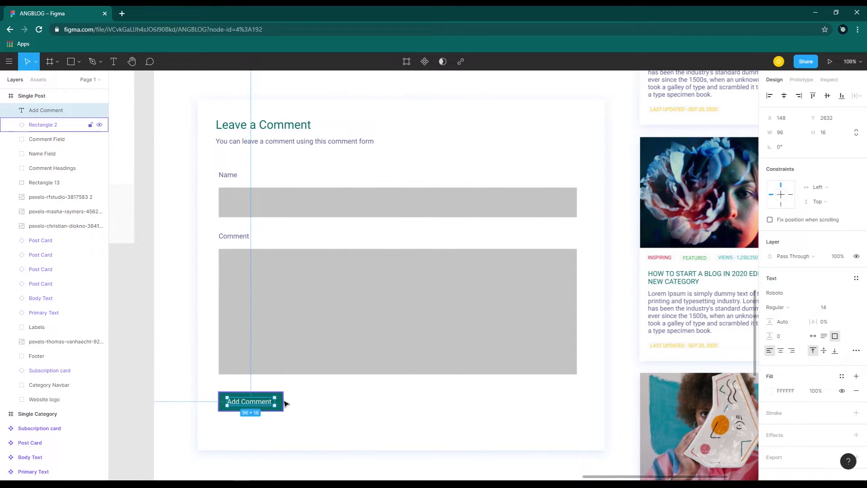
right_click(274, 409)
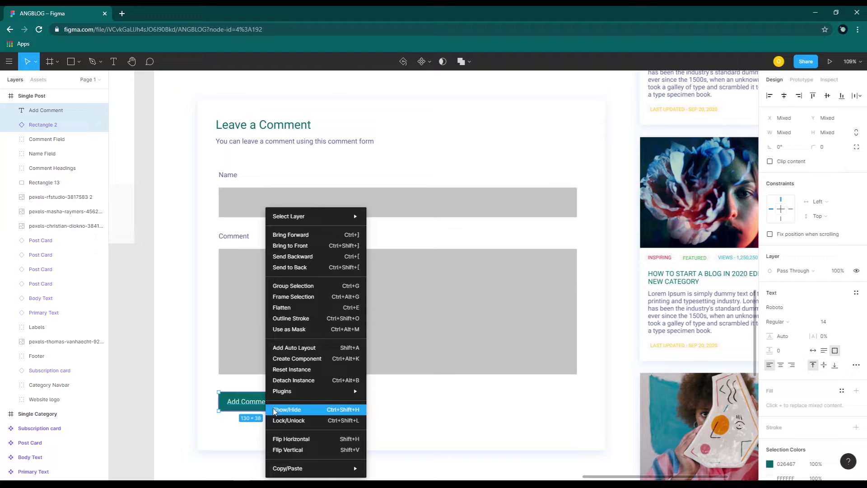
left_click(296, 286)
double_click(38, 114)
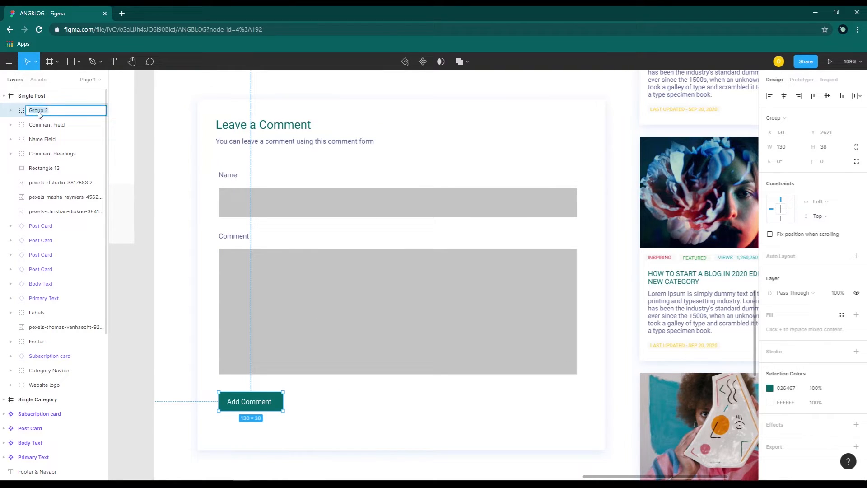
type("Comment Button")
left_click(186, 296)
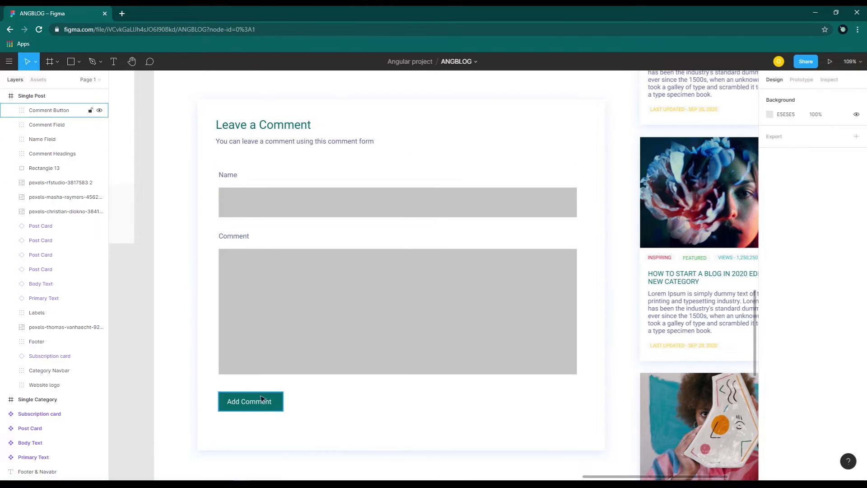
- Group the button, comment field, name field and headings groups with the white card and name the group "Comment Form"
left_click(264, 401)
left_click(292, 349, "shift")
left_click(302, 218, "shift")
left_click(273, 144, "shift")
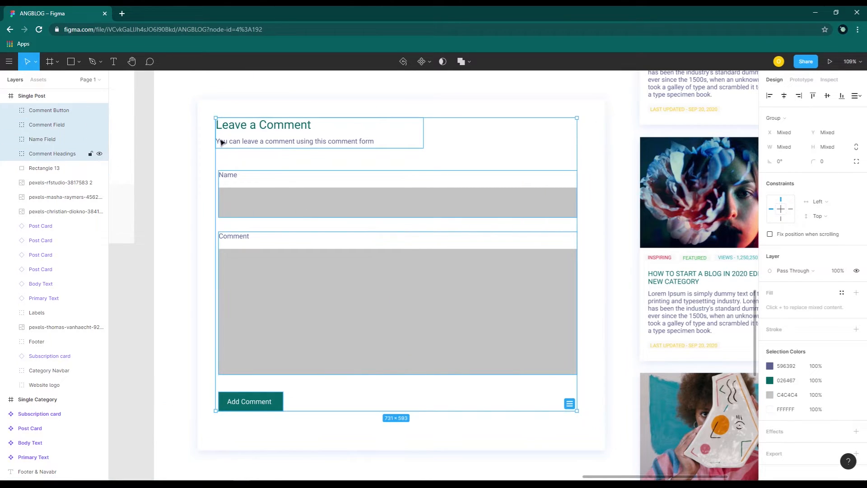
left_click(212, 141, "shift")
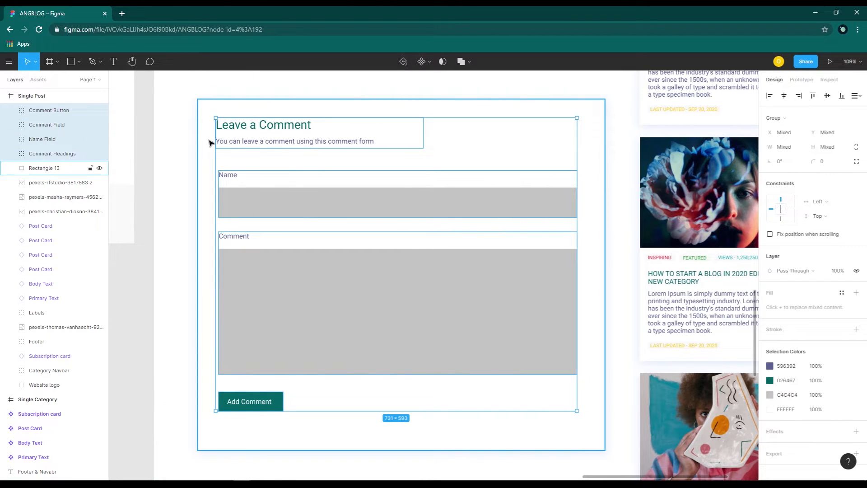
right_click(299, 204)
left_click(334, 279)
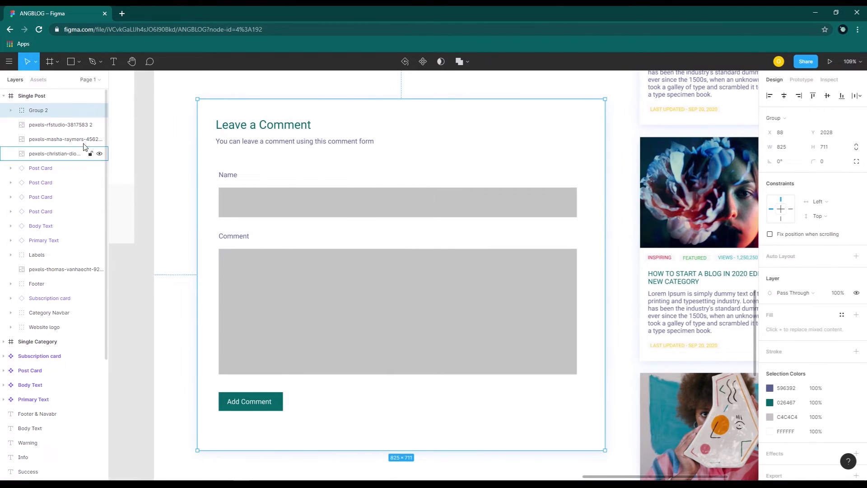
double_click(37, 112)
type("Comment Form")
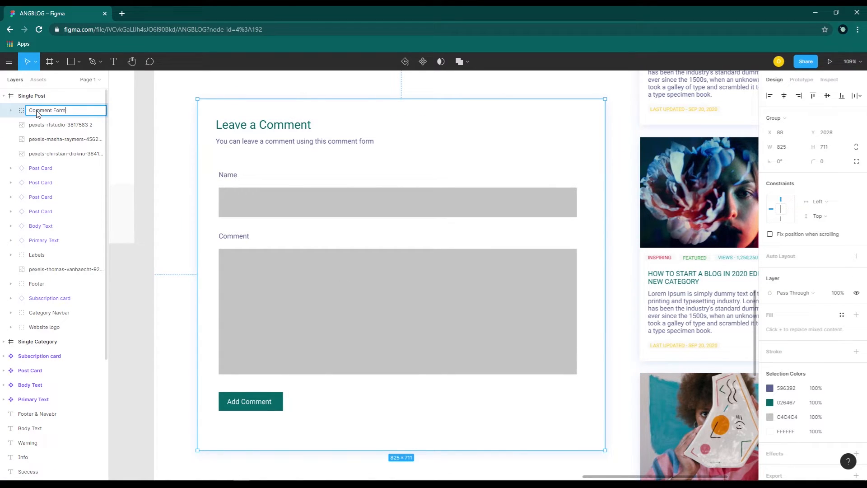
key("Return")
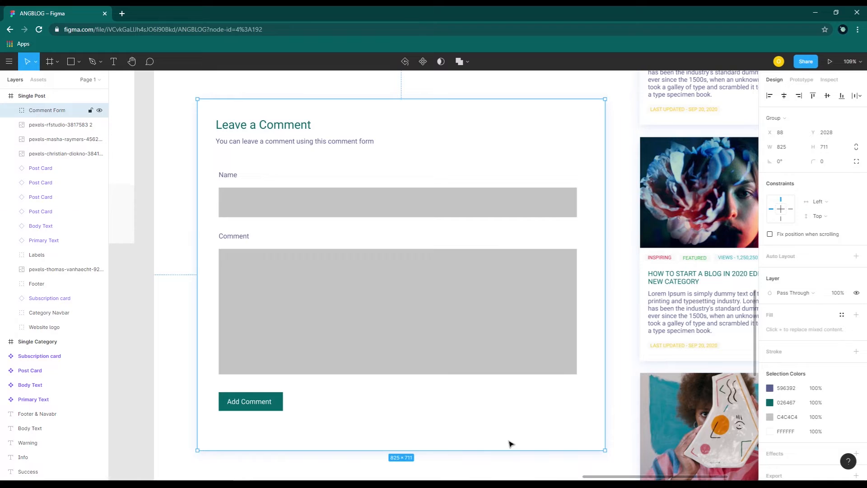
left_click(497, 468)
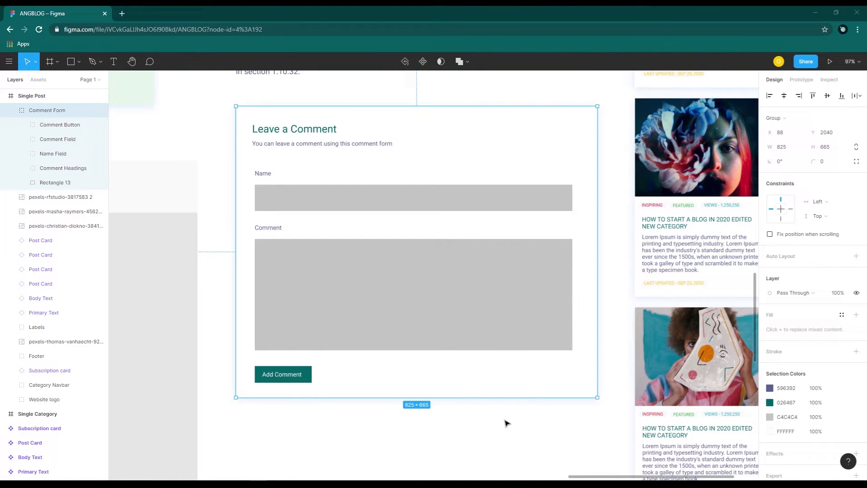
- Draw a rectangle in the empty area below the comment form card and size it to 825 by 700
scroll(505, 423, "down", 1)
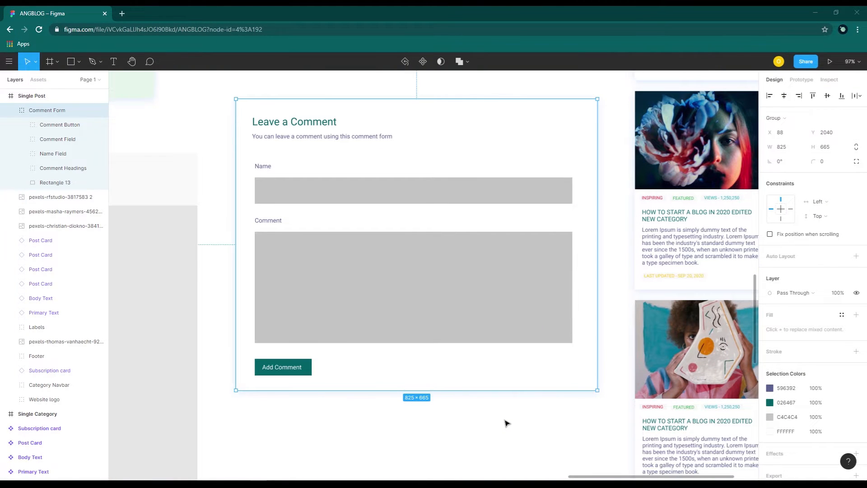
scroll(378, 251, "up", 2)
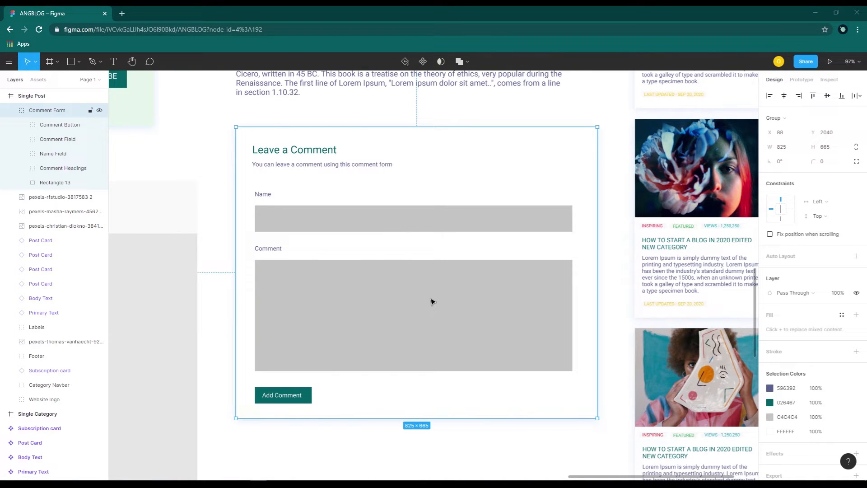
scroll(431, 302, "down", 5)
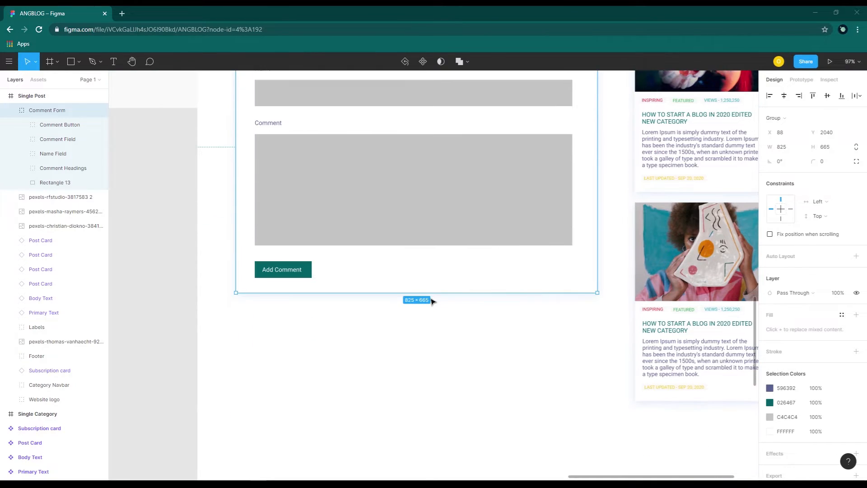
scroll(431, 301, "down", 3)
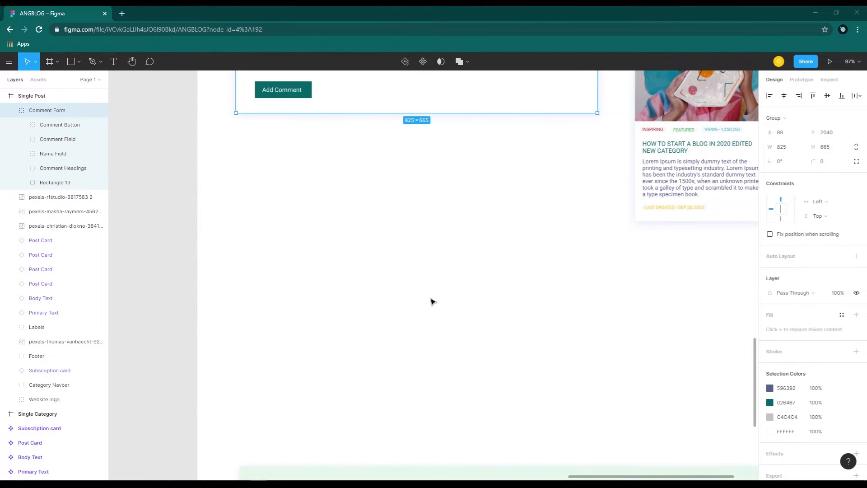
scroll(404, 274, "up", 1)
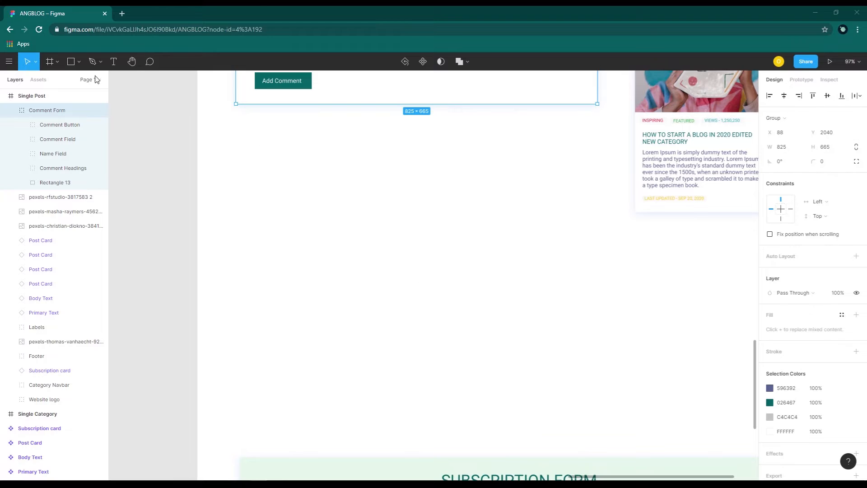
left_click(70, 63)
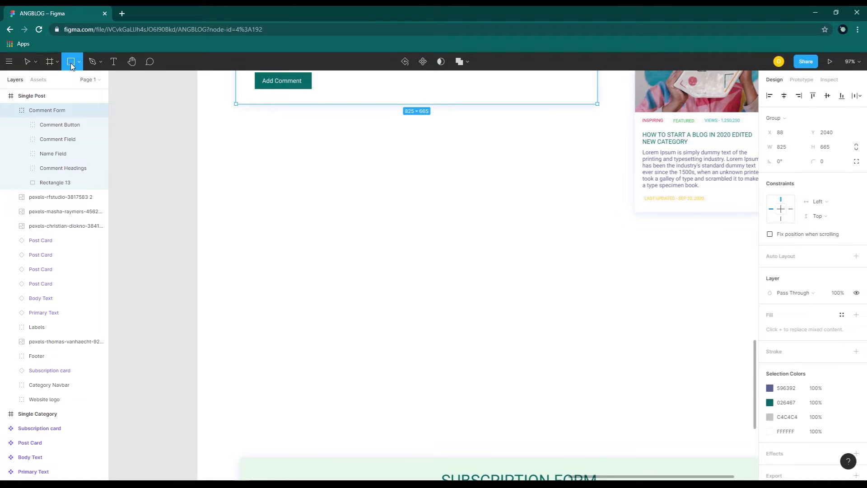
left_click(252, 158)
left_click_drag(254, 159, 267, 166)
left_click(783, 137)
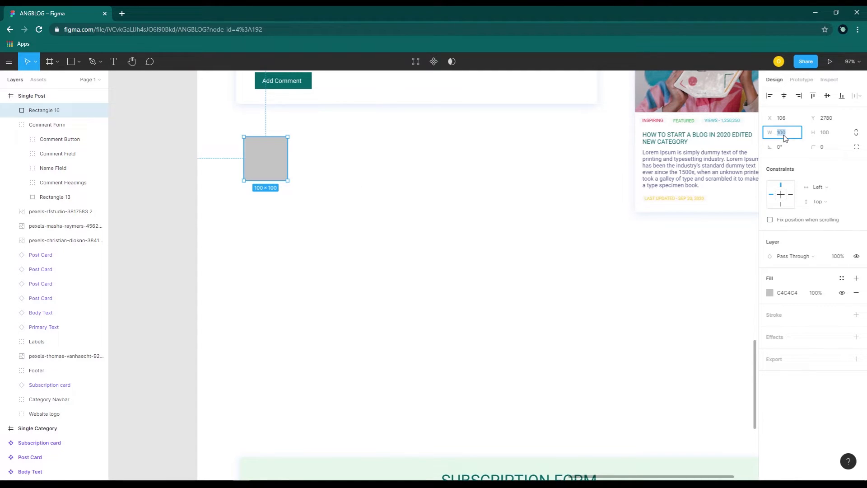
key("Return")
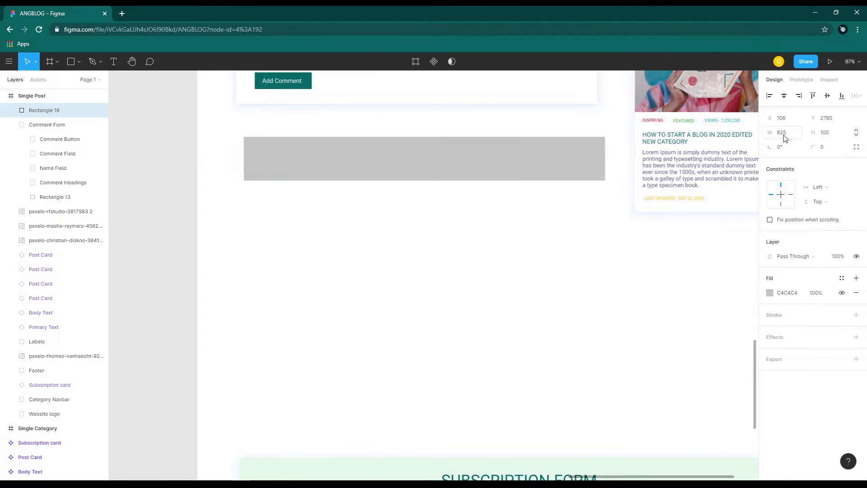
left_click(827, 135)
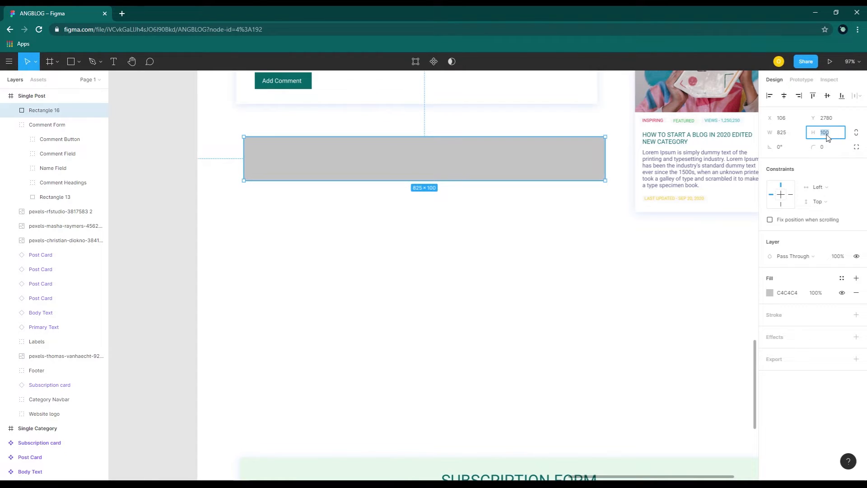
key("Return")
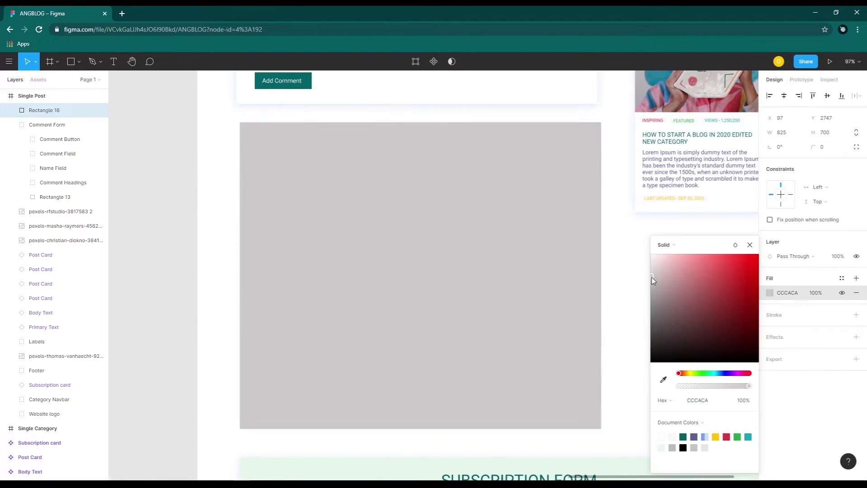
- Change the new 825 by 700 rectangle's fill to white (FFFFFF)
left_click_drag(652, 277, 649, 253)
left_click(614, 249)
left_click(549, 251)
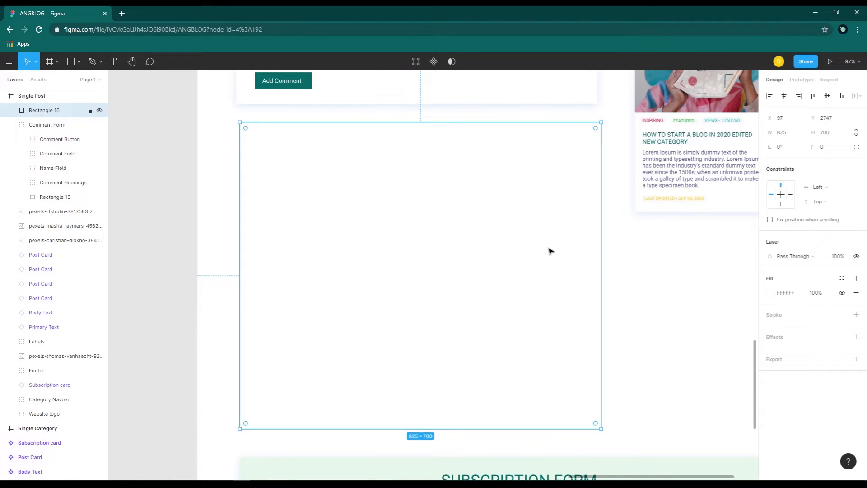
- Add a drop shadow to the white card with blur 20, colour 6FA4F2 and Normal blend mode
left_click(776, 337)
left_click(770, 352)
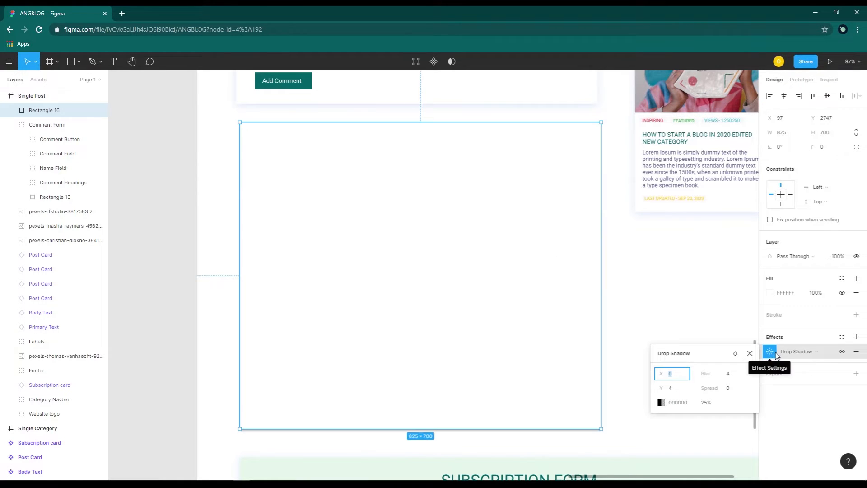
left_click(730, 377)
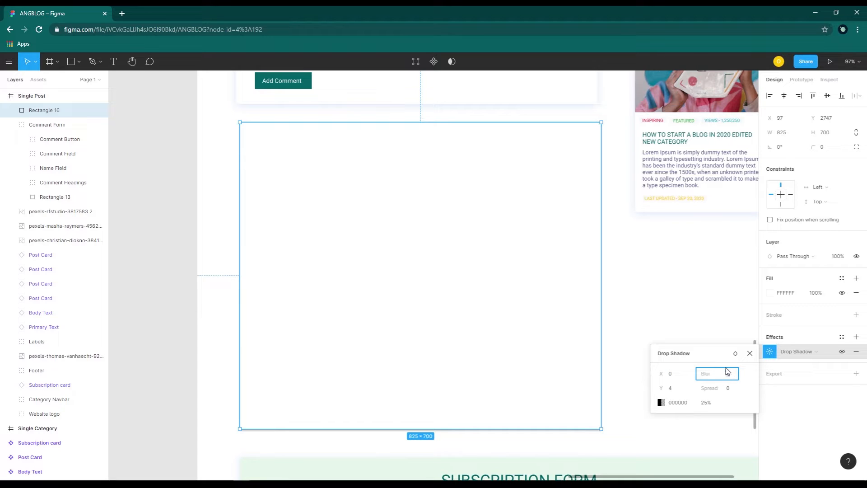
type("20")
left_click(678, 403)
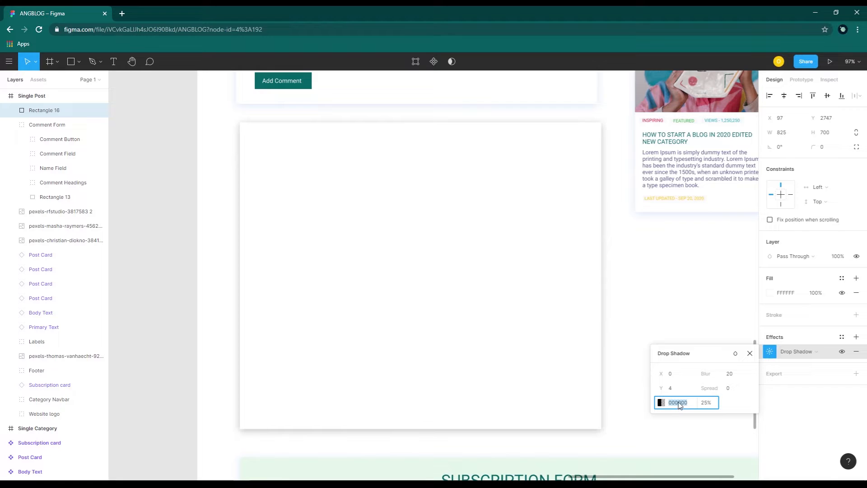
type("6fa4f2")
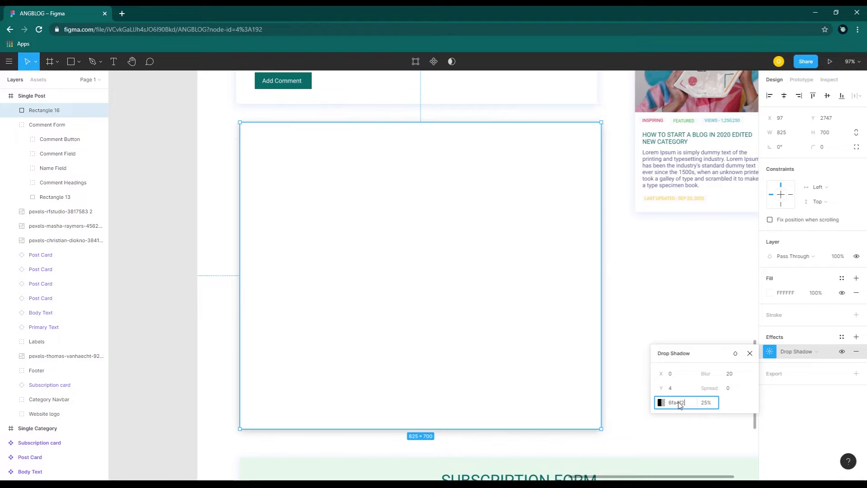
key("Return")
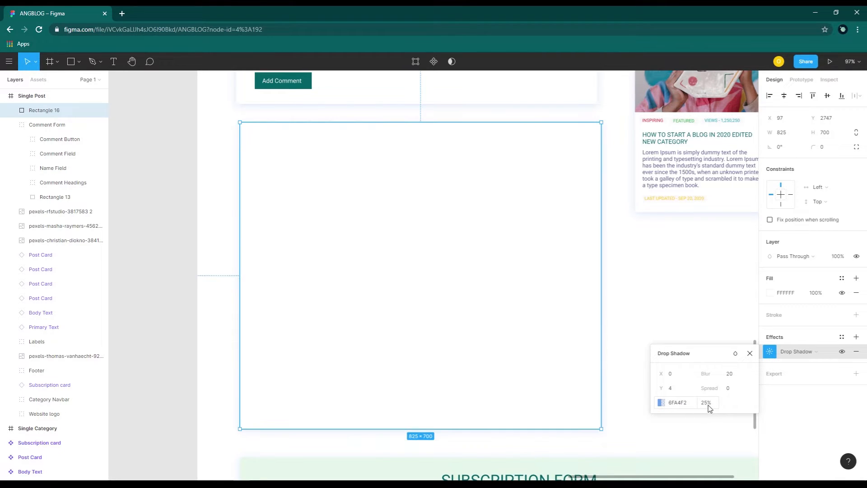
left_click(735, 353)
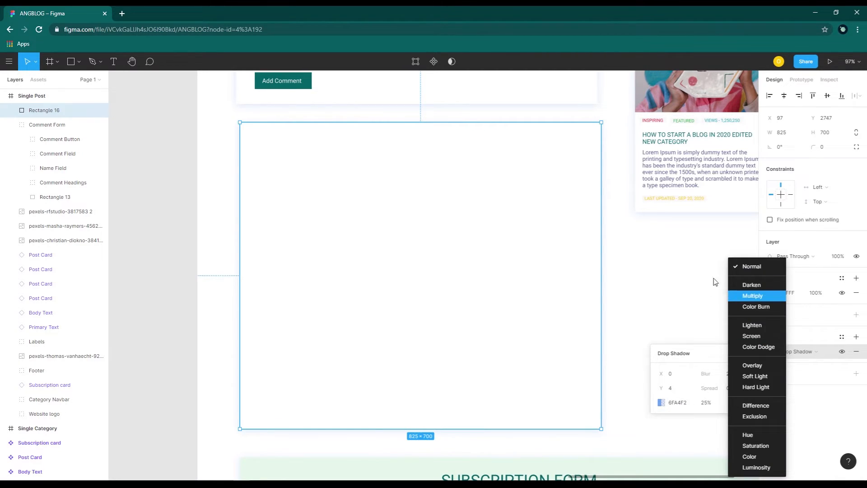
left_click(743, 267)
left_click(657, 307)
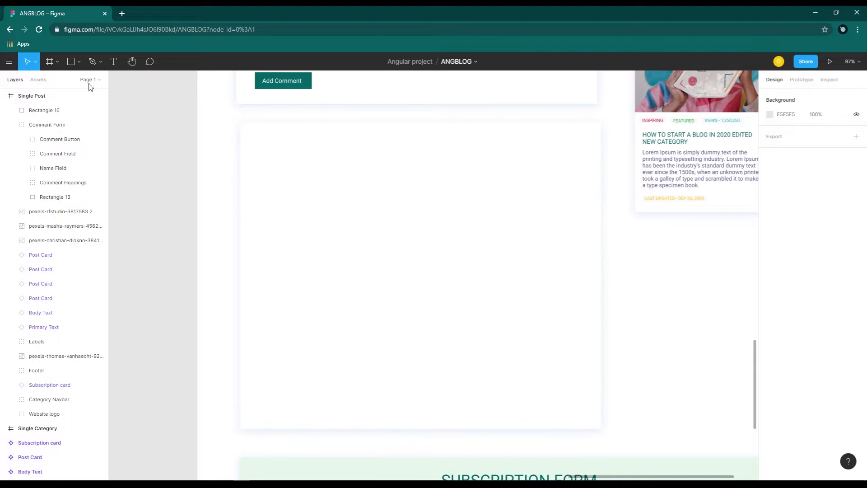
- Place a Primary Text component at the white card's upper left, left-align it, change its text to "Comments (25)" and widen it to about 167
left_click(39, 81)
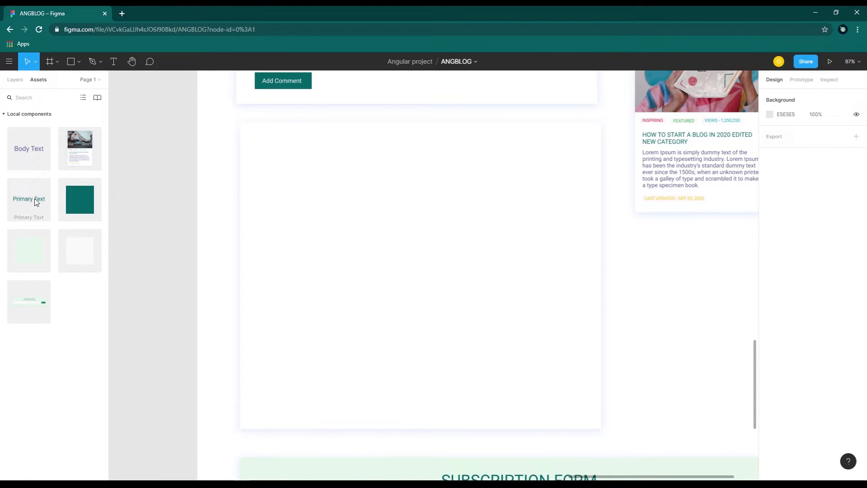
left_click_drag(36, 202, 289, 146)
double_click(294, 145)
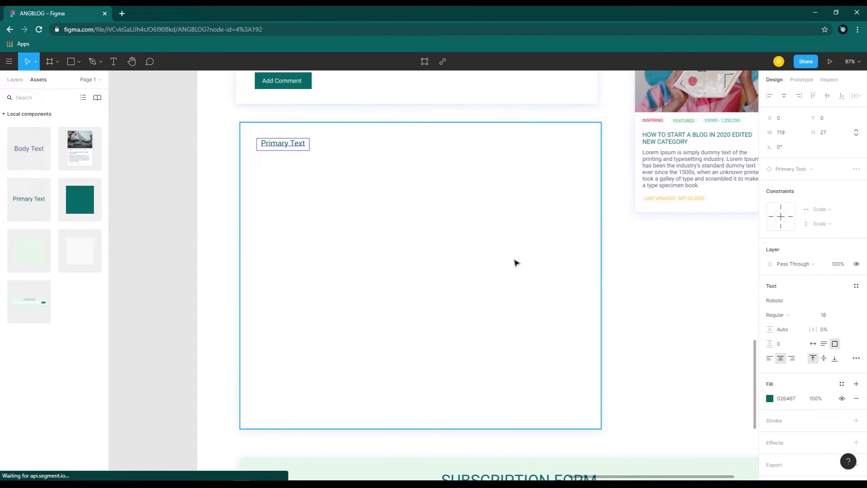
left_click(769, 358)
double_click(292, 143)
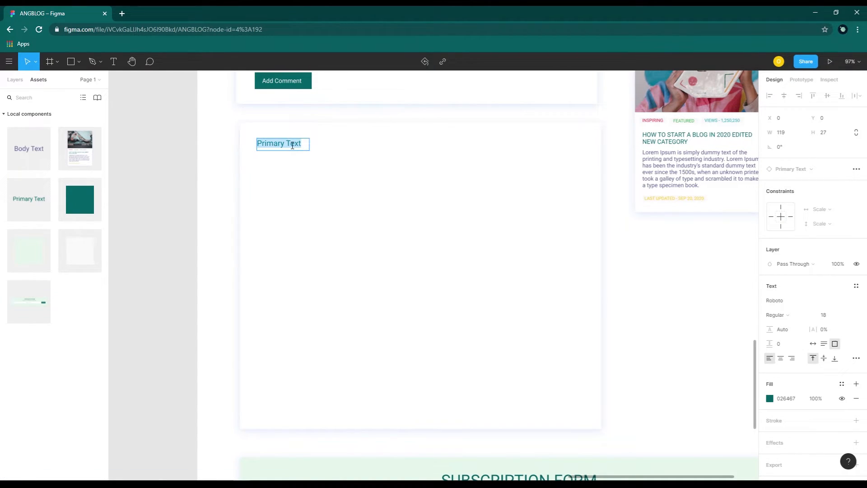
type("Co")
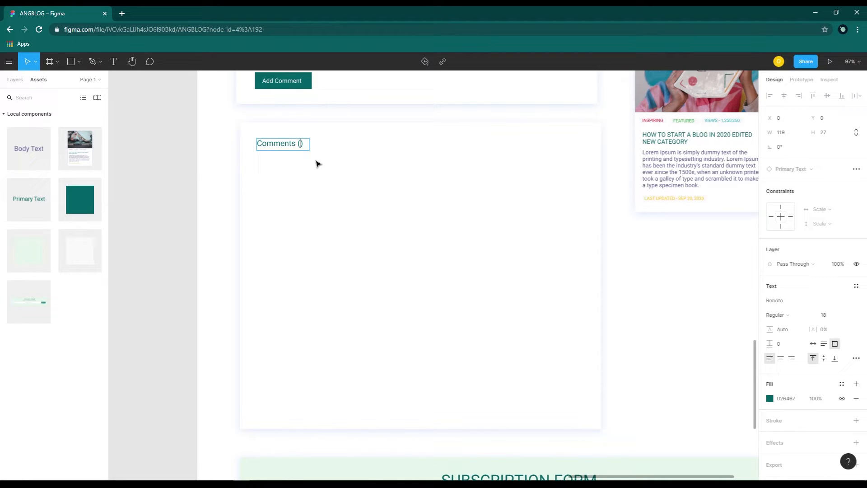
type("mments (25")
left_click_drag(310, 146, 331, 146)
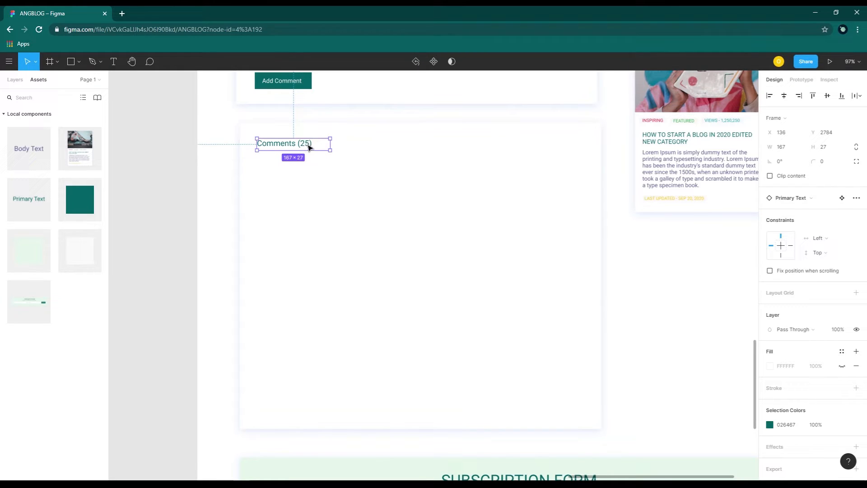
- Set the "Comments (25)" heading's font size to 24 and widen its frame to about 201 so it fits one line
key("Return")
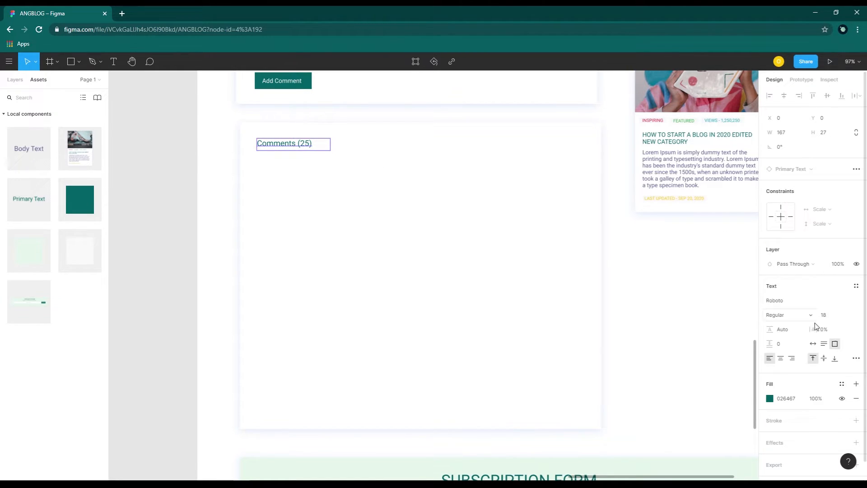
left_click(848, 315)
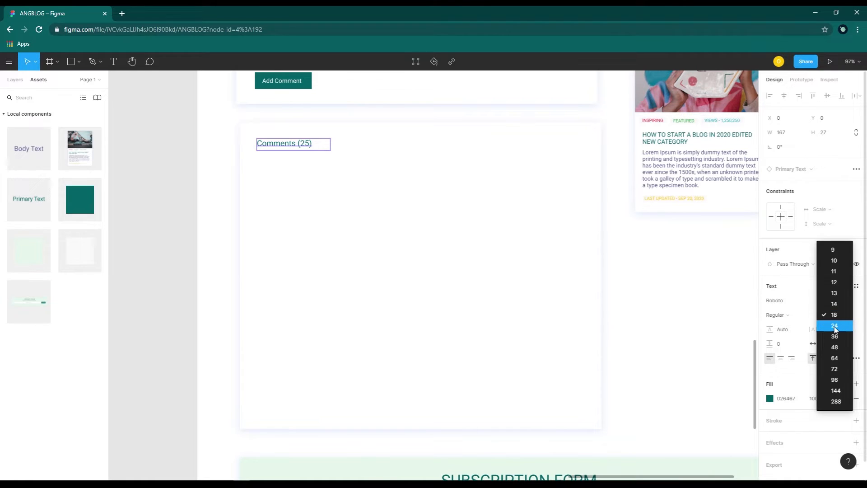
left_click(839, 331)
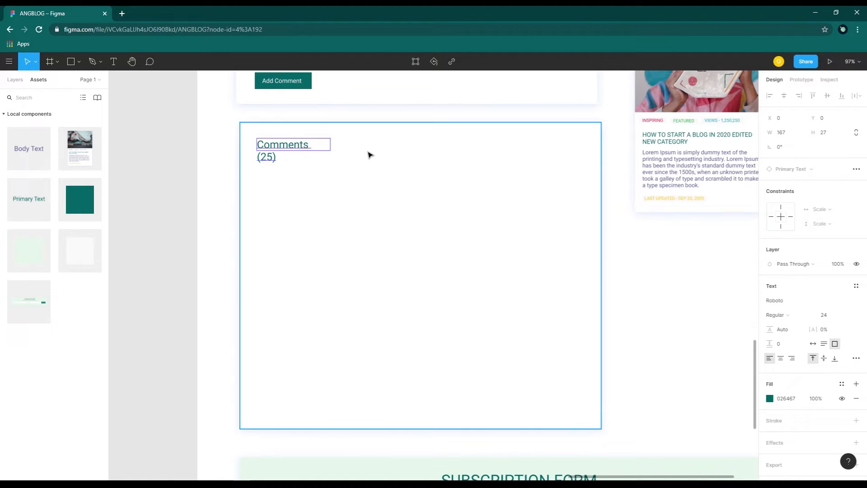
left_click(311, 148)
double_click(311, 146)
left_click_drag(330, 144, 345, 145)
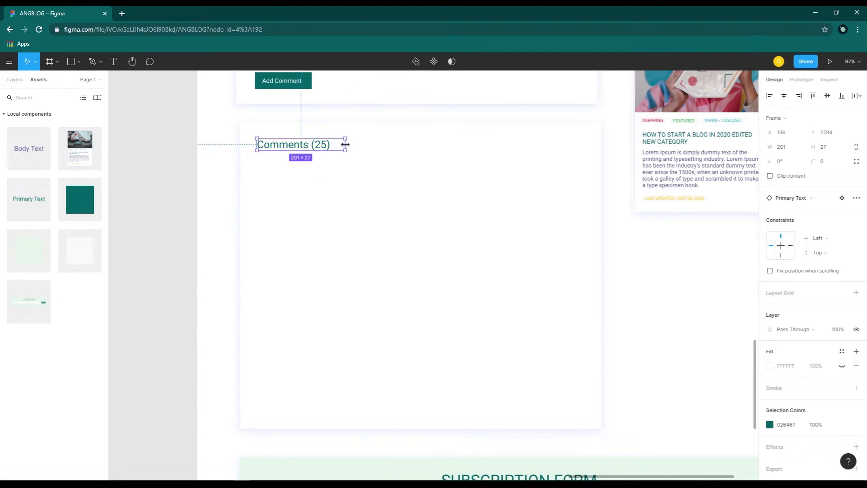
left_click(364, 178)
left_click(310, 148)
left_click(312, 186)
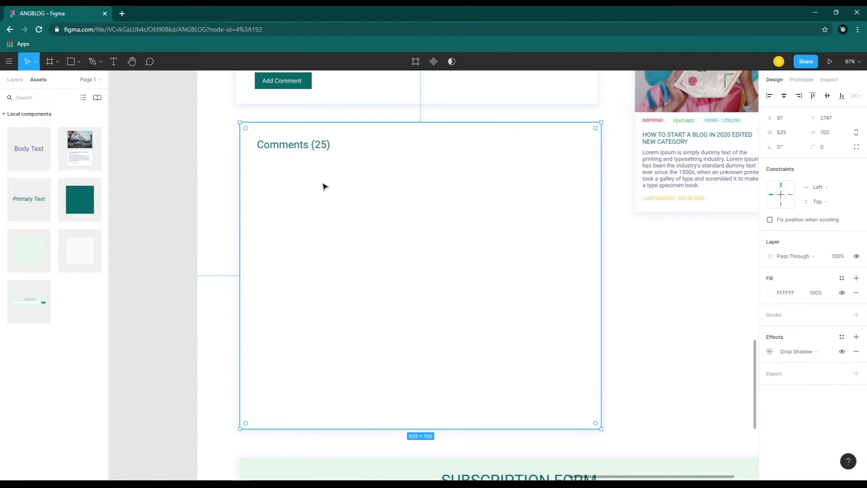
- Draw a rectangle below the "Comments (25)" heading and size it to 745 by 300
left_click(71, 62)
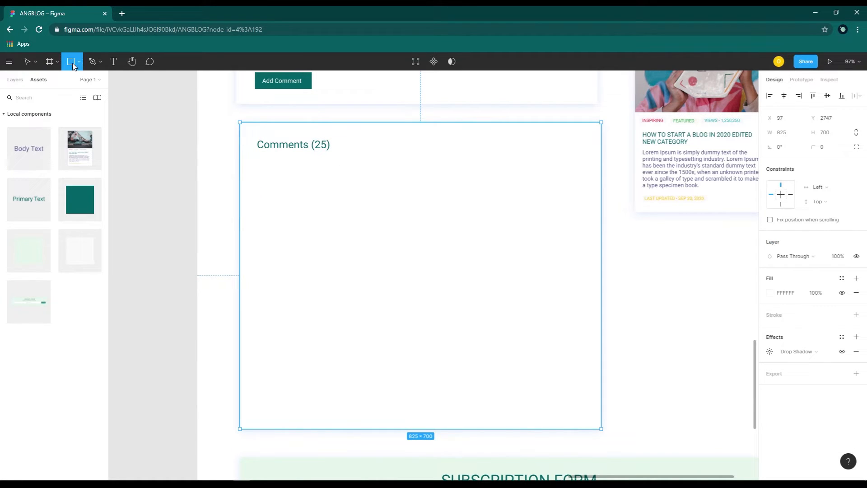
left_click(263, 185)
left_click_drag(277, 192, 294, 197)
left_click(780, 134)
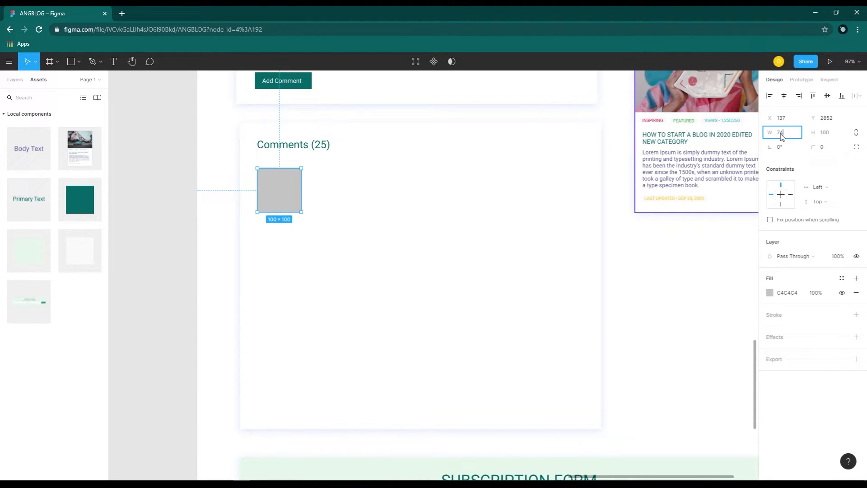
type("745")
left_click(828, 136)
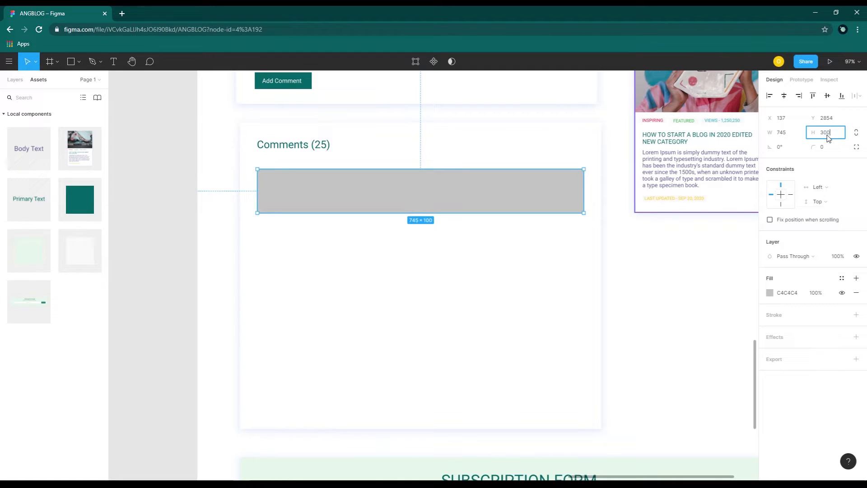
key("Return")
- Set the fill of the rectangle below the "Comments (25)" heading to F0F0F0
left_click(769, 293)
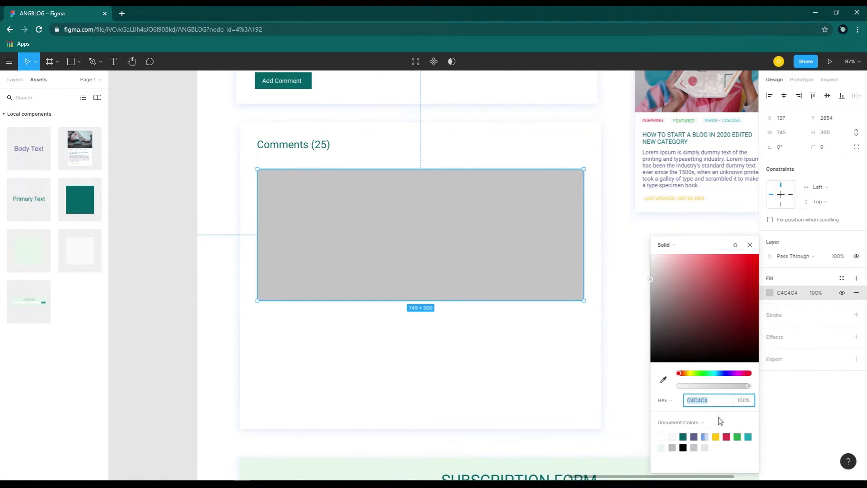
left_click(794, 296)
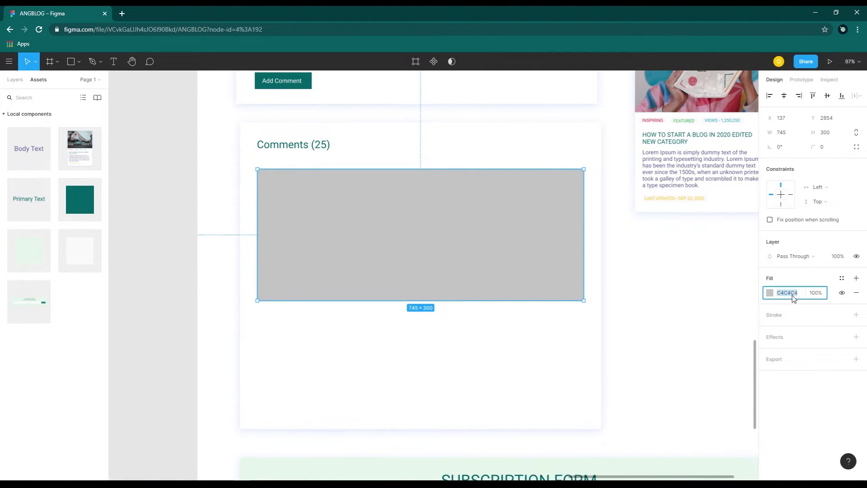
type("f0f0f0")
key("Return")
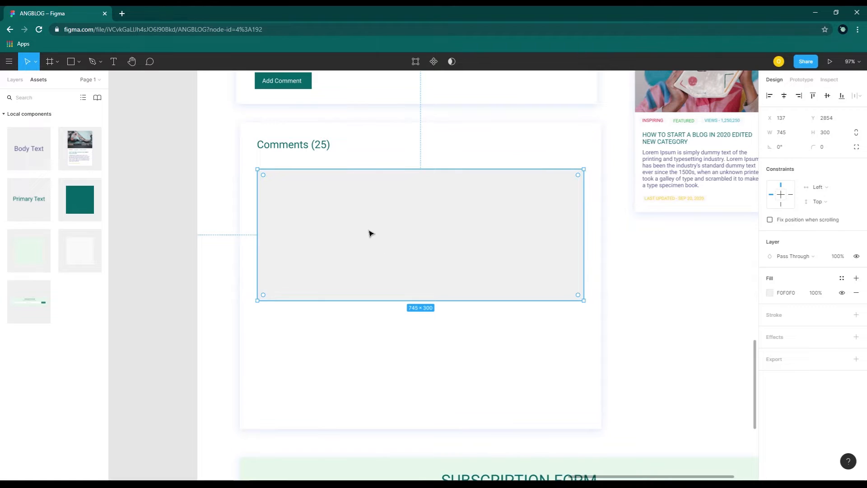
- Place a Body Text component at the grey comment box's upper left, left-align it and change its text to the commenter's name
left_click_drag(29, 149, 297, 189)
double_click(297, 189)
left_click(769, 358)
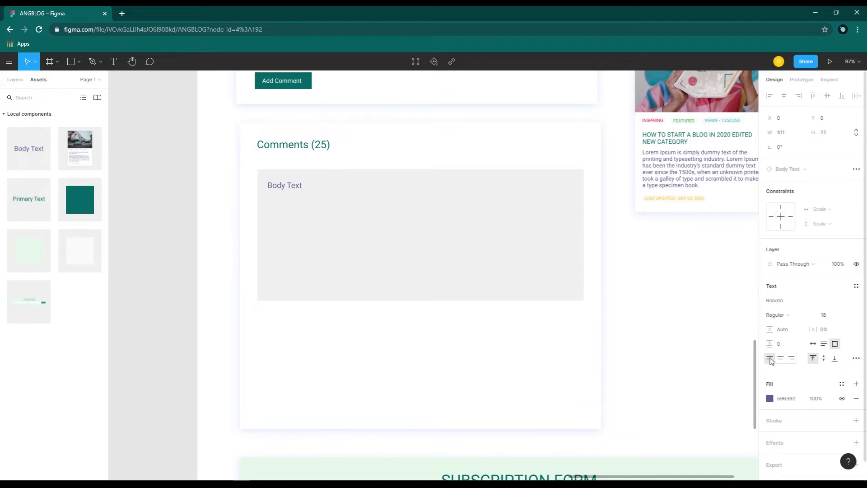
double_click(298, 186)
type("John Doe")
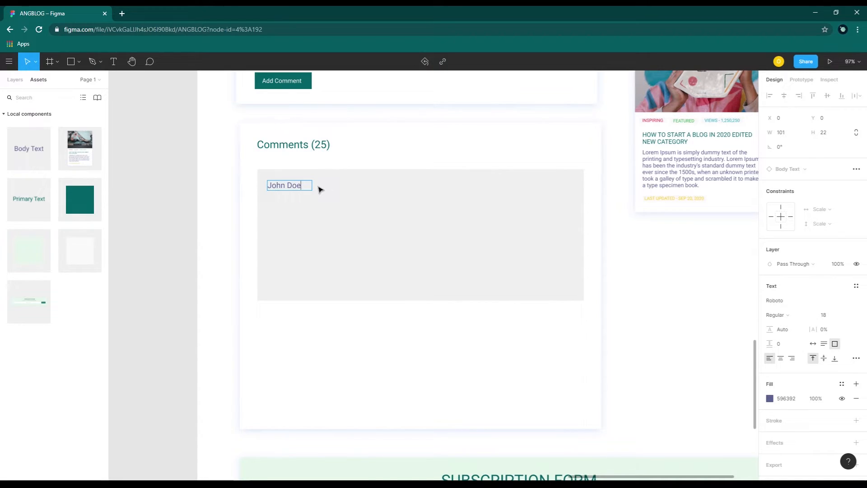
- Set the commenter name's font size to 14 and narrow its frame to about 66
key("ctrl+a")
left_click(847, 315)
left_click(842, 304)
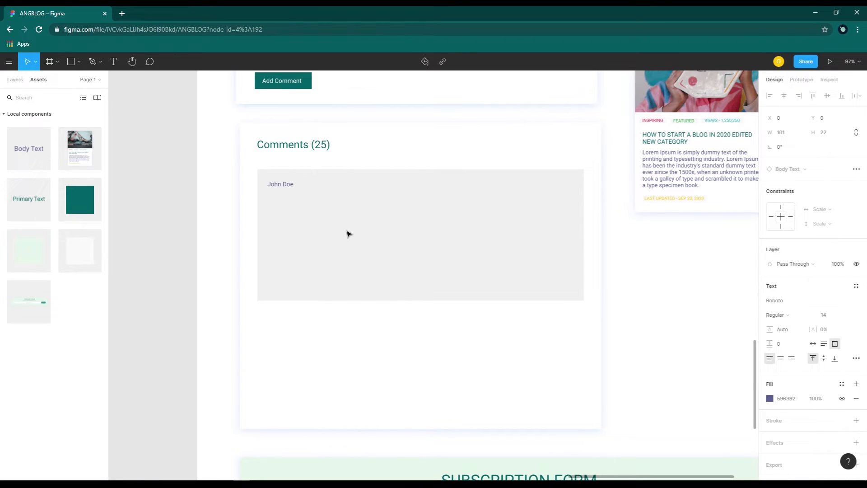
left_click(324, 219)
left_click(300, 195)
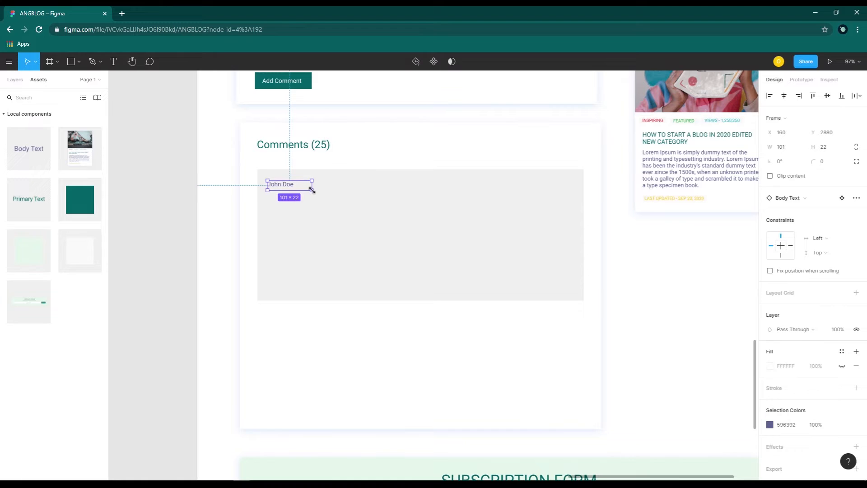
left_click_drag(312, 187, 296, 187)
left_click(403, 266)
- Copy the "LAST UPDATED - SEP 20, 2020" text from the sidebar post card and place it directly below the commenter's name
scroll(402, 267, "up", 5)
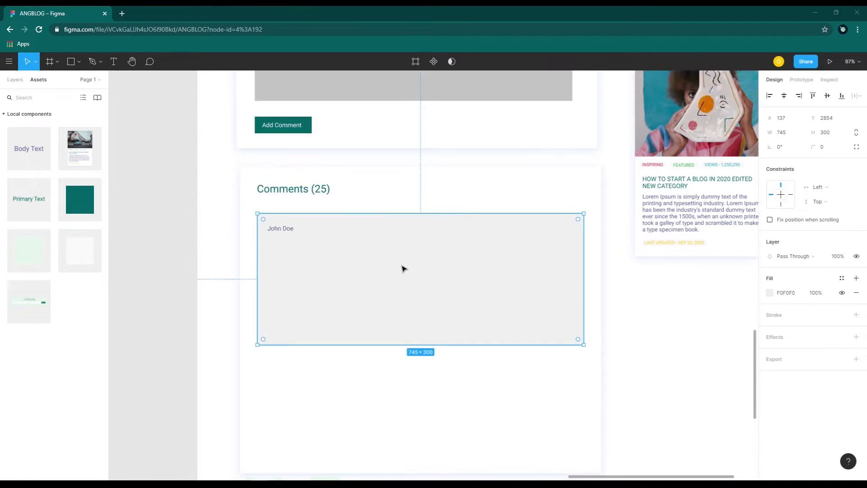
scroll(402, 271, "down", 2)
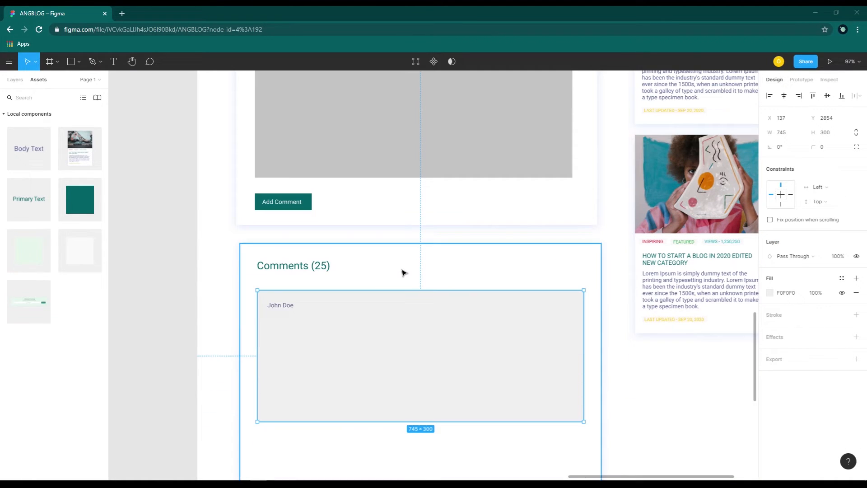
double_click(668, 322)
scroll(670, 321, "up", 1)
left_click(542, 354)
key("ctrl+v")
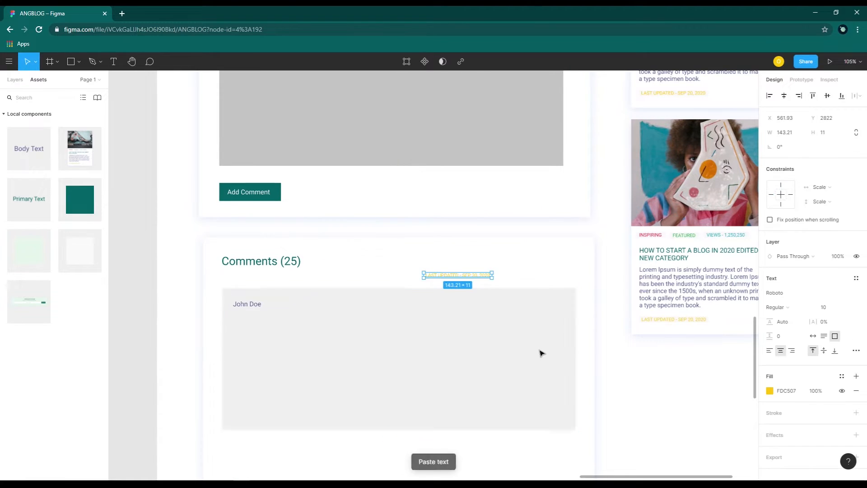
left_click_drag(467, 278, 274, 318)
- Recolour the copied "LAST UPDATED" text to red DD3545 by sampling the Danger swatch beside the Home frame
left_click(769, 390)
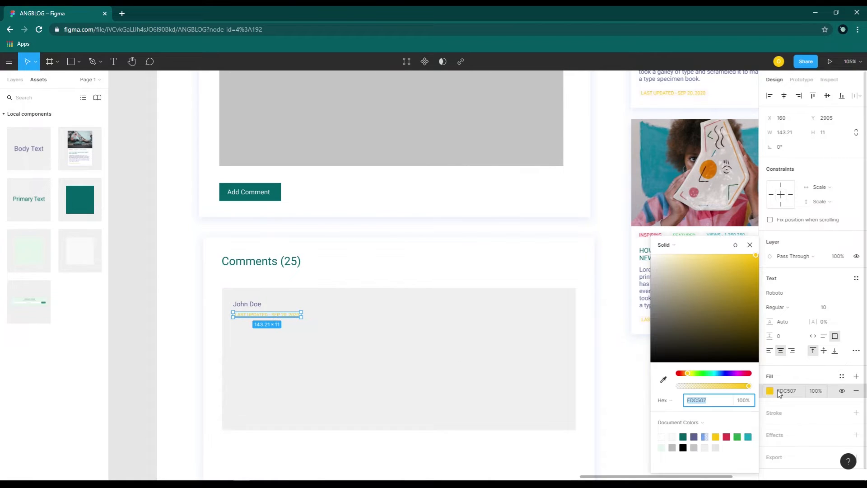
left_click(663, 379)
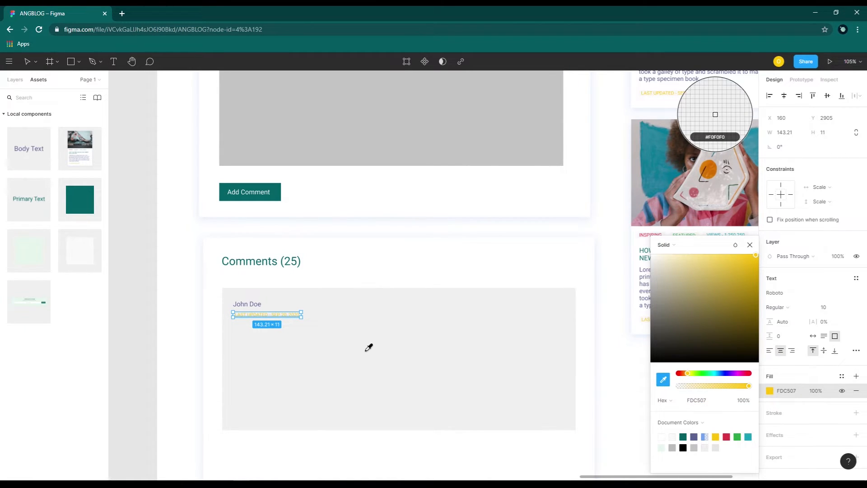
scroll(368, 348, "down", 5)
left_click_drag(254, 316, 520, 357)
left_click_drag(259, 330, 513, 362)
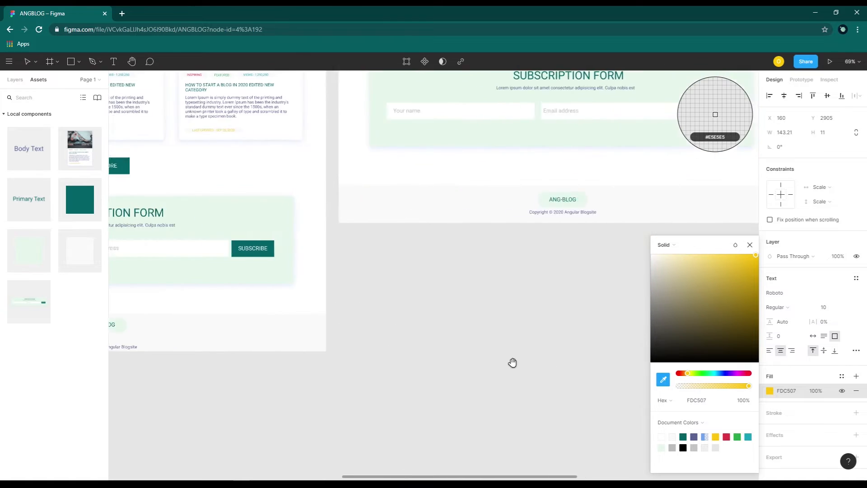
left_click_drag(181, 331, 513, 358)
left_click_drag(244, 326, 550, 355)
left_click_drag(297, 352, 563, 413)
left_click_drag(281, 325, 309, 444)
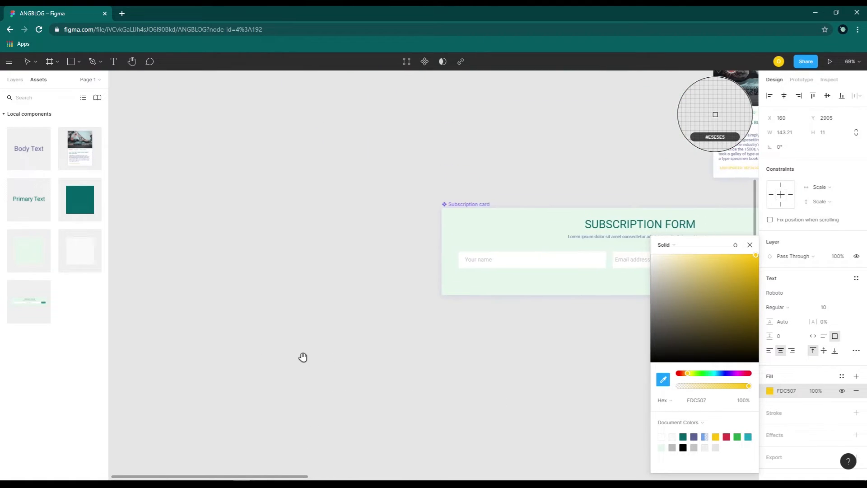
left_click_drag(646, 296, 349, 426)
left_click_drag(447, 153, 367, 404)
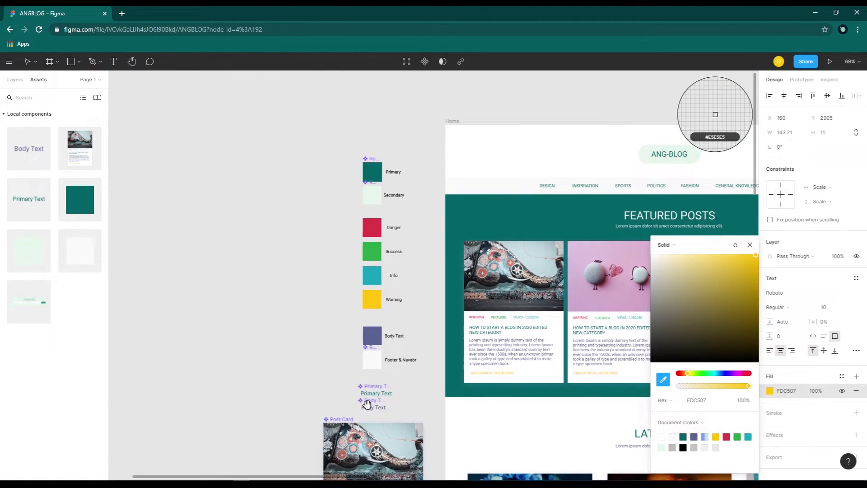
left_click(372, 226)
left_click_drag(418, 280, 167, 176)
left_click_drag(523, 346, 113, 194)
left_click_drag(644, 309, 316, 162)
left_click_drag(597, 256, 426, 188)
left_click_drag(368, 350, 510, 232)
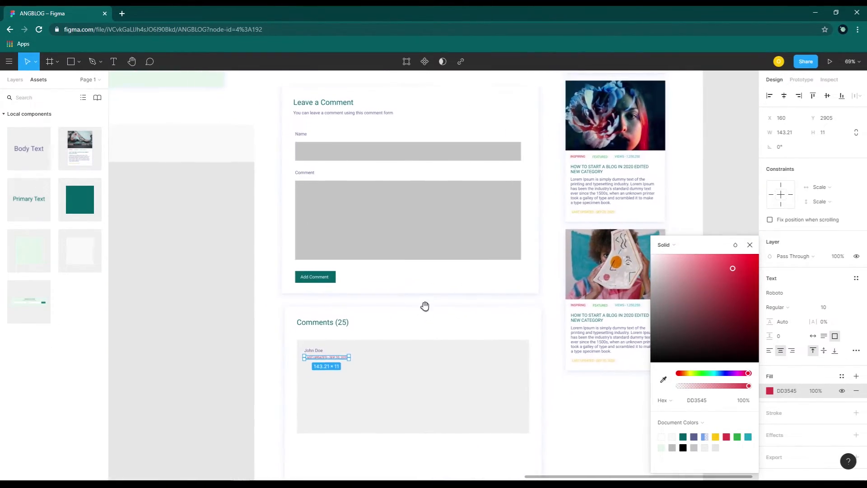
scroll(397, 286, "down", 3)
left_click(340, 280)
- Move the commenter's name to X 163, Y 2883 so it lines up with the start of the date text
scroll(340, 281, "up", 5)
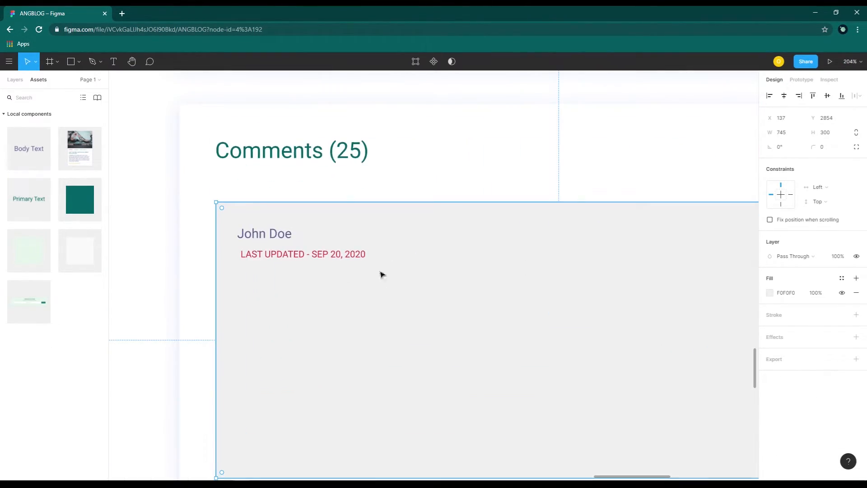
left_click(294, 238)
left_click_drag(282, 238, 285, 239)
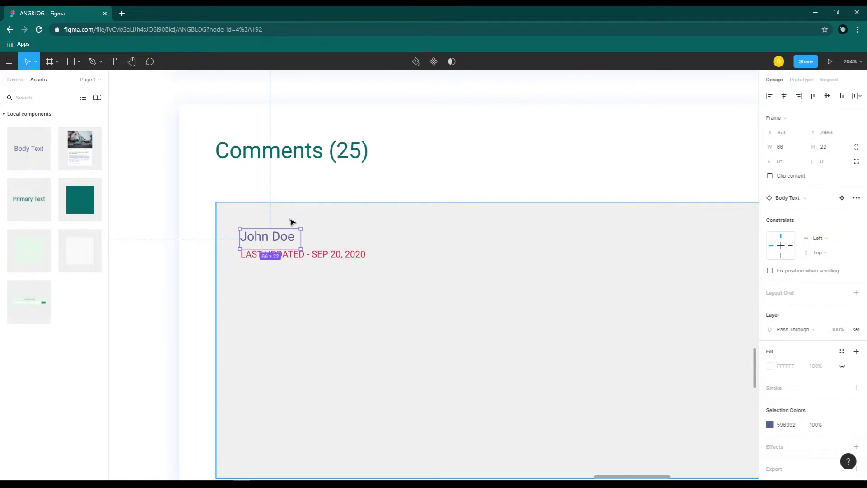
left_click(344, 229)
- Place a Body Text component below the date line, left-align it and replace its text with the copied Lorem ipsum paragraph
scroll(493, 262, "down", 2)
scroll(492, 262, "right", 2)
left_click_drag(30, 162, 194, 228)
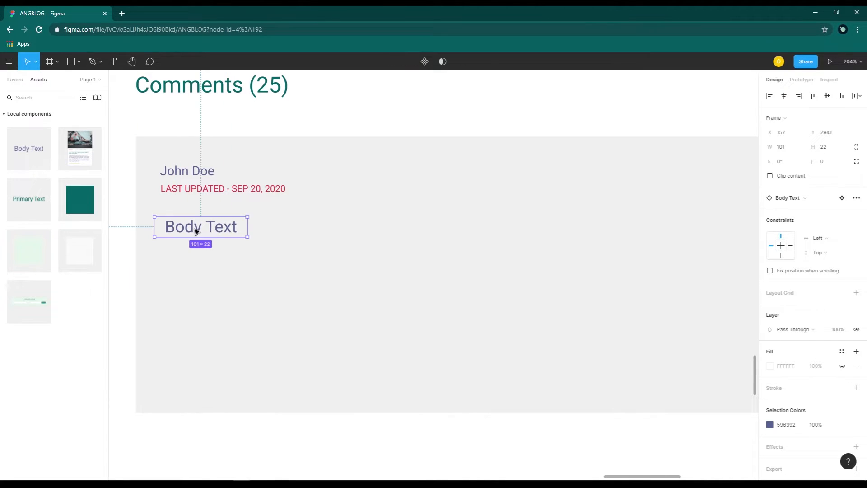
left_click(769, 358)
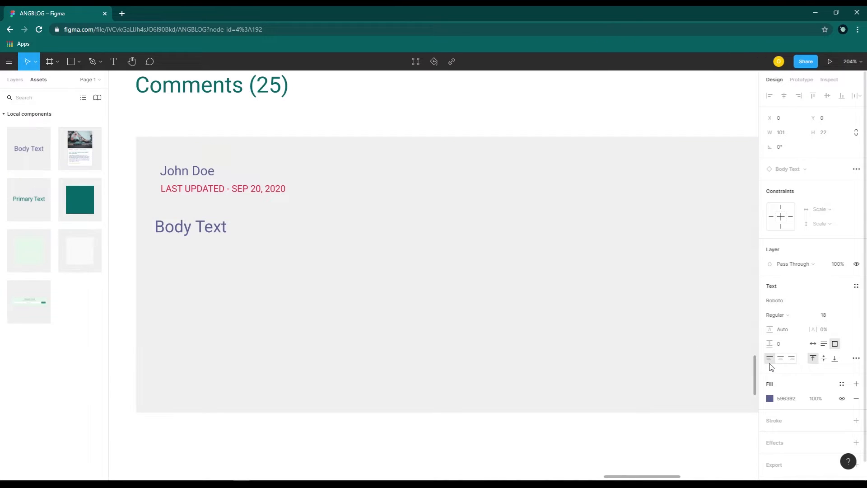
double_click(205, 230)
key("ctrl+v")
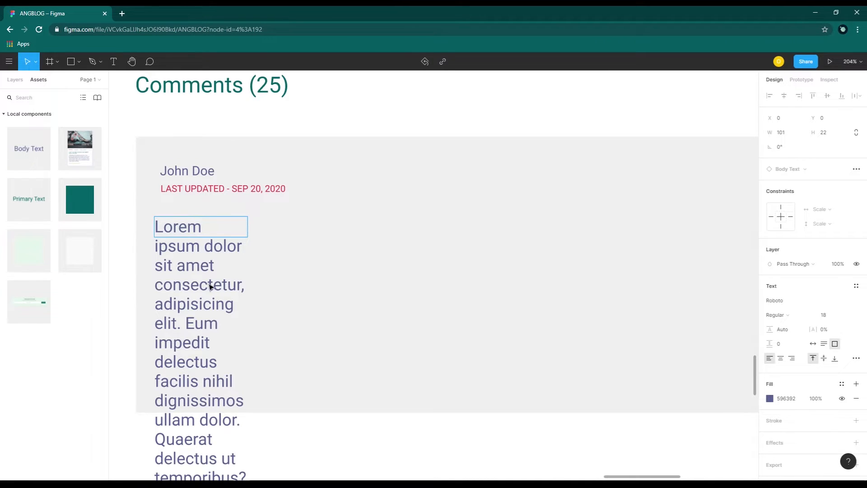
- Set the Lorem ipsum paragraph's font size to 14 and widen its frame to about 704
key("ctrl+a")
left_click(826, 315)
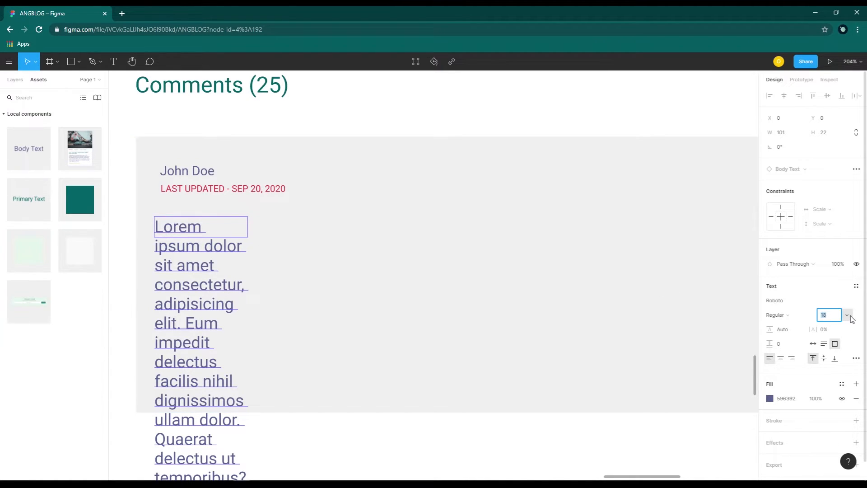
left_click(850, 317)
left_click(832, 301)
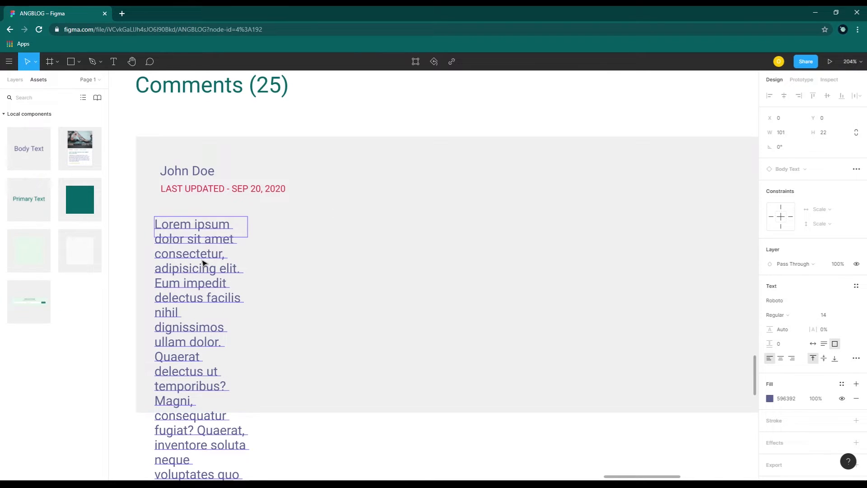
key("Escape")
left_click_drag(248, 229, 736, 235)
left_click_drag(580, 297, 588, 293)
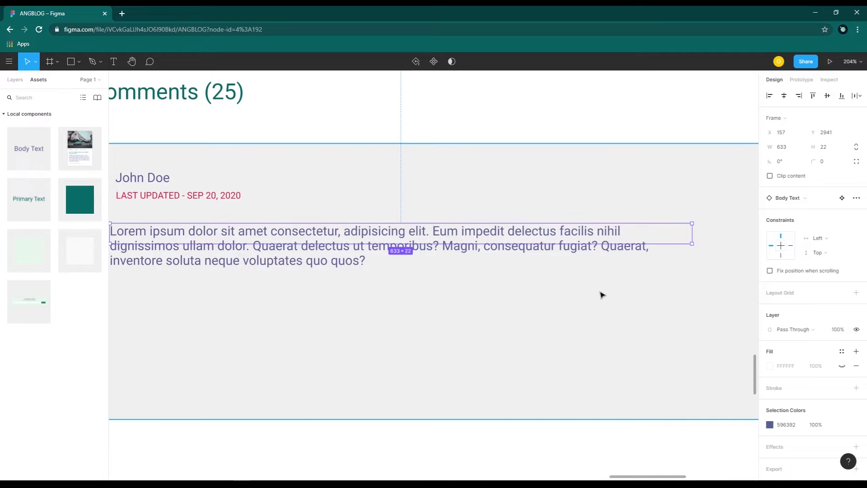
scroll(600, 294, "down", 2)
scroll(600, 293, "down", 3)
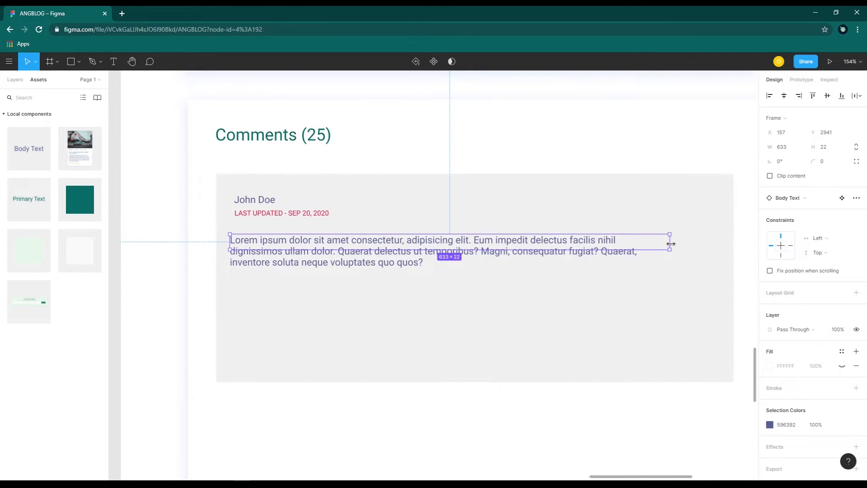
left_click_drag(670, 242, 719, 245)
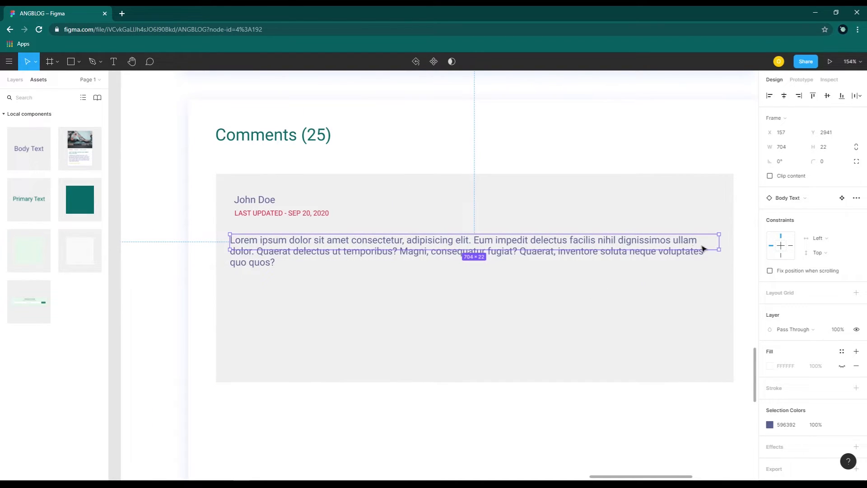
- Increase the paragraph frame's height to about 55 and move it to X 163, Y 2927, aligned under the commenter's name
left_click(395, 270)
left_click(330, 248)
mouse_move(329, 248)
left_mouse_down()
mouse_move(328, 272)
mouse_move(331, 246)
left_mouse_up()
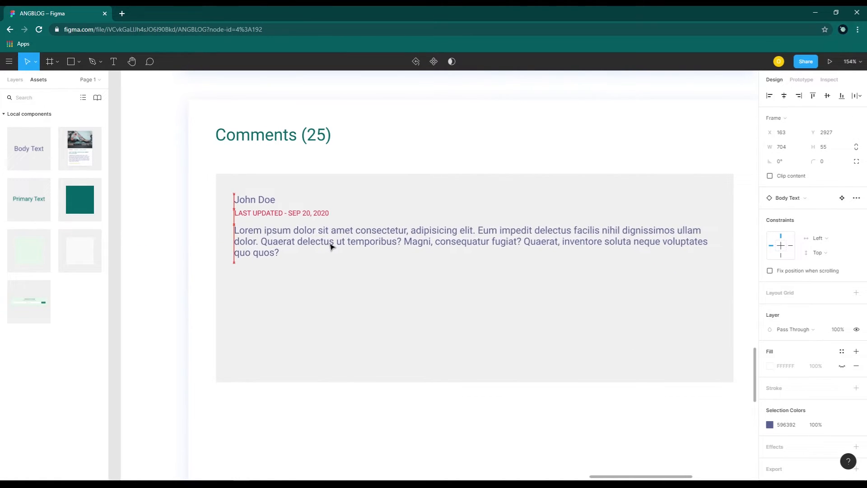
left_click(235, 273)
- Add a text box about 42 by 14 below the paragraph, reading "REPLY"
key("shift+2")
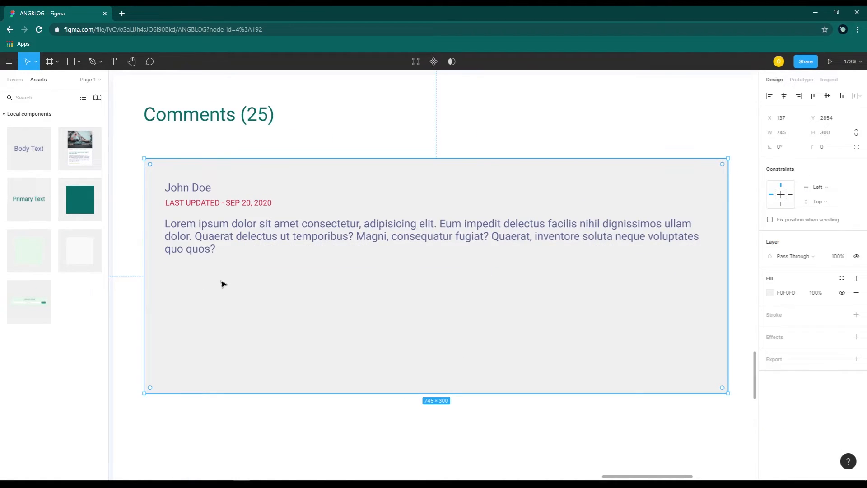
key("t")
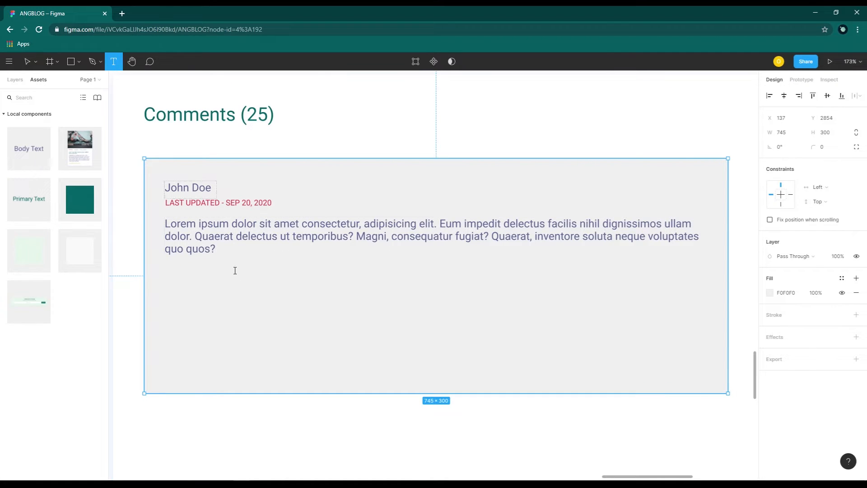
left_click_drag(166, 270, 201, 282)
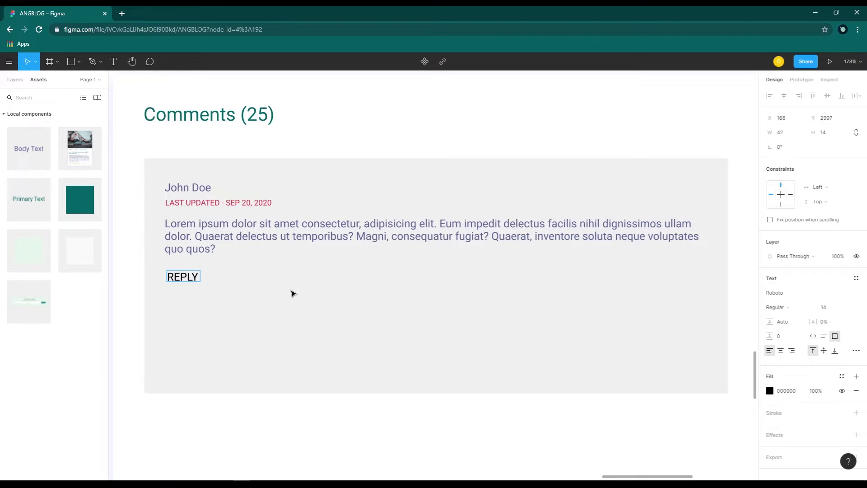
type("REPLY")
- Set the "REPLY" text's fill to blue 287ADA and its font size to 14
key("ctrl+a")
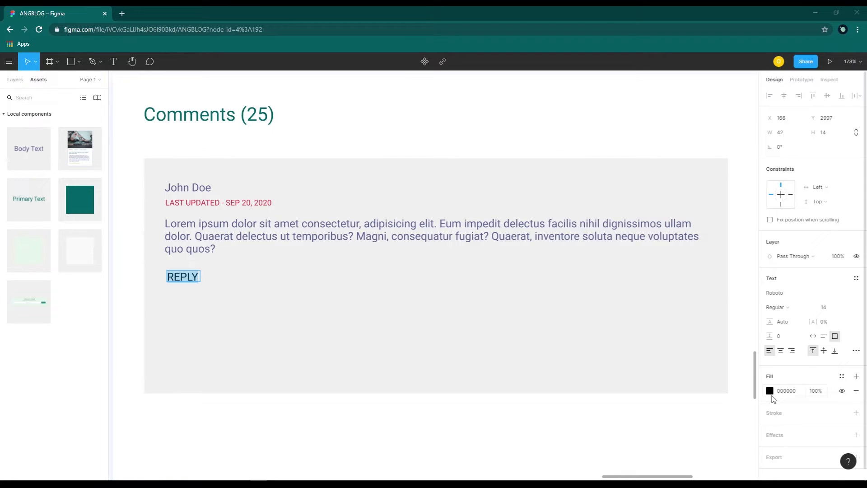
left_click(770, 391)
left_click(726, 373)
left_click(292, 312)
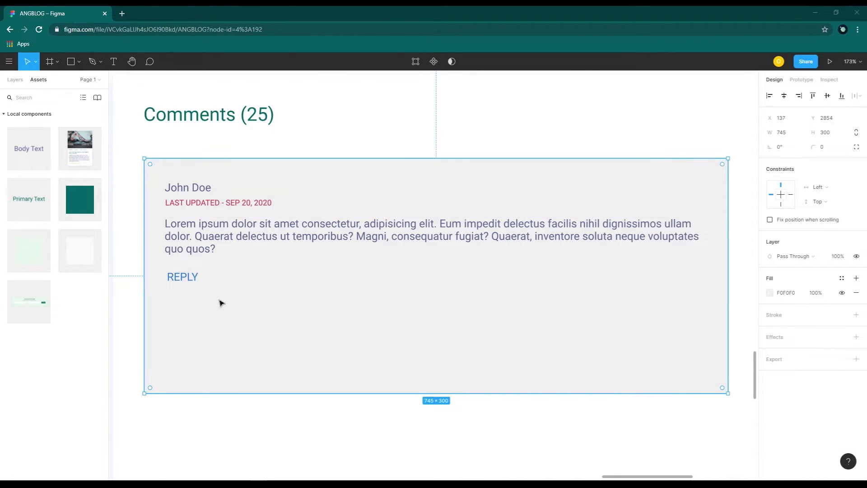
left_click(186, 277)
left_click(845, 311)
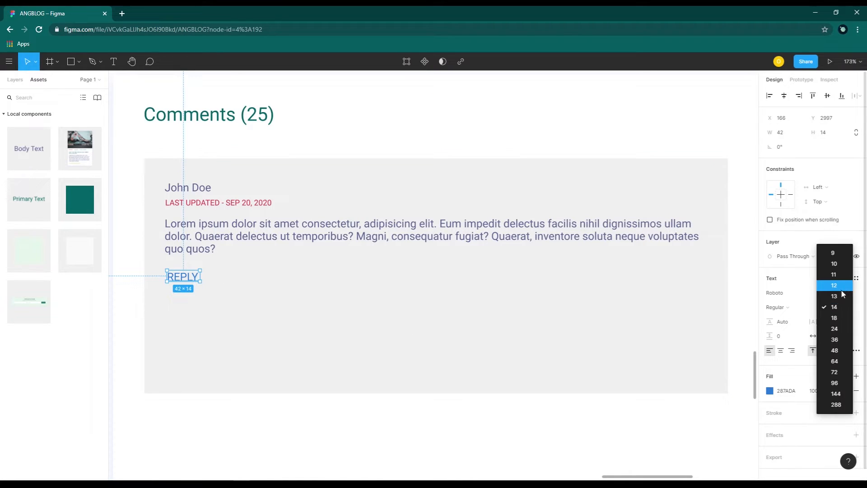
left_click(841, 309)
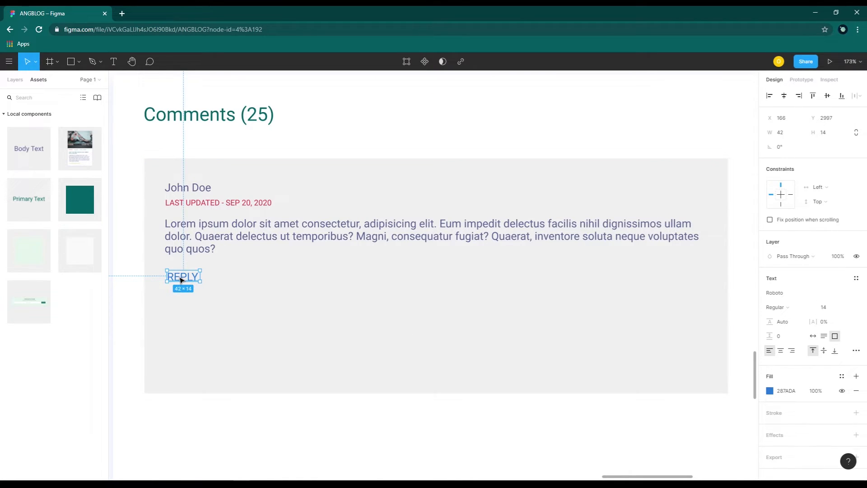
- Duplicate the "REPLY" text to its right, change the copy to "VIEW REPLY" and widen its frame to fit one line
left_click_drag(180, 280, 226, 280)
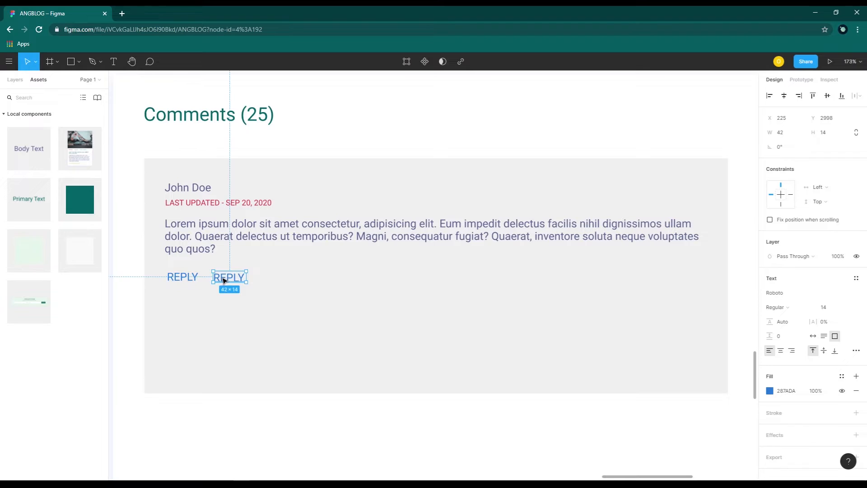
double_click(223, 278)
type("VIEW")
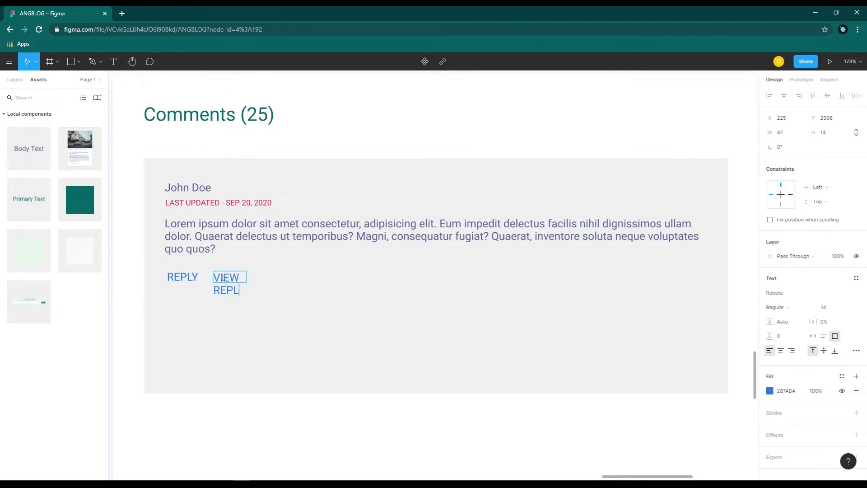
key("Escape")
left_click_drag(246, 278, 281, 279)
left_click(319, 280)
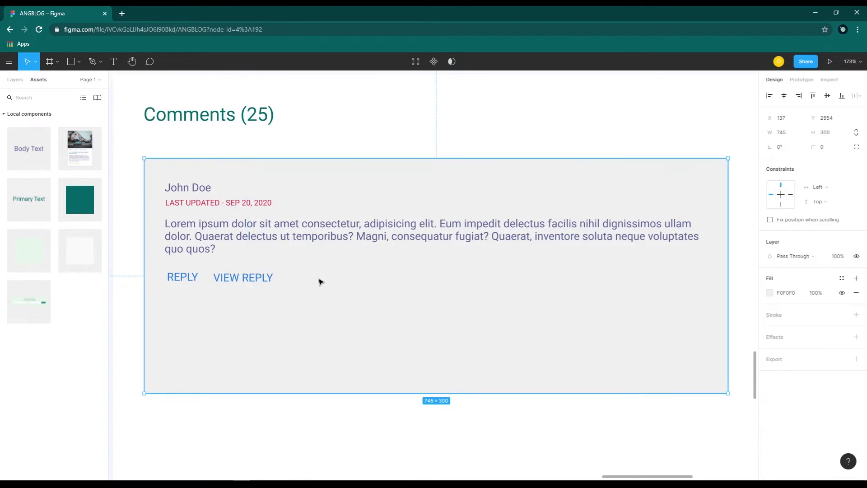
- Move the "REPLY" and "VIEW REPLY" texts together so they line up with the start of the comment paragraph
left_click(235, 278)
left_click(180, 277, "shift")
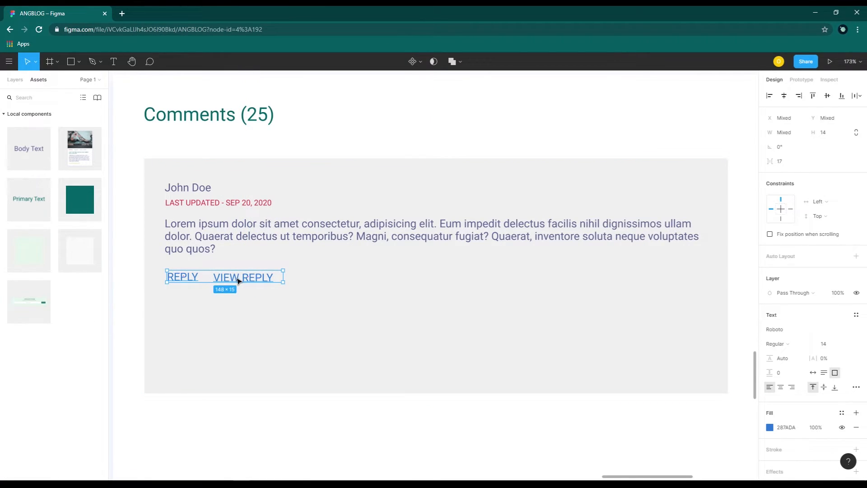
left_click_drag(238, 280, 235, 279)
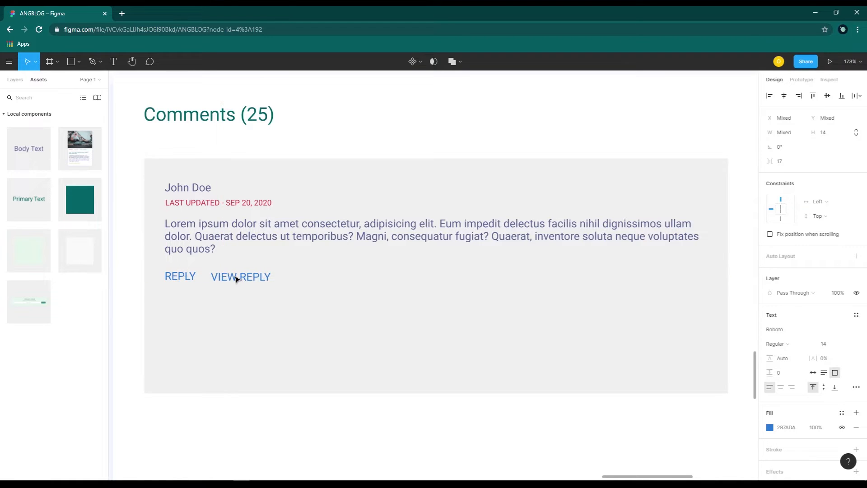
- Set the commenter's name text to the Bold font weight
left_click(195, 189)
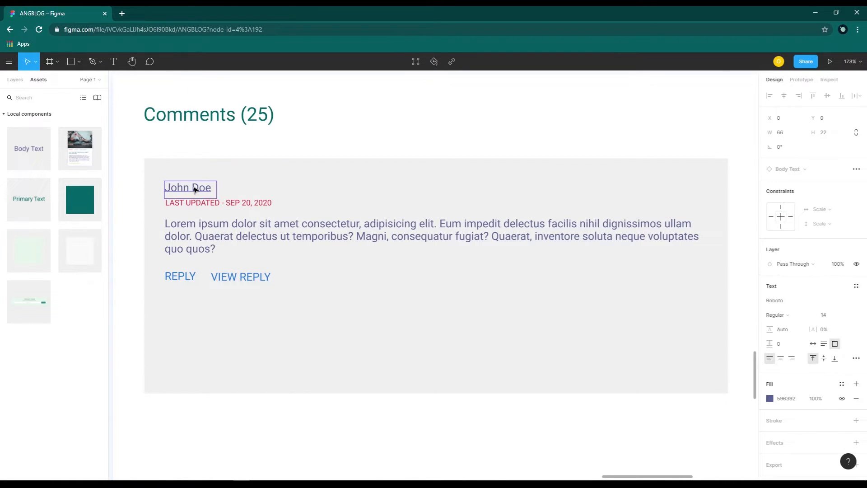
double_click(190, 187)
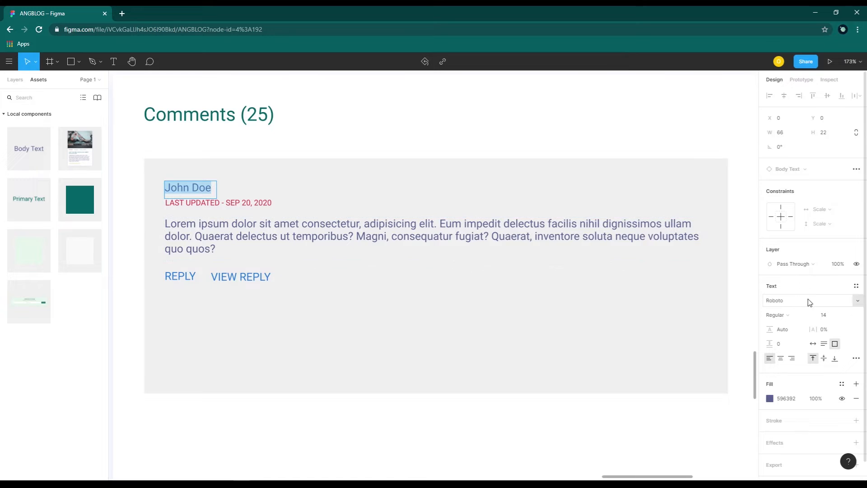
left_click(792, 316)
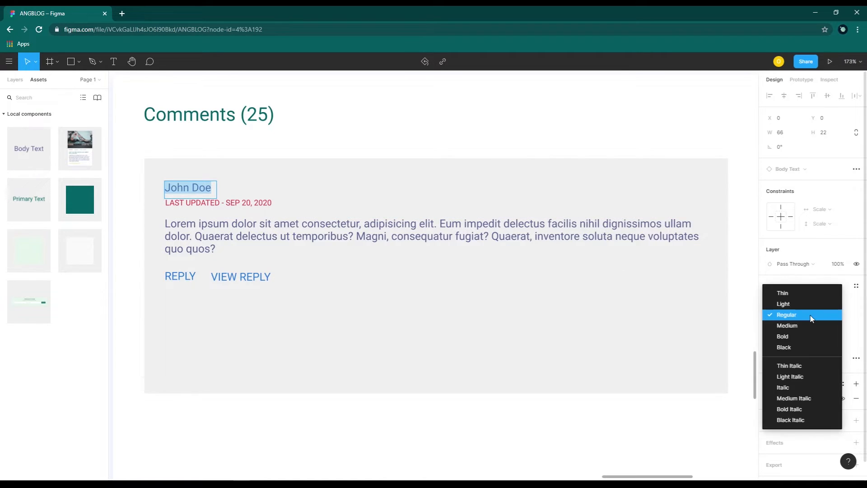
left_click(795, 338)
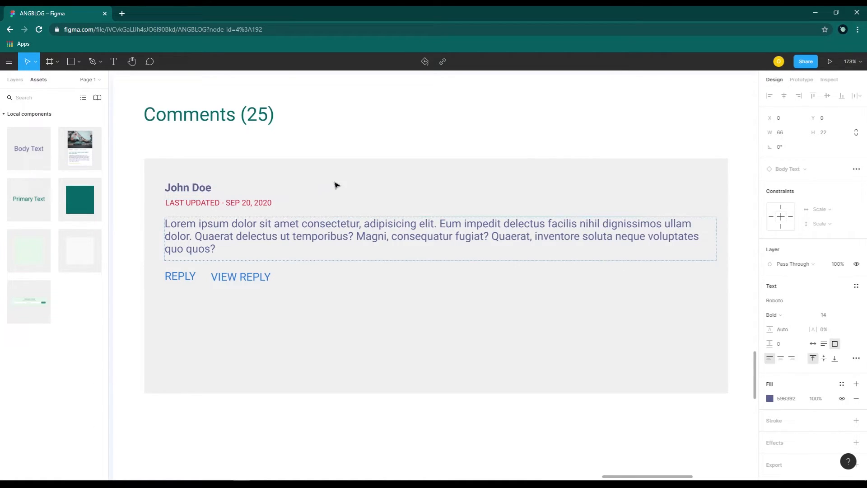
- Shorten the comment box's gray background rectangle to a height of about 206, ending just below the reply links
left_click(364, 301)
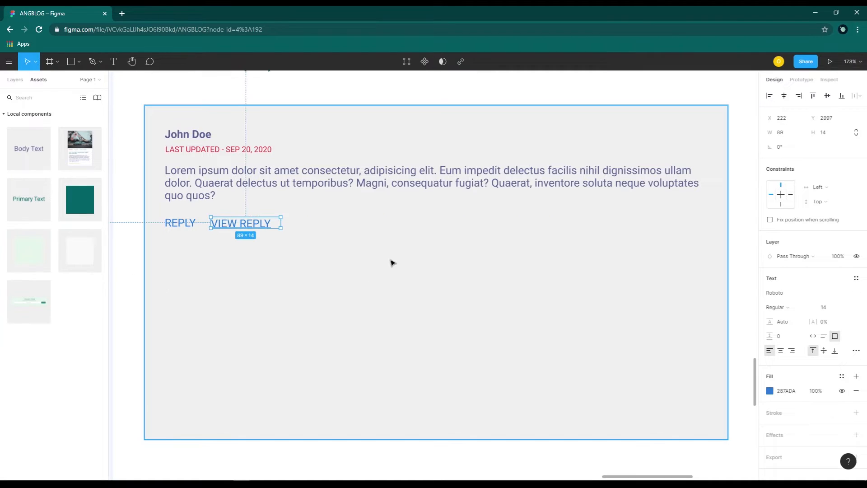
left_click(380, 431)
left_click_drag(379, 438, 379, 266)
- Group the comment's name, date, paragraph, "REPLY" and "VIEW REPLY" texts together with their gray background
left_click(230, 224)
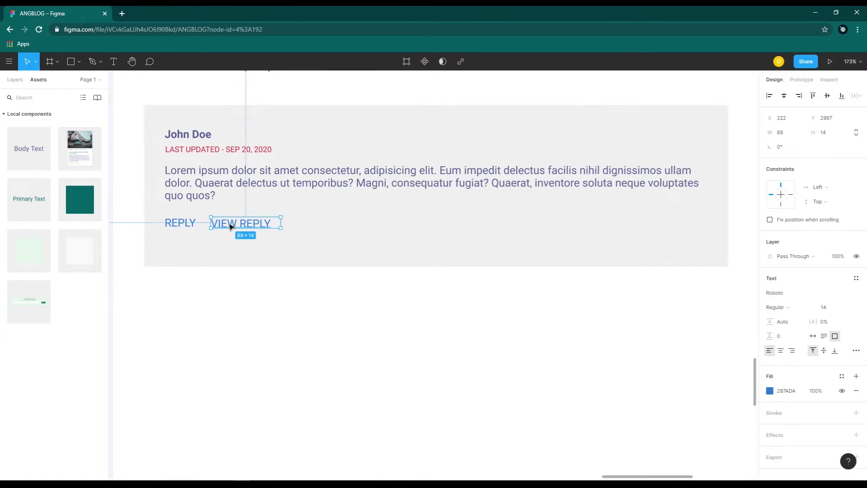
left_click(234, 137)
left_click(203, 136, "shift")
left_click(220, 151, "shift")
left_click(219, 182, "shift")
left_click(230, 225, "shift")
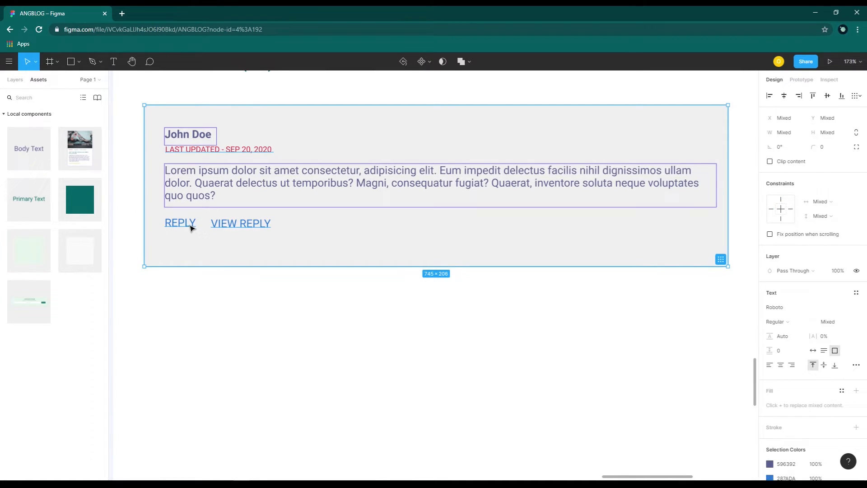
left_click(192, 226, "shift")
right_click(378, 243)
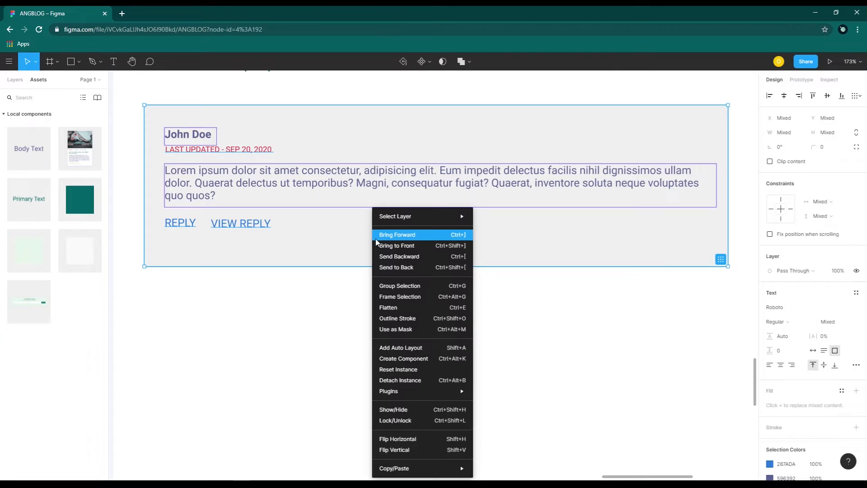
left_click(405, 288)
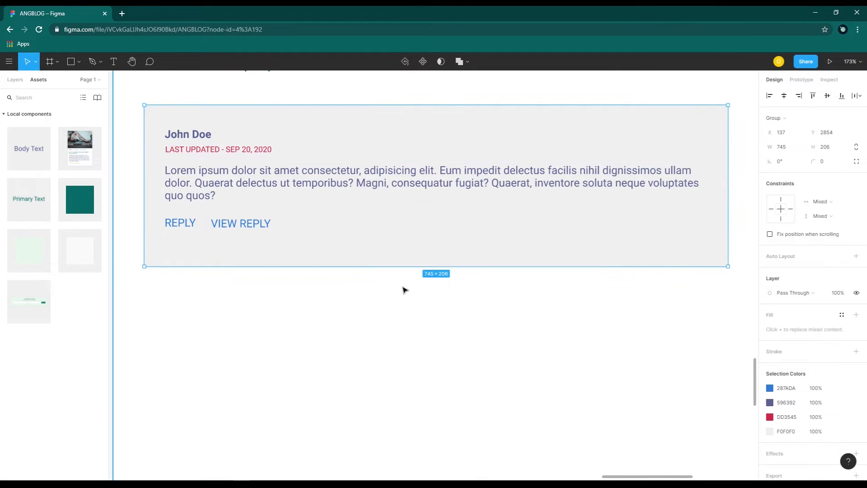
- Rename the new comment group as "Comment"
left_click(13, 80)
double_click(39, 114)
type("Co")
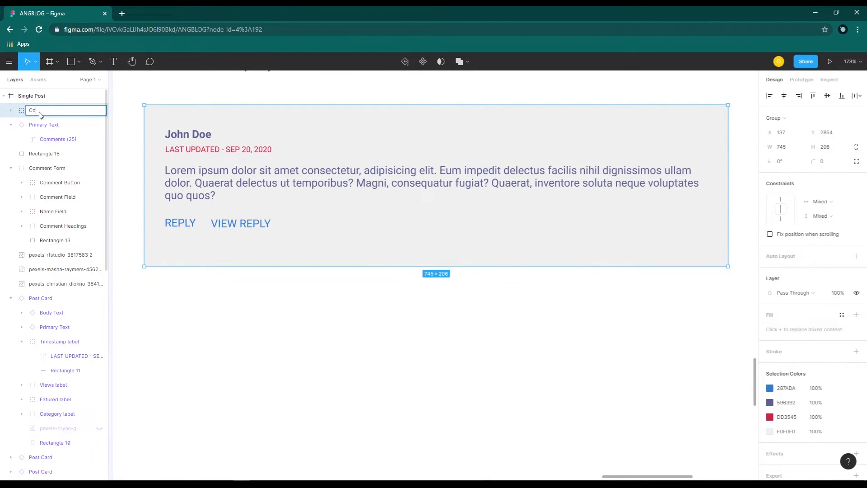
type("mment")
key("Return")
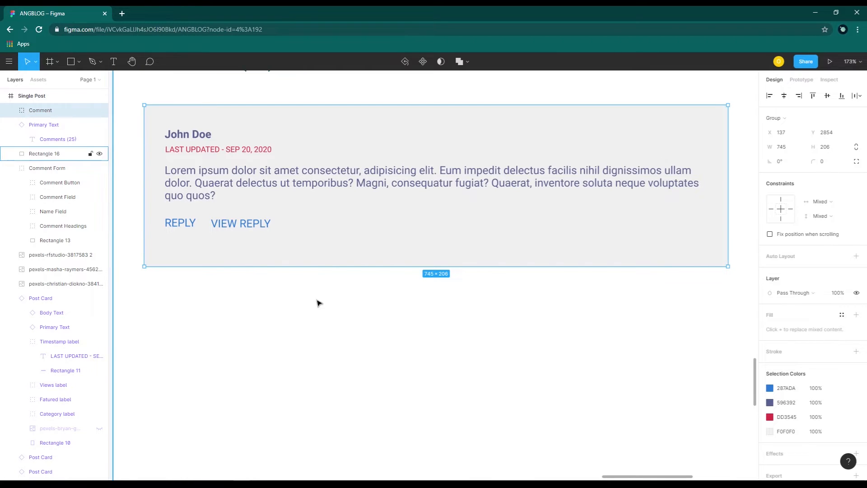
- Nudge the "Comment" group up to Y 2835, closer to the "Comments (25)" heading
key("Up")
key("Up")
key("Up")
key("Up")
key("Up")
key("Up")
key("Up")
key("Up")
key("Up")
key("Up")
key("Up")
key("Up")
key("Up")
key("Up")
key("Up")
key("Up")
key("Up")
key("Up")
key("Up")
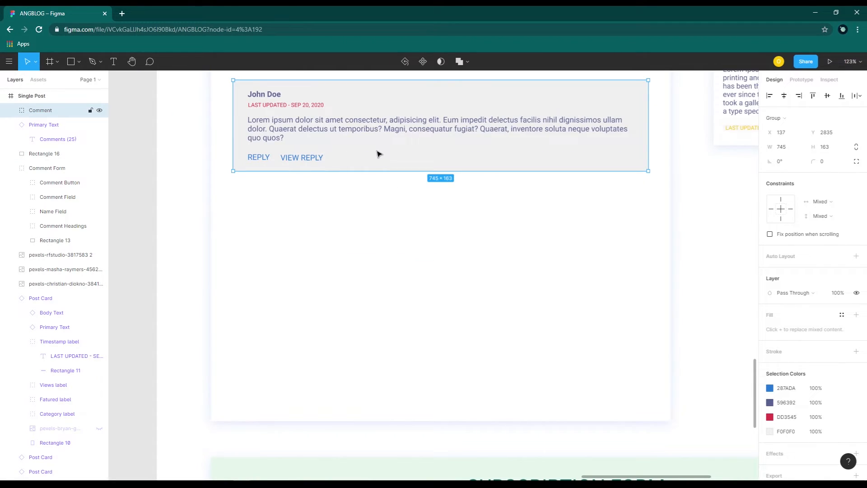
- Duplicate the "Comment" group twice down the card with gaps of about 17, placing the last copy at Y 3195
left_click_drag(381, 157, 383, 258)
scroll(384, 234, "down", 1)
left_click_drag(383, 228, 388, 328)
scroll(520, 316, "up", 4)
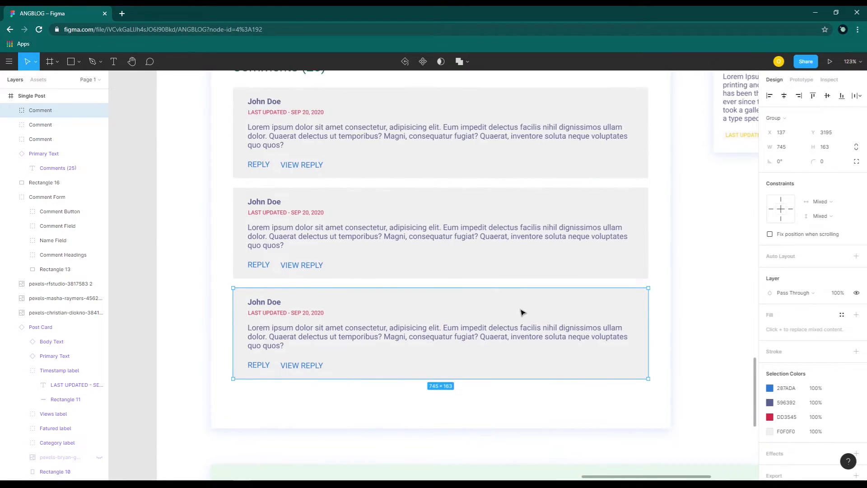
scroll(524, 297, "down", 1)
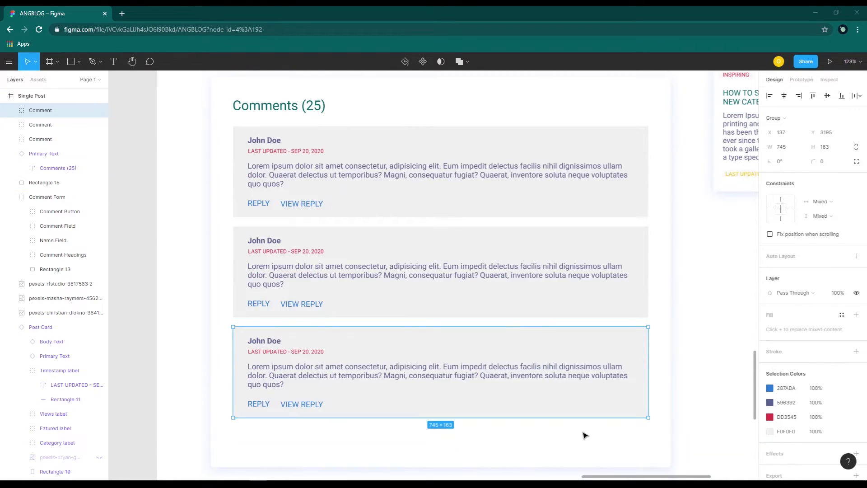
- Group the three comments, the "Comments (25)" heading and the white card, and name the group "Comment Section"
left_click(465, 299, "shift")
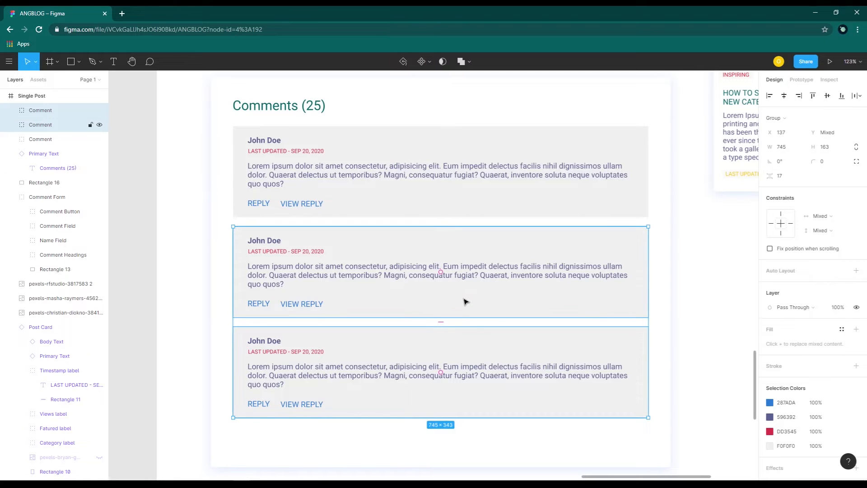
left_click(453, 199, "shift")
left_click(302, 112, "shift")
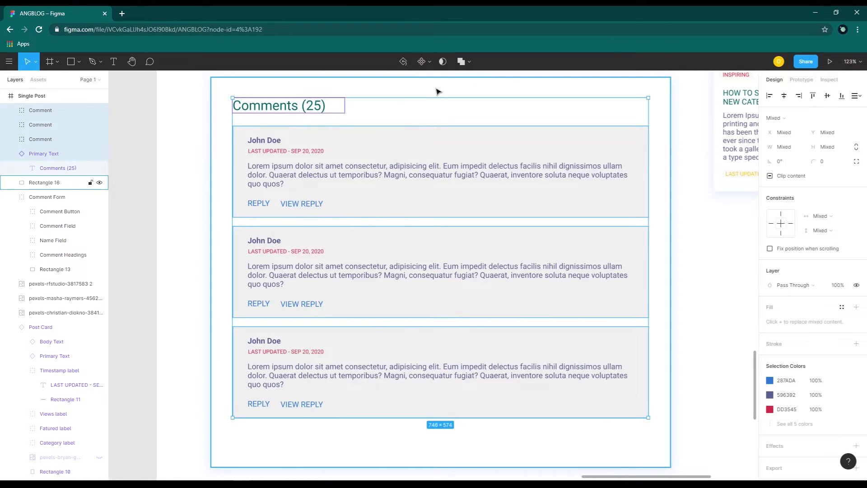
left_click(438, 90, "shift")
right_click(418, 104)
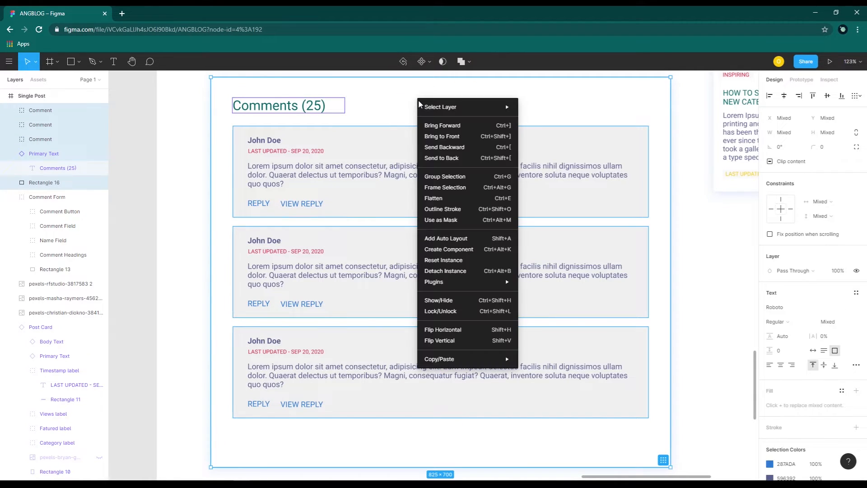
left_click(456, 178)
double_click(36, 110)
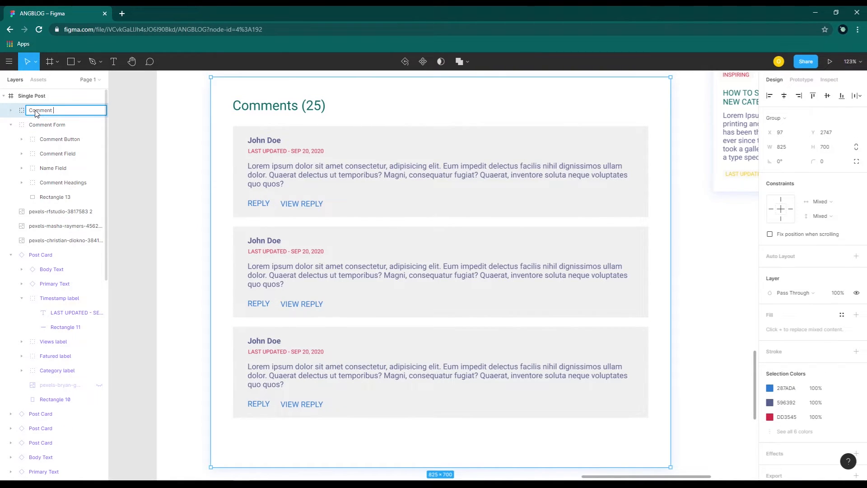
type("Comment Section")
key("Return")
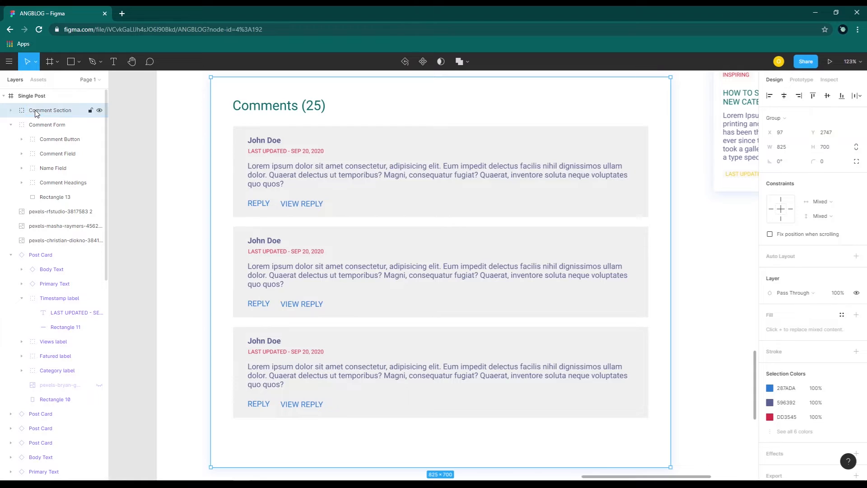
- Review the Single Post page's layout, including the comment section, sidebar cards, subscription form and footer
scroll(415, 217, "down", 5)
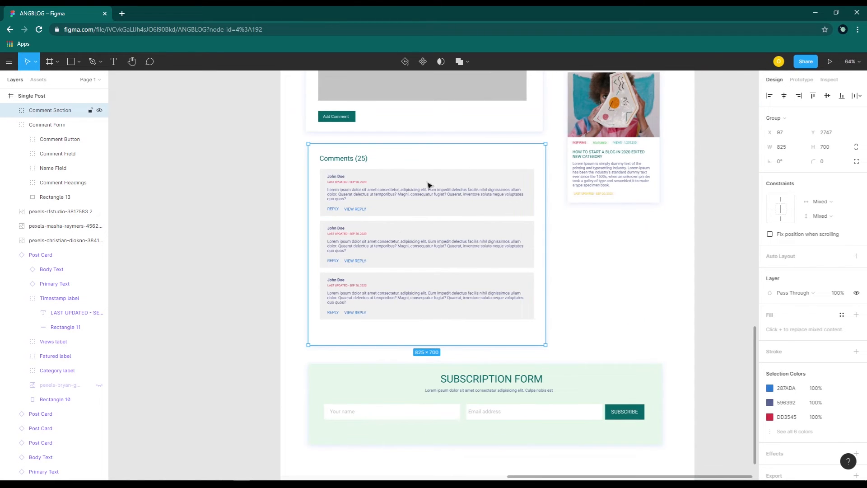
scroll(559, 263, "down", 1)
left_click_drag(595, 269, 563, 381)
scroll(511, 238, "up", 6)
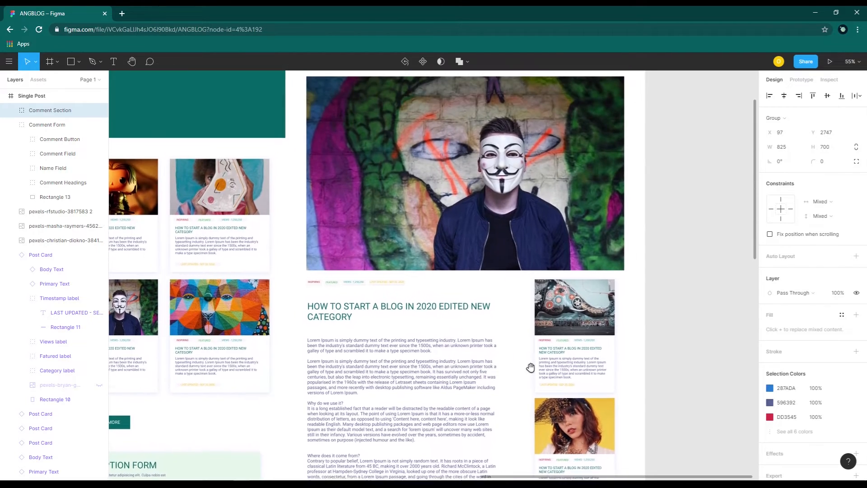
scroll(507, 176, "down", 8)
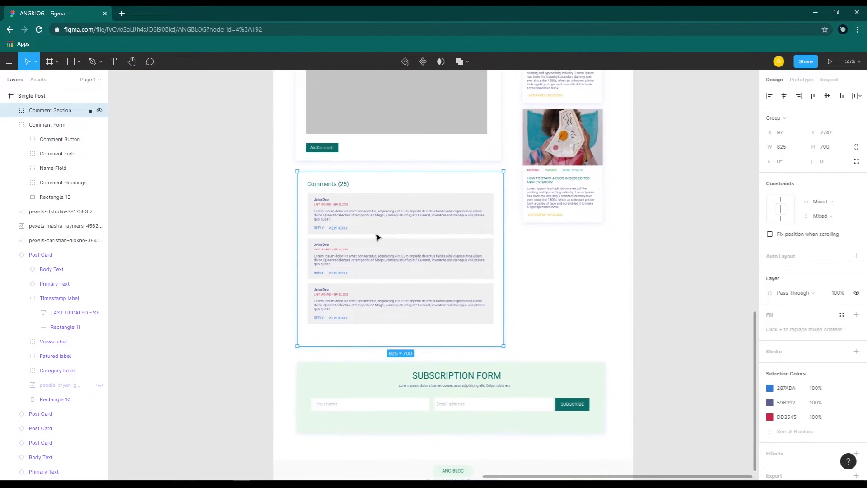
scroll(377, 236, "up", 1)
scroll(372, 237, "up", 4)
scroll(374, 236, "down", 1)
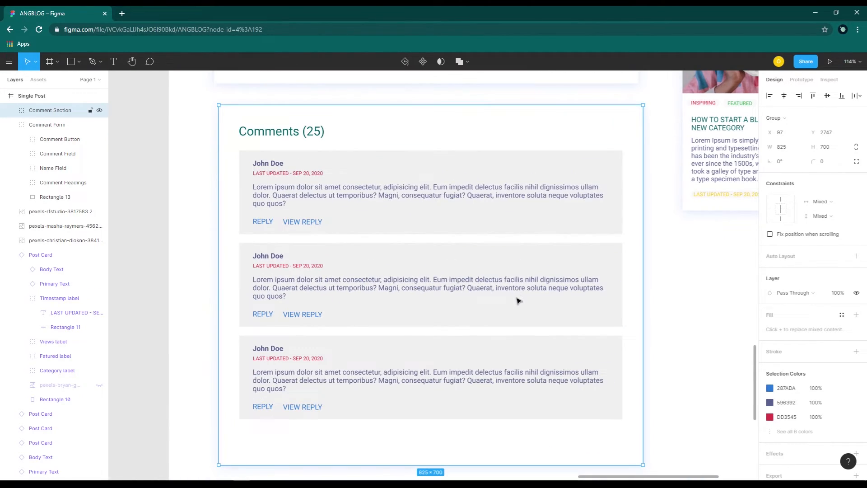
scroll(518, 300, "down", 1)
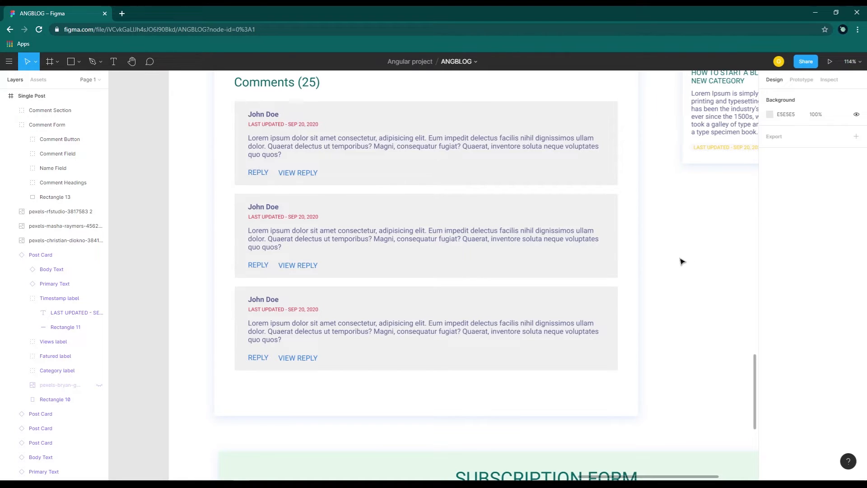
scroll(682, 261, "down", 1)
scroll(682, 262, "down", 5, "ctrl")
scroll(682, 261, "down", 4)
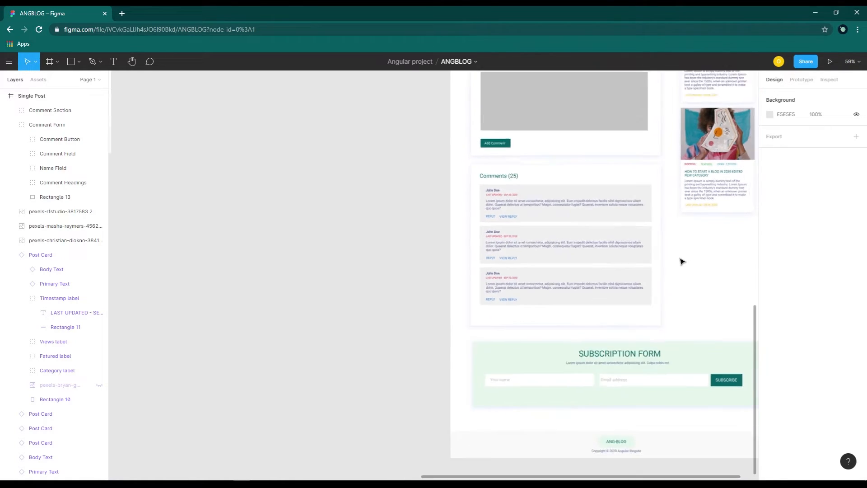
- Move the Single Post frame to X 2422, Y -562, level with the top of the Single Category frame
left_click_drag(698, 253, 603, 411)
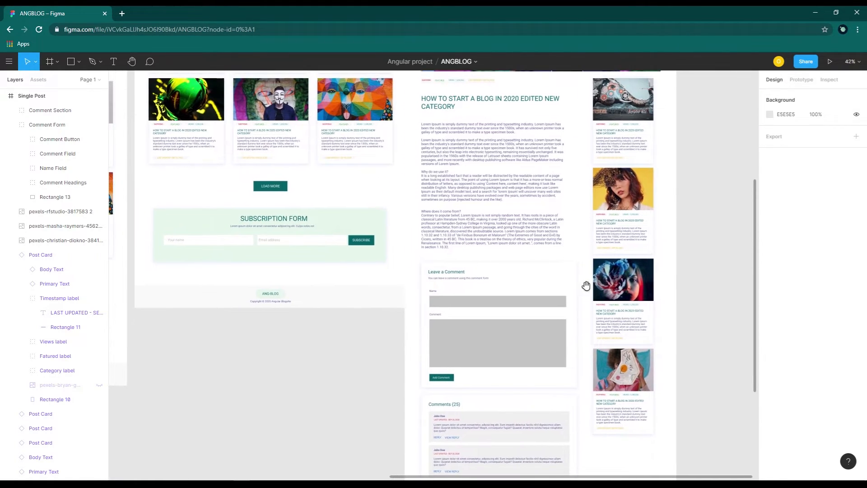
left_click_drag(559, 280, 572, 400)
left_click_drag(567, 280, 537, 393)
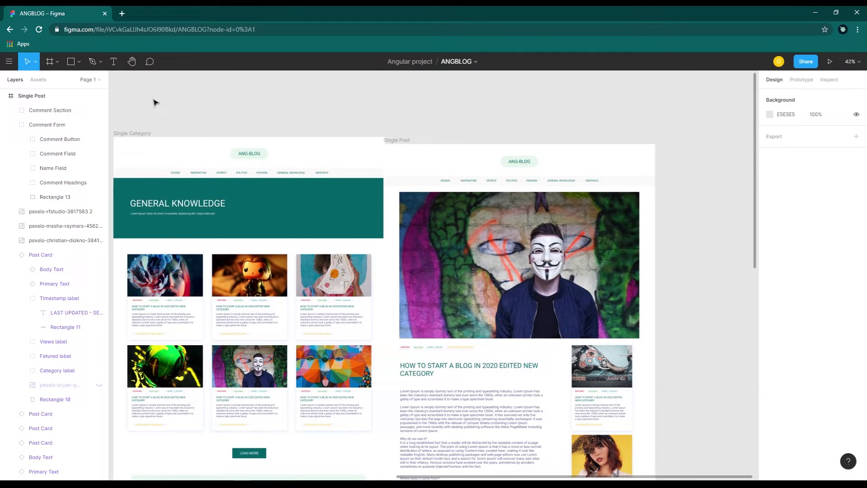
left_click(18, 96)
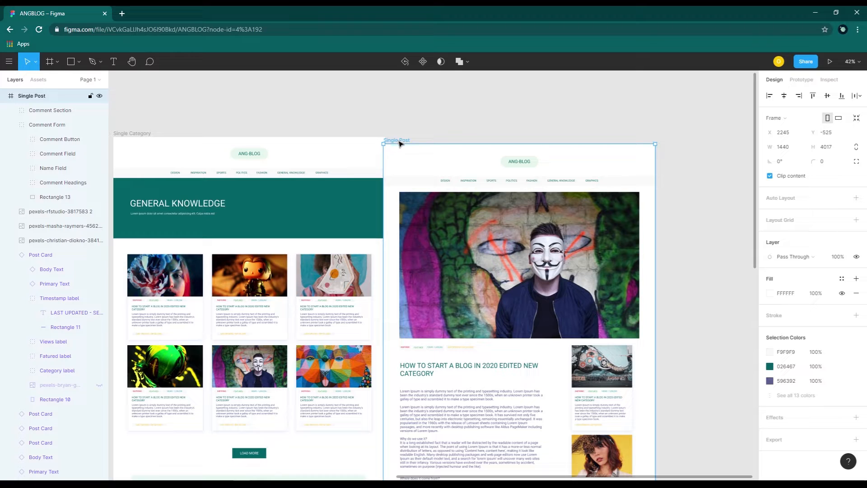
left_click_drag(399, 144, 433, 134)
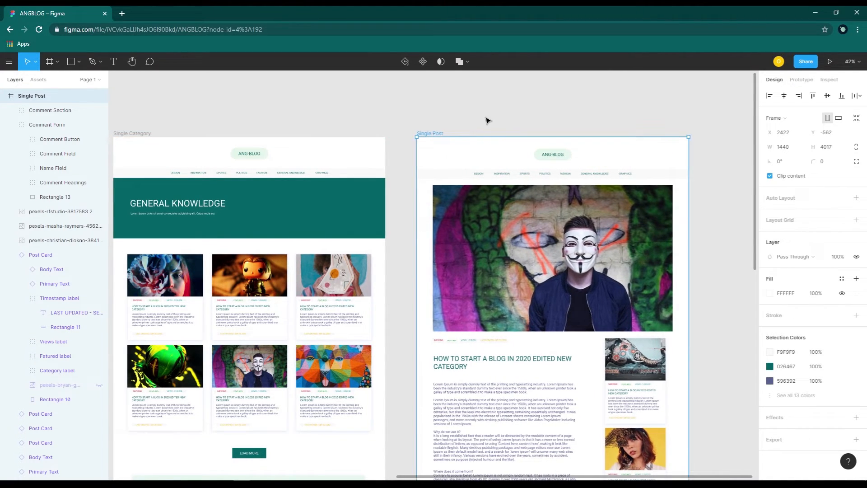
- Add a 1440-wide Desktop frame beside Single Post, extend its top edge to Y -562 and its height to 2092
left_click(51, 63)
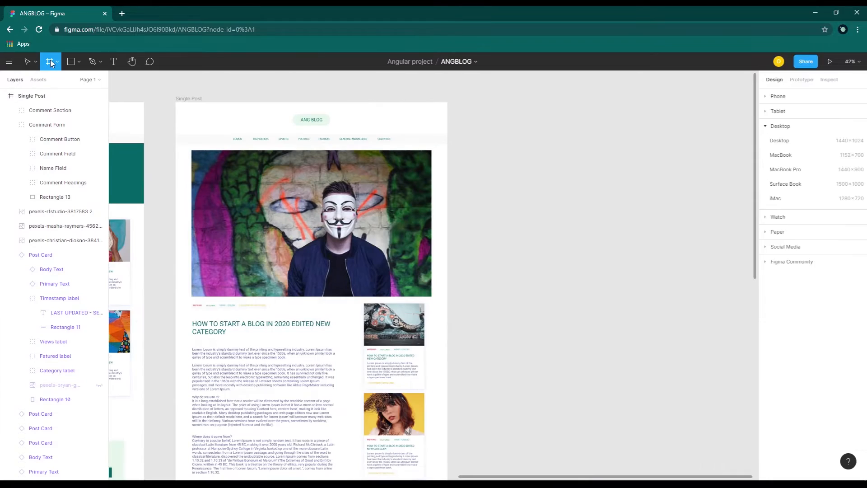
left_click(783, 143)
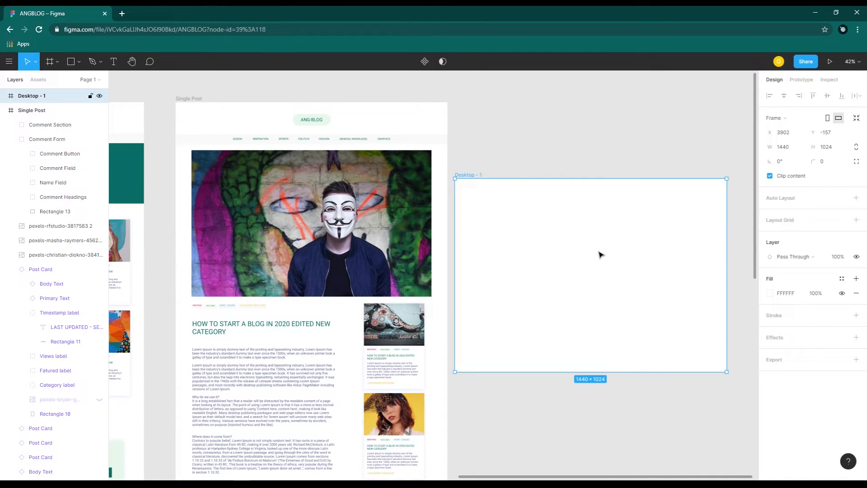
left_click_drag(597, 179, 590, 105)
scroll(609, 357, "down", 3)
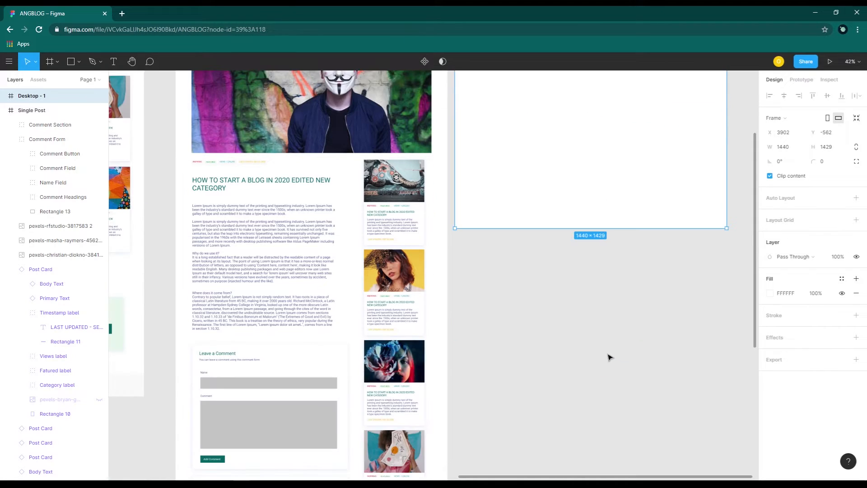
left_click_drag(542, 227, 547, 354)
scroll(572, 315, "up", 4)
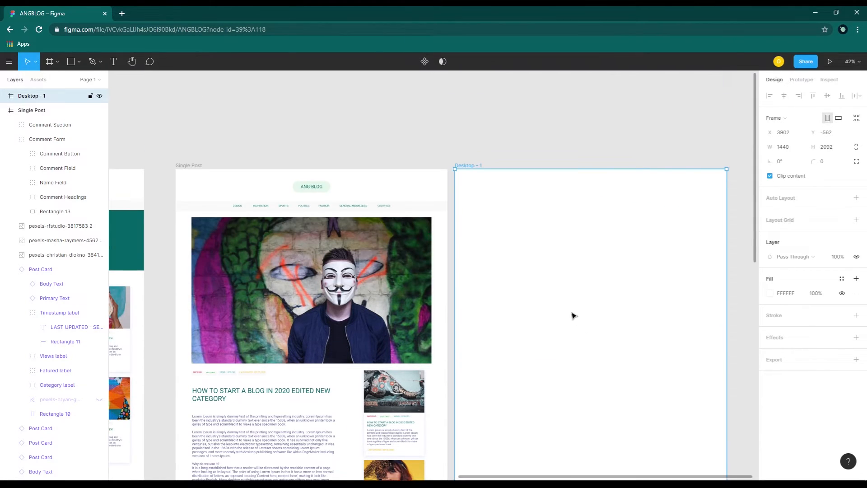
- Rename the new desktop frame beside Single Post as "About Us"
key("ctrl+r")
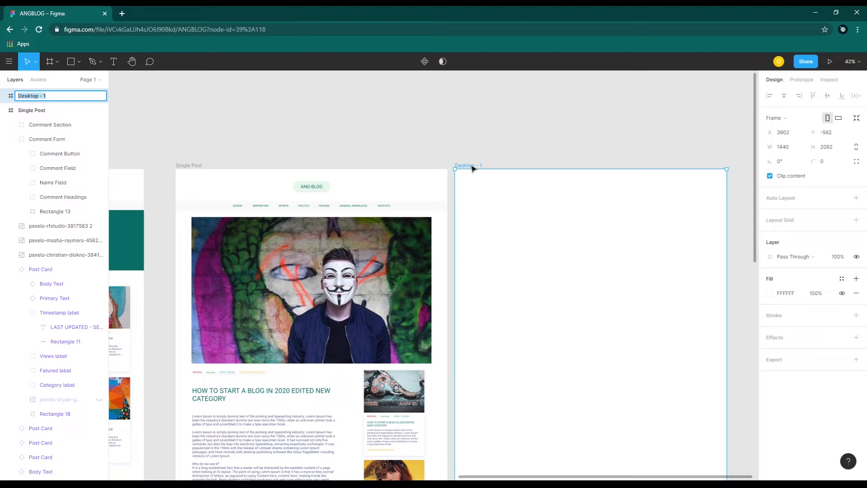
type("About Us")
key("Return")
- Copy the Single Category page's website logo, category navbar and footer together and move the copies over to the About Us frame
scroll(552, 232, "down", 3)
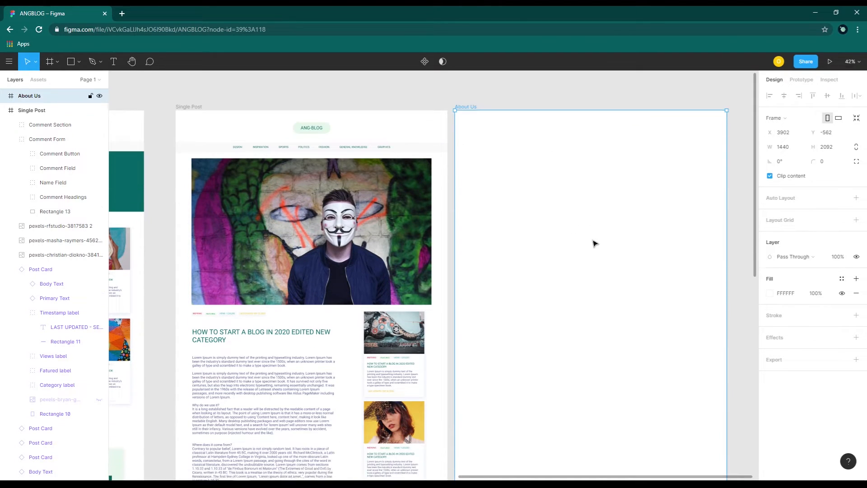
scroll(324, 149, "down", 15)
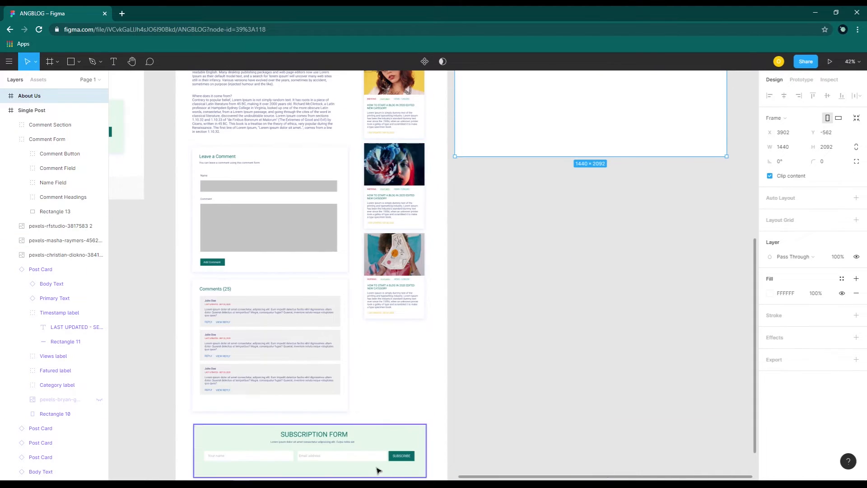
scroll(392, 365, "up", 15)
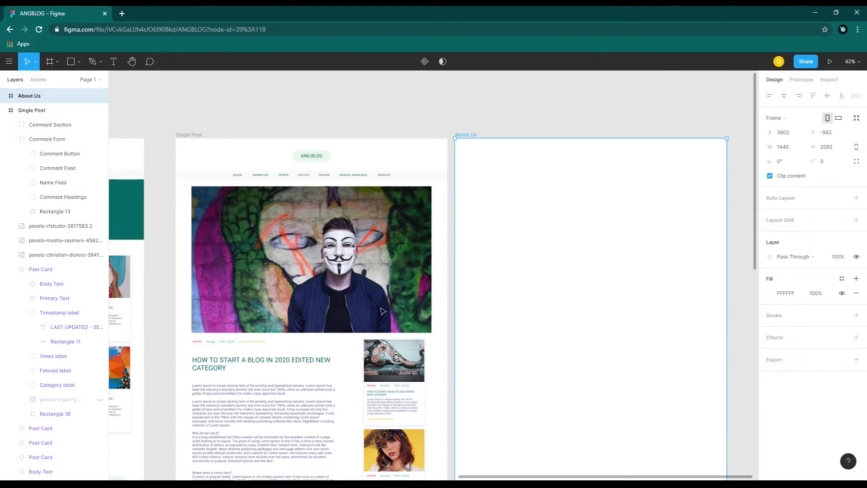
left_click_drag(170, 276, 434, 190)
scroll(344, 149, "up", 1)
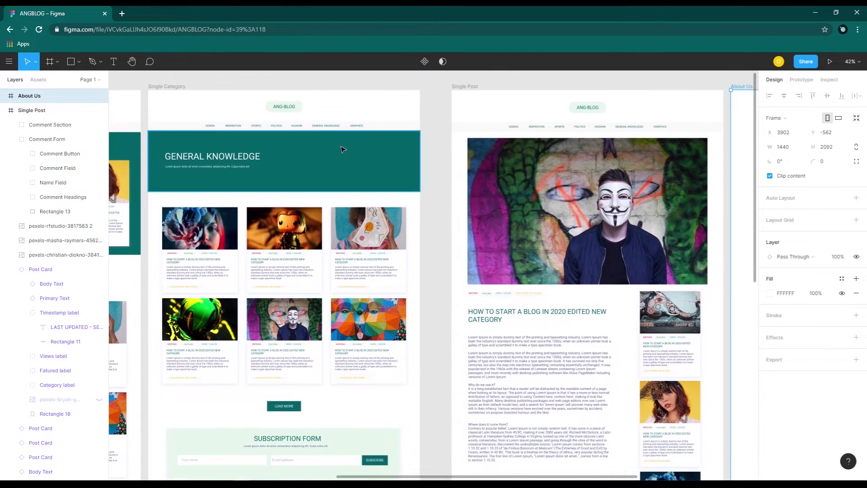
left_click(284, 106)
left_click(302, 127, "shift")
scroll(356, 266, "down", 6)
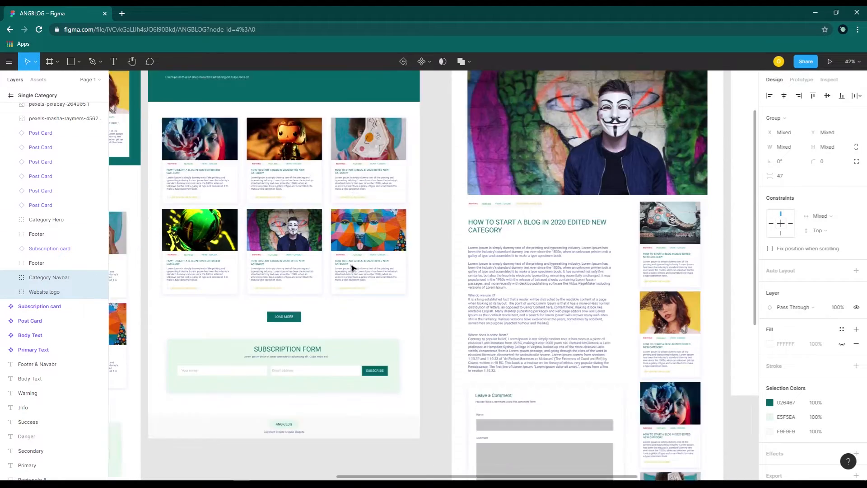
left_click(325, 264, "shift")
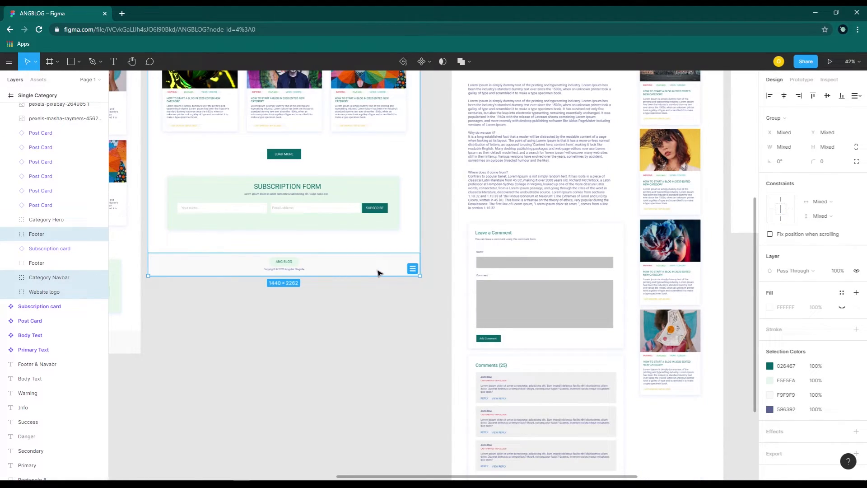
left_click_drag(378, 273, 630, 311)
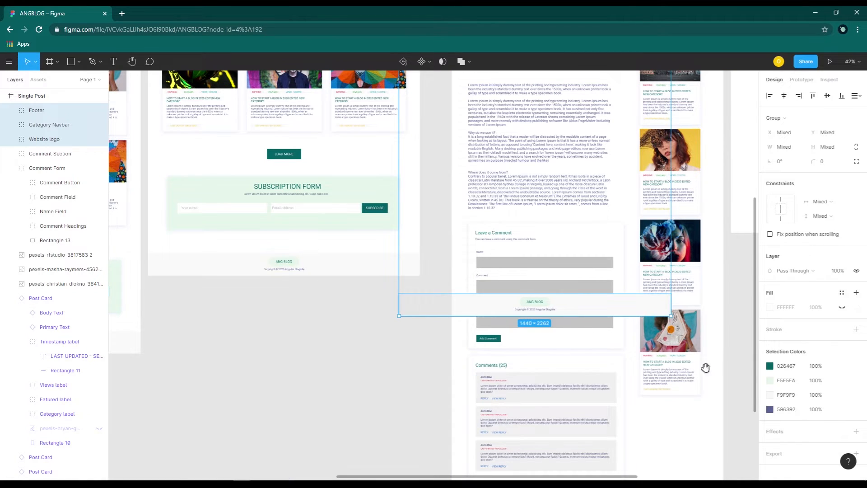
left_click_drag(705, 363, 450, 456)
left_click_drag(402, 409, 681, 329)
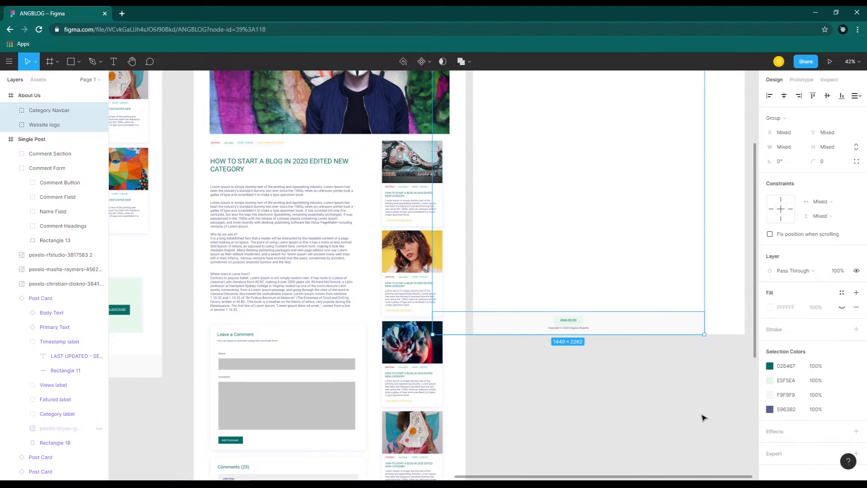
- Align the copied footer with the bottom of the About Us frame and the logo and category navbar with its top
scroll(698, 413, "up", 4)
scroll(698, 412, "down", 5)
left_click_drag(631, 280, 656, 276)
scroll(651, 389, "up", 6)
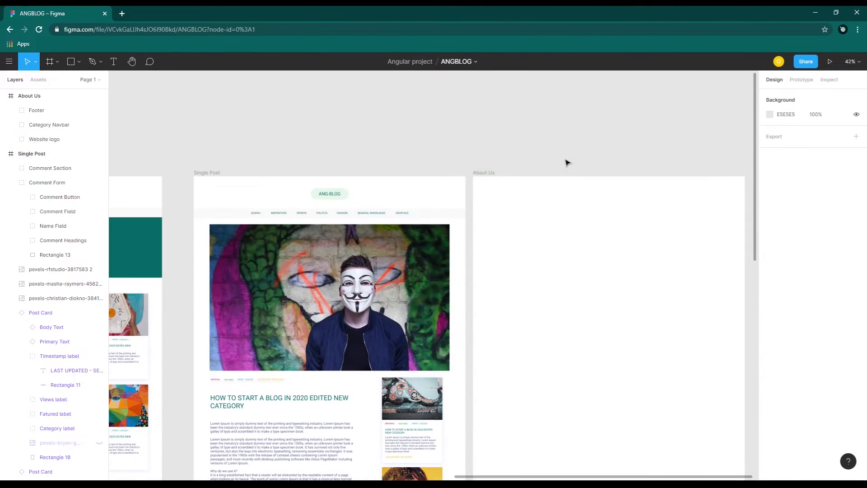
left_click_drag(513, 125, 657, 234)
left_click_drag(608, 155, 609, 200)
left_click(632, 317)
- Place a dark green Rectangle 2 component below the About Us navbar, sized 1240 by 790, at X 100, Y 321
left_click_drag(640, 319, 528, 311)
scroll(527, 311, "up", 3)
left_click(39, 80)
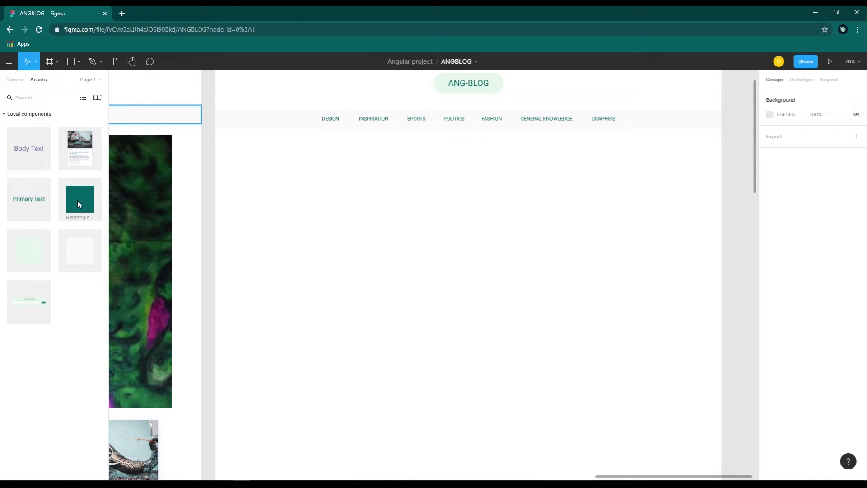
left_click_drag(78, 206, 294, 189)
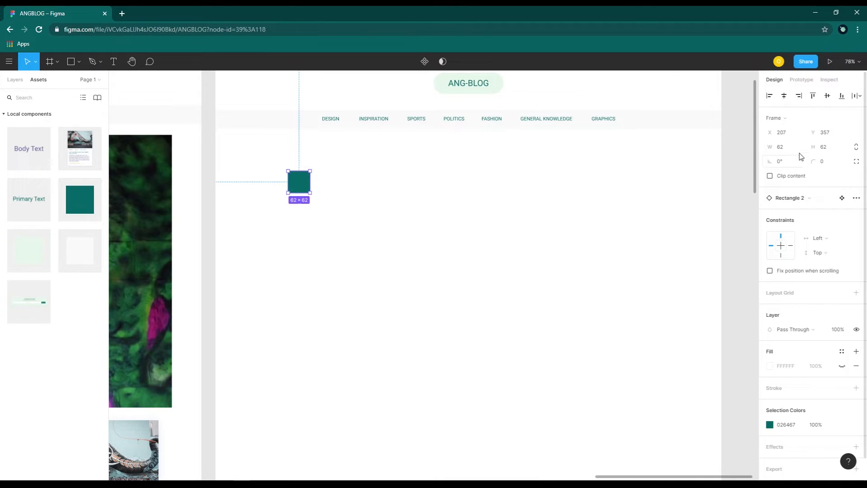
left_click(784, 148)
type("1240")
key("Return")
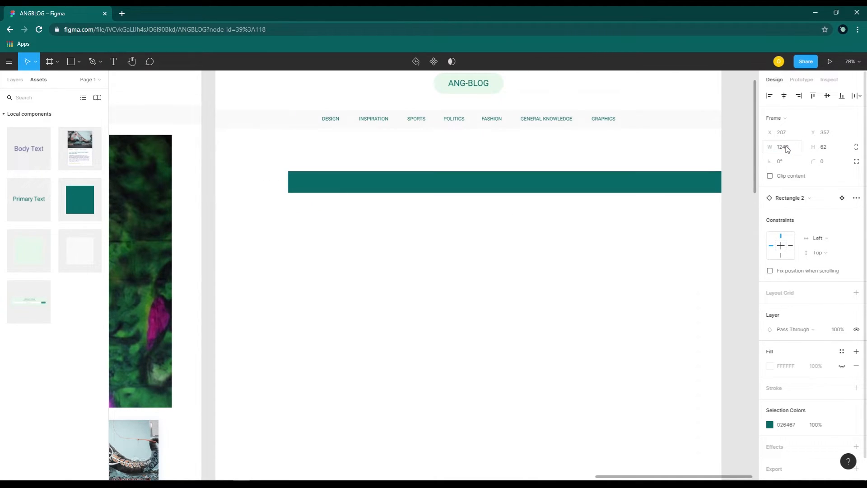
left_click(822, 149)
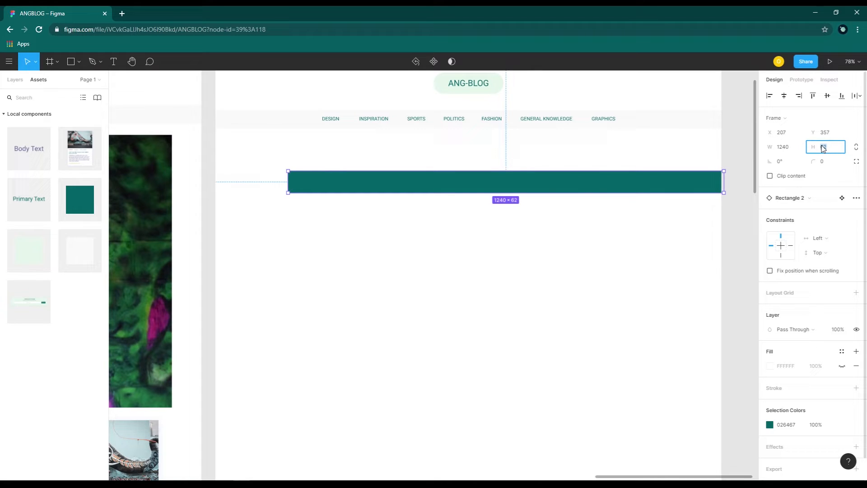
type("790")
key("Return")
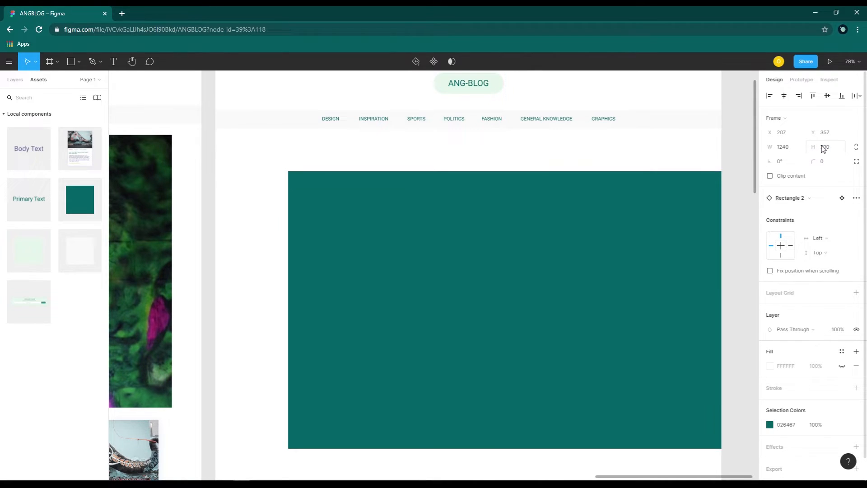
left_click_drag(484, 289, 447, 272)
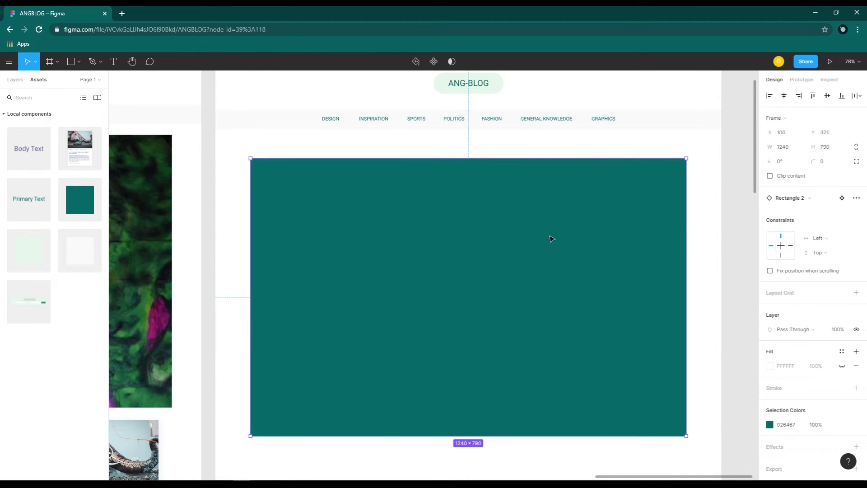
- Add the heading "ABOUT US" near the top of the dark green rectangle, in Medium weight at size 48
scroll(537, 242, "down", 3)
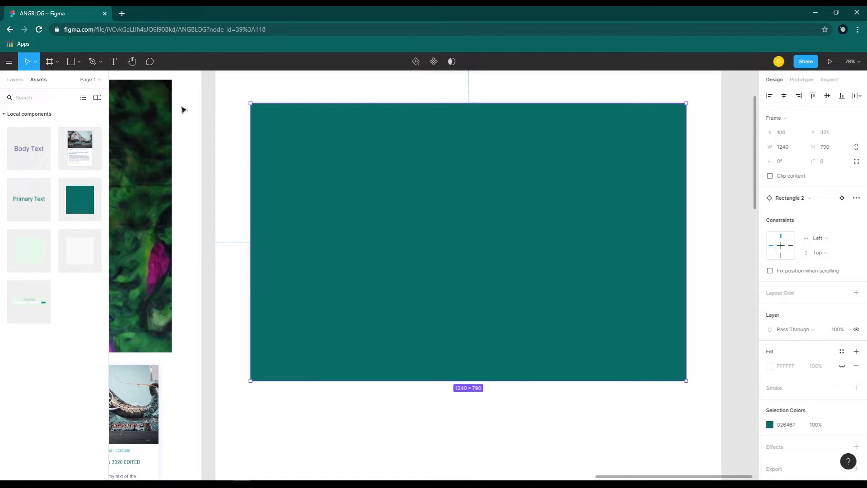
left_click(113, 62)
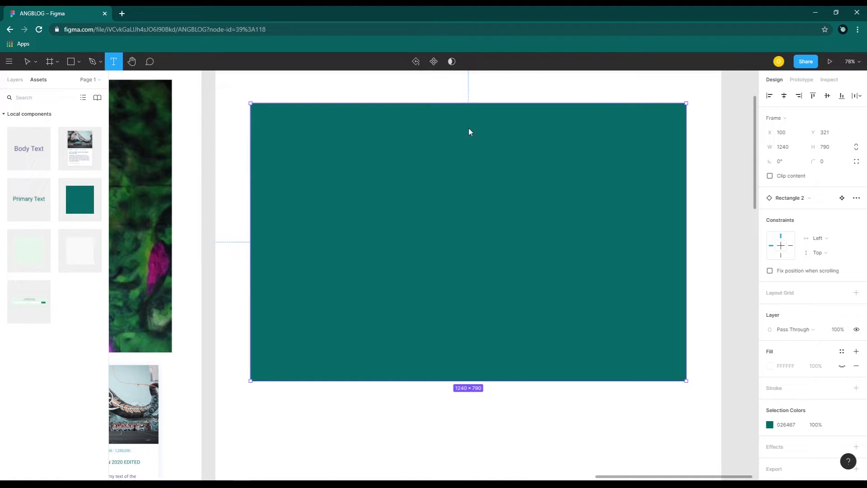
left_click_drag(439, 114, 520, 138)
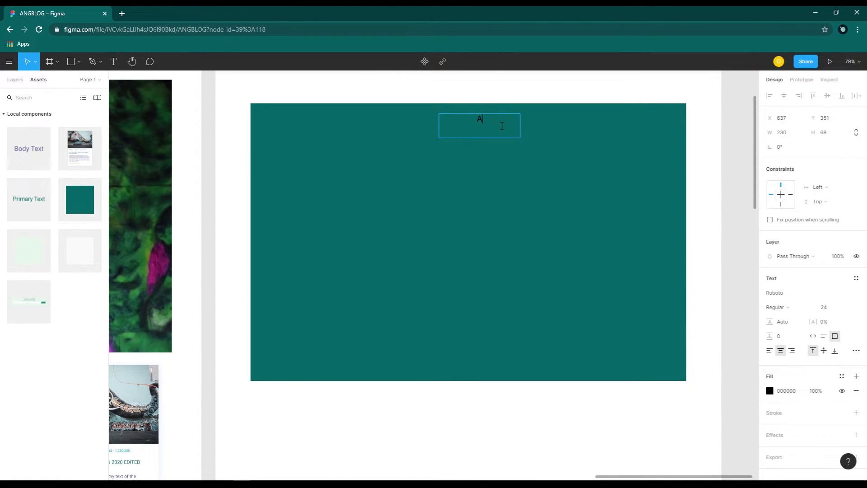
type("ABOUT US")
key("ctrl+a")
left_click(829, 307)
left_click(837, 329)
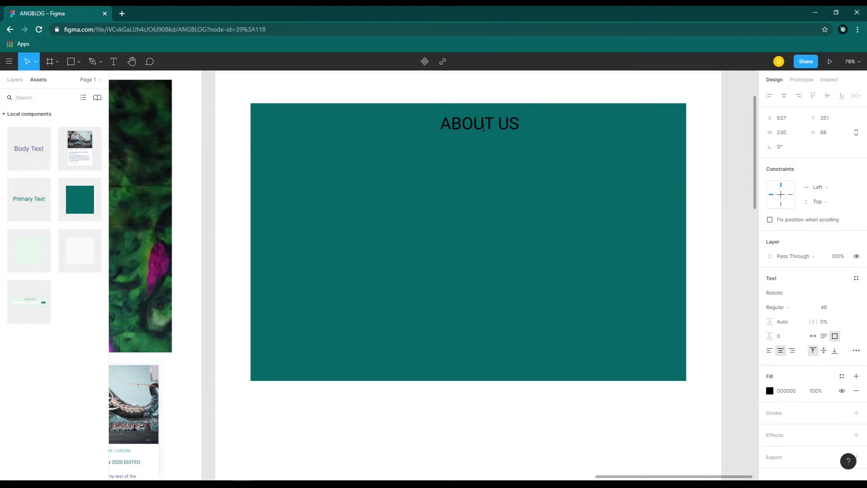
left_click(812, 310)
left_click(803, 319)
left_click(513, 138)
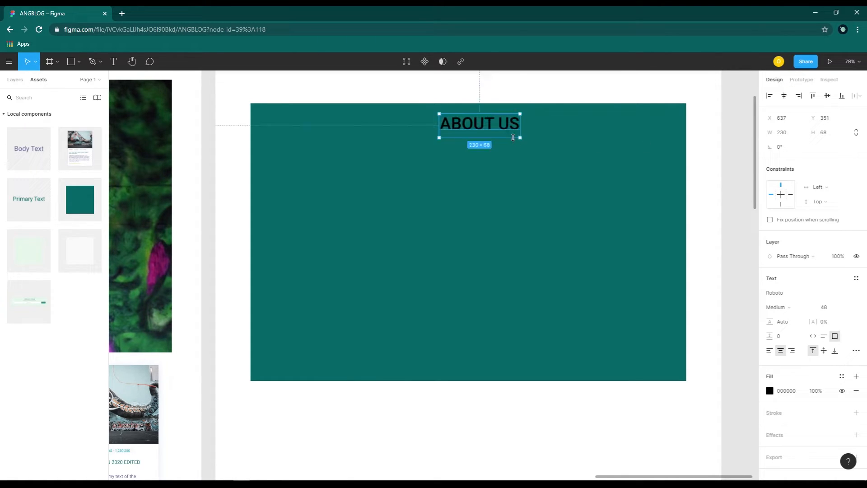
- Centre the ABOUT US heading horizontally in the frame, reduce its box height to 59 and set its fill to FFFFFF
left_click(783, 96)
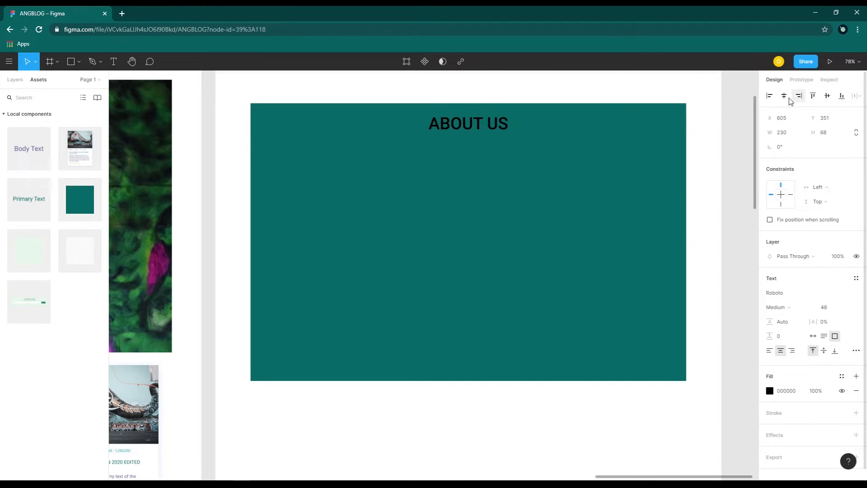
left_click_drag(484, 137, 485, 134)
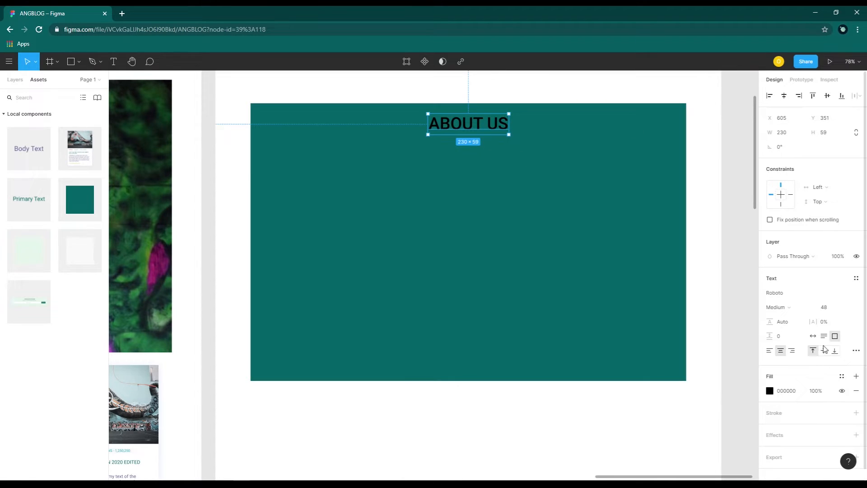
left_click(769, 391)
type("ffffff")
key("Return")
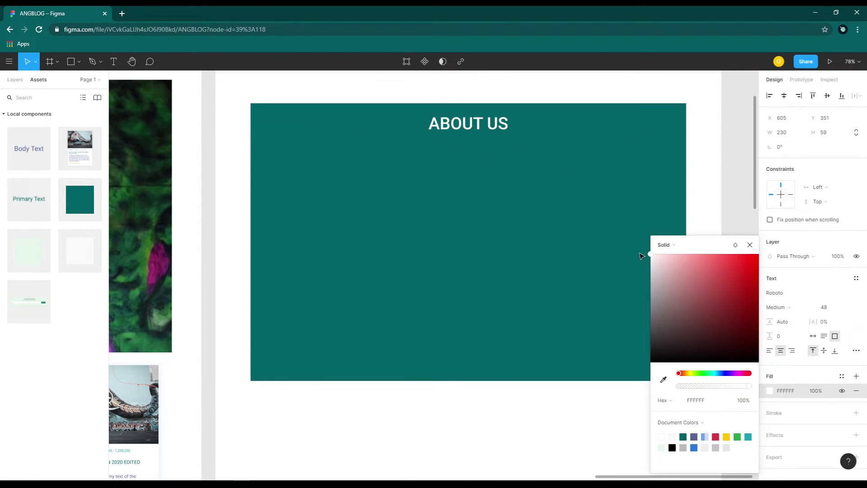
left_click(650, 201)
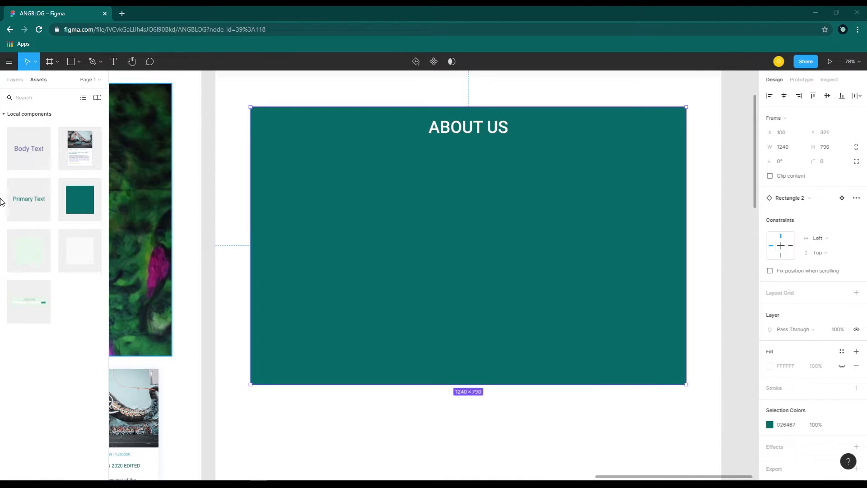
- Place a pale green Rectangle 3 component under the ABOUT US heading, sized 1120 by 510, centred horizontally at Y 440
left_click_drag(26, 257, 296, 187)
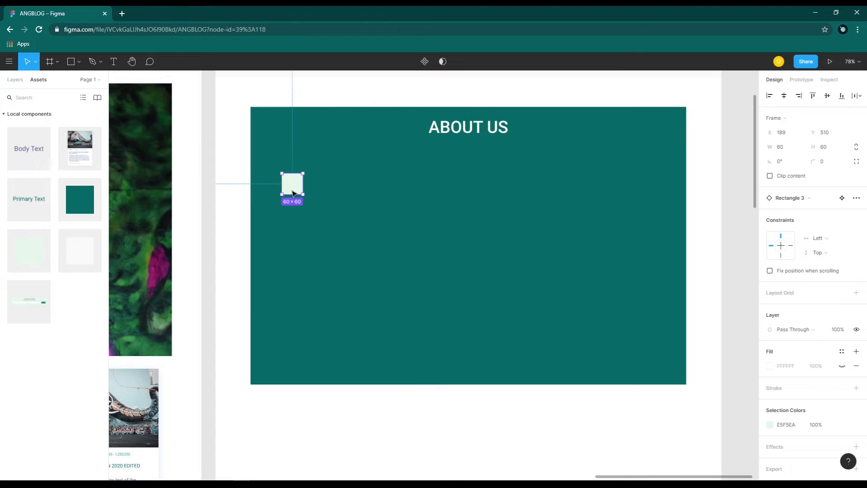
left_click(781, 148)
left_click(826, 148)
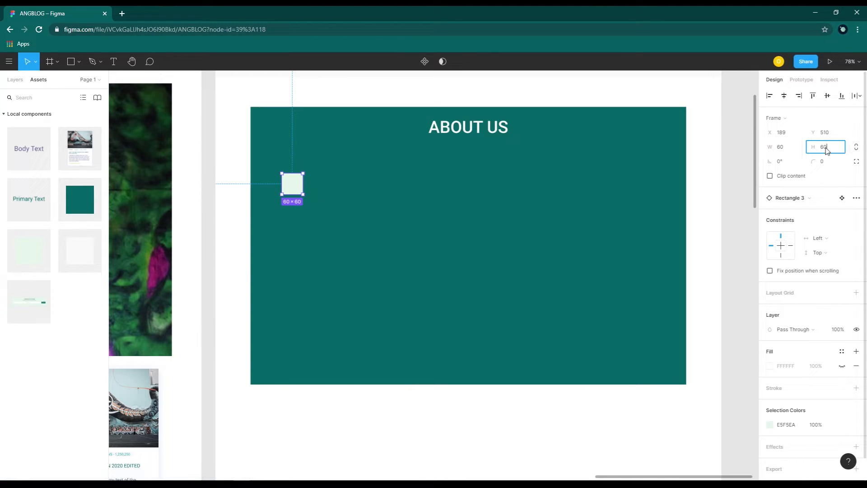
type("510")
left_click(785, 148)
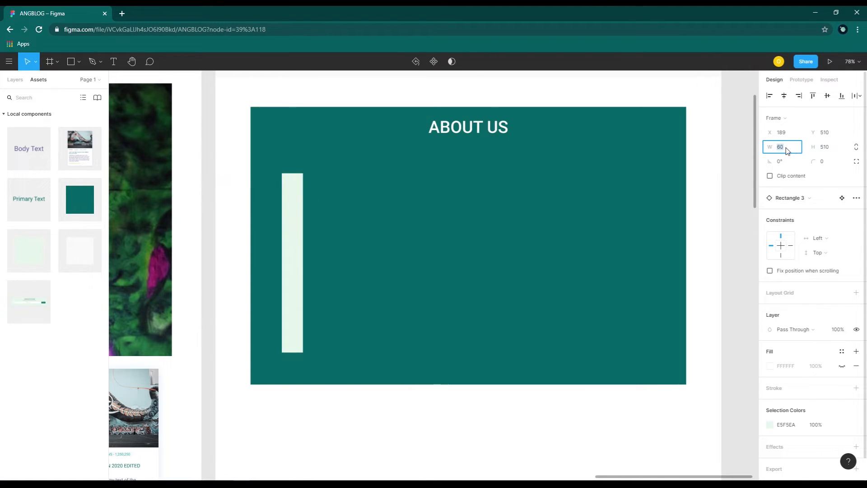
left_click(783, 150)
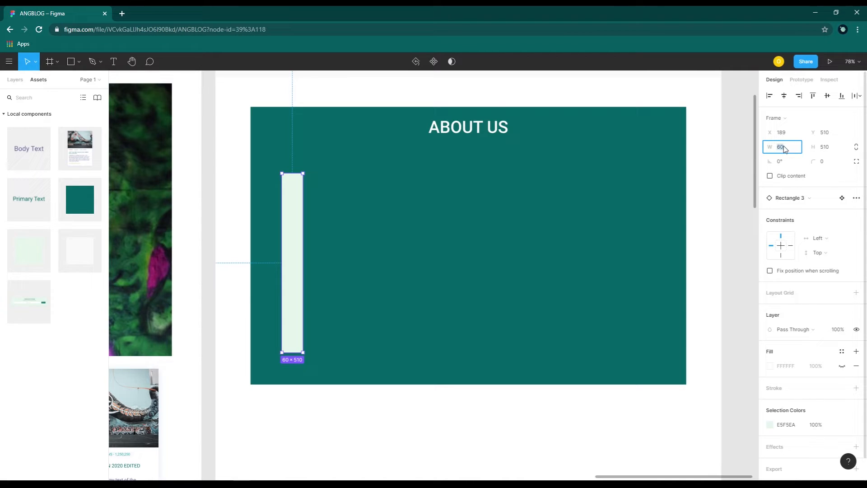
type("1120")
key("Return")
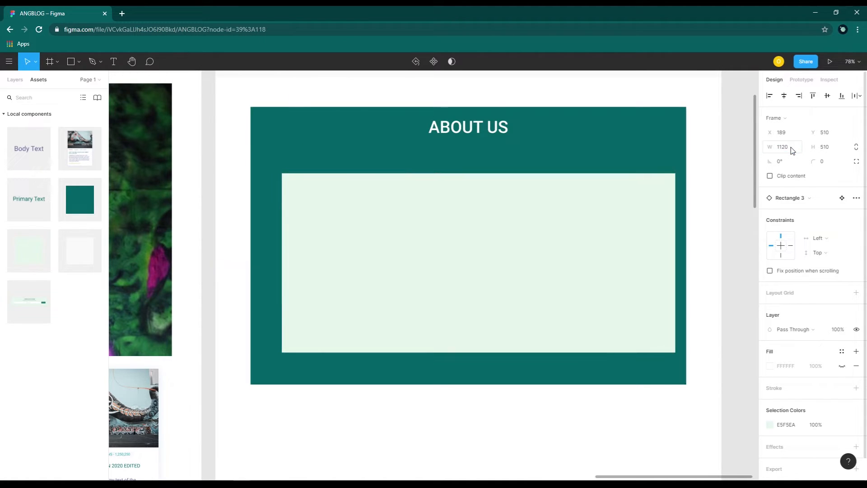
left_click(784, 98)
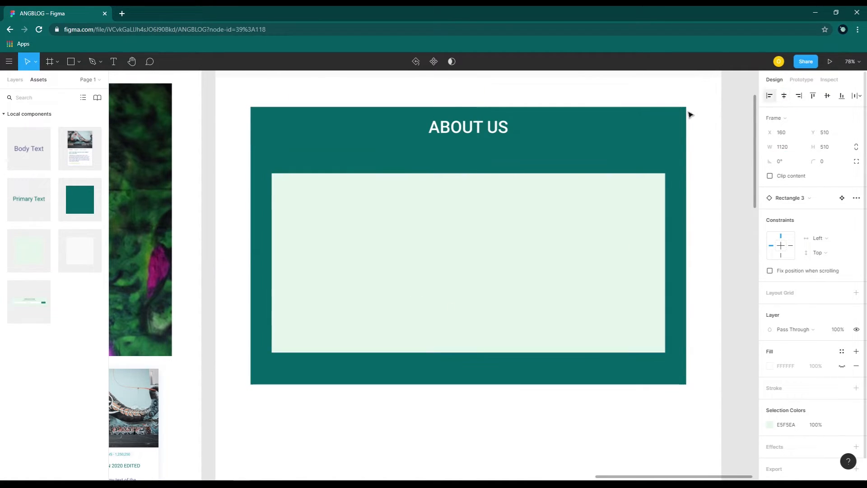
left_click_drag(522, 251, 521, 237)
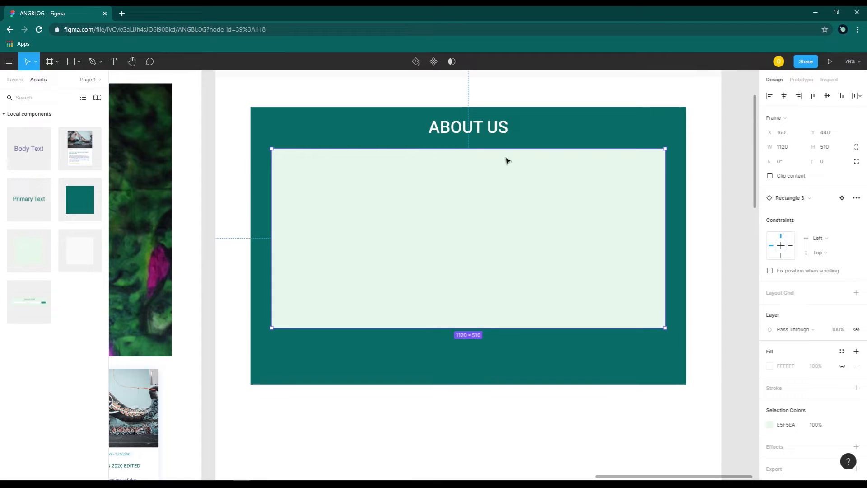
- Place a Primary Text component in the pale green rectangle at about X 219, Y 489, and copy the "What is Lorem Ipsum?" paragraph from lipsum.com
left_click_drag(25, 152, 298, 177)
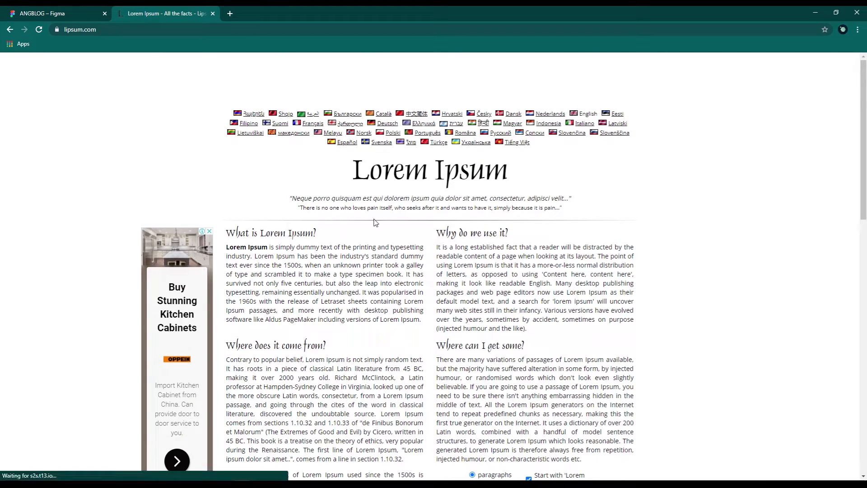
scroll(253, 157, "down", 2)
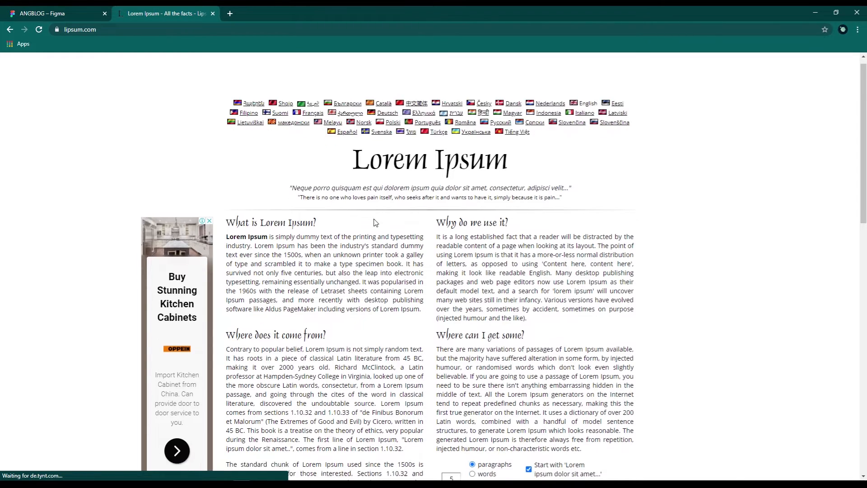
left_click_drag(226, 156, 423, 235)
key("ctrl+c")
left_click(72, 14)
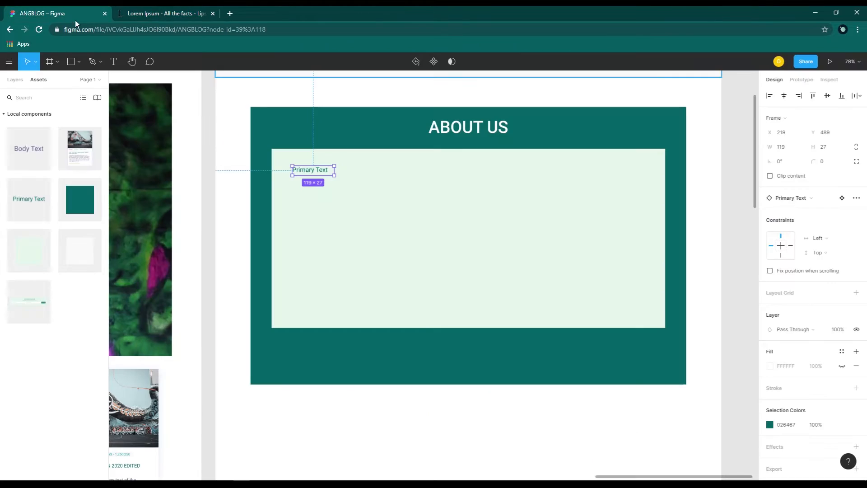
- Replace the Primary Text with the copied Lorem Ipsum paragraph, resize its box to 1015 by 135 and centre it horizontally
double_click(321, 170)
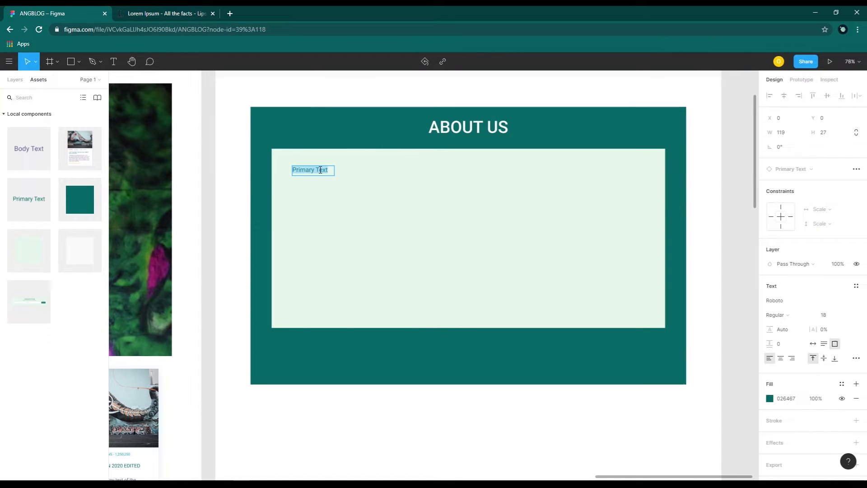
key("ctrl+v")
key("Escape")
left_click_drag(338, 181, 650, 181)
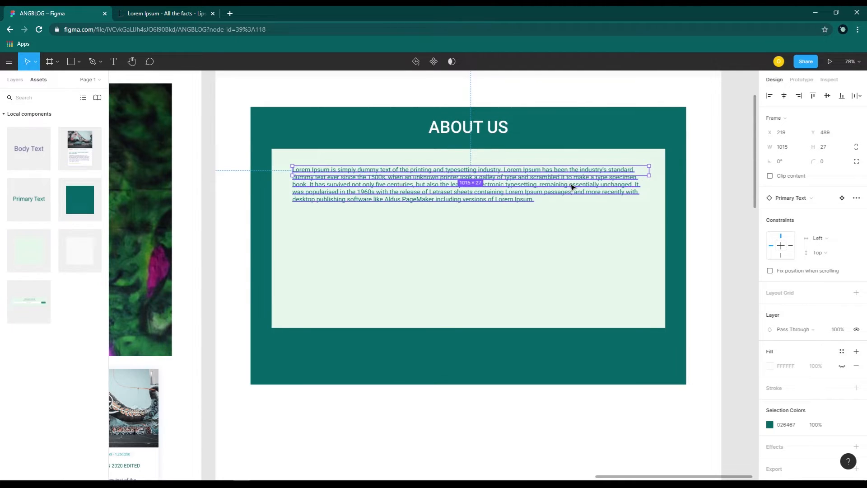
left_click_drag(564, 175, 563, 213)
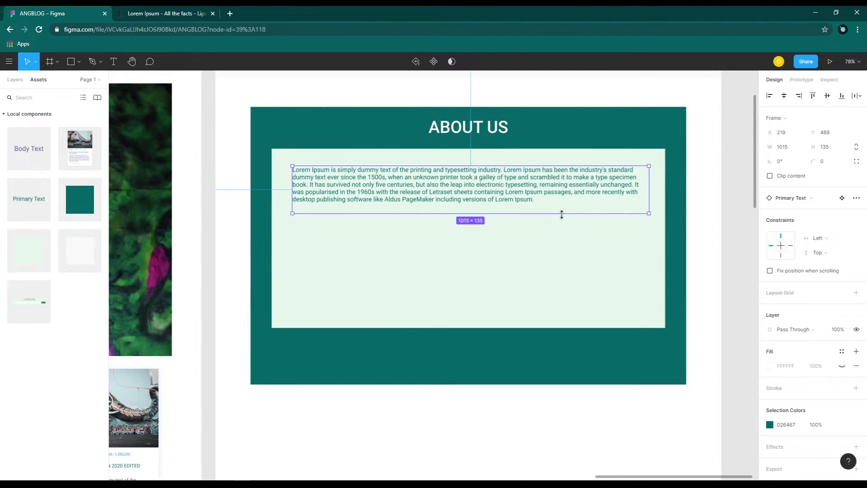
left_click(784, 95)
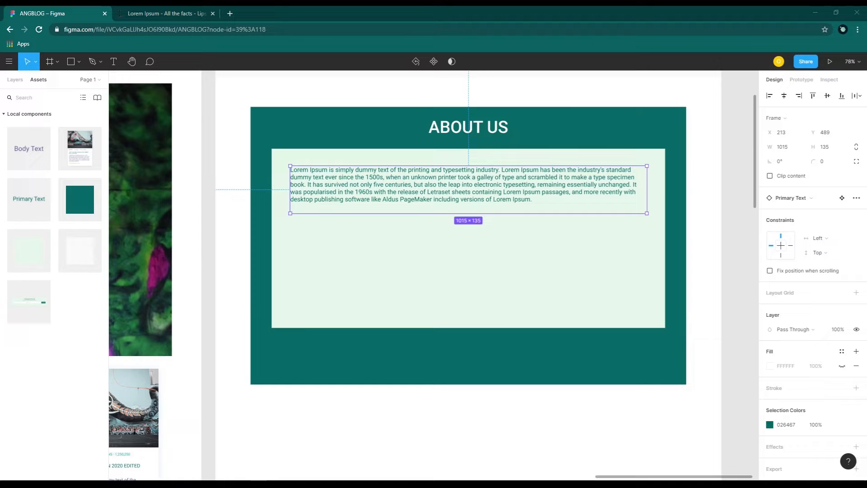
- Set the letter spacing of the Lorem Ipsum paragraph to 10%
double_click(505, 193)
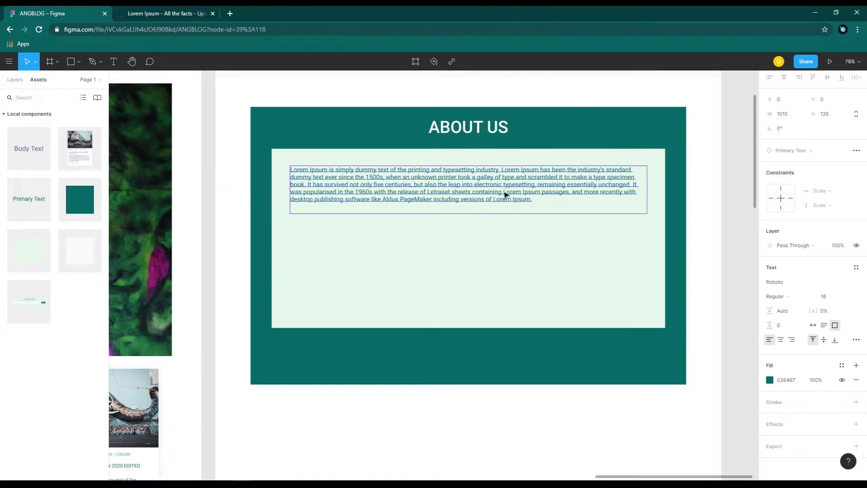
left_click(824, 312)
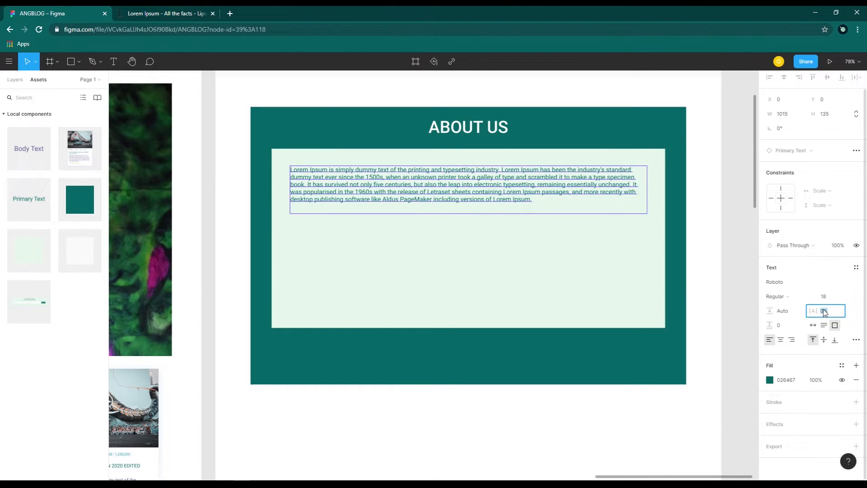
type("10")
key("Return")
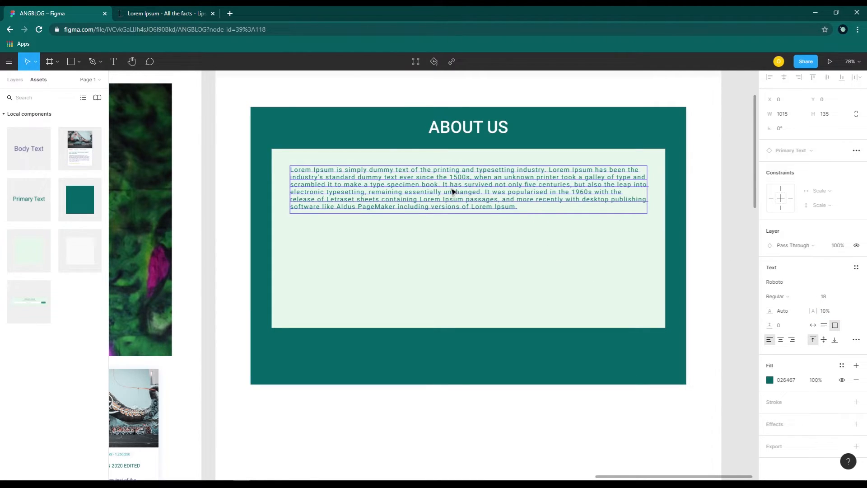
- Duplicate the paragraph below at about X 207, Y 659, increase its height to 304 and append the paragraph again after a blank line
left_click_drag(450, 190, 447, 247)
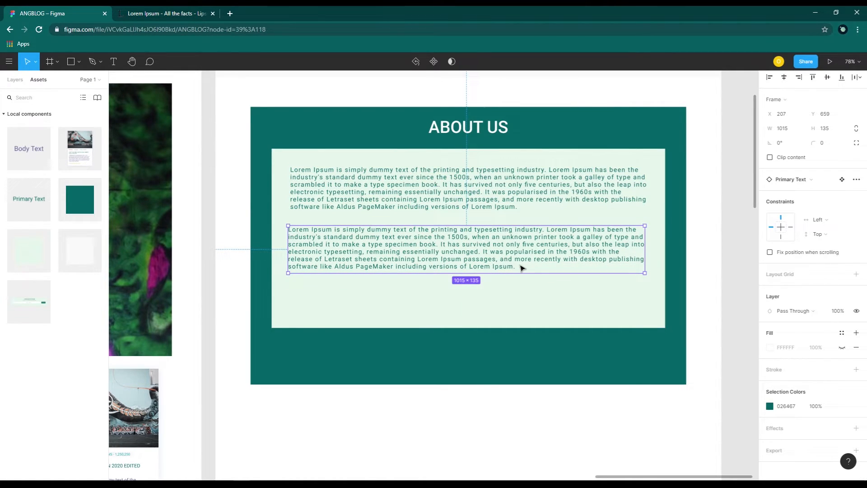
left_click_drag(518, 273, 529, 288)
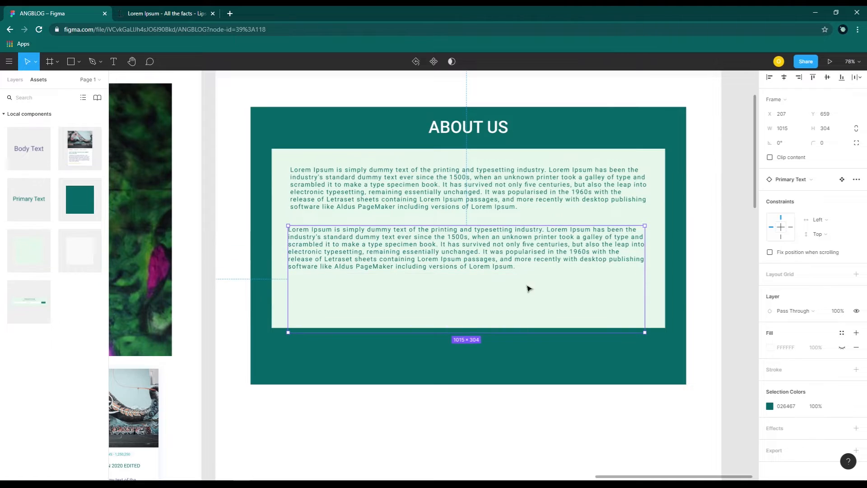
double_click(515, 268)
double_click(516, 267)
key("ctrl+c")
left_click(516, 268)
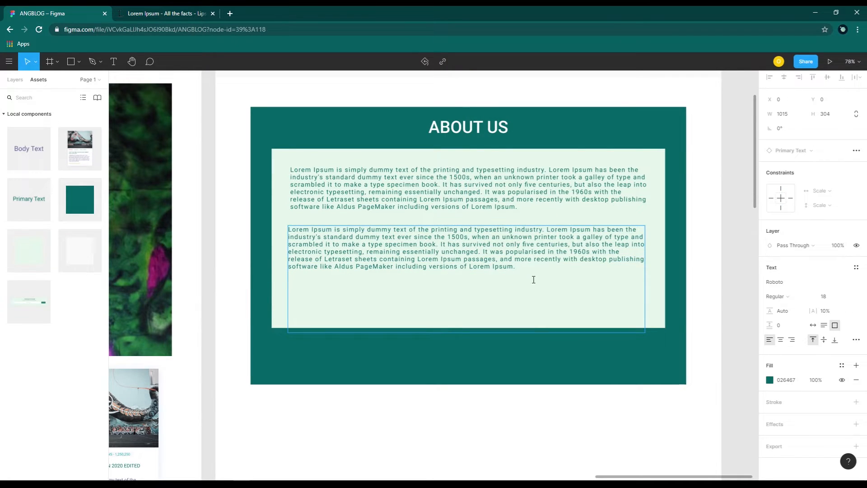
key("Return")
key("Return")
key("ctrl+v")
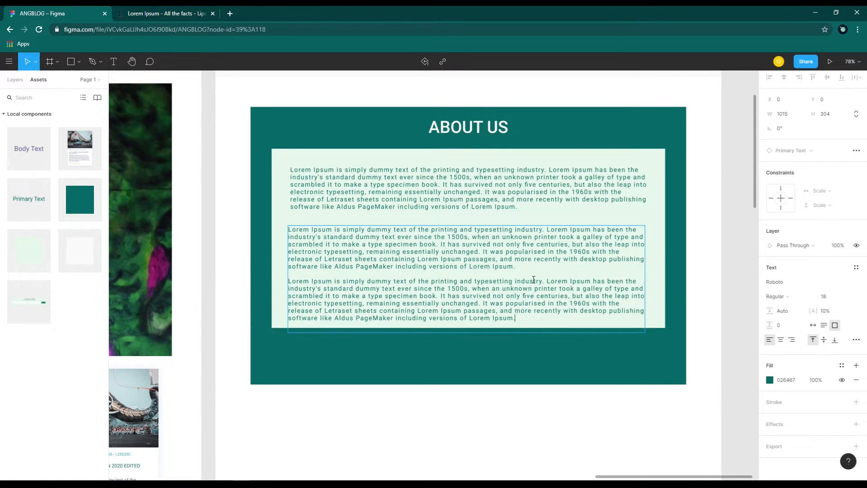
- Increase the pale green rectangle's height to 634 and slightly lengthen the dark green rectangle behind it
left_click(657, 235)
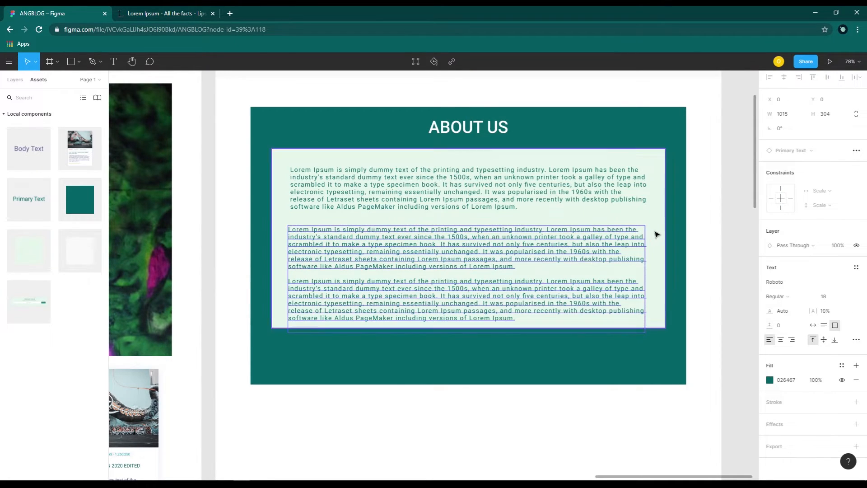
left_click(579, 332)
left_click_drag(571, 334, 571, 325)
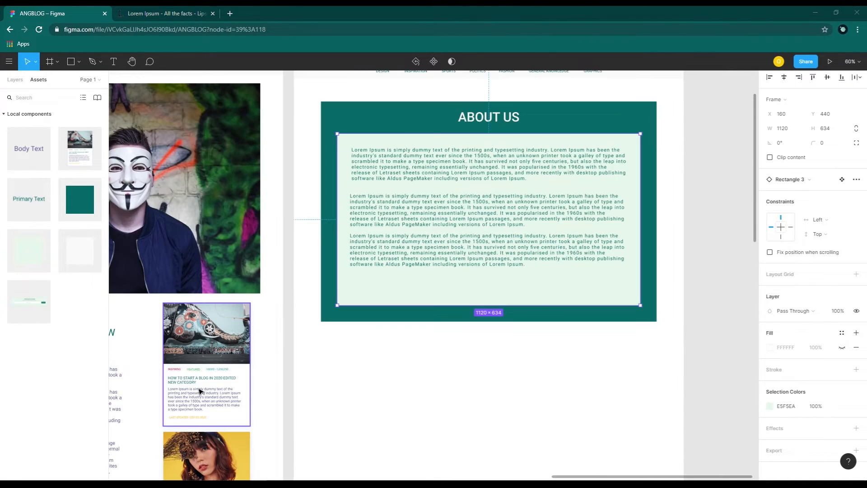
left_click(444, 360)
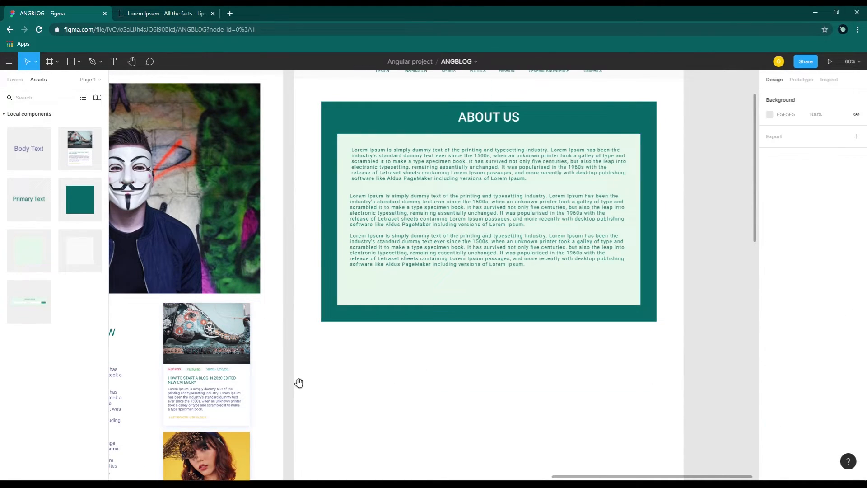
- Copy the LOAD MORE button from the home page into the pale green rectangle under the paragraphs, at about X 625, Y 961
left_click_drag(298, 383, 587, 366)
left_click_drag(239, 339, 526, 318)
left_click_drag(198, 393, 265, 285)
left_click(309, 314)
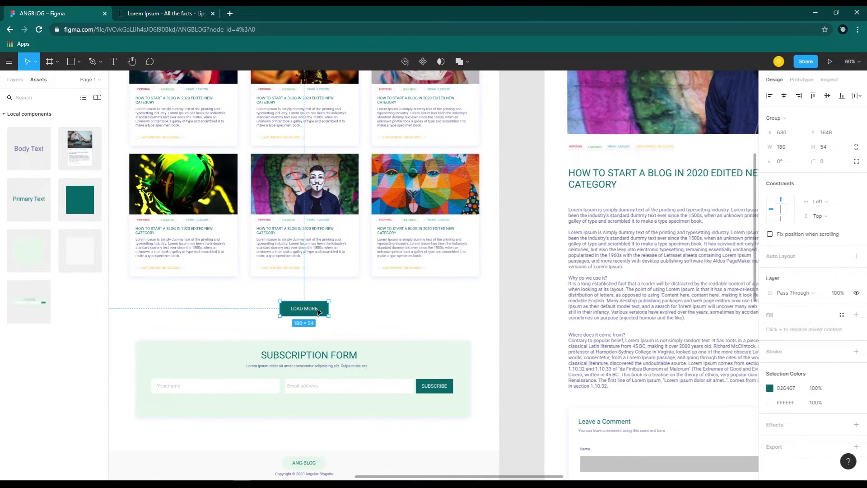
left_click_drag(318, 312, 575, 324, "alt")
left_click_drag(654, 332, 292, 335)
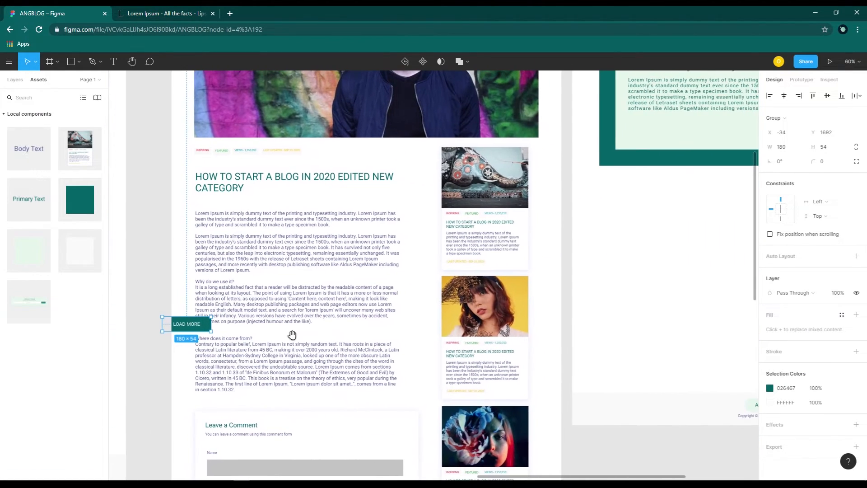
left_click_drag(196, 328, 540, 263)
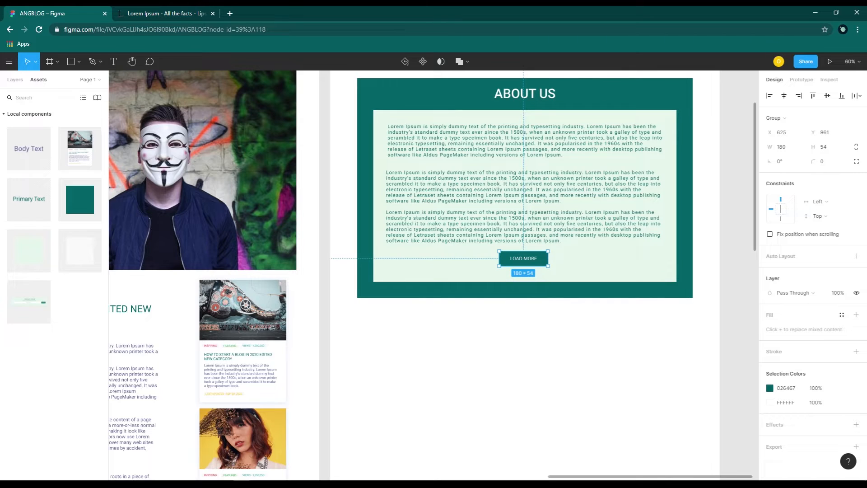
- Change the copied button's label to "BACK TO HOME" and align the label and button background on their horizontal centres
scroll(534, 264, "up", 5)
double_click(519, 258)
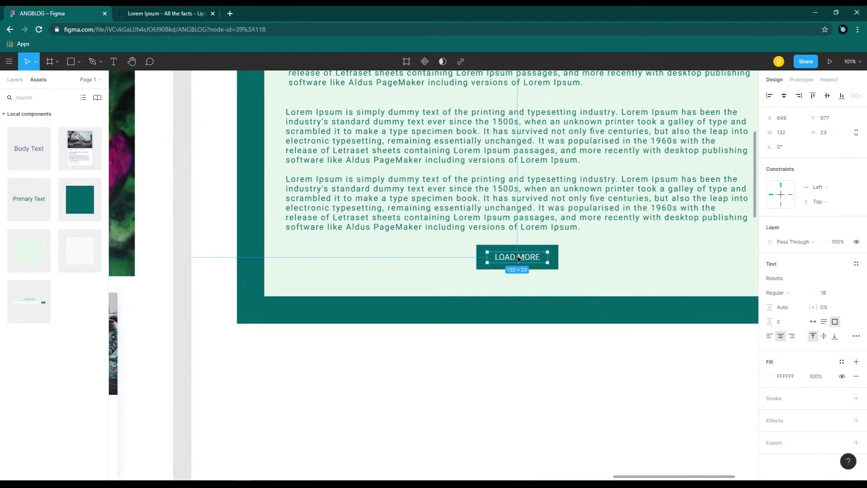
double_click(519, 257)
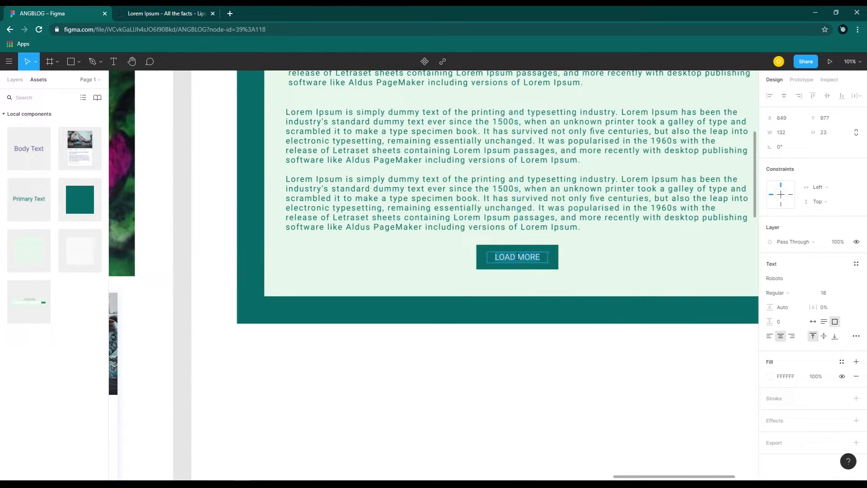
key("BackSpace")
type("BACK TO HOME")
left_click(577, 274)
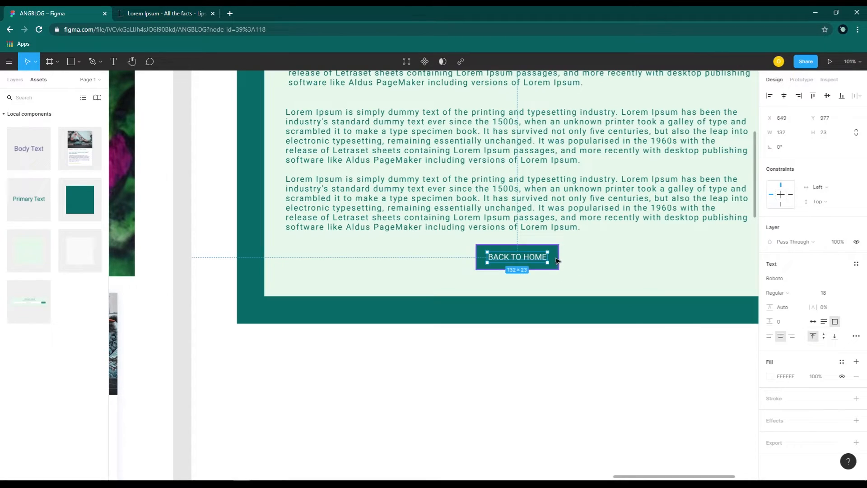
left_click(551, 264)
left_click(524, 259, "shift")
left_click(783, 97)
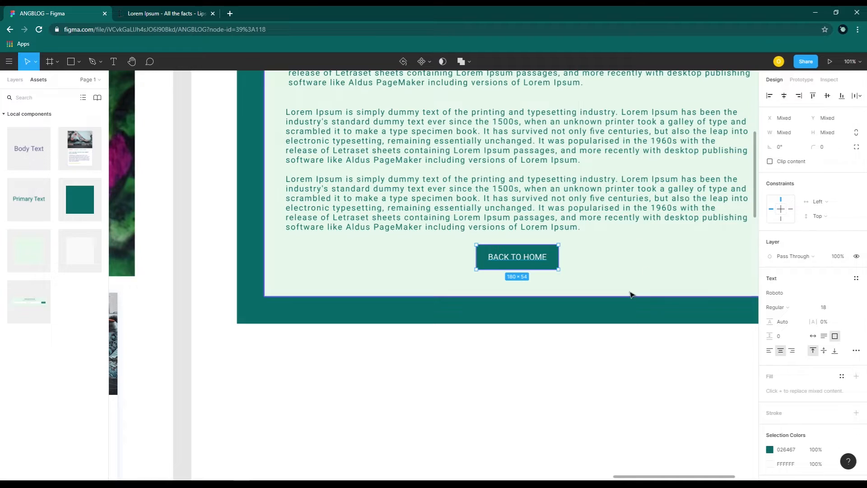
- Shorten the pale green rectangle below the button and reduce the dark green rectangle's height to 791
left_click(637, 277)
scroll(637, 276, "down", 3)
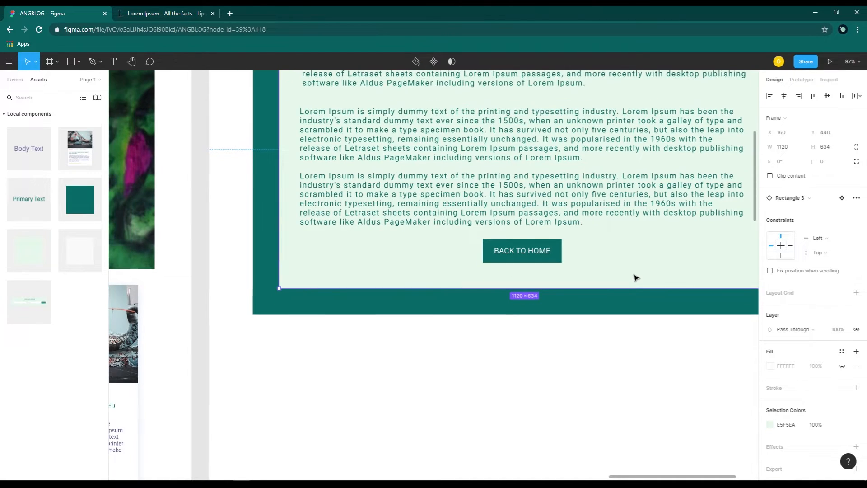
left_click_drag(650, 300, 582, 373)
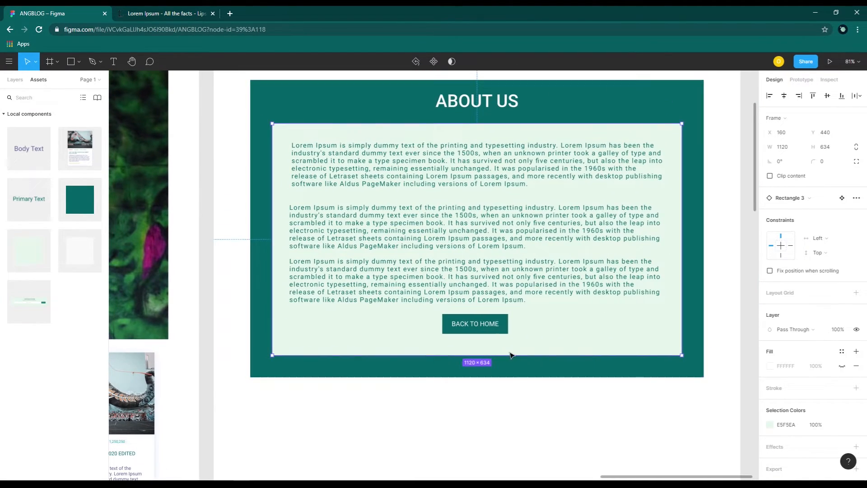
left_click_drag(494, 353, 492, 368)
left_click(492, 375)
left_click(537, 389)
scroll(564, 382, "up", 1)
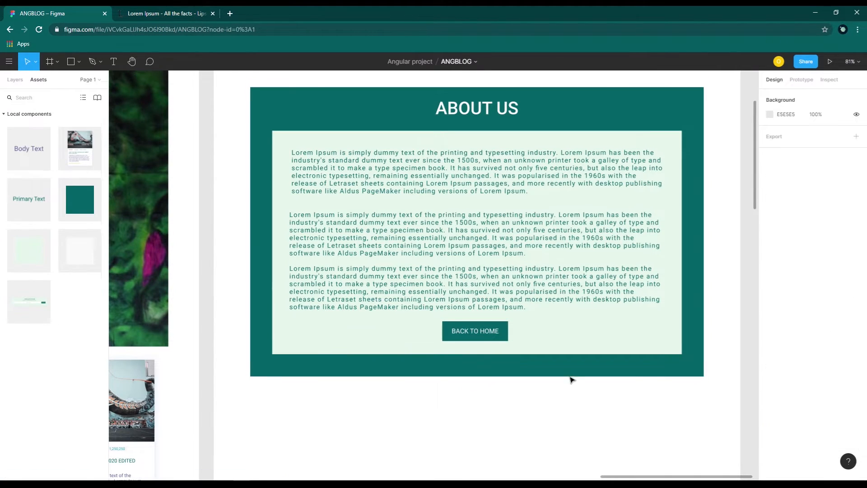
- Group the dark green block with its heading, paragraphs and button, and rename the group "About Us"
scroll(407, 271, "up", 1)
left_click_drag(230, 100, 621, 429)
right_click(458, 298)
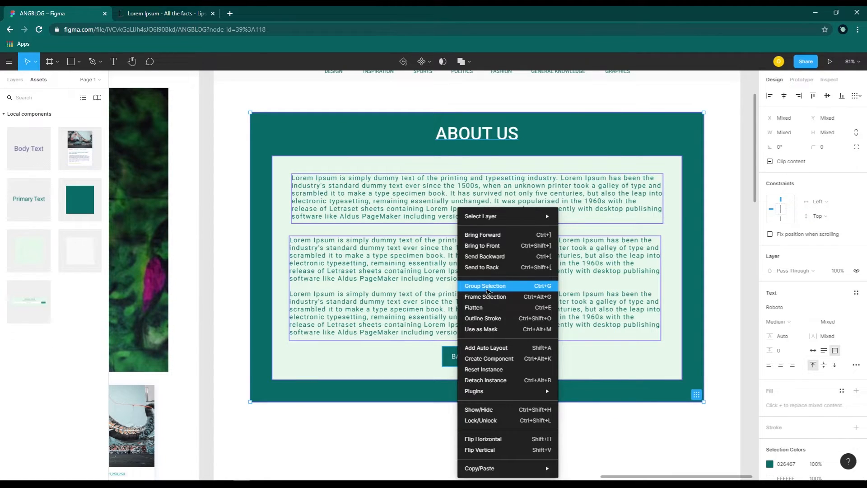
left_click(487, 285)
left_click(15, 80)
double_click(40, 111)
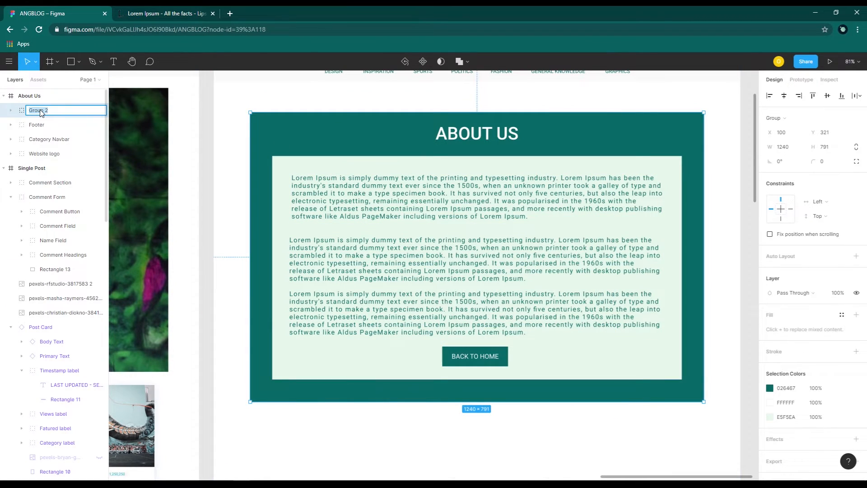
key("Return")
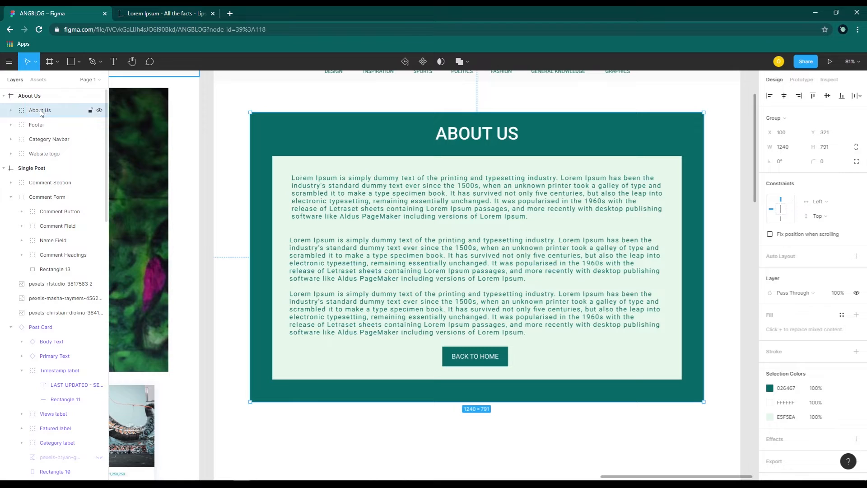
- Reduce the About Us frame's height to 1376 so the footer sits closer beneath the green block
scroll(639, 311, "up", 1)
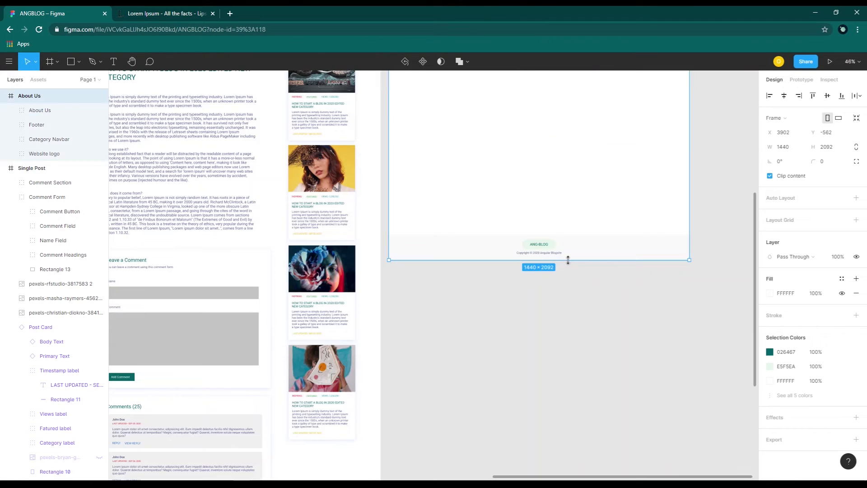
left_click_drag(568, 259, 567, 149)
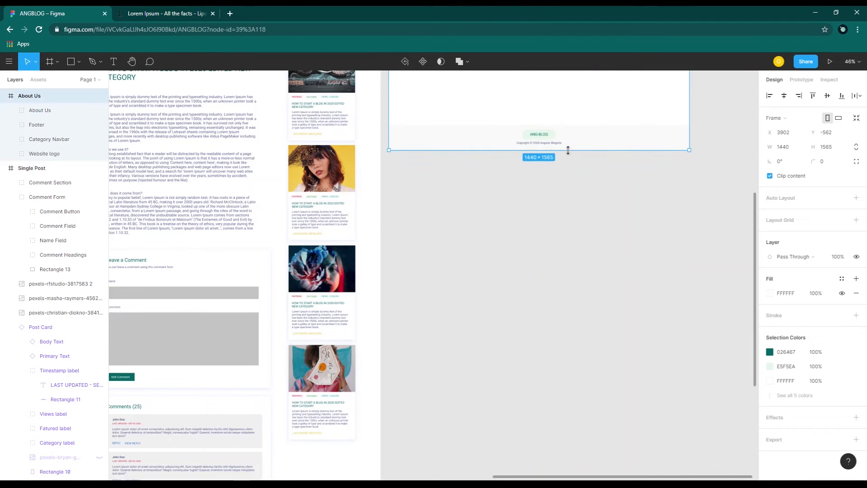
scroll(594, 151, "up", 8)
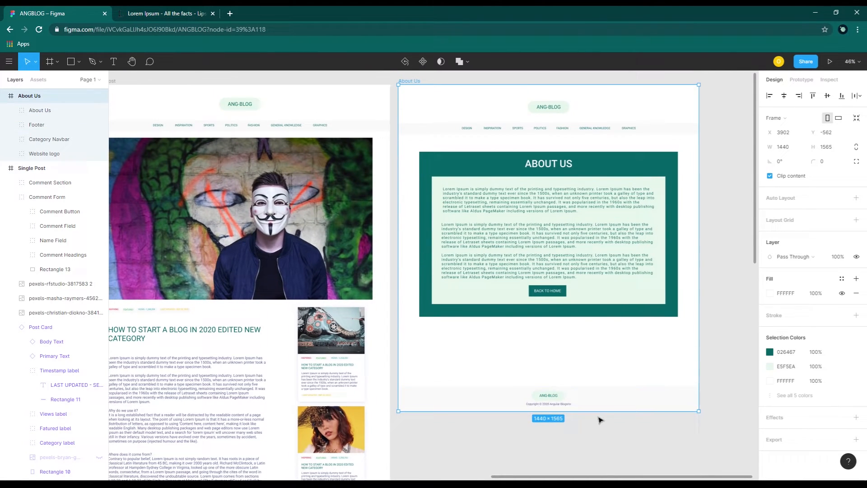
left_click_drag(599, 411, 600, 371)
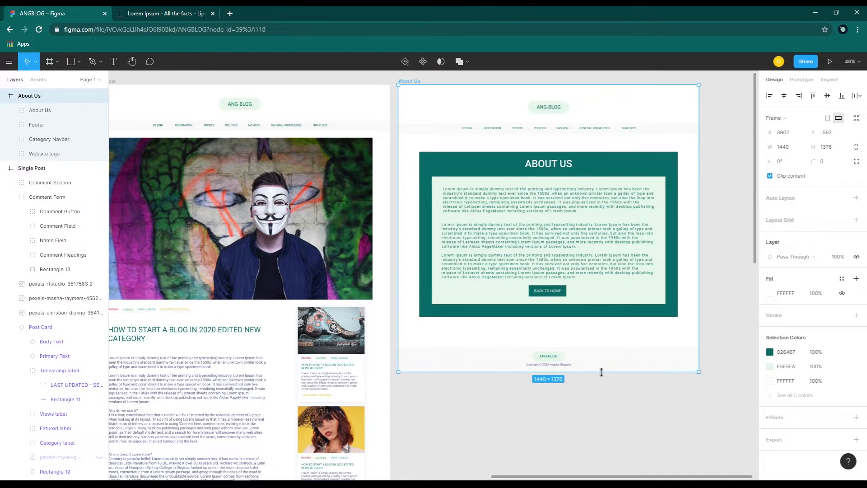
left_click(595, 335)
scroll(595, 335, "up", 1)
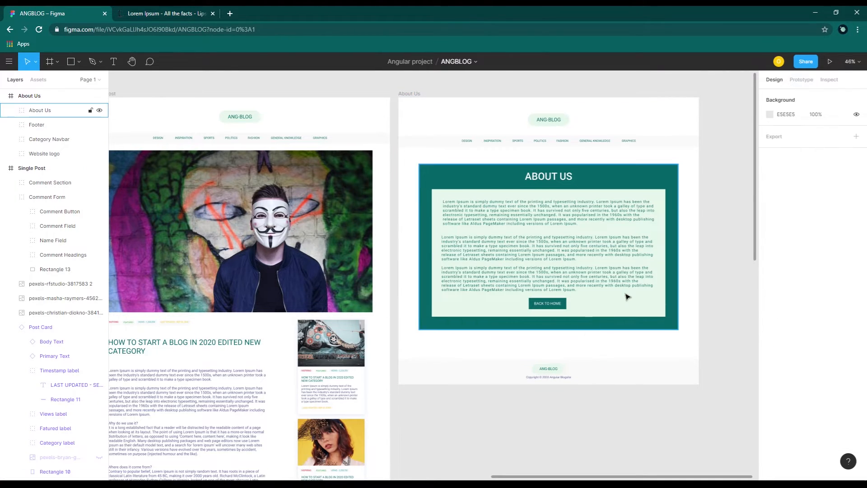
- Add a Desktop preset frame beside the About Us page, align its top edge with that page, and make it 1376 high
scroll(624, 294, "up", 5)
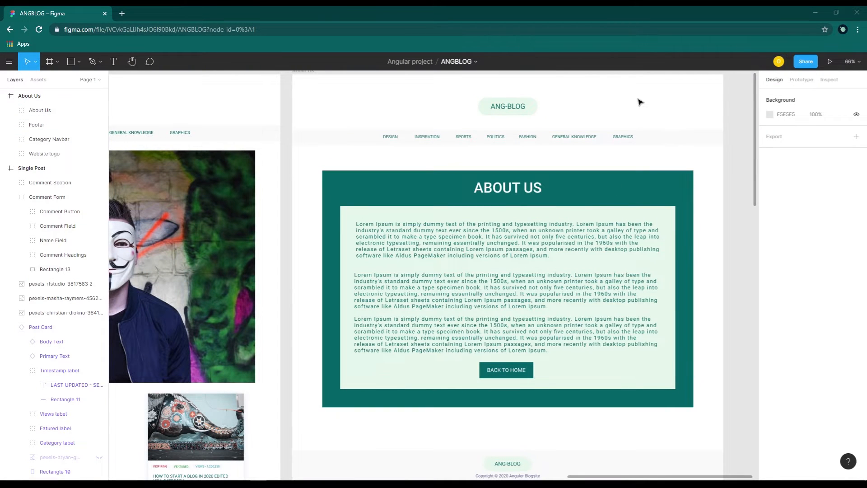
left_click_drag(676, 112, 333, 211)
scroll(469, 220, "down", 5, "ctrl")
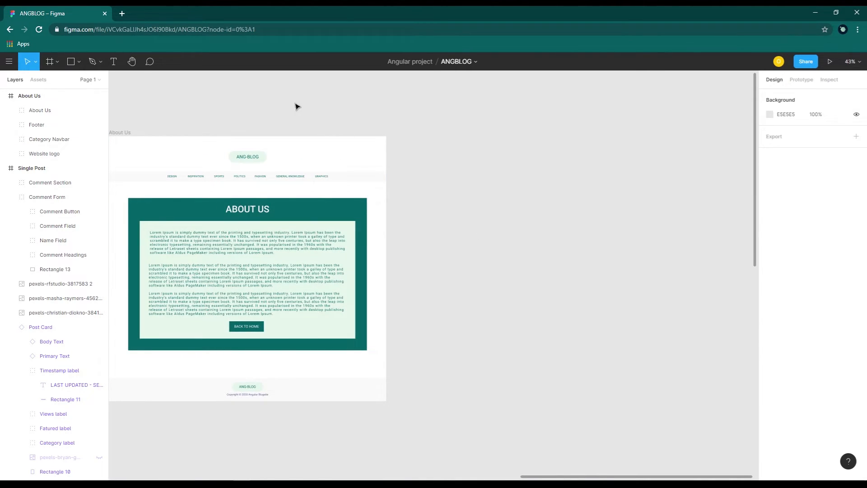
left_click(50, 64)
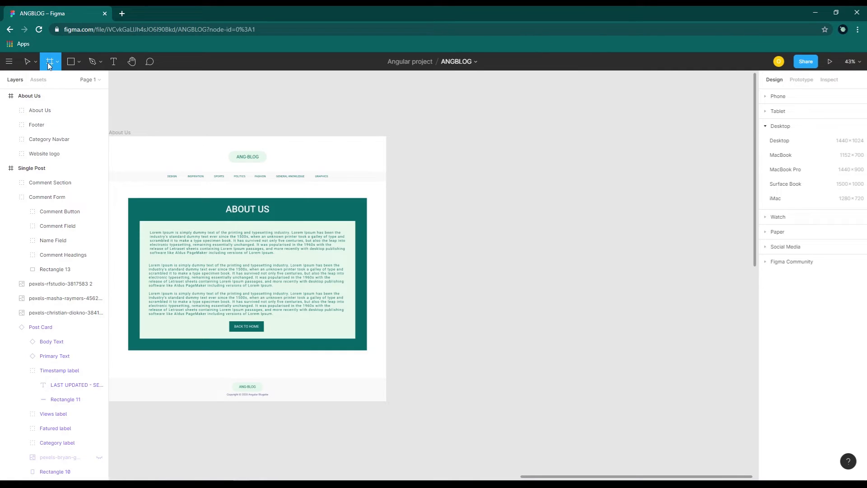
left_click(781, 141)
left_click_drag(533, 176, 529, 137)
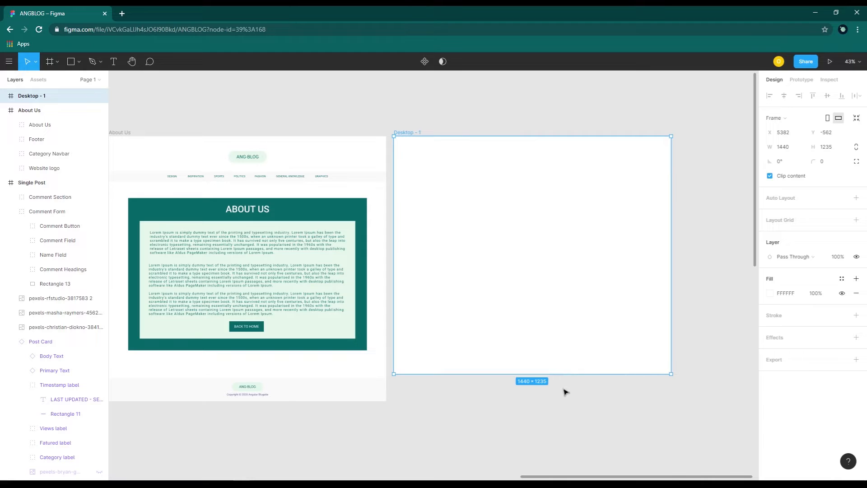
left_click_drag(561, 374, 559, 400)
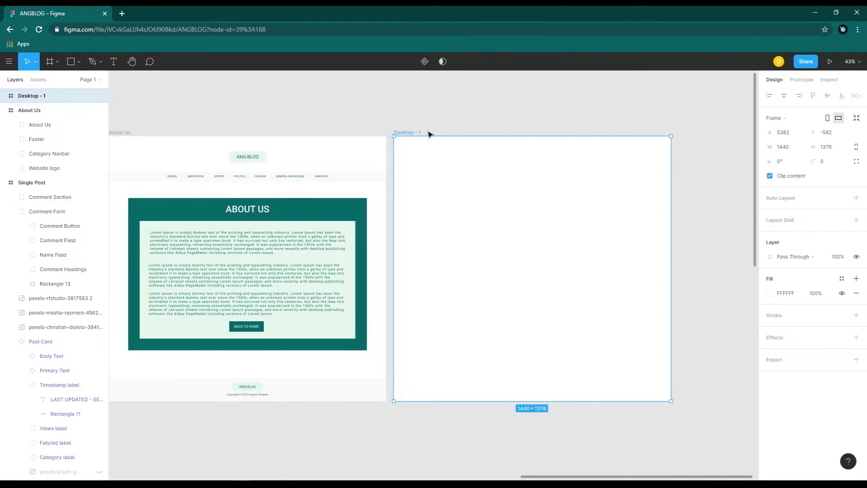
- Rename the new frame as "Terms & Condition"
key("ctrl+r")
type("Te")
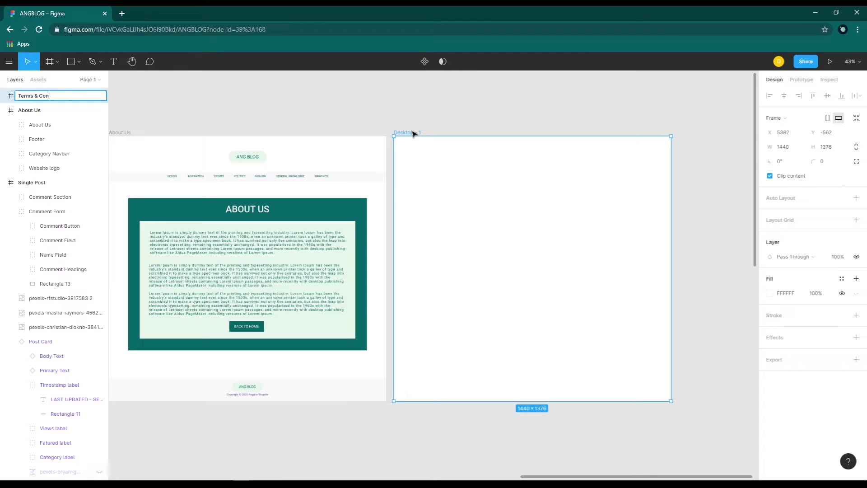
key("Return")
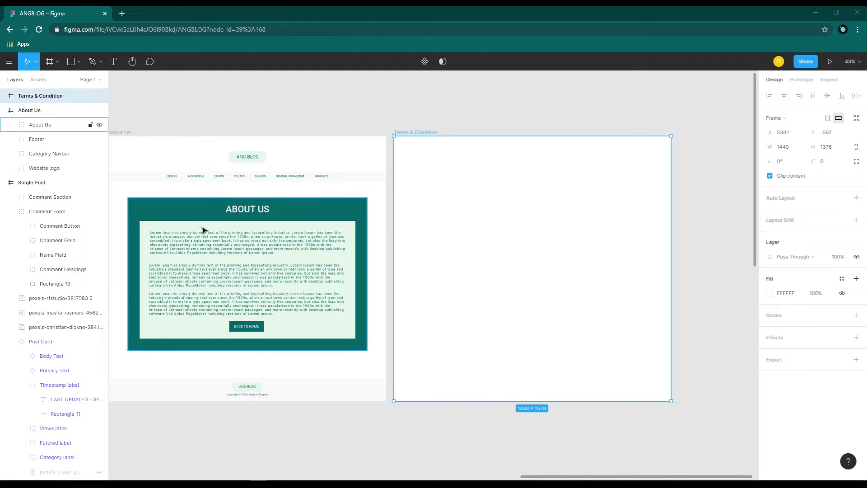
- Copy the About Us page's logo, category navbar, green block and footer into the Terms & Condition frame and shift them down to match the original
left_click(277, 129)
left_click_drag(170, 128, 316, 379)
left_click_drag(293, 281, 581, 267)
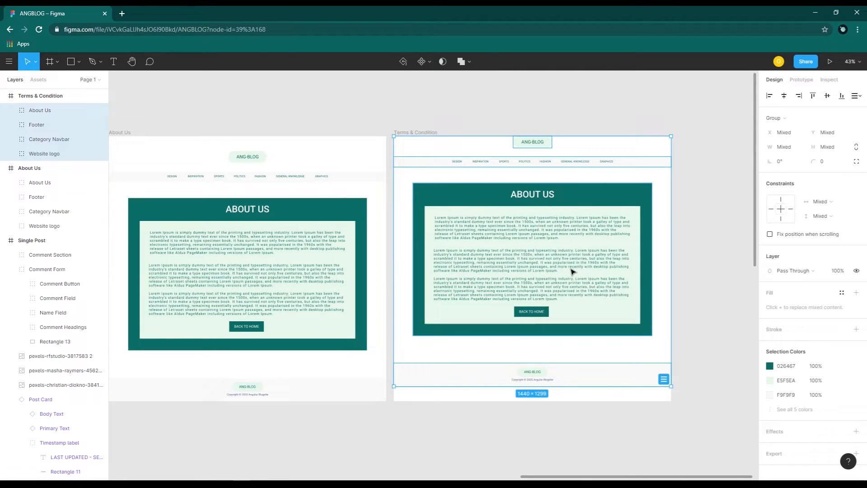
left_click(691, 309)
key("ctrl+z")
key("shift+Down")
key("shift+Down")
key("shift+Down")
key("shift+Down")
key("shift+Down")
key("shift+Down")
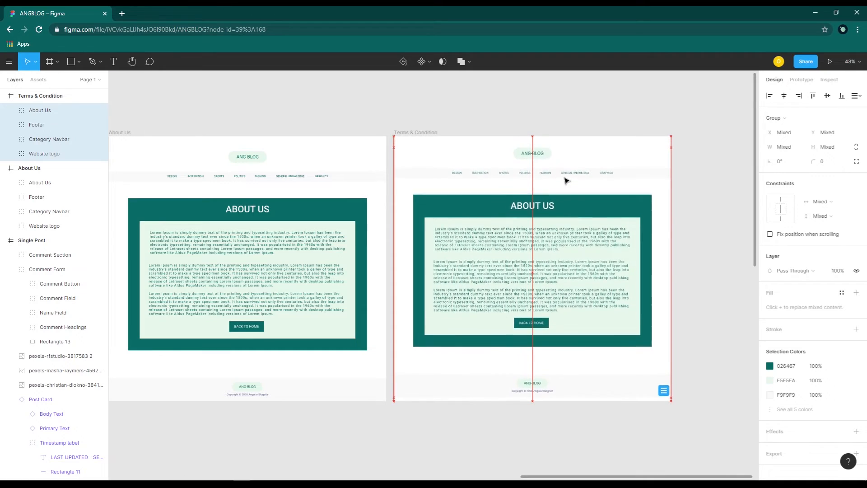
key("shift+Down")
key("shift+Down")
key("shift+Down")
key("shift+Down")
- Change the copied green block's "ABOUT US" heading to "TERMS & CONDITIONS"
scroll(541, 222, "up", 5, "ctrl")
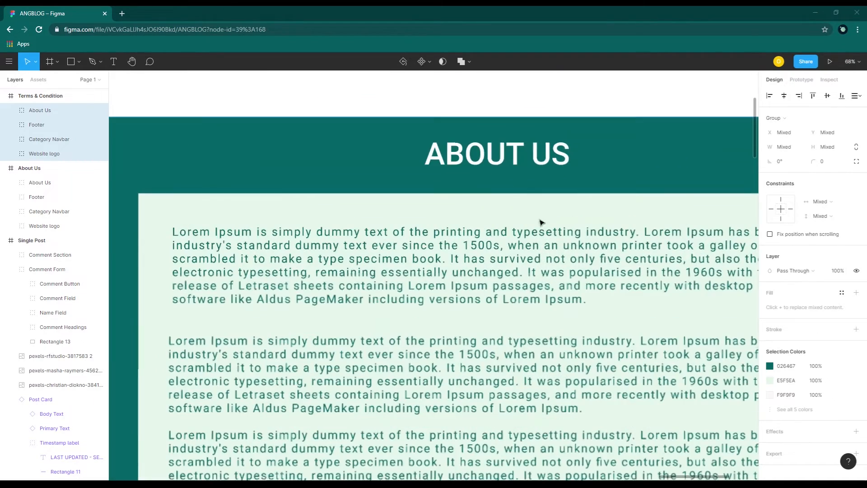
double_click(500, 156)
double_click(499, 156)
type("TERM")
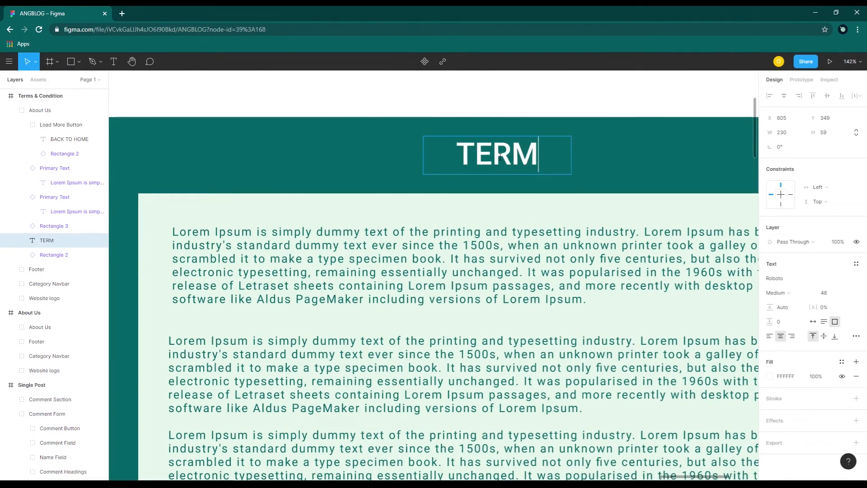
type("S & CONDITIONS")
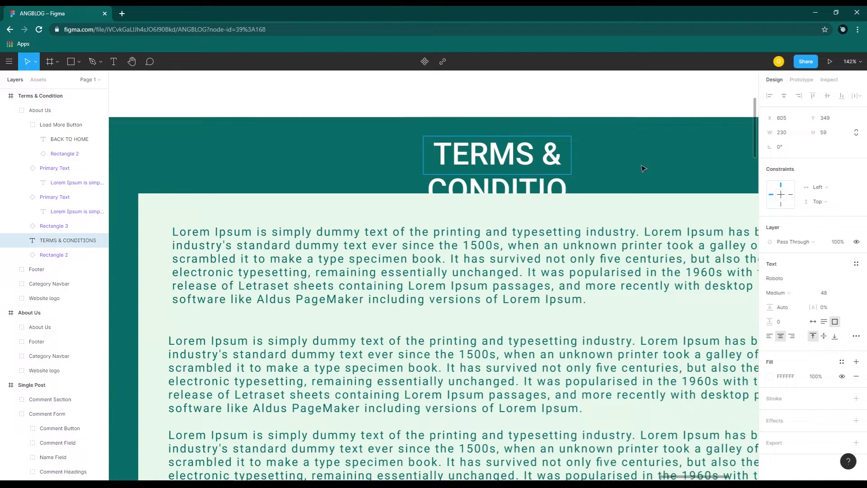
key("Escape")
- Widen the TERMS & CONDITIONS heading's text box to 522 so it fits one line, and centre it horizontally in the green block
left_click_drag(571, 155, 737, 162)
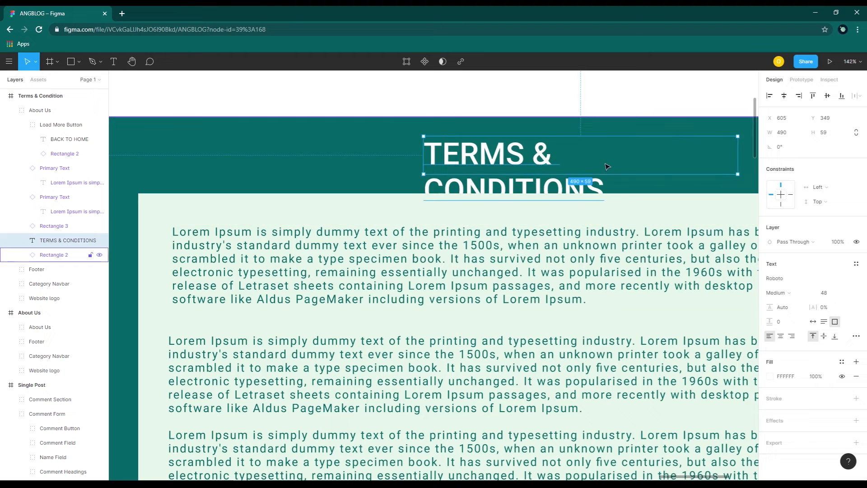
left_click_drag(423, 155, 403, 156)
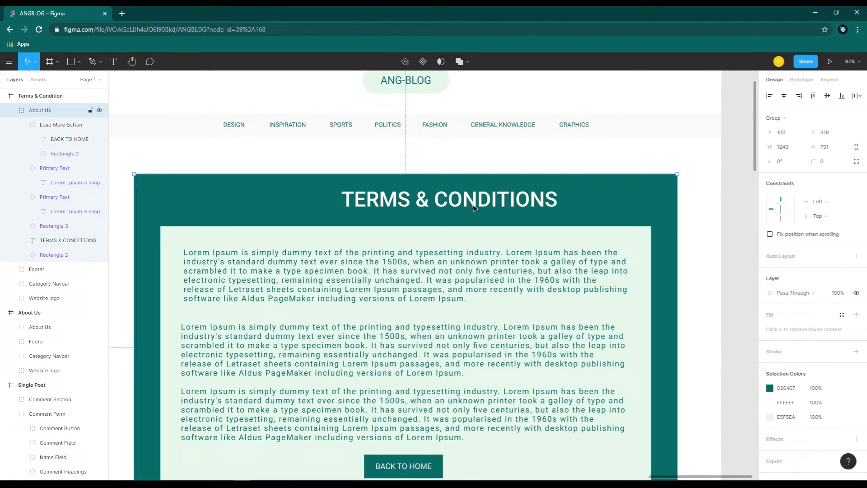
double_click(474, 208)
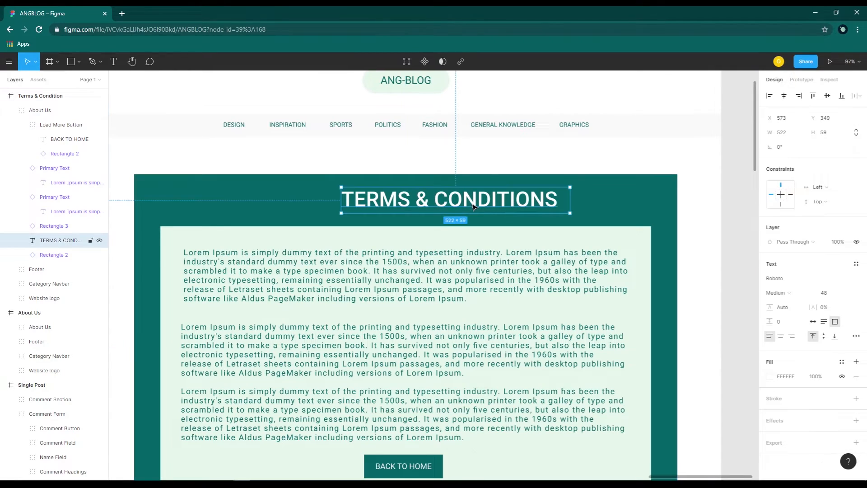
left_click(784, 96)
- Collapse the copied green block's layers and rename its group as "Terms & COndition"
left_click(38, 110)
left_click(21, 125)
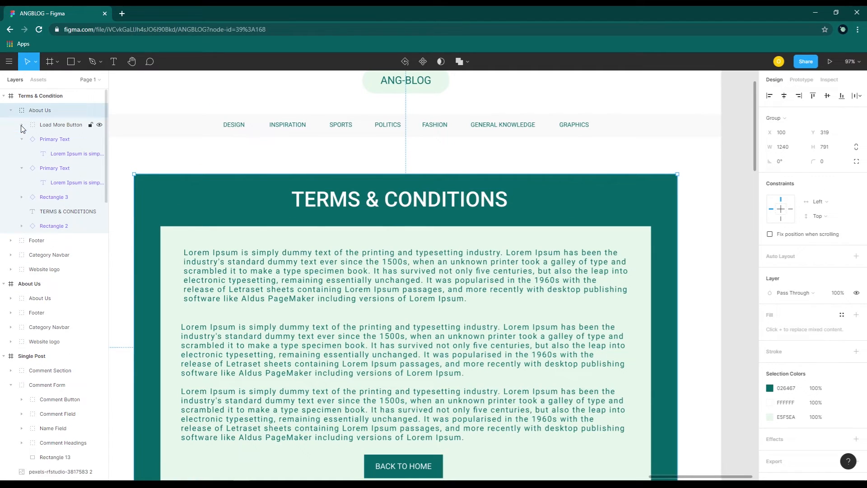
left_click(22, 139)
left_click(22, 154)
left_click(11, 111)
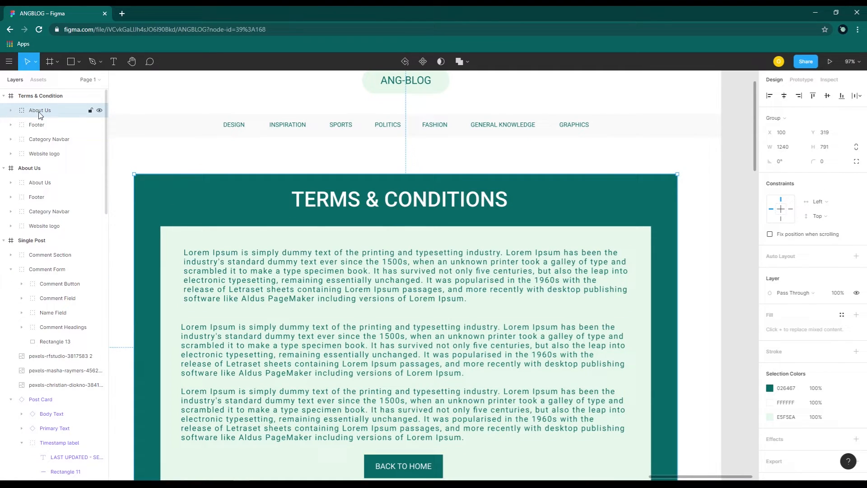
double_click(39, 111)
type("Terms")
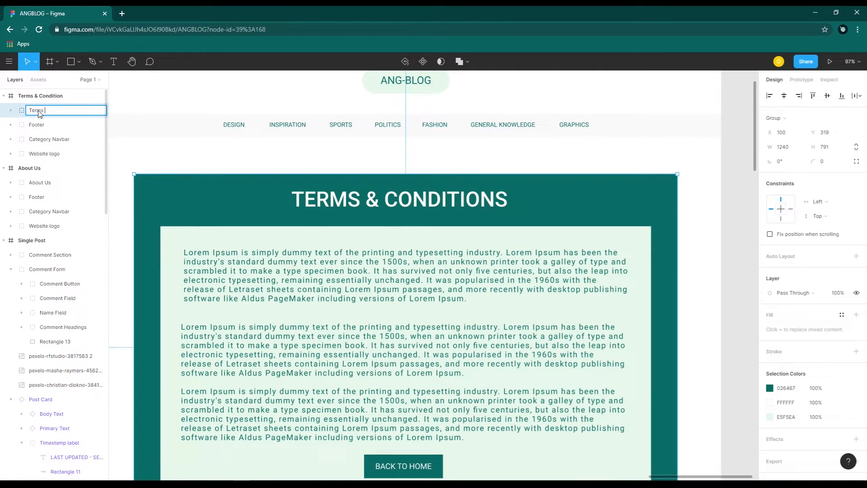
type(" & COndition")
key("Return")
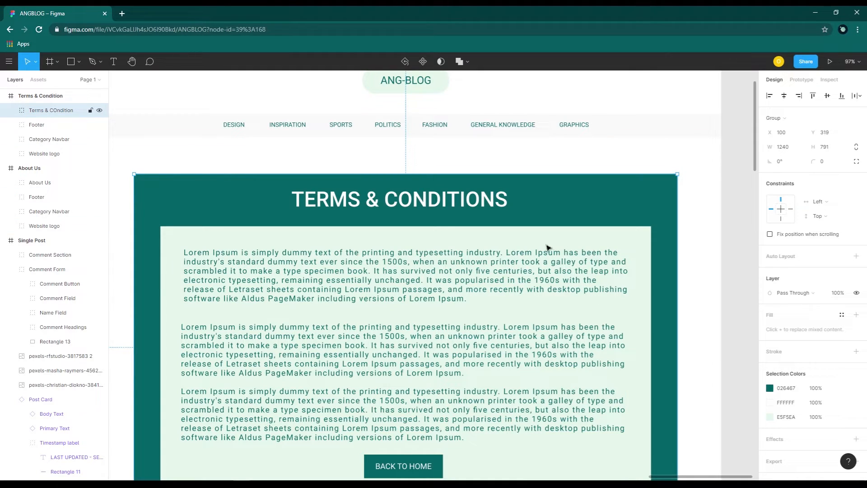
- Review the Terms & Condition page's layout from the logo down to the footer
scroll(547, 247, "down", 5)
scroll(547, 247, "up", 3)
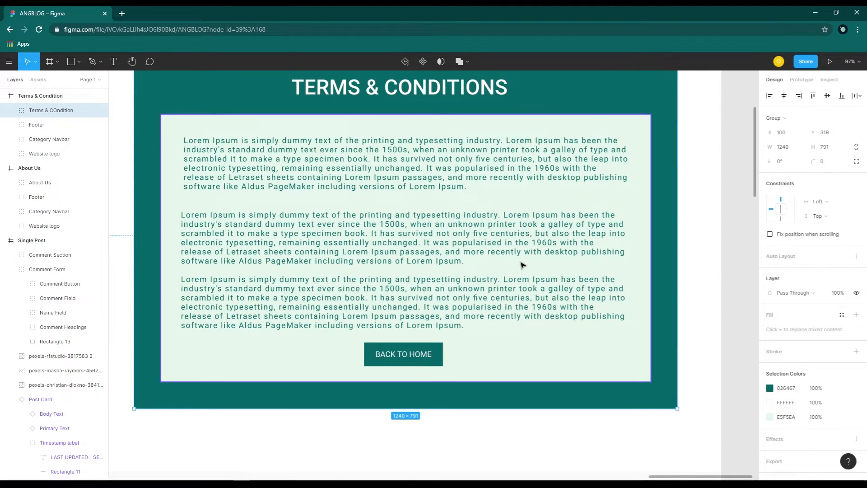
scroll(522, 264, "down", 6)
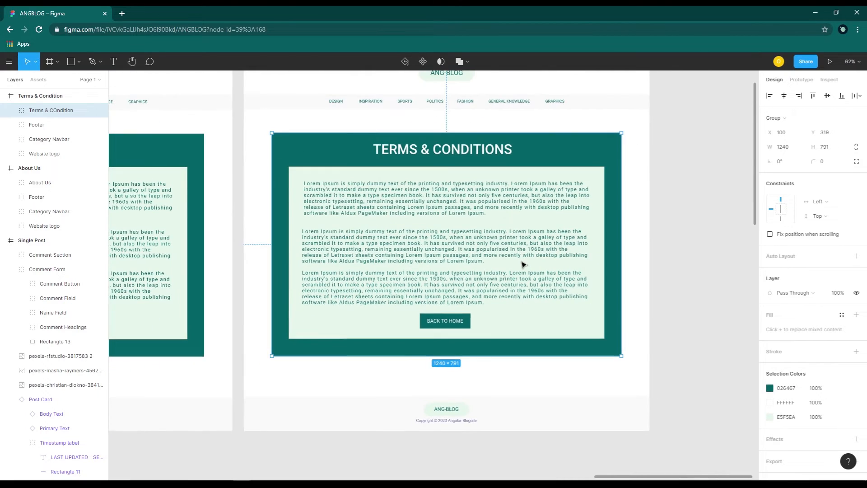
scroll(522, 264, "down", 2)
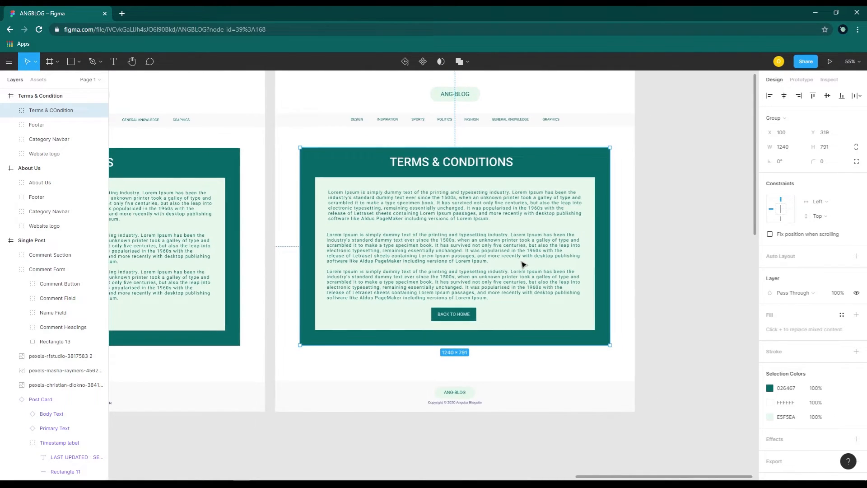
scroll(537, 259, "up", 1)
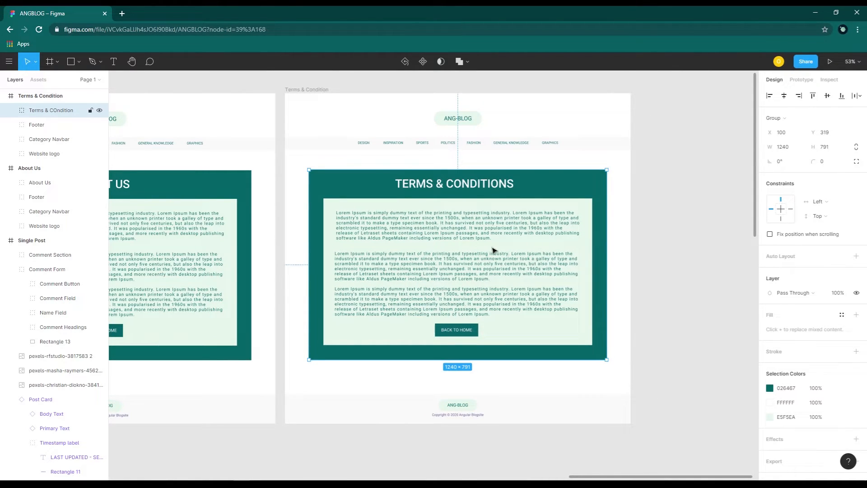
scroll(686, 310, "up", 1)
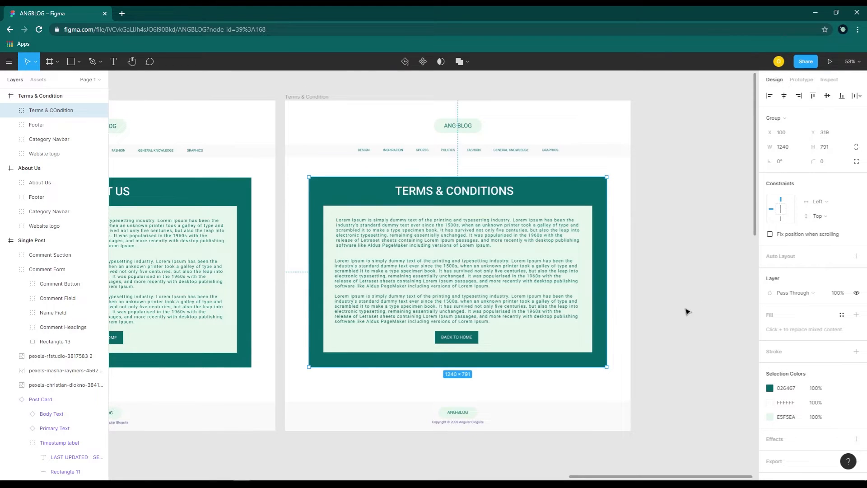
scroll(687, 312, "down", 1)
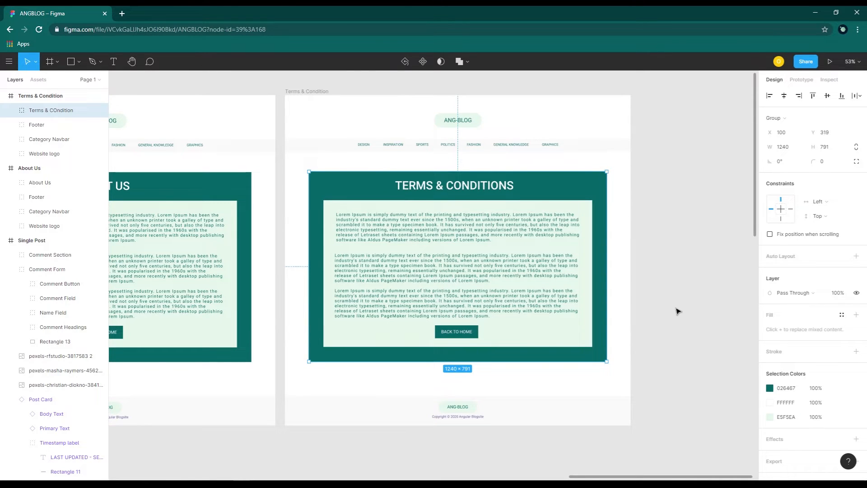
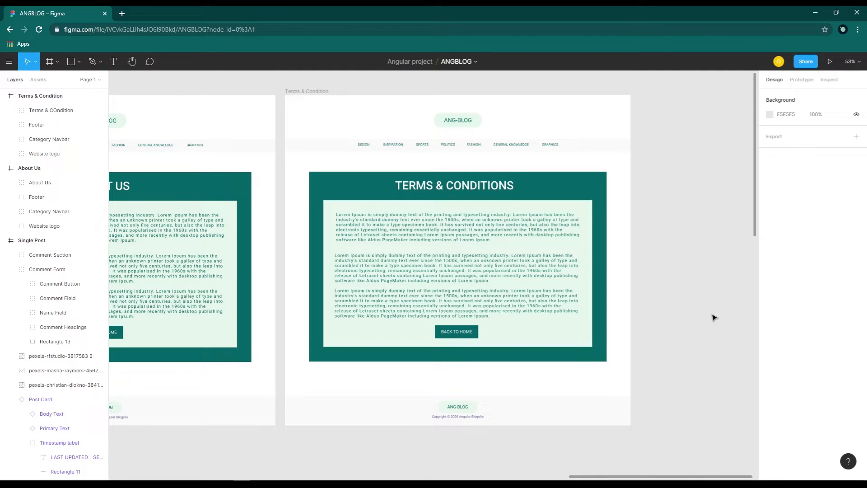
- Add another Desktop preset frame beside the Terms & Condition page, aligned to its top edge and 1376 high
key("space")
left_click_drag(715, 311, 470, 351)
left_click_drag(597, 321, 484, 318)
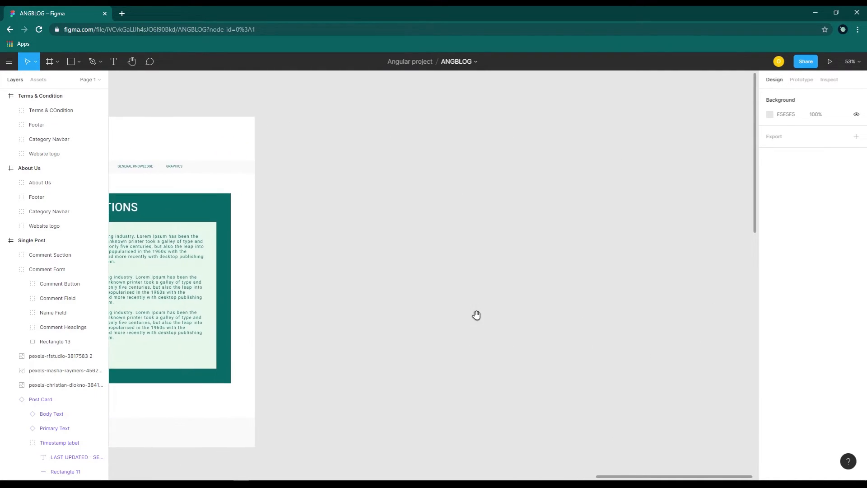
key("f")
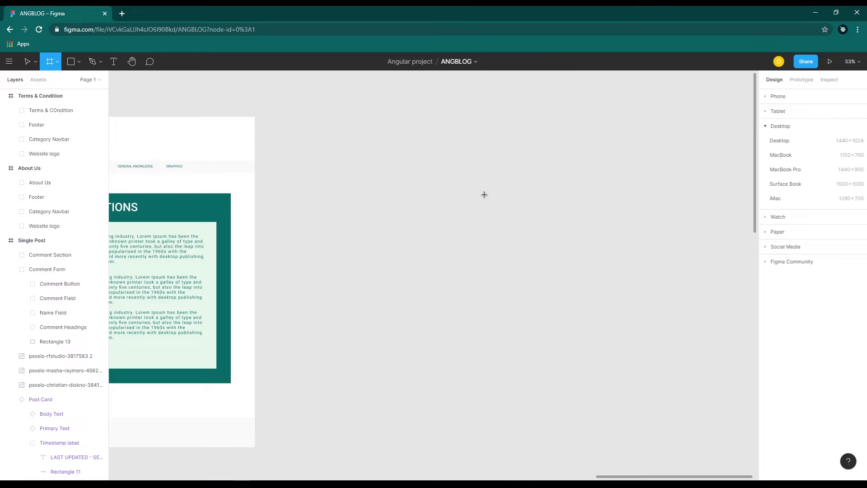
left_click(787, 141)
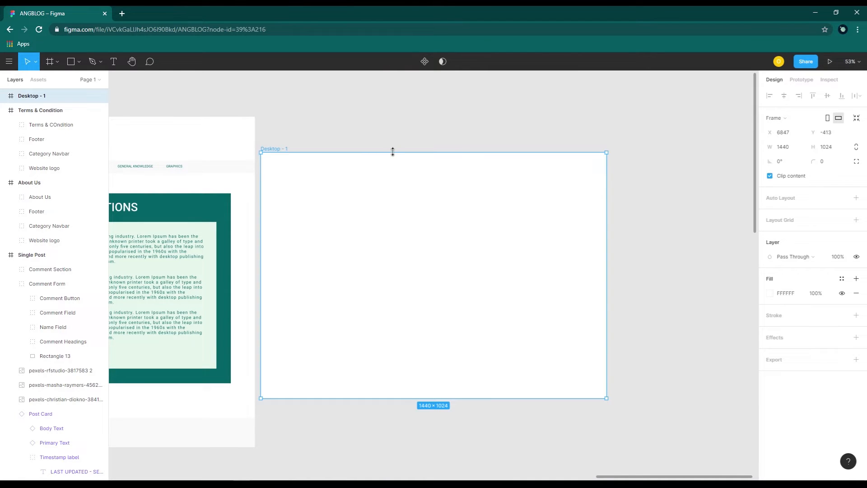
left_click_drag(392, 152, 392, 118)
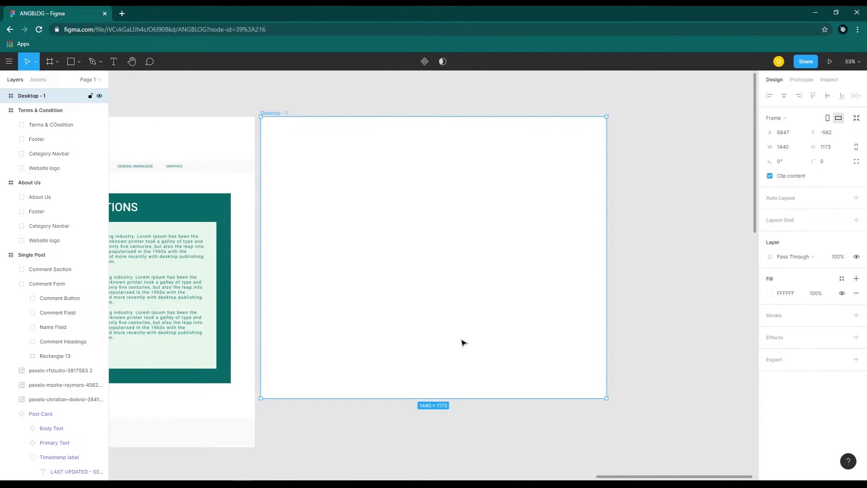
left_click_drag(470, 398, 465, 446)
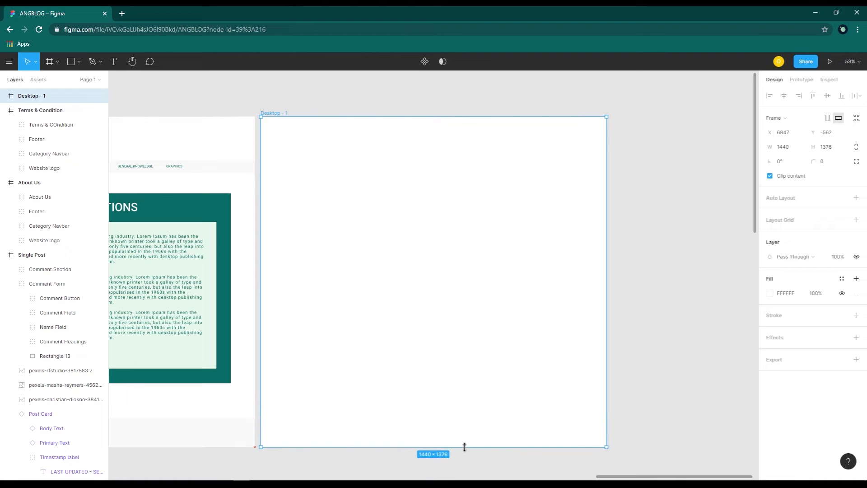
- Copy the logo, category navbar and footer from the Terms & Condition page into the new empty frame at matching positions
left_click(229, 90)
left_click_drag(213, 97, 376, 100)
left_click(247, 146)
left_click(253, 174, "shift")
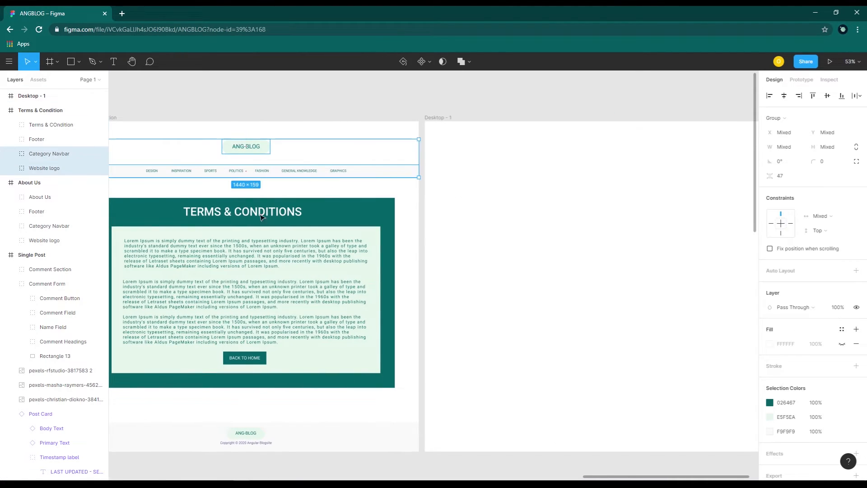
left_click(316, 442, "shift")
left_click_drag(310, 442, 664, 441)
left_click(703, 338)
scroll(703, 338, "right", 3)
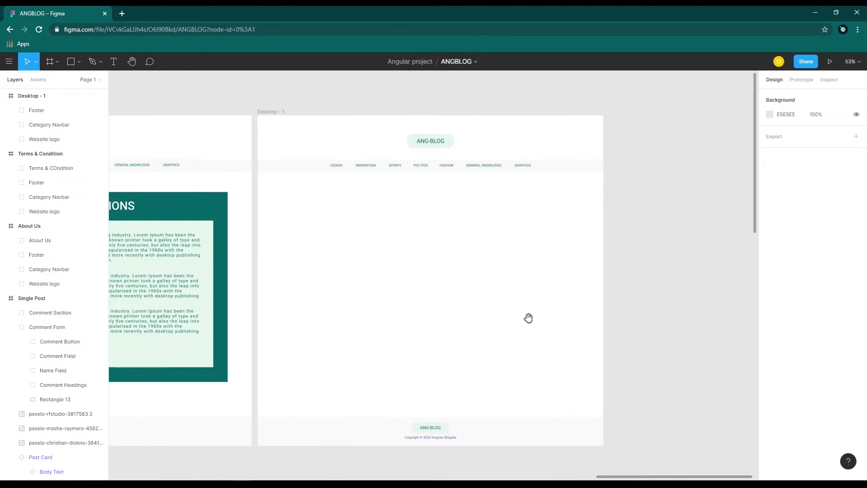
- Place the dark green rectangle component on the Contact us page below the category navbar and size it 1240 by 790
scroll(526, 316, "up", 2)
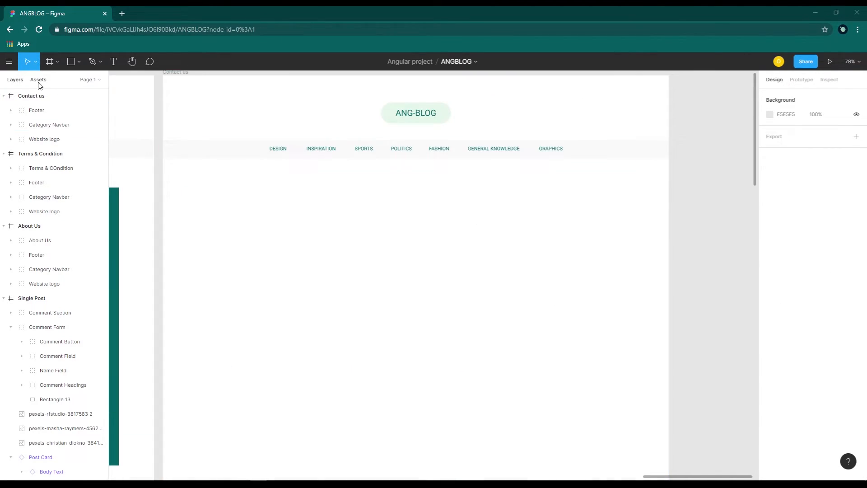
left_click(39, 82)
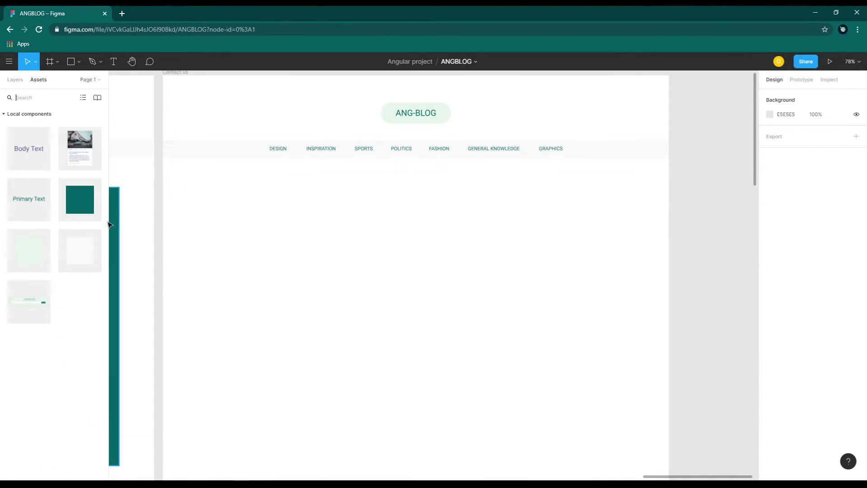
left_click_drag(90, 209, 225, 221)
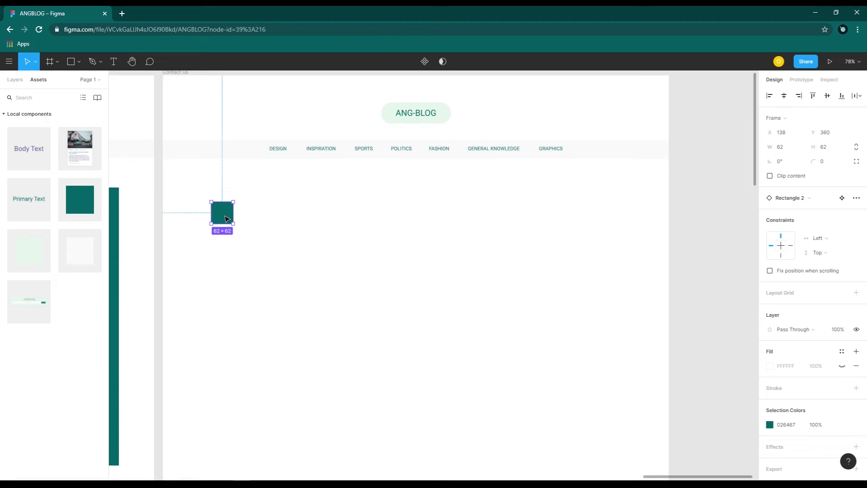
left_click(782, 152)
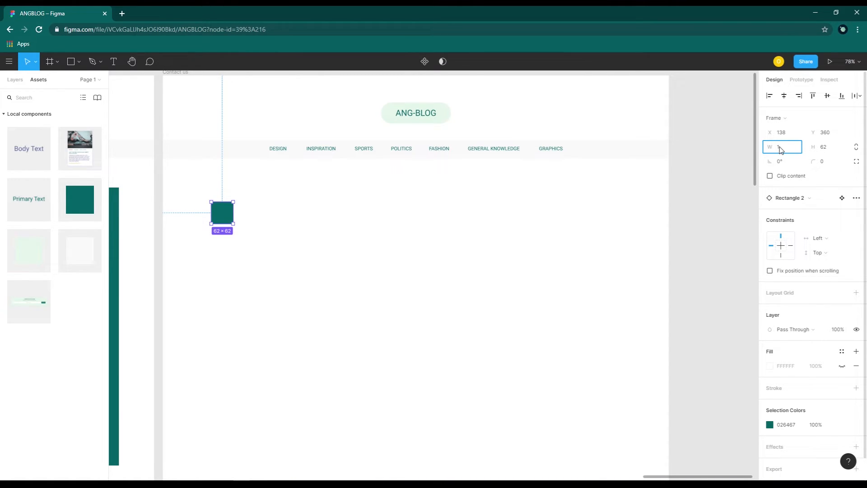
key("Return")
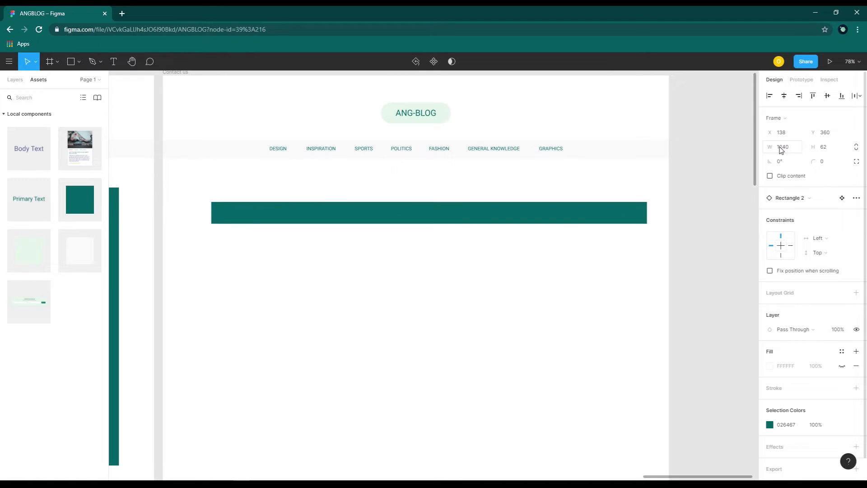
left_click(826, 148)
type("79")
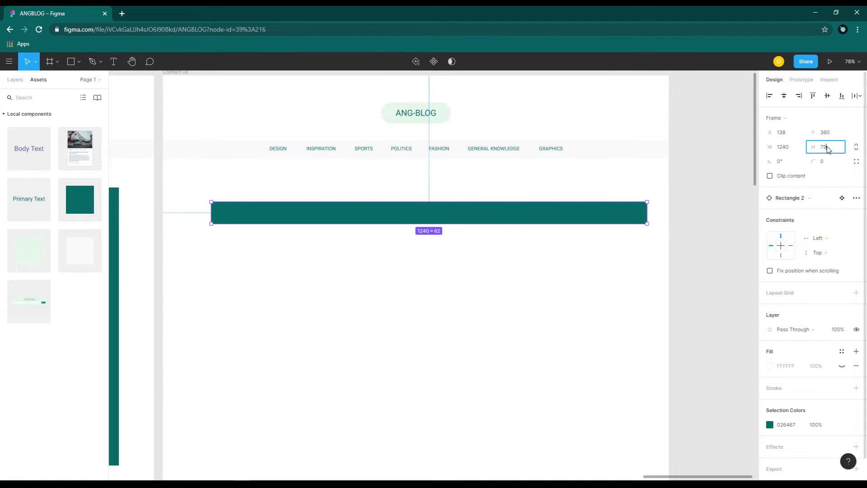
type("0")
key("Return")
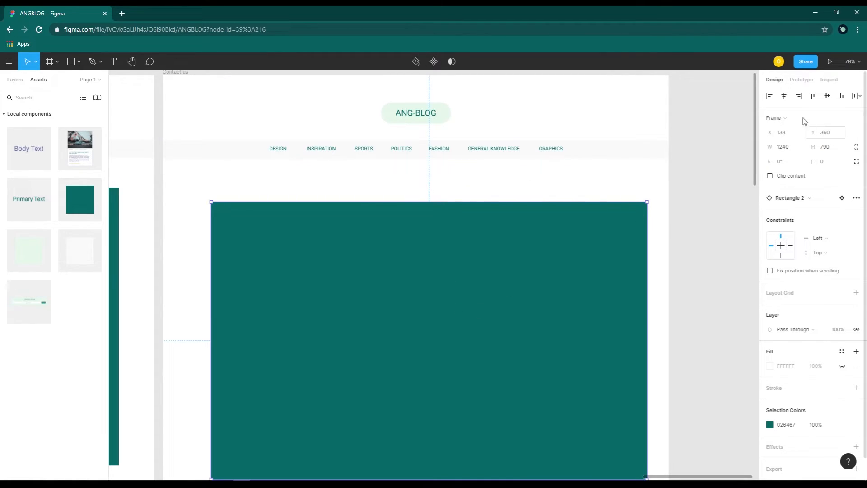
- Centre the green rectangle horizontally on the page and move it up beneath the navbar, to about Y 293
left_click(784, 96)
left_click_drag(483, 306, 483, 288)
scroll(486, 307, "down", 1)
scroll(485, 306, "down", 2)
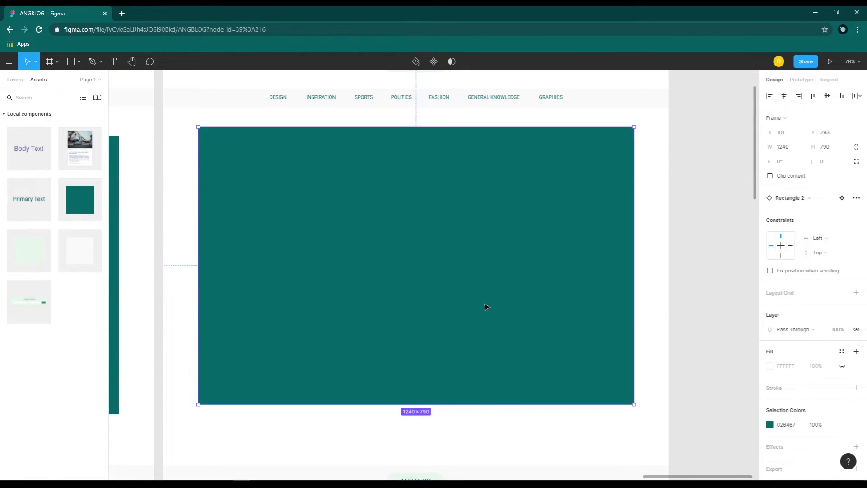
- Add a text box about 315 by 70 near the top of the green rectangle reading "CONTACT US"
left_click(113, 61)
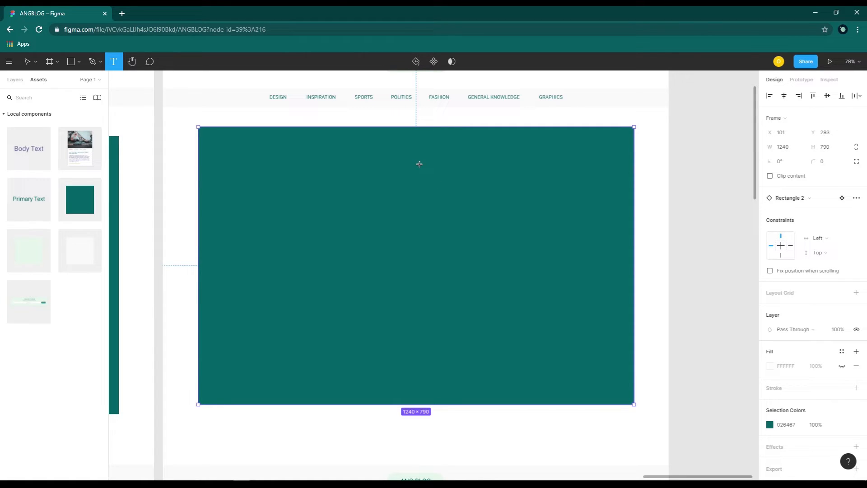
left_click_drag(367, 138, 478, 162)
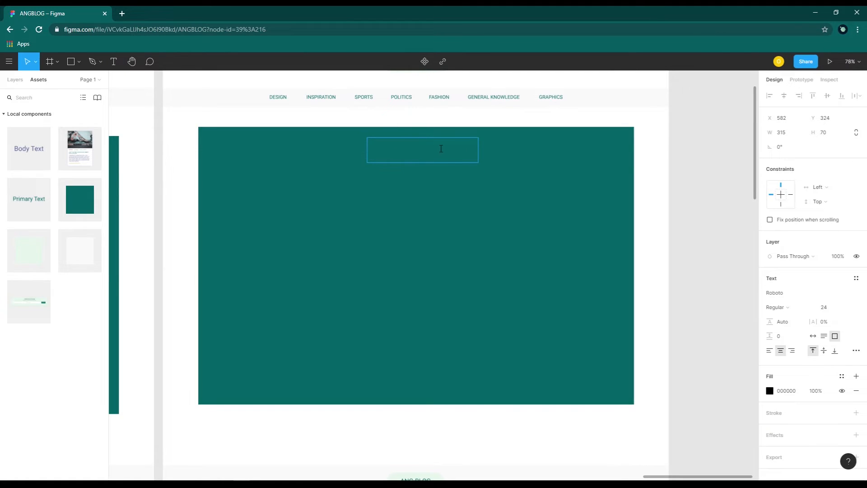
type("CONTAC")
type("T US")
- Set the CONTACT US heading to font size 48 and Bold
key("ctrl+a")
left_click(846, 307)
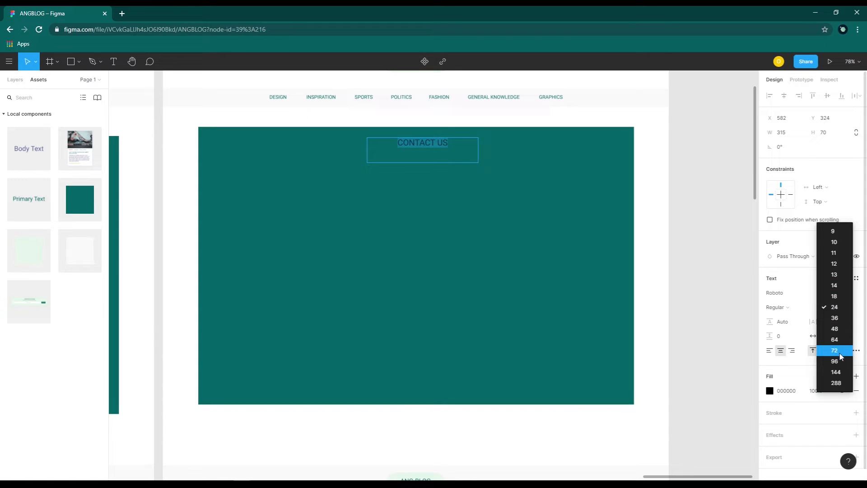
left_click(835, 328)
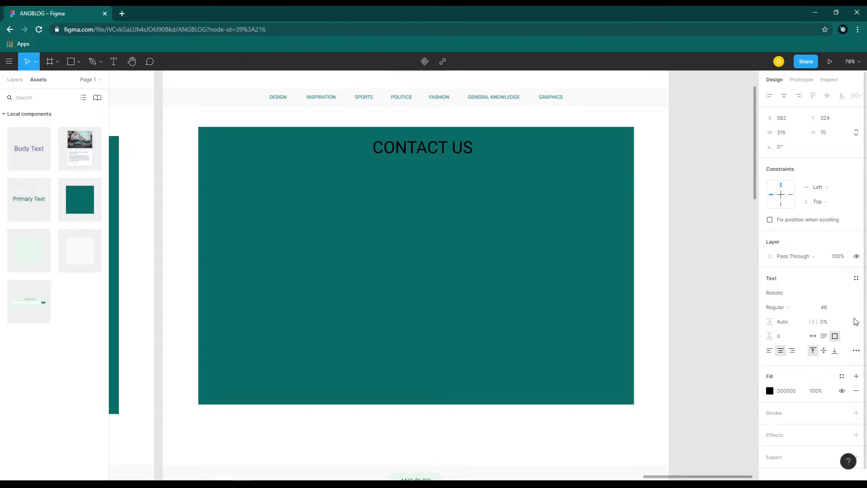
left_click(794, 308)
left_click(795, 328)
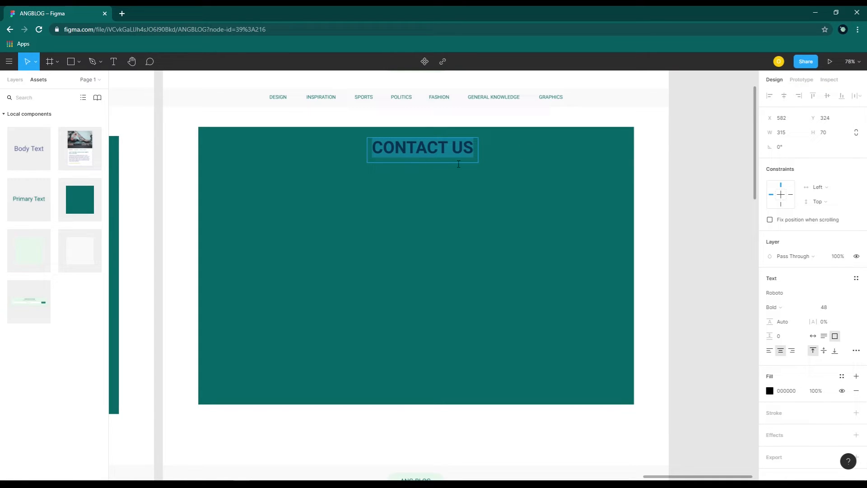
key("Escape")
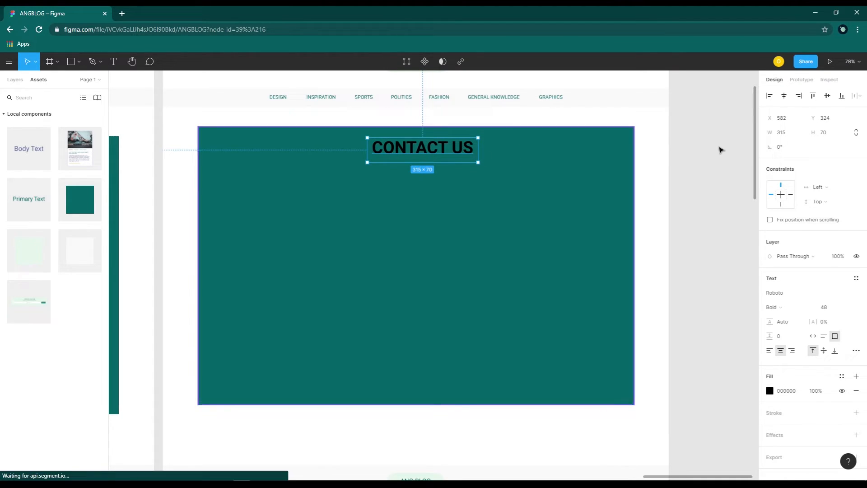
- Centre the CONTACT US heading horizontally on the page and fill it with white, FFFFFF
left_click(784, 95)
left_click(769, 391)
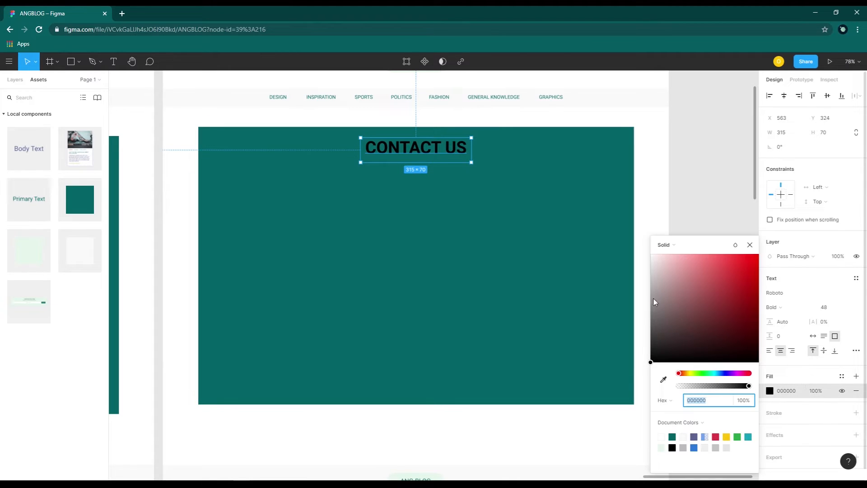
type("FFFFFF")
key("Return")
- Add a text box about 371 by 40 under the heading reading "Lorem ipsum dolor sit amet consectetur adipisicing elit."
key("t")
left_click_drag(349, 167, 482, 183)
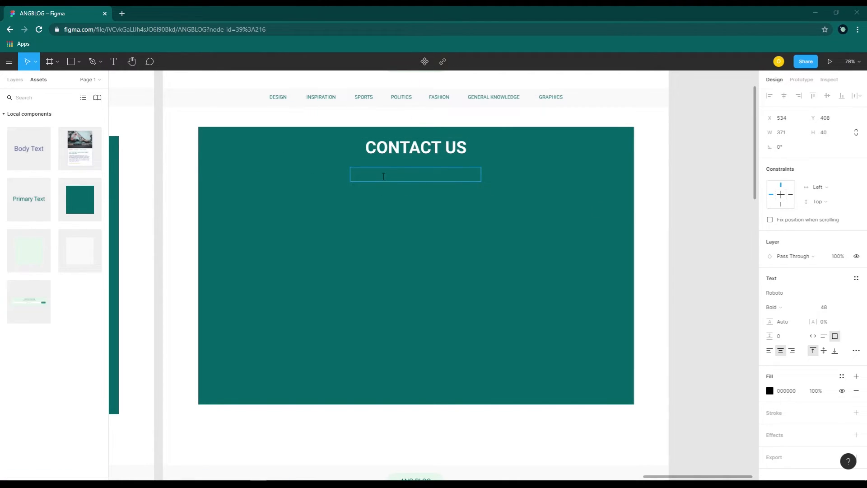
type("Lorem ipsum dolor sit amet consectetur adipisicing elit.")
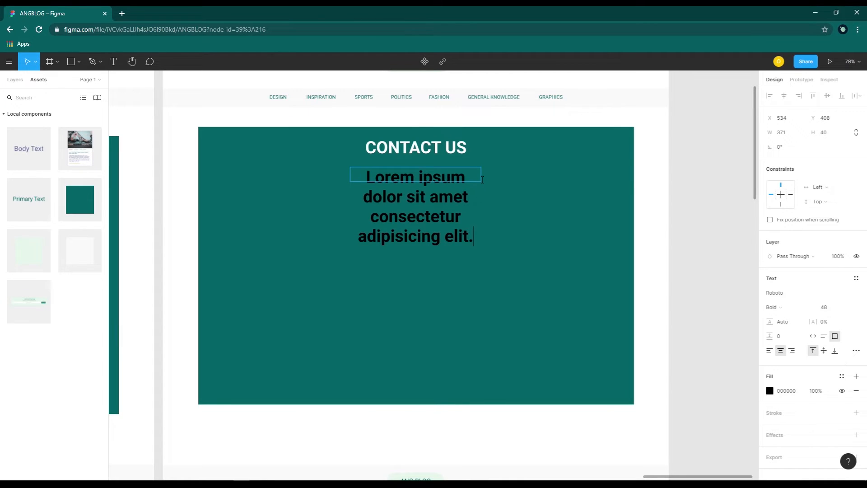
- Left-align the Lorem ipsum line, fill it with white FFFFFF and reduce its font size to 14
key("ctrl+a")
key("ctrl+alt+l")
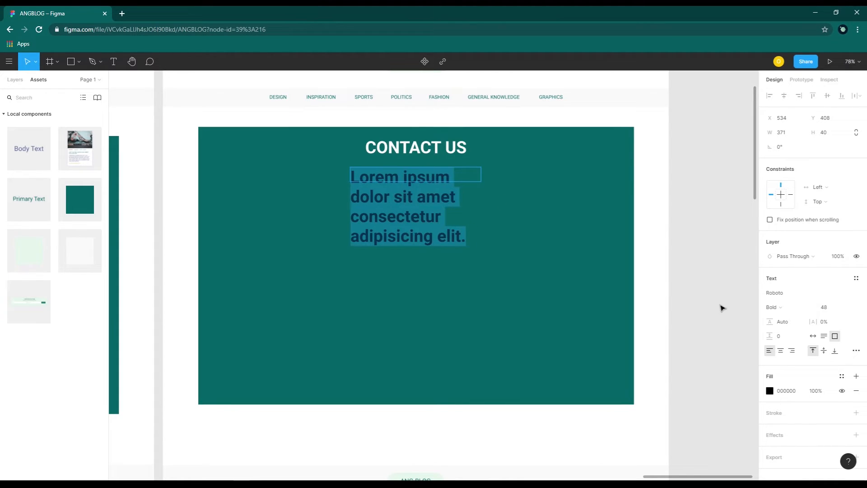
left_click(769, 390)
type("ffffff")
key("Return")
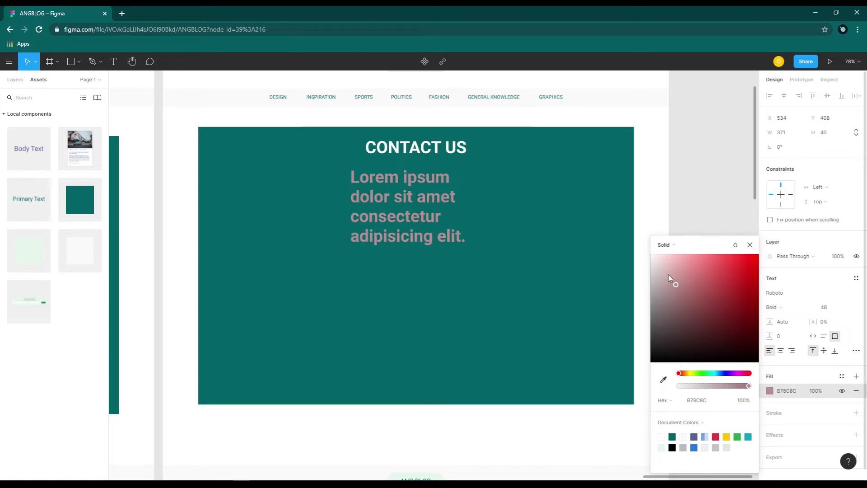
key("Escape")
left_click(847, 307)
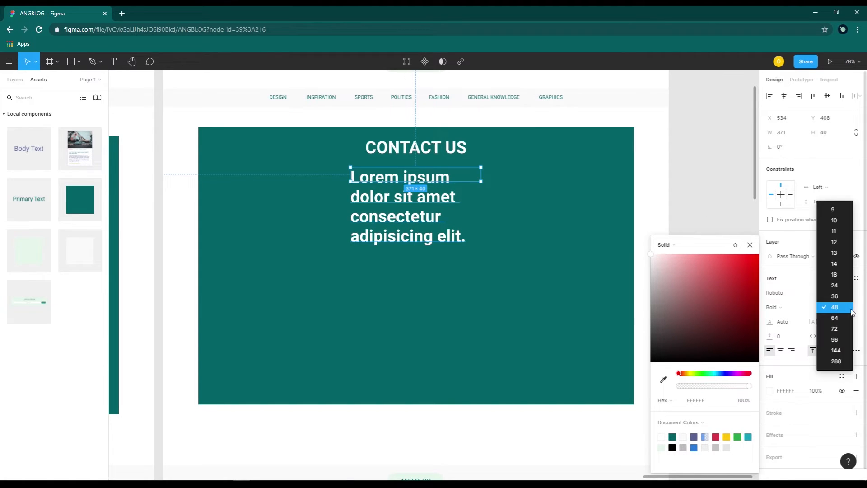
left_click(840, 270)
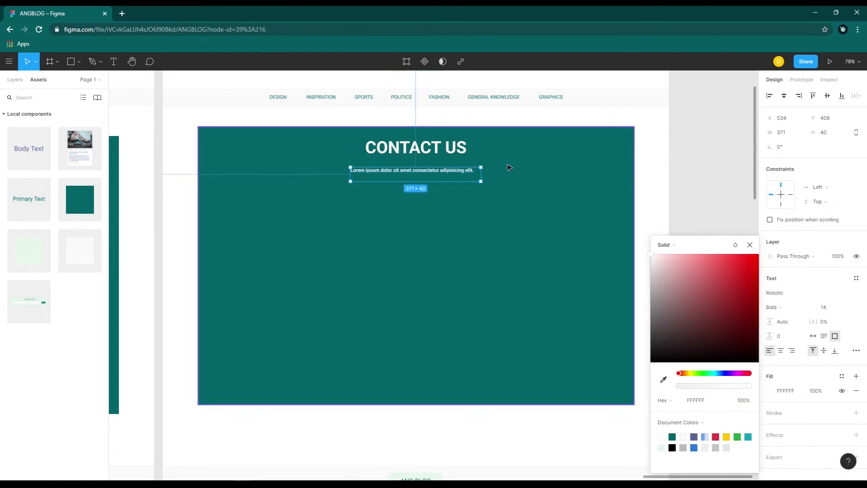
- Shrink the Lorem ipsum text box to about 357 by 23 and move it up close beneath the heading
left_click_drag(458, 181, 468, 177)
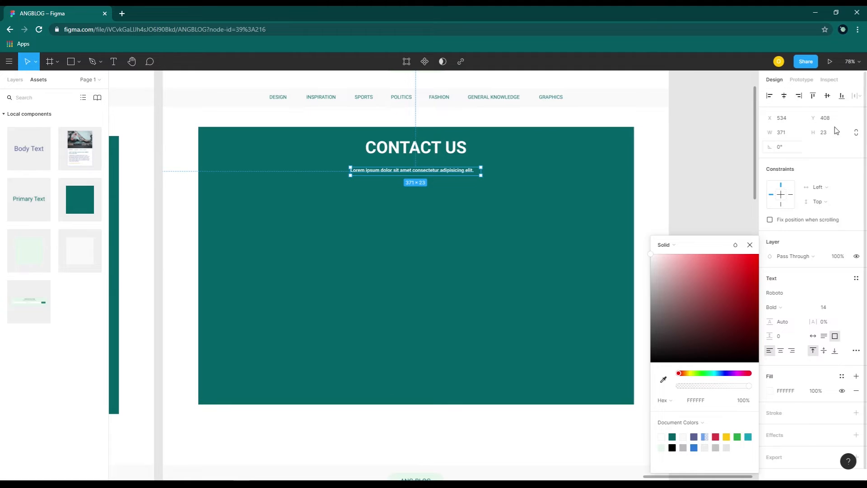
left_click(783, 95)
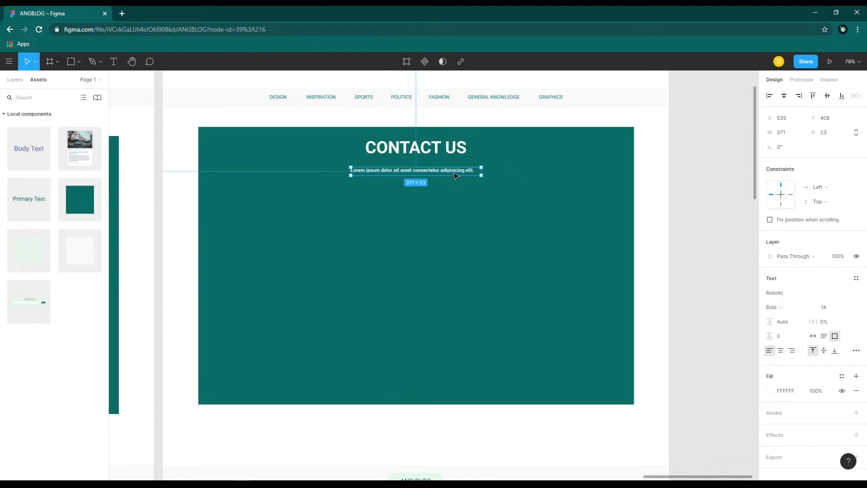
left_click_drag(481, 172, 455, 168)
left_click(784, 96)
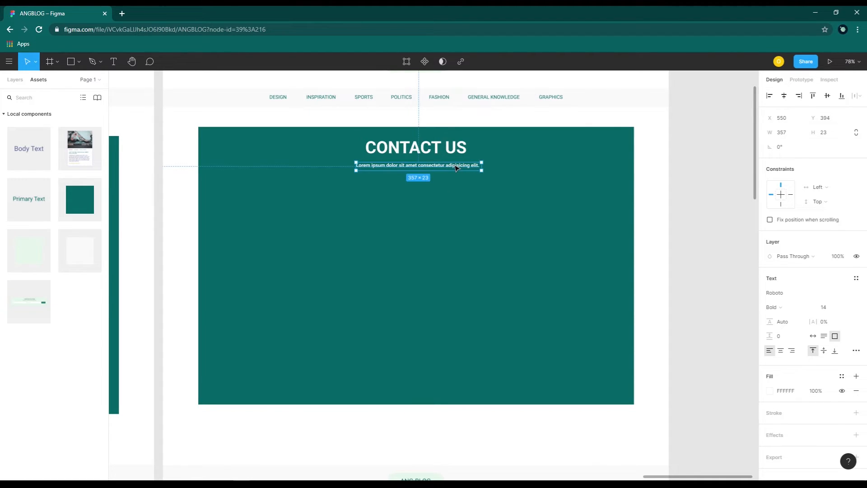
- Copy the comment form from the Single Post page and place it over the green rectangle on the Contact us page
left_click(477, 239)
scroll(455, 258, "down", 1)
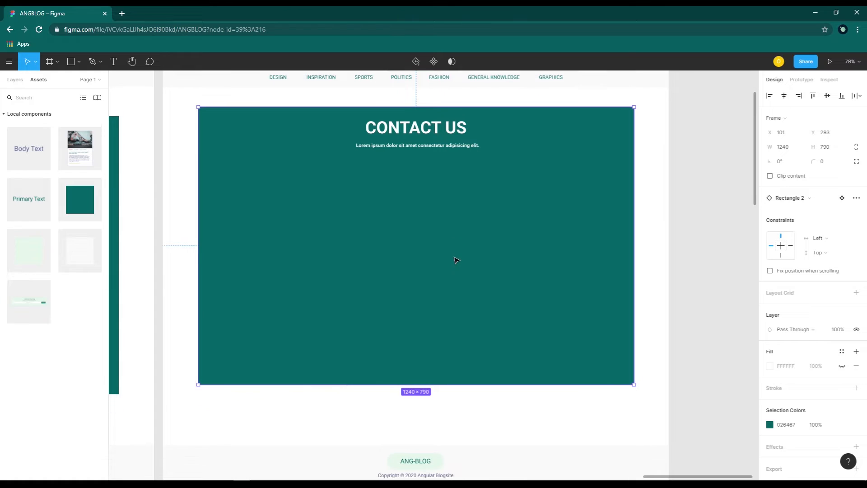
scroll(454, 258, "down", 3)
left_click_drag(211, 298, 532, 308)
left_click_drag(289, 315, 547, 270)
left_click_drag(350, 395, 386, 172)
left_click(298, 233)
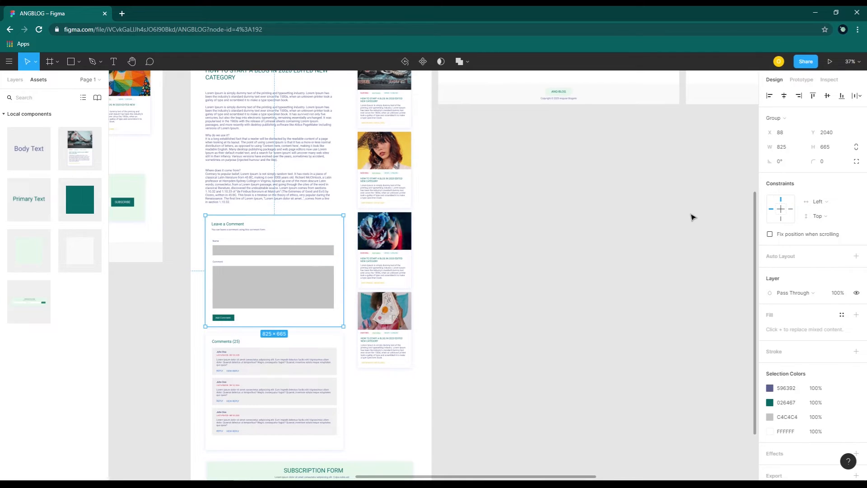
left_click_drag(689, 212, 339, 392)
left_click_drag(671, 228, 310, 341)
left_click(311, 339)
key("ctrl+v")
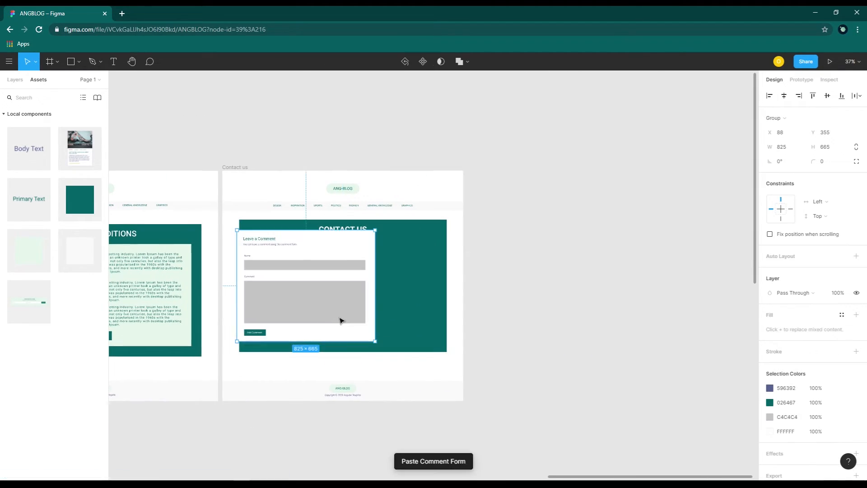
left_click_drag(322, 305, 344, 300)
scroll(345, 301, "up", 5, "ctrl")
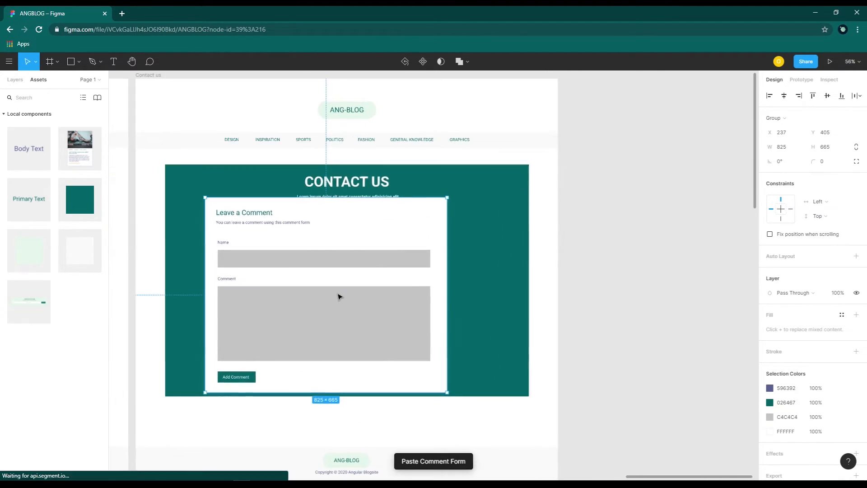
- Extend the green rectangle downward to about 893 high and centre the comment form on it below the Lorem ipsum line
left_click(484, 368)
left_click_drag(418, 401, 418, 431)
left_click_drag(378, 234, 390, 256)
key("ctrl+z")
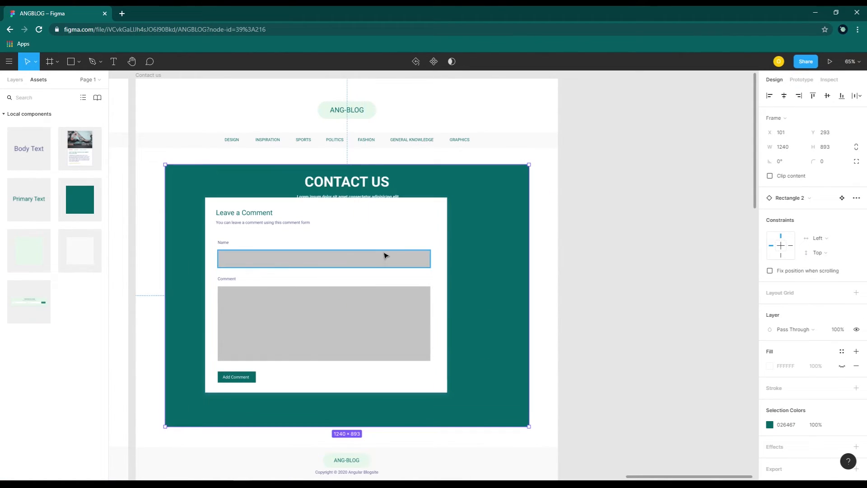
left_click_drag(347, 229, 366, 243)
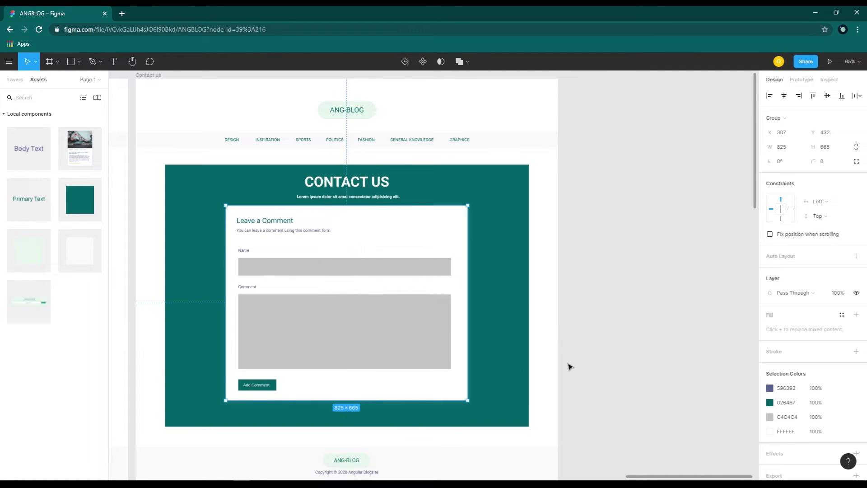
- Delete the "Leave a Comment" heading group, including its description line, from the copied form
scroll(506, 338, "down", 2)
scroll(500, 347, "up", 2)
scroll(332, 267, "up", 5, "ctrl")
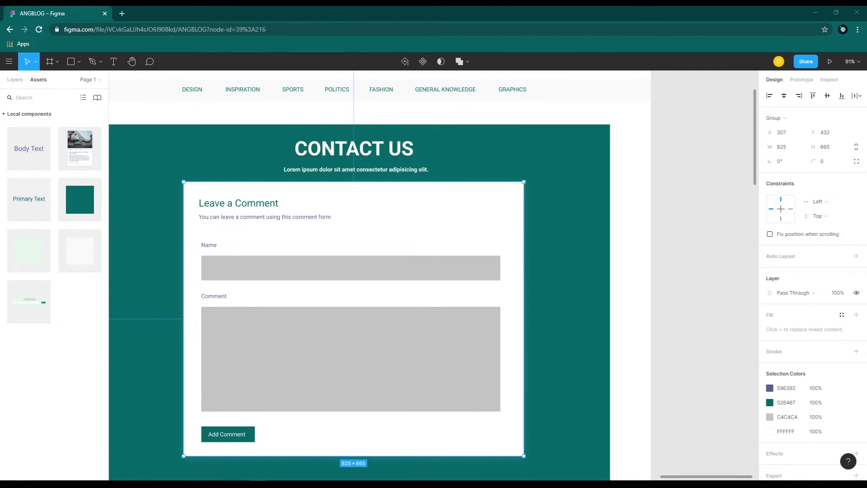
scroll(319, 176, "down", 1)
scroll(319, 176, "left", 2)
left_click(313, 173)
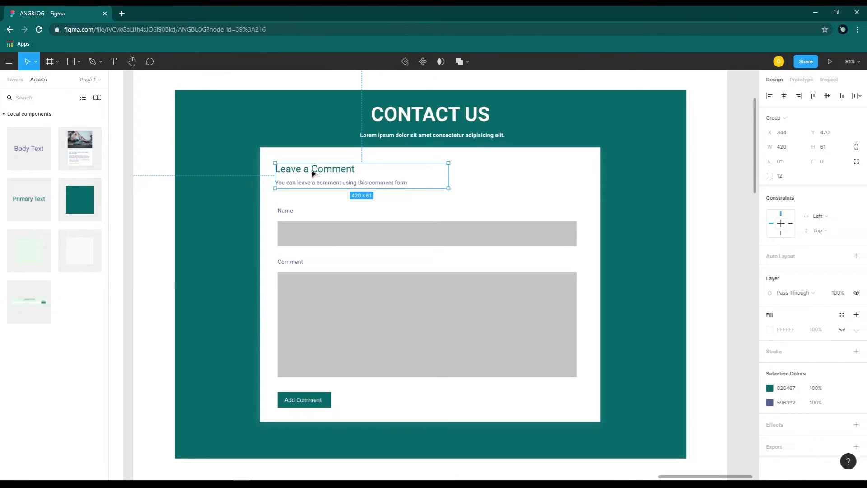
key("Delete")
- Duplicate the Name field in the form and space the two copies evenly above the Comment field
left_click(325, 221)
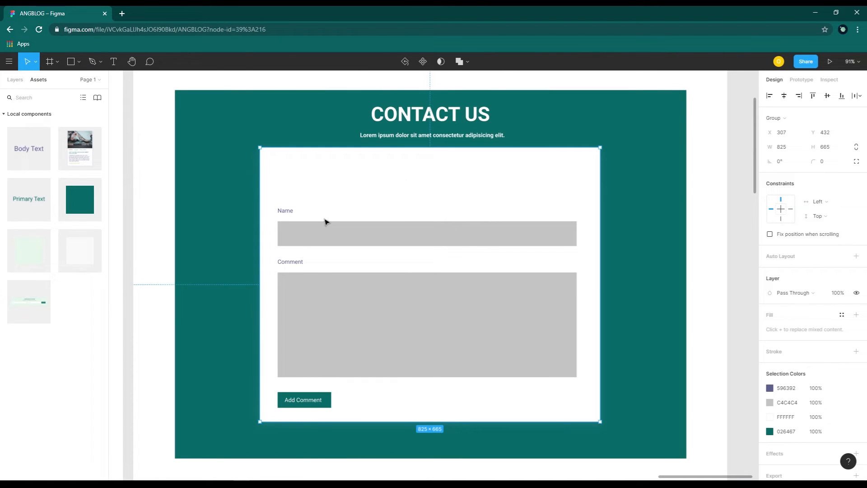
double_click(287, 212)
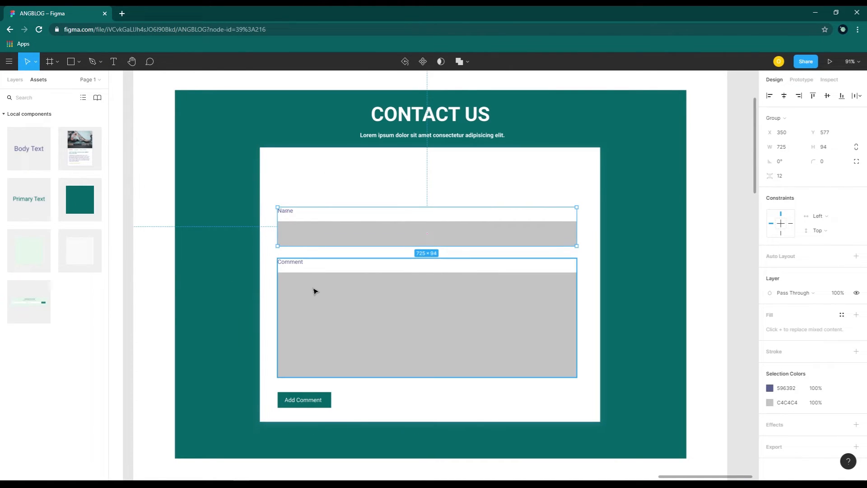
left_click_drag(313, 236, 332, 239)
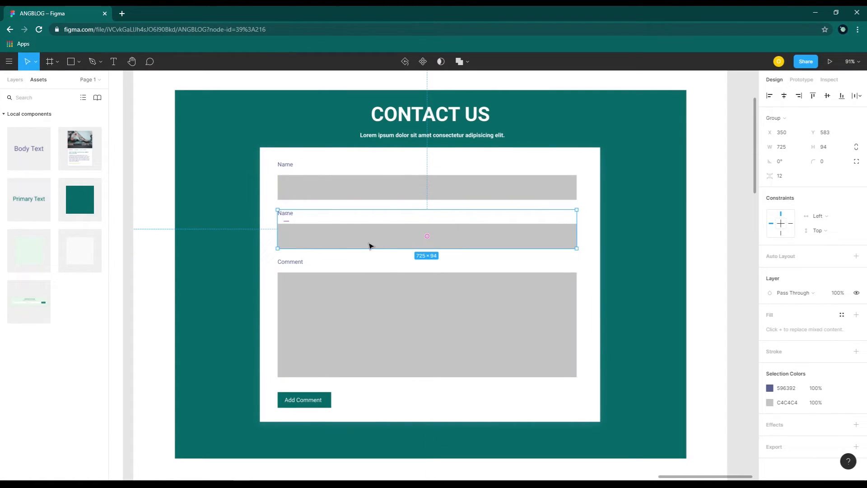
- Change the second field's label to Email and the comment box's label to Message
double_click(287, 213)
double_click(288, 213)
type("Email")
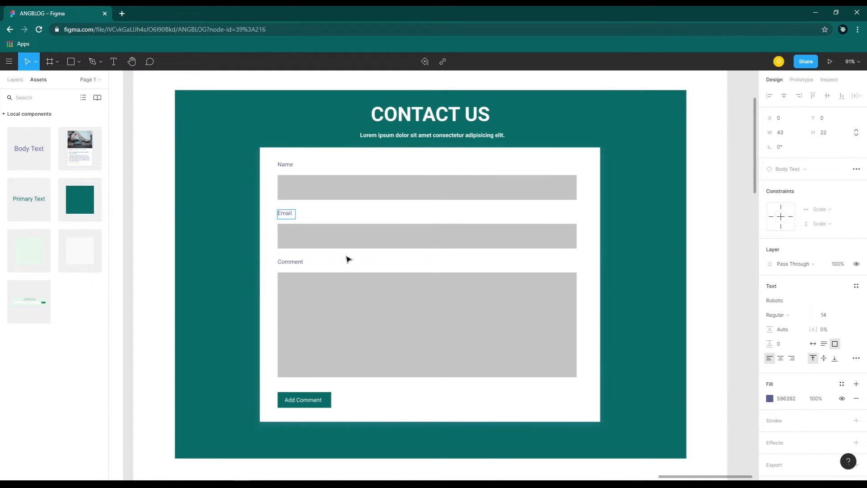
left_click(298, 262)
double_click(298, 262)
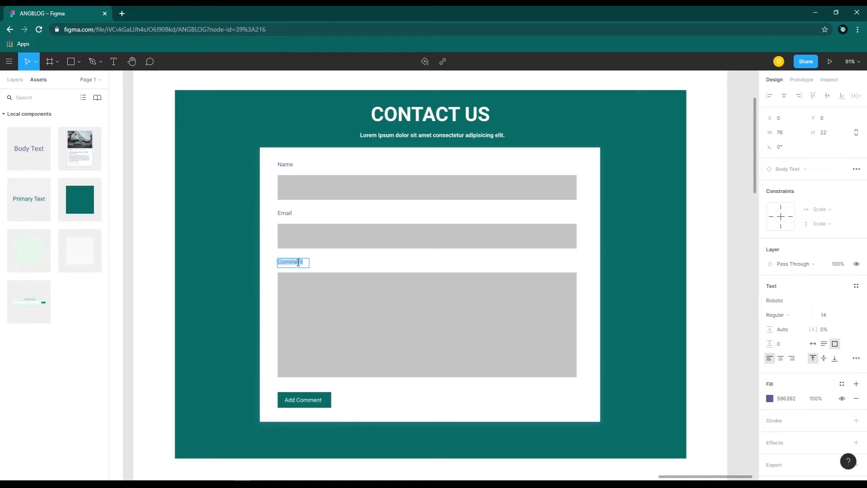
type("Message")
- Change the Add Comment button's text to Send Message
double_click(306, 400)
type("SE")
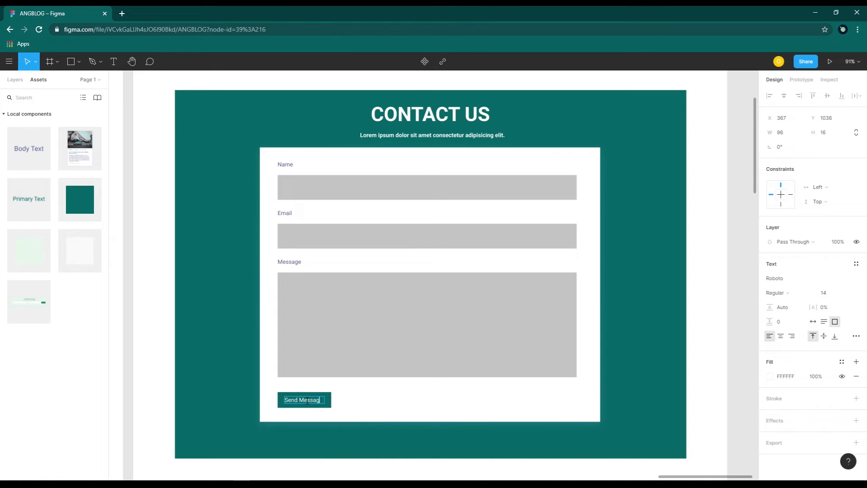
key("Escape")
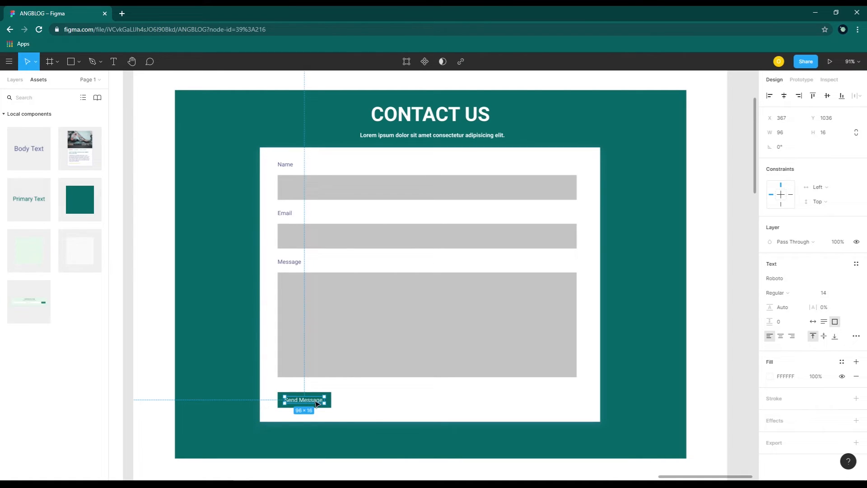
left_click(330, 405, "shift")
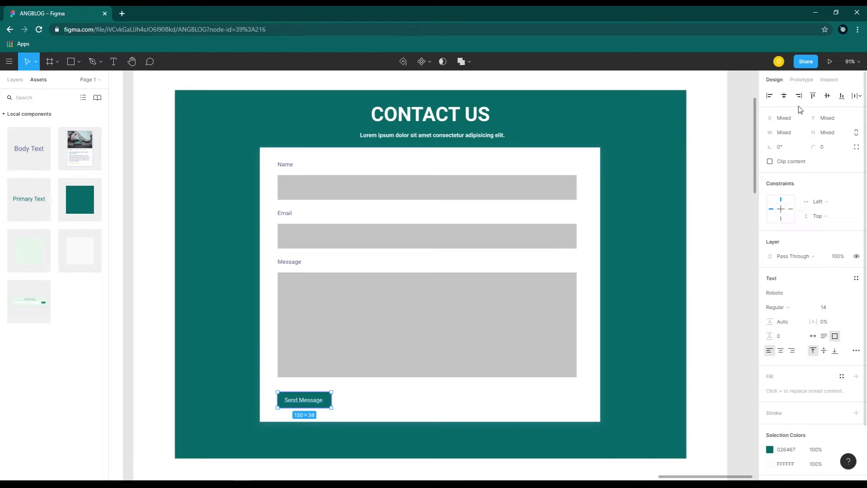
left_click(392, 399)
- Duplicate the Send Message button and place the copy beside it on the same row, at about X 515
scroll(398, 405, "down", 1)
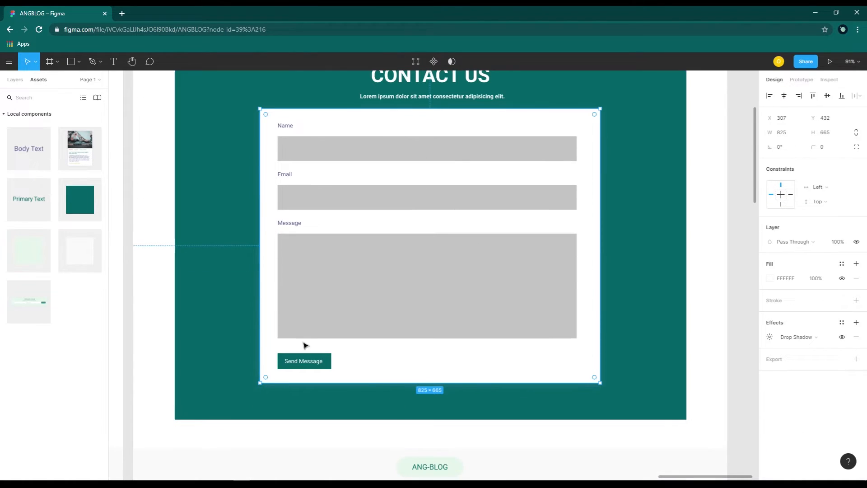
left_click(319, 363)
left_click_drag(318, 363, 388, 364)
- Set the fill of the duplicate button's background rectangle to white FFFFFF
double_click(395, 362)
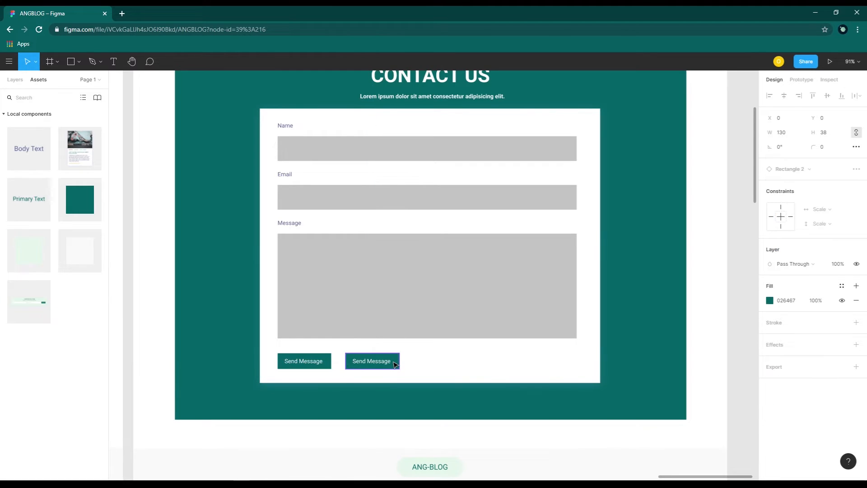
scroll(396, 366, "up", 3)
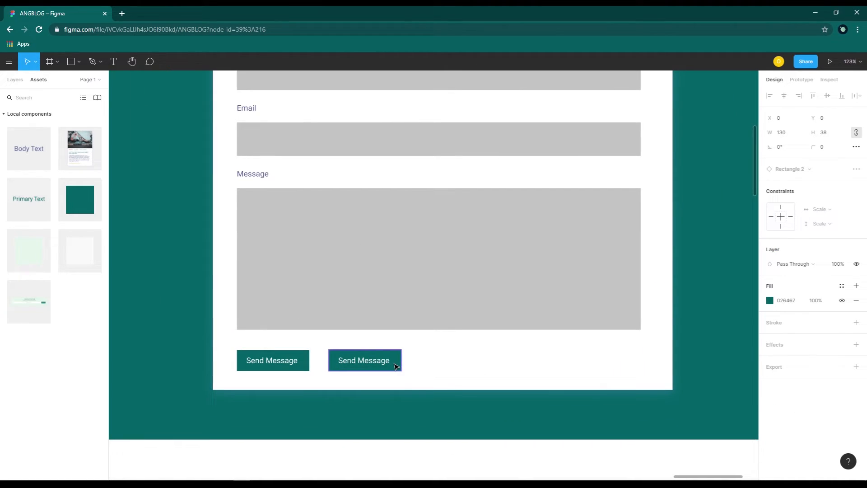
left_click(769, 300)
left_click_drag(677, 280, 645, 261)
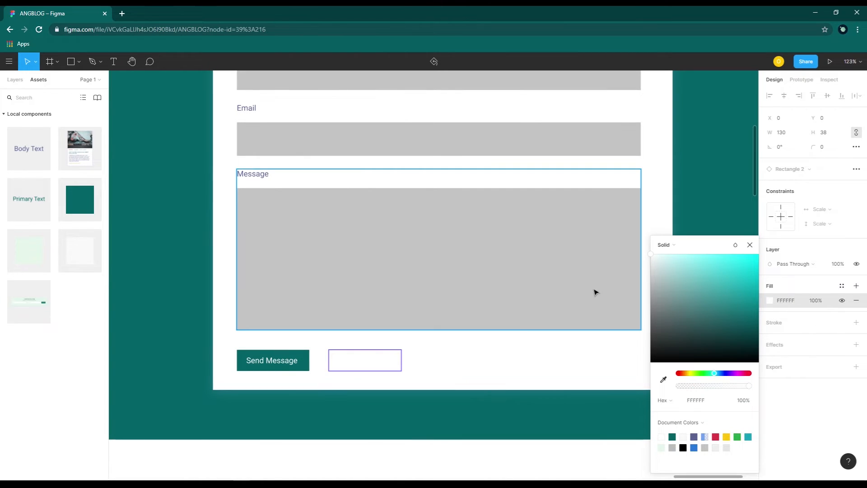
left_click(401, 369)
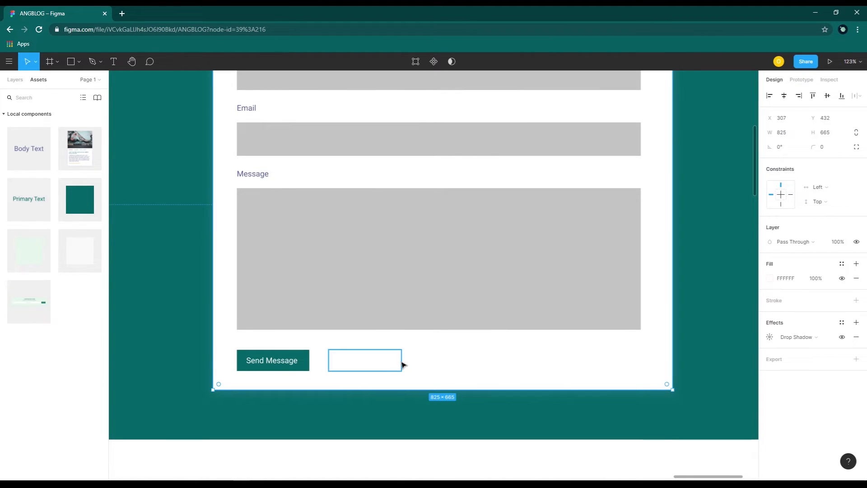
- Try to give the whole duplicate button group a stroke in the green 026467, and undo it
left_click(400, 365)
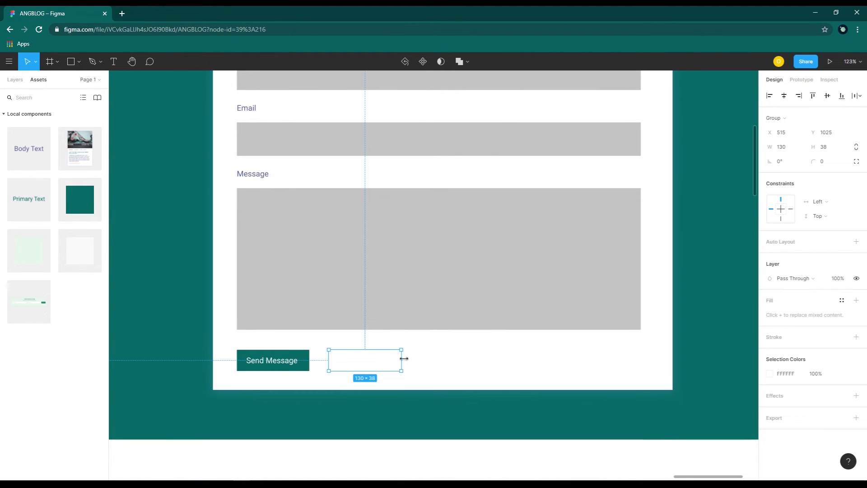
left_click(776, 339)
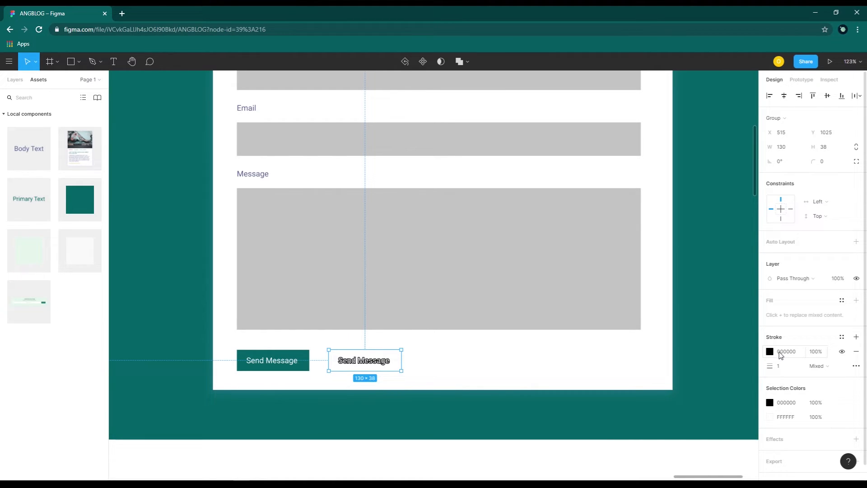
left_click(770, 351)
left_click(663, 380)
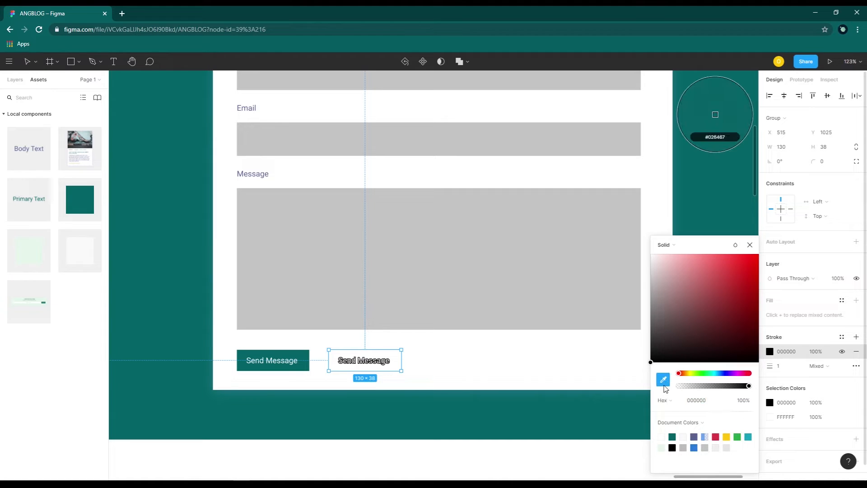
left_click(303, 355)
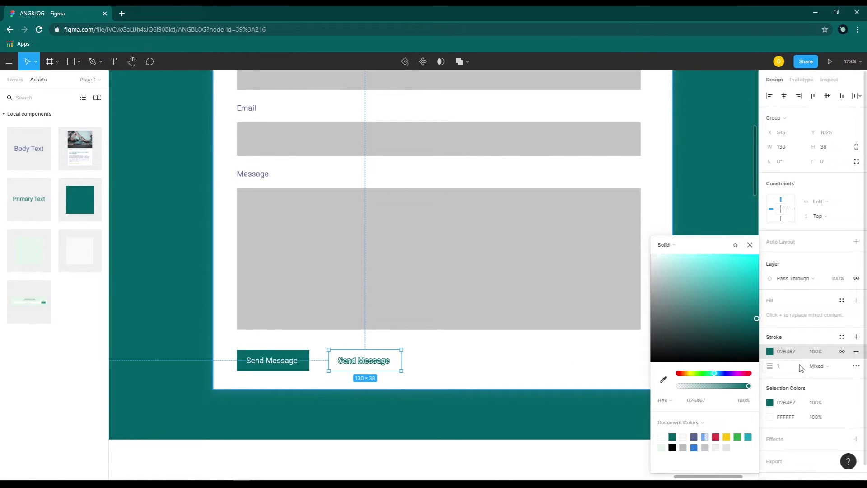
key("ctrl+z")
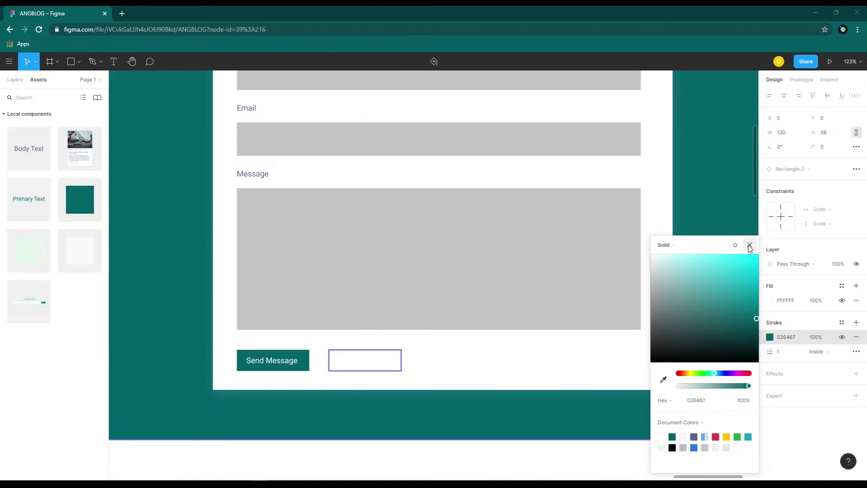
- Set the stroke thickness of the duplicate button's background rectangle to 2
left_click(749, 245)
left_click(779, 353)
type("2")
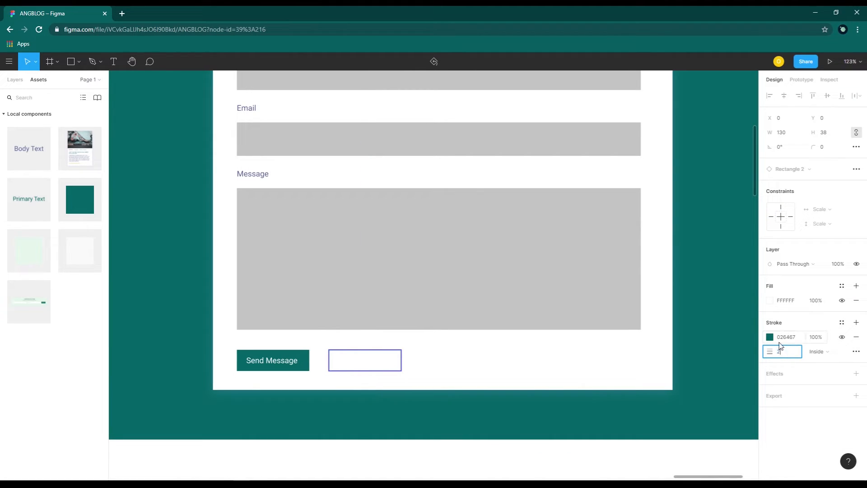
key("Return")
- Recolour the duplicate button's white text to the green 026467 sampled from the Send Message button
left_click(369, 363)
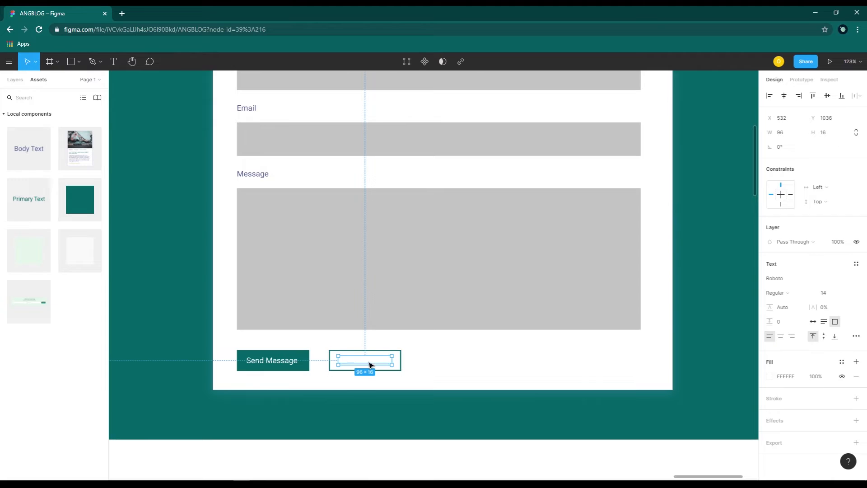
left_click(770, 377)
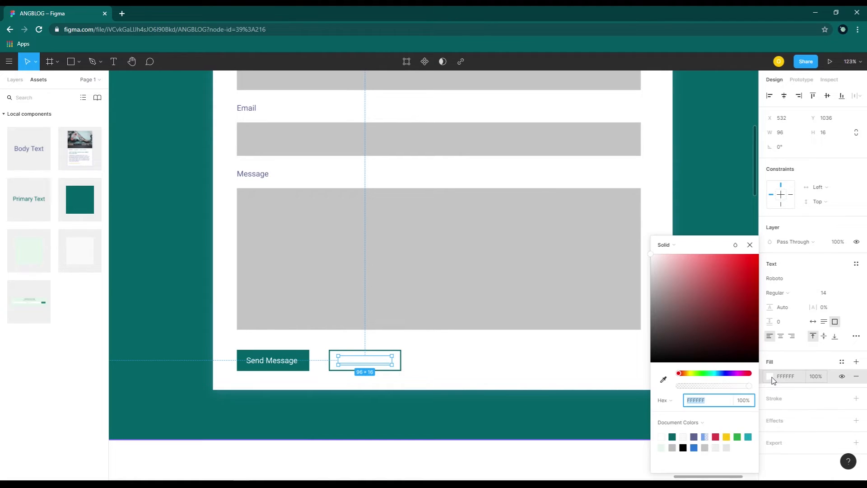
left_click(663, 379)
left_click(304, 355)
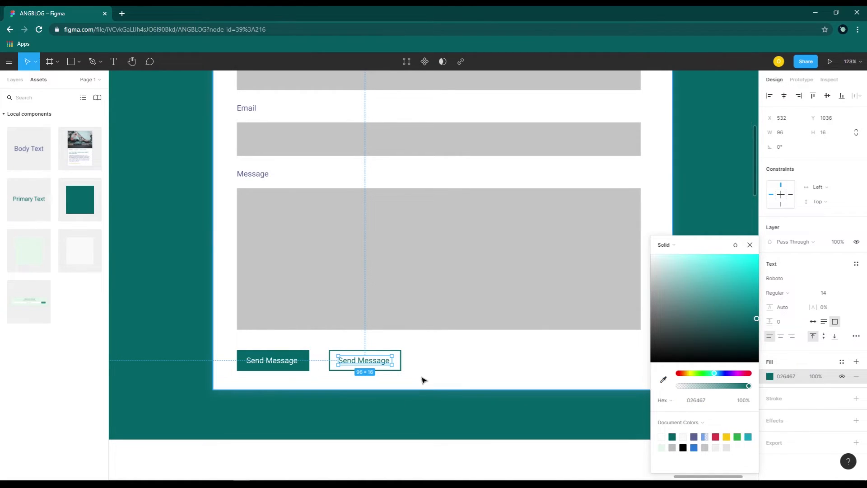
left_click(404, 363)
- Change the outlined button's text to Back to Home
double_click(368, 360)
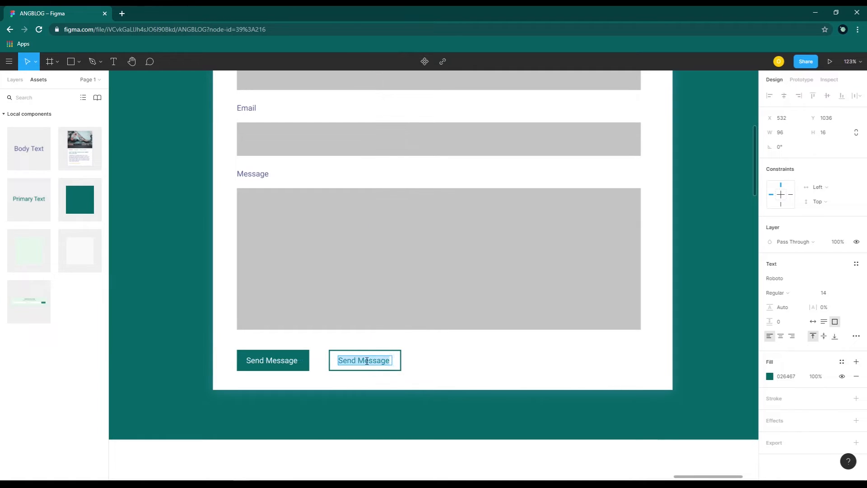
type("Back to Home")
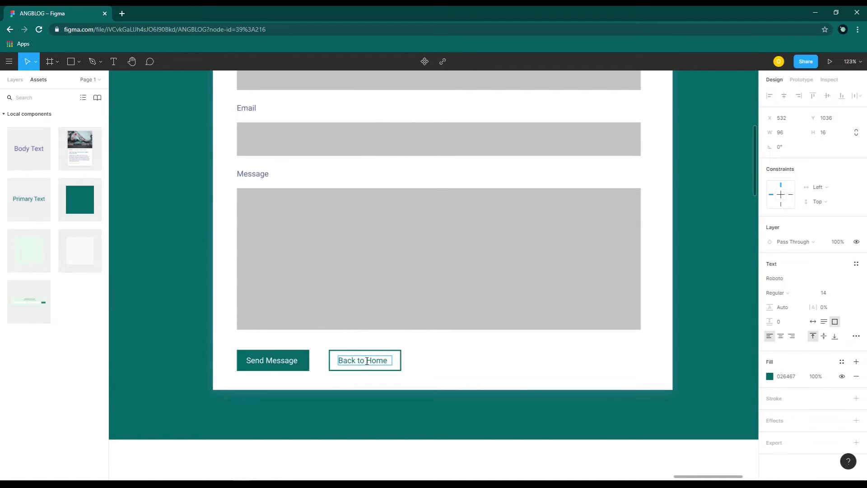
key("Escape")
left_click(401, 360, "shift")
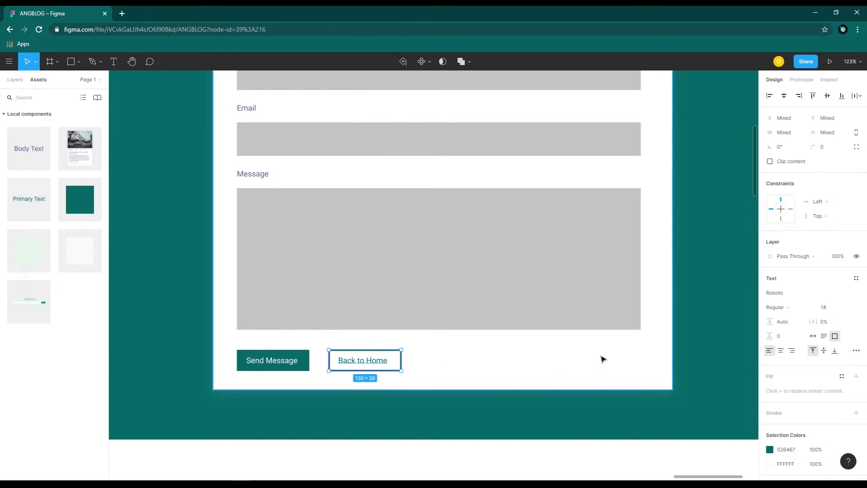
left_click(519, 363)
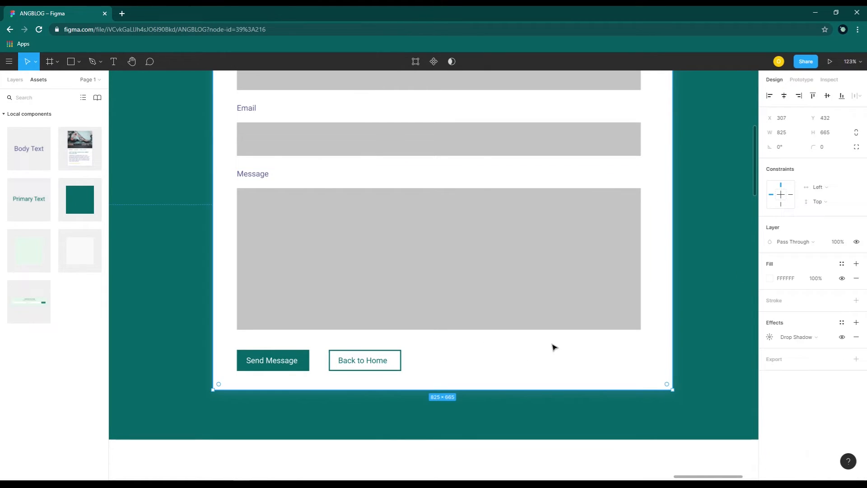
- Rename the layer group that holds the Email label and its box as Email Field
left_click(15, 80)
scroll(420, 303, "up", 2)
left_click(280, 228)
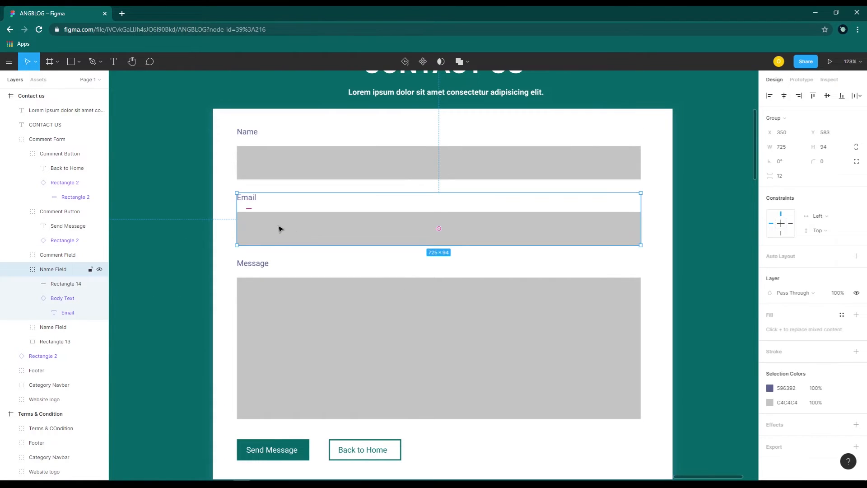
double_click(276, 227)
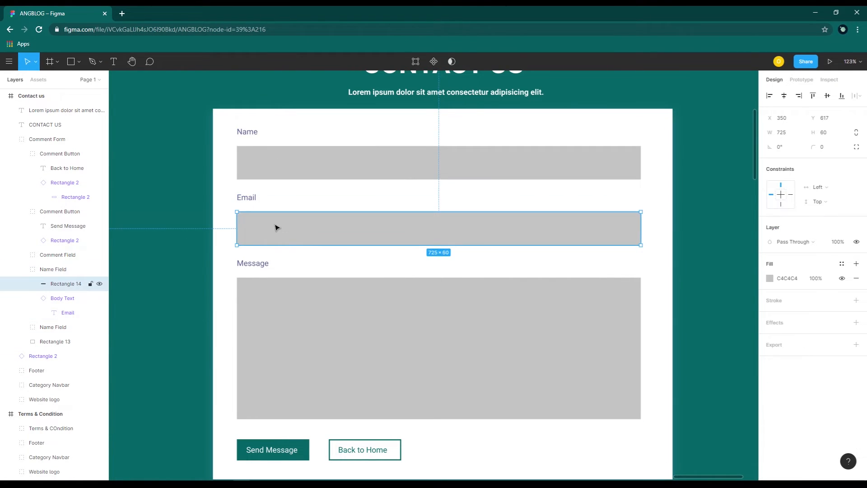
double_click(58, 271)
left_click(52, 270)
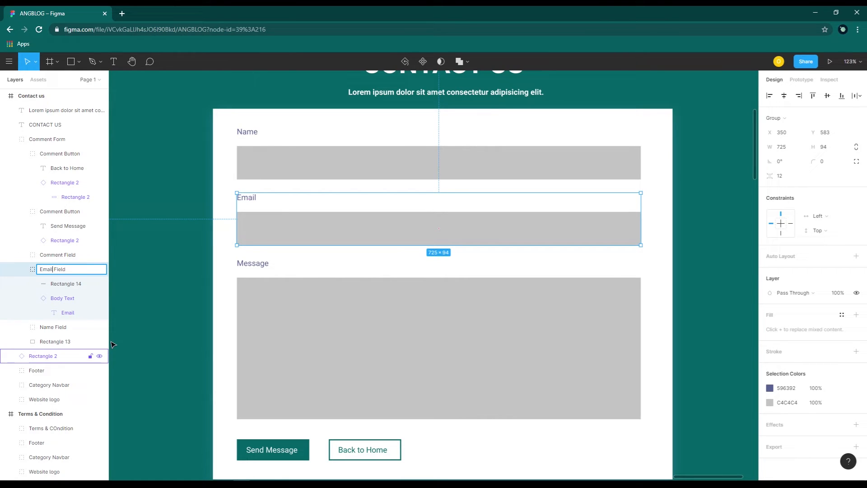
left_click(132, 300)
- Rename the Comment Form group on the Contact us page as Contact Us Form
scroll(225, 271, "down", 1)
left_click(226, 271)
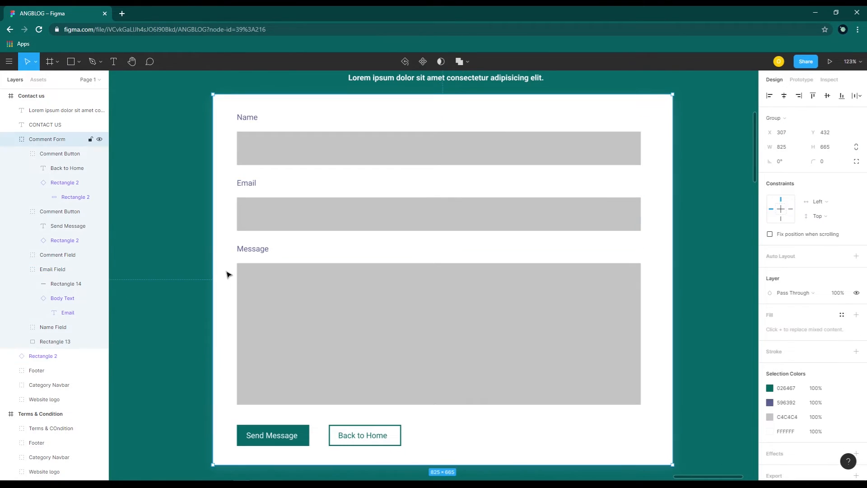
double_click(39, 142)
double_click(39, 142)
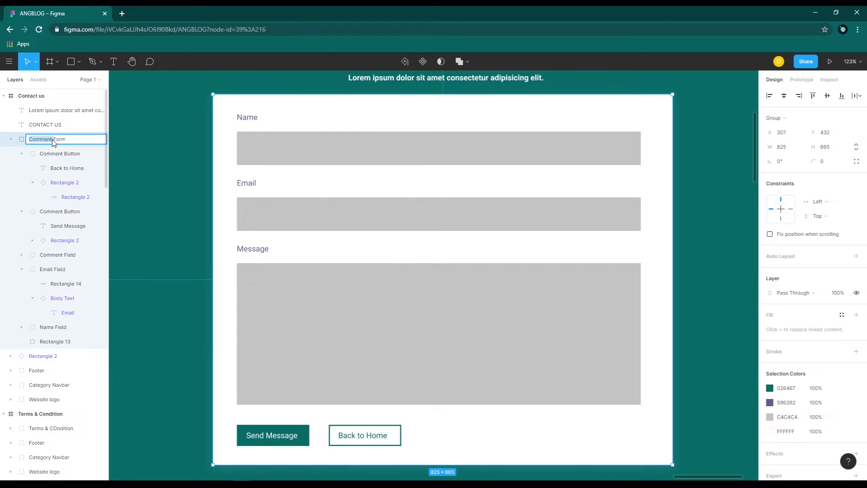
type("Co")
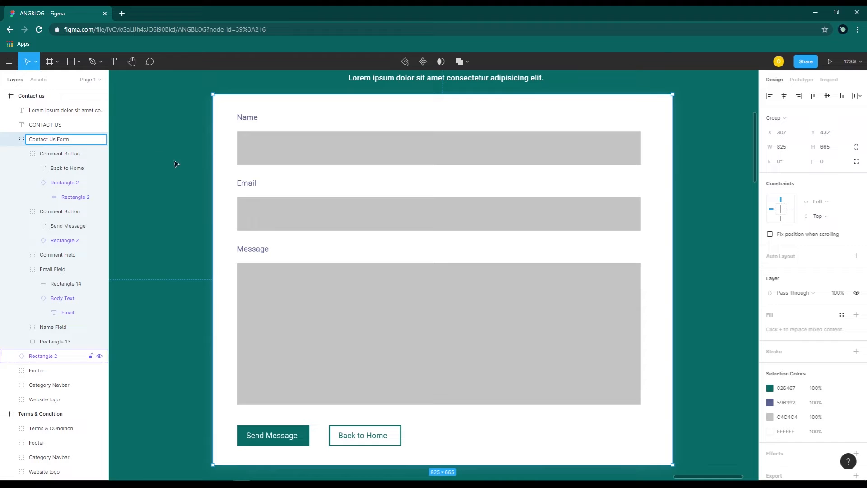
key("Return")
- Group the CONTACT US heading, subtitle, form and green background together, and name the group Contact us area
scroll(436, 238, "down", 4)
left_click_drag(260, 118, 582, 352)
right_click(356, 134)
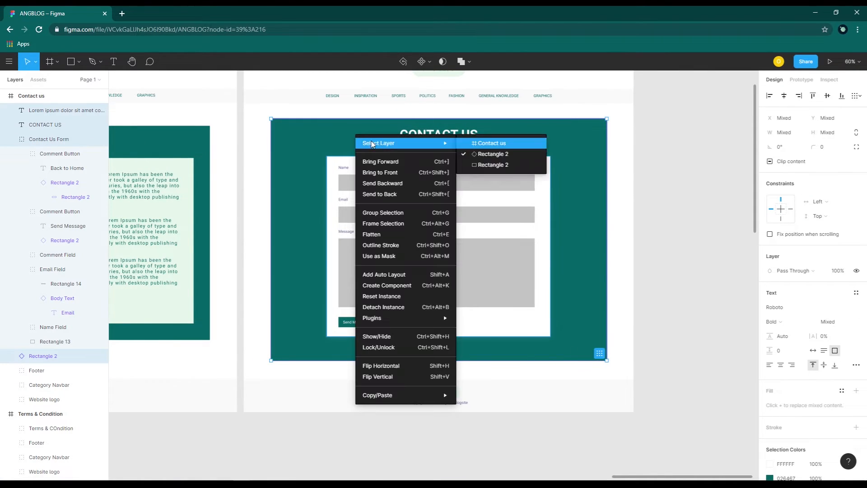
left_click(386, 214)
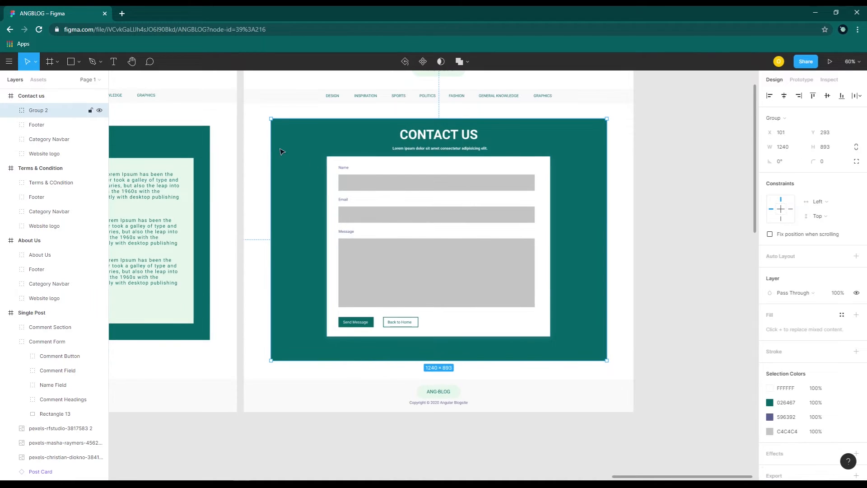
double_click(39, 113)
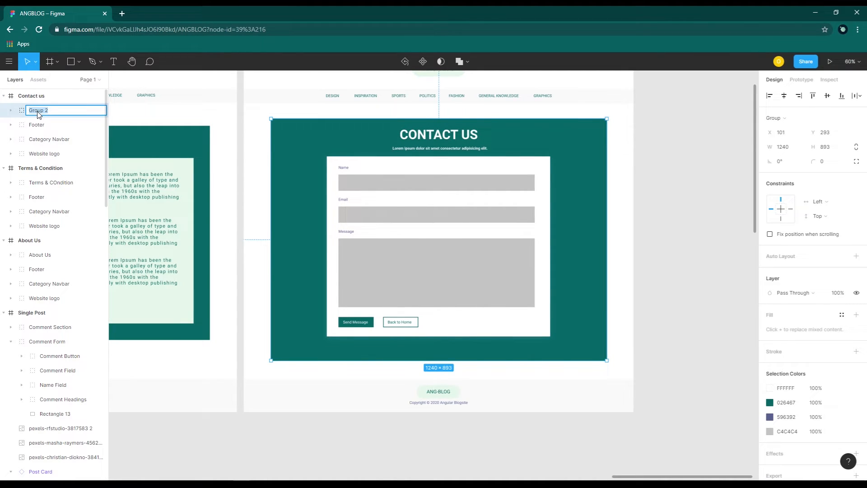
type("Contact us area")
key("Return")
scroll(511, 294, "up", 5)
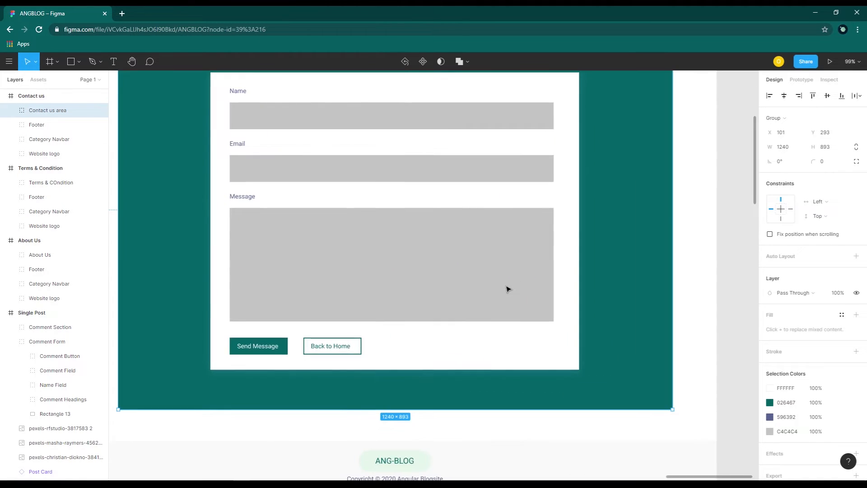
scroll(508, 289, "down", 3)
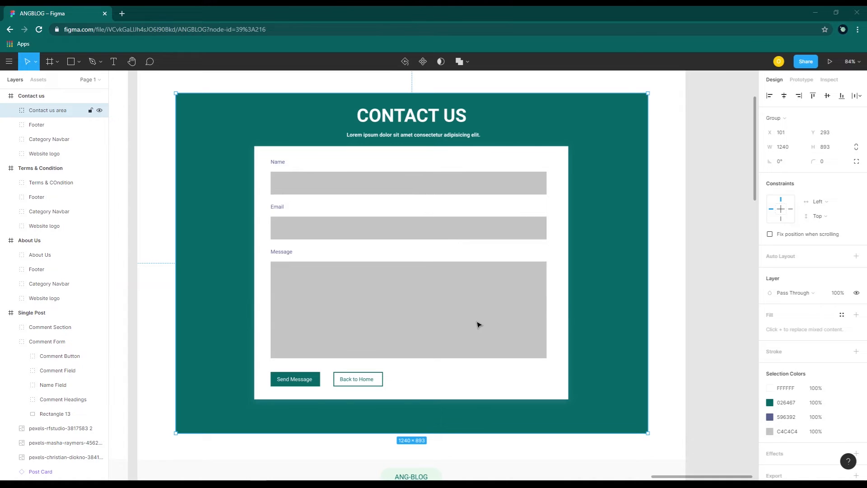
scroll(457, 318, "down", 5)
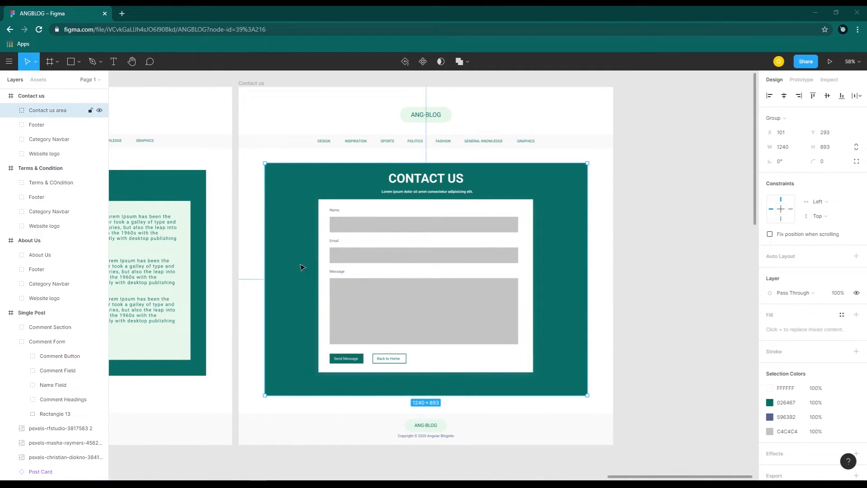
- Look over the Home and Single Category page designs, comparing their category navbars and post sections
left_click(725, 271)
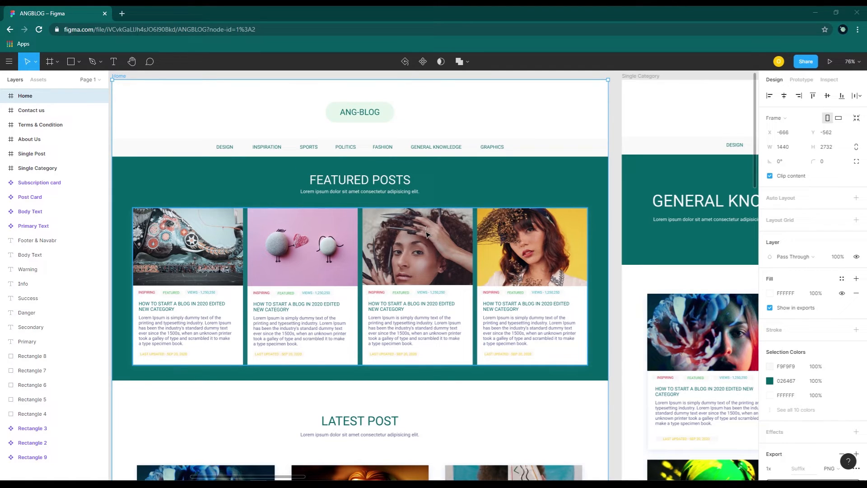
scroll(473, 262, "down", 8)
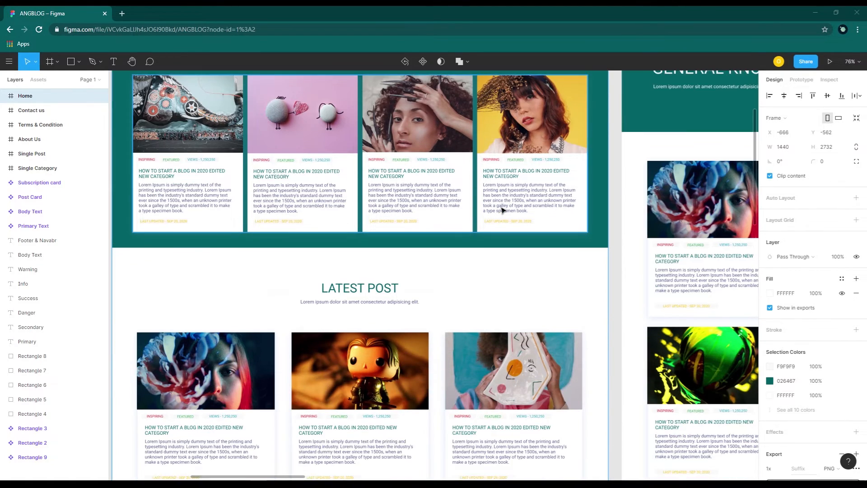
scroll(501, 212, "up", 15)
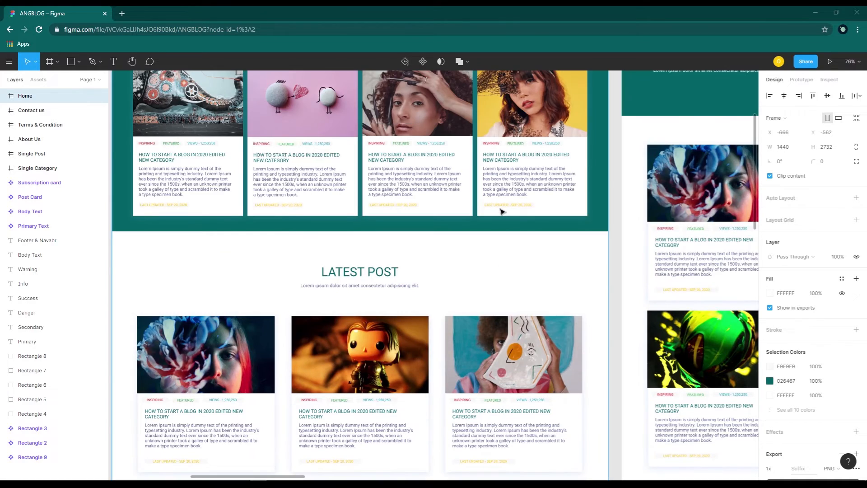
scroll(422, 264, "up", 3)
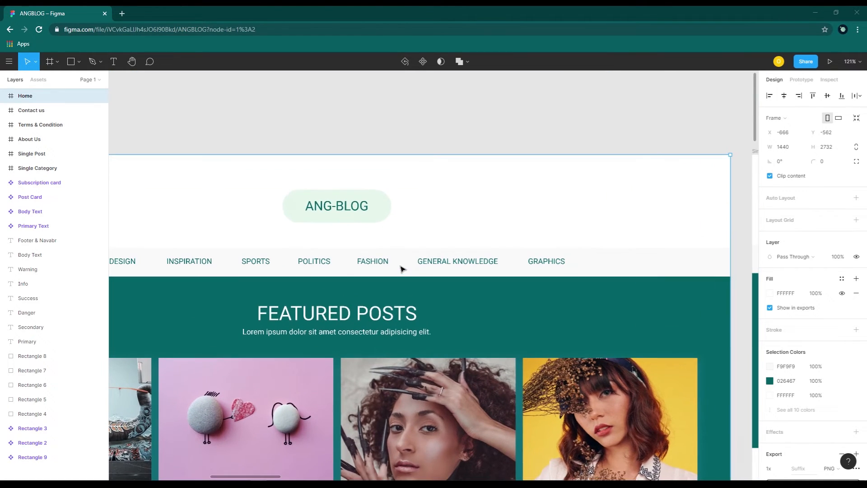
left_click(485, 204)
left_click_drag(468, 204, 557, 160)
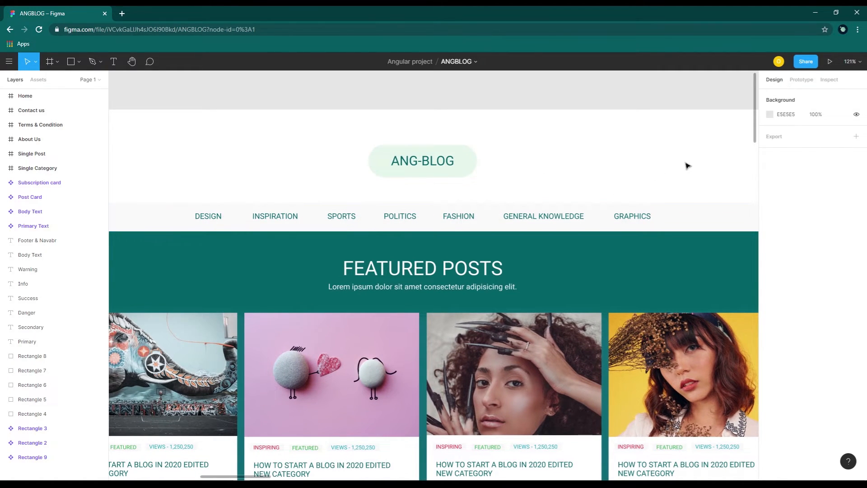
left_click_drag(685, 163, 398, 179)
left_click_drag(482, 189, 211, 167)
left_click_drag(568, 173, 470, 162)
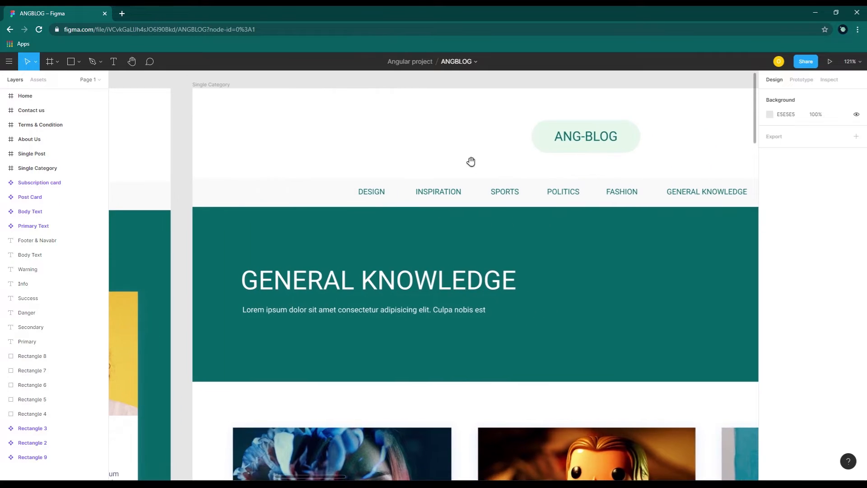
scroll(480, 169, "down", 2)
scroll(480, 169, "down", 3)
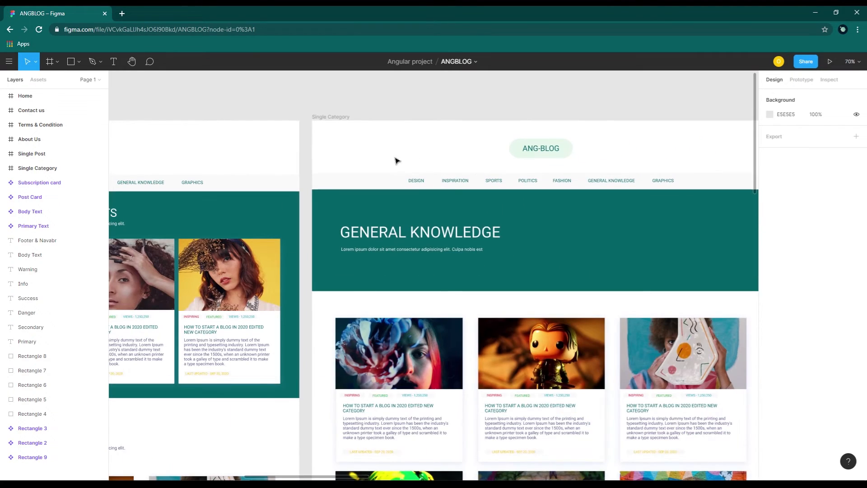
left_click_drag(387, 151, 681, 176)
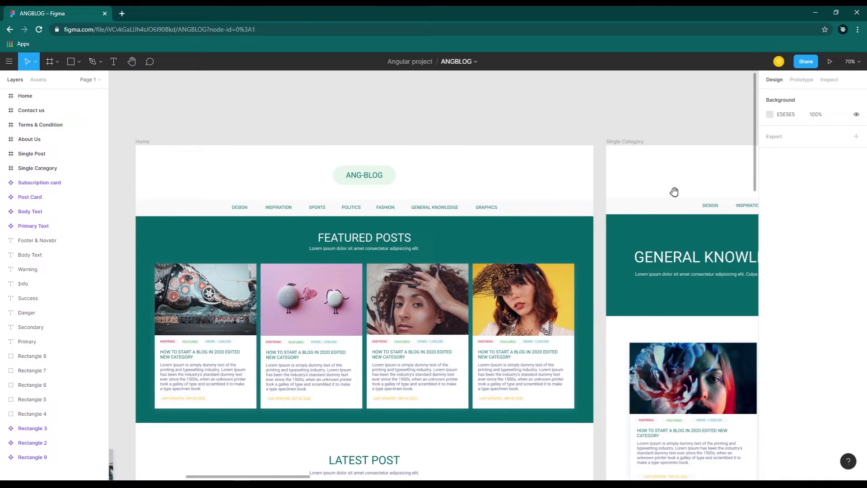
left_click_drag(674, 191, 630, 153)
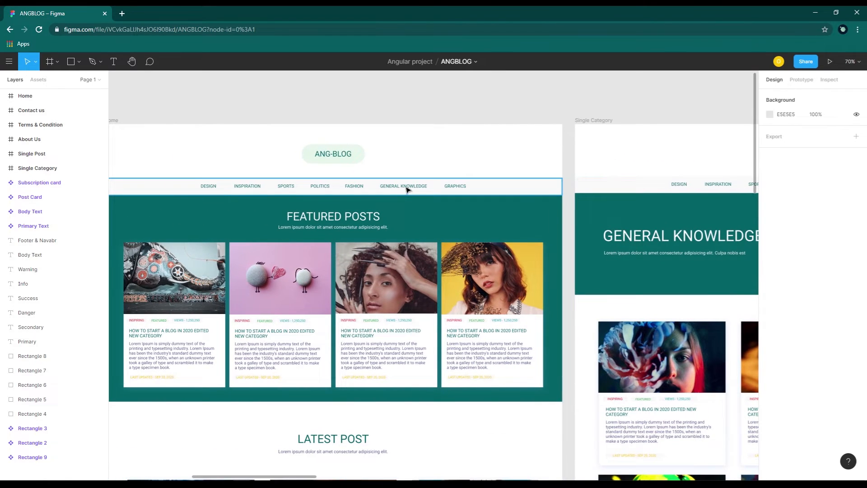
- Select the frame of category links inside the Home page's Category Navbar and show its prototype settings
left_click(407, 190)
scroll(298, 190, "up", 2)
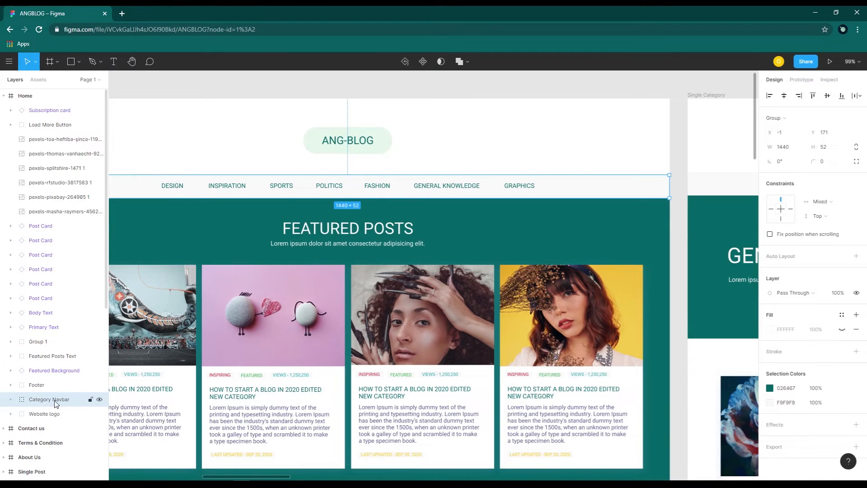
left_click(242, 190)
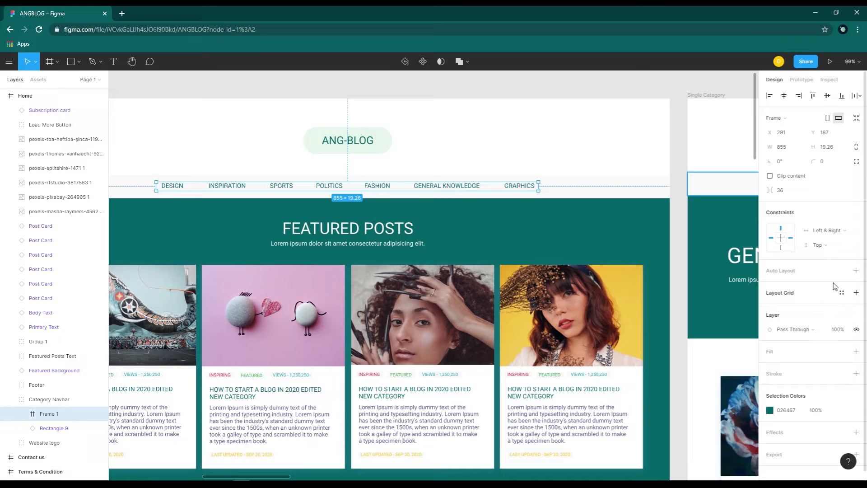
left_click(458, 187)
left_click(448, 187)
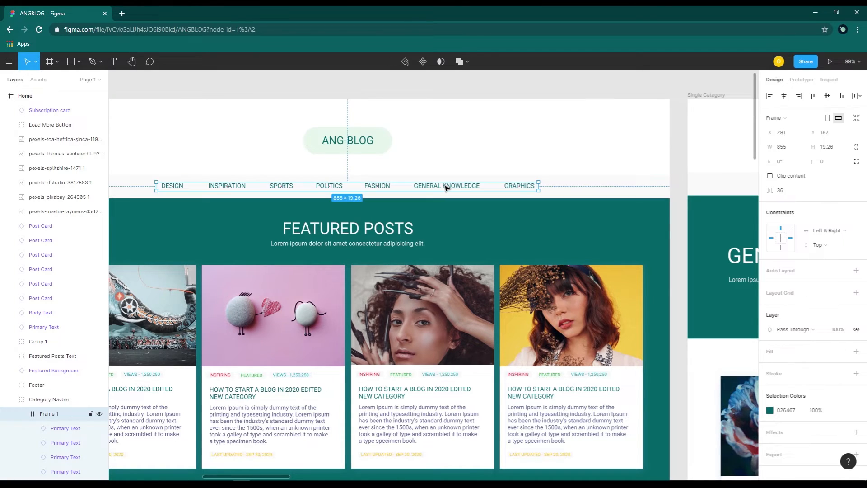
left_click(802, 80)
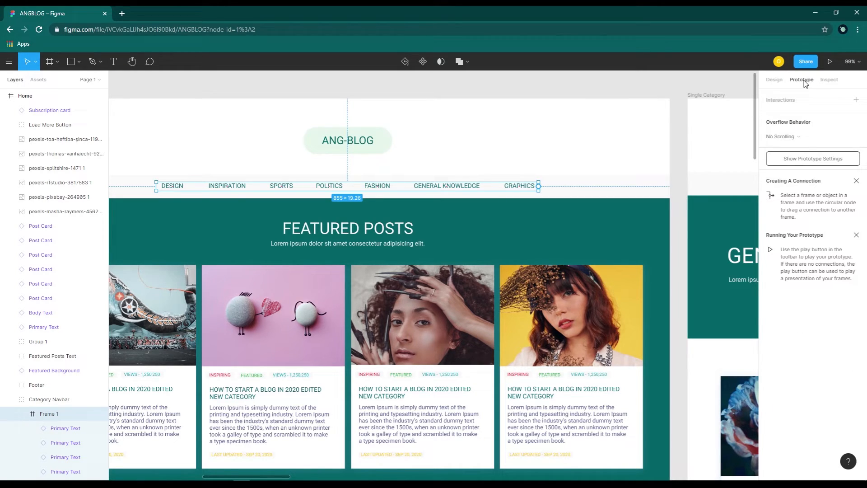
- Compare the category links frame in design and prototype modes, and examine the connection handle at its edge
scroll(547, 187, "up", 5, "ctrl")
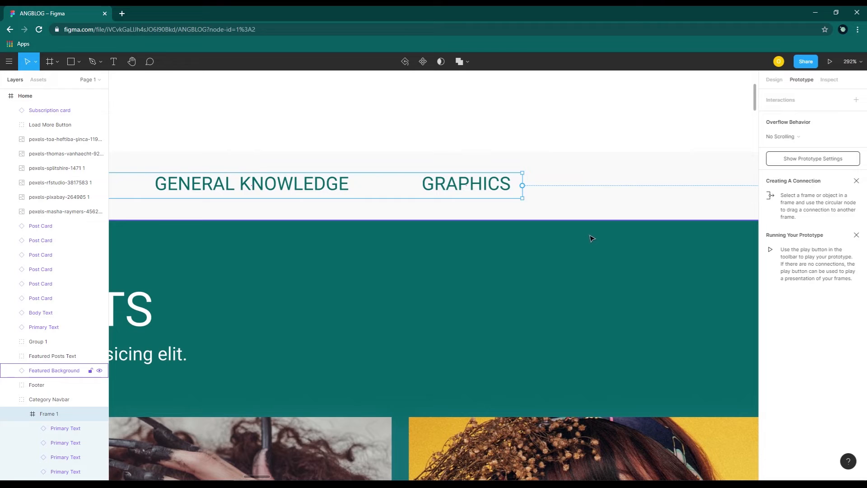
left_click(773, 80)
left_click(802, 80)
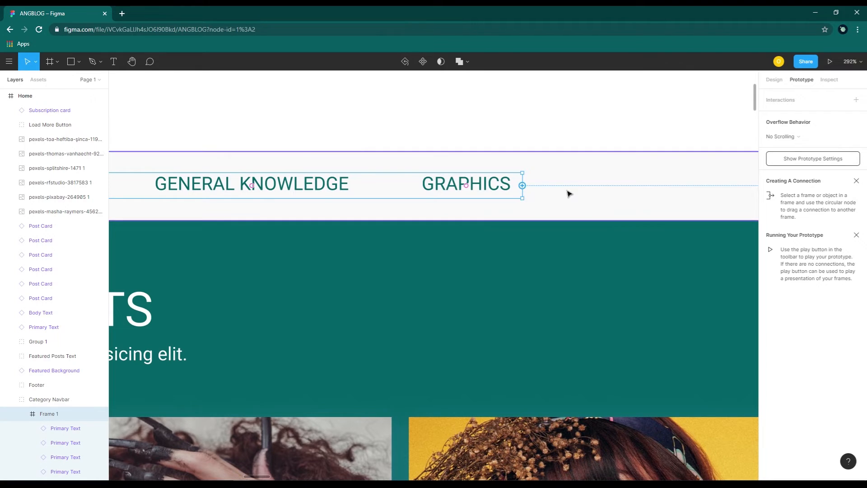
left_click(775, 84)
left_click(805, 84)
left_click(774, 84)
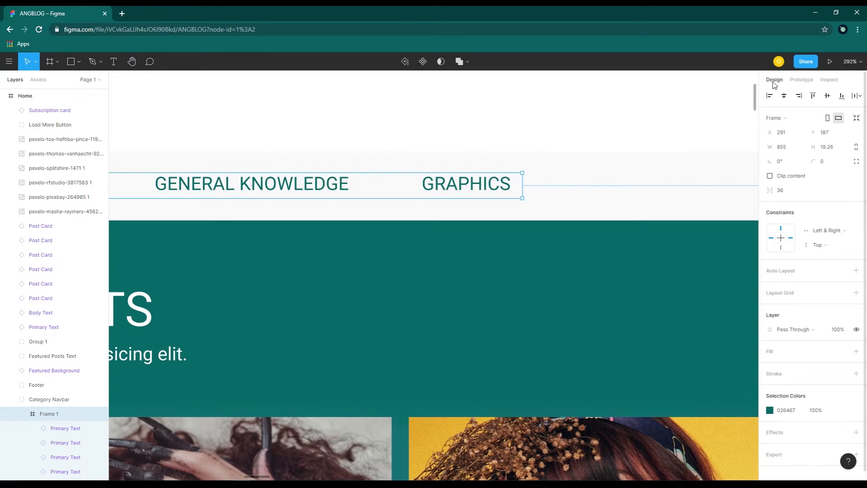
left_click(802, 81)
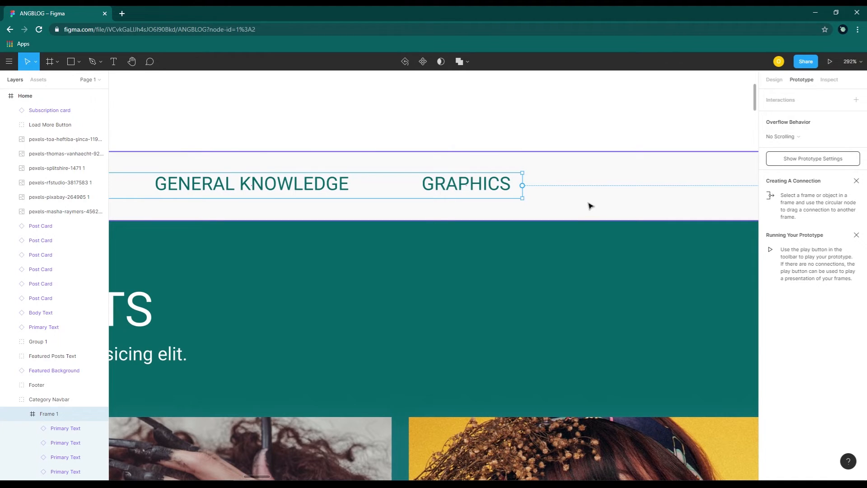
scroll(589, 206, "down", 5)
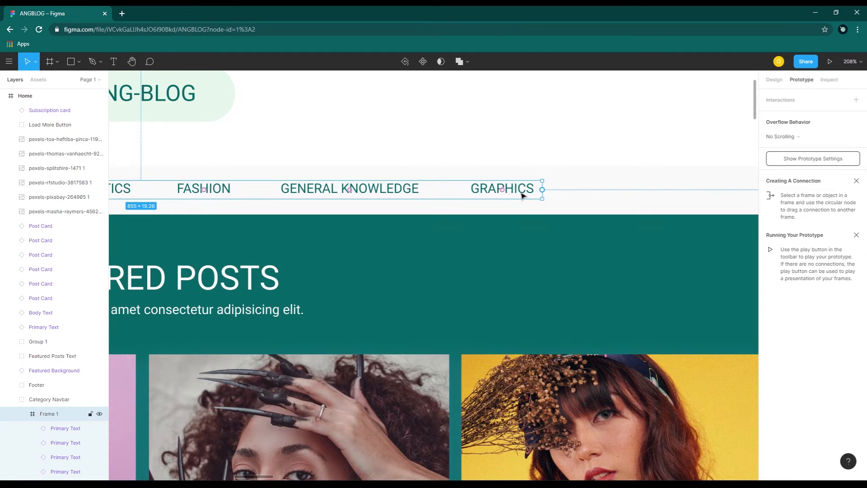
scroll(606, 188, "down", 3)
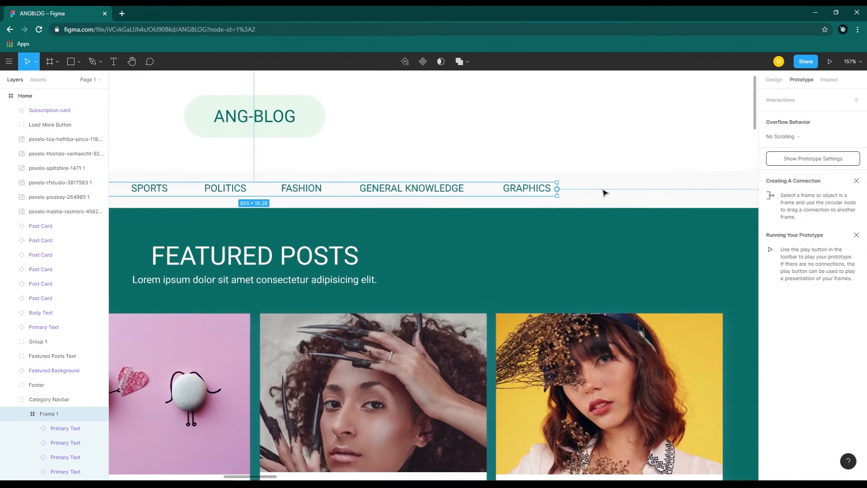
scroll(605, 192, "down", 2)
scroll(583, 192, "up", 5)
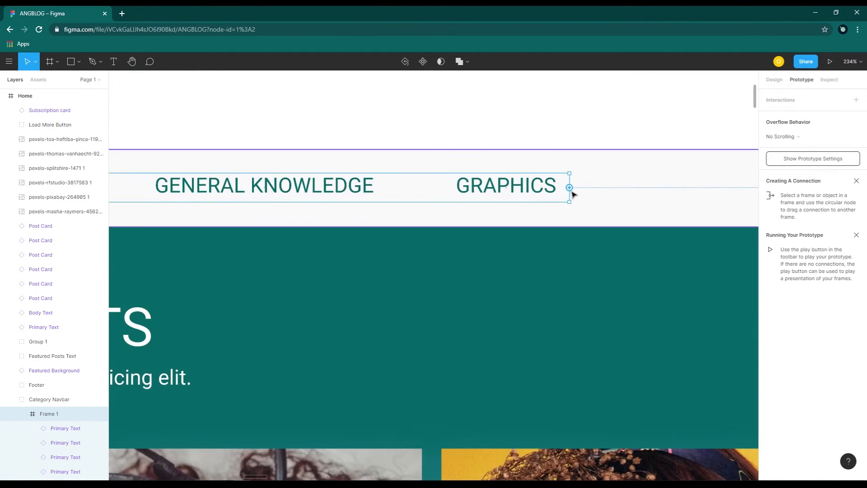
scroll(572, 193, "up", 2)
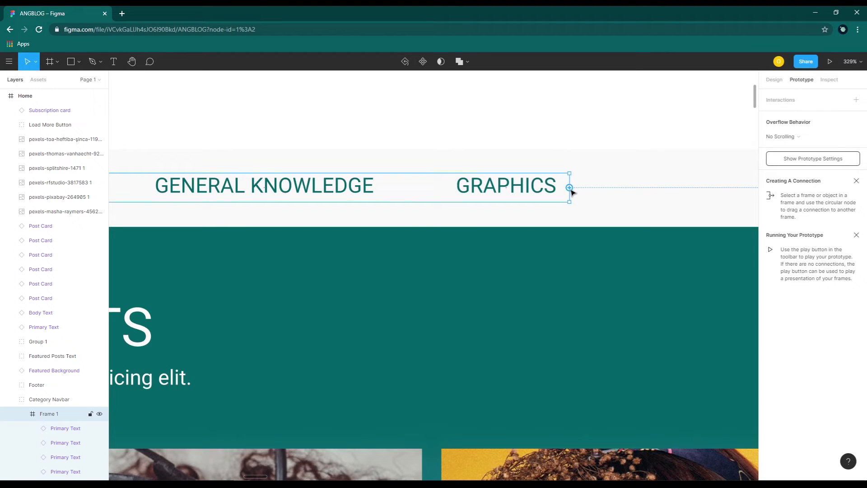
scroll(571, 190, "down", 8)
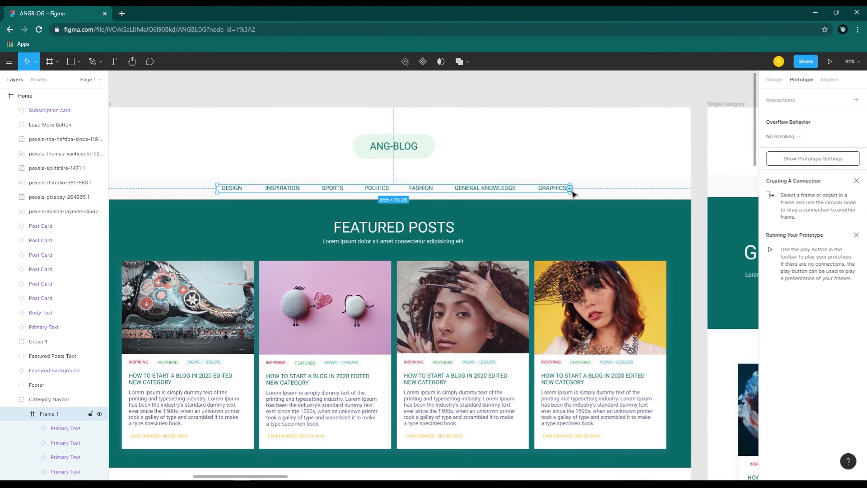
- Connect the Home page's category links frame to the Single Category page with an On Click, Navigate To, Instant interaction
left_click_drag(597, 201, 610, 214)
scroll(613, 215, "down", 5)
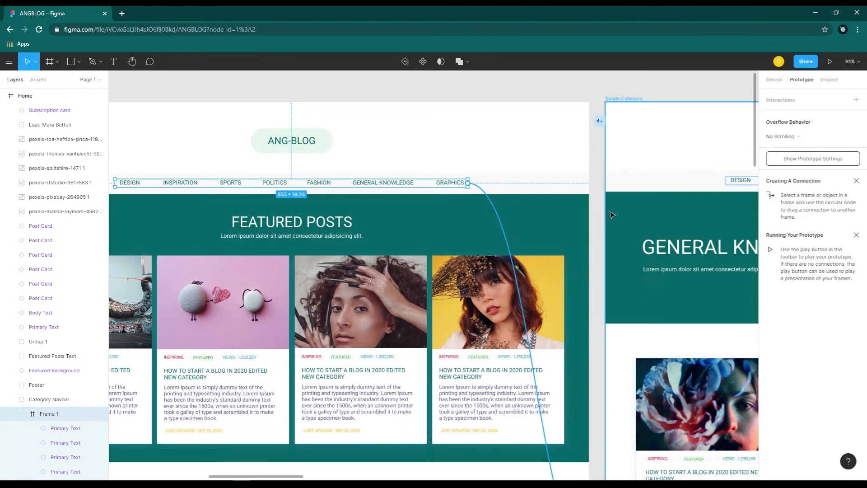
mouse_move(612, 215)
left_mouse_down()
mouse_move(596, 222)
mouse_move(610, 229)
left_mouse_up()
scroll(596, 222, "down", 2)
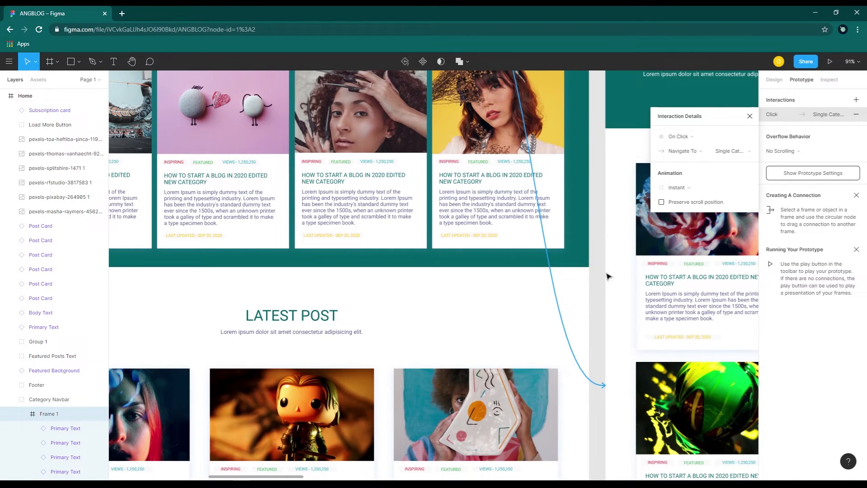
scroll(600, 356, "up", 5)
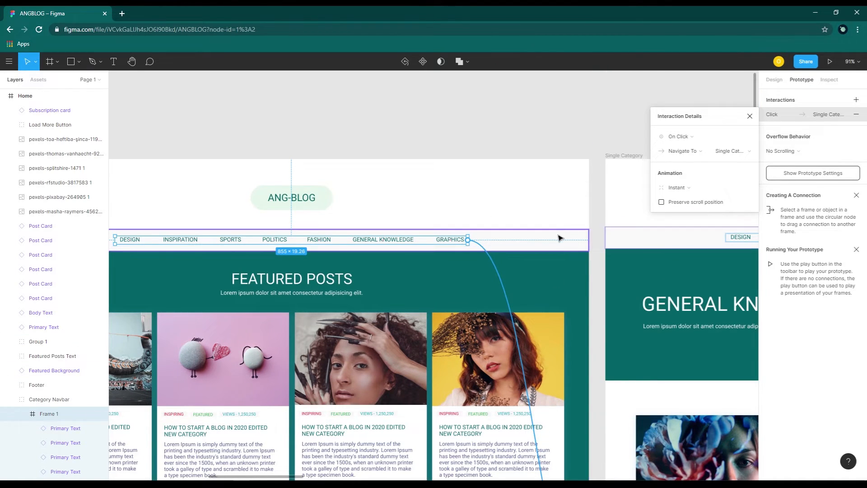
scroll(399, 241, "down", 1)
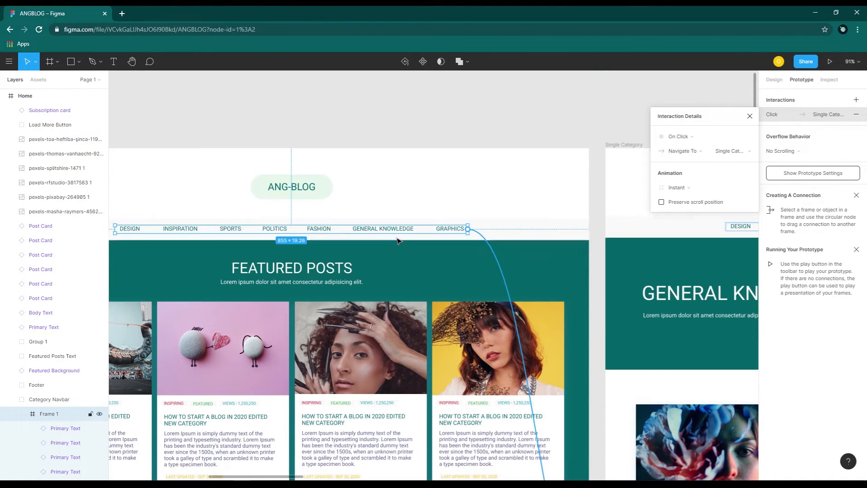
left_click(749, 116)
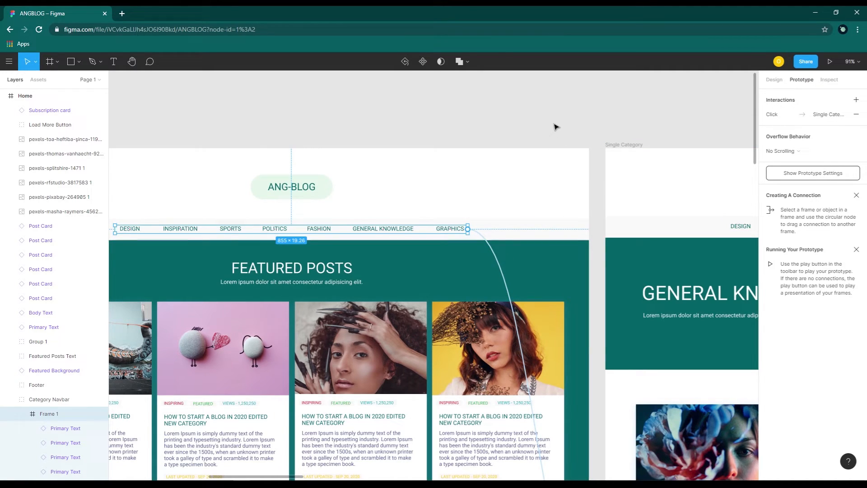
- Run the prototype full screen from Home, follow a category link and look through the Single Category page
left_click(830, 63)
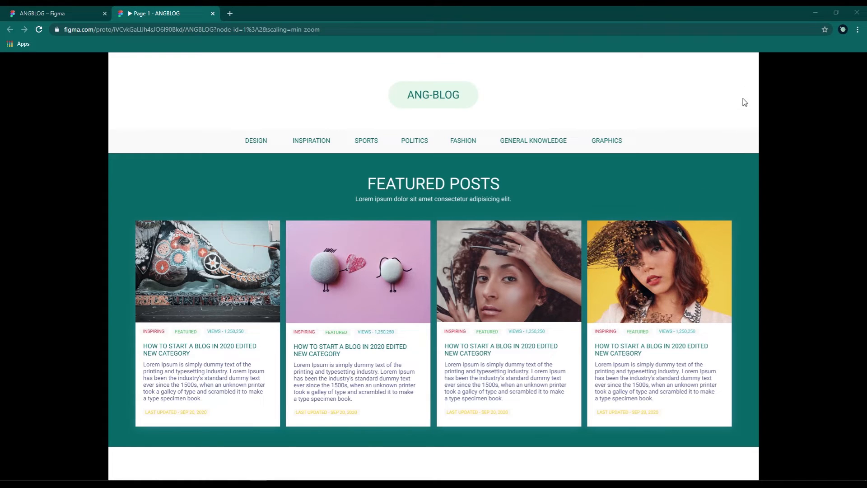
left_click(858, 63)
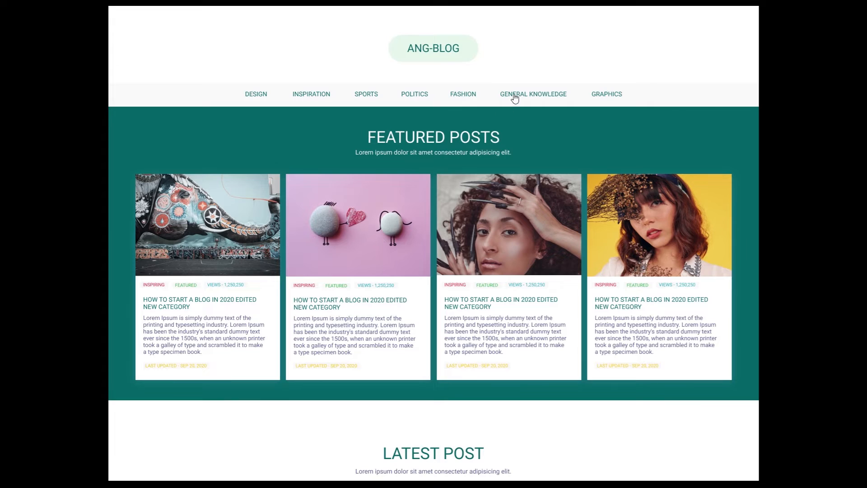
left_click(419, 98)
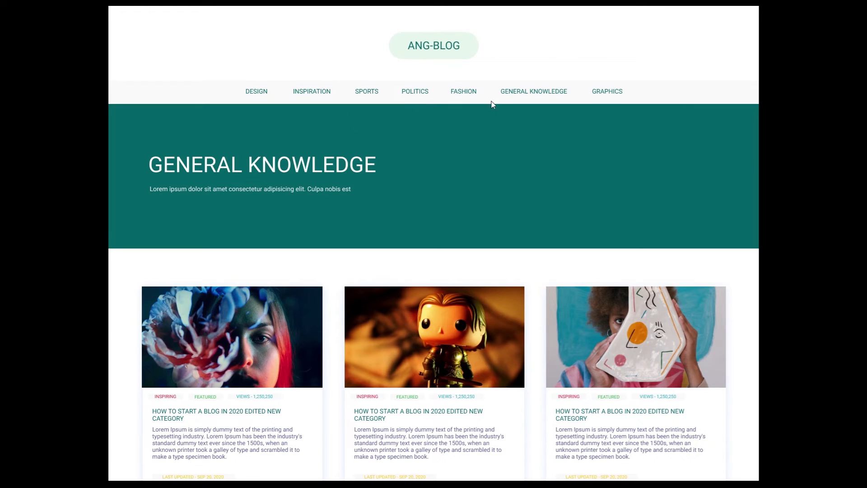
scroll(451, 202, "down", 10)
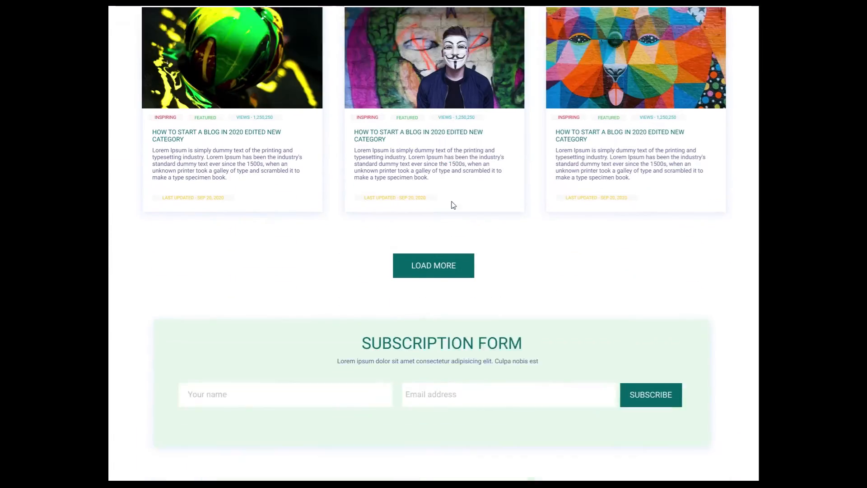
scroll(452, 204, "up", 10)
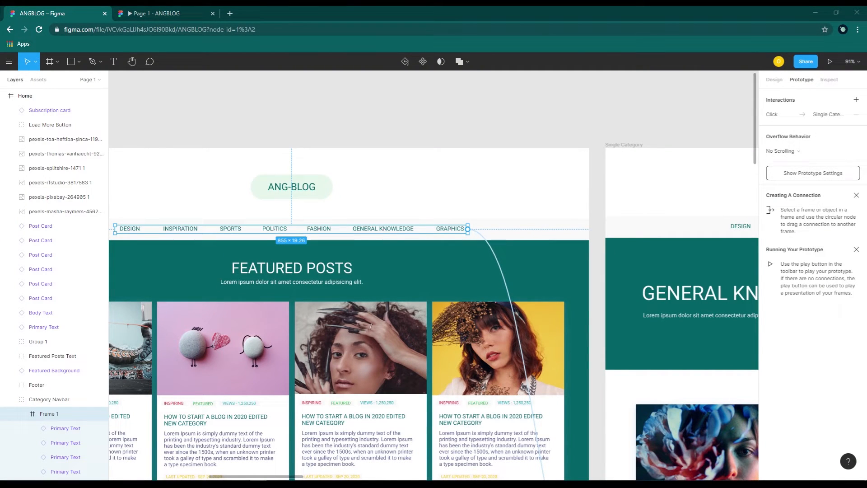
- Connect the Home page's first featured post card to the Single Post page with an On Click, Navigate To, Instant interaction
left_click(411, 121)
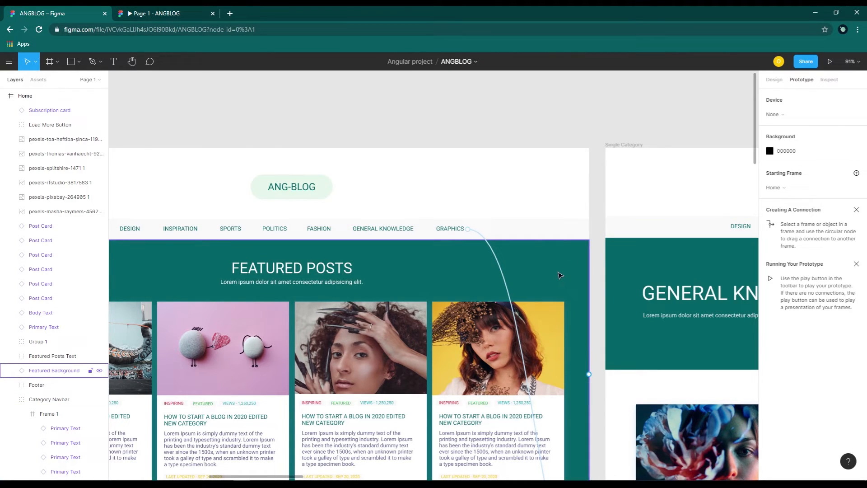
scroll(559, 276, "down", 3)
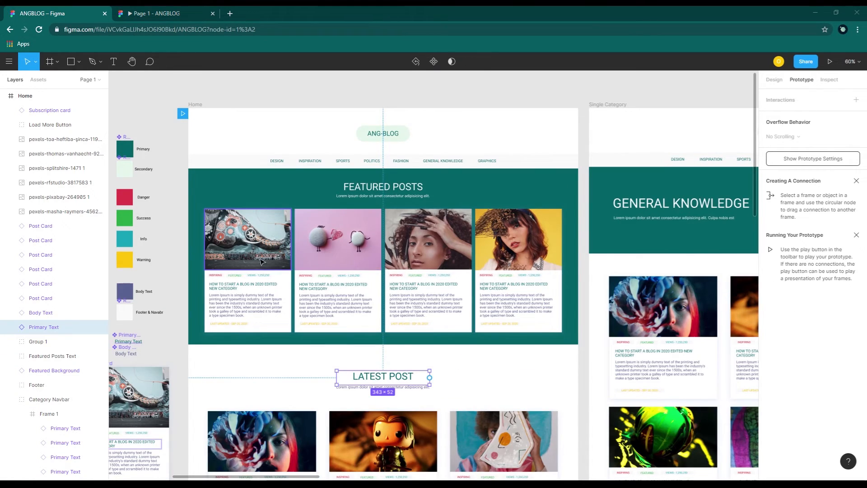
scroll(235, 268, "up", 5)
left_click(234, 268)
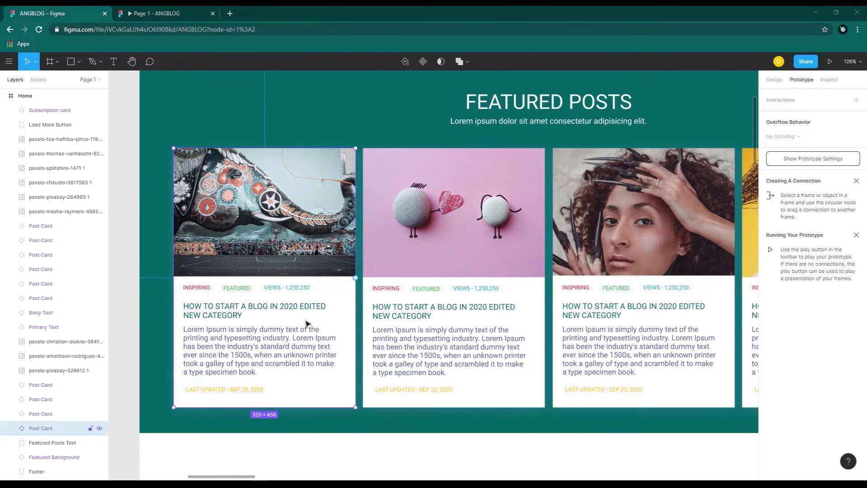
left_click(337, 319)
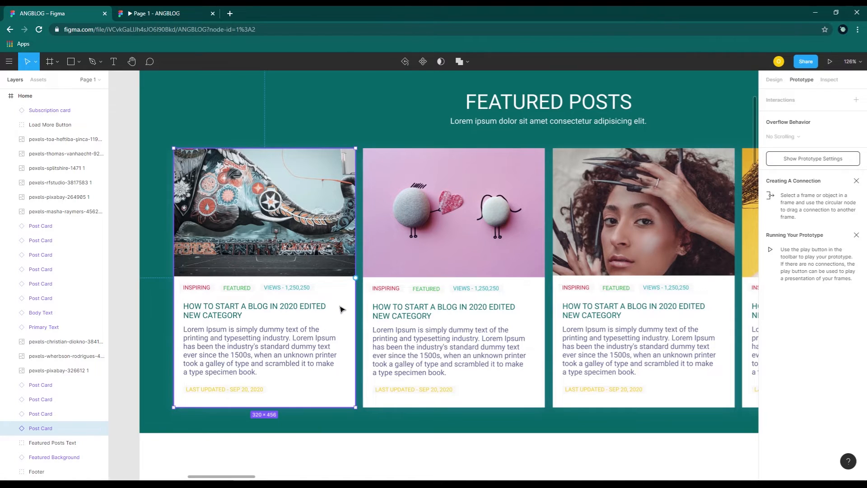
scroll(341, 309, "up", 3)
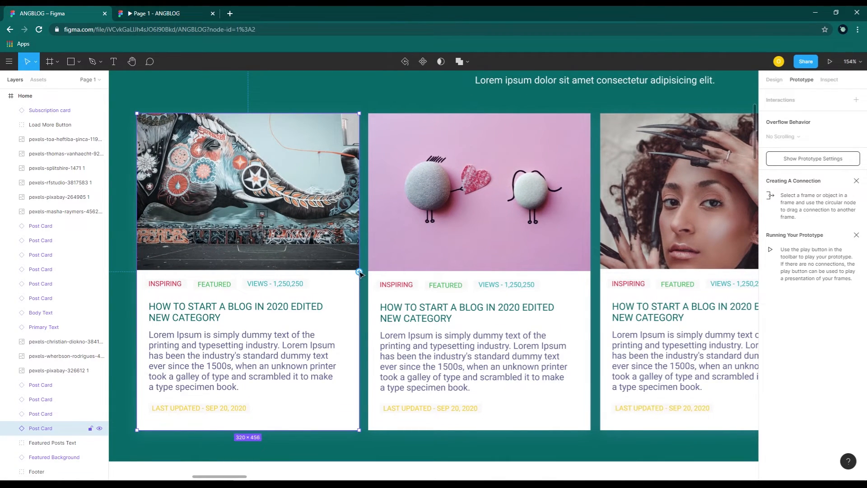
left_click_drag(359, 272, 577, 352)
scroll(624, 299, "down", 3)
left_click_drag(475, 337, 405, 440)
- Switch to the prototype preview, go back to Home, follow the first featured post card and look through the Single Post page
left_click(168, 14)
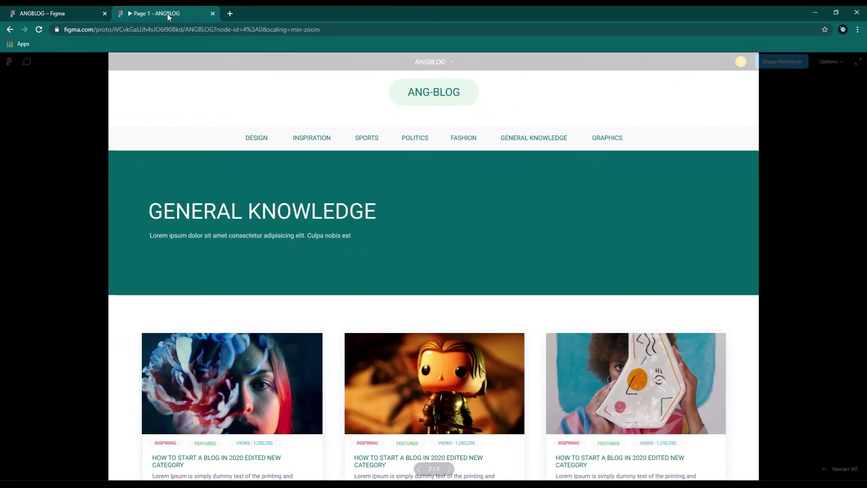
left_click(418, 470)
scroll(369, 342, "down", 7)
scroll(367, 342, "up", 7)
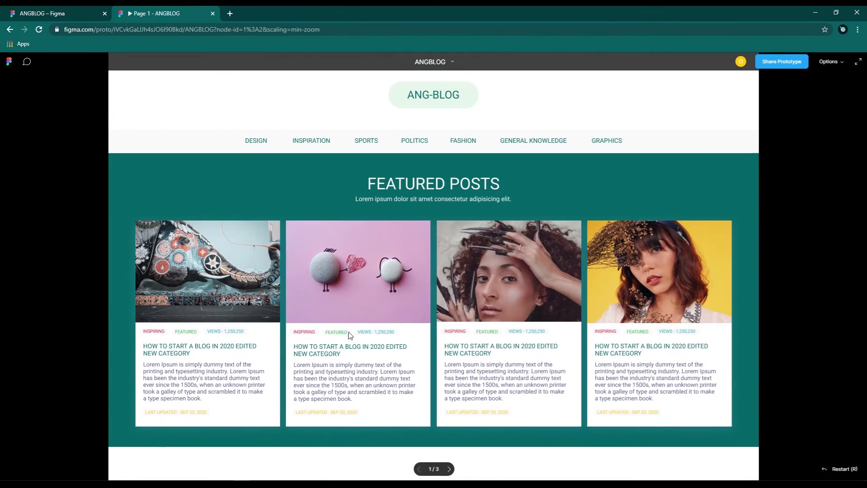
left_click(245, 349)
scroll(488, 251, "down", 15)
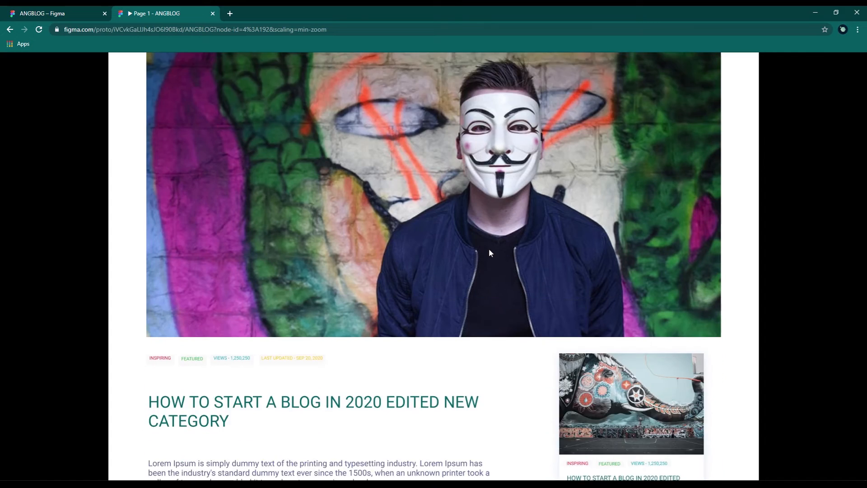
scroll(492, 256, "down", 15)
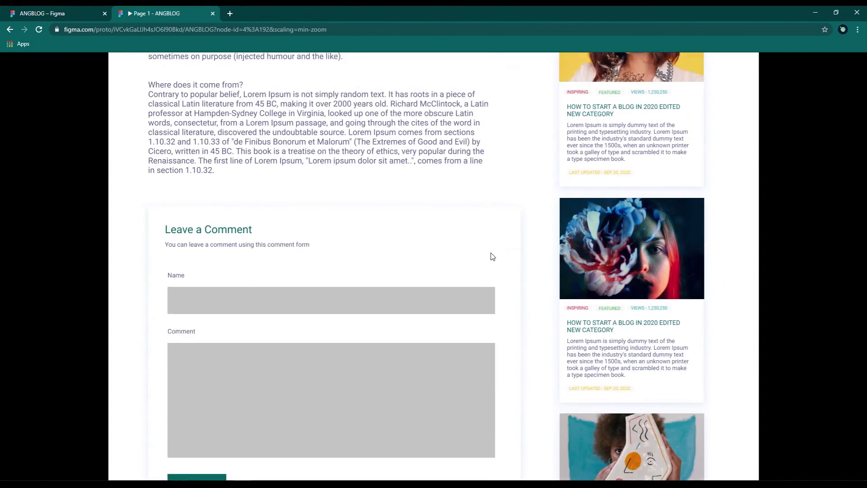
scroll(492, 256, "down", 2)
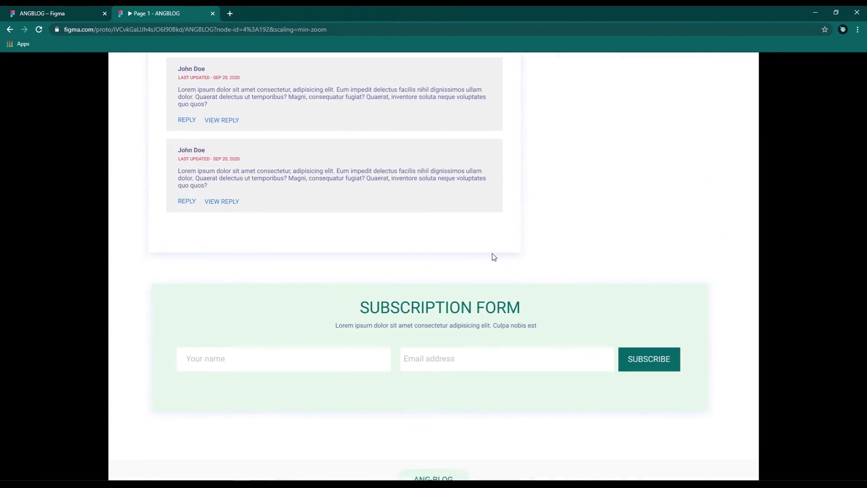
scroll(493, 257, "up", 15)
scroll(493, 256, "up", 10)
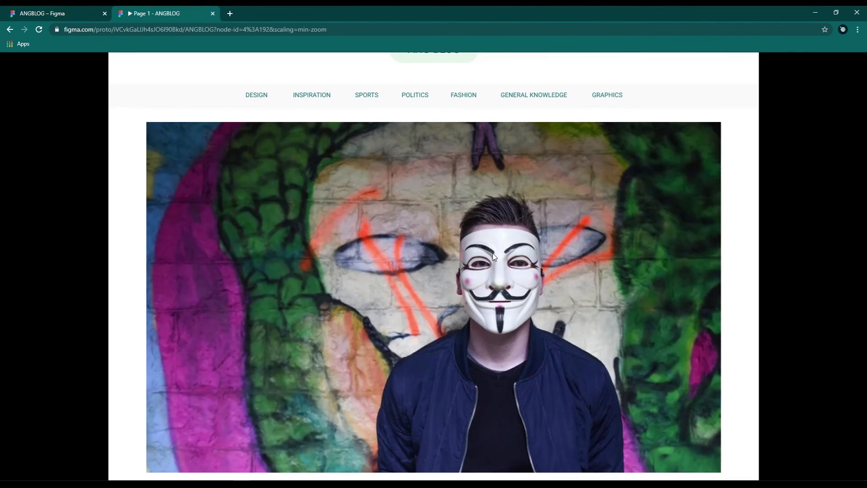
- Back in the design file, connect the second featured post card to the Single Post page with On Click, Navigate To, Instant
left_click(67, 14)
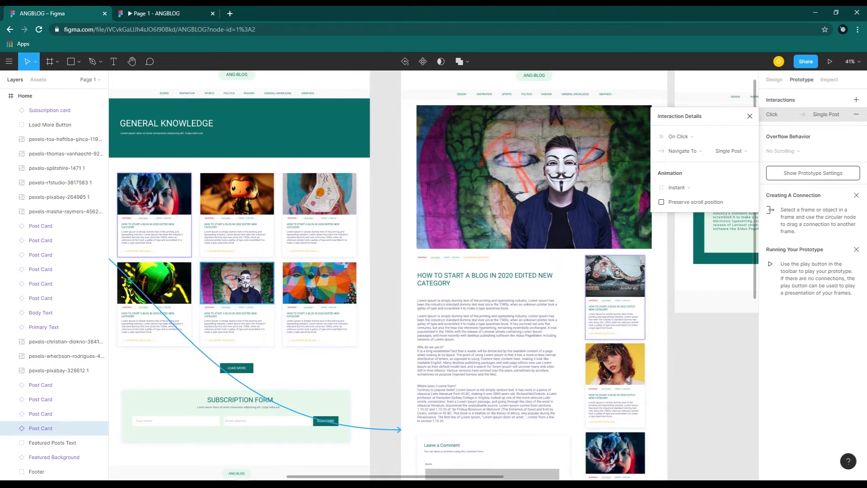
left_click(386, 273)
left_click_drag(233, 282, 572, 335)
scroll(458, 325, "up", 10)
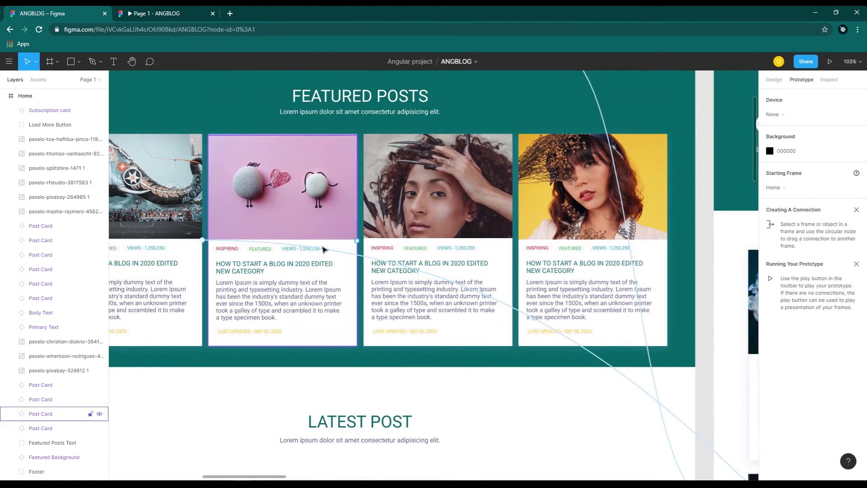
left_click(345, 276)
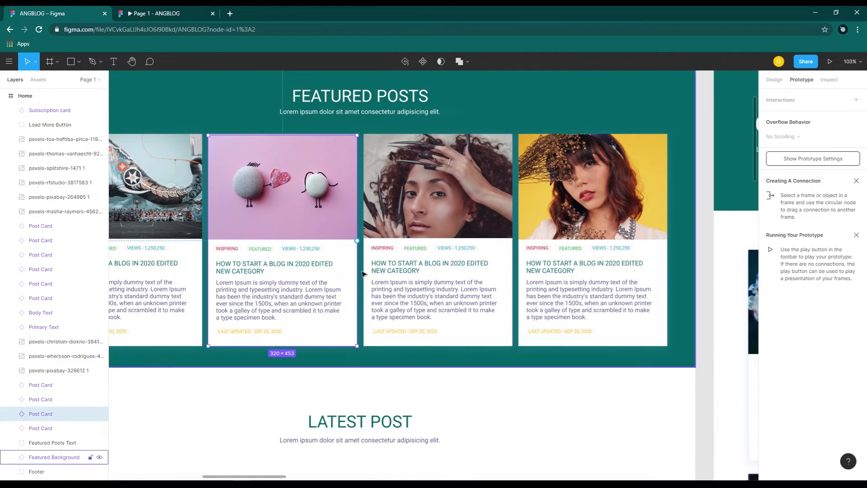
left_click_drag(356, 240, 587, 316)
scroll(428, 352, "down", 6)
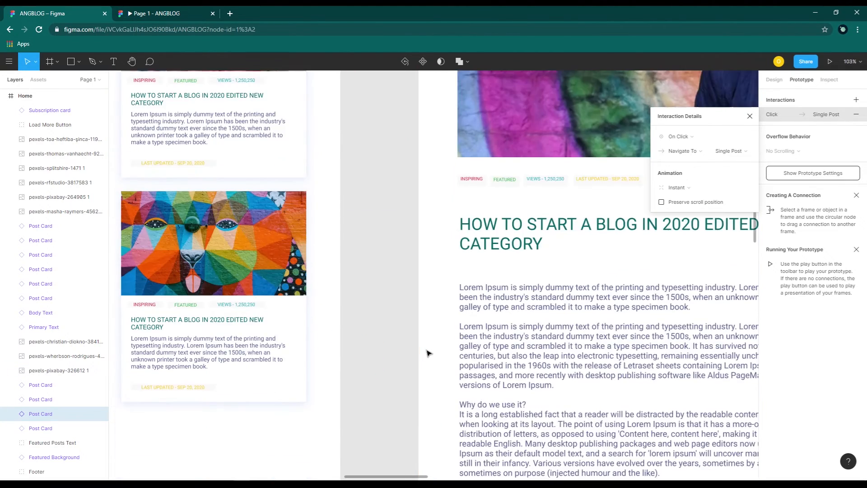
scroll(426, 352, "down", 5)
left_click_drag(258, 280, 570, 333)
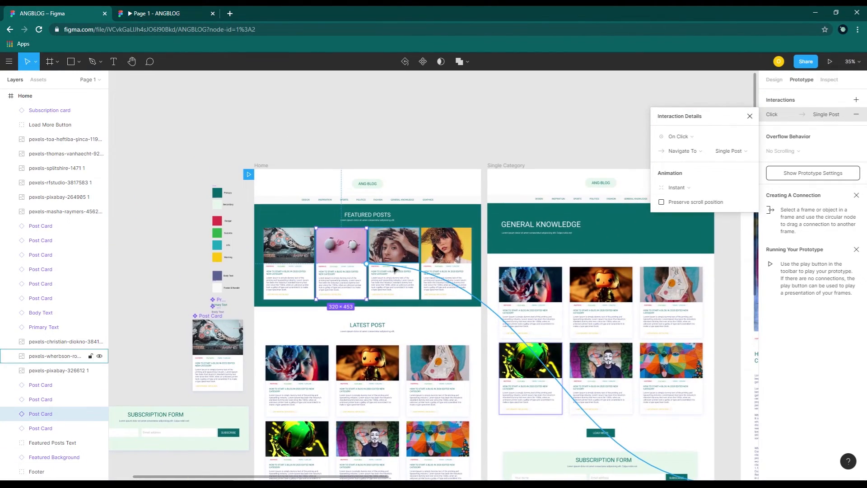
- Check the interactions of the first two featured post cards and compare them with the Category Navbar group
left_click(302, 268)
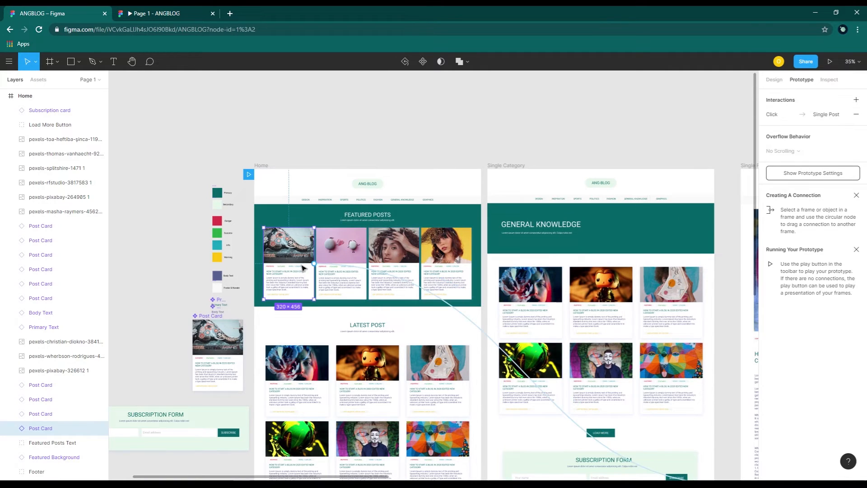
left_click(362, 248)
left_click(357, 273)
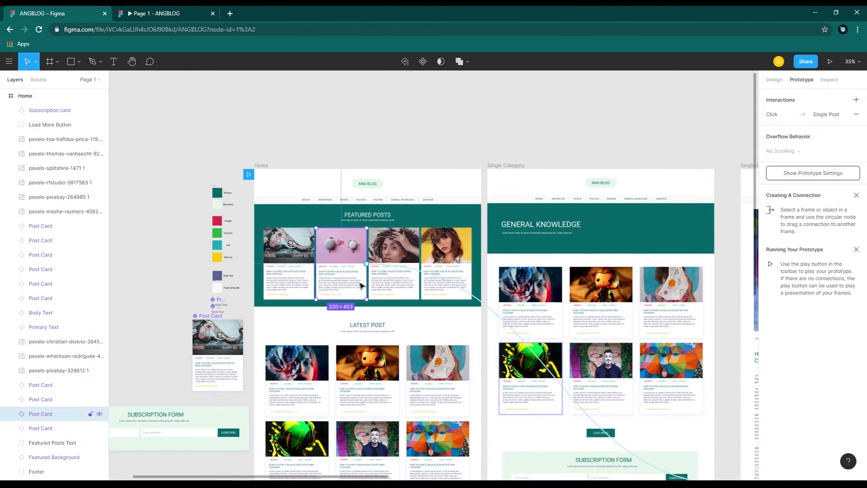
scroll(362, 278, "up", 3)
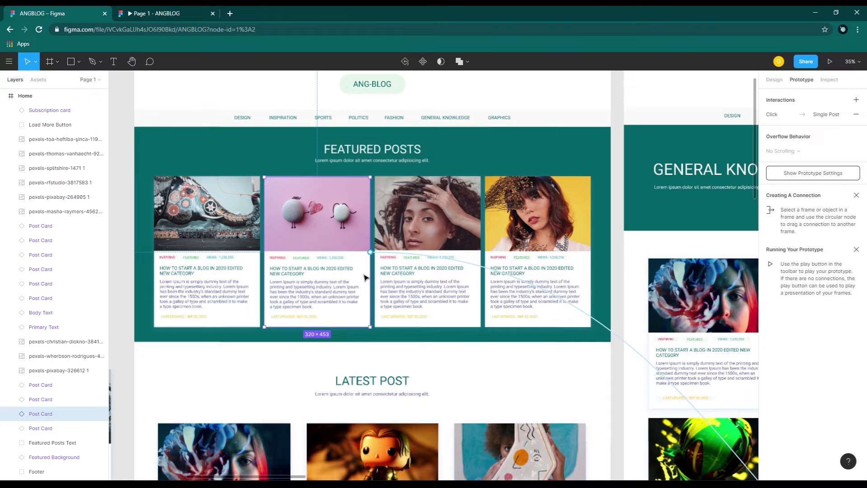
left_click(357, 122)
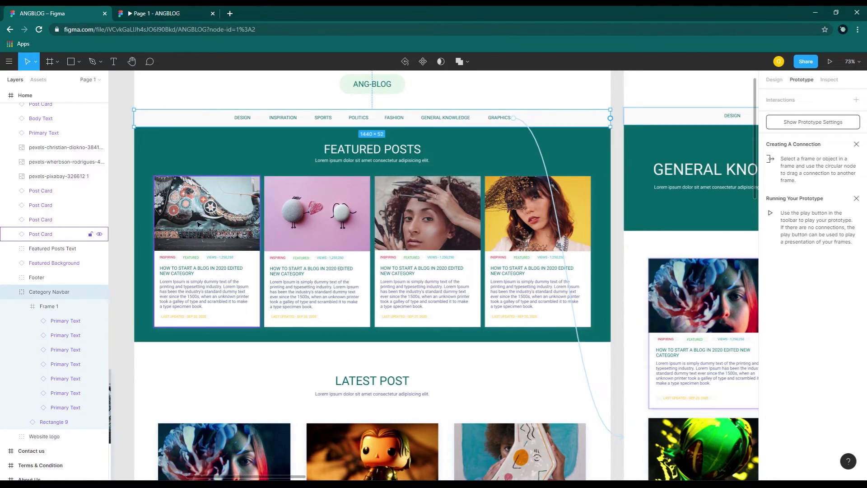
- Select all four featured post cards together with their replacement images and combine them into one group
left_click(235, 244)
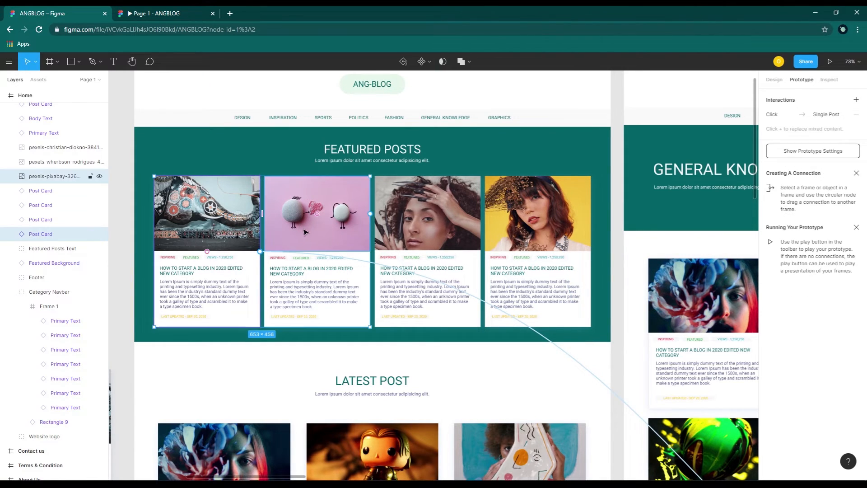
left_click(318, 278, "shift")
left_click(429, 282, "shift")
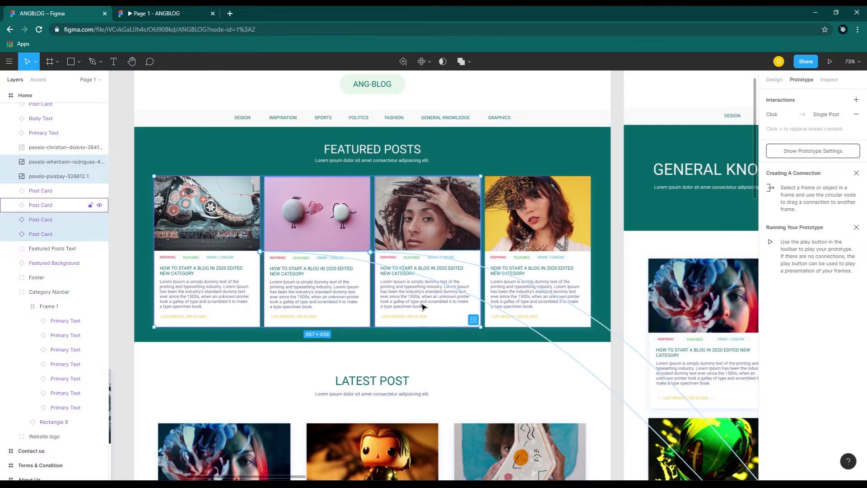
left_click(569, 275, "shift")
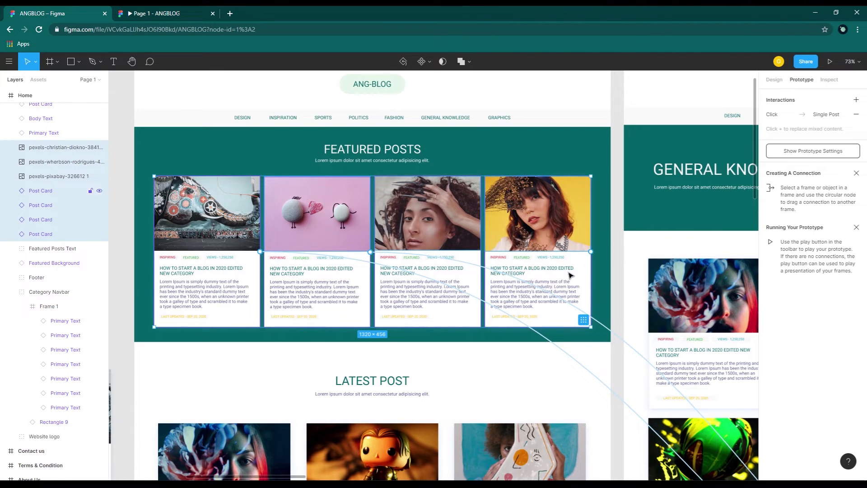
right_click(419, 218)
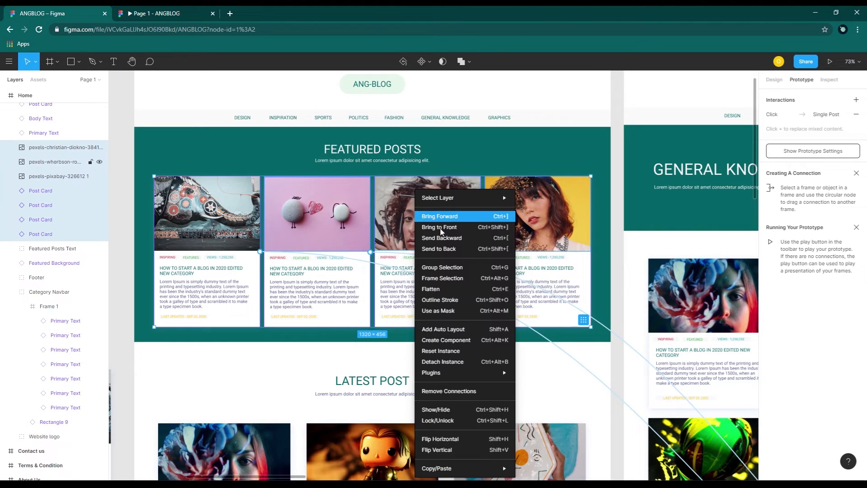
left_click(452, 266)
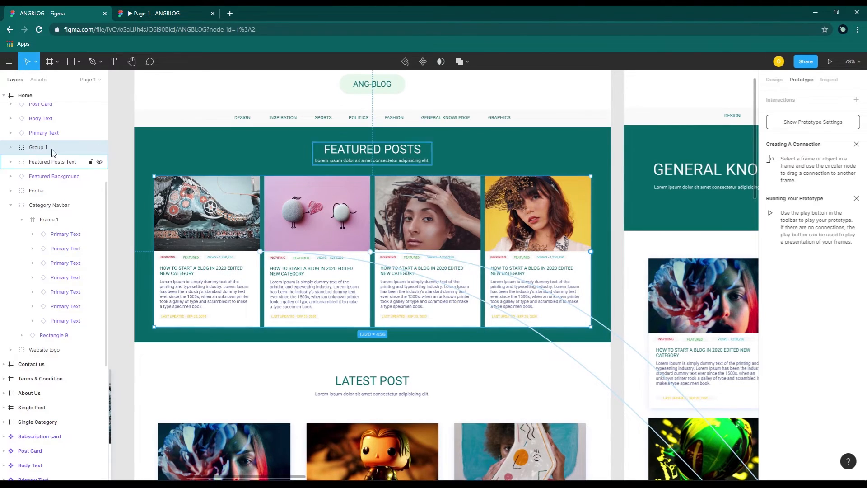
- Rename the new group as Featured Posts List and connect it to the Single Post page with On Click, Navigate To, Instant
double_click(81, 149)
key("BackSpace")
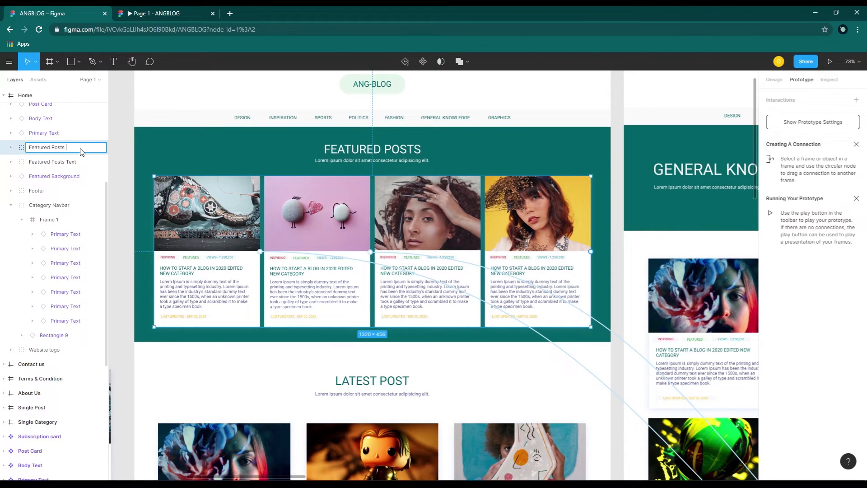
key("Return")
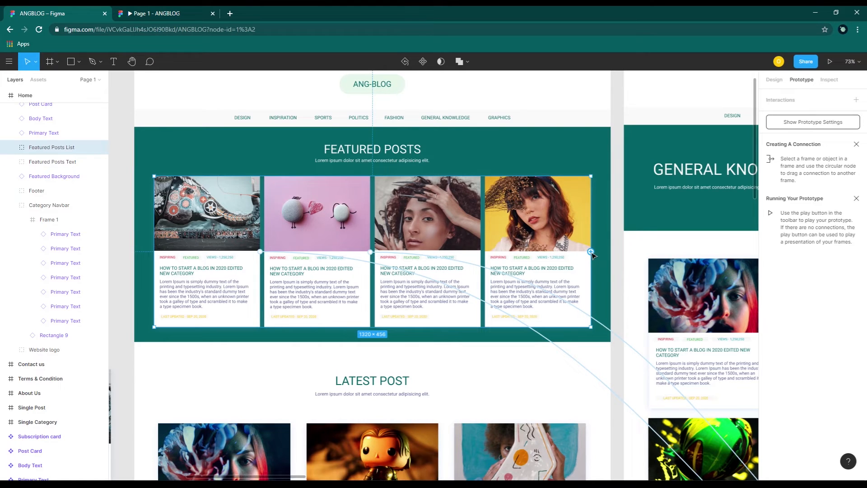
left_click_drag(591, 252, 583, 344)
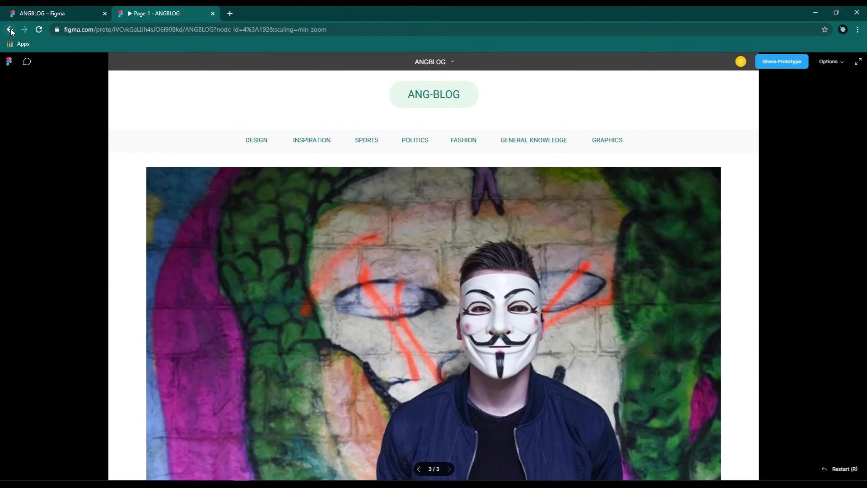
- In the prototype preview, return to Home, follow the third featured post card and look through the Single Post page
left_click(10, 30)
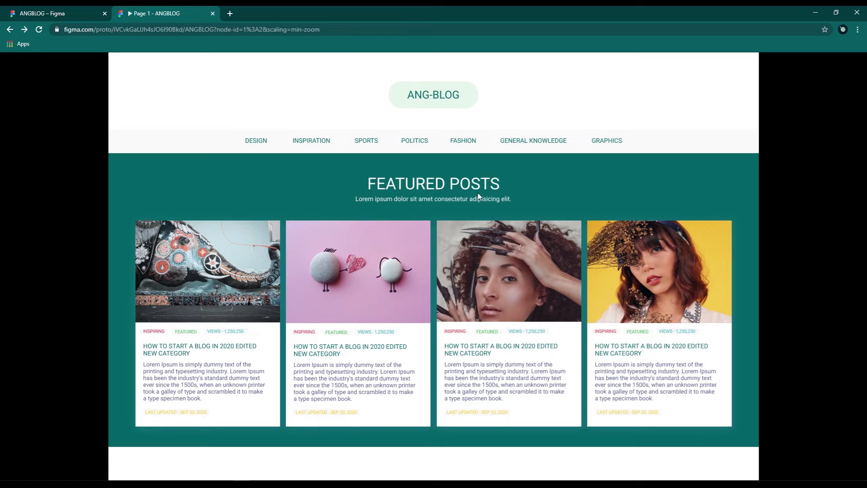
left_click(472, 314)
scroll(523, 260, "down", 5)
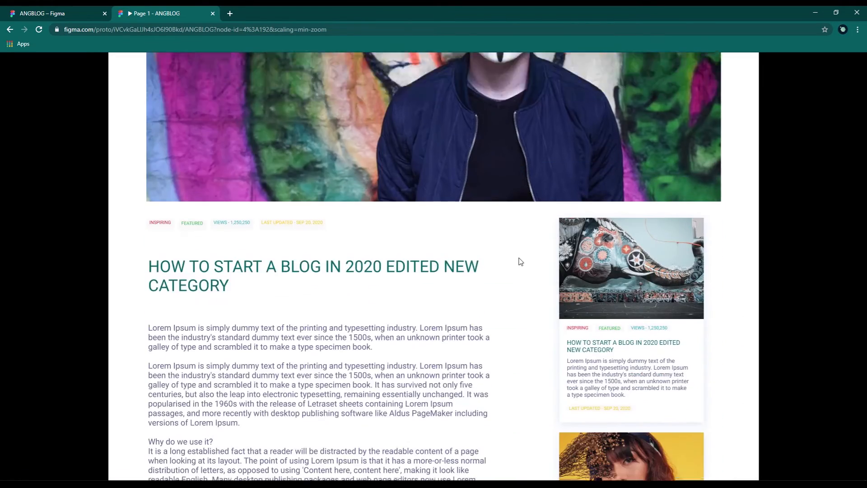
scroll(520, 261, "down", 15)
scroll(520, 262, "up", 7)
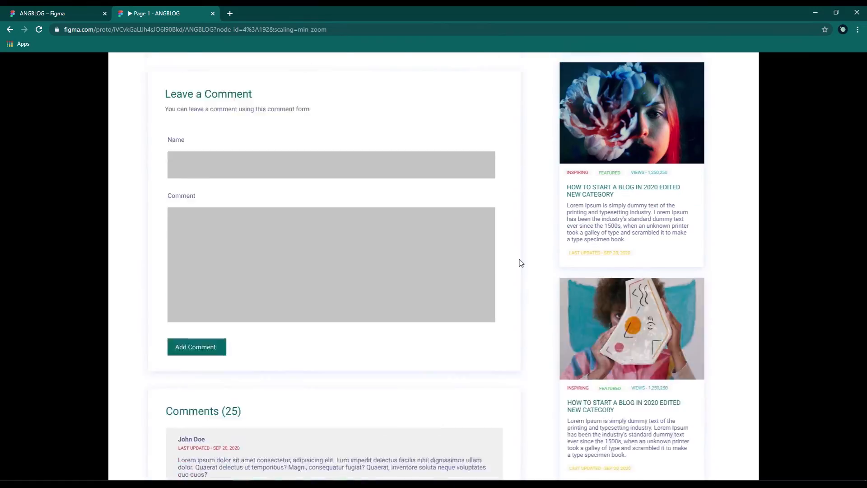
scroll(520, 263, "up", 15)
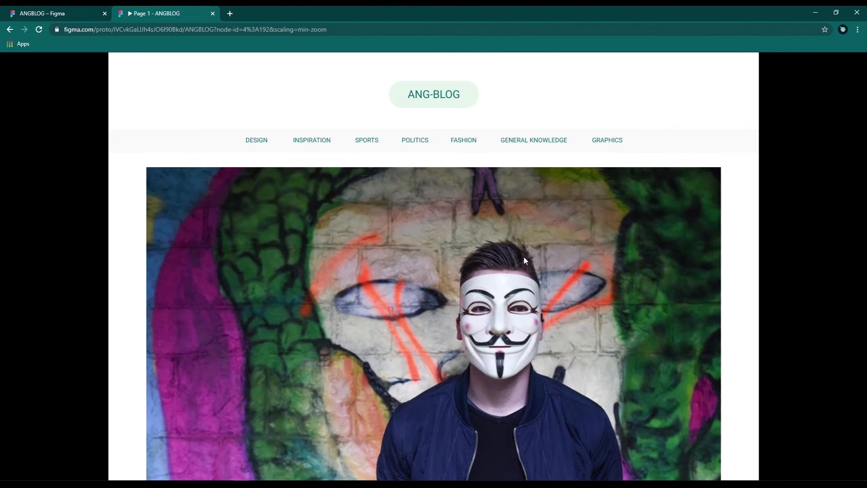
- Return to the design file and remove the separate Single Post interactions from the first two featured post cards on Home
left_click(45, 13)
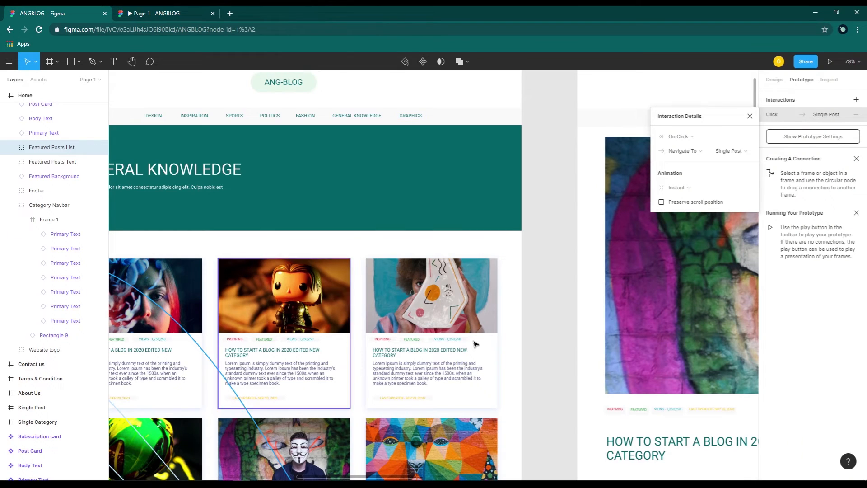
left_click(354, 242)
scroll(532, 265, "left", 8)
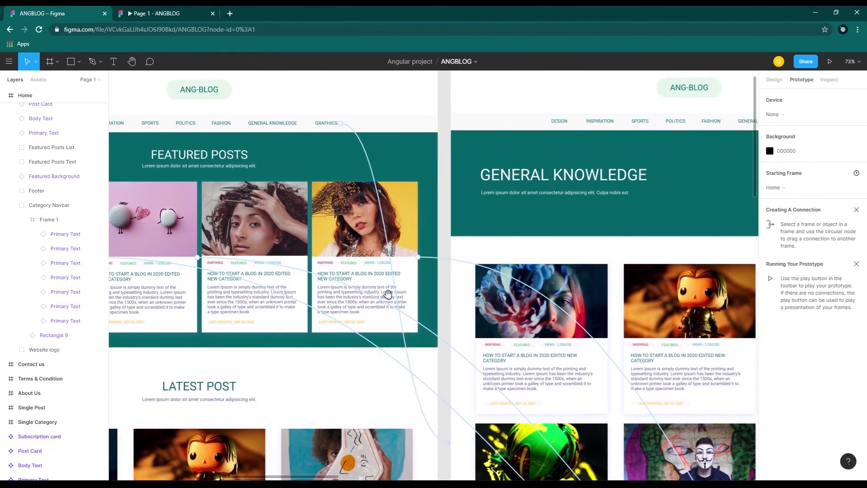
scroll(387, 294, "left", 5)
scroll(387, 294, "down", 1)
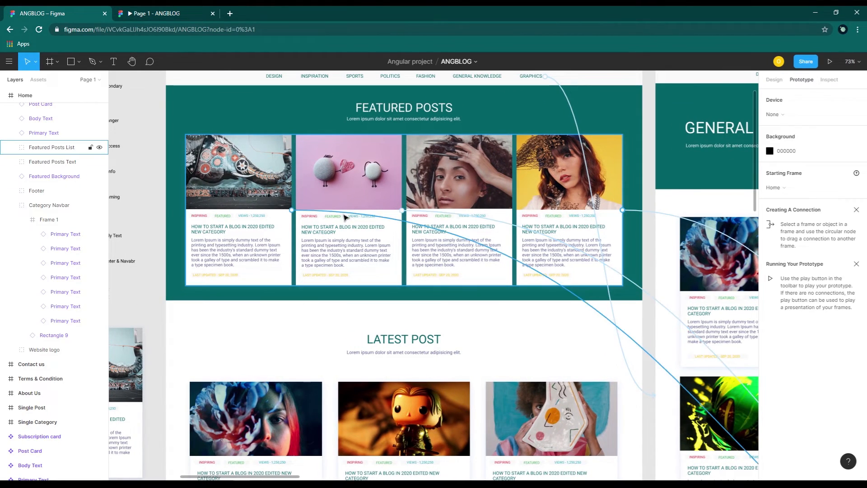
left_click(307, 212)
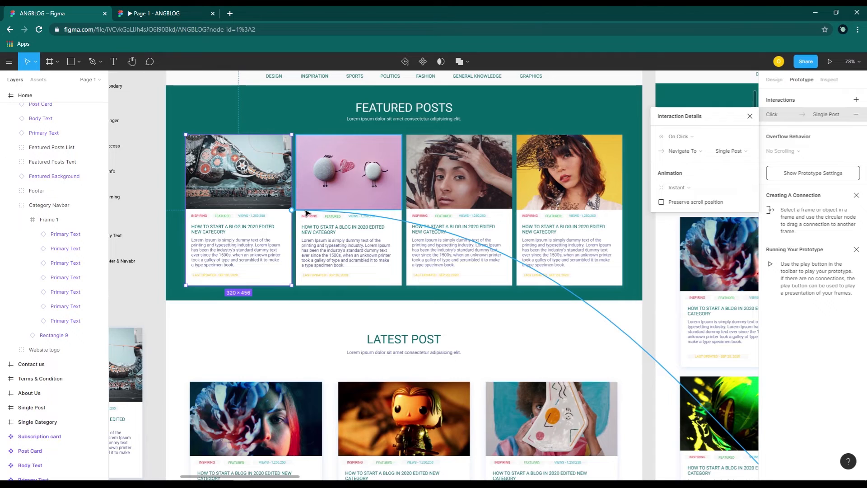
key("Delete")
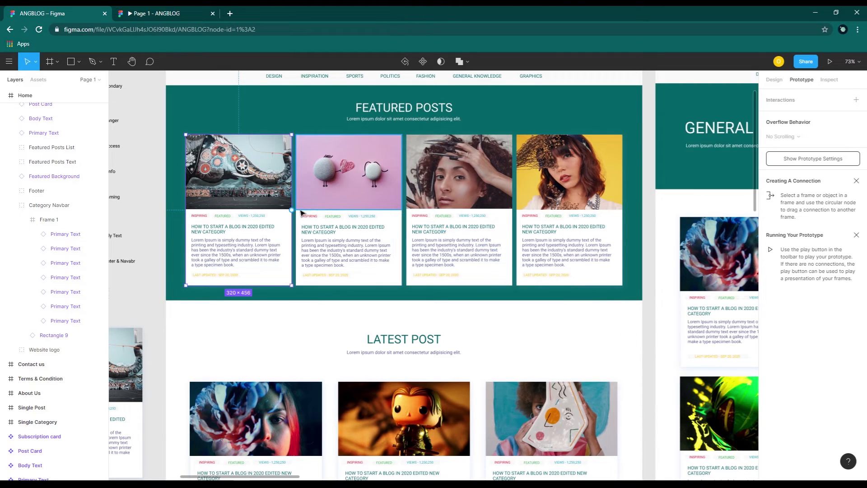
left_click(399, 211)
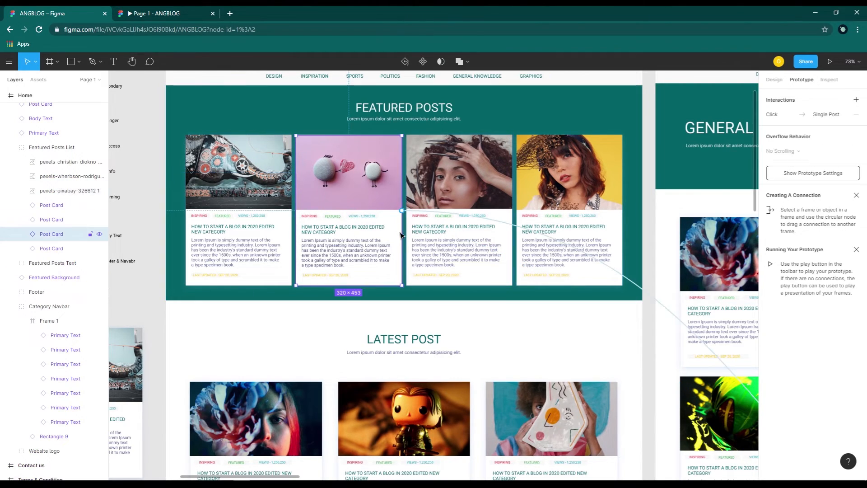
left_click(453, 228)
key("Delete")
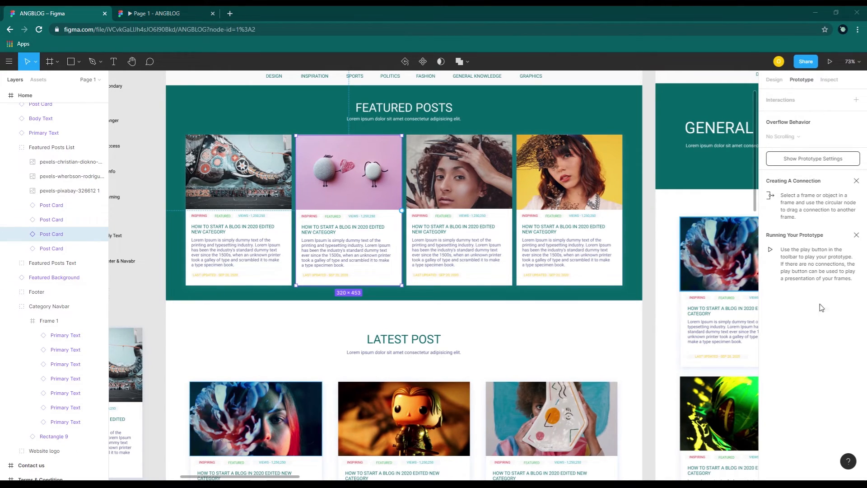
- Select all six Latest Post cards on Home together with their replacement images and combine them into one group
scroll(504, 299, "down", 6)
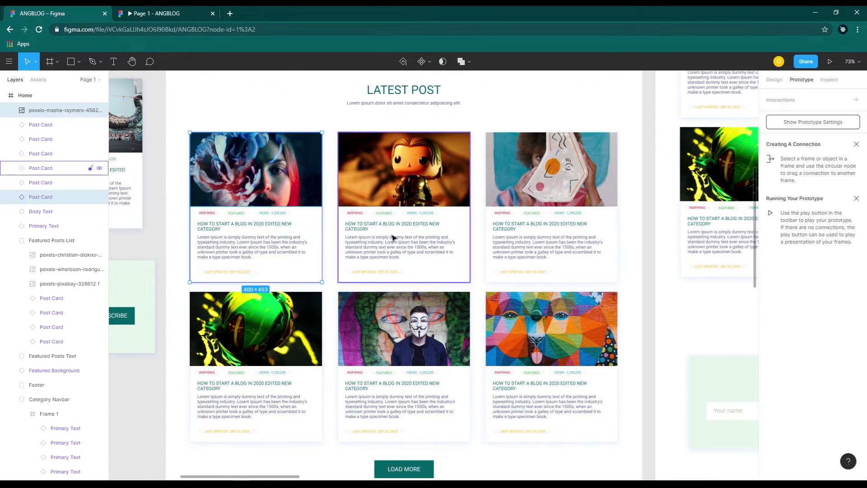
left_click(391, 237, "shift")
left_click(399, 182, "shift")
left_click(532, 246, "shift")
left_click(537, 186, "shift")
left_click(528, 334, "shift")
left_click(507, 396, "shift")
left_click(420, 341, "shift")
left_click(417, 391, "shift")
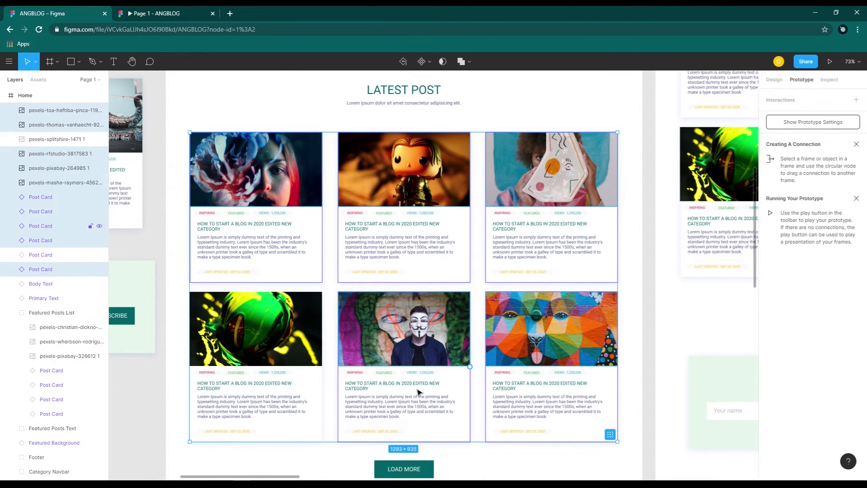
left_click(271, 334, "shift")
left_click(296, 400, "shift")
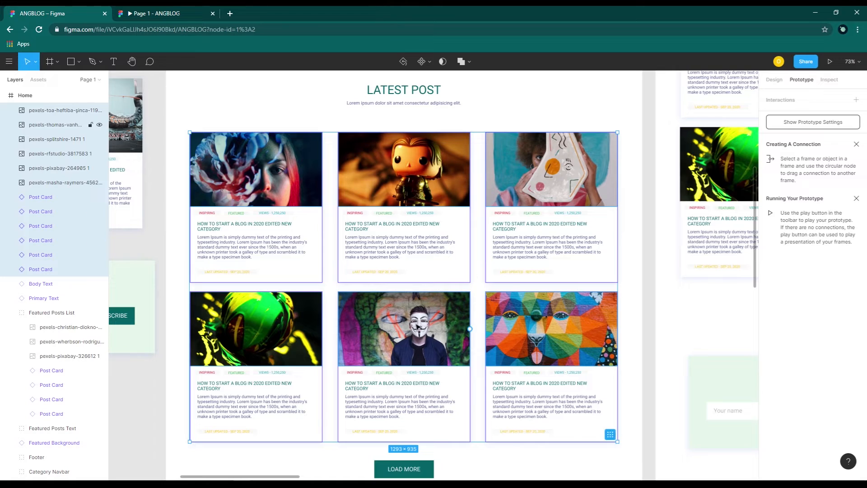
right_click(410, 209)
left_click(437, 285)
- Rename the new group as Latest Posts List and connect it to the Single Post page with On Click, Navigate To, Instant
double_click(37, 110)
type("Late")
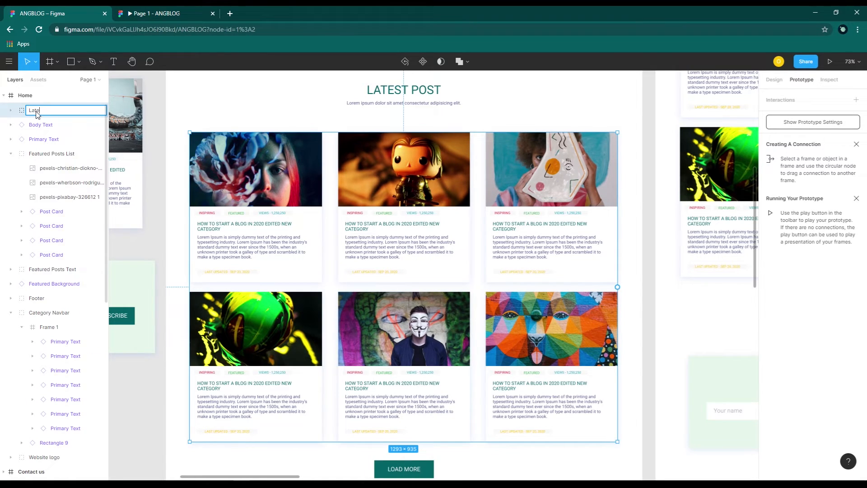
type("st Posts List")
key("Return")
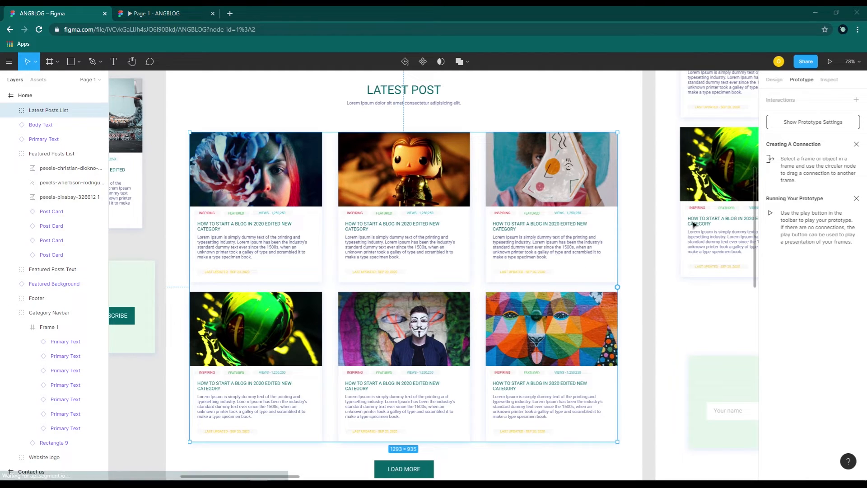
left_click_drag(617, 287, 583, 382)
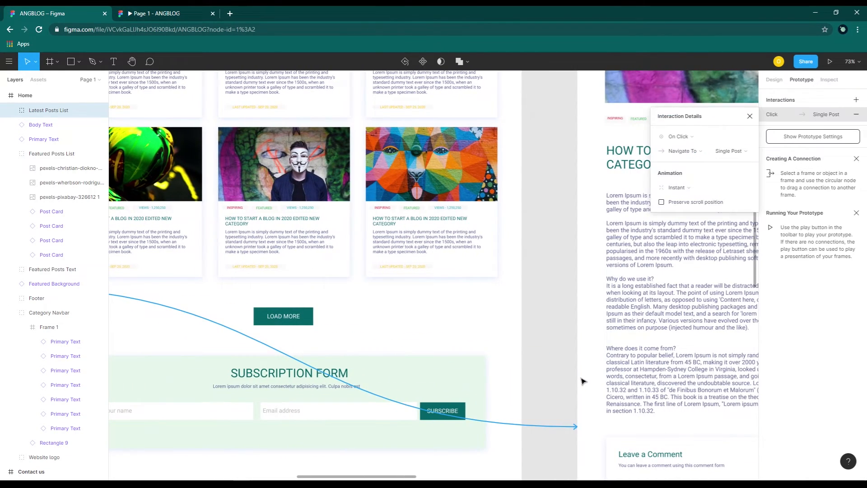
- In the prototype preview, return to Home, follow the second latest post card and look through the Single Post page
left_click(169, 13)
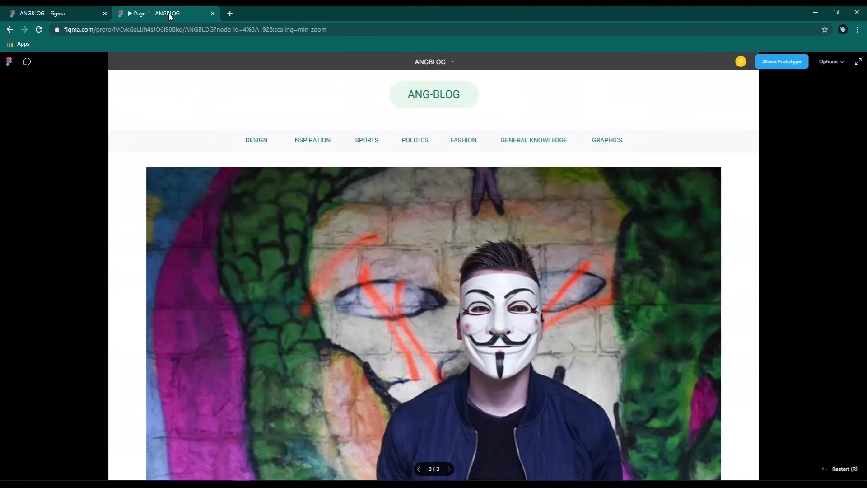
left_click(10, 30)
scroll(445, 315, "down", 10)
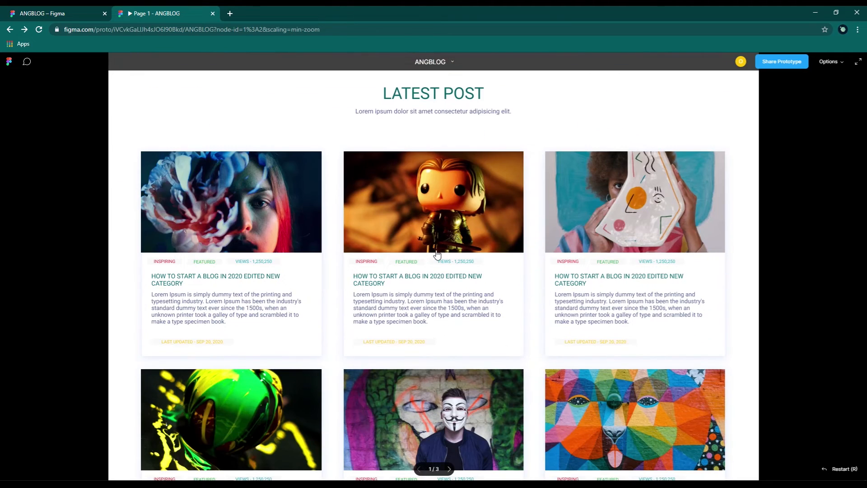
scroll(472, 413, "down", 5)
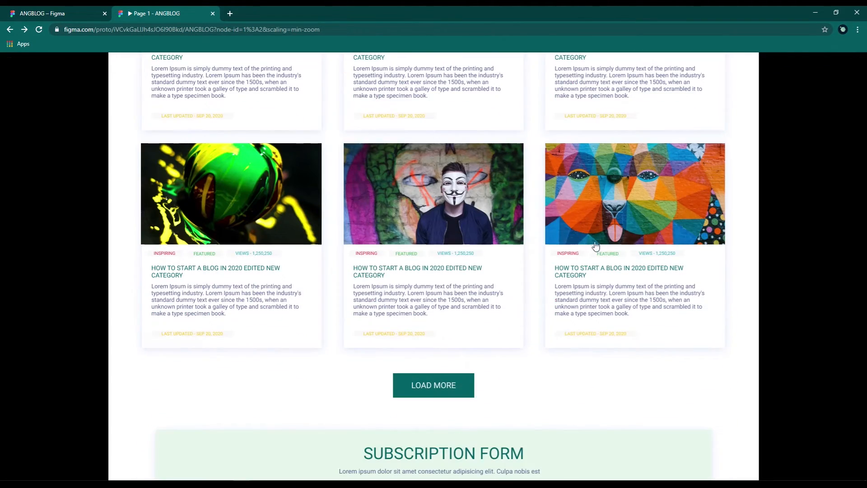
scroll(441, 262, "up", 4)
scroll(499, 277, "up", 1)
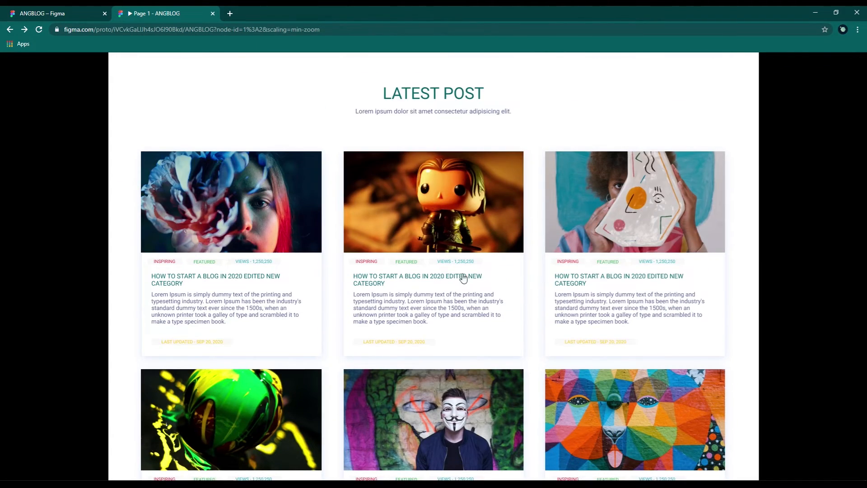
left_click(463, 278)
scroll(467, 297, "down", 8)
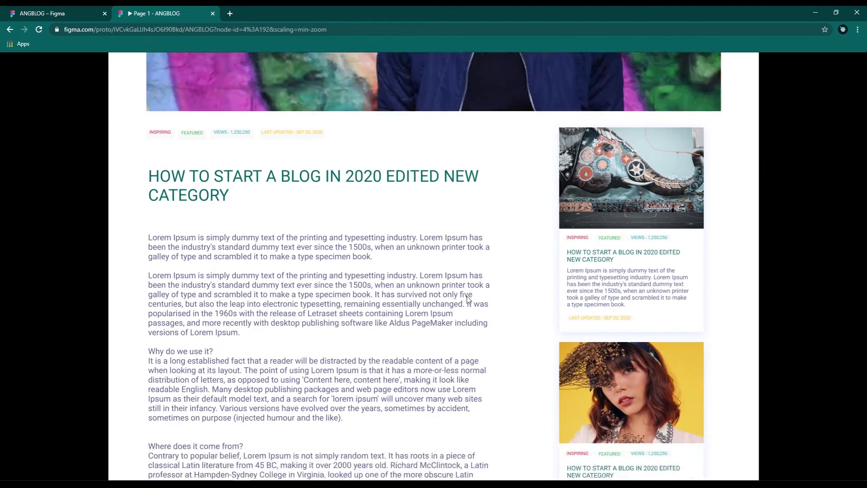
scroll(468, 299, "down", 15)
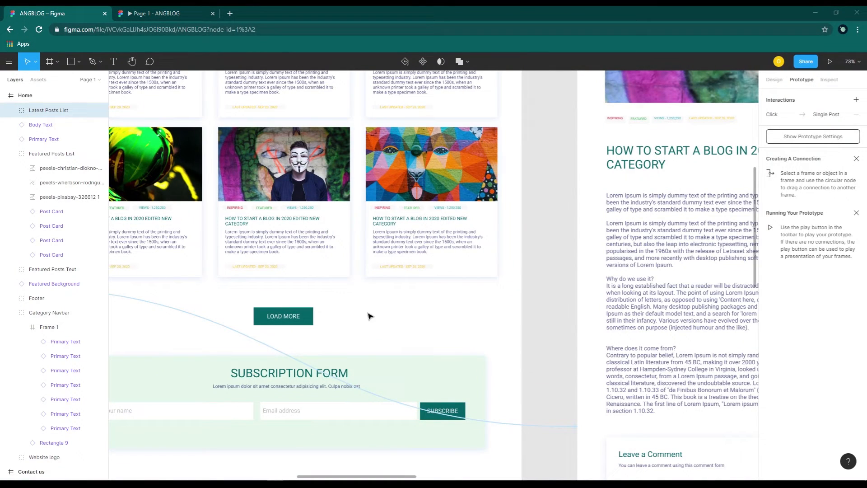
- In the design file, select all six post cards on the Single Category page with their replacement images and group them
key("Escape")
scroll(294, 297, "up", 1)
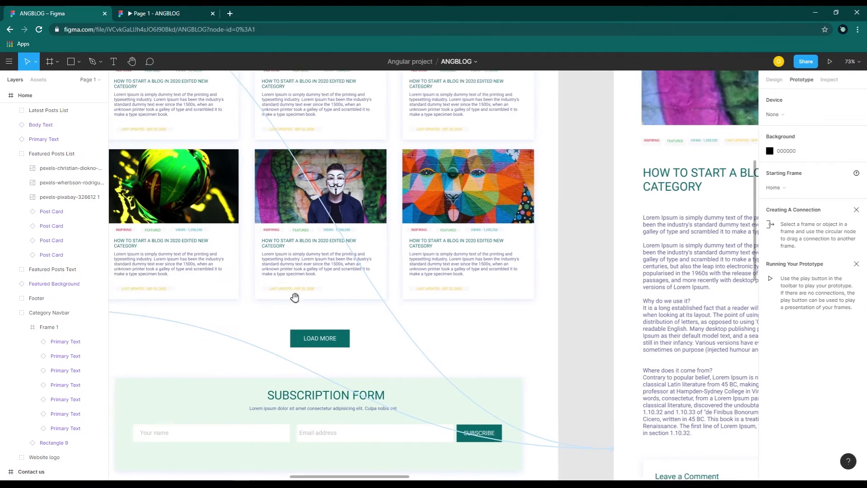
scroll(294, 297, "up", 8)
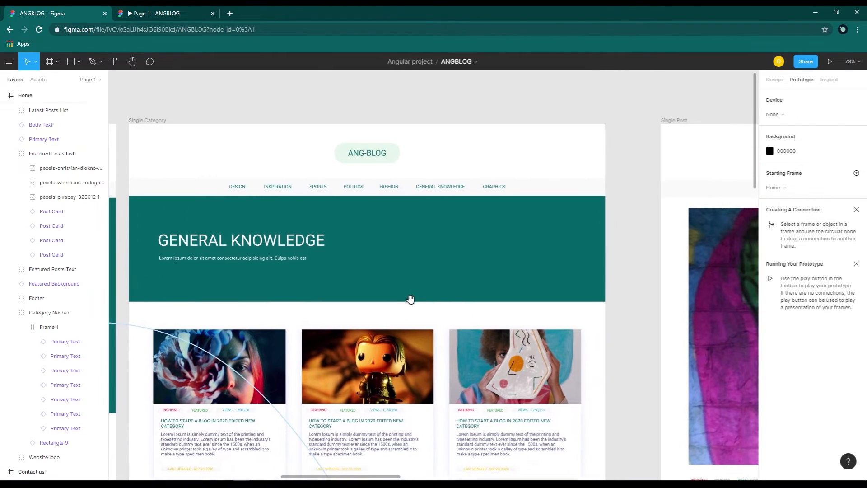
left_click_drag(410, 299, 405, 295)
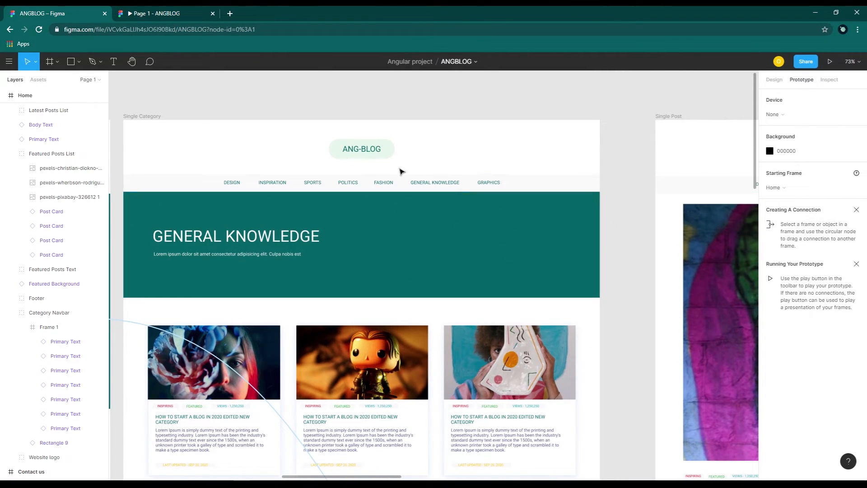
scroll(462, 294, "down", 4)
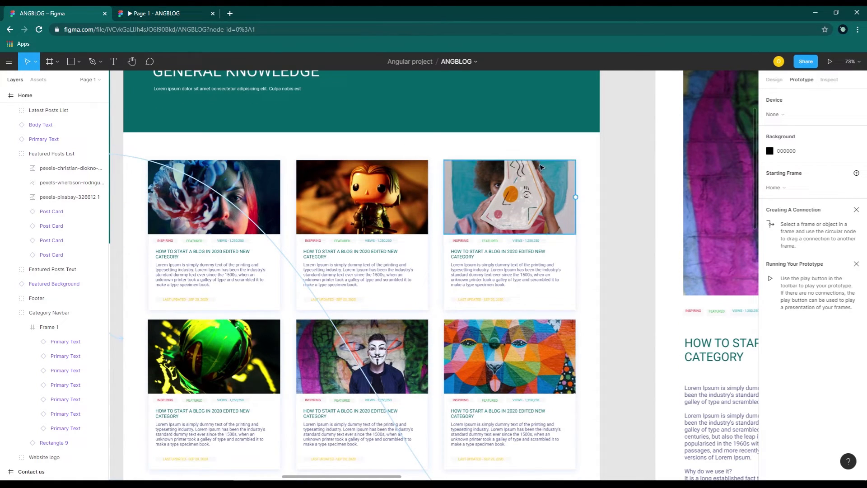
left_click(538, 186)
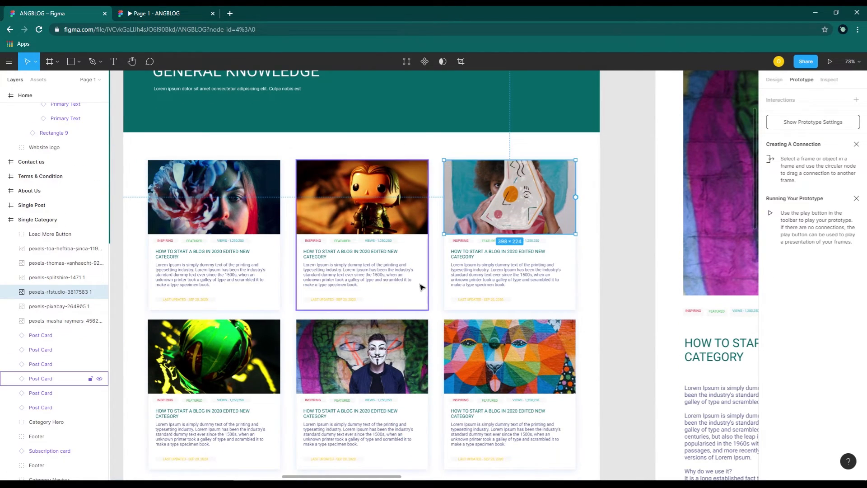
scroll(422, 284, "down", 1)
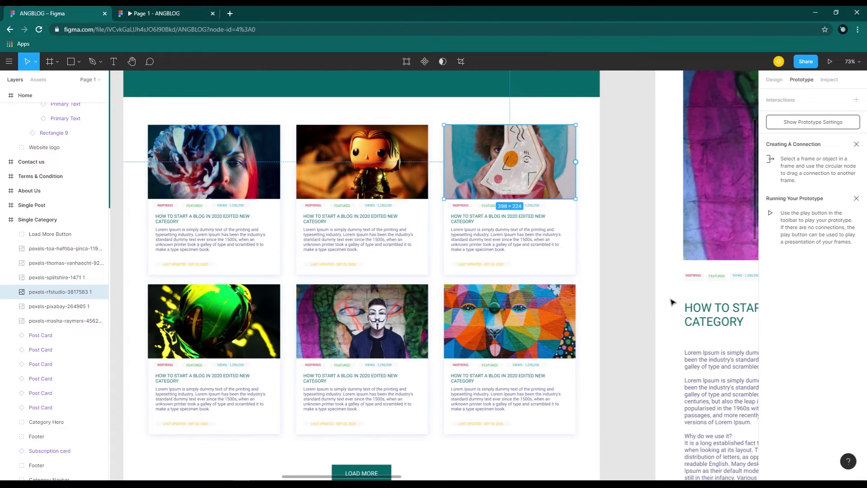
left_click(232, 180)
left_click(239, 226, "shift")
left_click(355, 180, "shift")
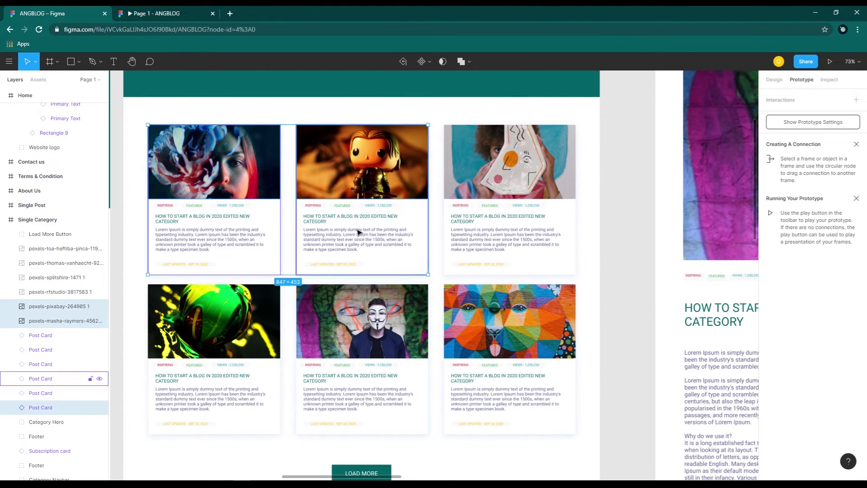
left_click(359, 232, "shift")
left_click(492, 180, "shift")
left_click(496, 239, "shift")
left_click(490, 334, "shift")
left_click(472, 391, "shift")
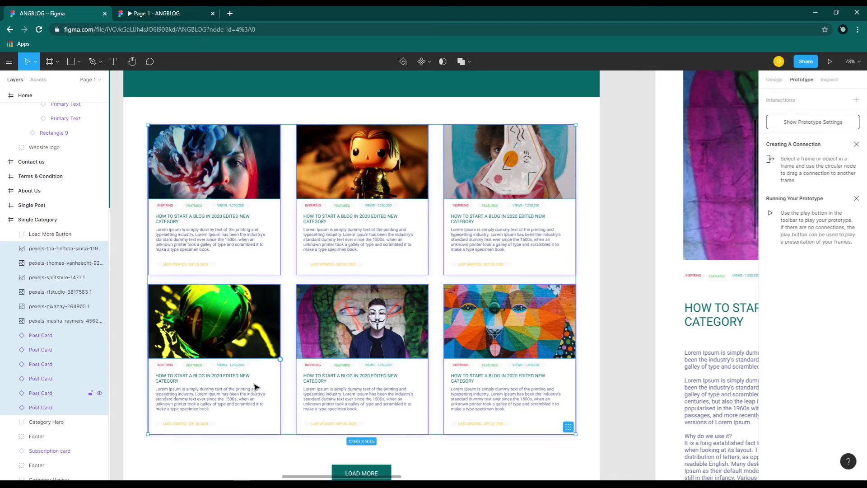
right_click(235, 357)
left_click(273, 286)
- Rename the new group as Category Posts List and connect it to the Single Post page with On Click, Navigate To, Instant
double_click(44, 252)
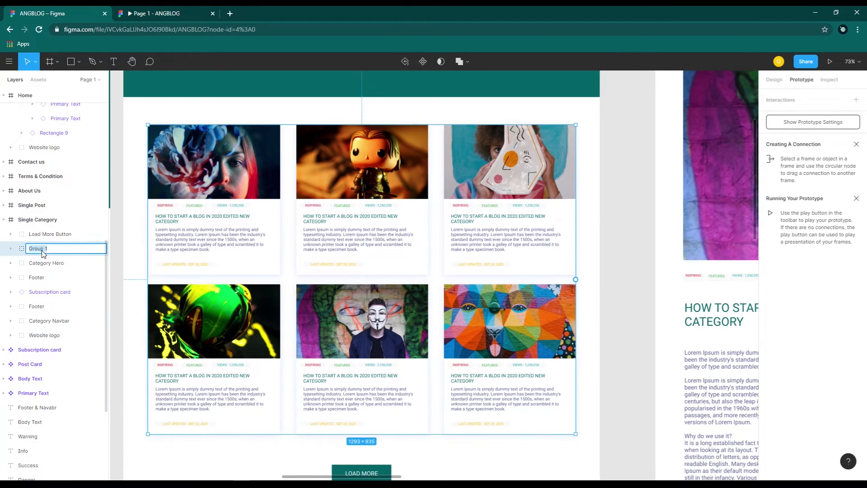
type("Category Posts List")
key("Return")
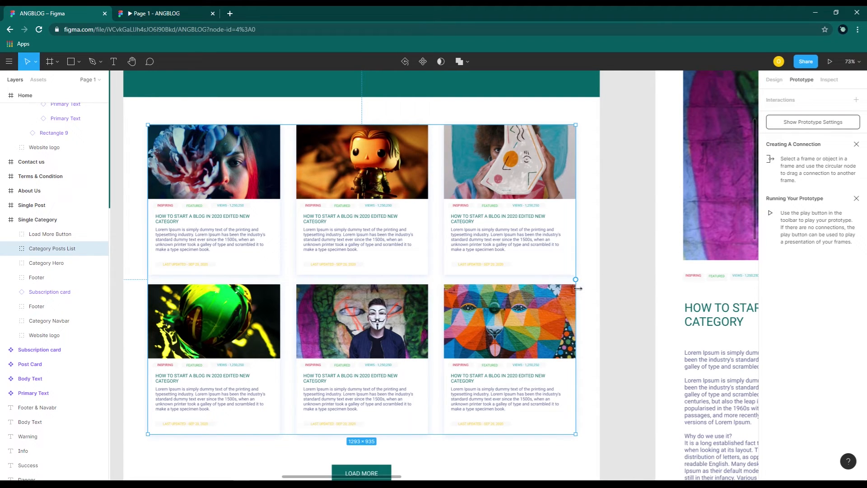
left_click_drag(631, 245, 483, 446)
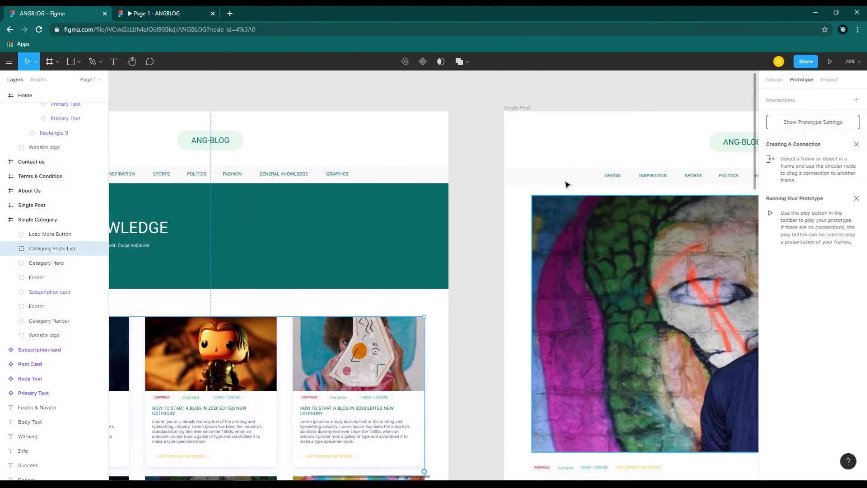
scroll(492, 303, "down", 5)
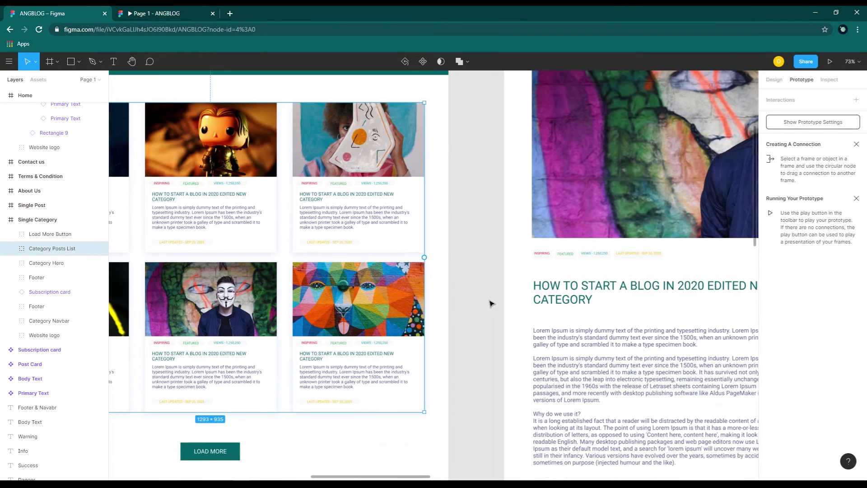
left_click_drag(424, 257, 508, 291)
scroll(510, 284, "down", 3)
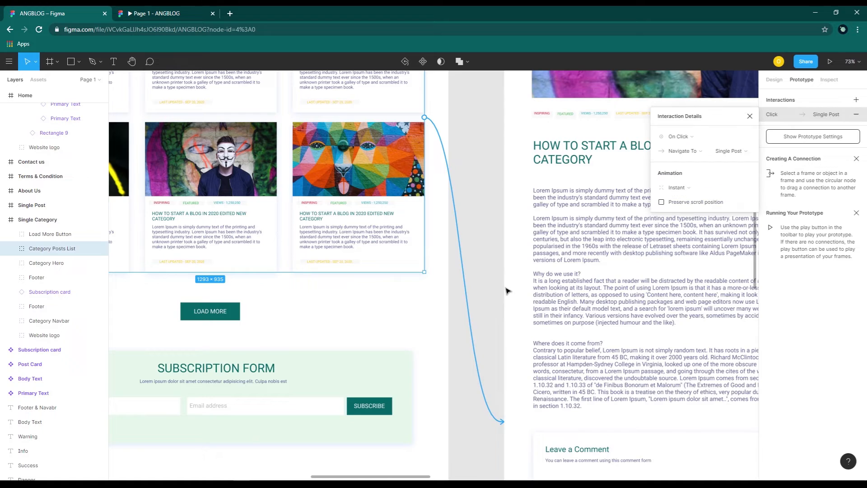
left_click(478, 135)
- Inspect the category navbars on the Home and Single Category pages for prototype connections
left_click_drag(478, 135, 718, 387)
left_click_drag(260, 212, 601, 323)
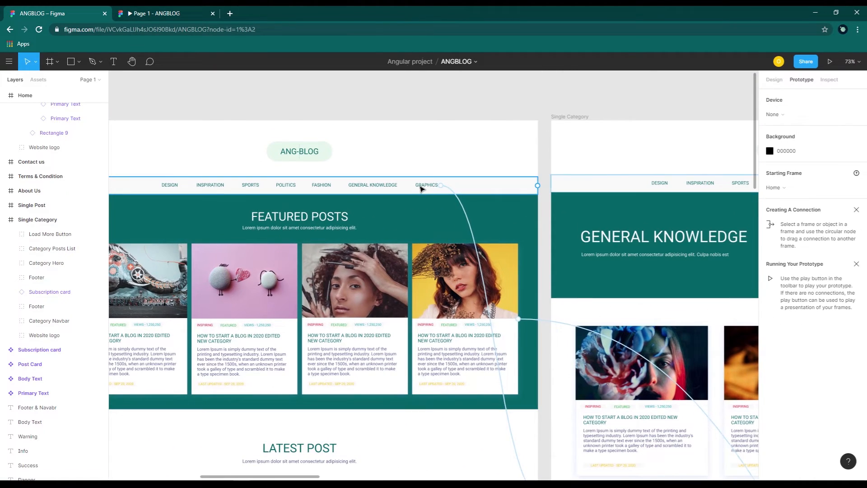
left_click(426, 189)
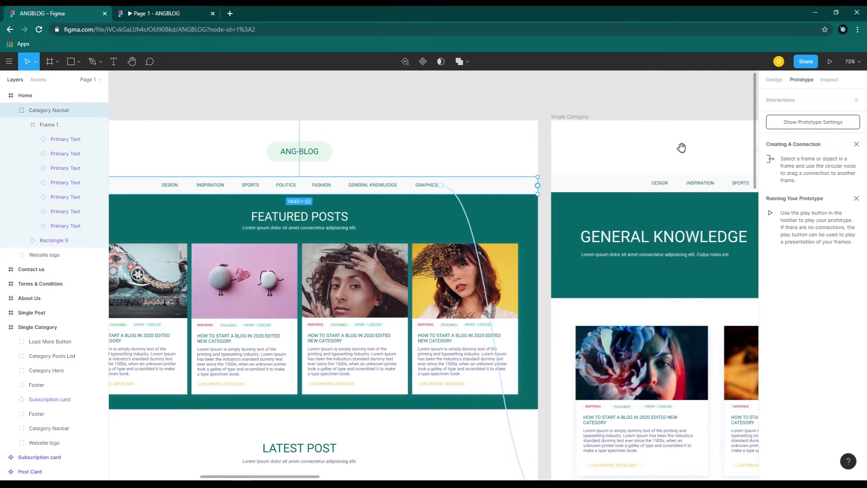
left_click_drag(681, 145, 381, 158)
left_click(467, 196)
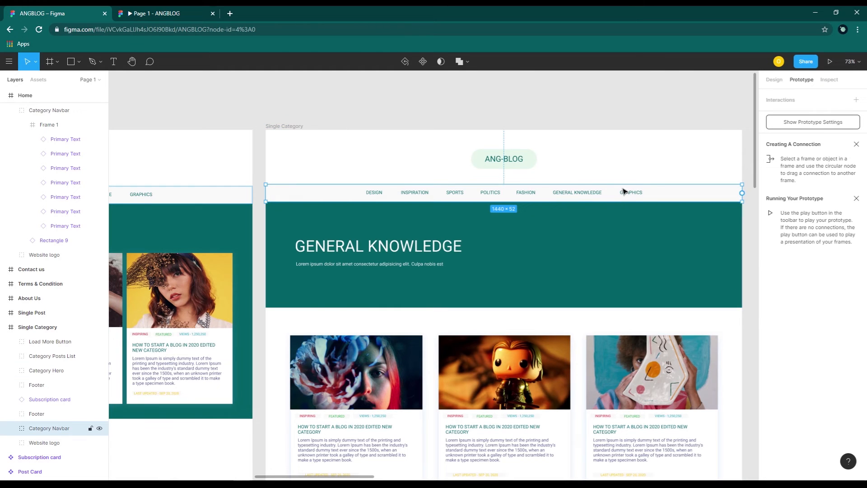
left_click(705, 131)
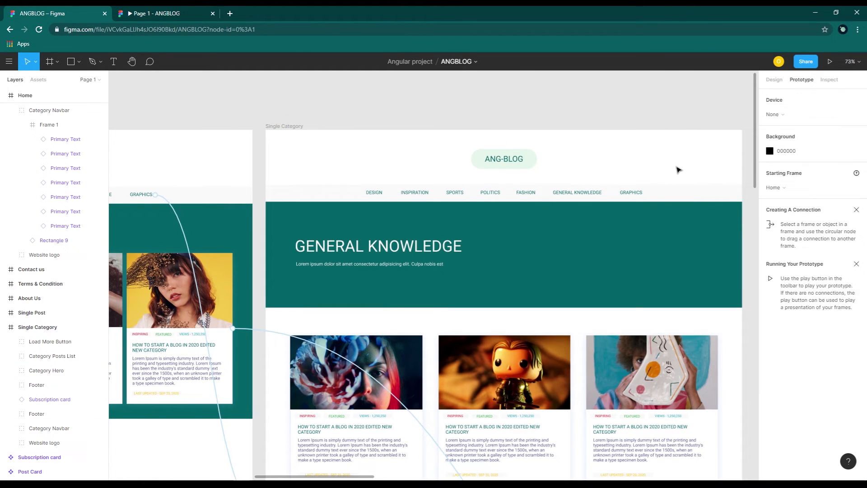
- In the prototype preview, return to Single Category, follow the fifth post card and look through the Single Post page
left_click(179, 14)
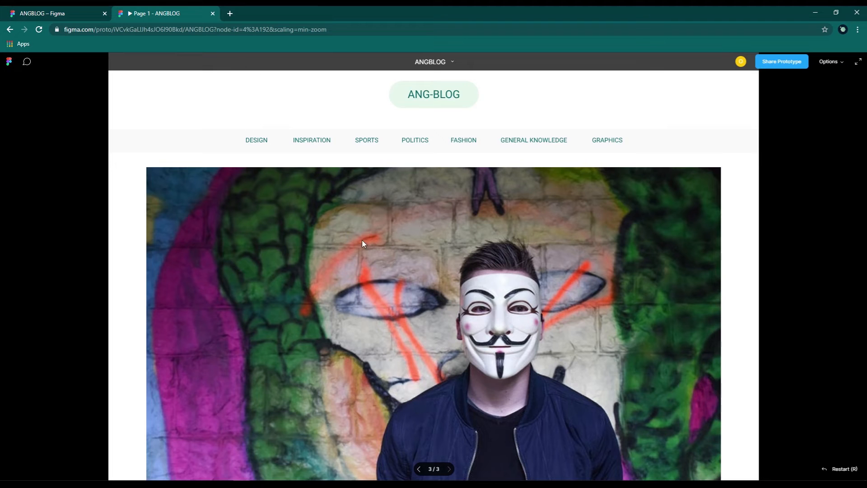
left_click(419, 470)
left_click(420, 470)
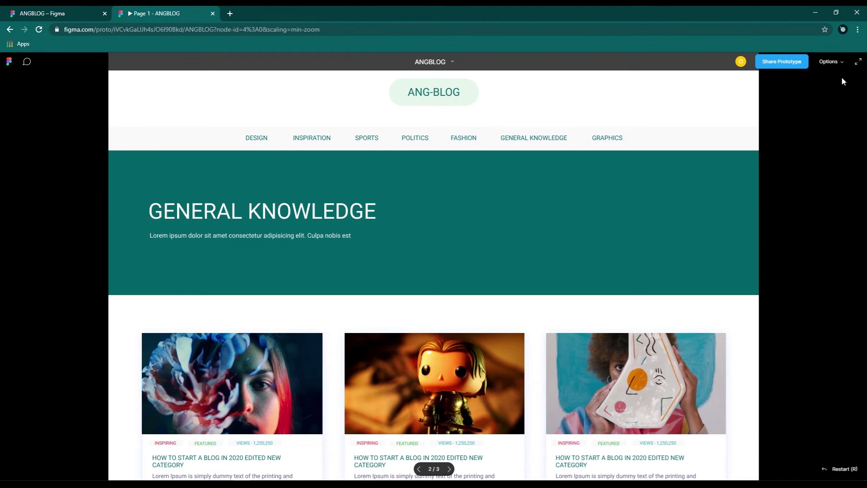
left_click(619, 261)
scroll(620, 262, "down", 6)
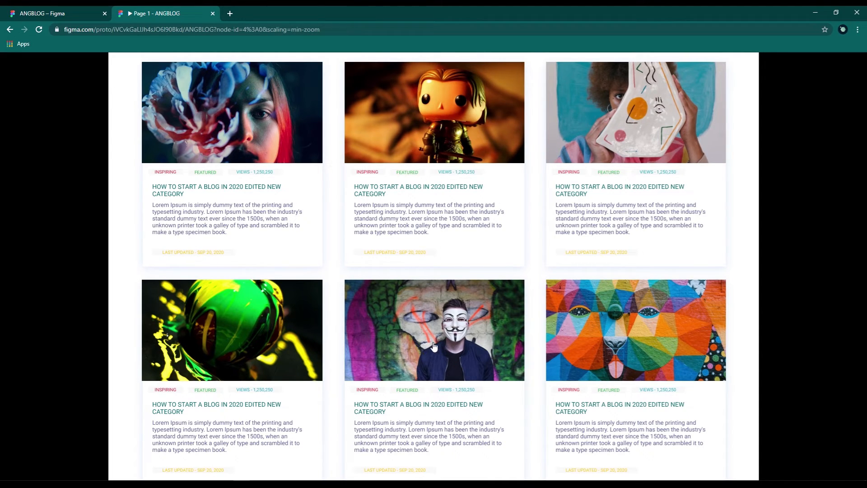
left_click(437, 398)
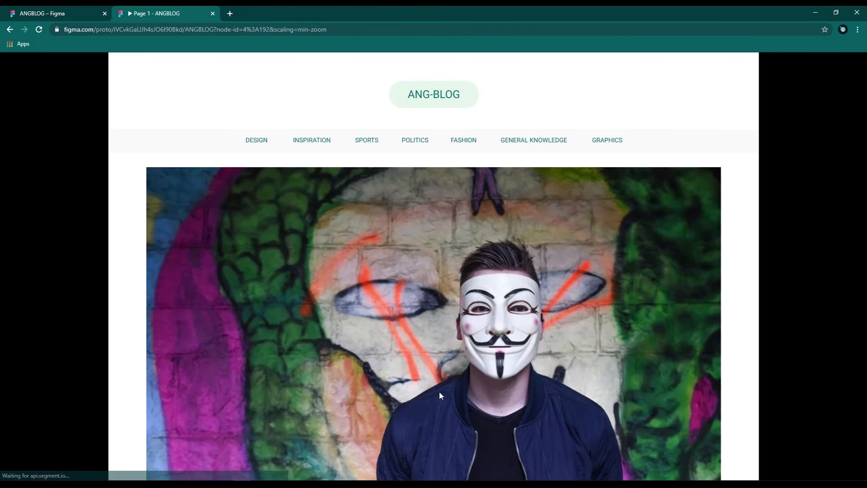
scroll(491, 343, "down", 2)
scroll(493, 347, "down", 9)
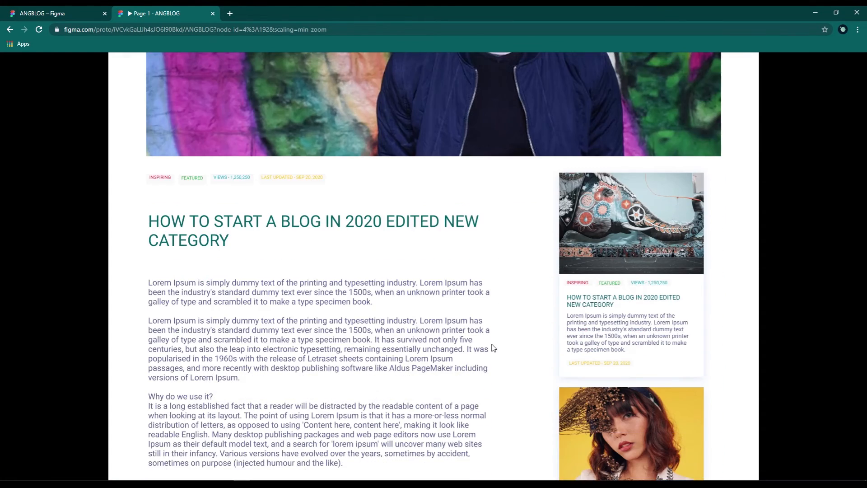
scroll(493, 347, "down", 6)
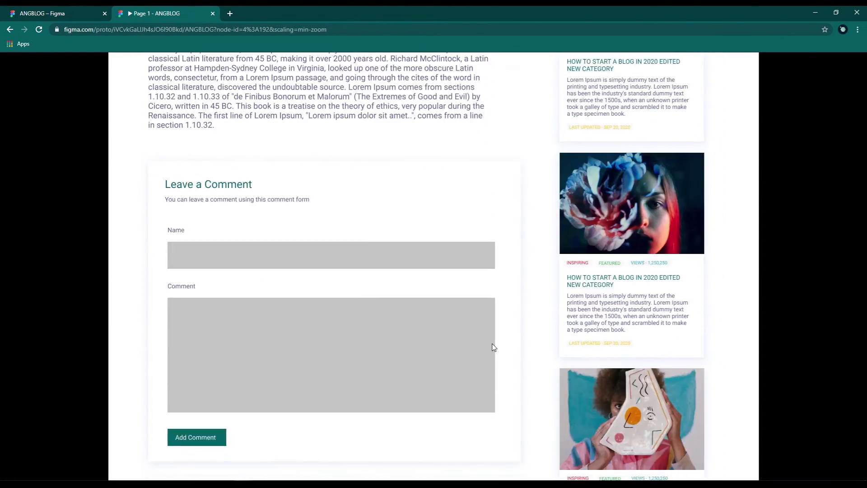
scroll(494, 347, "up", 10)
scroll(494, 347, "up", 4)
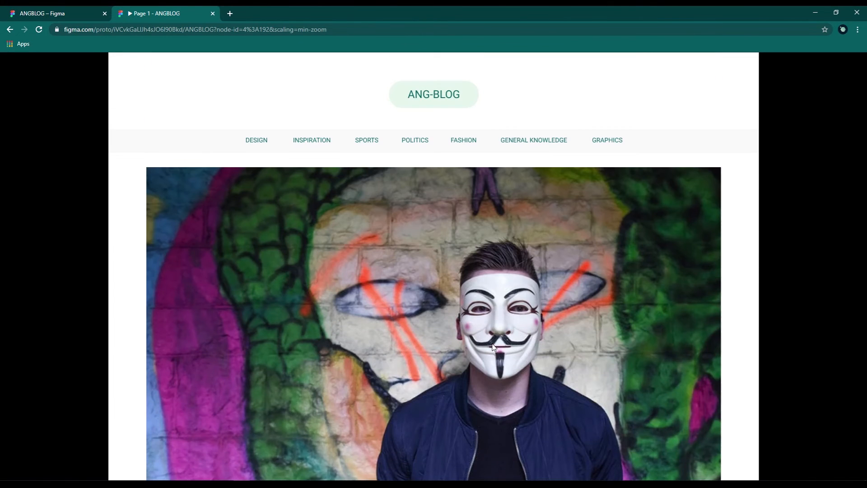
- Return from Single Post to the General Knowledge category page in the preview and look through it
left_click(534, 140)
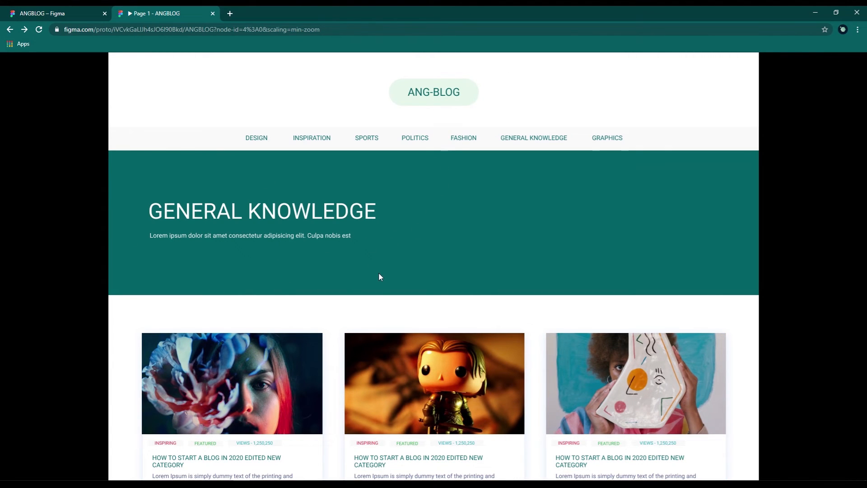
scroll(379, 273, "down", 7)
scroll(378, 273, "up", 7)
- In the design file, connect the Single Category header logo to the Home page with On Click, Navigate To, Instant
left_click(58, 16)
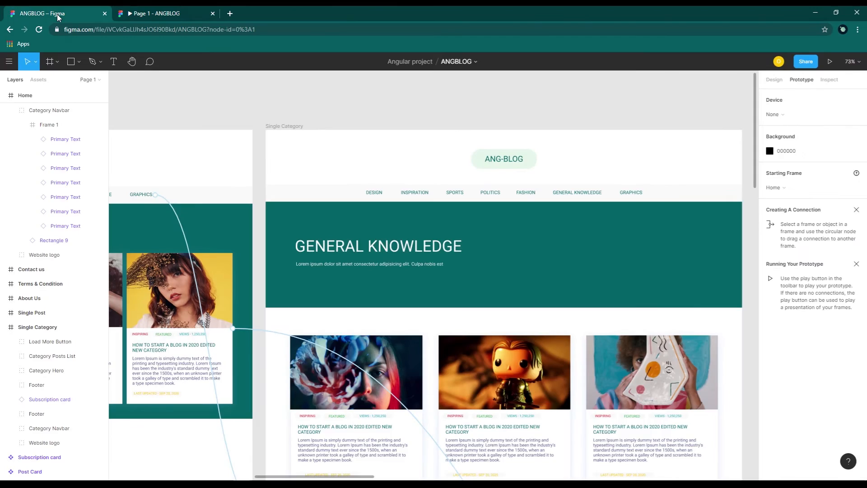
left_click(514, 162)
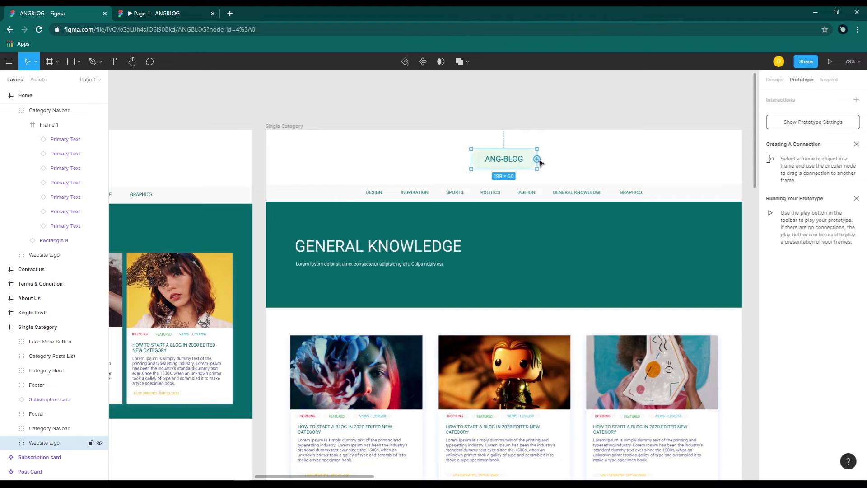
left_click_drag(536, 159, 255, 304)
scroll(255, 306, "down", 3)
scroll(255, 306, "down", 3)
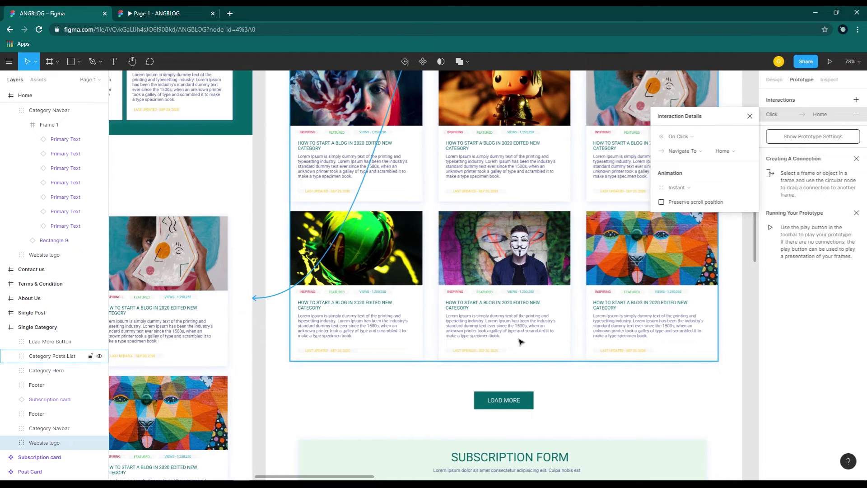
left_click(413, 413)
- Connect the website logo inside the Single Category footer to the Home page with On Click, Navigate To, Instant
scroll(413, 408, "down", 4)
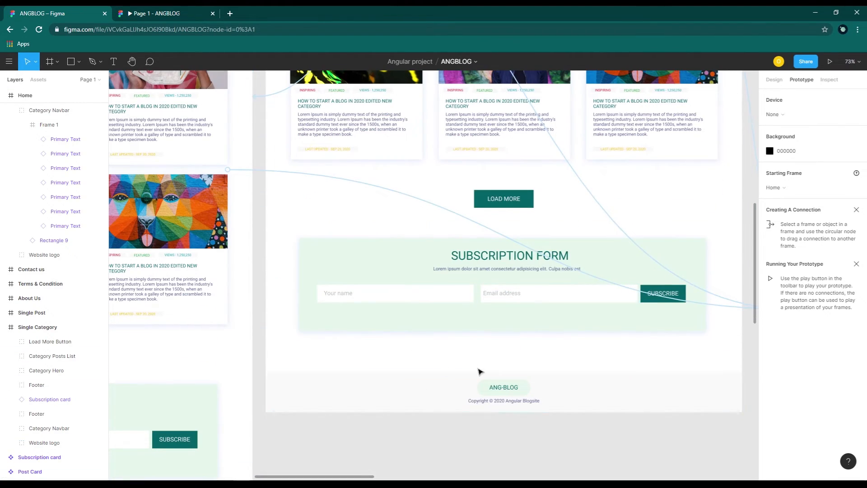
left_click(492, 380)
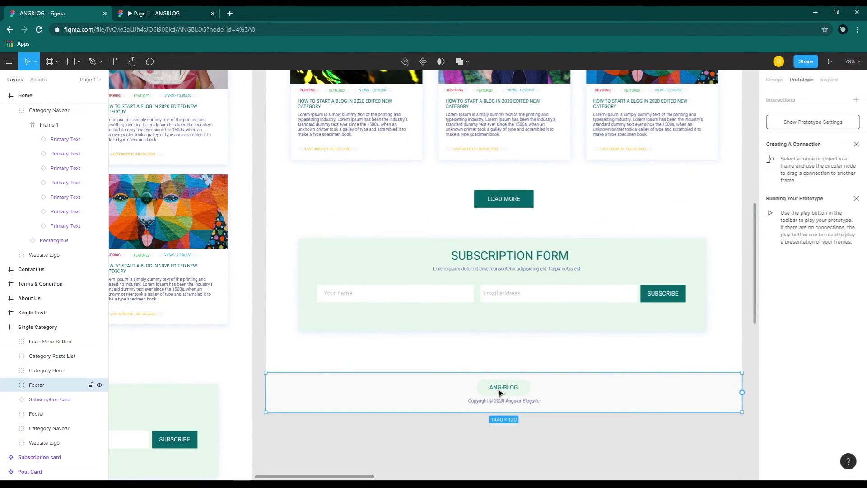
double_click(505, 391)
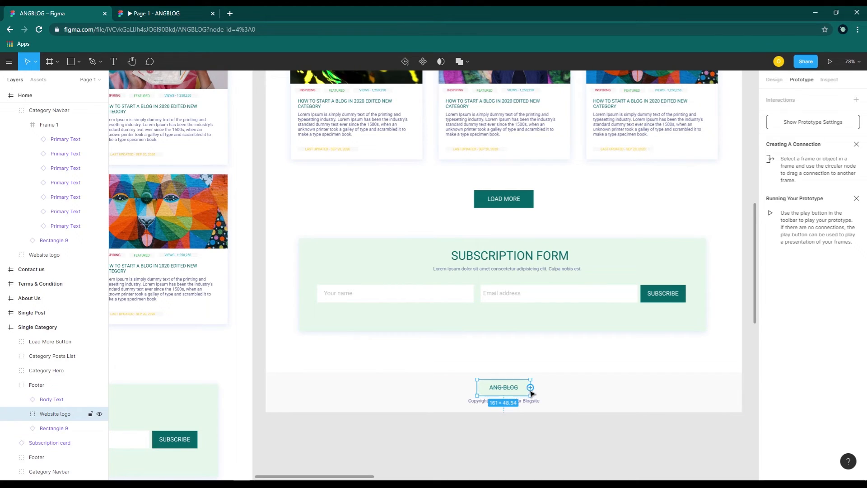
left_click_drag(530, 387, 250, 279)
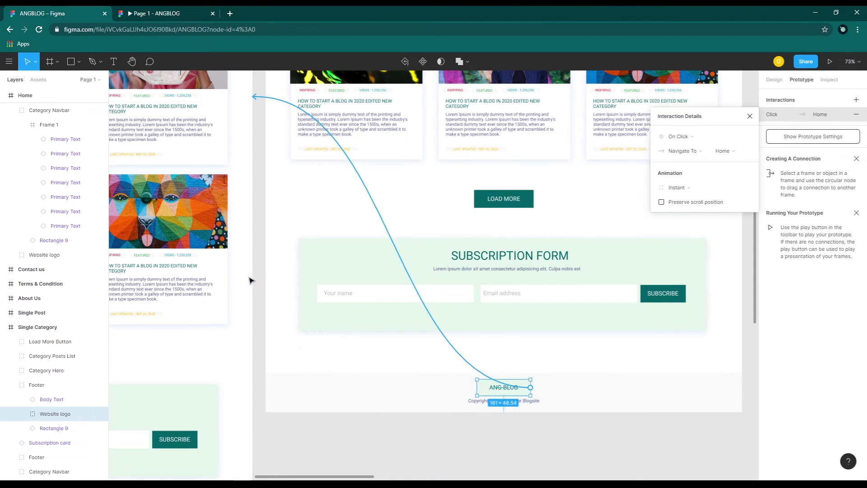
scroll(284, 322, "up", 3)
- In the prototype preview, test the header and footer logo links from Single Category to Home and look through Home
key("ctrl+alt+Return")
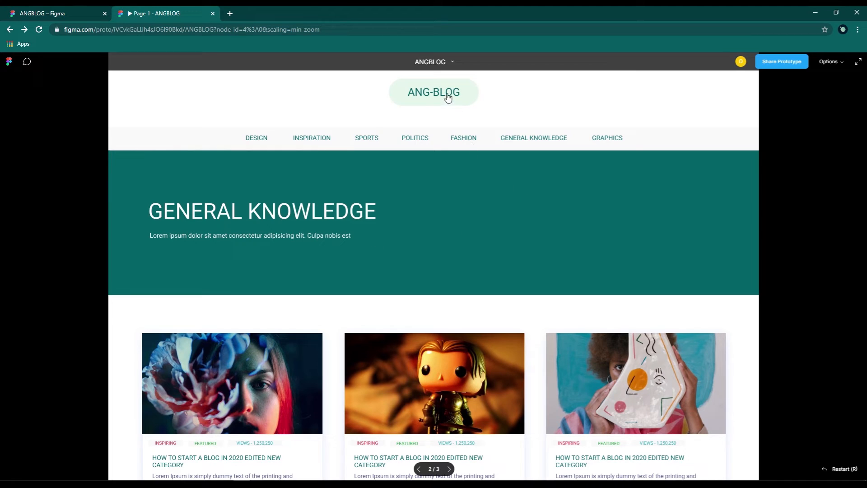
left_click(446, 99)
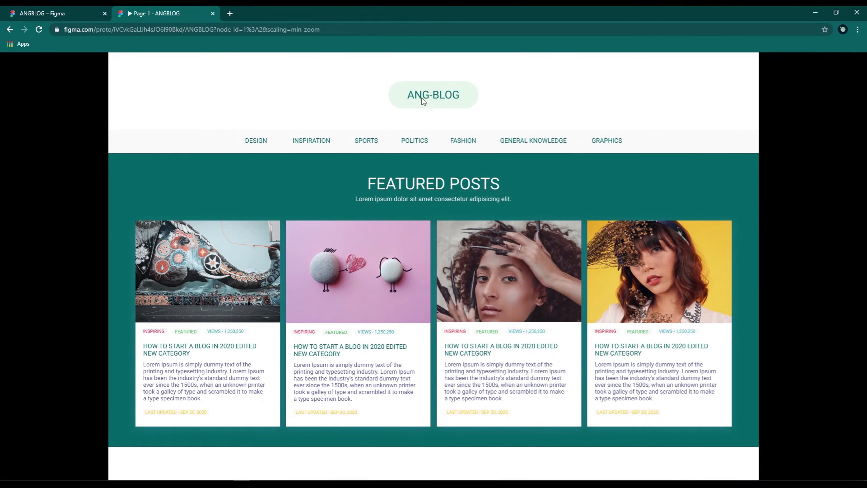
left_click(10, 29)
scroll(465, 228, "down", 10)
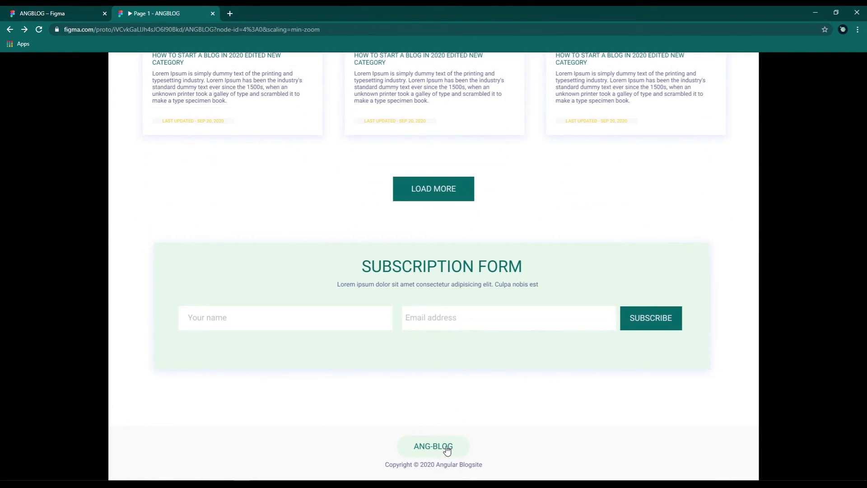
left_click(446, 450)
scroll(479, 261, "down", 5)
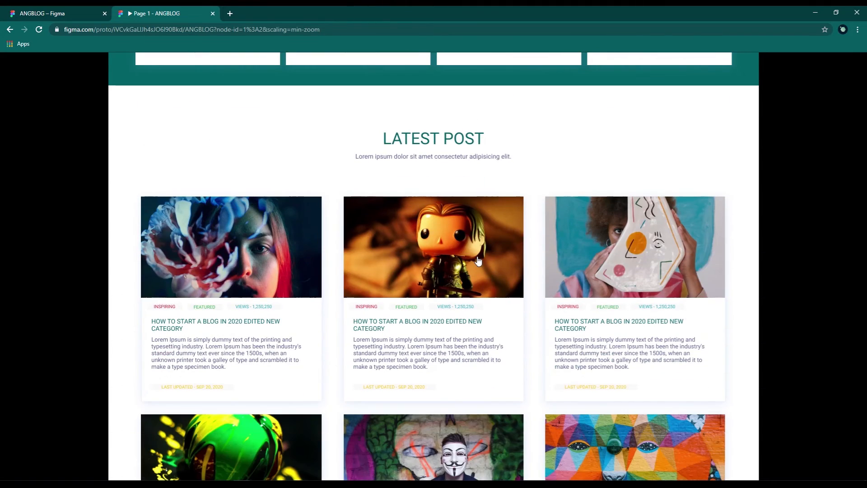
scroll(479, 261, "down", 10)
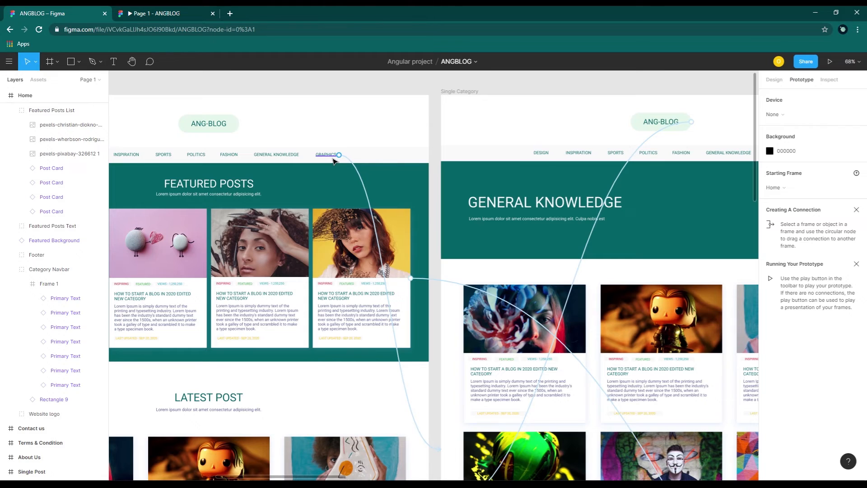
- In the design file, review the trigger, action and destination options of the Home category links' connection, keeping On Click, Navigate To and Single Category
scroll(333, 162, "up", 3)
left_click(356, 164)
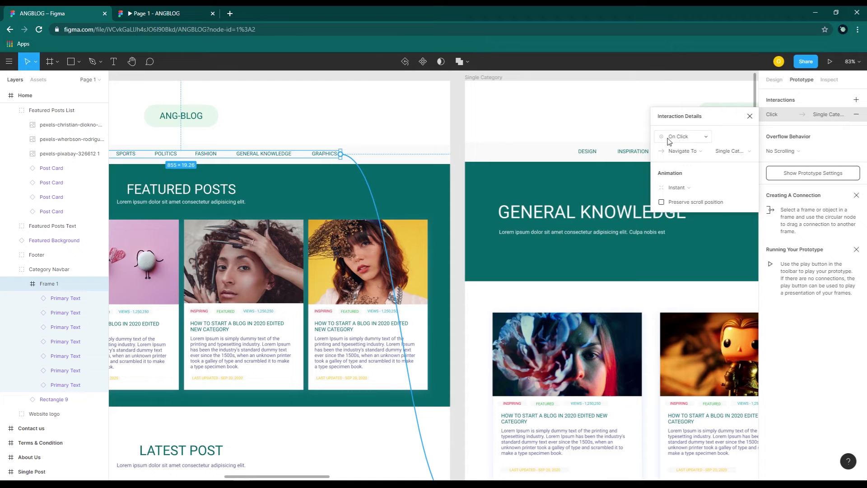
left_click(706, 137)
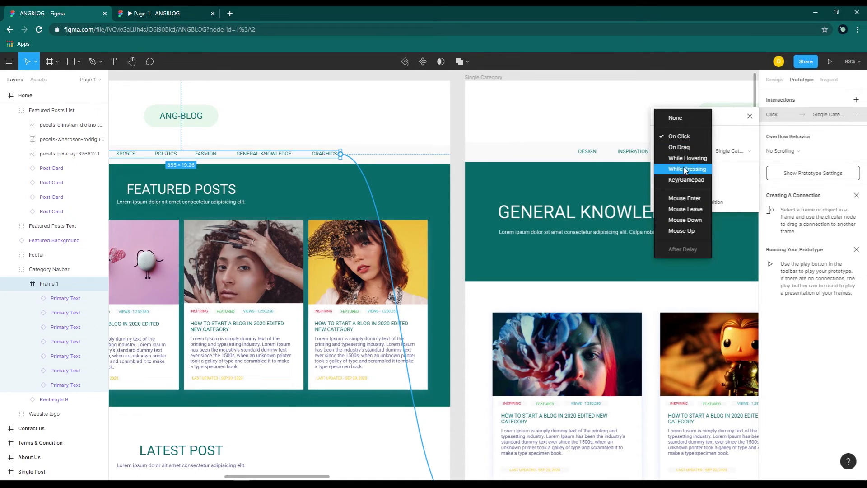
left_click(680, 141)
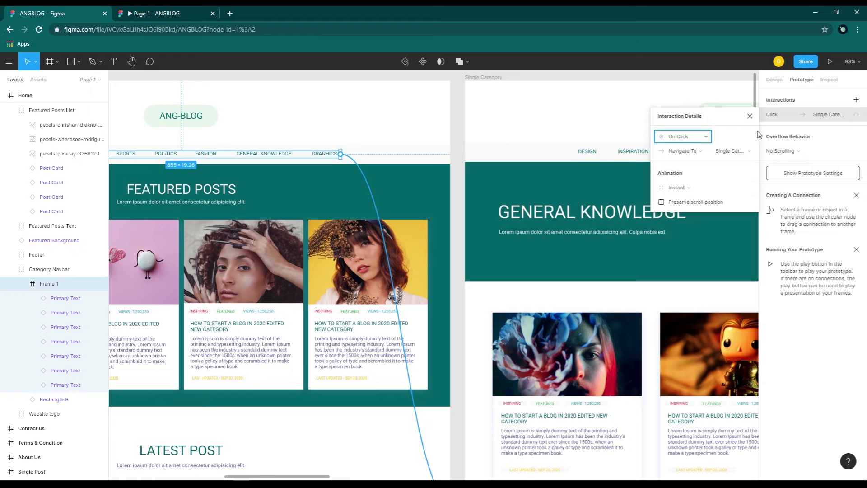
left_click(706, 155)
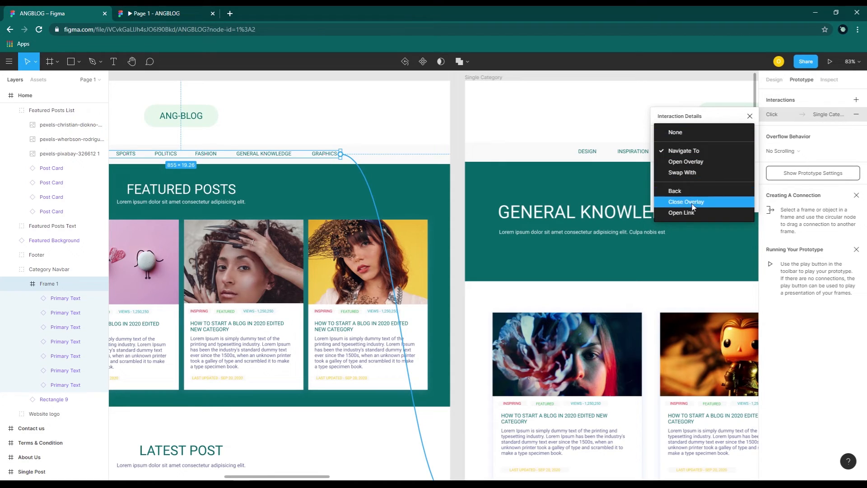
left_click(701, 152)
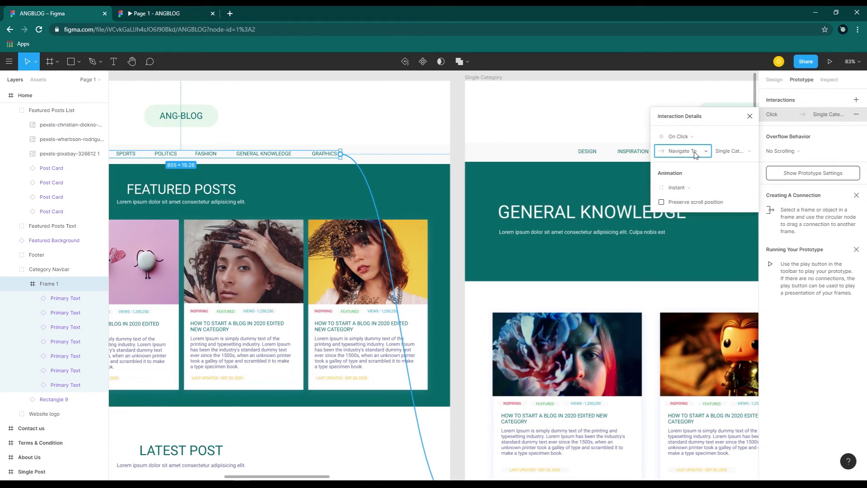
left_click(751, 155)
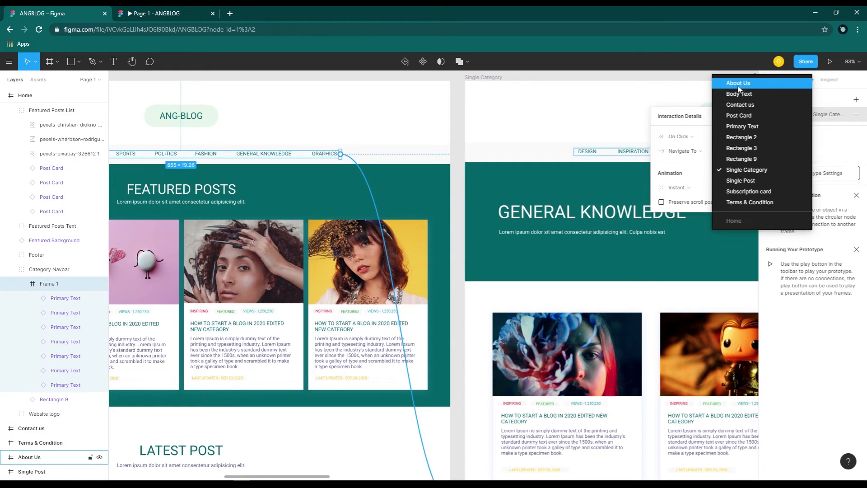
left_click(741, 171)
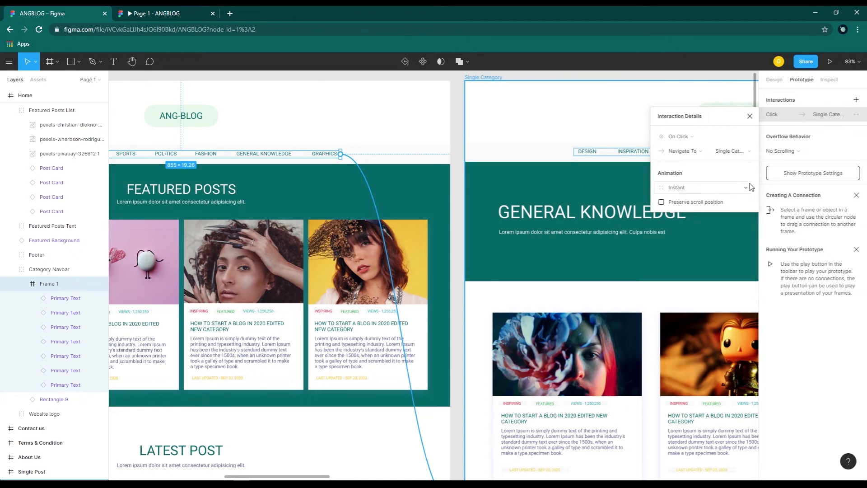
- Set the animation of the Home category links' connection to Move In with Ease In easing
left_click(746, 188)
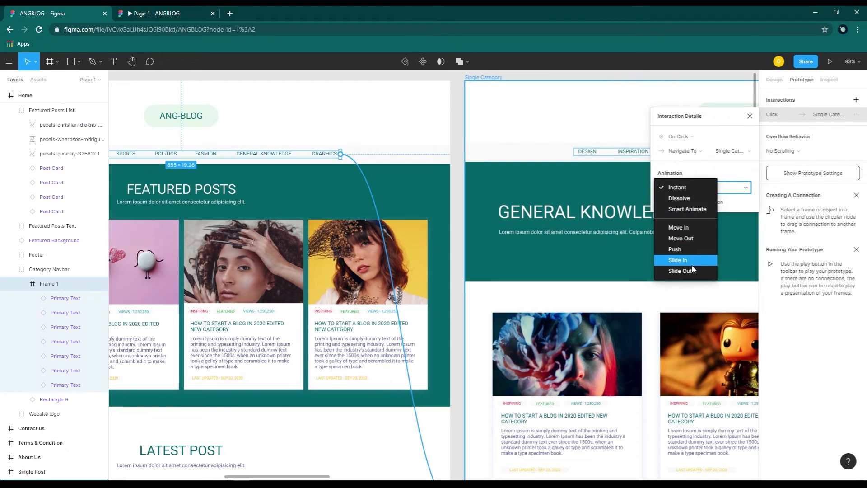
left_click(682, 229)
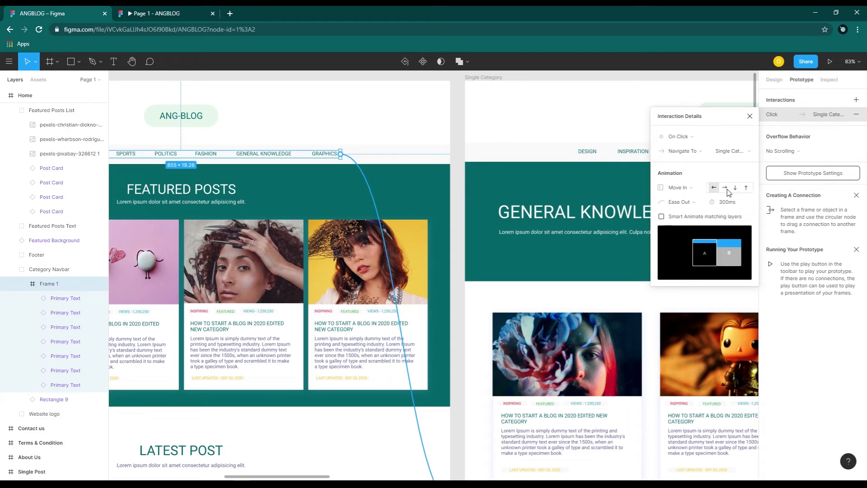
left_click(701, 206)
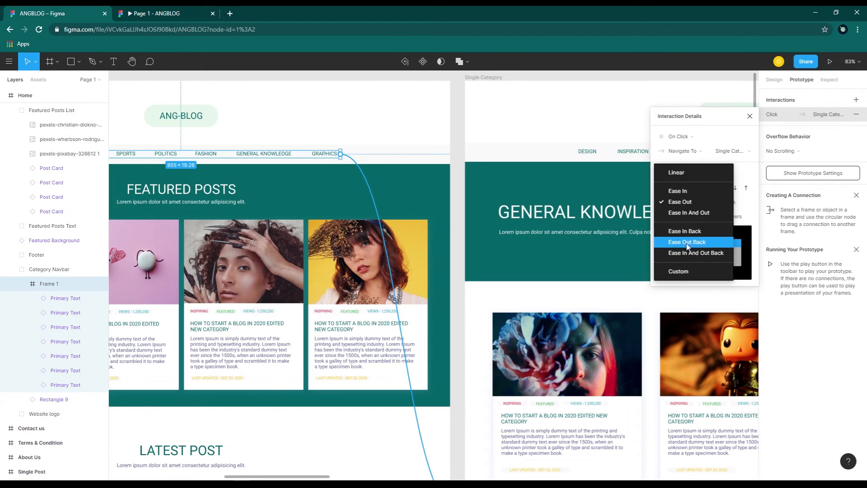
left_click(679, 193)
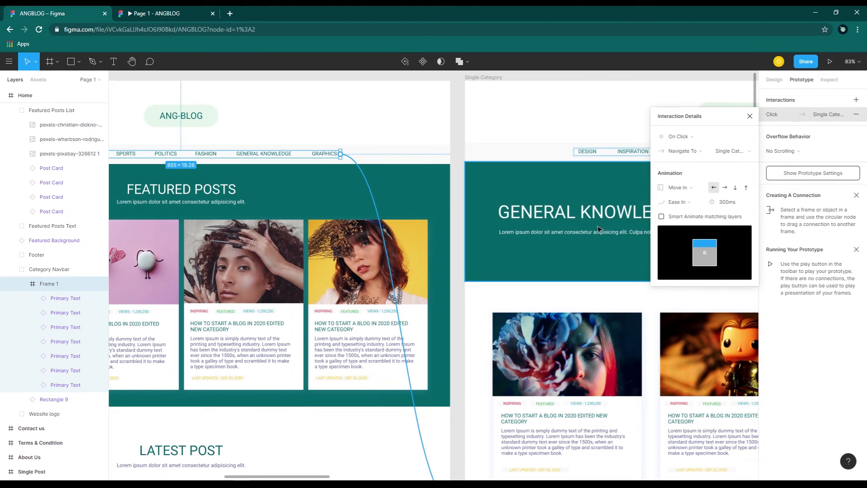
- In the prototype preview, test the General Knowledge link's transition from Home to Single Category twice, going back to Home in between
left_click(165, 15)
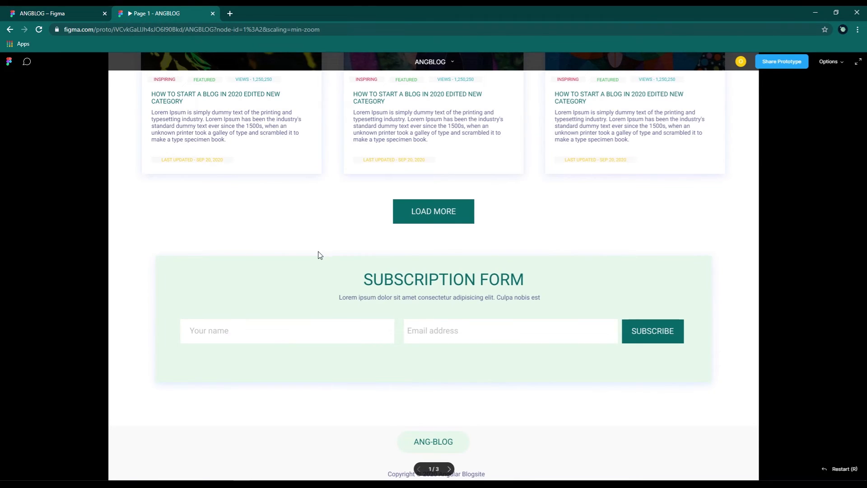
scroll(319, 255, "up", 15)
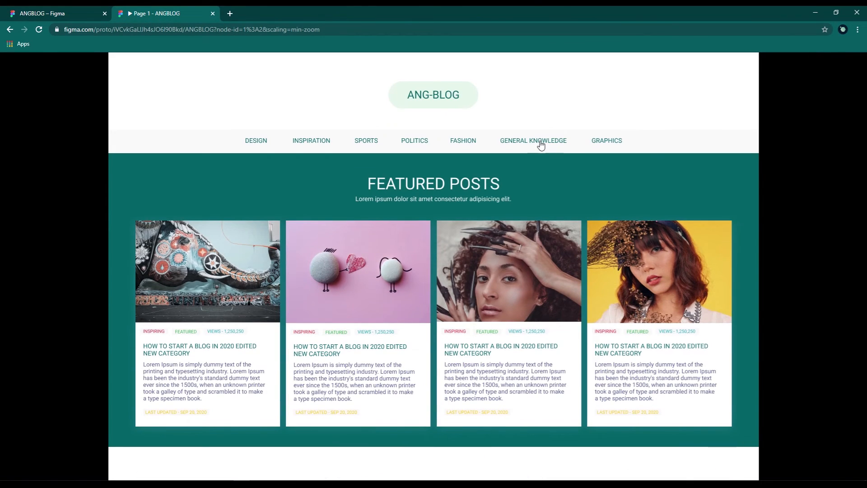
left_click(540, 145)
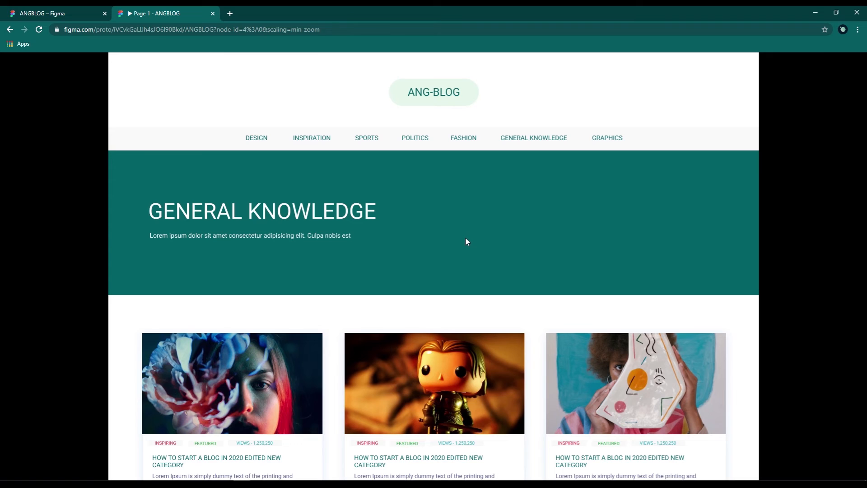
left_click(9, 30)
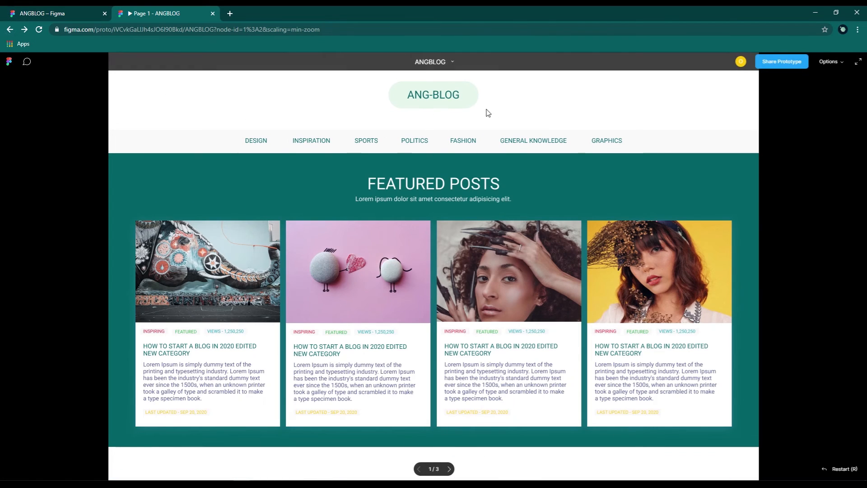
left_click(551, 141)
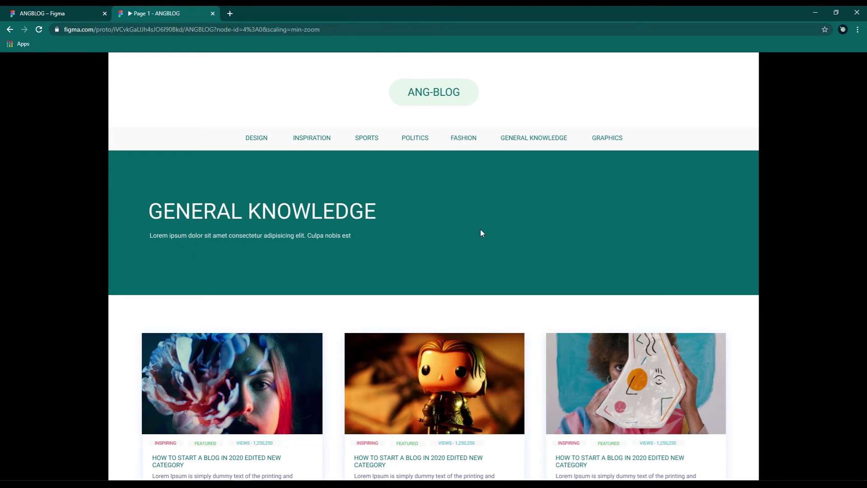
- In the design file, set the animation of the Home Featured Posts List's connection to Single Post to Move In
left_click(40, 13)
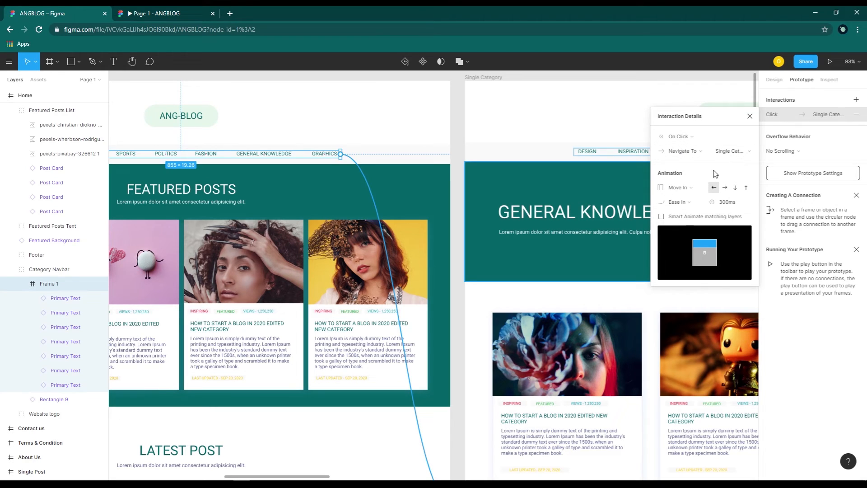
left_click(409, 132)
left_click(408, 293)
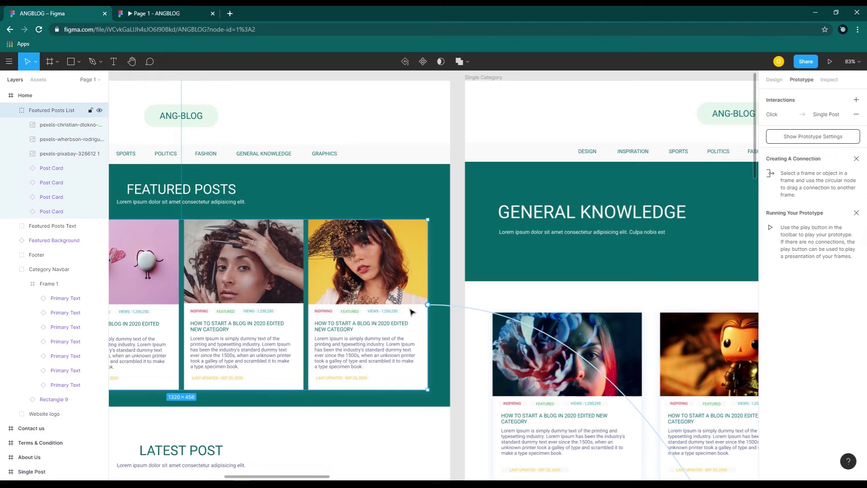
left_click(445, 307)
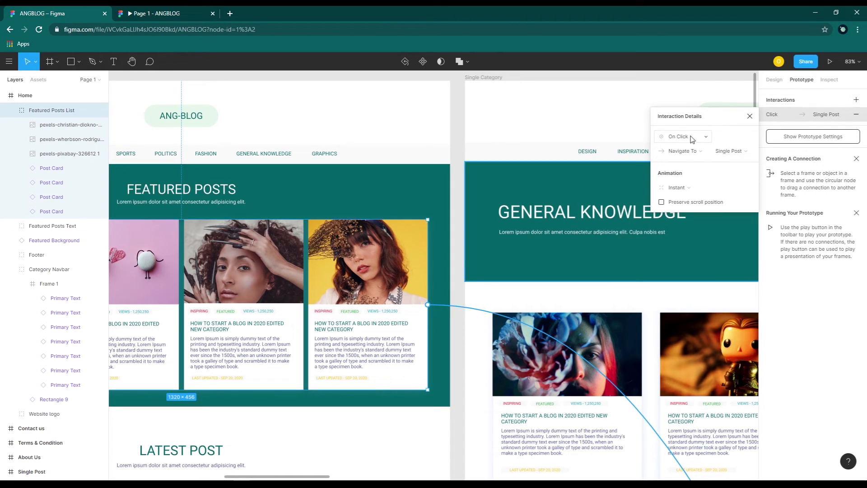
left_click(706, 189)
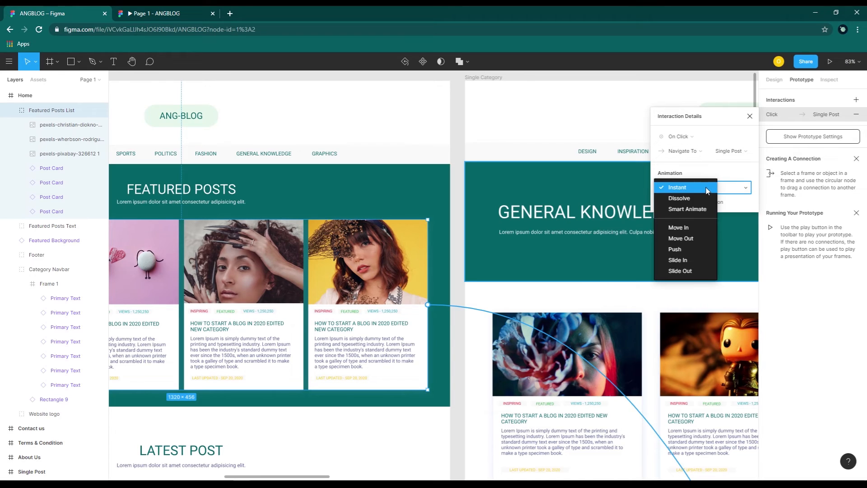
left_click(691, 229)
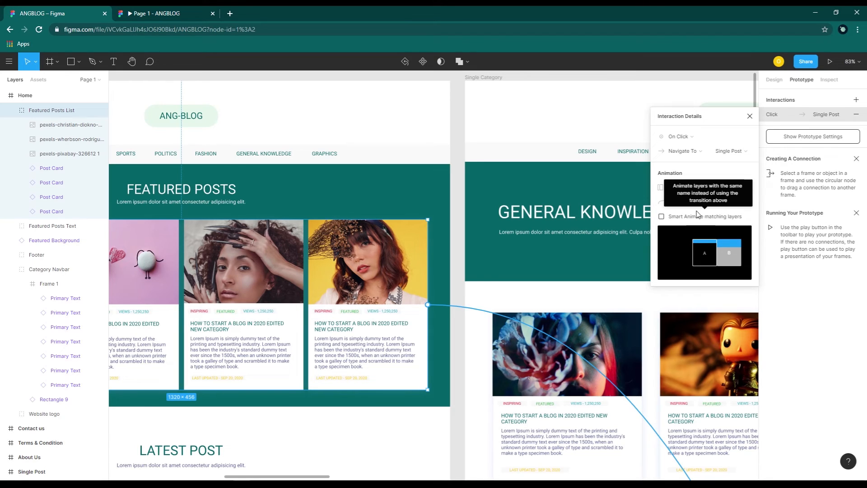
left_click(749, 116)
- Set the animation of the Home Latest Posts List's connection to Single Post to Move In
scroll(393, 308, "down", 10)
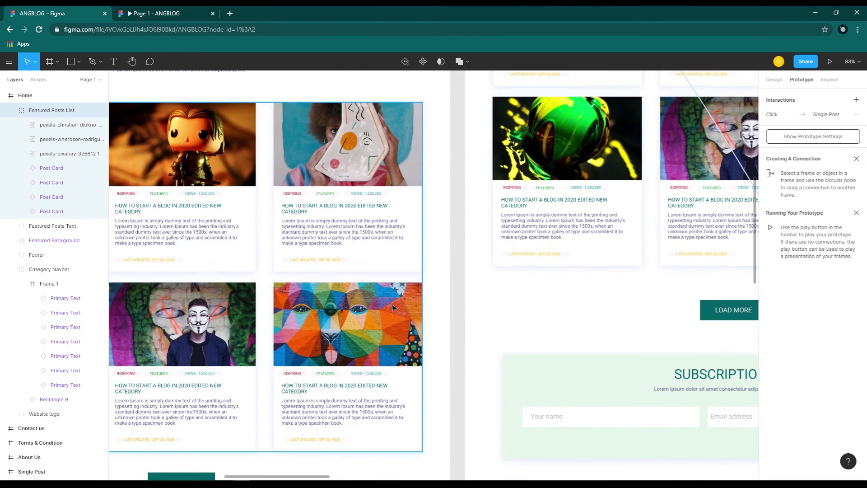
left_click(392, 306)
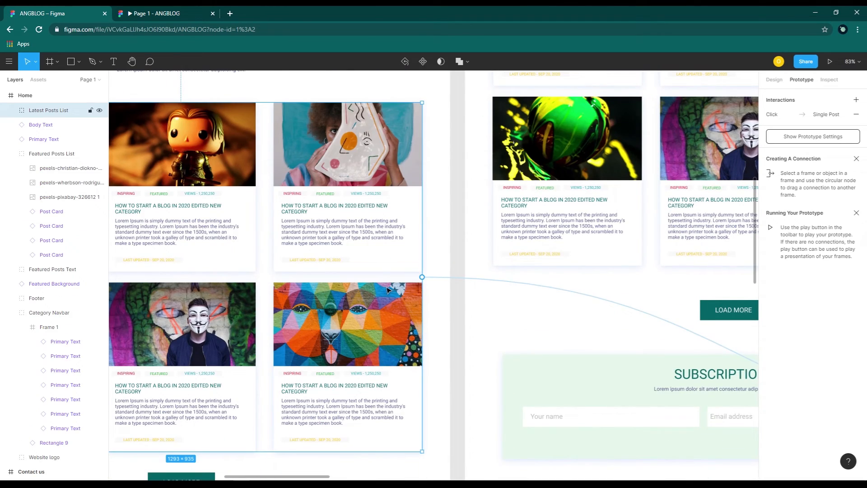
left_click(459, 279)
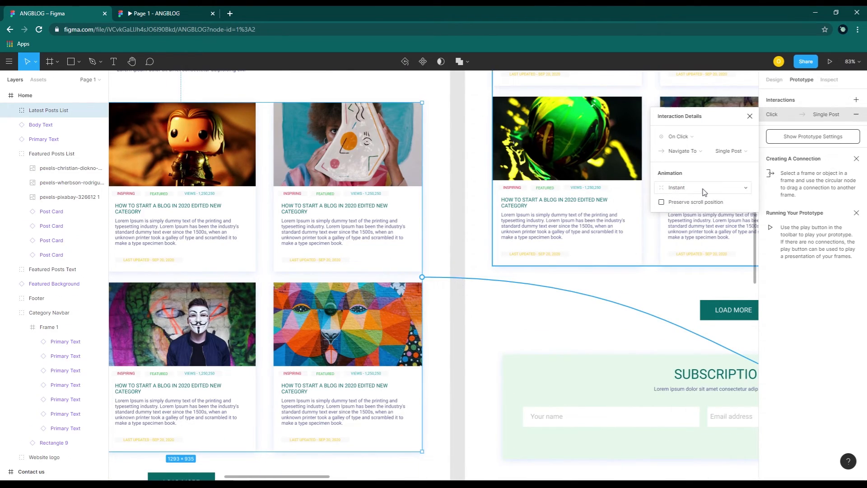
left_click(679, 188)
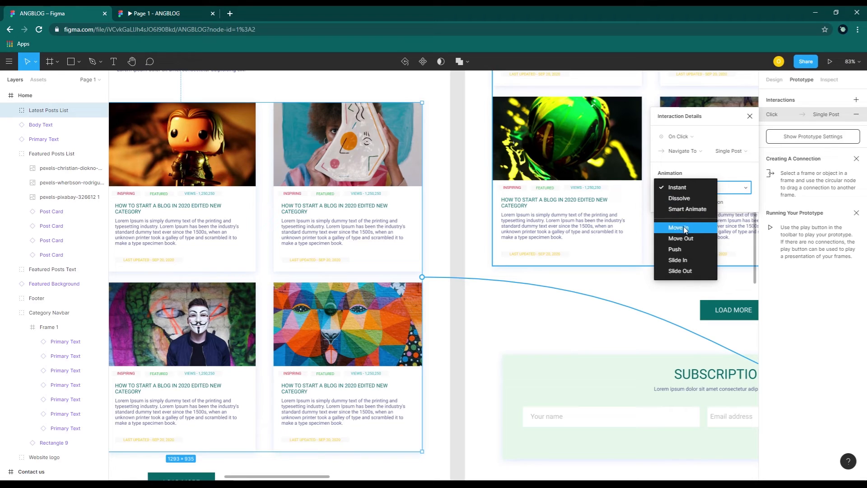
left_click(684, 227)
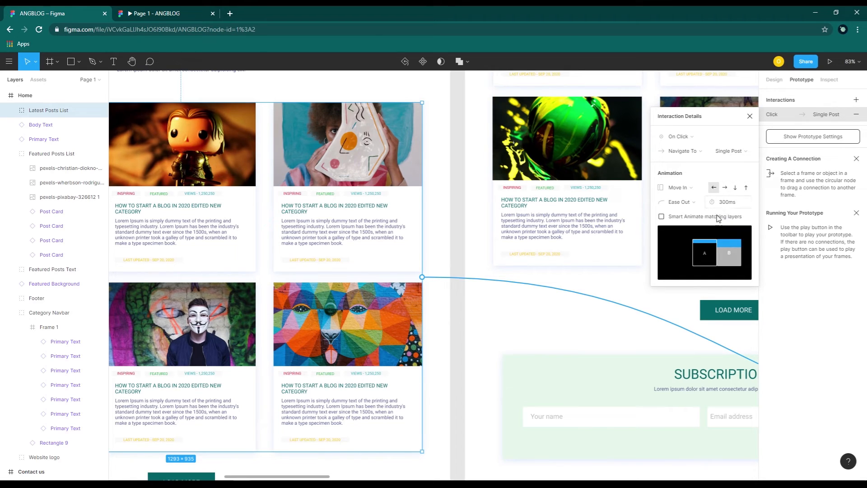
left_click(465, 322)
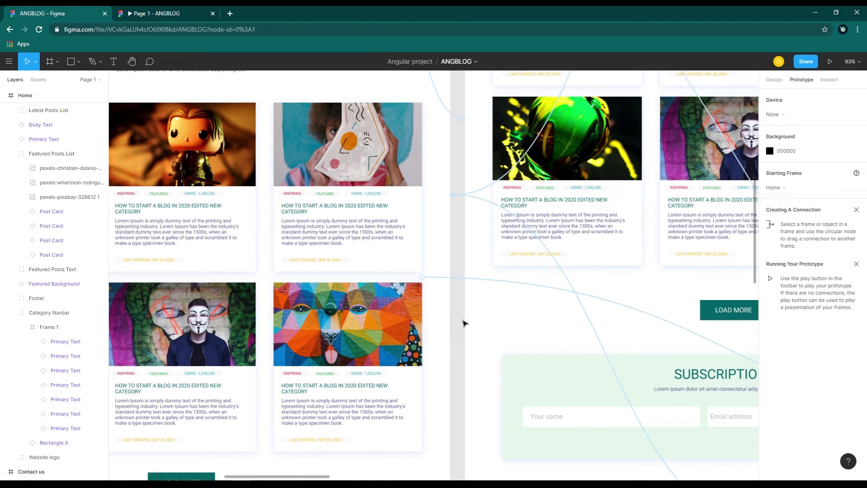
- Set the animation of the Single Category header logo's connection to Home to Move In
scroll(464, 323, "down", 1)
scroll(465, 322, "down", 5)
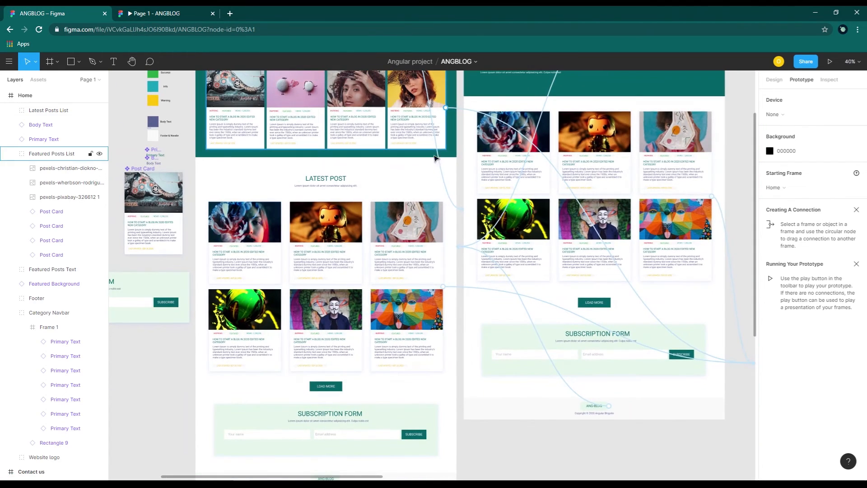
scroll(465, 97, "up", 5)
scroll(497, 203, "right", 3)
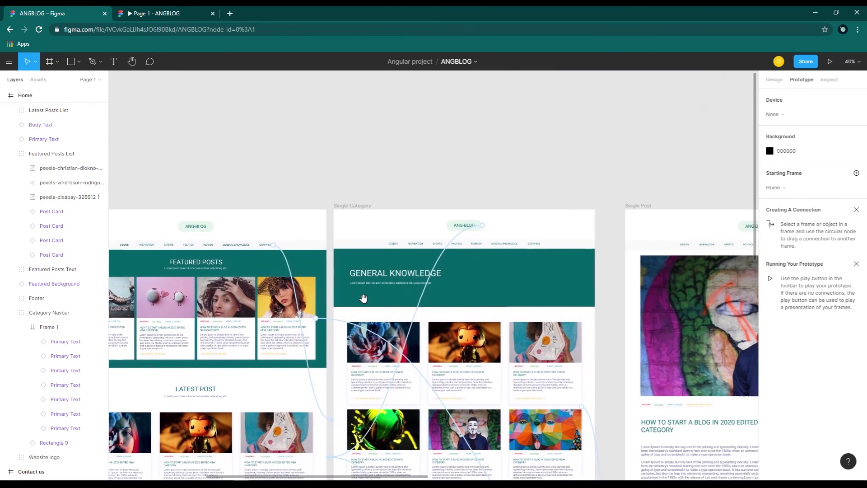
scroll(474, 215, "up", 3)
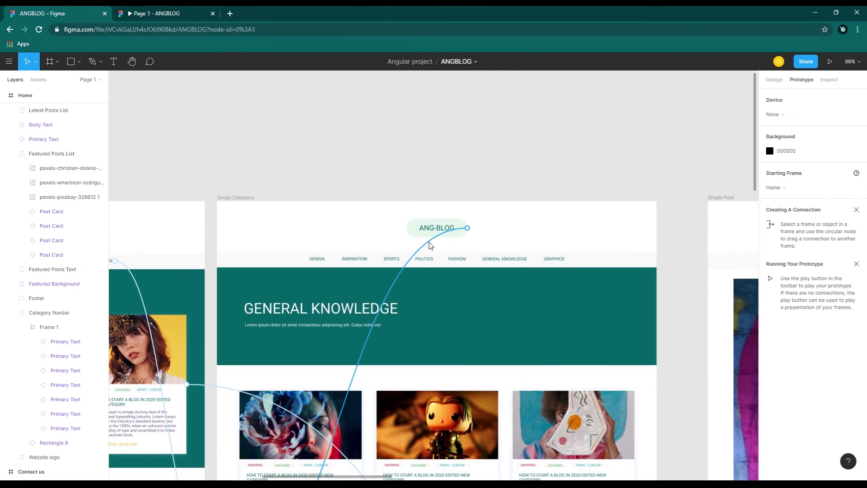
left_click(431, 233)
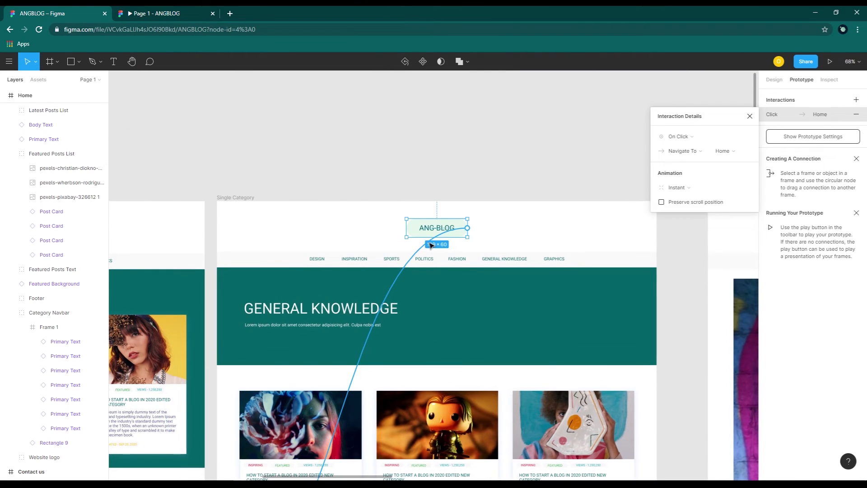
left_click(698, 189)
left_click(683, 229)
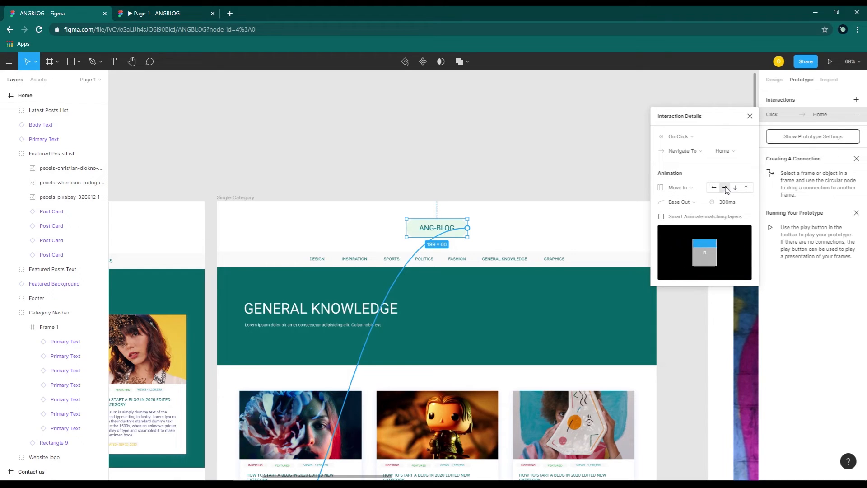
left_click(573, 172)
- Set the animation of the Single Category footer logo's connection to Home to Move In
scroll(573, 233, "down", 5)
scroll(538, 272, "down", 5)
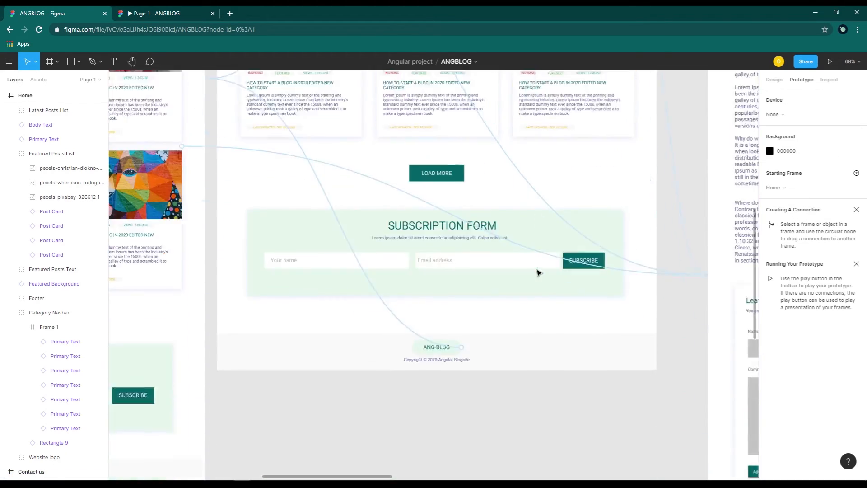
left_click(400, 270)
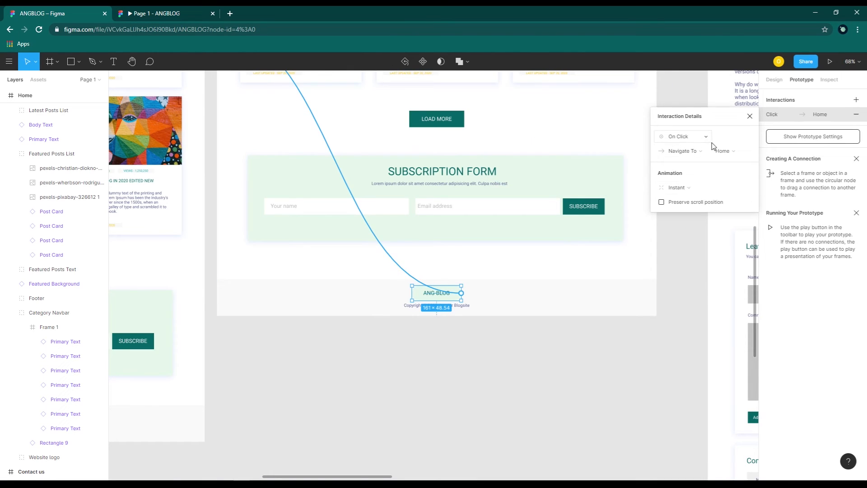
left_click(711, 188)
left_click(699, 223)
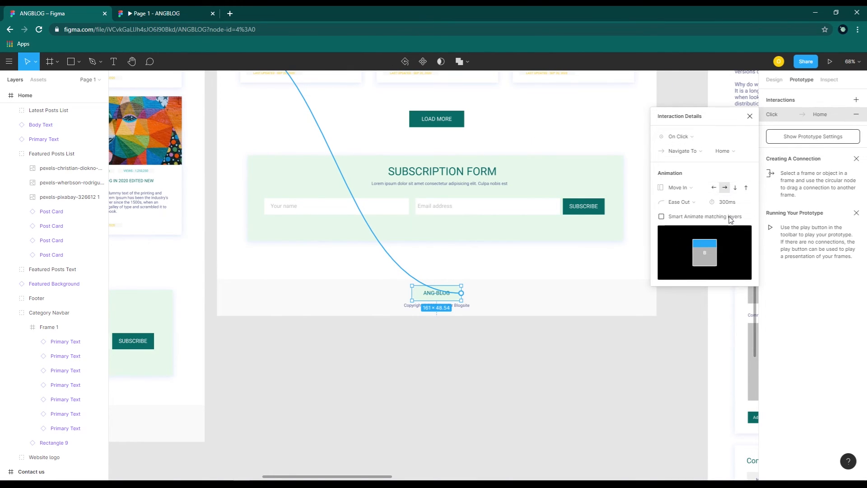
left_click(511, 320)
- Set the animation of the Single Category page's Category Posts List connection to Single Post to Move In
scroll(510, 320, "up", 4)
scroll(511, 321, "up", 4)
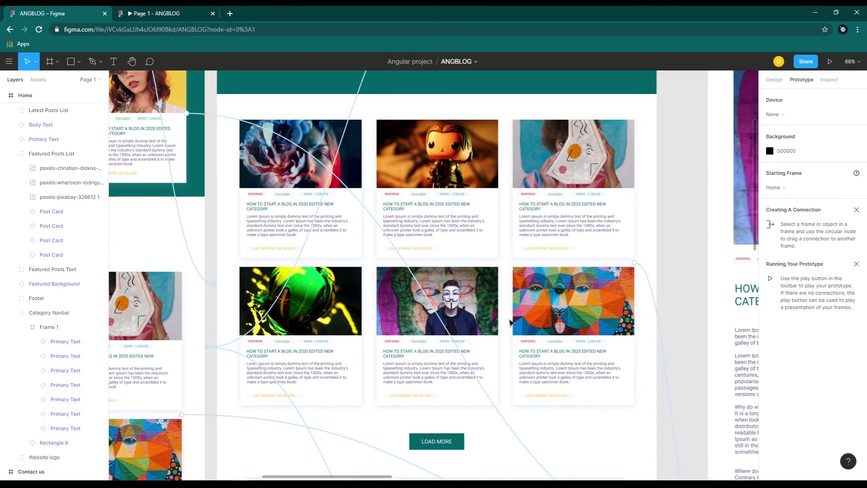
left_click(598, 271)
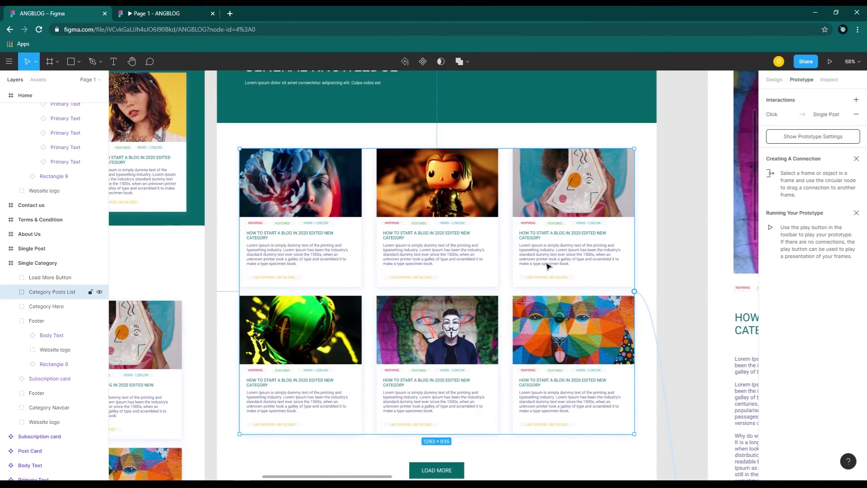
left_click(647, 306)
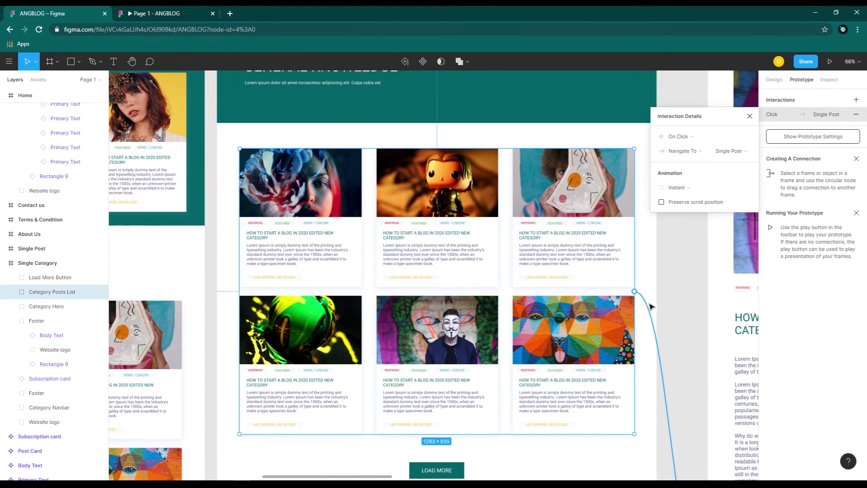
left_click(683, 188)
left_click(683, 230)
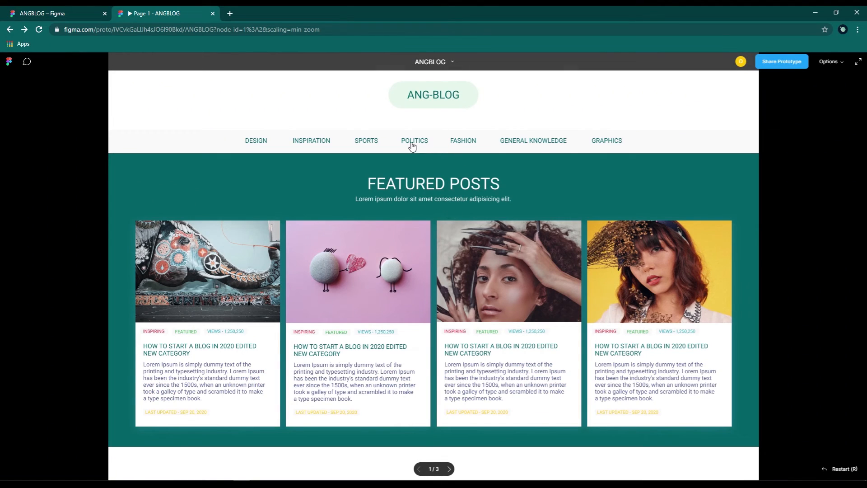
- In the prototype preview, test the transitions of the Politics link to Single Category and of the header and footer logos back to Home
left_click(420, 144)
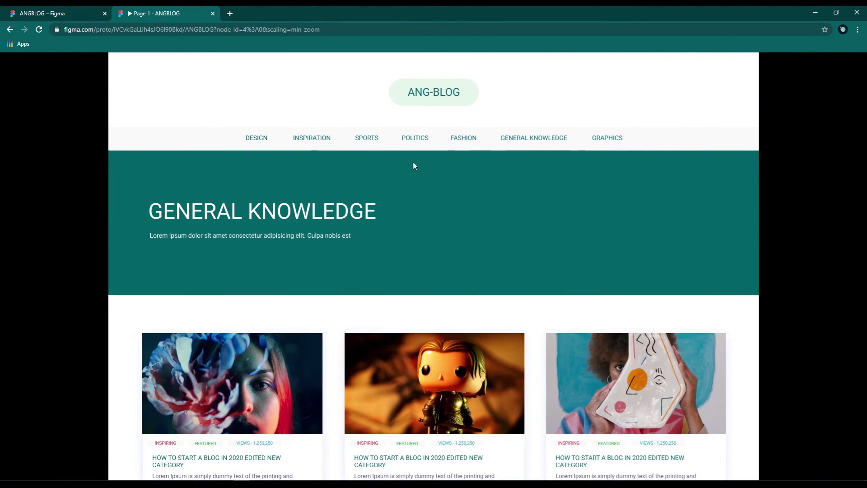
left_click(426, 94)
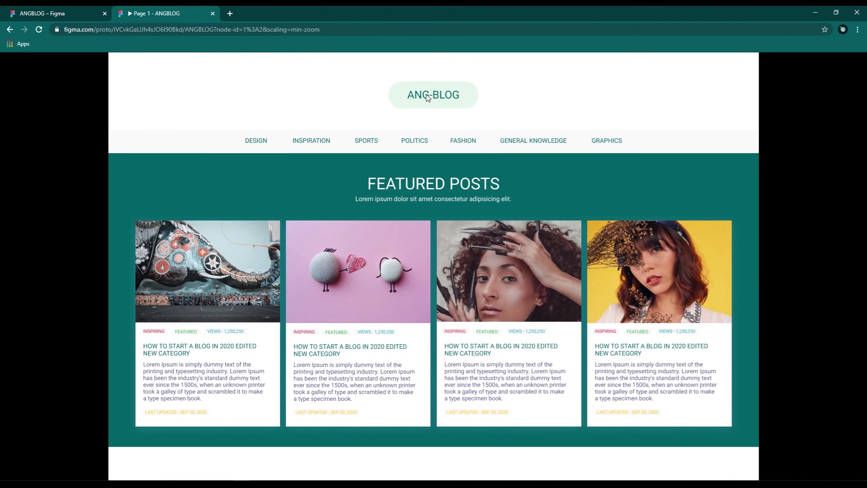
left_click(418, 143)
left_click(444, 99)
left_click(418, 147)
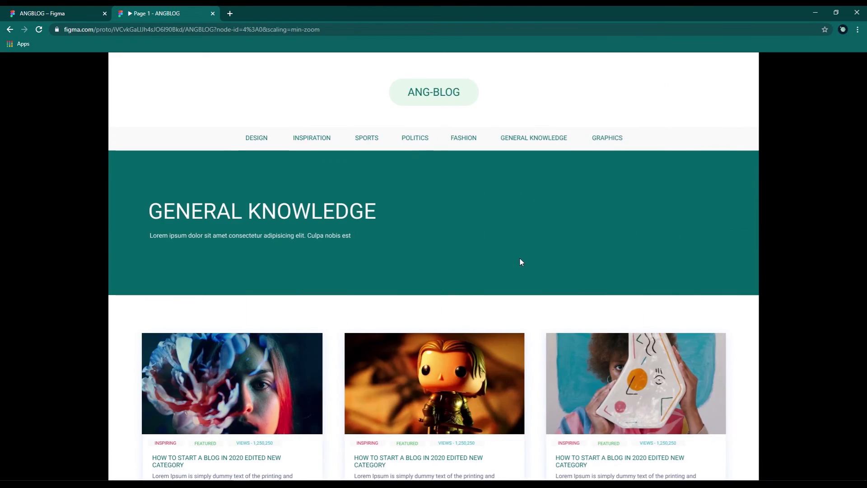
scroll(518, 259, "down", 15)
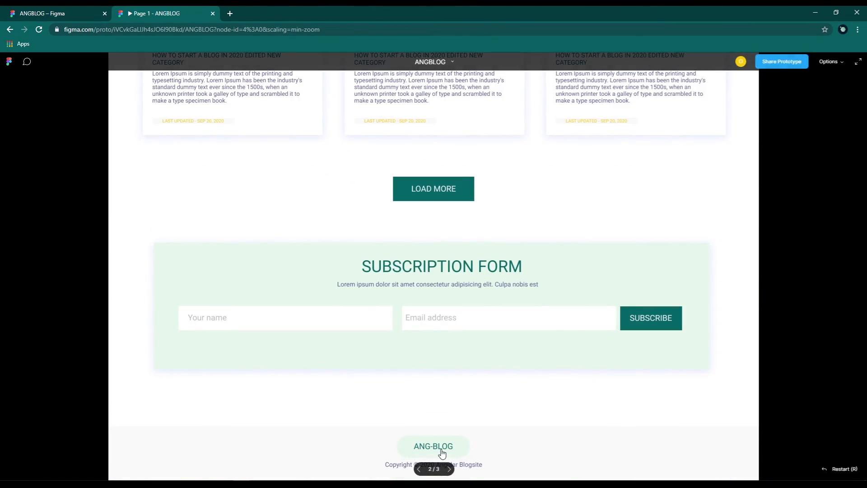
left_click(435, 447)
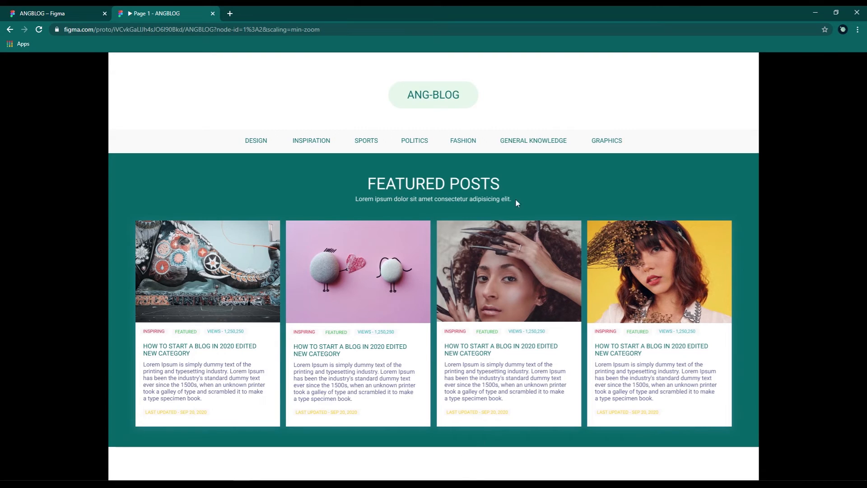
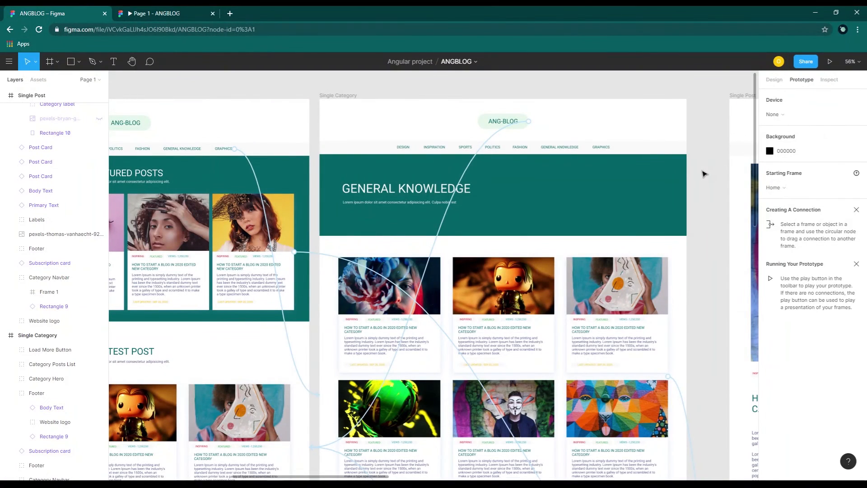
- Connect the Single Post page's header logo to the Home page and set the connection's animation to Slide In
left_click_drag(712, 166, 496, 194)
left_click_drag(632, 192, 487, 183)
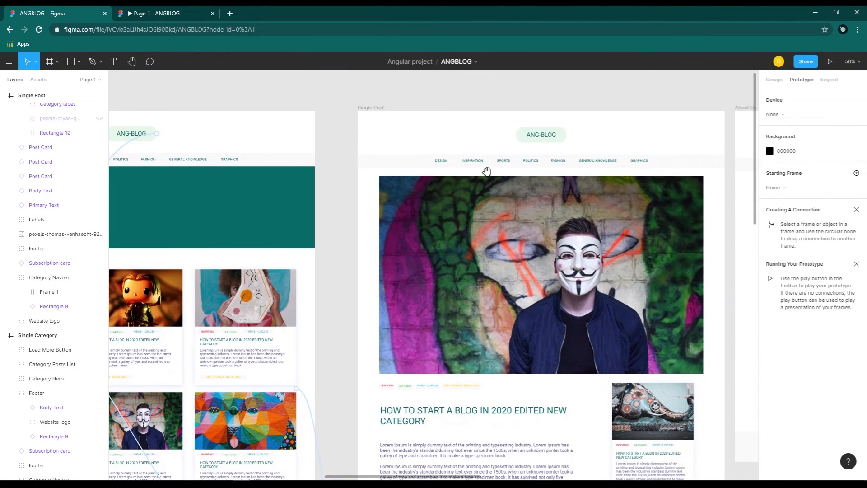
left_click(550, 140)
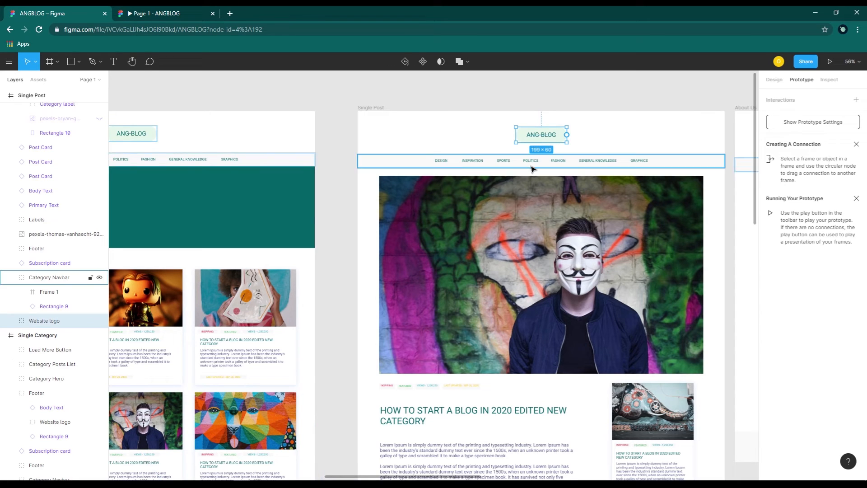
left_click_drag(567, 135, 232, 368)
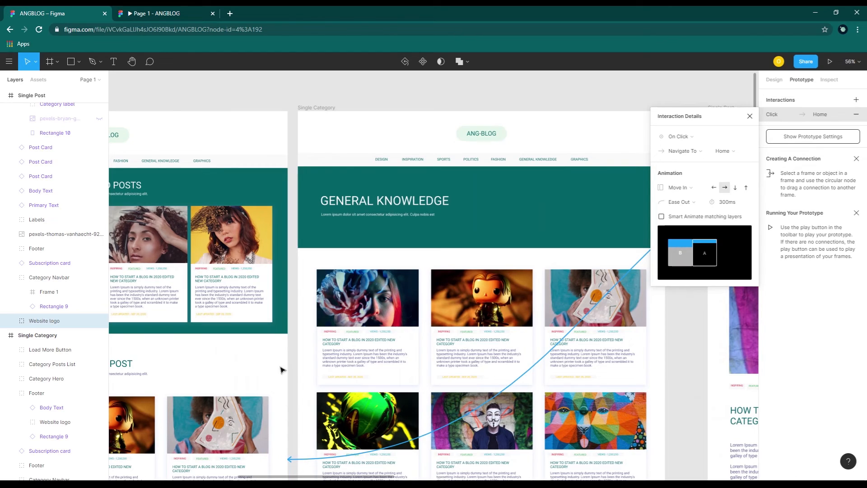
left_click(690, 188)
left_click(688, 219)
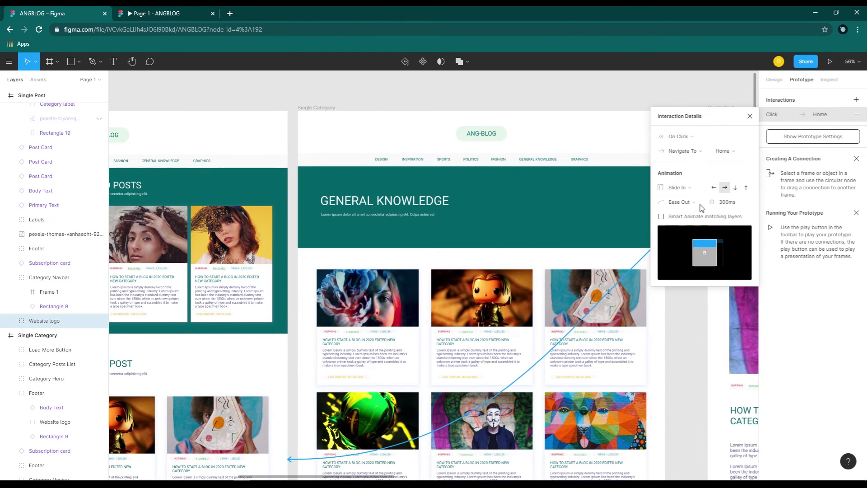
left_click(618, 99)
- Connect the category links frame in Single Post's navbar to Single Category, with the Slide In animation directed to the left
left_click_drag(700, 120, 526, 108)
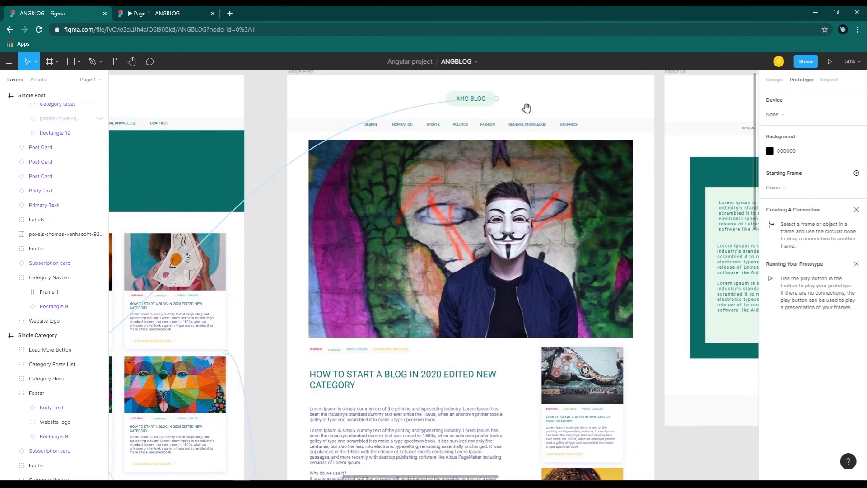
left_click(529, 128)
double_click(529, 128)
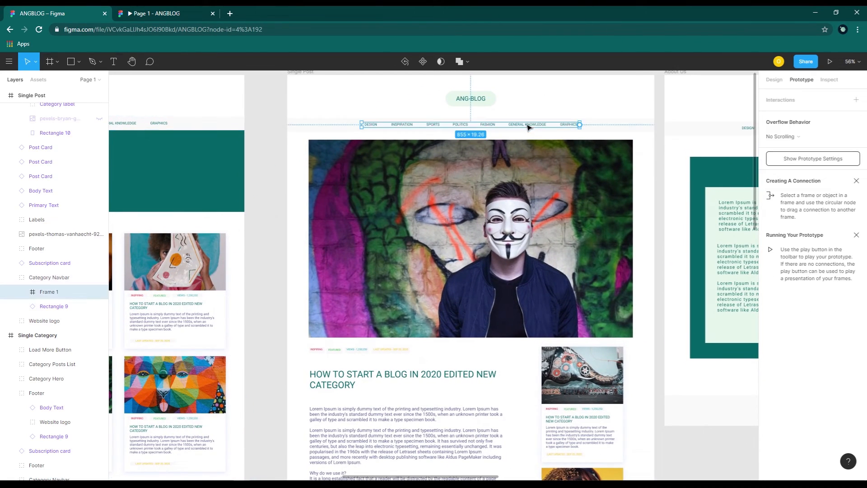
double_click(528, 126)
left_click(503, 124)
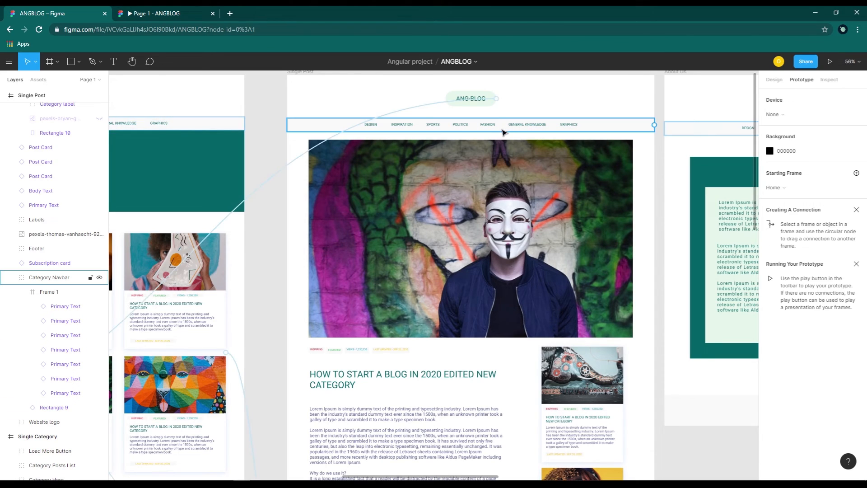
double_click(503, 124)
left_click_drag(579, 124, 246, 369)
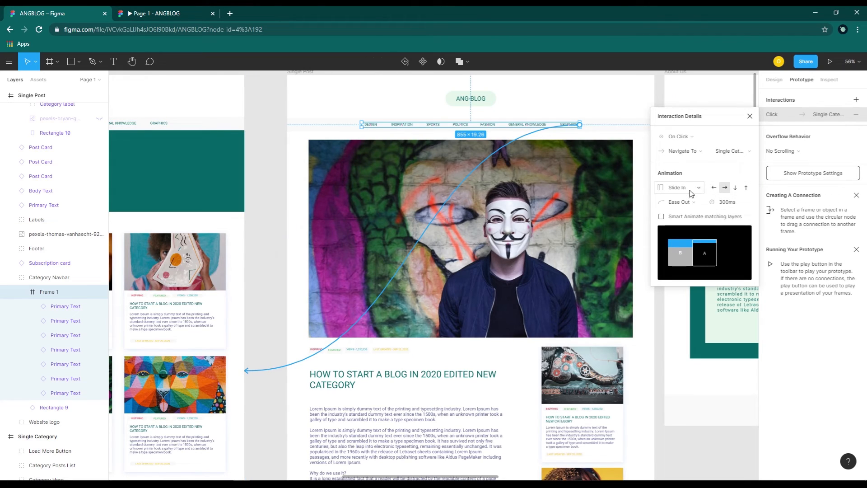
left_click(712, 190)
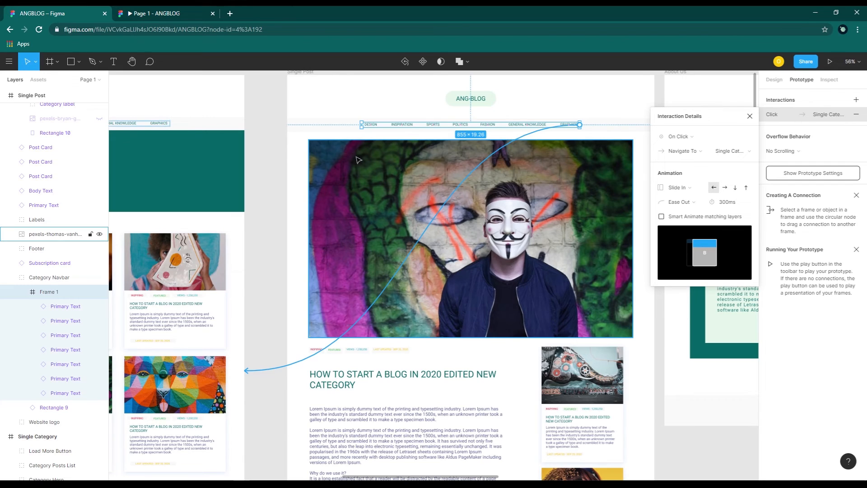
left_click(273, 213)
- Connect the logo in the Single Post page's footer to the Home page
scroll(561, 249, "down", 15)
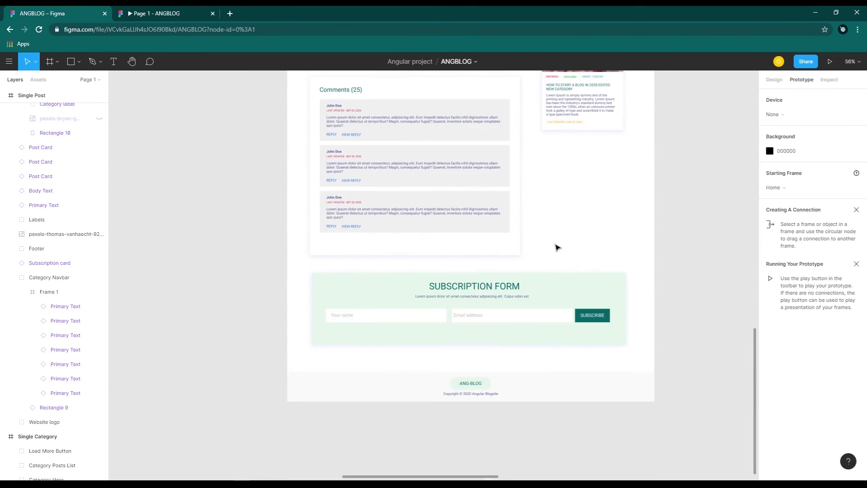
double_click(470, 383)
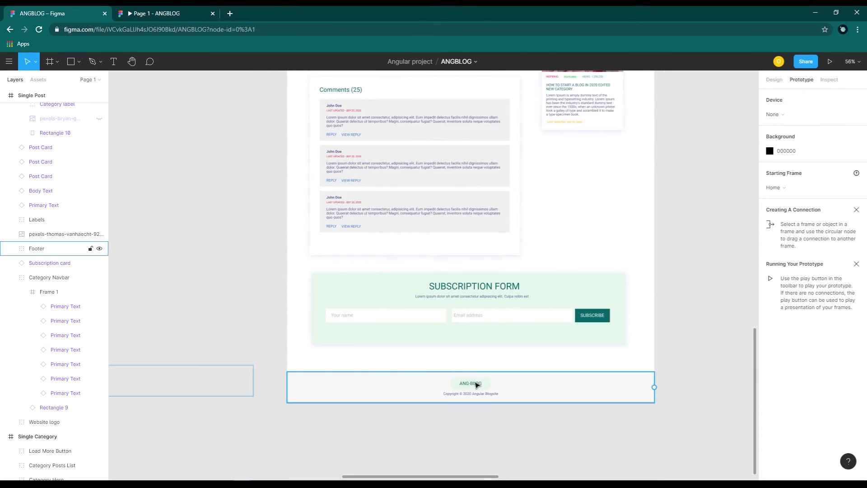
left_click_drag(492, 383, 186, 185)
left_click(181, 281)
left_click_drag(176, 297, 492, 353)
left_click_drag(429, 272, 180, 138)
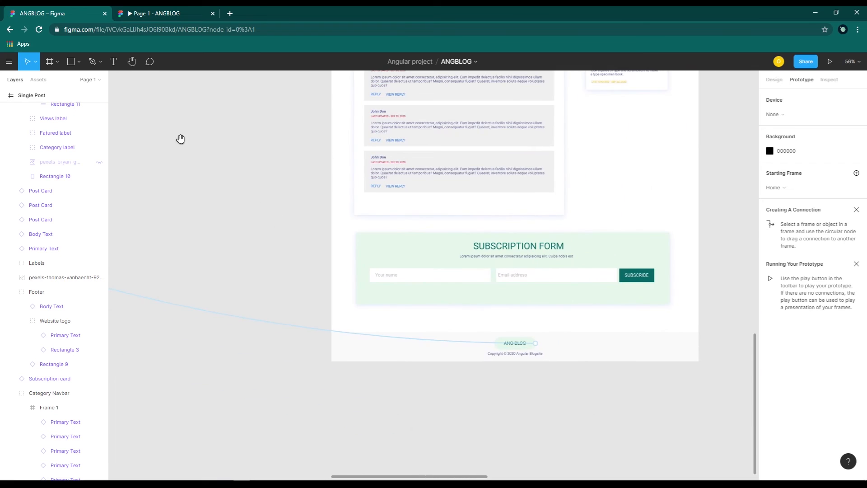
- Look over the header and footer layouts of the About Us, Terms & Conditions and Contact us pages
scroll(454, 294, "up", 15)
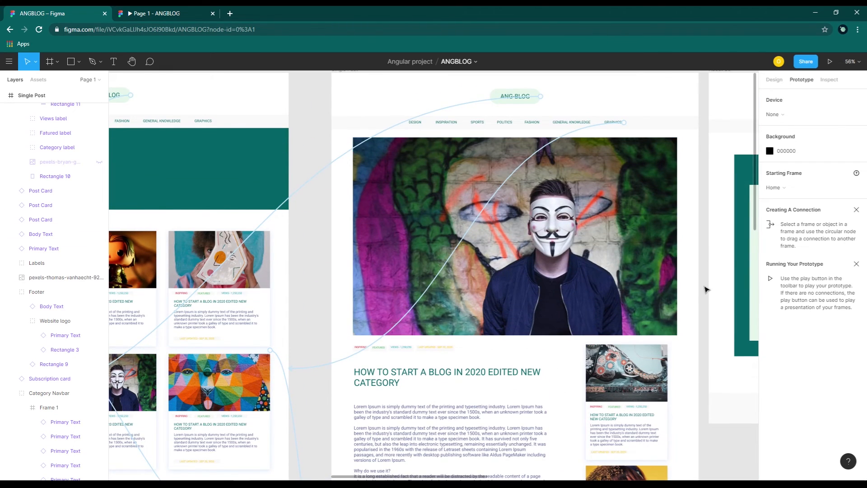
scroll(713, 258, "up", 1)
scroll(654, 271, "right", 10)
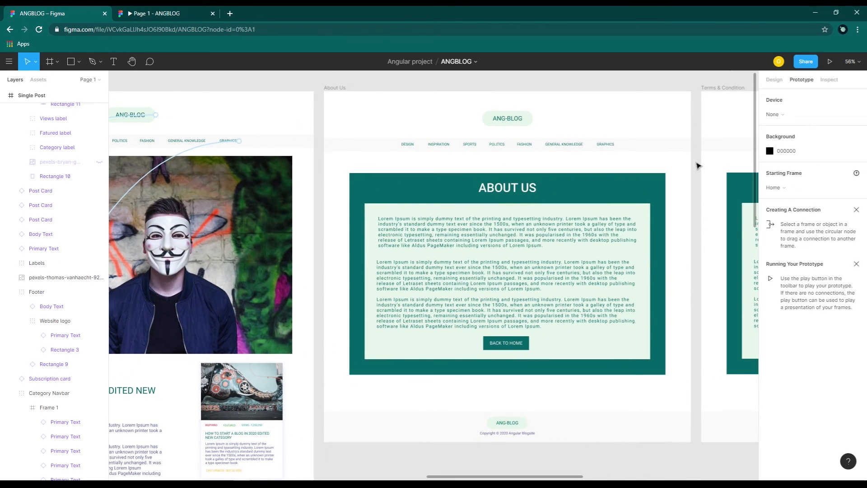
scroll(593, 197, "up", 1)
scroll(593, 197, "right", 8)
scroll(593, 197, "right", 9)
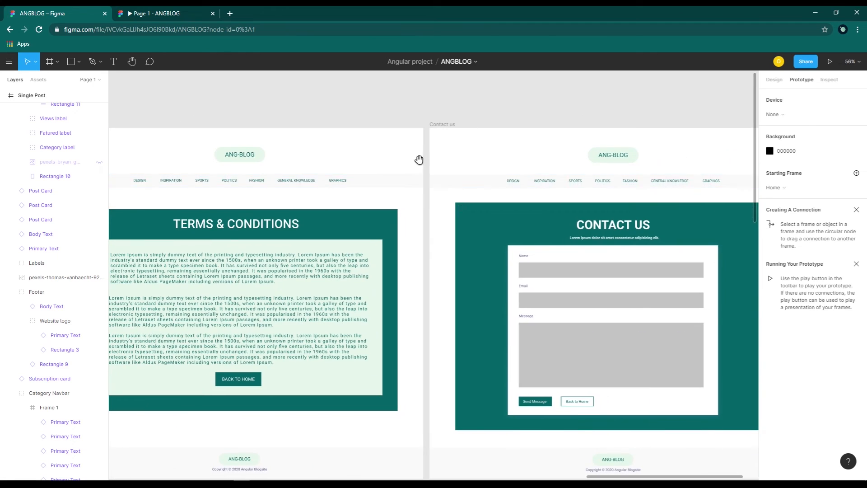
scroll(350, 155, "left", 4)
scroll(351, 156, "left", 12)
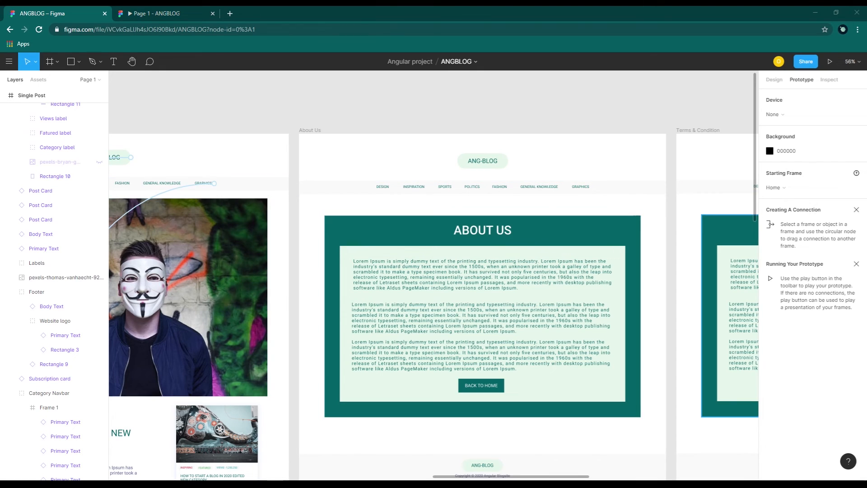
- Return to design mode and move the copyright text in the Home page's footer up closer to the logo
left_click(774, 81)
left_click_drag(189, 111, 740, 113)
left_click_drag(113, 267, 650, 153)
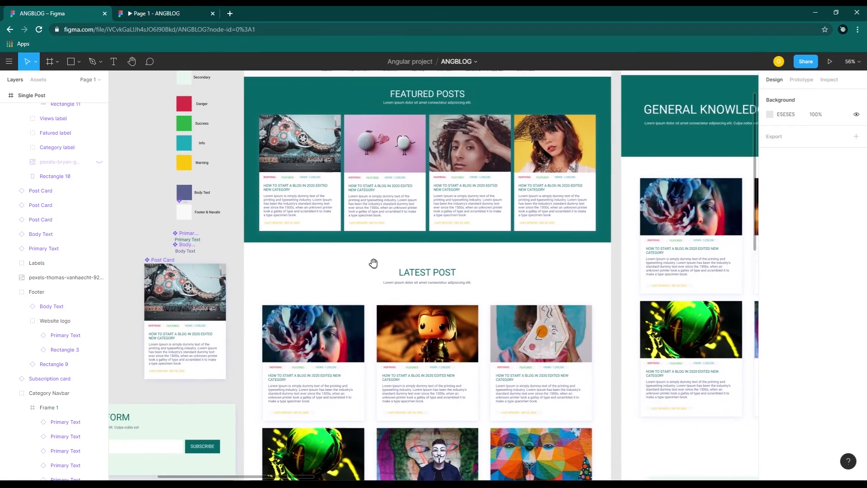
left_click_drag(374, 263, 292, 207)
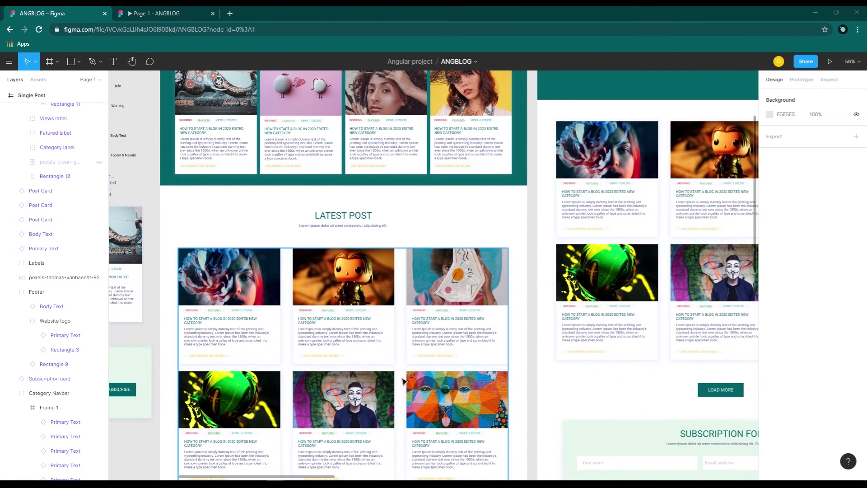
scroll(521, 358, "down", 9)
double_click(341, 244)
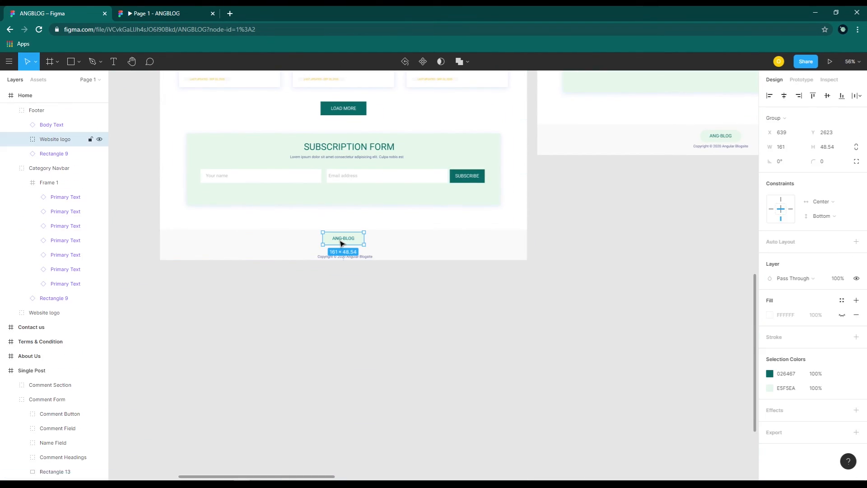
left_click(347, 256)
scroll(333, 252, "up", 4, "ctrl")
scroll(334, 255, "up", 3, "ctrl")
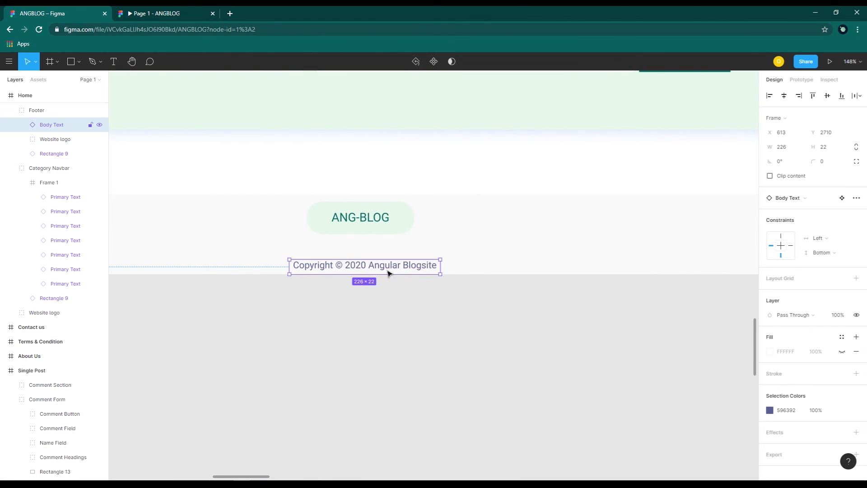
left_click_drag(387, 270, 379, 248)
left_click(386, 252)
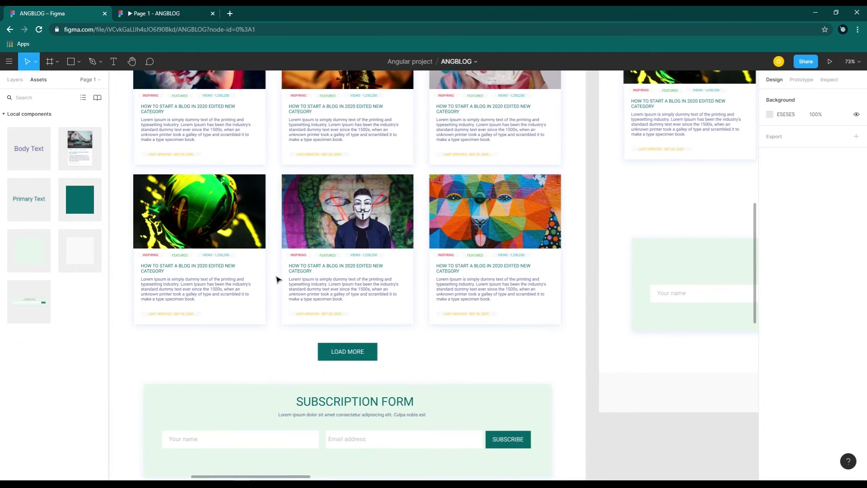
- Insert a Body Text component just above the Home page's footer and spread the footer logo and copyright text apart
scroll(277, 279, "down", 5)
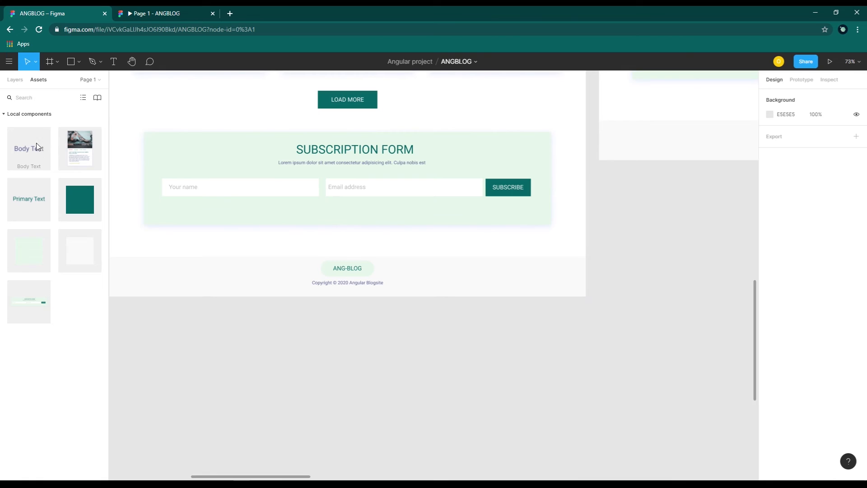
left_click_drag(36, 143, 289, 248)
scroll(348, 280, "up", 3, "ctrl")
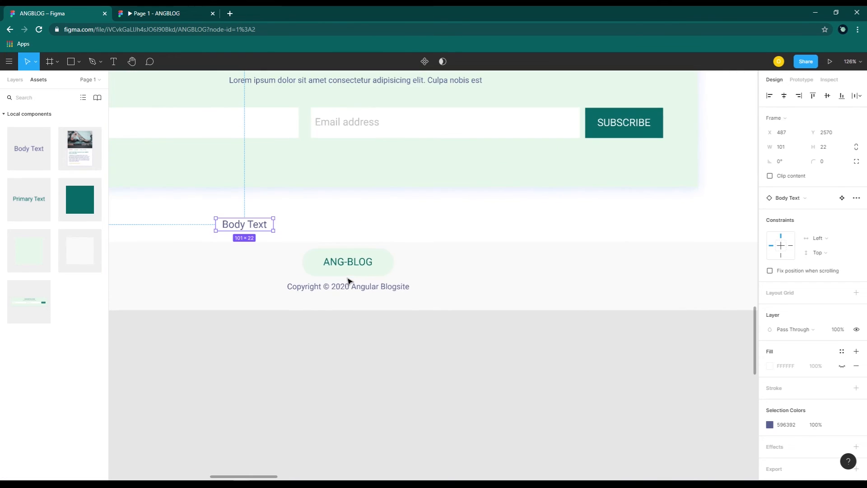
scroll(347, 270, "up", 1, "ctrl")
left_click(358, 263)
double_click(360, 263)
left_click_drag(352, 263, 367, 306)
left_click(360, 287)
- Place the new Body Text between the footer logo and the copyright line and change its text to "Terms & Conditions"
left_click(239, 221)
left_click_drag(243, 224, 319, 289)
double_click(319, 289)
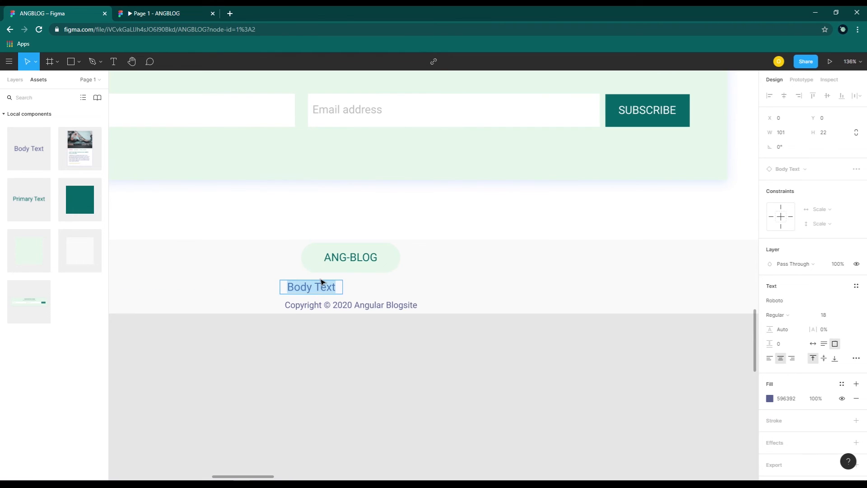
type("Terms & Conditions")
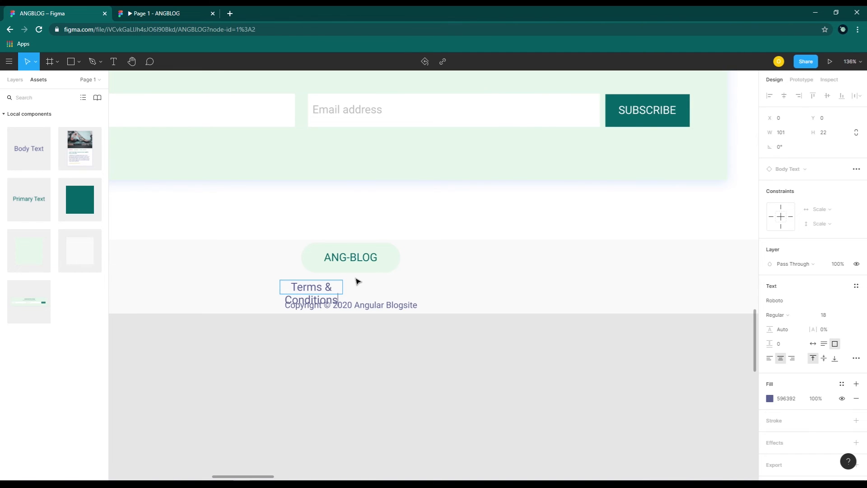
key("Escape")
- Widen the Terms & Conditions text box to 186 and set its font size to 14
mouse_move(342, 287)
left_mouse_down()
mouse_move(395, 287)
mouse_move(347, 289)
left_mouse_up()
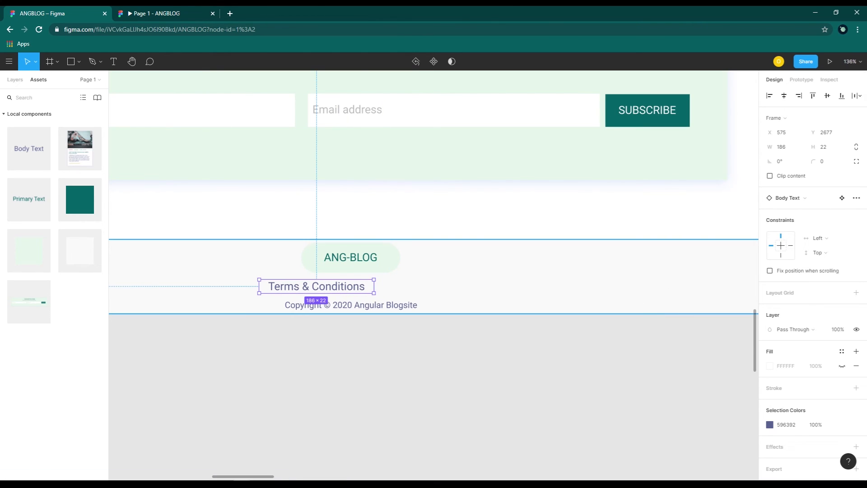
double_click(329, 287)
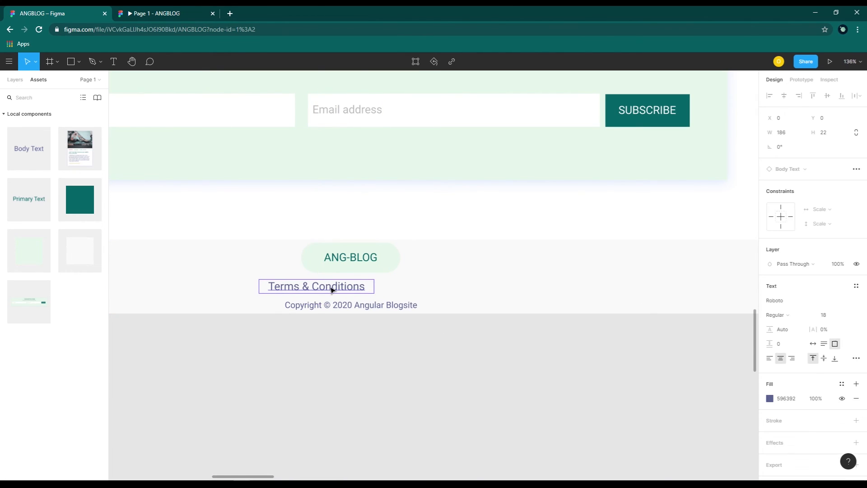
left_click(847, 316)
left_click(838, 305)
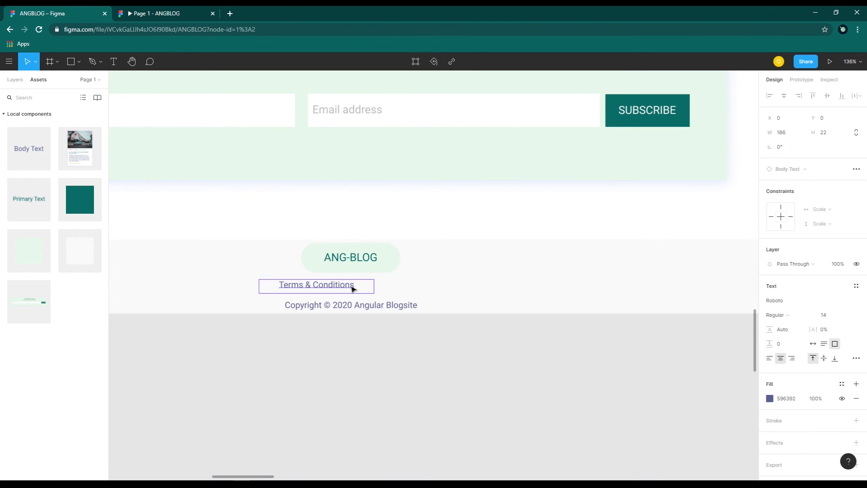
- Narrow the Terms & Conditions box to 128 and place a copy beside it with the text "About"
left_click(374, 287)
left_click_drag(375, 287, 405, 287)
double_click(404, 287)
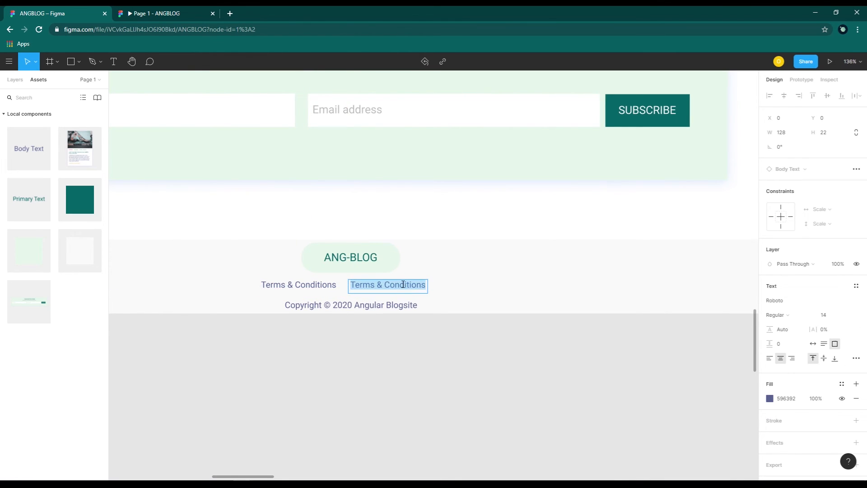
type("About")
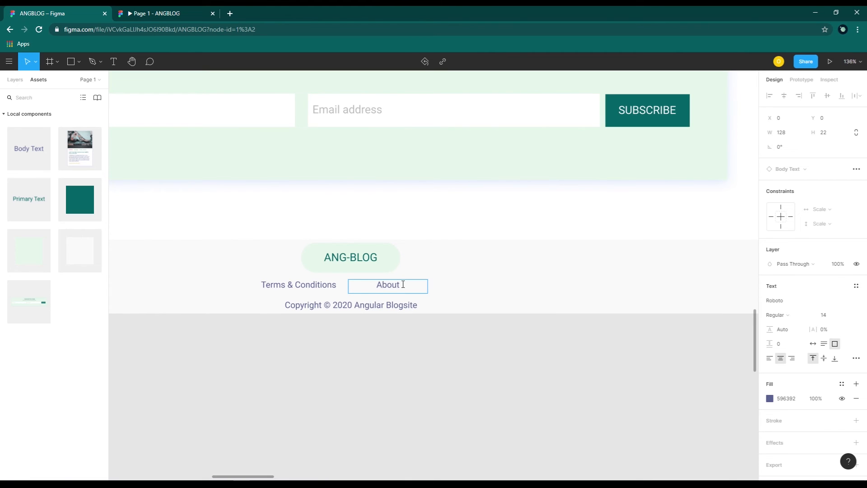
key("Escape")
- Narrow the About text box to 57 and place a copy beside it with the text "Contact"
left_click_drag(413, 286, 416, 288)
double_click(415, 286)
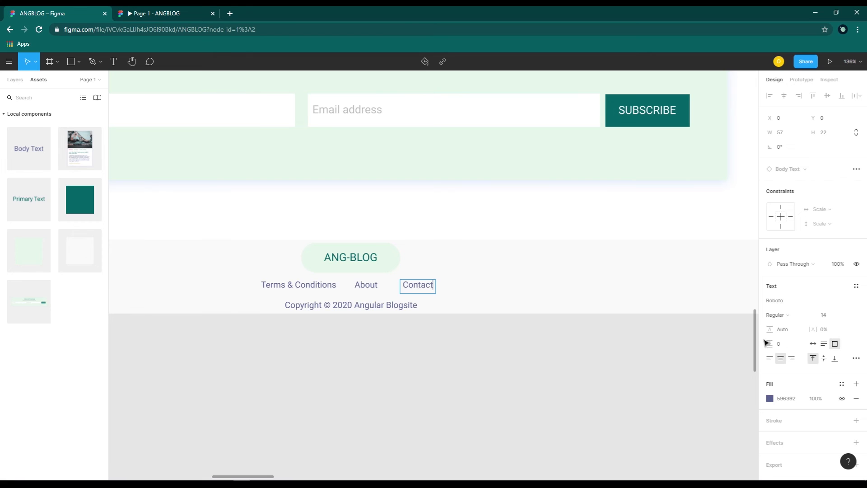
key("Escape")
- Even out the spacing of the Terms & Conditions, About and Contact footer links with Tidy Up
left_click(366, 285, "shift")
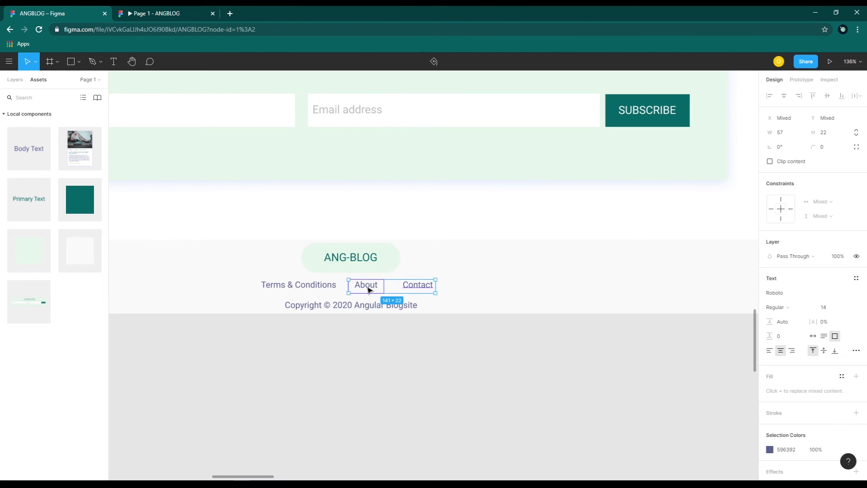
left_click(316, 285, "shift")
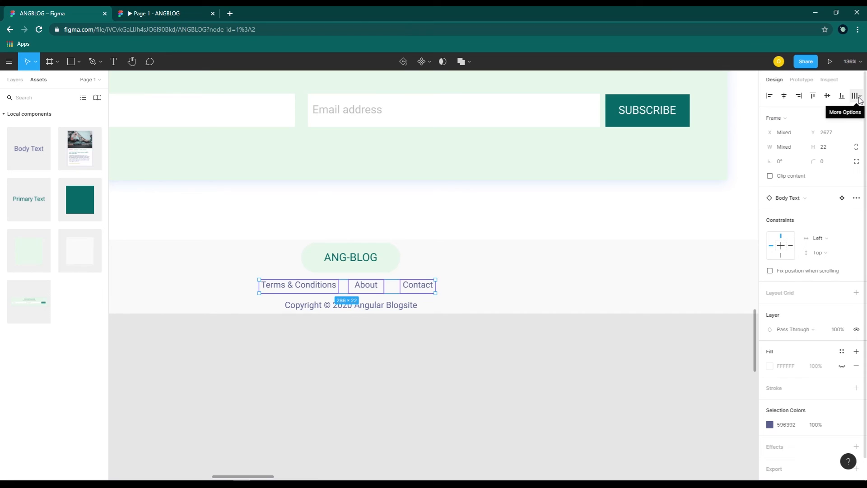
left_click(856, 96)
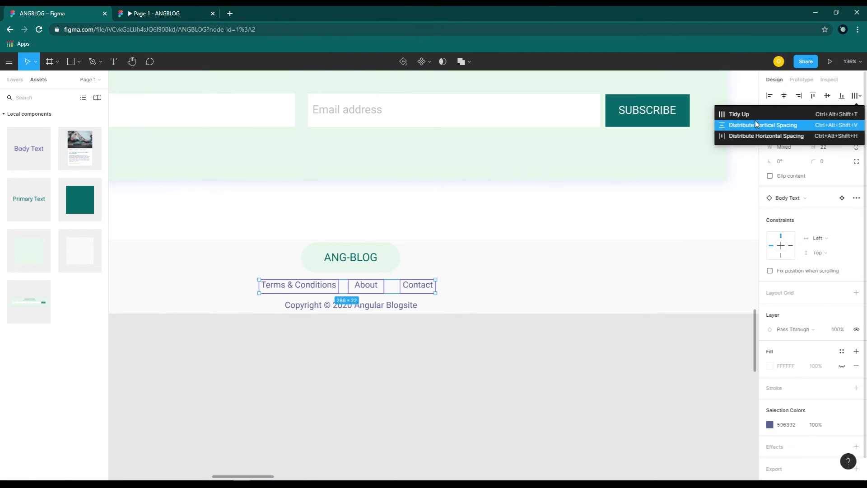
left_click(740, 115)
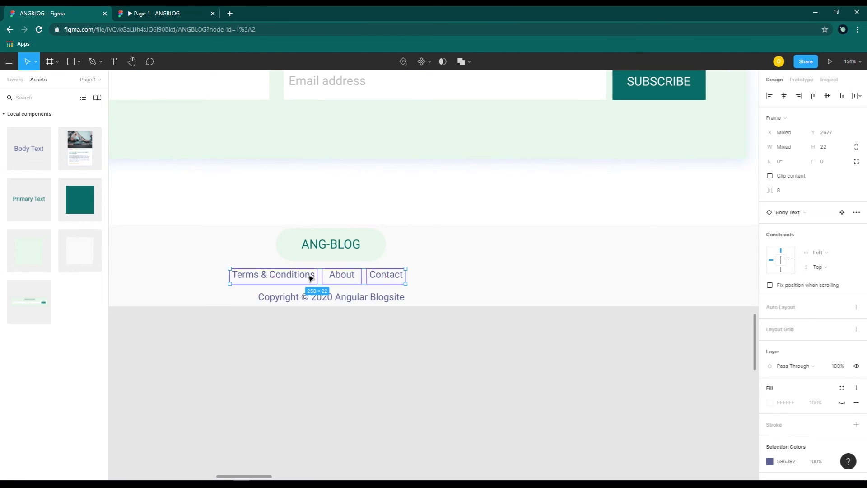
- Group the Terms & Conditions, About and Contact footer links and name the group "Sub Menu"
left_click(310, 278)
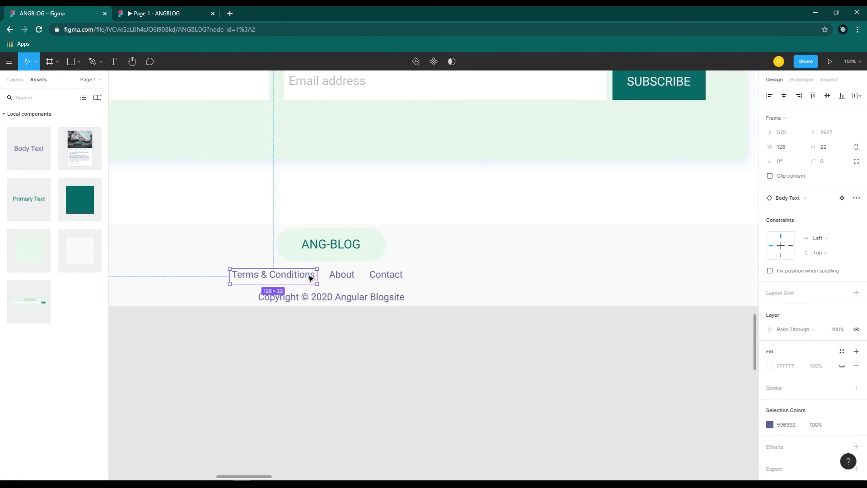
left_click(338, 280, "shift")
left_click(382, 276, "shift")
right_click(345, 281)
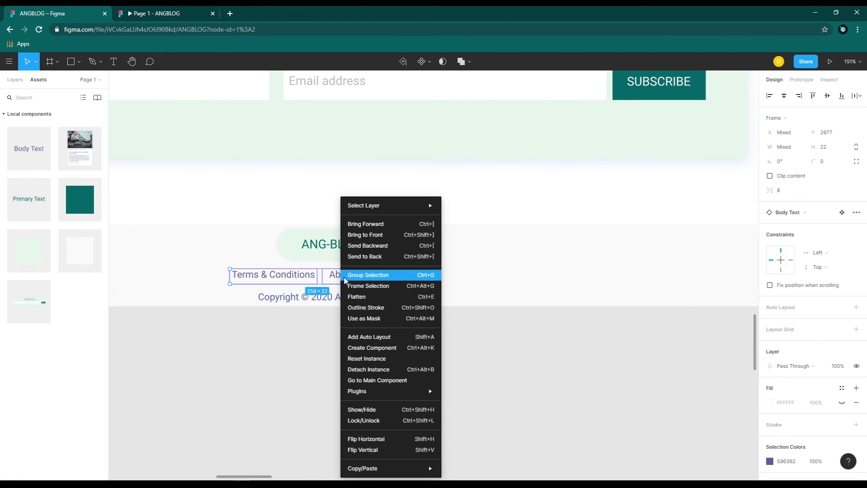
left_click(377, 278)
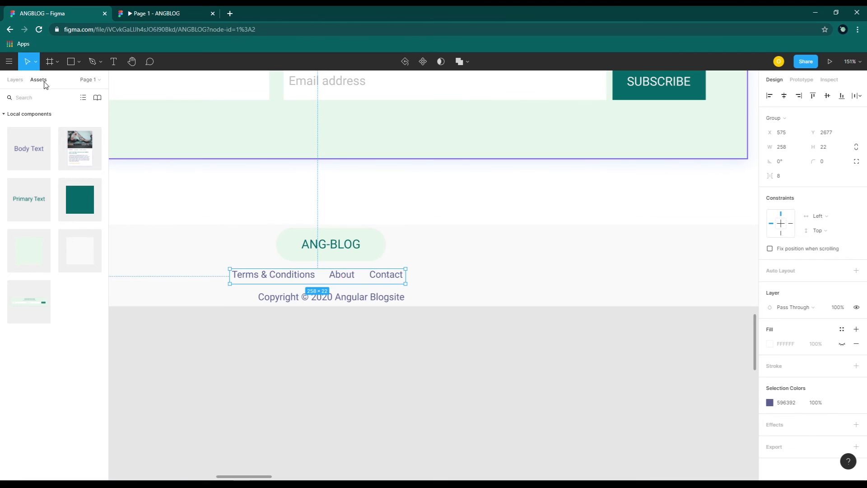
left_click(15, 79)
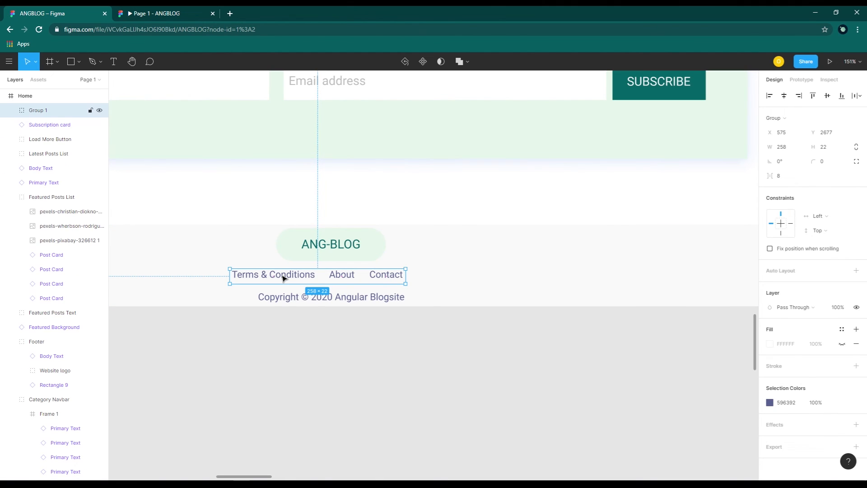
double_click(42, 111)
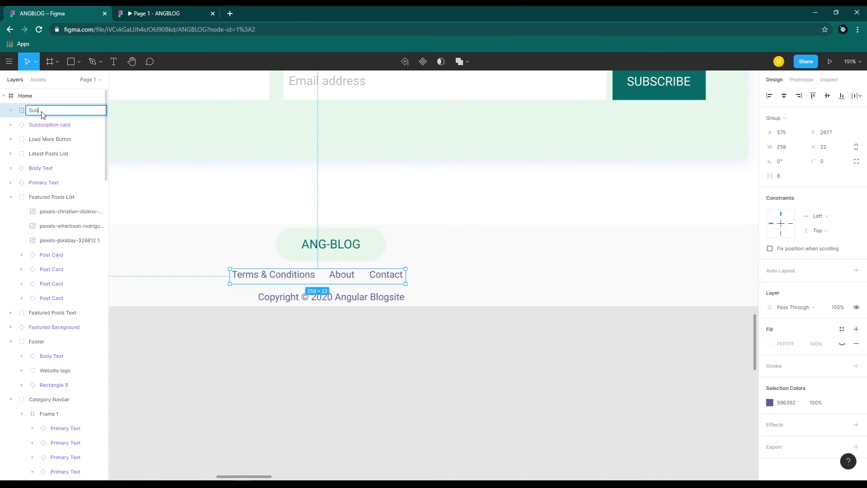
key("Return")
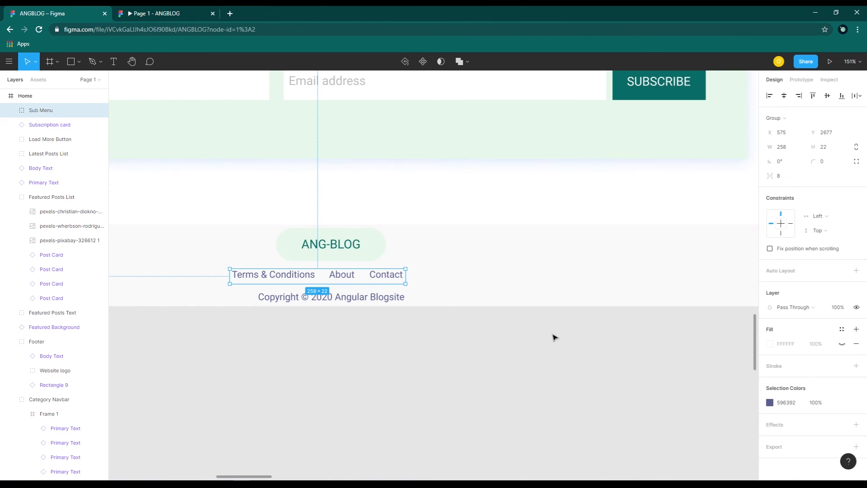
- Centre the Sub Menu group horizontally between the ANG-BLOG logo and the copyright line in the Home footer
left_click_drag(362, 279, 372, 280)
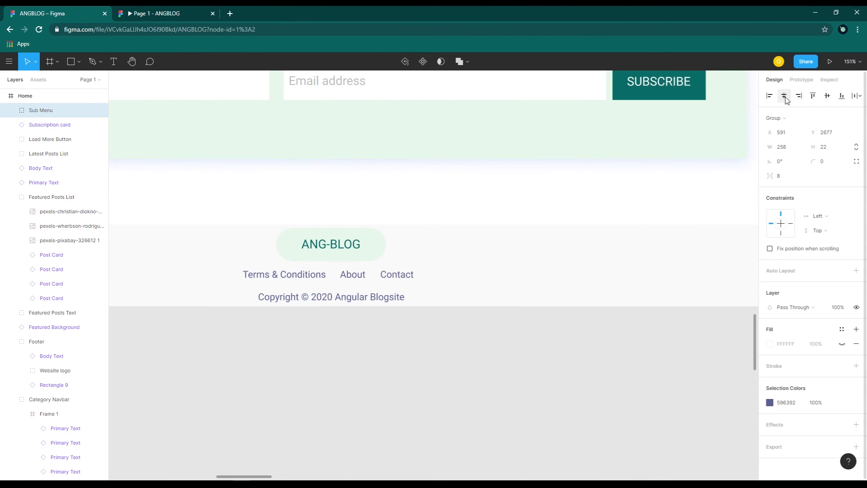
scroll(475, 320, "down", 1)
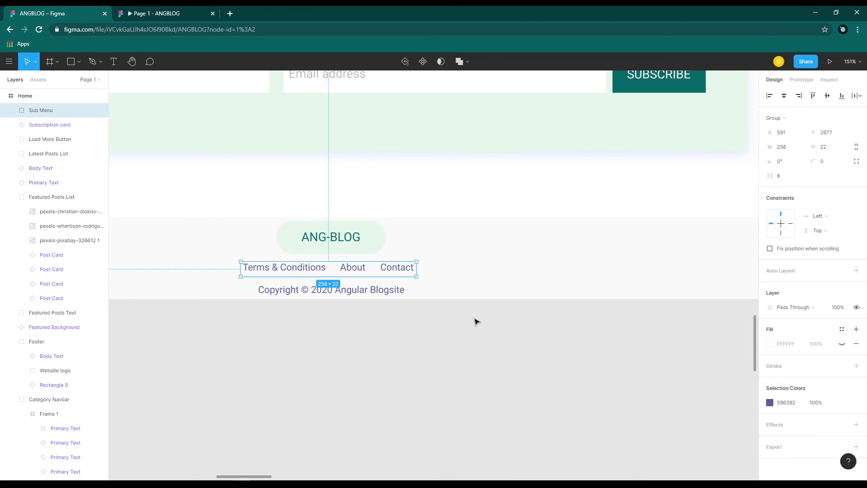
scroll(453, 293, "down", 3, "ctrl")
scroll(453, 295, "down", 2, "ctrl")
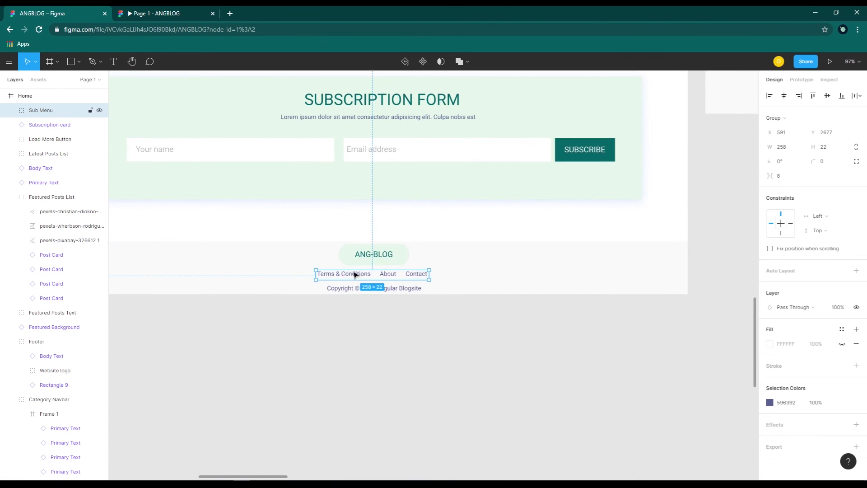
scroll(363, 279, "up", 1, "ctrl")
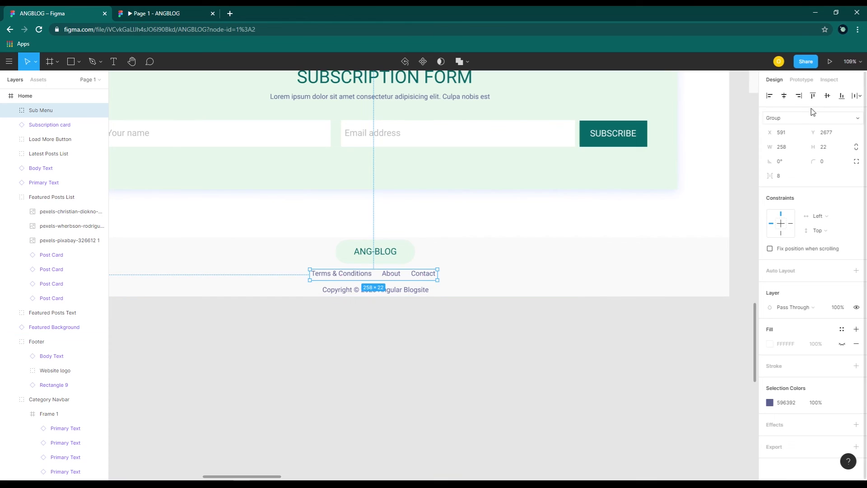
- Add a prototype connection from the Terms & Conditions footer link to the Terms & Condition frame, navigating on click
left_click(801, 80)
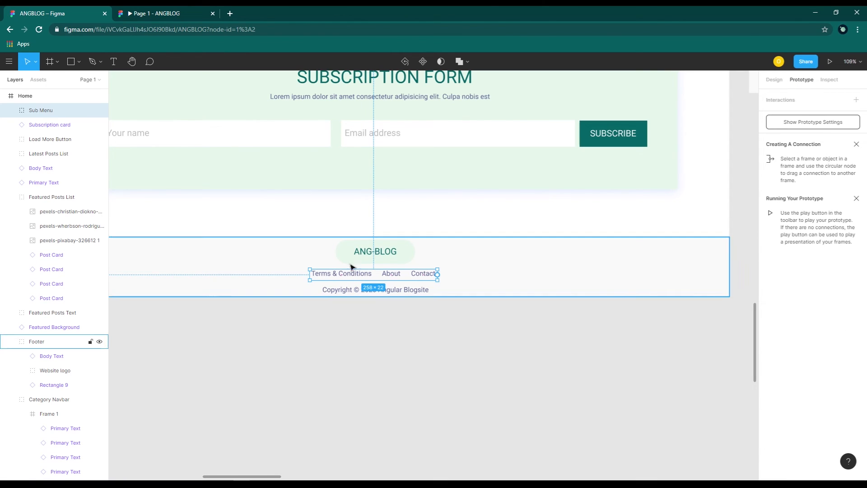
double_click(360, 275)
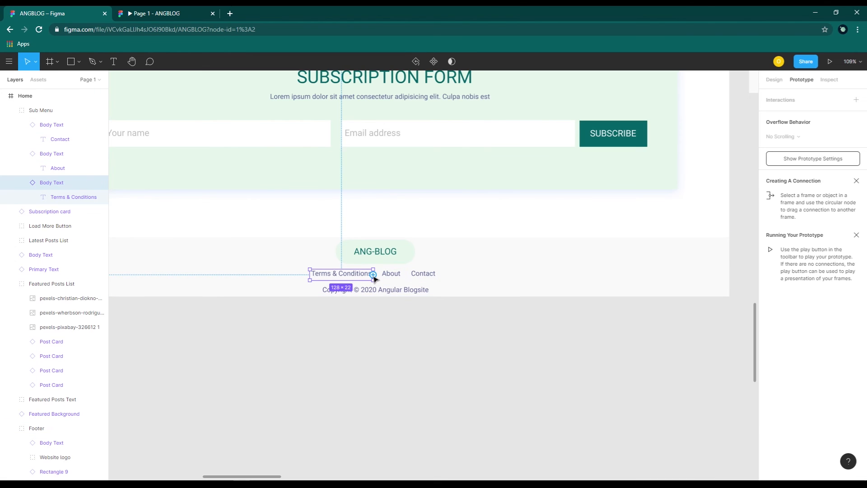
scroll(693, 160, "down", 4)
left_click_drag(372, 275, 631, 330)
scroll(560, 195, "down", 2)
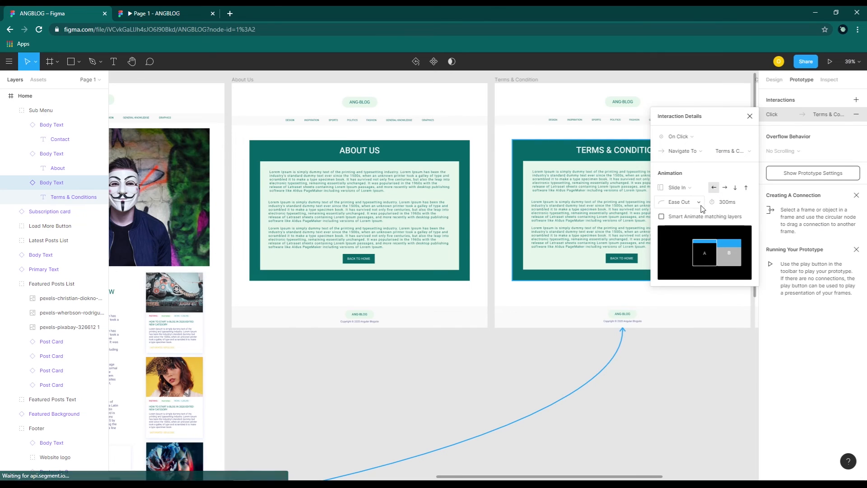
left_click(692, 384)
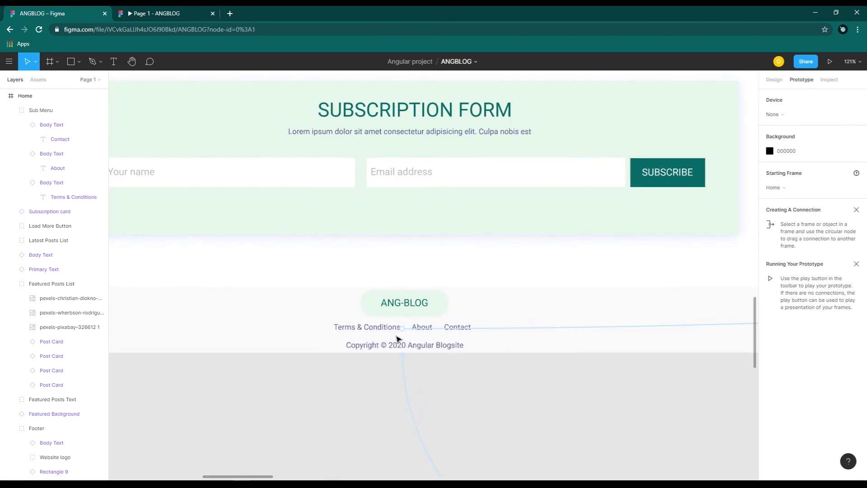
- Connect the About footer link to the About Us frame with an on-click Navigate To interaction
scroll(397, 339, "up", 4)
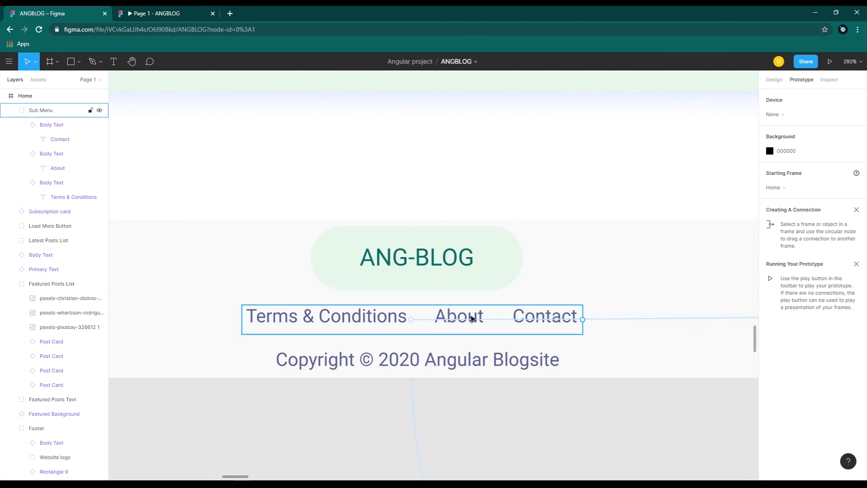
double_click(470, 319)
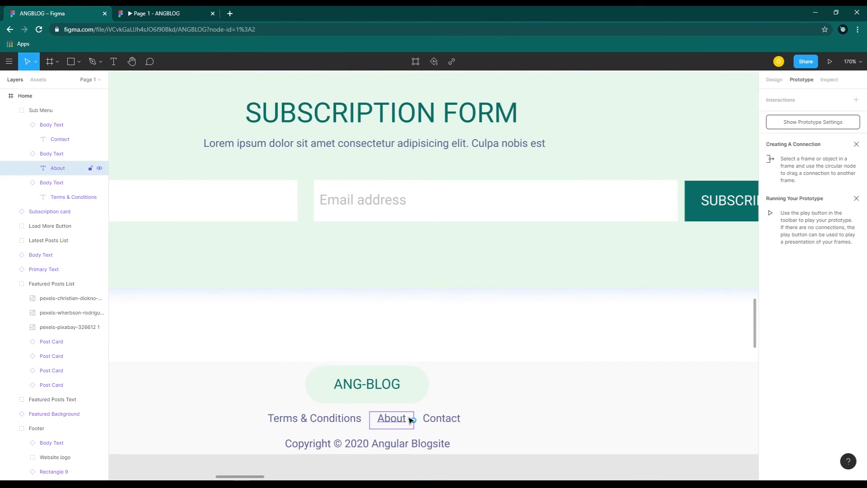
left_click_drag(411, 420, 595, 294)
scroll(797, 324, "down", 8)
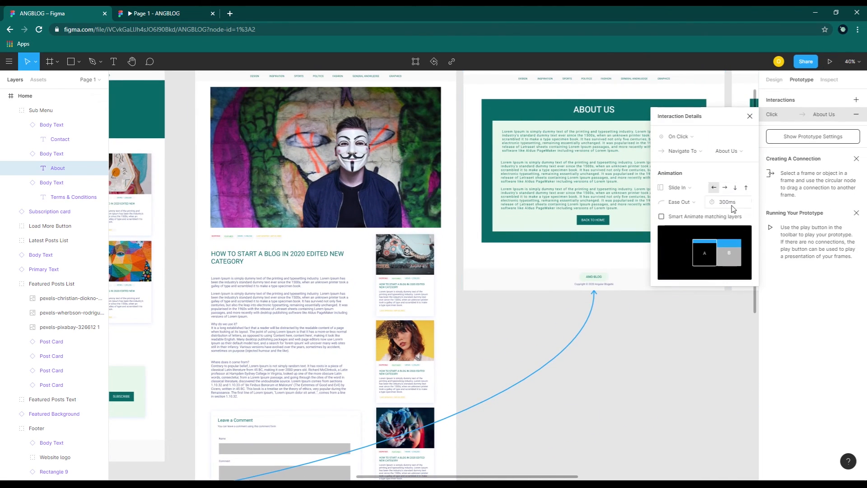
left_click(669, 340)
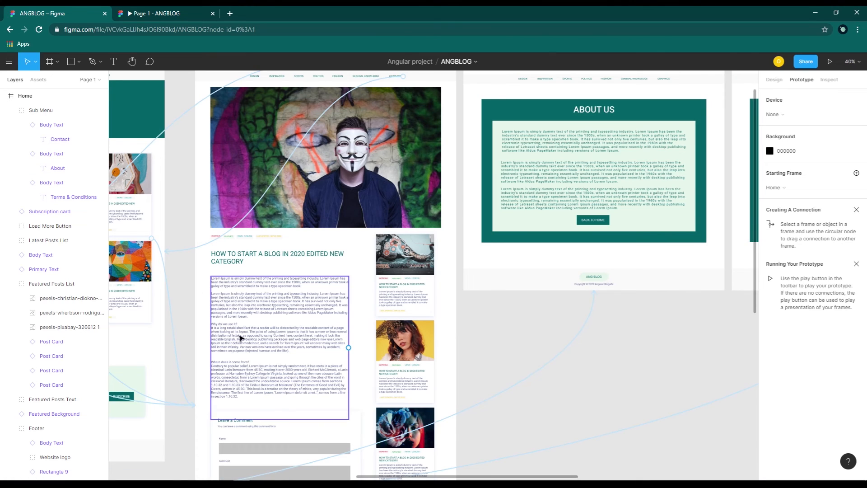
- Connect the Contact footer link to the Contact us frame with an on-click Navigate To interaction
left_click_drag(299, 289, 636, 249)
left_click_drag(308, 415, 490, 317)
scroll(515, 310, "up", 10)
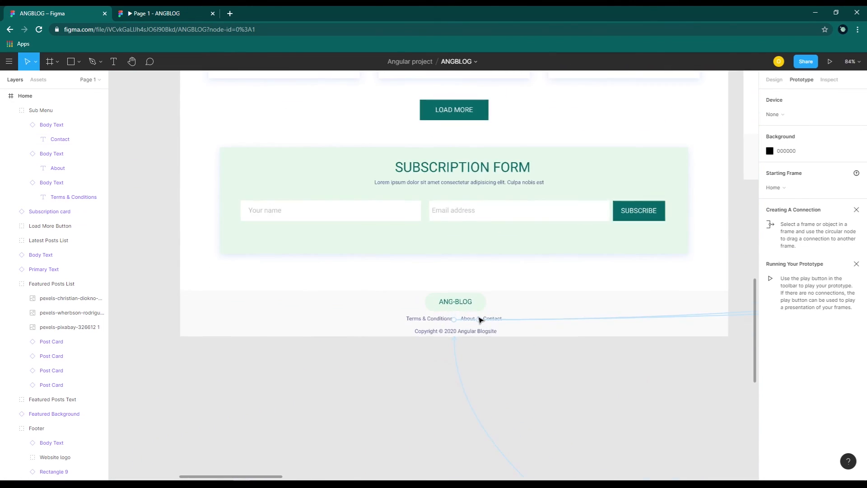
left_click(528, 321)
left_click(528, 321)
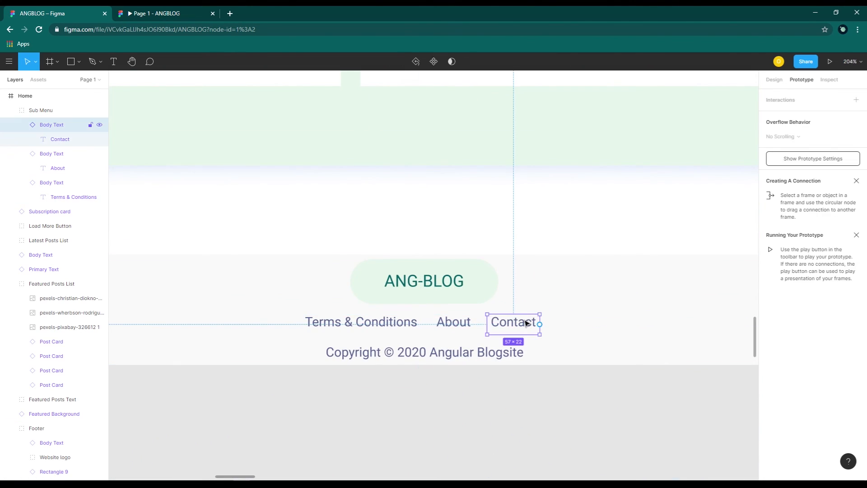
left_click_drag(540, 324, 710, 375)
scroll(844, 209, "down", 6)
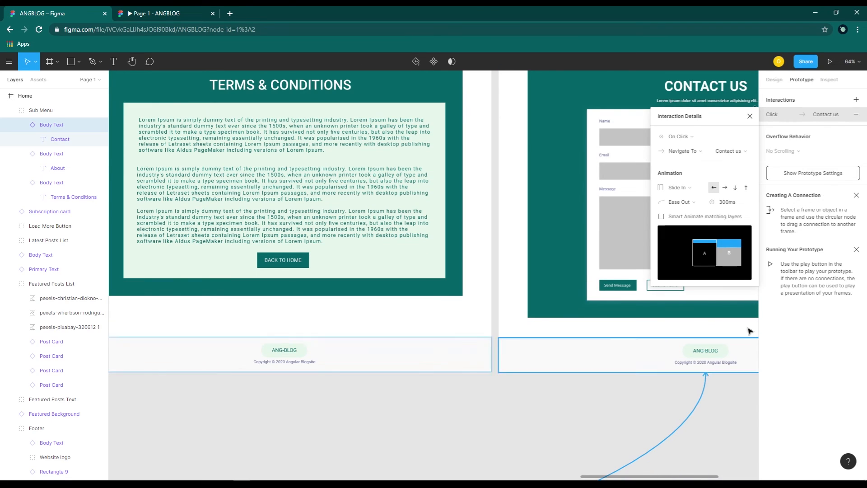
- Switch to the prototype preview in full screen and test the Terms & Conditions link in the Home footer
key("ctrl+Tab")
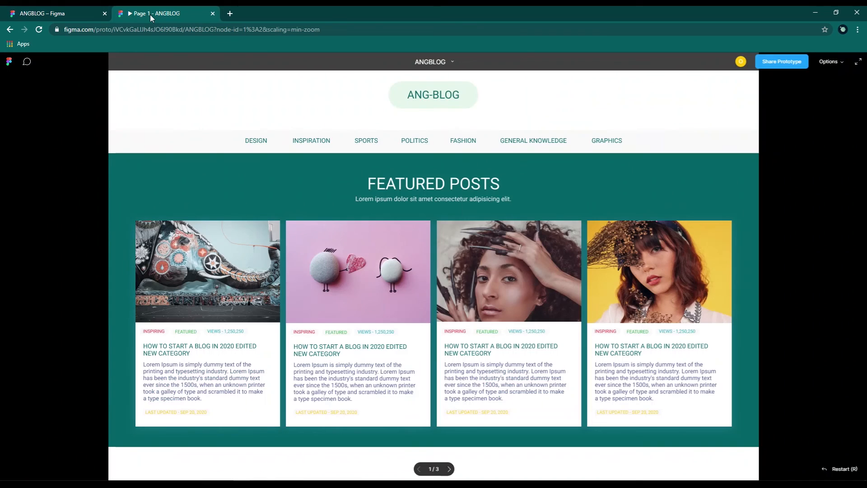
scroll(392, 276, "down", 10)
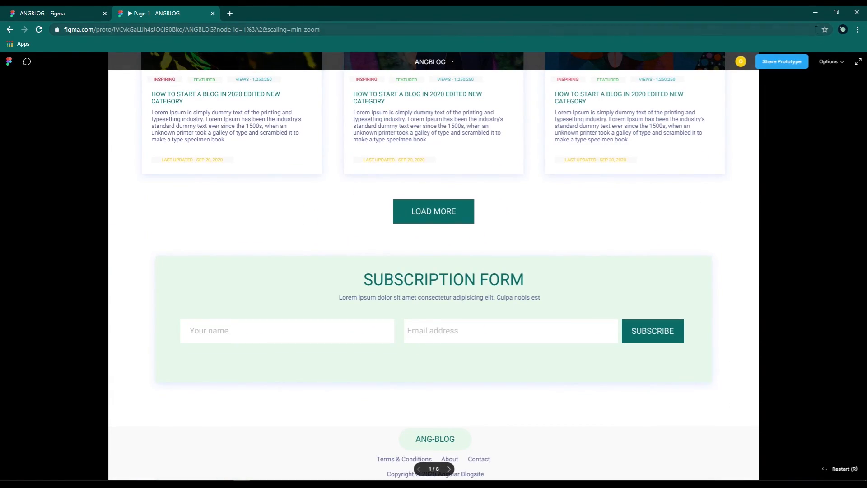
left_click(857, 61)
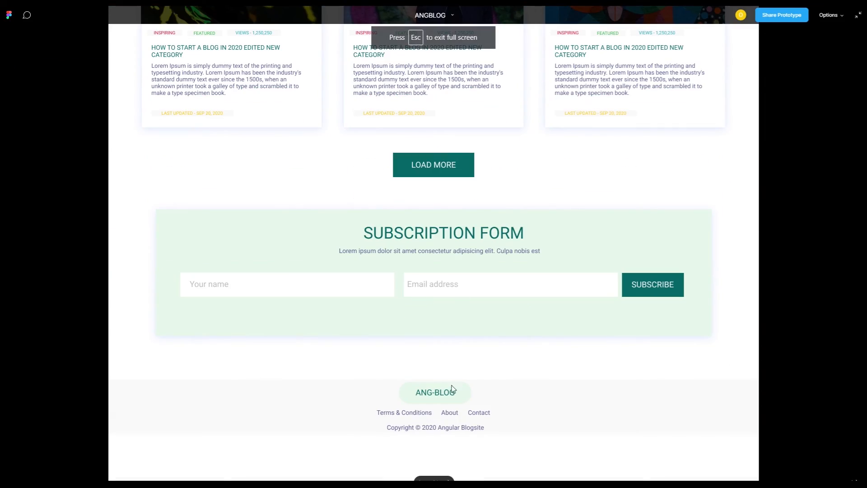
left_click(403, 415)
scroll(515, 279, "down", 3)
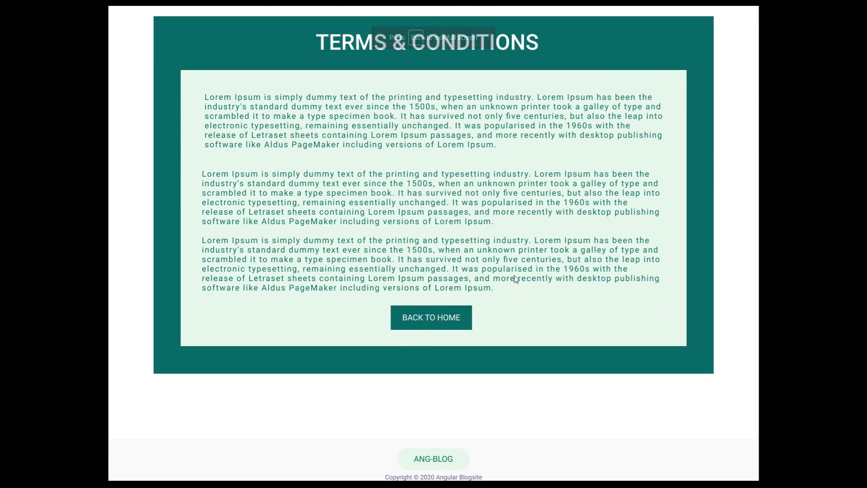
scroll(516, 279, "up", 3)
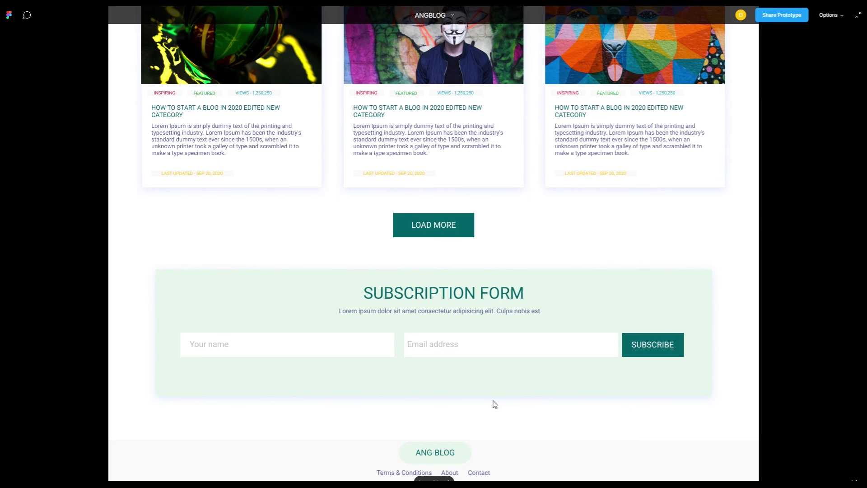
- Test the About footer link, look over the About Us page and go back to the Home page
left_click(457, 474)
scroll(666, 277, "down", 3)
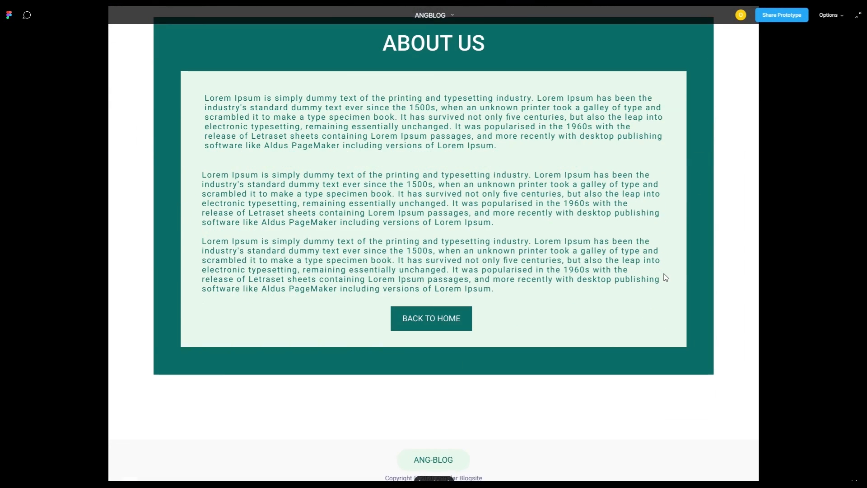
scroll(666, 278, "up", 3)
scroll(666, 278, "down", 3)
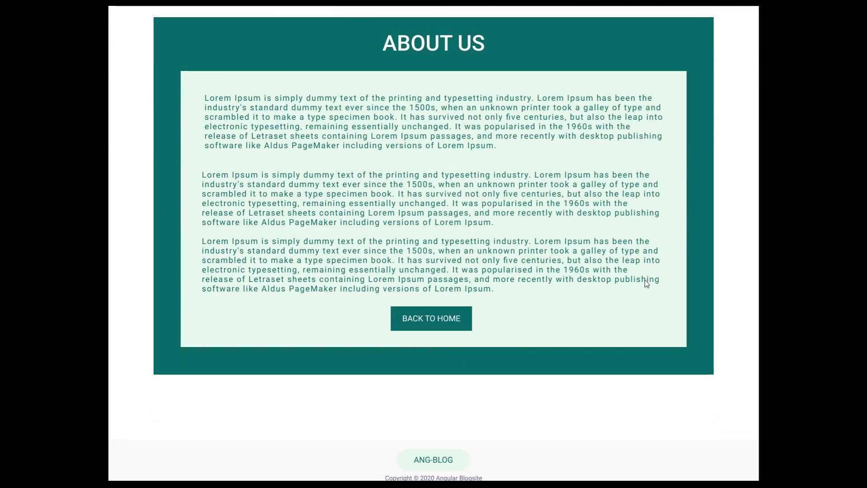
left_click(10, 30)
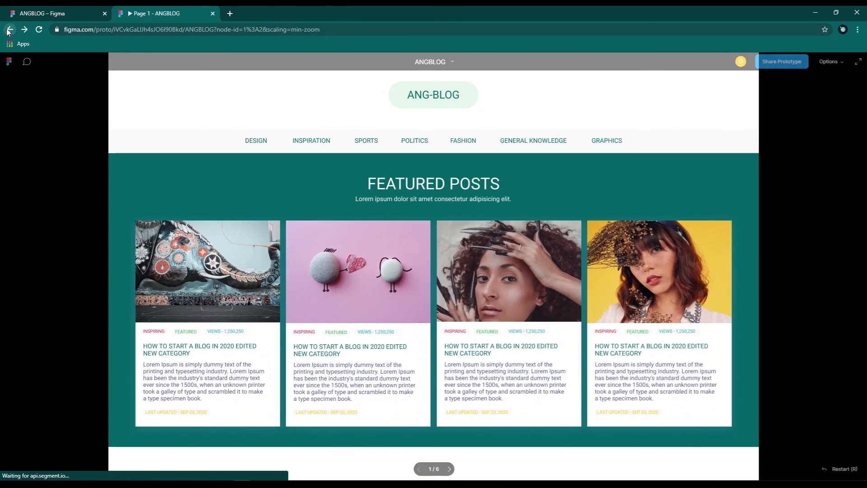
- Test the Contact footer link in the full-screen preview and look over the Contact Us page
scroll(440, 232, "down", 12)
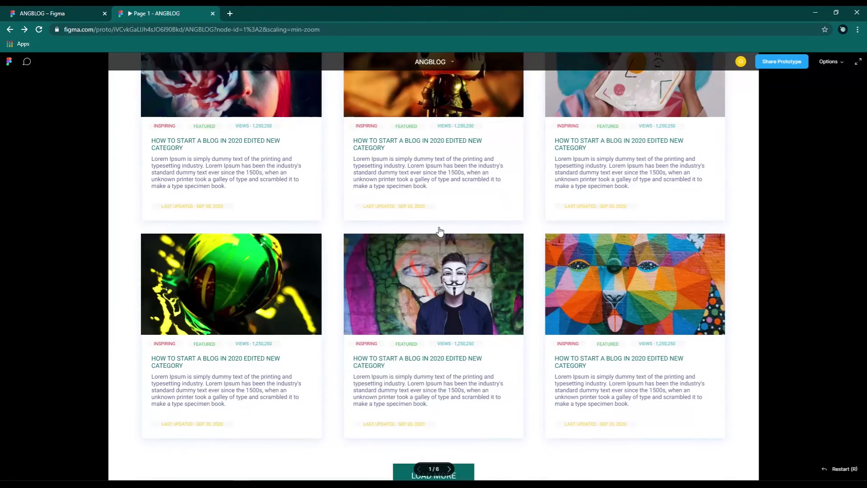
scroll(440, 232, "down", 6)
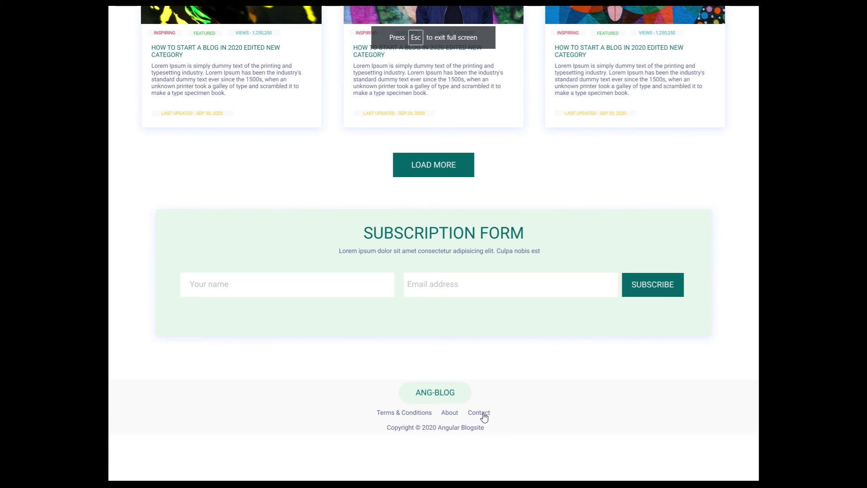
left_click(482, 413)
scroll(645, 346, "down", 3)
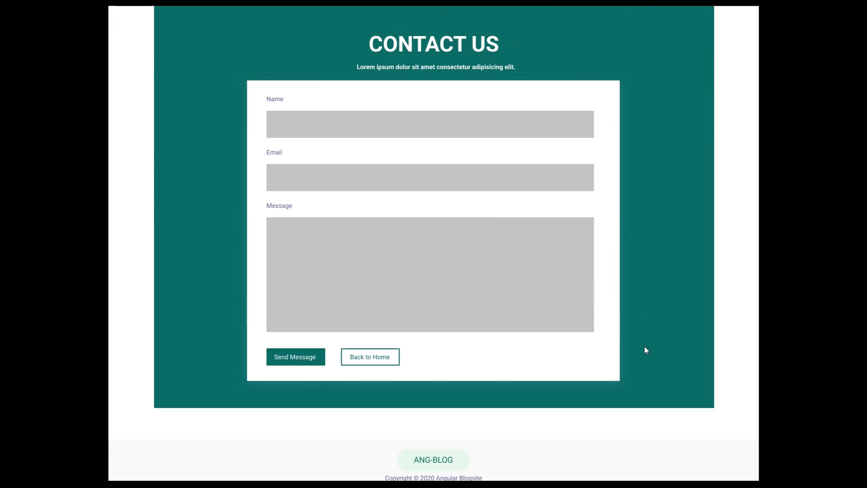
scroll(644, 347, "up", 3)
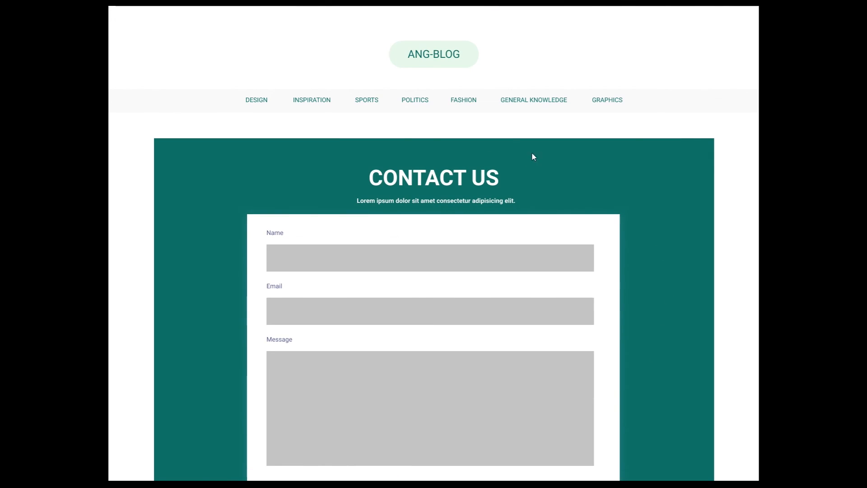
key("Escape")
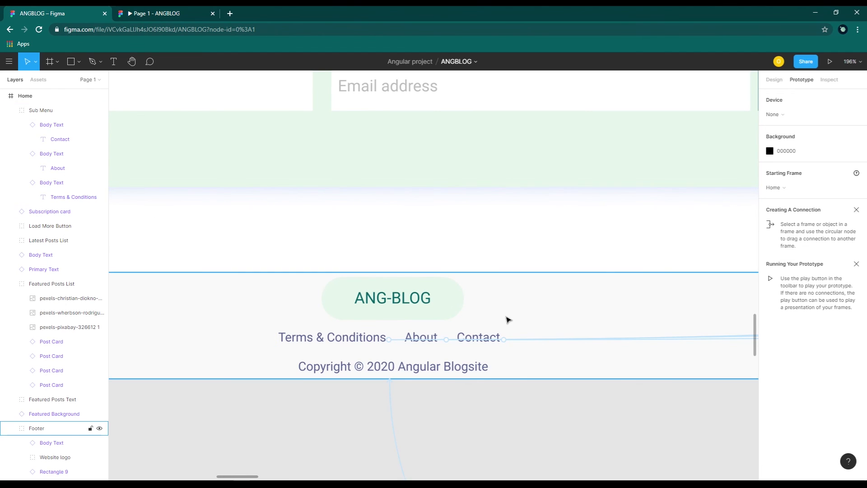
- Copy the Sub Menu links from the Home footer into the Single Category footer and place them between the logo and copyright line
left_click(402, 338)
scroll(398, 339, "down", 6)
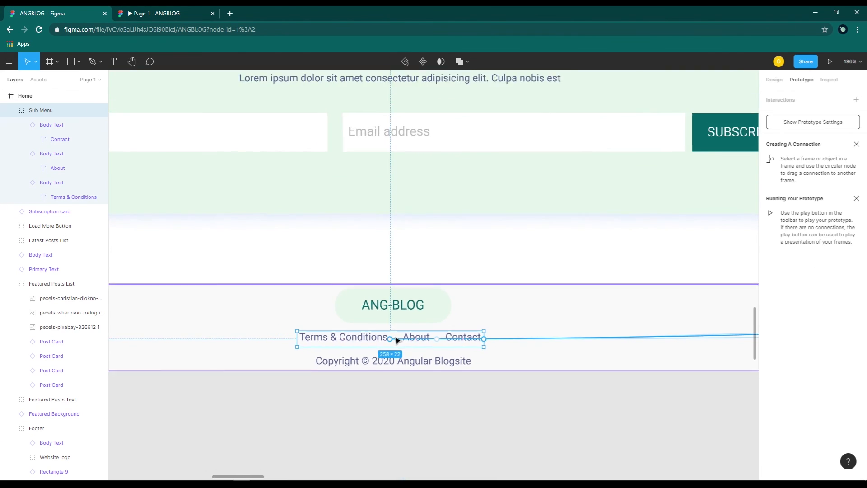
left_click(608, 222)
scroll(501, 265, "up", 6)
double_click(436, 317)
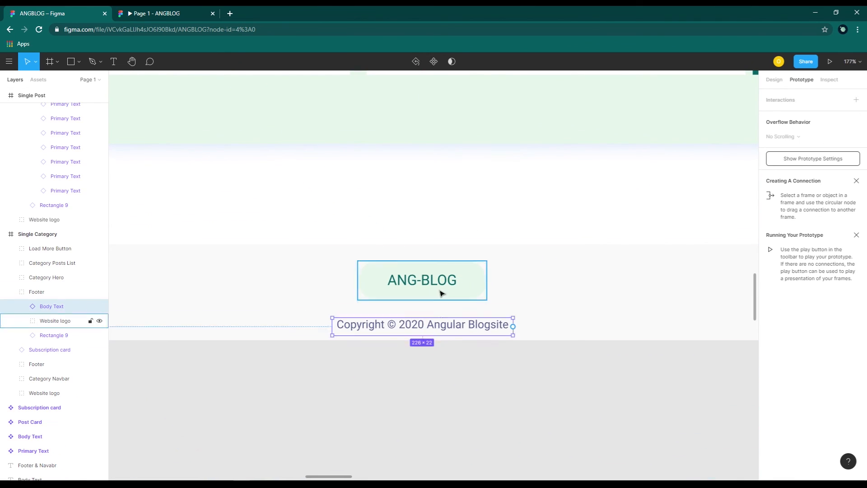
left_click_drag(441, 294, 510, 293)
left_click(451, 217)
key("ctrl+v")
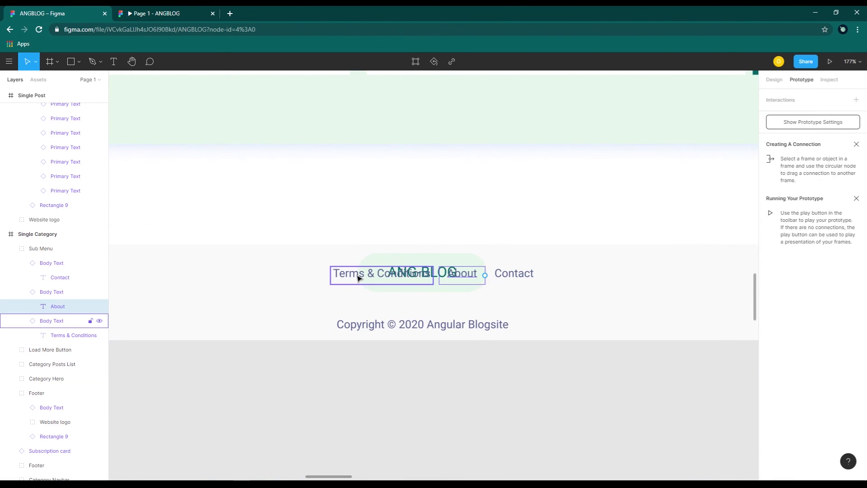
left_click(355, 277)
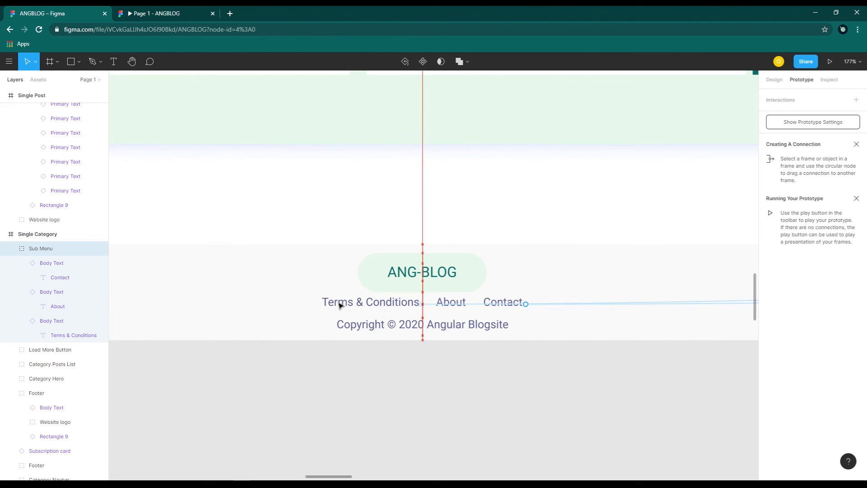
left_click(540, 424)
- Make room in the Single Post footer and paste the Sub Menu links between its logo and copyright text
scroll(561, 387, "down", 5)
left_click_drag(669, 392, 271, 90)
left_click_drag(542, 442, 327, 194)
scroll(414, 303, "up", 6)
double_click(437, 310)
left_click_drag(439, 311, 439, 324)
left_click(475, 256)
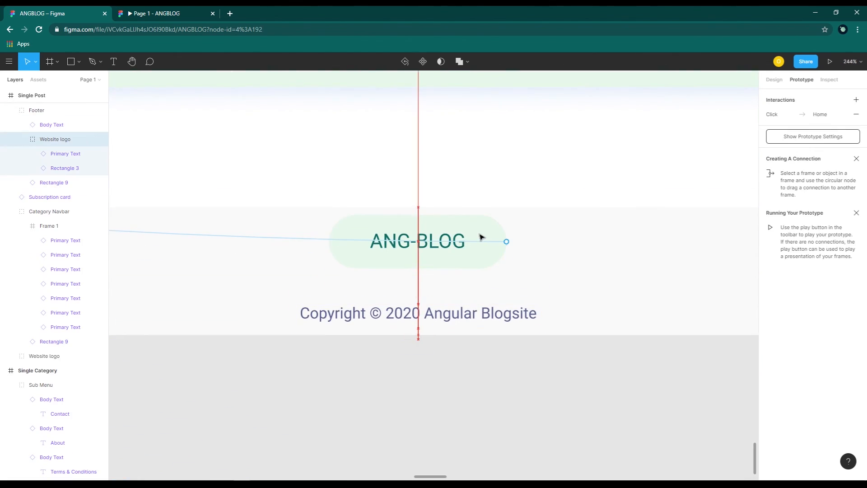
key("ctrl+v")
left_click_drag(400, 280, 386, 289)
left_click(487, 361)
- Paste the Sub Menu links into the About Us footer, centred between the logo and the copyright text
scroll(528, 266, "down", 5)
left_click_drag(704, 235, 601, 374)
scroll(477, 271, "up", 4)
left_click(478, 271)
left_click(478, 270)
left_click(492, 304)
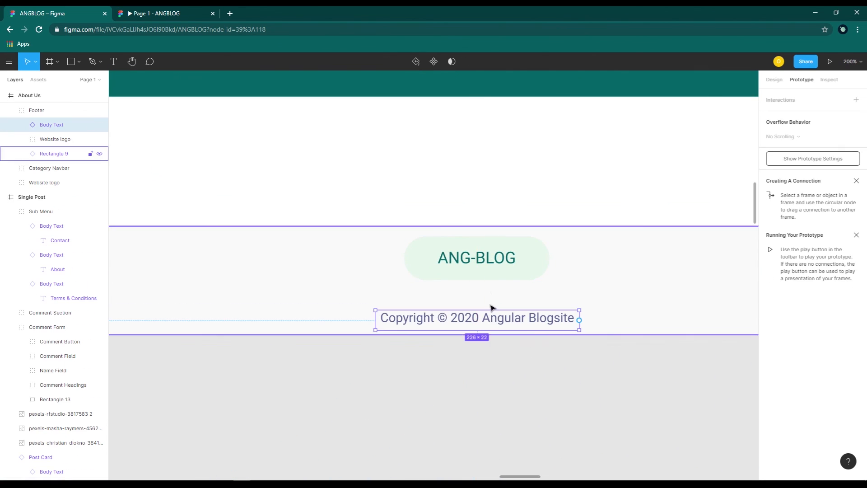
key("ctrl+v")
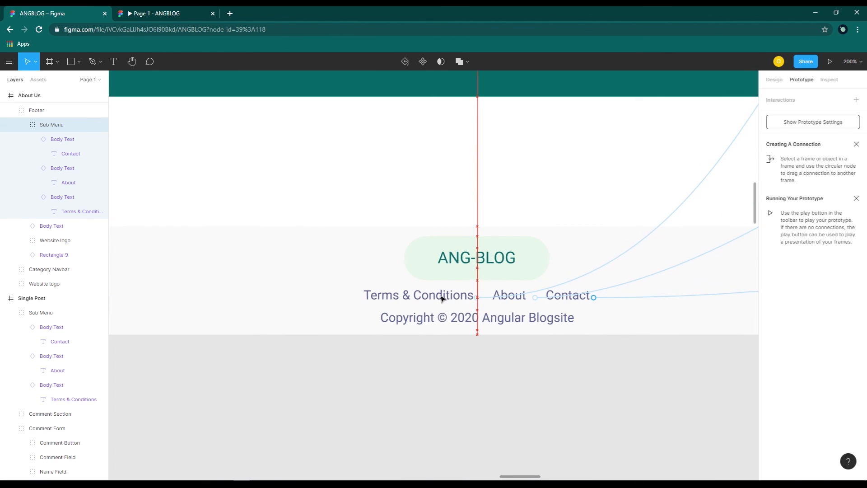
- Spread the logo and copyright text in the Terms & Condition footer and paste the Sub Menu links between them
left_click_drag(723, 334, 190, 369)
double_click(491, 324)
left_click_drag(496, 319, 500, 303)
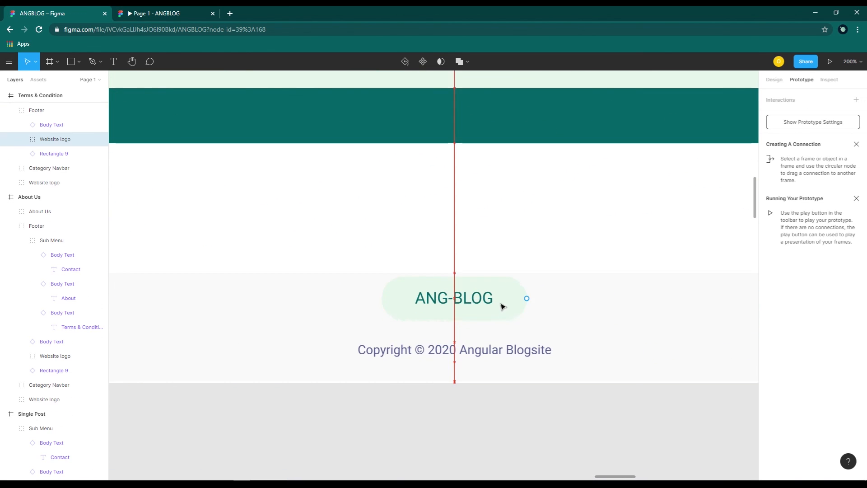
left_click_drag(496, 357, 497, 373)
key("ctrl+v")
left_click_drag(442, 326, 442, 342)
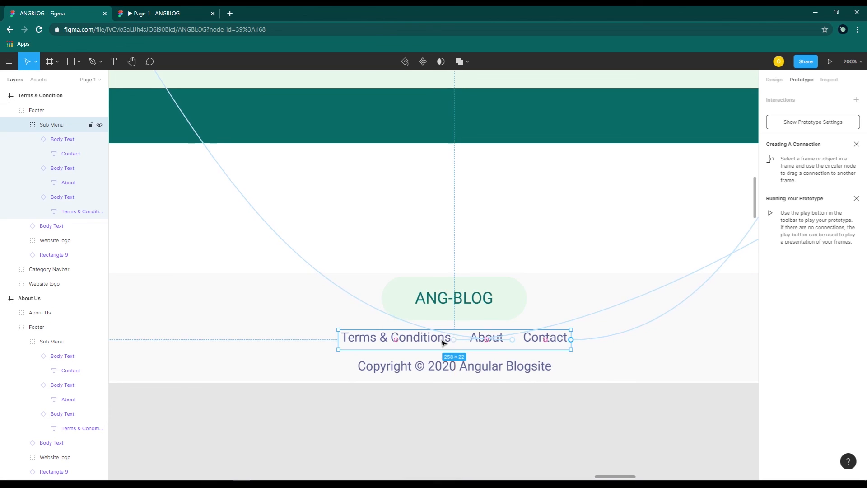
- Adjust the logo and copyright text in the Contact us footer and position a pasted copy of the Sub Menu links between them
left_click_drag(718, 352, 333, 319)
double_click(480, 342)
left_click_drag(480, 342, 480, 329)
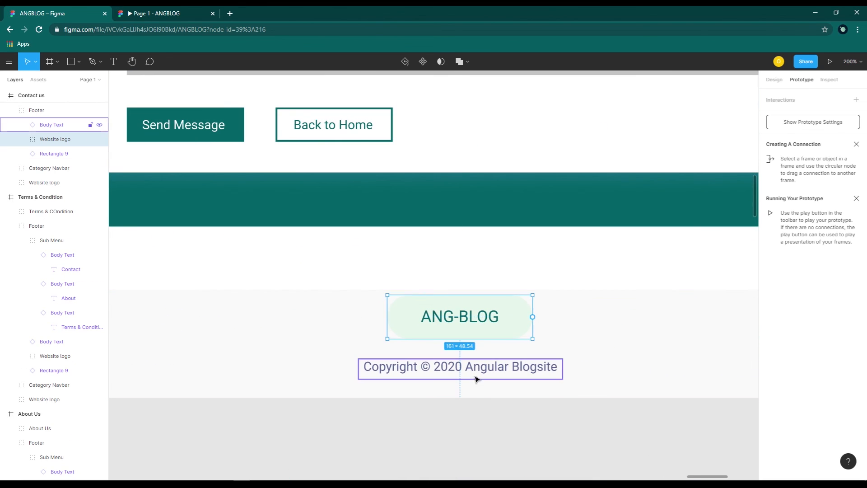
left_click_drag(477, 372, 476, 389)
key("ctrl+v")
left_click(484, 352, "ctrl")
left_click(418, 351)
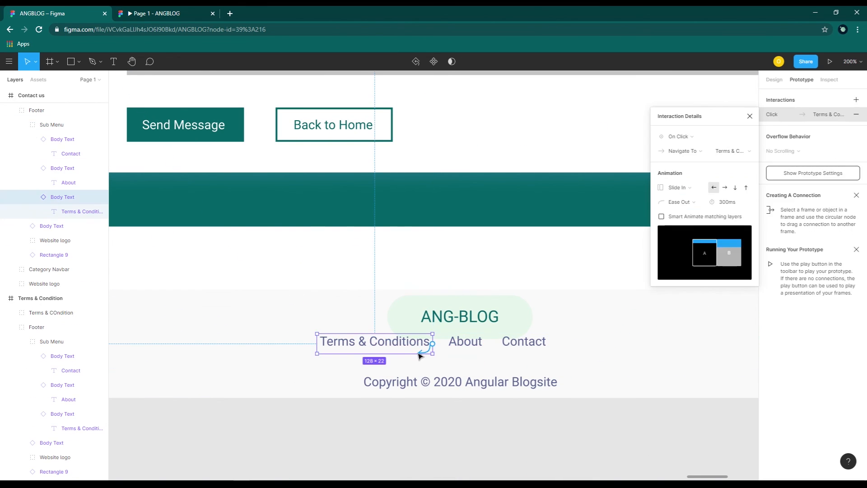
left_click(398, 361)
left_click(359, 345)
left_click_drag(359, 345, 386, 357)
left_click(492, 426)
- Examine the page frames from Contact us back to Home for their footer links and prototype connections
scroll(677, 334, "down", 5)
scroll(596, 341, "up", 5)
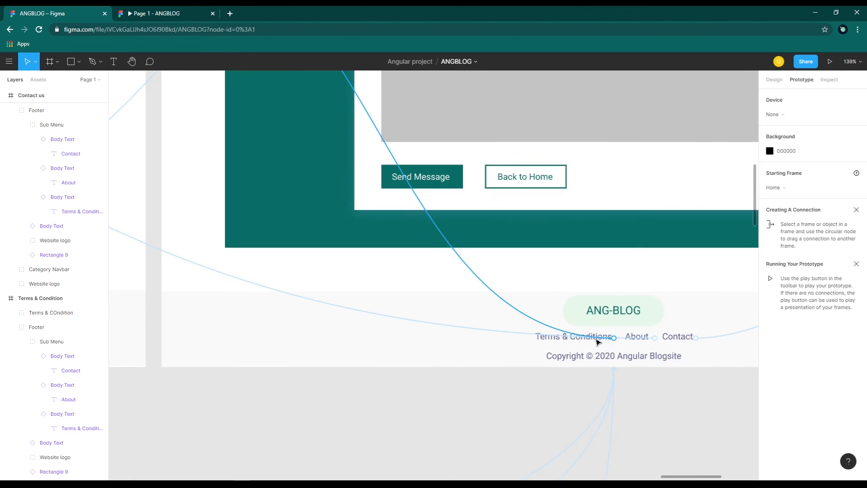
left_click_drag(308, 358, 696, 307)
left_click_drag(334, 331, 701, 340)
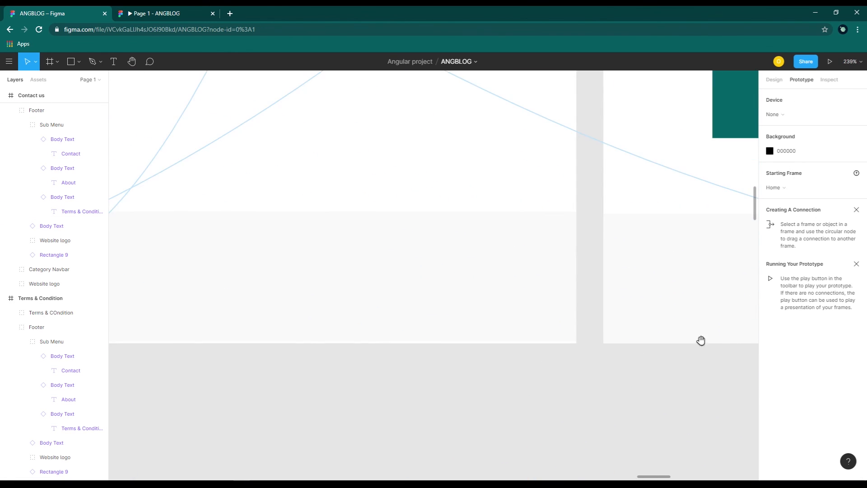
left_click_drag(139, 304, 805, 300)
scroll(596, 219, "down", 5)
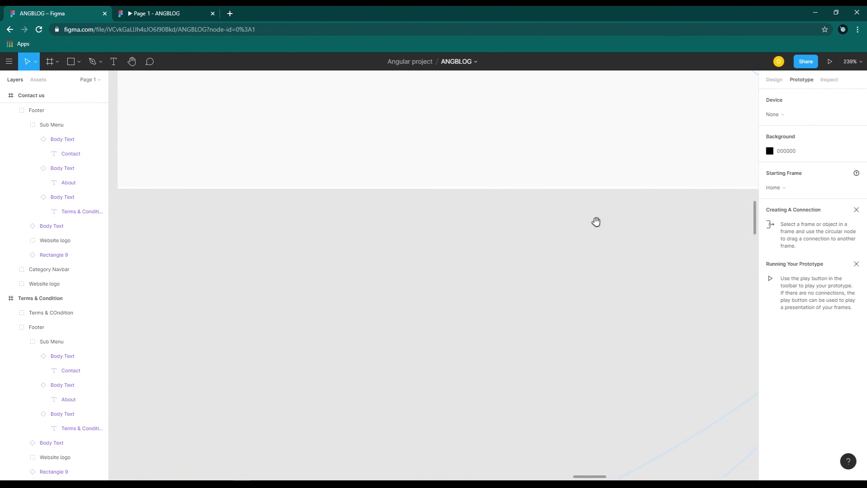
left_click_drag(348, 276, 704, 271)
left_click_drag(401, 230, 522, 153)
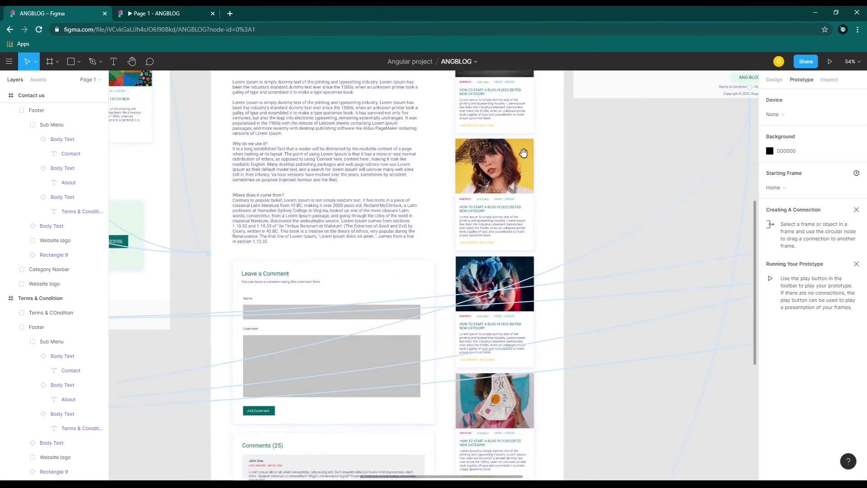
left_click_drag(440, 435, 472, 79)
scroll(461, 386, "up", 6)
scroll(461, 387, "left", 8)
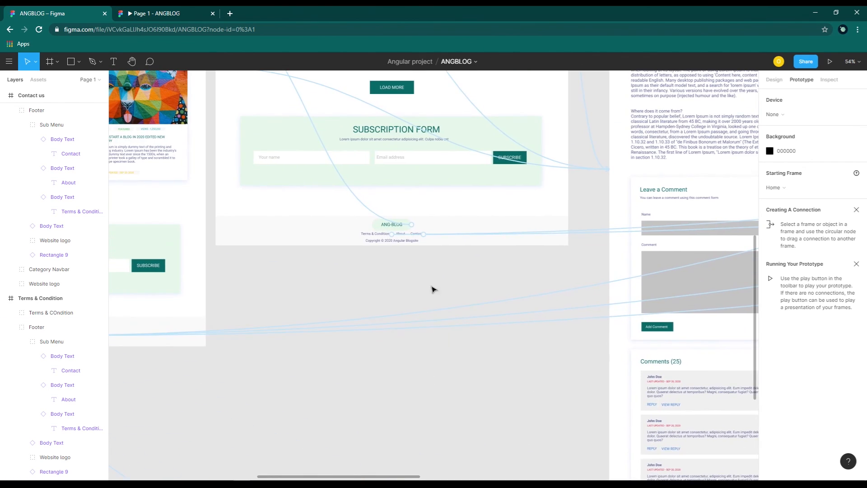
scroll(307, 269, "left", 8)
left_click(394, 334)
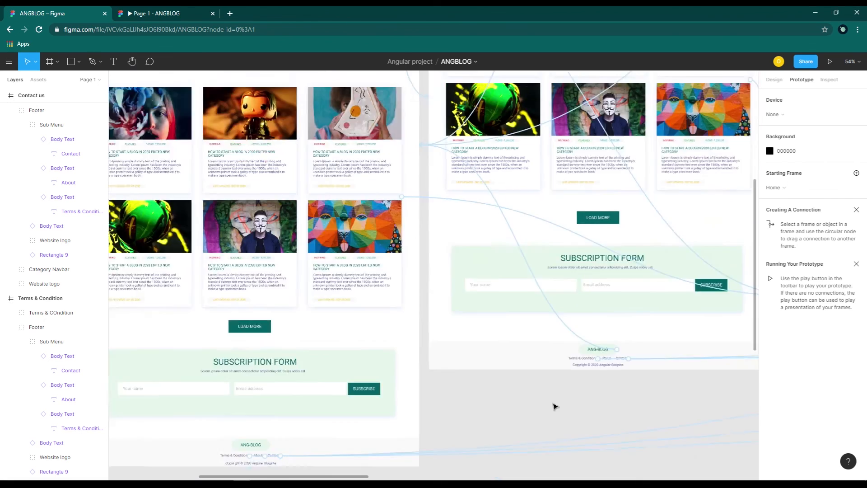
scroll(552, 409, "down", 3)
scroll(548, 416, "up", 1)
- Test the About, Contact and Terms & Conditions footer links of the inner pages in the full-screen prototype preview
left_click(172, 18)
scroll(510, 268, "down", 4)
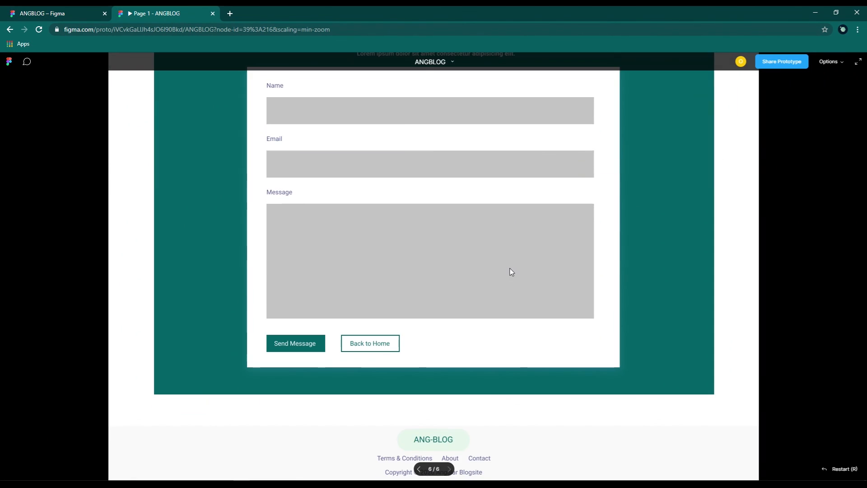
left_click(857, 61)
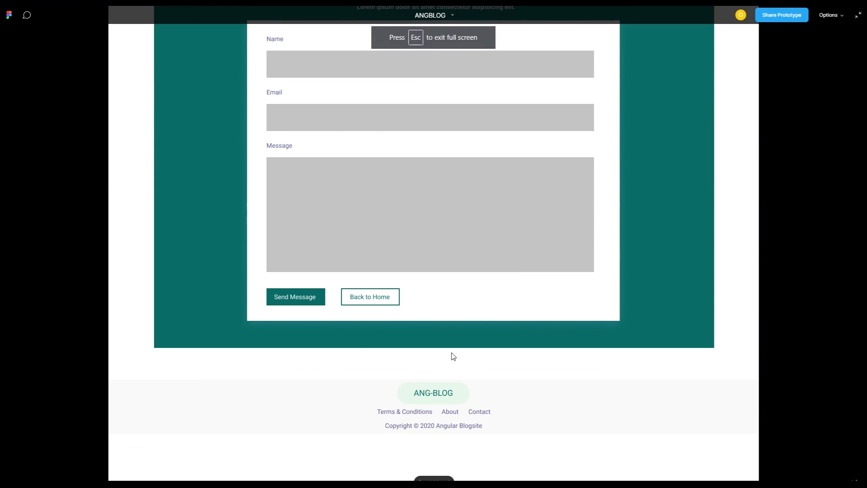
left_click(453, 417)
scroll(457, 412, "down", 3)
left_click(479, 470)
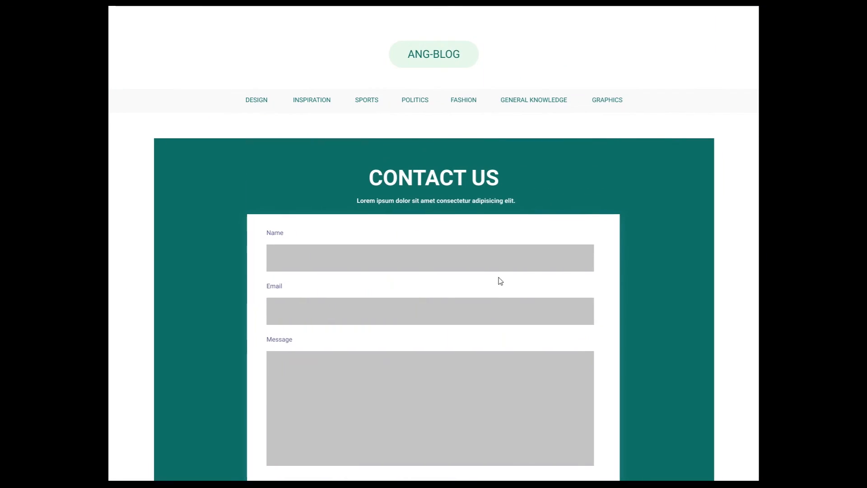
scroll(500, 281, "down", 5)
left_click(389, 460)
scroll(446, 354, "down", 5)
scroll(539, 346, "up", 5)
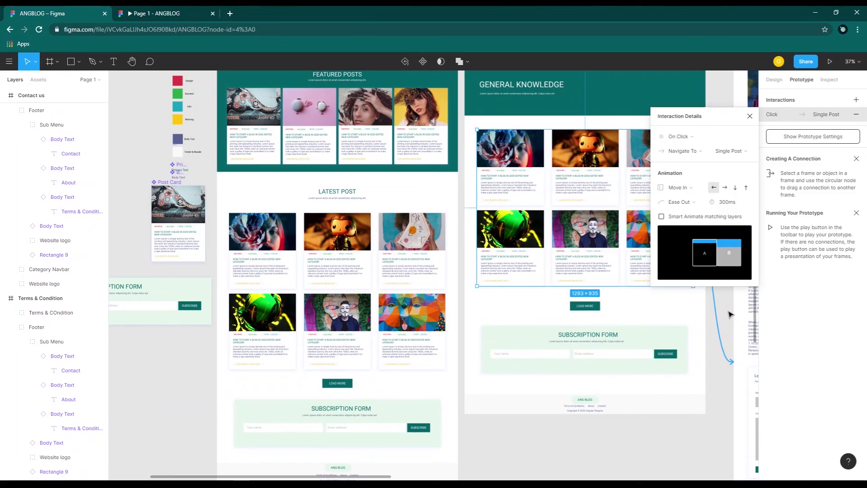
- Connect the ANG-BLOG logo in the About Us header to the Home frame
left_click(728, 312)
left_click_drag(696, 295, 460, 360)
left_click_drag(601, 255, 288, 235)
left_click_drag(488, 205, 420, 220)
scroll(457, 190, "up", 5)
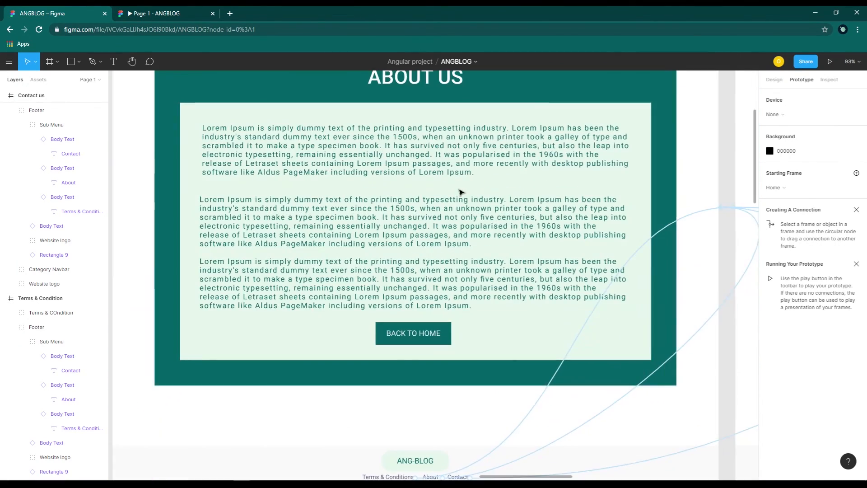
scroll(487, 257, "down", 1)
left_click_drag(461, 184, 516, 290)
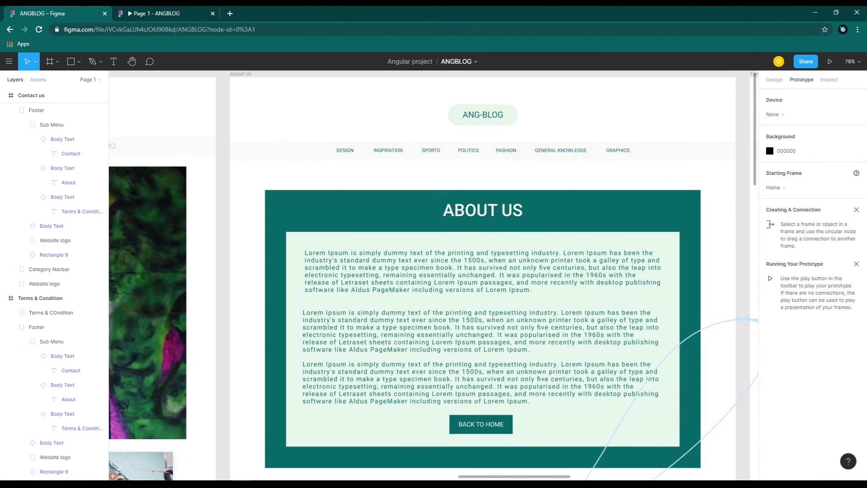
left_click(499, 123)
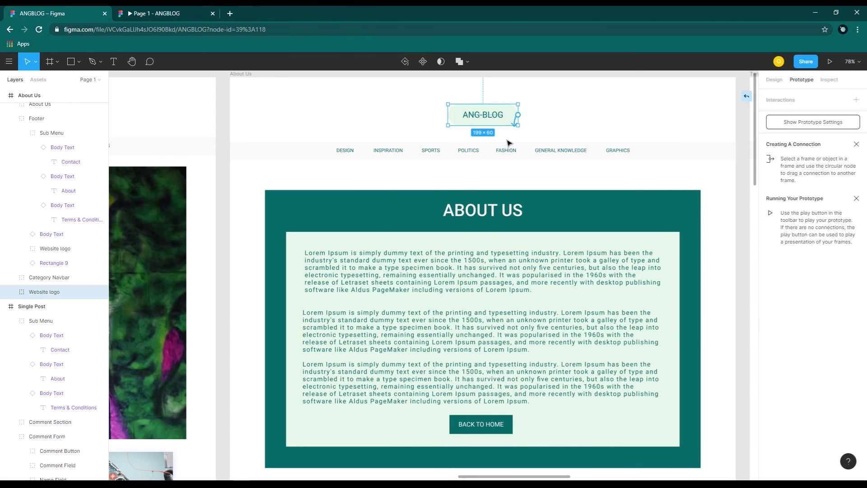
left_click_drag(517, 115, 158, 361)
scroll(374, 240, "down", 5)
left_click(518, 126)
- Connect the ANG-BLOG logo in the About Us footer to the Home frame
left_click_drag(731, 280, 387, 223)
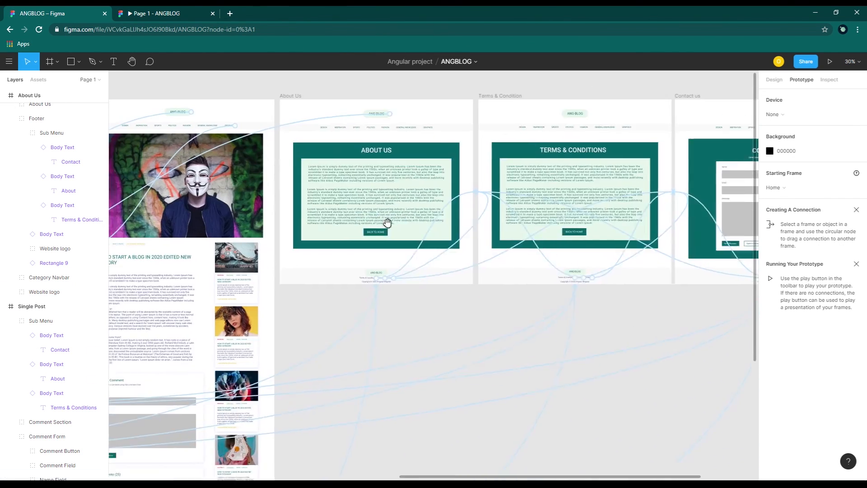
scroll(435, 262, "up", 6)
left_click(451, 276)
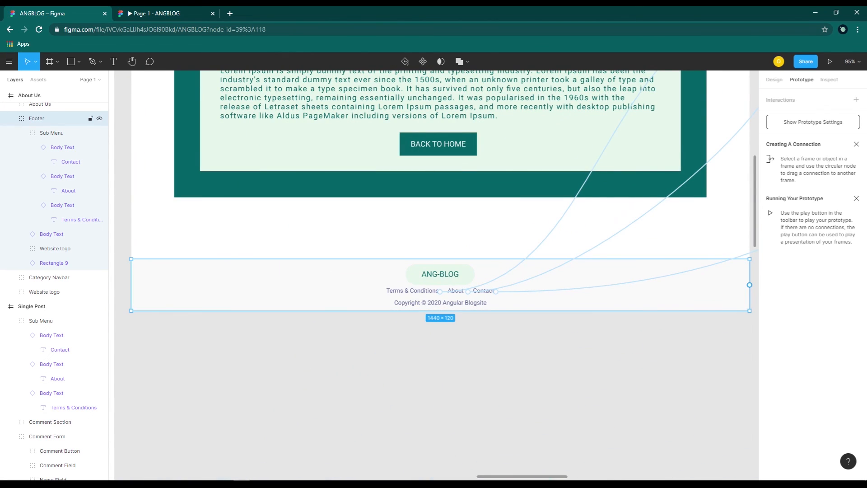
left_click(471, 280)
scroll(371, 340, "down", 6)
left_click_drag(370, 340, 259, 408)
left_click(541, 144)
left_click_drag(598, 138, 250, 93)
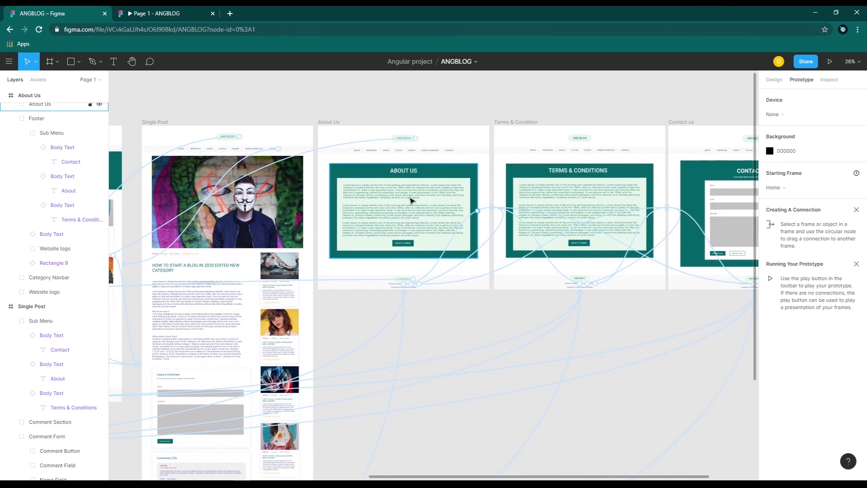
- Connect the About Us page's BACK TO HOME button to the Home frame with an on-click Navigate To interaction
scroll(396, 212, "up", 1)
scroll(396, 211, "up", 5)
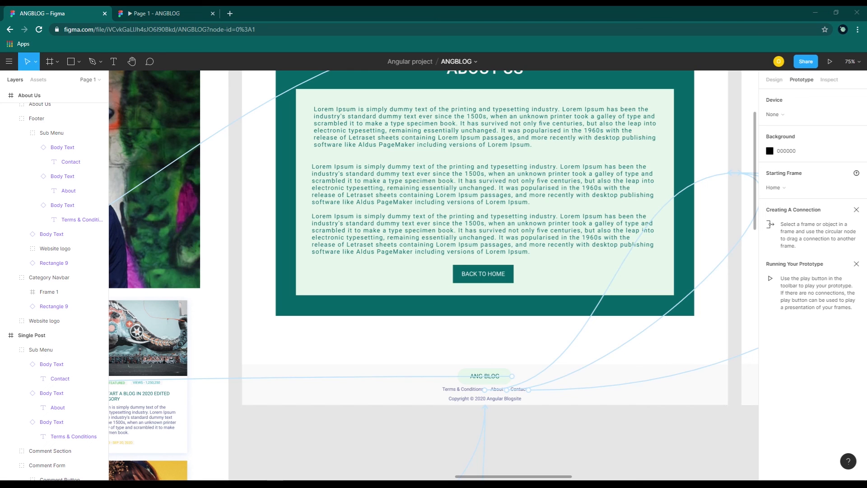
left_click(500, 277)
left_click(506, 277)
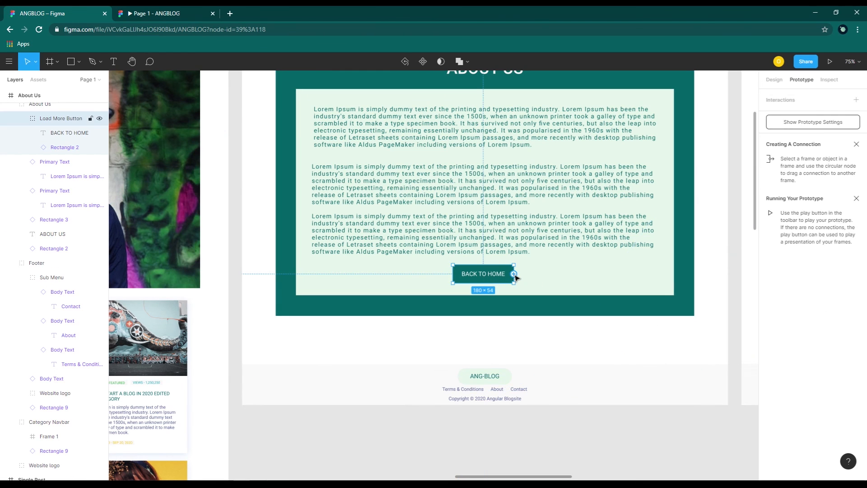
scroll(225, 358, "down", 3)
left_click_drag(225, 358, 193, 396)
left_click_drag(325, 387, 322, 386)
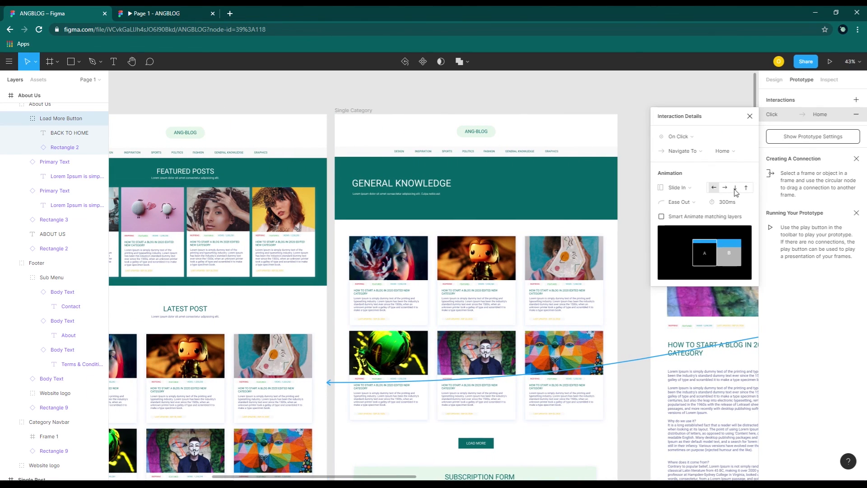
left_click(619, 97)
- Connect the category list in the About Us navbar to the Single Category frame with an on-click Navigate To interaction
scroll(561, 219, "right", 15)
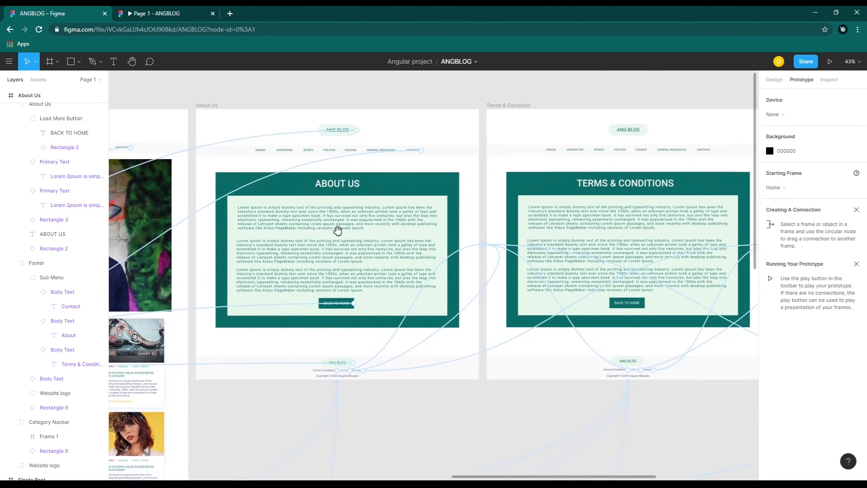
double_click(427, 197)
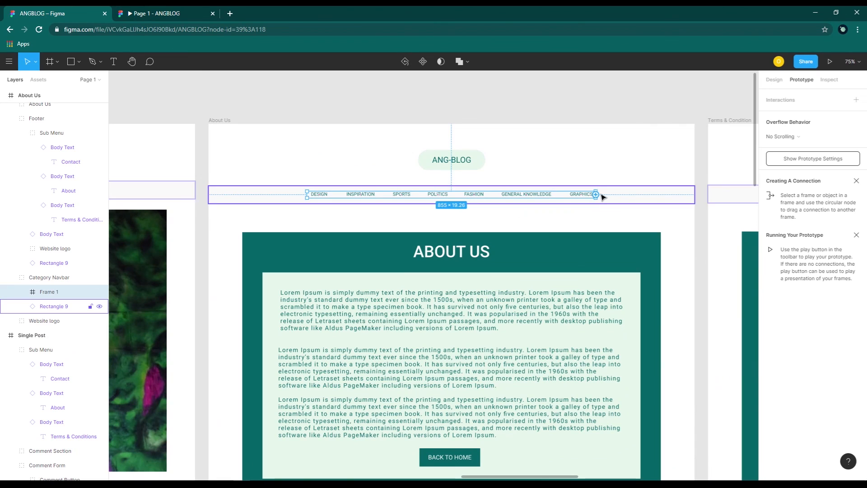
left_click_drag(595, 195, 593, 335)
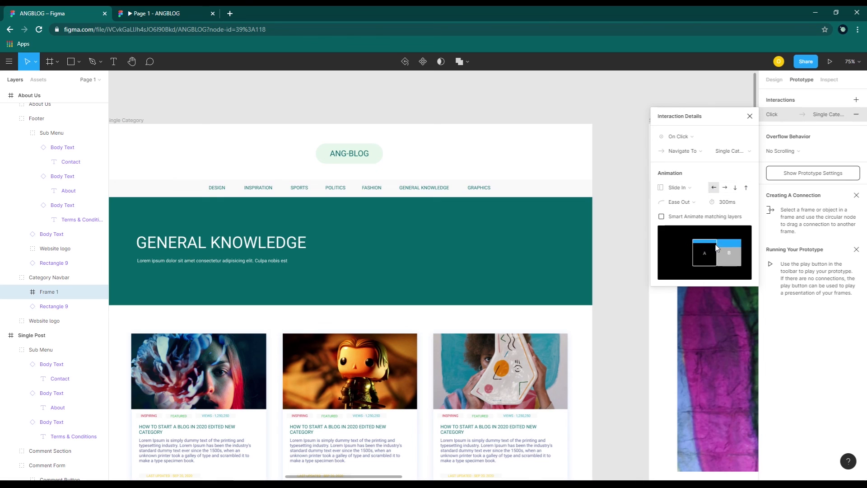
left_click(621, 270)
- Connect the ANG-BLOG logo in the Terms & Condition header to the Home frame
left_click_drag(627, 392, 118, 315)
left_click_drag(749, 239, 539, 115)
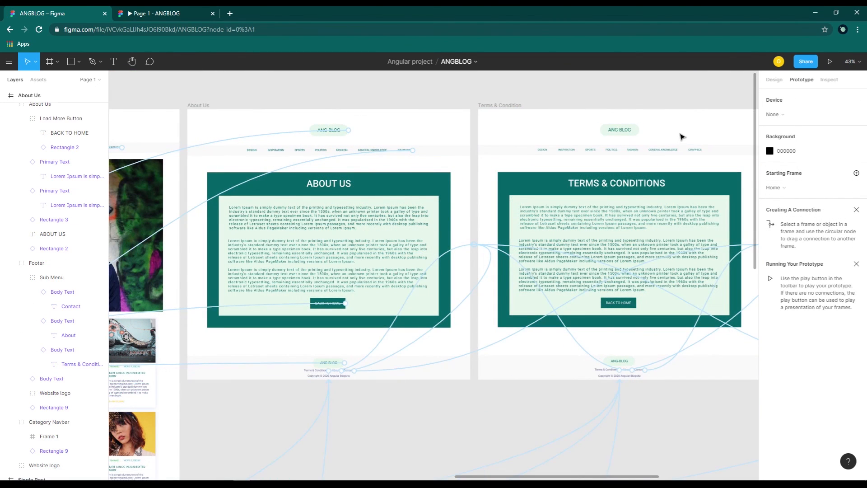
left_click_drag(711, 133, 552, 156)
scroll(455, 175, "up", 4)
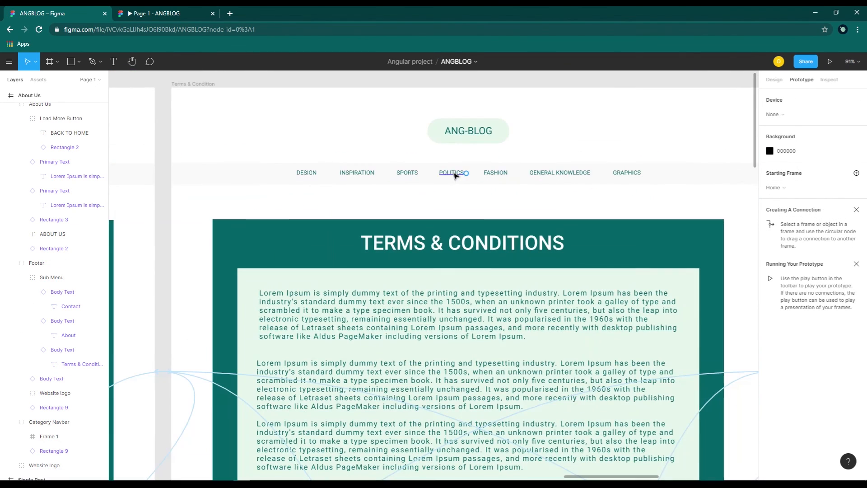
left_click(487, 136)
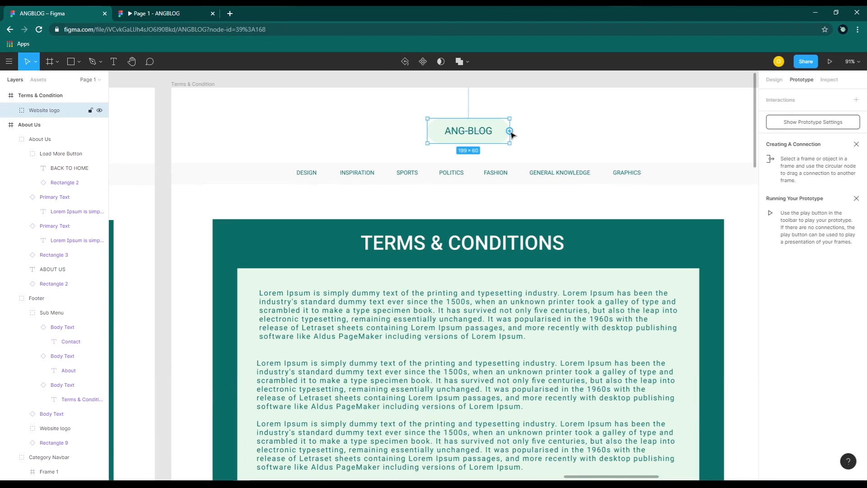
scroll(511, 134, "down", 4)
left_click_drag(512, 134, 294, 393)
left_click(578, 105)
- Connect the ANG-BLOG logo in the Terms & Condition footer to the Home frame with an on-click Navigate To interaction
scroll(578, 106, "right", 10)
scroll(470, 302, "up", 4)
left_click(444, 302)
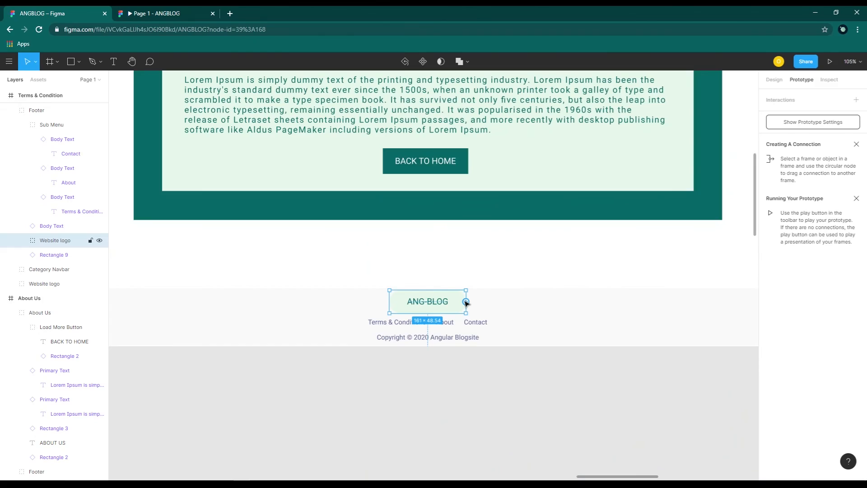
scroll(304, 361, "down", 5)
left_click_drag(466, 302, 197, 399)
left_click_drag(261, 367, 265, 369)
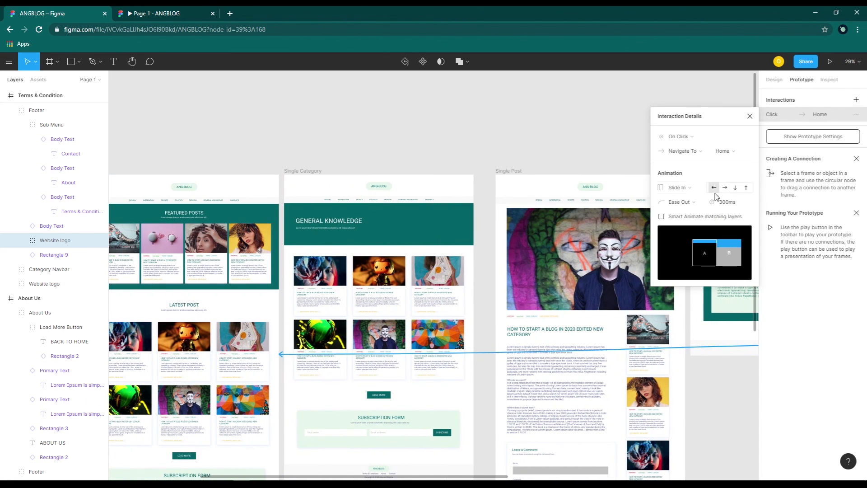
left_click(634, 156)
- Connect the category list in the Terms & Condition navbar to the Single Category frame with an on-click Navigate To interaction
left_click_drag(642, 180, 406, 158)
left_click_drag(634, 182, 192, 141)
scroll(244, 263, "up", 5)
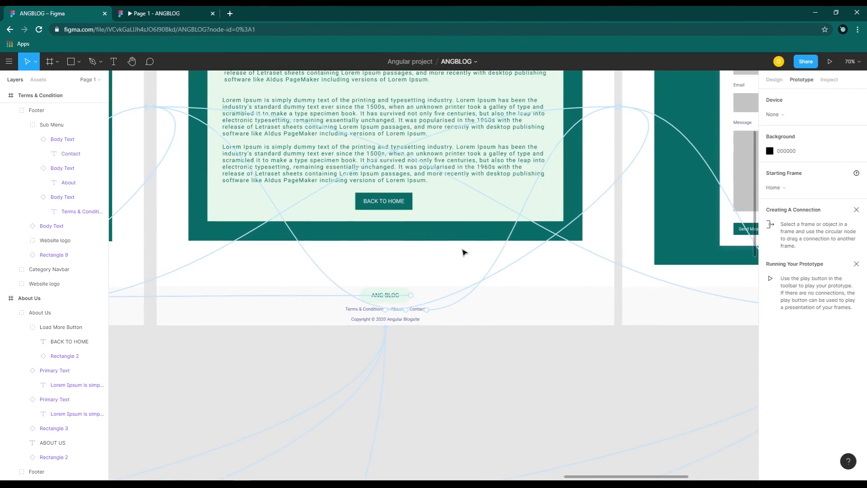
scroll(403, 273, "up", 5)
double_click(519, 159)
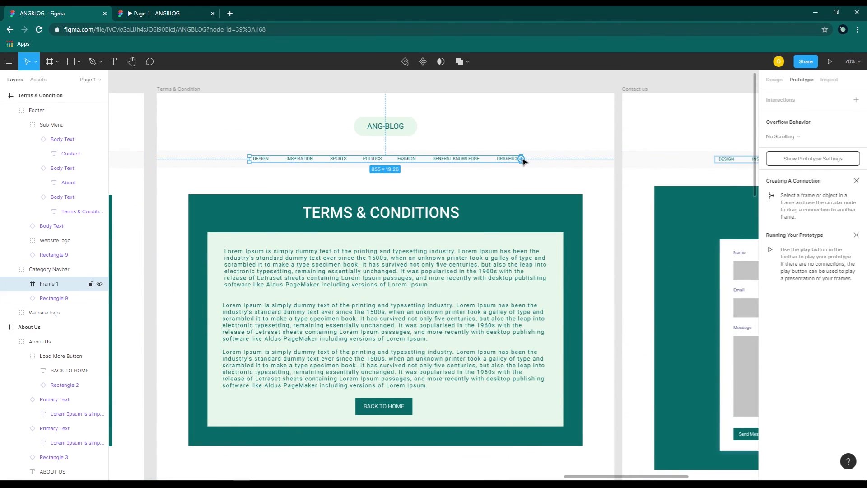
left_click_drag(186, 333, 276, 382)
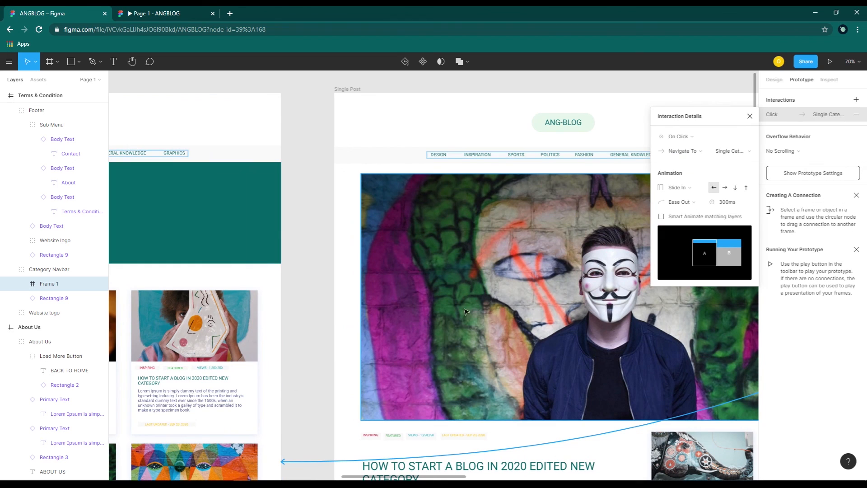
left_click(750, 117)
- Connect the Terms & Condition page's BACK TO HOME button to the Home frame
scroll(393, 225, "right", 15)
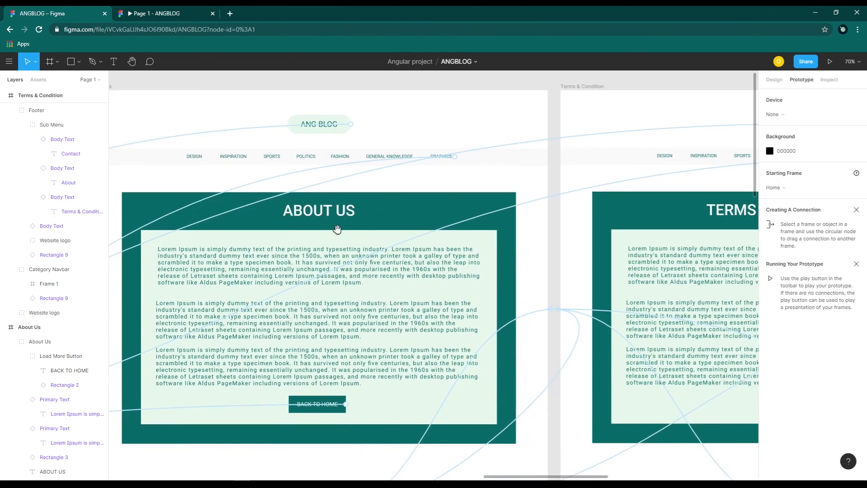
scroll(428, 262, "left", 1)
scroll(447, 226, "down", 4)
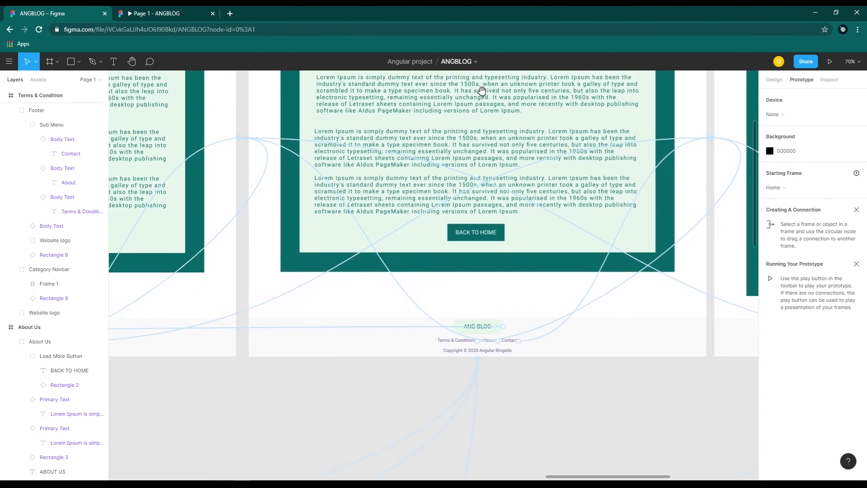
left_click(494, 228)
left_click(494, 229)
scroll(294, 323, "down", 5)
left_click_drag(509, 224, 437, 374)
left_click(590, 136)
- Connect the ANG-BLOG logo in the Contact us header to the Home frame
scroll(485, 213, "right", 15)
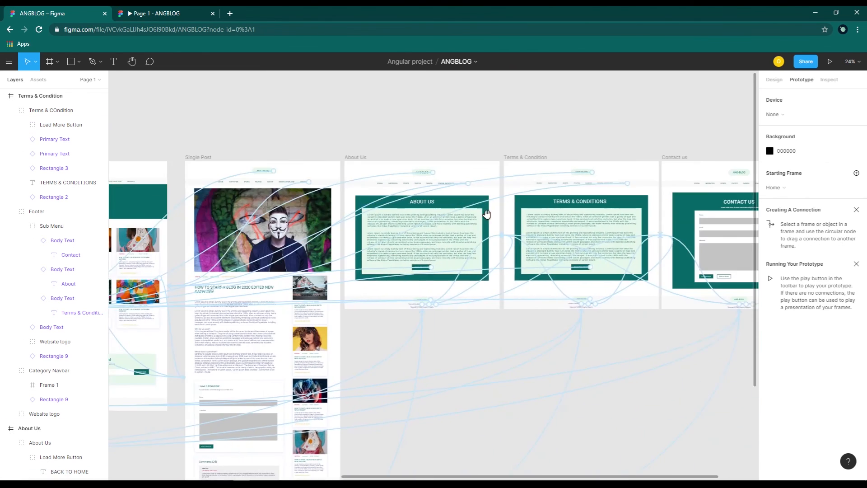
scroll(353, 257, "up", 4)
scroll(433, 203, "up", 5)
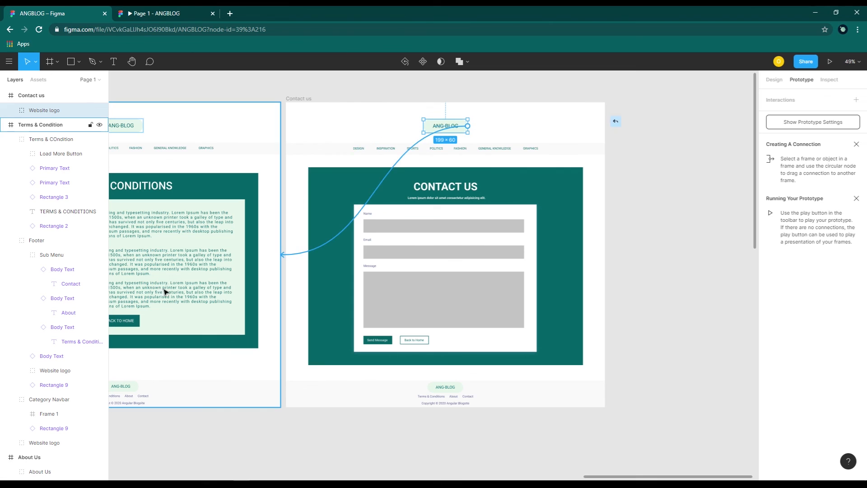
left_click_drag(165, 291, 281, 403)
left_click_drag(269, 404, 269, 403)
- Connect the ANG-BLOG logo in the Contact us footer to the Home frame with an on-click Navigate To interaction
left_click_drag(486, 368, 355, 421)
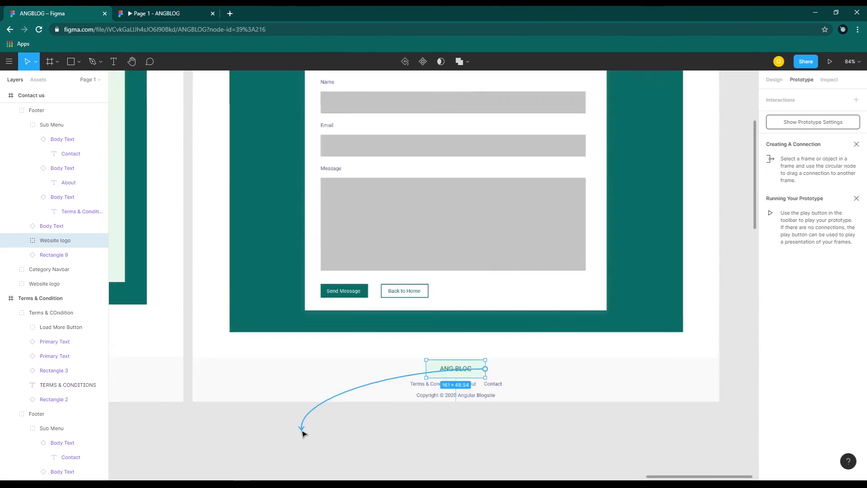
scroll(302, 429, "down", 3)
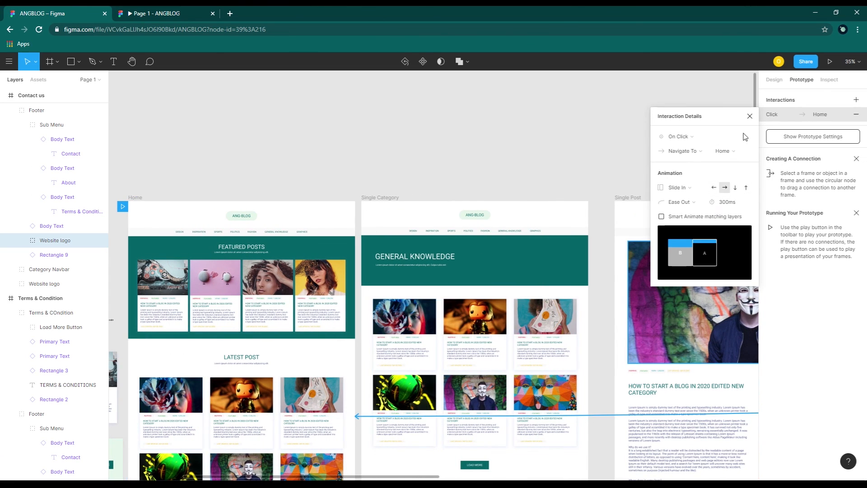
left_click(749, 119)
- Connect the category list in the Contact us navbar to the Single Category frame with an on-click Navigate To interaction
scroll(226, 145, "right", 15)
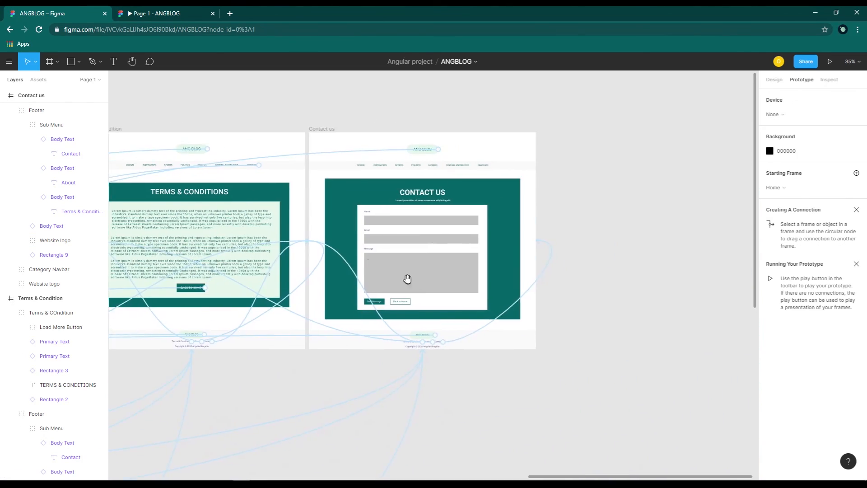
double_click(445, 170)
scroll(444, 170, "up", 4)
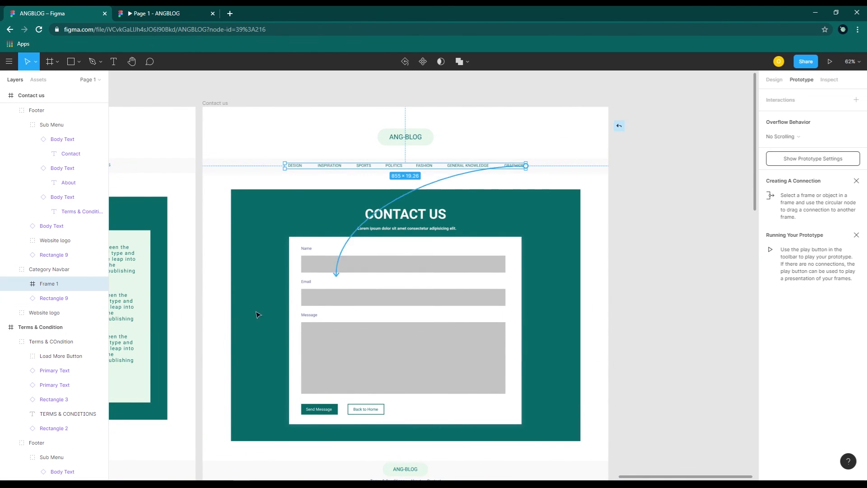
scroll(257, 314, "down", 5)
scroll(145, 374, "left", 6)
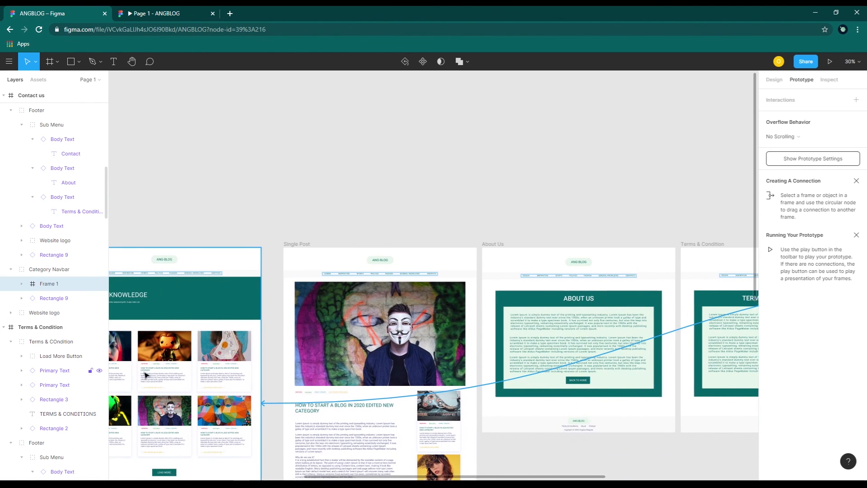
scroll(145, 375, "left", 1)
left_click(270, 406)
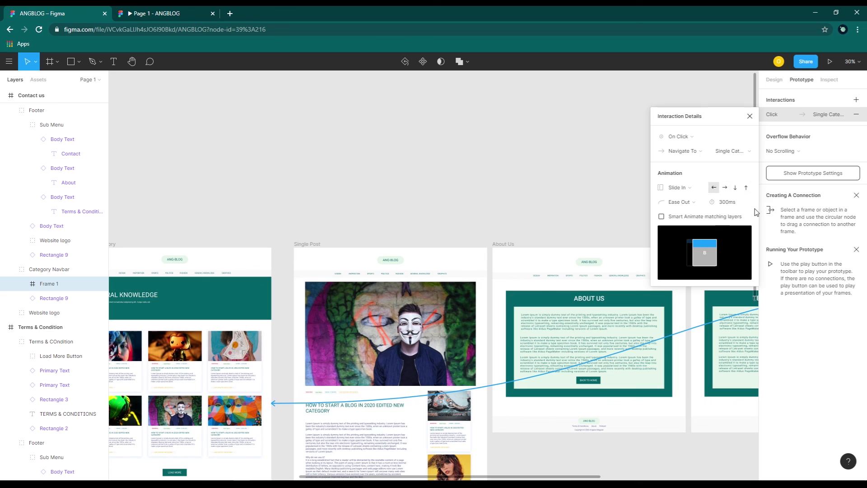
left_click(749, 116)
left_click(588, 204)
- Connect the Back to Home button beside Send Message on the Contact us form to the Home frame
left_click_drag(589, 186, 80, 64)
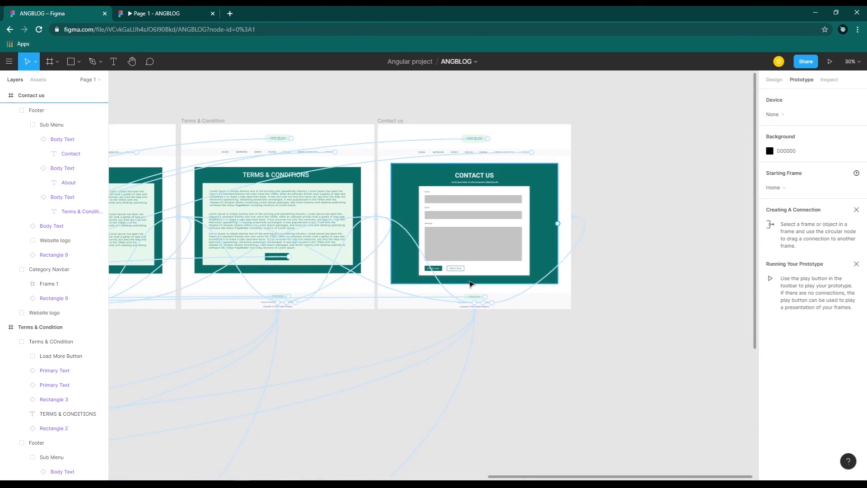
scroll(461, 279, "up", 7)
left_click(463, 257)
double_click(457, 253)
double_click(454, 254)
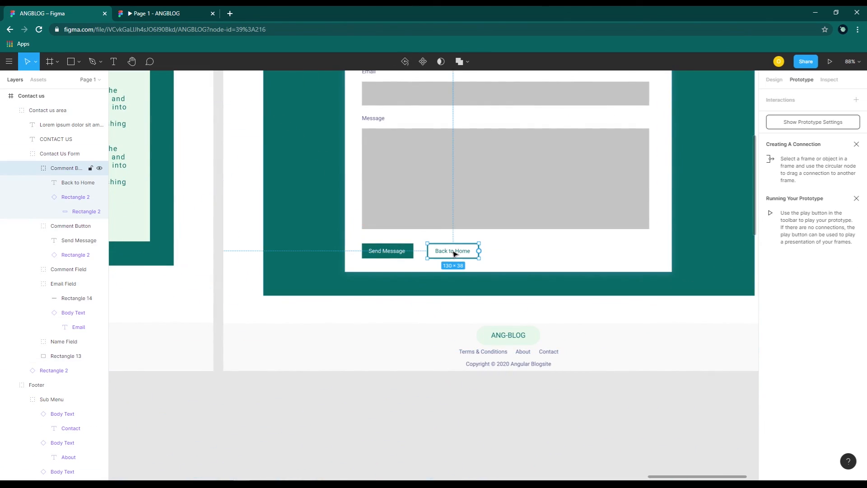
scroll(480, 253, "up", 2)
scroll(360, 309, "down", 6)
left_click_drag(480, 252, 381, 354)
left_click(626, 84)
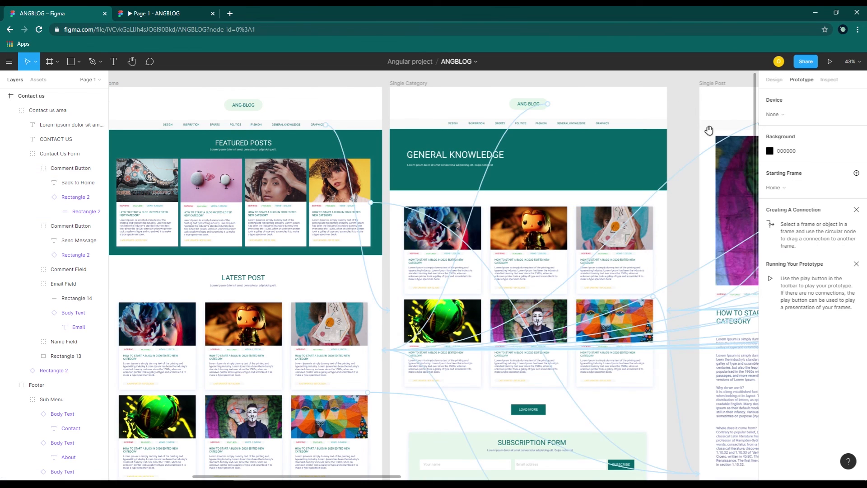
- Switch to the prototype preview, step back to the Home page and show it in full screen
left_click_drag(708, 130, 18, 70)
left_click_drag(559, 234, 308, 277)
left_click_drag(655, 283, 373, 280)
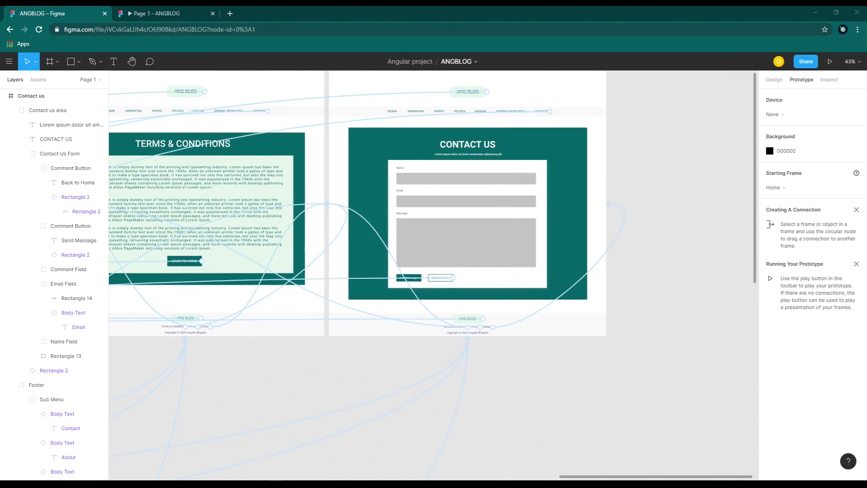
left_click(138, 14)
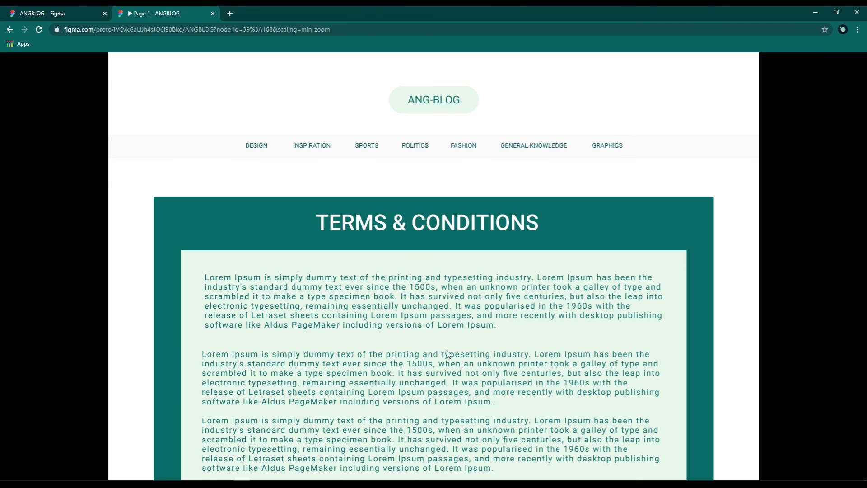
left_click(420, 471)
left_click(420, 472)
left_click(421, 471)
left_click(421, 471)
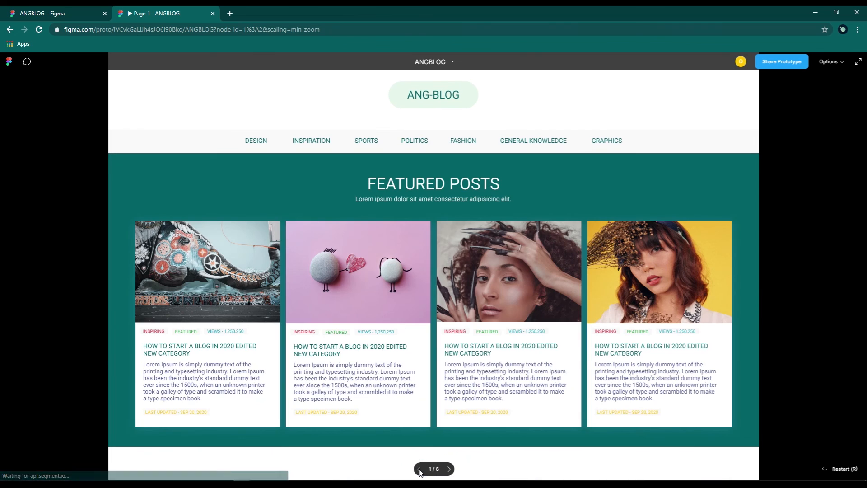
left_click(860, 62)
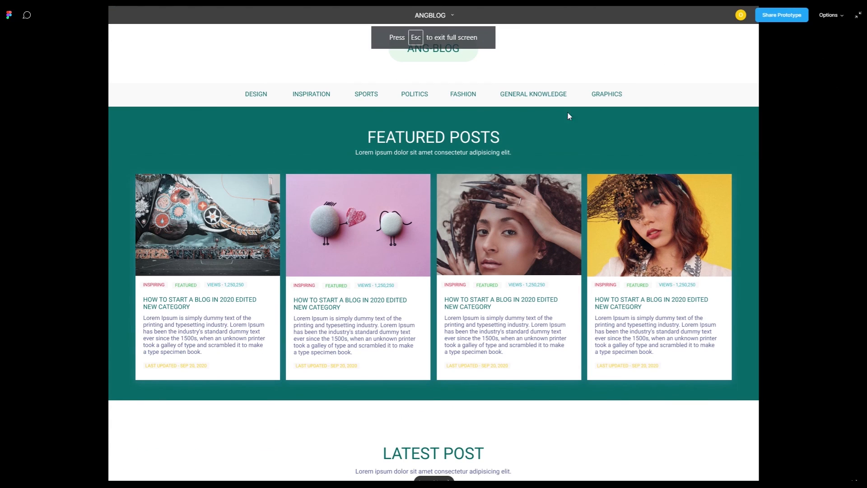
- Test the Fashion category link, the header logo, a post card on Home and the category navbar on the post page
left_click(461, 100)
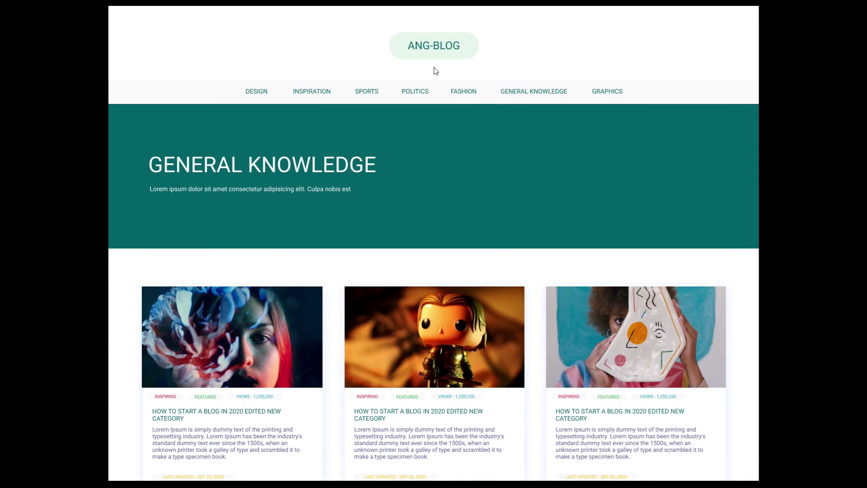
left_click(434, 53)
scroll(412, 254, "down", 5)
left_click(425, 316)
left_click(419, 96)
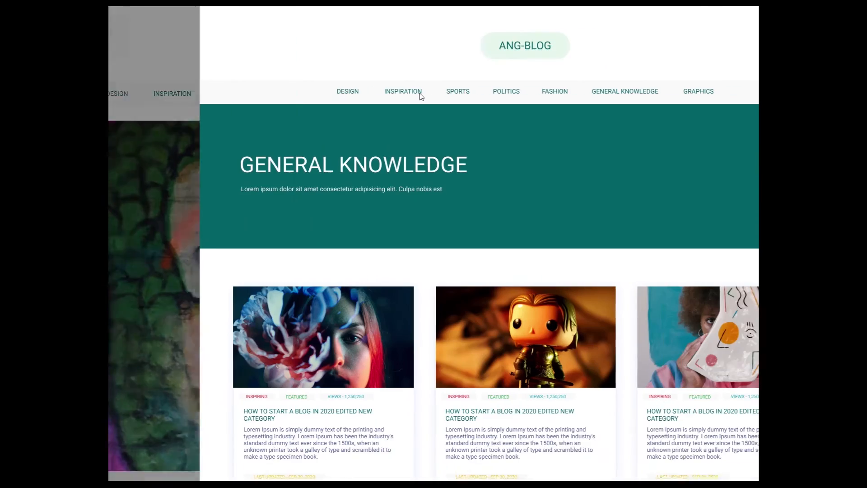
- Test the footer's About and Contact links, the ANG-BLOG logo and the Contact us page's Back to Home button
scroll(429, 234, "down", 15)
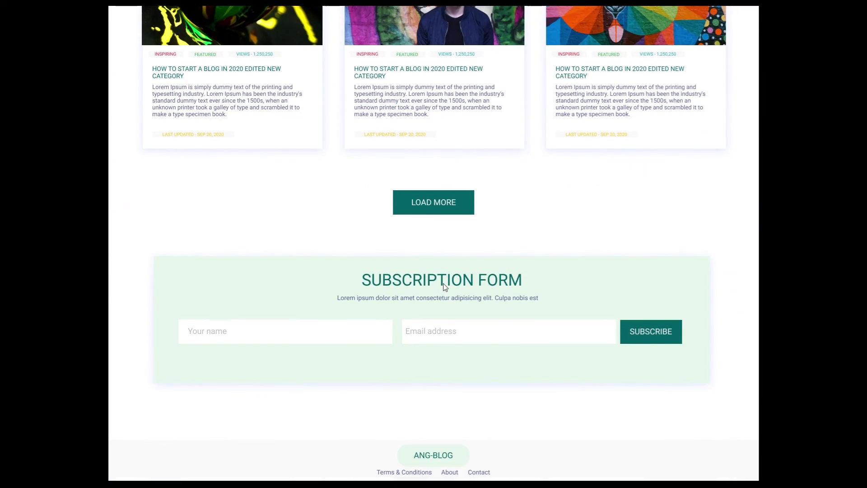
left_click(450, 472)
left_click(430, 453)
scroll(484, 346, "down", 15)
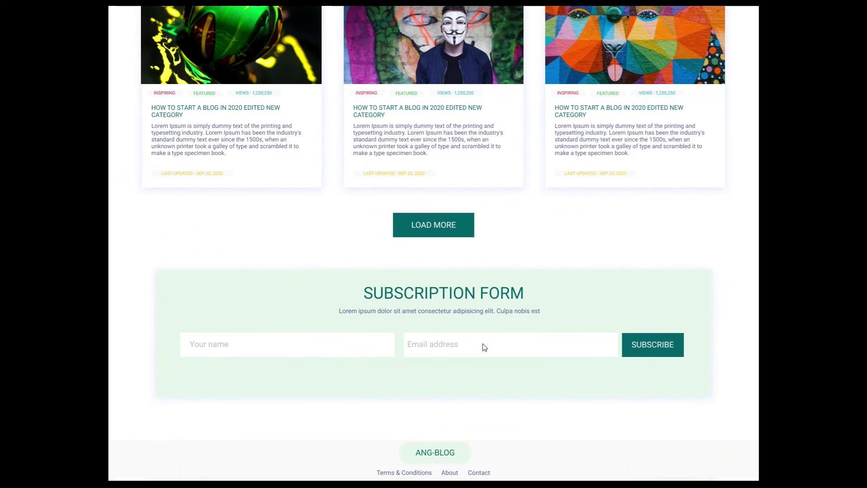
left_click(479, 472)
scroll(557, 357, "down", 3)
left_click(377, 358)
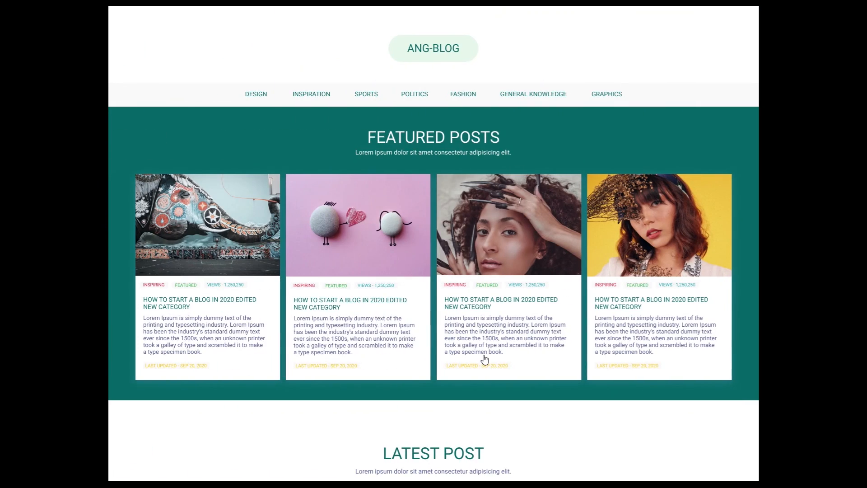
- Test a latest post on Home, the Terms & Conditions footer link and that page's BACK TO HOME button
scroll(474, 195, "down", 10)
left_click(482, 286)
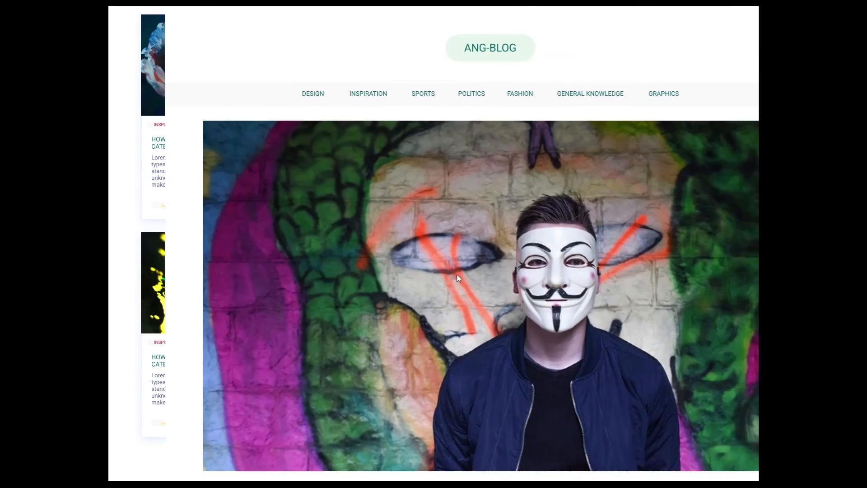
scroll(493, 275, "down", 15)
scroll(497, 274, "down", 15)
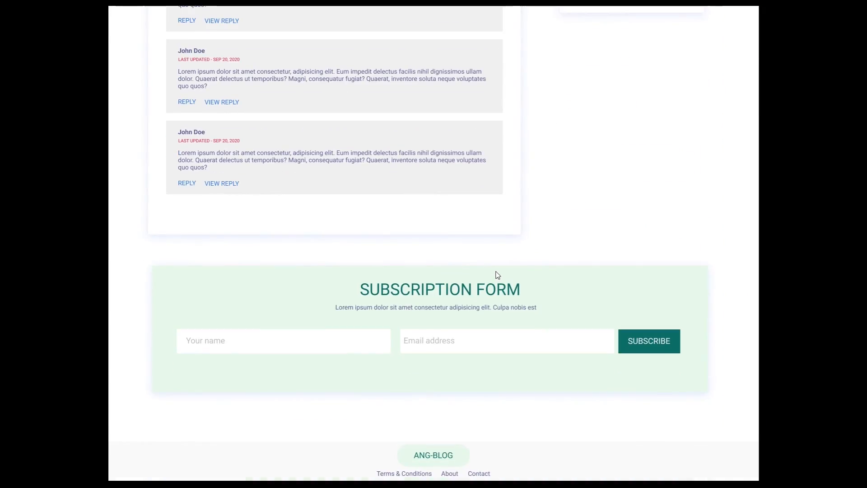
left_click(404, 473)
scroll(608, 342, "down", 3)
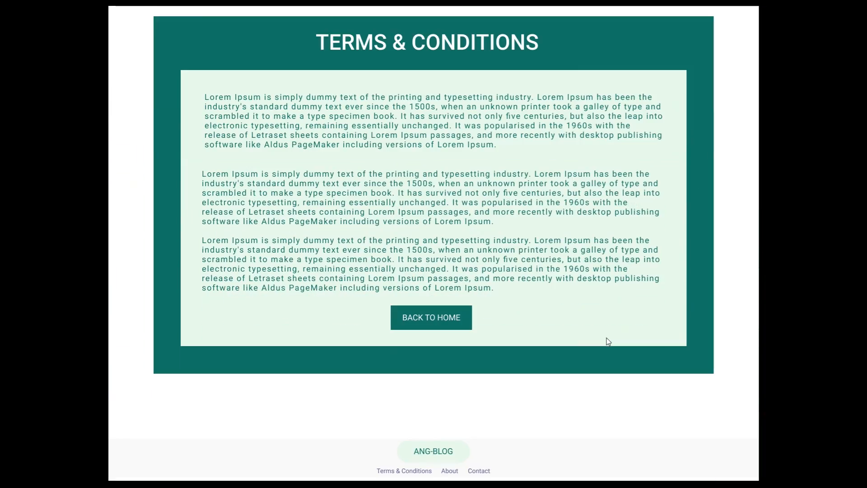
left_click(454, 318)
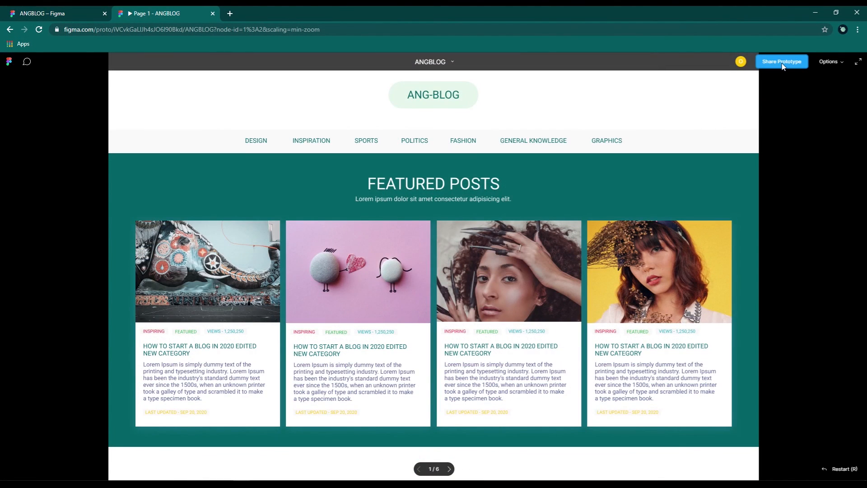
- Open the prototype's sharing settings and set the invitation permission to can edit
left_click(782, 63)
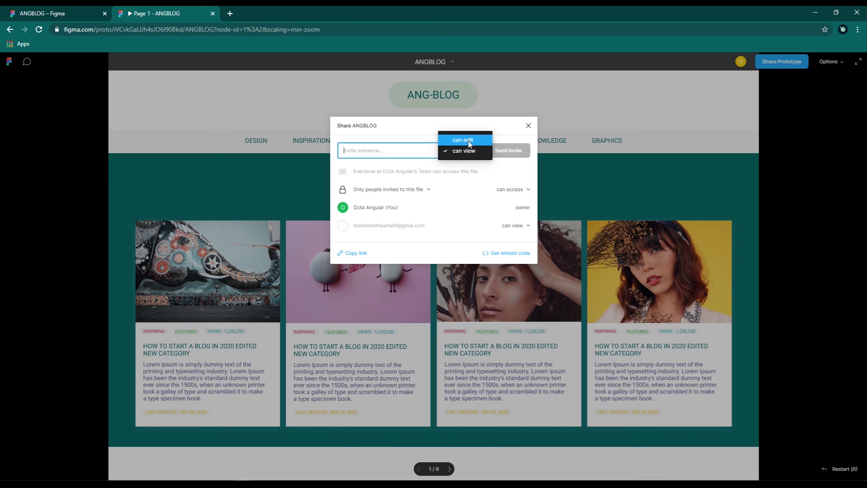
left_click(469, 144)
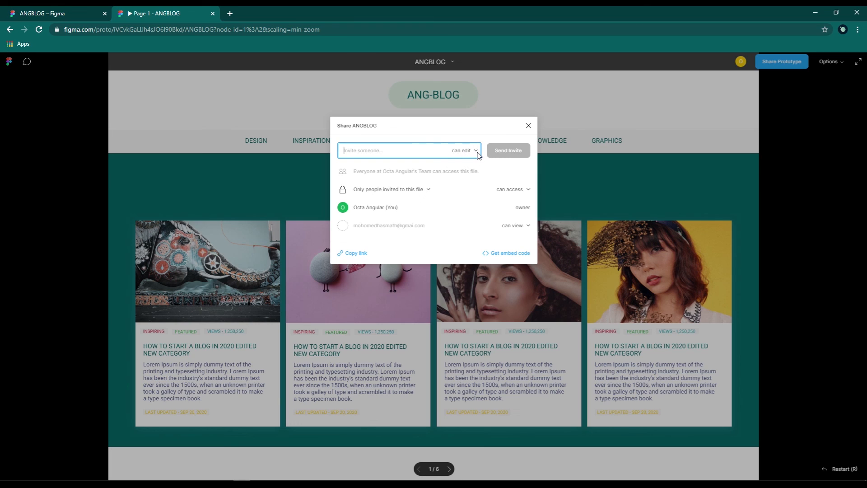